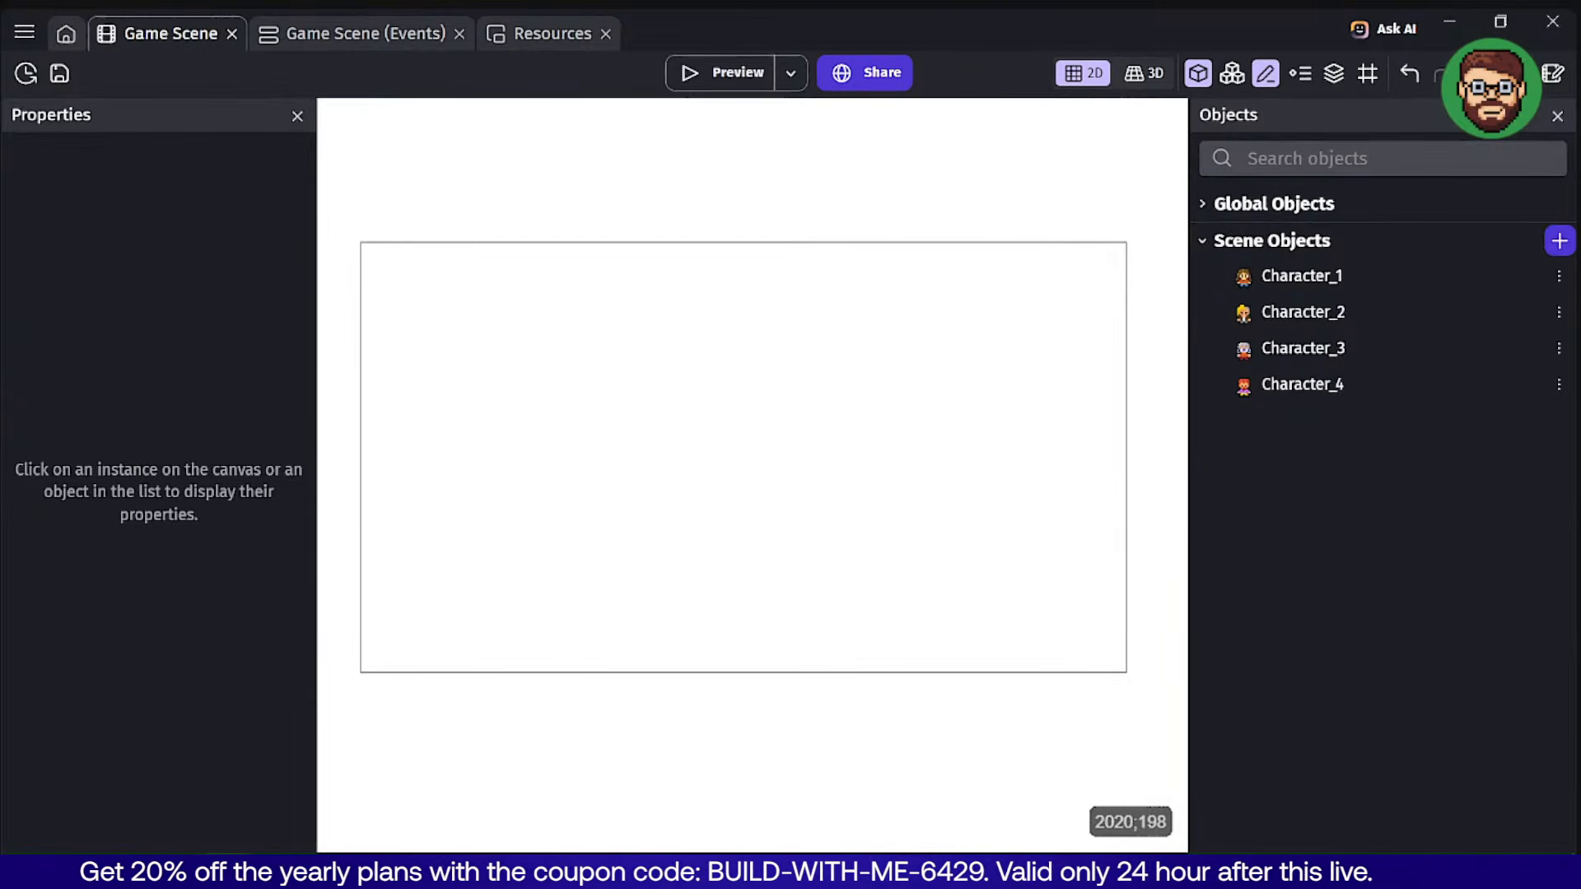
Look at the reference screenshot of the card-based decision game, and close its browser window.
{"action": "left_click_drag", "start_coordinate": [1580, 120], "coordinate": [843, 130]}
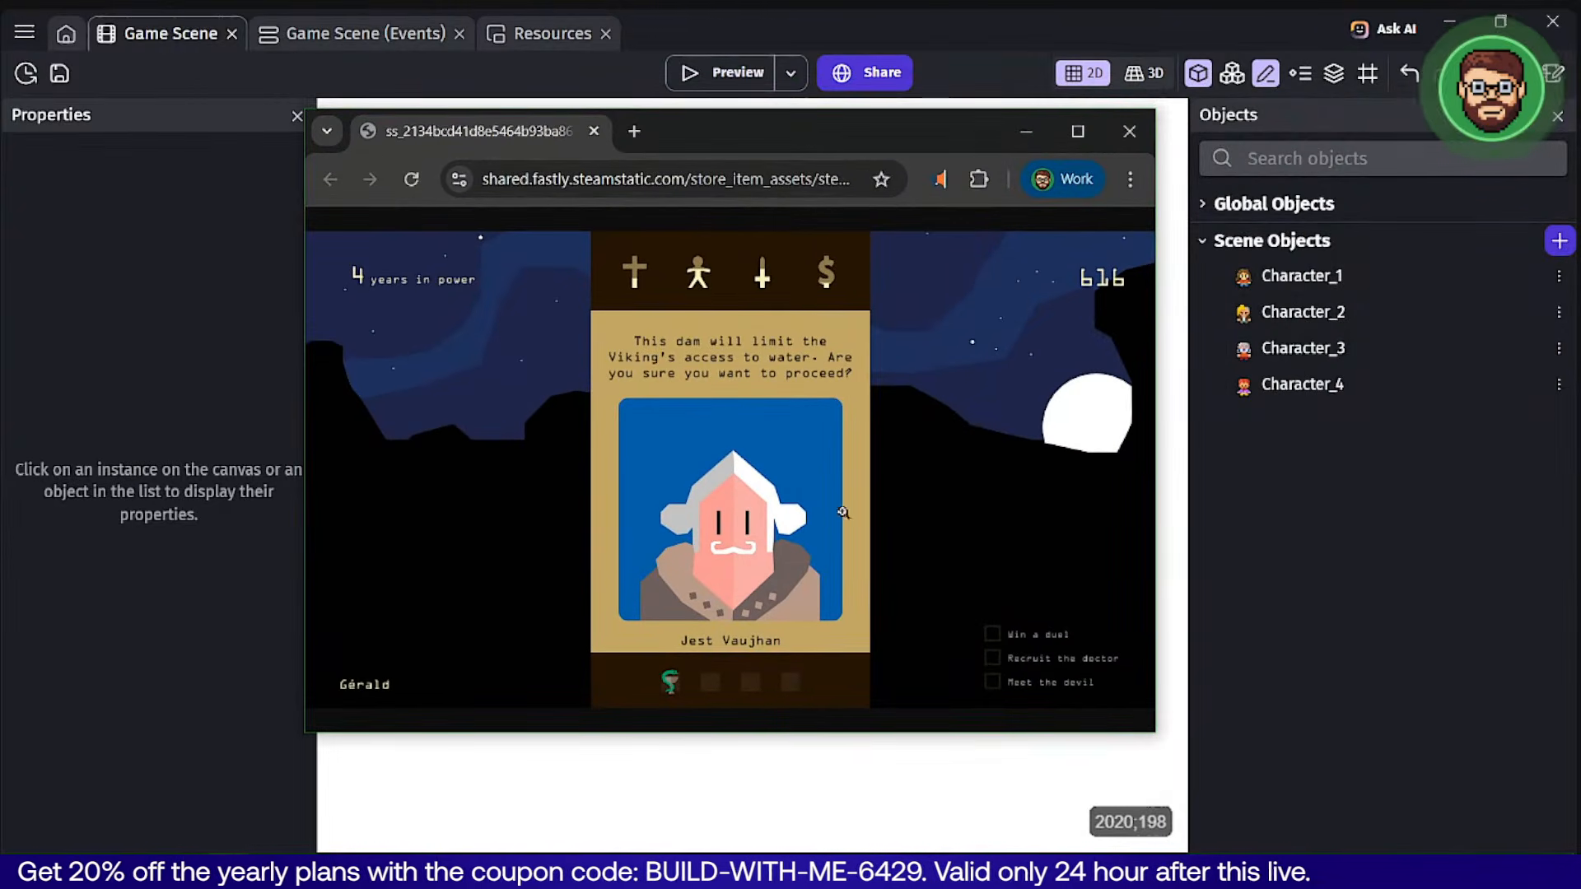
{"action": "left_click", "coordinate": [1128, 131]}
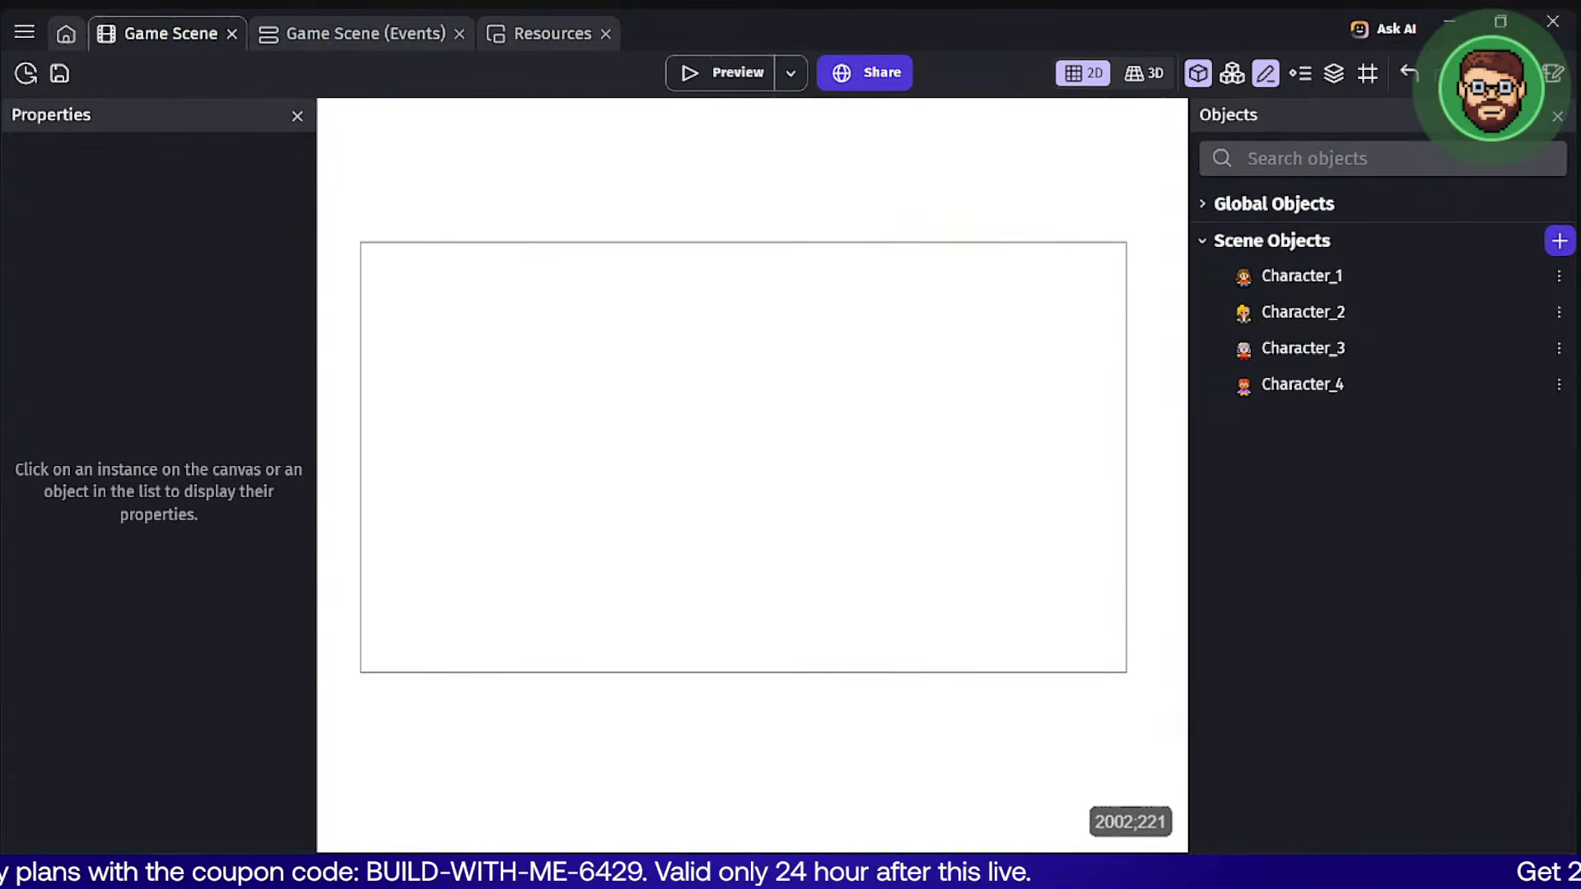
{"action": "left_click", "coordinate": [1560, 241]}
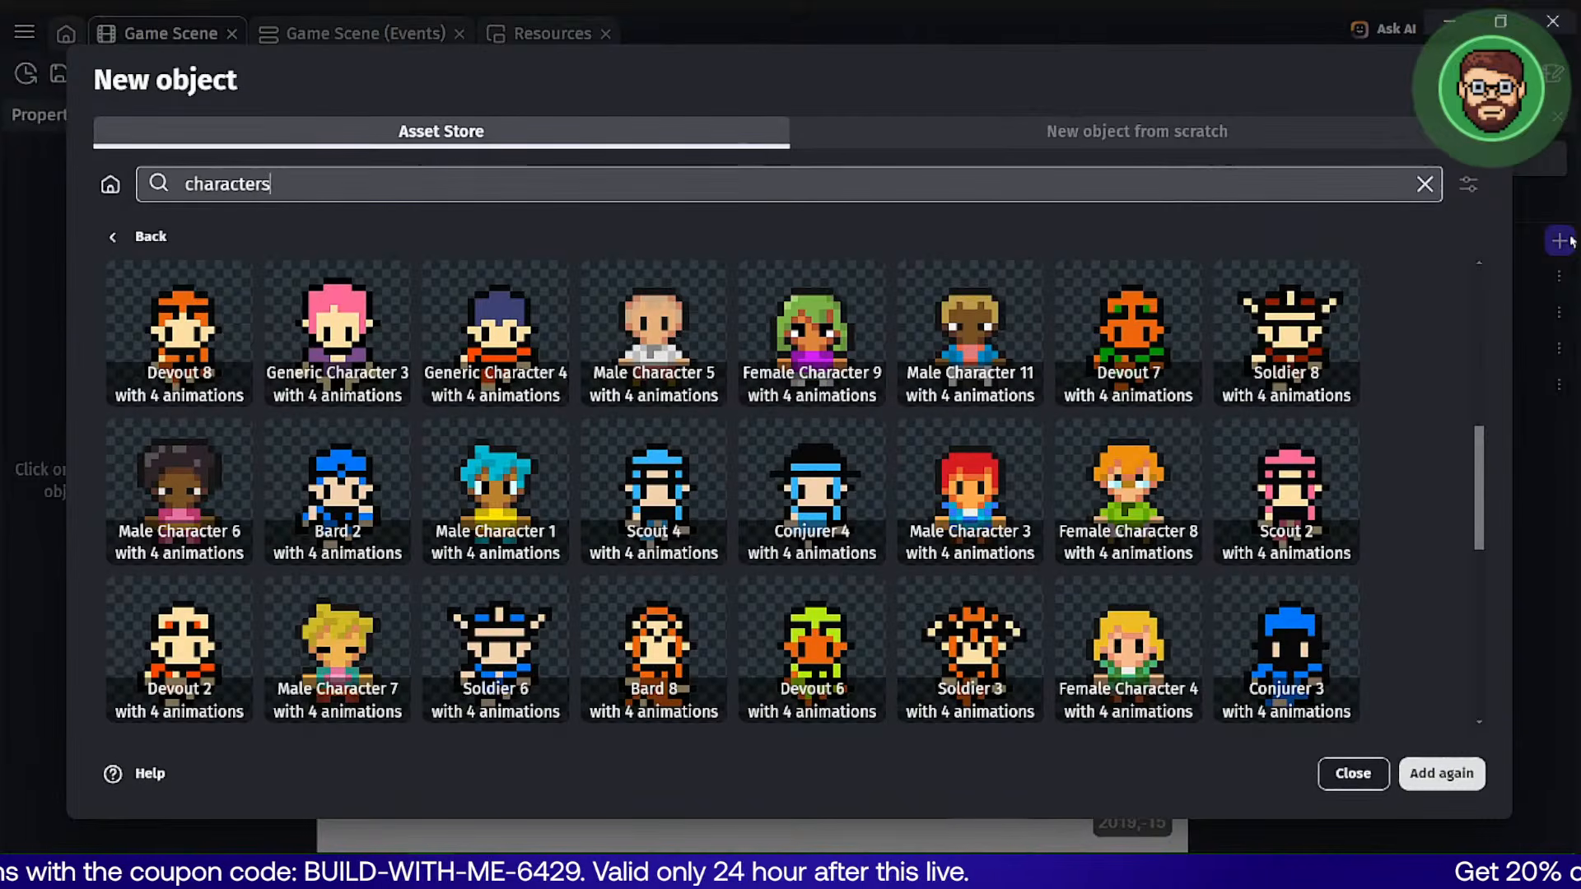
{"action": "left_click", "coordinate": [1010, 134]}
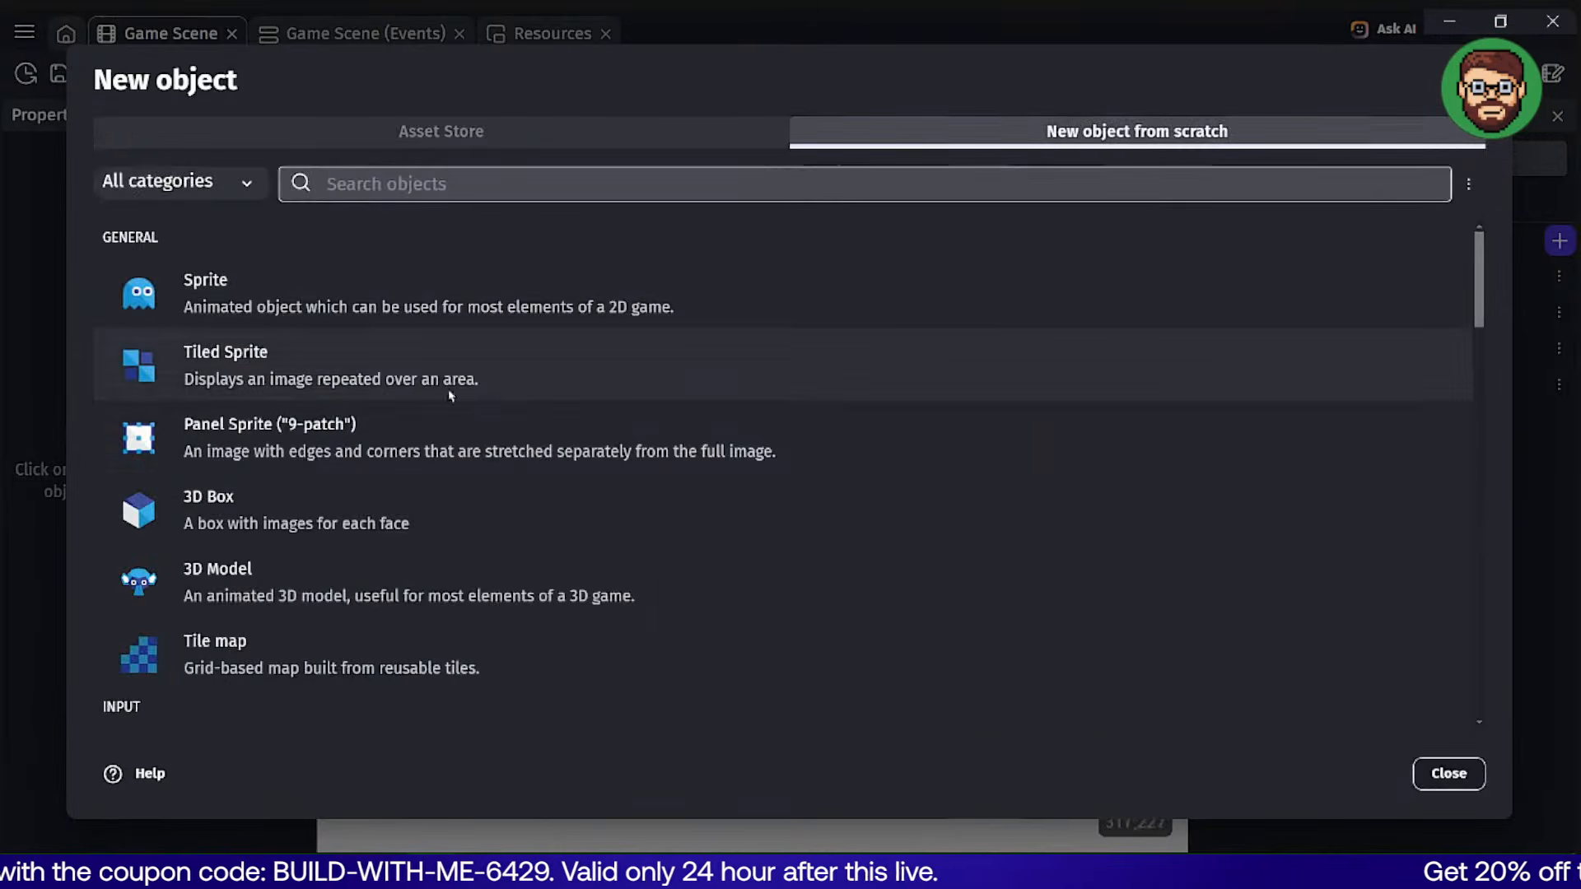
{"action": "scroll", "coordinate": [382, 486], "scroll_direction": "down", "scroll_amount": 3}
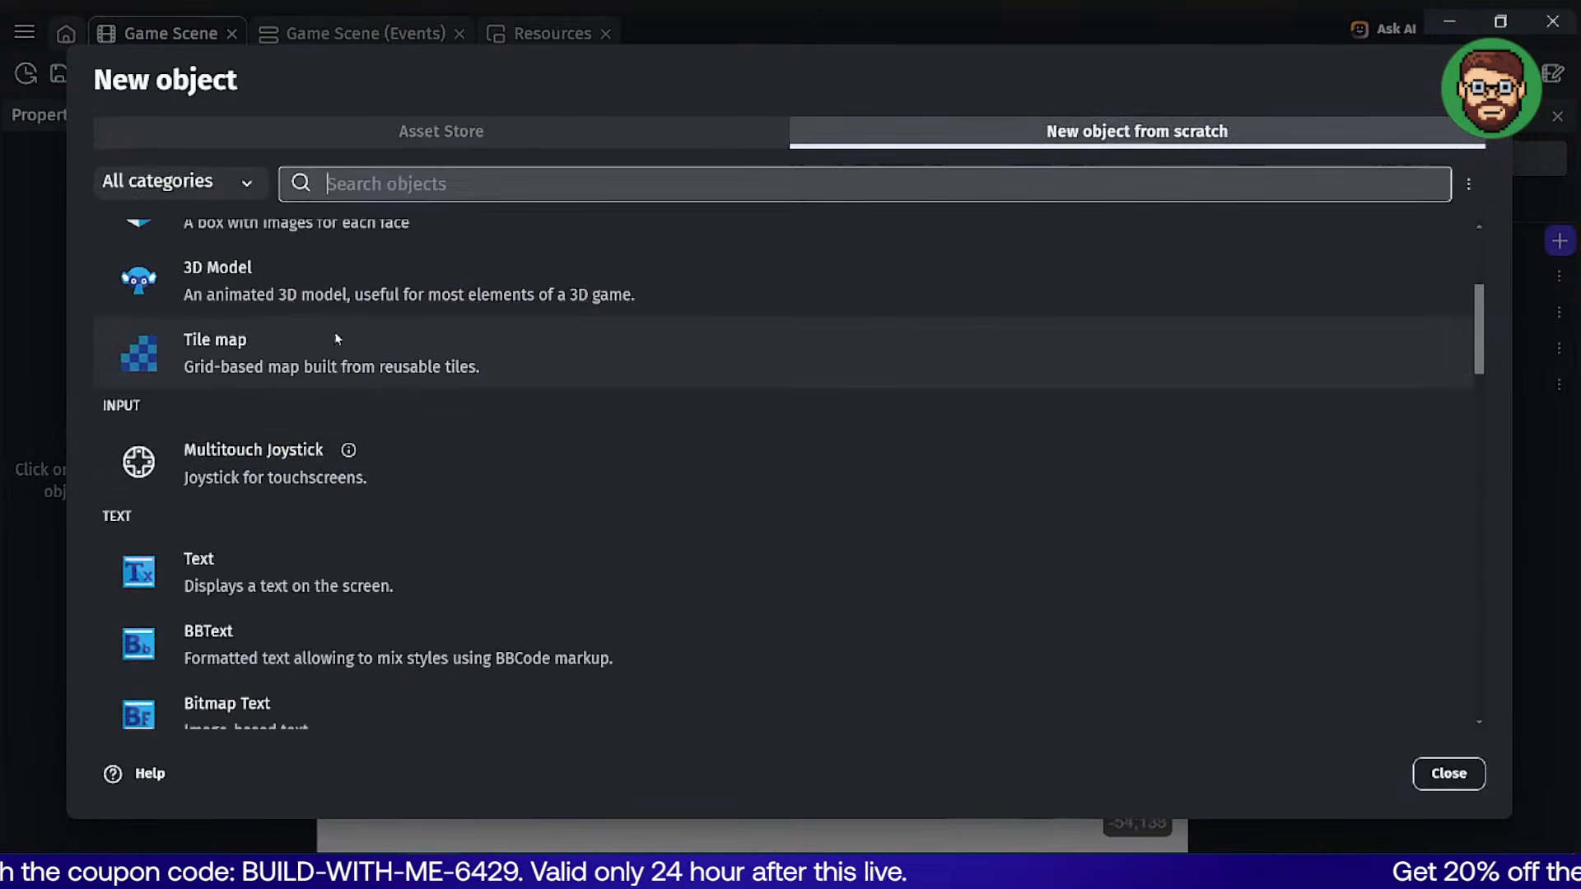
{"action": "scroll", "coordinate": [366, 449], "scroll_direction": "down", "scroll_amount": 4}
{"action": "scroll", "coordinate": [362, 436], "scroll_direction": "down", "scroll_amount": 3}
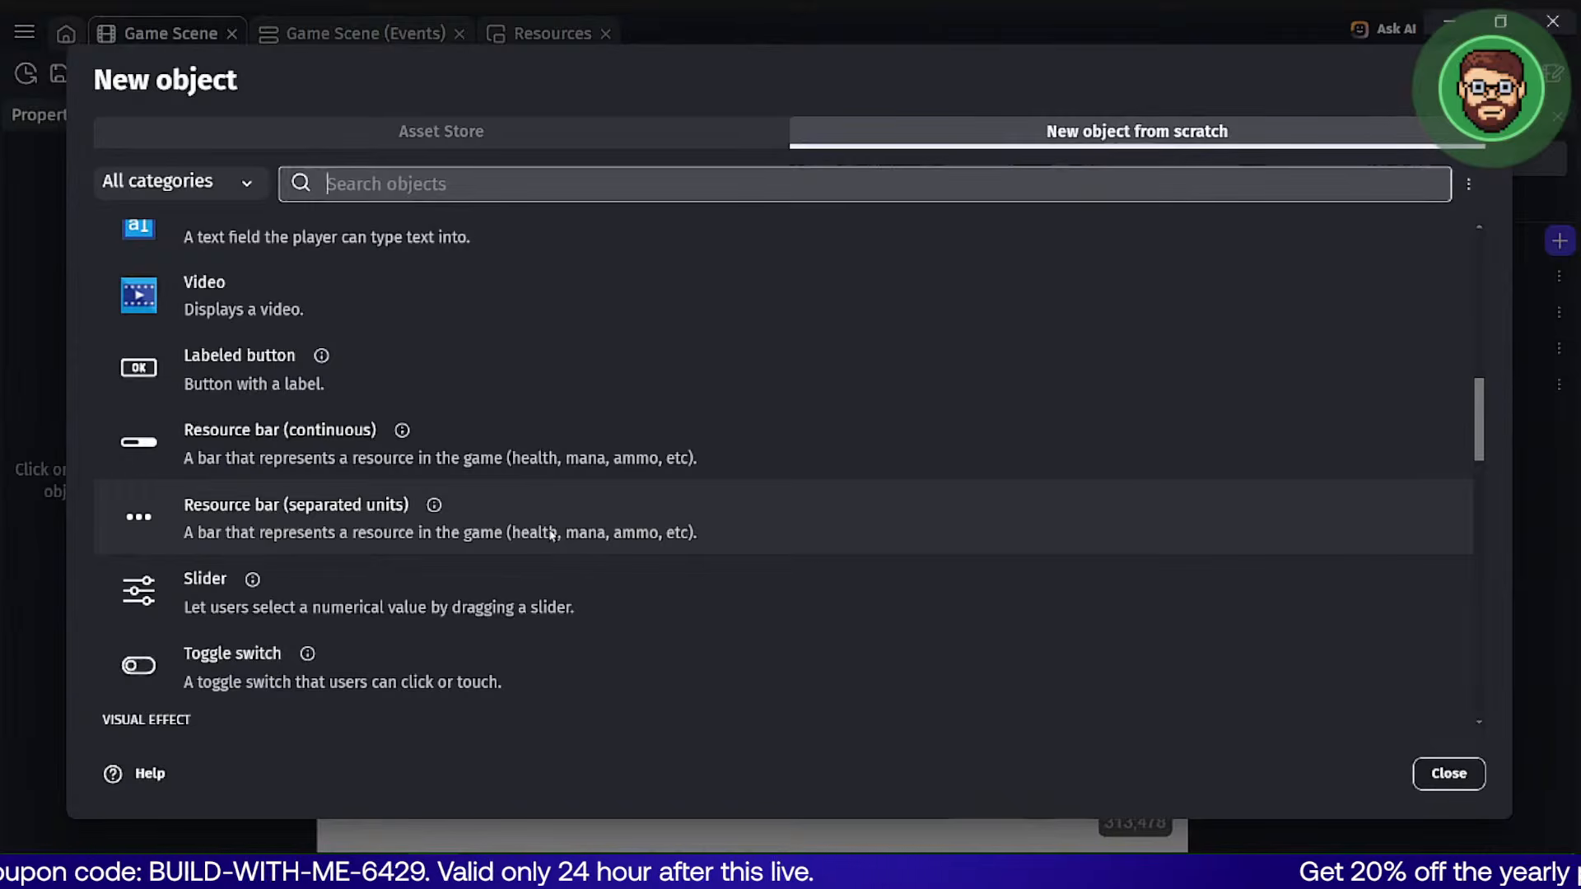
{"action": "left_click", "coordinate": [551, 534]}
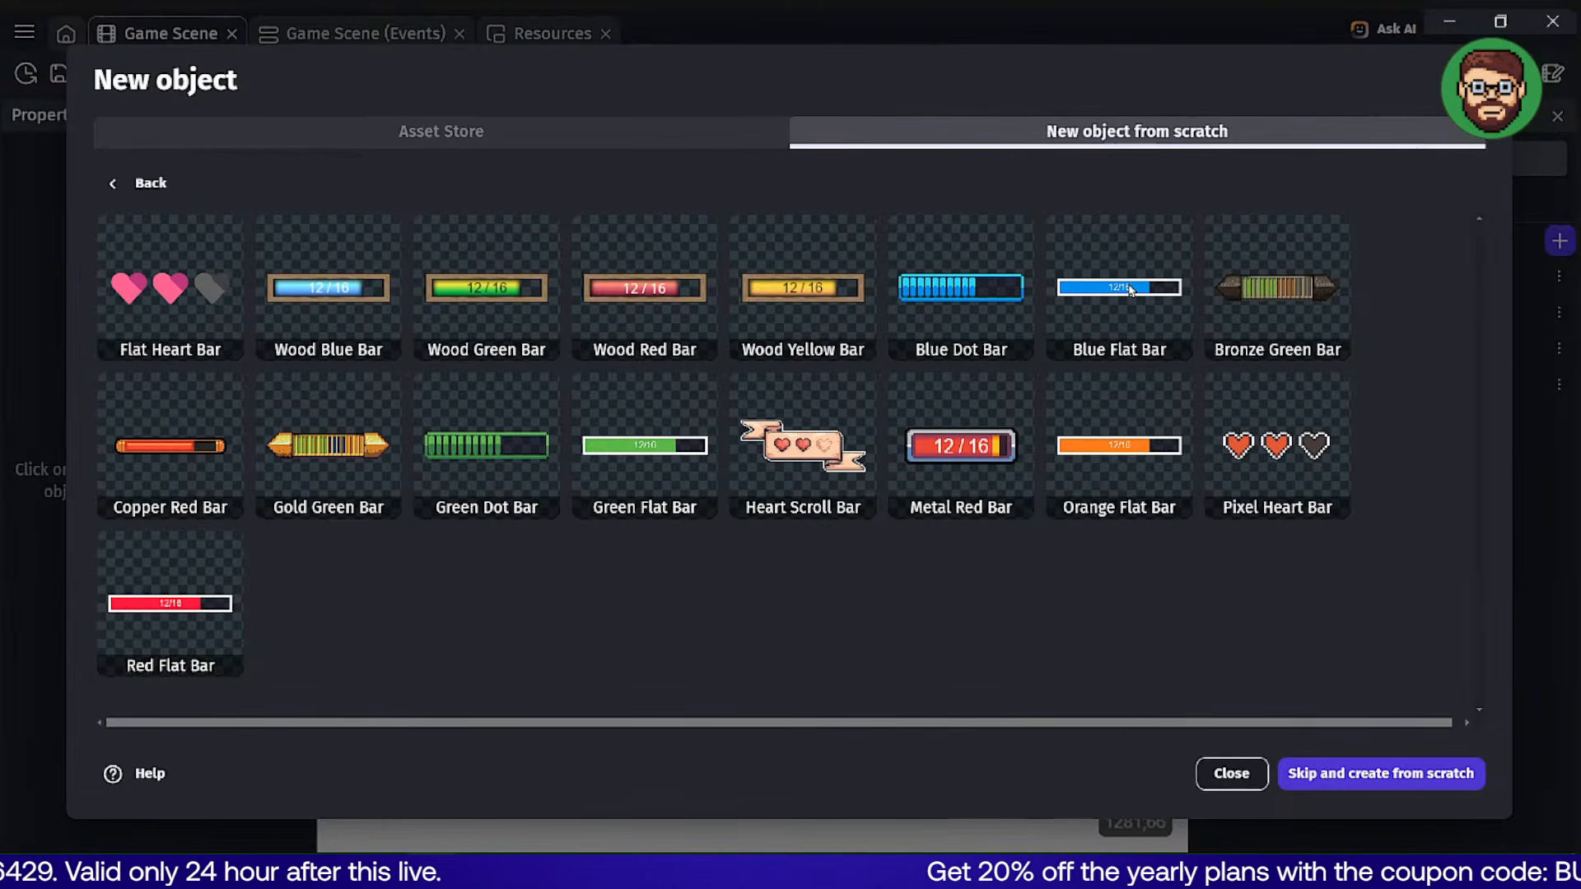
{"action": "left_click", "coordinate": [1232, 775]}
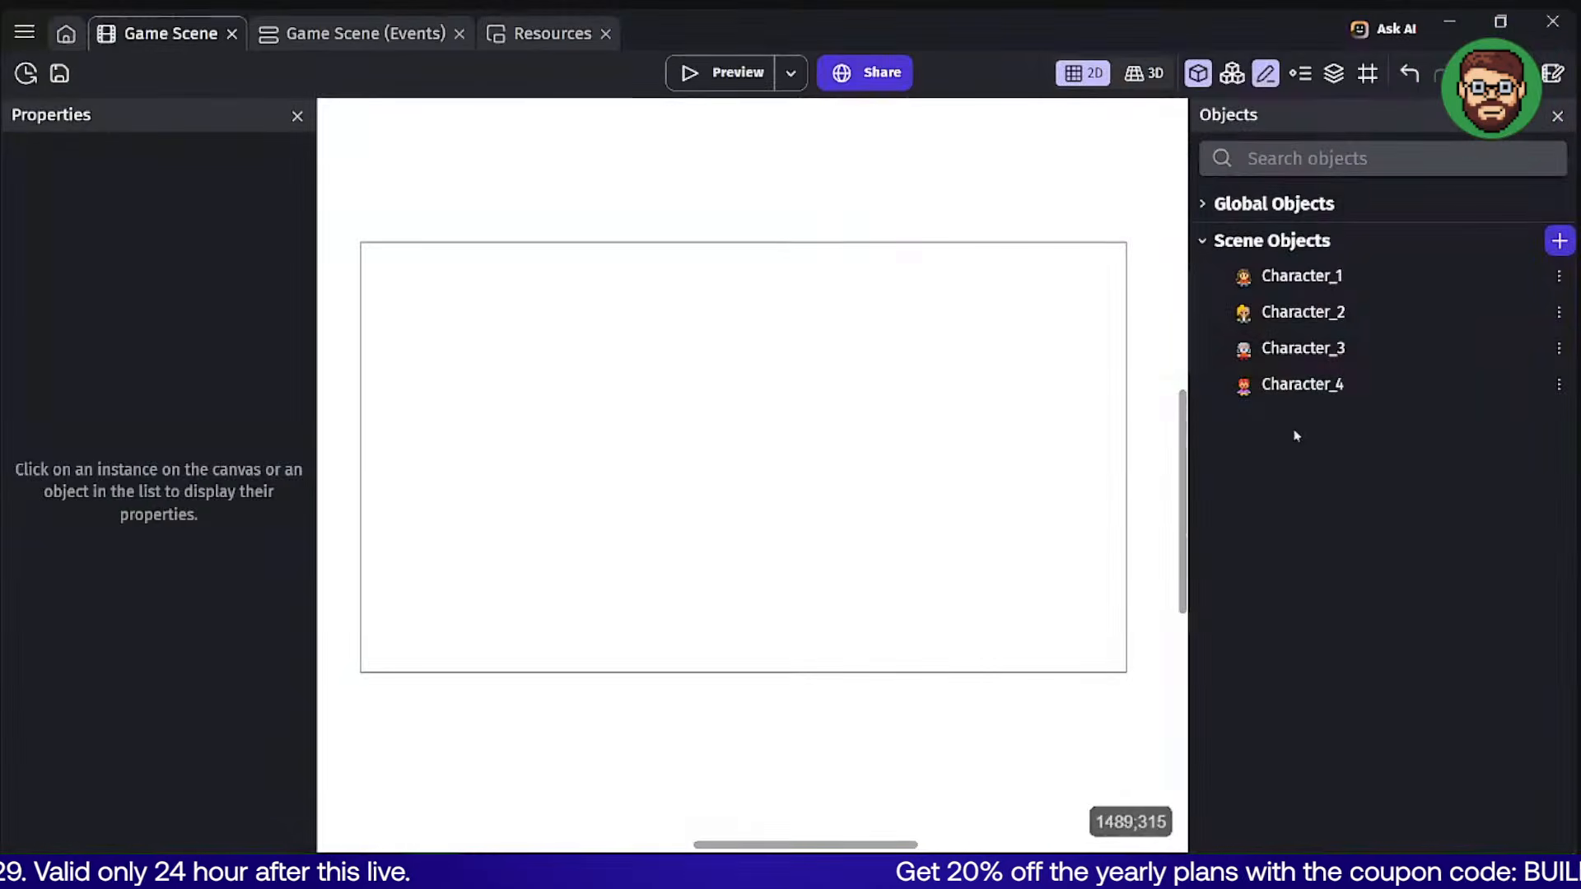
Create a continuous resource bar object from the Blue Flat Bar preset and name it Money.
{"action": "left_click", "coordinate": [1560, 240]}
{"action": "scroll", "coordinate": [639, 448], "scroll_direction": "down", "scroll_amount": 10}
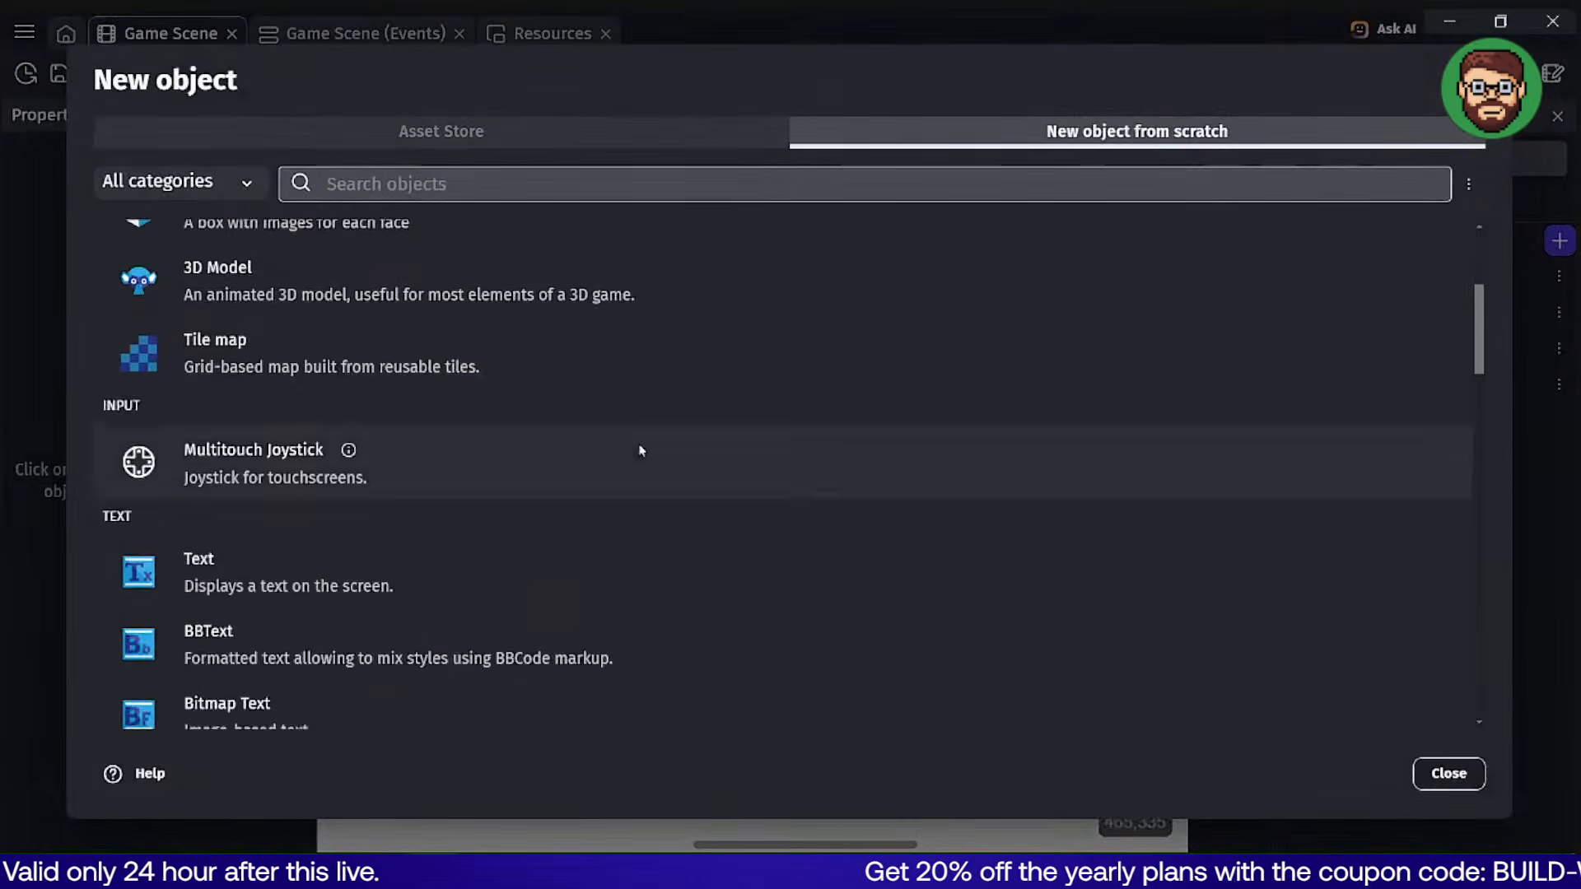
{"action": "left_click", "coordinate": [370, 445]}
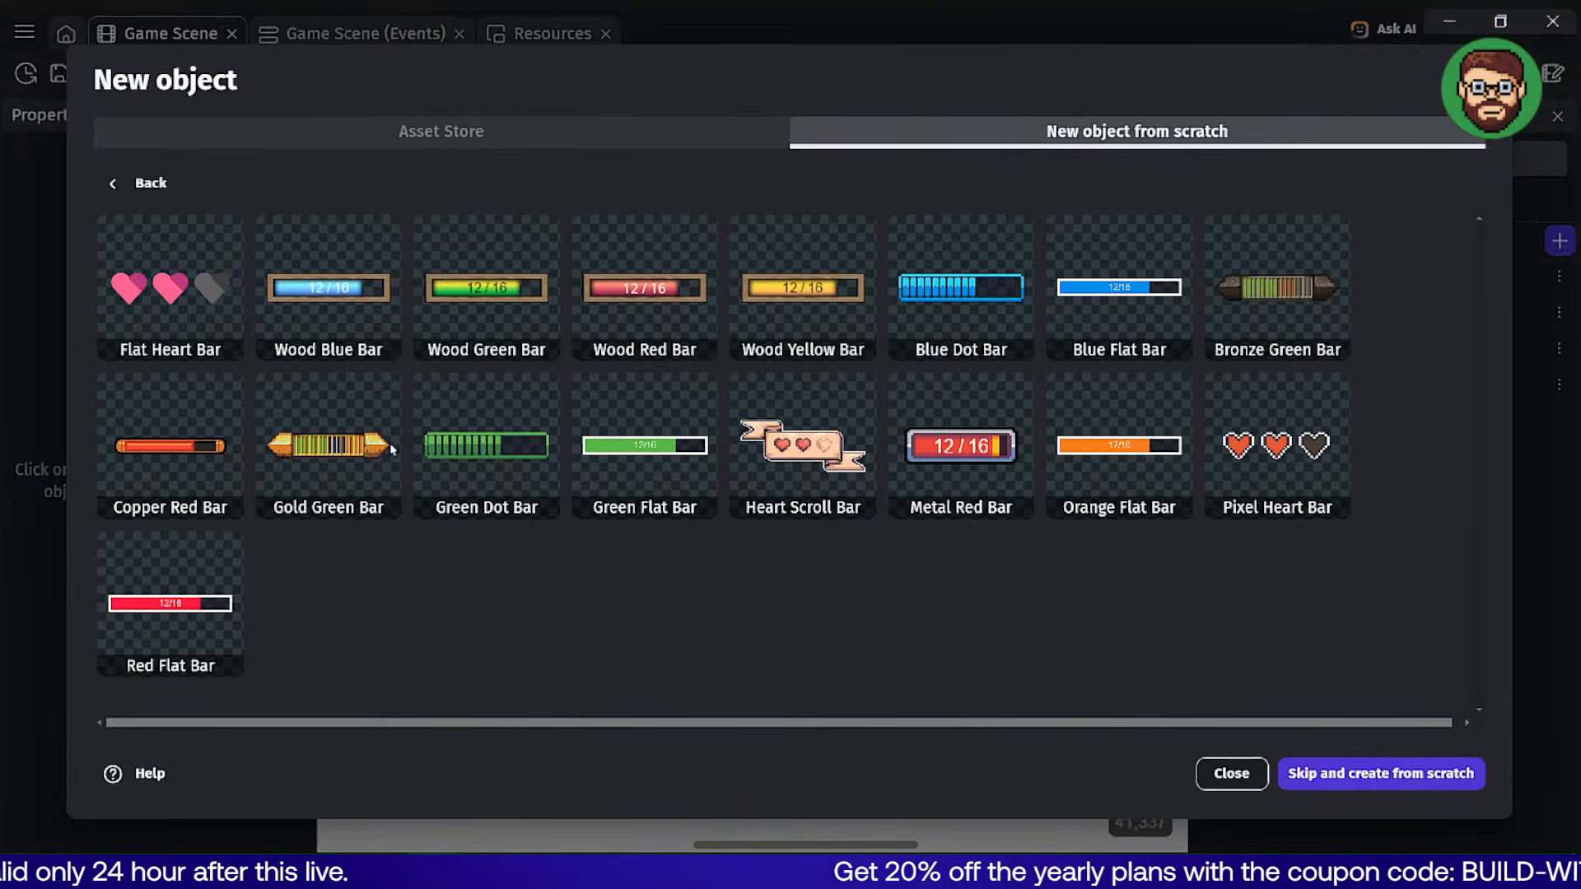
{"action": "left_click", "coordinate": [803, 445]}
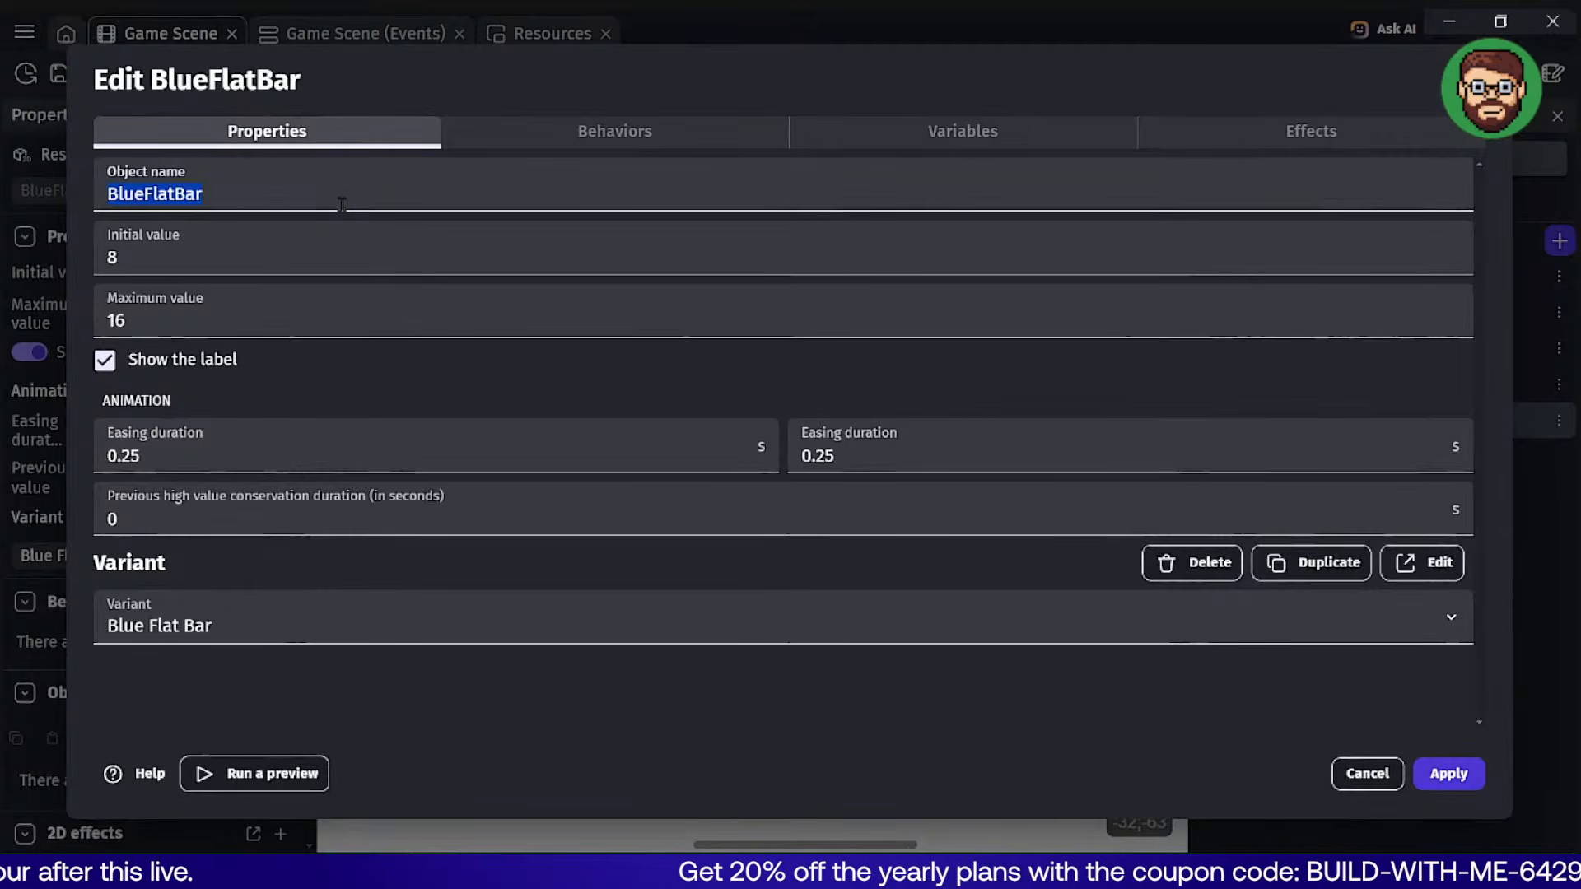
{"action": "type", "text": "Money"}
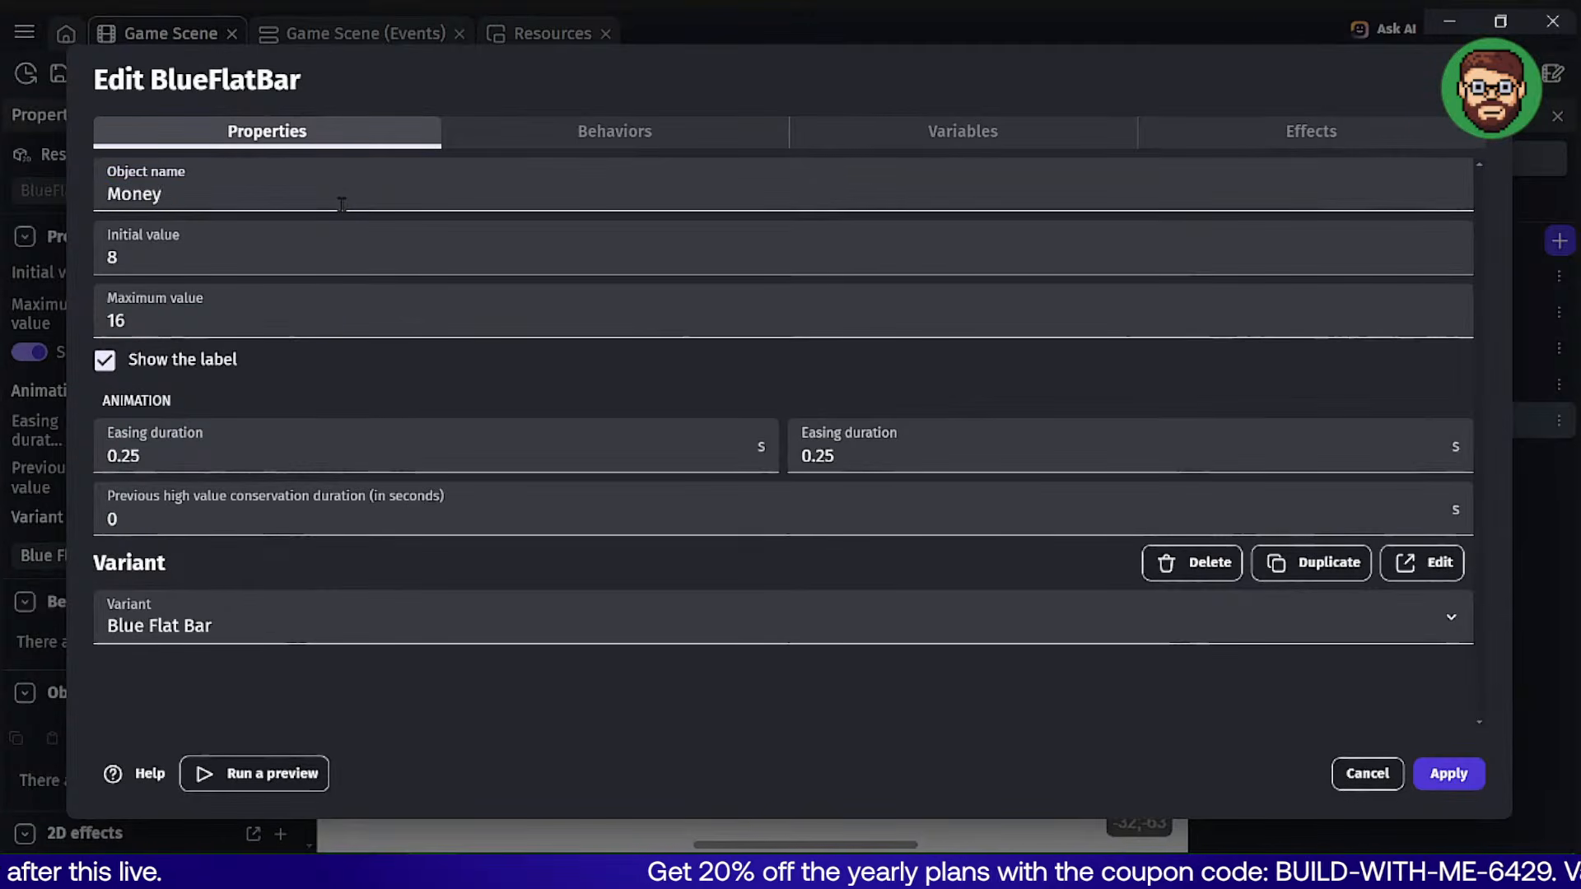
{"action": "left_click", "coordinate": [1449, 774]}
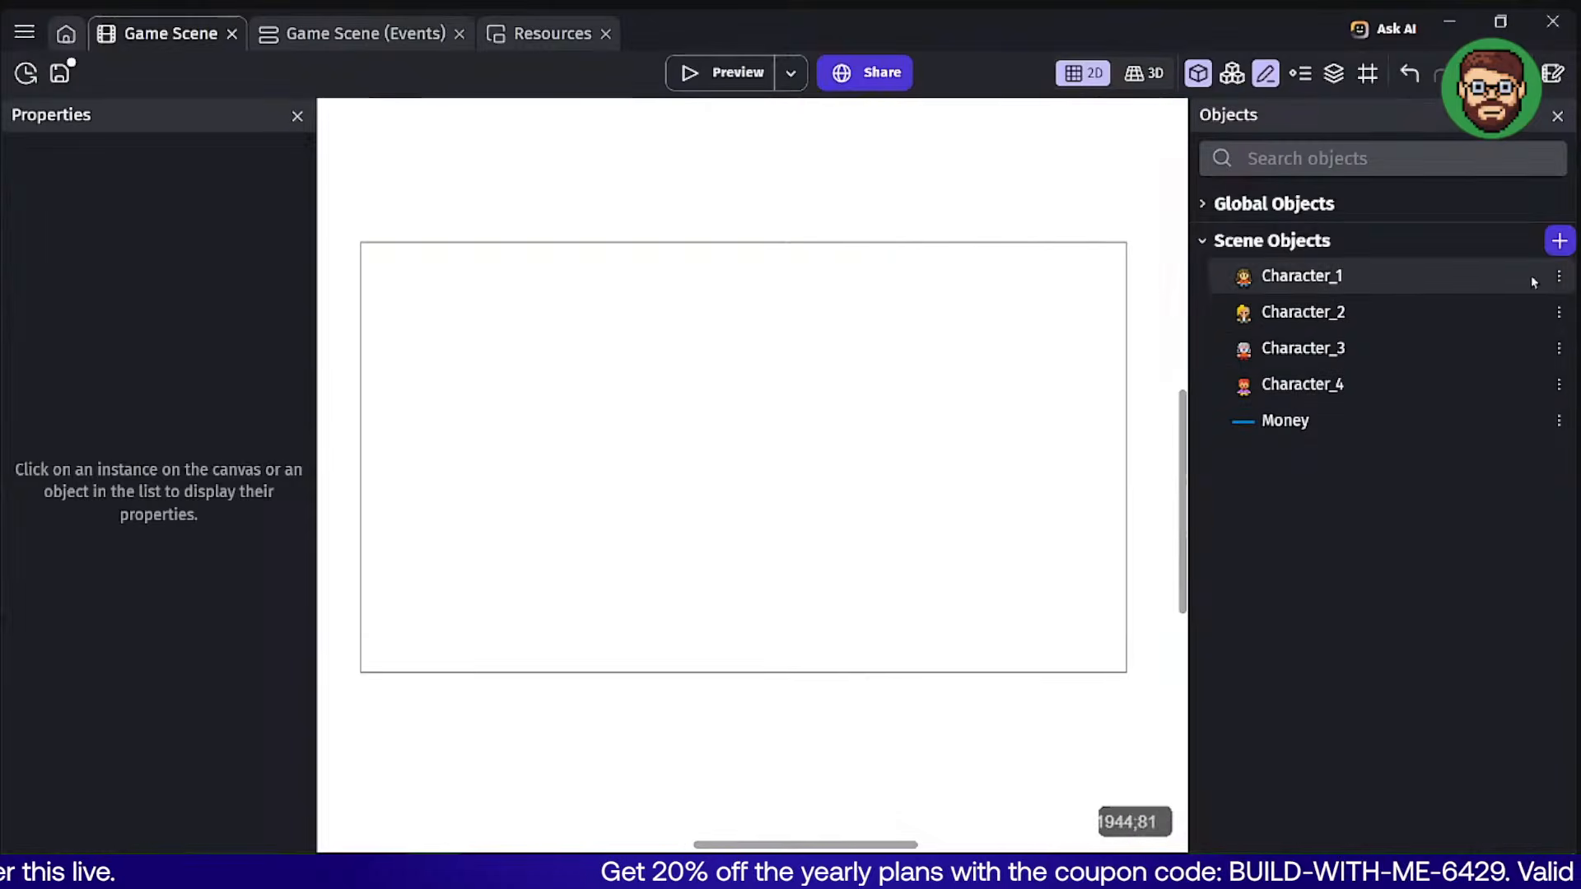
Add a second continuous resource bar object to the scene's objects using the Green Flat Bar preset.
{"action": "left_click", "coordinate": [1559, 240]}
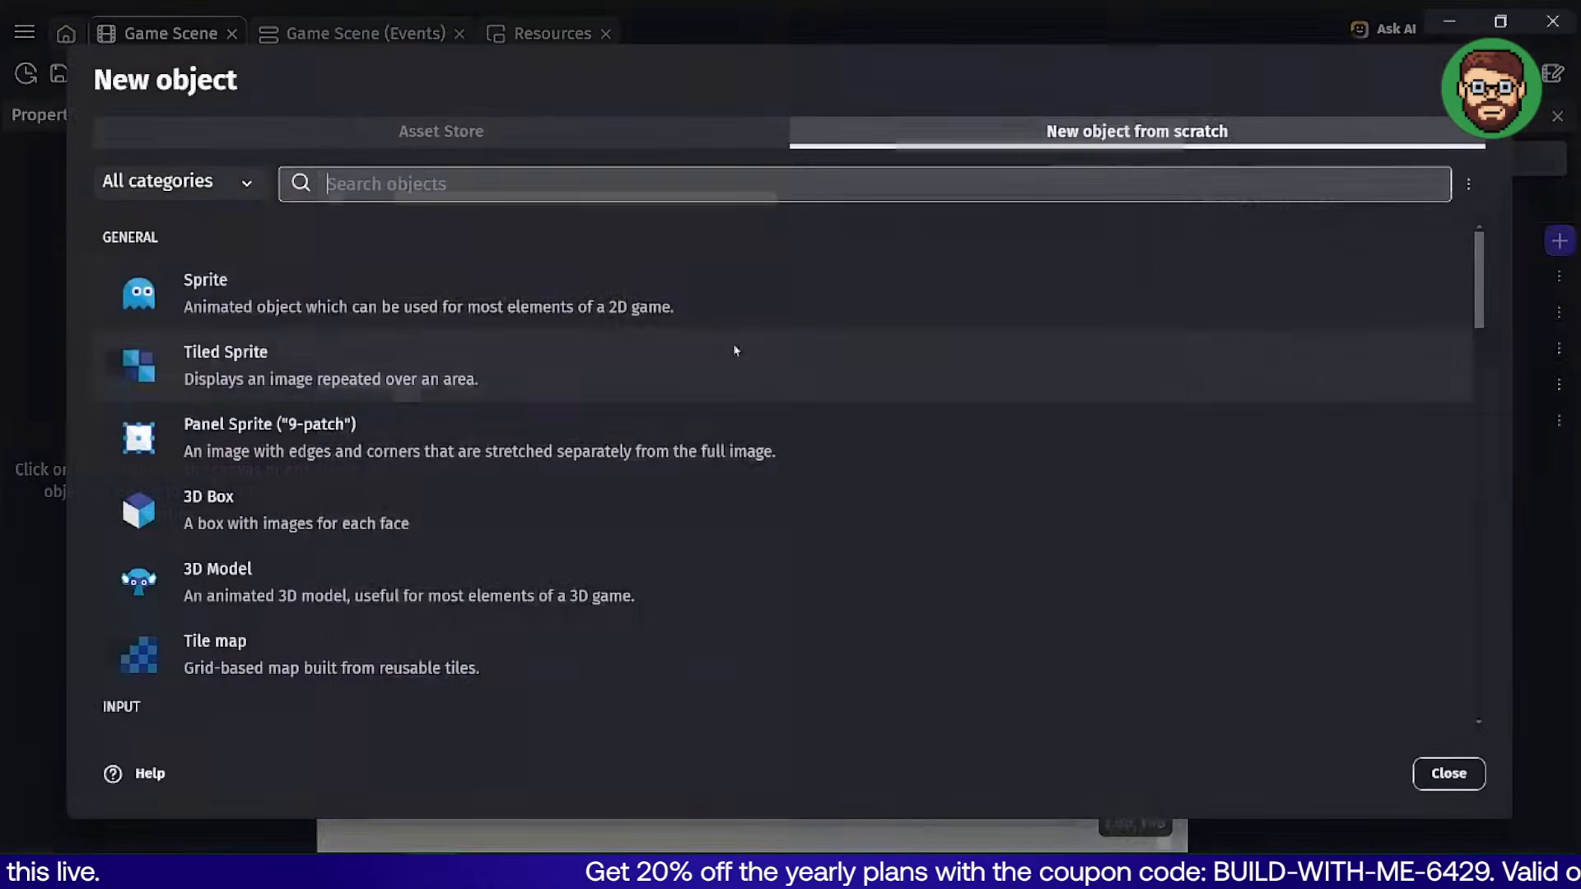
{"action": "scroll", "coordinate": [443, 492], "scroll_direction": "down", "scroll_amount": 3}
{"action": "scroll", "coordinate": [443, 493], "scroll_direction": "down", "scroll_amount": 6}
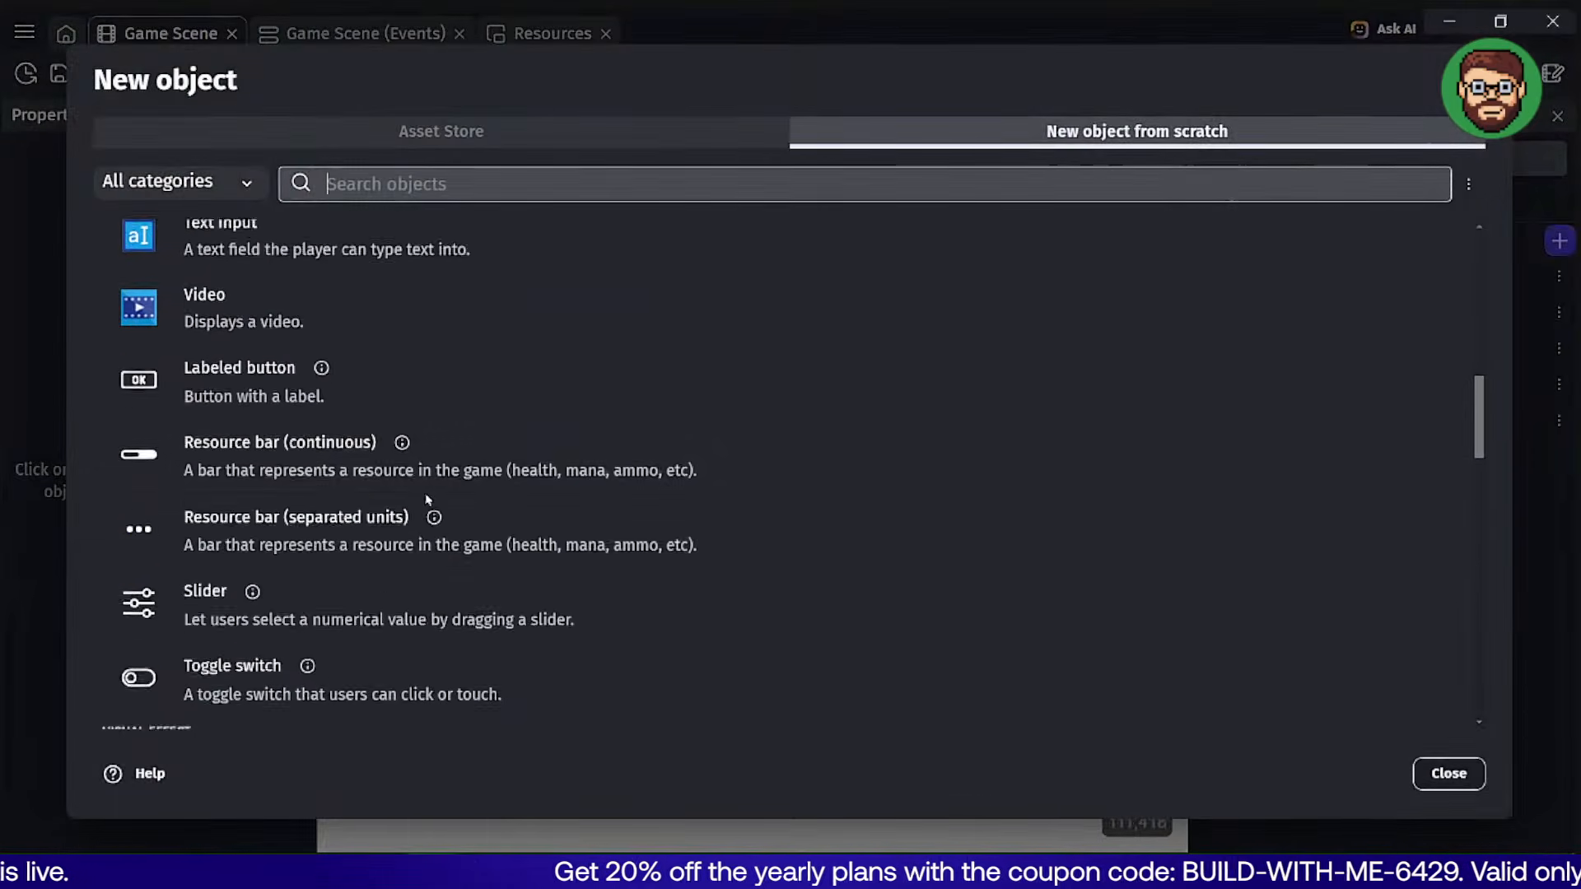
{"action": "left_click", "coordinate": [461, 429]}
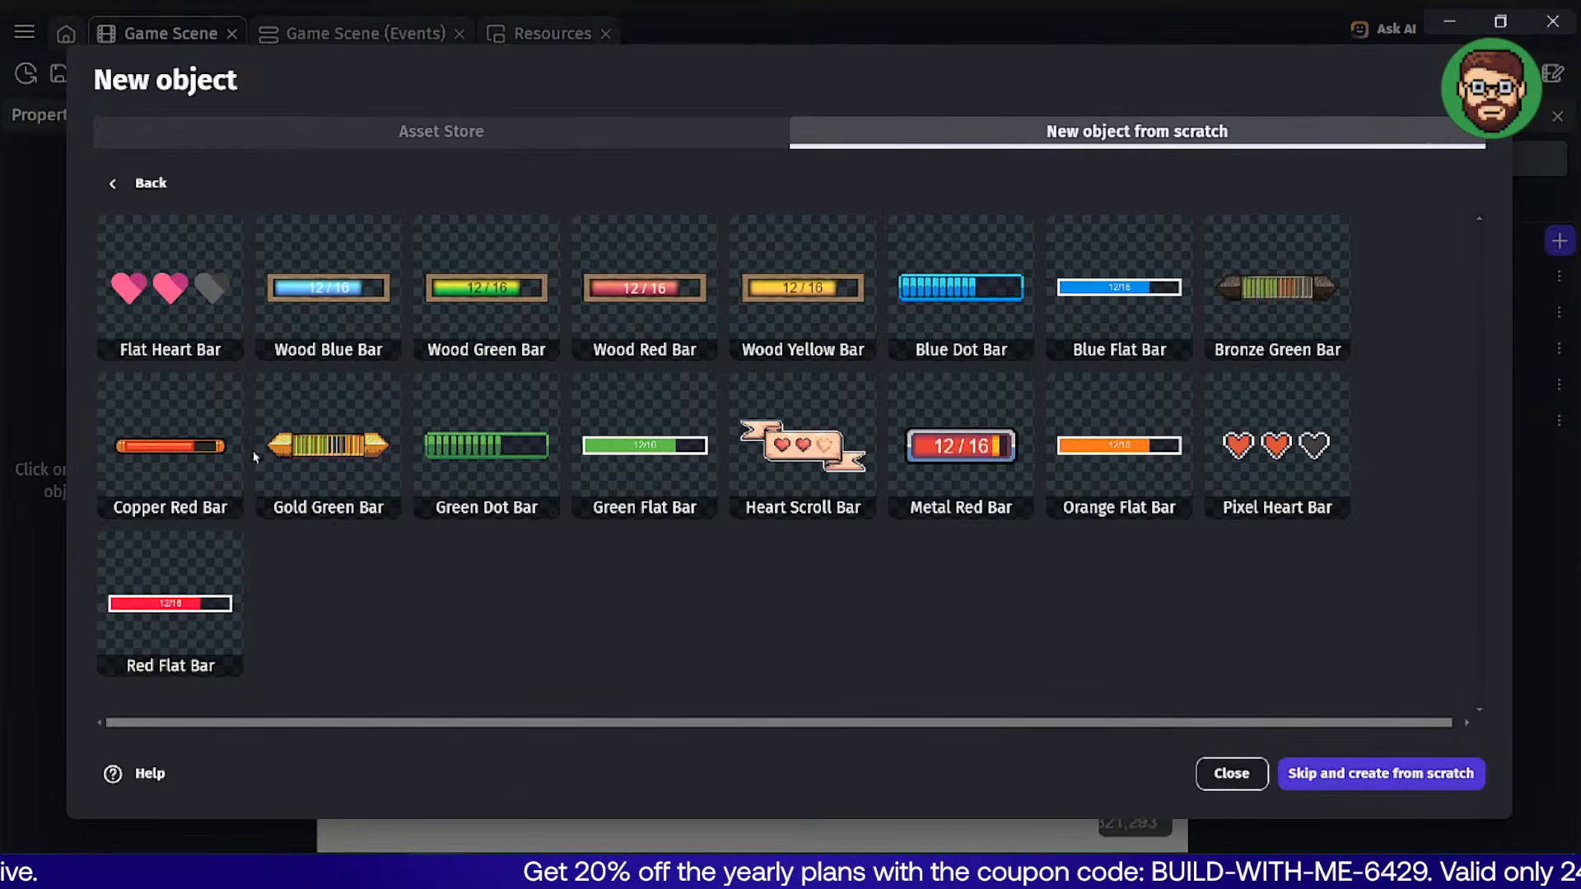
{"action": "left_click", "coordinate": [631, 444]}
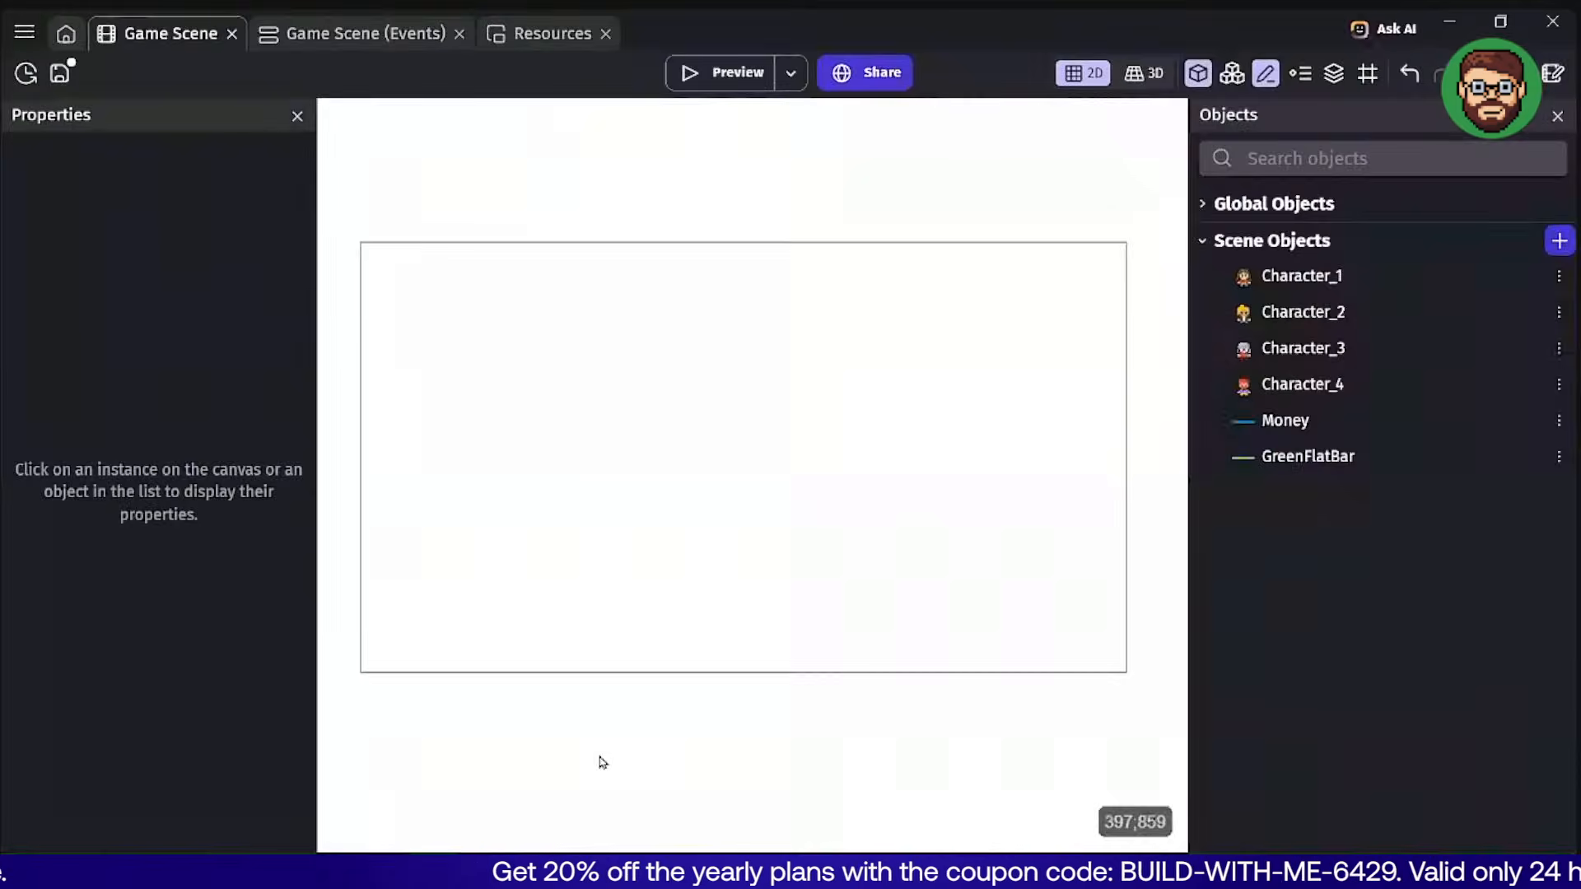
Rename the green flat bar object as Health and apply the change.
{"action": "double_click", "coordinate": [1356, 455]}
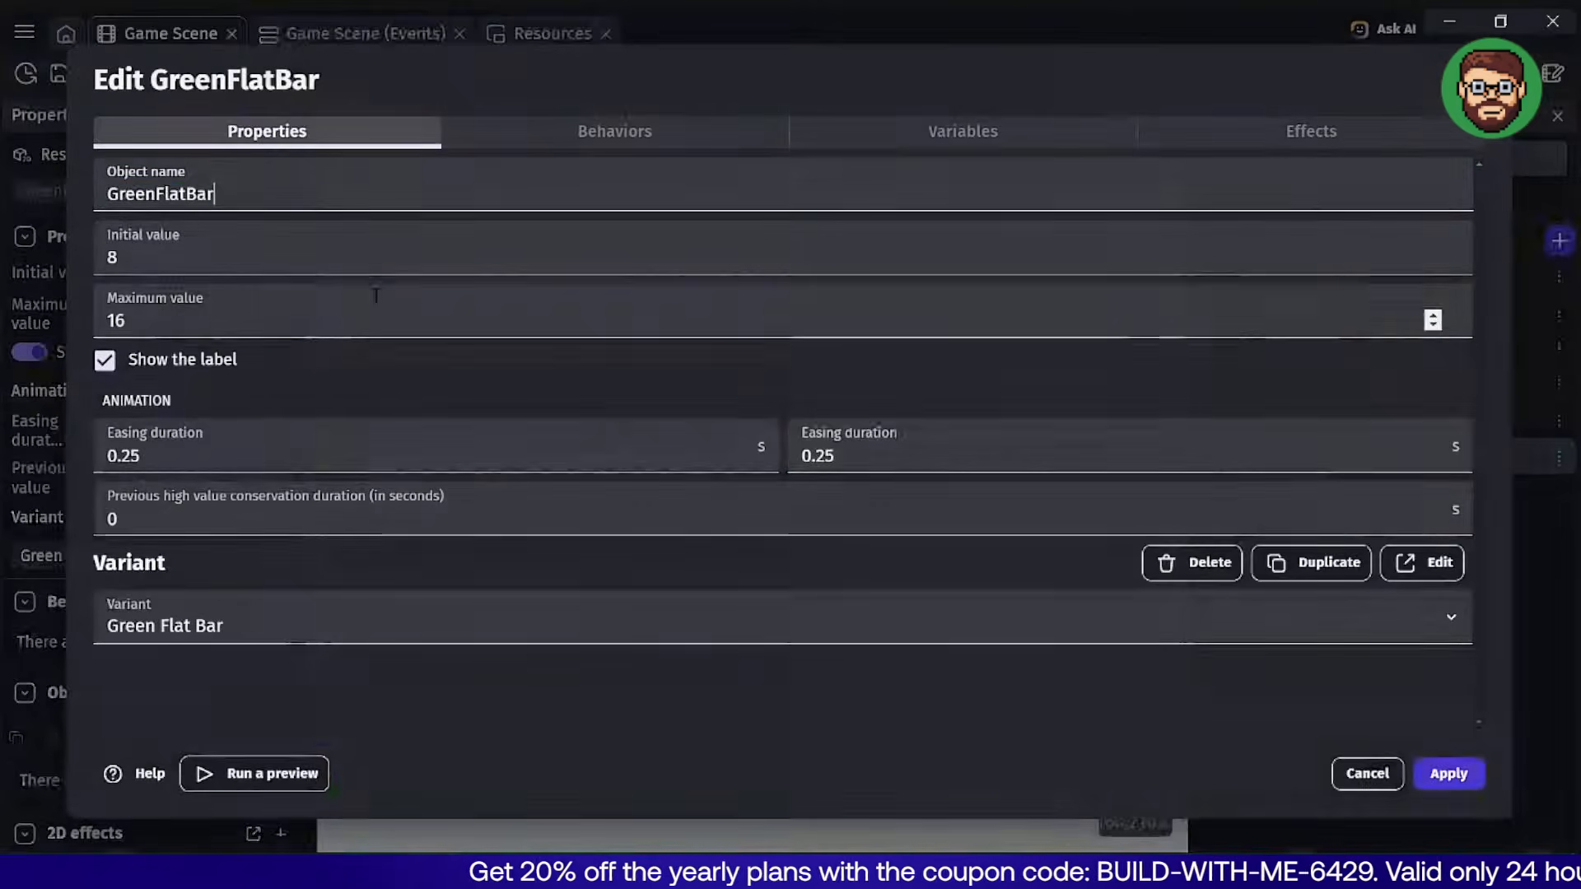
{"action": "double_click", "coordinate": [330, 198]}
{"action": "type", "text": "In"}
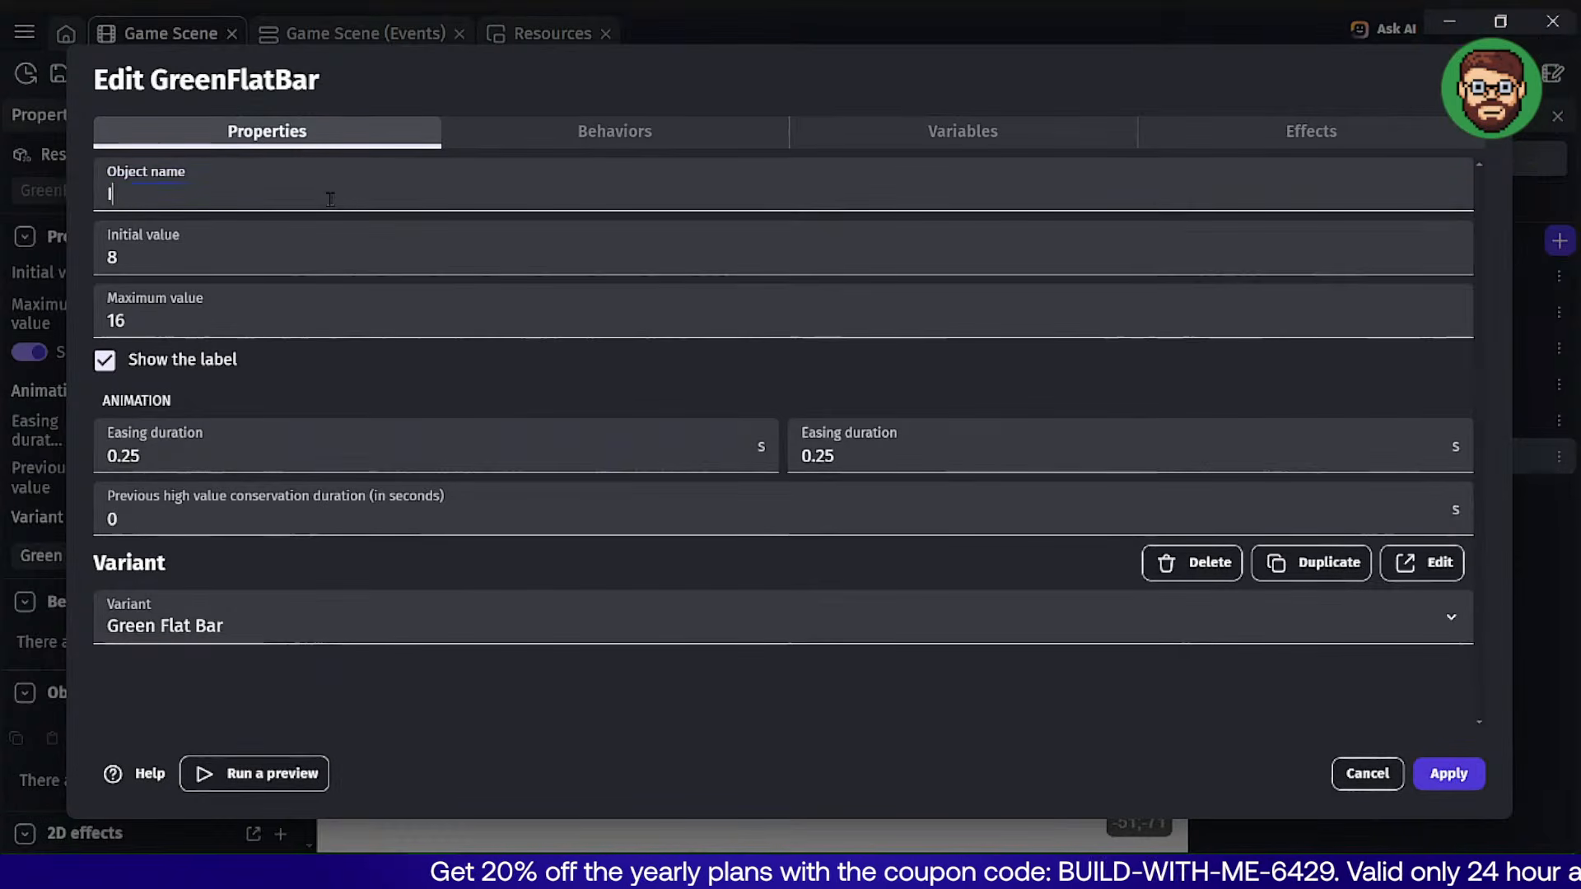
{"action": "key", "text": "BackSpace"}
{"action": "key", "text": "BackSpace"}
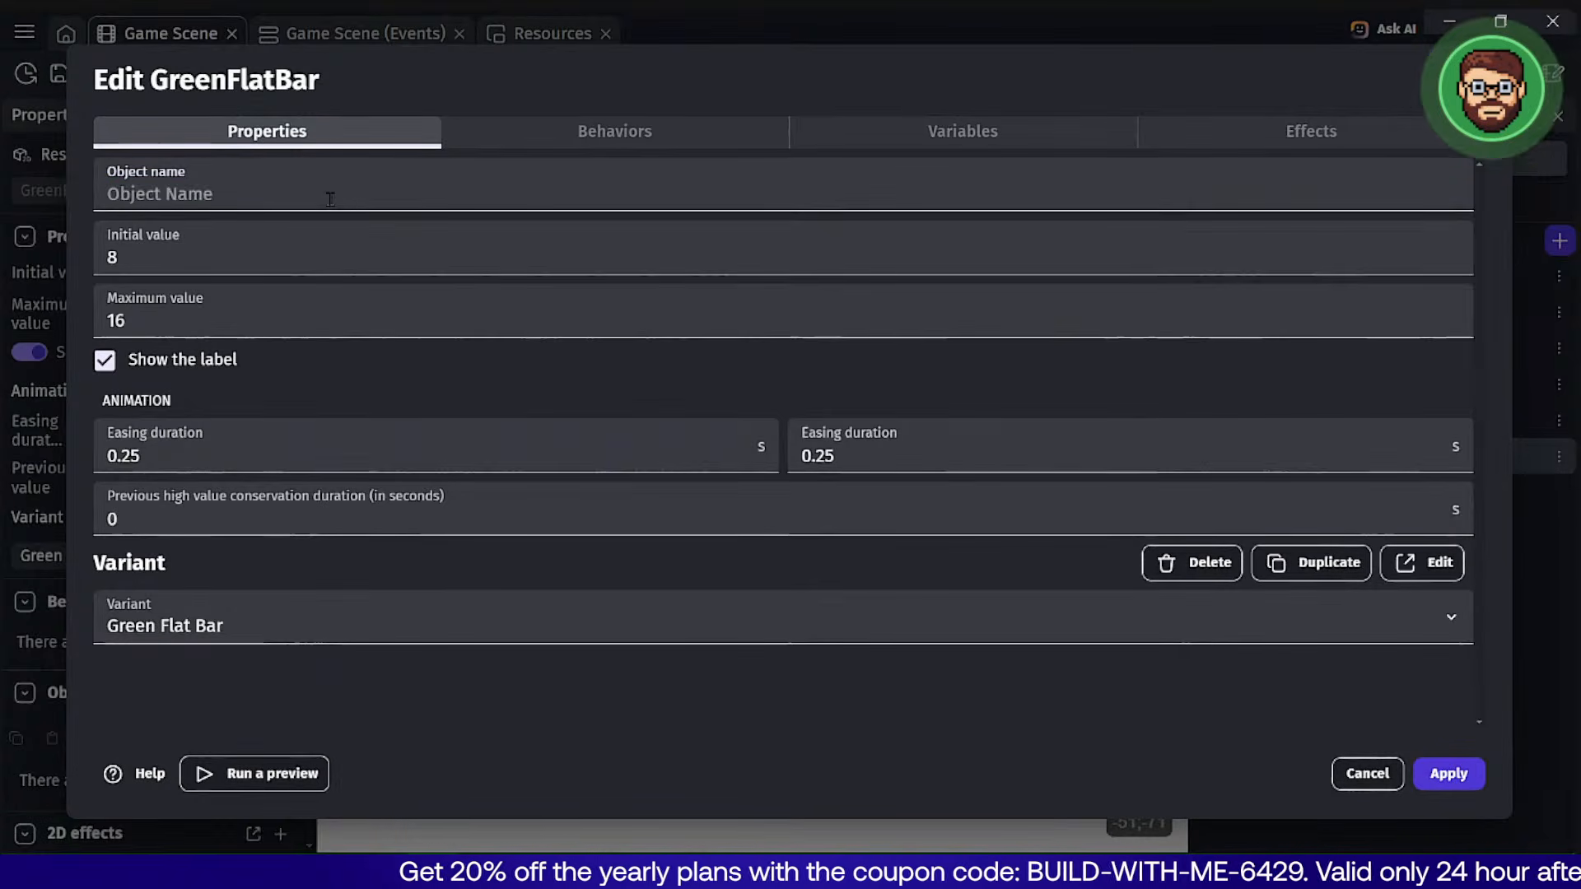
{"action": "type", "text": "Health"}
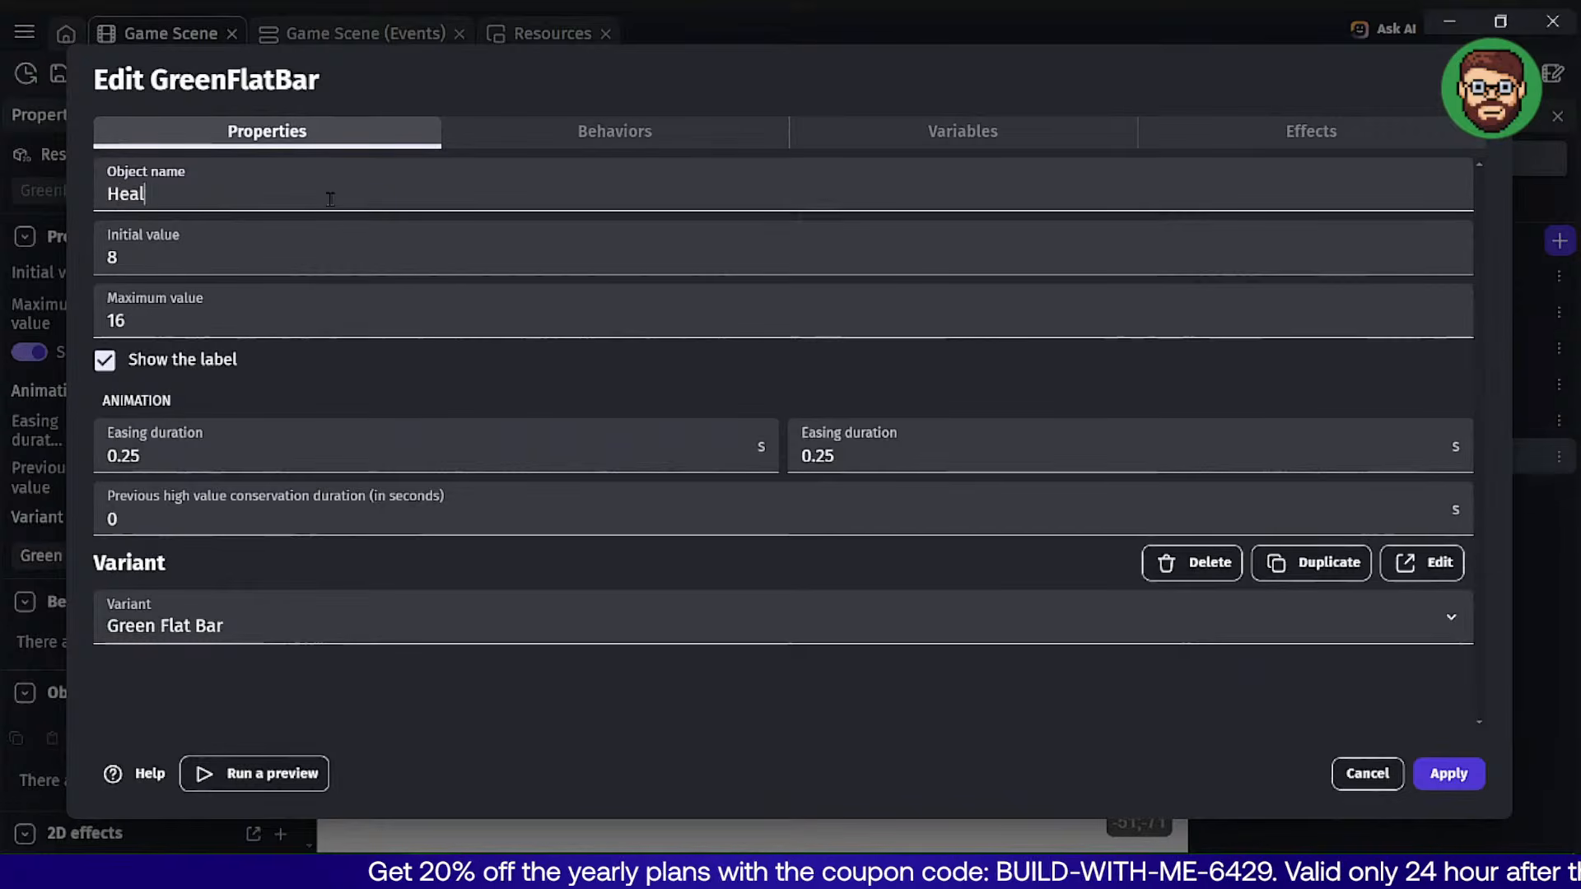
{"action": "left_click", "coordinate": [1448, 773]}
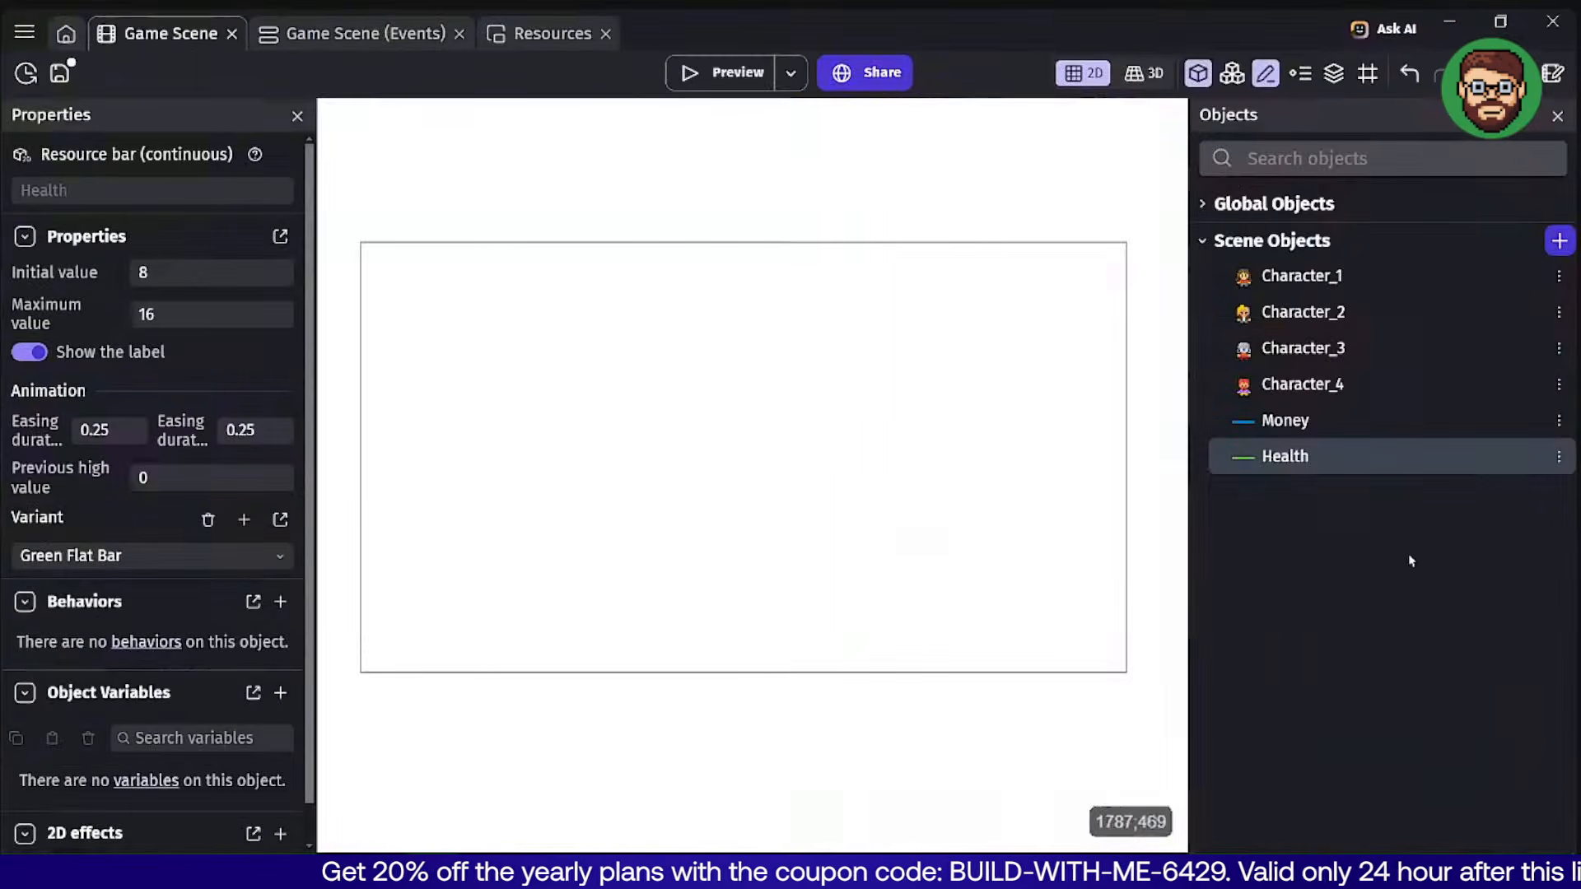
{"action": "left_click", "coordinate": [1560, 241]}
{"action": "left_click", "coordinate": [1448, 773]}
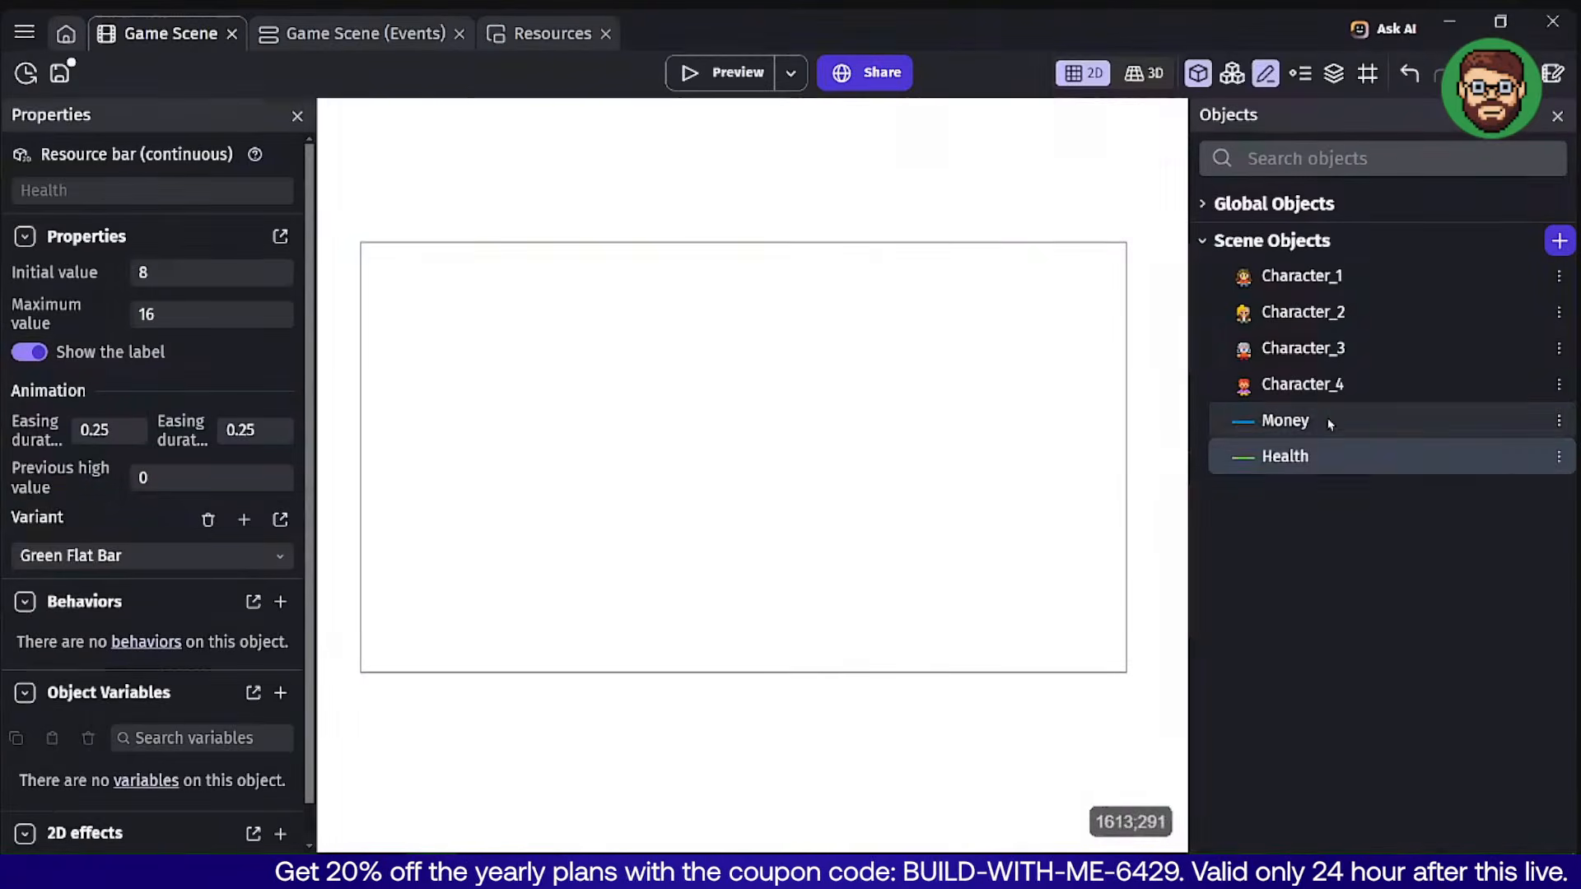
Place the Money and Health bars in the upper middle of the scene, and disable the Money bar's label.
{"action": "left_click_drag", "start_coordinate": [1284, 420], "coordinate": [597, 345]}
{"action": "left_click_drag", "start_coordinate": [1309, 455], "coordinate": [678, 388]}
{"action": "double_click", "coordinate": [634, 342]}
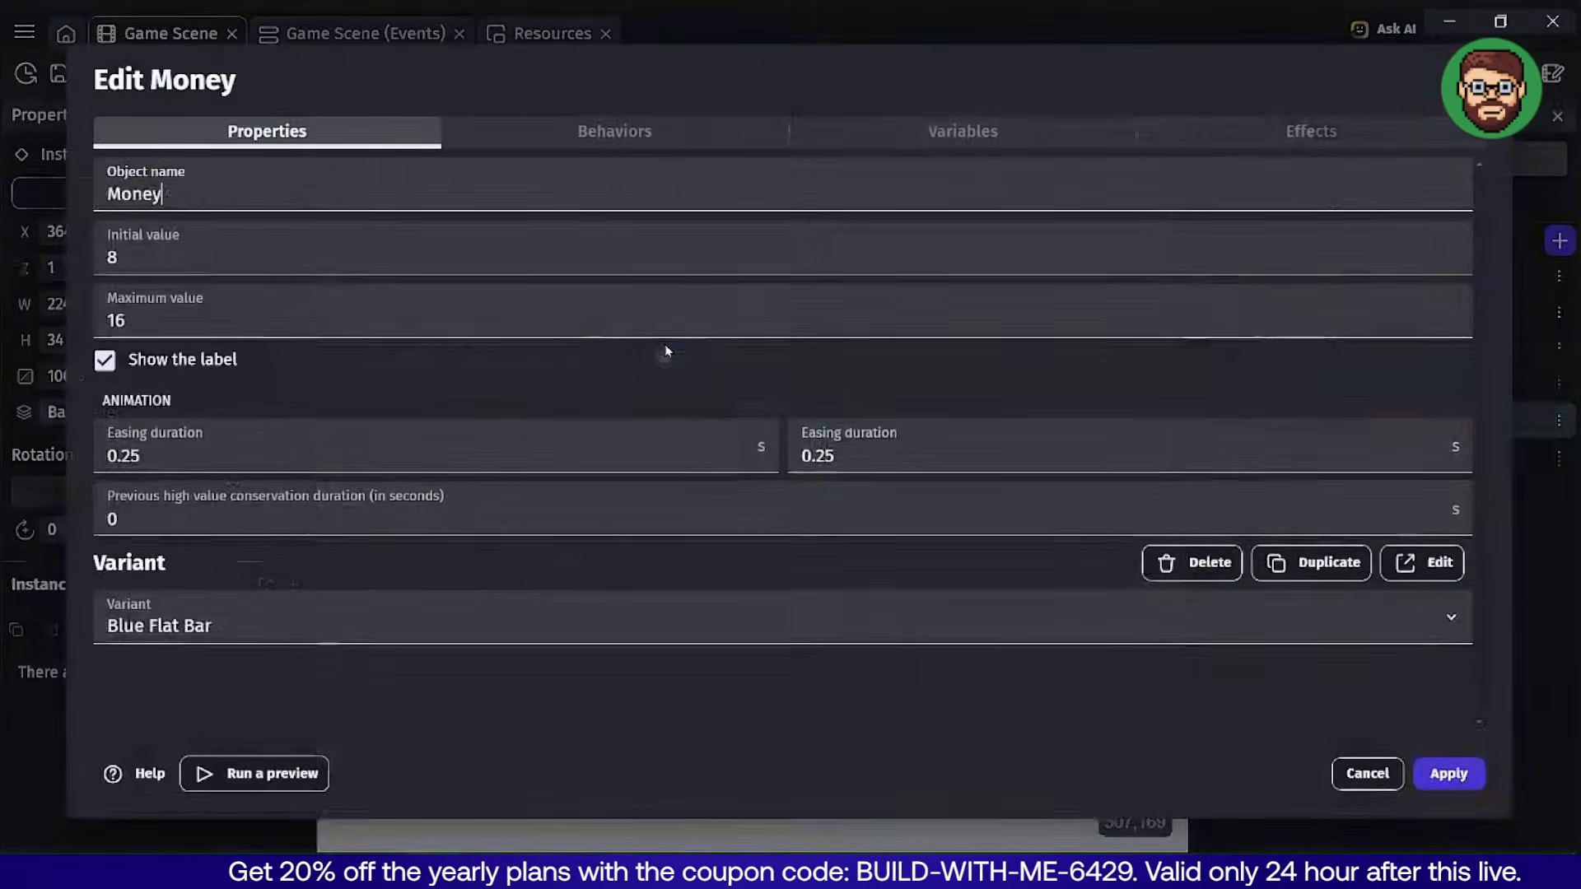
{"action": "left_click", "coordinate": [104, 360]}
{"action": "left_click", "coordinate": [1449, 773]}
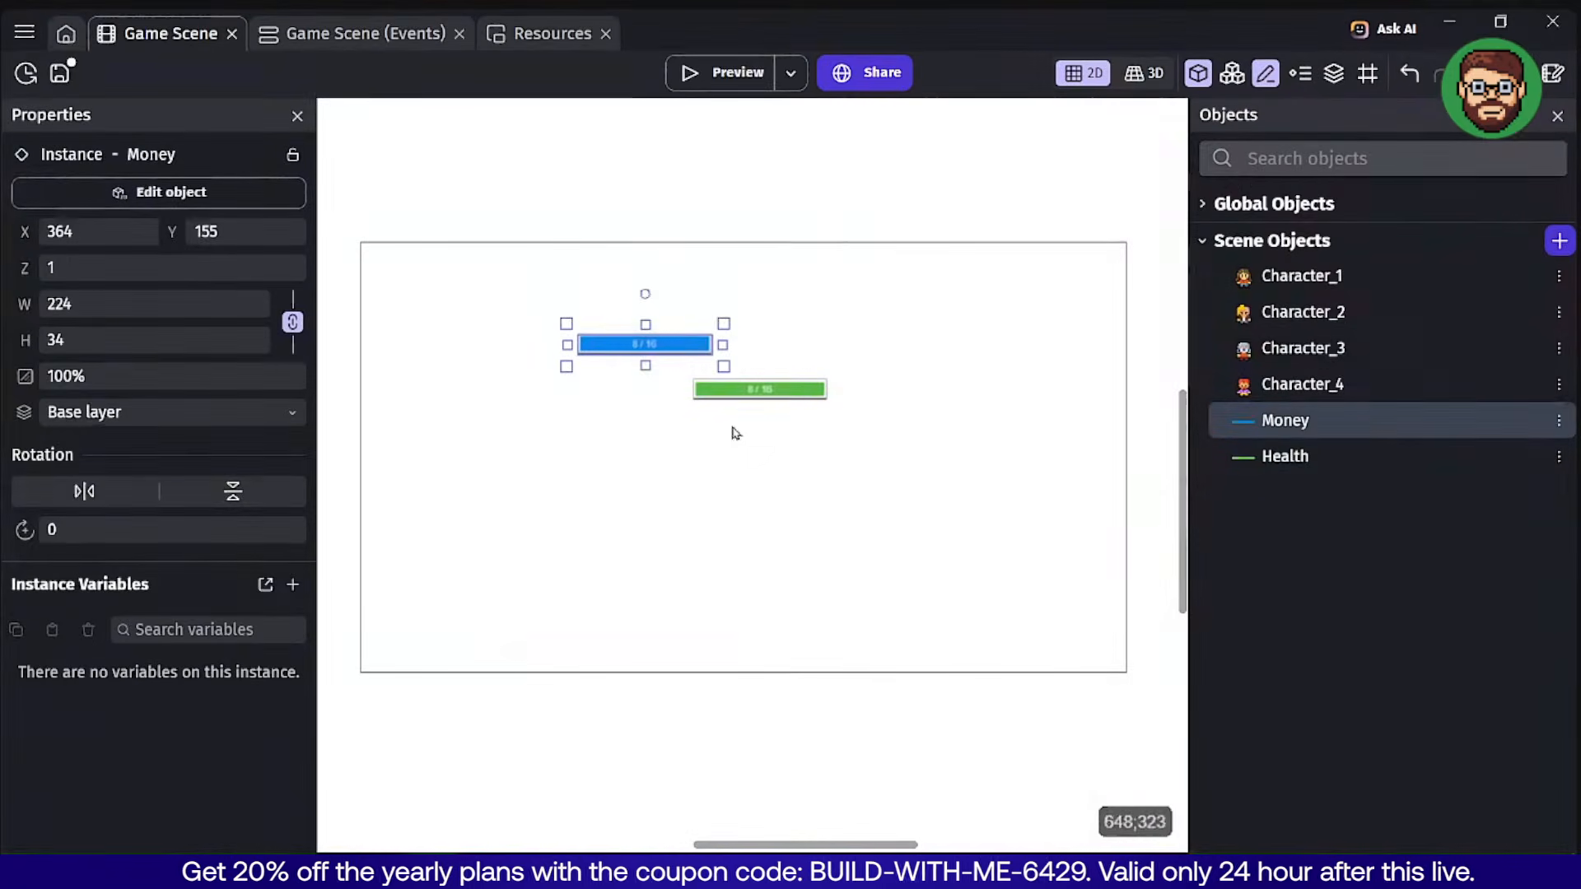
Preview the game to check how the two resource bars look, and close the preview.
{"action": "left_click", "coordinate": [724, 130]}
{"action": "left_click", "coordinate": [729, 72]}
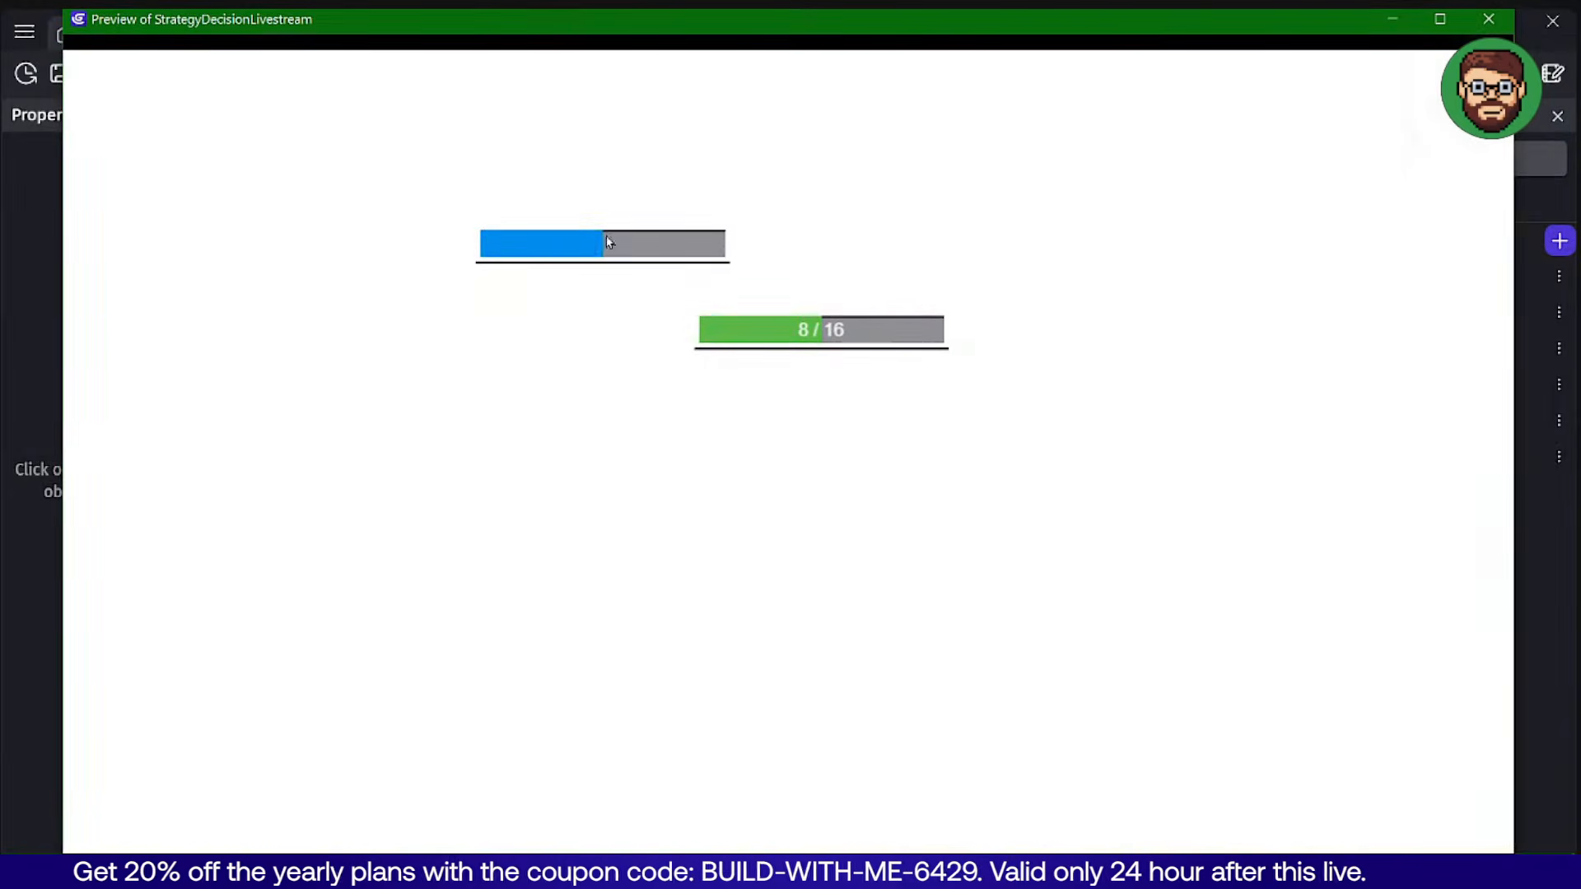
{"action": "left_click", "coordinate": [1488, 19]}
Open the Health bar's object properties and apply them.
{"action": "double_click", "coordinate": [808, 399]}
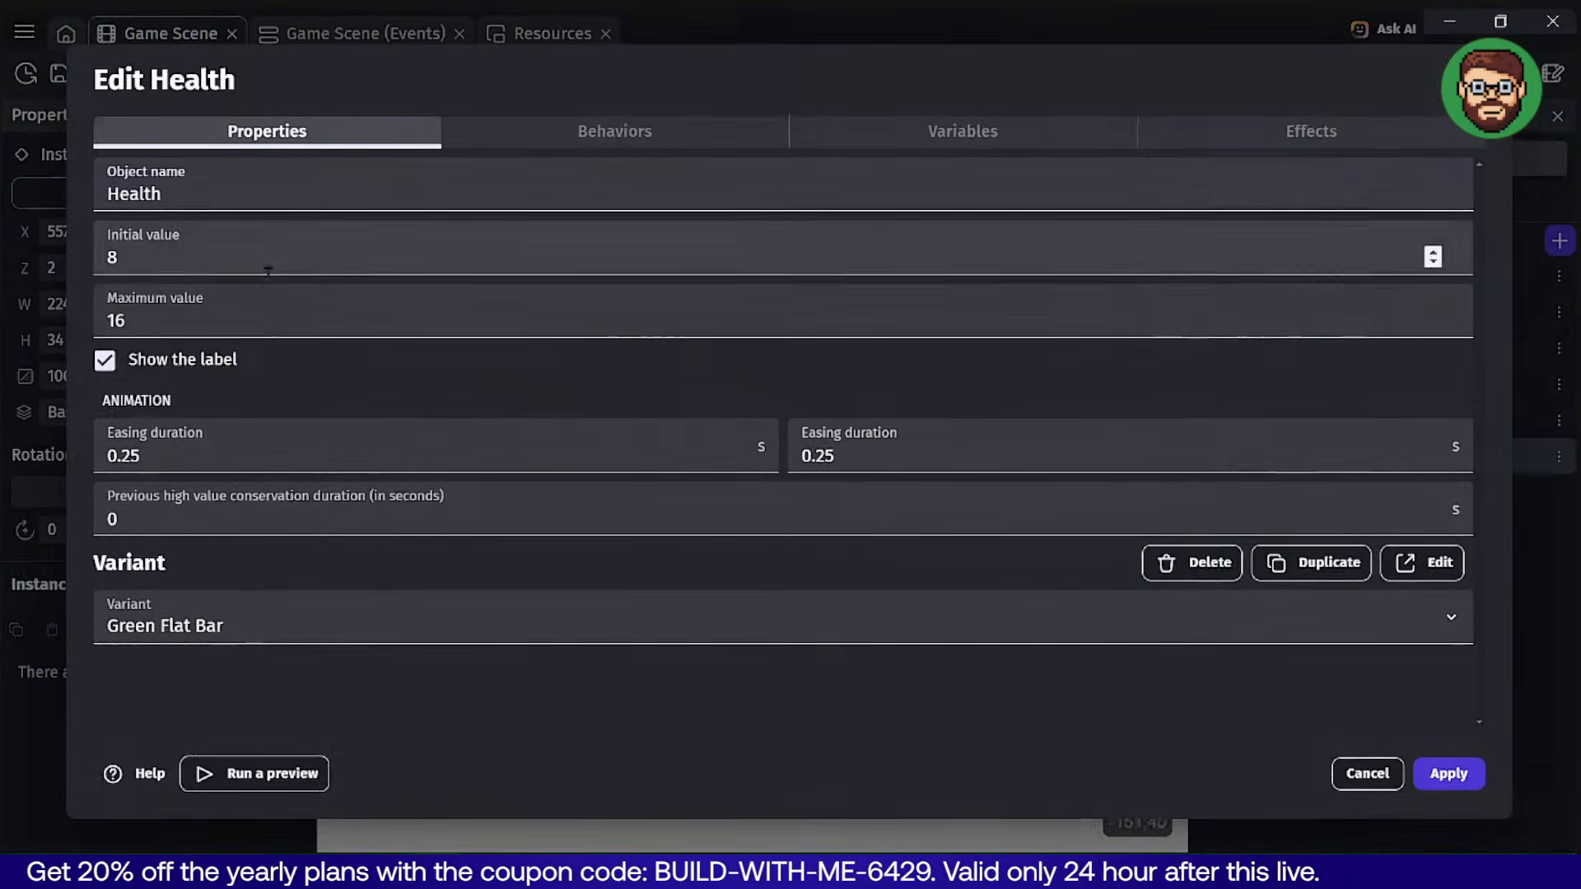
{"action": "left_click", "coordinate": [1448, 773]}
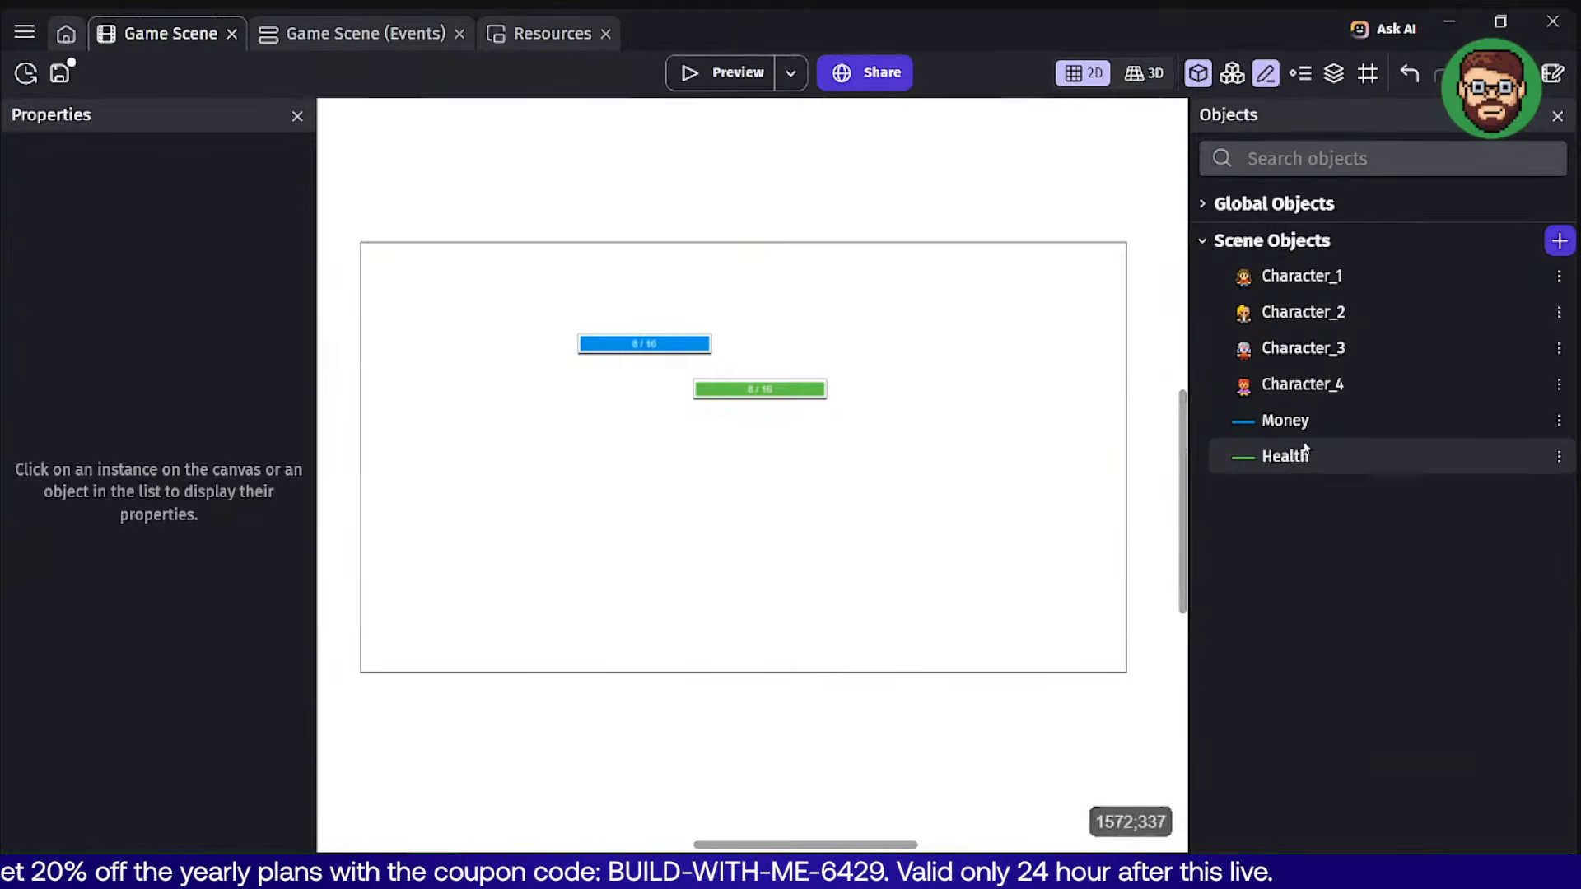
Create a continuous resource bar from the Orange Flat Bar preset and place it in the scene below the Health bar.
{"action": "left_click", "coordinate": [1559, 240]}
{"action": "scroll", "coordinate": [545, 454], "scroll_direction": "down", "scroll_amount": 7}
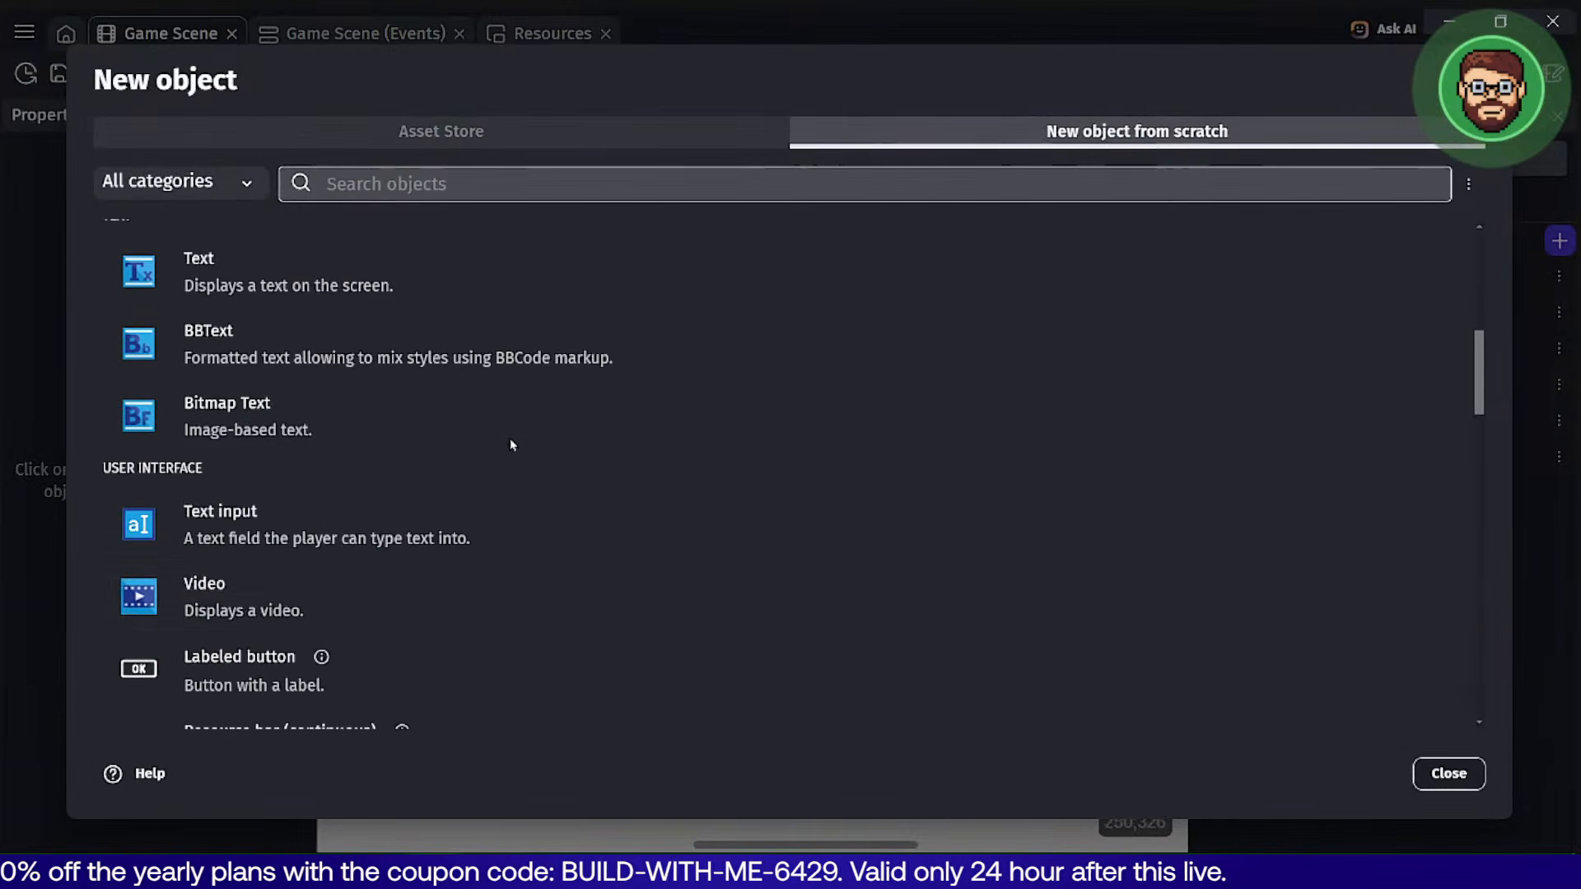
{"action": "scroll", "coordinate": [511, 445], "scroll_direction": "down", "scroll_amount": 3}
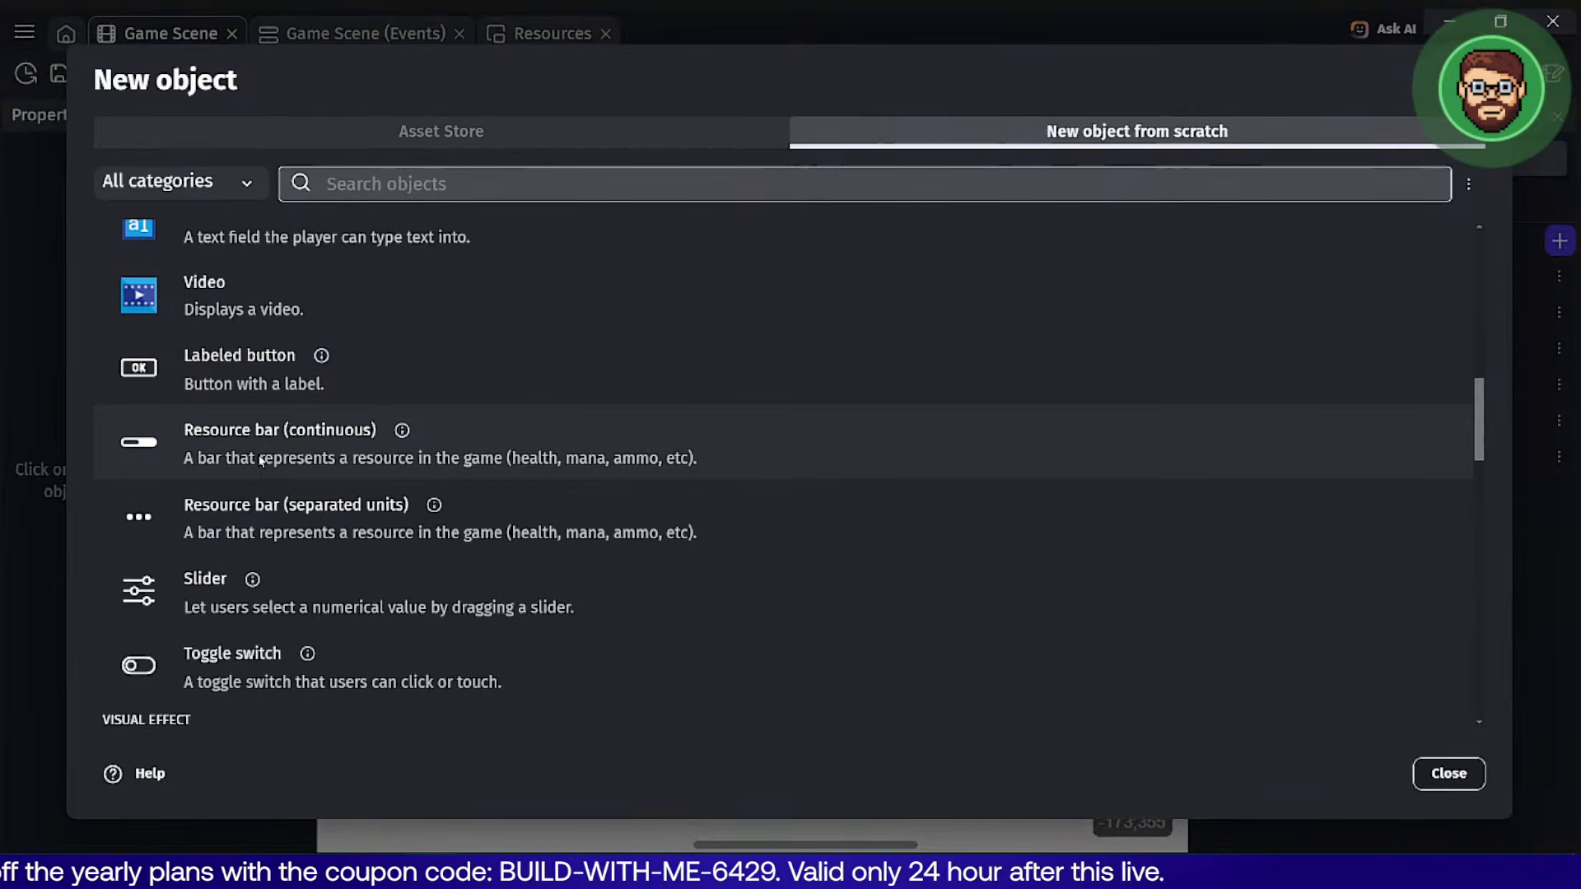
{"action": "left_click", "coordinate": [735, 437]}
{"action": "left_click", "coordinate": [1085, 437]}
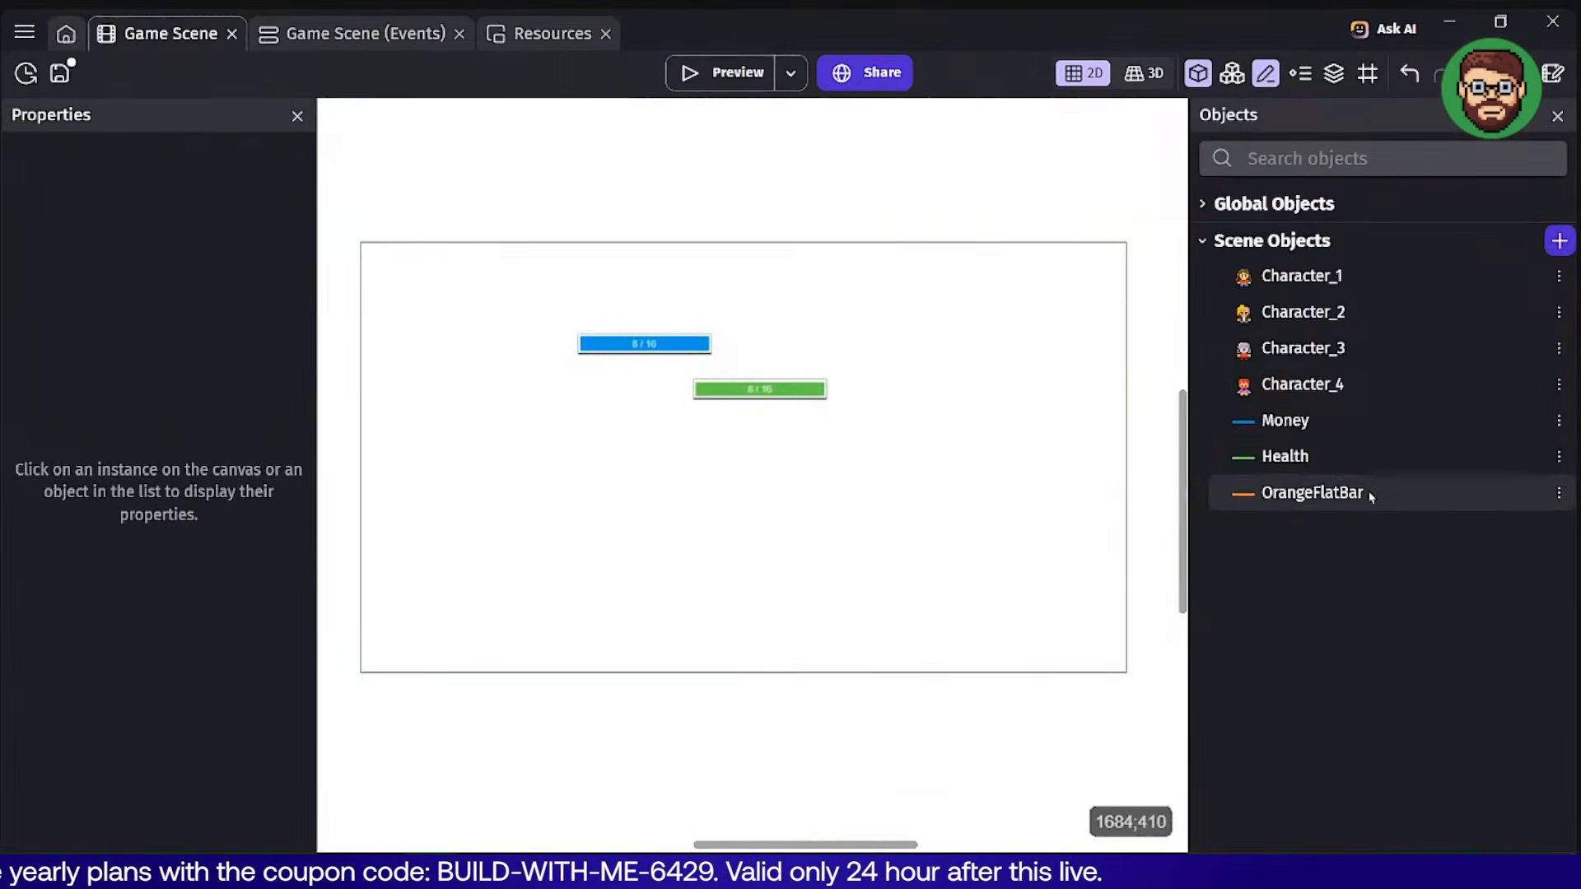
{"action": "left_click_drag", "start_coordinate": [1270, 494], "coordinate": [682, 472]}
Rename the orange bar as Military with its label disabled, and move it below and slightly left of the Money bar.
{"action": "double_click", "coordinate": [784, 476]}
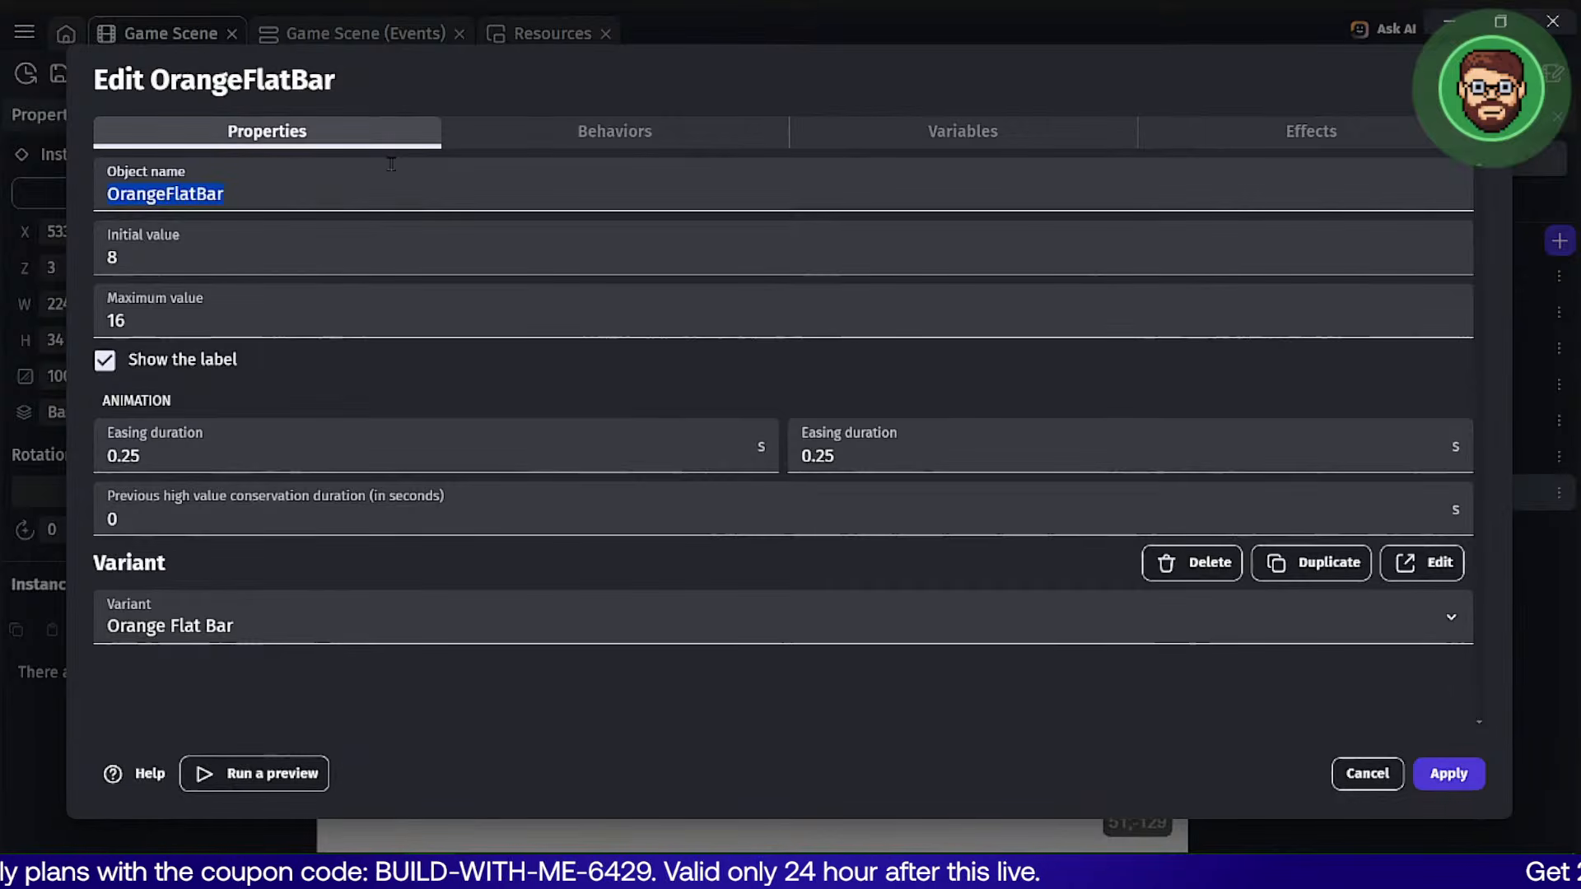
{"action": "type", "text": "Military"}
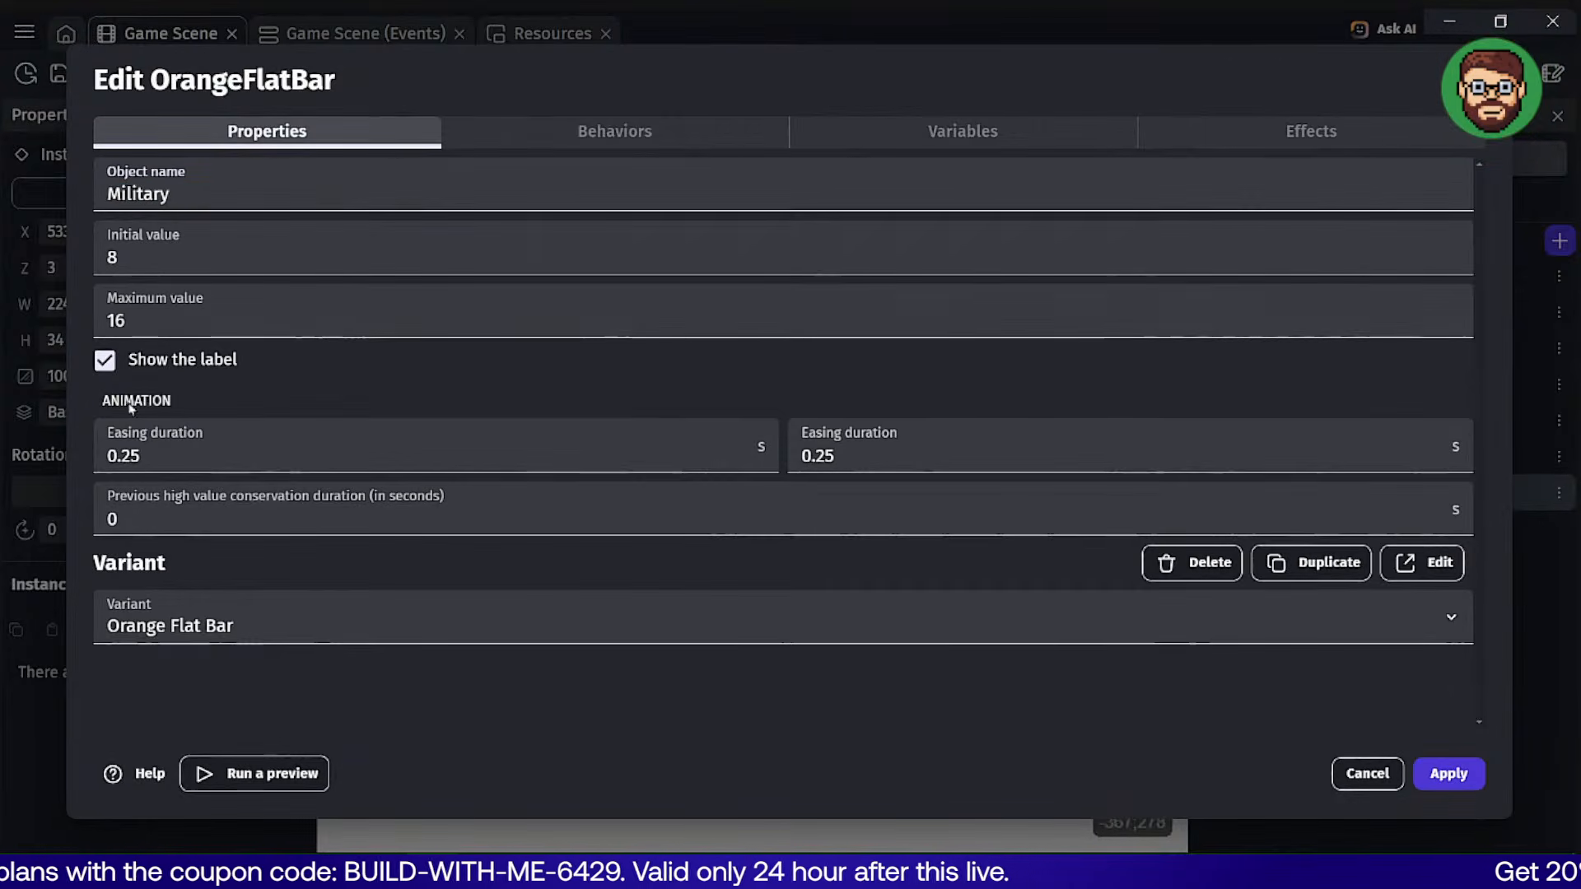
{"action": "left_click", "coordinate": [105, 360]}
{"action": "left_click", "coordinate": [1448, 774]}
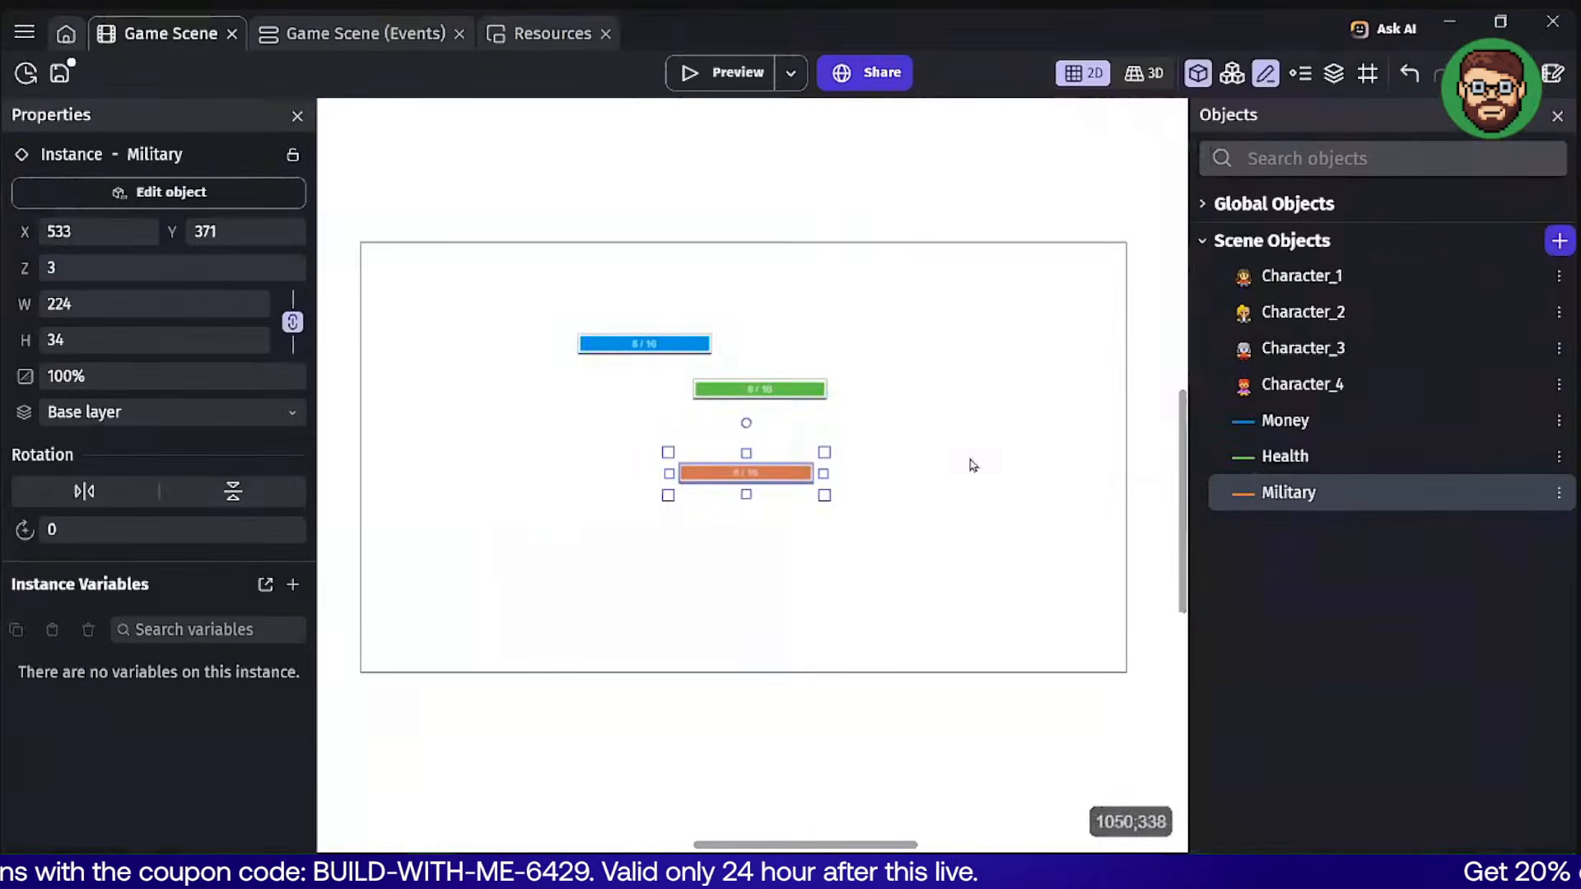
{"action": "left_click_drag", "start_coordinate": [807, 476], "coordinate": [663, 429]}
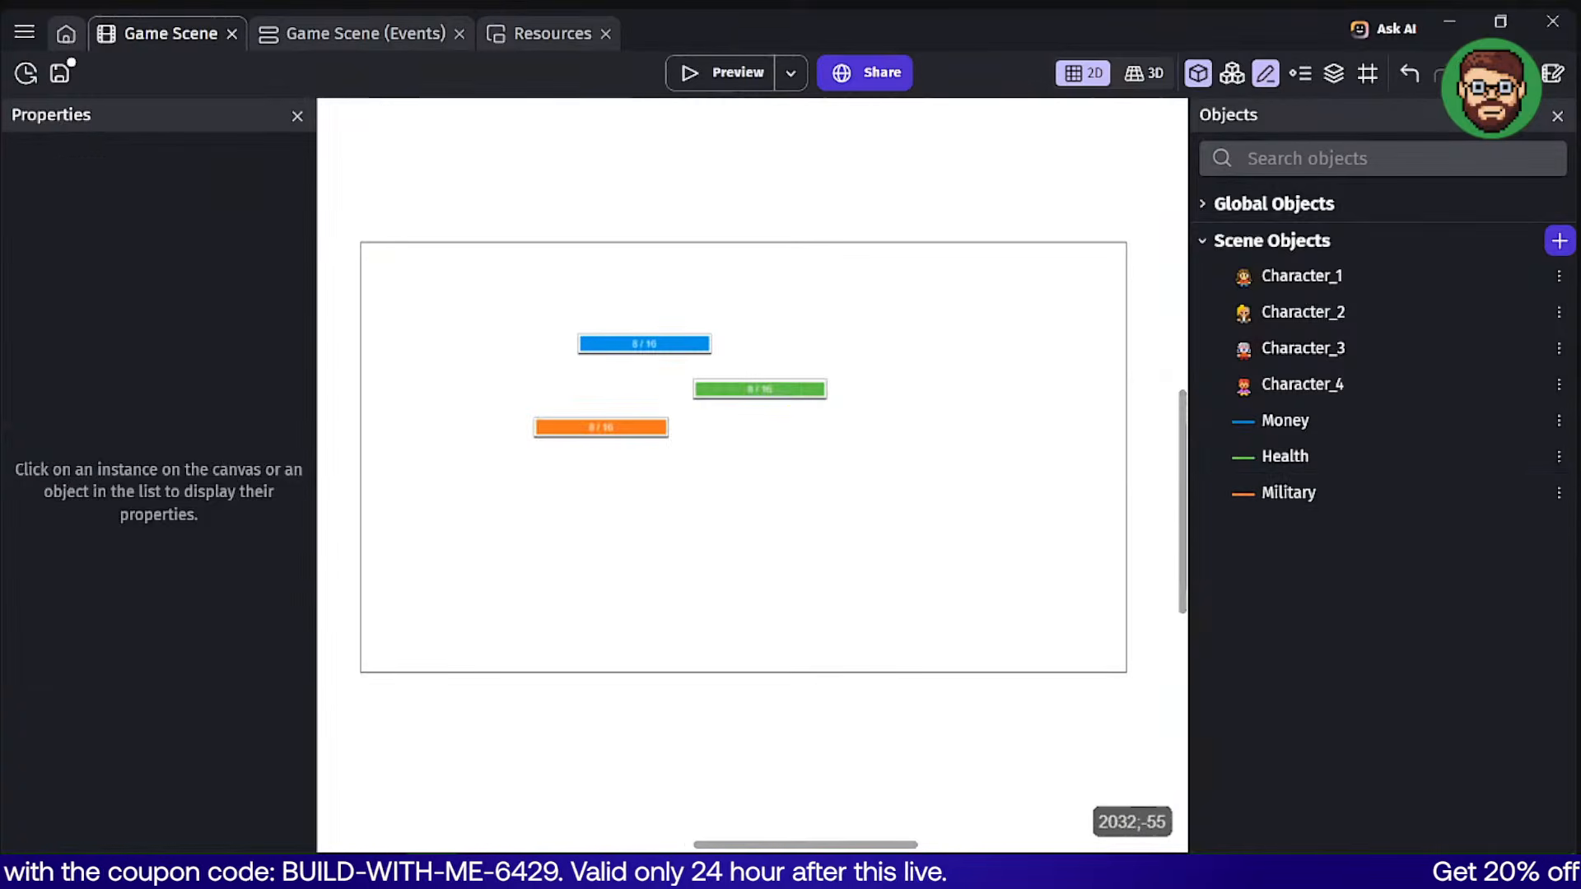
Create a continuous resource bar from the Red Flat Bar preset and place it in the scene below the Military bar.
{"action": "left_click", "coordinate": [1558, 240]}
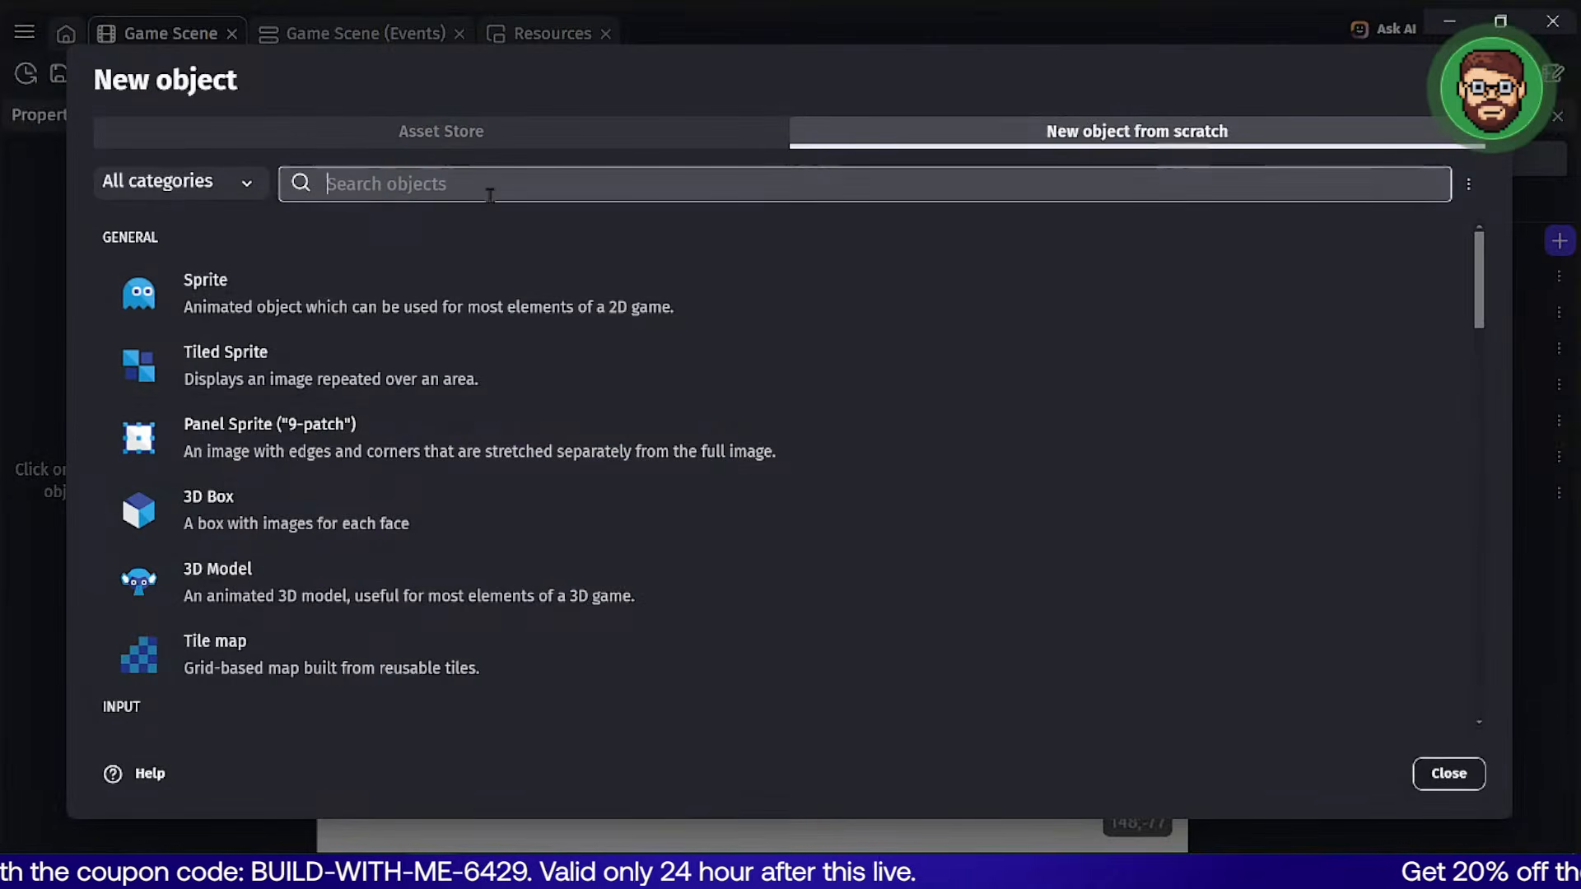
{"action": "scroll", "coordinate": [344, 436], "scroll_direction": "down", "scroll_amount": 10}
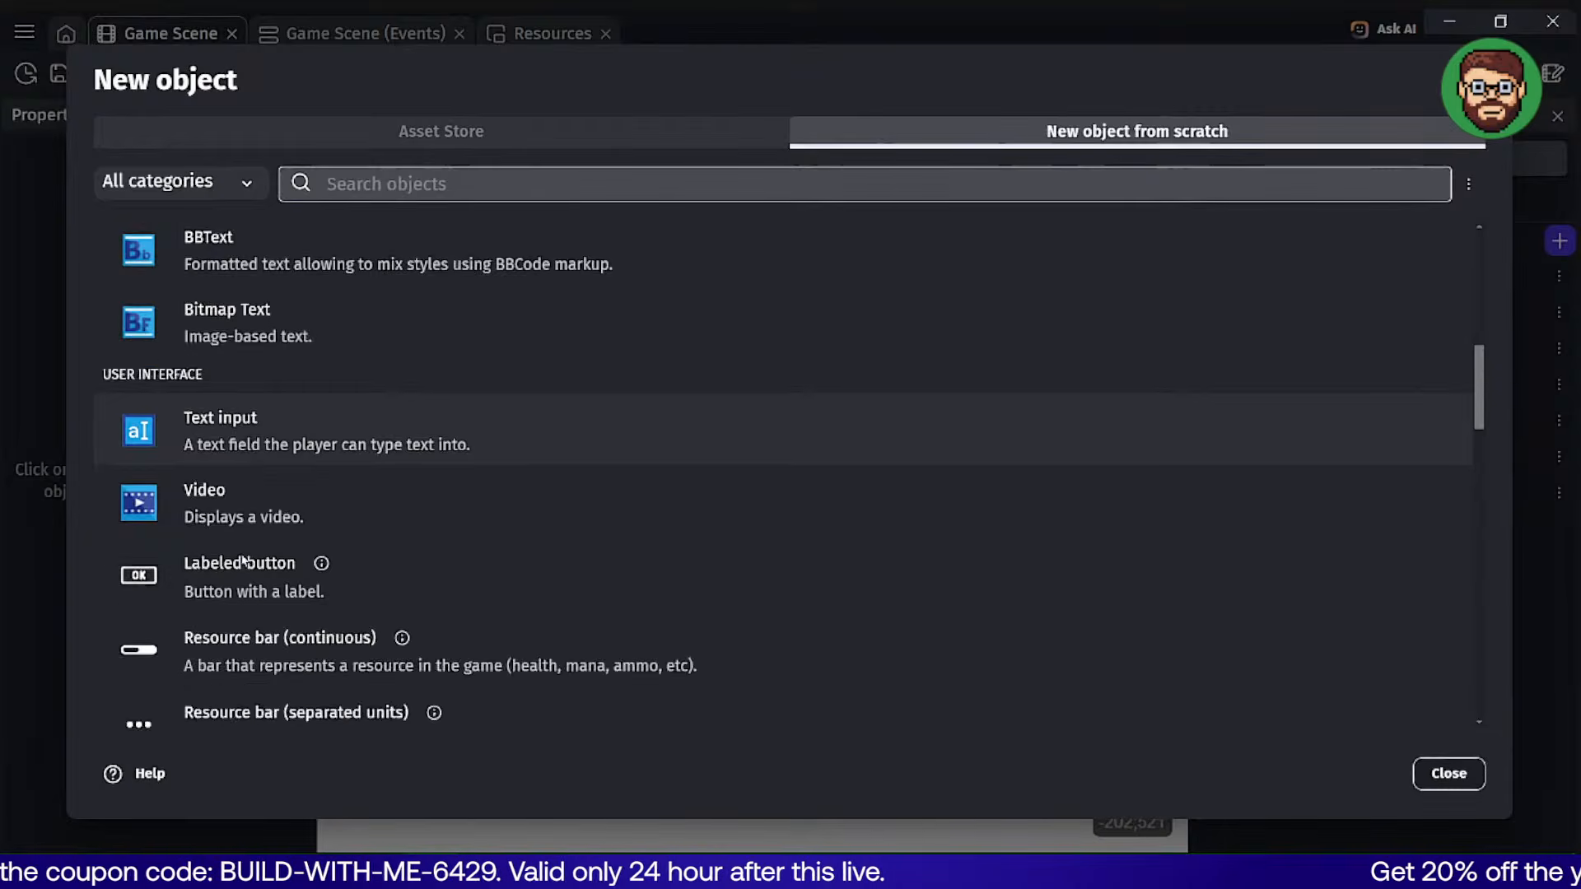
{"action": "left_click", "coordinate": [233, 451]}
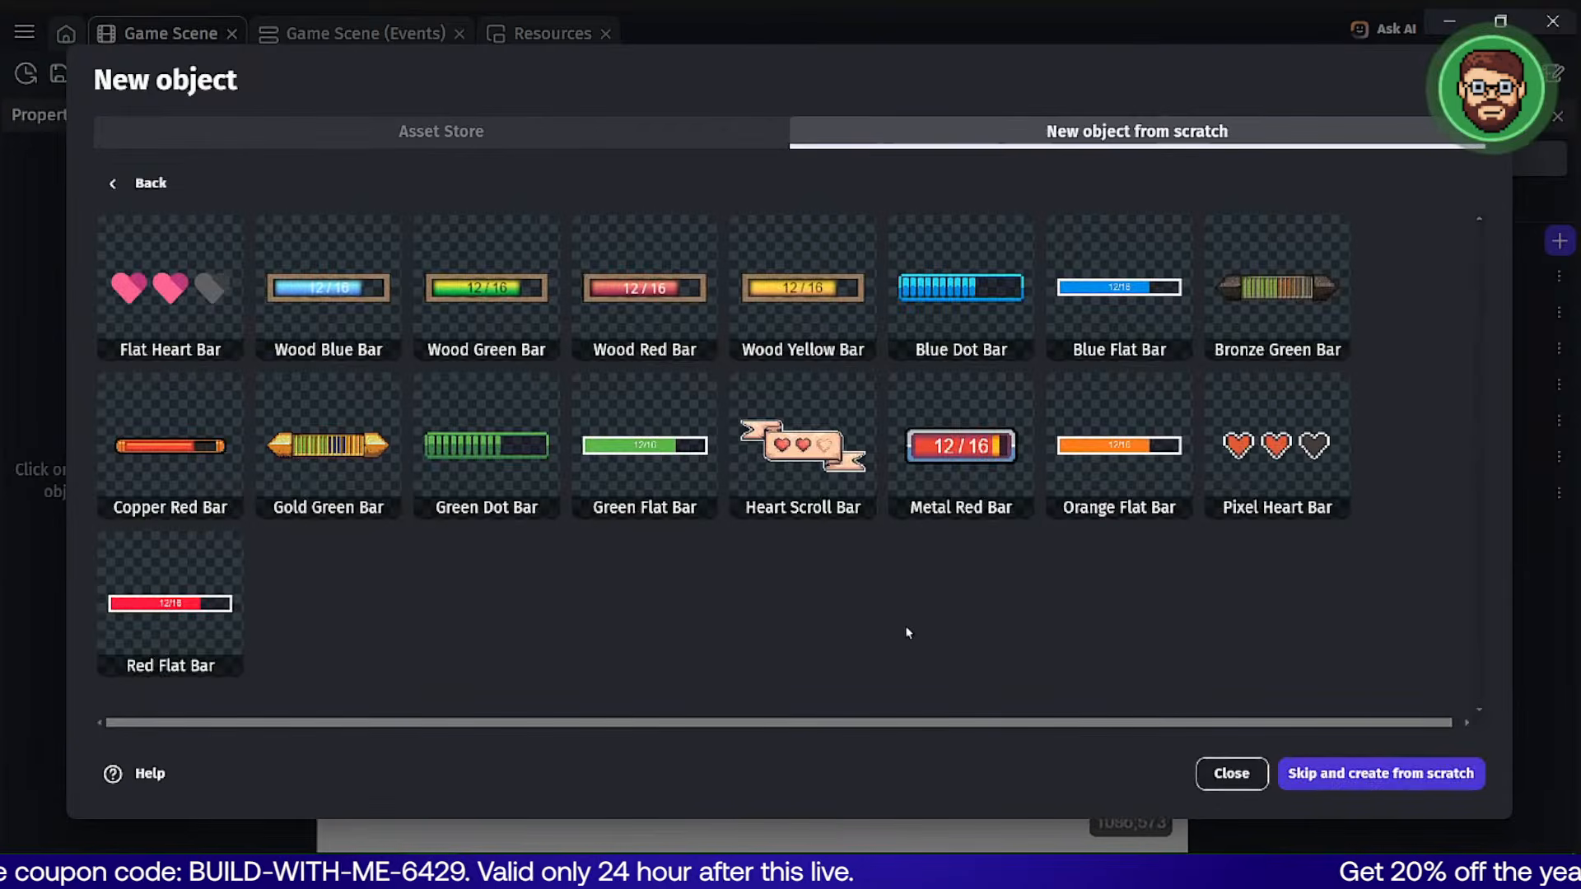
{"action": "left_click", "coordinate": [212, 627]}
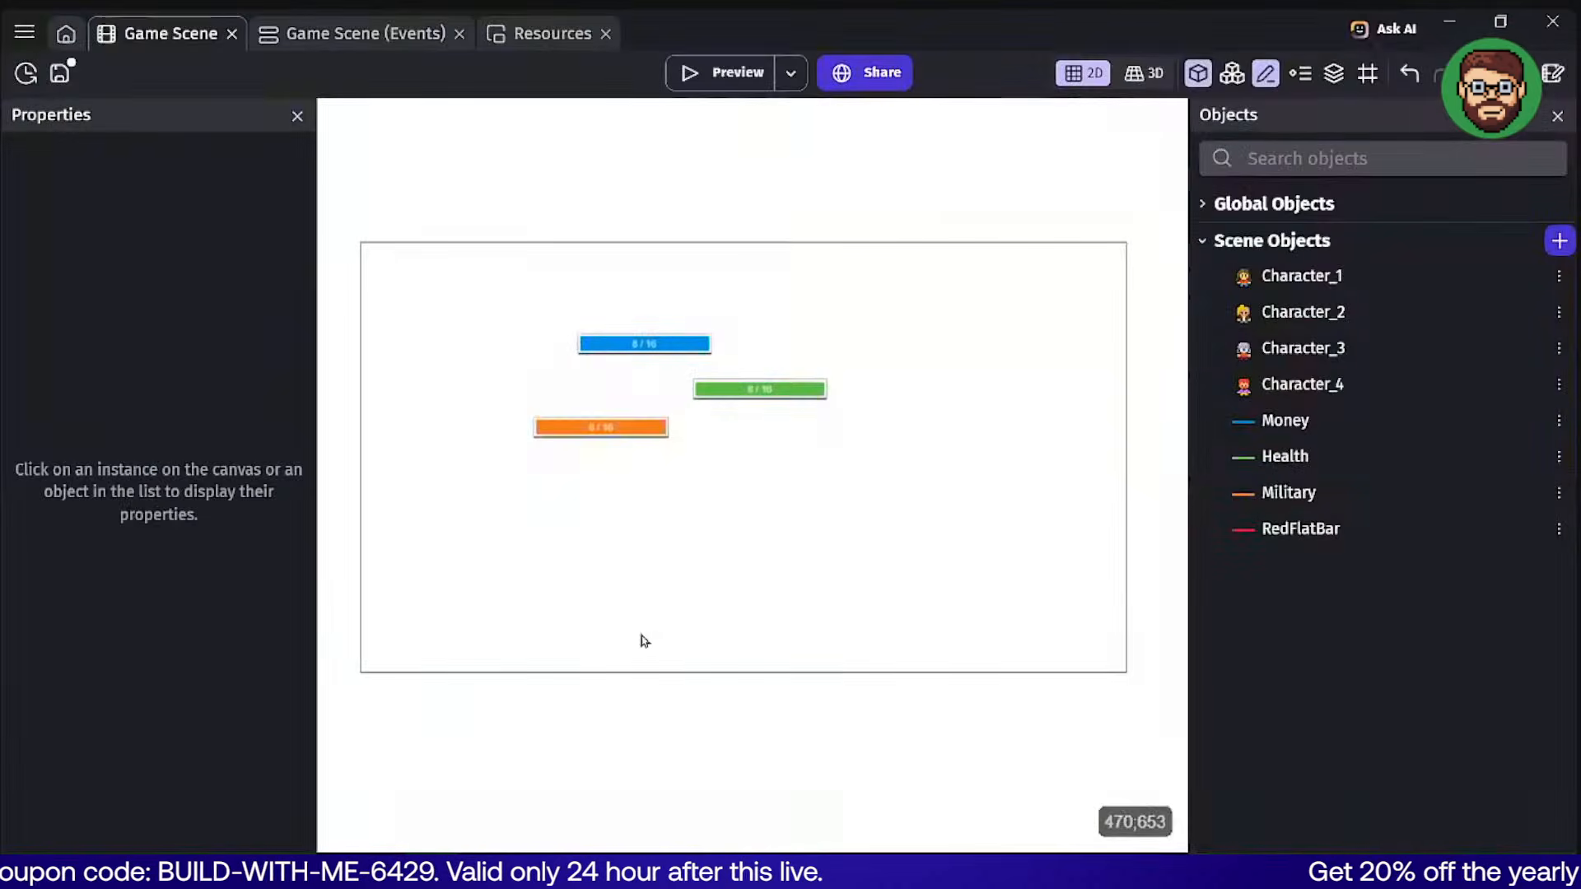
{"action": "left_click_drag", "start_coordinate": [1317, 531], "coordinate": [594, 517]}
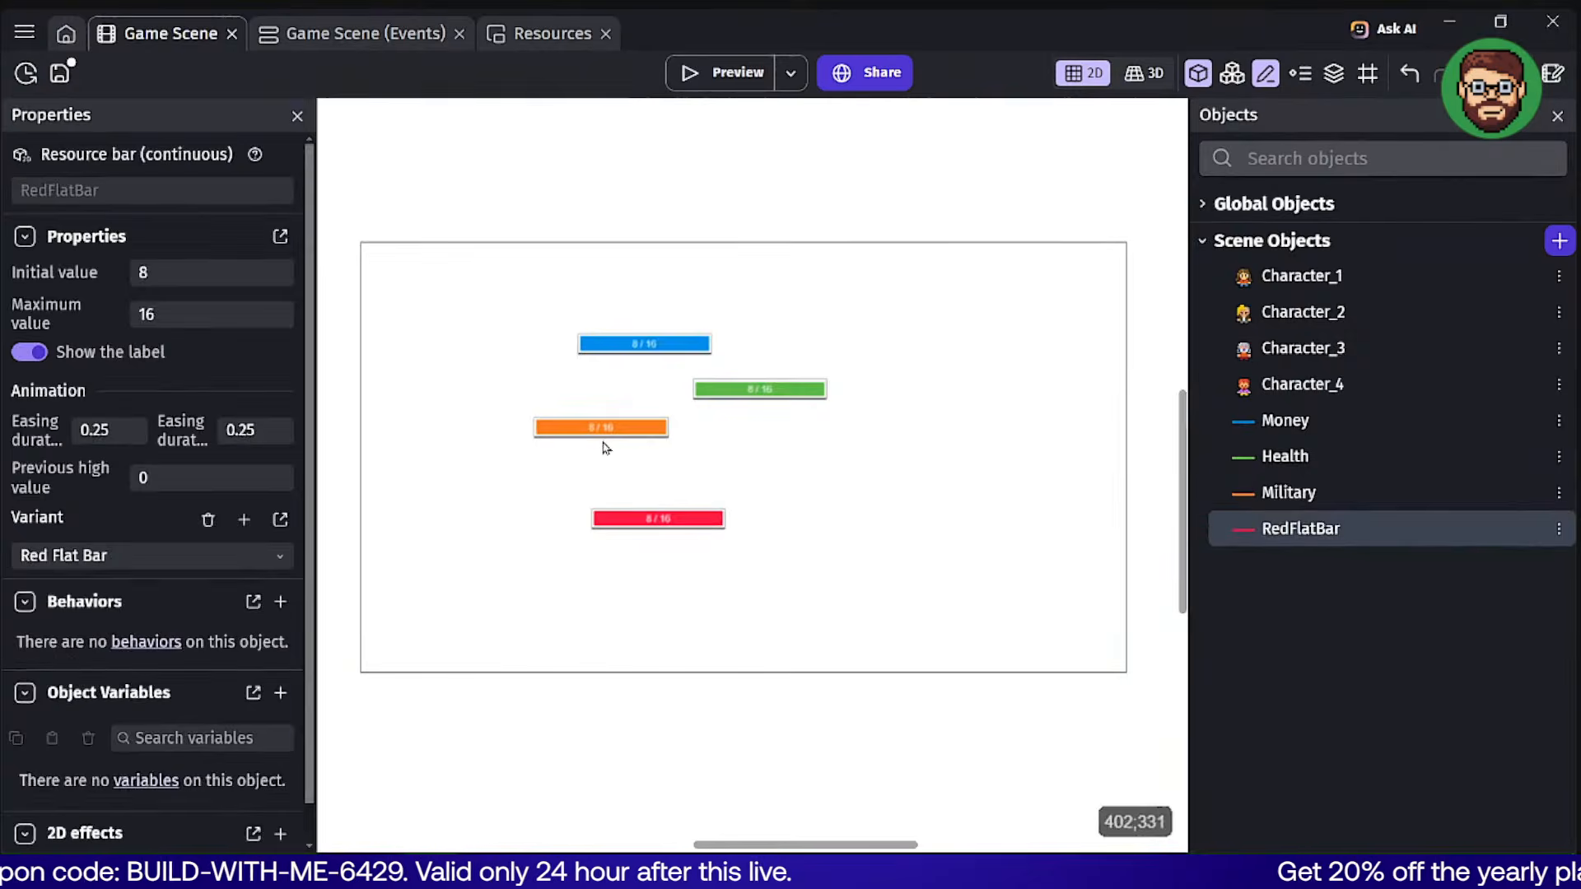
Open the Military bar's object properties for reference and close them without applying anything.
{"action": "double_click", "coordinate": [604, 428]}
{"action": "left_click", "coordinate": [1367, 773]}
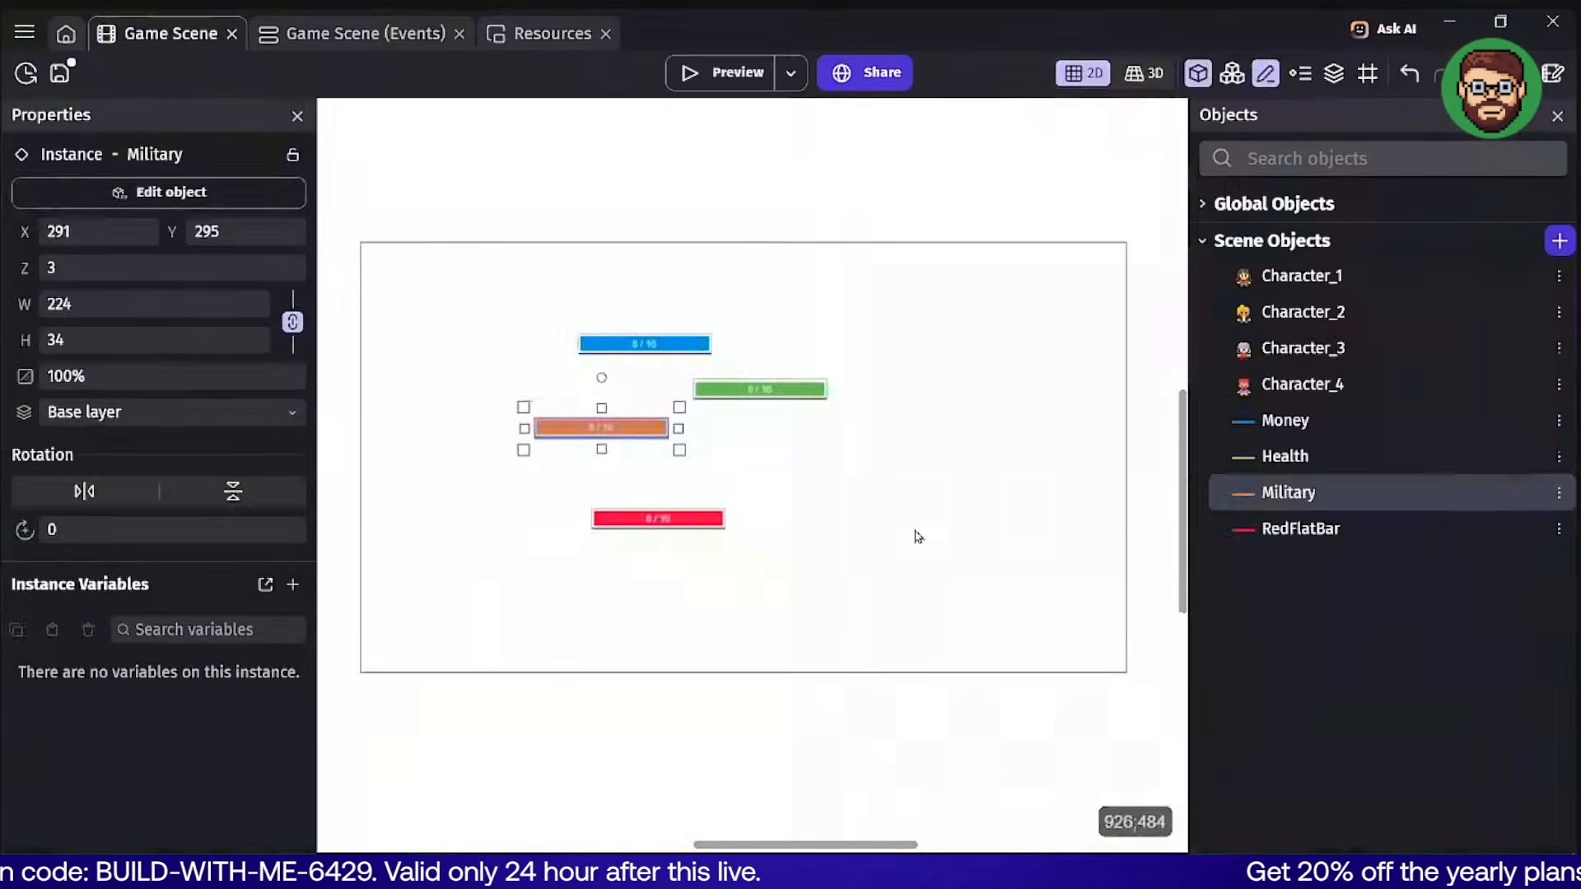
{"action": "left_click", "coordinate": [914, 536]}
Rename the red bar as NobleFaction and apply its object properties.
{"action": "double_click", "coordinate": [686, 531]}
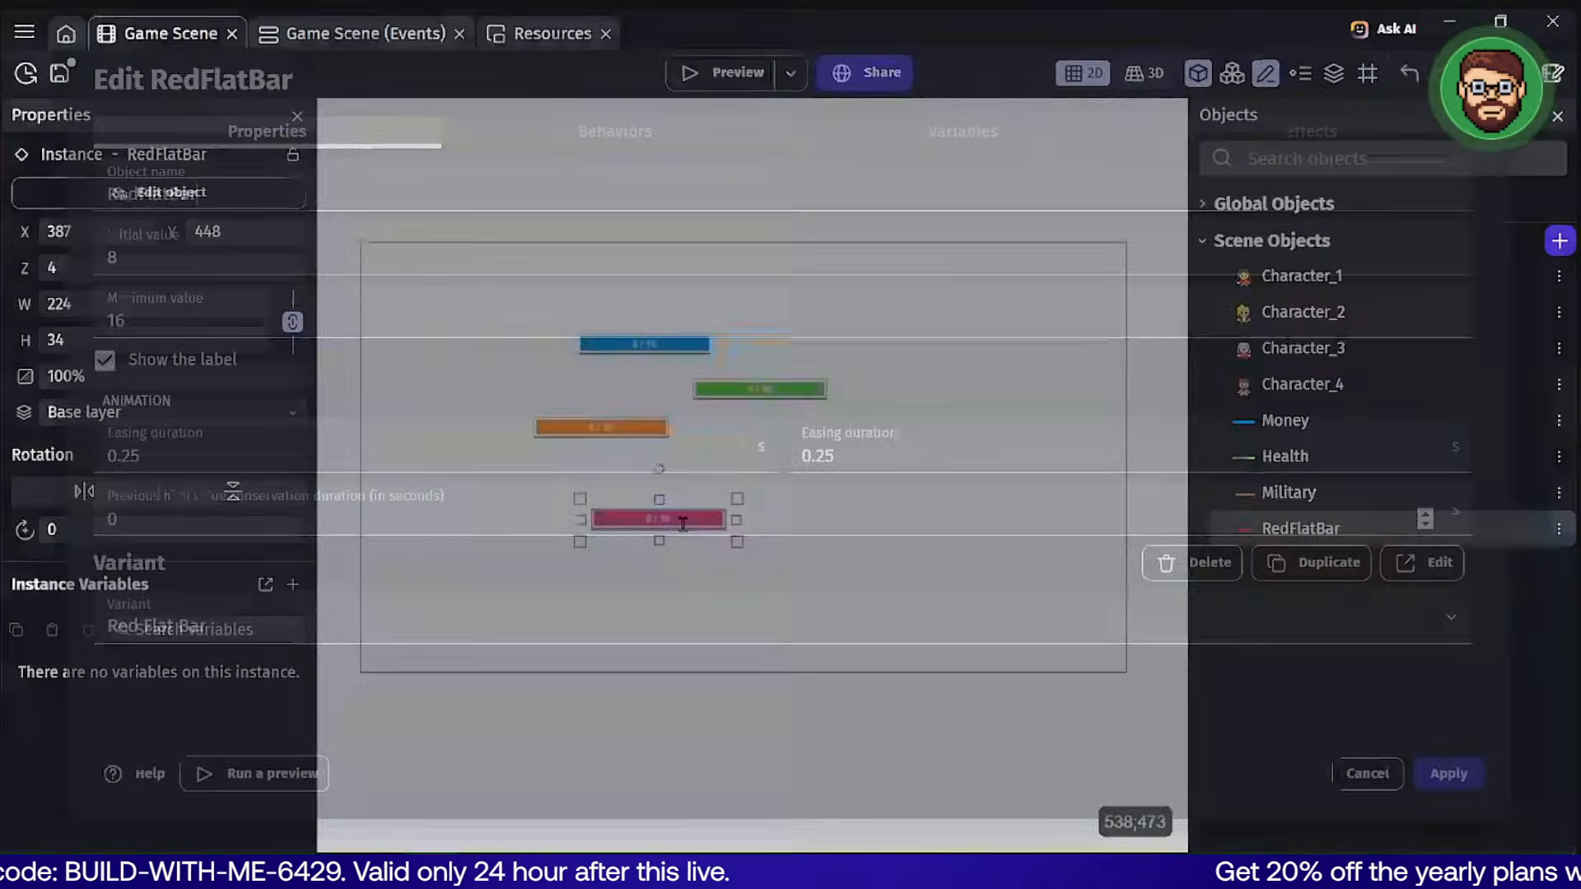
{"action": "type", "text": "NobleFaction"}
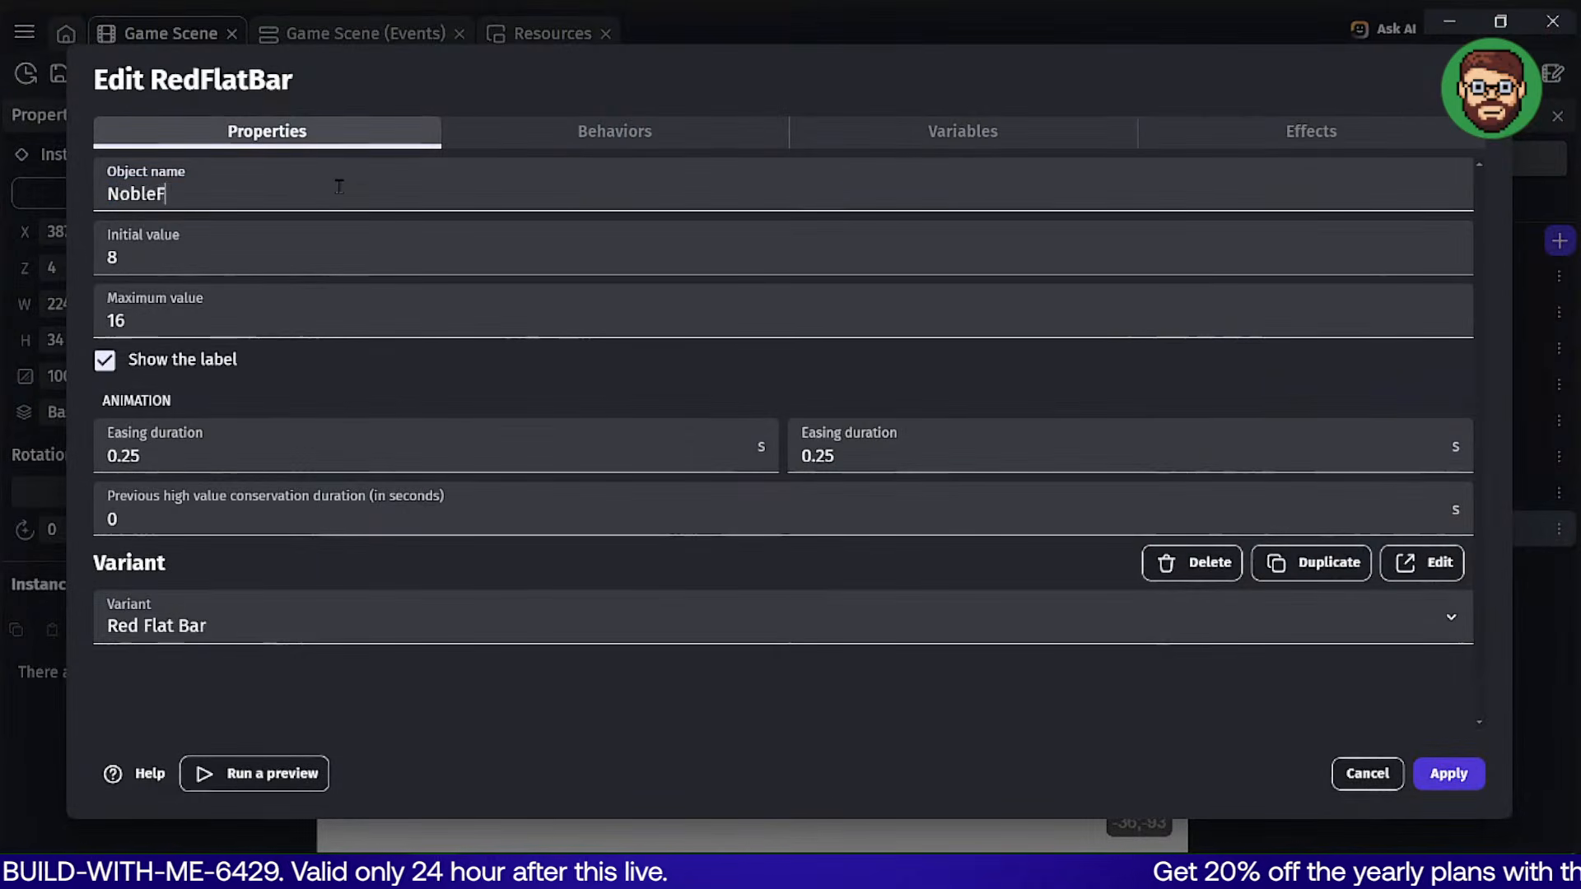
{"action": "left_click", "coordinate": [1449, 774]}
{"action": "double_click", "coordinate": [645, 521]}
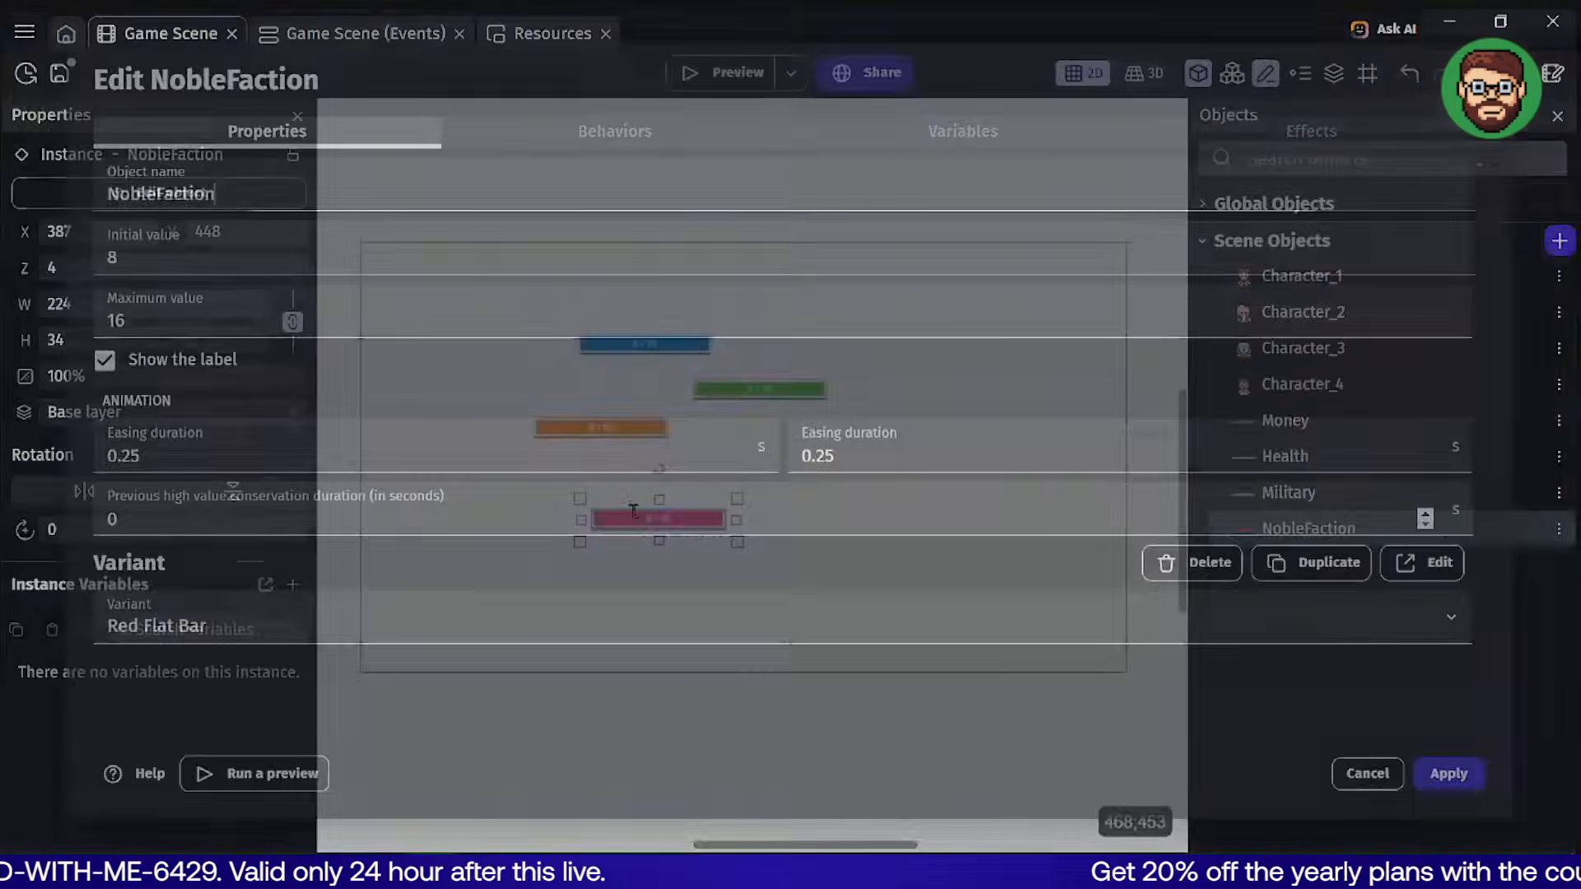
{"action": "left_click", "coordinate": [1448, 773]}
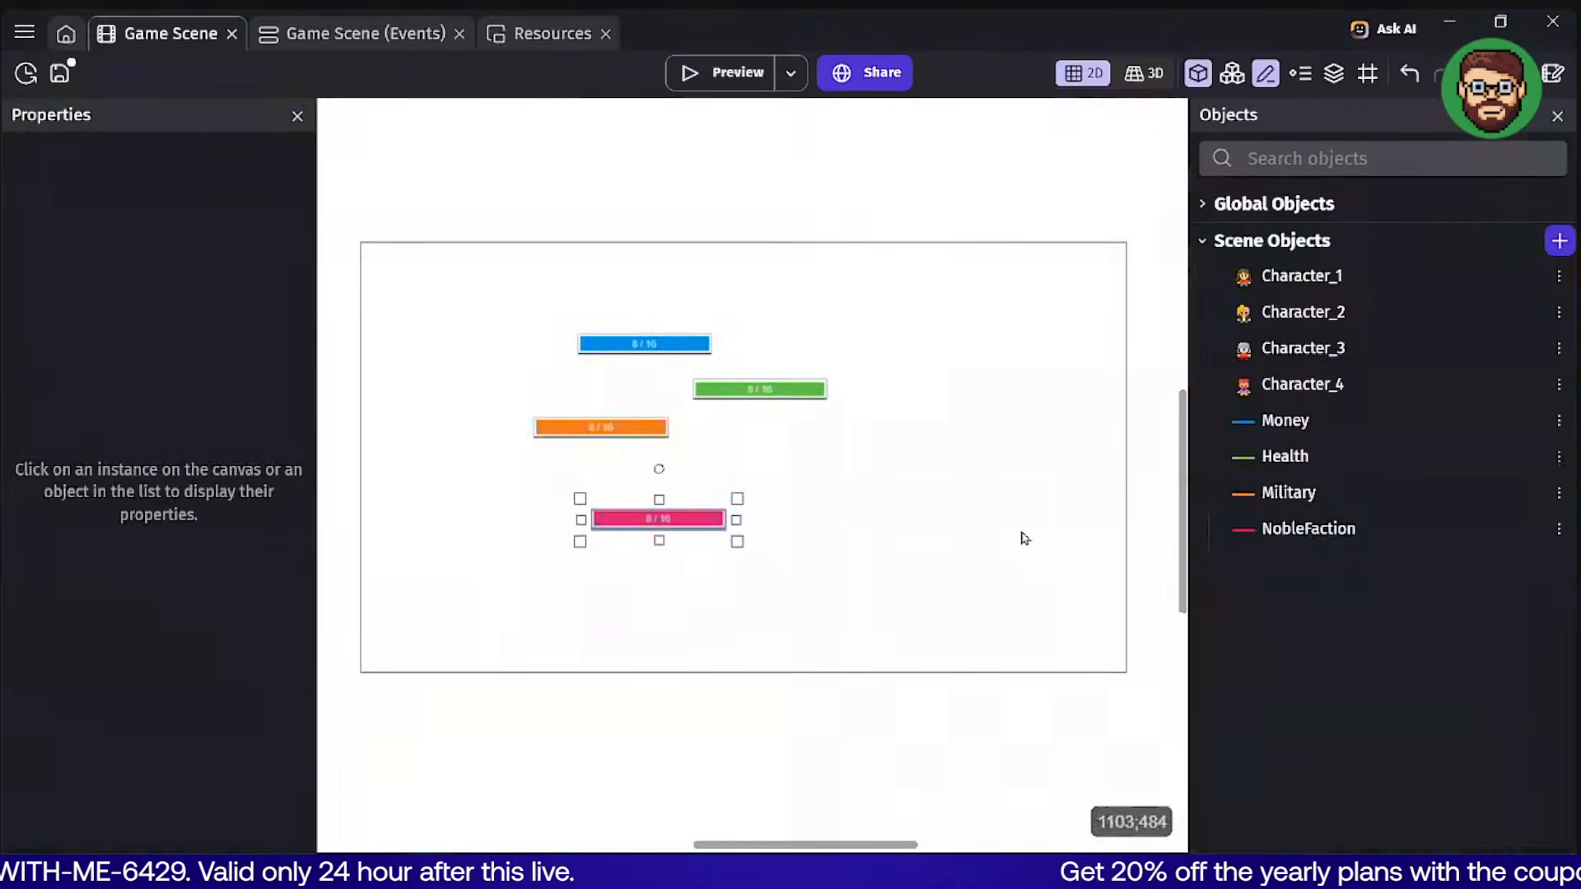
Move the Military bar to about X 400, Y 343, just above the NobleFaction bar.
{"action": "left_click", "coordinate": [706, 519]}
{"action": "left_click", "coordinate": [807, 465]}
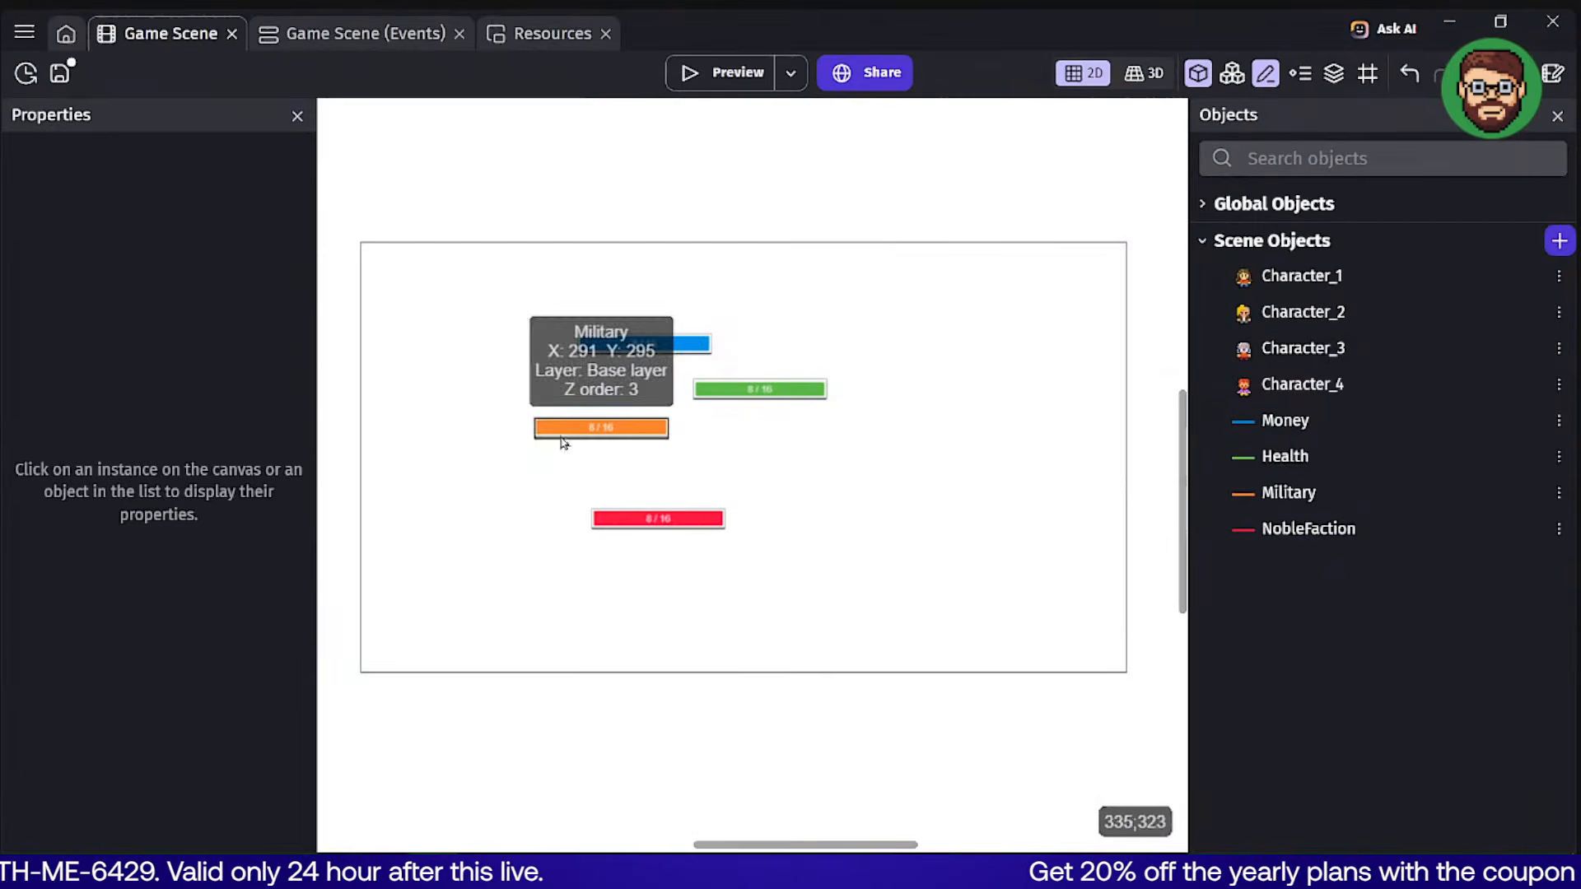
{"action": "left_click_drag", "start_coordinate": [575, 425], "coordinate": [640, 454]}
Rotate the Money, Health, Military and NobleFaction bars to -90 degrees.
{"action": "left_click", "coordinate": [632, 344]}
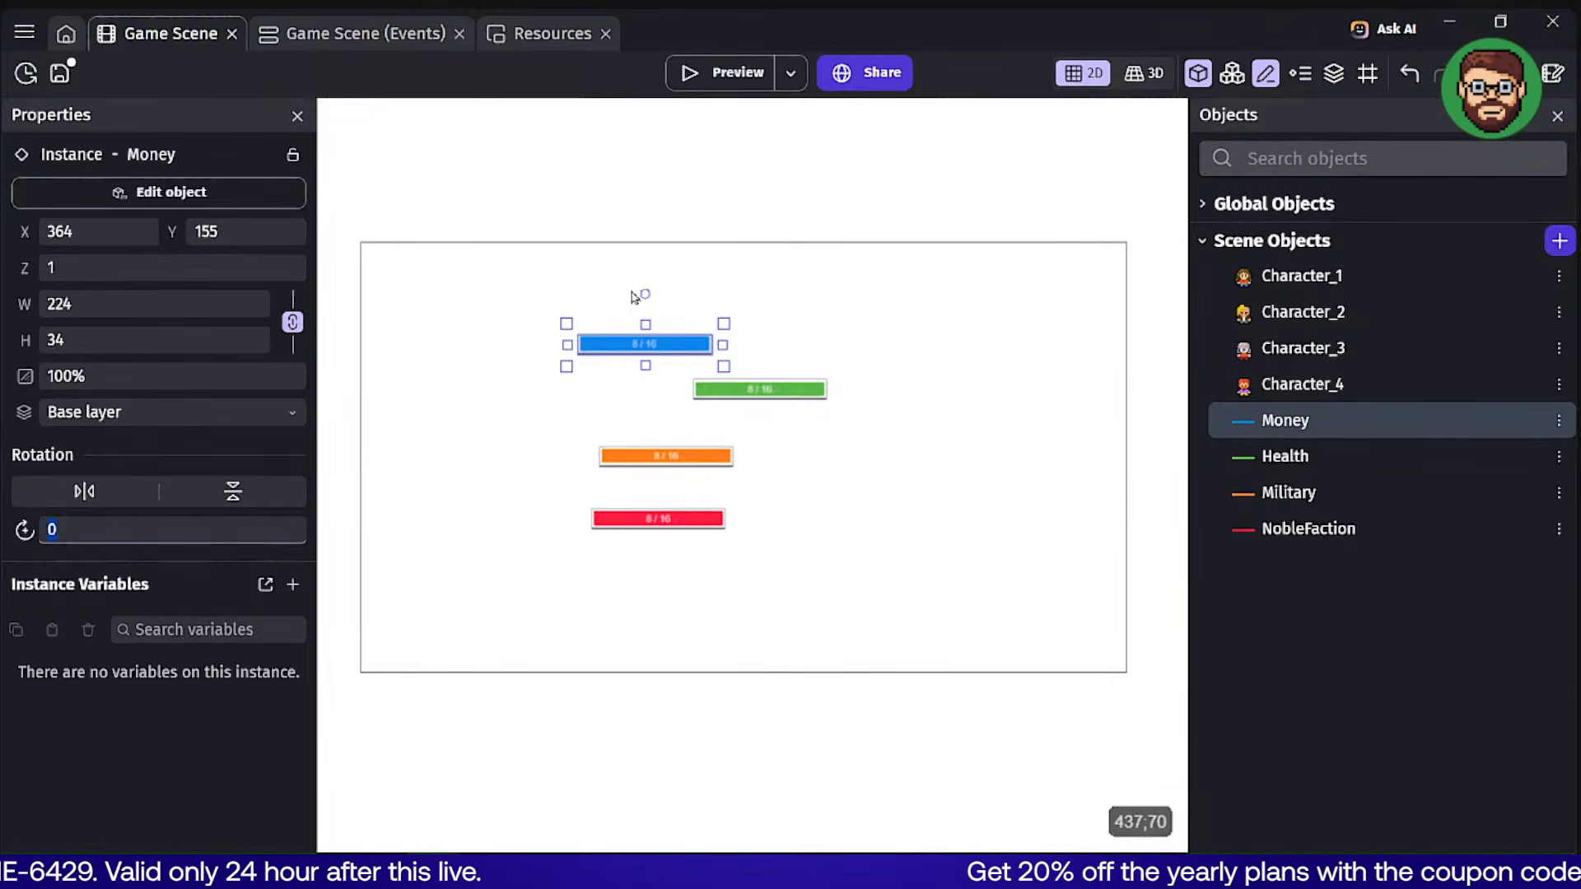
{"action": "left_click_drag", "start_coordinate": [645, 294], "coordinate": [554, 308]}
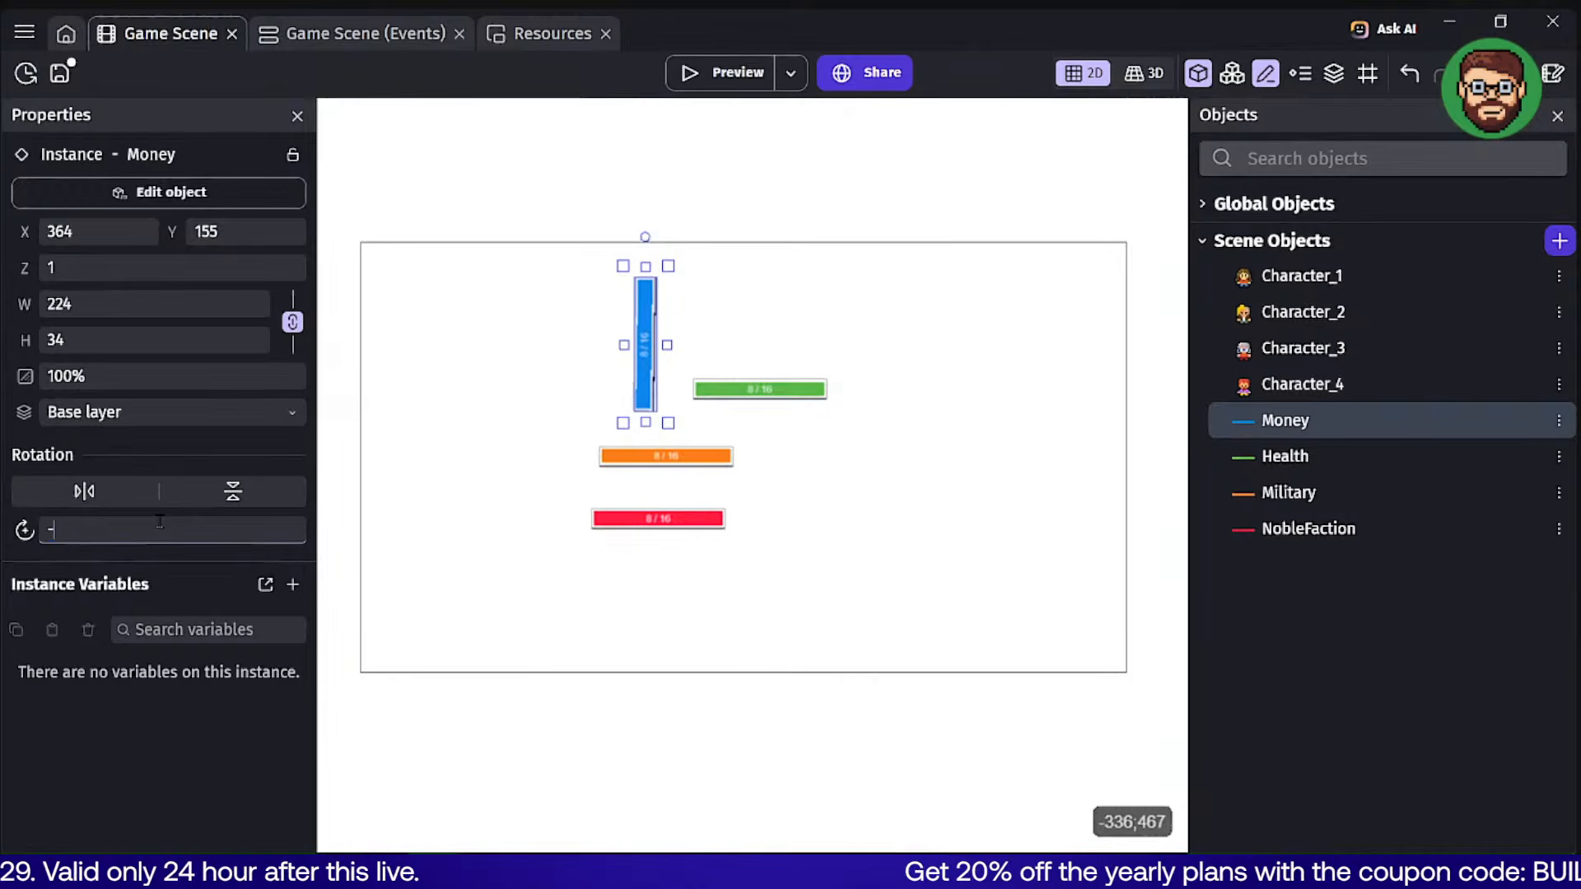
{"action": "left_click", "coordinate": [733, 391]}
{"action": "type", "text": "-90"}
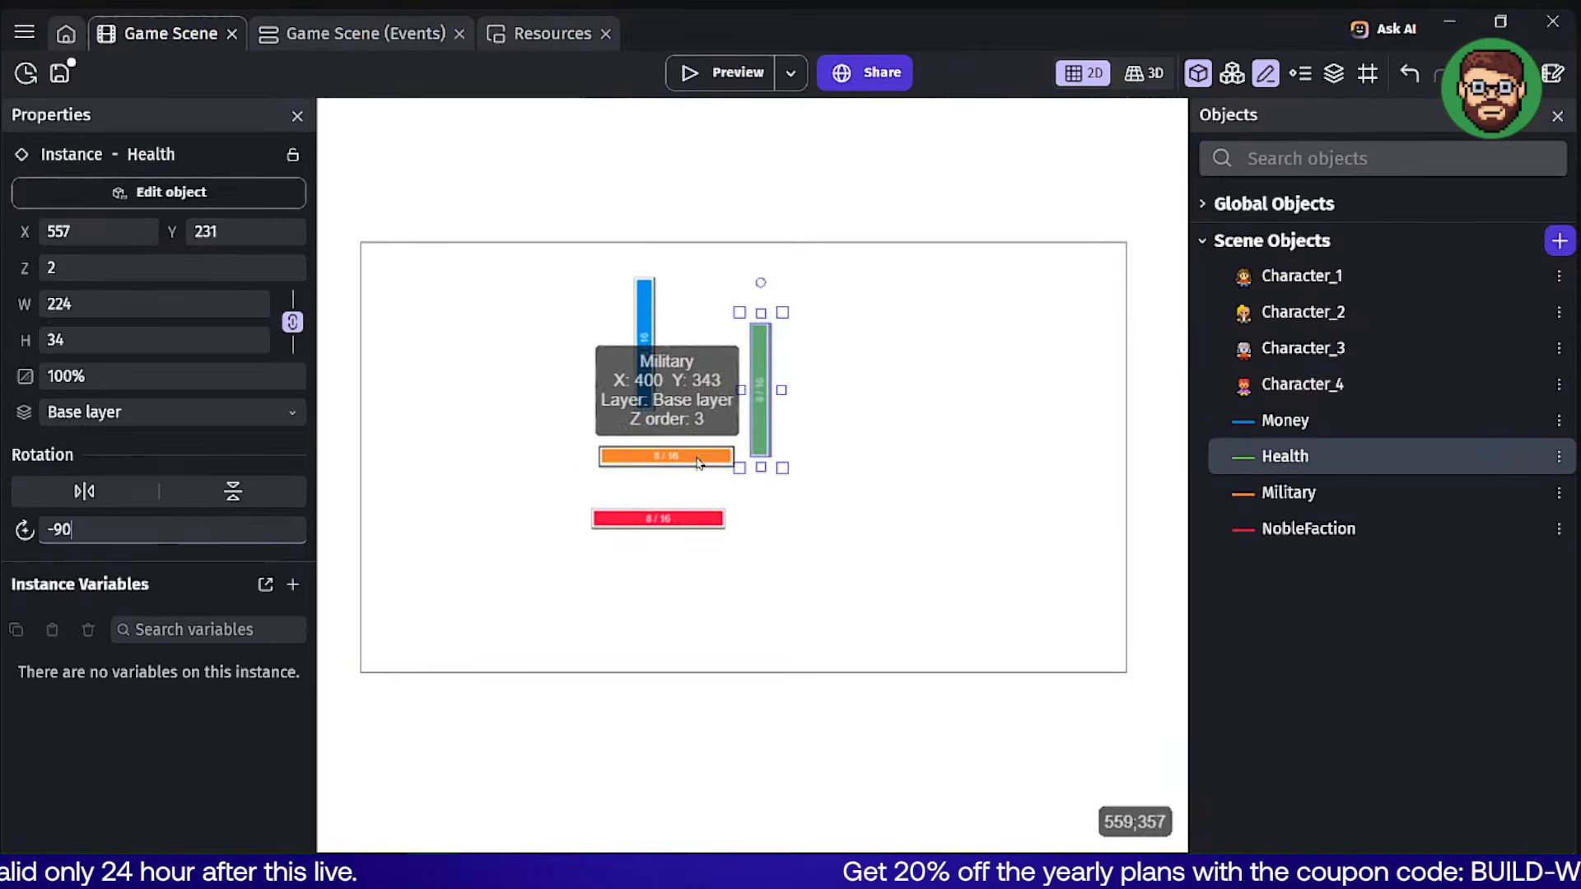
{"action": "left_click", "coordinate": [666, 455]}
{"action": "type", "text": "-90"}
{"action": "left_click", "coordinate": [639, 519]}
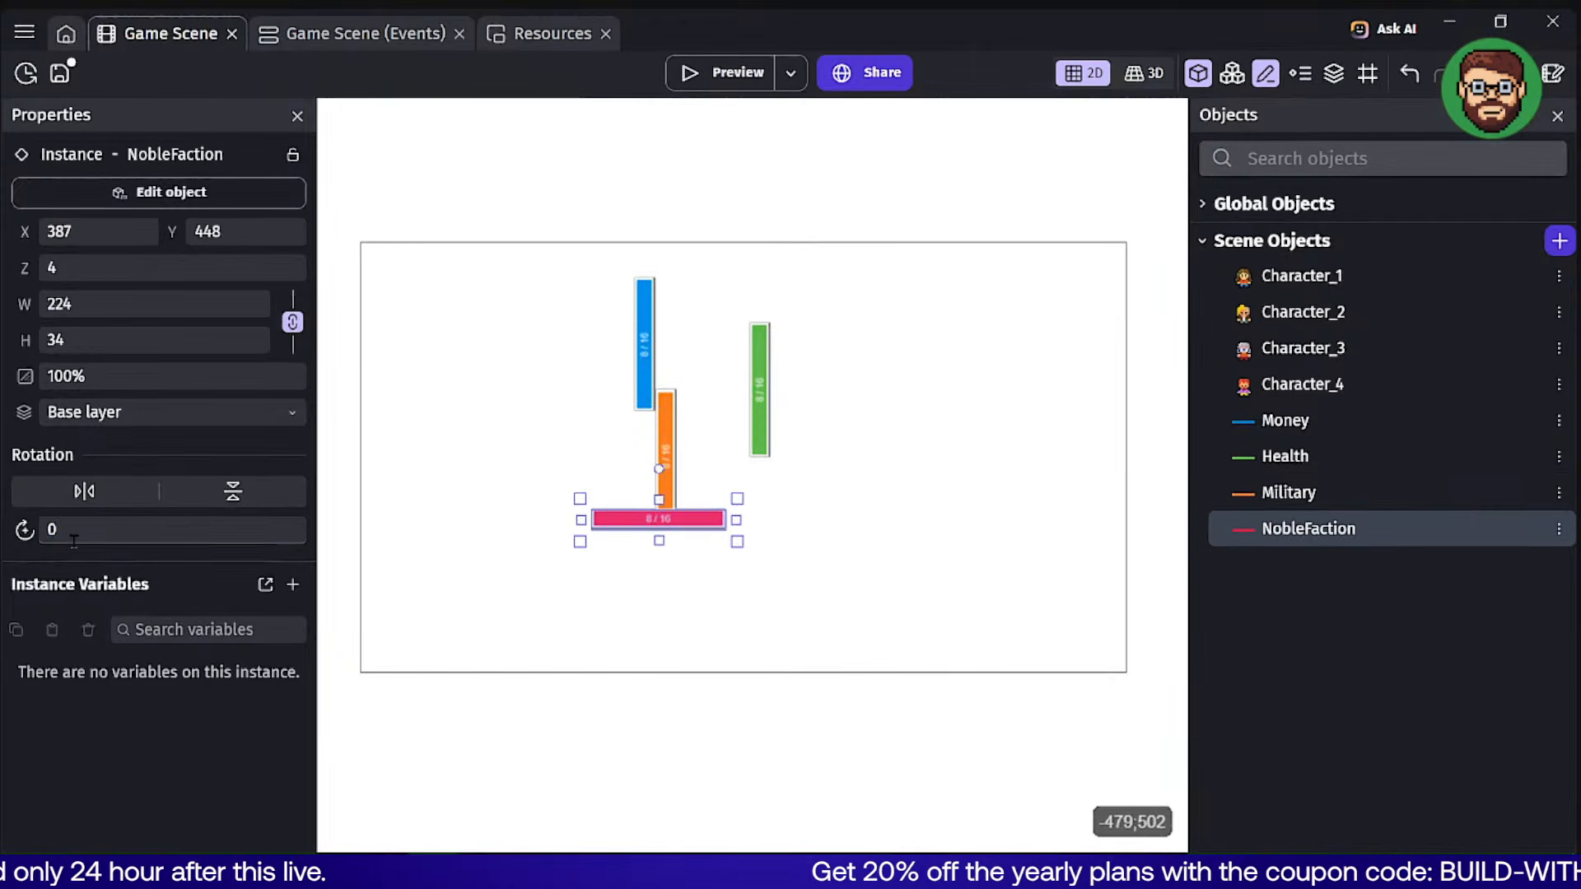
{"action": "double_click", "coordinate": [74, 538]}
{"action": "type", "text": "-90"}
{"action": "left_click", "coordinate": [613, 606]}
Arrange the four upright bars side by side near the scene's upper edge, in the order Money, Military, Health, NobleFaction.
{"action": "scroll", "coordinate": [580, 405], "scroll_direction": "up", "scroll_amount": 4}
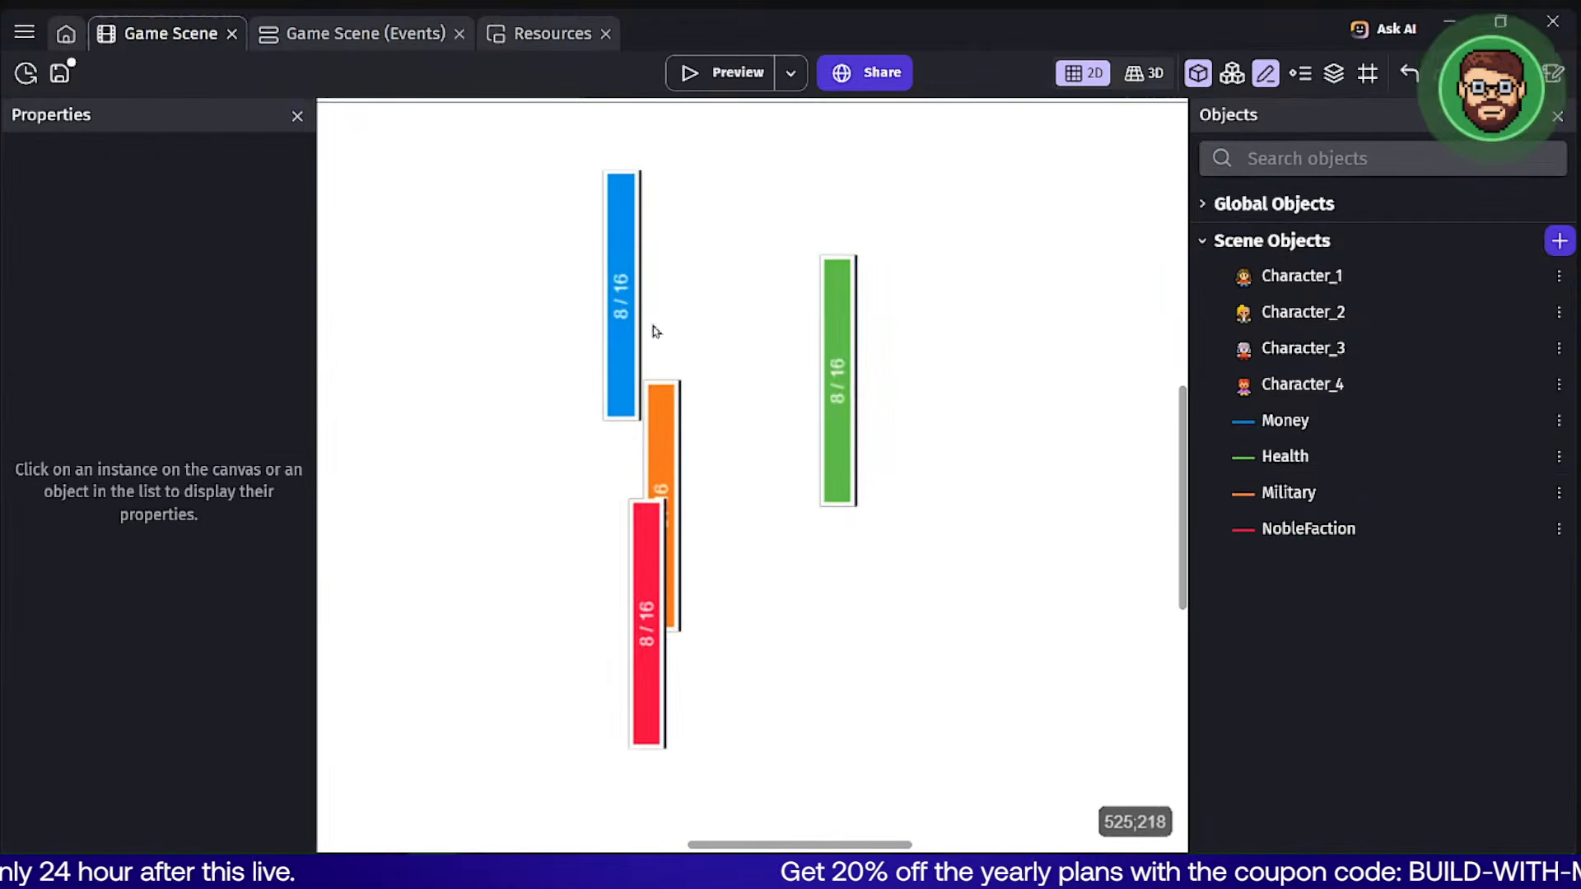
{"action": "left_click_drag", "start_coordinate": [621, 346], "coordinate": [606, 276]}
{"action": "left_click_drag", "start_coordinate": [675, 414], "coordinate": [697, 142]}
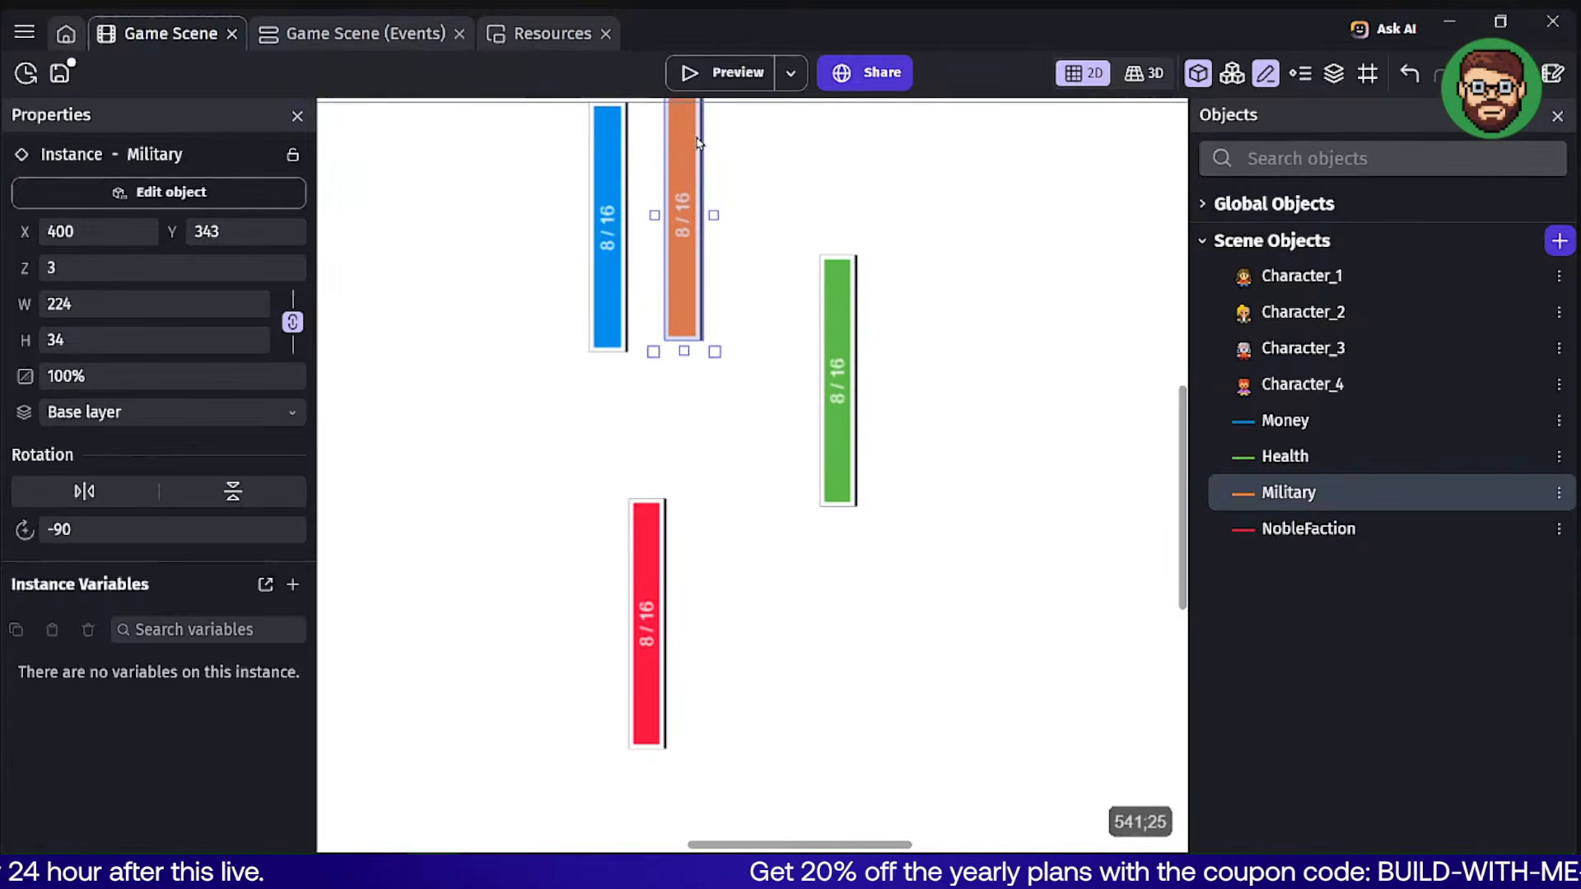
{"action": "mouse_move", "coordinate": [815, 326]}
{"action": "left_mouse_down"}
{"action": "mouse_move", "coordinate": [784, 238]}
{"action": "mouse_move", "coordinate": [786, 168]}
{"action": "left_mouse_up"}
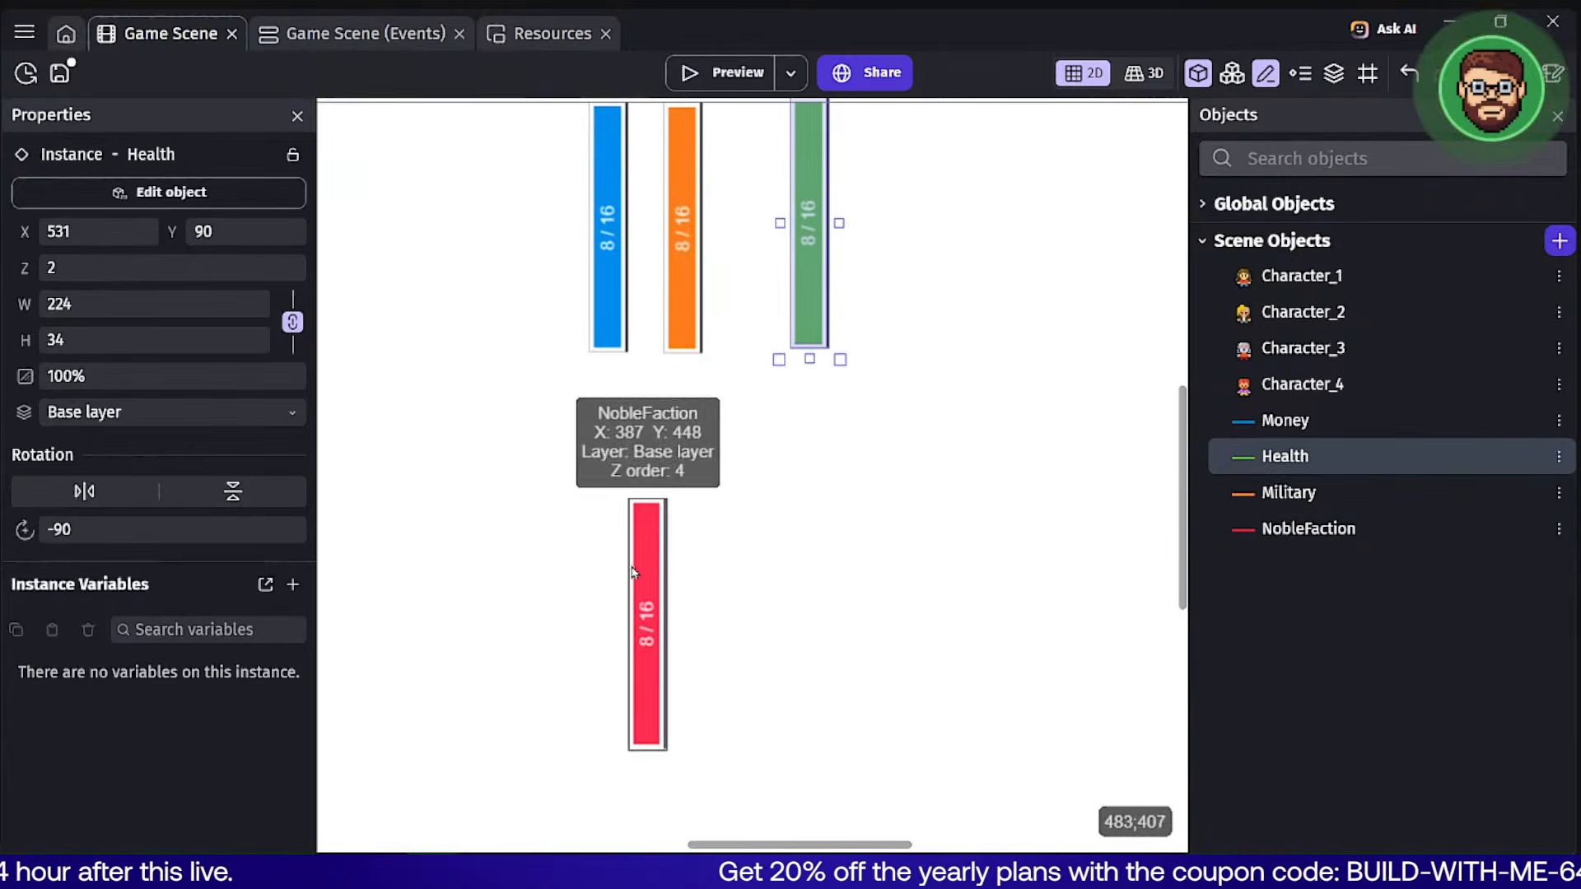
{"action": "mouse_move", "coordinate": [663, 544]}
{"action": "left_mouse_down"}
{"action": "mouse_move", "coordinate": [878, 290]}
{"action": "mouse_move", "coordinate": [963, 151]}
{"action": "mouse_move", "coordinate": [936, 126]}
{"action": "left_mouse_up"}
{"action": "left_click", "coordinate": [877, 268]}
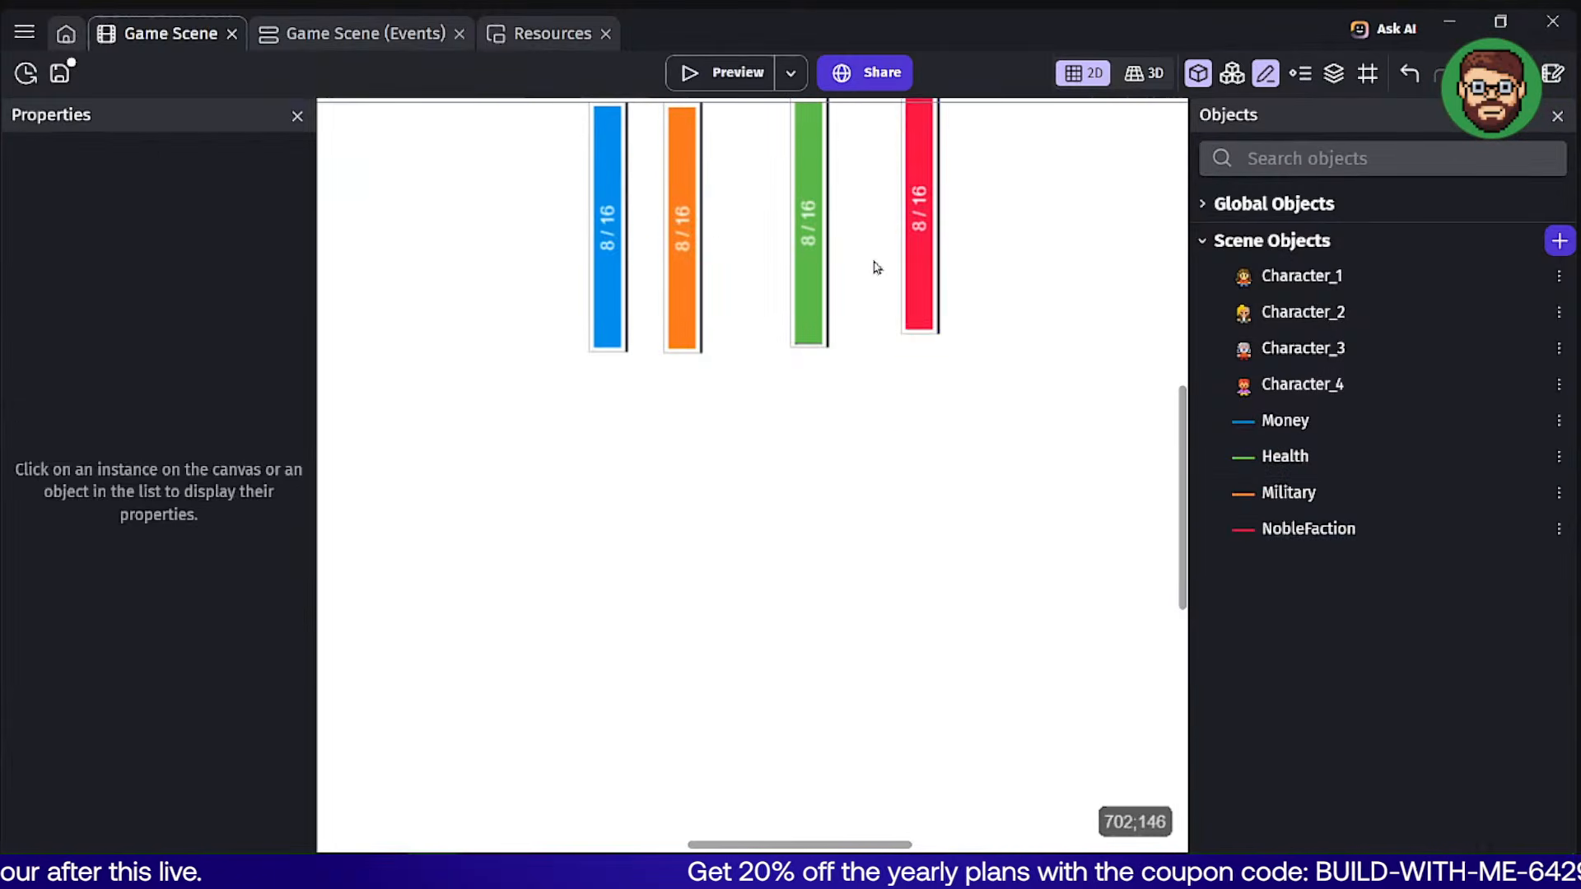
{"action": "mouse_move", "coordinate": [813, 271]}
{"action": "left_mouse_down"}
{"action": "mouse_move", "coordinate": [903, 306]}
{"action": "mouse_move", "coordinate": [892, 316]}
{"action": "left_mouse_up"}
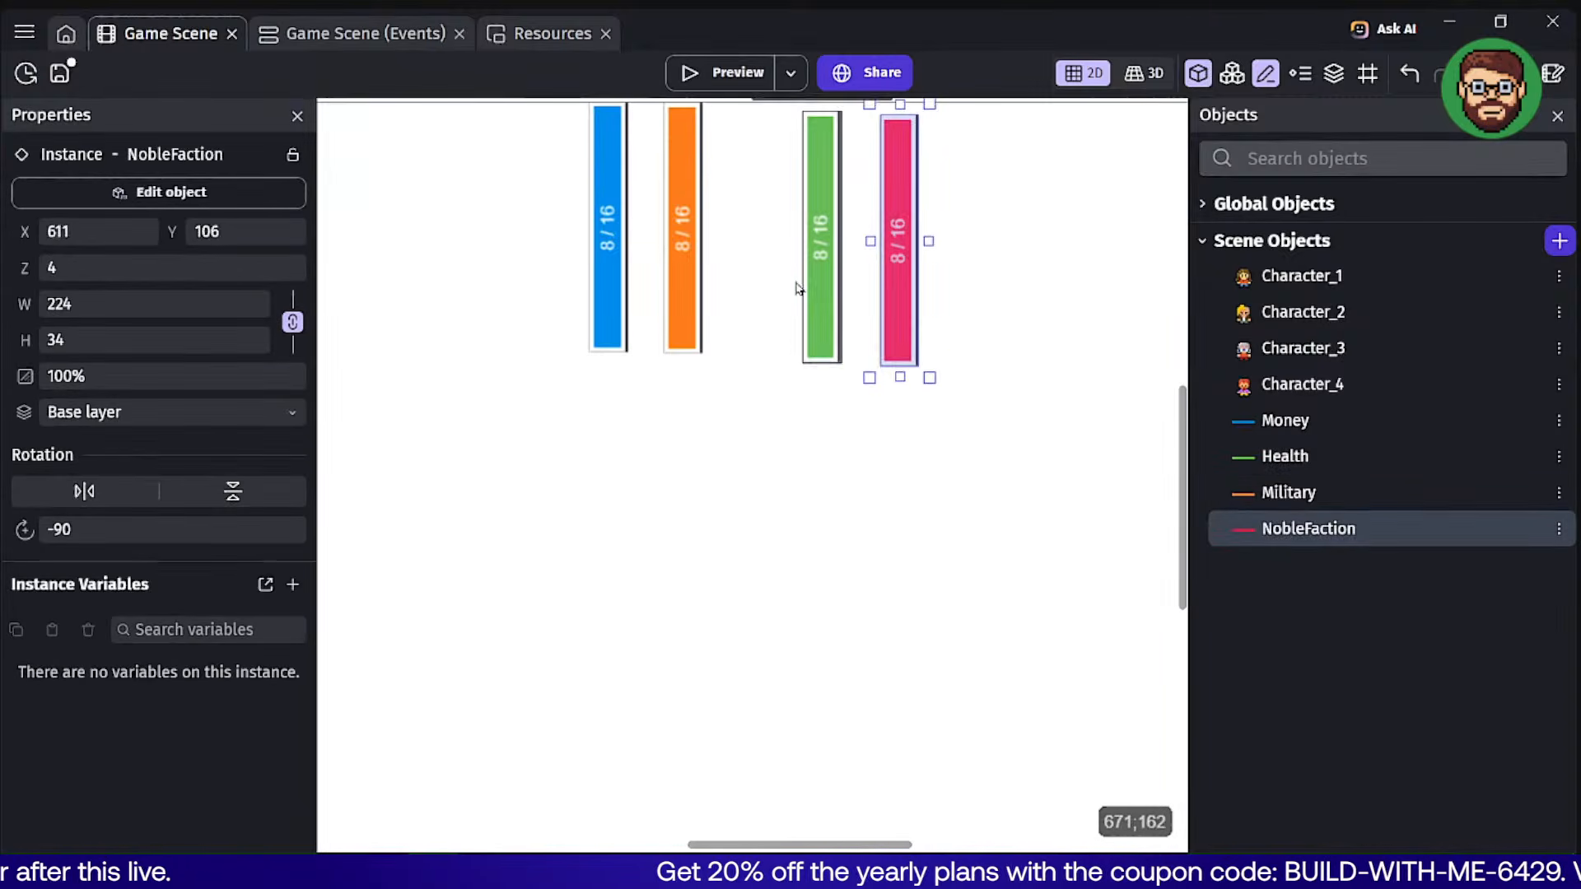
{"action": "left_click_drag", "start_coordinate": [695, 262], "coordinate": [753, 275]}
{"action": "left_click_drag", "start_coordinate": [606, 290], "coordinate": [679, 301]}
Select all four upright bars together and try to adjust their shared width and height.
{"action": "left_click_drag", "start_coordinate": [586, 474], "coordinate": [975, 101]}
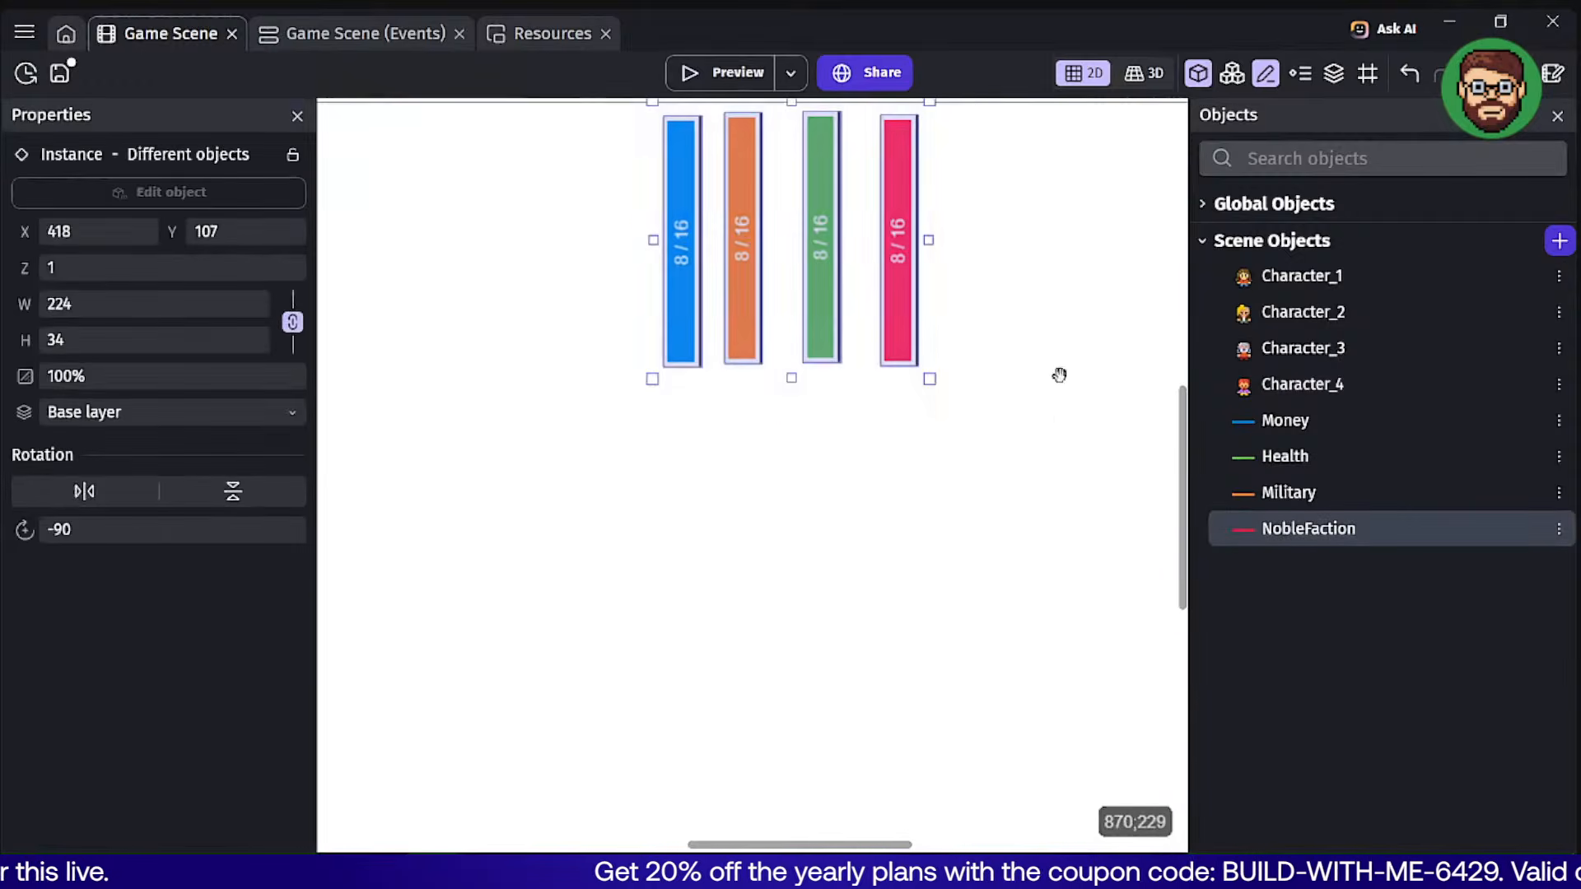
{"action": "middle_click_drag", "start_coordinate": [1058, 373], "coordinate": [1034, 455]}
{"action": "left_click_drag", "start_coordinate": [31, 302], "coordinate": [16, 345]}
{"action": "left_click", "coordinate": [259, 305]}
{"action": "left_click", "coordinate": [256, 340]}
{"action": "left_click", "coordinate": [371, 398]}
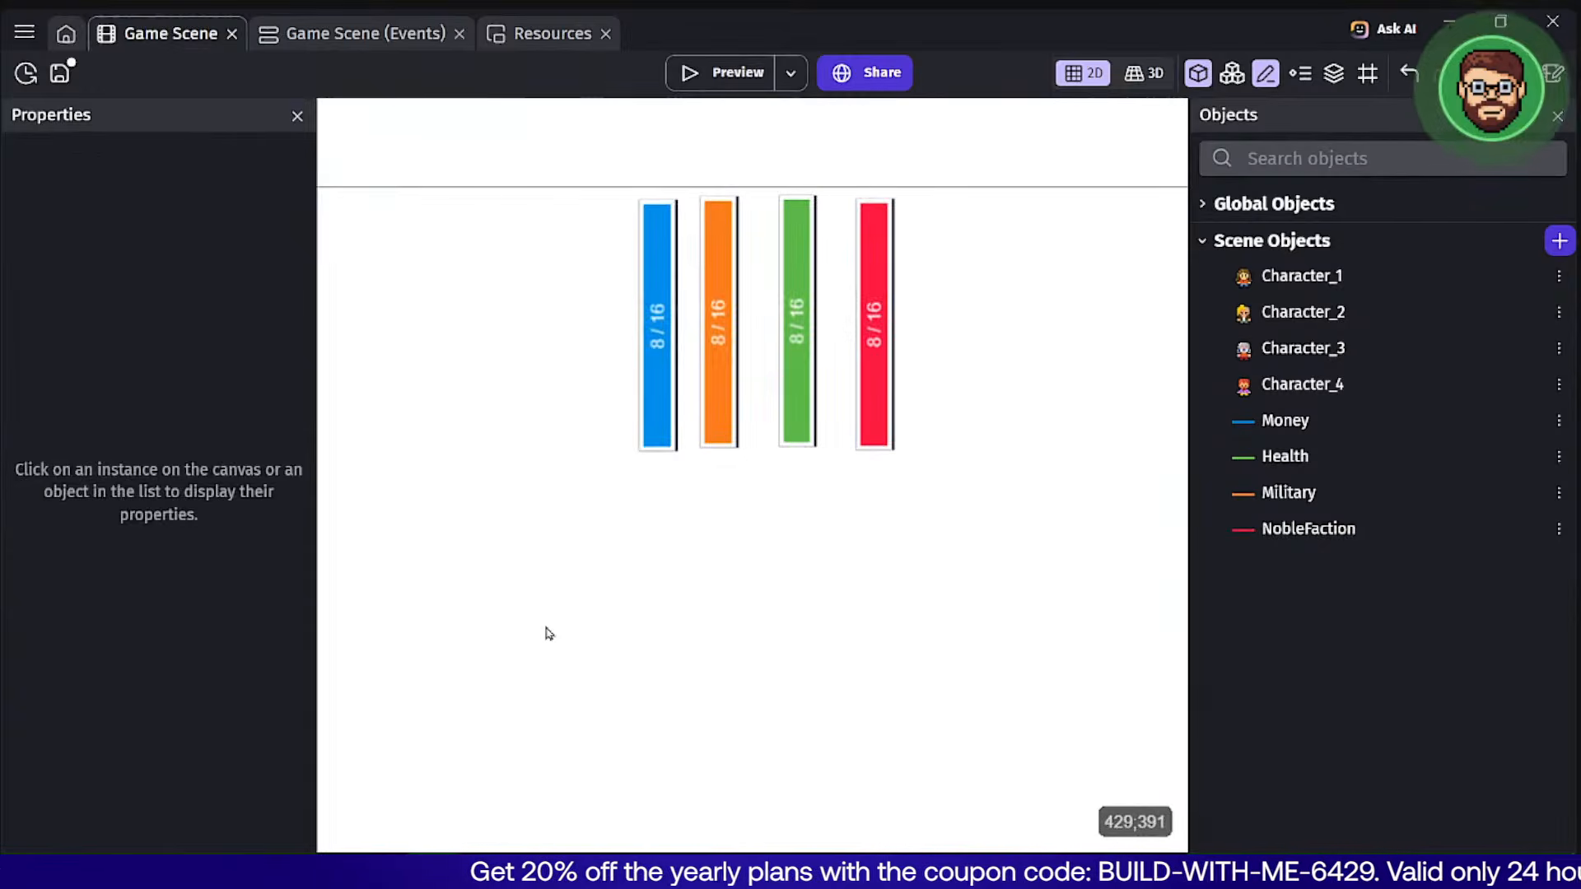
Undo the side-by-side arrangement and the -90 degree rotation of the four bars.
{"action": "key", "text": "ctrl+z"}
{"action": "key", "text": "ctrl+z"}
{"action": "key", "text": "ctrl+z"}
{"action": "key", "text": "ctrl+z"}
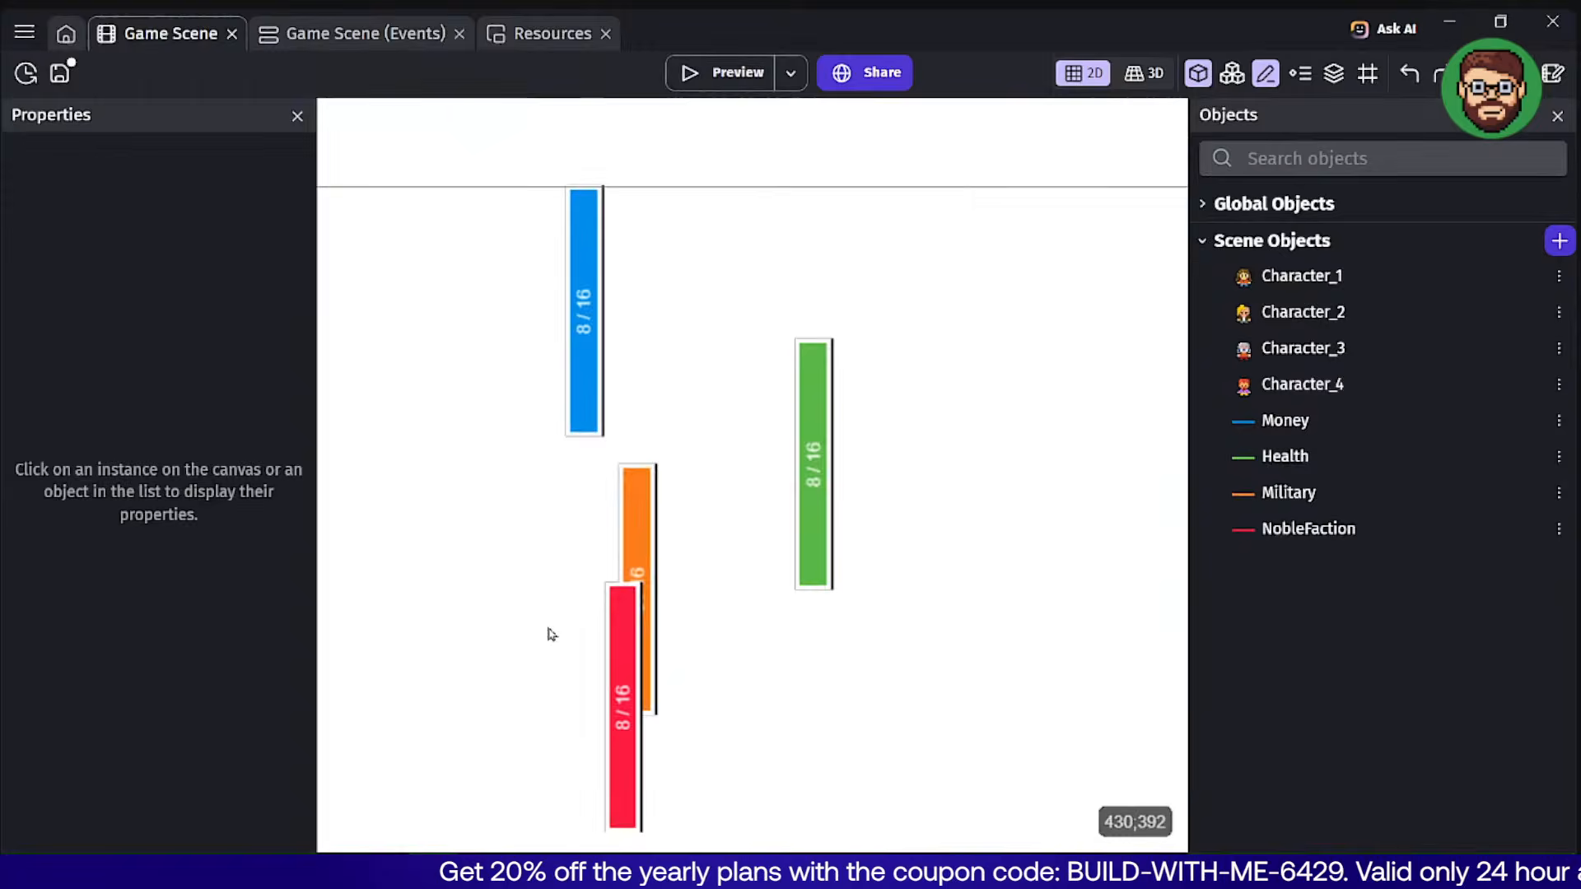
Narrow the Money bar to a width of 130.
{"action": "left_click", "coordinate": [639, 371]}
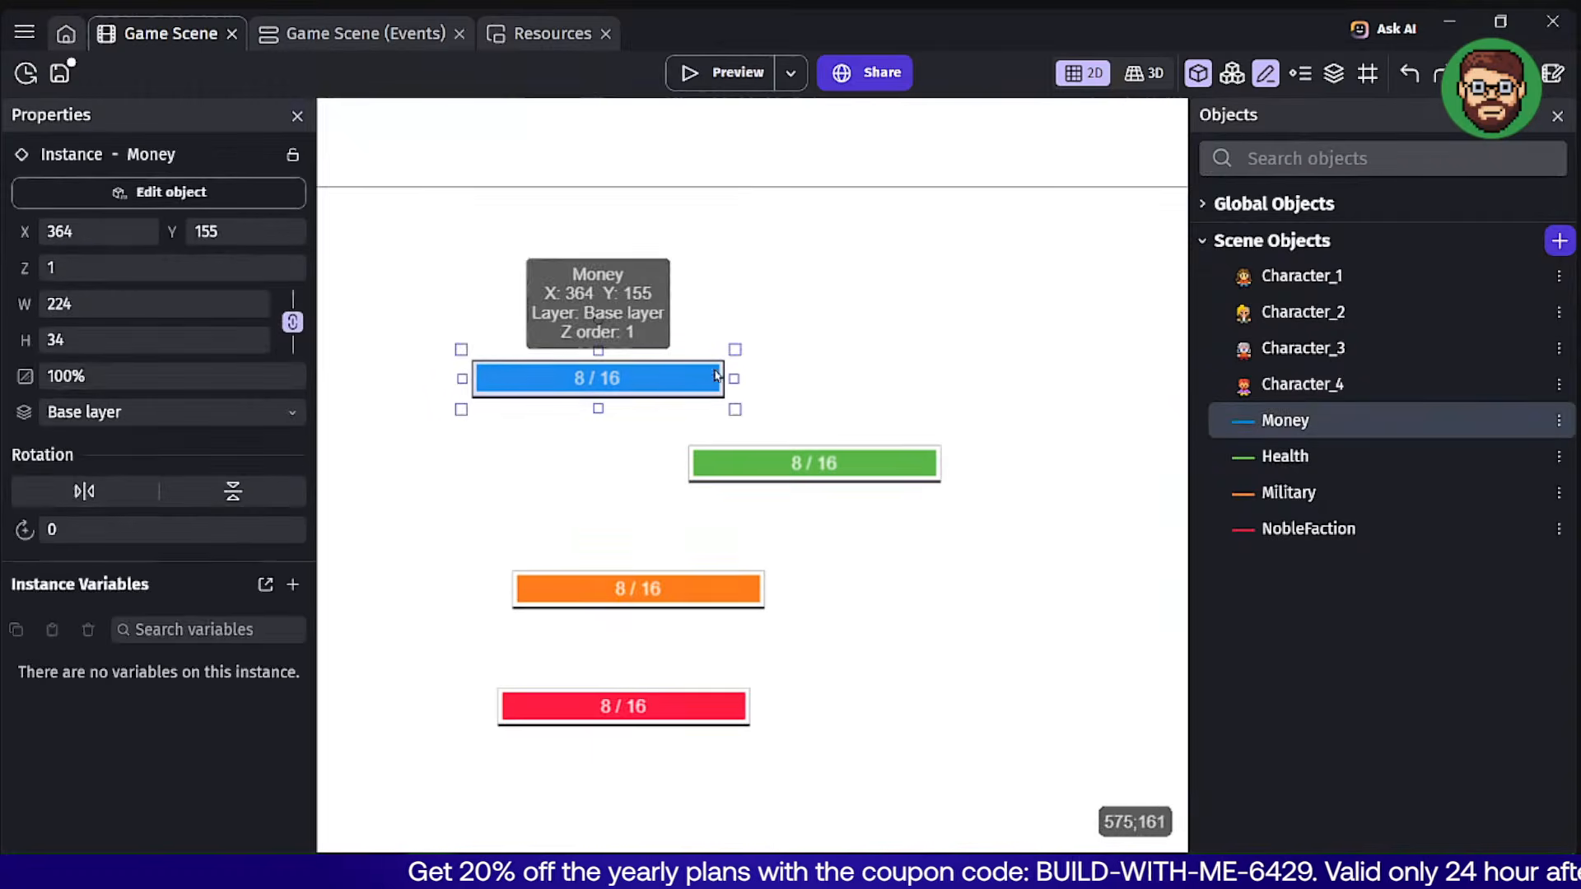
{"action": "left_click_drag", "start_coordinate": [735, 378], "coordinate": [629, 378]}
{"action": "left_click", "coordinate": [715, 387]}
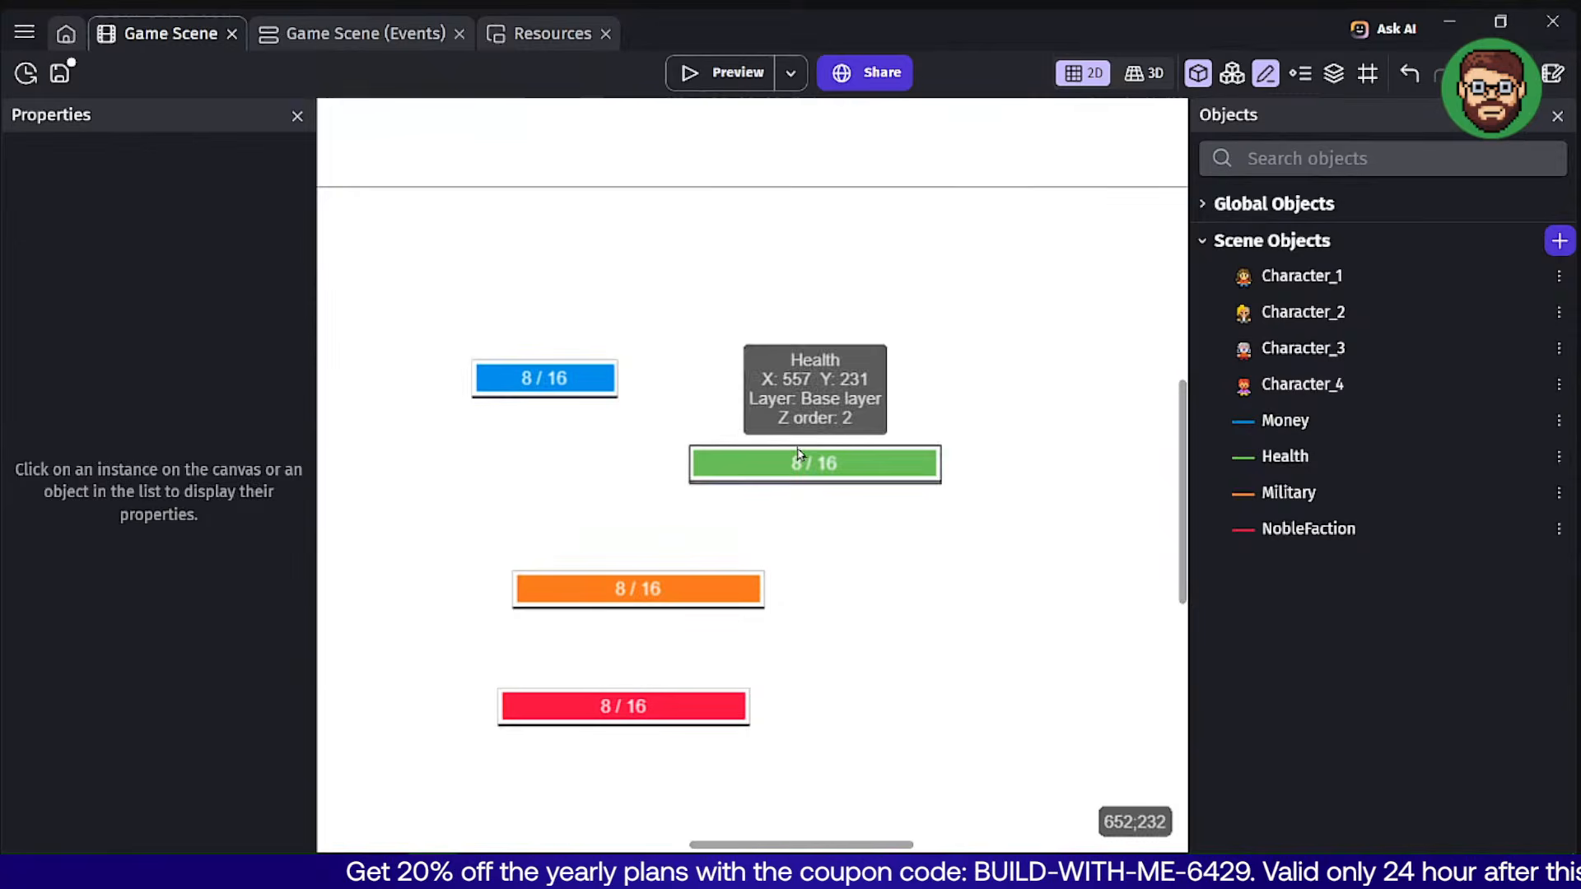
Move the Health bar to about X 352, Y 207, right beneath the Money bar, and set its width to 130.
{"action": "left_click_drag", "start_coordinate": [797, 448], "coordinate": [566, 421]}
{"action": "left_click_drag", "start_coordinate": [713, 429], "coordinate": [574, 429]}
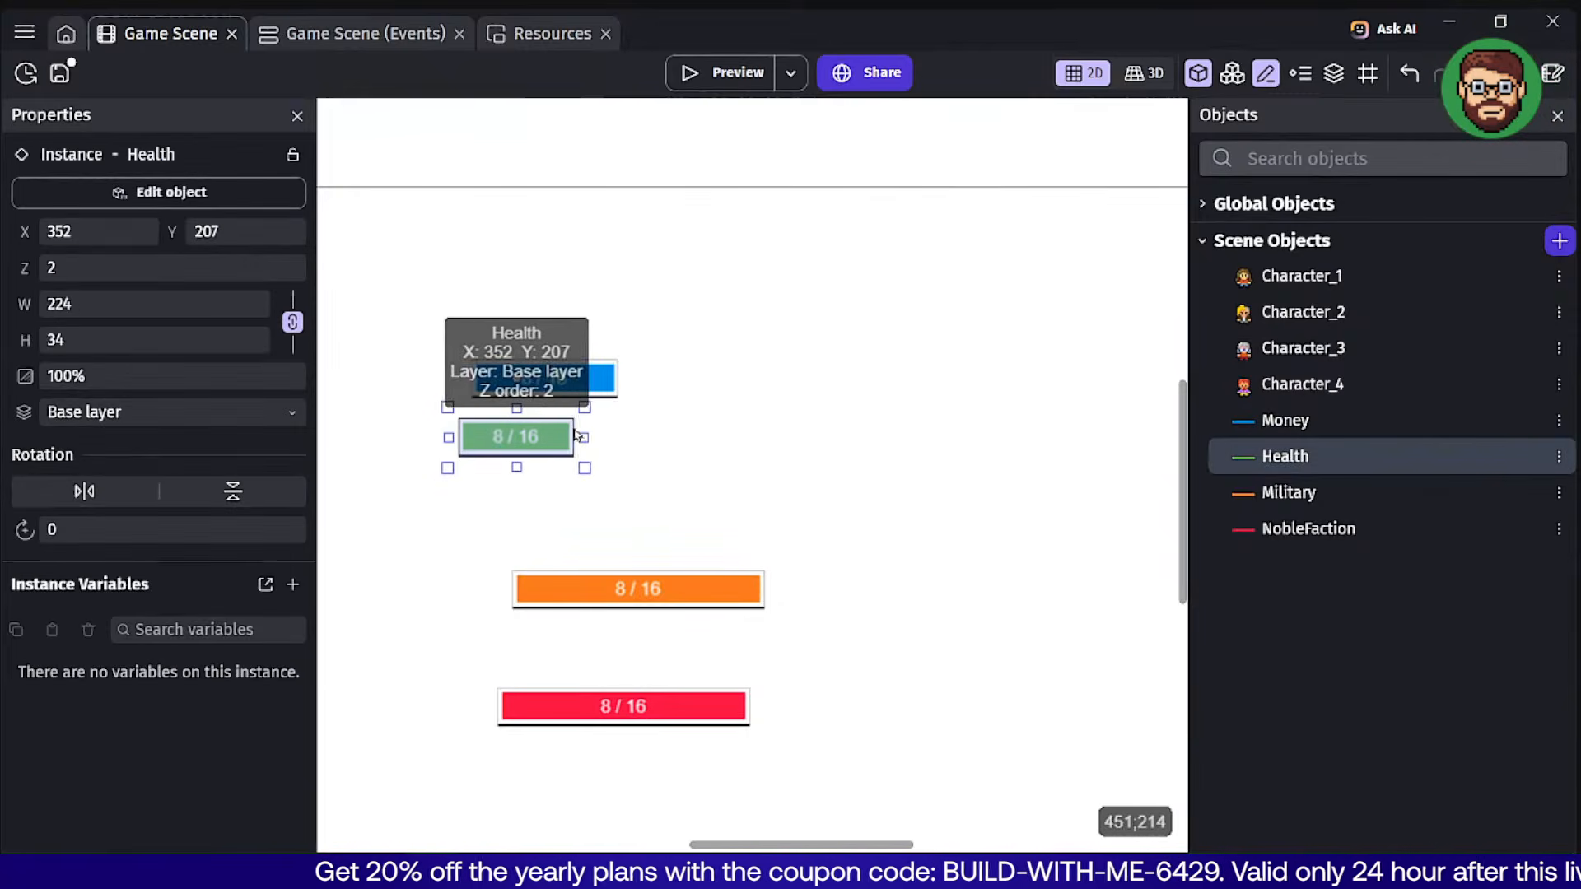
{"action": "left_click", "coordinate": [543, 377]}
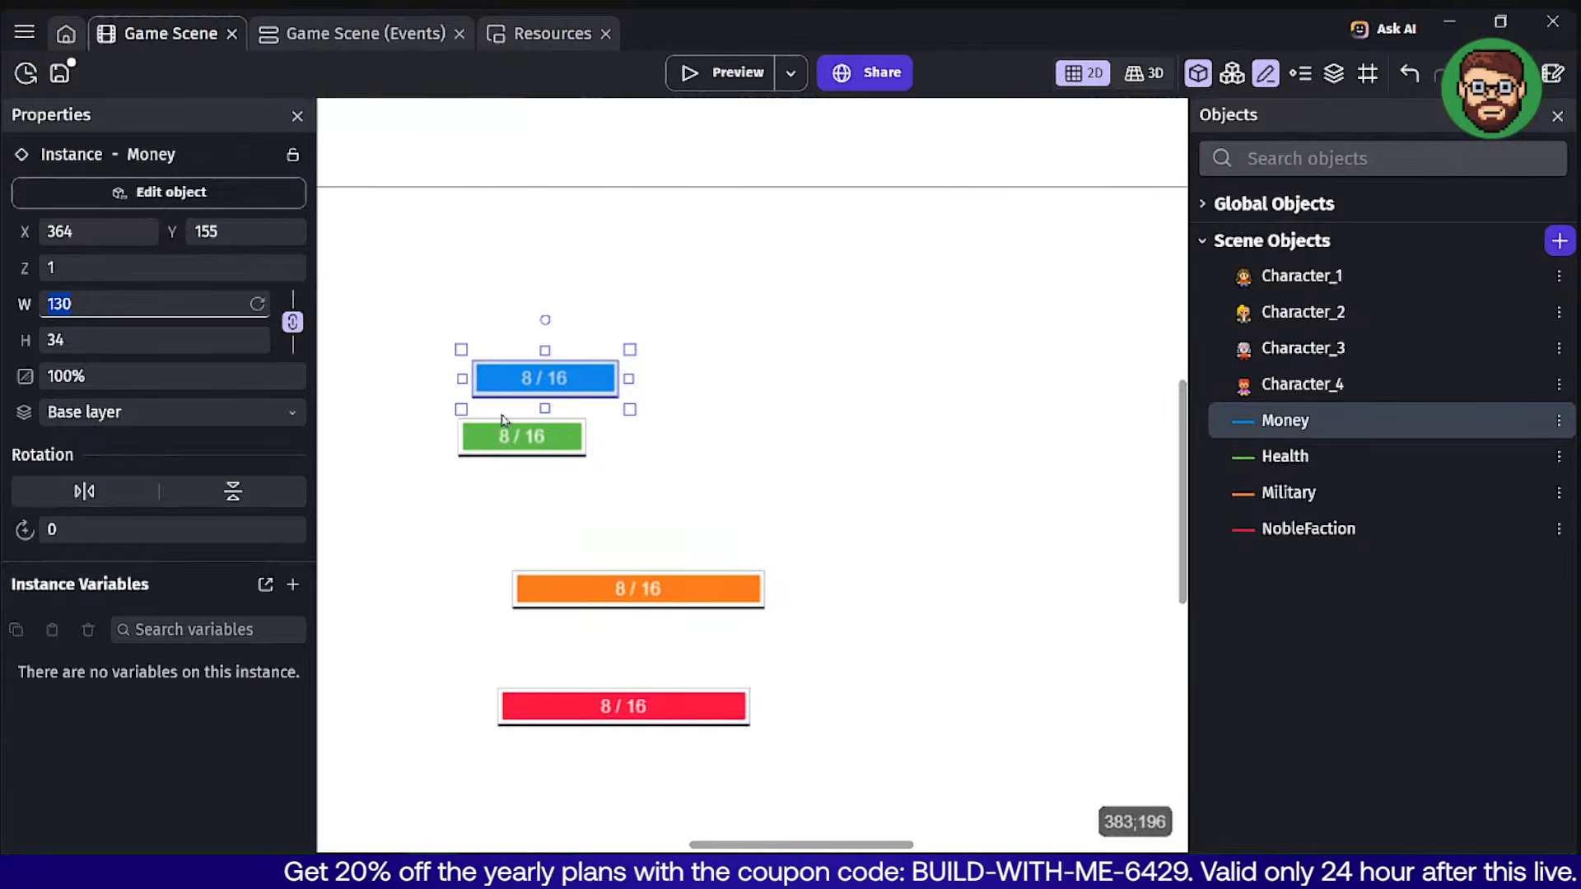
{"action": "left_click", "coordinate": [504, 424]}
Set the widths of the Military and NobleFaction bars to 130.
{"action": "left_click", "coordinate": [582, 587]}
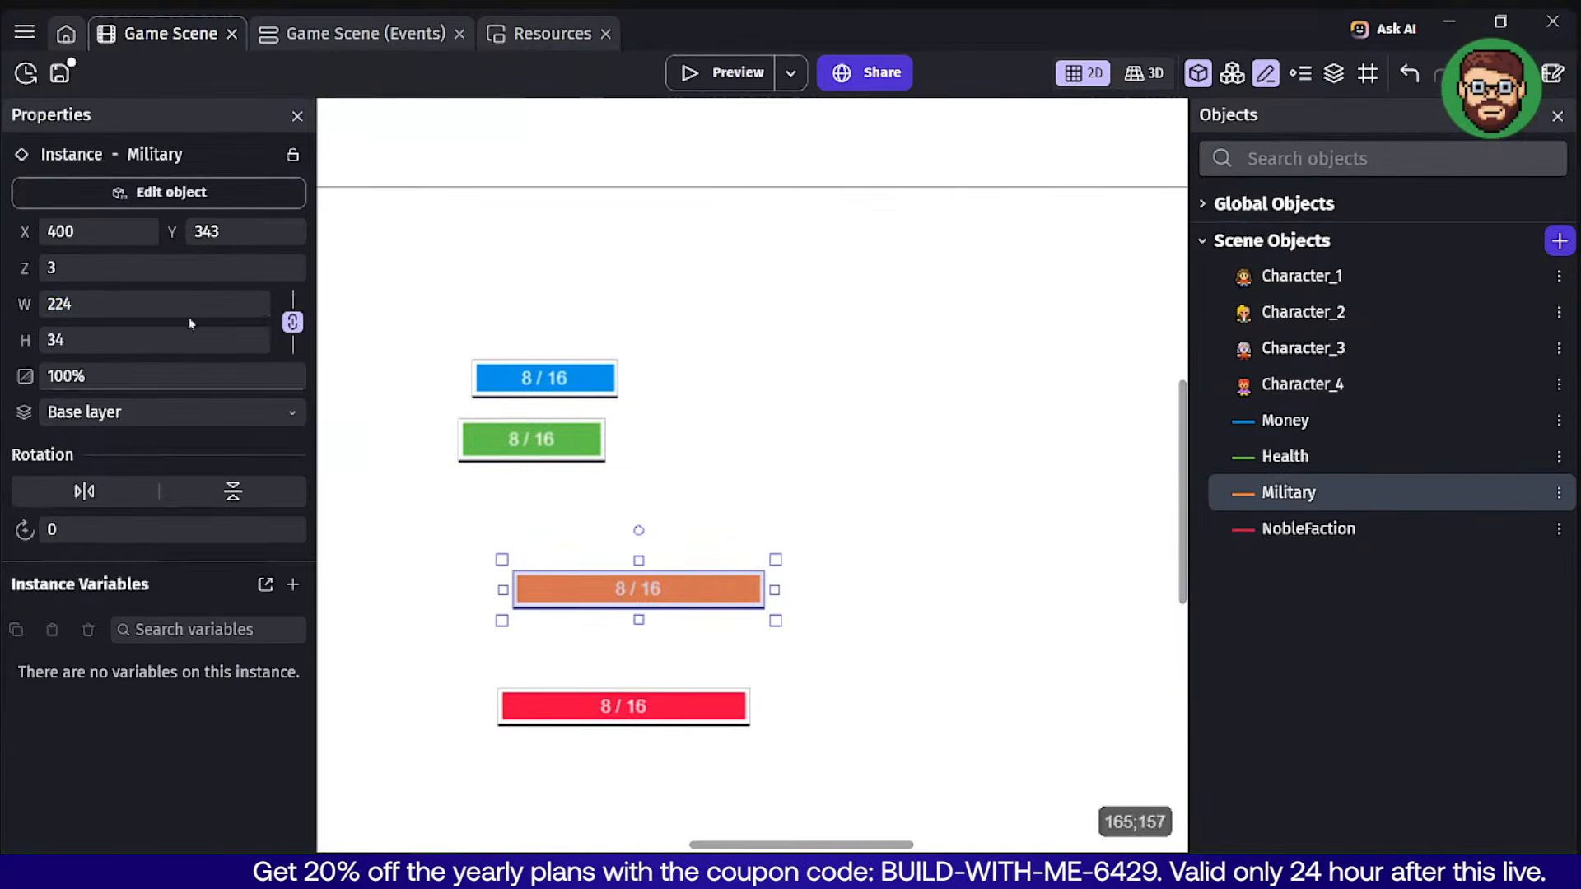
{"action": "left_click", "coordinate": [574, 694]}
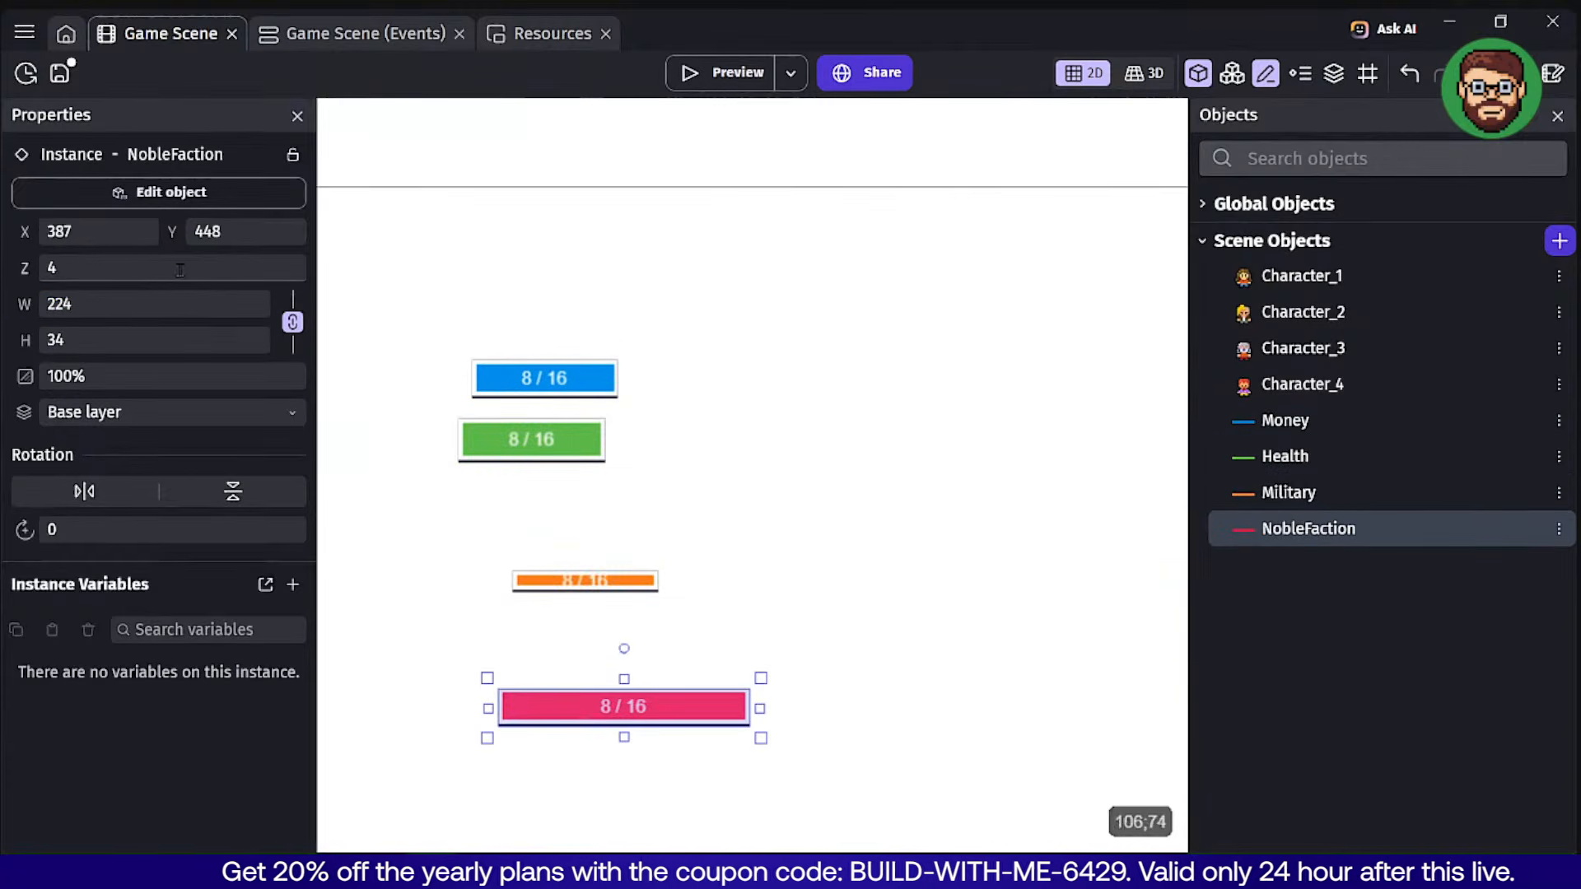
{"action": "key", "text": "ctrl+a"}
{"action": "type", "text": "130"}
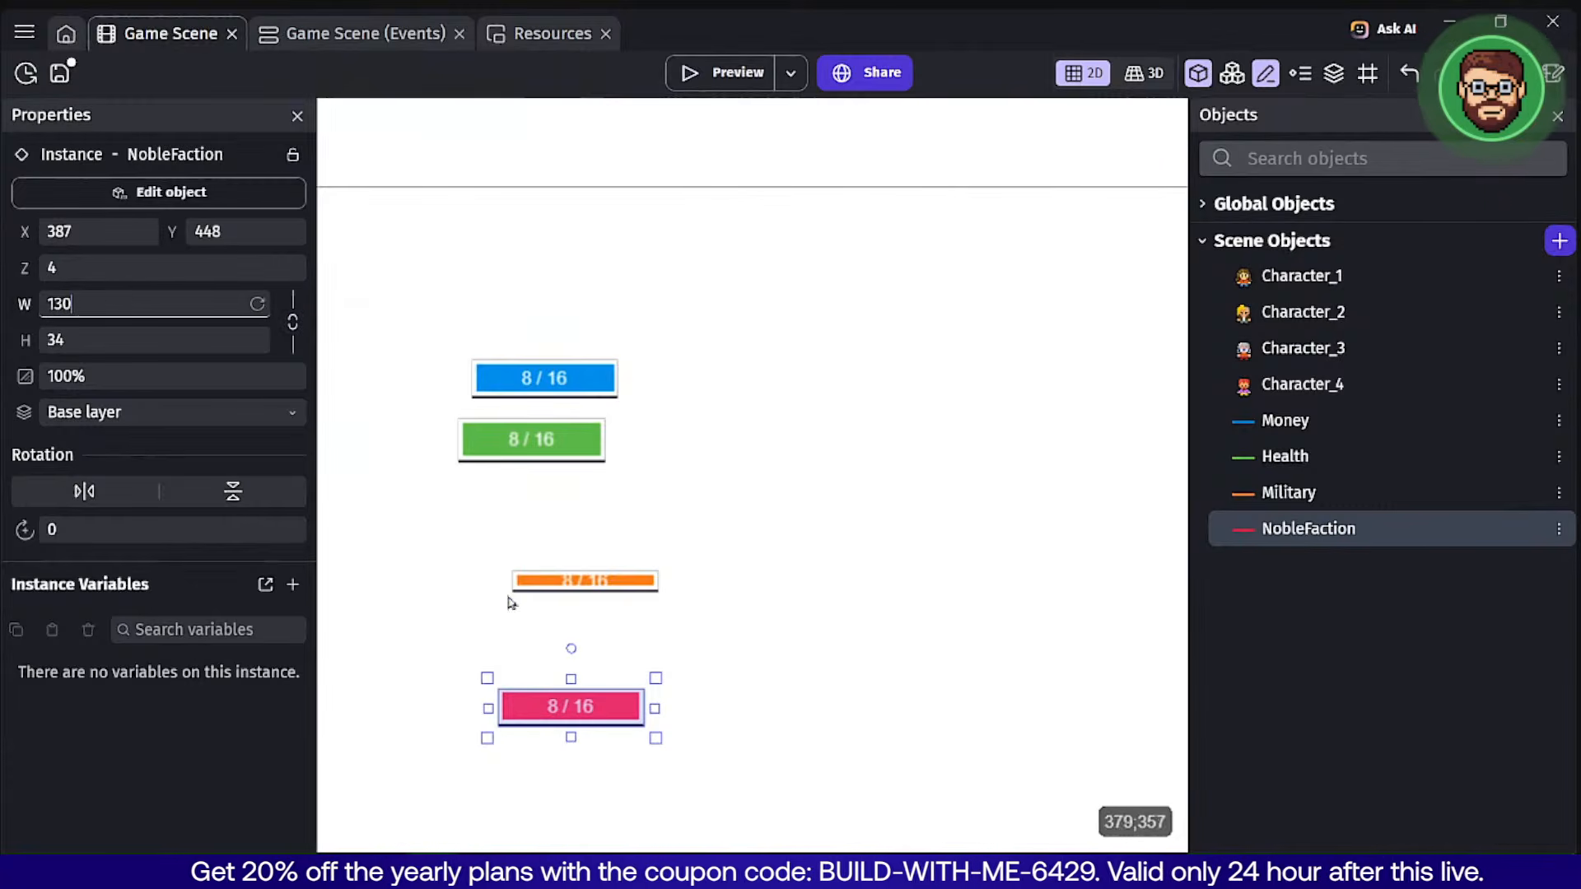
Reset the Military bar's size and set its width to 130 with the proportions unlocked.
{"action": "left_click", "coordinate": [561, 584]}
{"action": "left_click", "coordinate": [259, 306]}
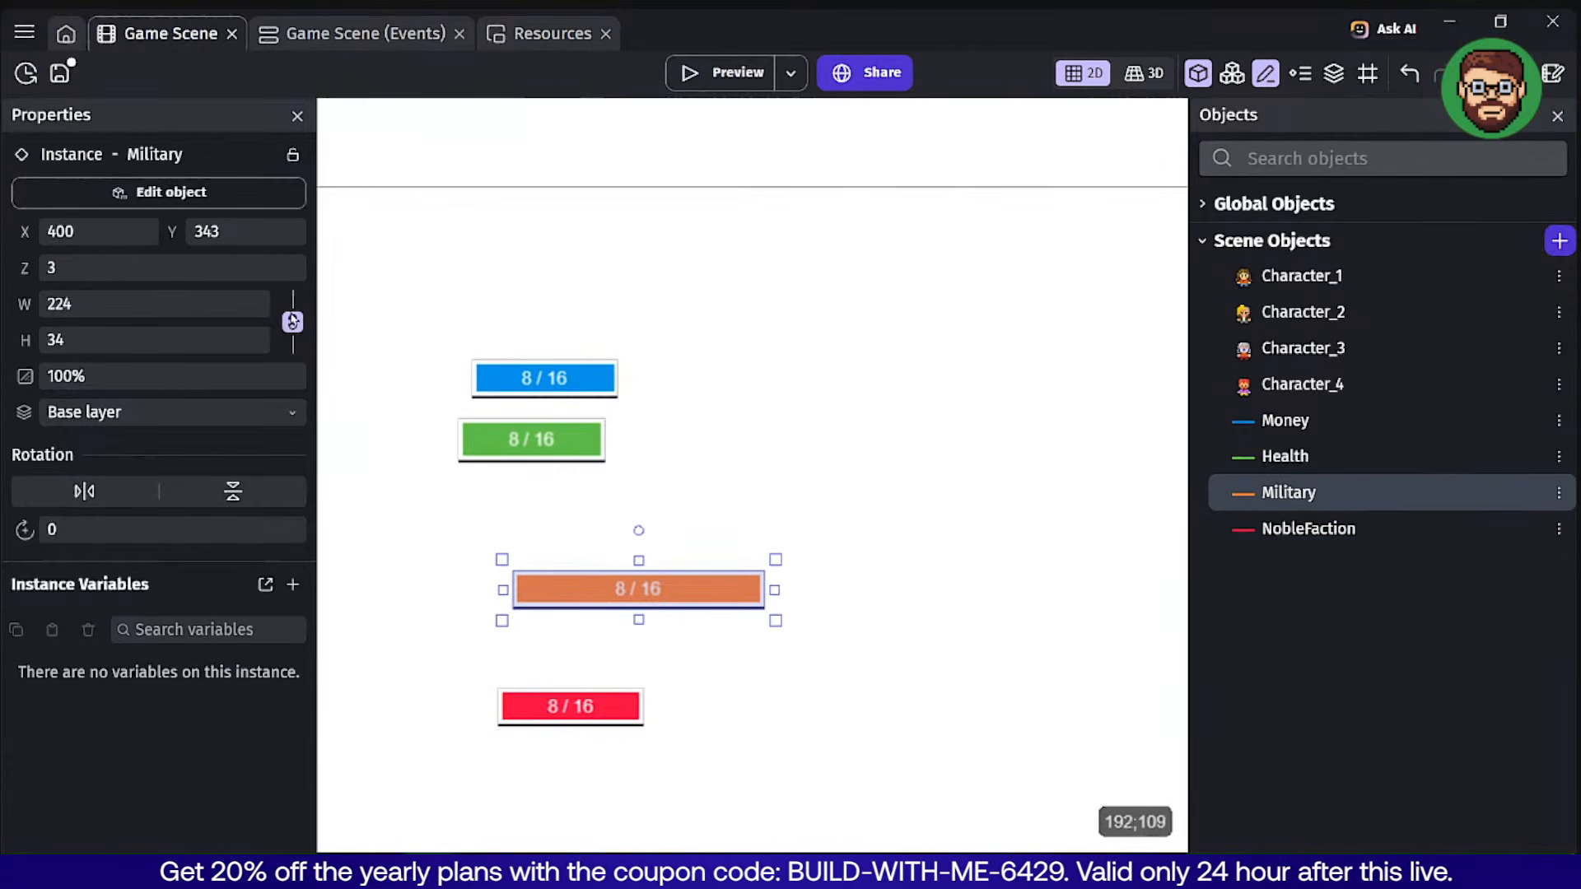
{"action": "left_click", "coordinate": [146, 307]}
{"action": "key", "text": "ctrl+a"}
{"action": "type", "text": "130"}
Move the Military bar to about X 352, Y 291, below the Health bar.
{"action": "left_click", "coordinate": [678, 477]}
{"action": "left_click_drag", "start_coordinate": [589, 585], "coordinate": [535, 527]}
{"action": "left_click", "coordinate": [618, 605]}
Reset the Health bar's size and set its width to 130 at the default height.
{"action": "left_click", "coordinate": [531, 439]}
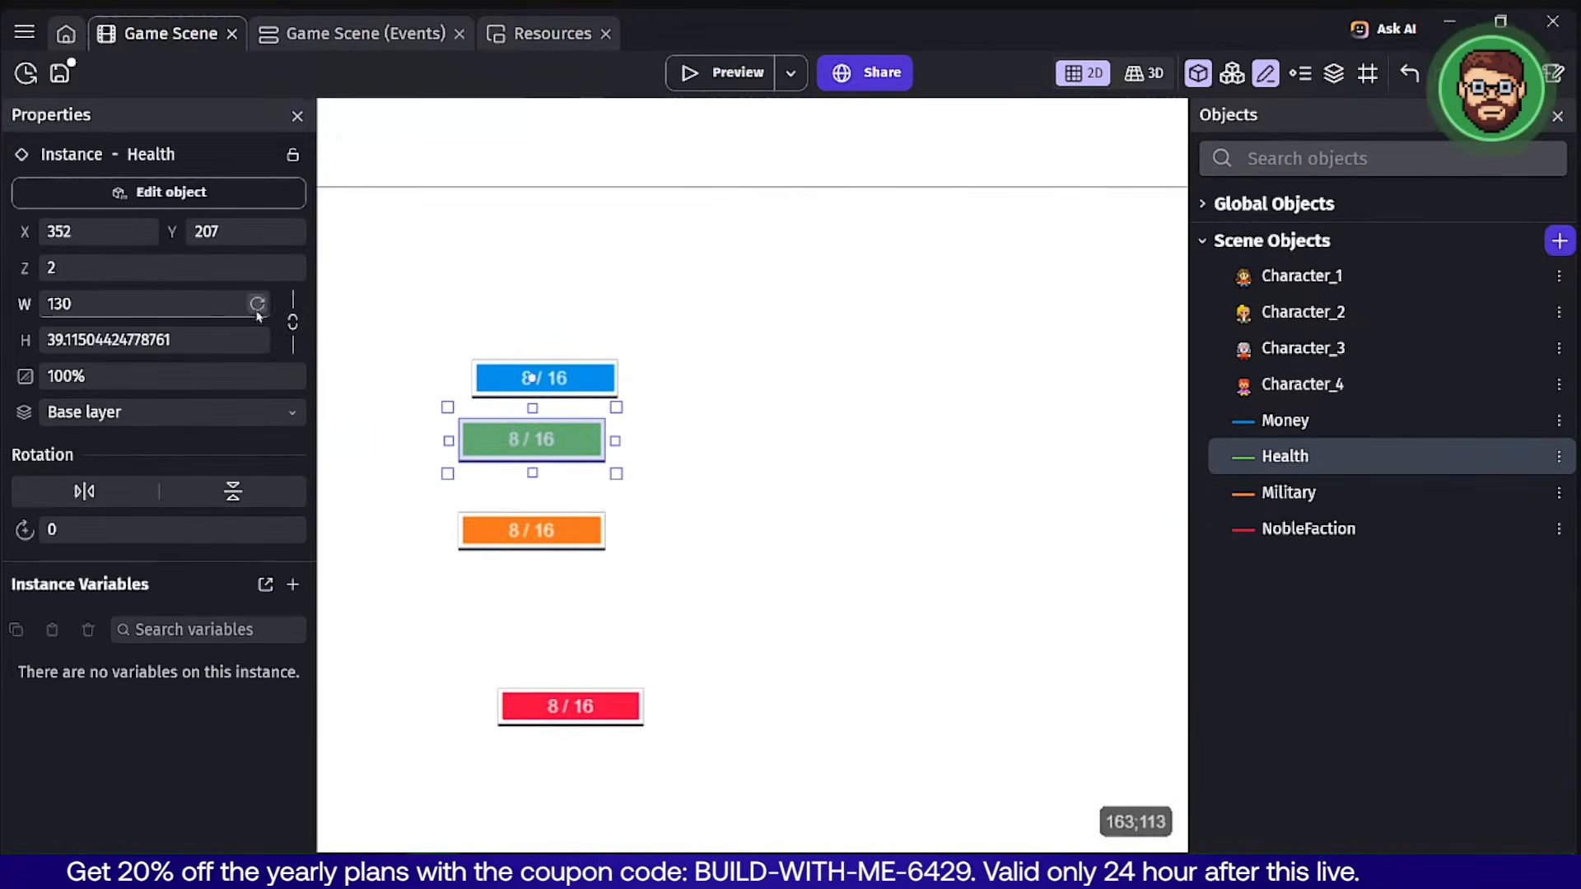
{"action": "left_click", "coordinate": [257, 310]}
{"action": "left_click", "coordinate": [194, 308]}
{"action": "key", "text": "ctrl+a"}
{"action": "type", "text": "130"}
{"action": "left_click", "coordinate": [825, 428]}
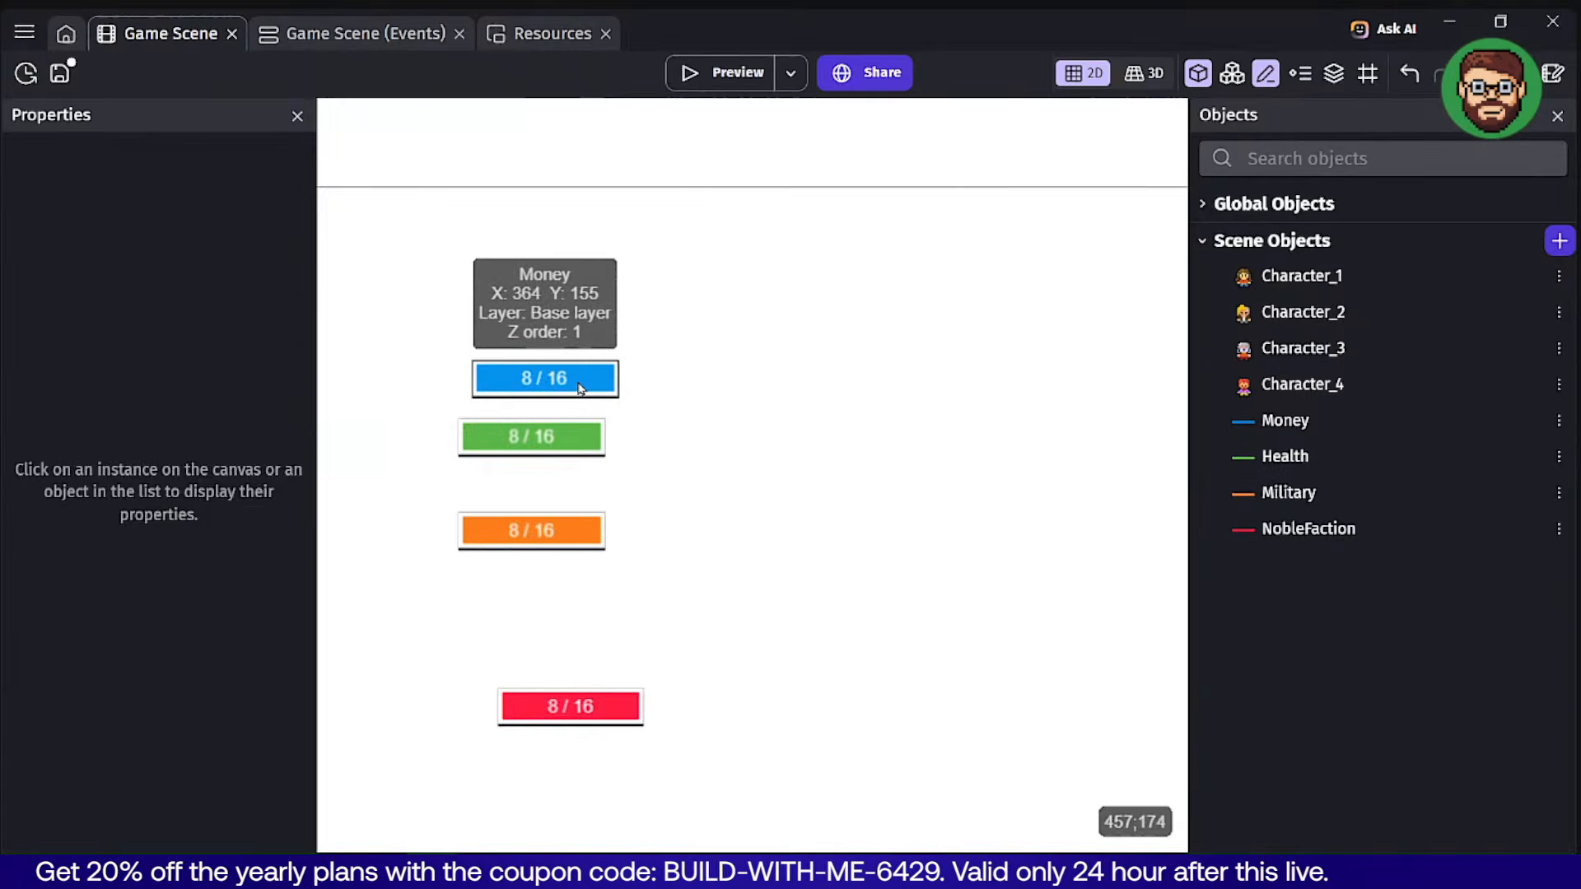
Check the sizes of the other bars and move the NobleFaction bar up to just below the Military bar.
{"action": "left_click", "coordinate": [535, 378]}
{"action": "left_click", "coordinate": [531, 436]}
{"action": "left_click", "coordinate": [555, 531]}
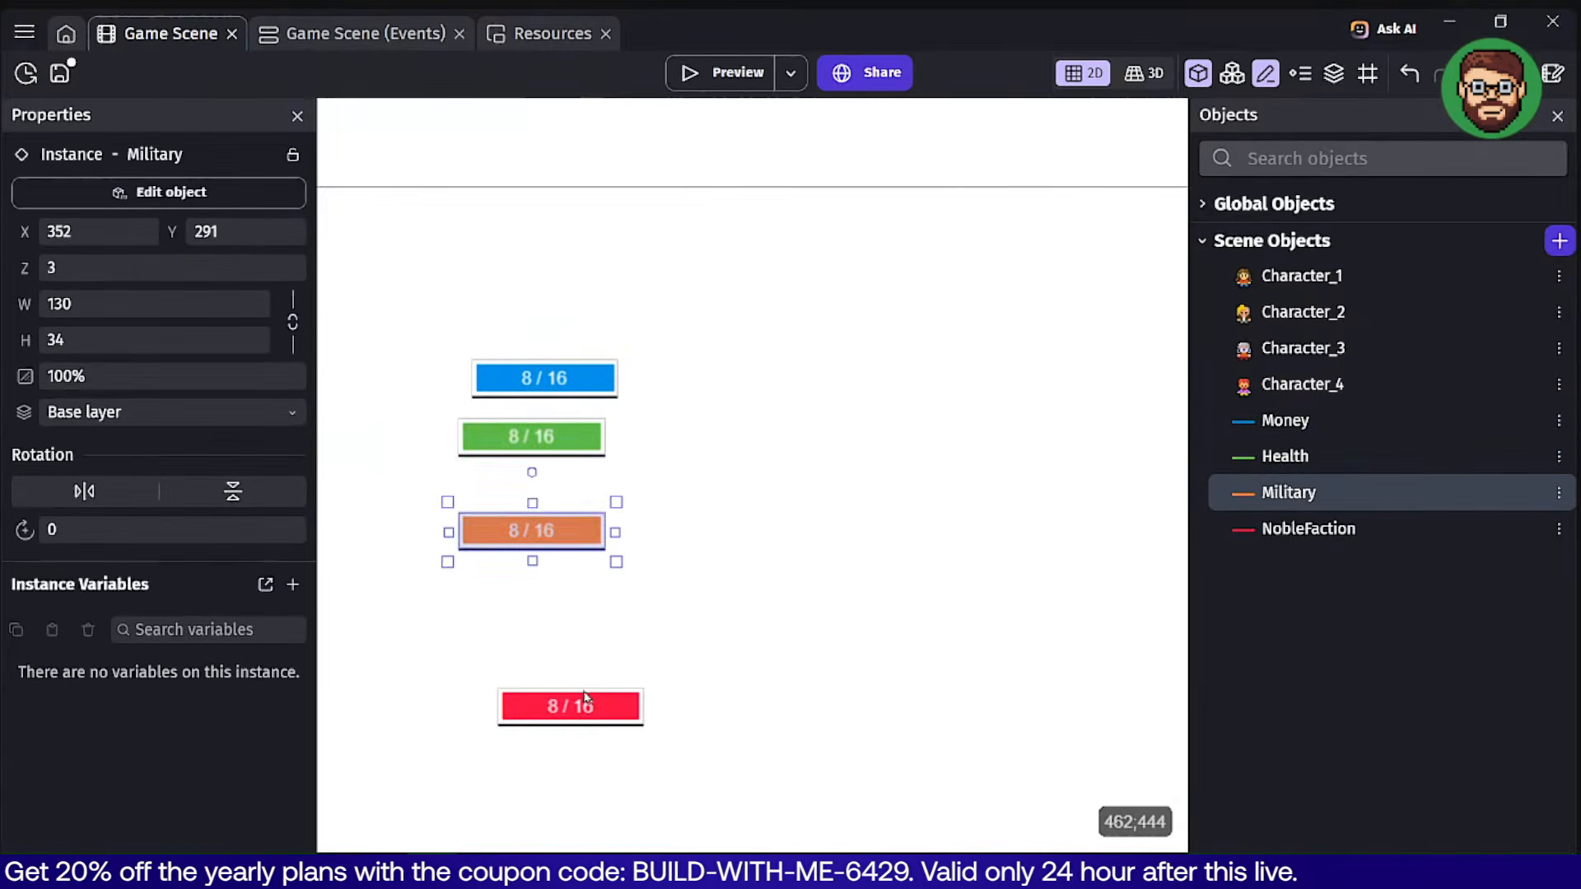
{"action": "left_click_drag", "start_coordinate": [570, 715], "coordinate": [573, 621]}
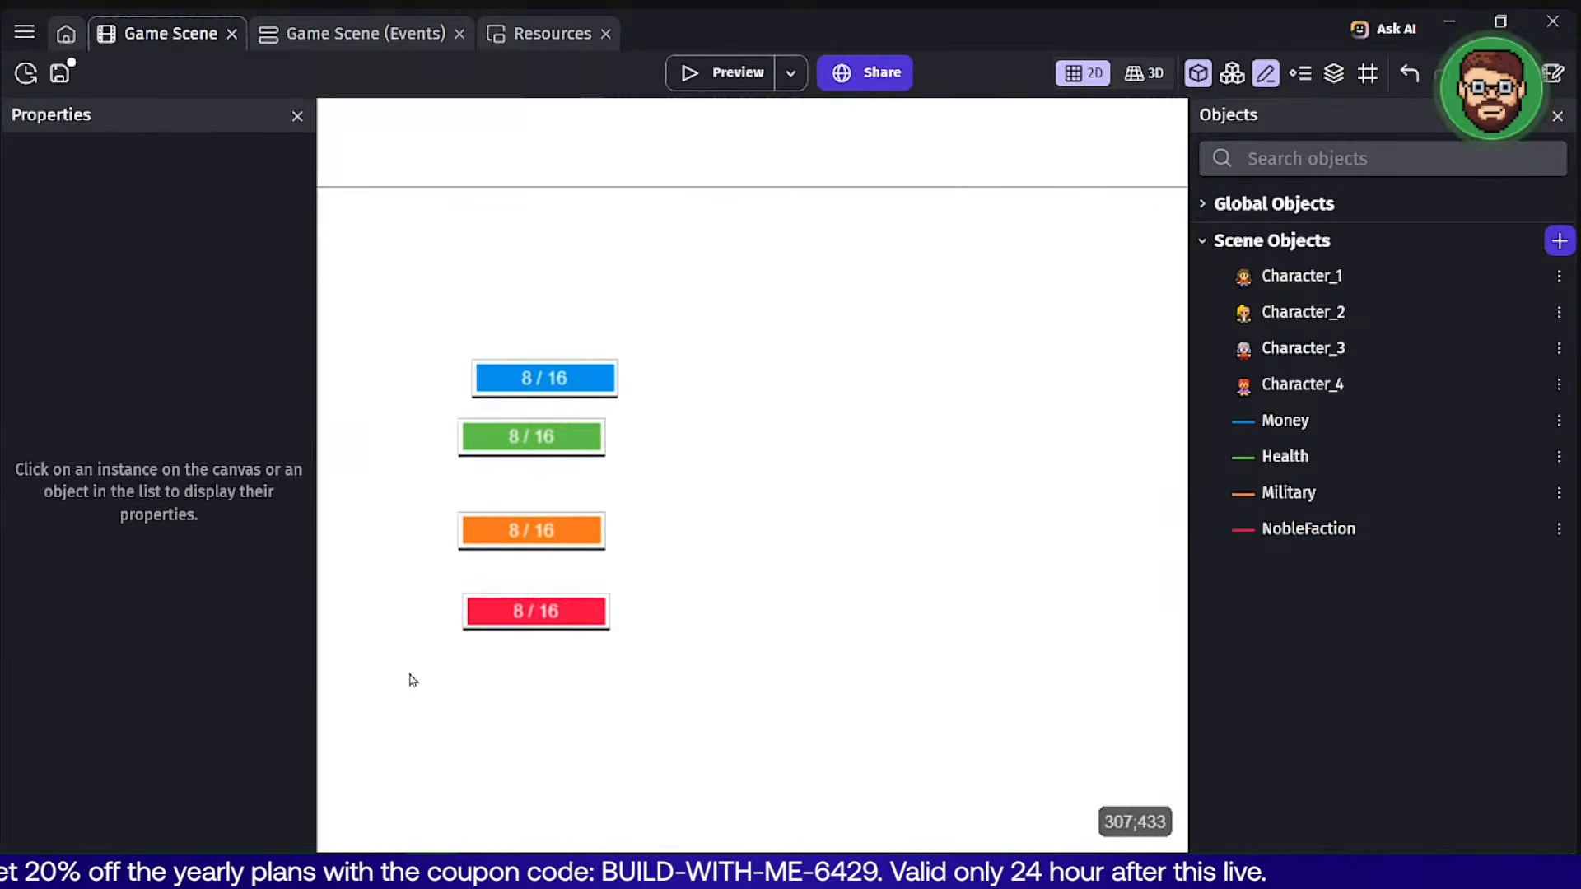
Rotate all four resource bars together to -90 degrees.
{"action": "left_click_drag", "start_coordinate": [410, 678], "coordinate": [701, 340]}
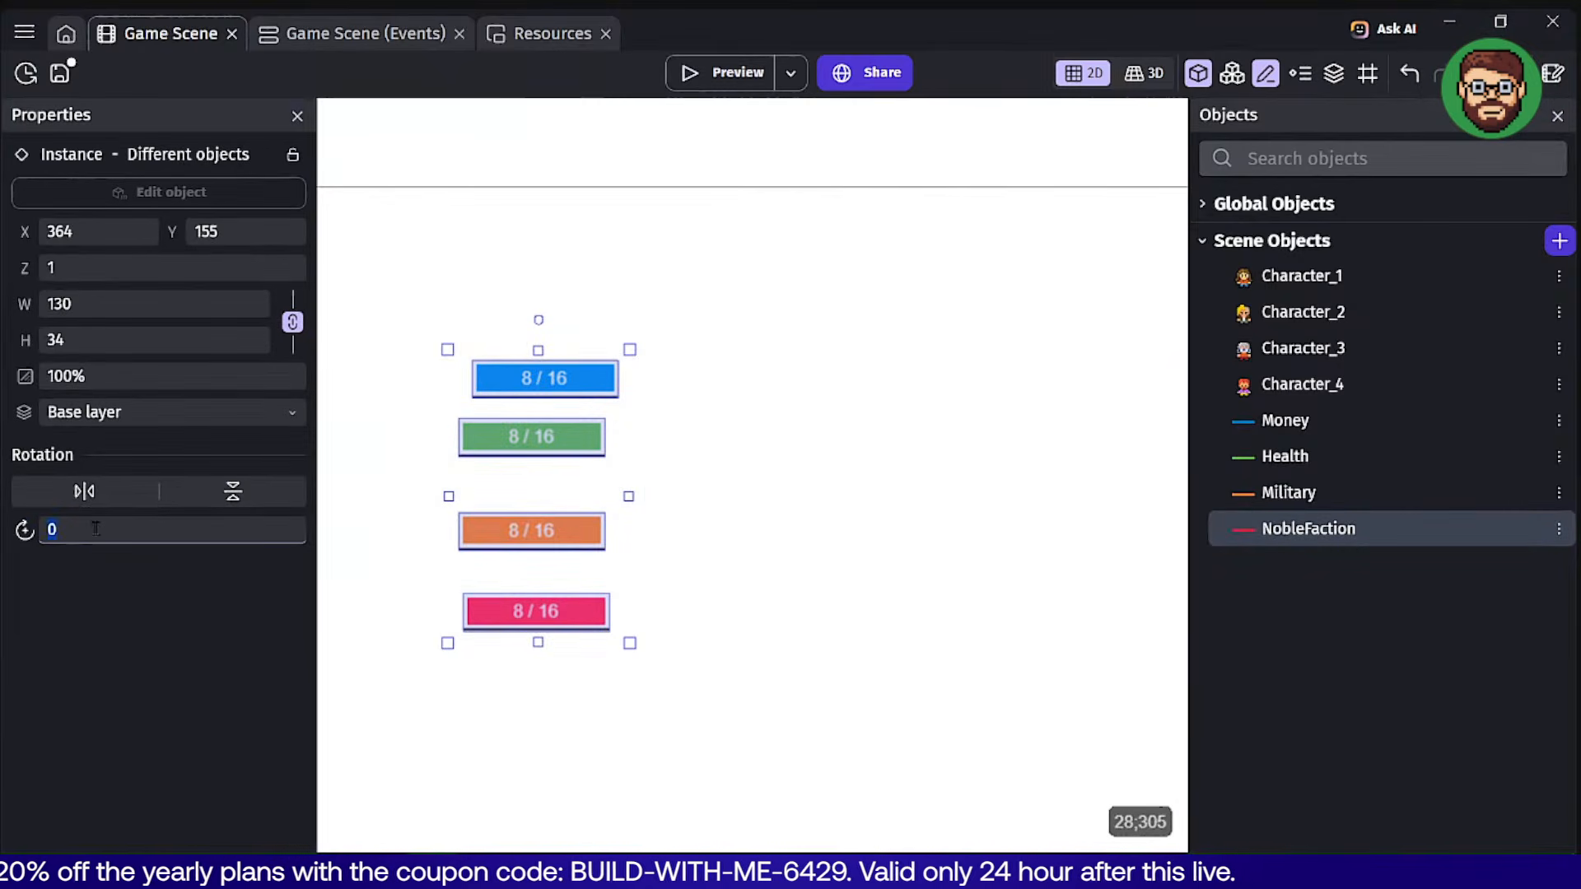
{"action": "type", "text": "-90"}
{"action": "left_click", "coordinate": [727, 438]}
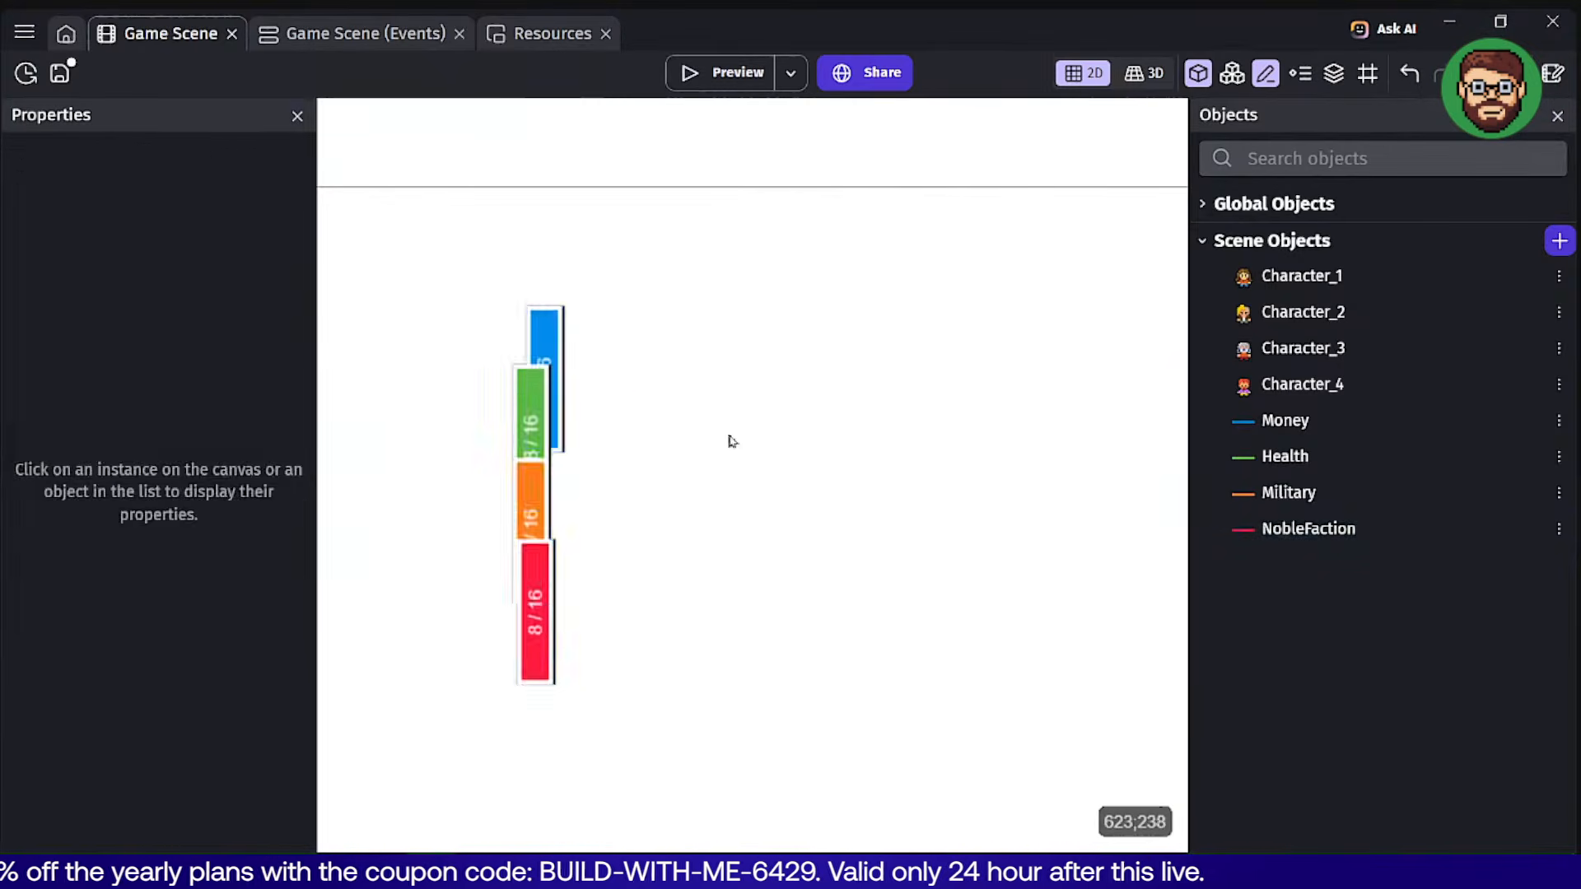
Arrange the four vertical bars in a row near the scene's upper edge, ordered NobleFaction, Health, Military, Money.
{"action": "left_click_drag", "start_coordinate": [545, 328], "coordinate": [955, 246]}
{"action": "mouse_move", "coordinate": [531, 374]}
{"action": "left_mouse_down"}
{"action": "mouse_move", "coordinate": [695, 272]}
{"action": "mouse_move", "coordinate": [666, 266]}
{"action": "left_mouse_up"}
{"action": "left_click_drag", "start_coordinate": [539, 662], "coordinate": [550, 340]}
{"action": "mouse_move", "coordinate": [531, 531]}
{"action": "left_mouse_down"}
{"action": "mouse_move", "coordinate": [699, 502]}
{"action": "mouse_move", "coordinate": [830, 295]}
{"action": "left_mouse_up"}
{"action": "left_click_drag", "start_coordinate": [953, 318], "coordinate": [904, 314]}
{"action": "mouse_move", "coordinate": [669, 306]}
{"action": "left_mouse_down"}
{"action": "mouse_move", "coordinate": [748, 307]}
{"action": "mouse_move", "coordinate": [729, 306]}
{"action": "left_mouse_up"}
{"action": "left_click_drag", "start_coordinate": [565, 290], "coordinate": [645, 279]}
{"action": "left_click", "coordinate": [725, 505]}
{"action": "left_click_drag", "start_coordinate": [633, 333], "coordinate": [642, 333]}
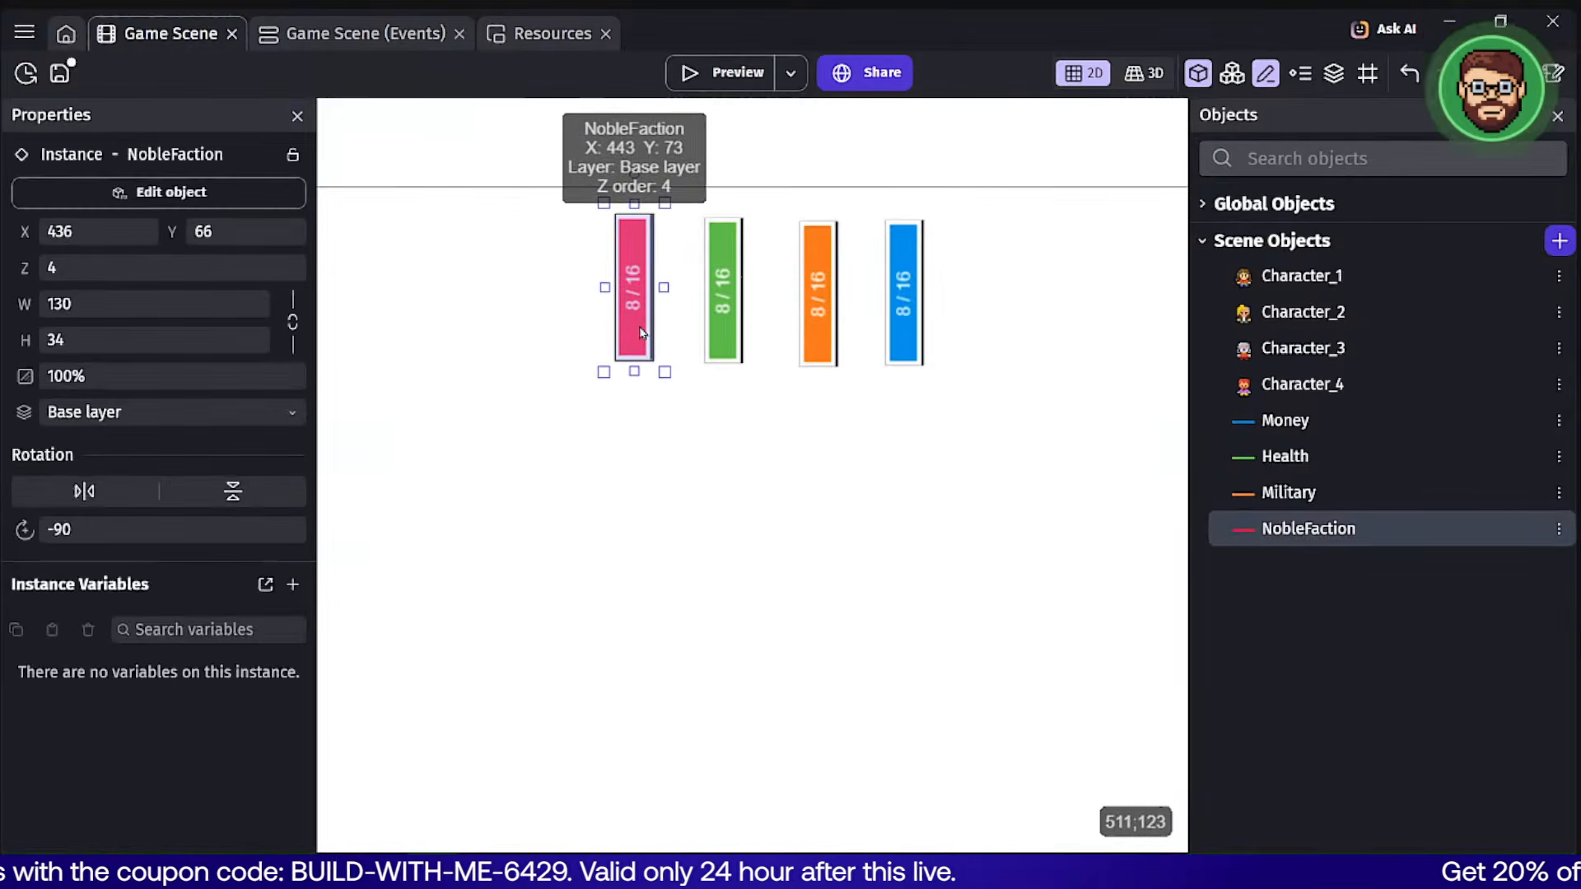
{"action": "left_click", "coordinate": [825, 572]}
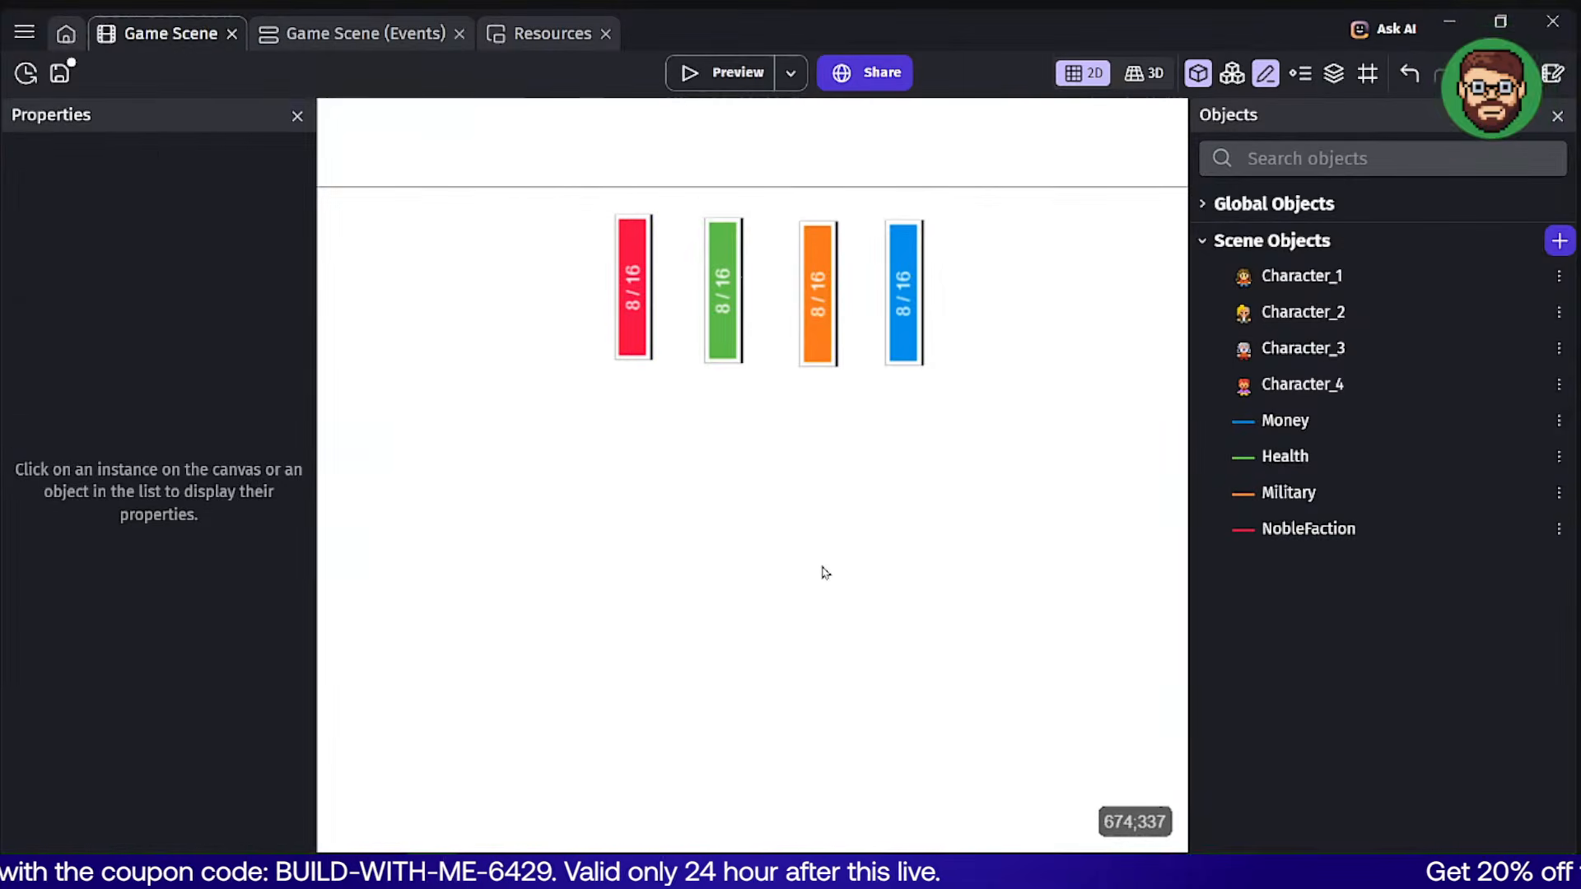
{"action": "right_click", "coordinate": [811, 466]}
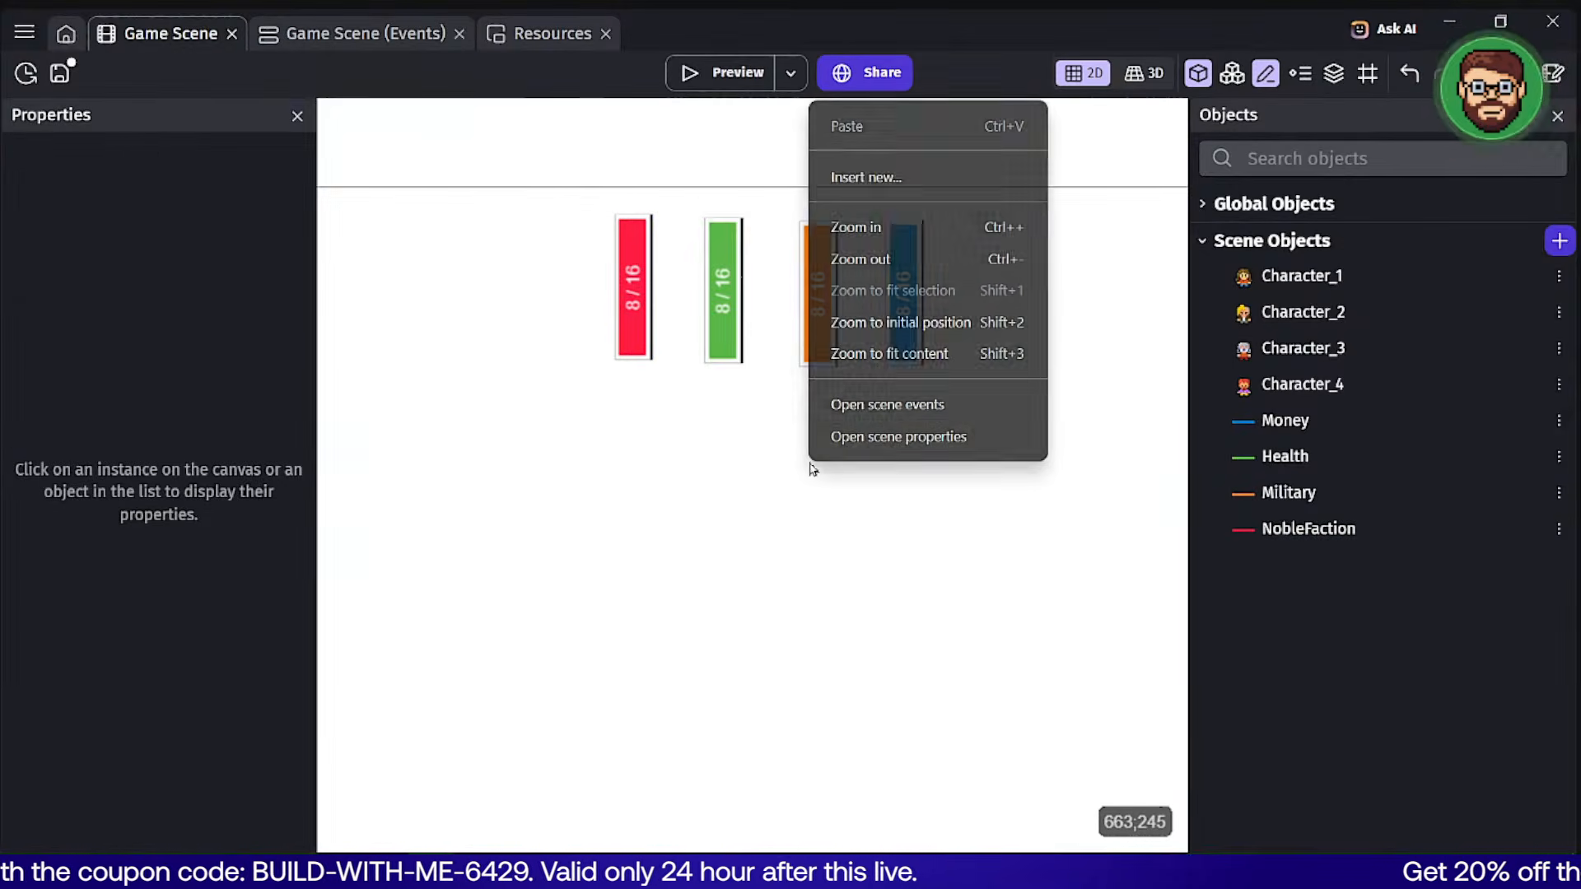
{"action": "left_click", "coordinate": [870, 449]}
{"action": "left_click", "coordinate": [626, 582]}
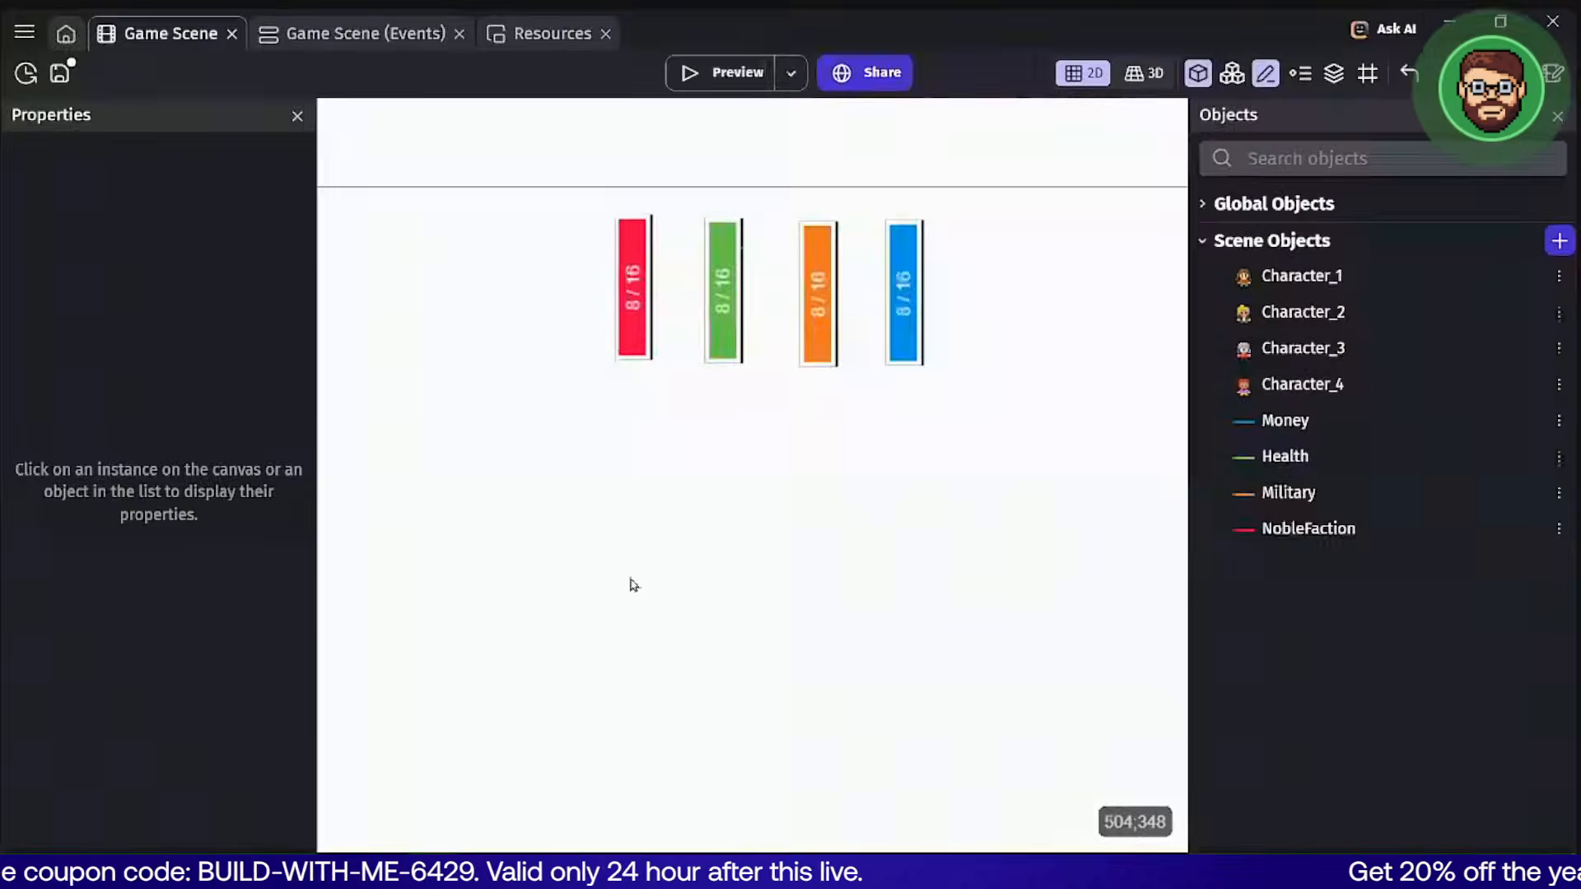
{"action": "left_click", "coordinate": [758, 478]}
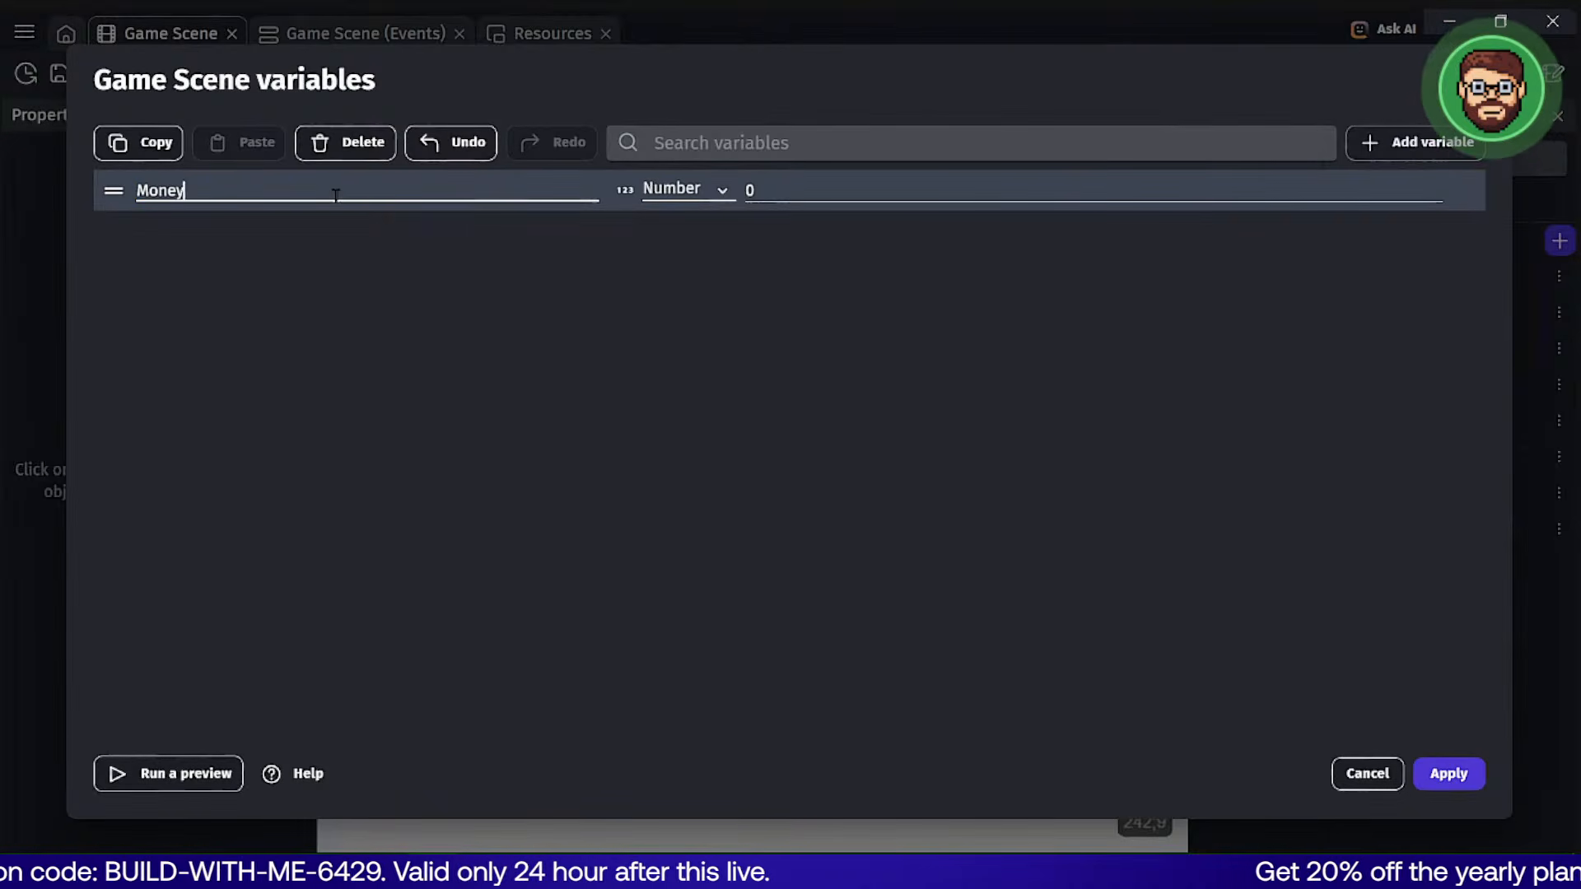
{"action": "type", "text": "Money2"}
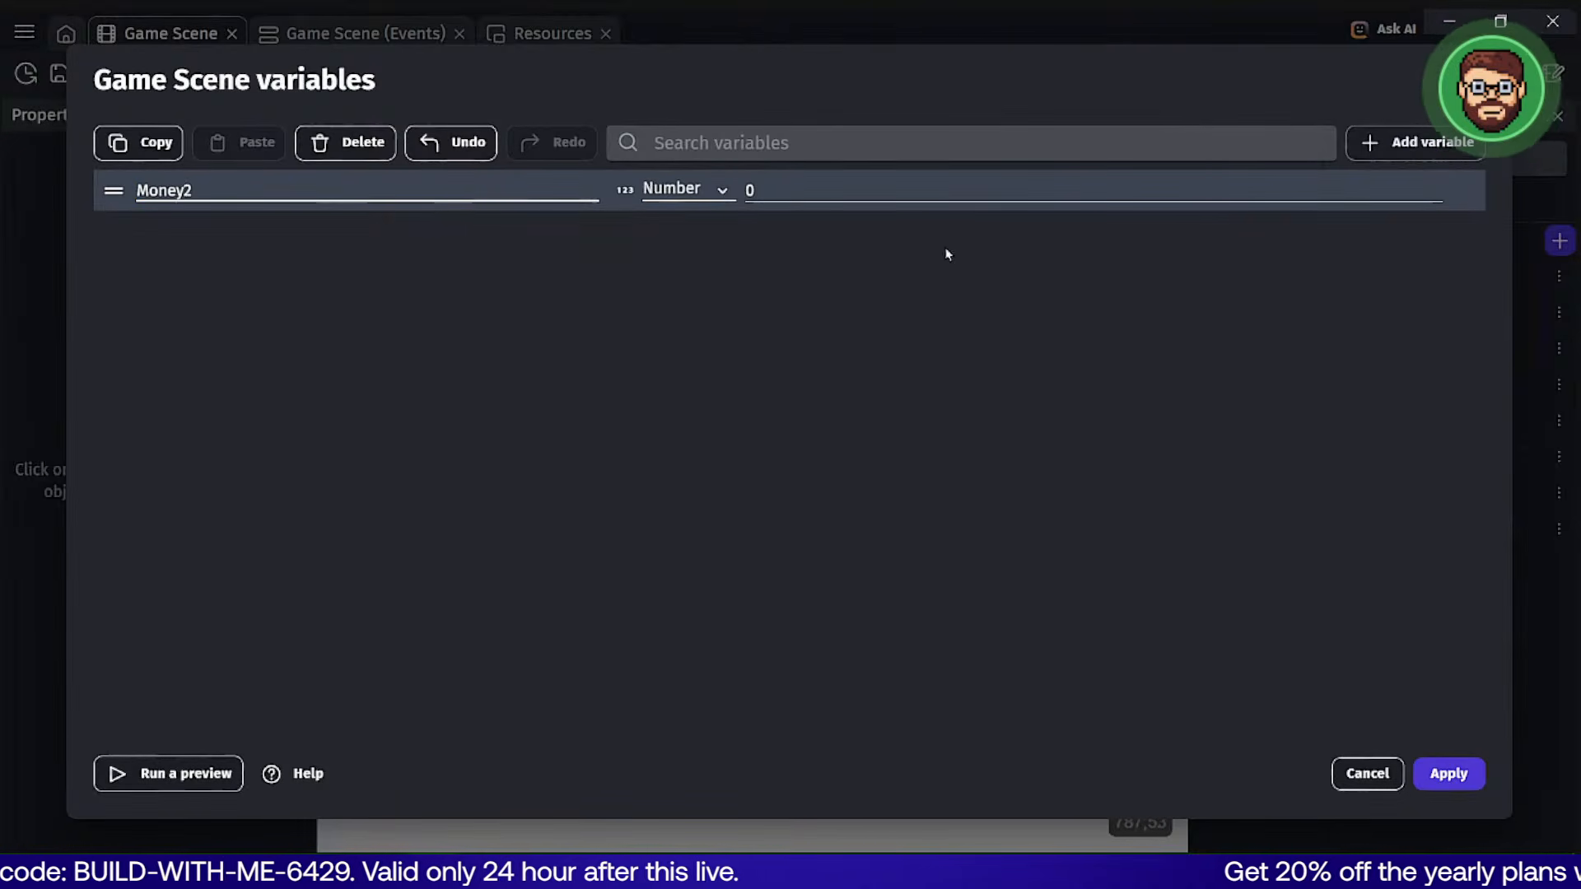
{"action": "left_click", "coordinate": [349, 148]}
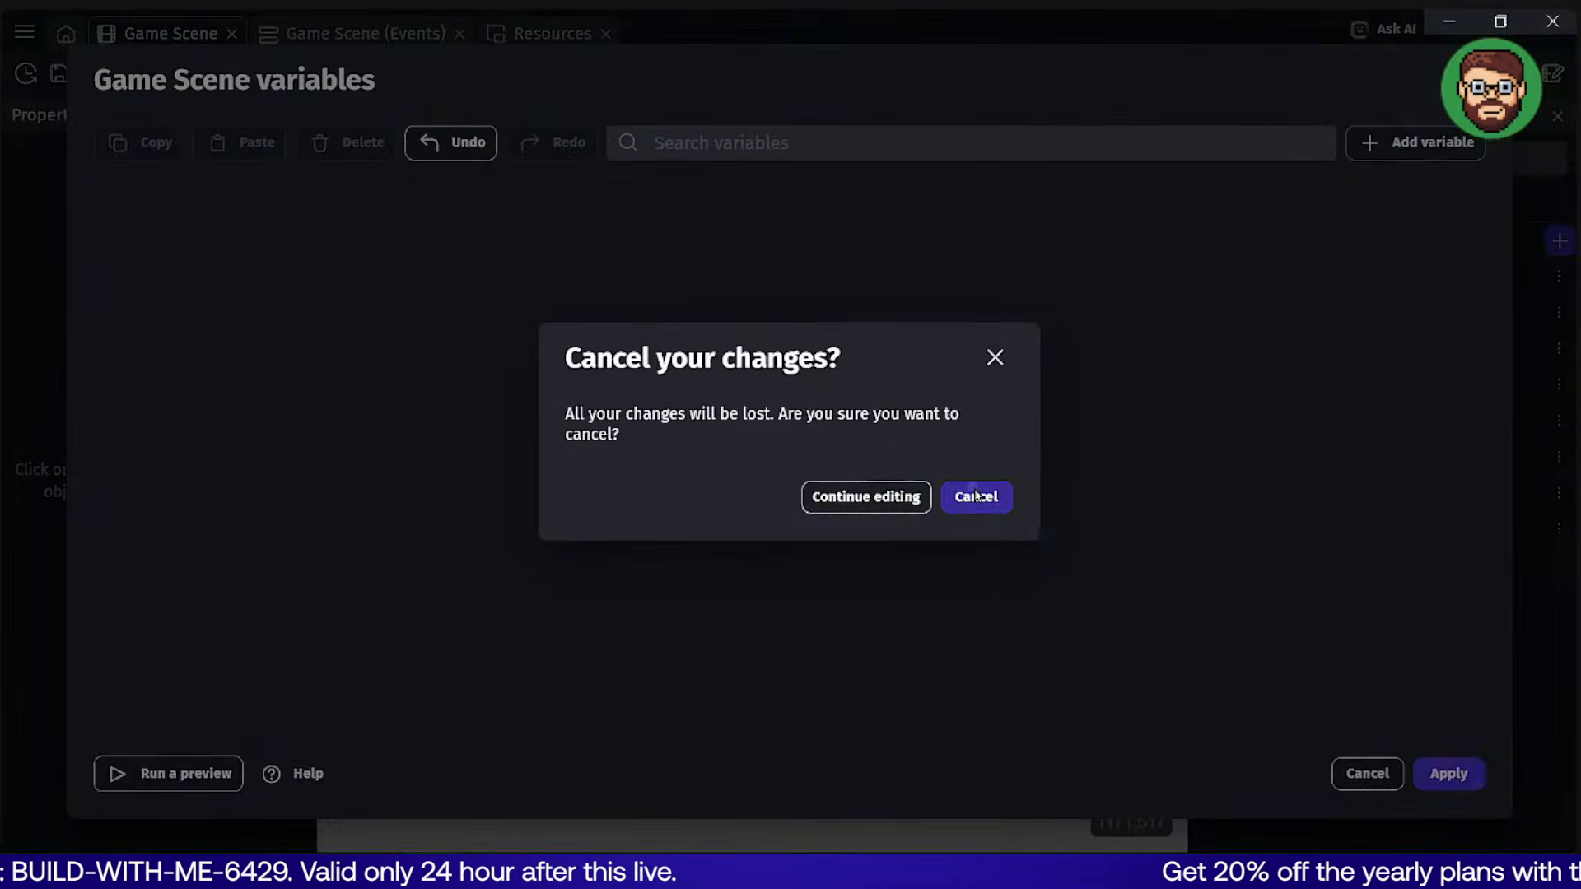
{"action": "left_click", "coordinate": [975, 494]}
Bring the four vertical bars closer together in their row with more even spacing.
{"action": "left_click", "coordinate": [924, 324]}
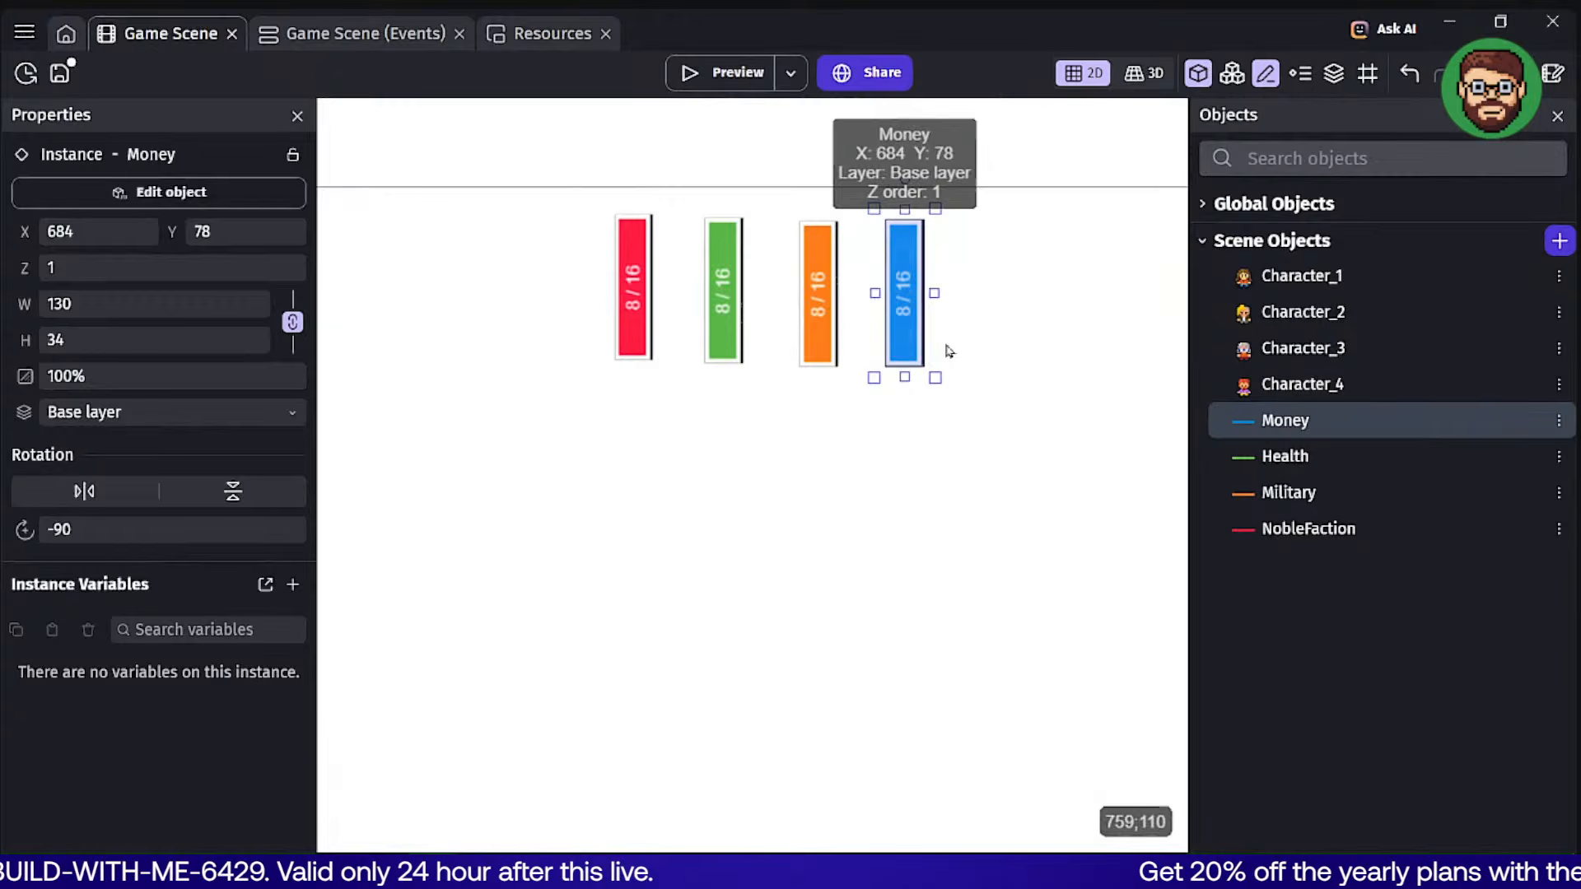
{"action": "left_click", "coordinate": [1013, 442]}
{"action": "left_click_drag", "start_coordinate": [900, 292], "coordinate": [821, 292]}
{"action": "left_click_drag", "start_coordinate": [725, 293], "coordinate": [740, 293]}
{"action": "left_click_drag", "start_coordinate": [620, 298], "coordinate": [644, 298]}
{"action": "left_click", "coordinate": [790, 433]}
Add an empty event to the Game Scene events and close the Resources tab.
{"action": "left_click", "coordinate": [367, 34]}
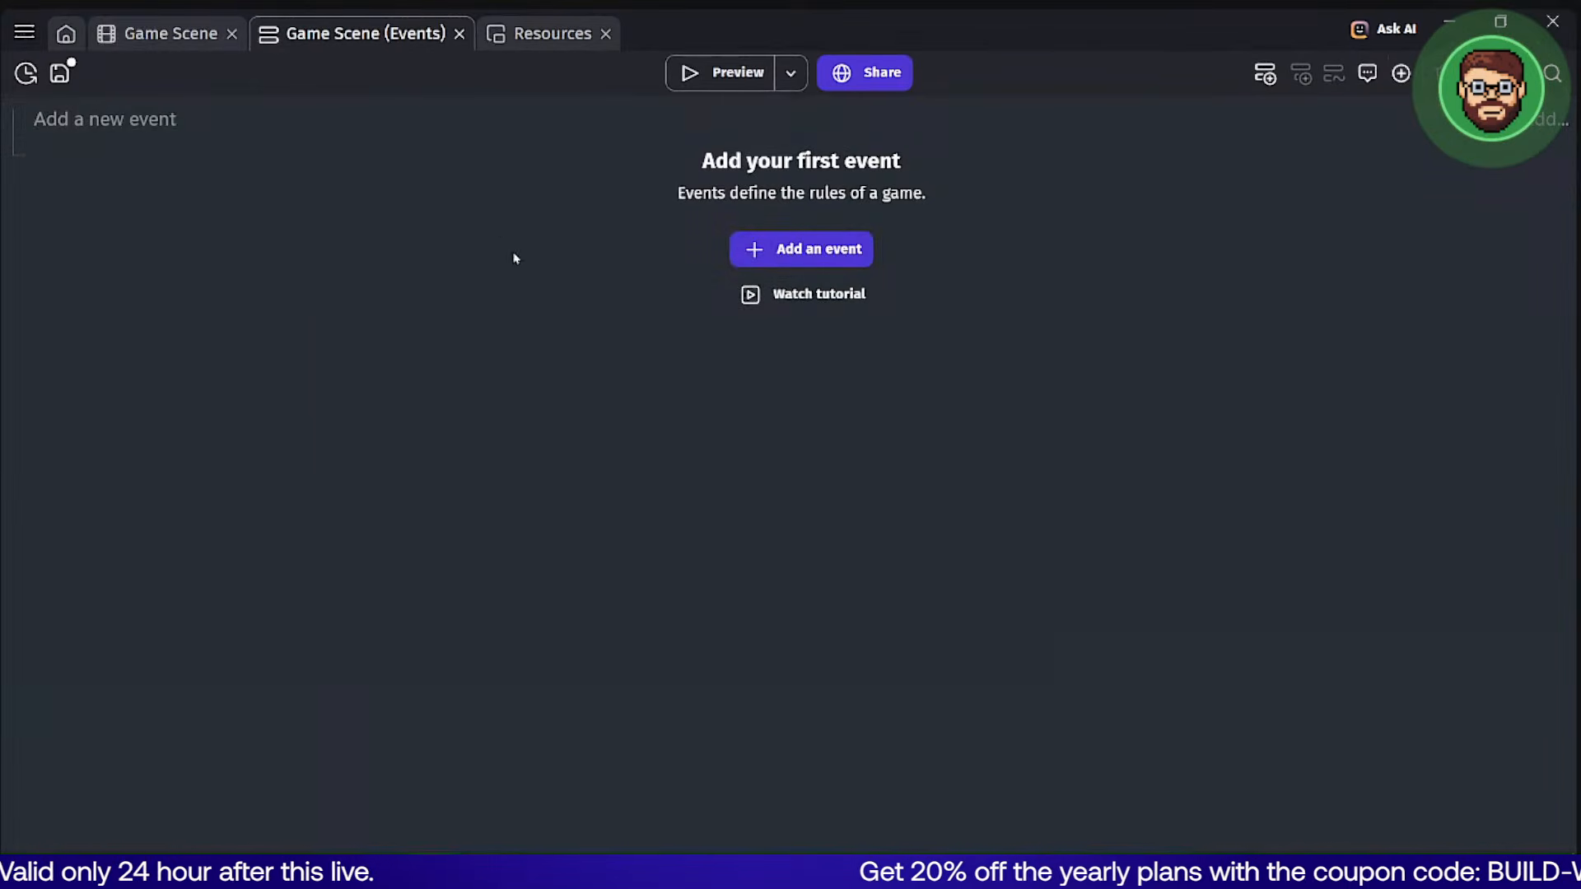
{"action": "left_click", "coordinate": [130, 132]}
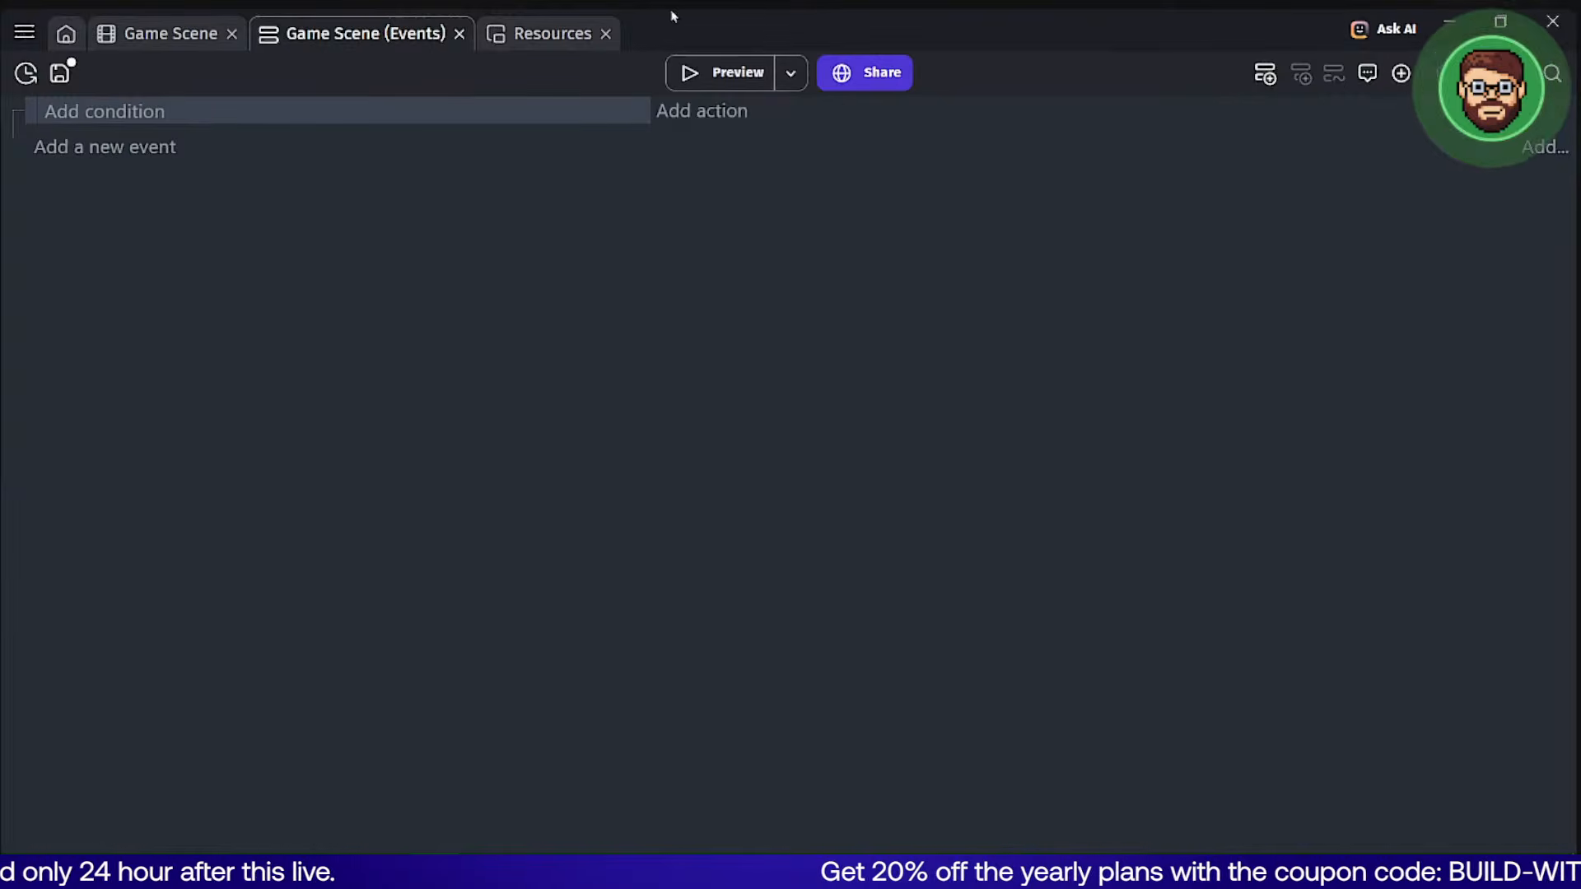
{"action": "left_click", "coordinate": [606, 34]}
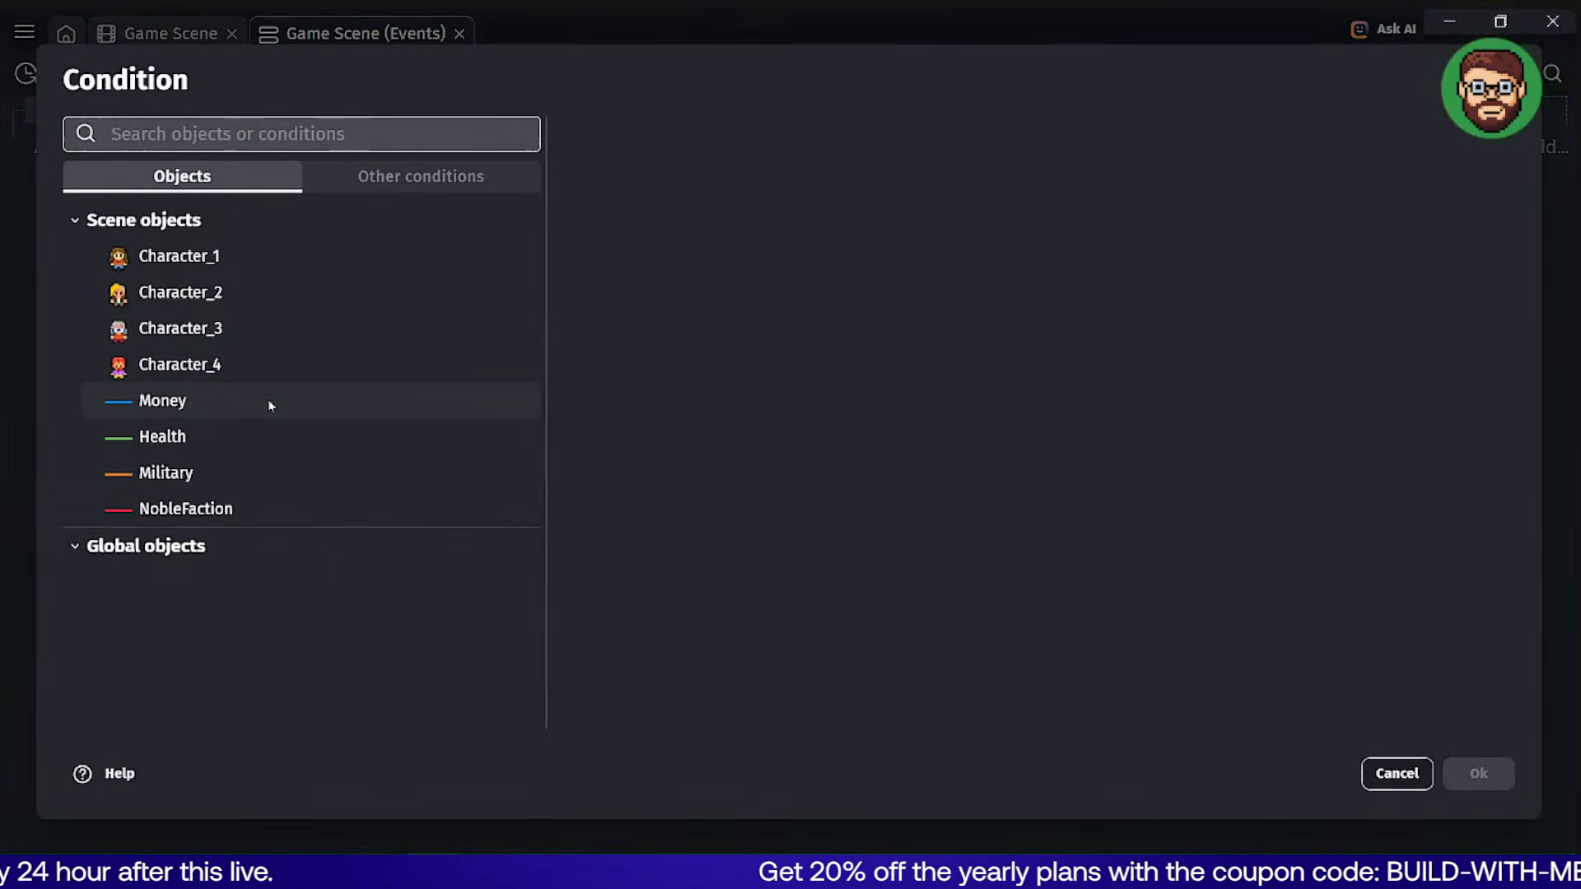
Give the new event a condition testing that the cursor/touch is on the Money object.
{"action": "type", "text": "Hover"}
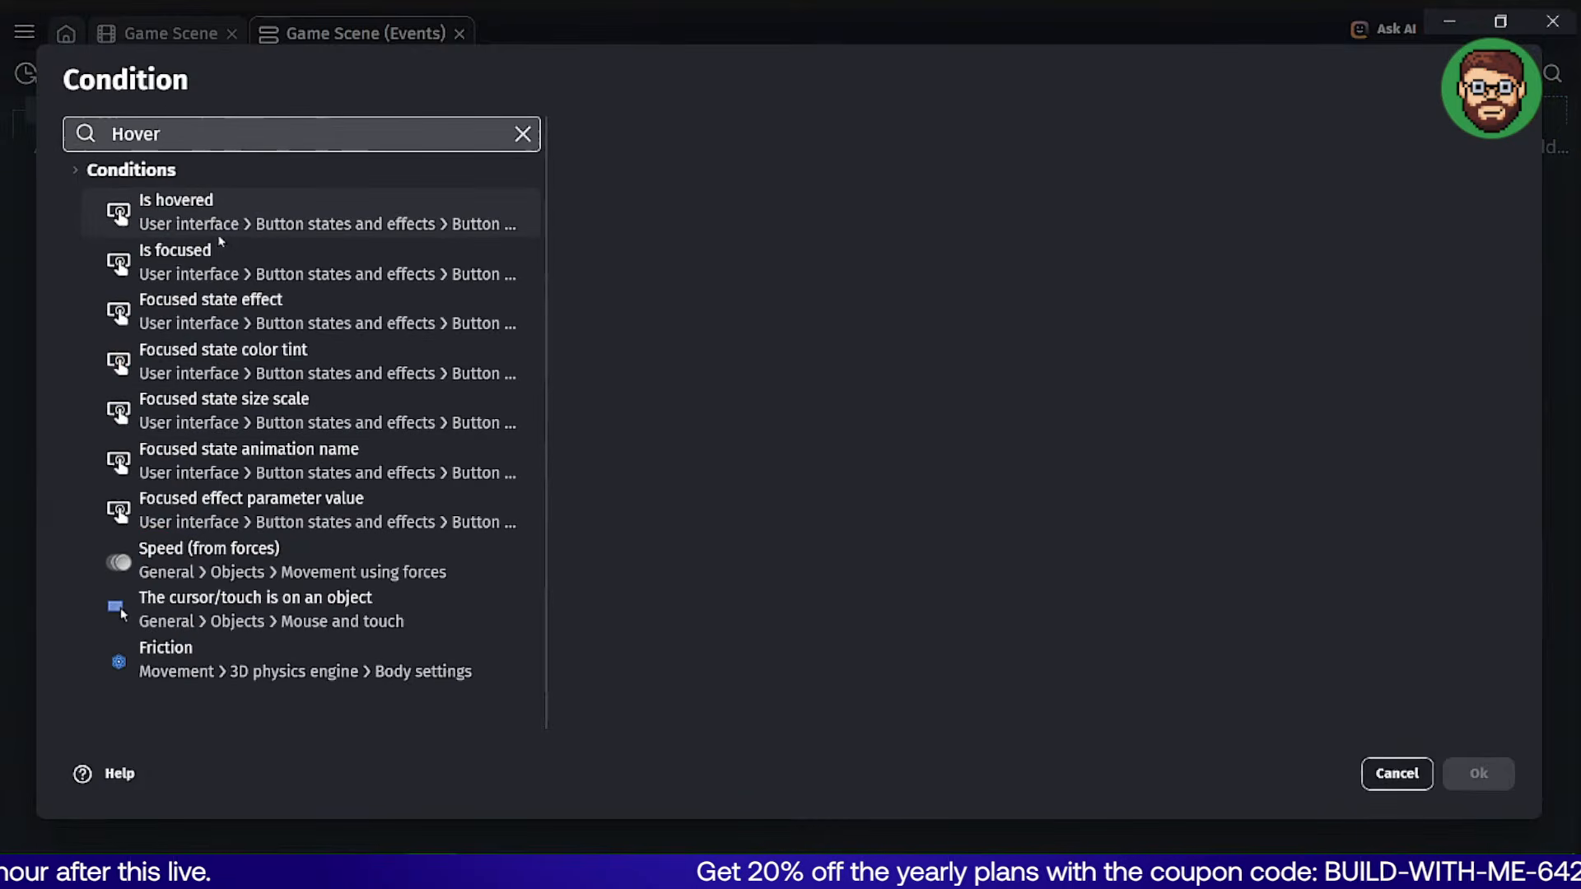
{"action": "left_click", "coordinate": [219, 232]}
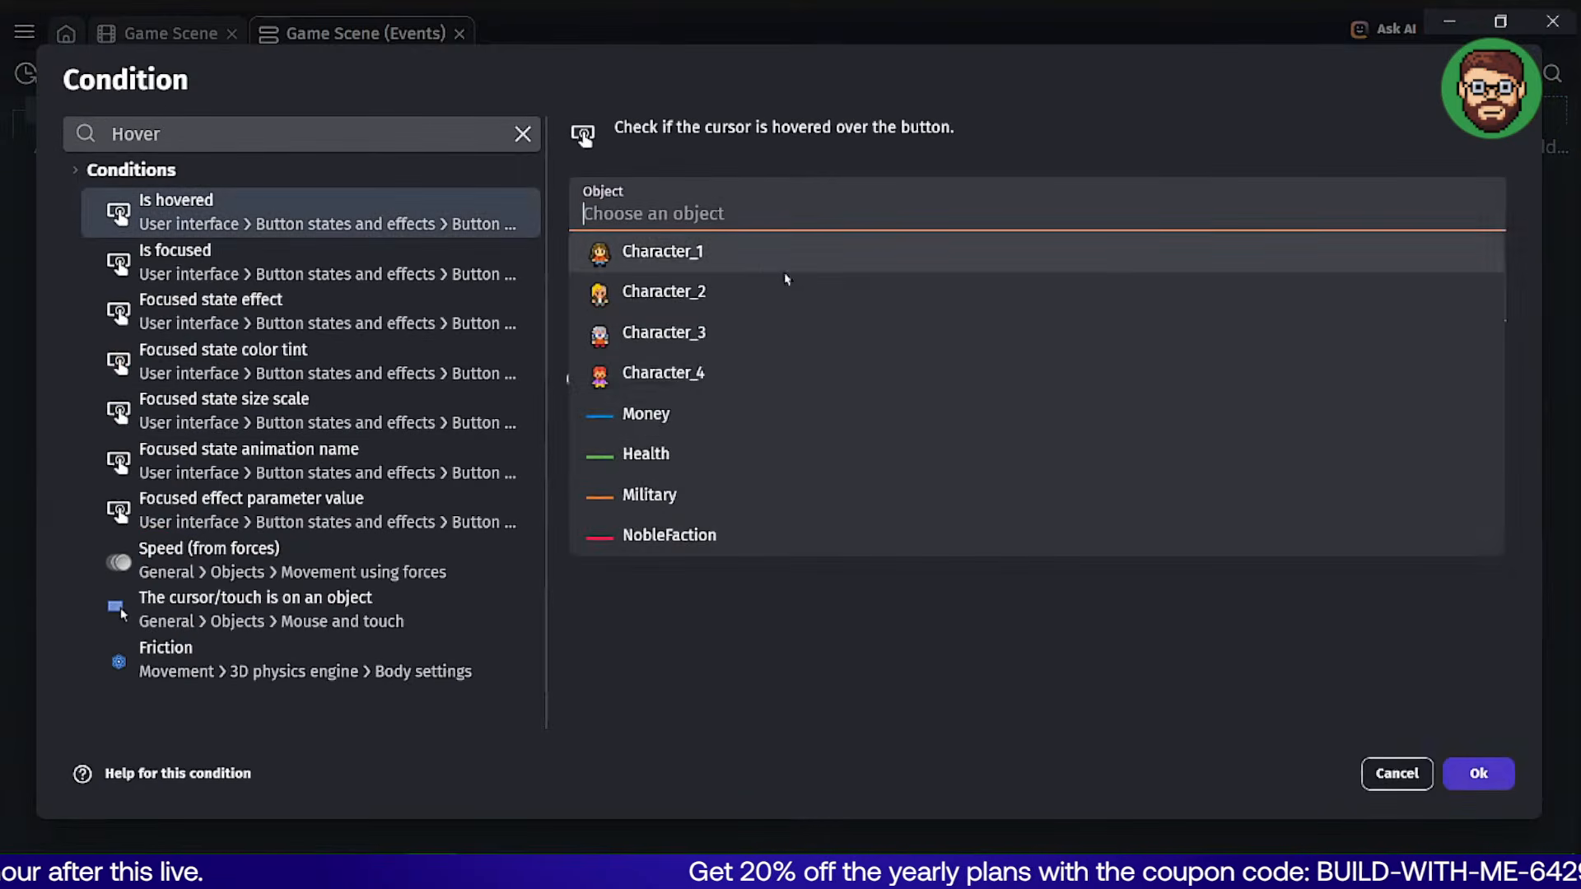
{"action": "left_click", "coordinate": [693, 423]}
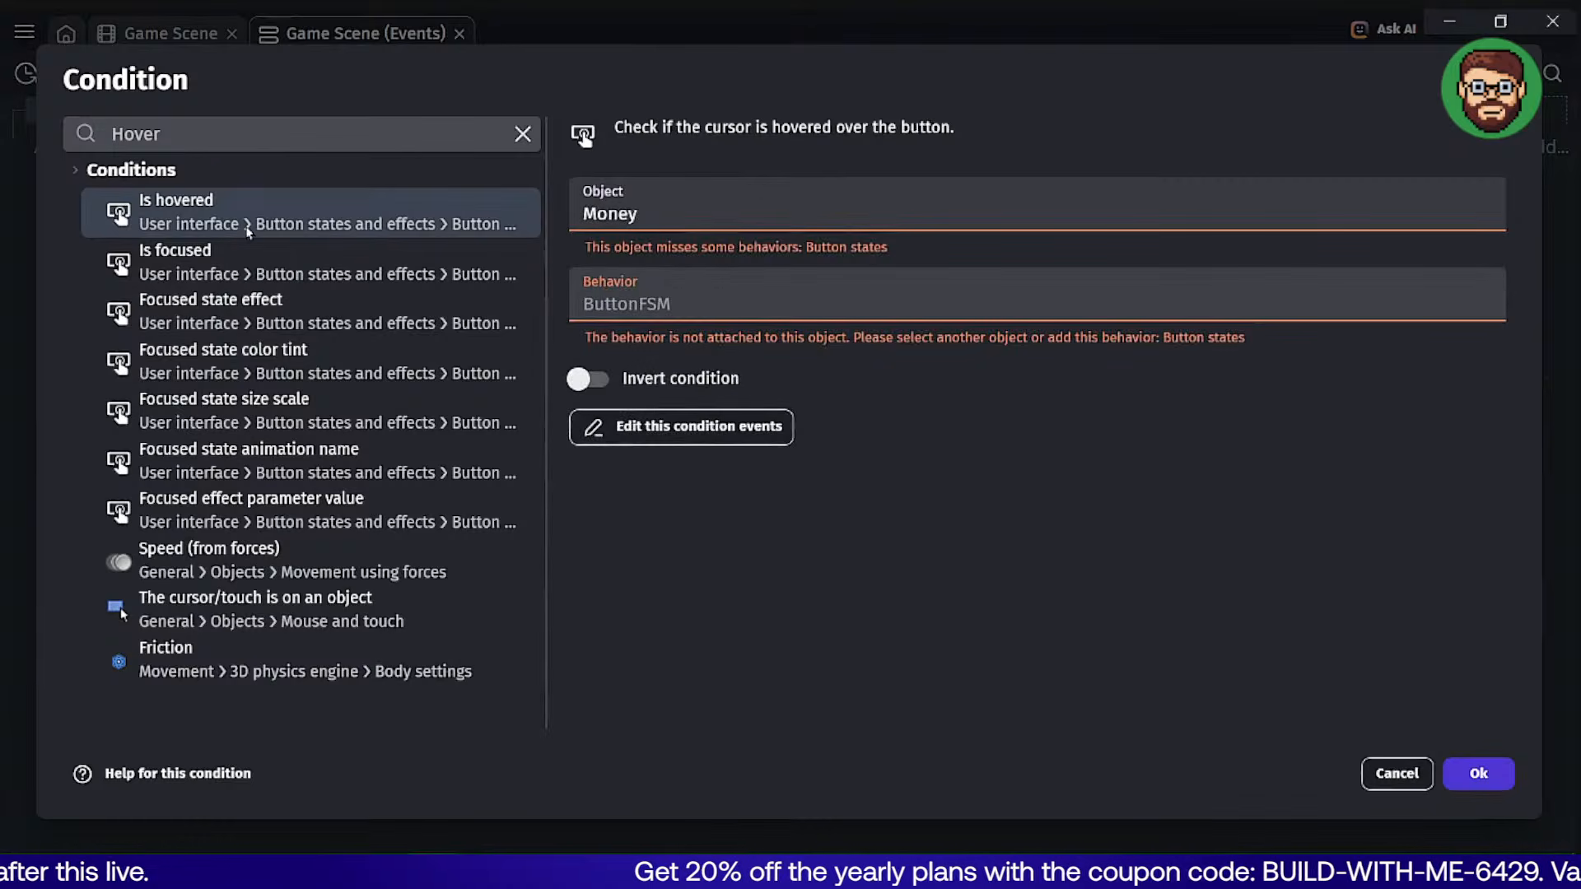
{"action": "left_click", "coordinate": [211, 613]}
{"action": "double_click", "coordinate": [671, 209]}
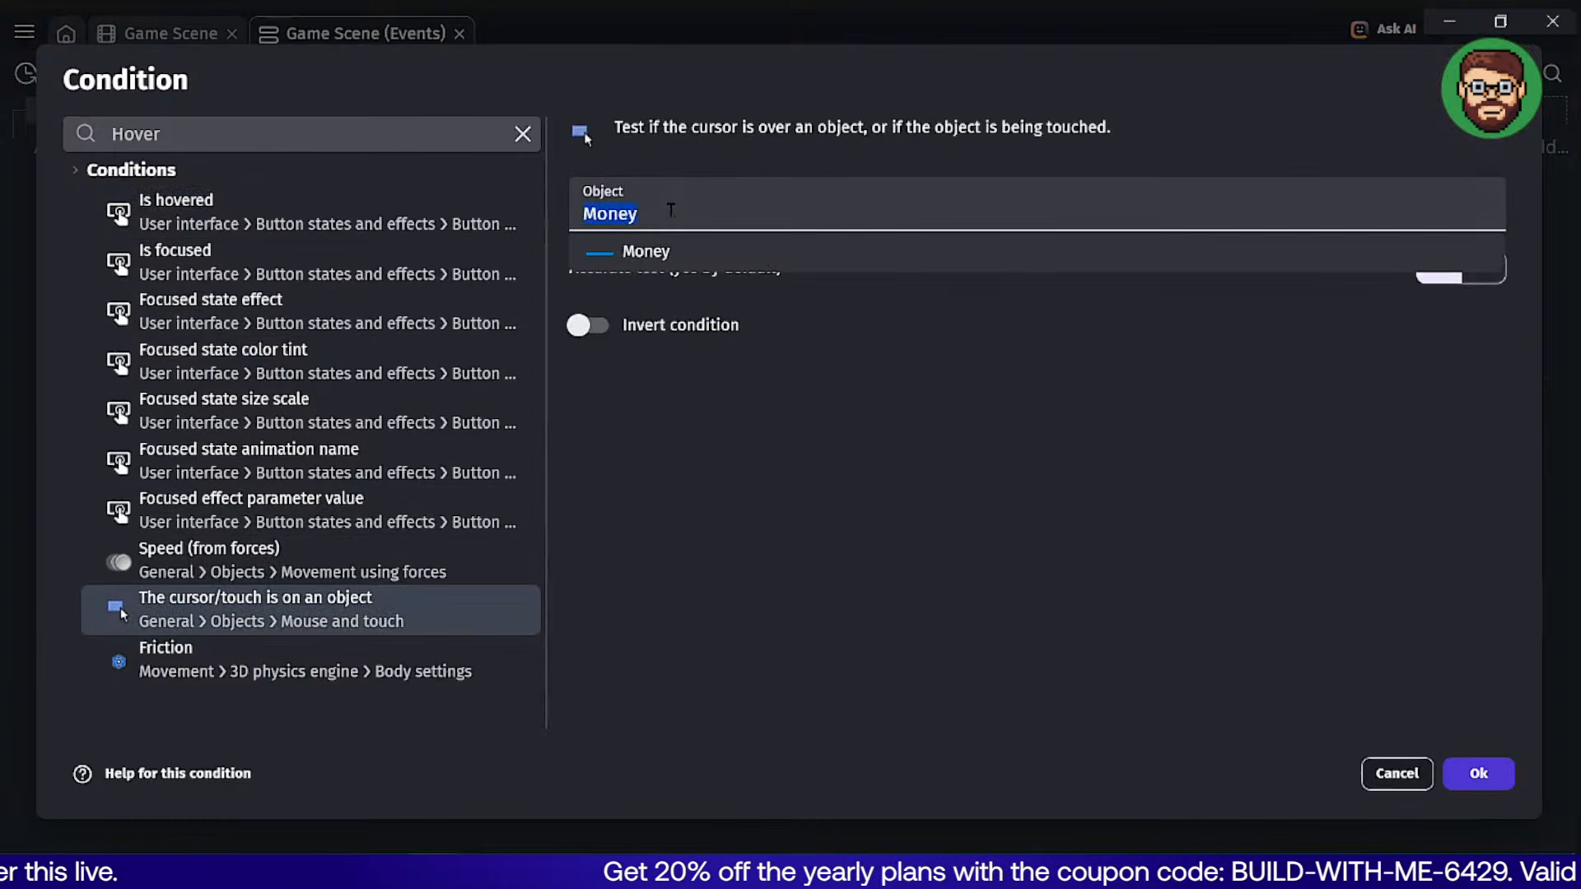
{"action": "key", "text": "BackSpace"}
{"action": "left_click", "coordinate": [650, 416]}
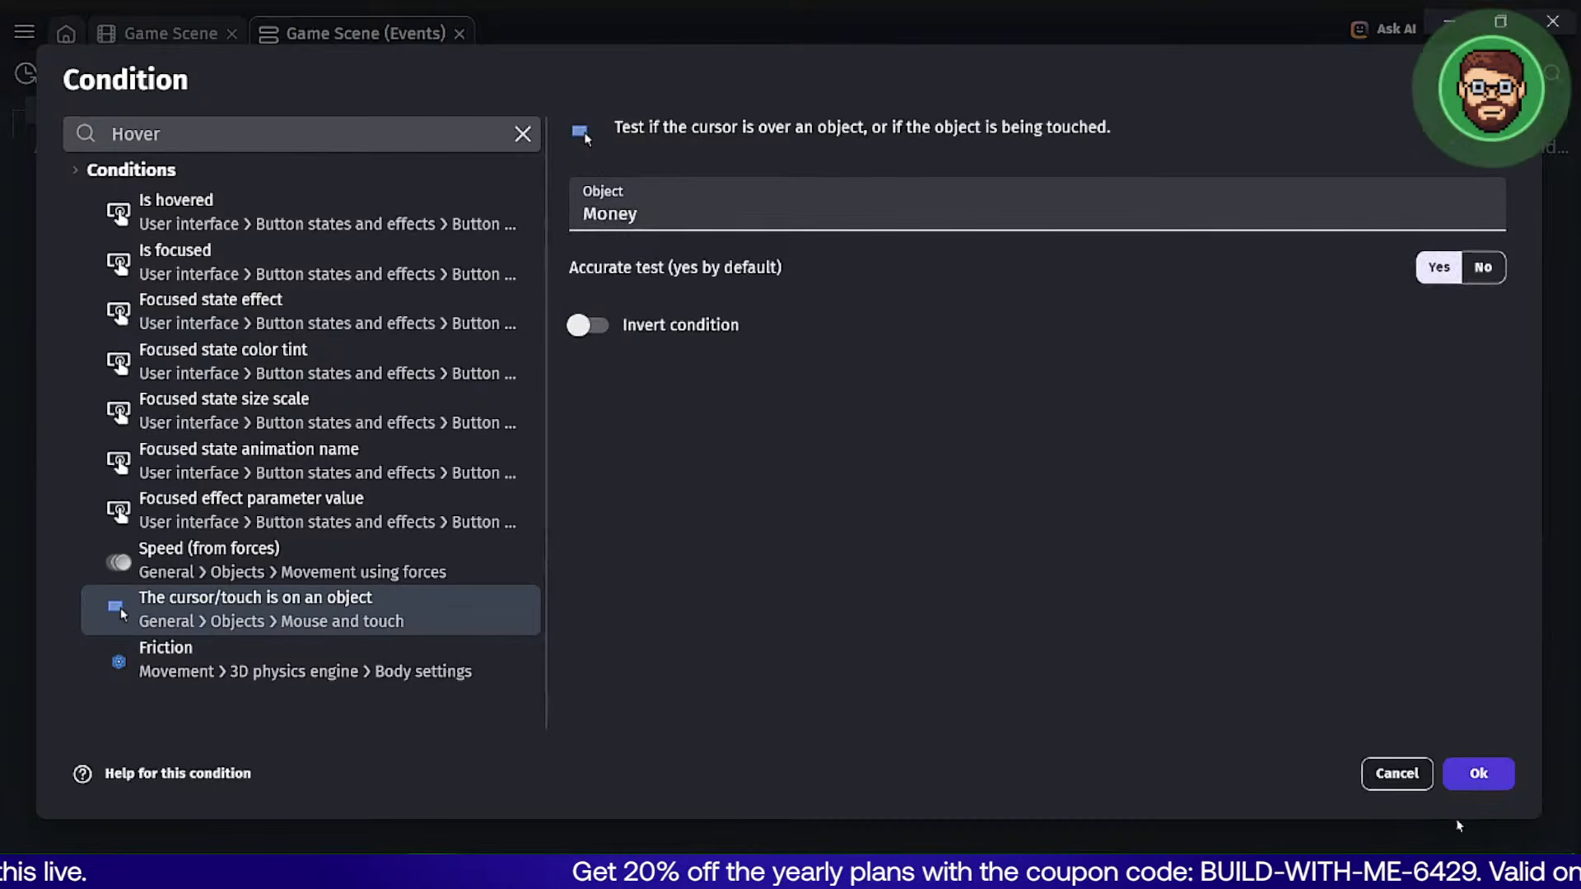
{"action": "left_click", "coordinate": [1488, 782]}
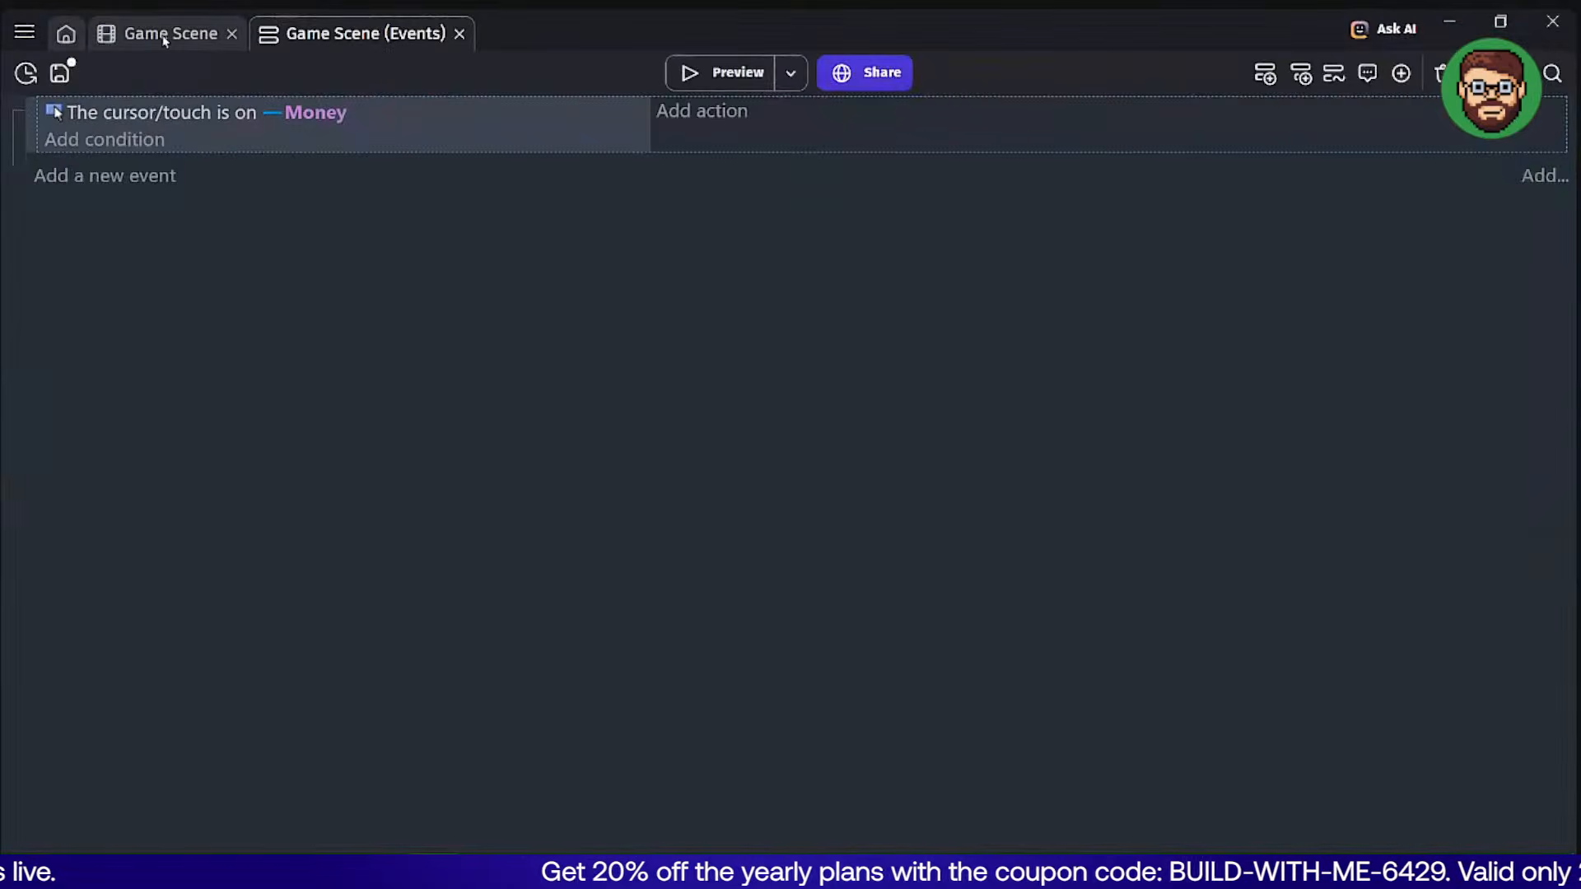
Start a new scene object group in the Game Scene and name it Resources.
{"action": "left_click", "coordinate": [164, 37]}
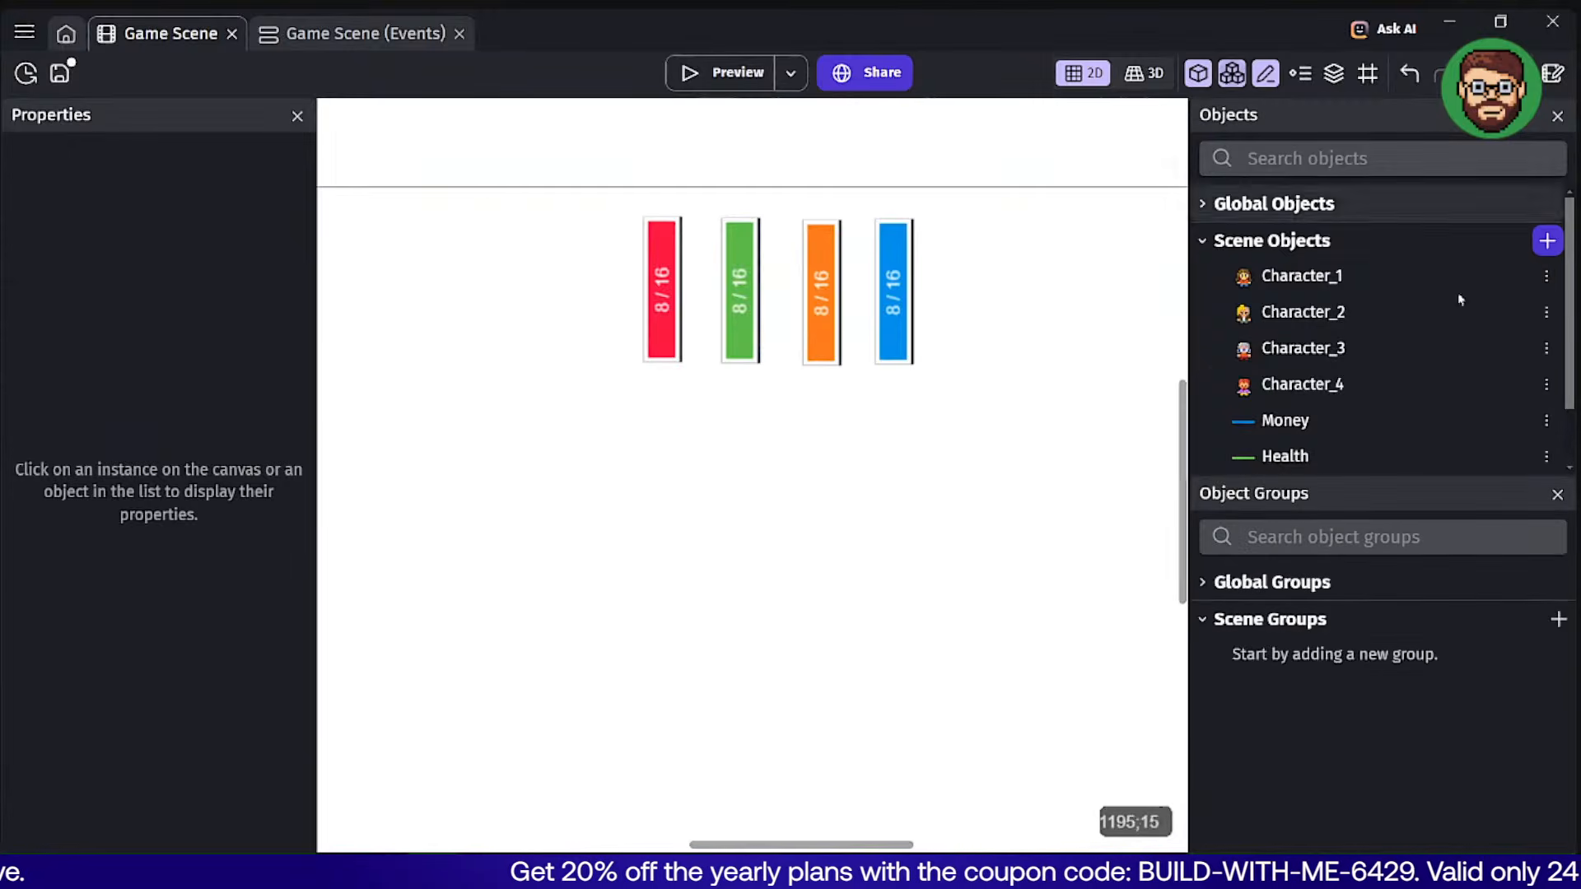
{"action": "left_click", "coordinate": [1559, 620]}
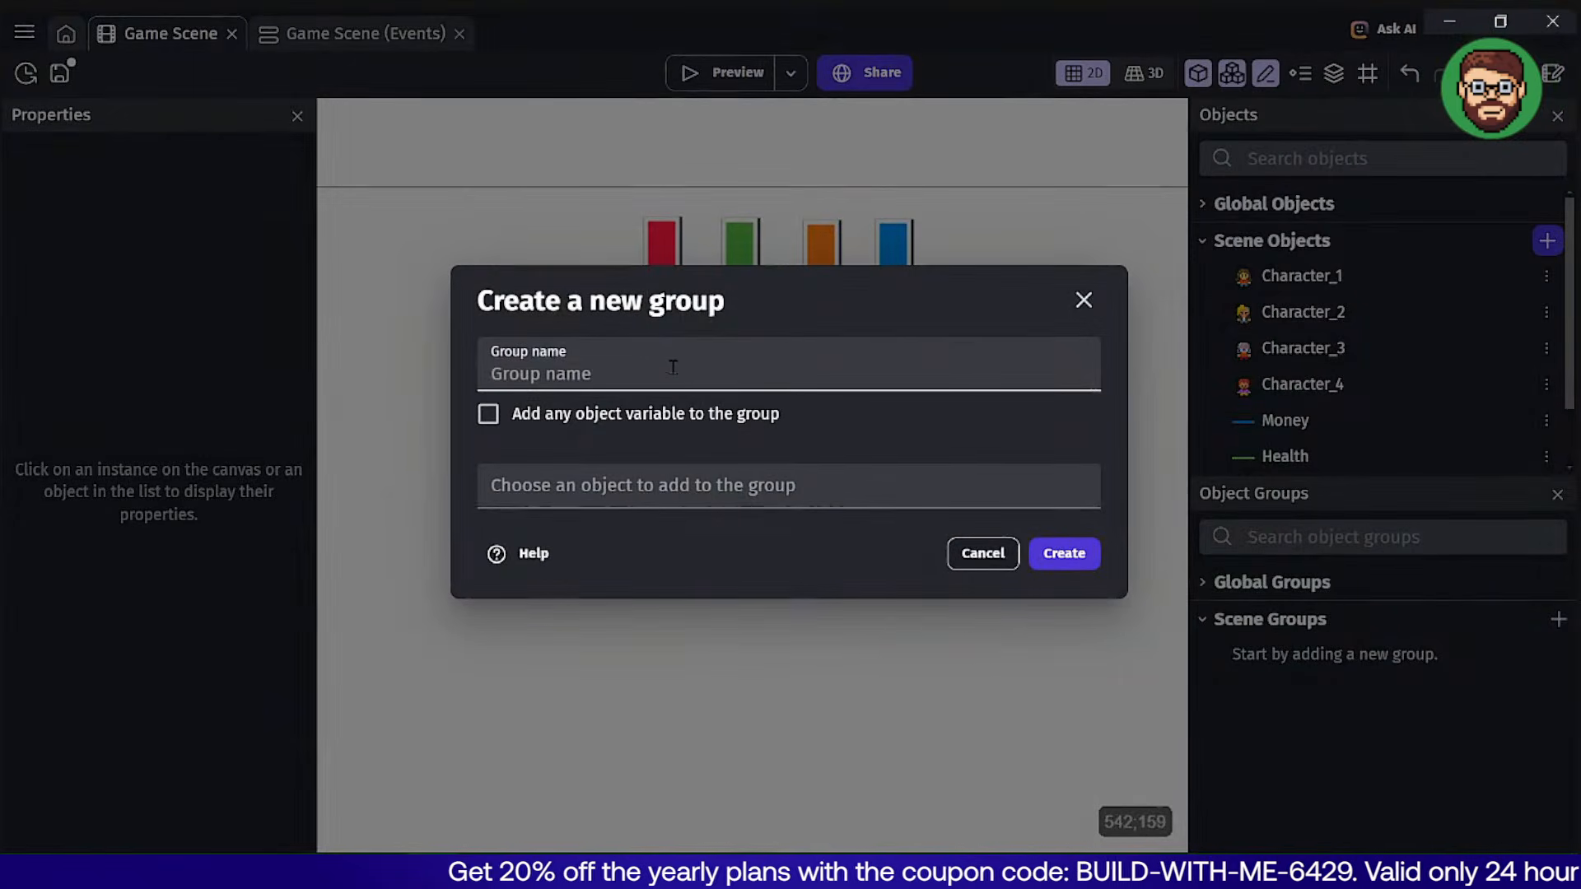
{"action": "type", "text": "R"}
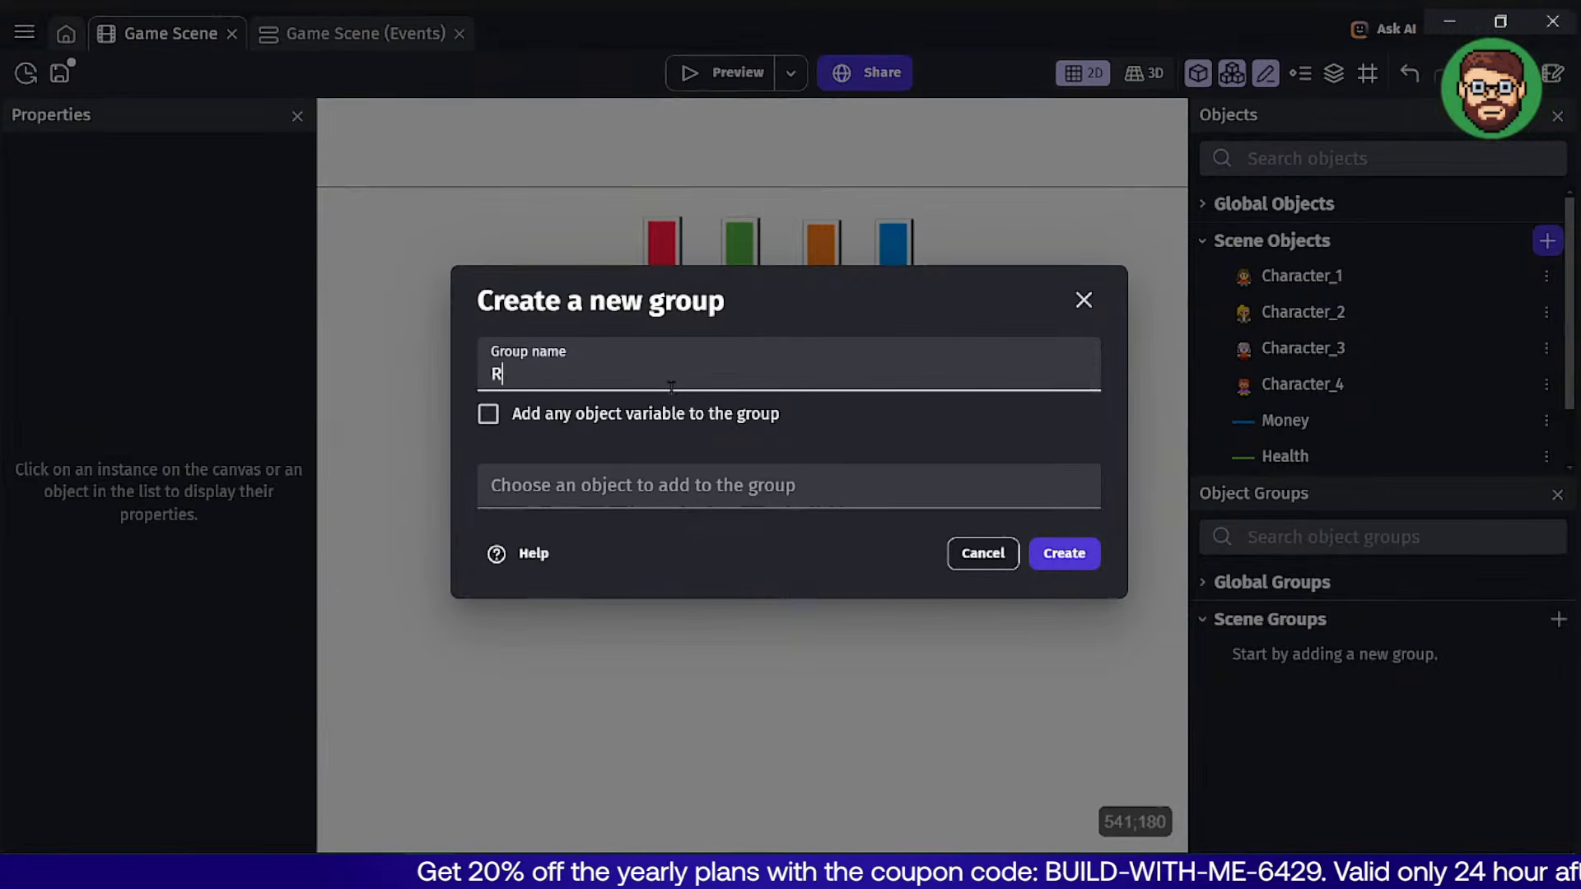
{"action": "type", "text": "esources"}
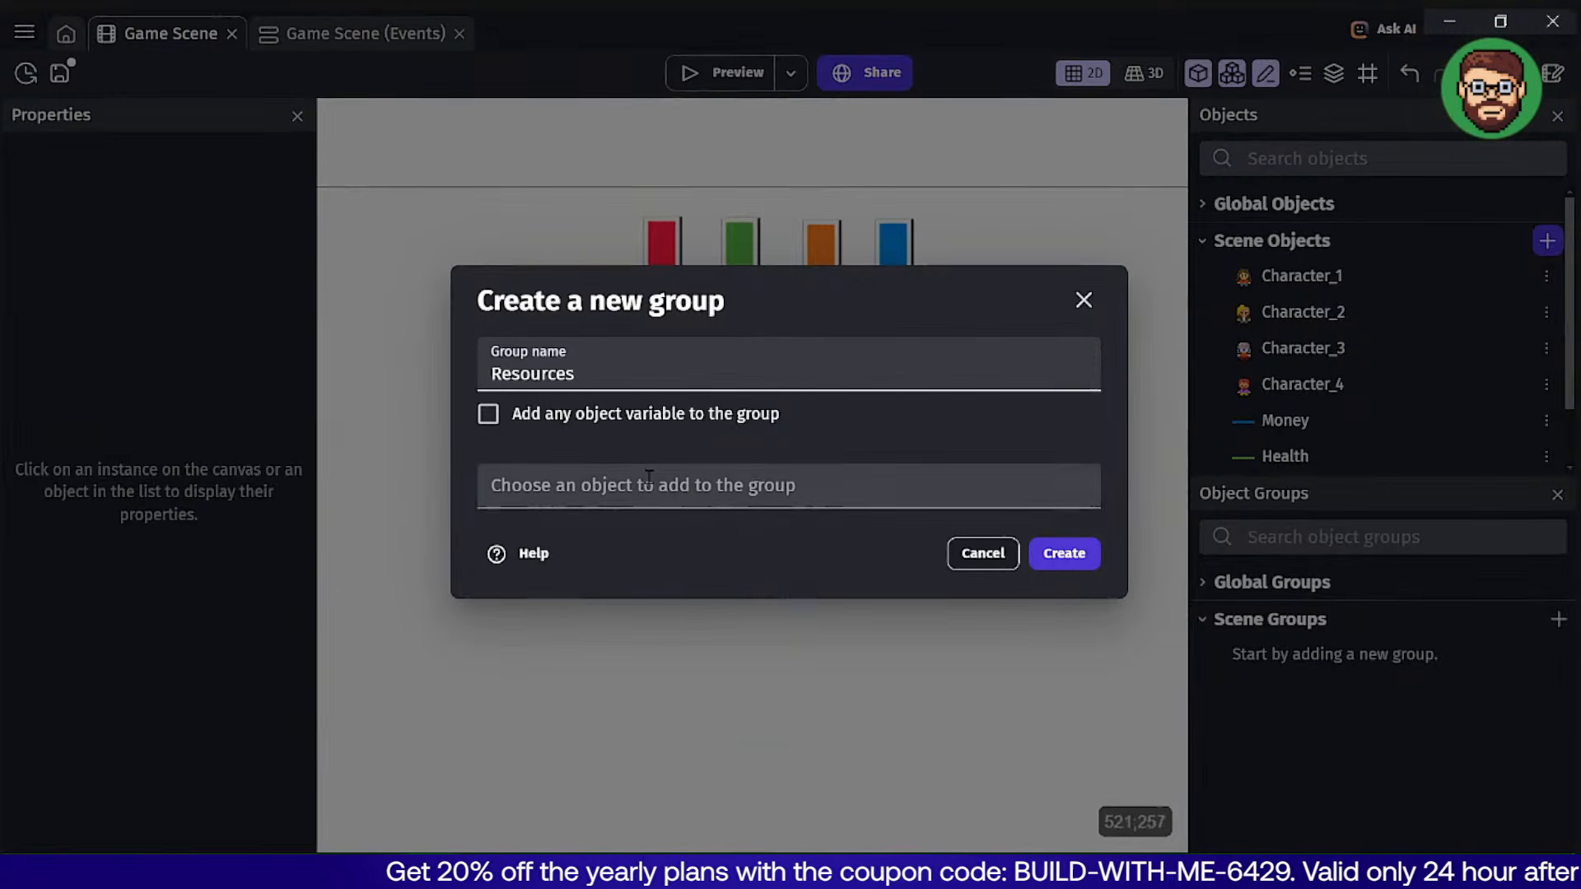
Add Money, Health, Military and NobleFaction to the Resources group and create it without any group variables.
{"action": "left_click", "coordinate": [649, 481]}
{"action": "left_click", "coordinate": [577, 586]}
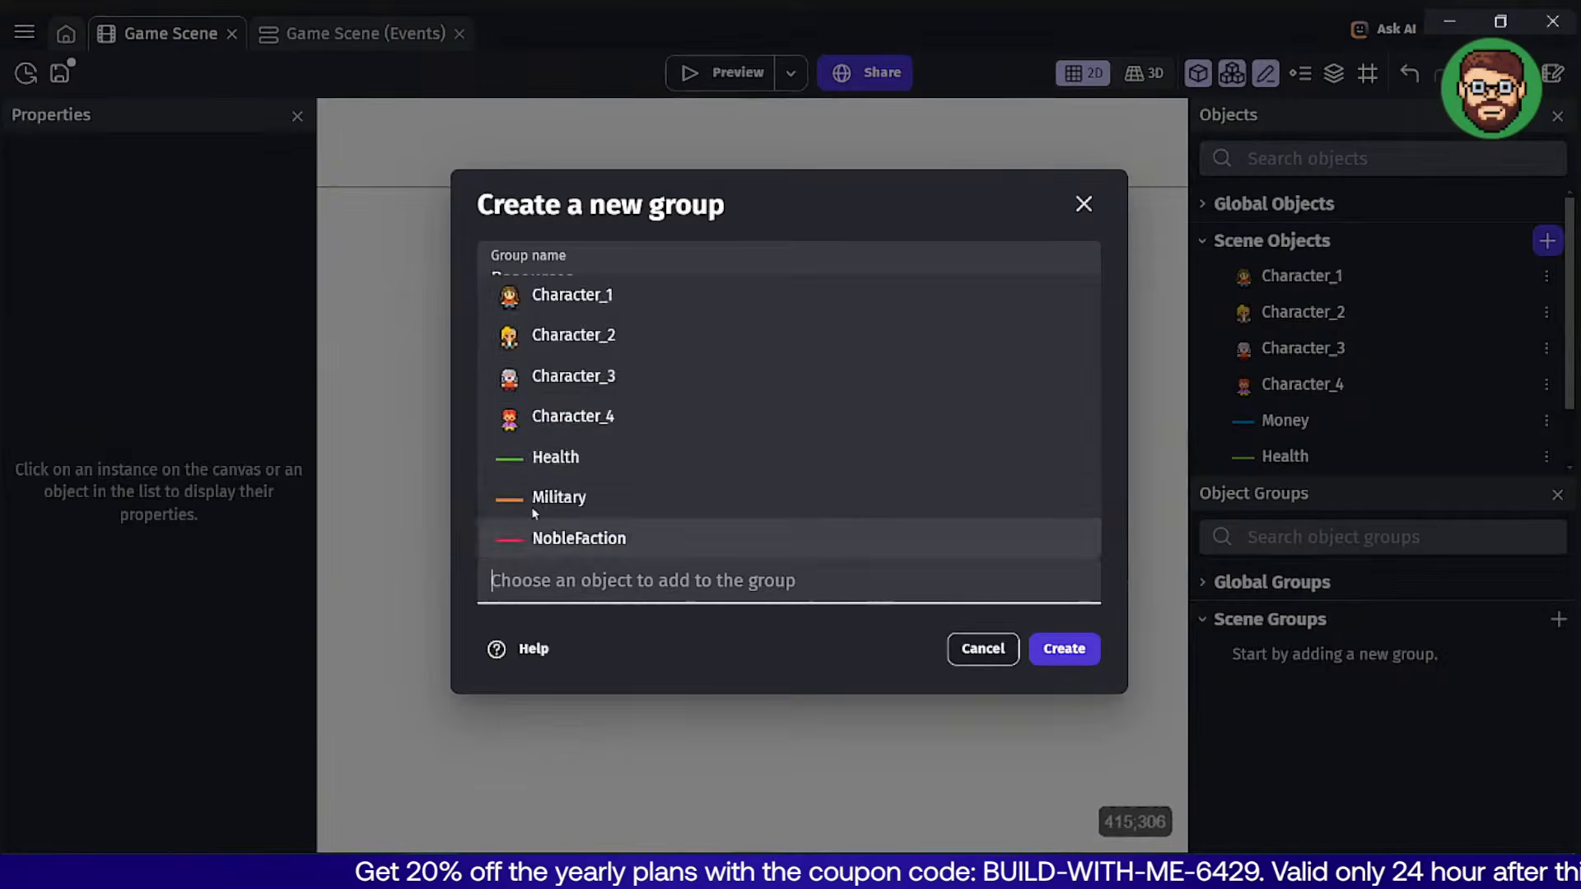
{"action": "left_click", "coordinate": [559, 452]}
{"action": "left_click", "coordinate": [568, 600]}
{"action": "left_click", "coordinate": [560, 516]}
{"action": "left_click", "coordinate": [560, 605]}
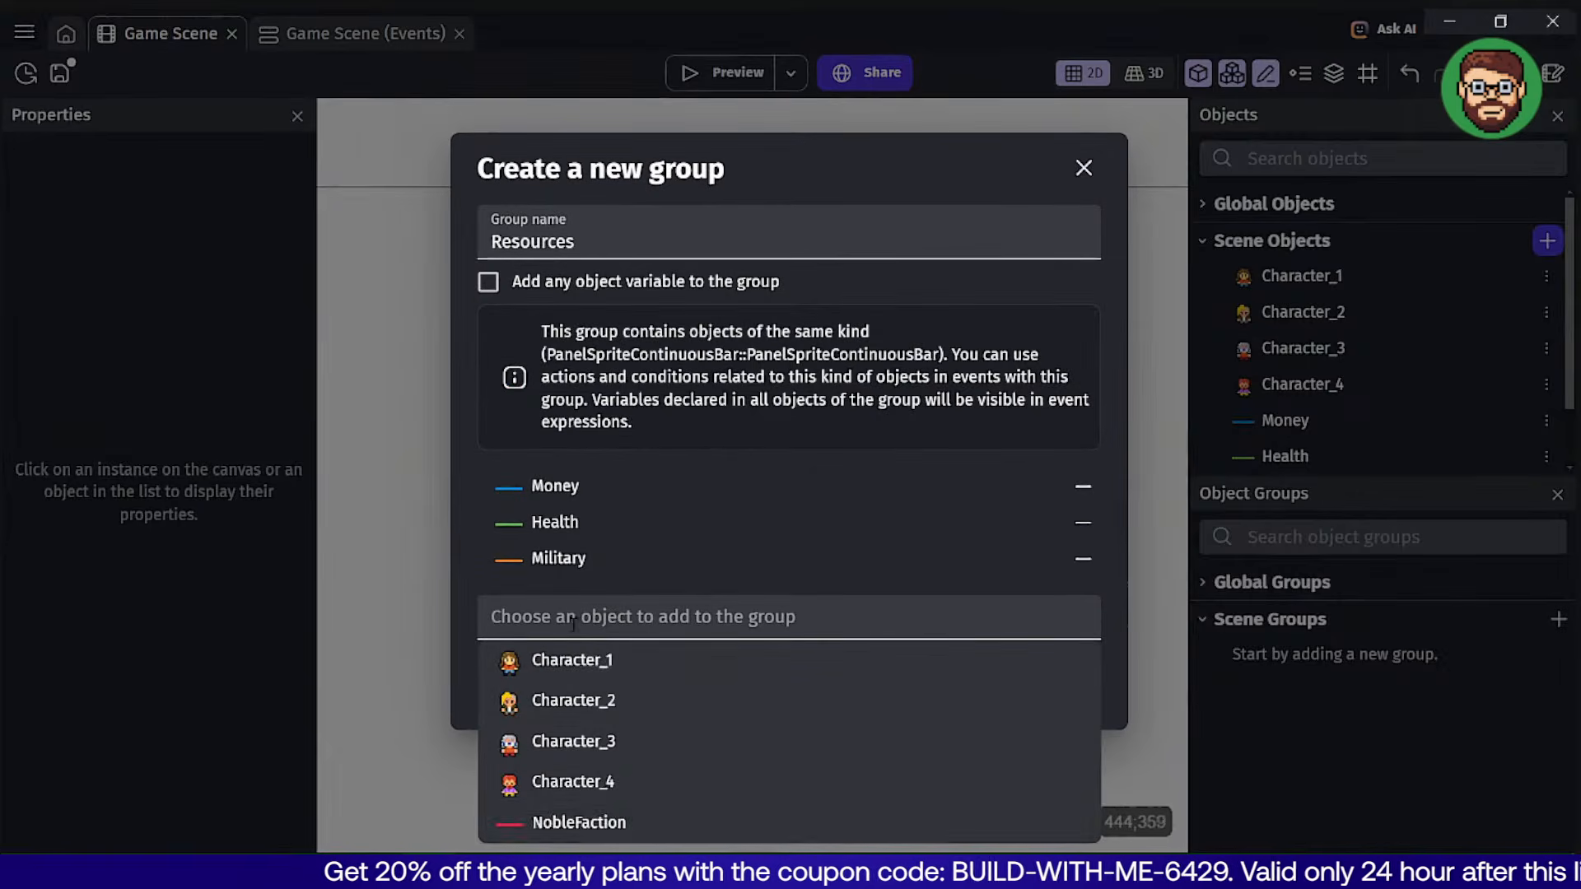
{"action": "left_click", "coordinate": [564, 815]}
{"action": "left_click", "coordinate": [1060, 703]}
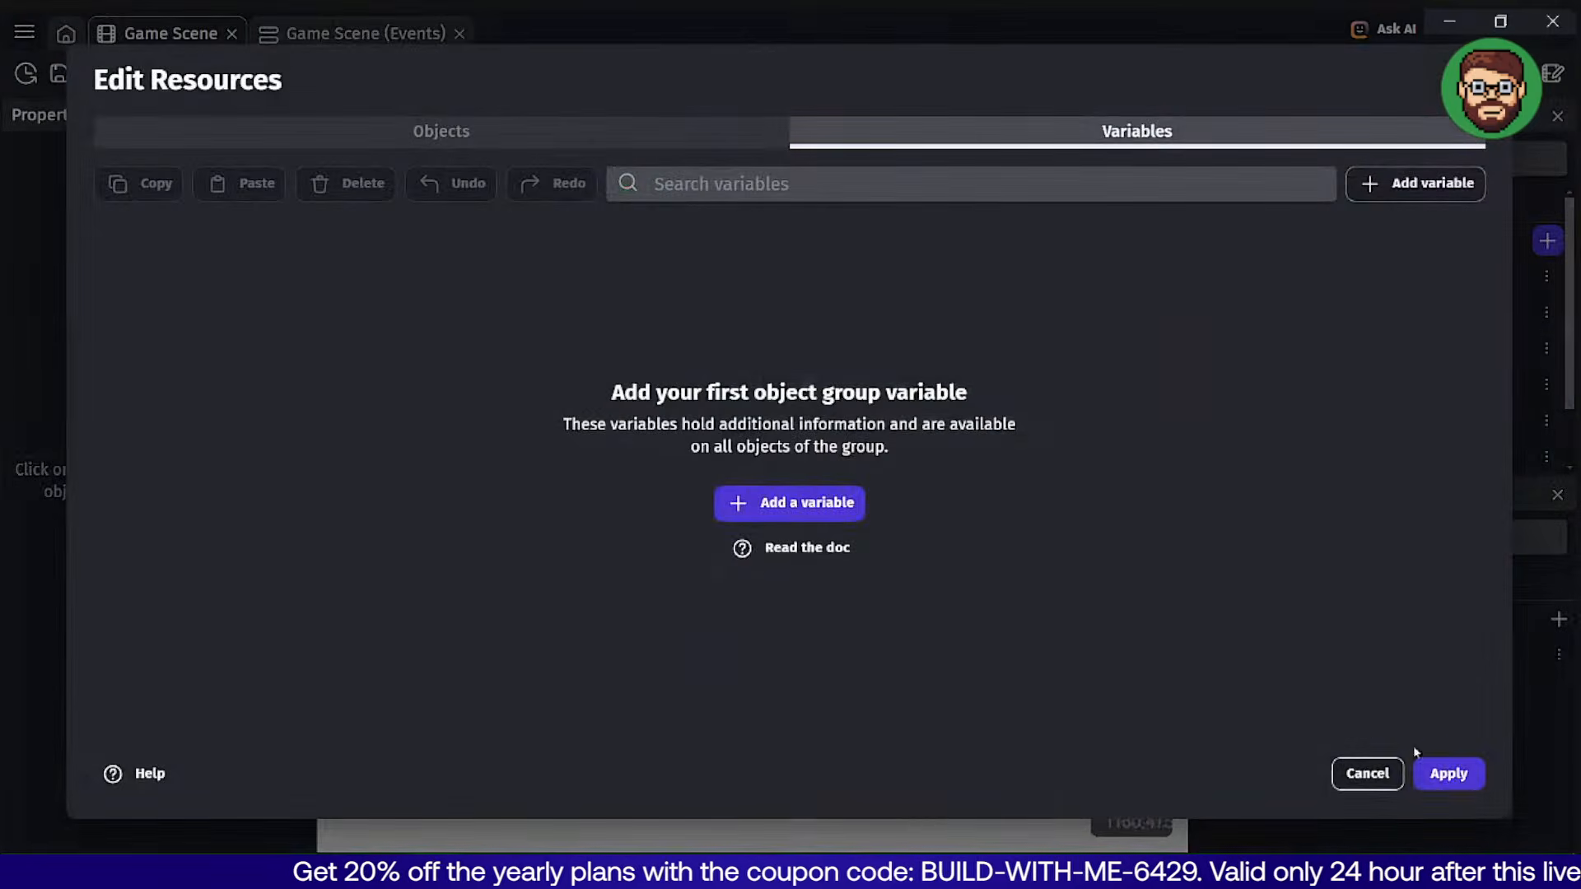
{"action": "left_click", "coordinate": [1437, 770]}
Change the object in the event's cursor/touch condition to the Resources group.
{"action": "left_click", "coordinate": [362, 33]}
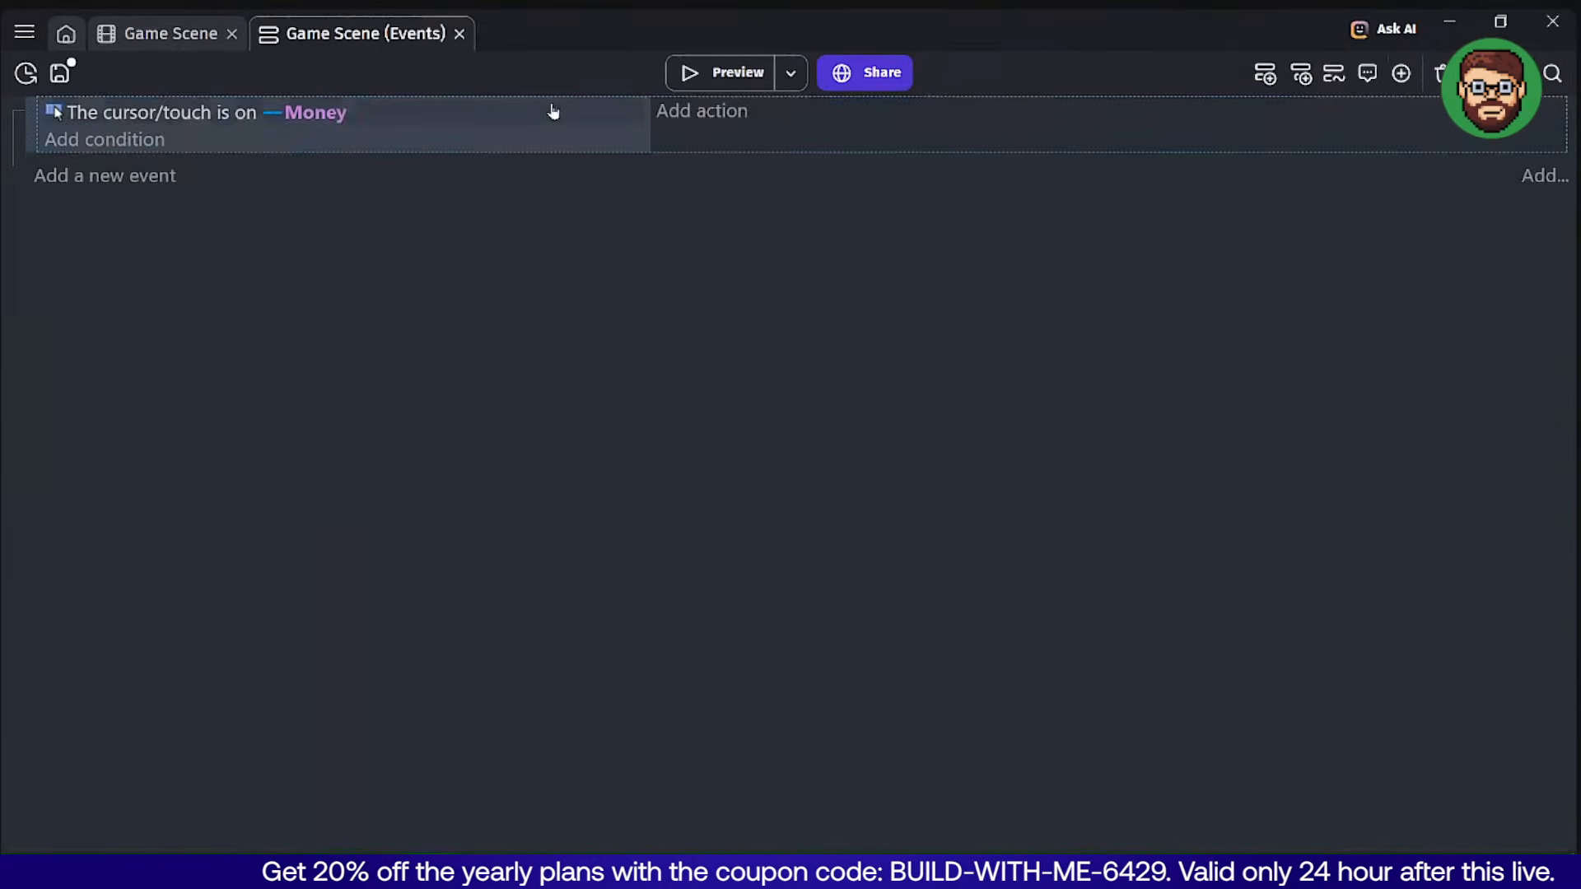
{"action": "left_click", "coordinate": [315, 112]}
{"action": "type", "text": "rt"}
{"action": "key", "text": "BackSpace"}
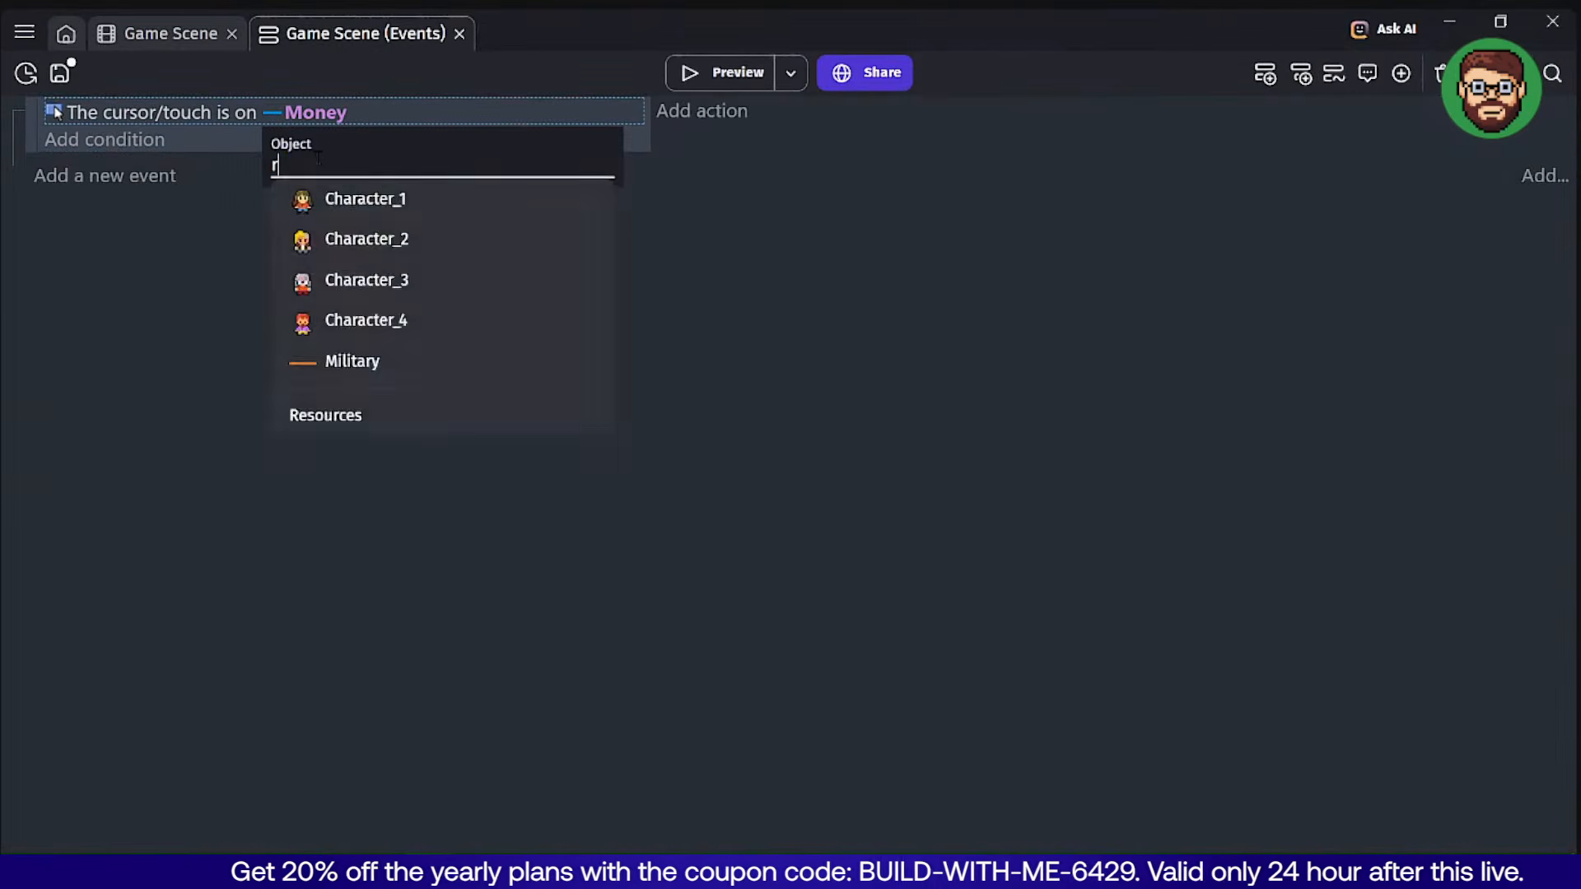
{"action": "type", "text": "es"}
{"action": "left_click", "coordinate": [351, 208]}
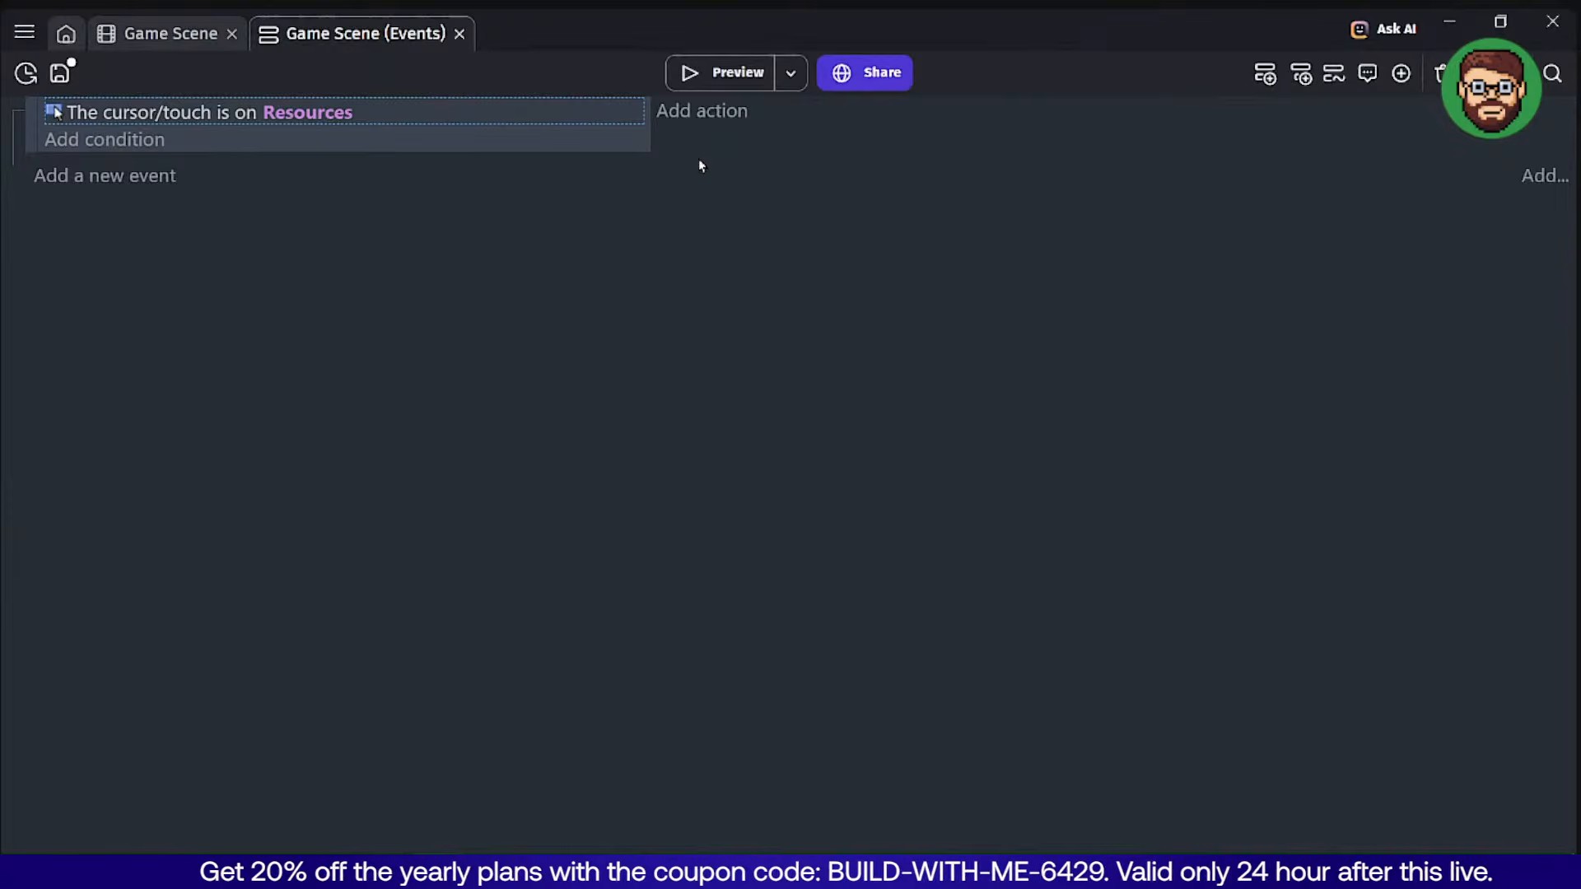
Add an action to the event that subtracts 1 from the resource bar value of the Resources group.
{"action": "left_click", "coordinate": [701, 116]}
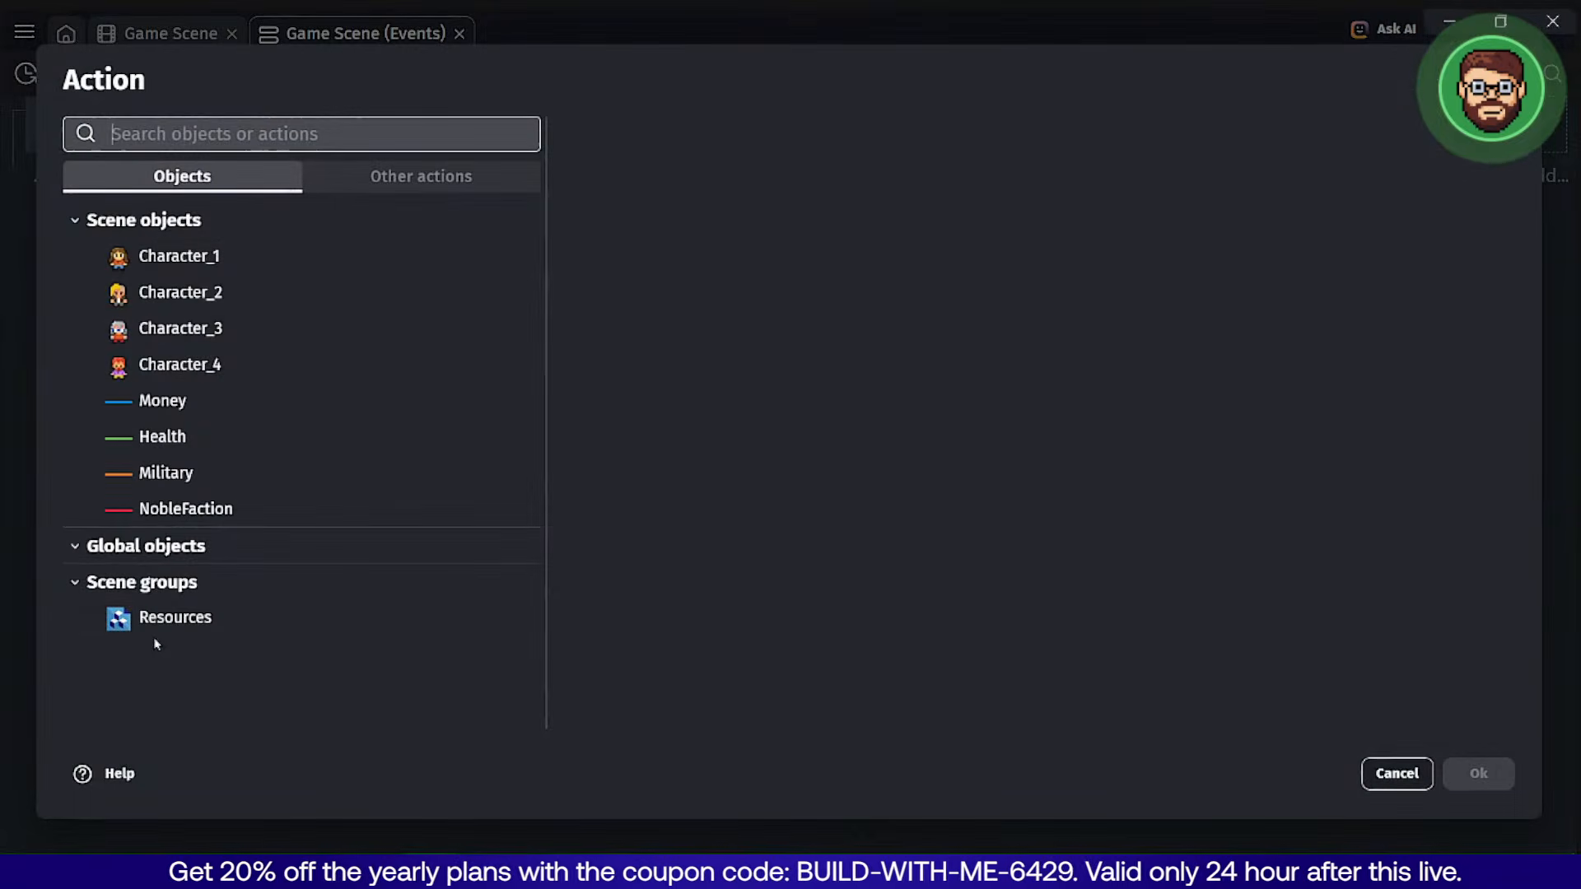
{"action": "left_click", "coordinate": [175, 618]}
{"action": "type", "text": "value"}
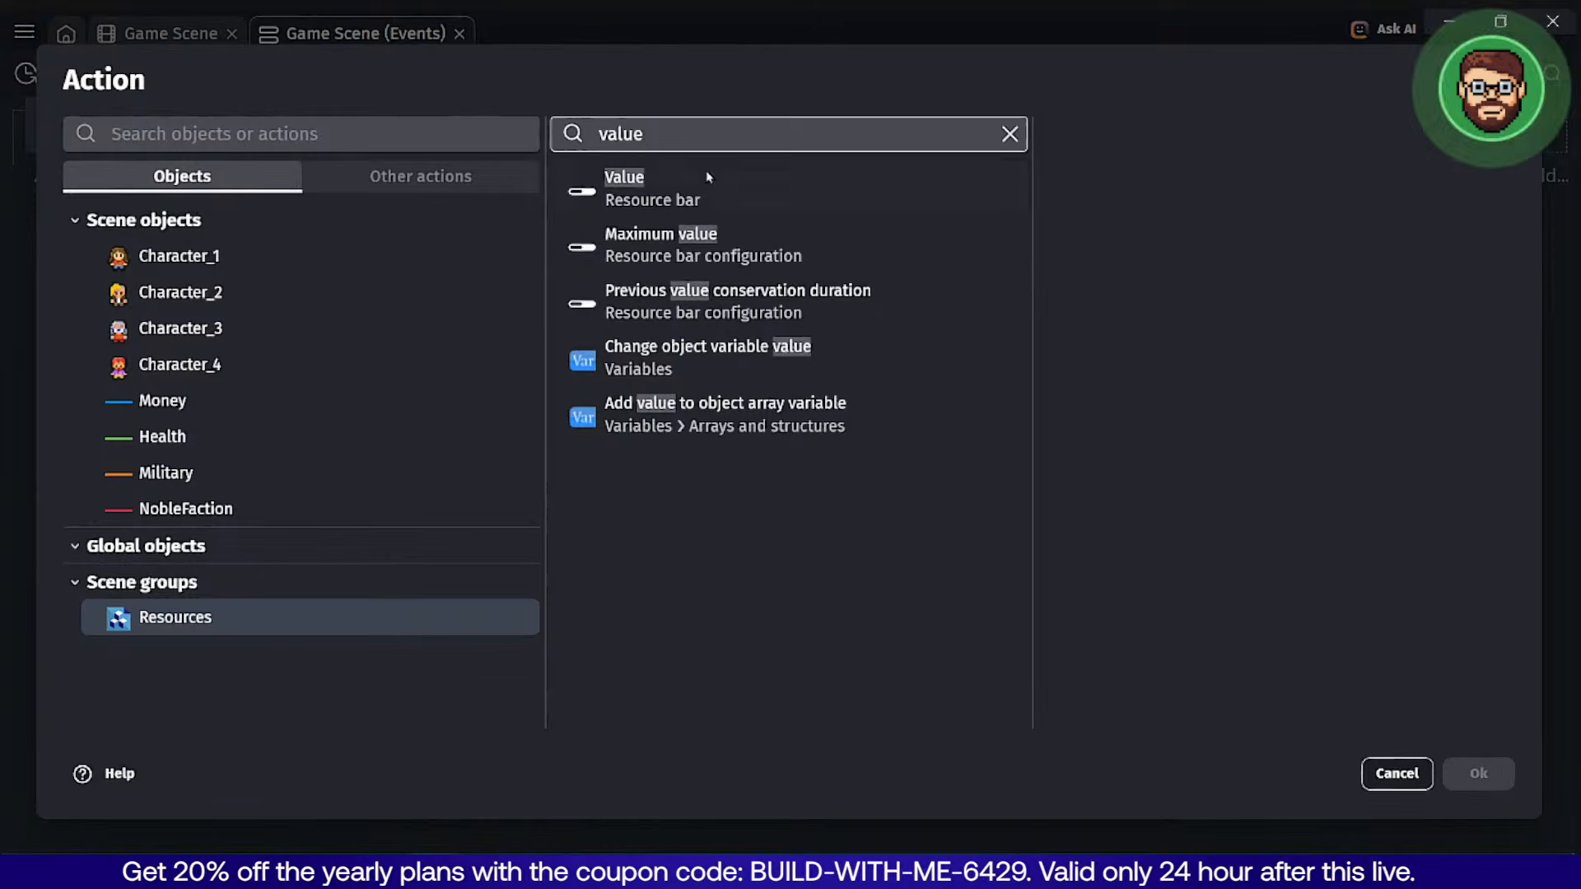
{"action": "left_click", "coordinate": [707, 177]}
{"action": "left_click", "coordinate": [1153, 213]}
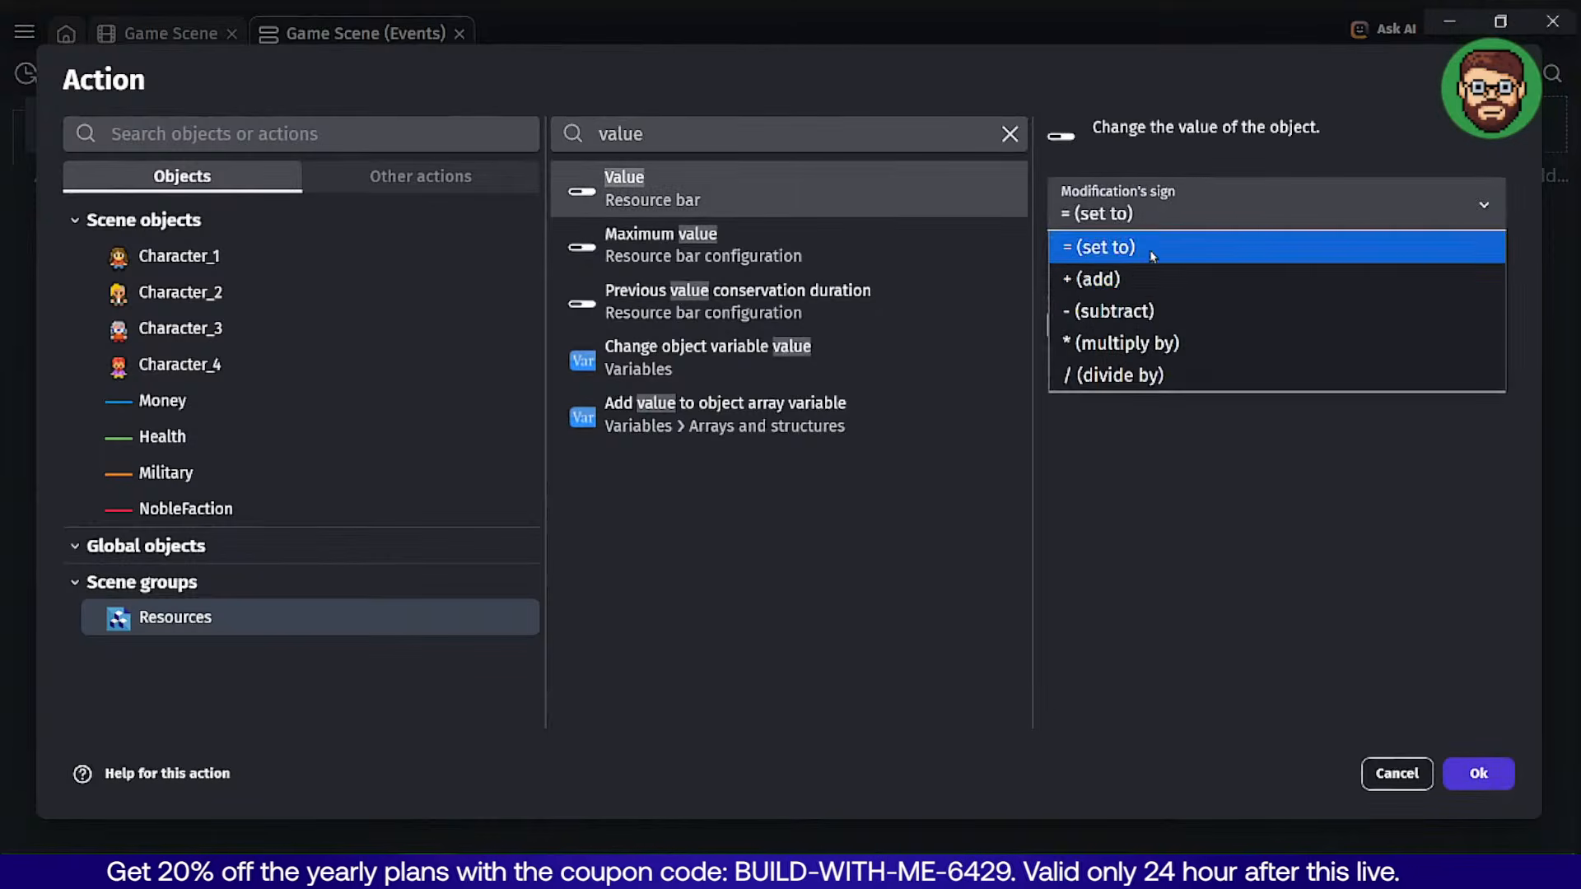
{"action": "left_click", "coordinate": [1112, 307]}
{"action": "type", "text": "1"}
{"action": "left_click", "coordinate": [1482, 771]}
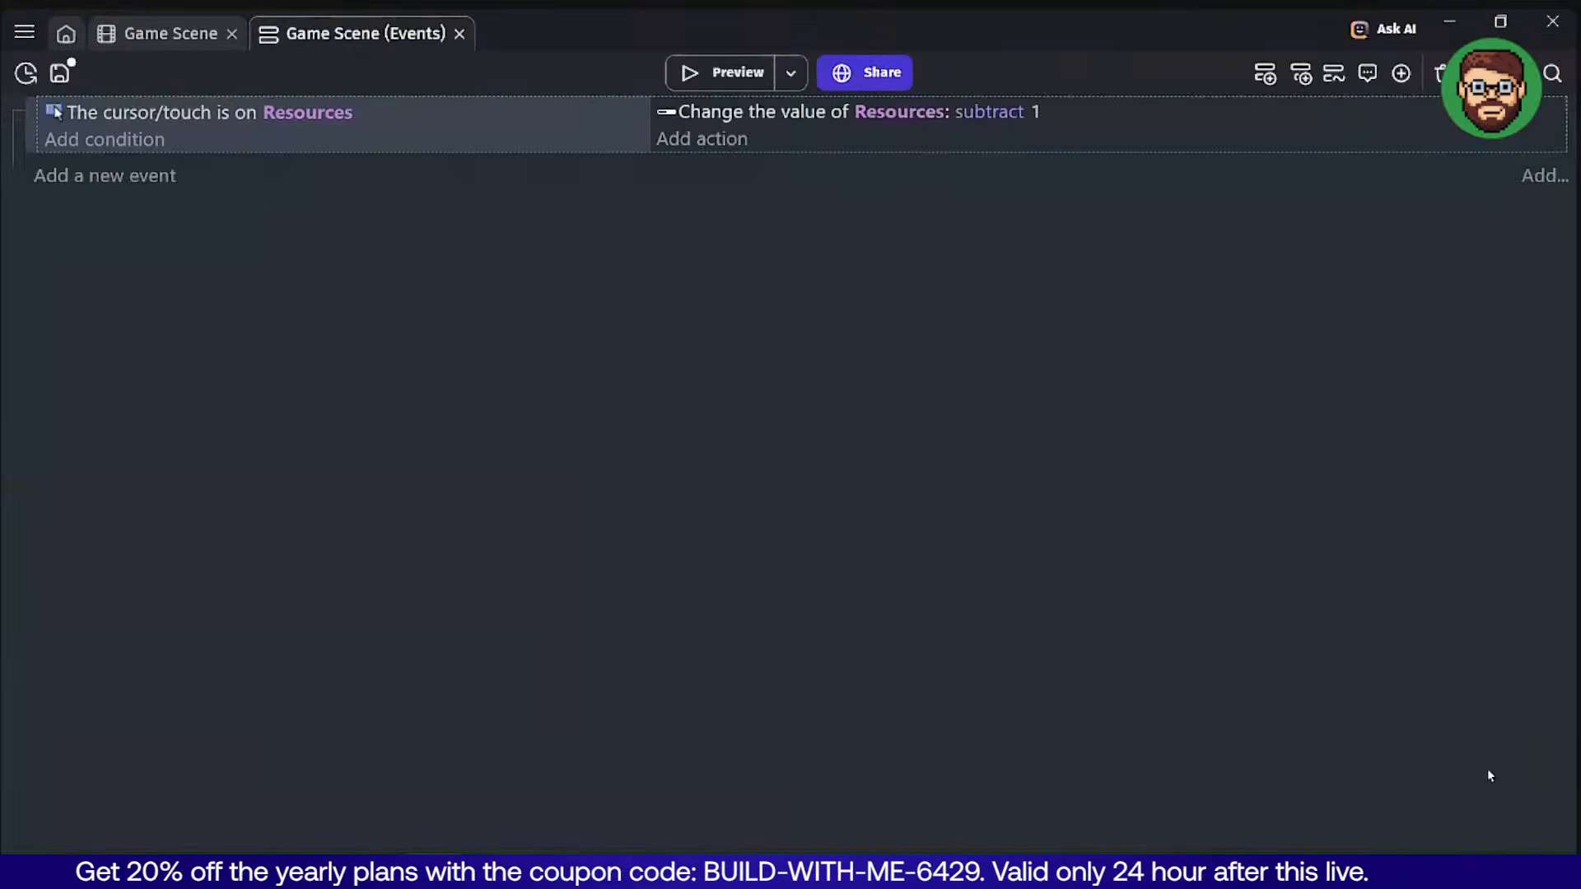
Preview the Game Scene to test the cursor event on the resource bars.
{"action": "left_click", "coordinate": [143, 32]}
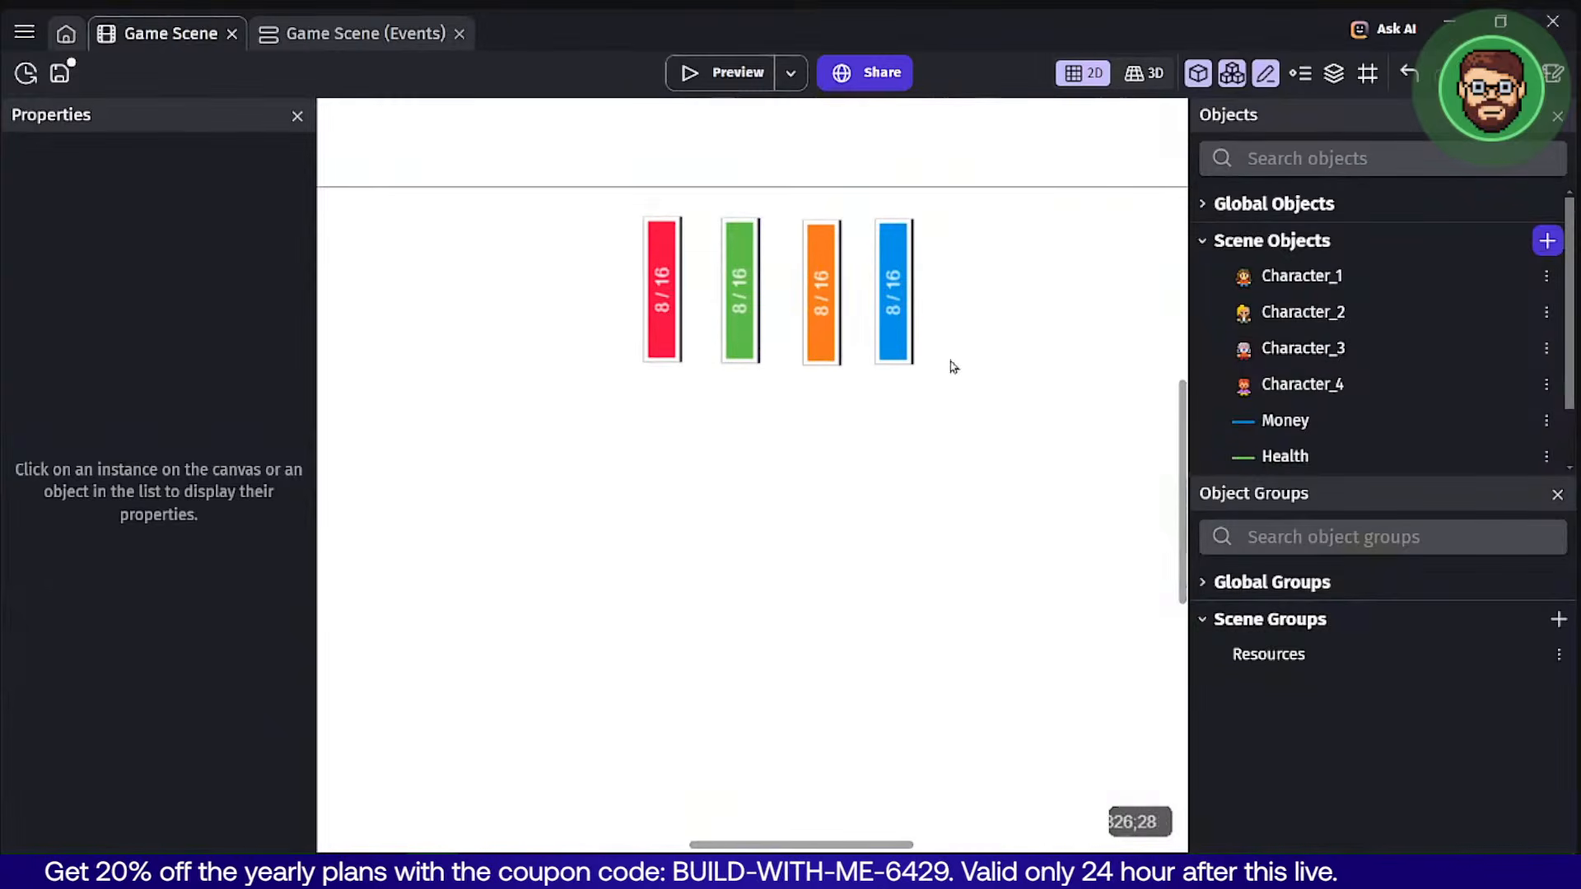
{"action": "left_click", "coordinate": [730, 76]}
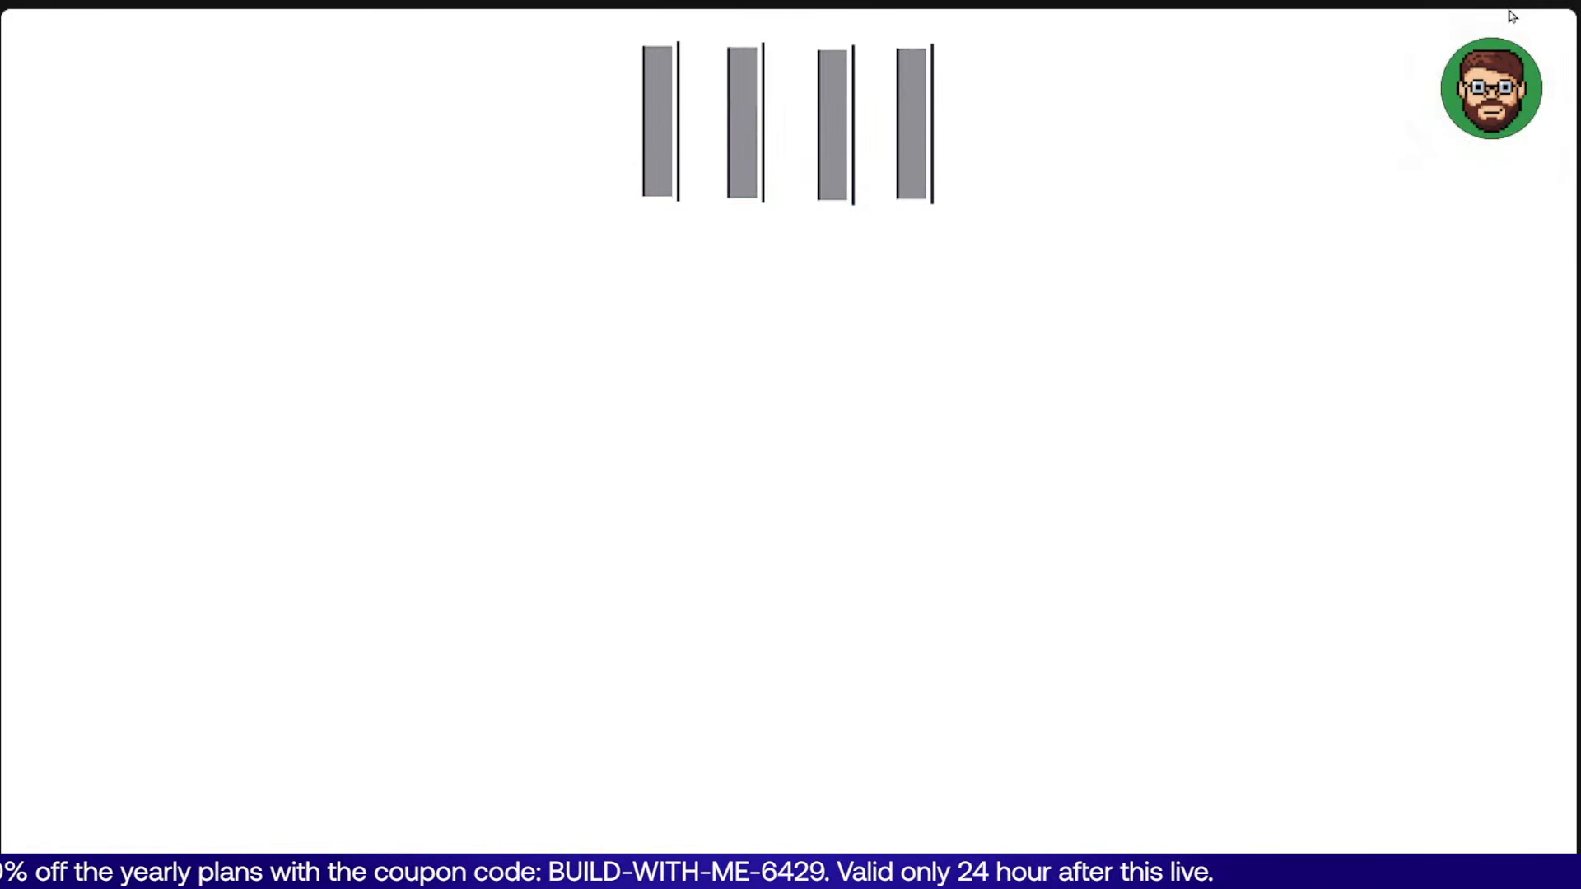
Close the game preview and inspect the Money bar's object settings without changing them.
{"action": "key", "text": "F11"}
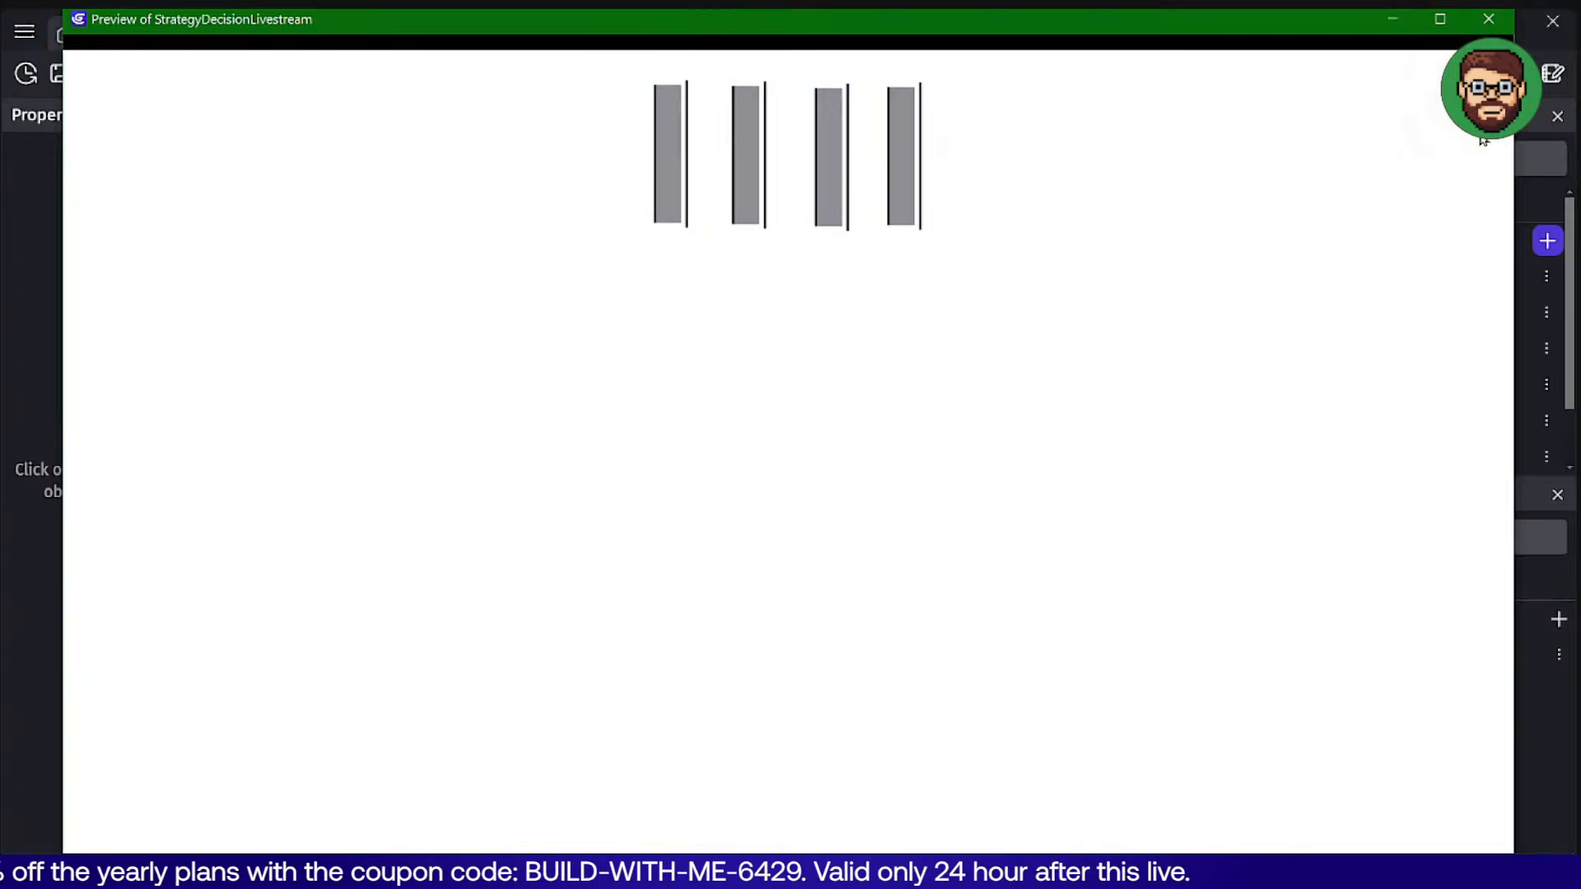
{"action": "left_click", "coordinate": [1488, 20]}
{"action": "double_click", "coordinate": [893, 297]}
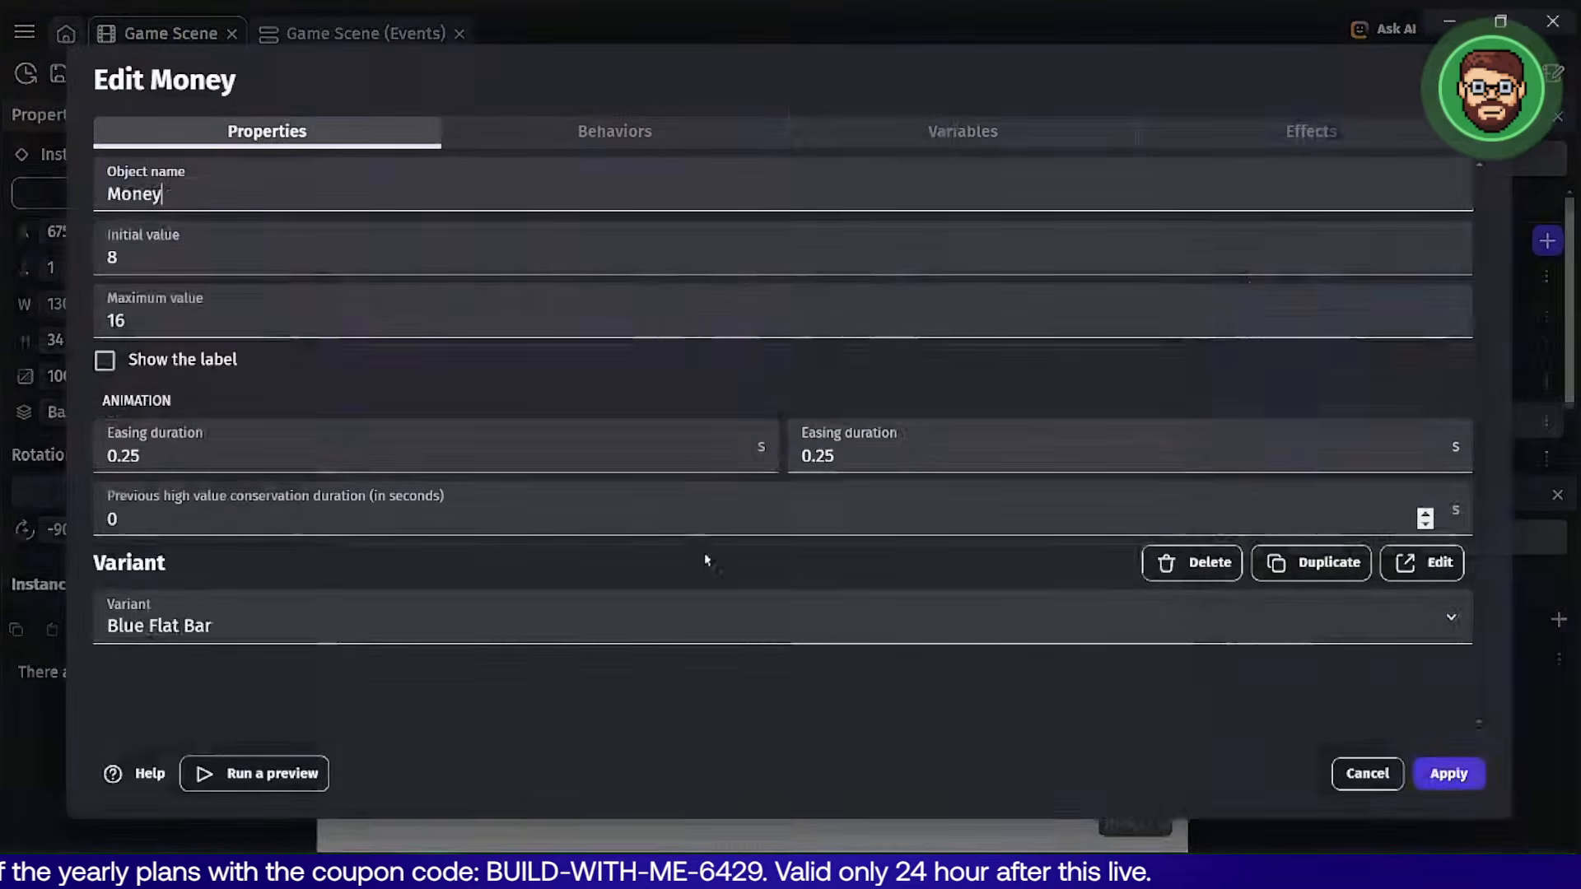
{"action": "left_click", "coordinate": [1373, 774]}
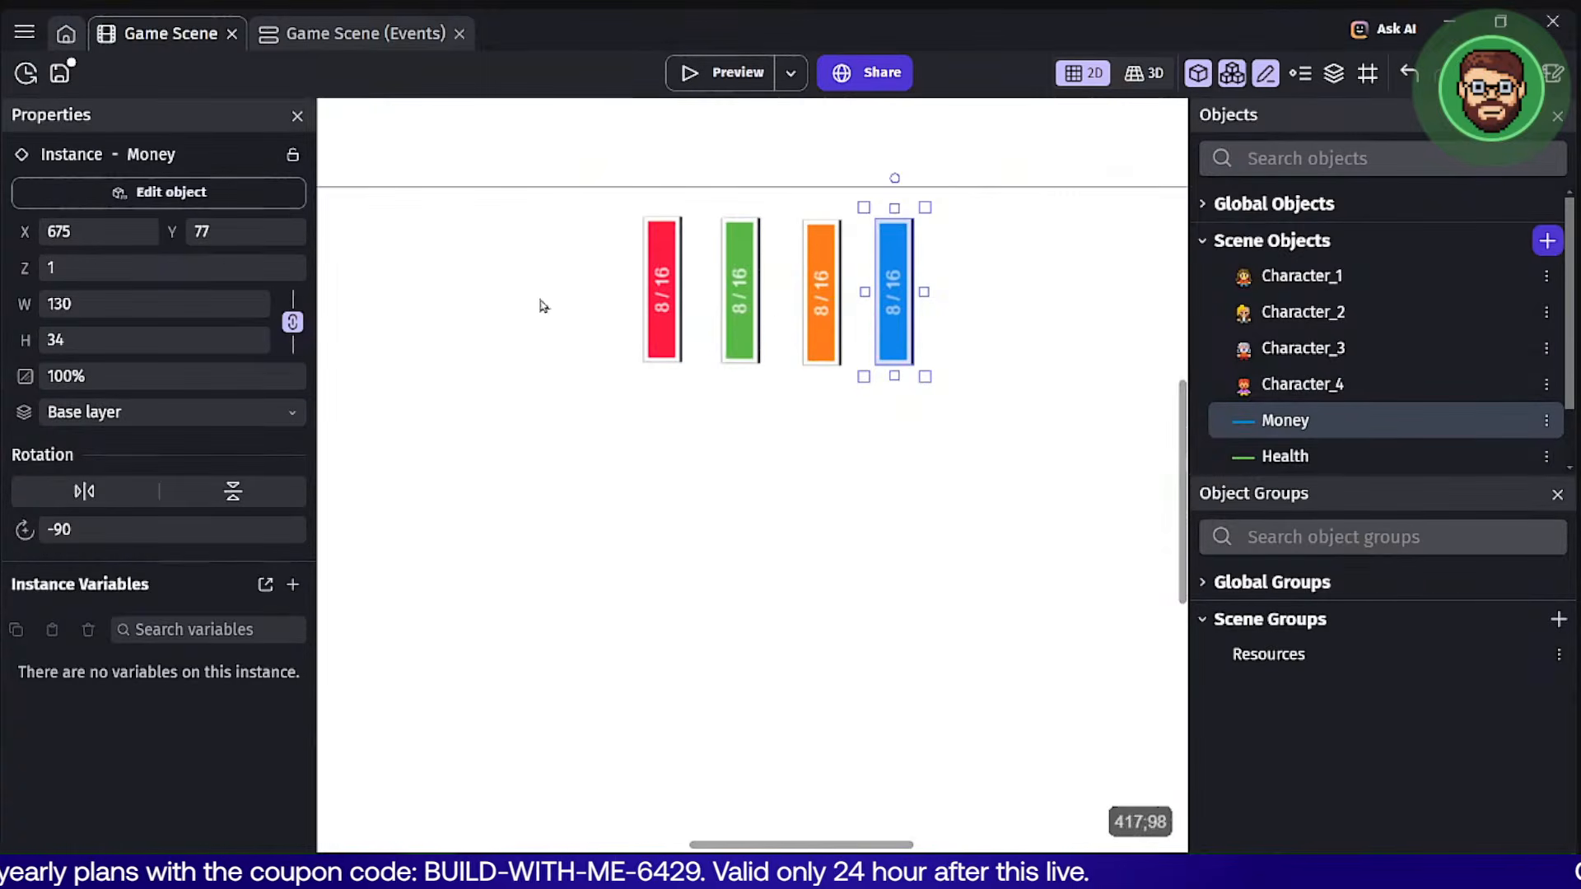
{"action": "left_click", "coordinate": [1037, 321]}
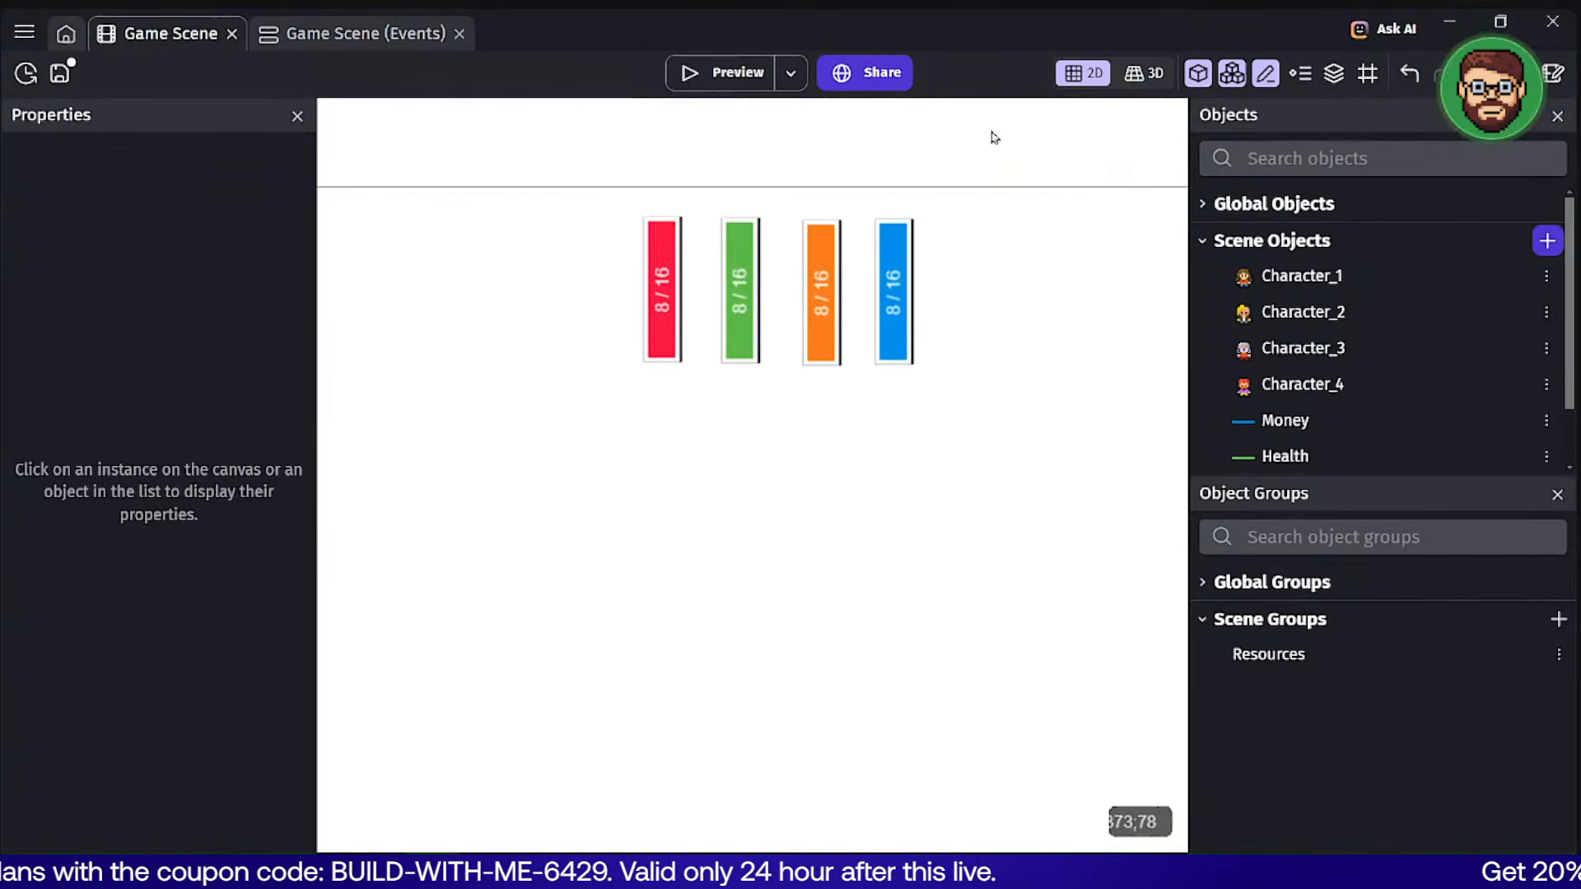
{"action": "scroll", "coordinate": [961, 432], "scroll_direction": "down", "scroll_amount": 4}
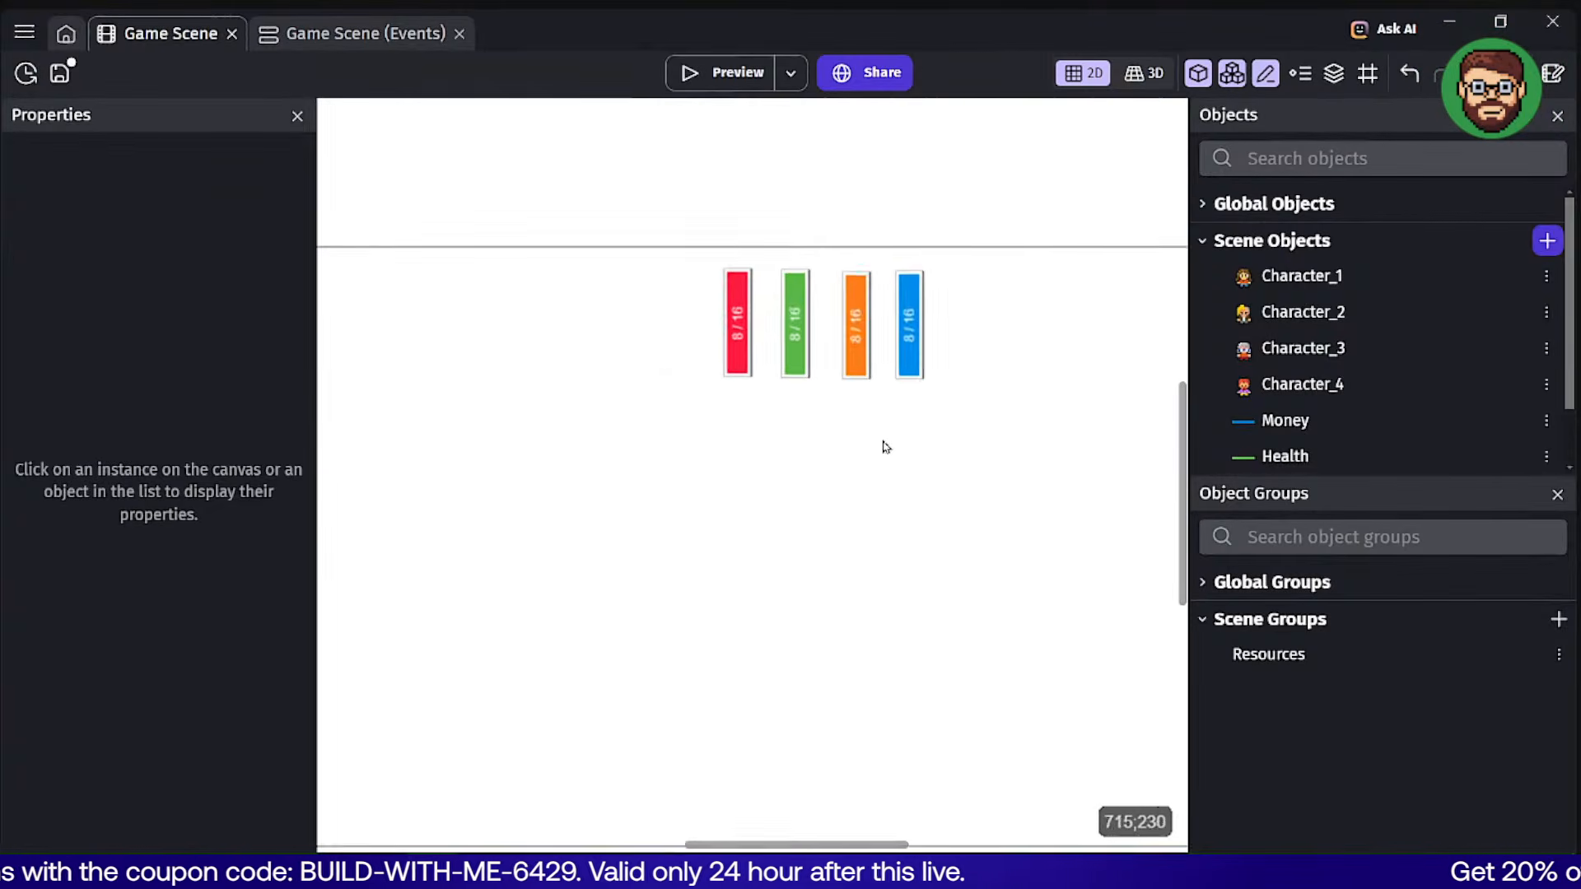
{"action": "middle_click_drag", "start_coordinate": [908, 511], "coordinate": [835, 461]}
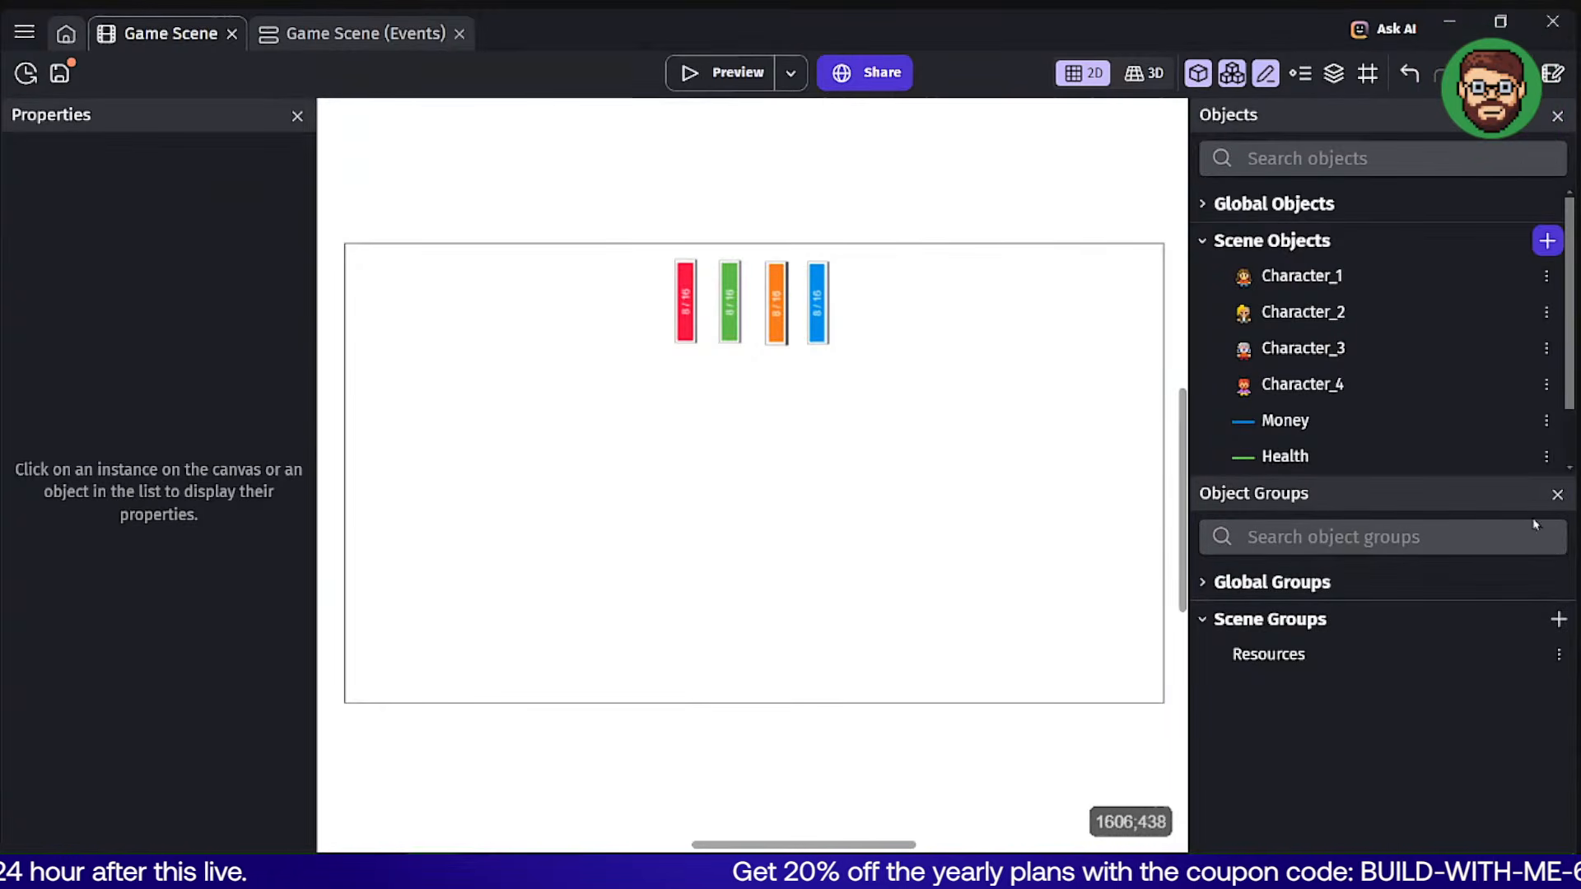
Hide the object groups list and place one instance each of Character_1, Character_2, Character_3 and Character_4 in the scene.
{"action": "left_click", "coordinate": [1557, 496]}
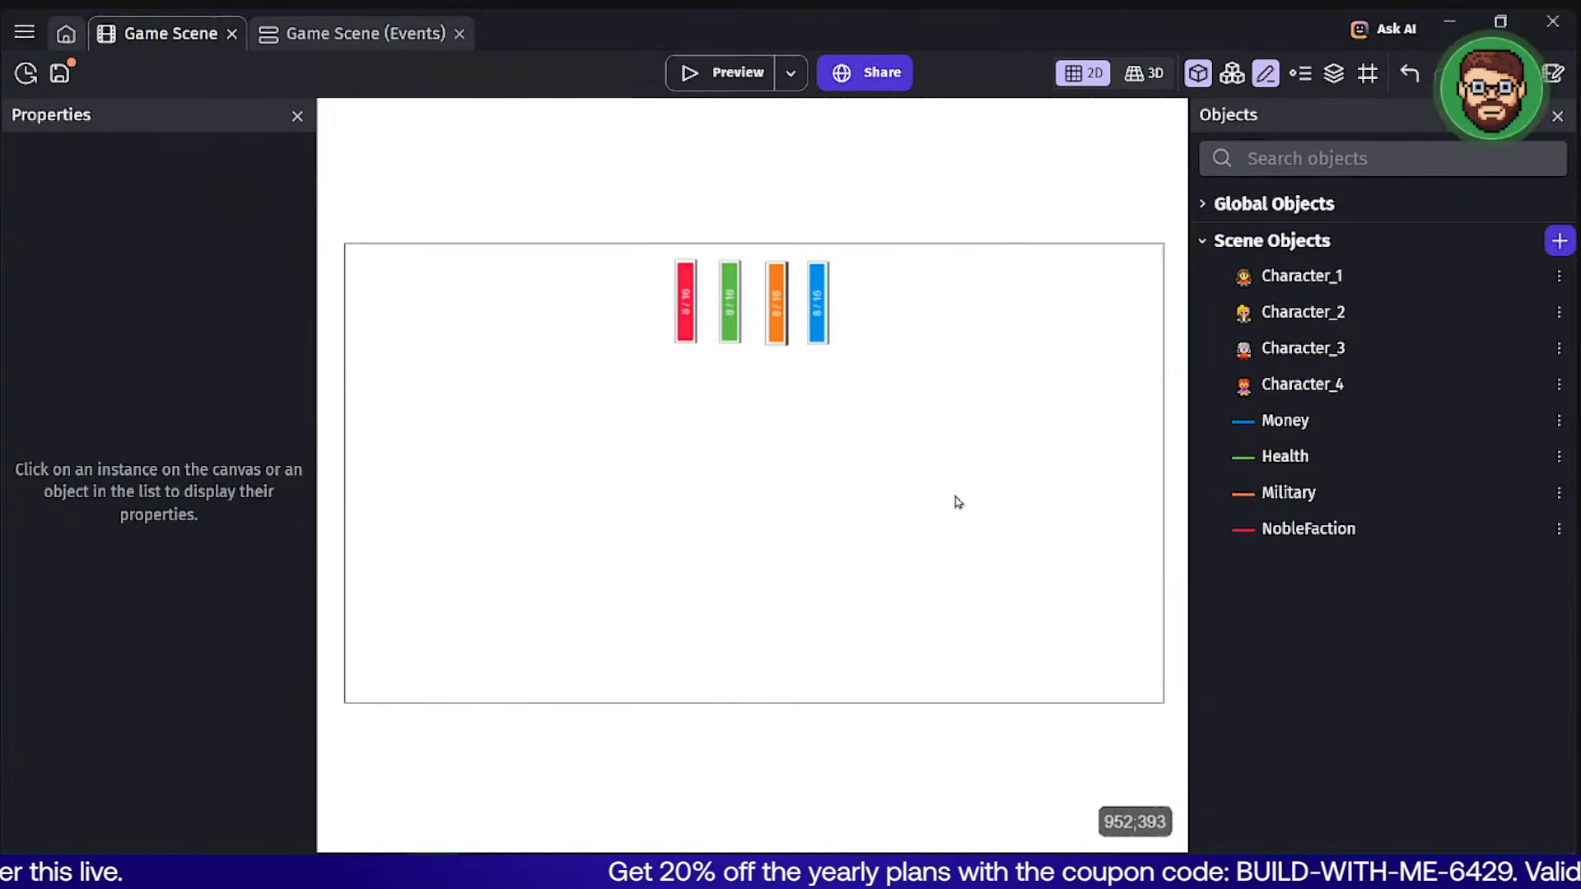
{"action": "left_click", "coordinate": [1295, 278]}
{"action": "left_click_drag", "start_coordinate": [1303, 312], "coordinate": [811, 463]}
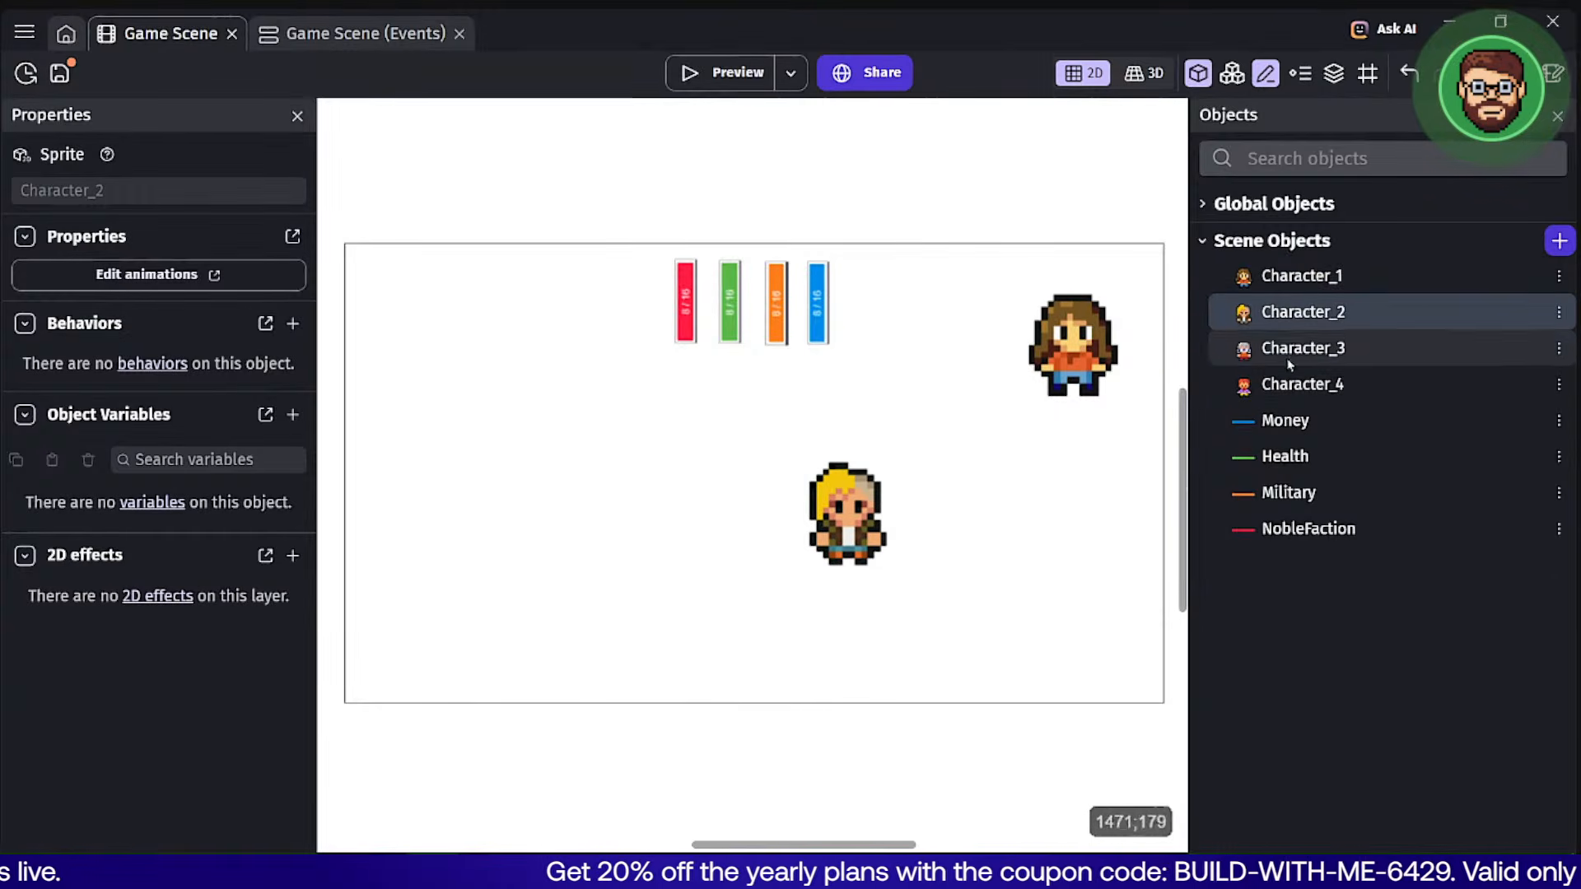
{"action": "left_click_drag", "start_coordinate": [1303, 348], "coordinate": [700, 494]}
{"action": "left_click_drag", "start_coordinate": [1303, 384], "coordinate": [440, 447]}
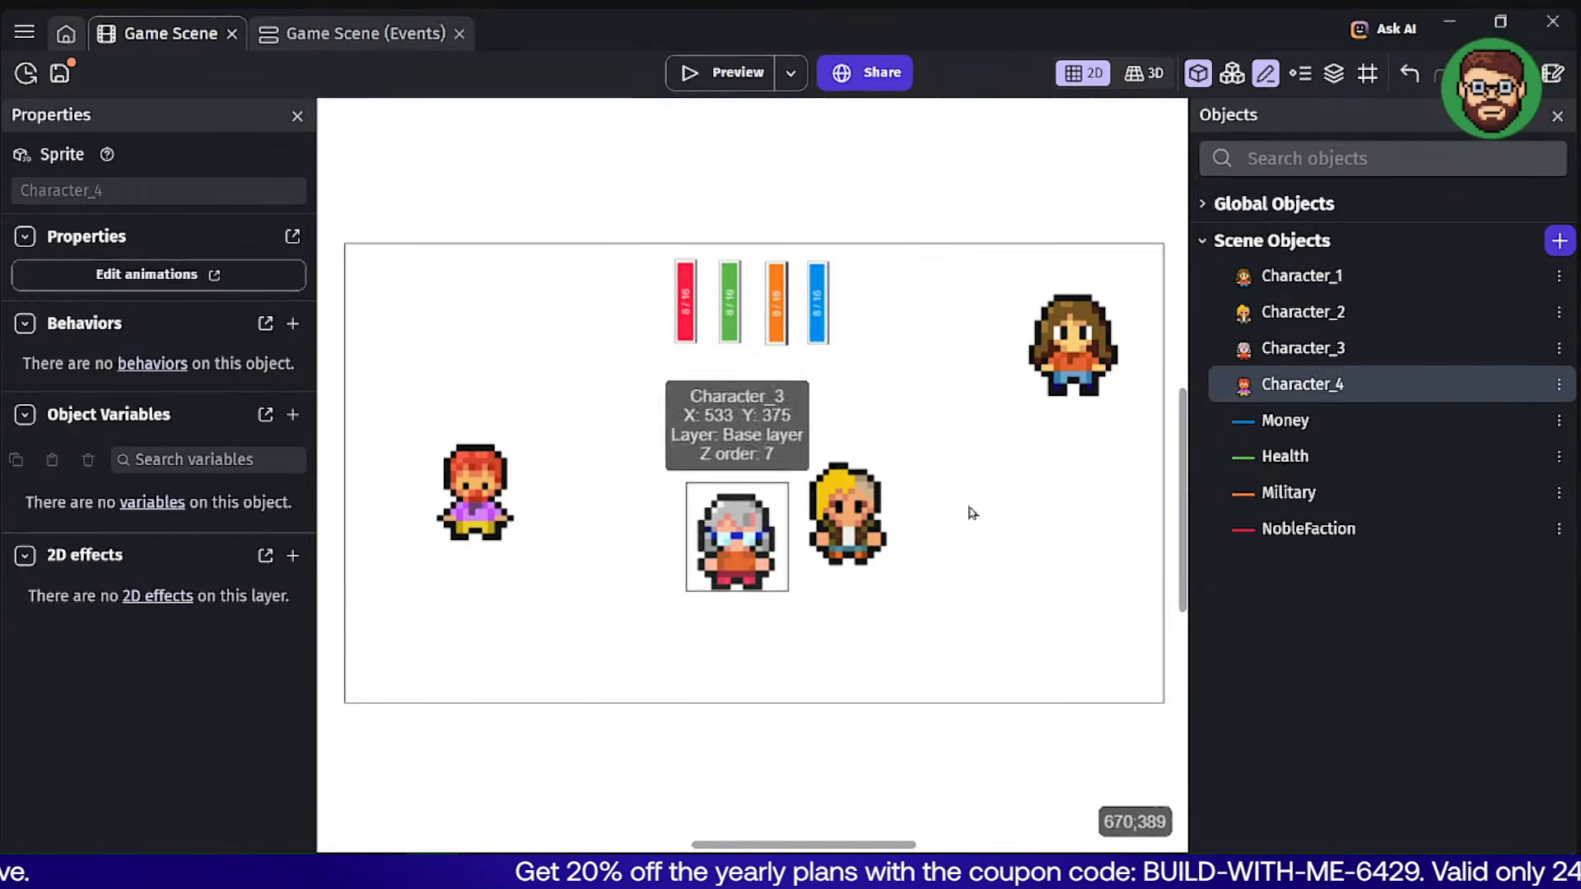
{"action": "left_click", "coordinate": [893, 420]}
{"action": "scroll", "coordinate": [813, 369], "scroll_direction": "down", "scroll_amount": 2}
{"action": "scroll", "coordinate": [947, 395], "scroll_direction": "right", "scroll_amount": 3}
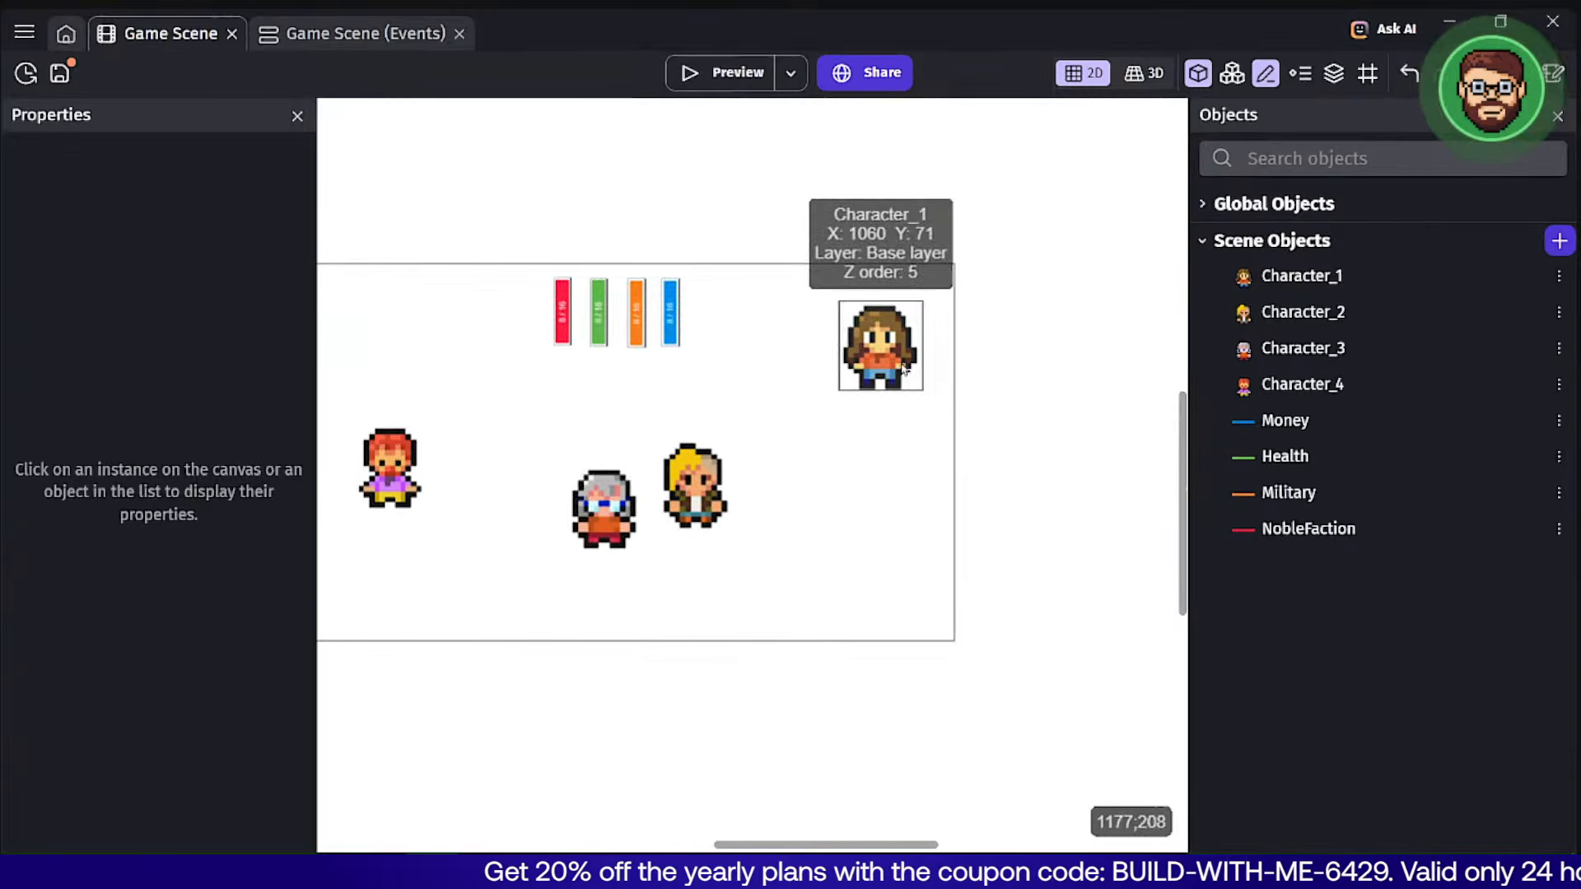
{"action": "right_click", "coordinate": [899, 356]}
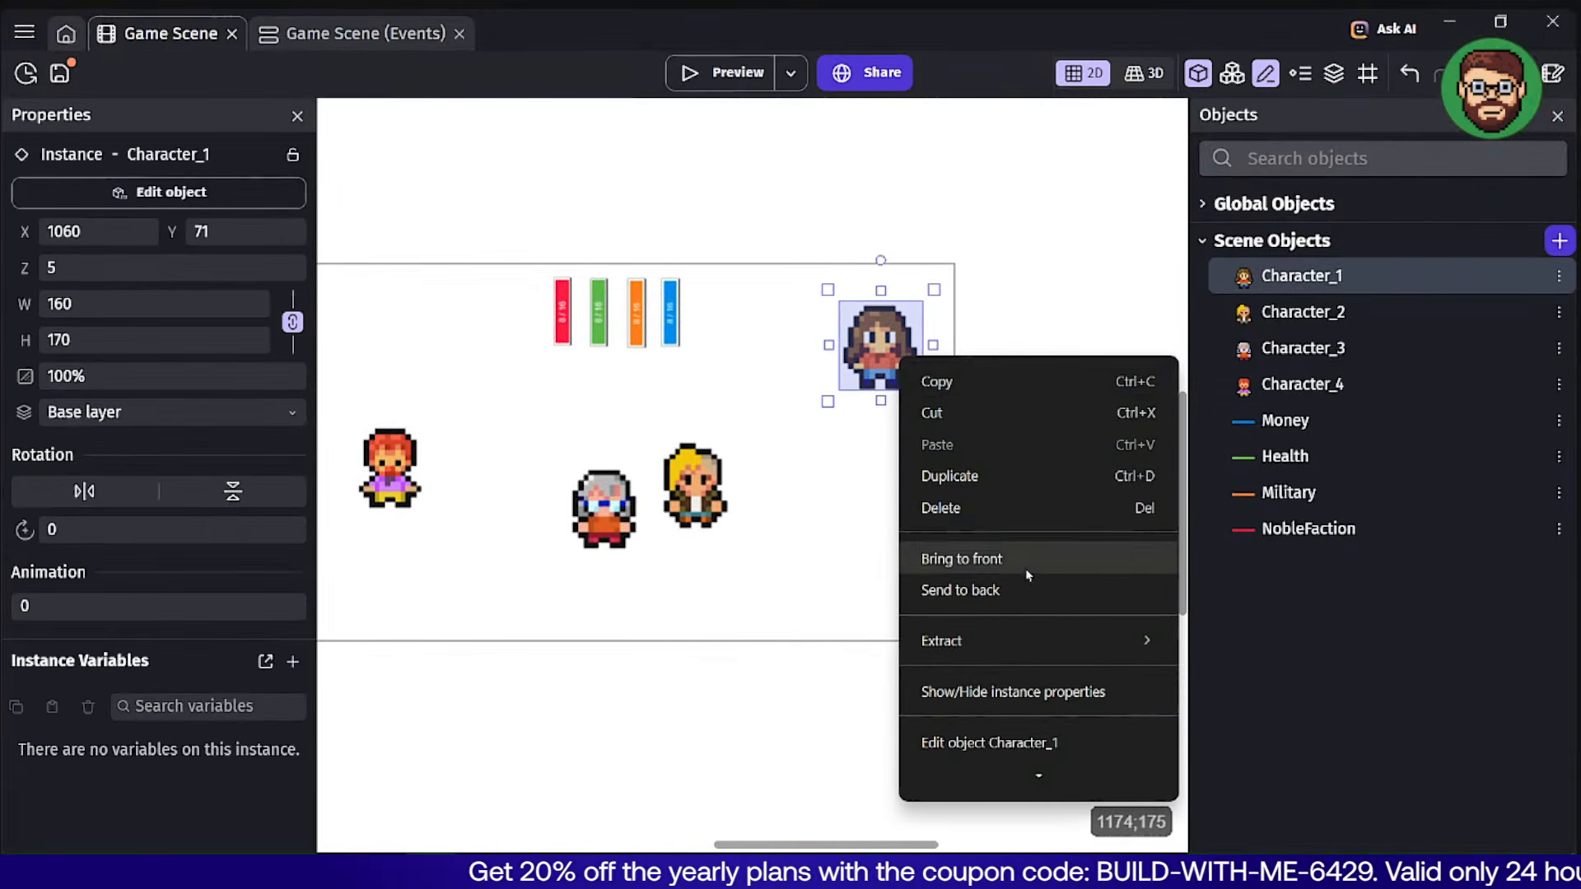
{"action": "left_click", "coordinate": [783, 635]}
{"action": "left_click", "coordinate": [1559, 240]}
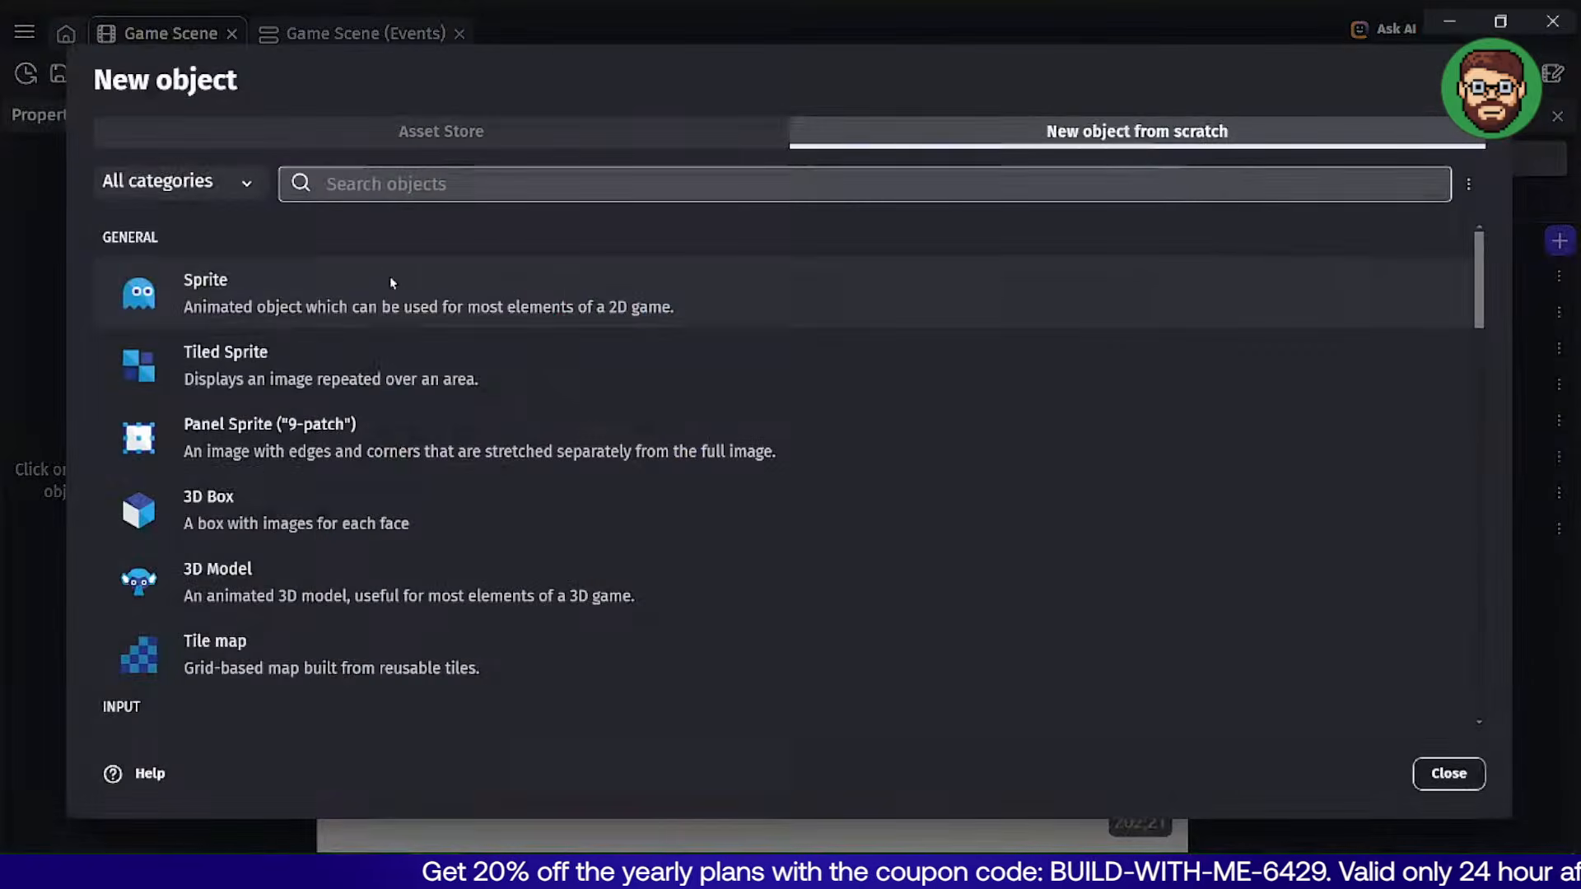
{"action": "left_click", "coordinate": [369, 283]}
{"action": "double_click", "coordinate": [312, 193]}
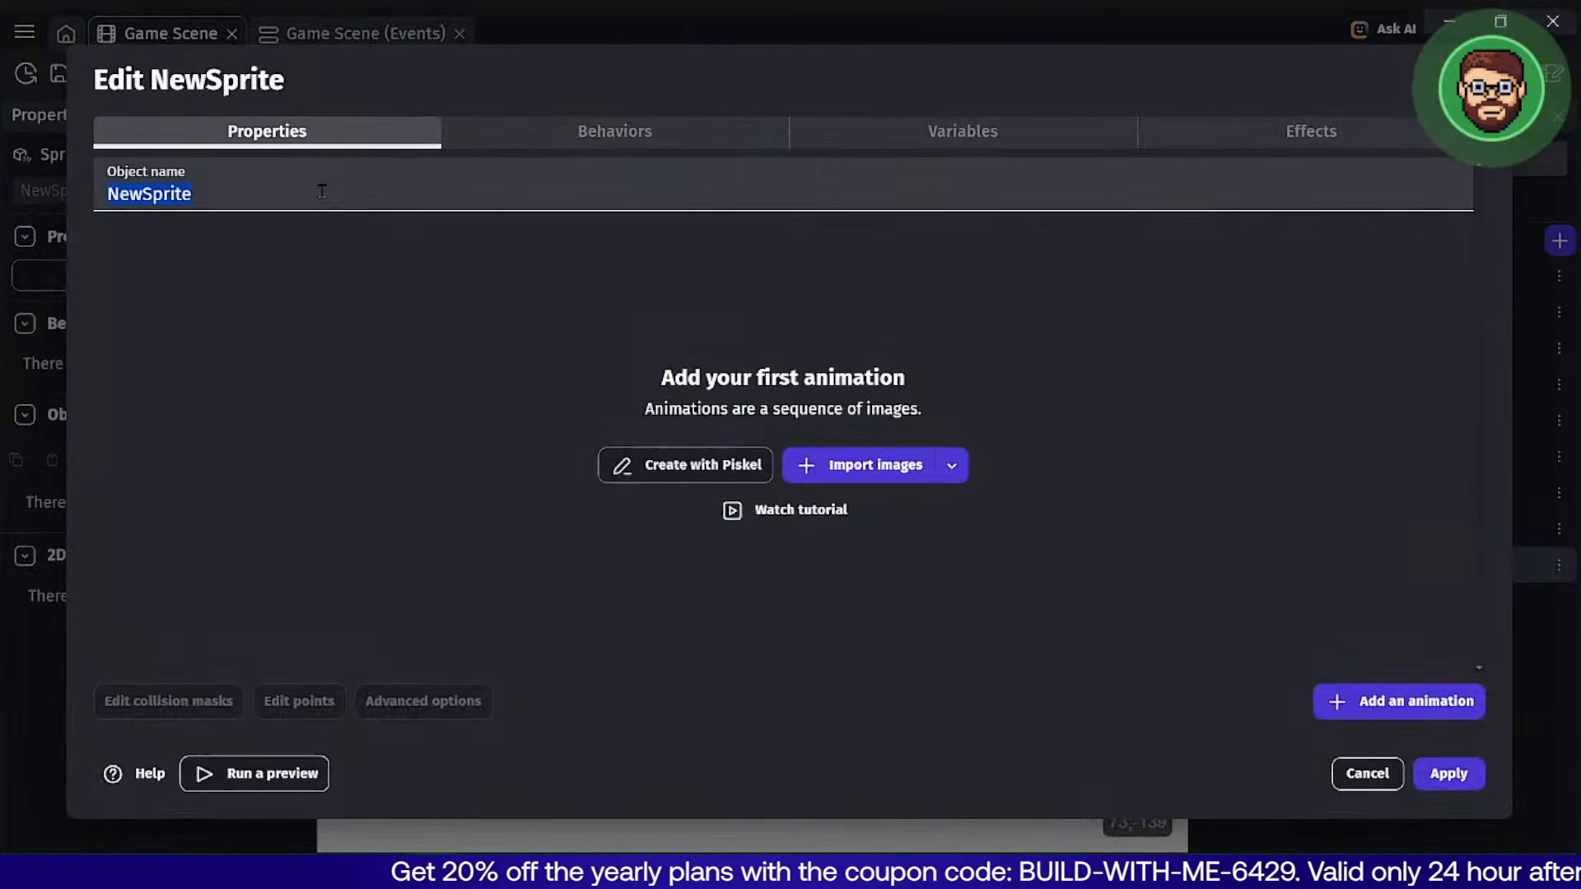
{"action": "type", "text": "Card Bac"}
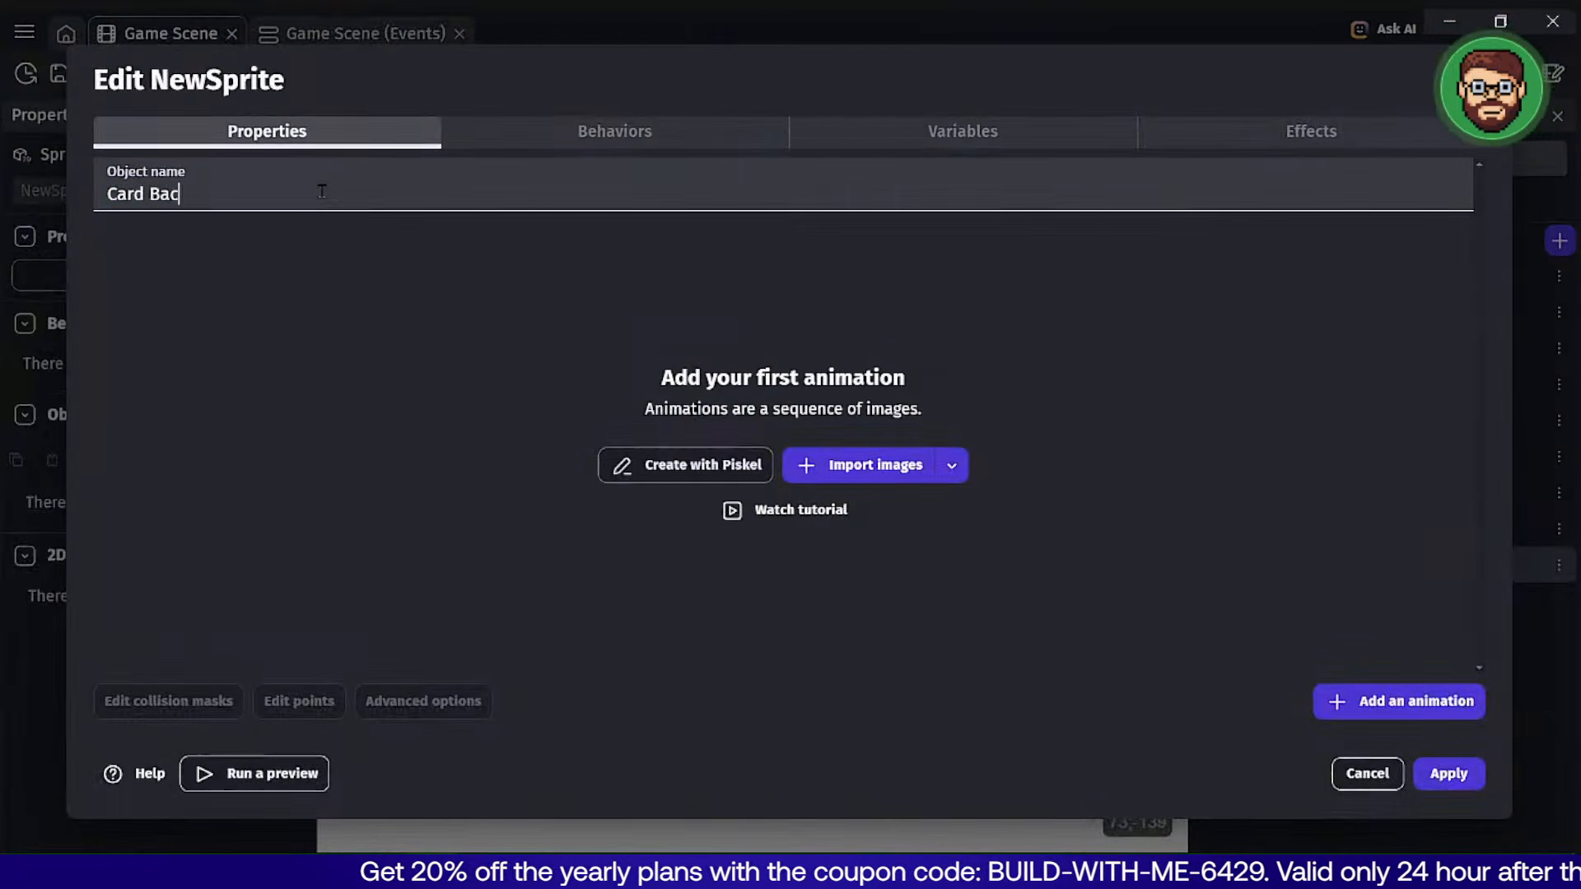
{"action": "type", "text": "k"}
{"action": "key", "text": "ctrl+a"}
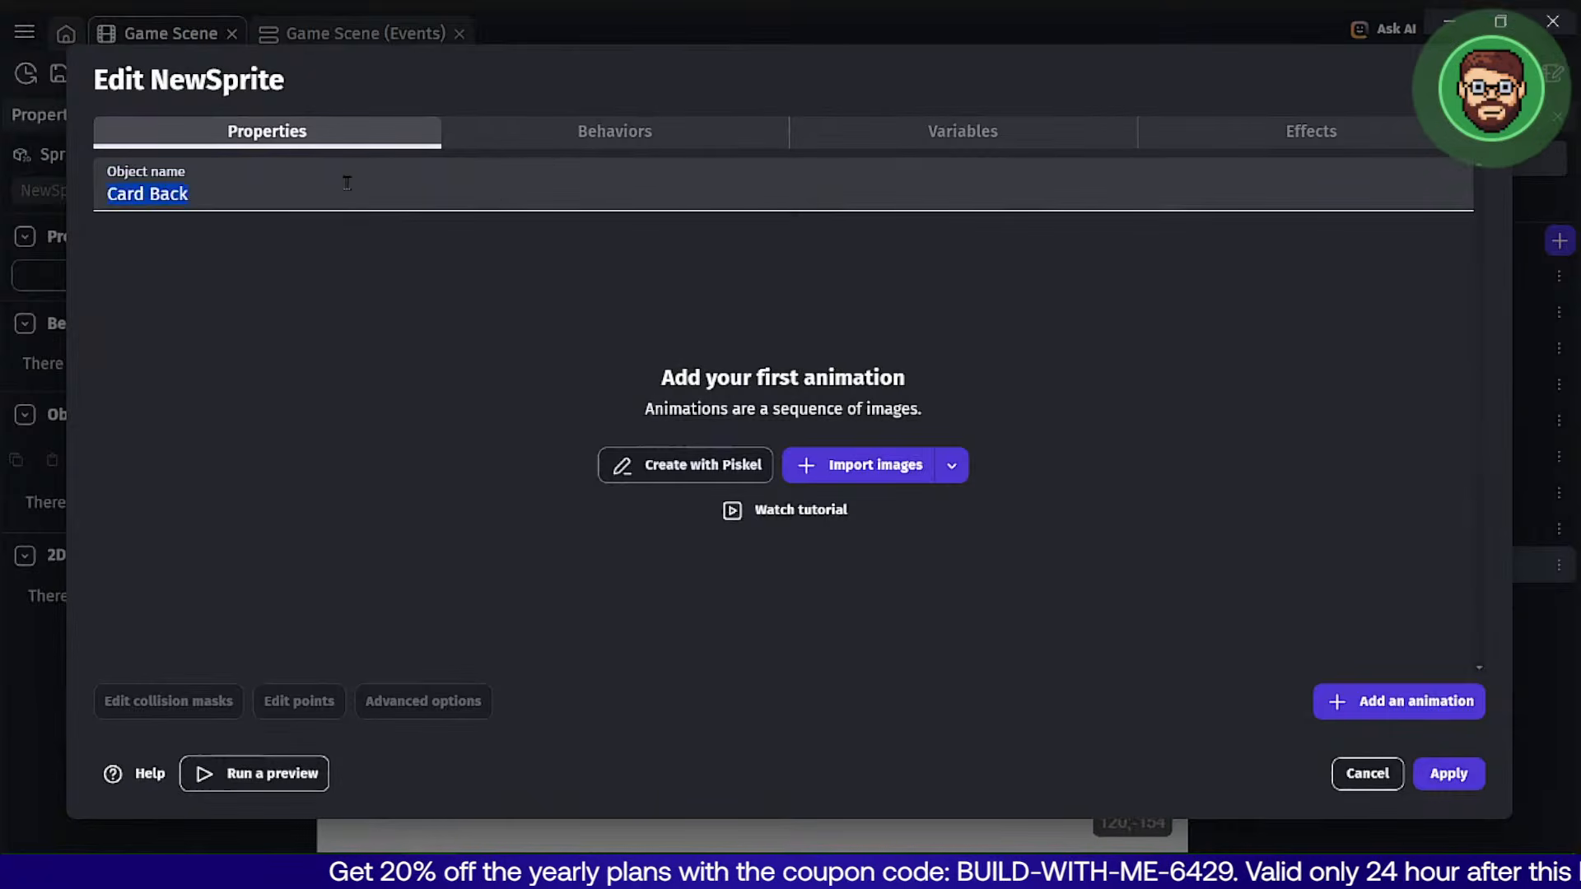
{"action": "key", "text": "BackSpace"}
{"action": "key", "text": "Escape"}
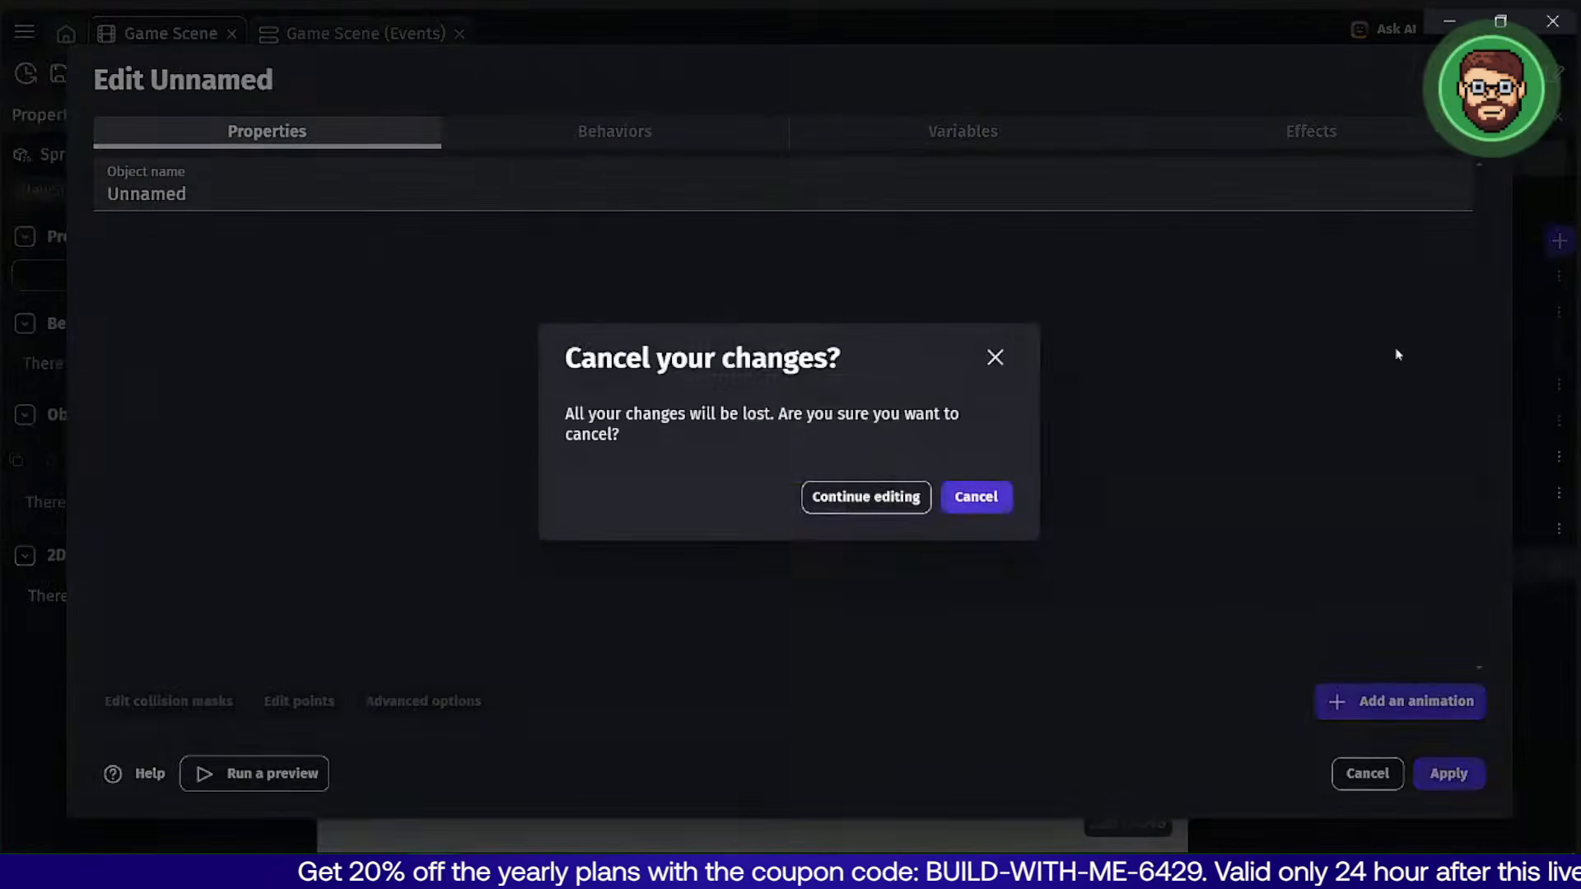
{"action": "left_click", "coordinate": [973, 494]}
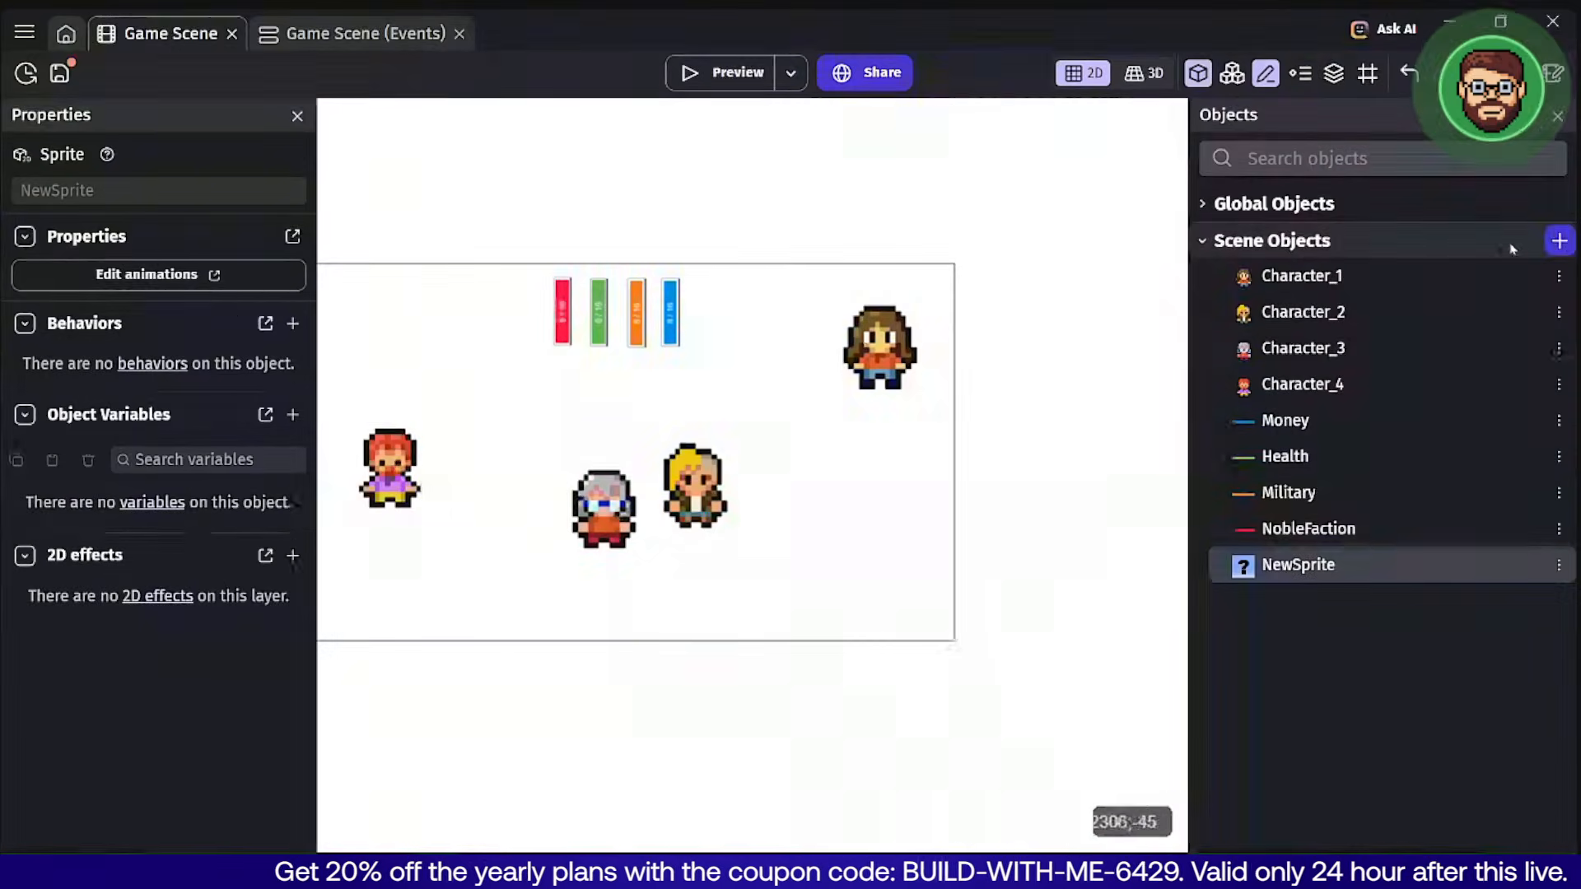
Search the asset store for "card" and open the contents of the Playing Cards Pack.
{"action": "left_click", "coordinate": [1559, 240]}
{"action": "left_click", "coordinate": [368, 130]}
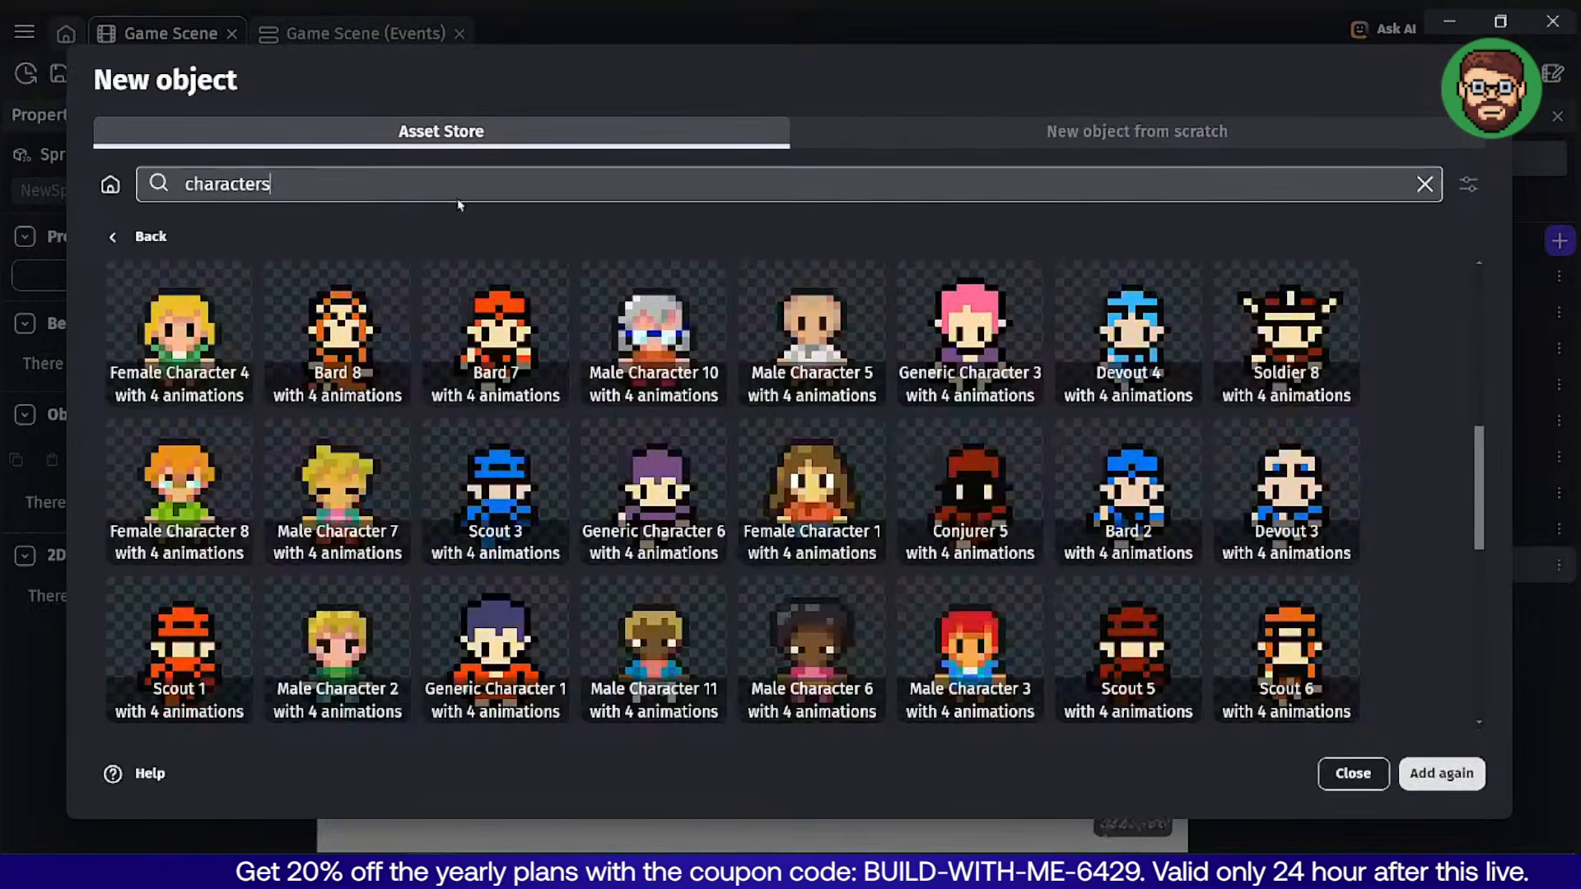
{"action": "double_click", "coordinate": [459, 189]}
{"action": "type", "text": "card"}
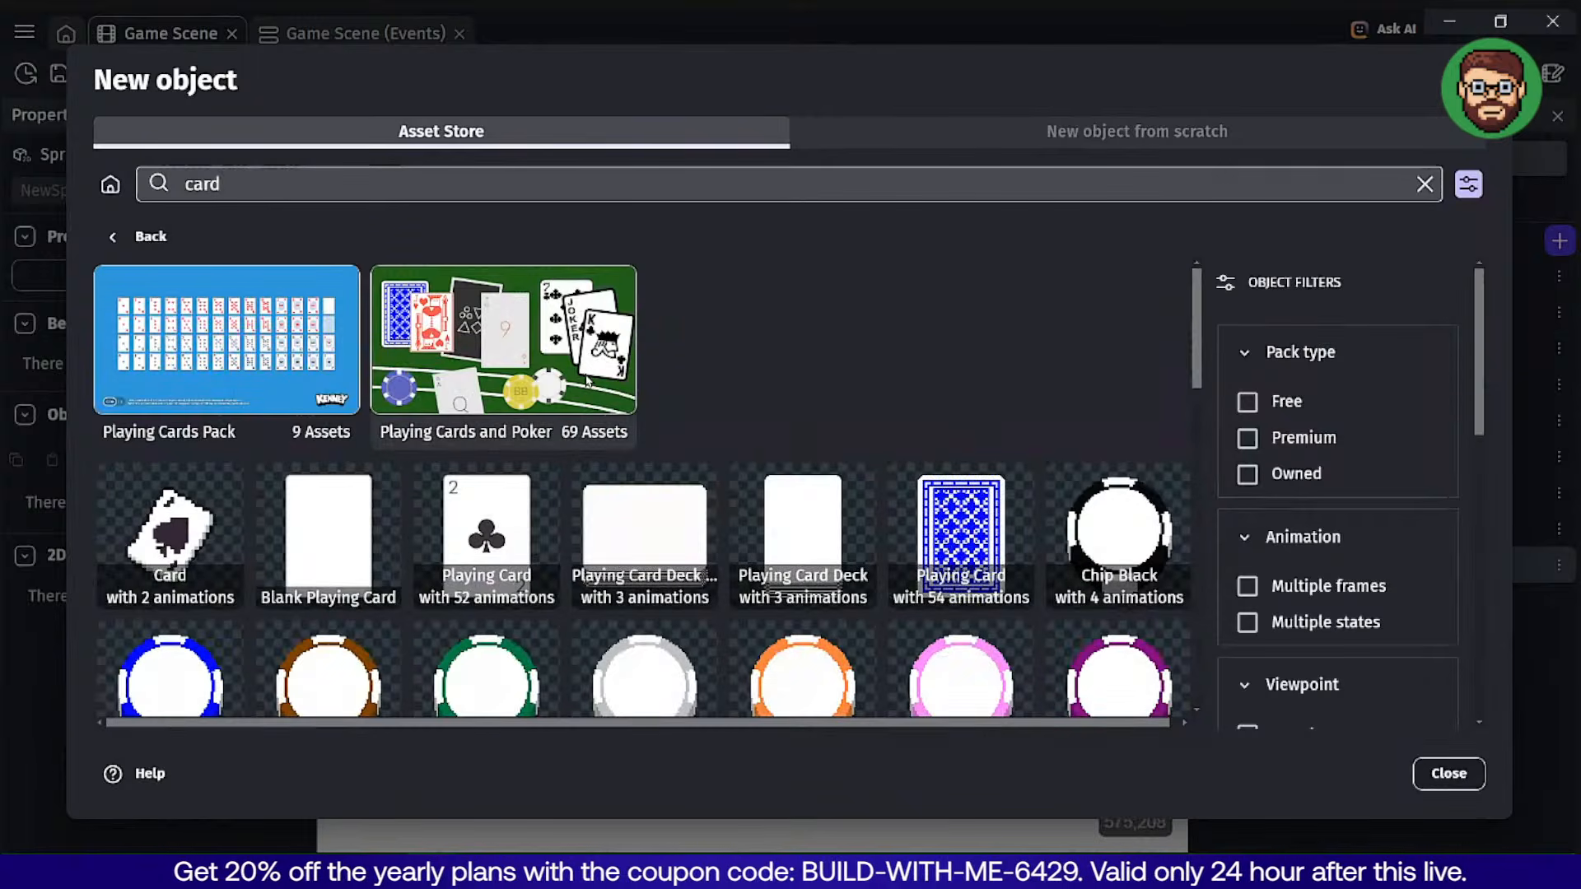
{"action": "left_click", "coordinate": [262, 350]}
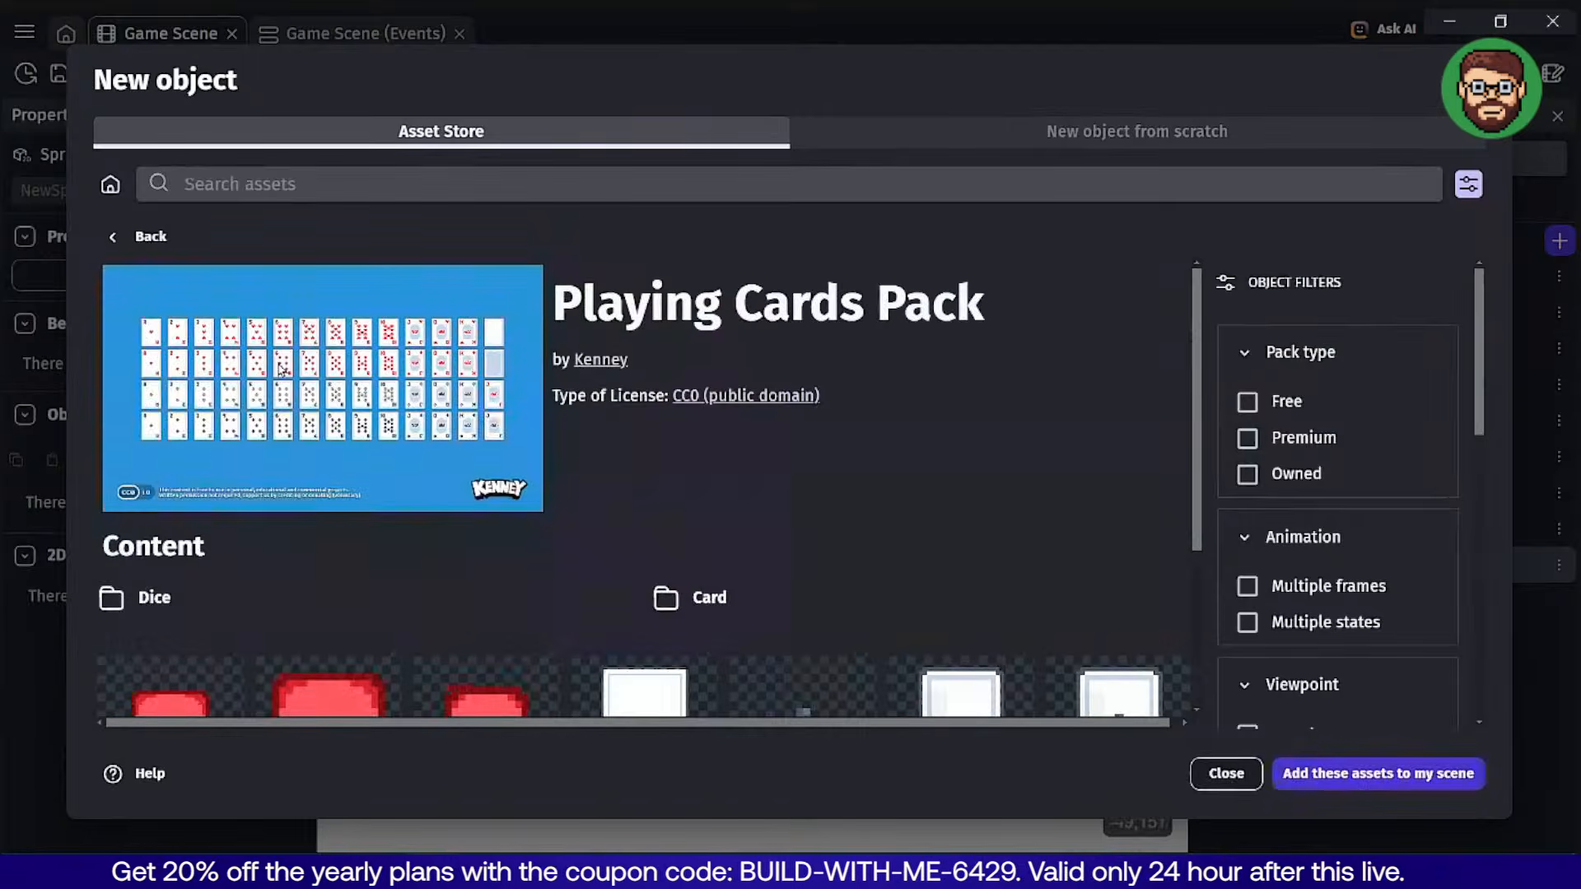
{"action": "scroll", "coordinate": [922, 411], "scroll_direction": "down", "scroll_amount": 3}
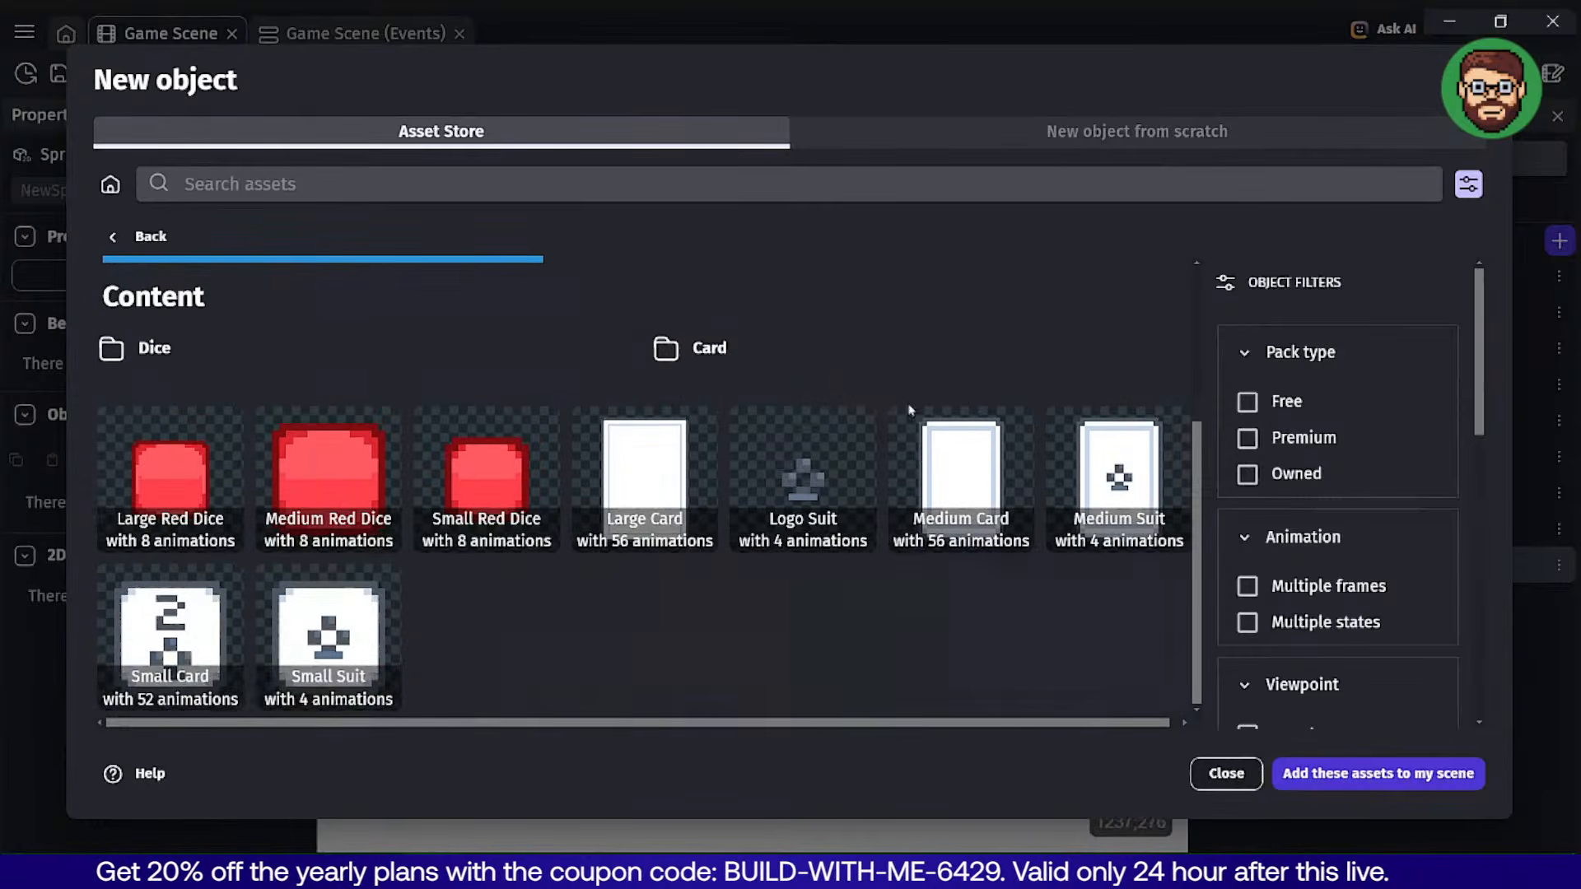
Add the Large Card asset by Kenney to the scene's objects and close the asset store.
{"action": "left_click", "coordinate": [644, 478]}
{"action": "scroll", "coordinate": [795, 432], "scroll_direction": "down", "scroll_amount": 3}
{"action": "scroll", "coordinate": [795, 432], "scroll_direction": "down", "scroll_amount": 5}
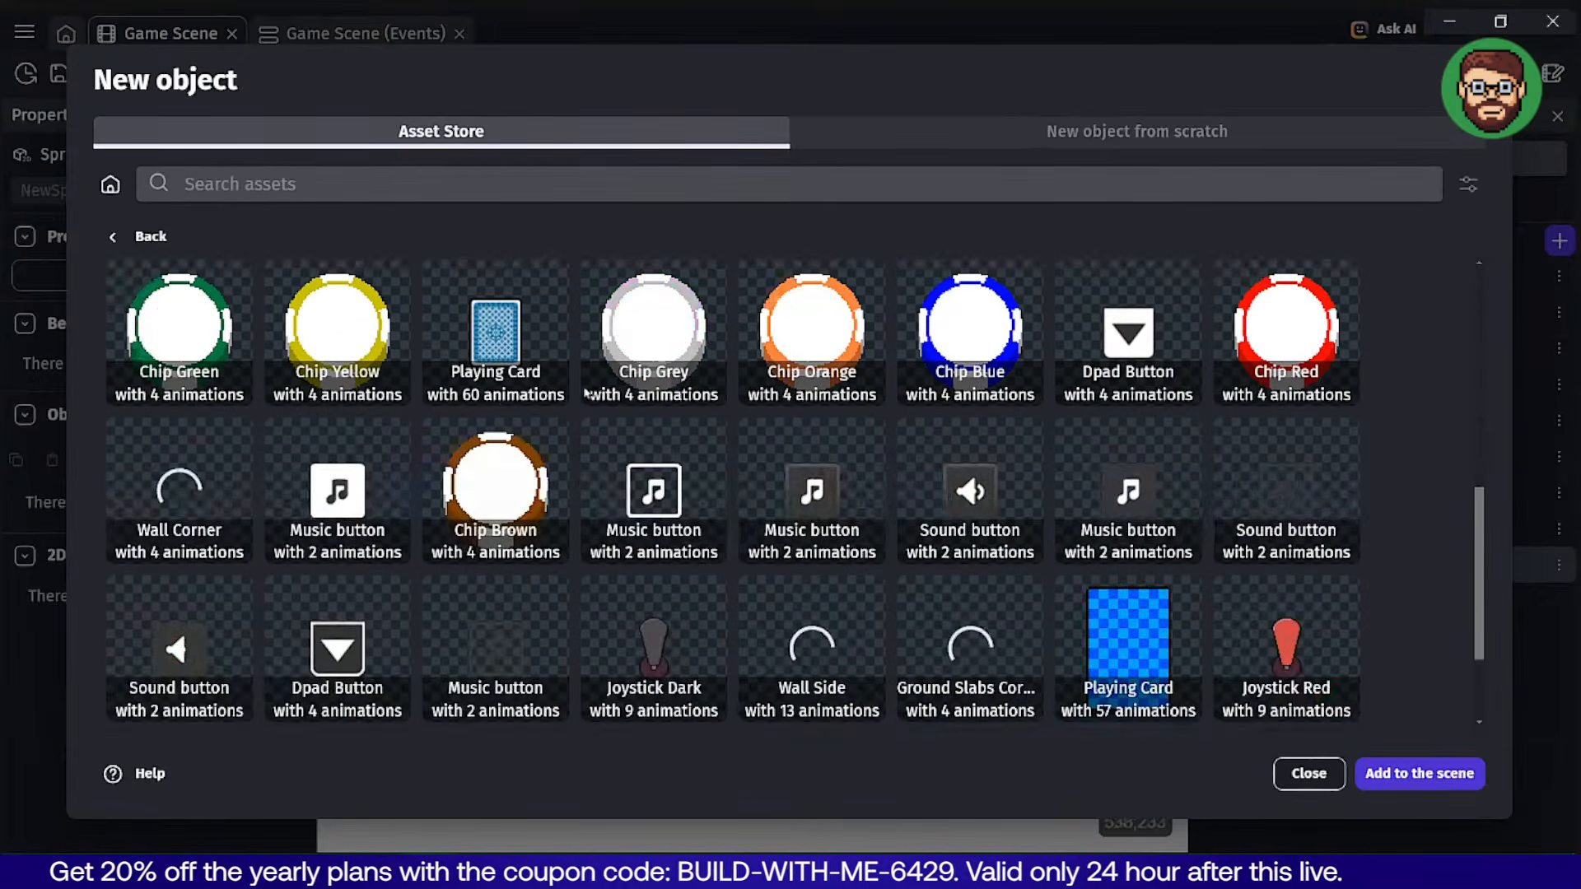
{"action": "scroll", "coordinate": [504, 409], "scroll_direction": "up", "scroll_amount": 7}
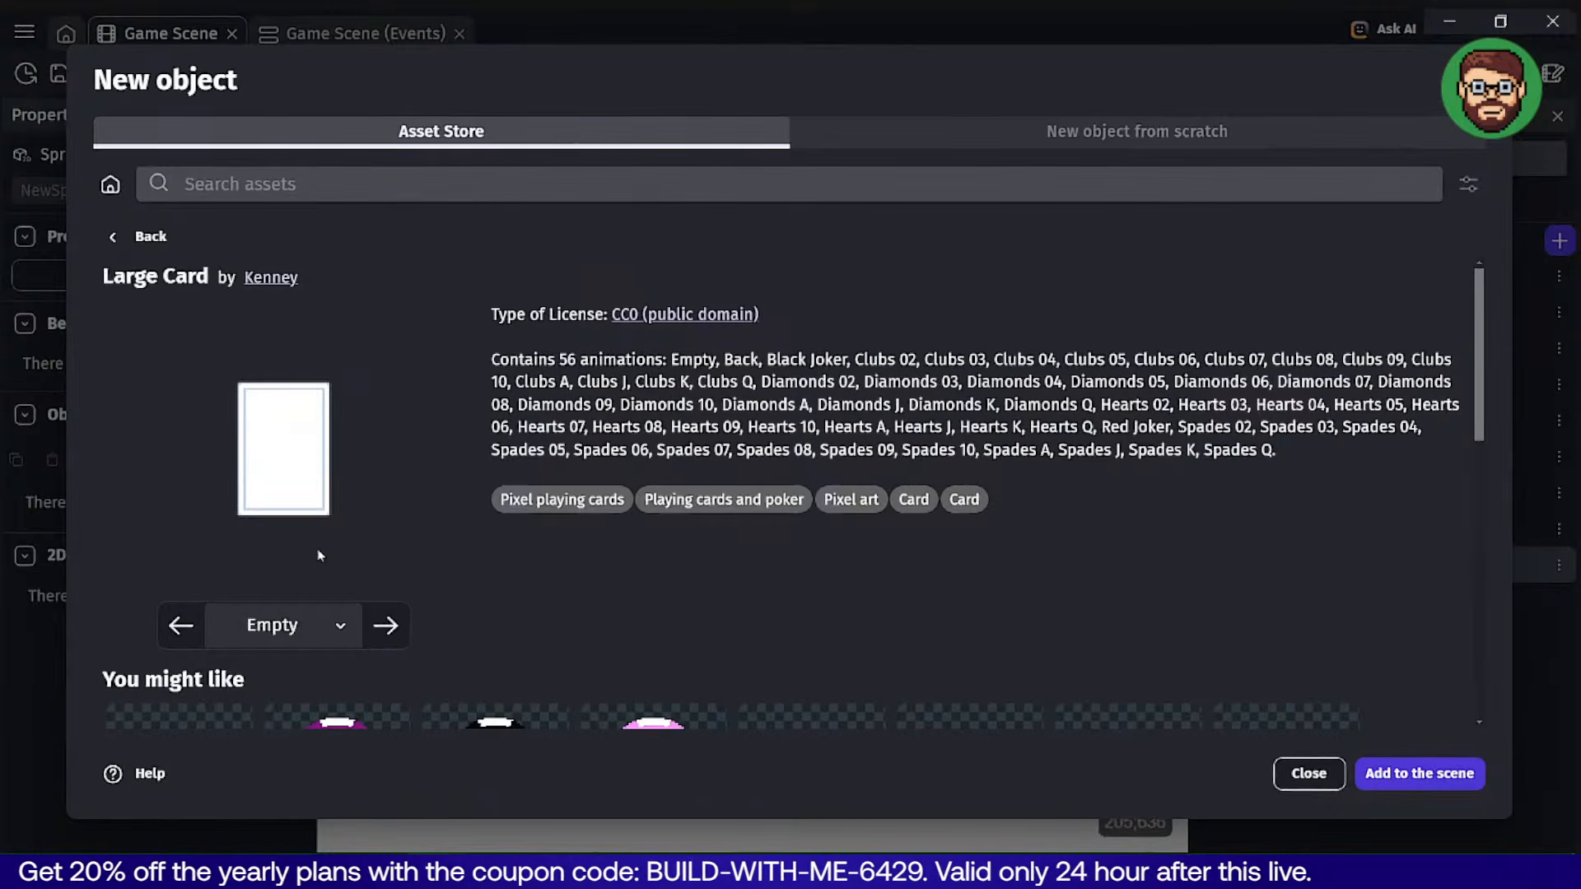
{"action": "left_click", "coordinate": [1412, 771]}
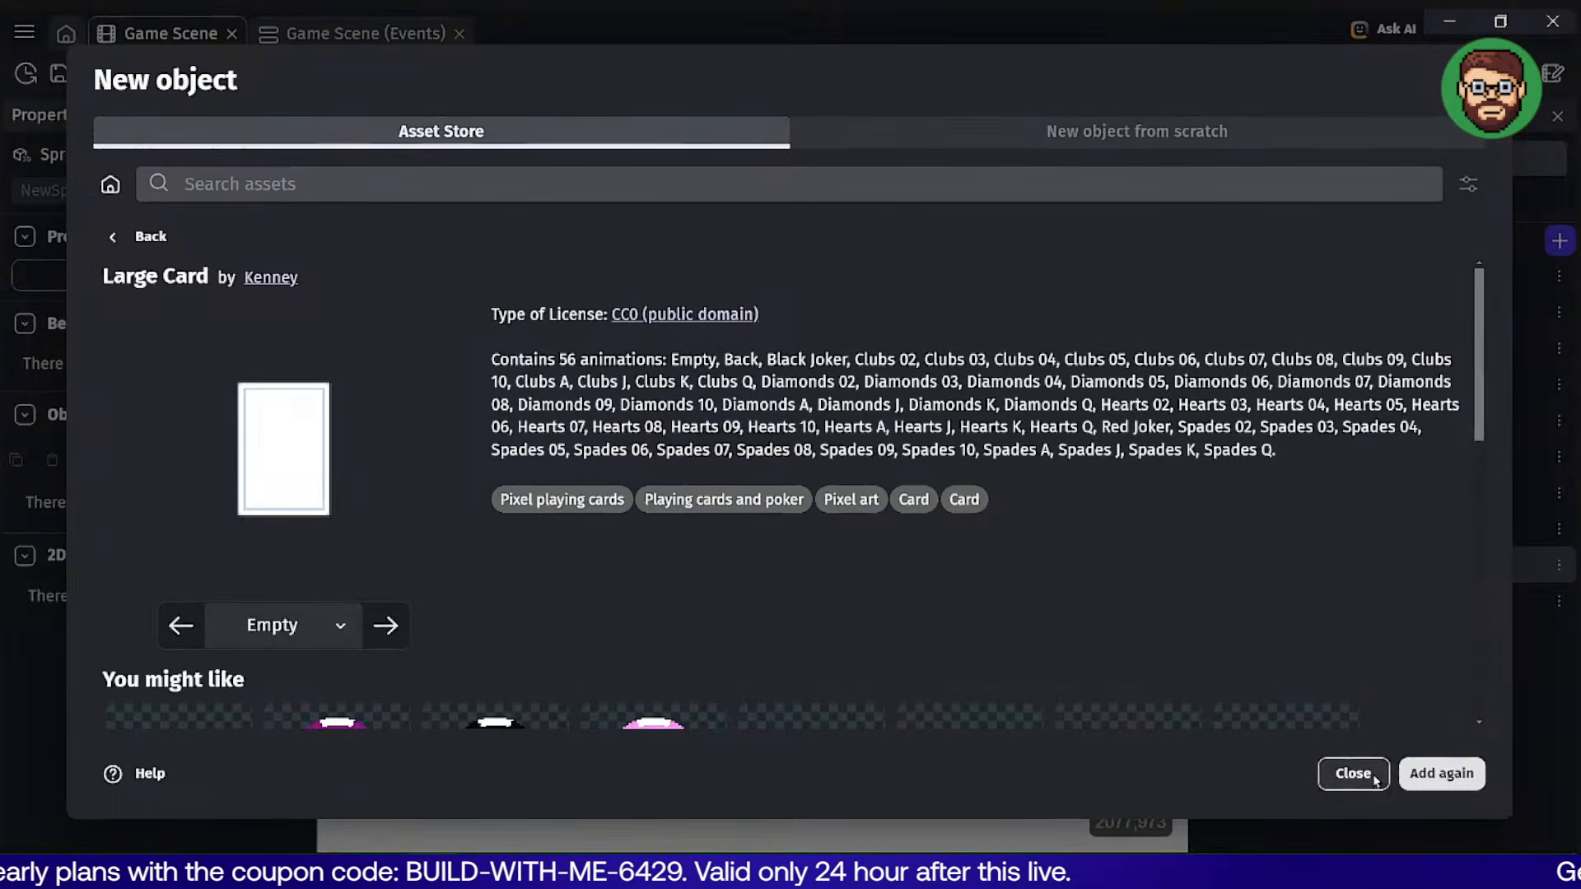
{"action": "left_click", "coordinate": [1375, 774]}
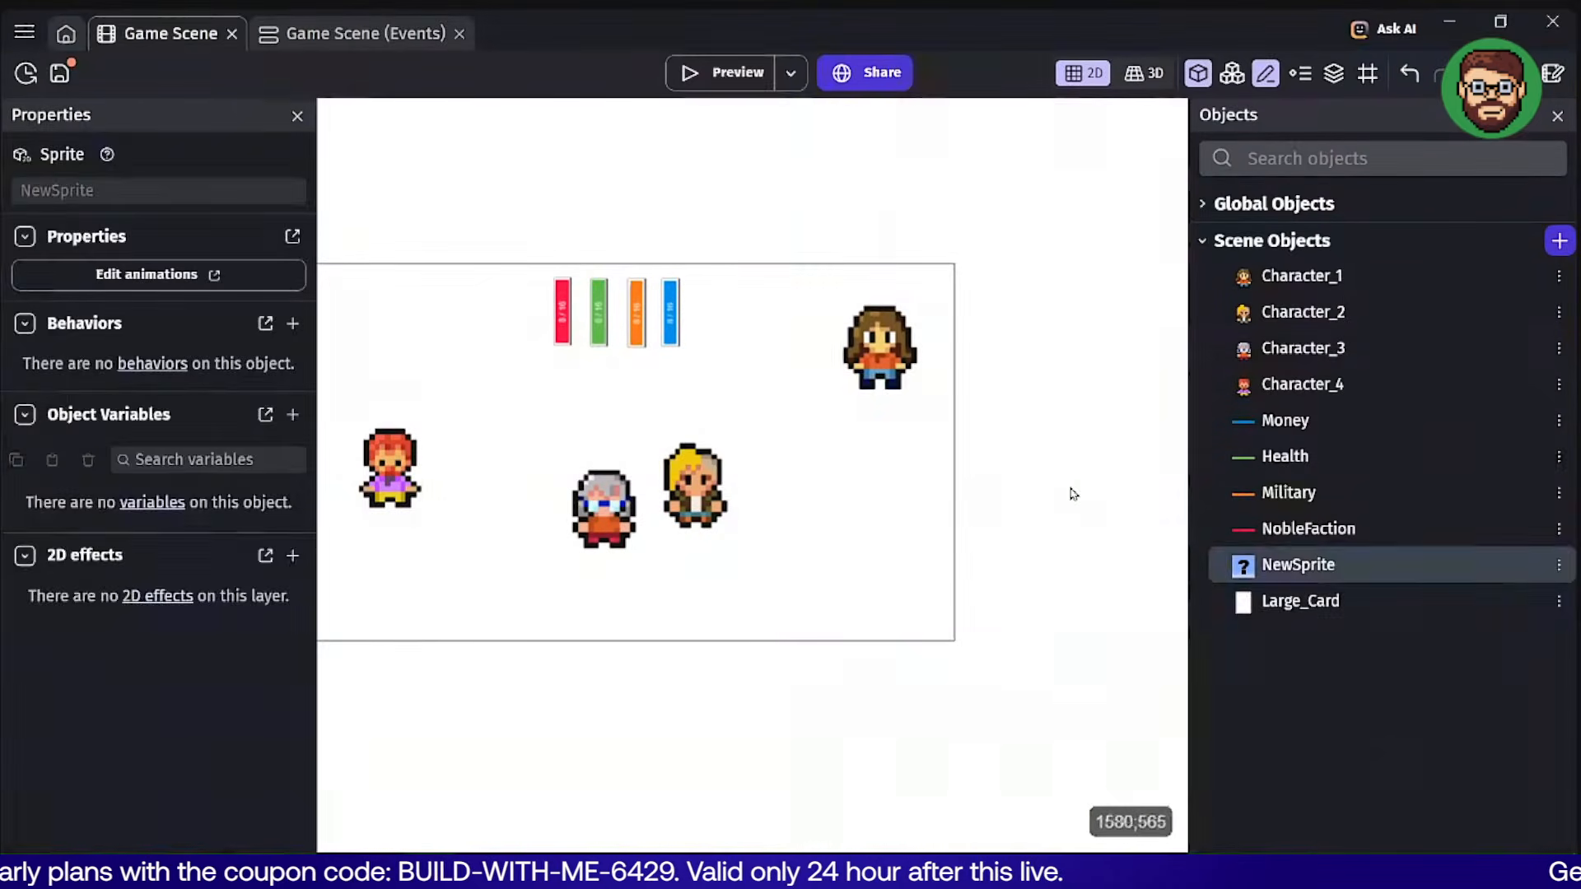
Examine the animations contained in the Large_Card object and leave its editor without changes.
{"action": "left_click", "coordinate": [1296, 601]}
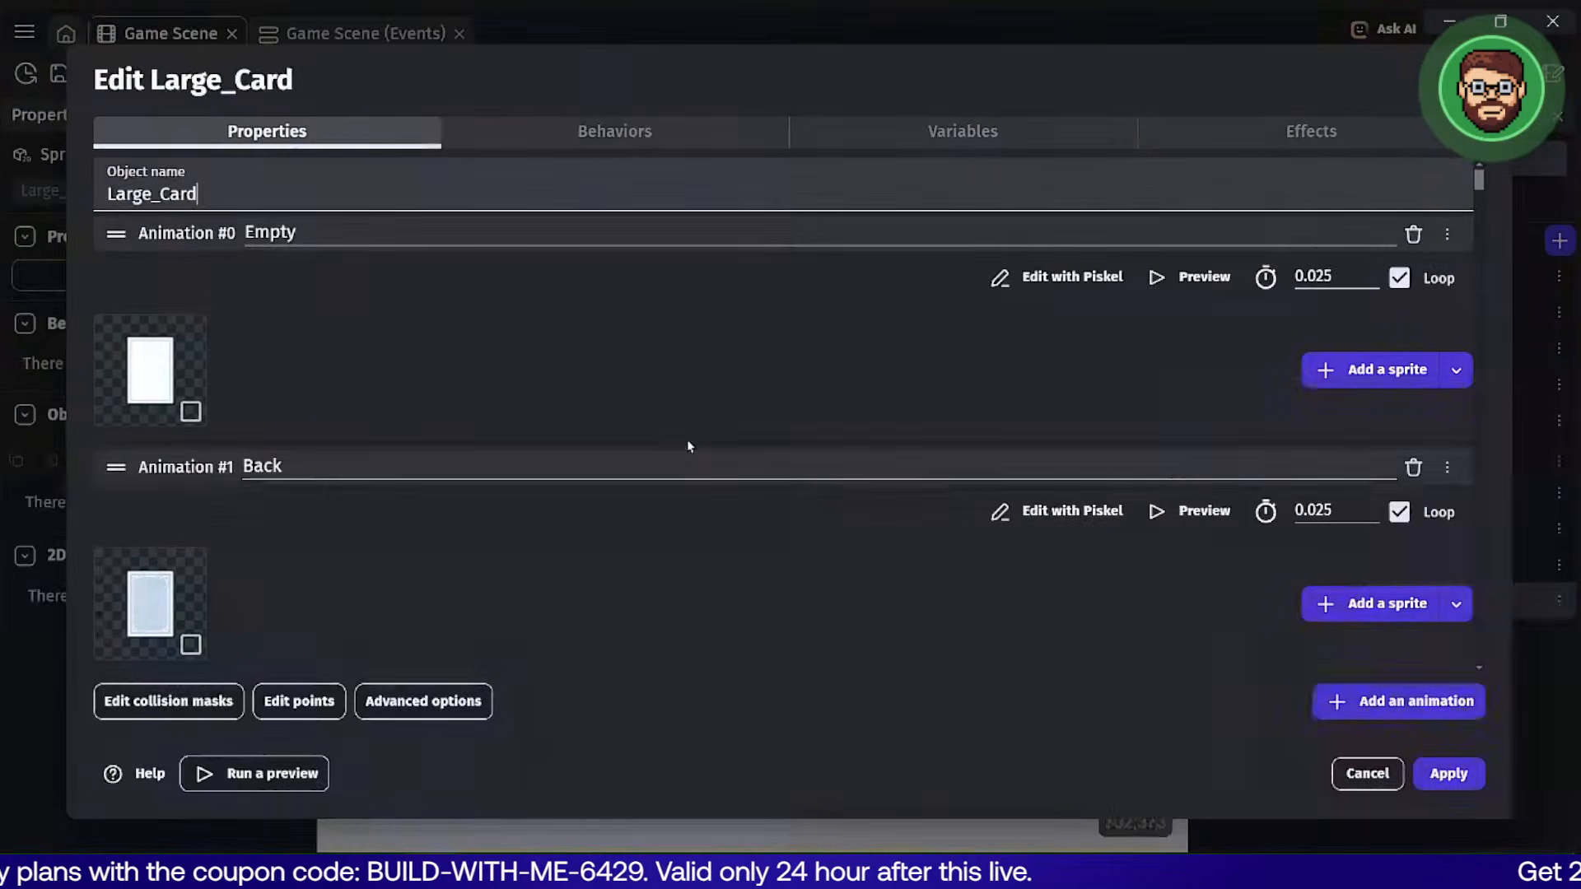
{"action": "scroll", "coordinate": [700, 414], "scroll_direction": "down", "scroll_amount": 20}
{"action": "scroll", "coordinate": [701, 414], "scroll_direction": "down", "scroll_amount": 15}
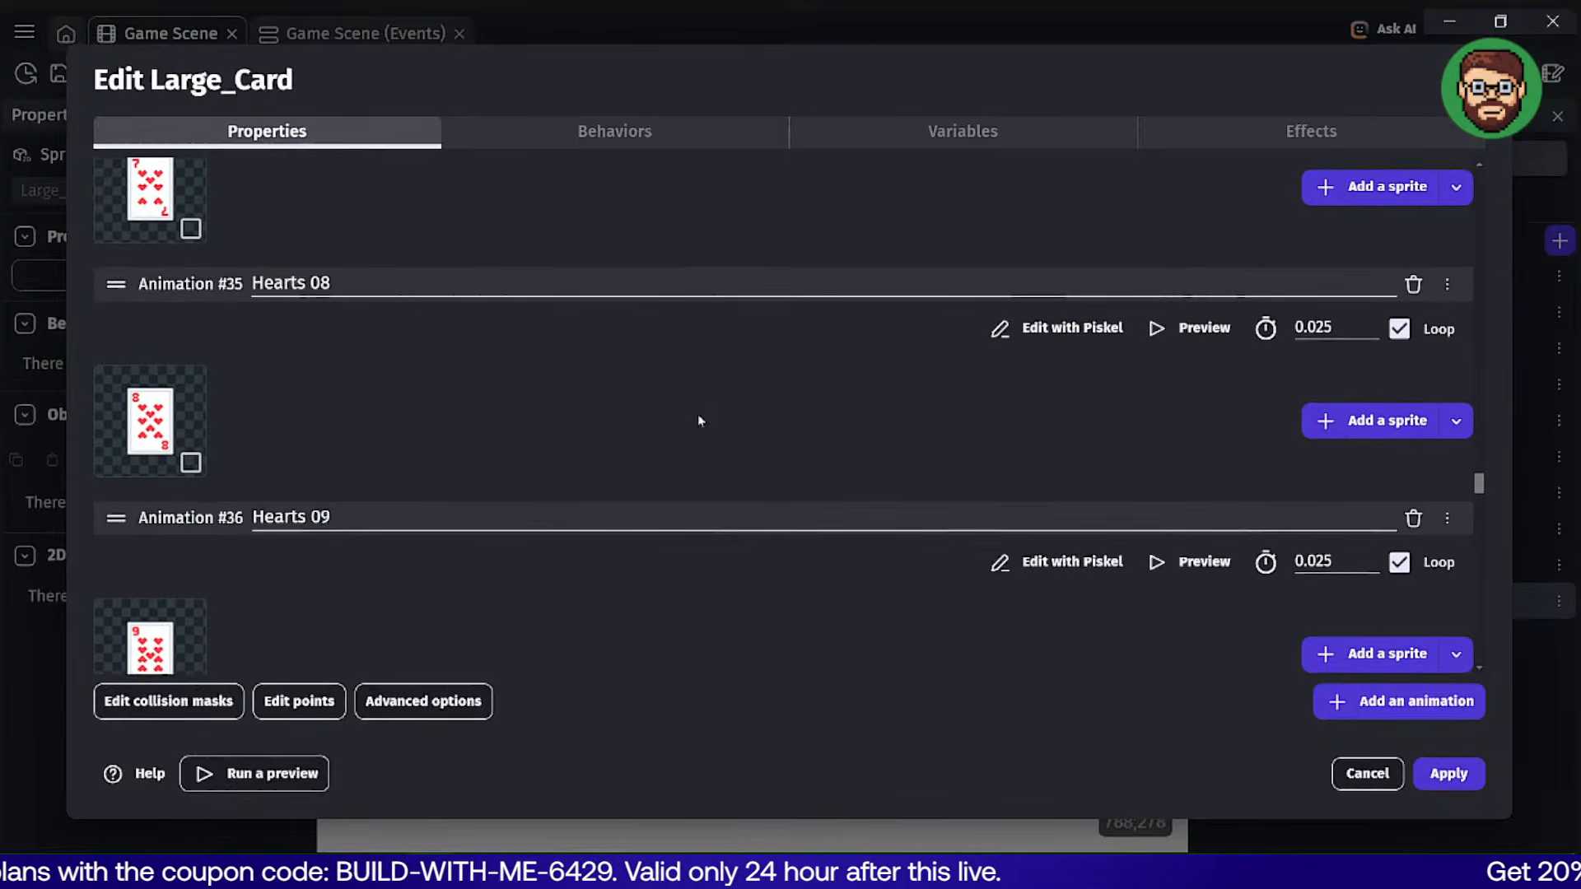
{"action": "scroll", "coordinate": [701, 414], "scroll_direction": "up", "scroll_amount": 17}
{"action": "left_click", "coordinate": [1367, 772]}
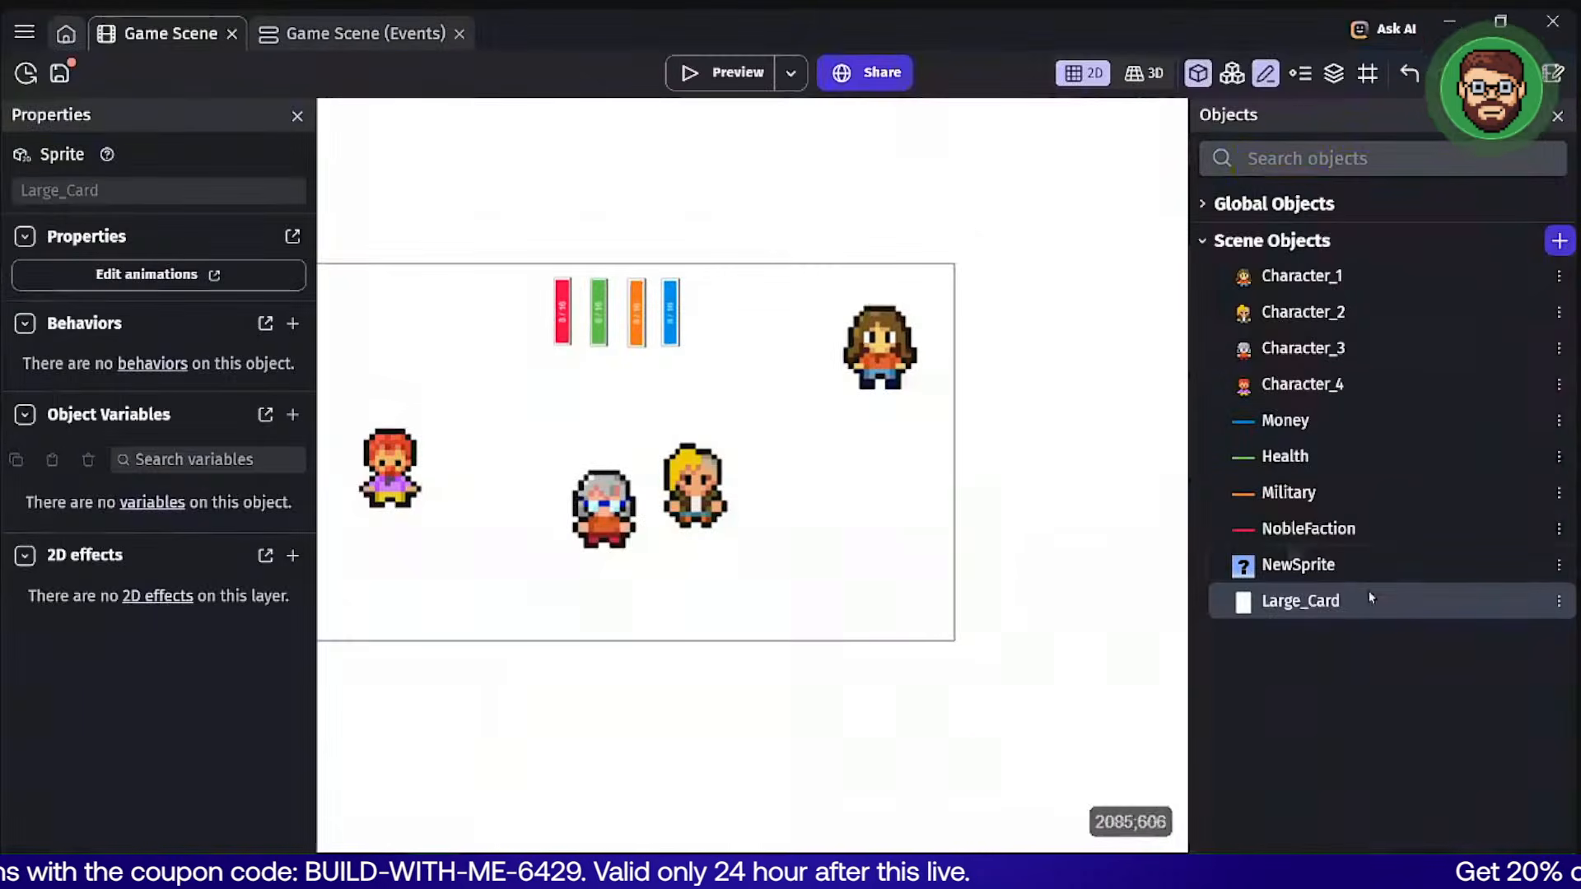
Place a Large_Card instance across the scene frame's right edge, beside Character_1, and scale it proportionally to a height of 300.
{"action": "left_click_drag", "start_coordinate": [1369, 600], "coordinate": [975, 396]}
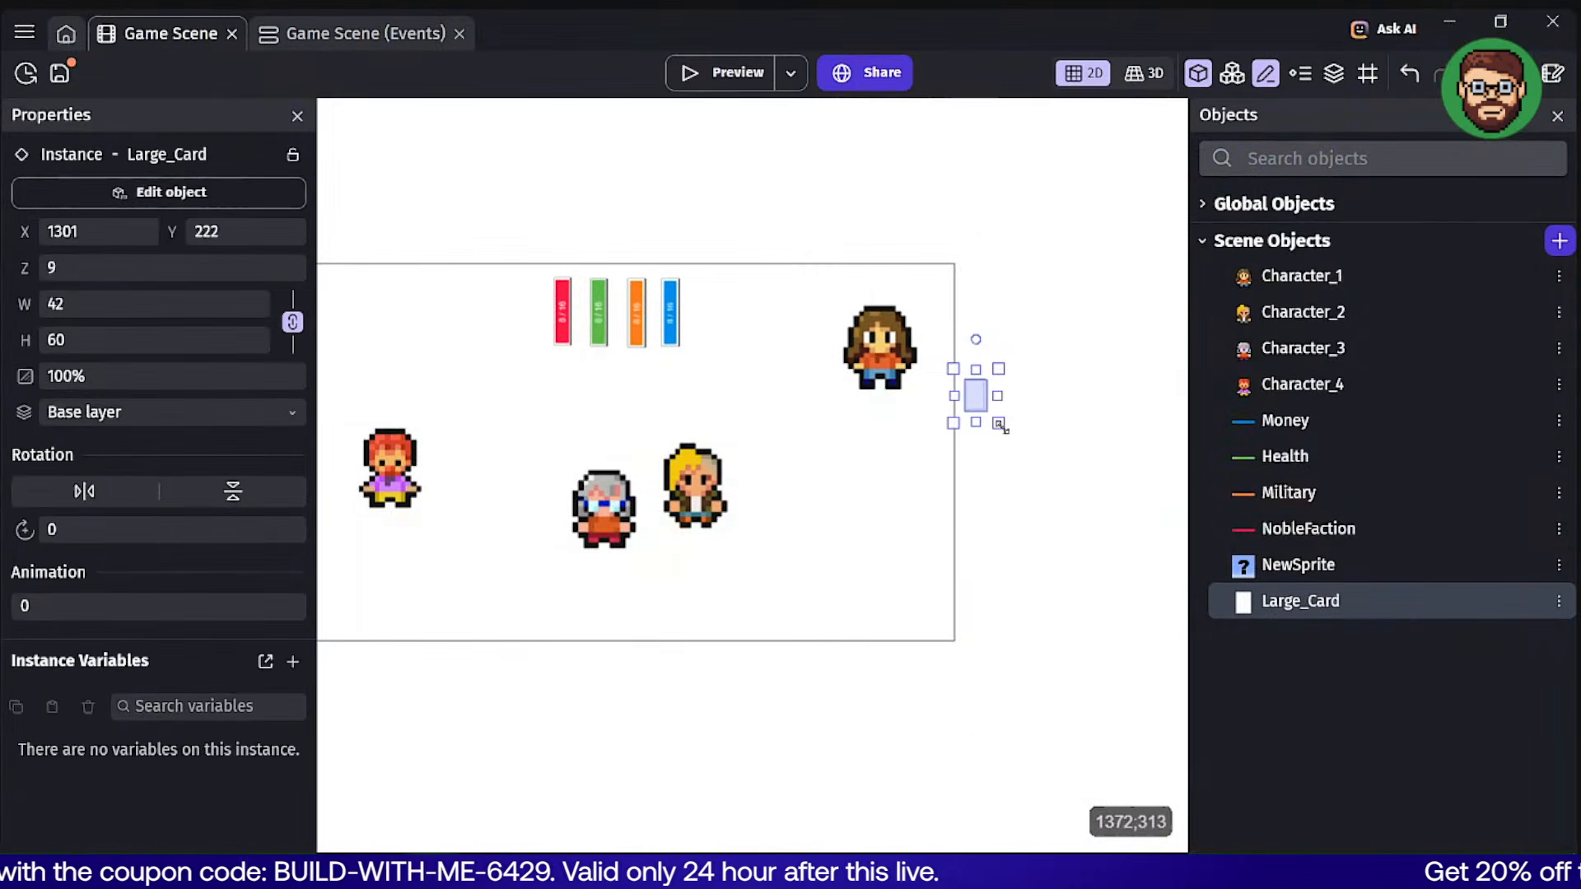
{"action": "type", "text": "0"}
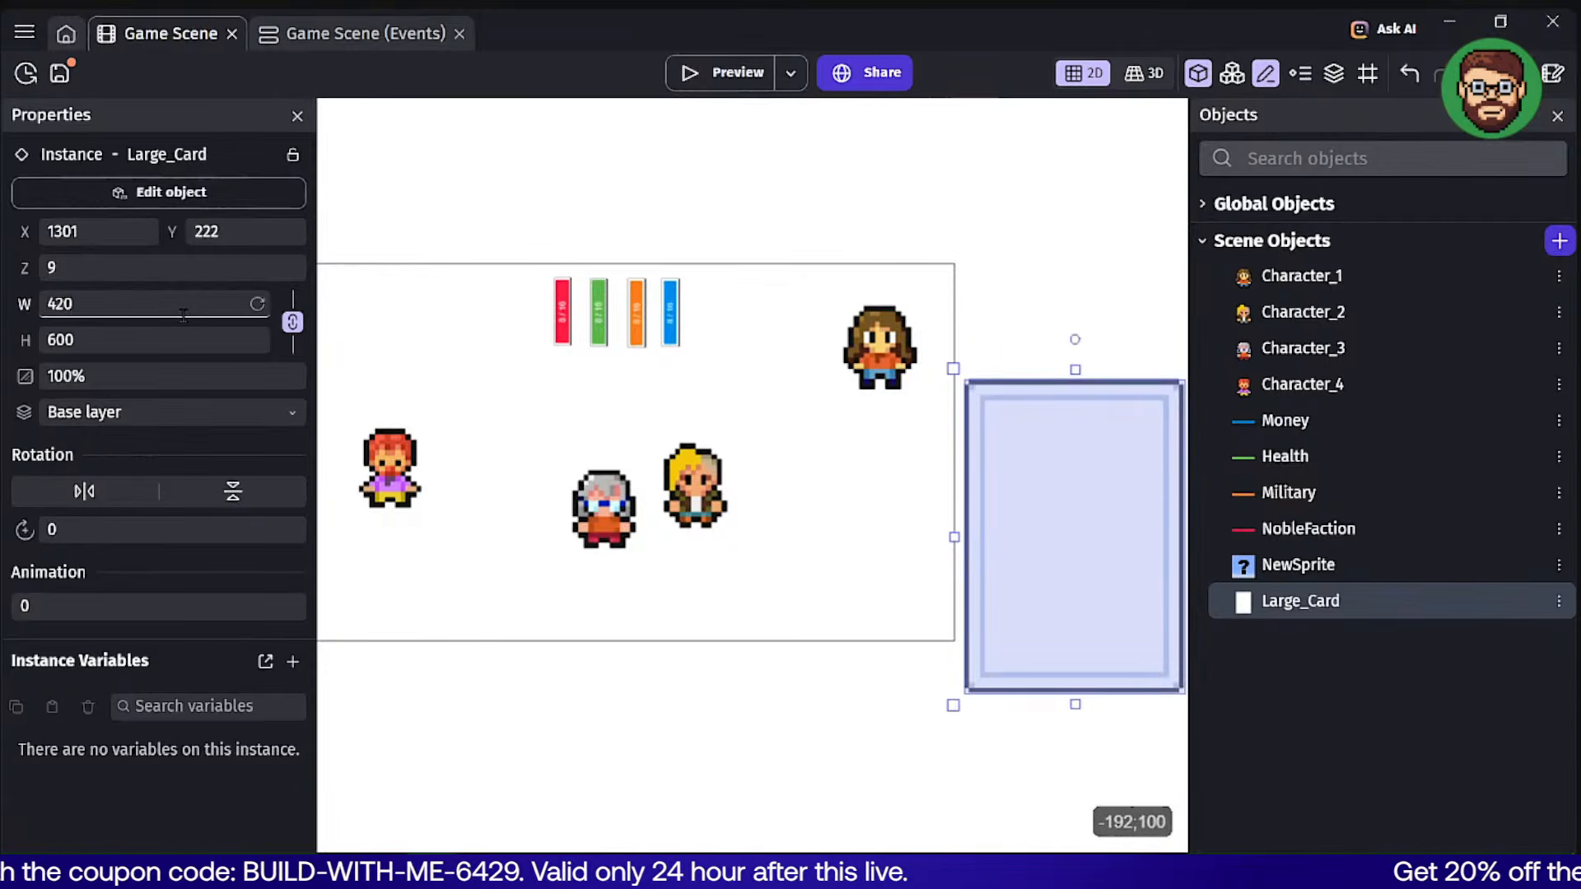
{"action": "left_click_drag", "start_coordinate": [1013, 522], "coordinate": [980, 436]}
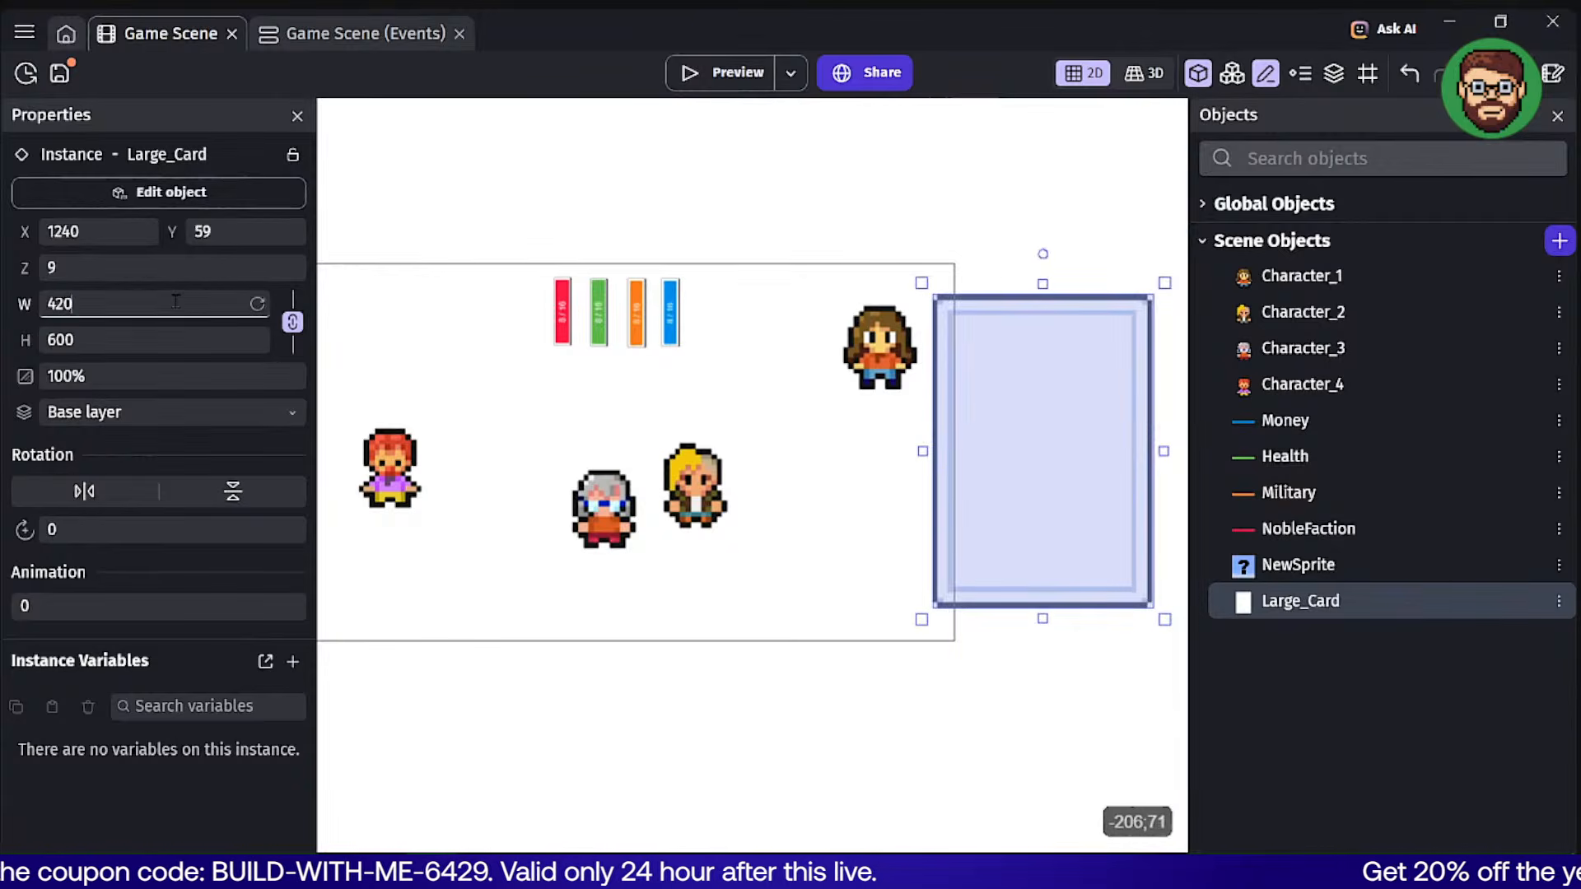
{"action": "key", "text": "BackSpace"}
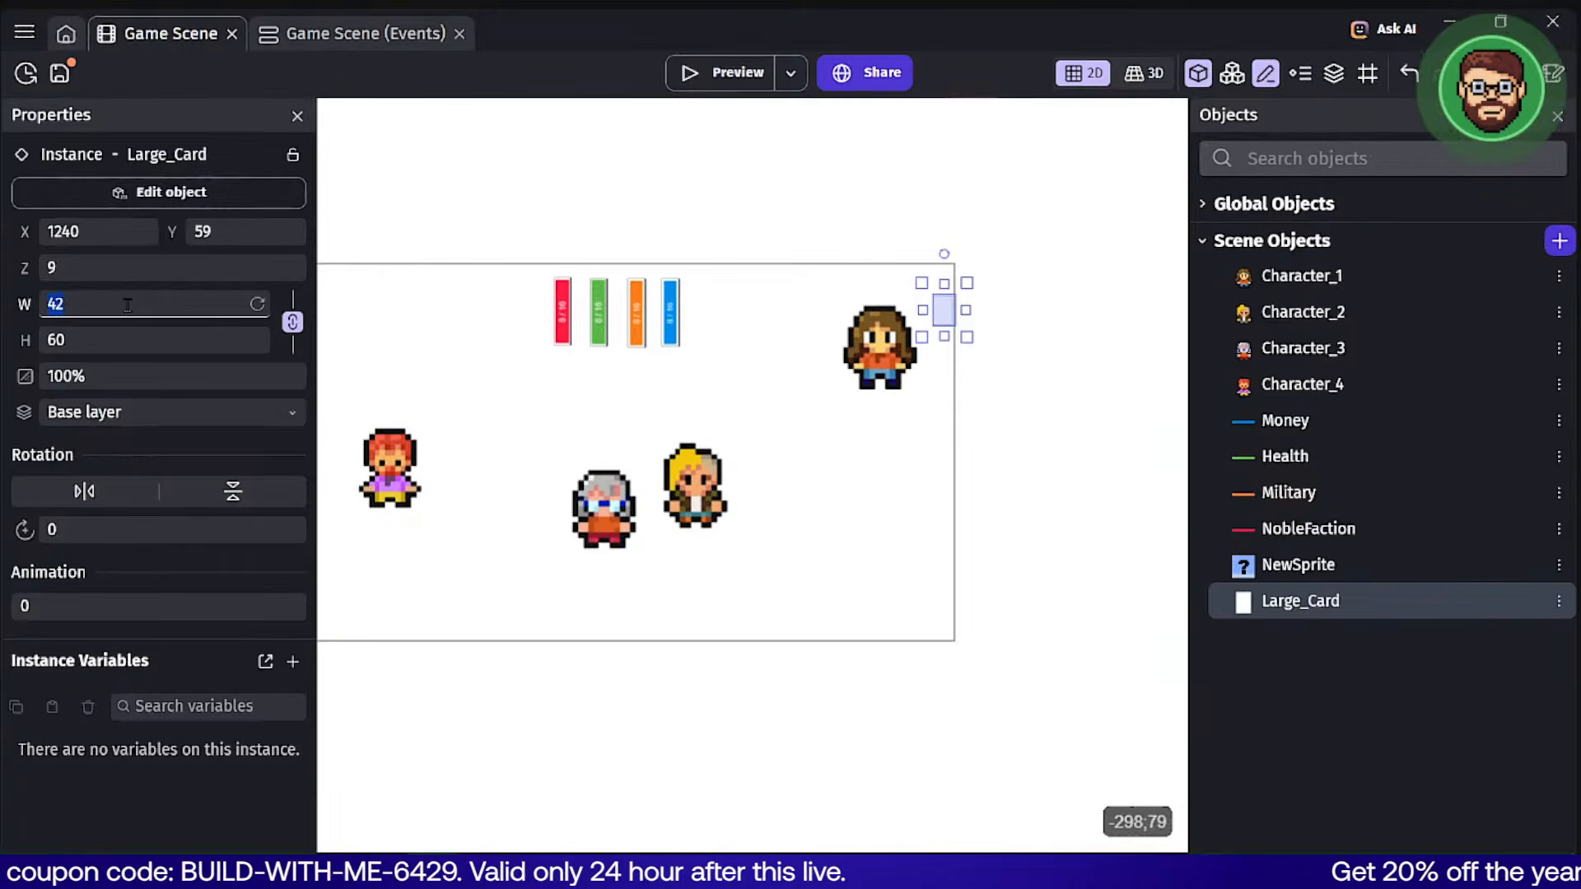
{"action": "left_click", "coordinate": [107, 344]}
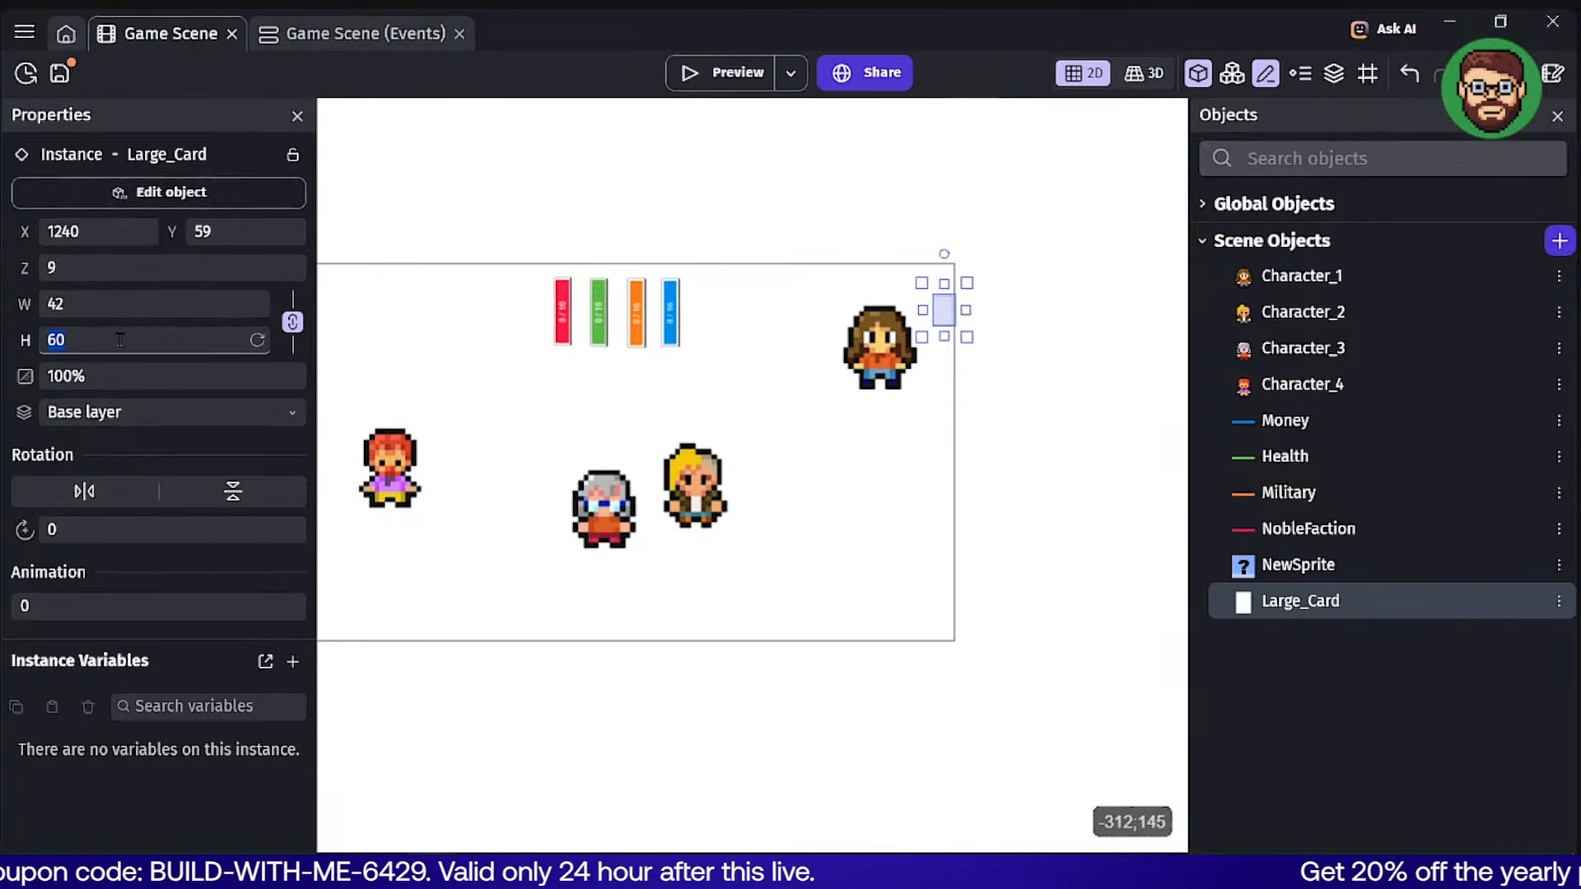
{"action": "type", "text": "300"}
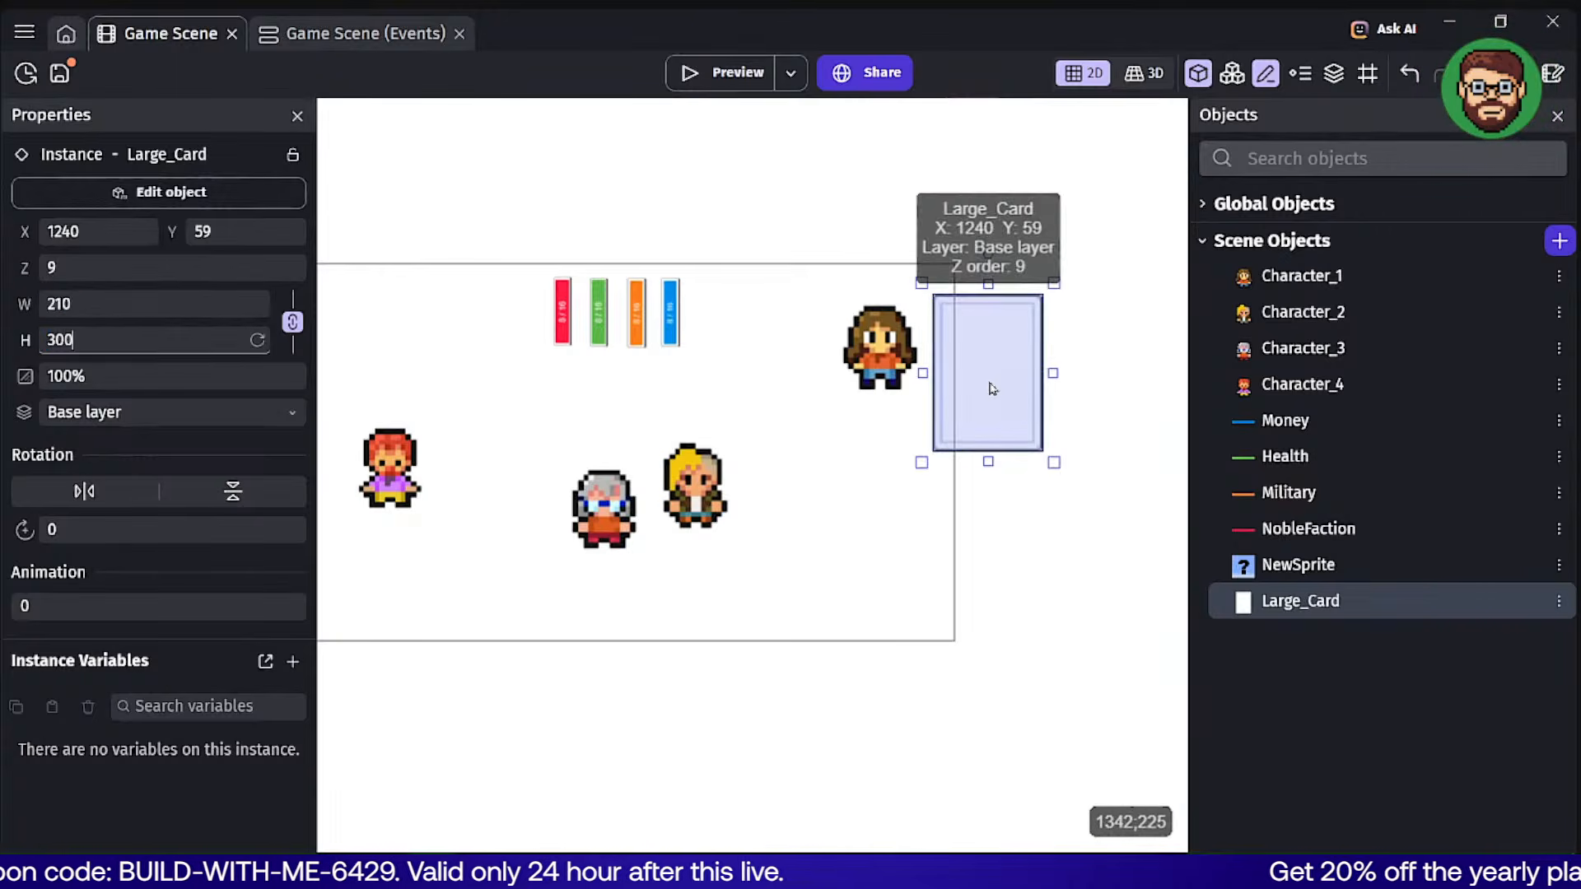
{"action": "left_click_drag", "start_coordinate": [992, 389], "coordinate": [999, 436]}
{"action": "left_click", "coordinate": [1094, 423]}
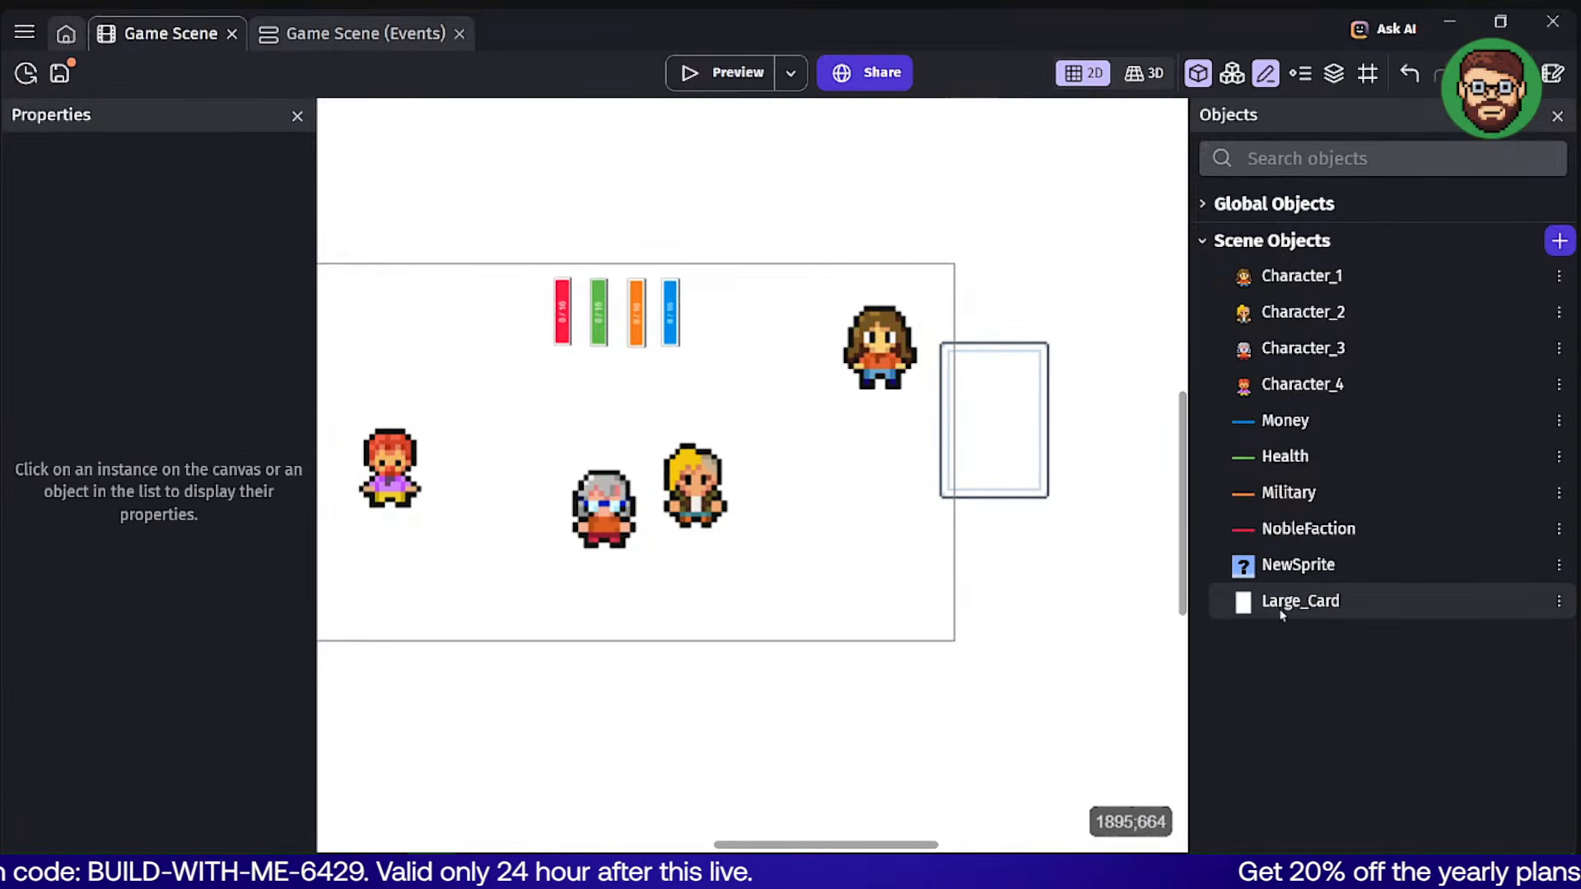
Move the Character_1 instance onto the Large_Card instance at the scene frame's edge.
{"action": "left_click", "coordinate": [1559, 240]}
{"action": "left_click", "coordinate": [1354, 774]}
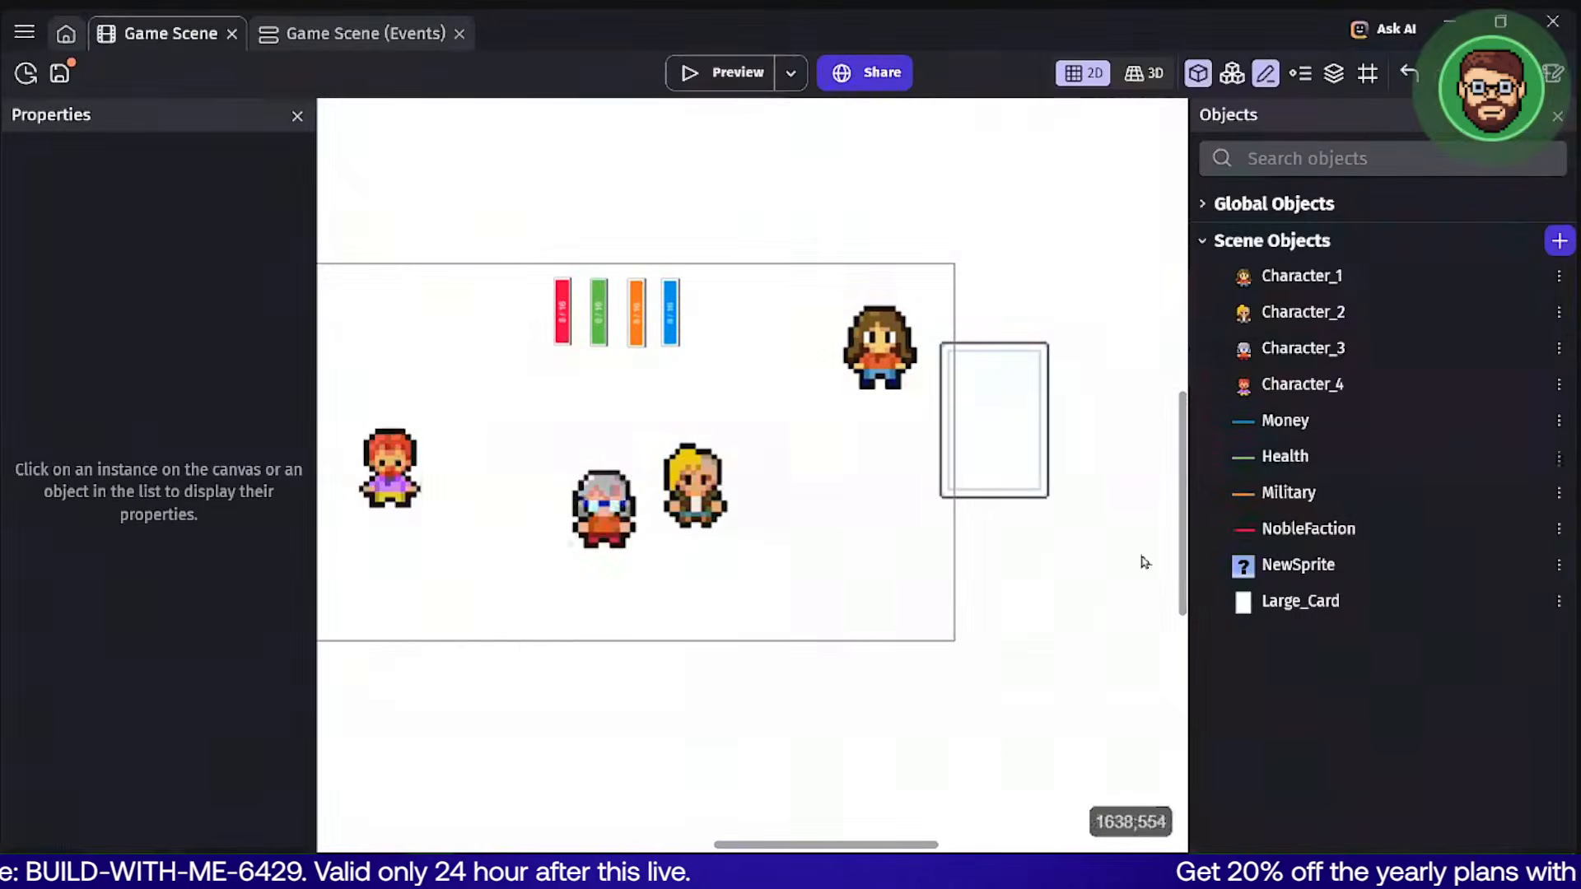
{"action": "middle_click_drag", "start_coordinate": [1100, 518], "coordinate": [919, 524]}
{"action": "left_click", "coordinate": [698, 354]}
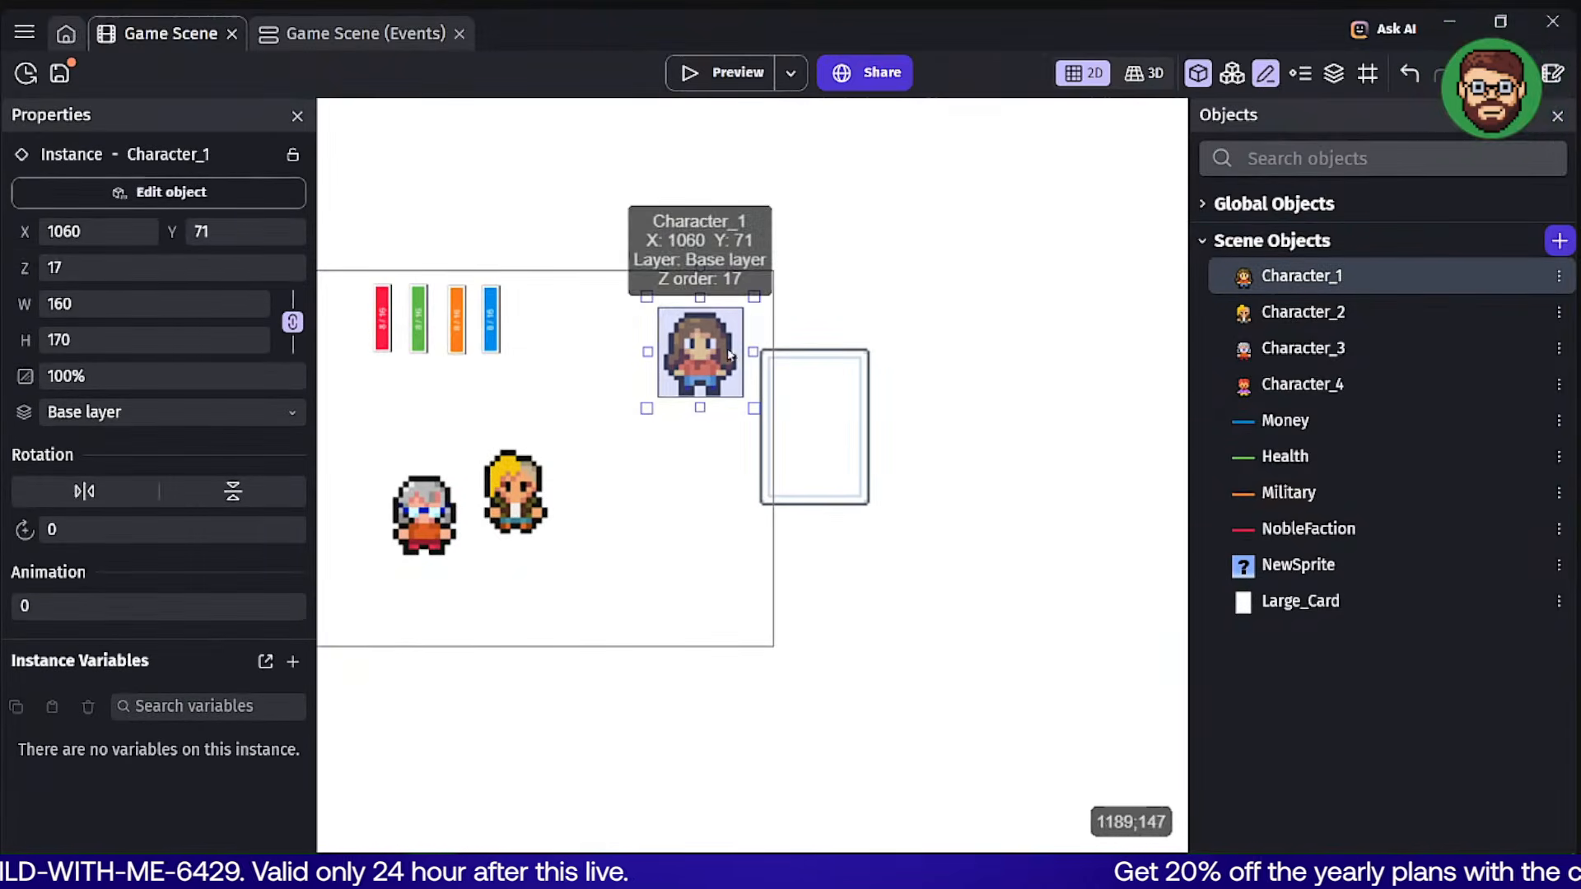
{"action": "left_click_drag", "start_coordinate": [734, 358], "coordinate": [851, 438]}
Extract the Large_Card and Character_1 instances together as a custom object named CharacterCard, stored in a new extension also named CharacterCard.
{"action": "left_click_drag", "start_coordinate": [632, 572], "coordinate": [997, 286]}
{"action": "right_click", "coordinate": [810, 432]}
{"action": "mouse_move", "coordinate": [1029, 710]}
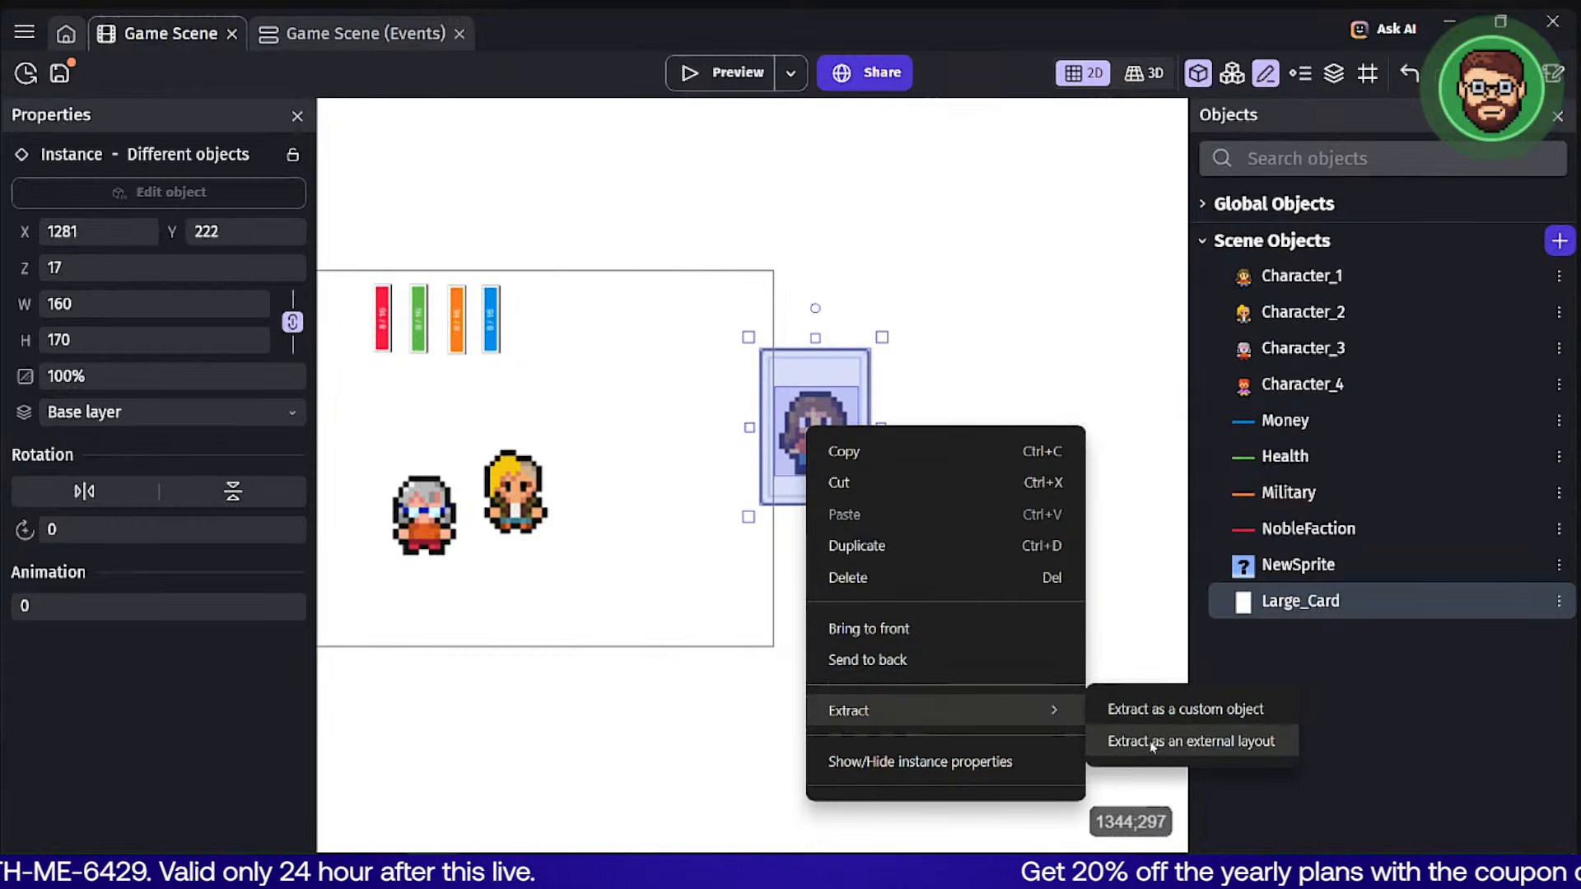
{"action": "left_click", "coordinate": [1169, 708]}
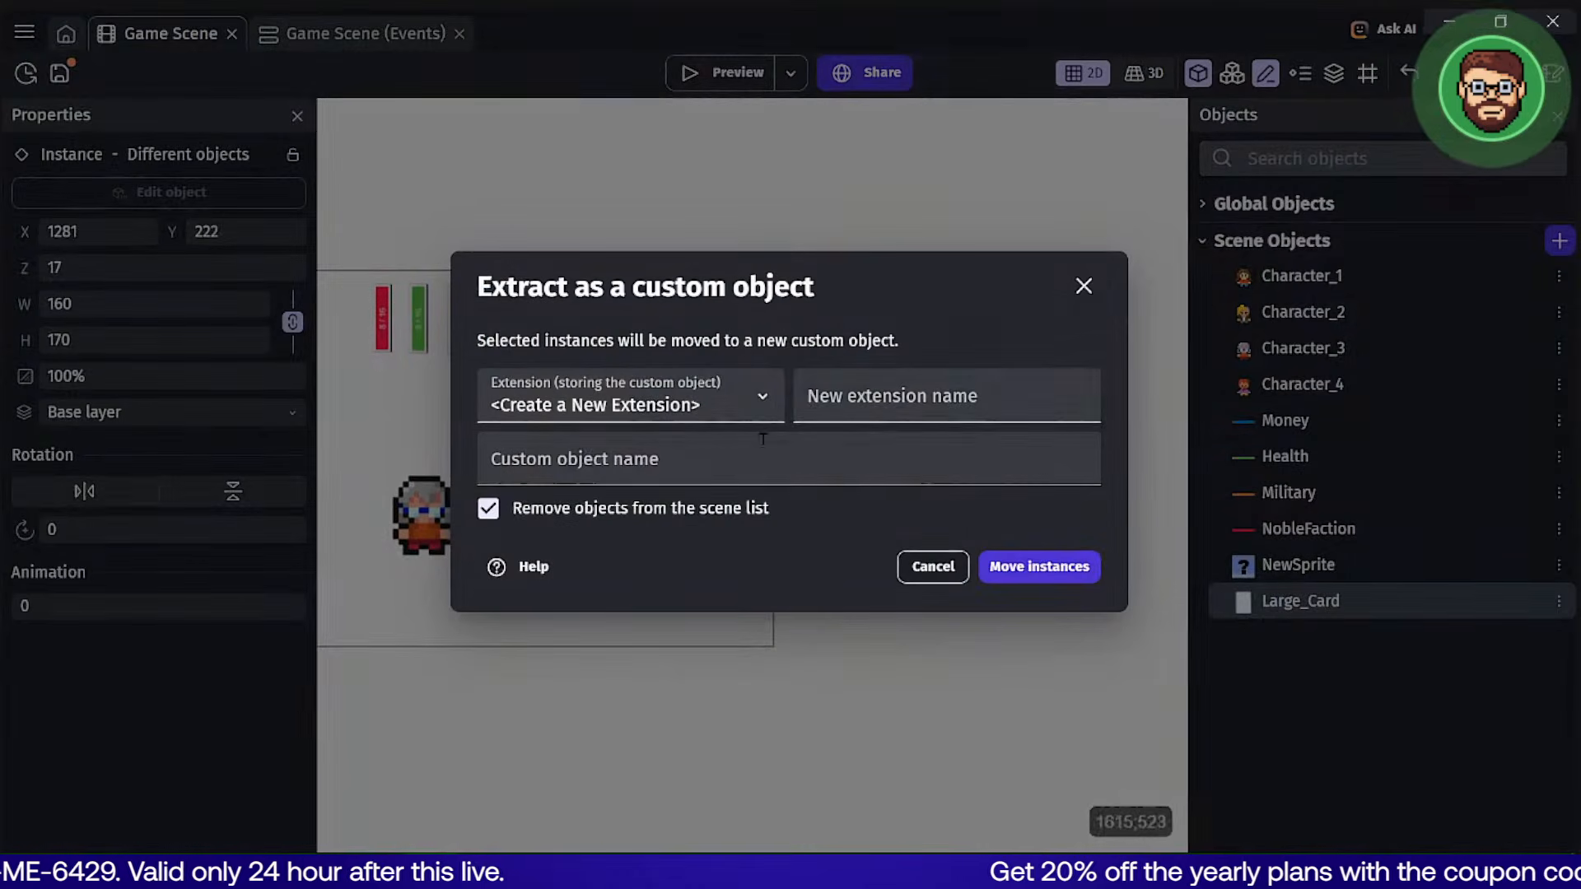
{"action": "left_click", "coordinate": [837, 405]}
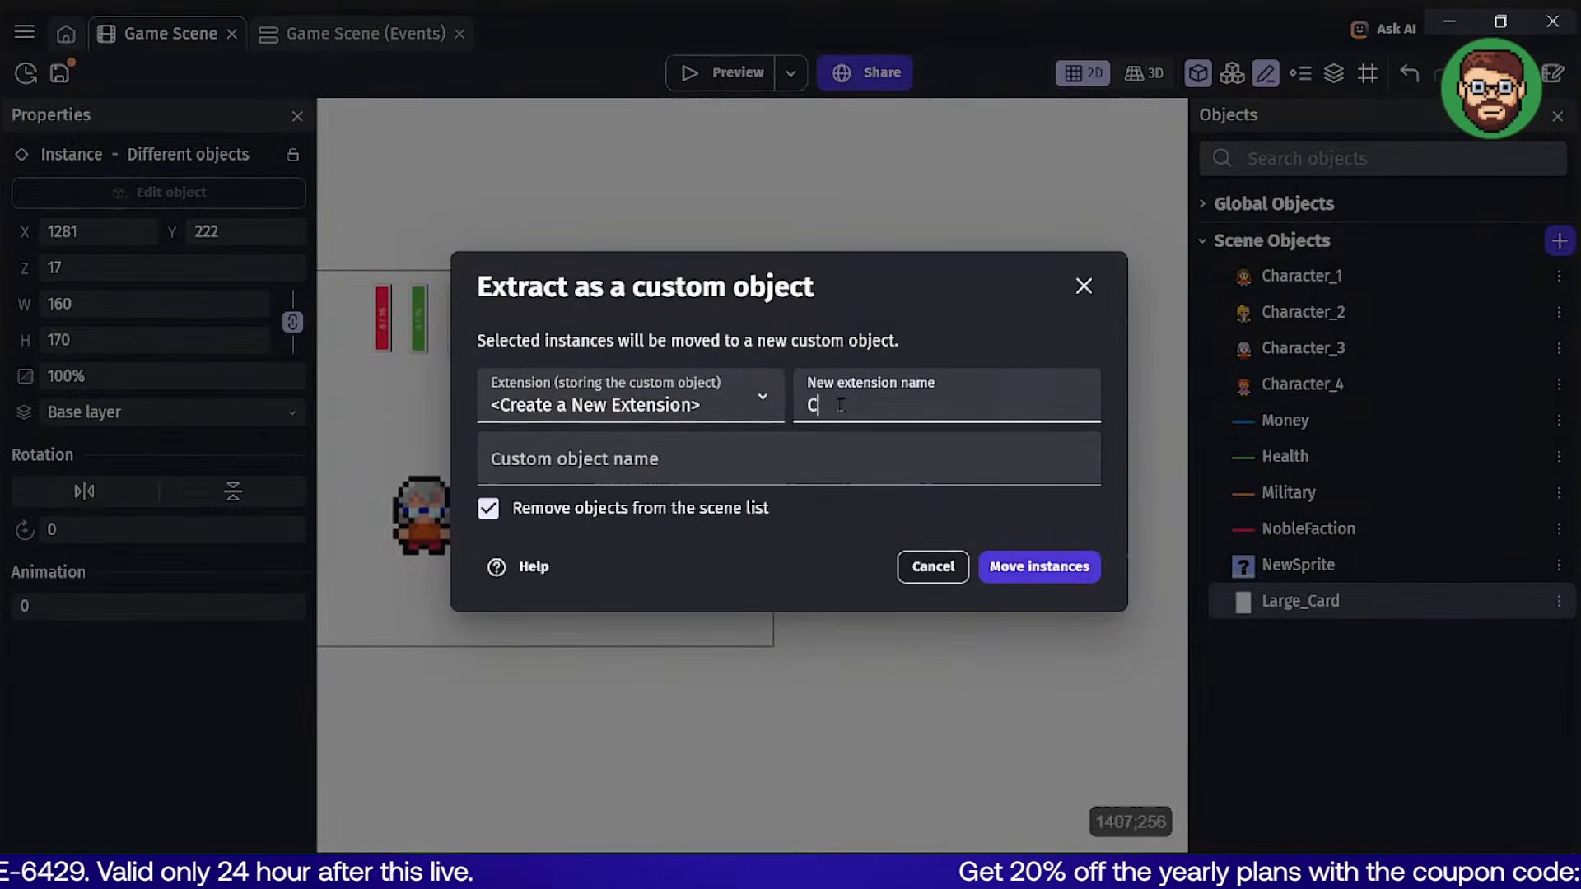
{"action": "type", "text": "Carc"}
{"action": "key", "text": "BackSpace"}
{"action": "key", "text": "BackSpace"}
{"action": "key", "text": "BackSpace"}
{"action": "key", "text": "BackSpace"}
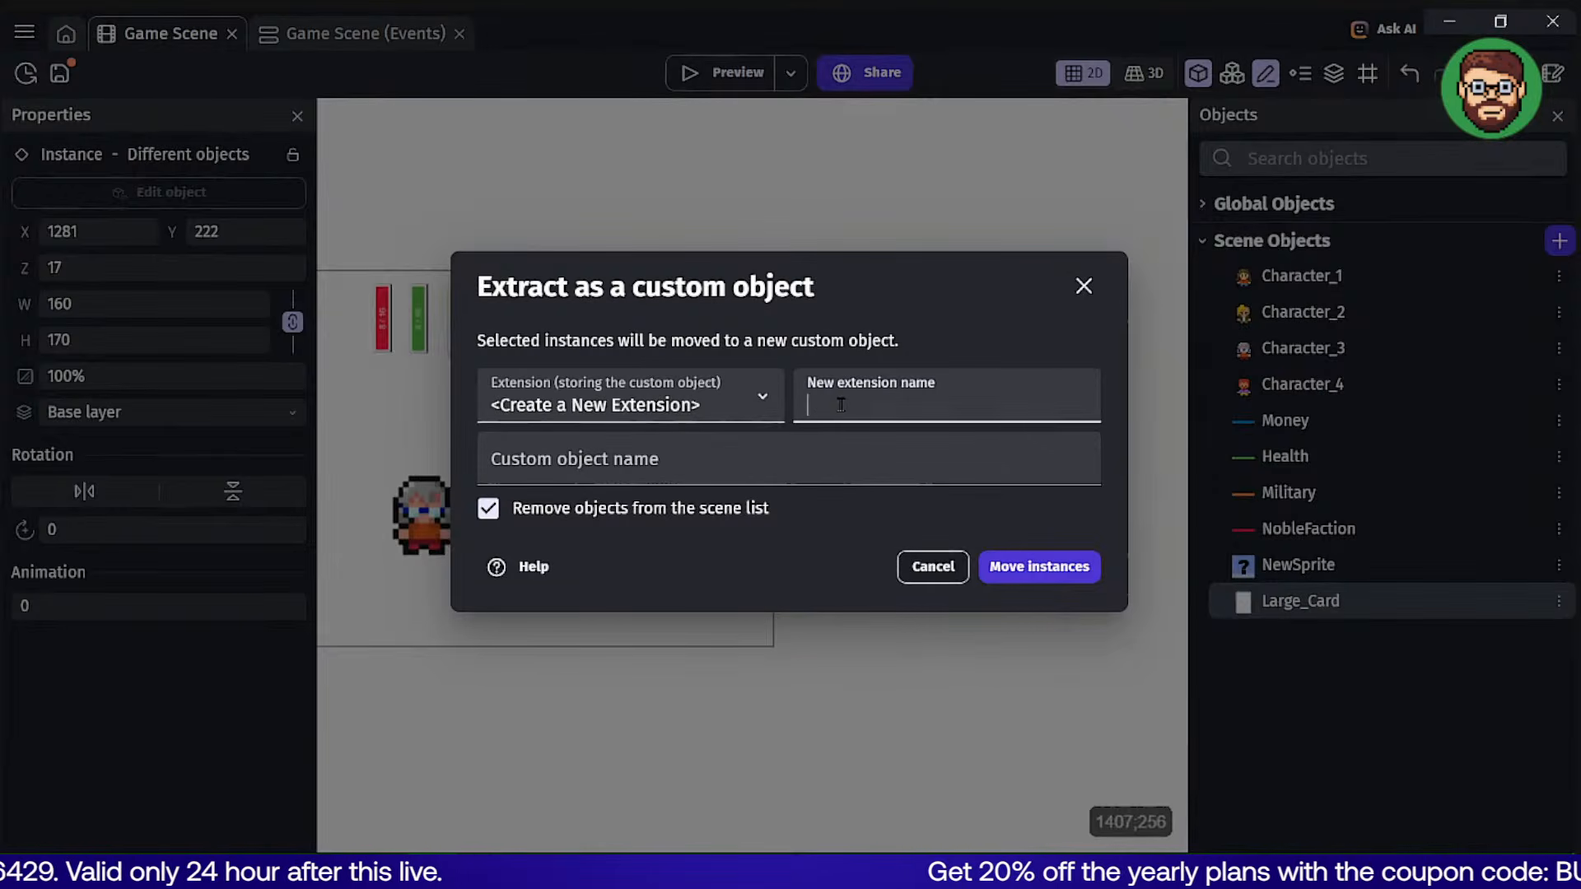
{"action": "type", "text": "Character Cards"}
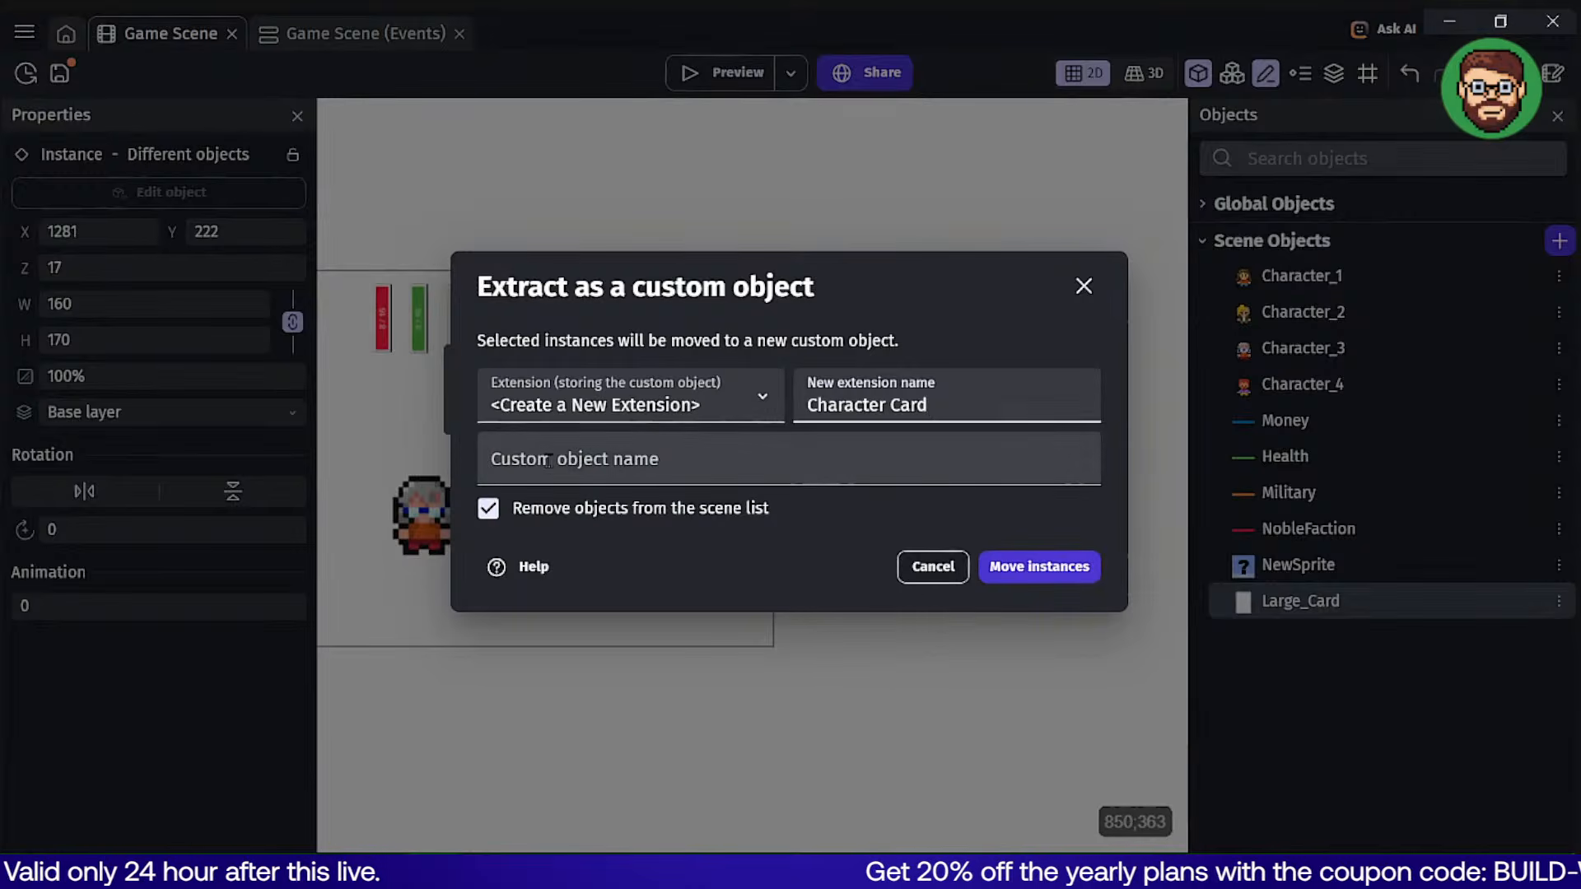
{"action": "left_click", "coordinate": [574, 459]}
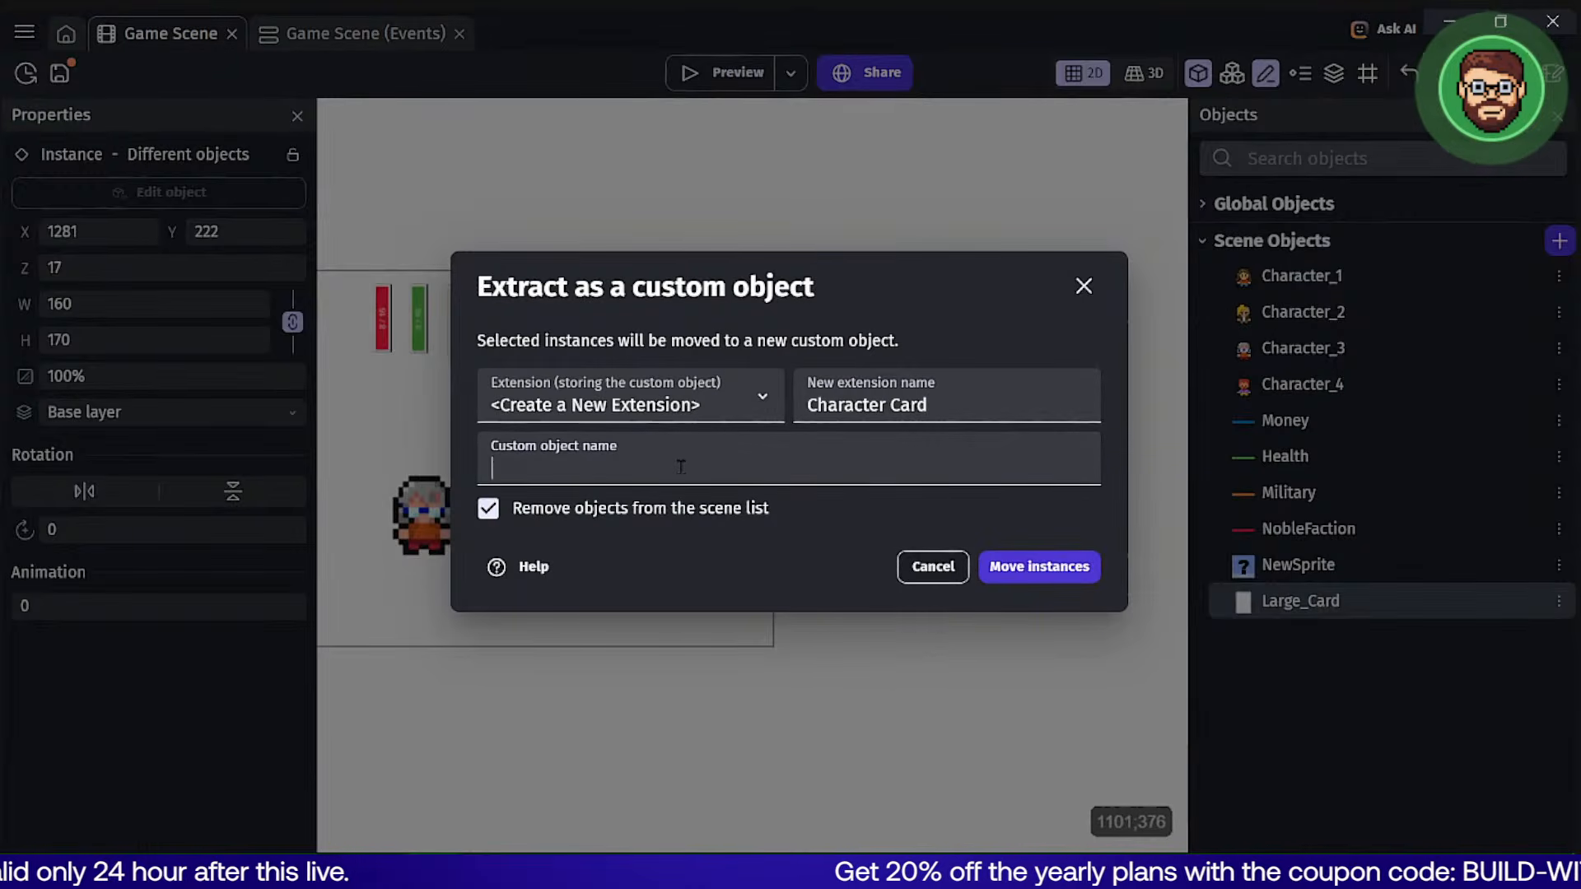
{"action": "type", "text": "Charac"}
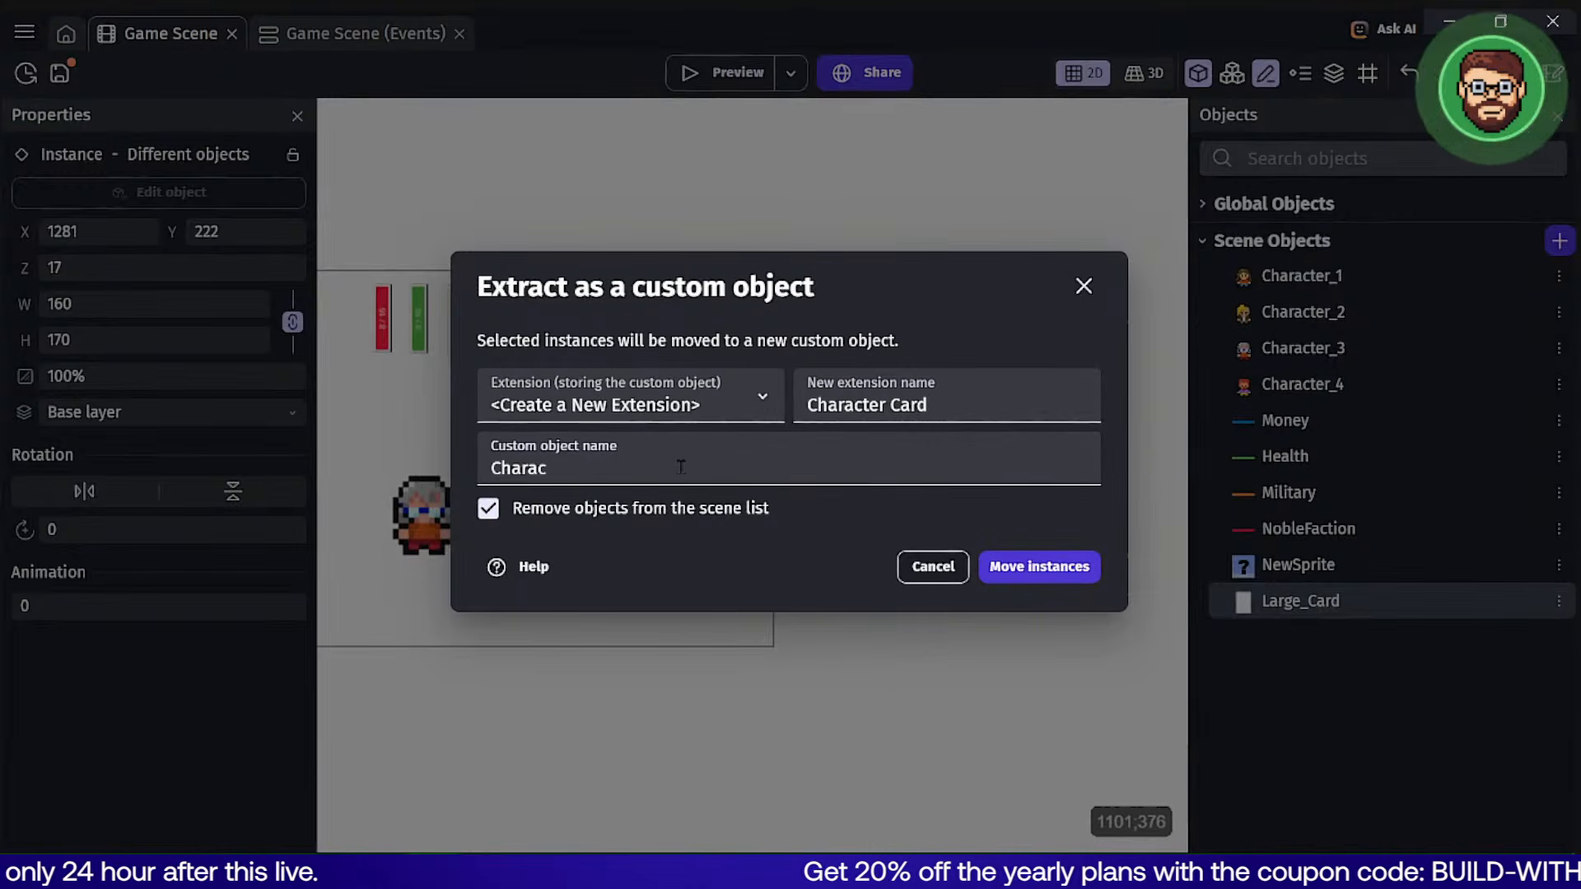
{"action": "type", "text": "terCard"}
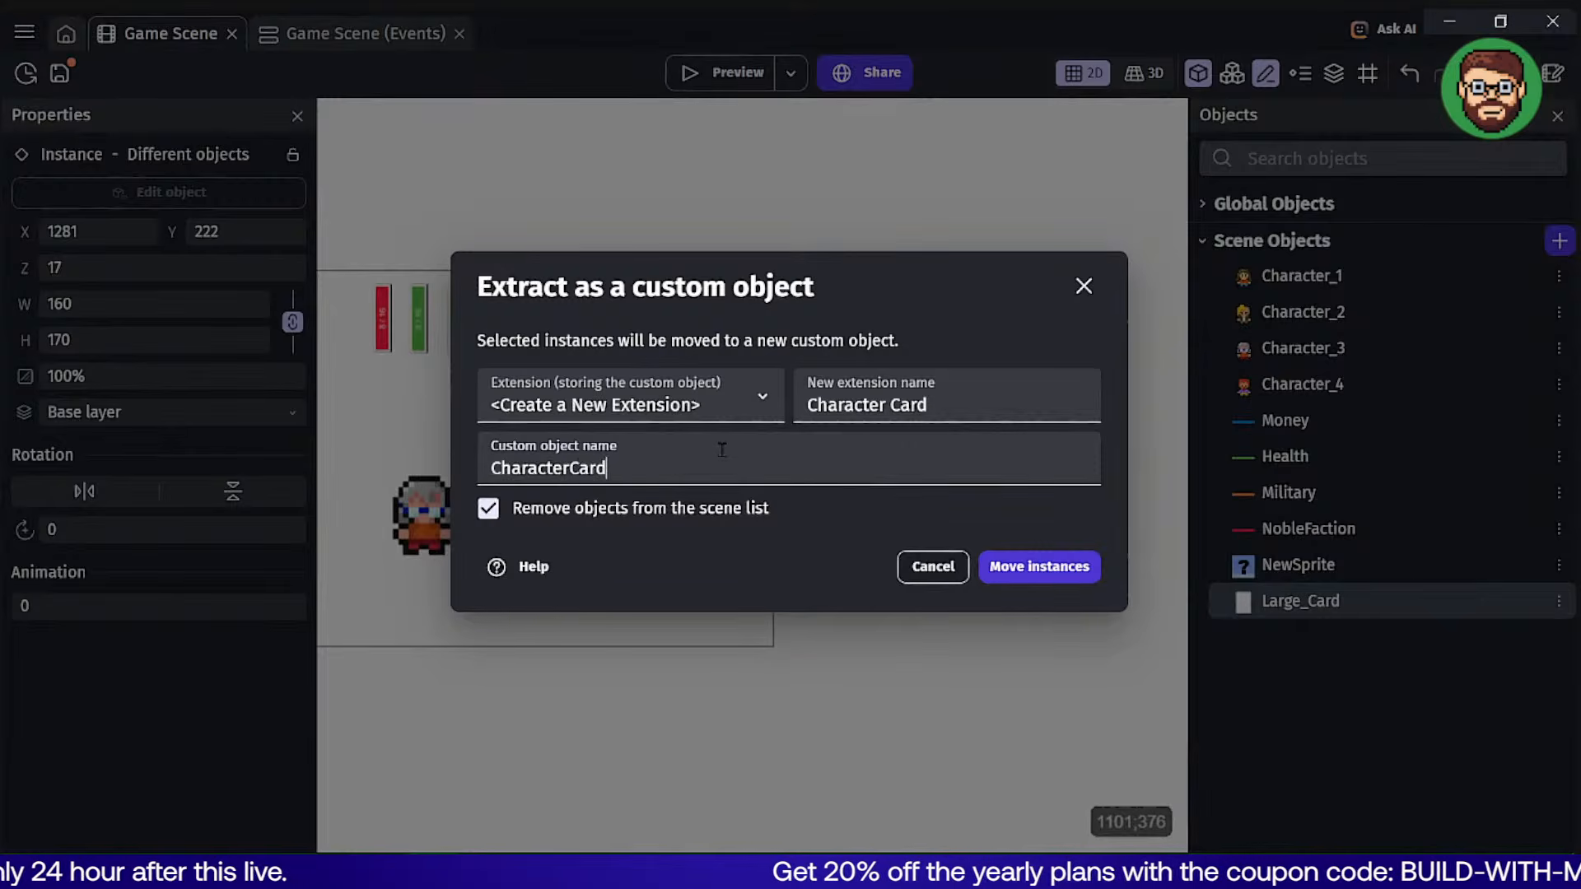
{"action": "left_click", "coordinate": [892, 405]}
{"action": "key", "text": "BackSpace"}
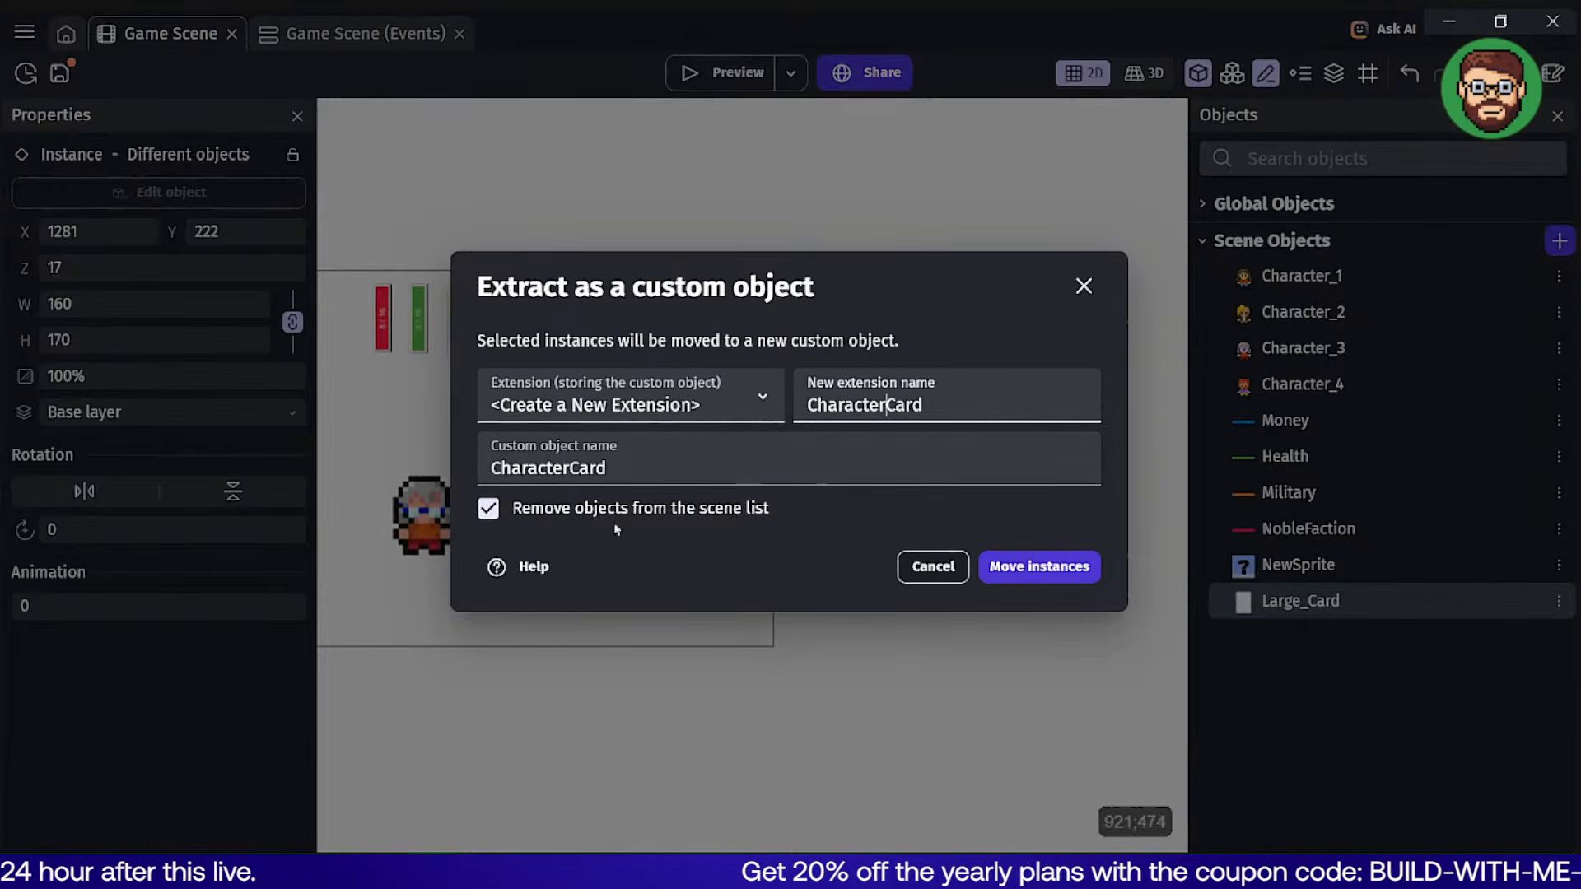
{"action": "left_click", "coordinate": [1039, 566]}
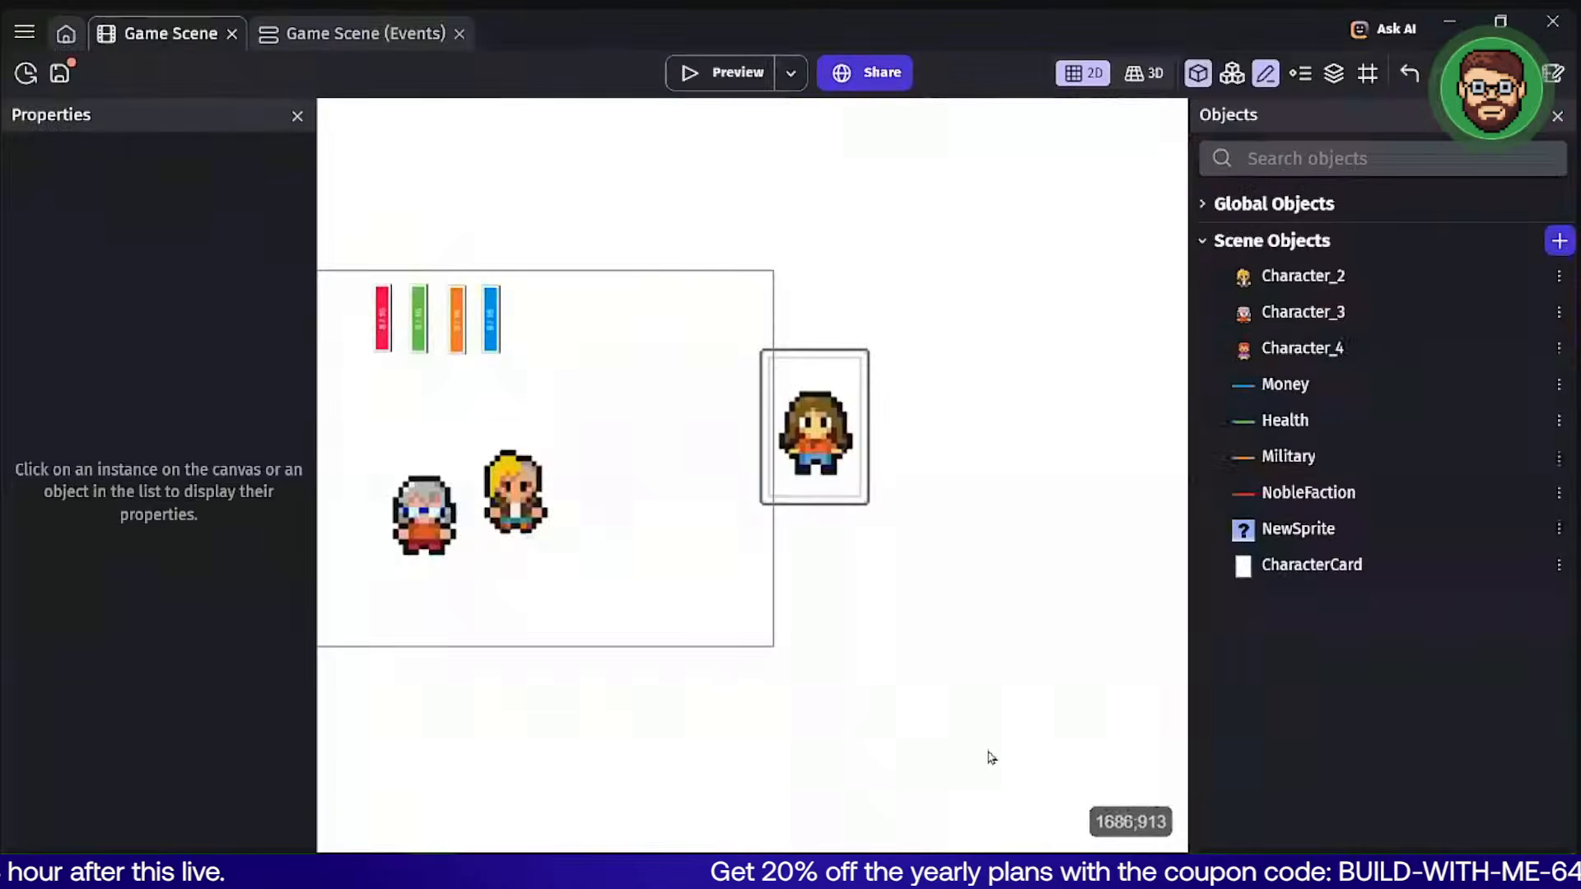
Move Character_1 up inside the CharacterCard custom object to about X 26, Y 62.
{"action": "scroll", "coordinate": [786, 420], "scroll_direction": "down", "scroll_amount": 3}
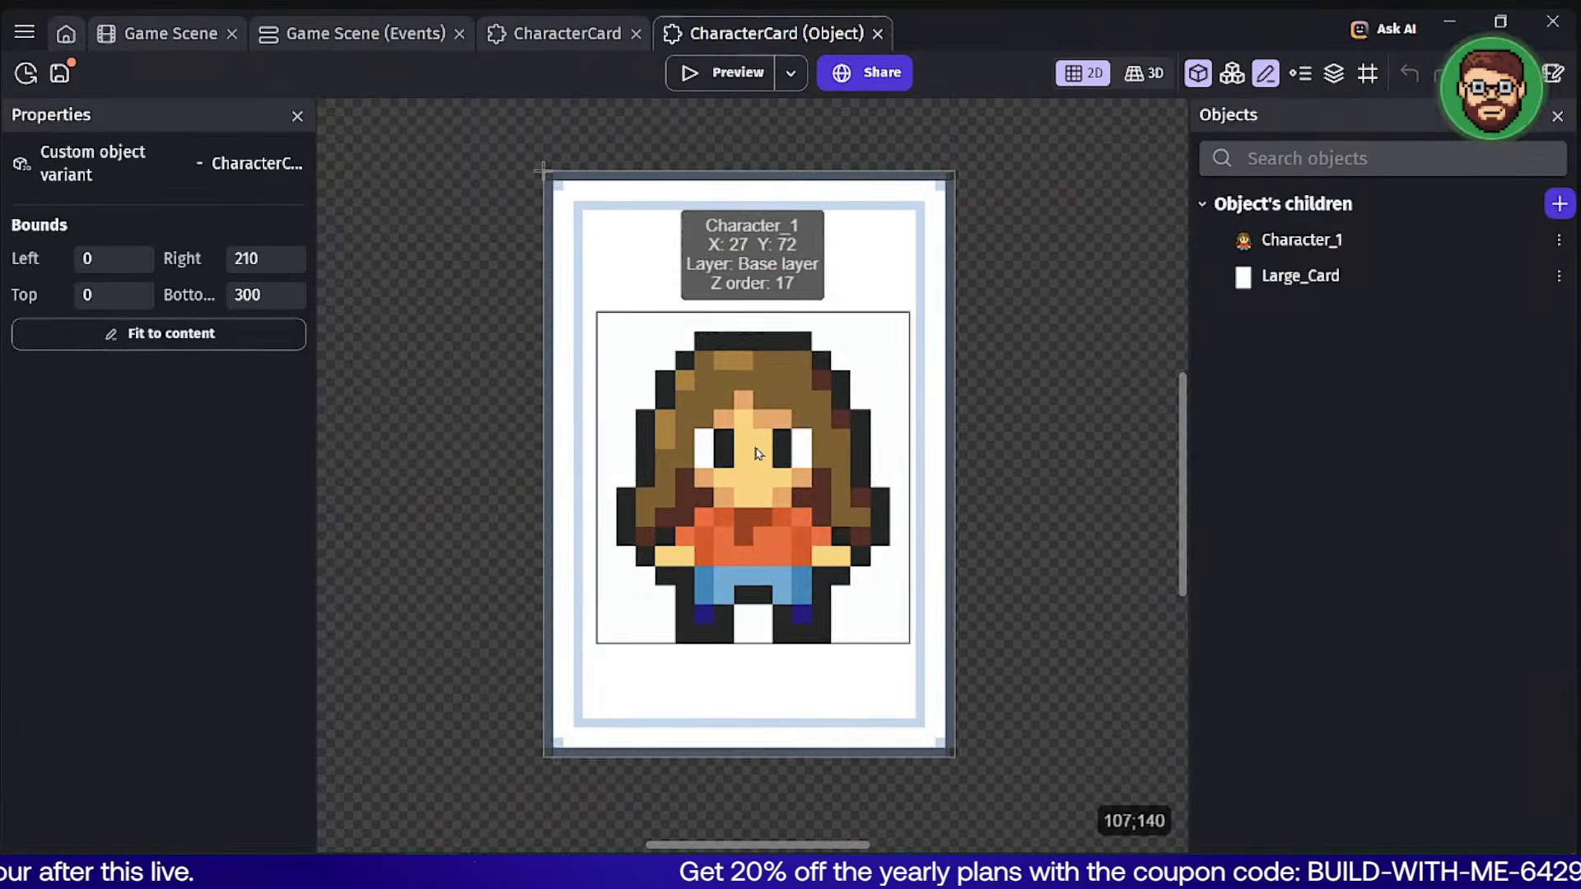
{"action": "left_click", "coordinate": [696, 527]}
{"action": "left_click_drag", "start_coordinate": [696, 522], "coordinate": [695, 518]}
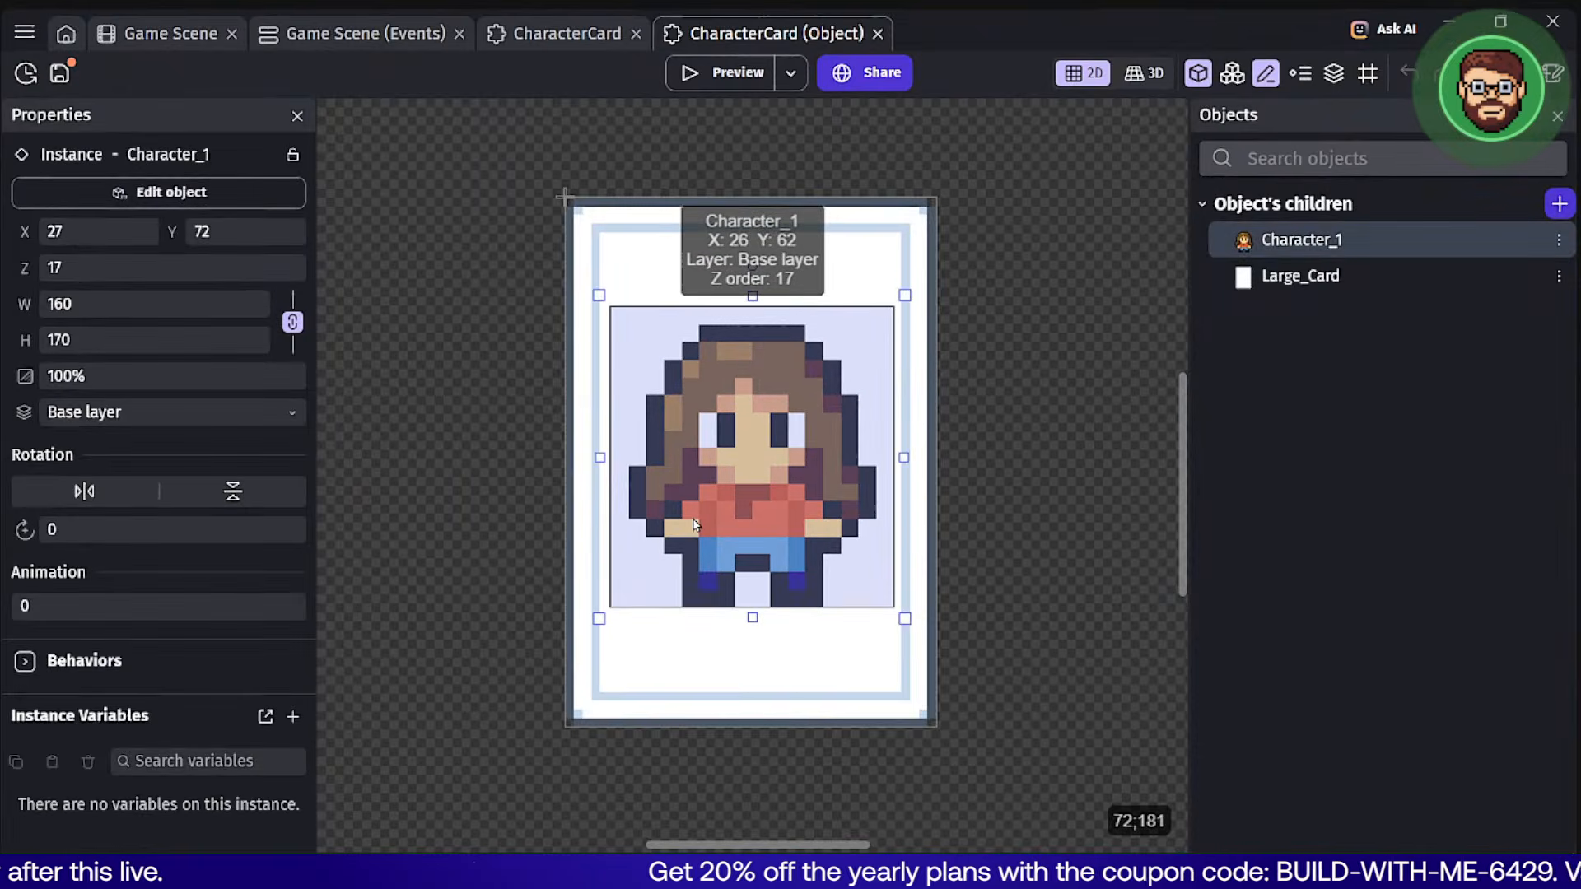
{"action": "left_click", "coordinate": [1014, 430]}
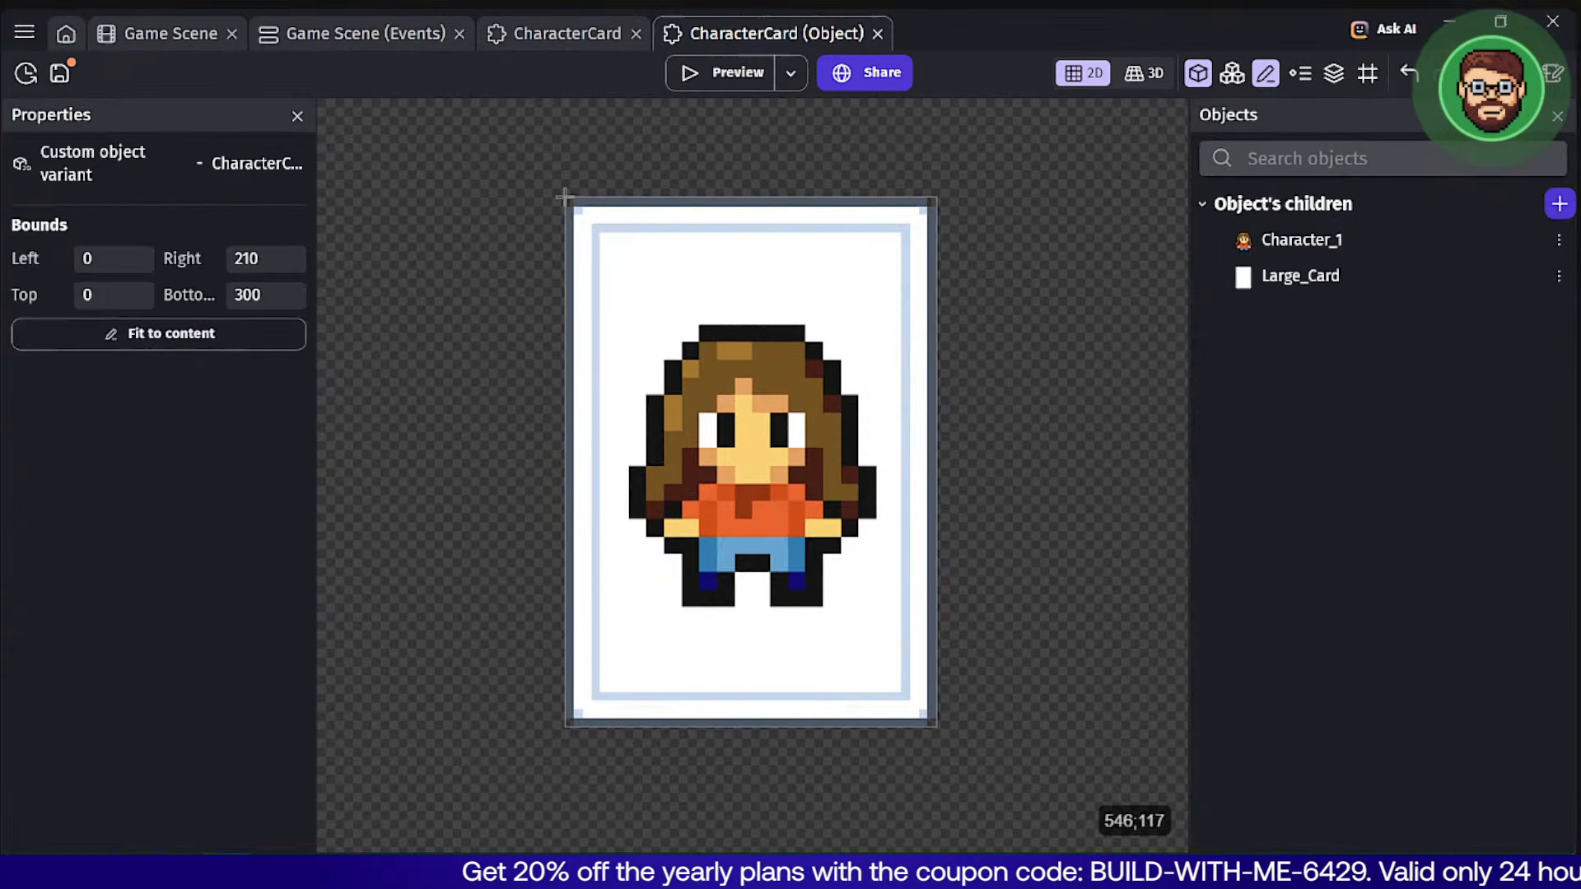
Add a Text object called Name with a sample character name to the card's children and place it below the character.
{"action": "left_click", "coordinate": [1567, 207]}
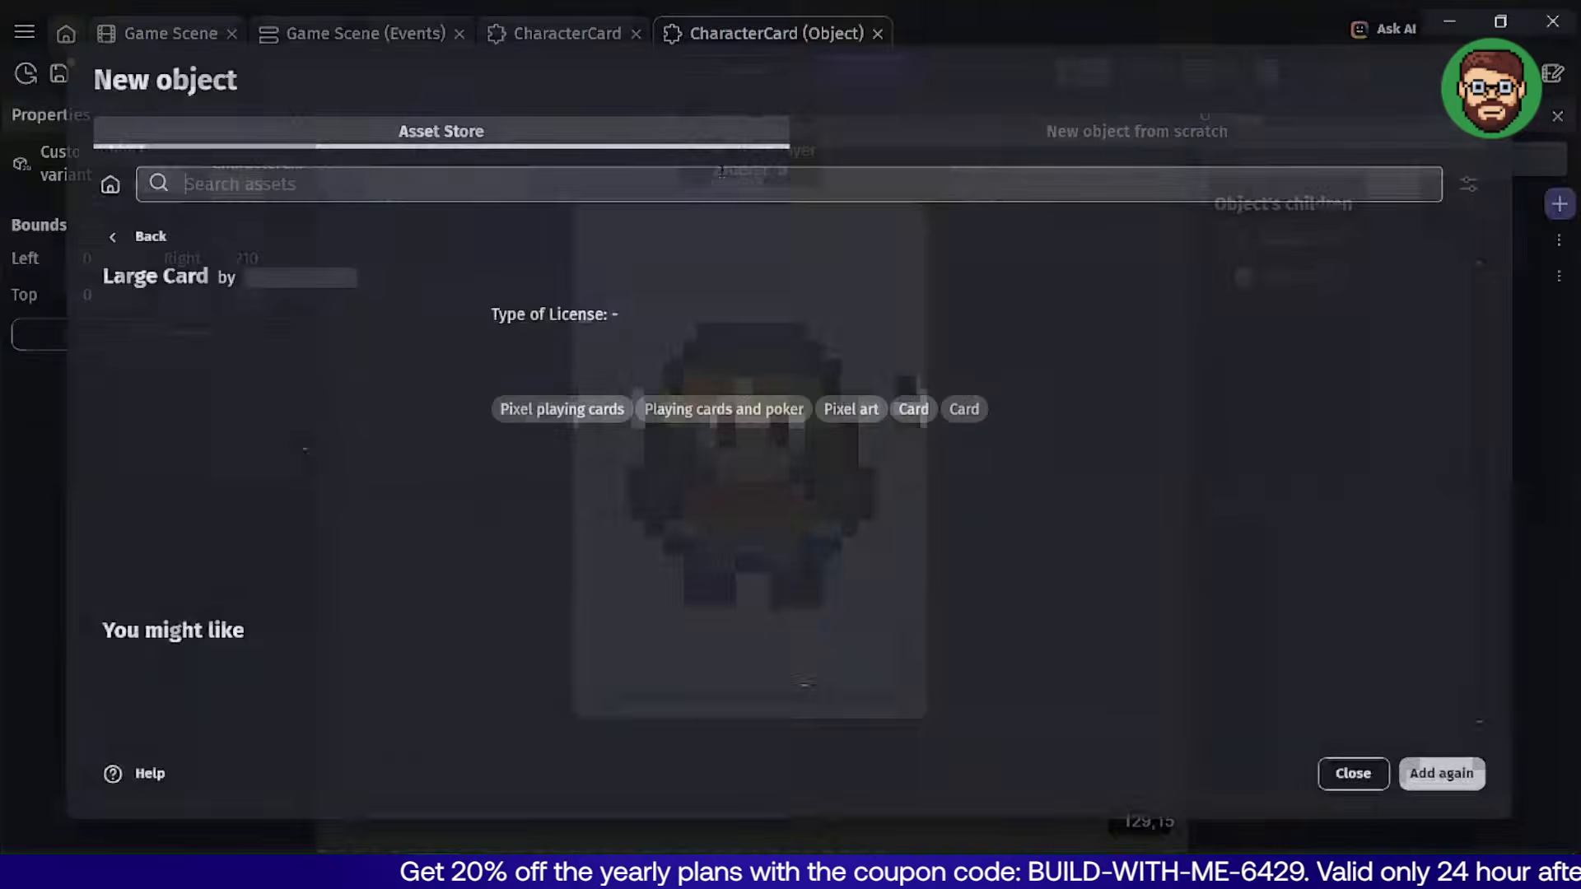
{"action": "left_click", "coordinate": [1015, 125]}
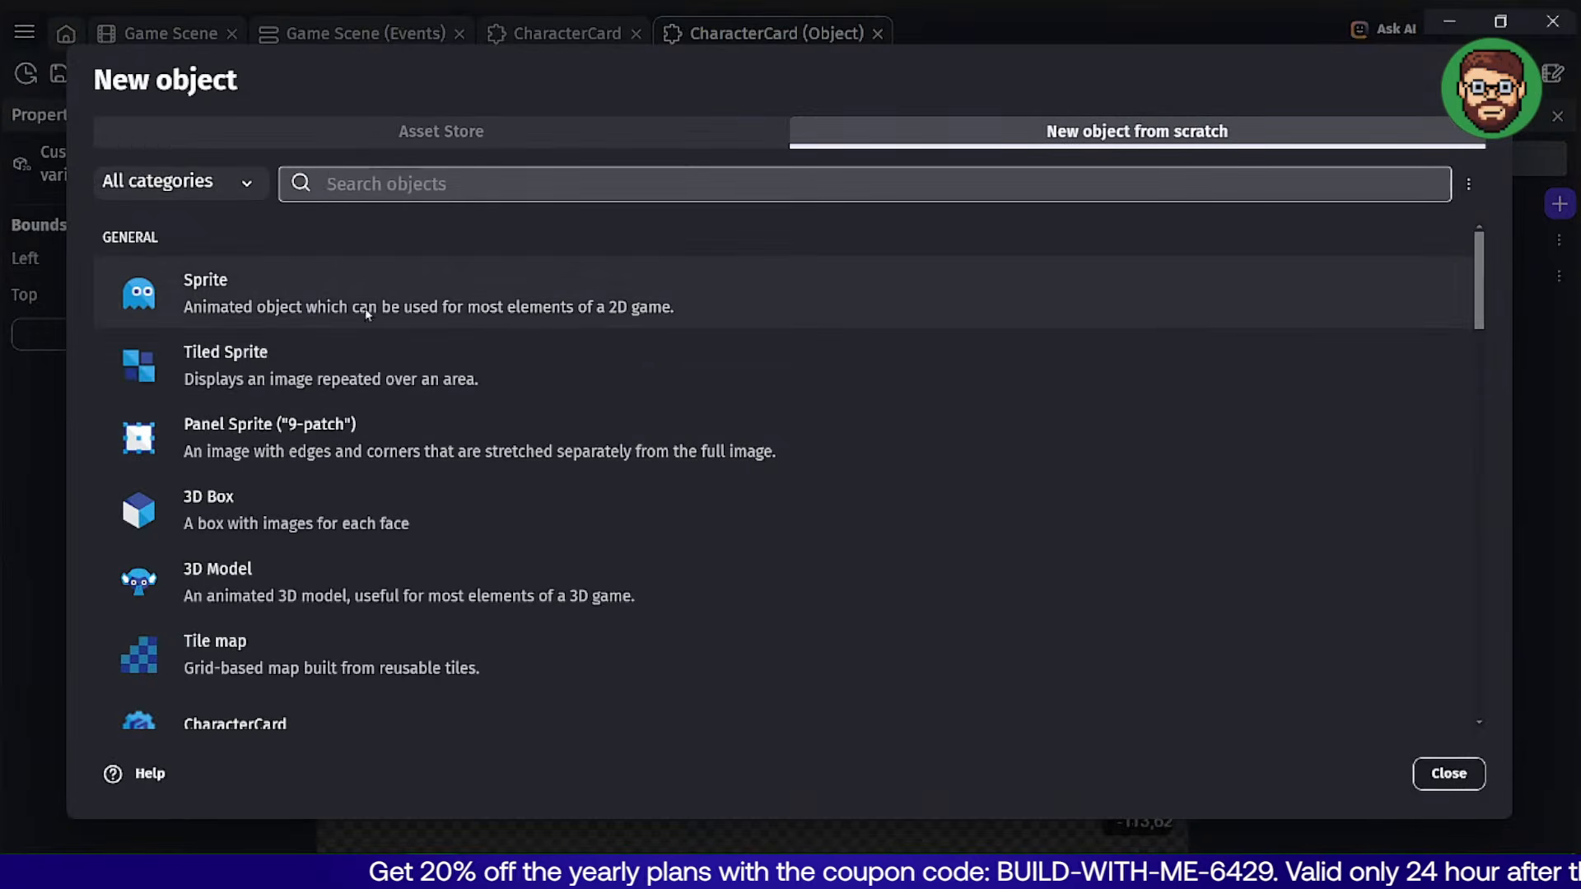
{"action": "scroll", "coordinate": [245, 620], "scroll_direction": "down", "scroll_amount": 3}
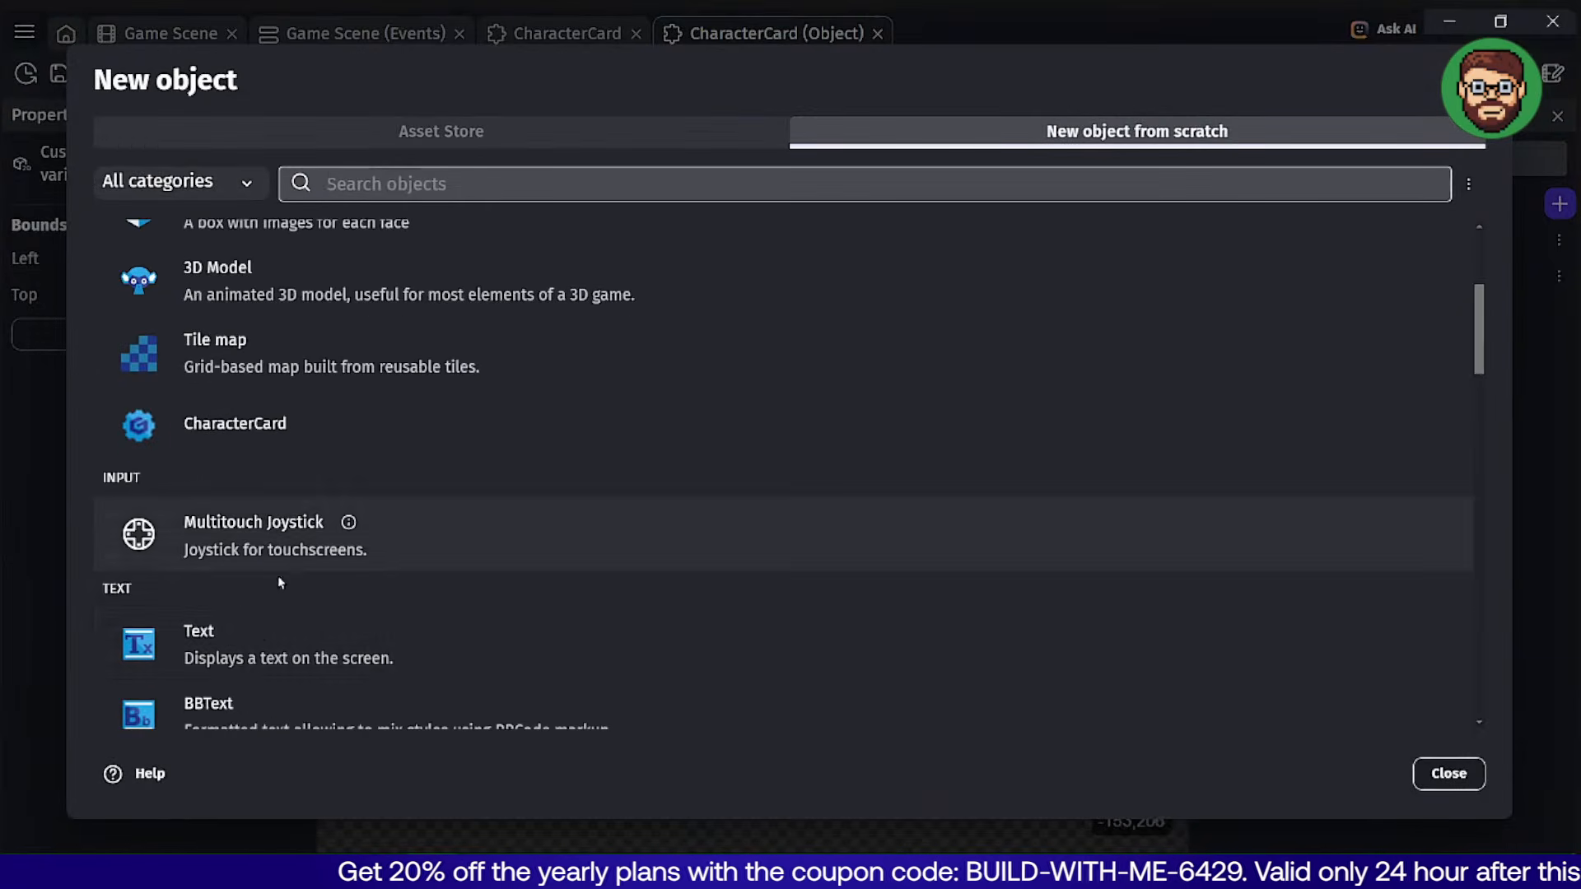
{"action": "left_click", "coordinate": [254, 629]}
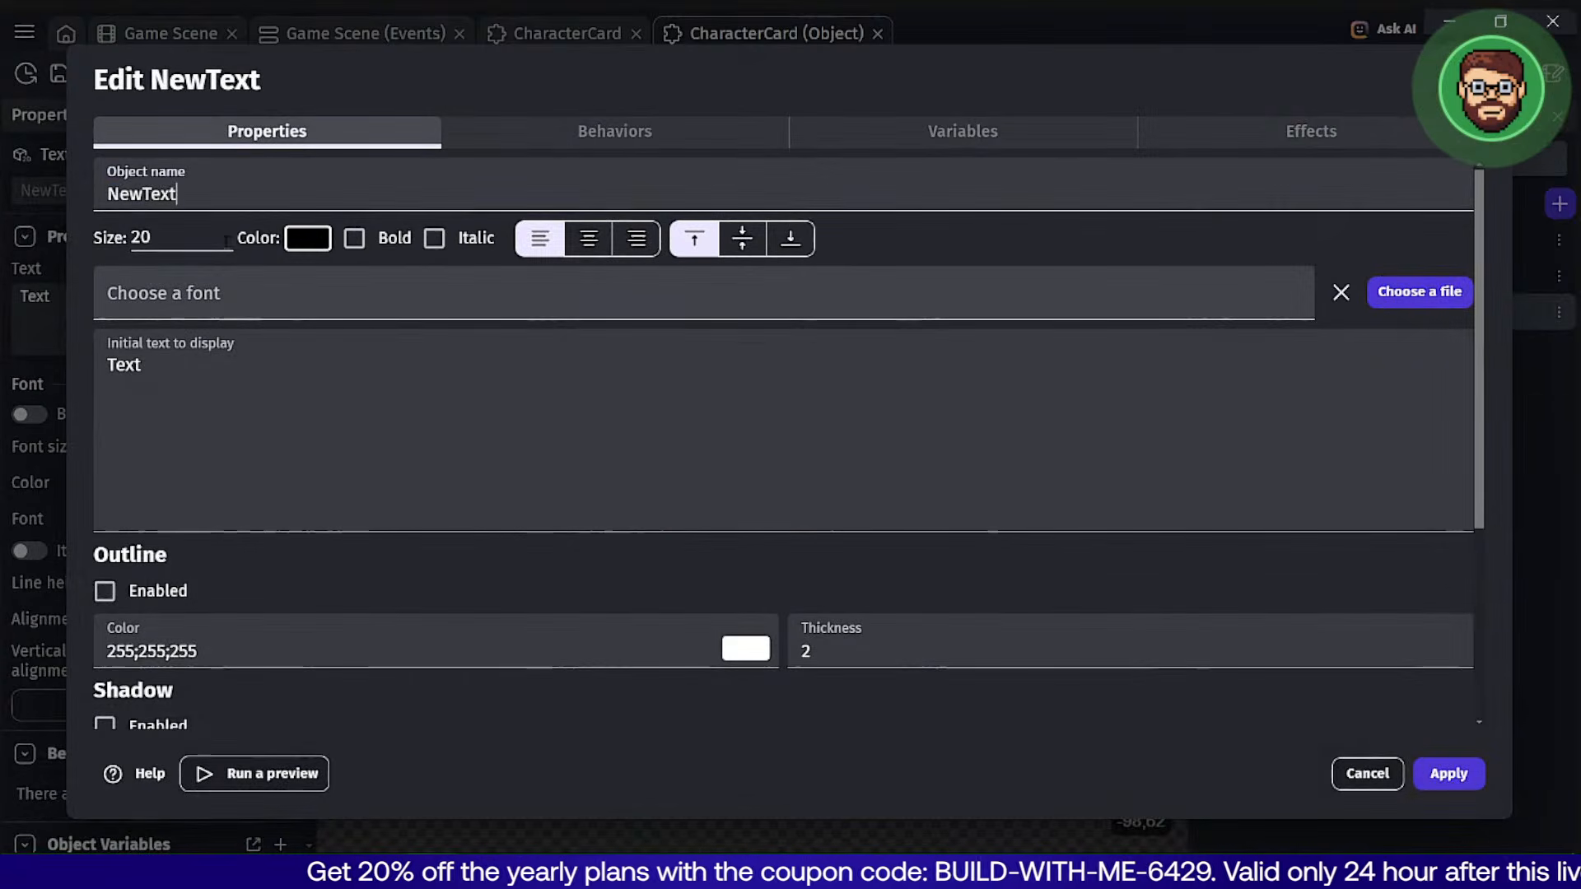
{"action": "double_click", "coordinate": [207, 191]}
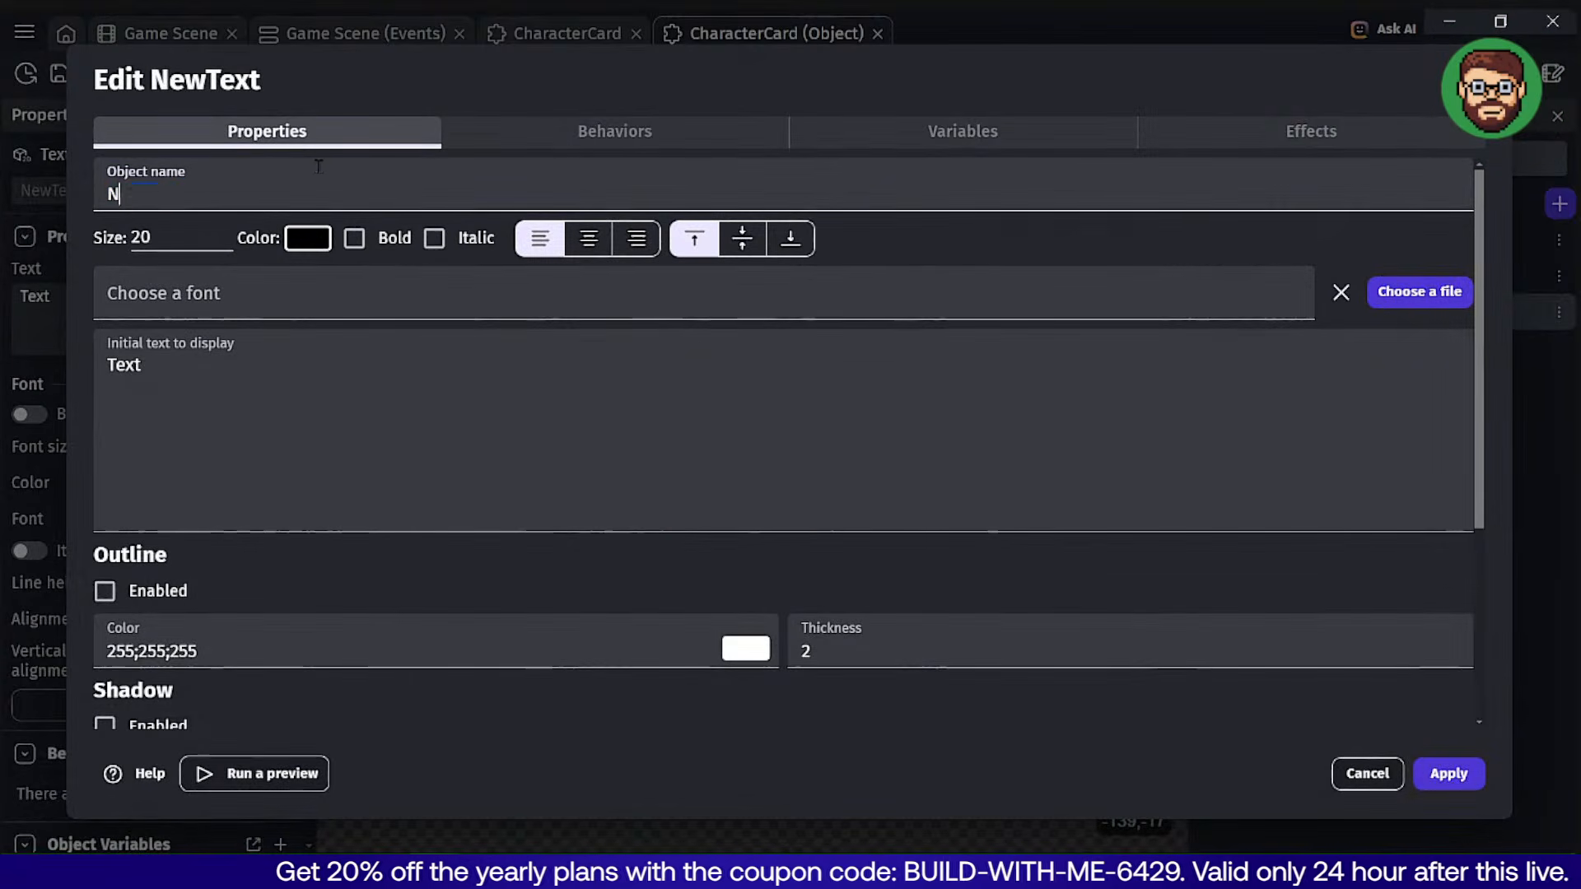
{"action": "double_click", "coordinate": [288, 373]}
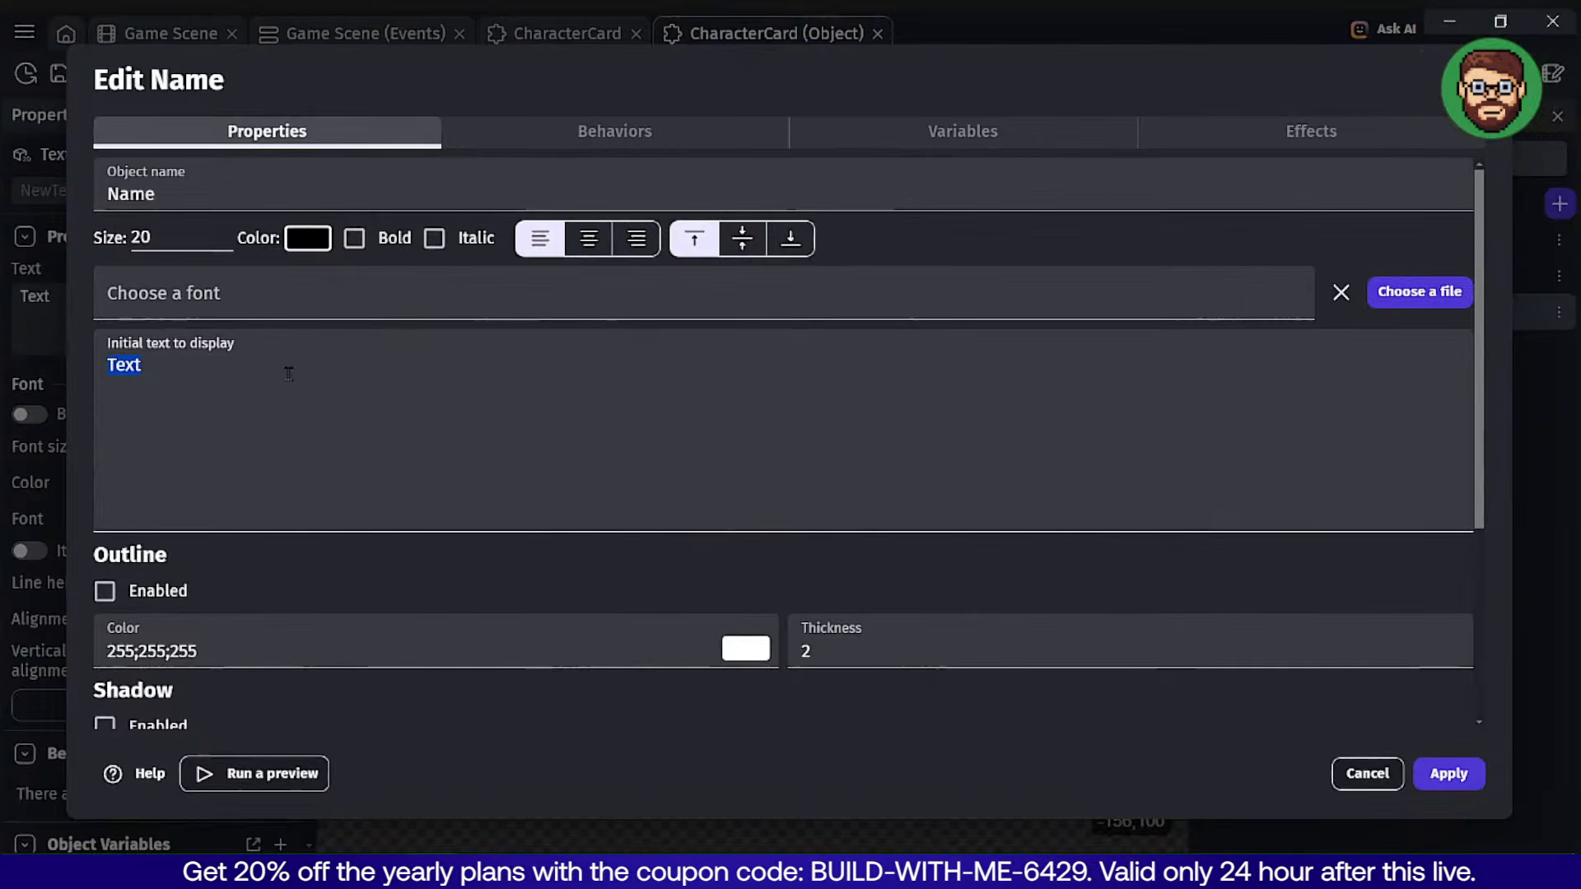
{"action": "type", "text": "Jeffery"}
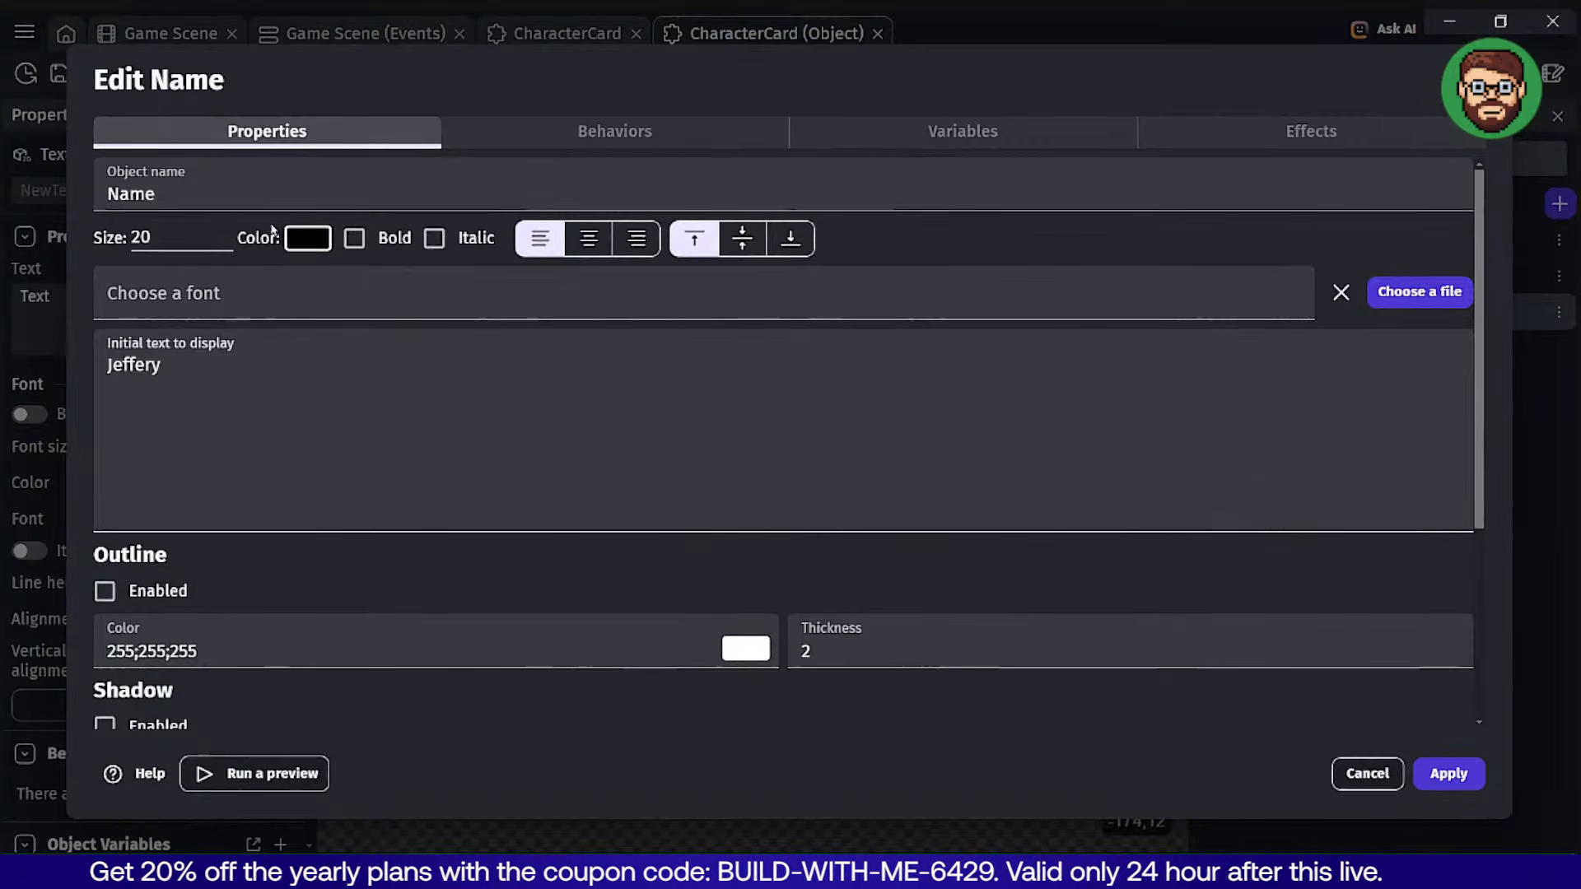
{"action": "left_click", "coordinate": [1448, 773]}
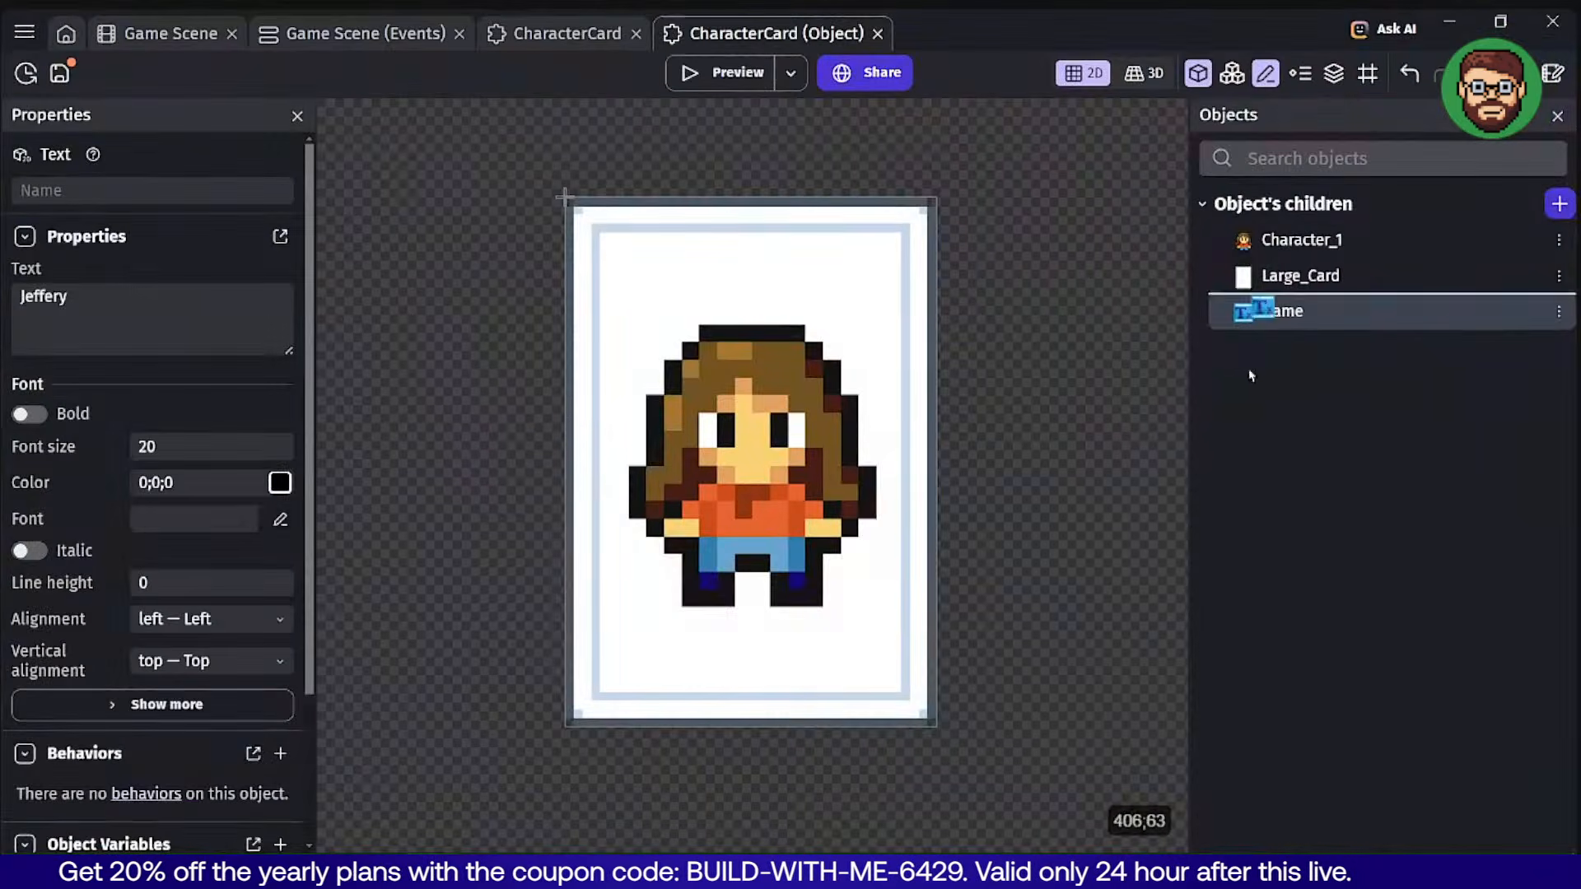
Search the asset store fonts for "noto", install NotoSansArabicUI-Black, and leave the Name object's editor without applying it.
{"action": "double_click", "coordinate": [746, 648]}
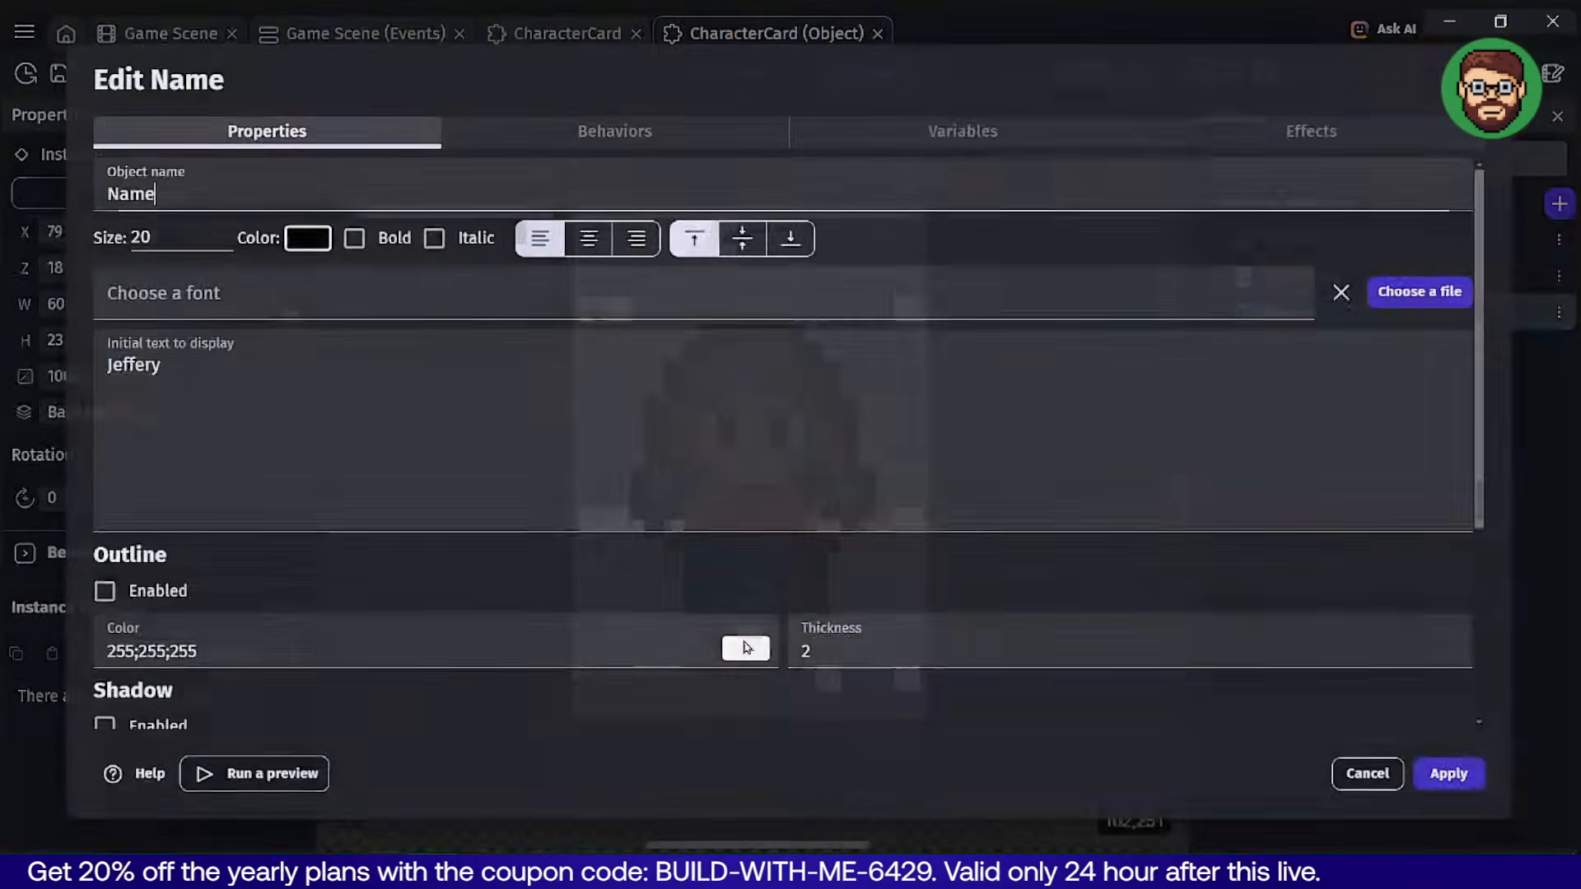
{"action": "left_click", "coordinate": [234, 293]}
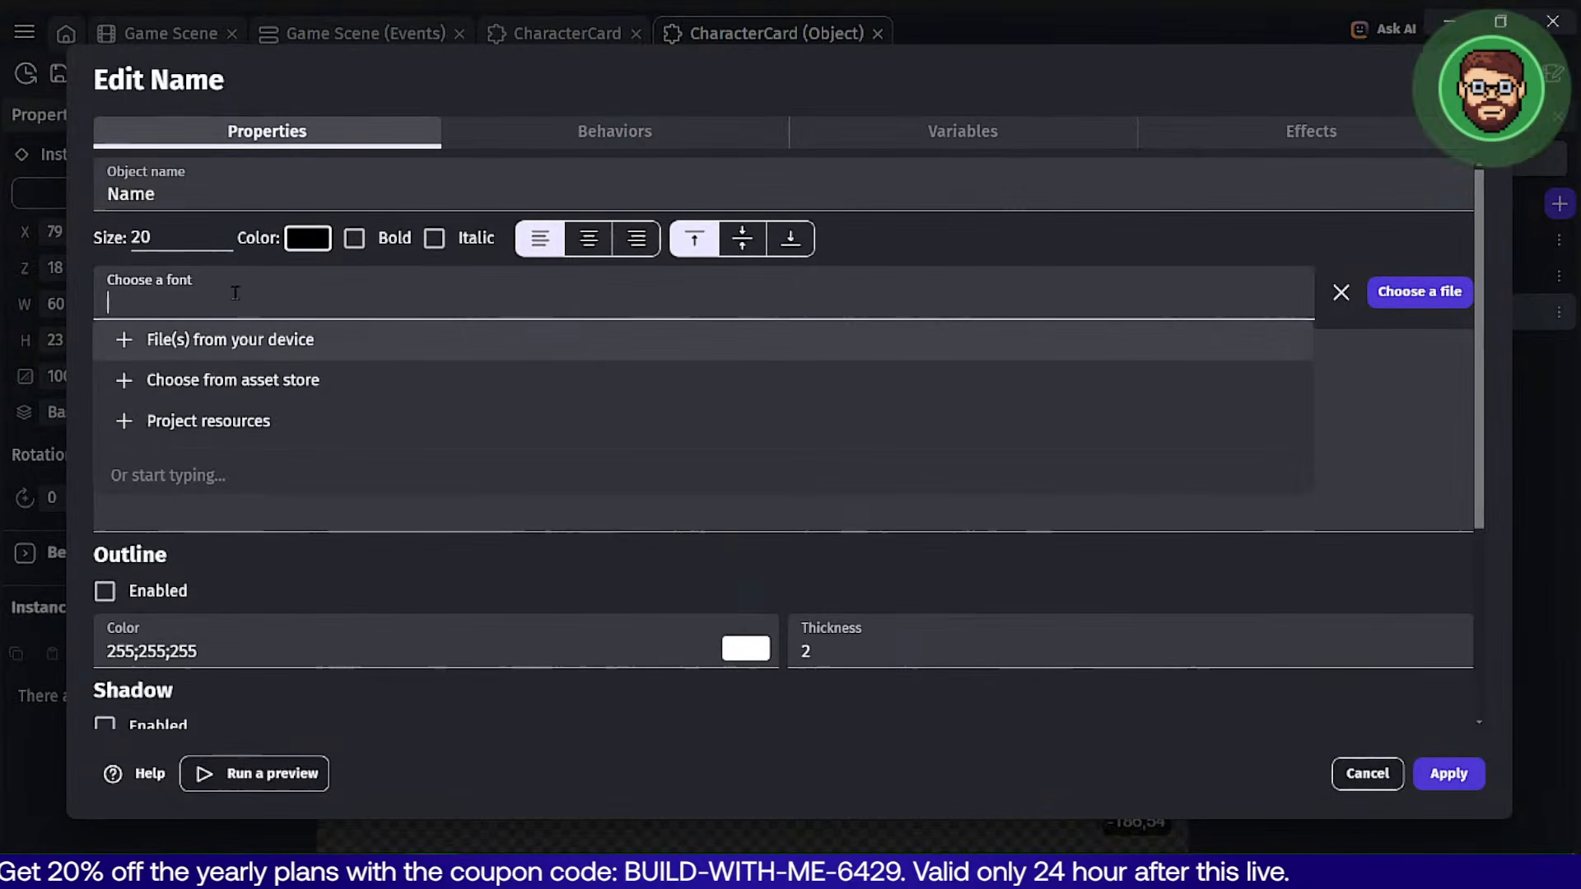
{"action": "left_click", "coordinate": [272, 385]}
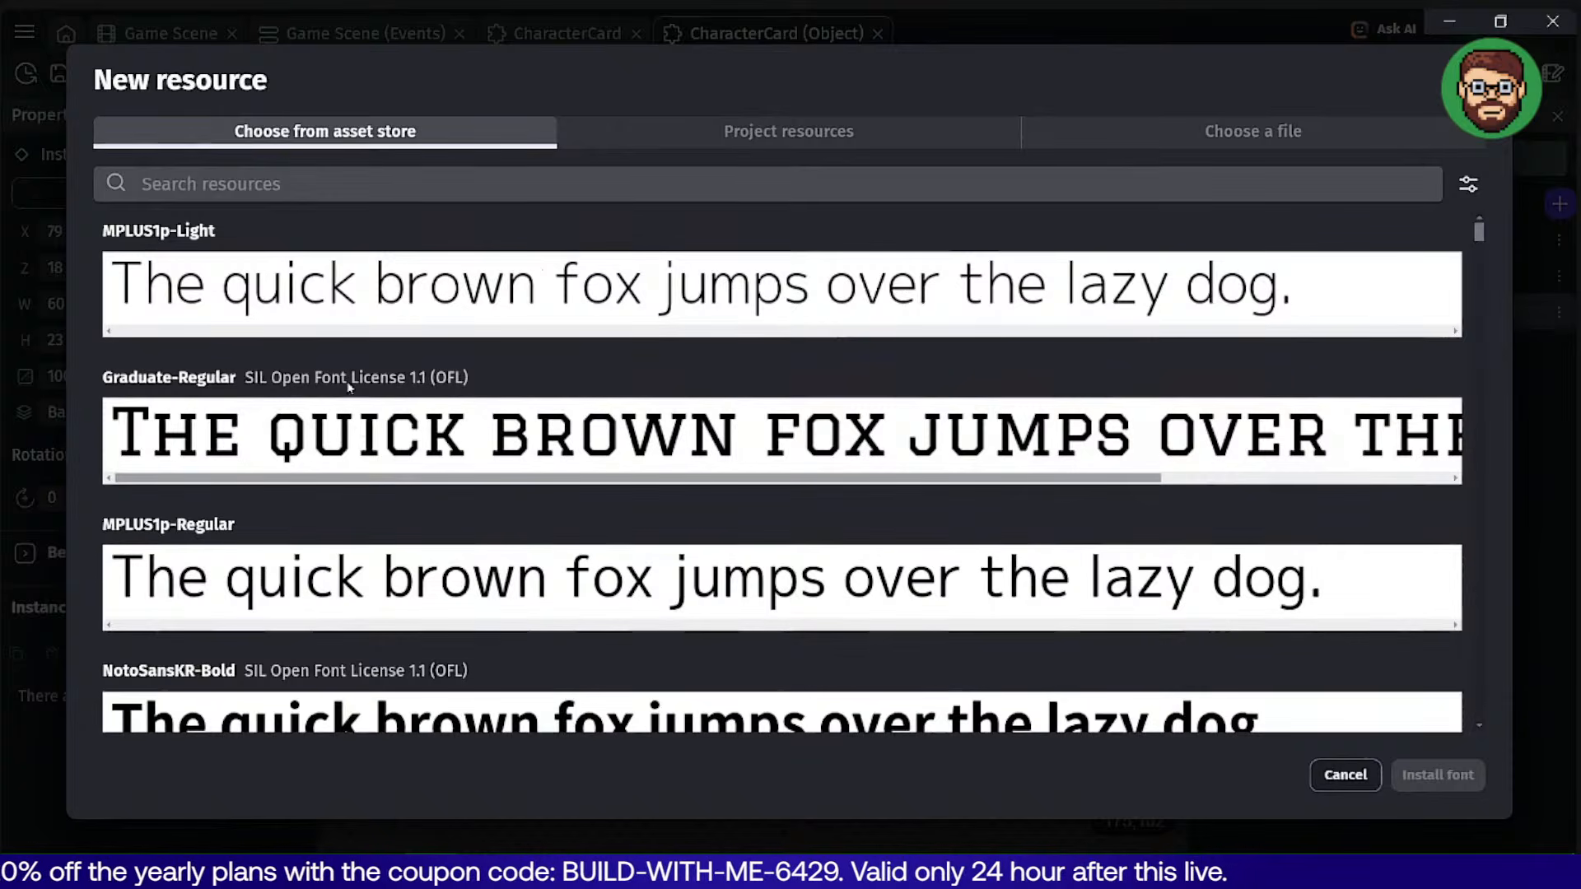
{"action": "left_click", "coordinate": [242, 185]}
{"action": "type", "text": "noto"}
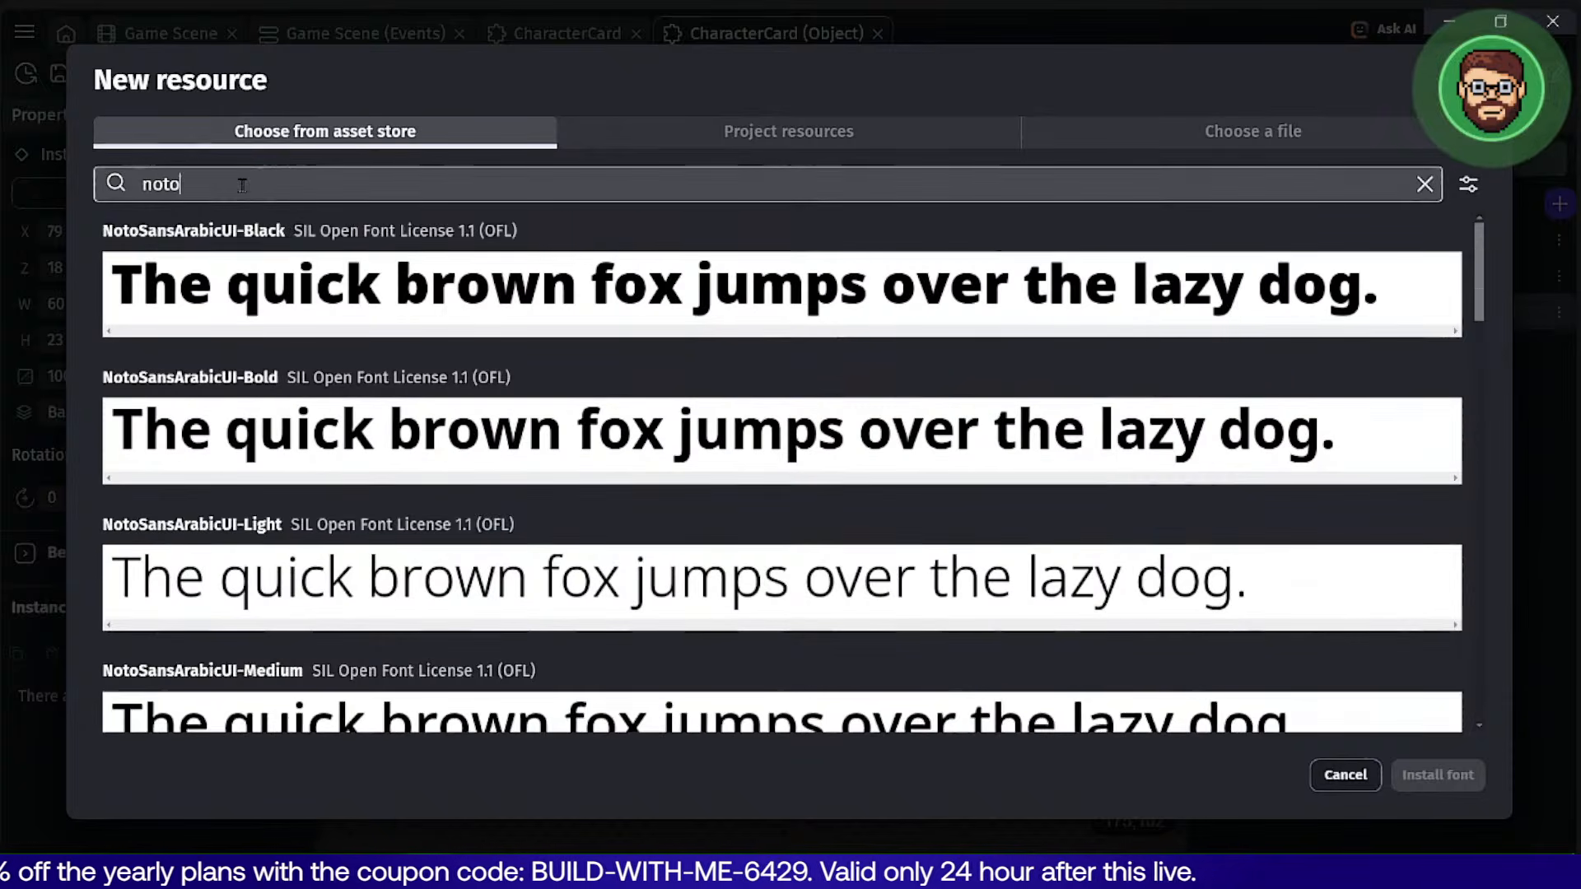
{"action": "left_click", "coordinate": [782, 310]}
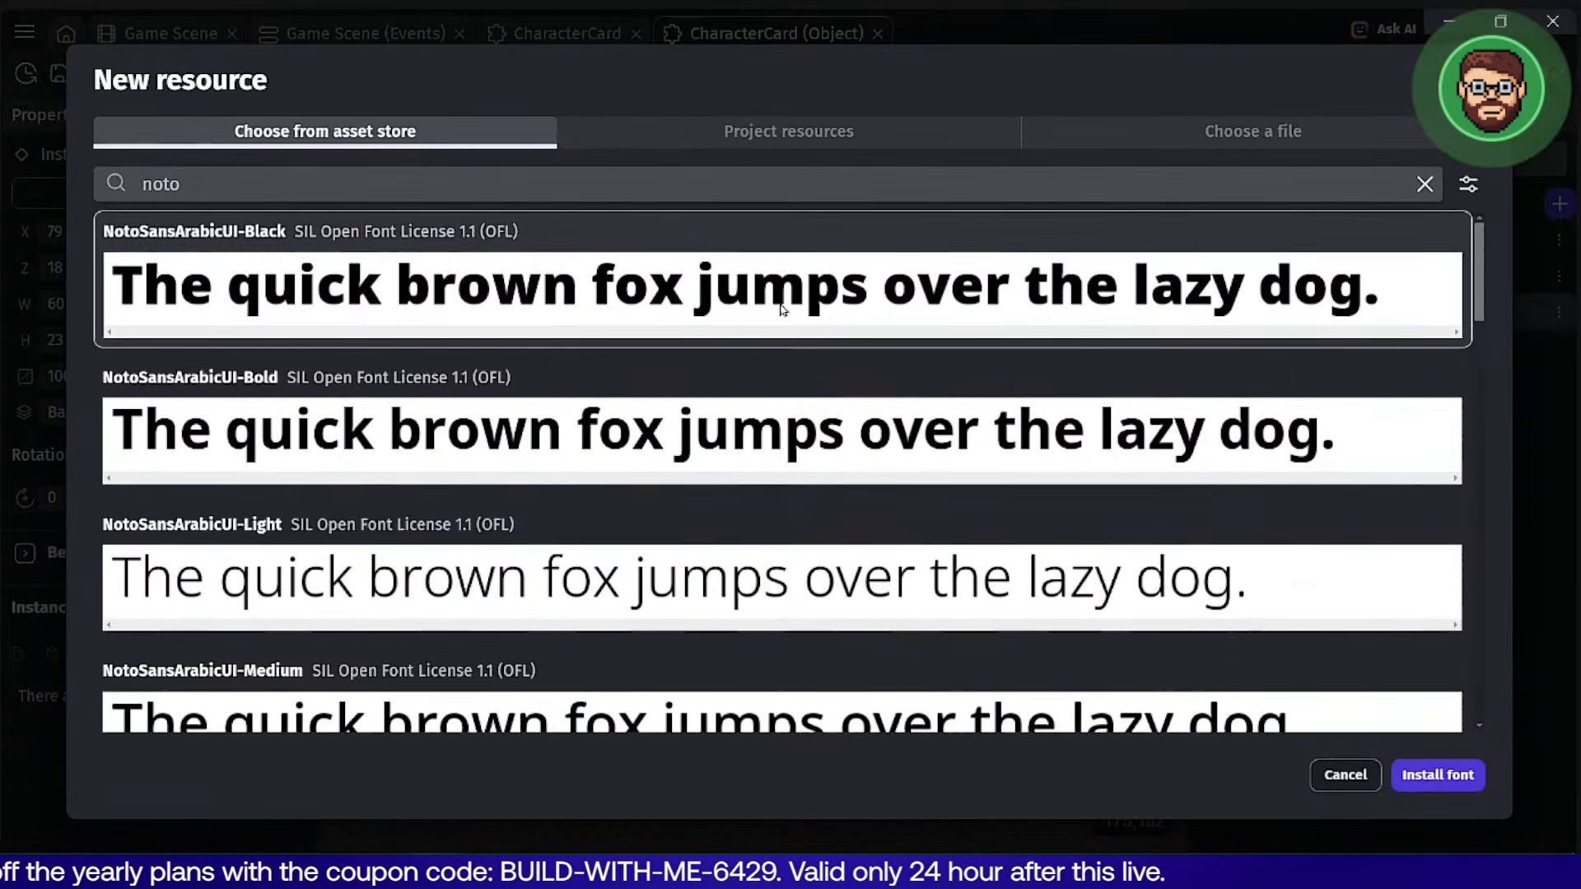
{"action": "left_click", "coordinate": [1449, 769]}
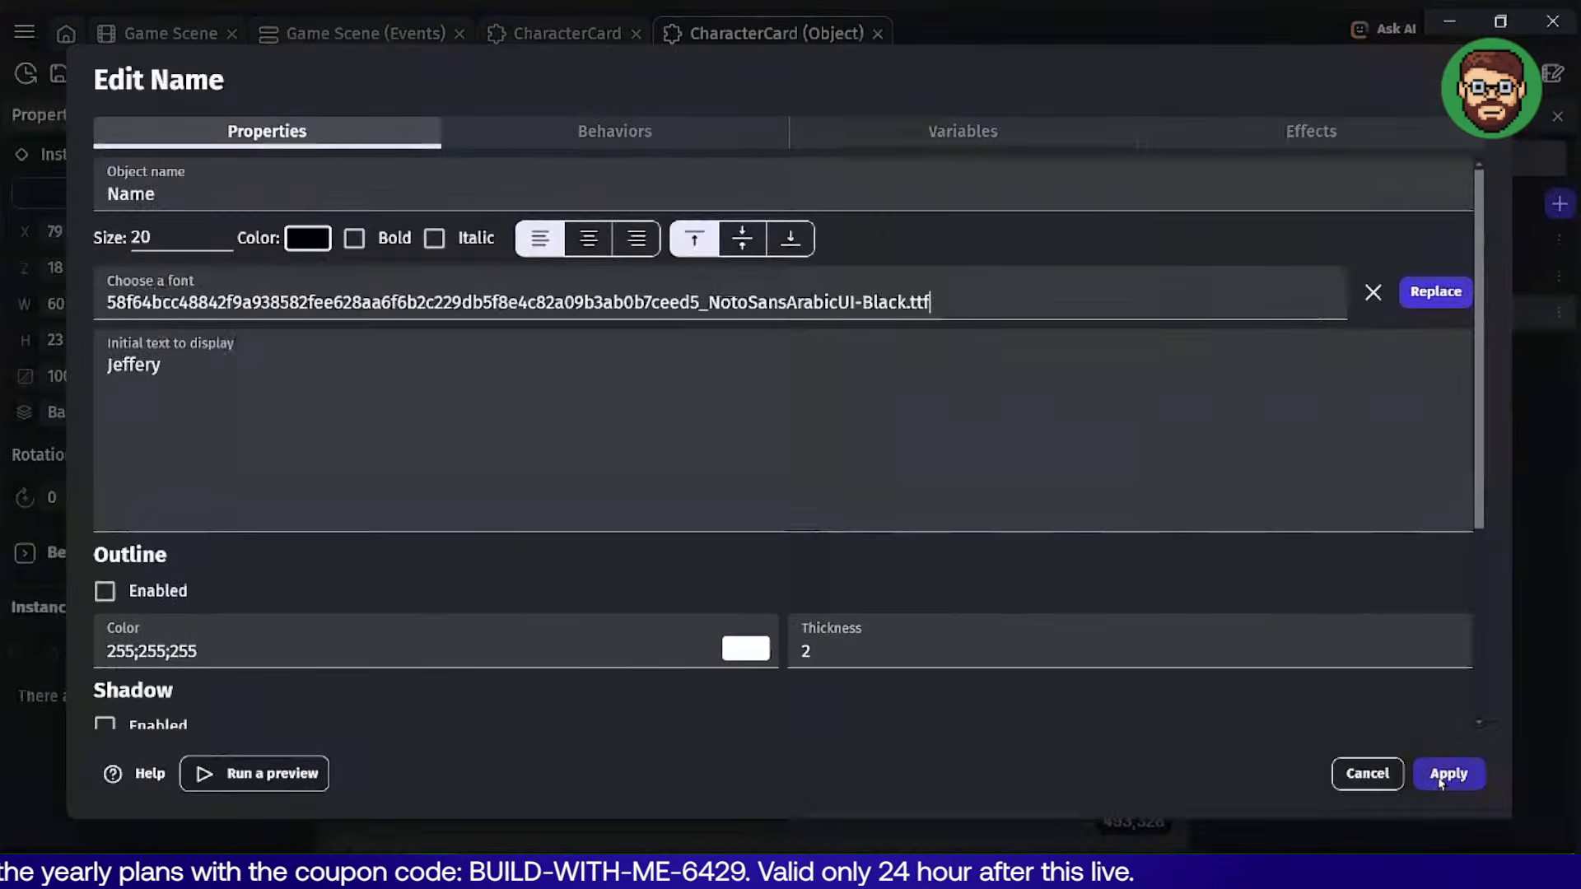
{"action": "left_click", "coordinate": [1358, 775]}
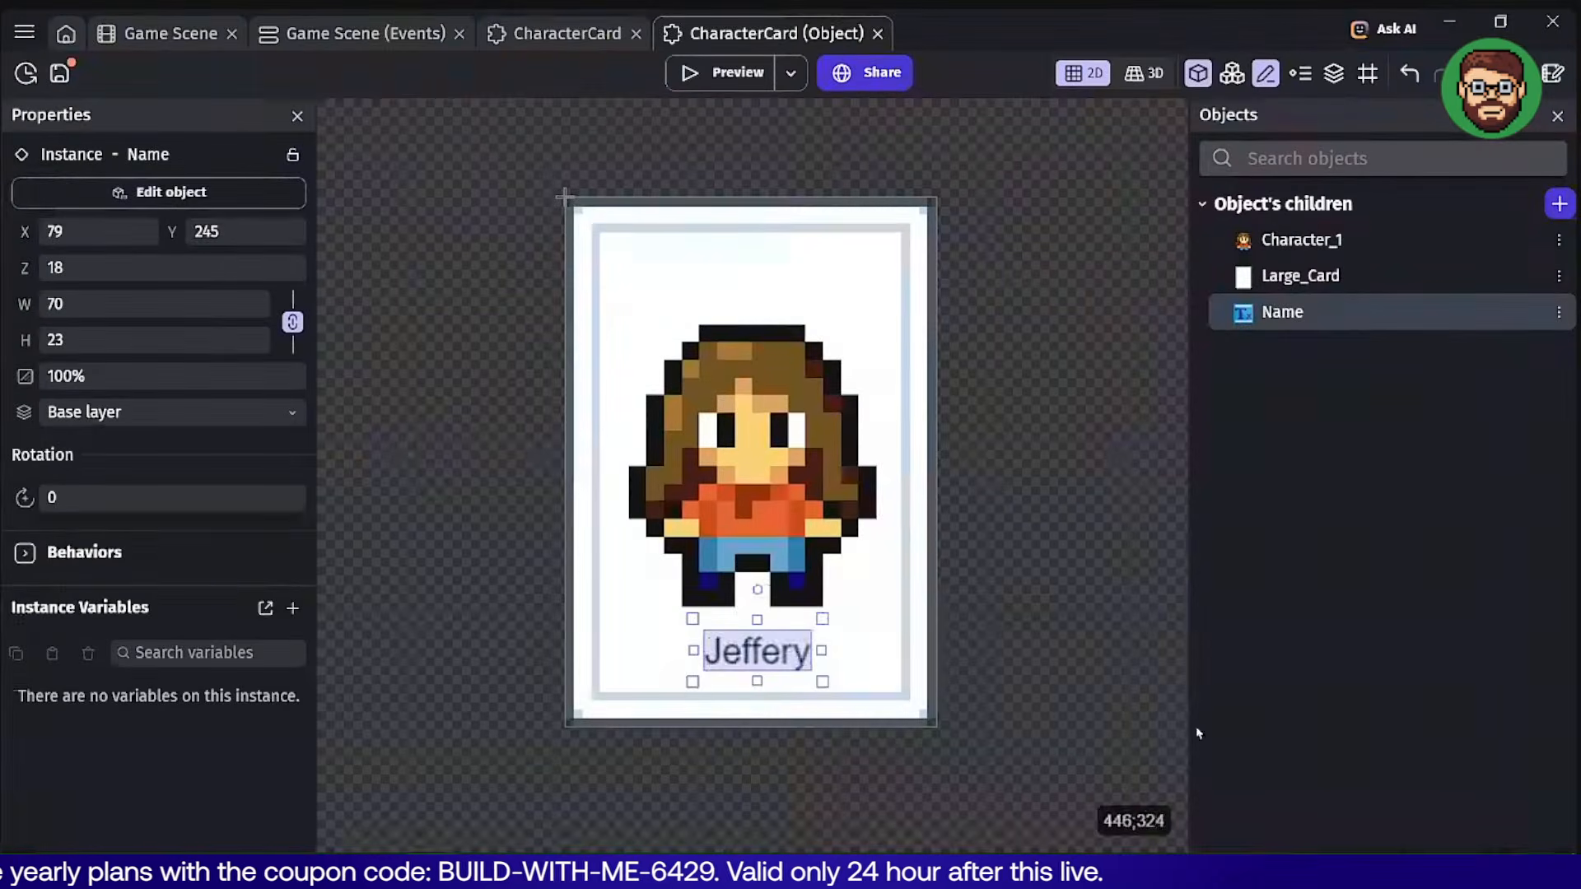
Set the Name text's font to the NotoSansArabicUI-Black.ttf project resource and apply it.
{"action": "double_click", "coordinate": [763, 655]}
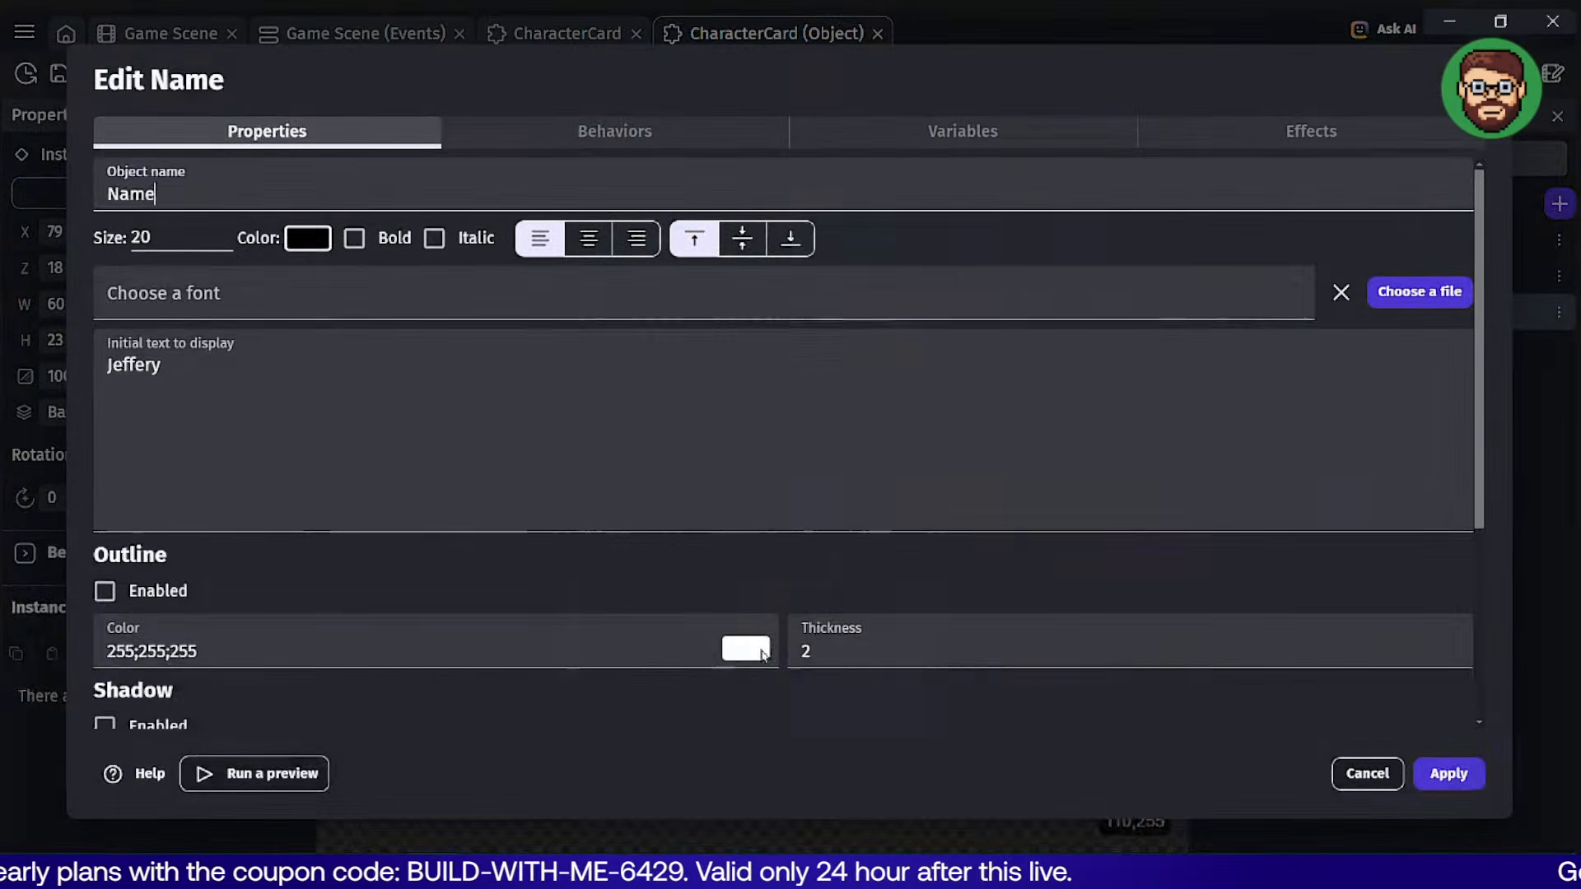
{"action": "left_click", "coordinate": [309, 270]}
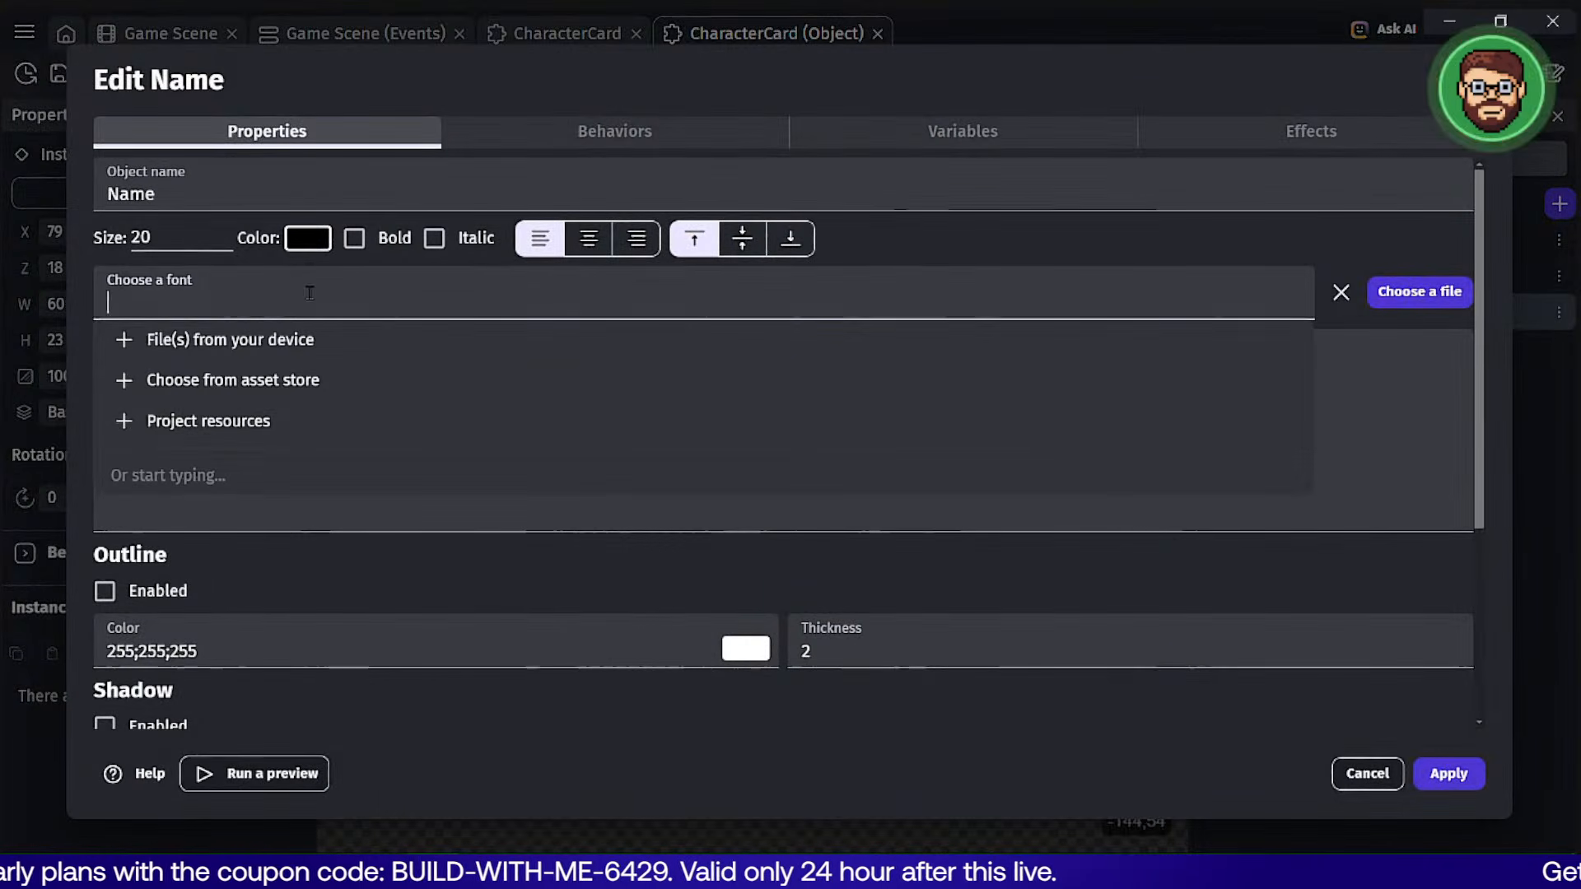
{"action": "left_click", "coordinate": [247, 424]}
{"action": "left_click", "coordinate": [235, 317]}
{"action": "left_click", "coordinate": [1423, 774]}
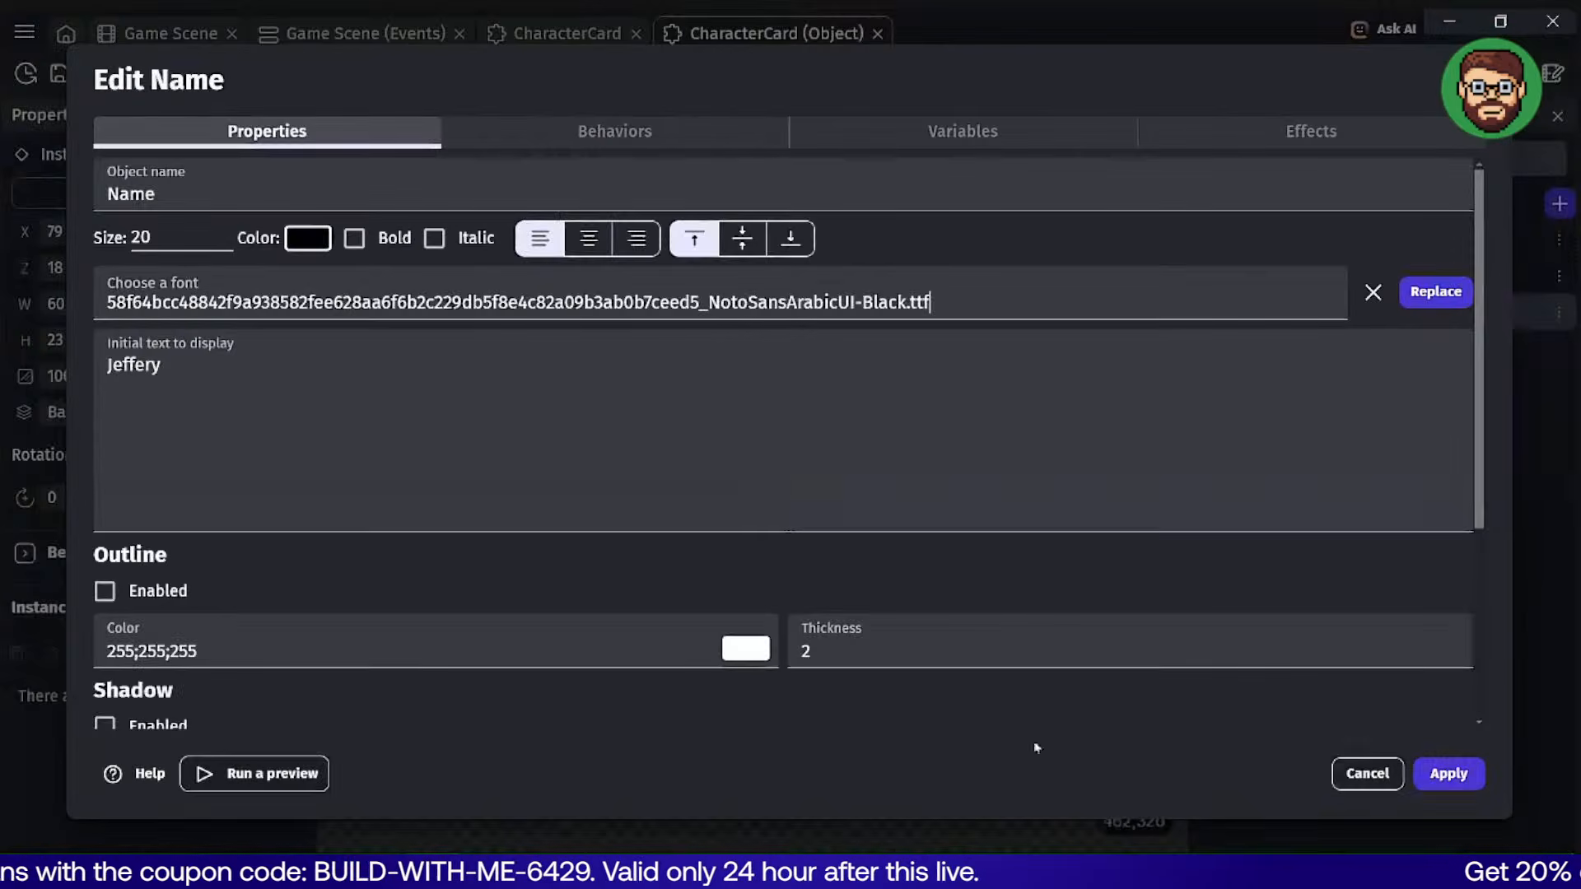
{"action": "left_click", "coordinate": [1433, 773]}
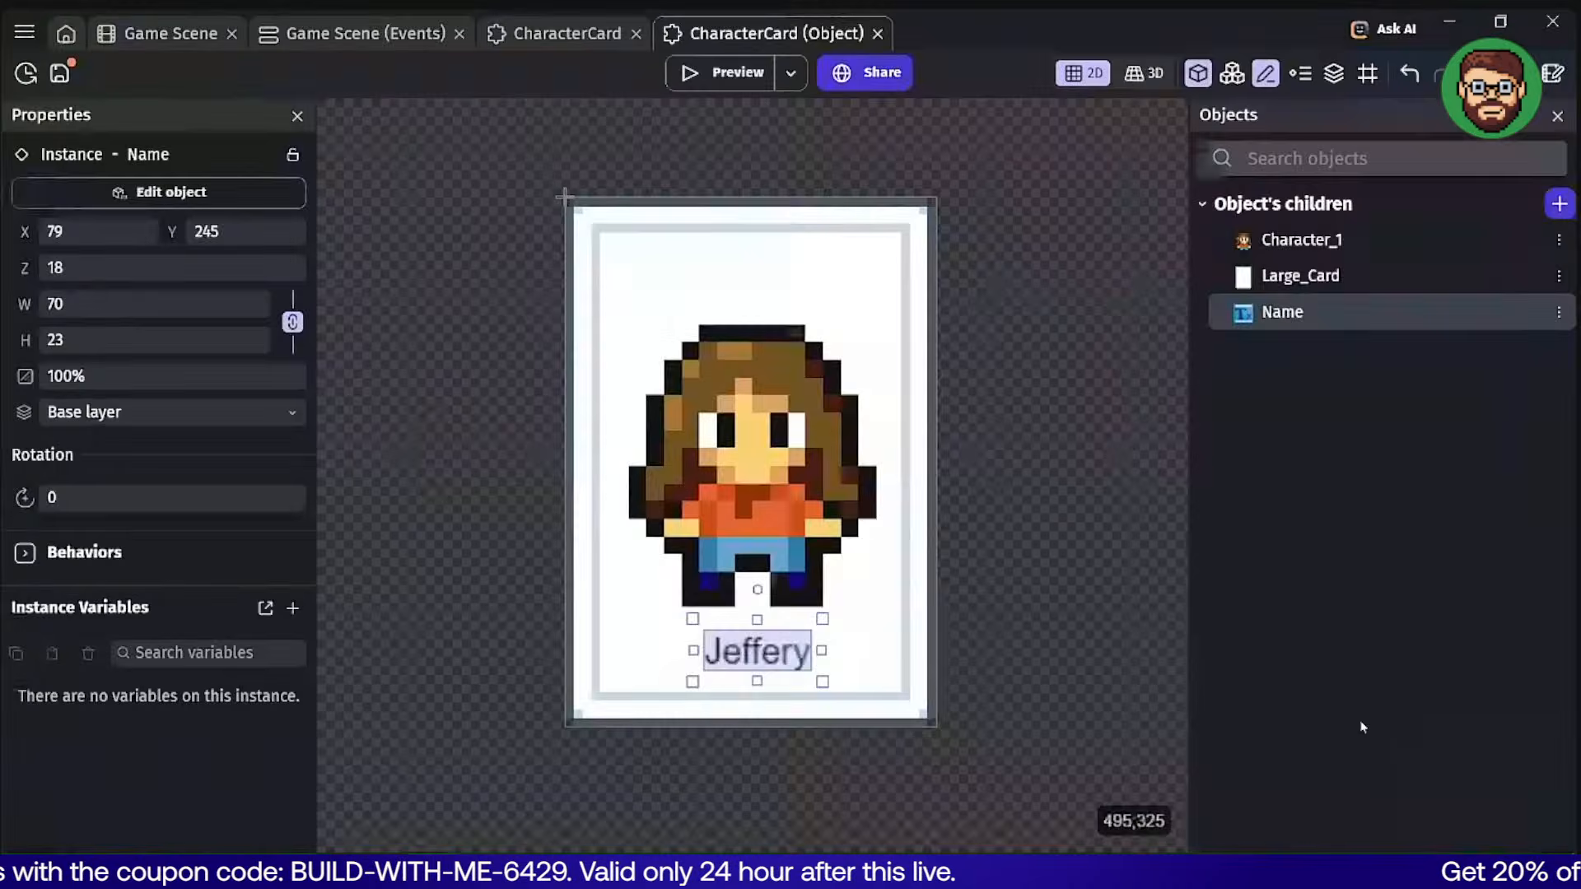
Set the Name text's font size to 40 and apply it.
{"action": "left_click", "coordinate": [1054, 518]}
{"action": "left_click", "coordinate": [752, 663]}
{"action": "double_click", "coordinate": [752, 663]}
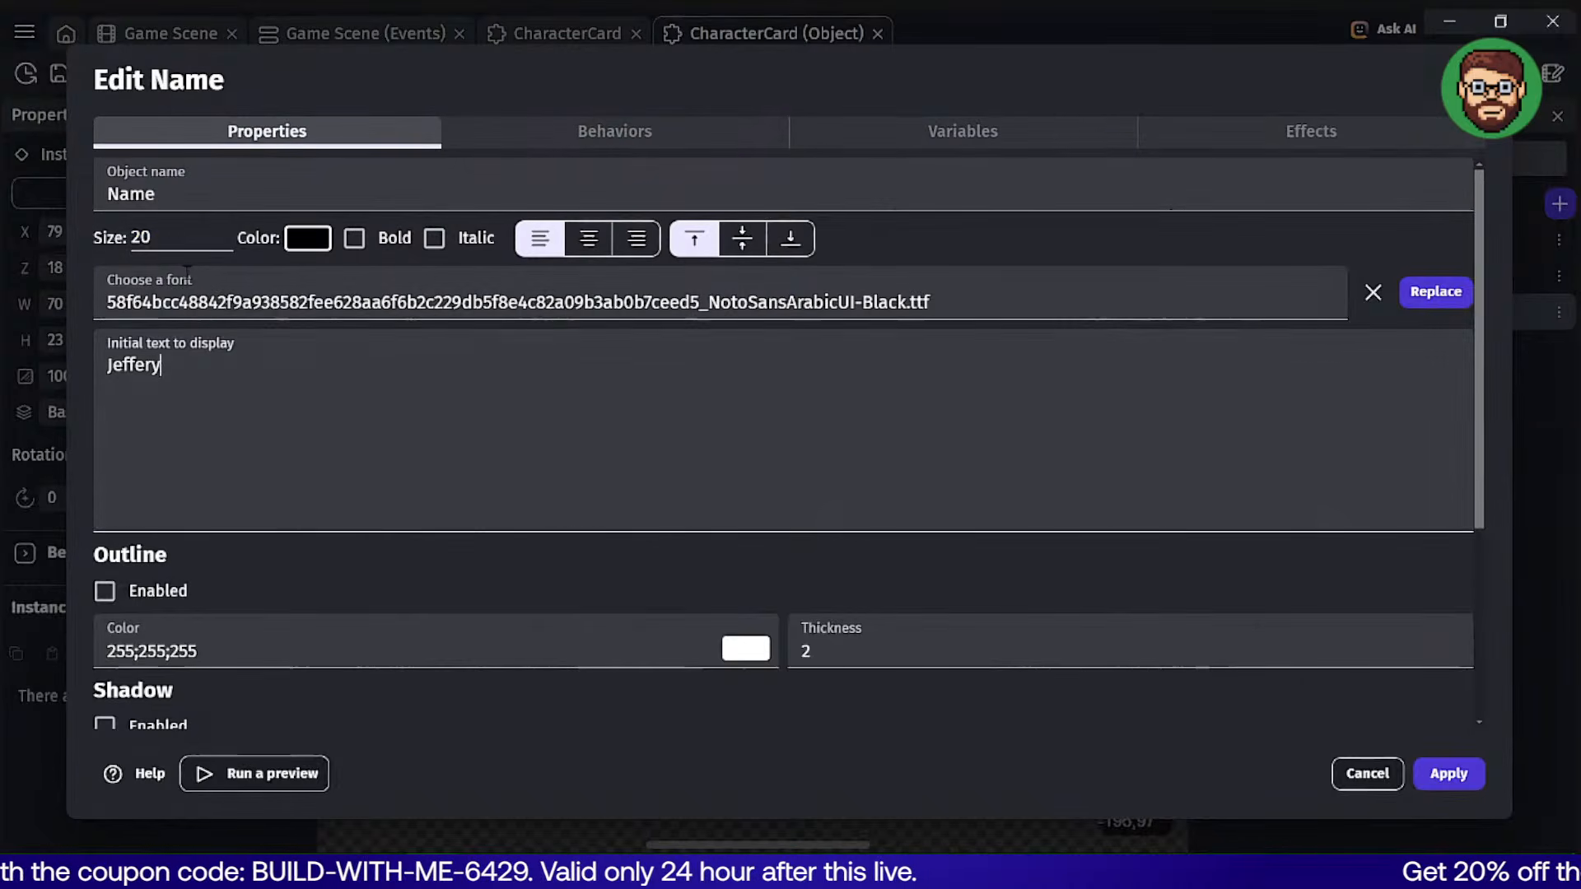
{"action": "double_click", "coordinate": [173, 239]}
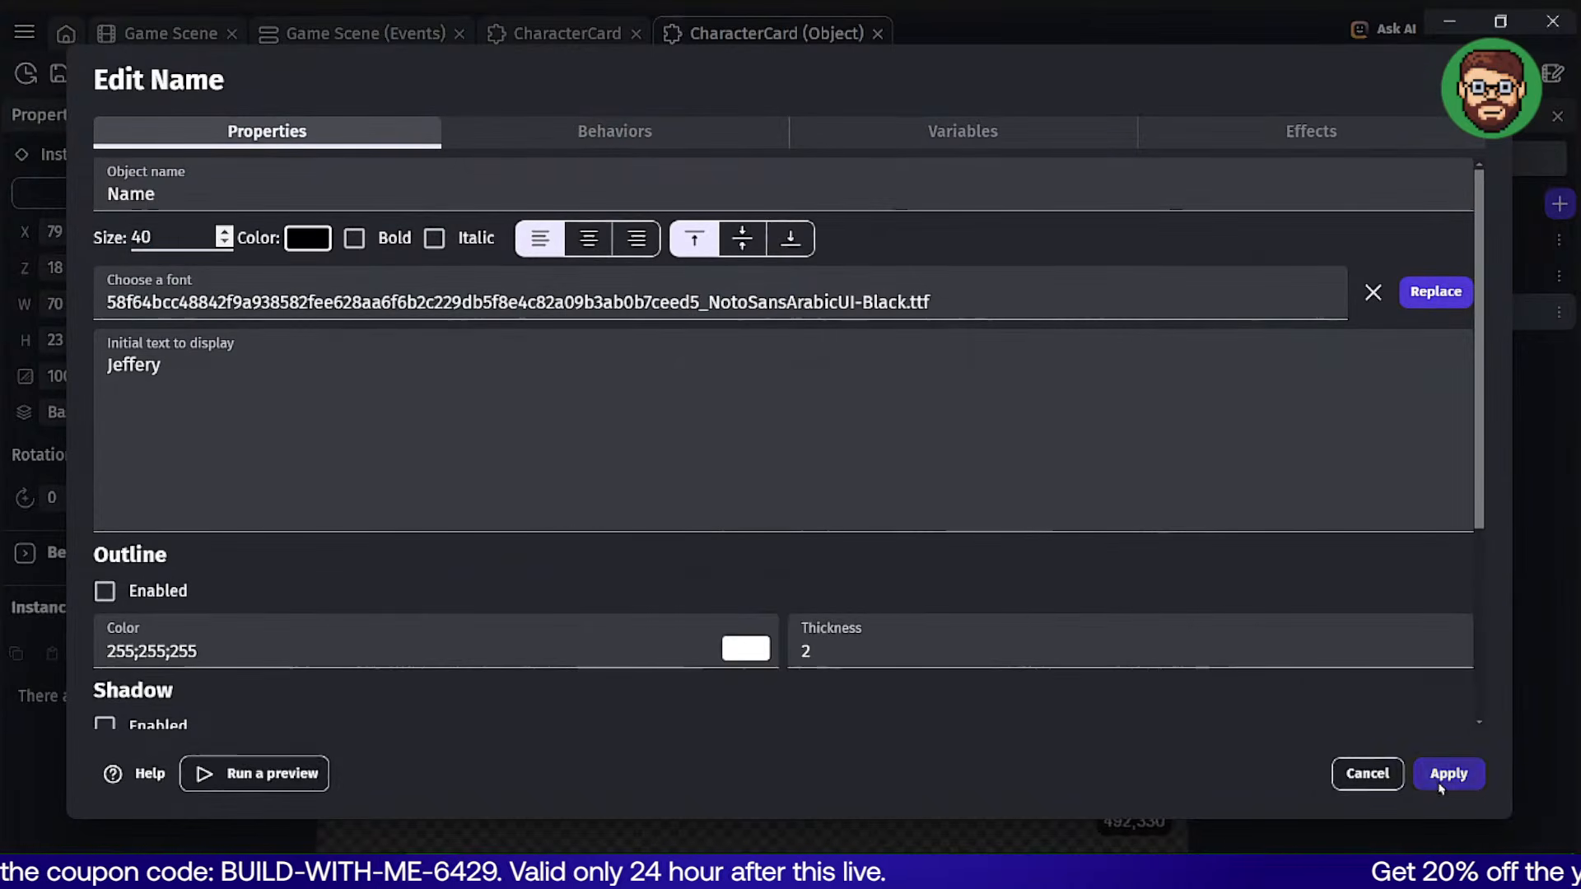
{"action": "left_click", "coordinate": [1441, 774]}
Move the Name text to about X 36, Y 225 and raise Character_1 above it to about X 24, Y 40.
{"action": "left_click", "coordinate": [982, 659]}
{"action": "left_click", "coordinate": [922, 666]}
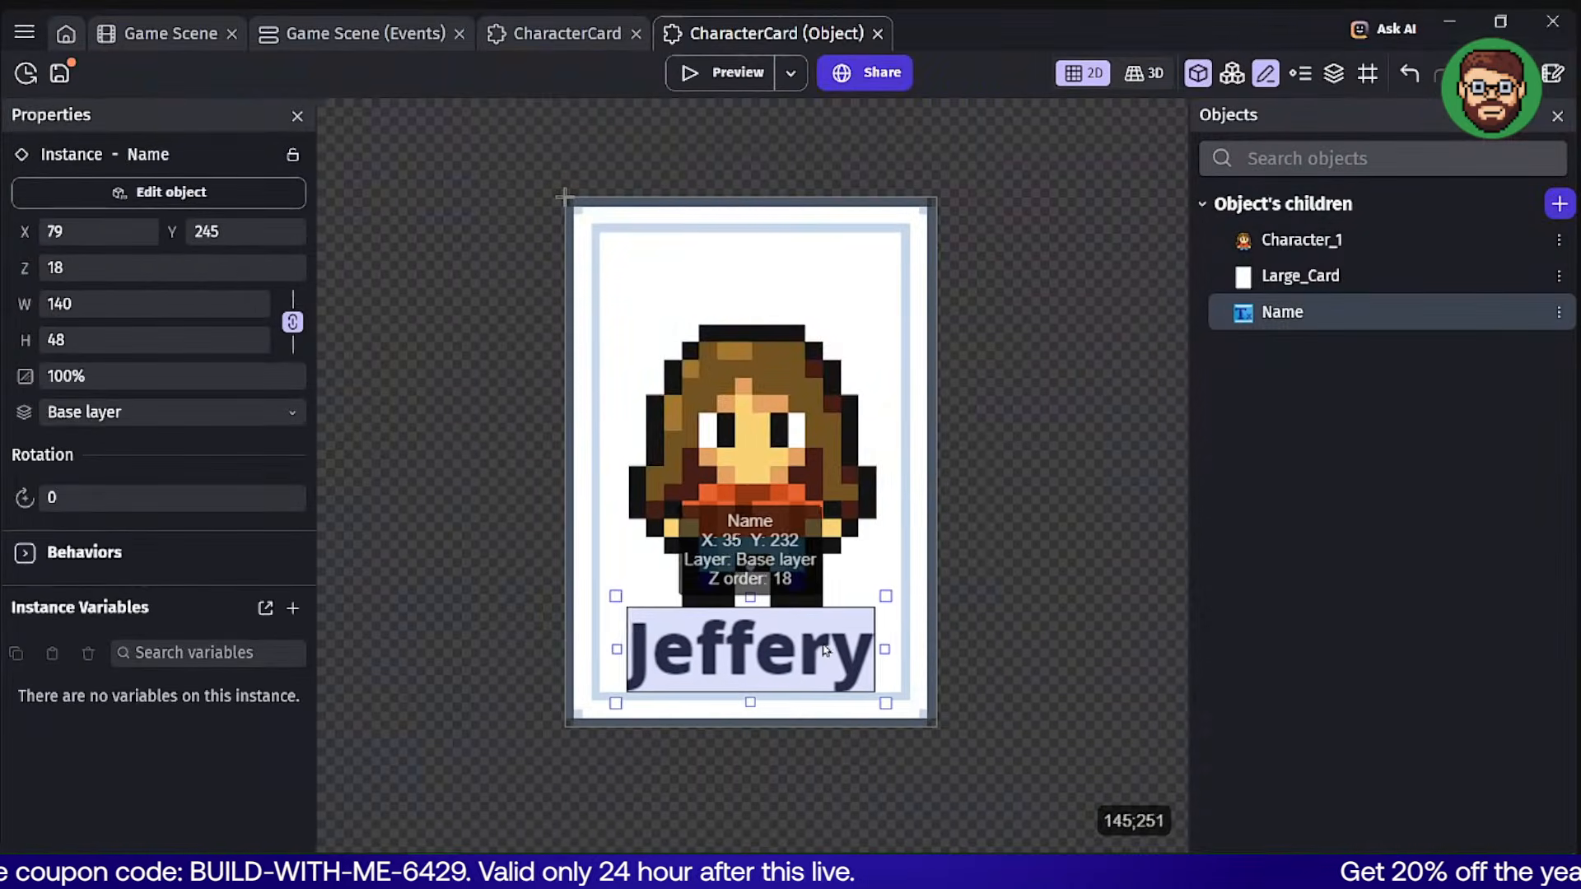
{"action": "left_click", "coordinate": [794, 536]}
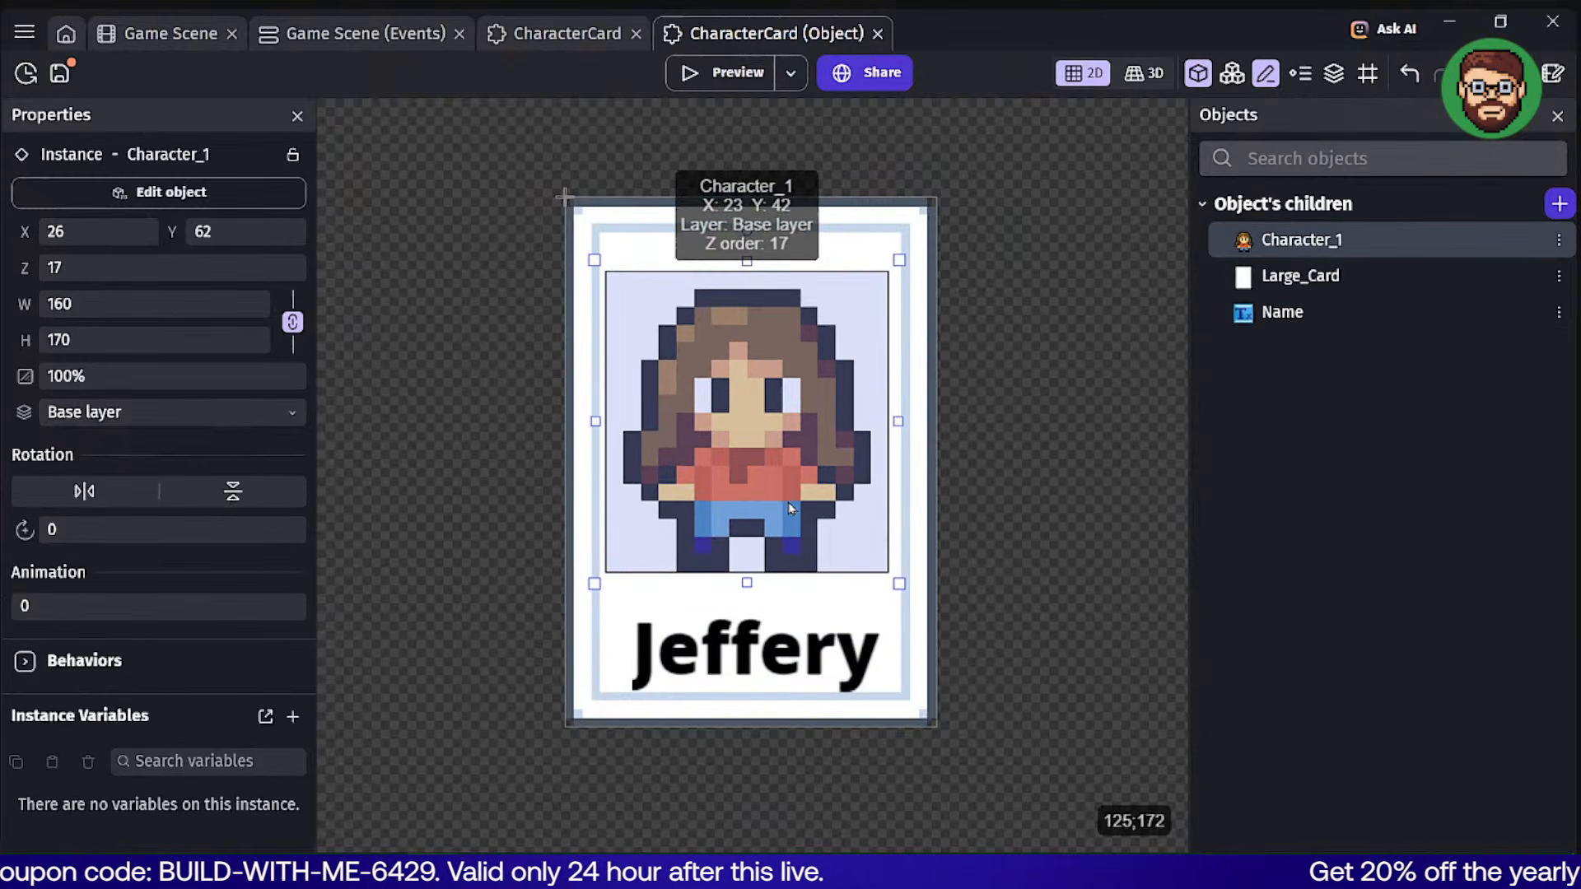
{"action": "left_click", "coordinate": [740, 653]}
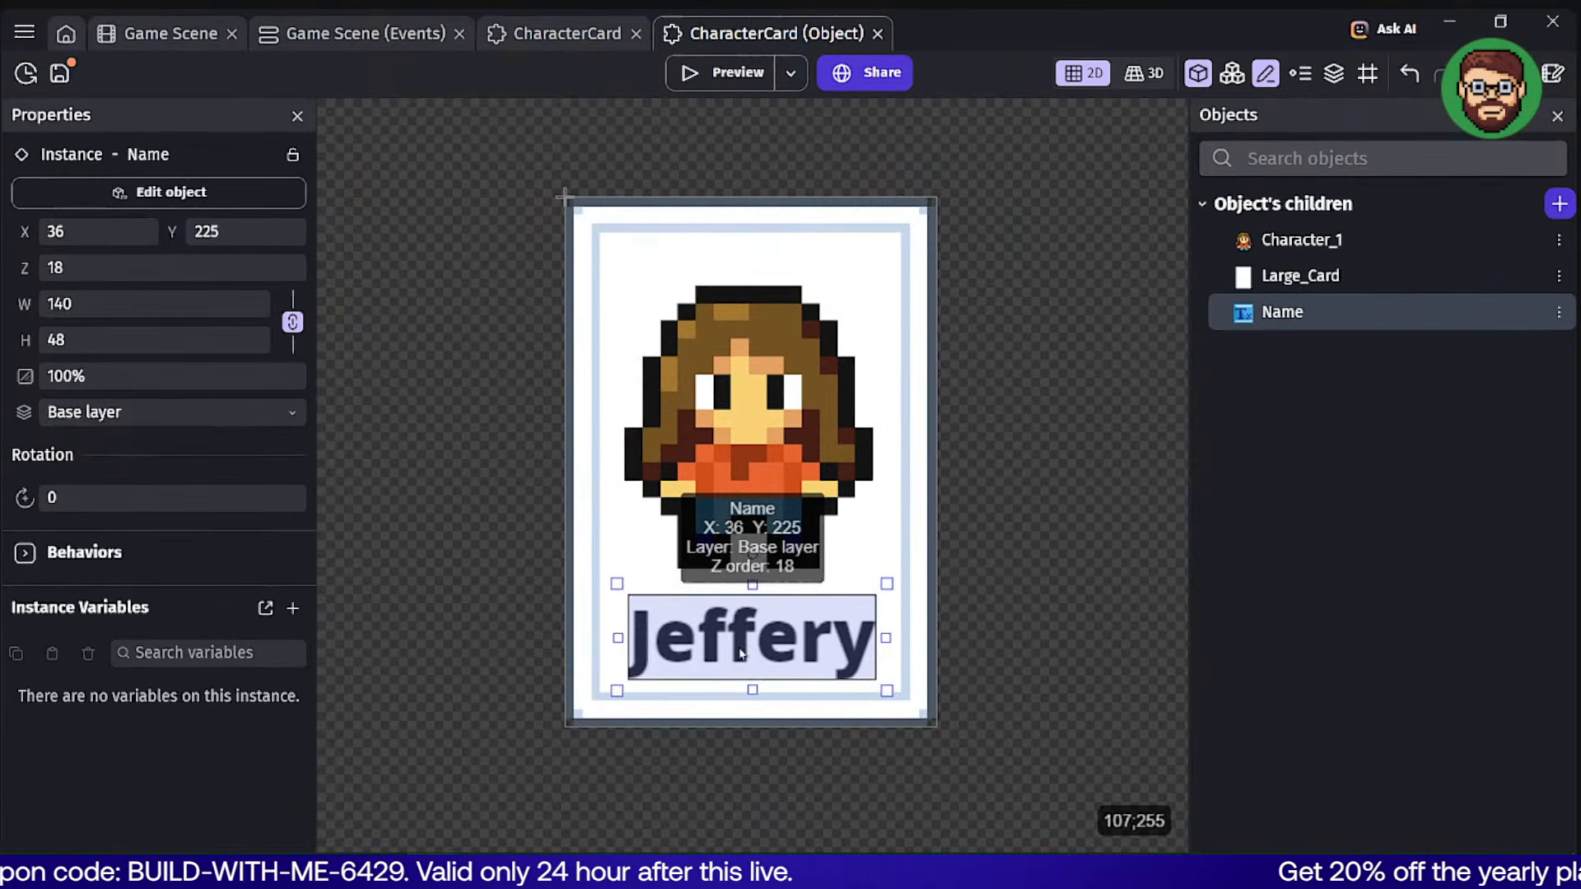
Centre-align the Name text and stretch its box across the full card width, from X 0 to 210.
{"action": "left_click", "coordinate": [1368, 74]}
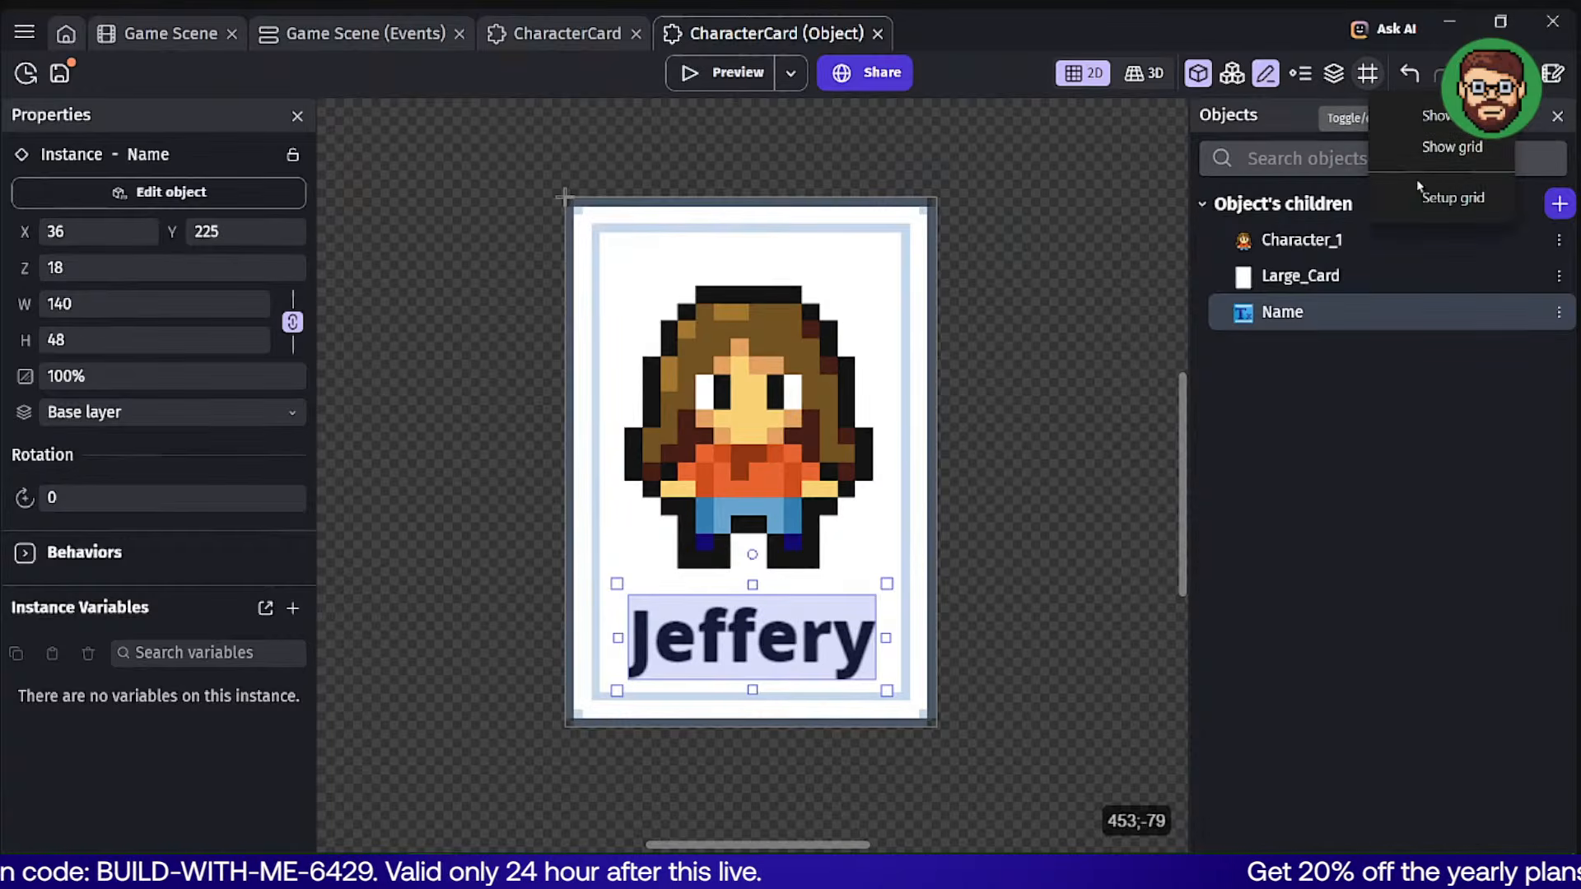
{"action": "left_click", "coordinate": [1047, 493]}
{"action": "left_click", "coordinate": [708, 649]}
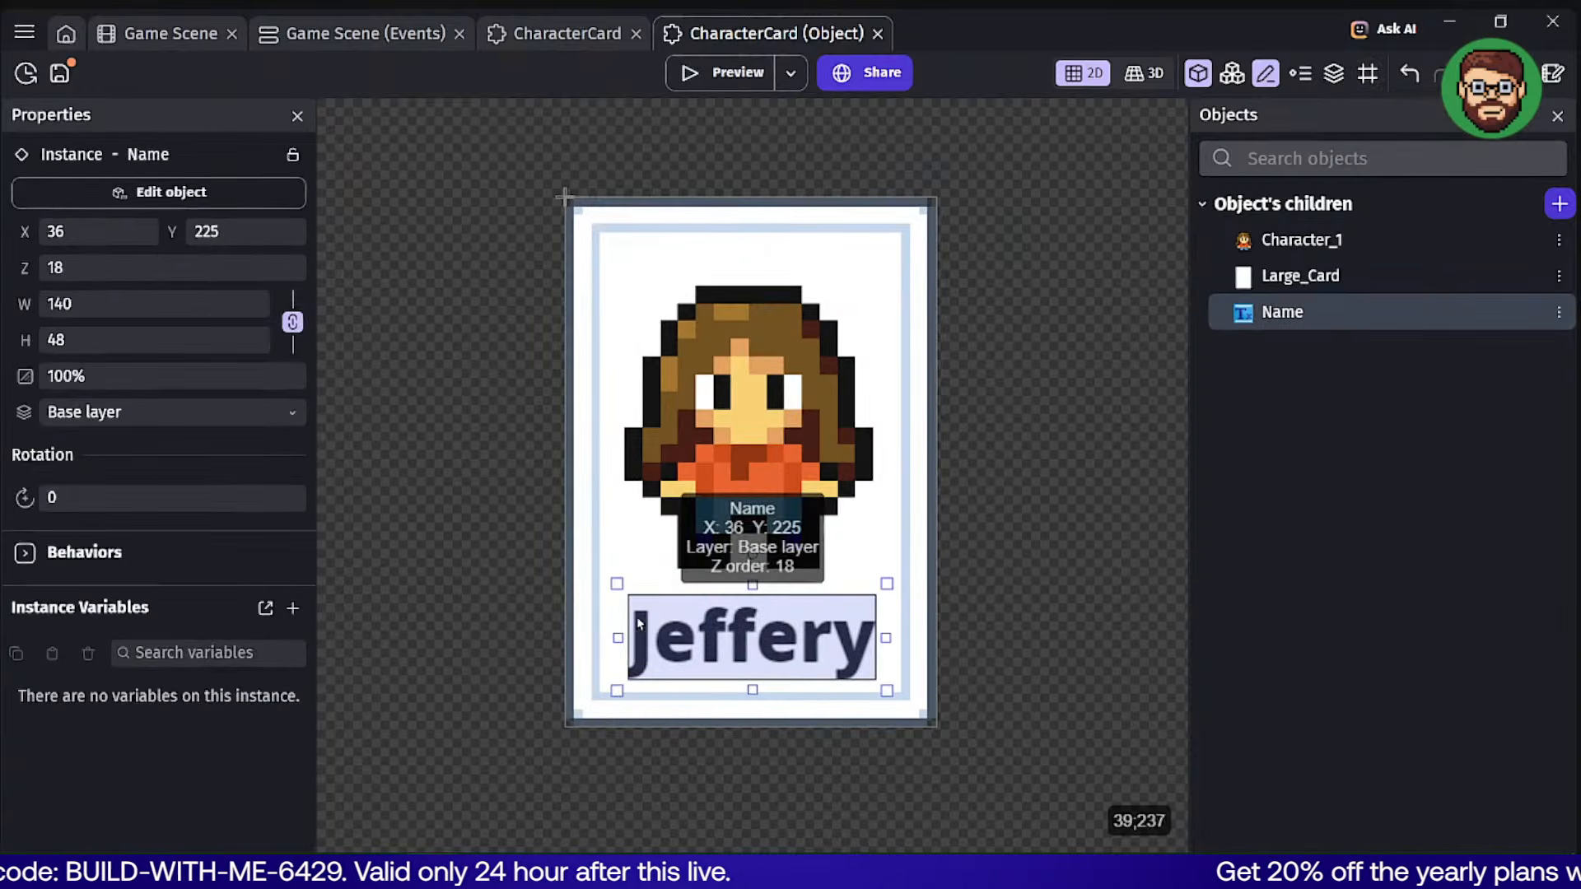
{"action": "double_click", "coordinate": [671, 629]}
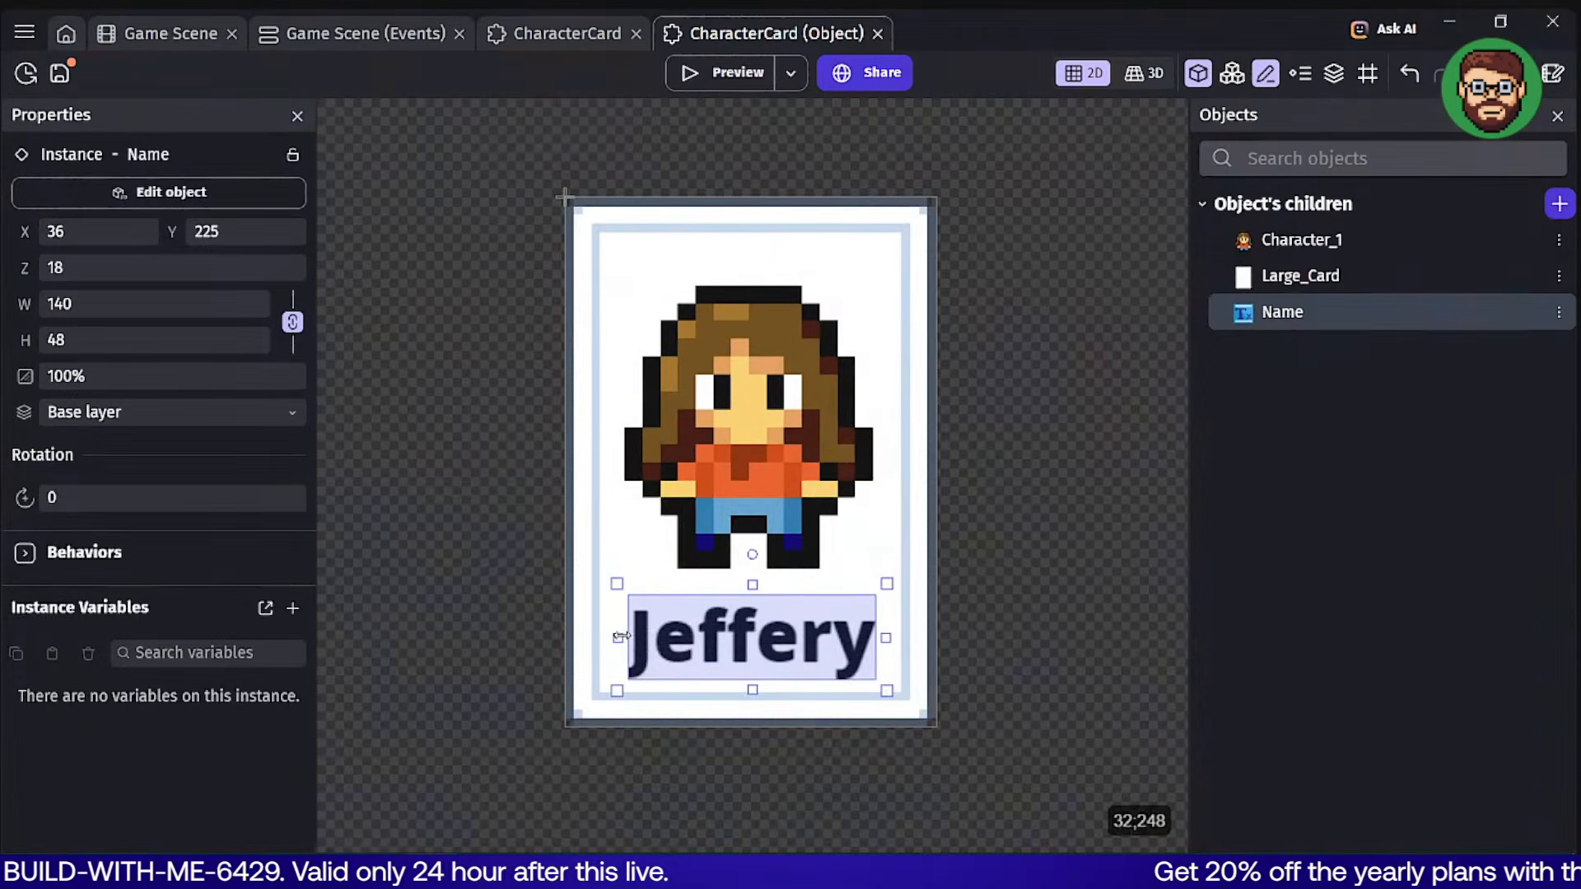
{"action": "left_click_drag", "start_coordinate": [620, 637], "coordinate": [558, 637]}
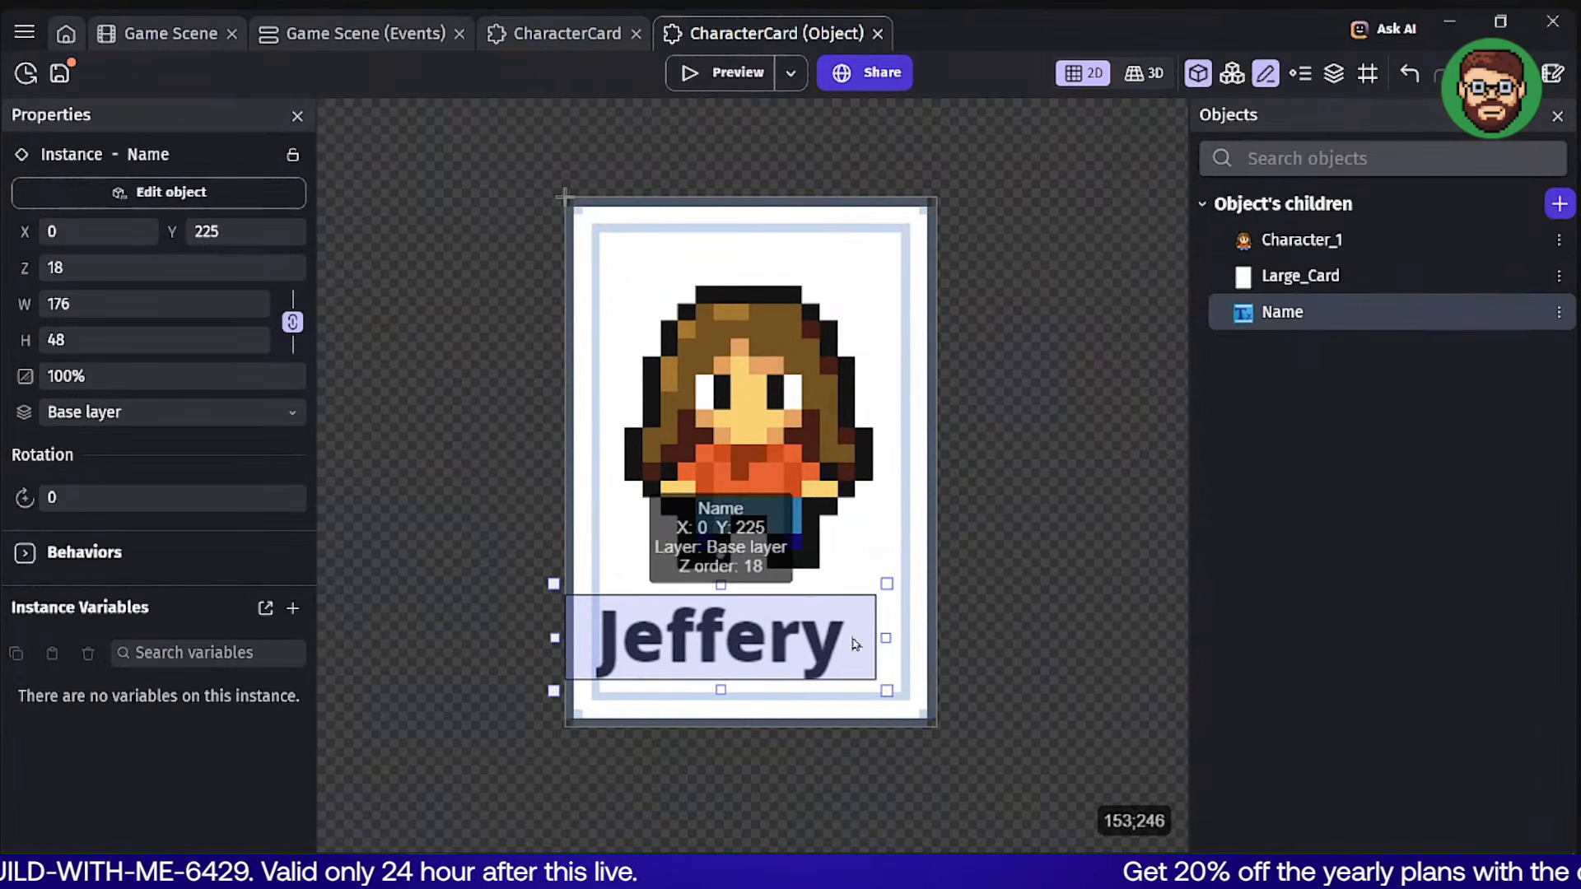
{"action": "left_click_drag", "start_coordinate": [887, 638], "coordinate": [949, 642]}
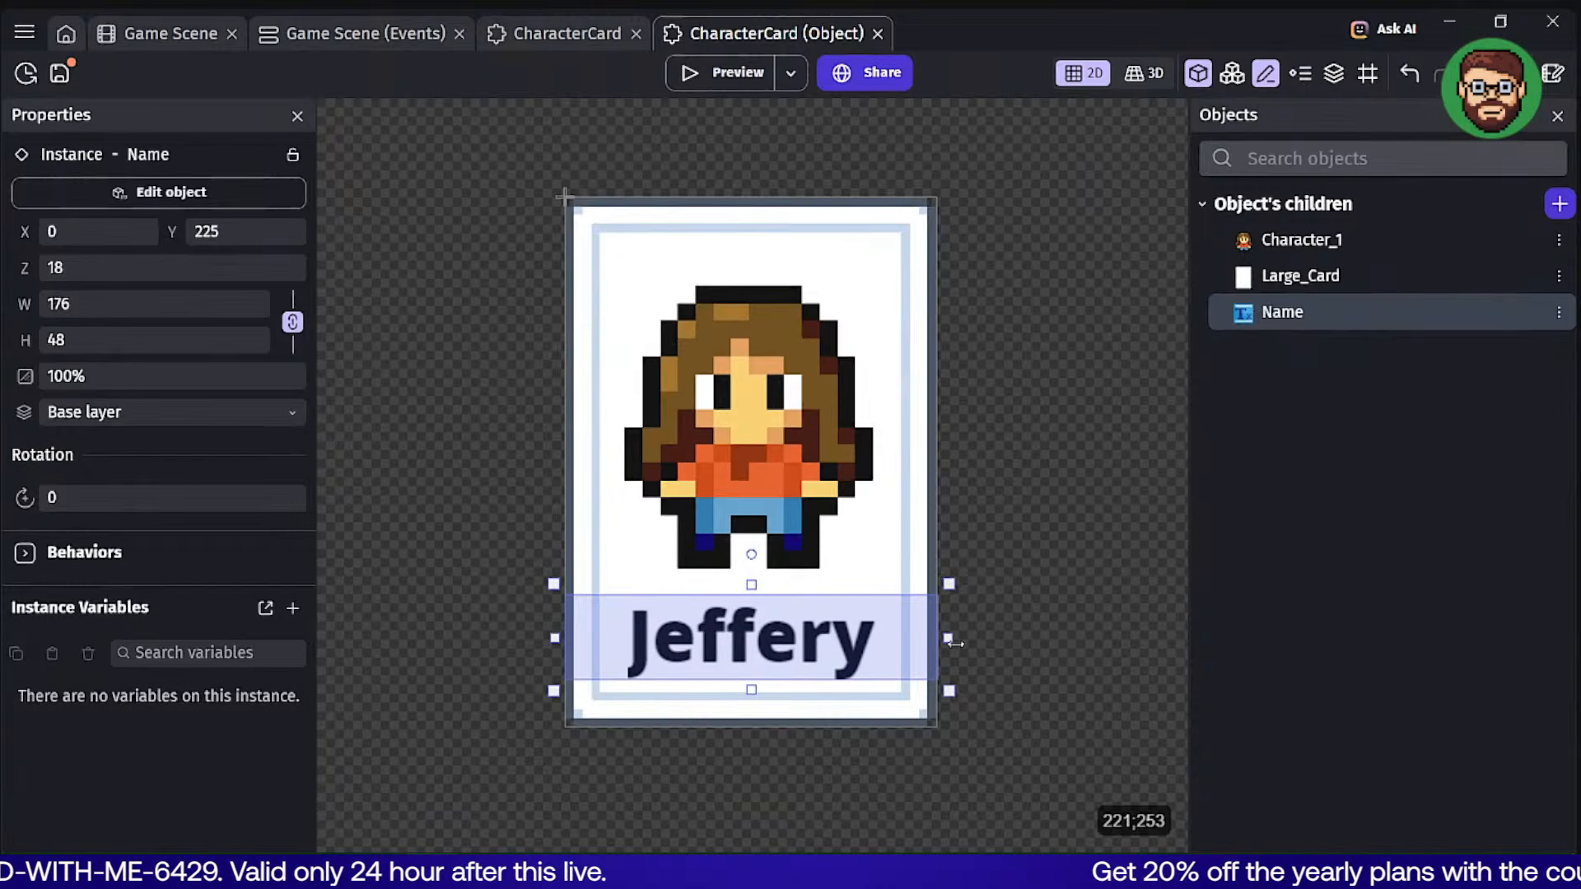
{"action": "left_click", "coordinate": [1031, 536]}
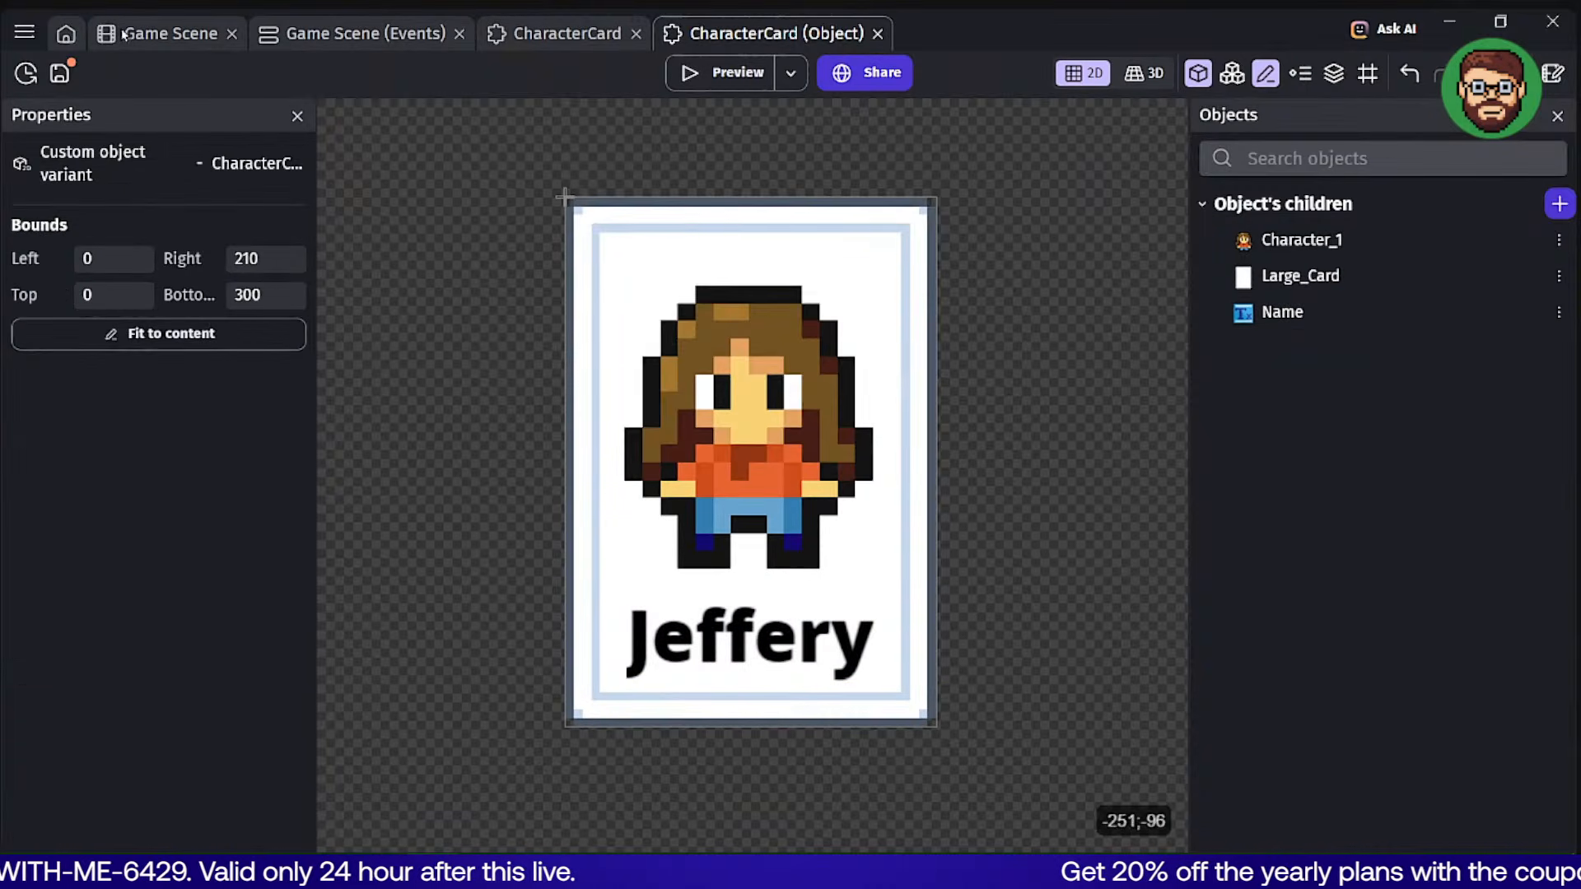
In the Game Scene, move the CharacterCard up and delete the loose character instances placed below the bars.
{"action": "left_click", "coordinate": [165, 35]}
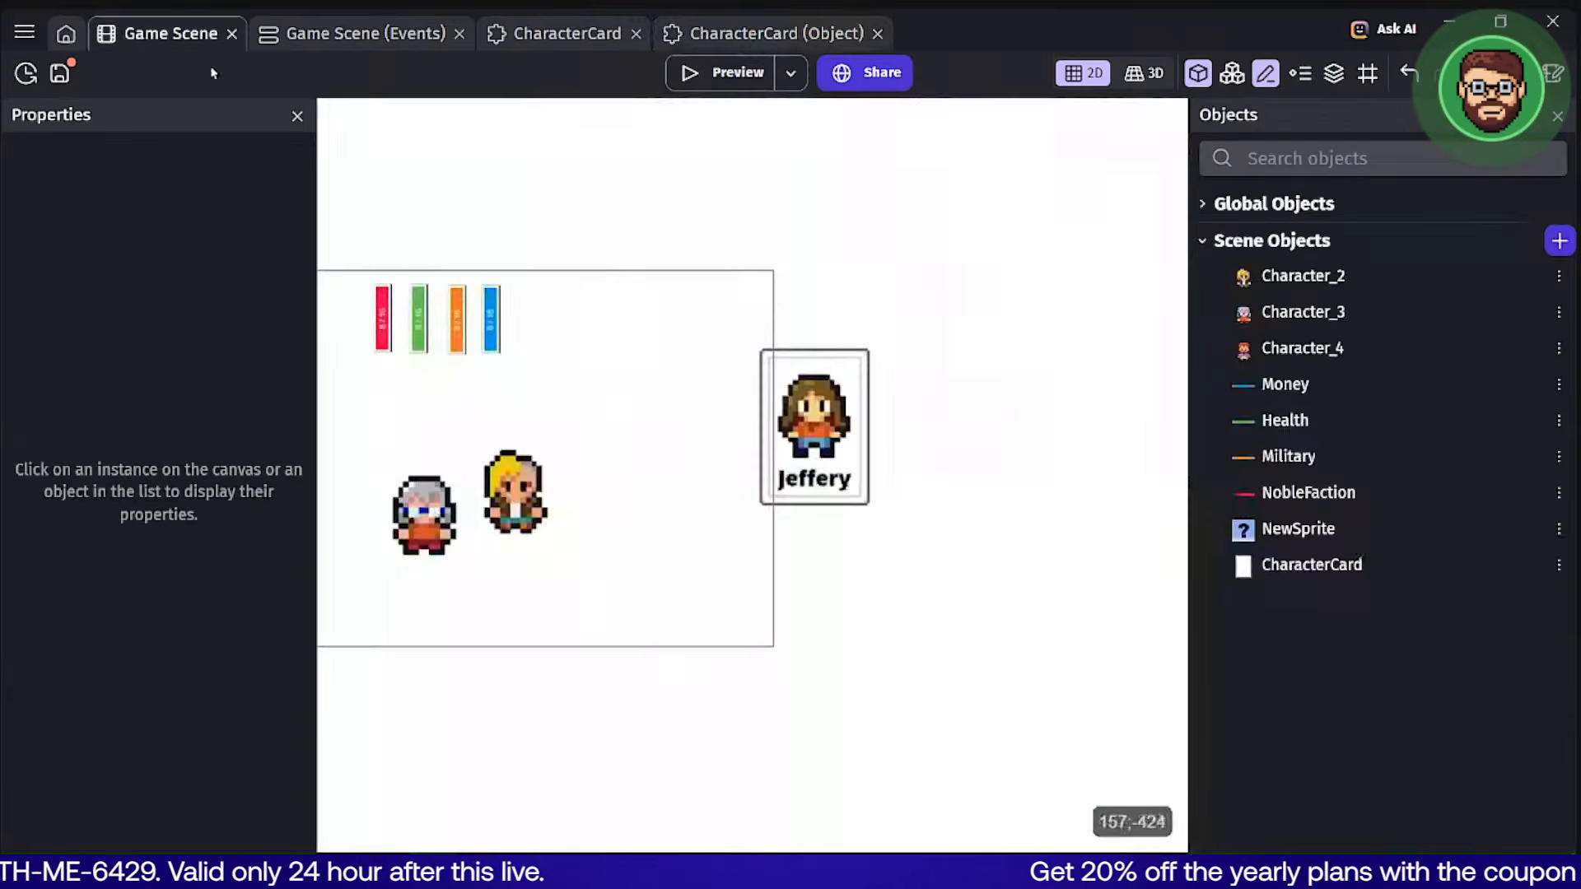
{"action": "left_click_drag", "start_coordinate": [841, 414], "coordinate": [824, 316]}
{"action": "left_click", "coordinate": [812, 528]}
{"action": "scroll", "coordinate": [978, 405], "scroll_direction": "down", "scroll_amount": 1}
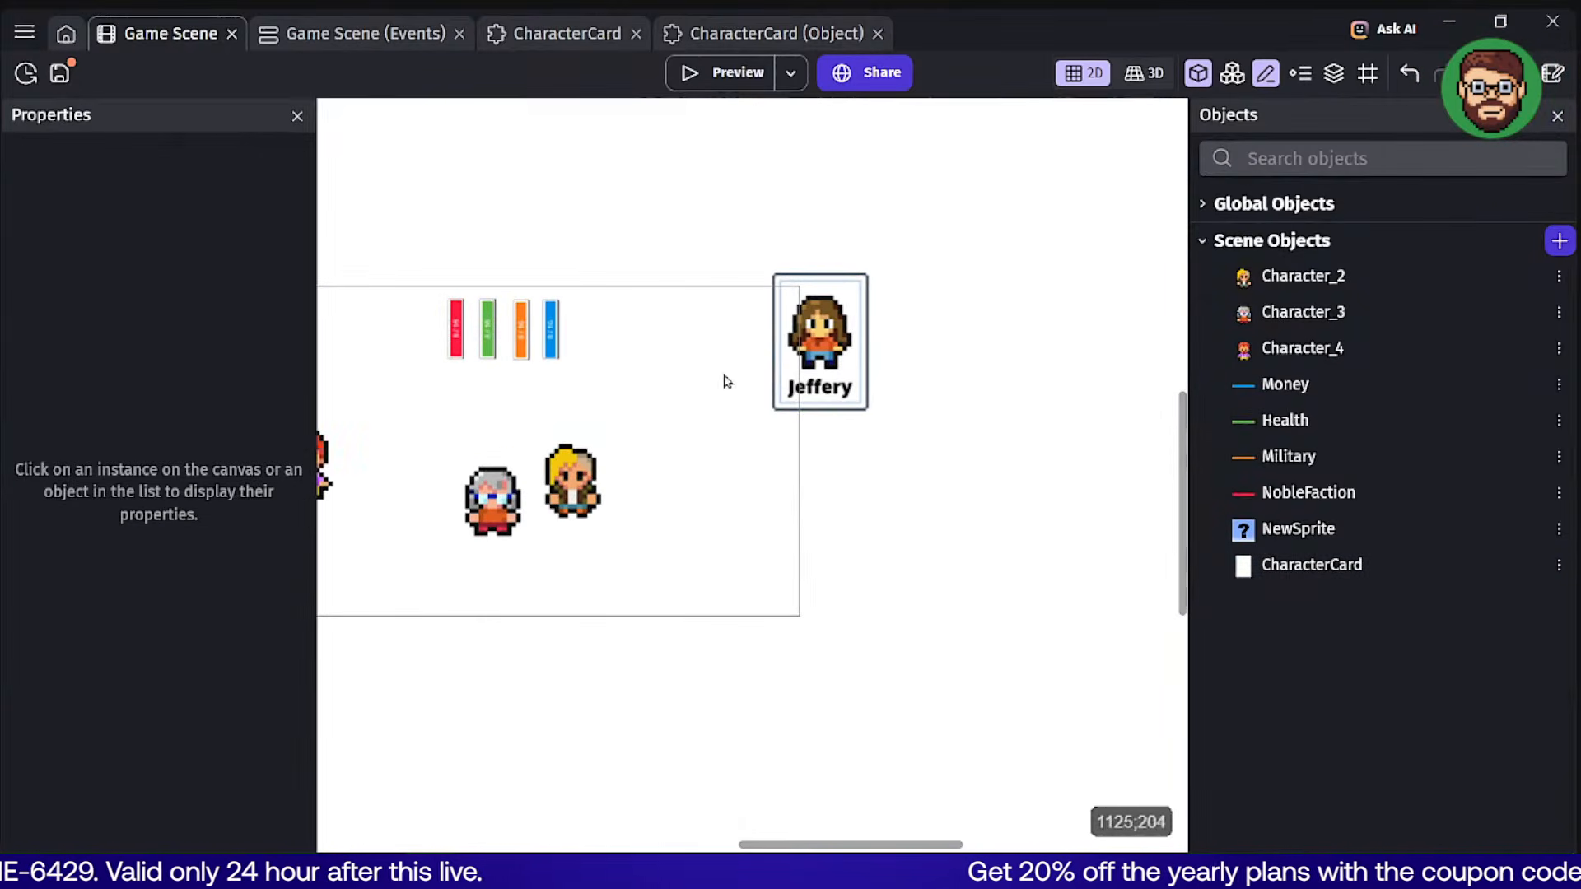
{"action": "middle_click_drag", "start_coordinate": [725, 378], "coordinate": [906, 325]}
{"action": "left_click_drag", "start_coordinate": [459, 534], "coordinate": [882, 335]}
{"action": "key", "text": "Delete"}
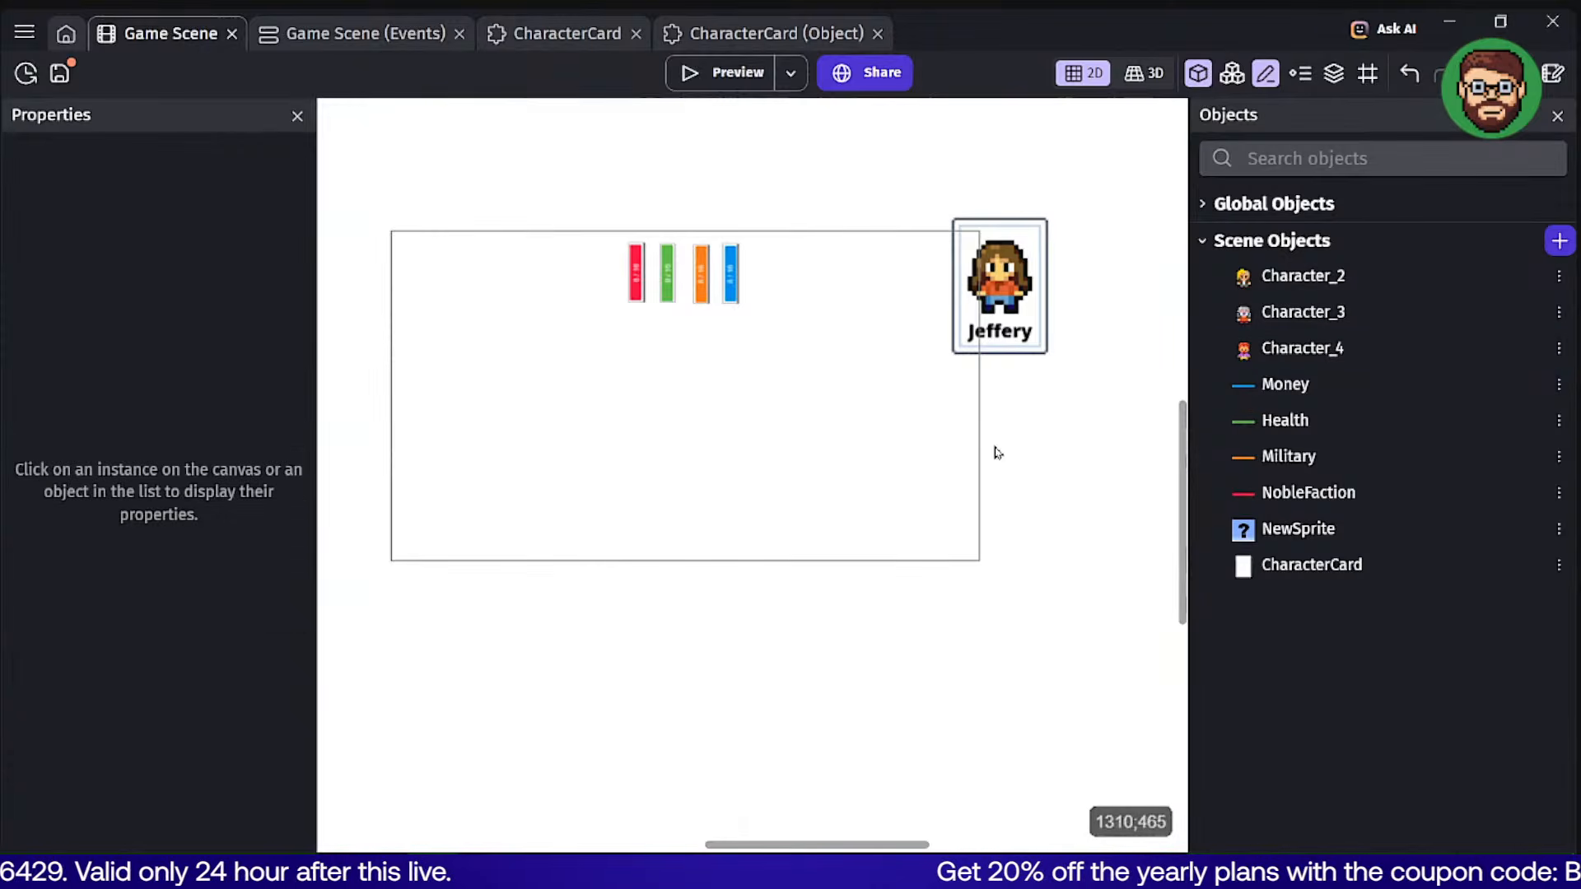
Move the CharacterCard inside the scene frame to about X 929, Y 98.
{"action": "left_click", "coordinate": [1348, 290]}
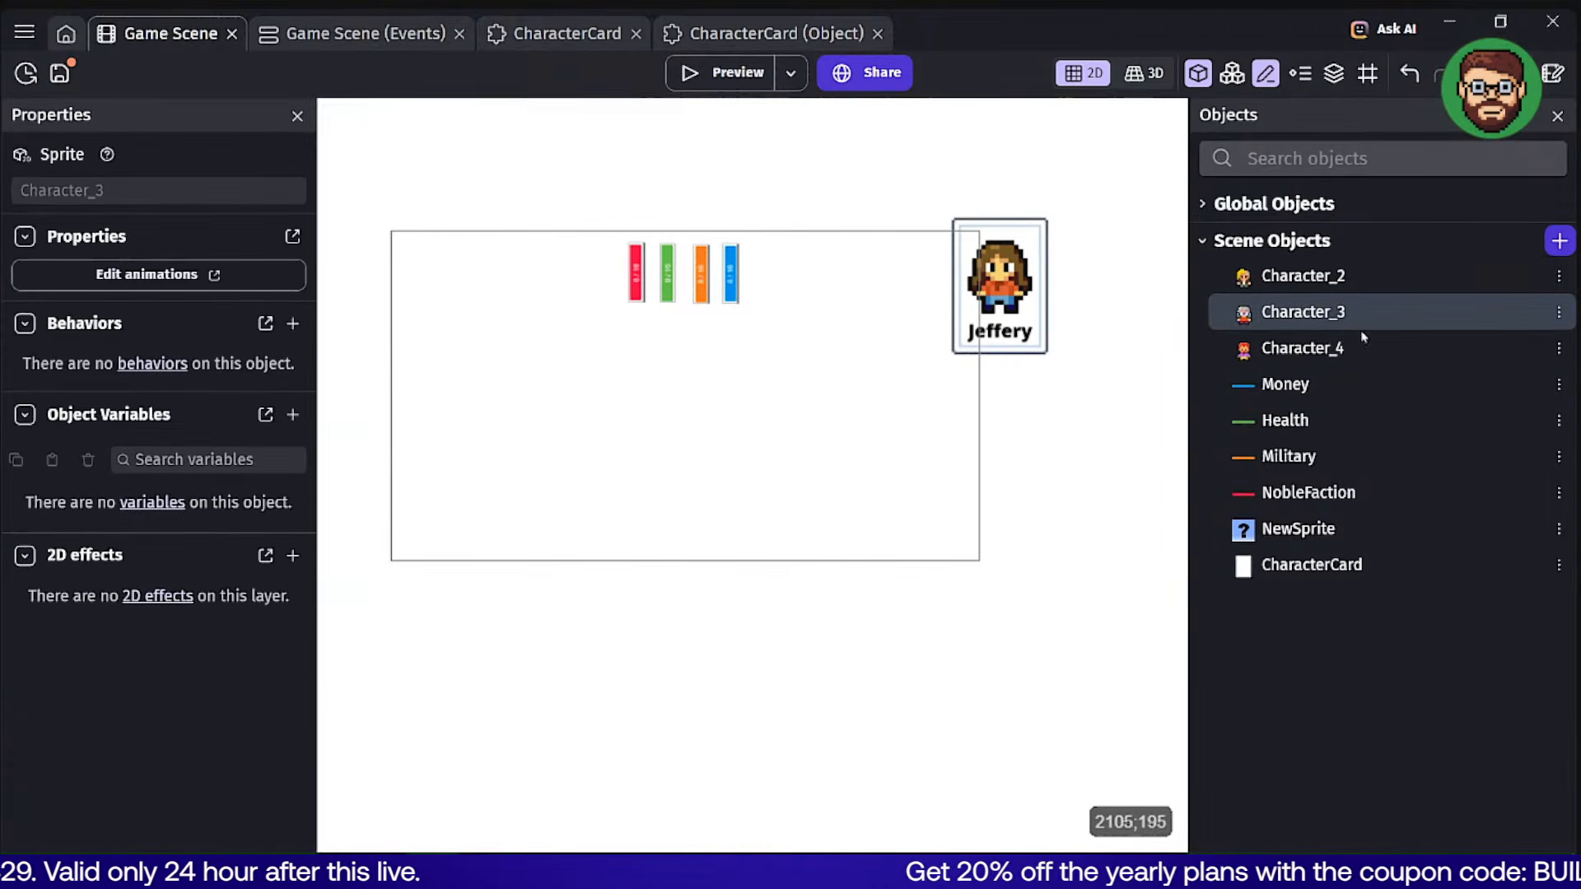
{"action": "left_click_drag", "start_coordinate": [1035, 296], "coordinate": [901, 355]}
{"action": "left_click", "coordinate": [1024, 310]}
Duplicate the CharacterCard's Default variant as a new variant named Character2.
{"action": "double_click", "coordinate": [862, 372]}
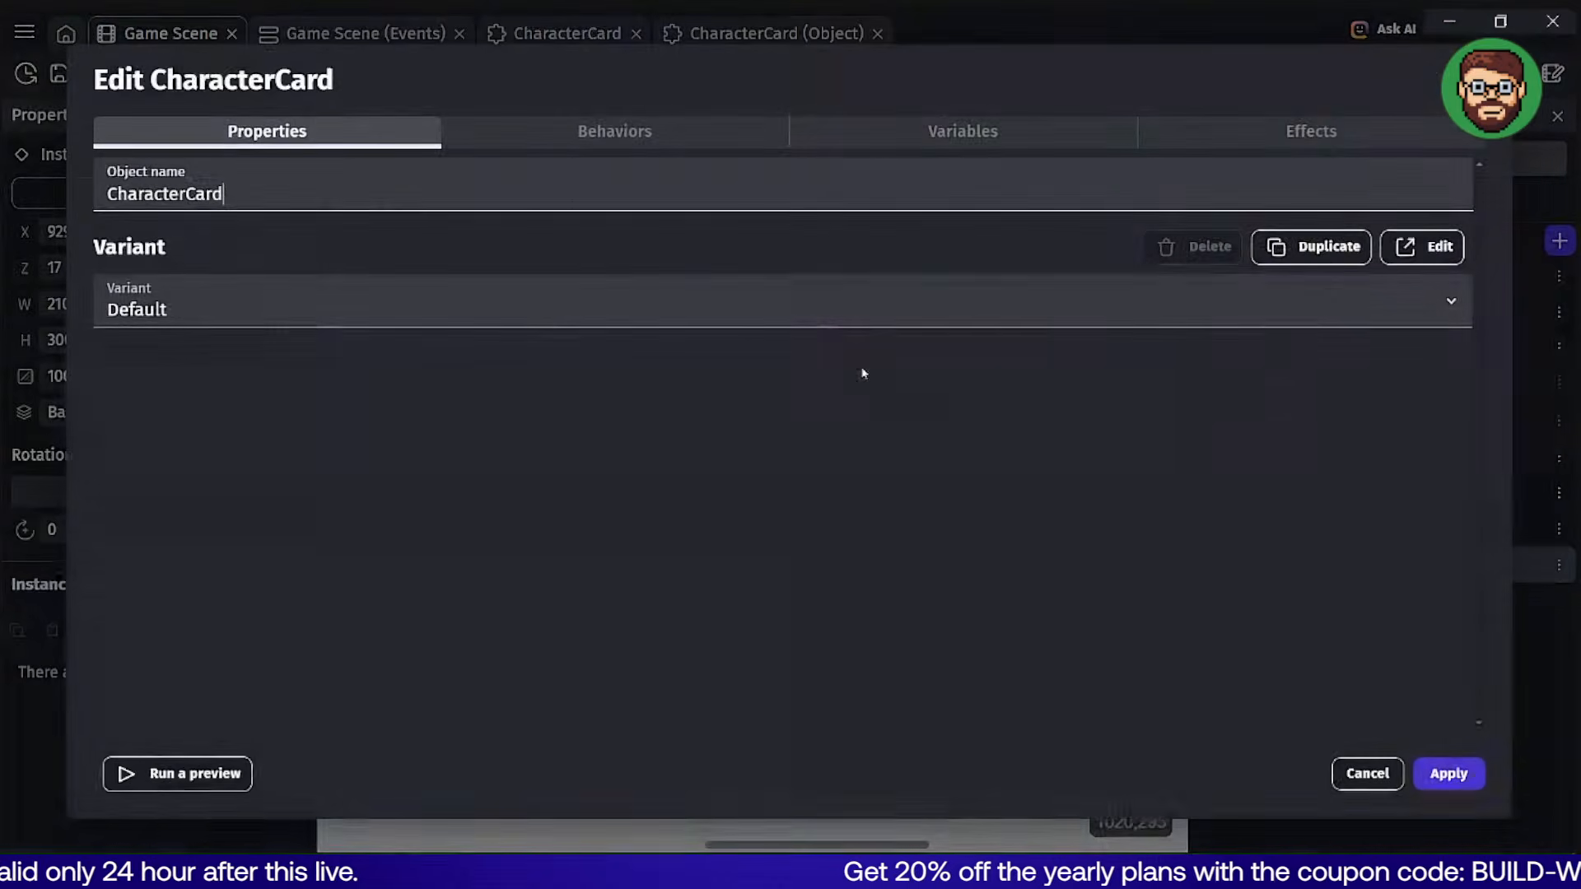
{"action": "left_click", "coordinate": [1437, 248]}
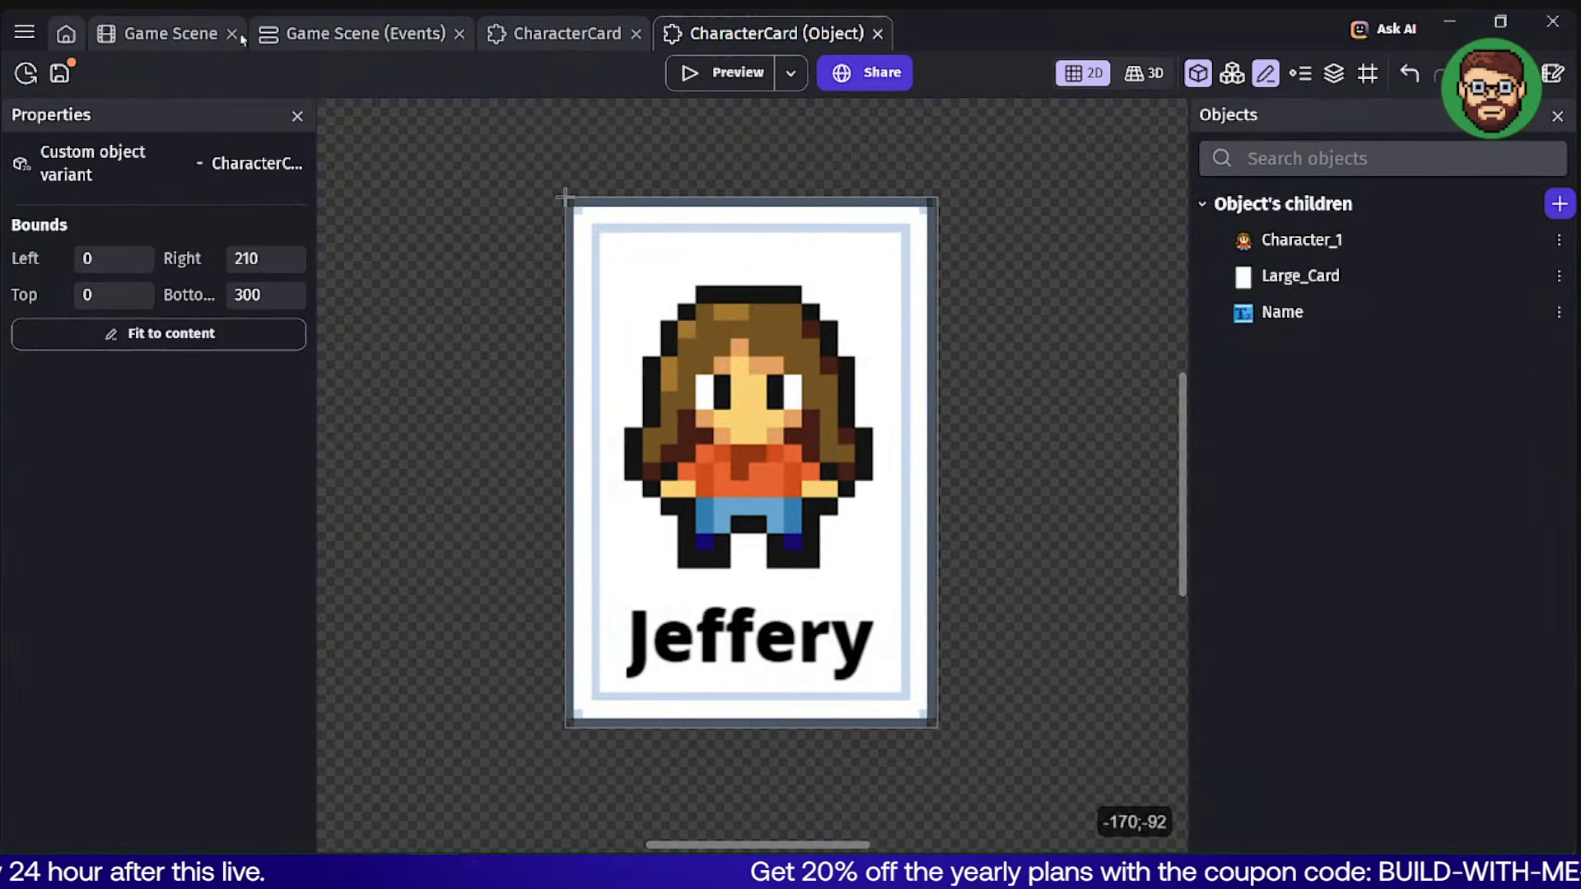
{"action": "left_click", "coordinate": [205, 37]}
{"action": "double_click", "coordinate": [865, 346]}
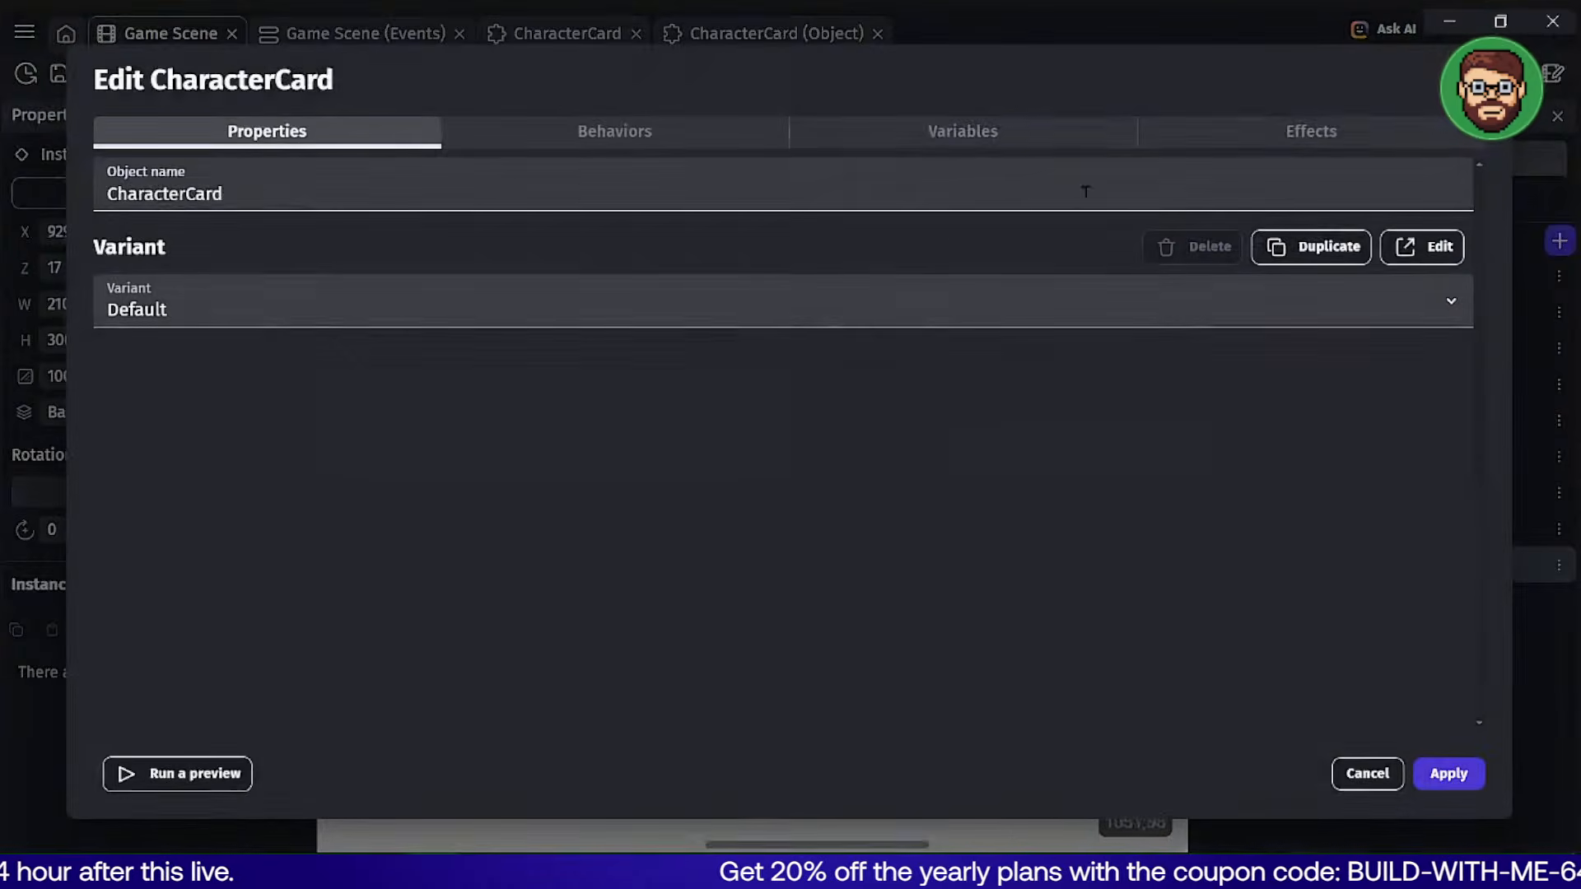
{"action": "left_click", "coordinate": [1327, 246]}
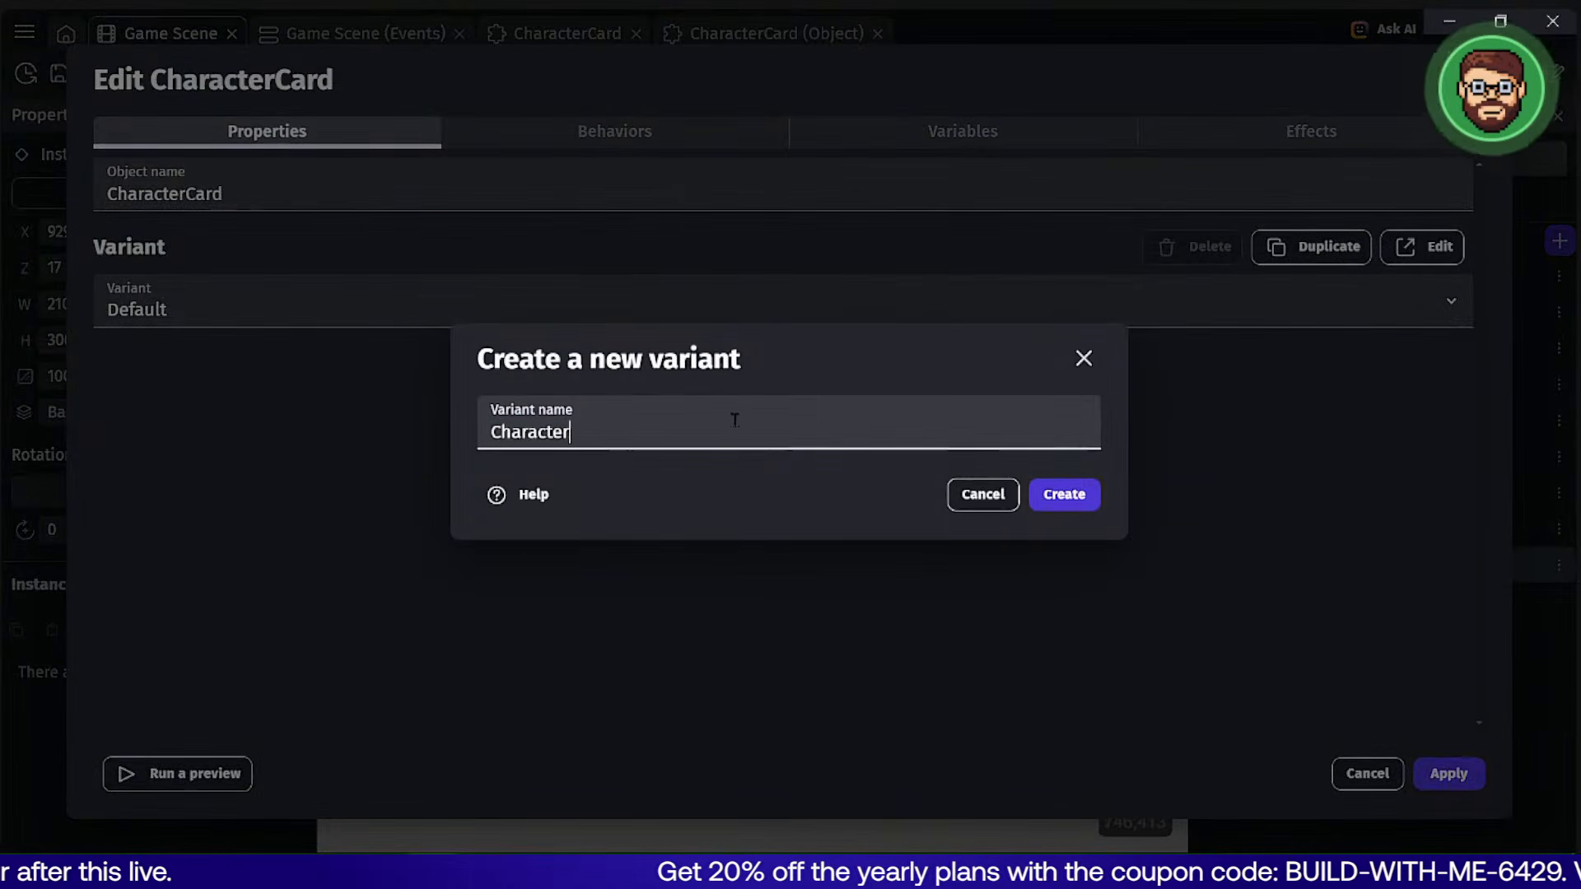
{"action": "left_click", "coordinate": [1058, 494]}
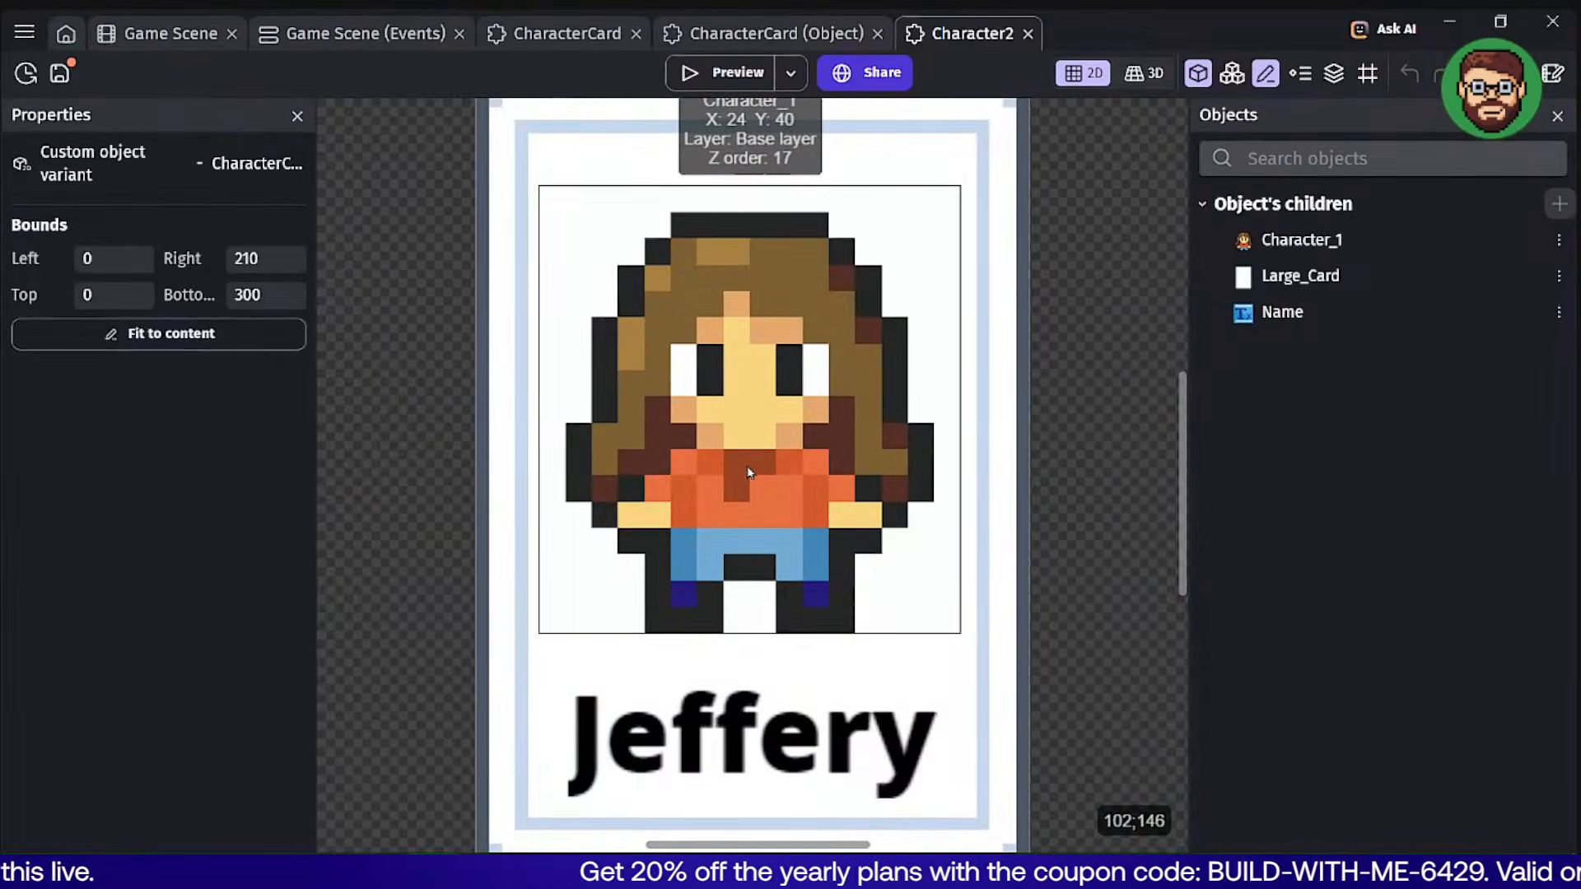
Add a second animation to Character_1 in the Character2 variant, using the blonde Female Character sprite from the project resources.
{"action": "double_click", "coordinate": [748, 472]}
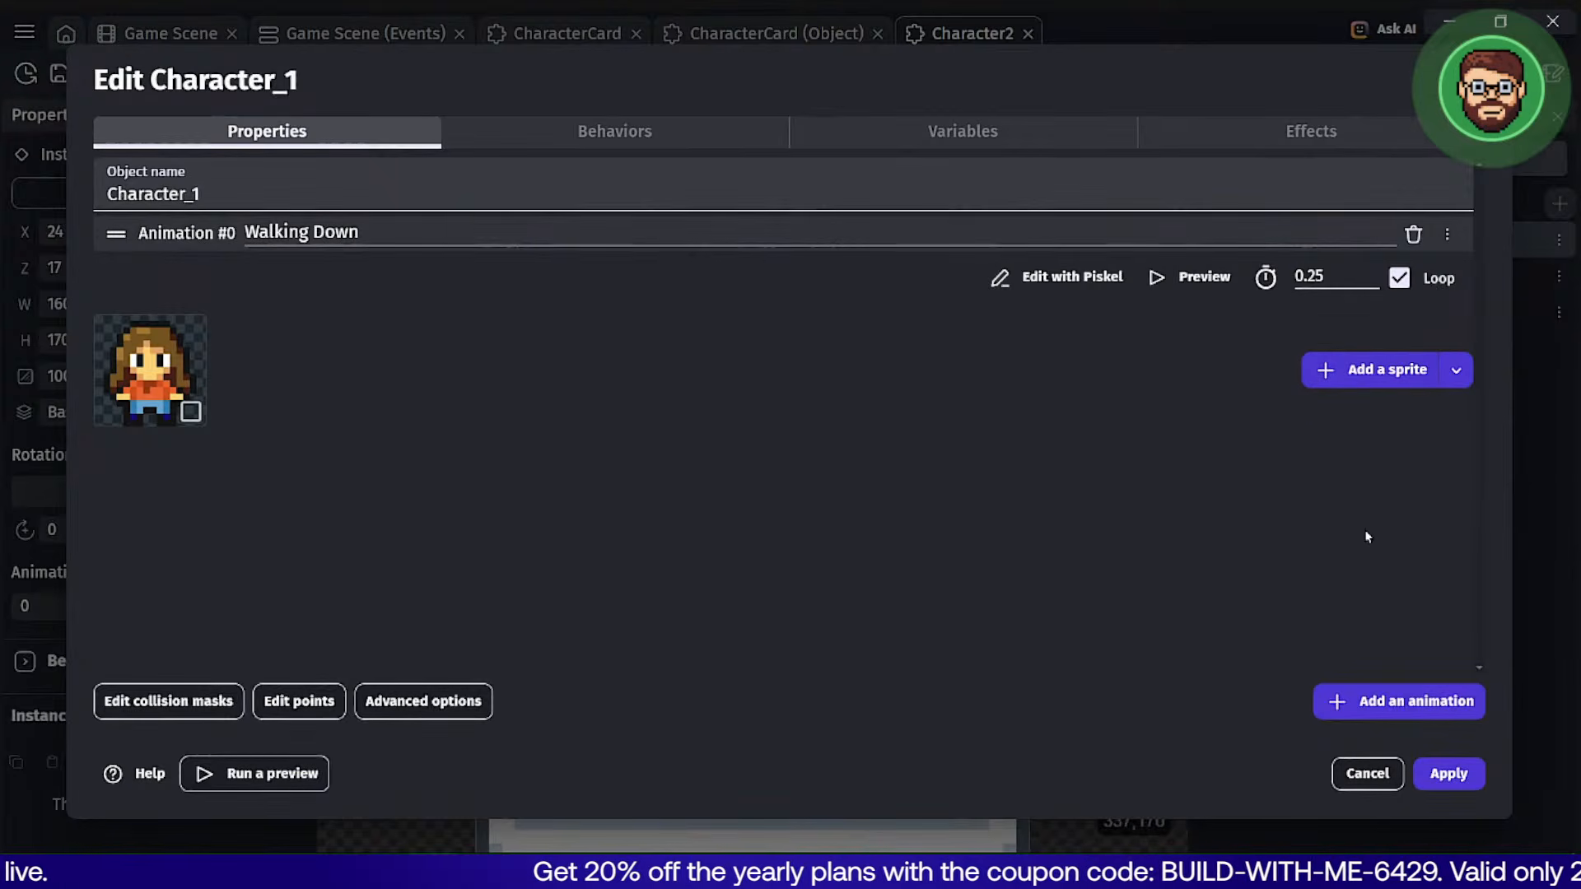
{"action": "left_click", "coordinate": [1412, 701]}
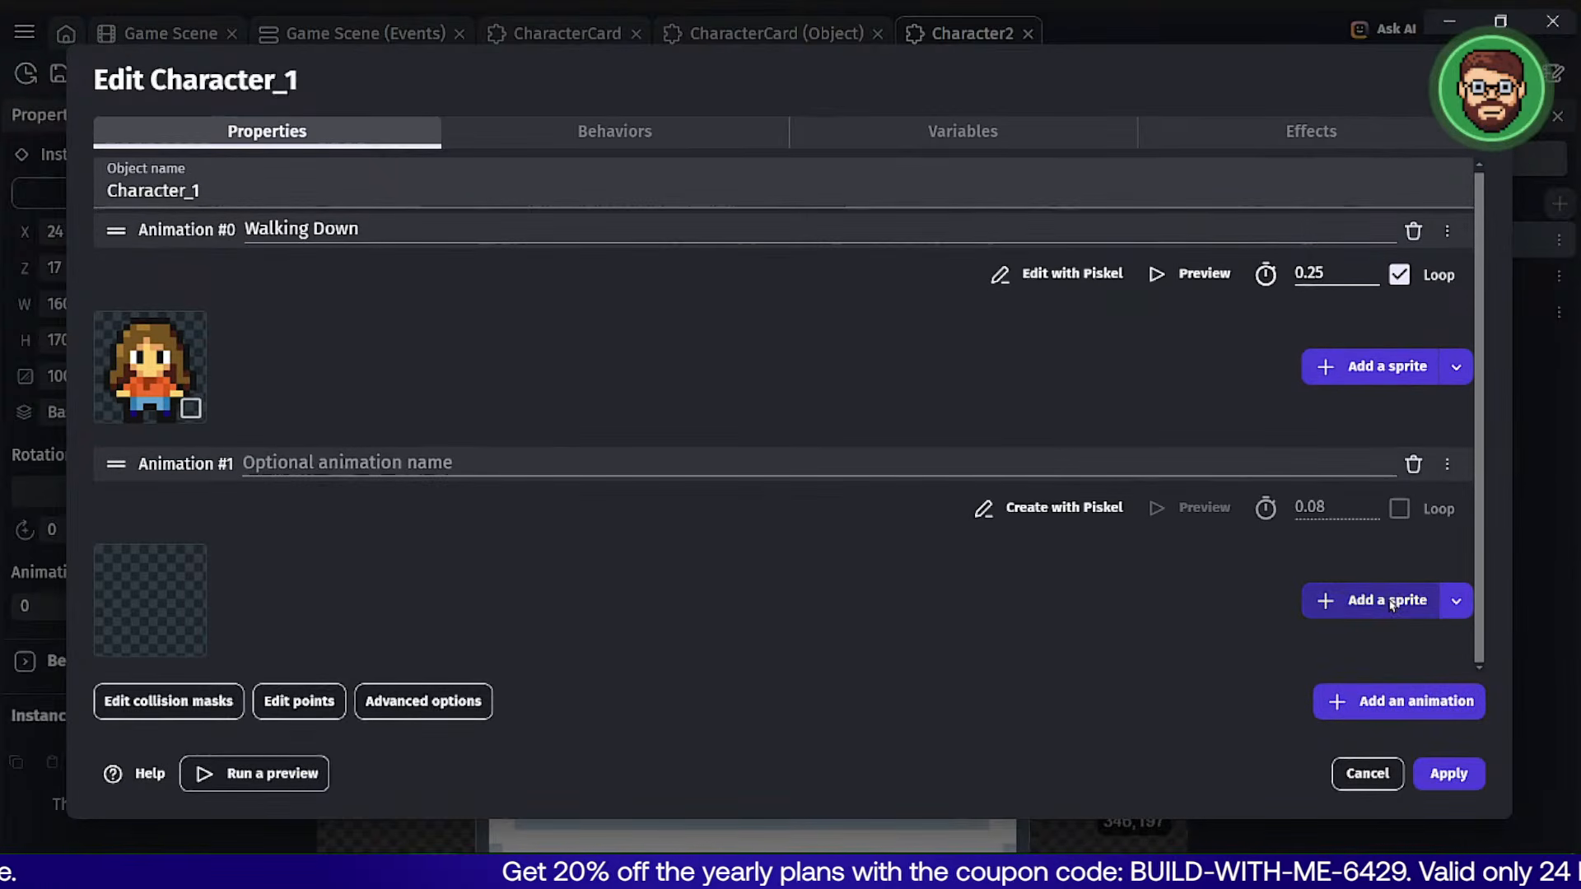
{"action": "left_click", "coordinate": [1455, 602]}
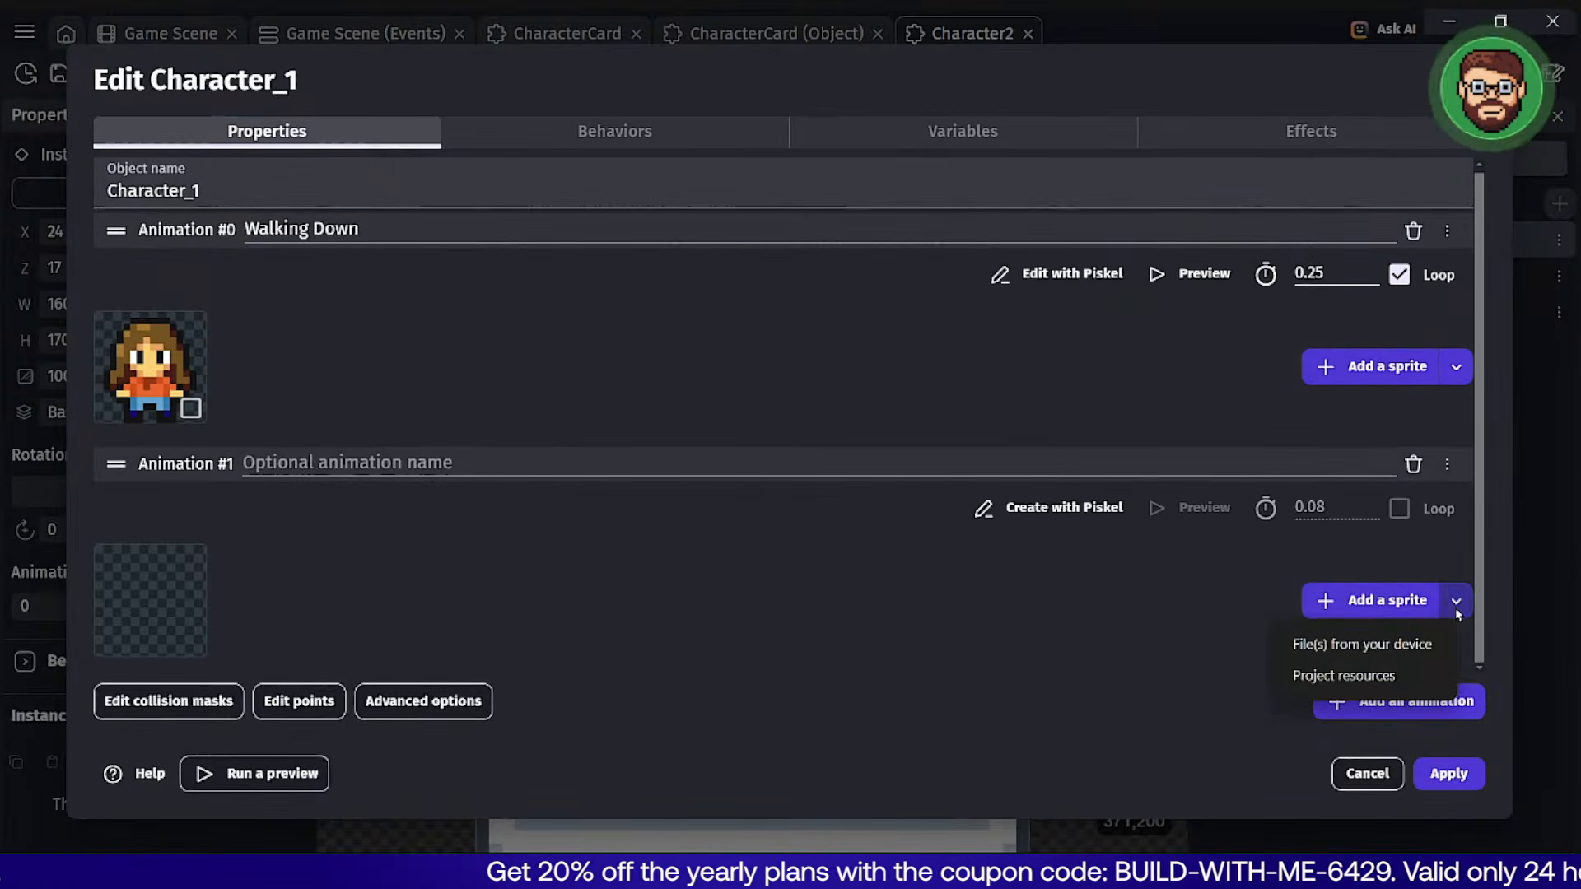
{"action": "left_click", "coordinate": [1388, 677]}
{"action": "left_click", "coordinate": [324, 288]}
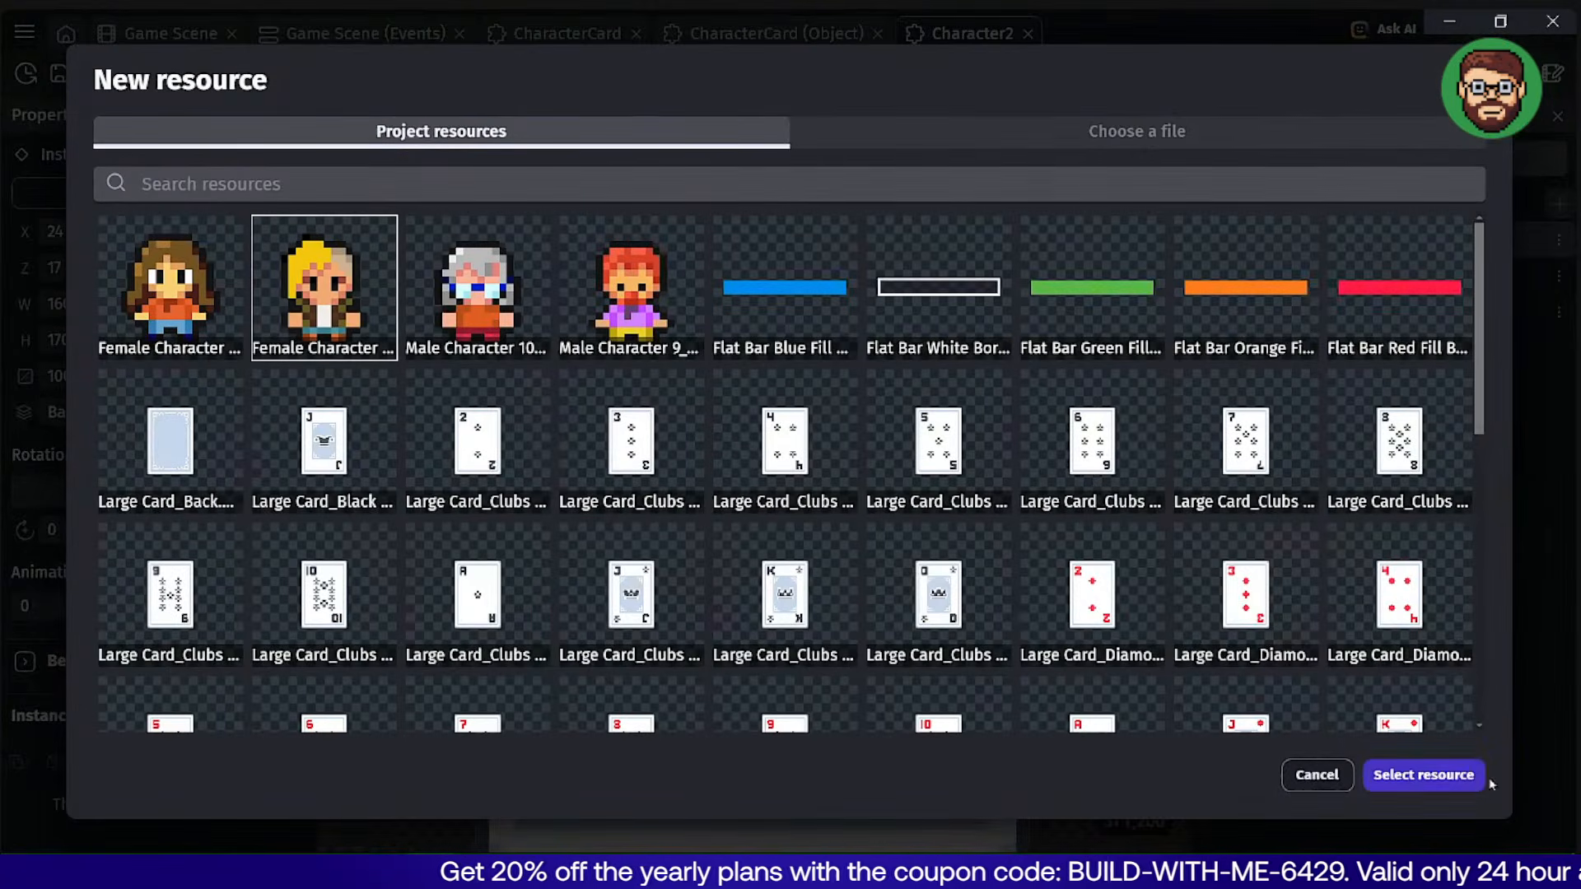
{"action": "left_click", "coordinate": [1468, 777]}
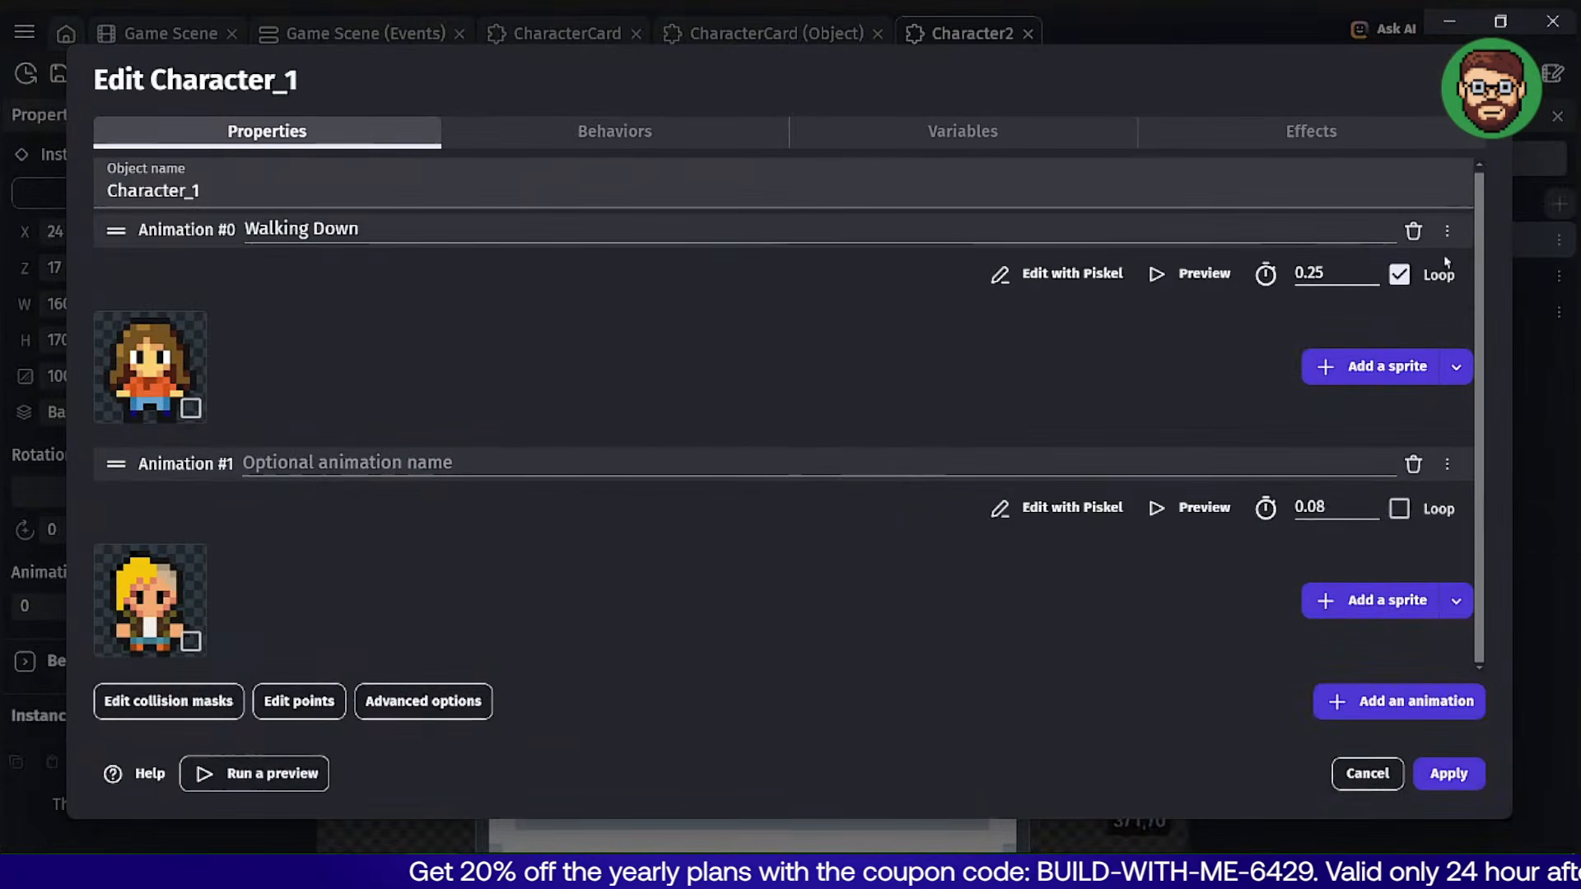
Remove the Walking Down animation from Character_1 and apply the object's changes.
{"action": "left_click", "coordinate": [1413, 233]}
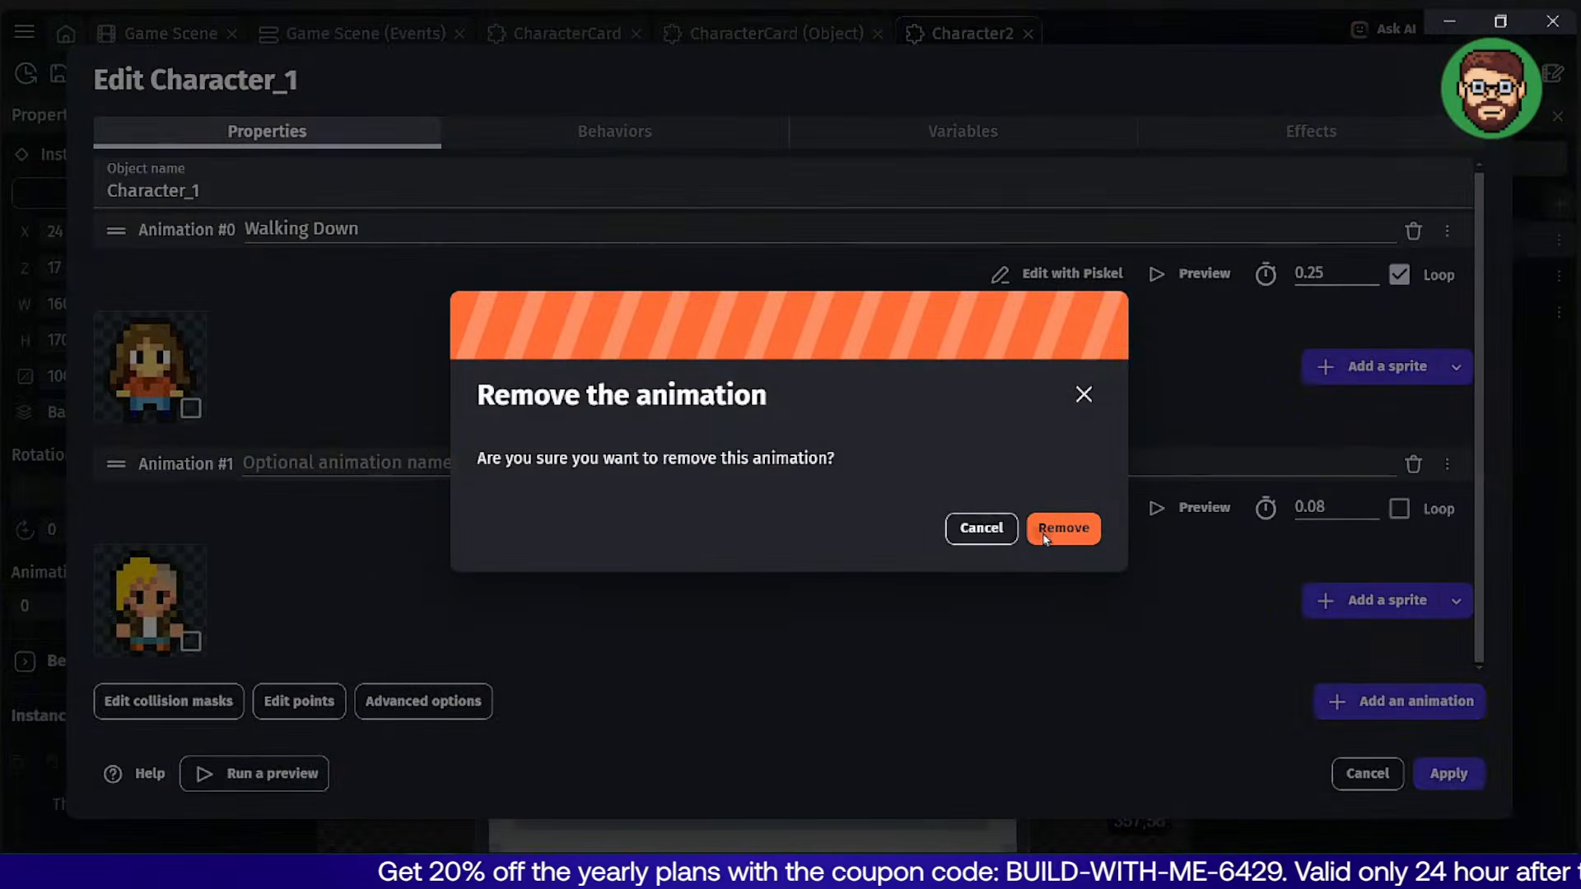
{"action": "left_click", "coordinate": [1062, 526]}
{"action": "left_click", "coordinate": [1450, 774]}
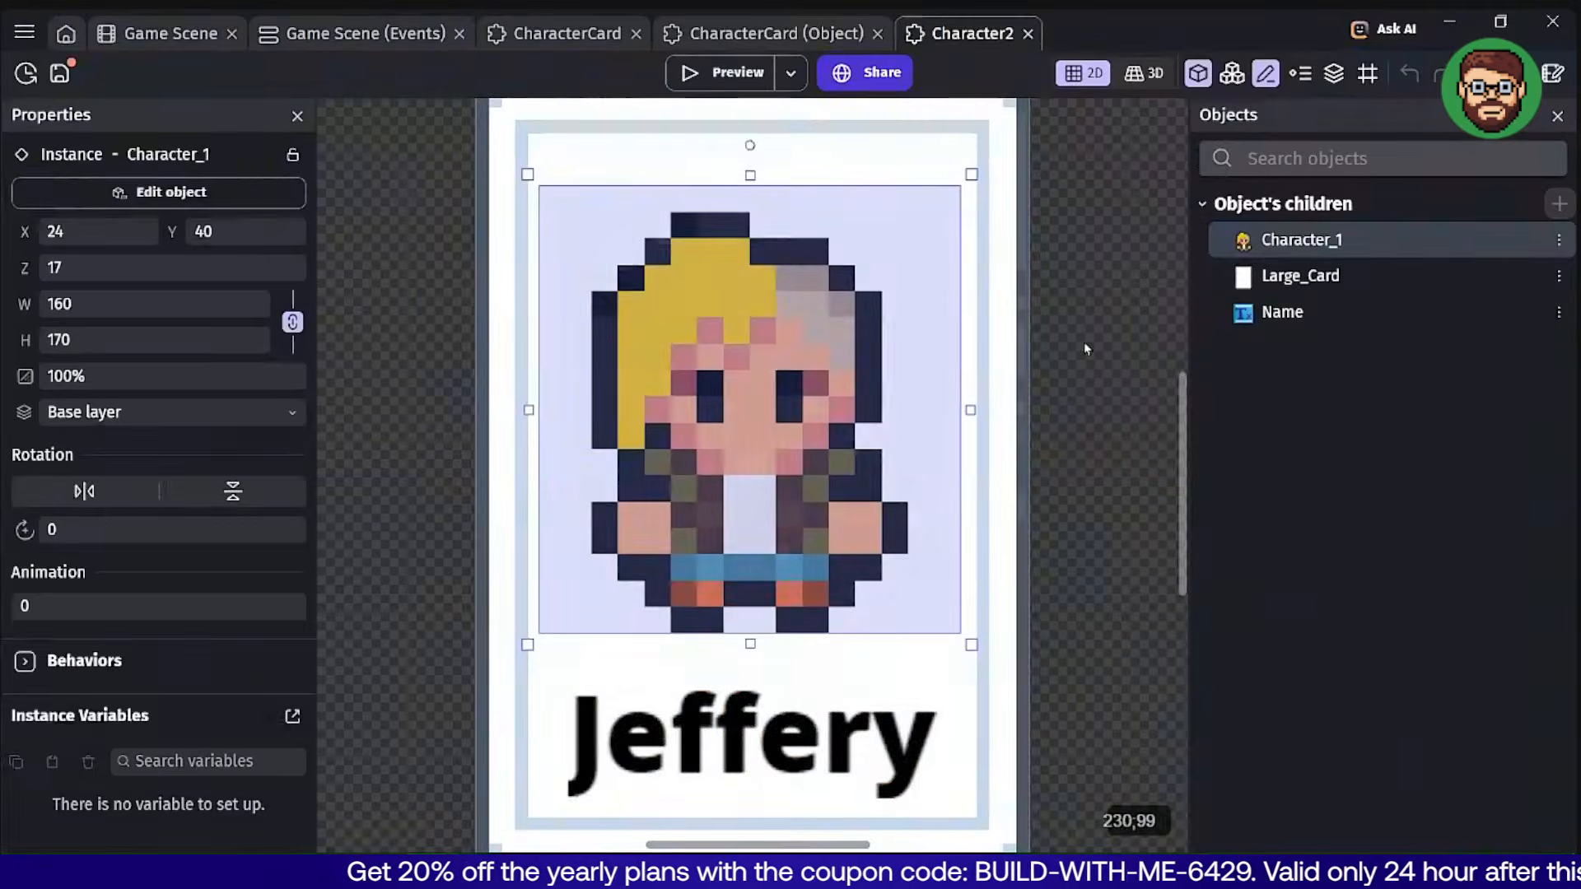
Replace the Name text in the Character2 variant with a different sample character name and apply it.
{"action": "double_click", "coordinate": [745, 720]}
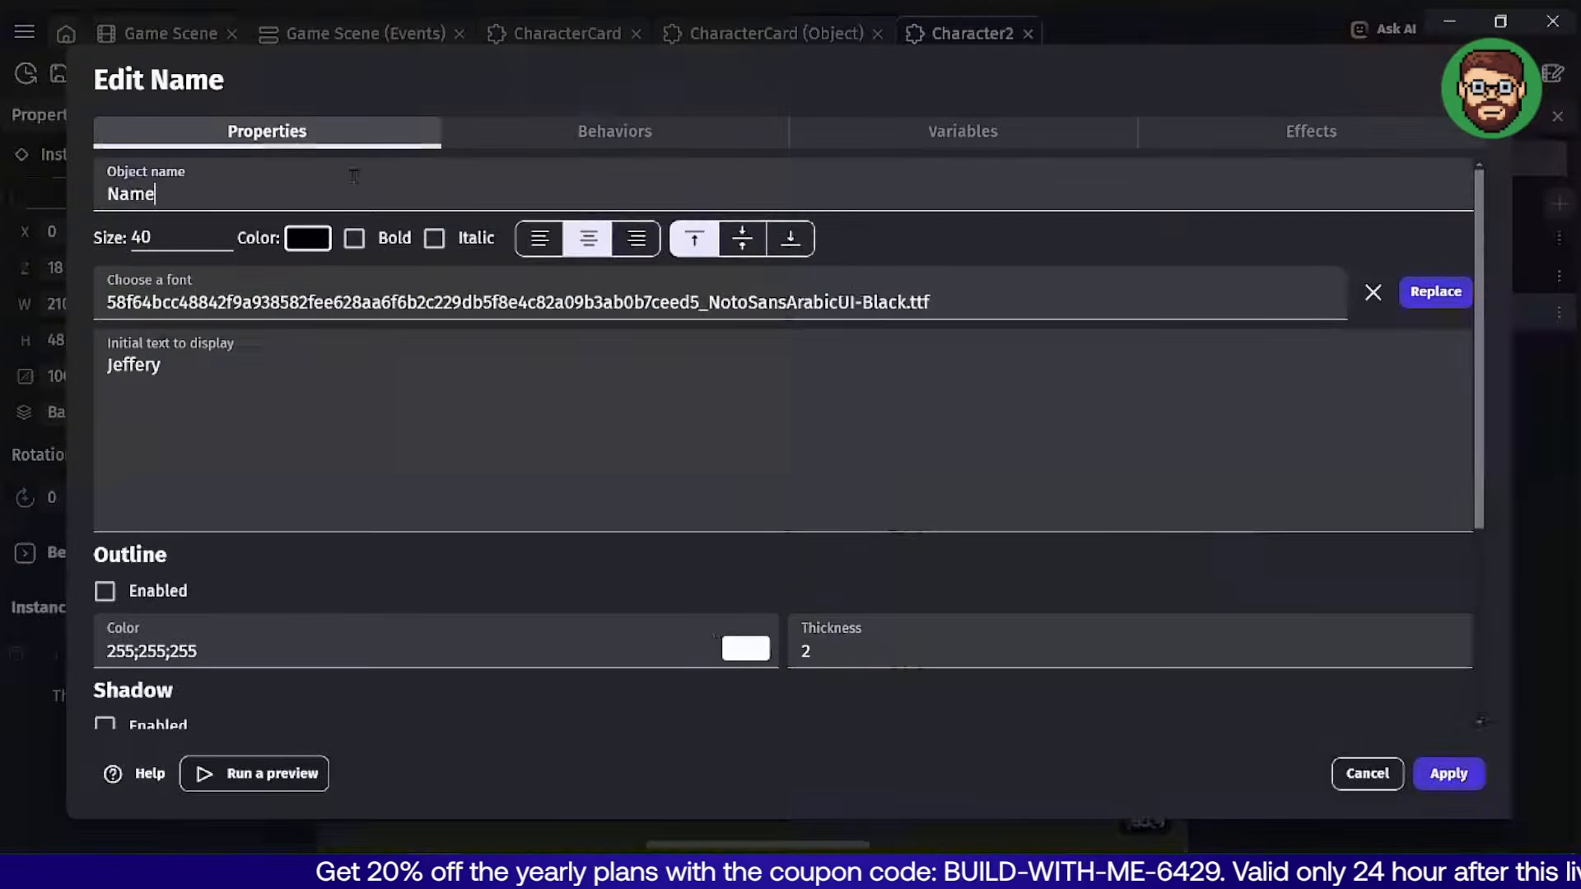
{"action": "double_click", "coordinate": [224, 370]}
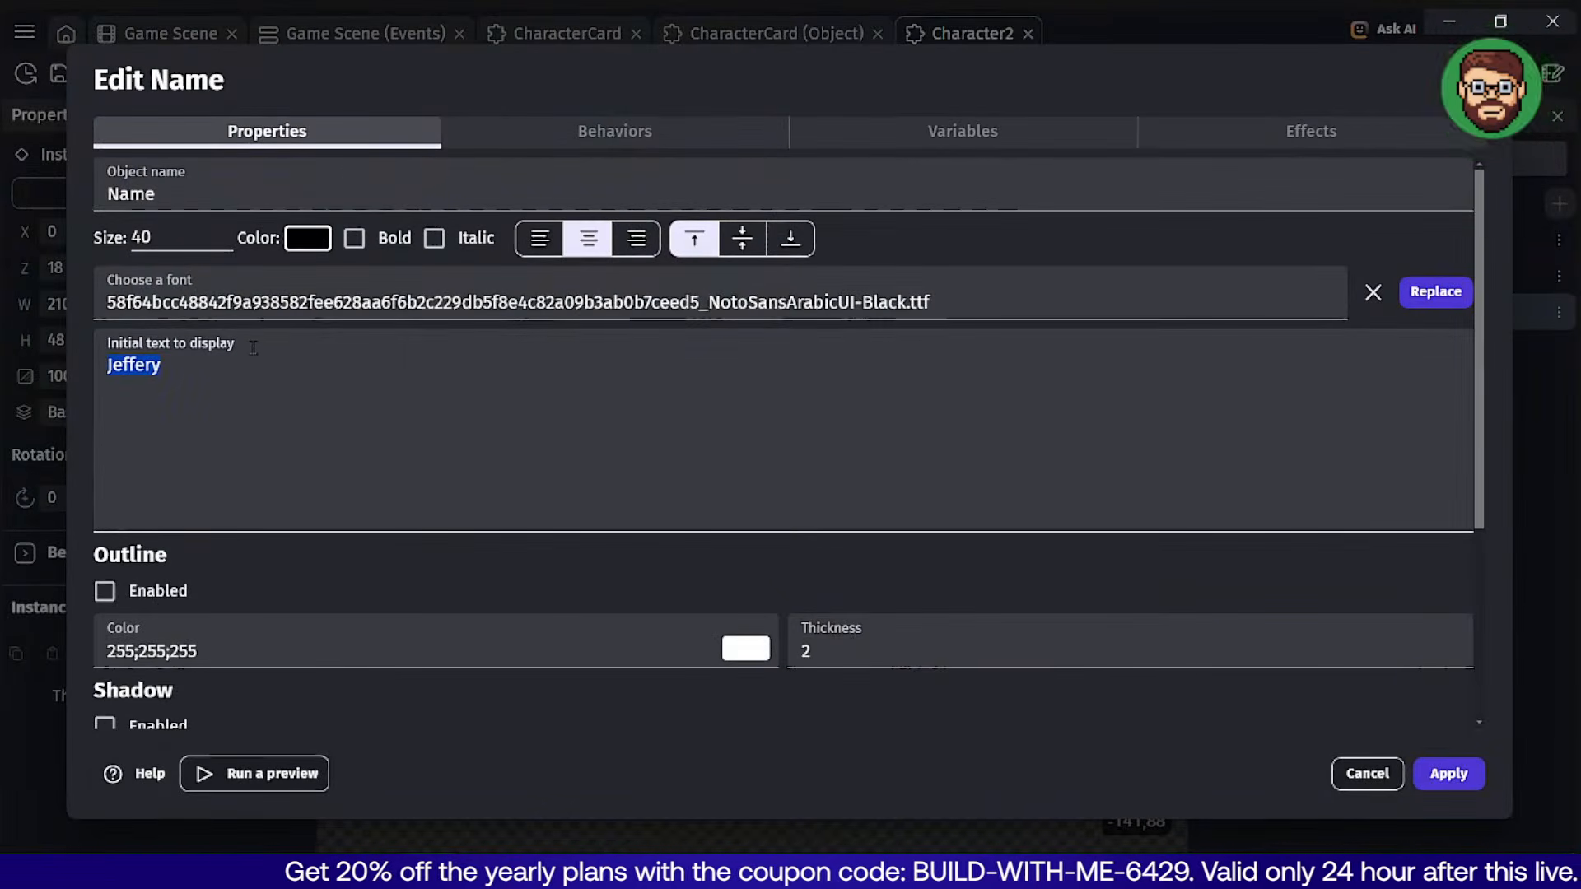
{"action": "type", "text": "Matt"}
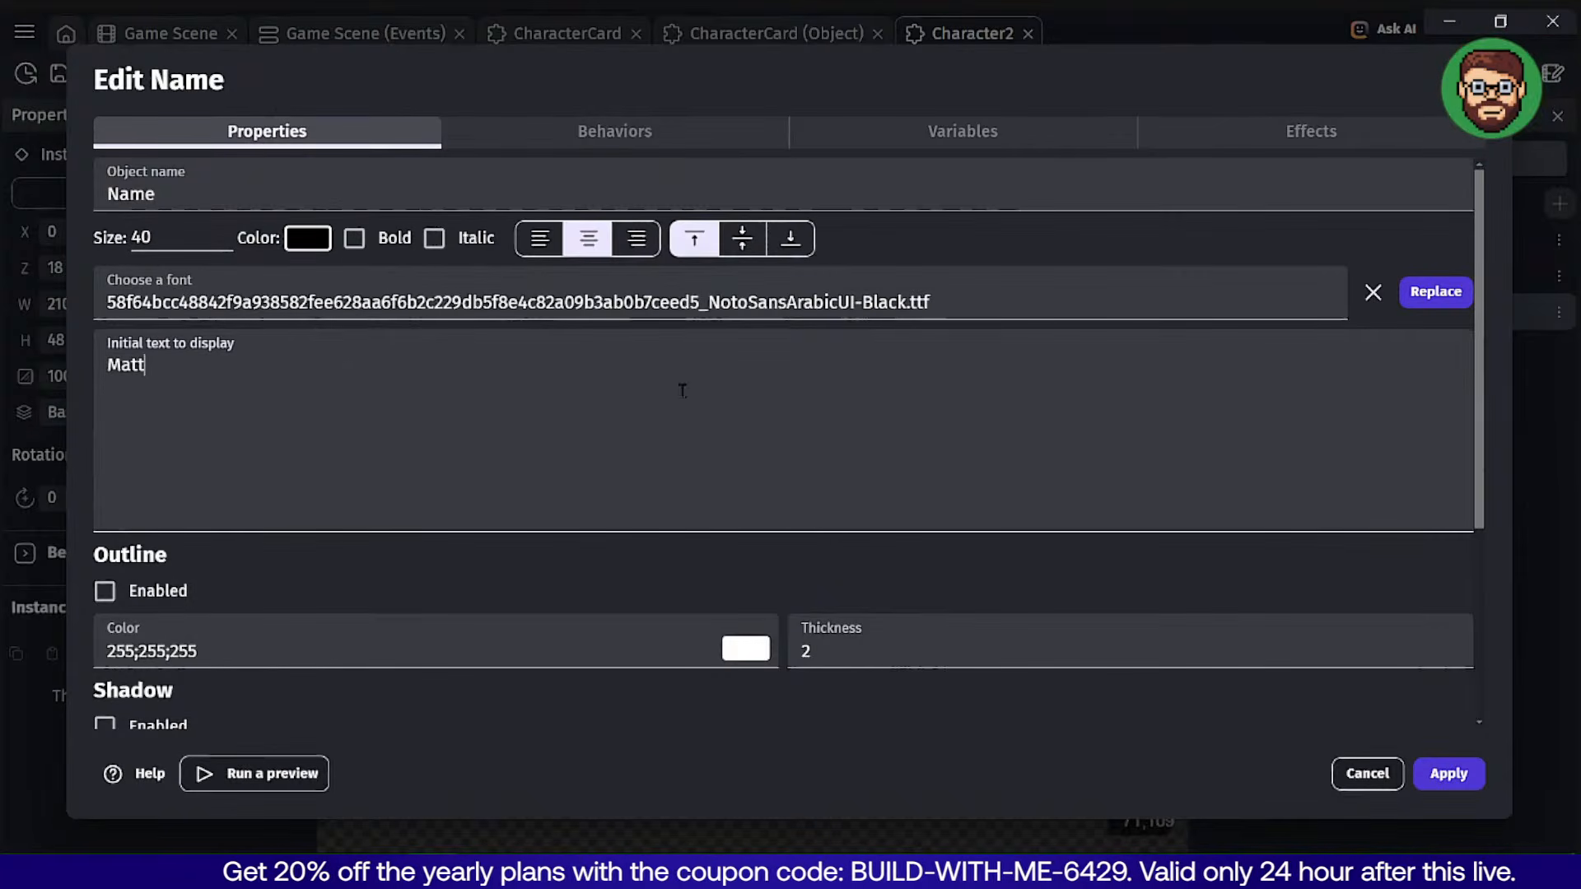
{"action": "left_click", "coordinate": [1451, 775]}
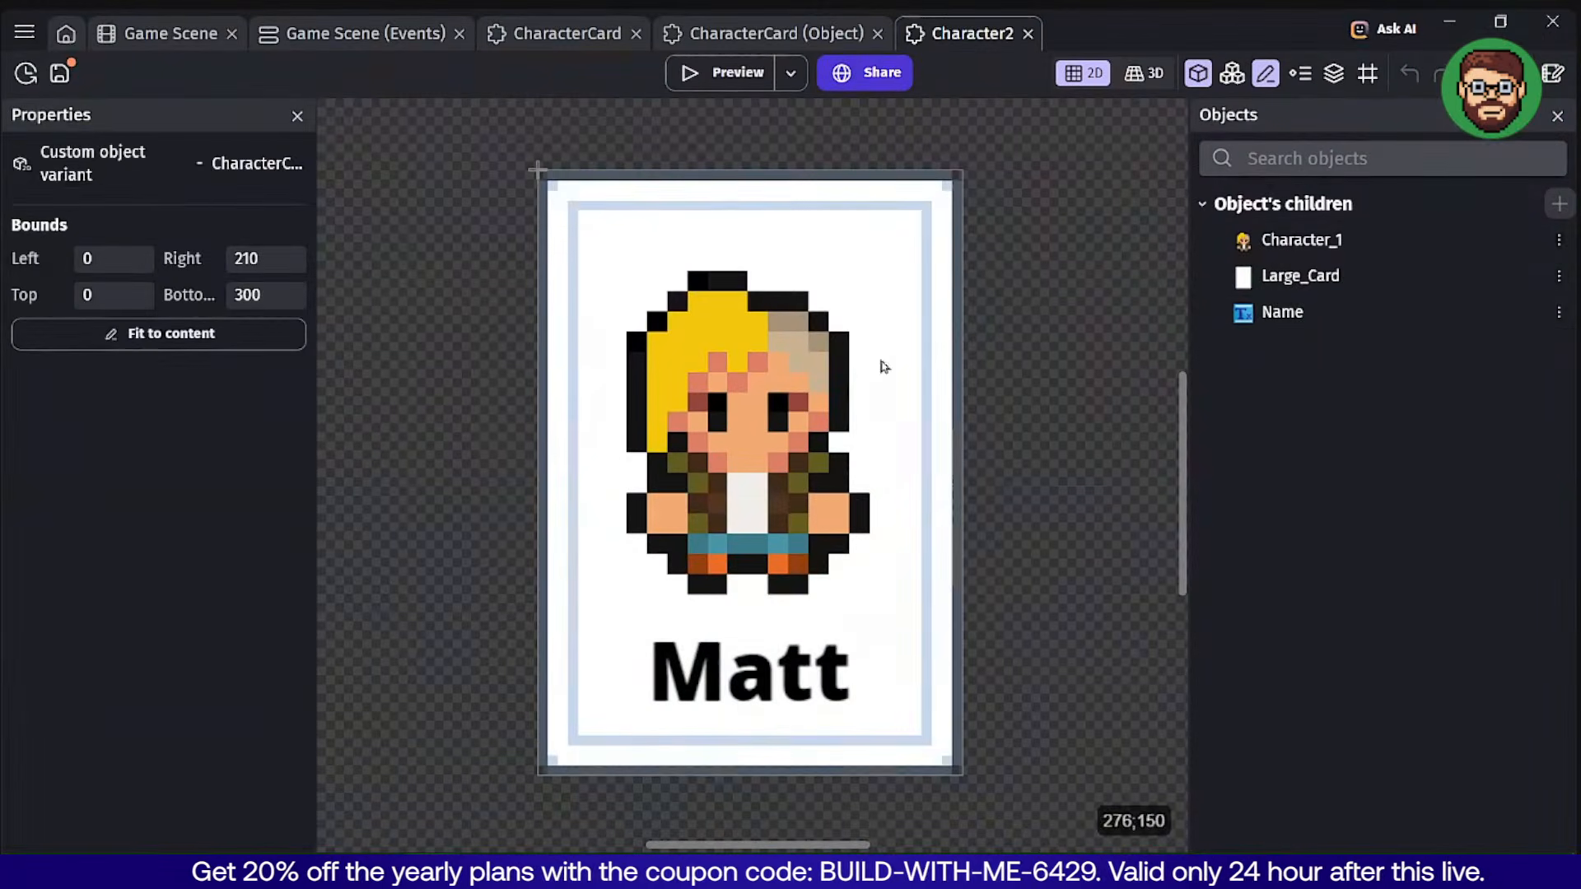
In the Game Scene, move the card to about X 561, Y 241 and put CharacterCard first among the scene objects.
{"action": "left_click", "coordinate": [182, 36]}
{"action": "left_click", "coordinate": [1030, 366]}
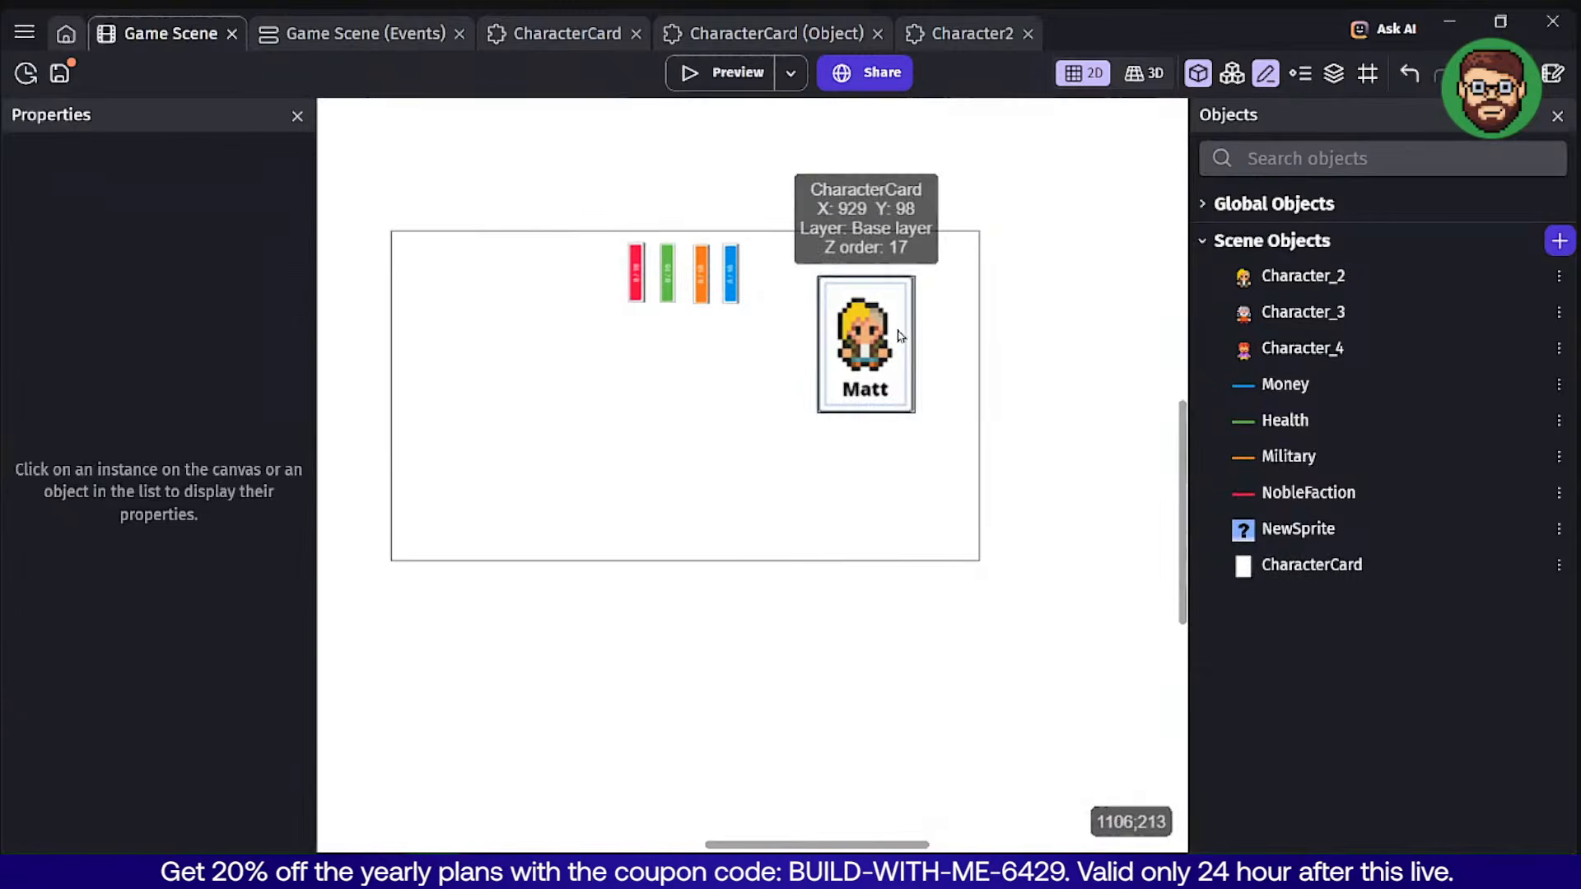
{"action": "left_click_drag", "start_coordinate": [902, 334], "coordinate": [709, 430]}
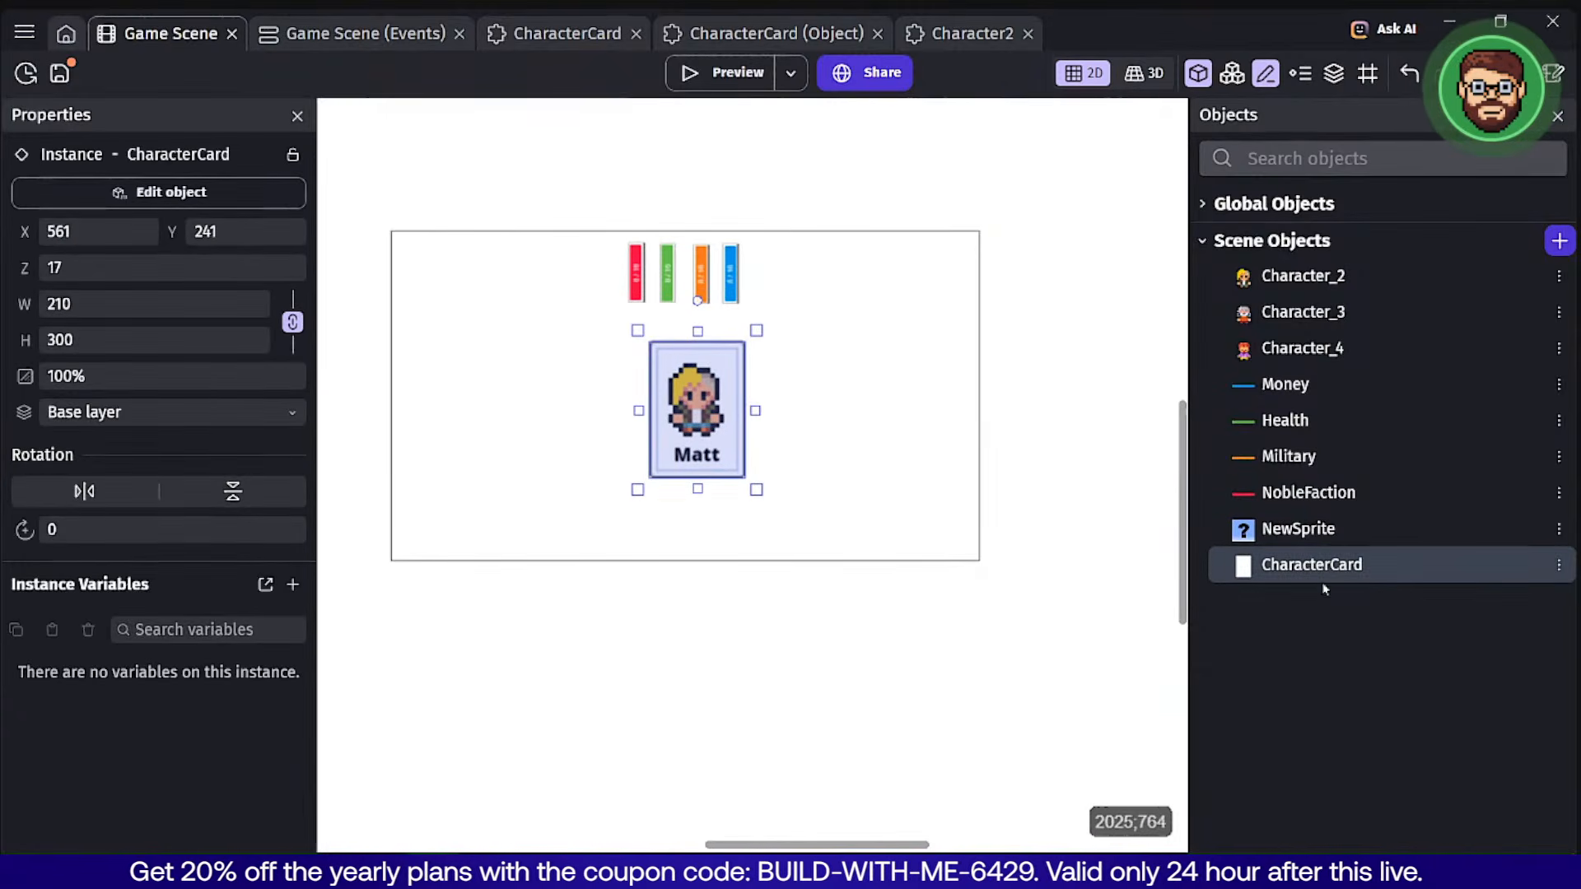
{"action": "left_click_drag", "start_coordinate": [1326, 568], "coordinate": [1321, 263]}
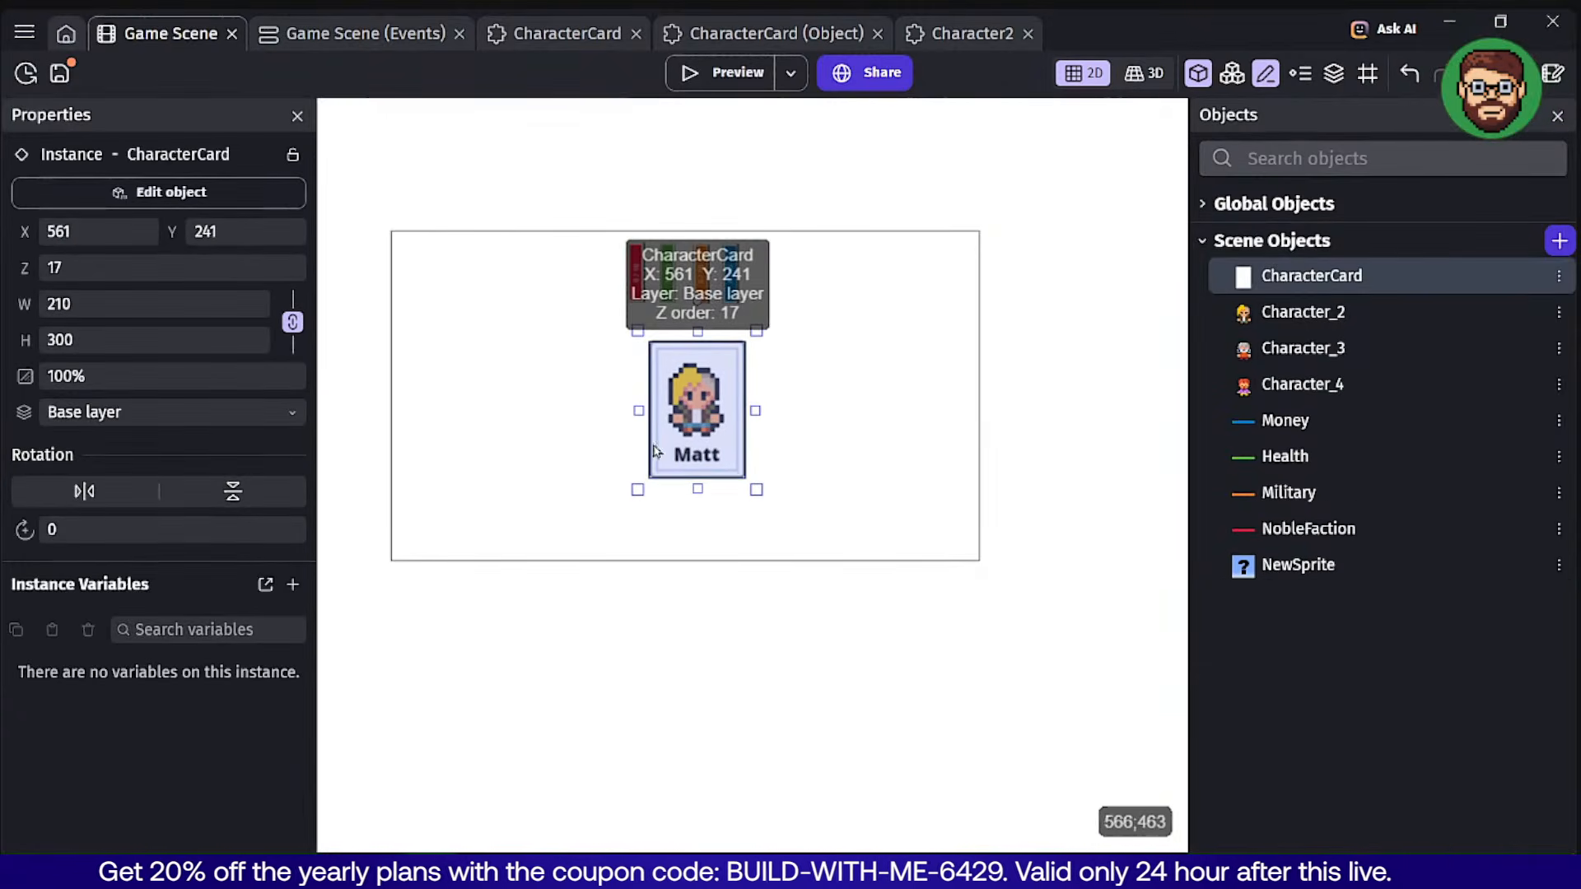
Move the CharacterCard instance further left in the Game Scene and switch its object's variant to Default.
{"action": "left_click_drag", "start_coordinate": [693, 446], "coordinate": [608, 470]}
{"action": "double_click", "coordinate": [609, 438]}
{"action": "left_click", "coordinate": [236, 307]}
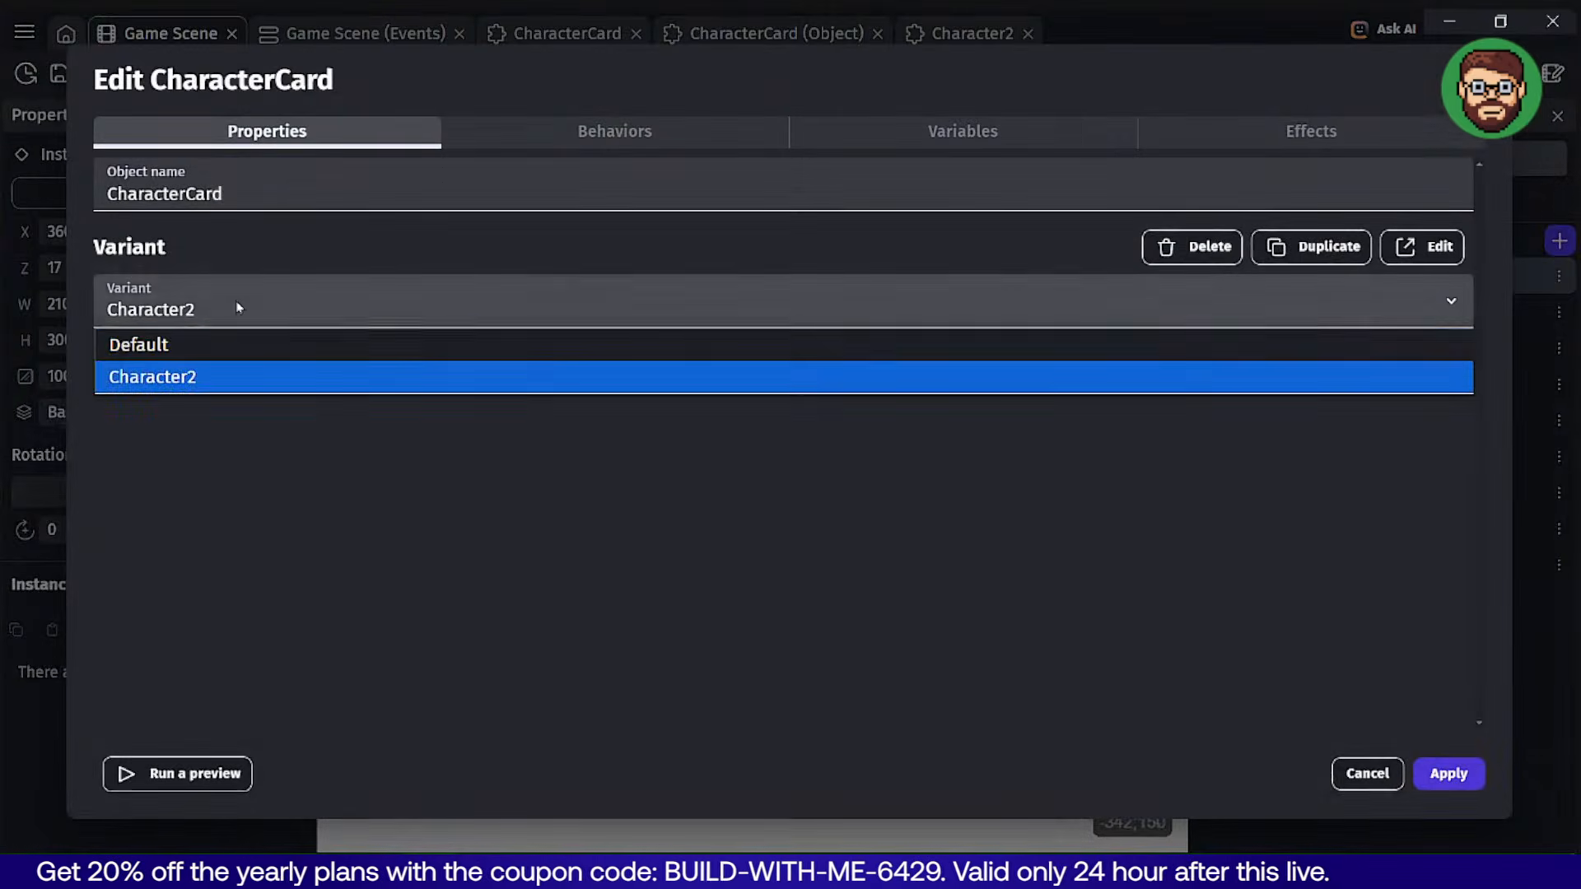
{"action": "left_click", "coordinate": [195, 344]}
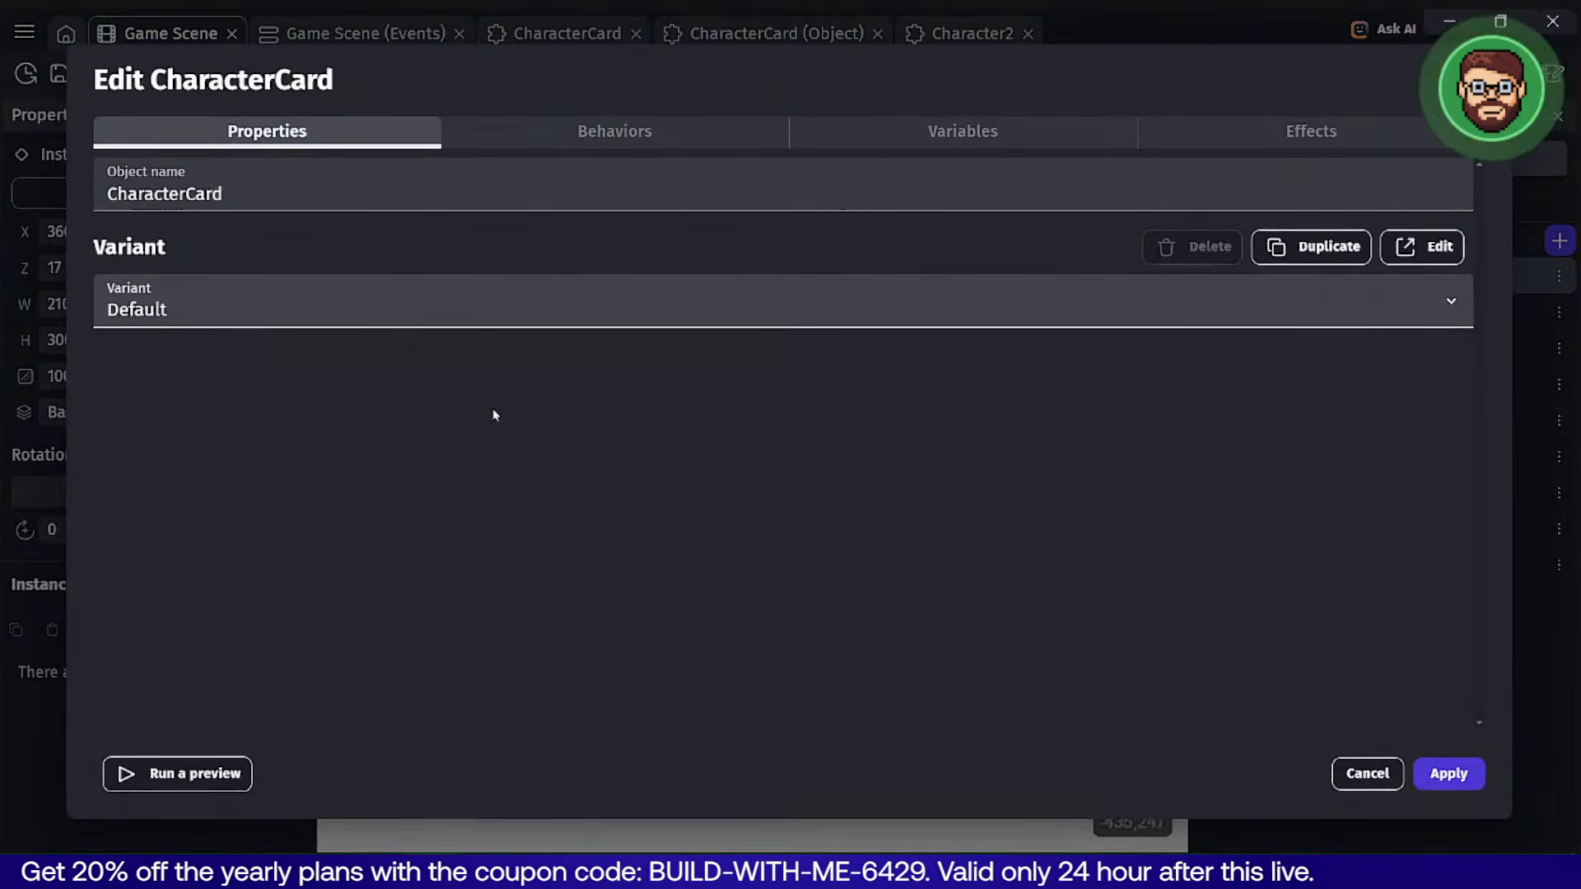
{"action": "left_click", "coordinate": [1447, 773]}
{"action": "left_click", "coordinate": [784, 607]}
Put a second CharacterCard instance beside the first and space the two cards apart.
{"action": "left_click_drag", "start_coordinate": [629, 420], "coordinate": [660, 408]}
{"action": "left_click_drag", "start_coordinate": [853, 409], "coordinate": [808, 424]}
{"action": "left_click", "coordinate": [953, 399]}
Duplicate the CharacterCard object as CharacterCard2 and replace the spare second card in the scene with an instance of it.
{"action": "right_click", "coordinate": [1322, 272]}
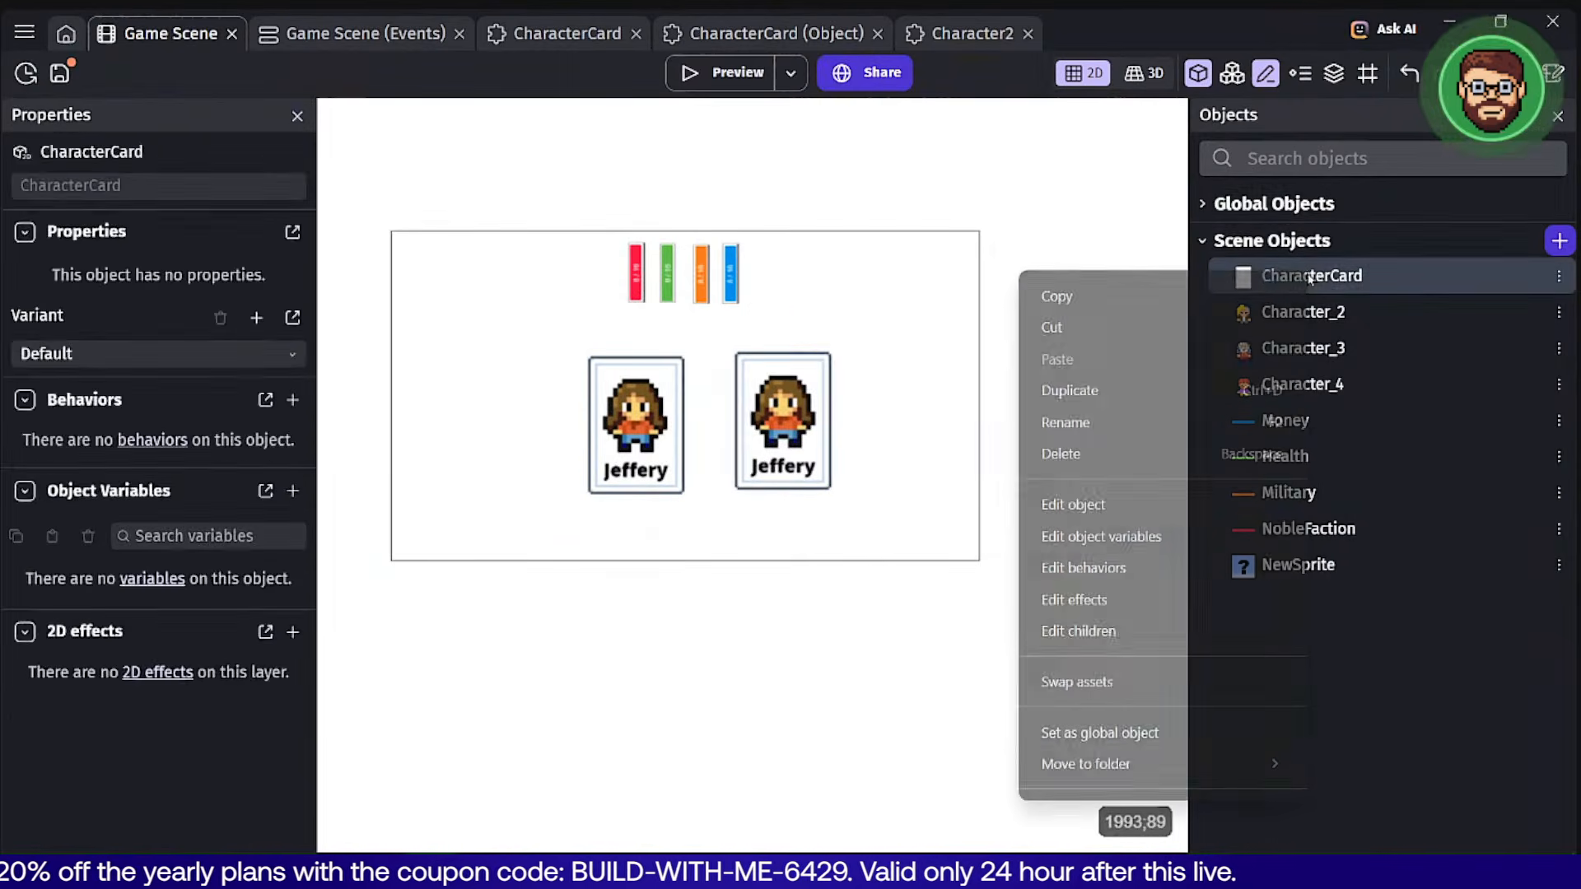
{"action": "left_click", "coordinate": [1063, 388]}
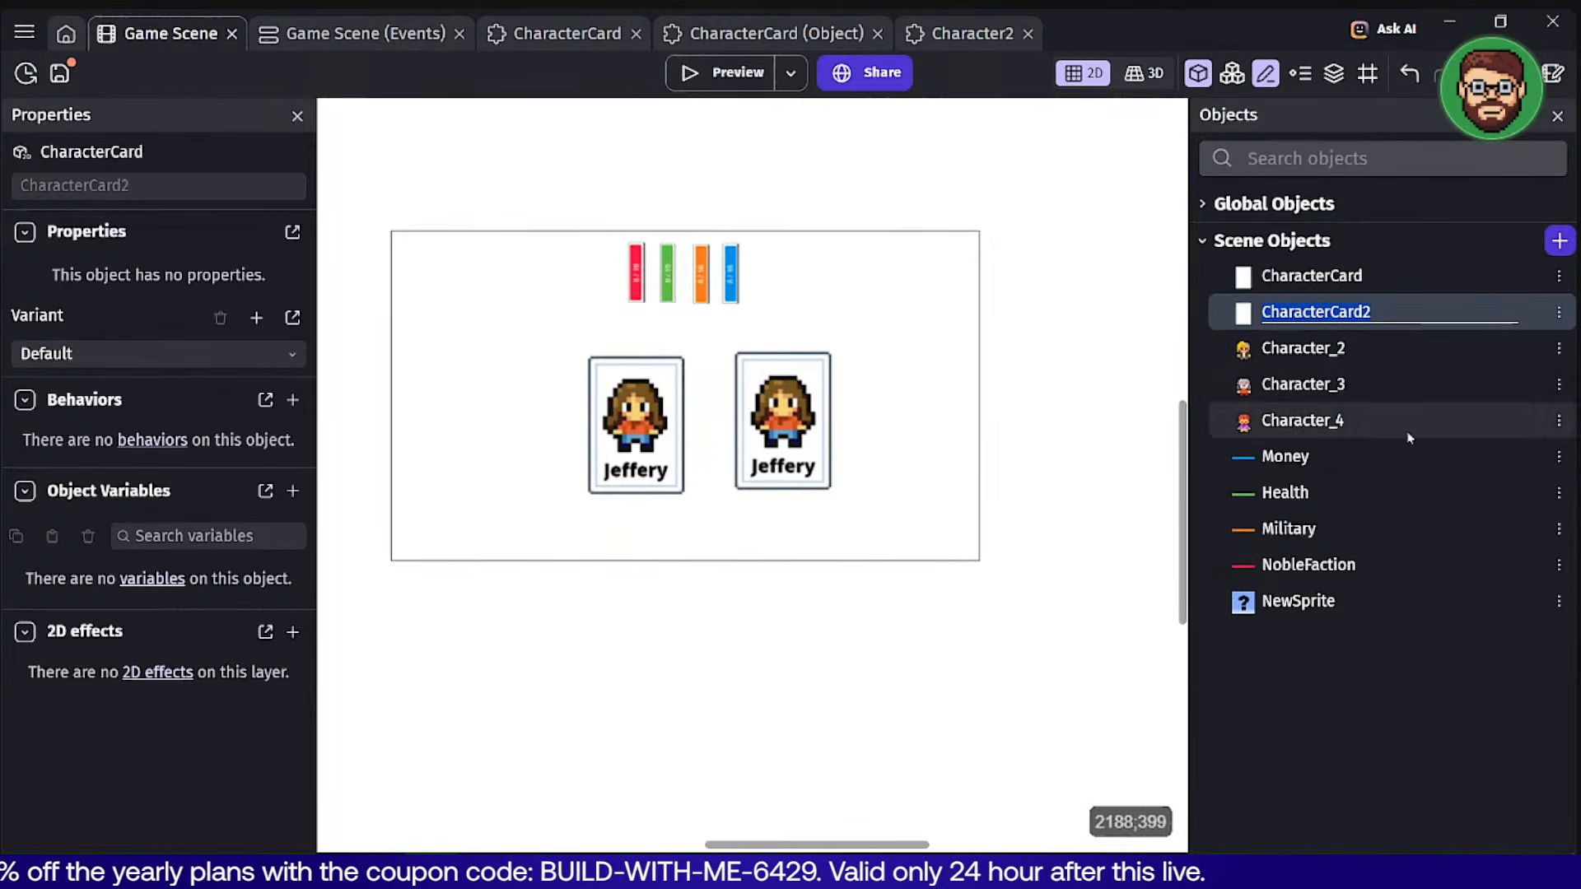
{"action": "key", "text": "Return"}
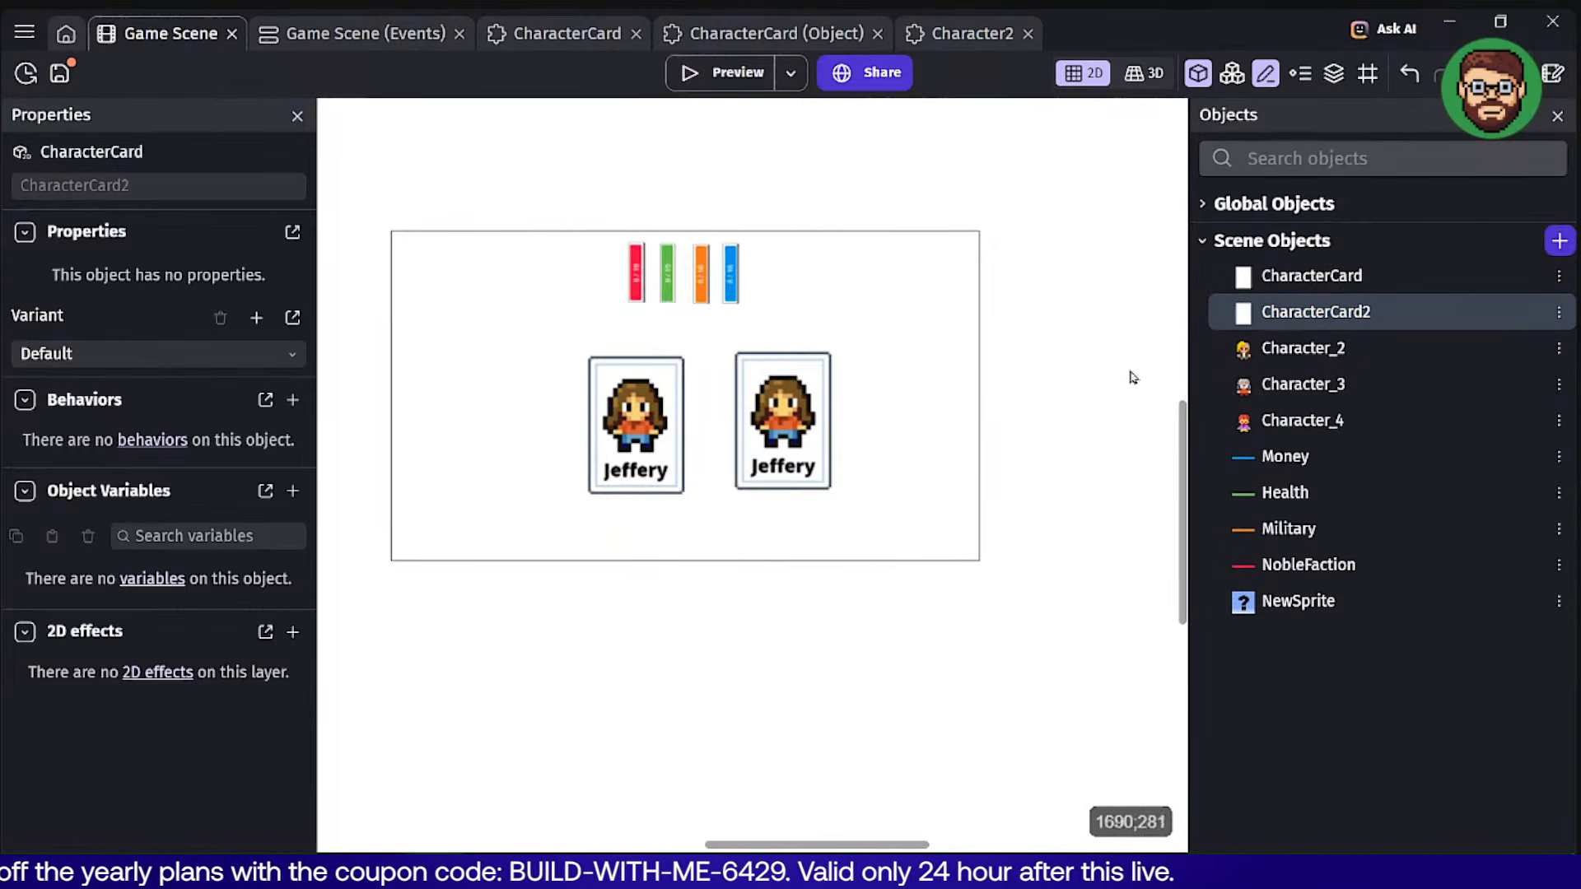
{"action": "left_click_drag", "start_coordinate": [1130, 377], "coordinate": [971, 375]}
{"action": "left_click", "coordinate": [782, 420]}
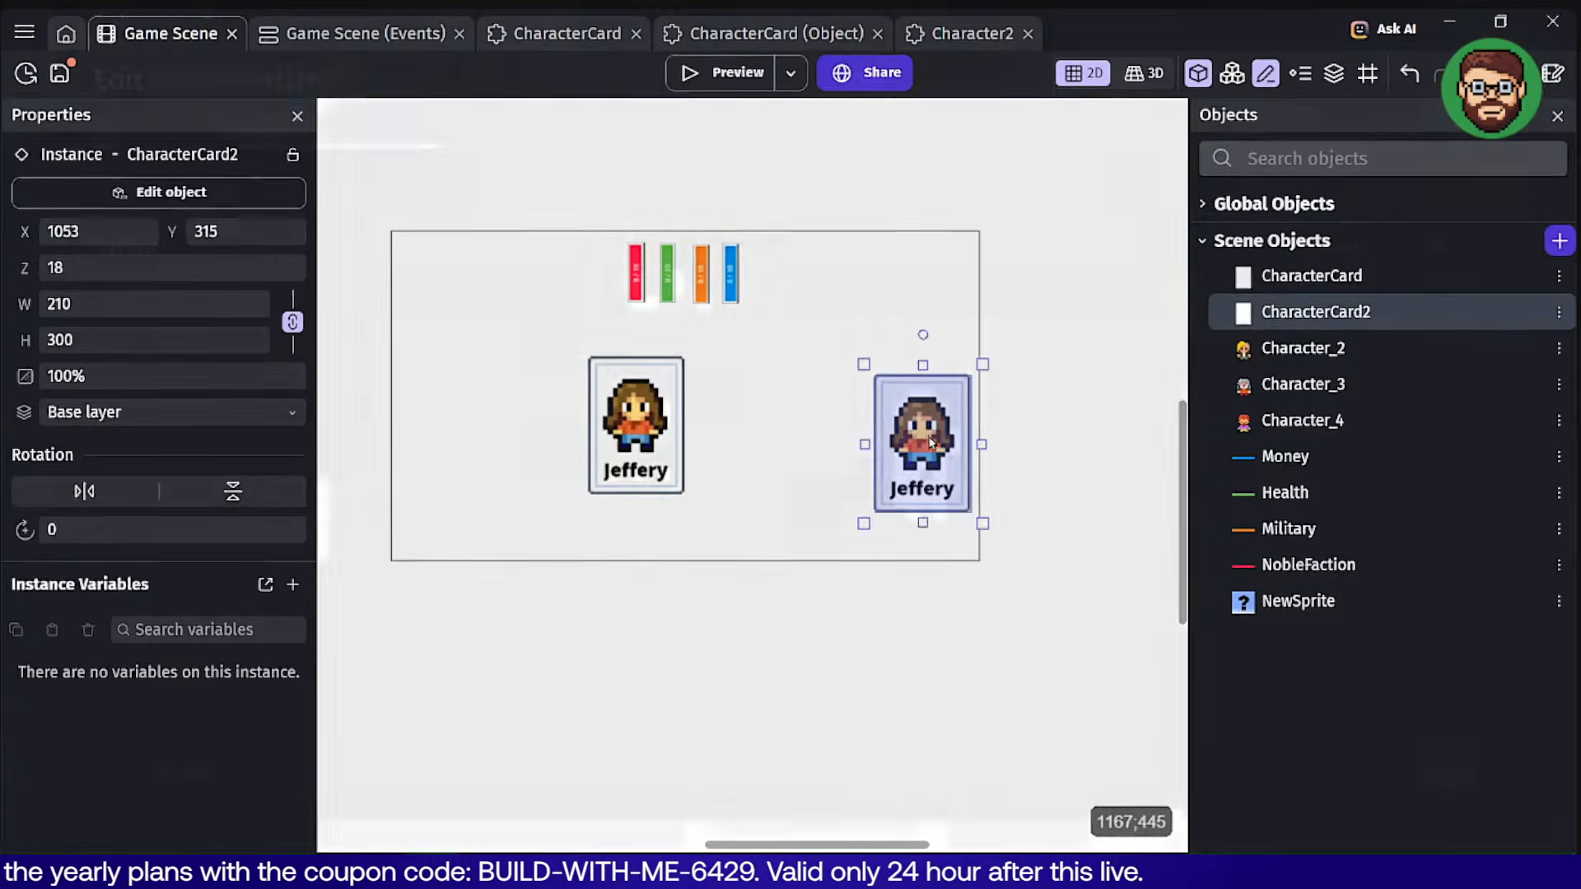
Set the CharacterCard2 object's variant to Character2 and apply it.
{"action": "double_click", "coordinate": [931, 443]}
{"action": "left_click", "coordinate": [403, 320]}
{"action": "left_click", "coordinate": [367, 372]}
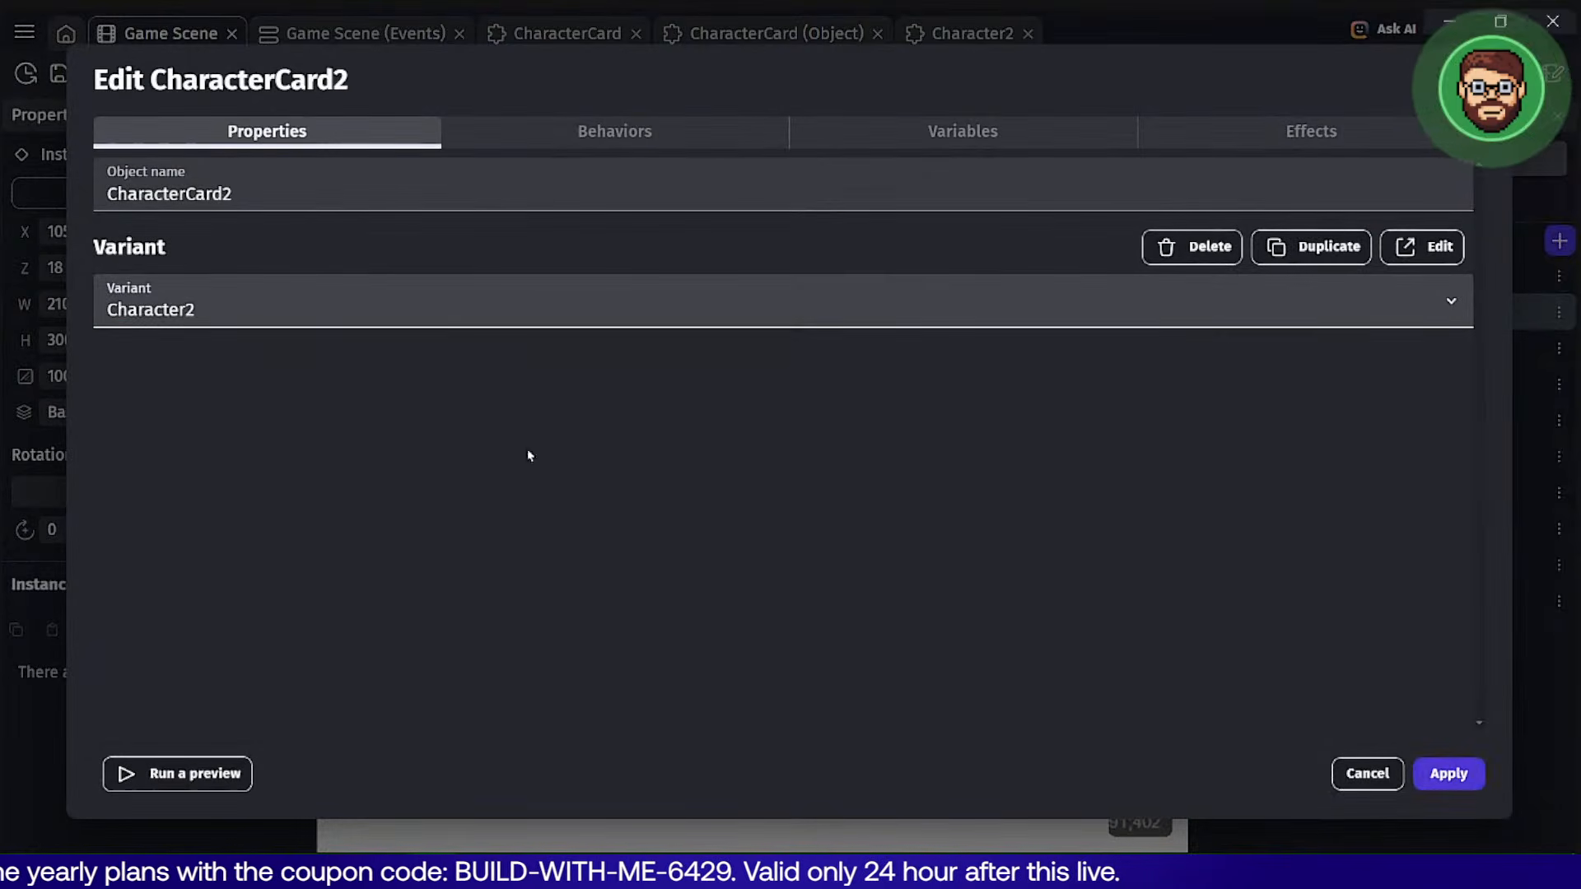
{"action": "left_click", "coordinate": [1442, 778]}
{"action": "left_click", "coordinate": [1087, 690]}
Line up the two cards left of the scene's centre, with CharacterCard2 at about X 474, Y 308, right of CharacterCard.
{"action": "left_click_drag", "start_coordinate": [925, 473], "coordinate": [767, 449]}
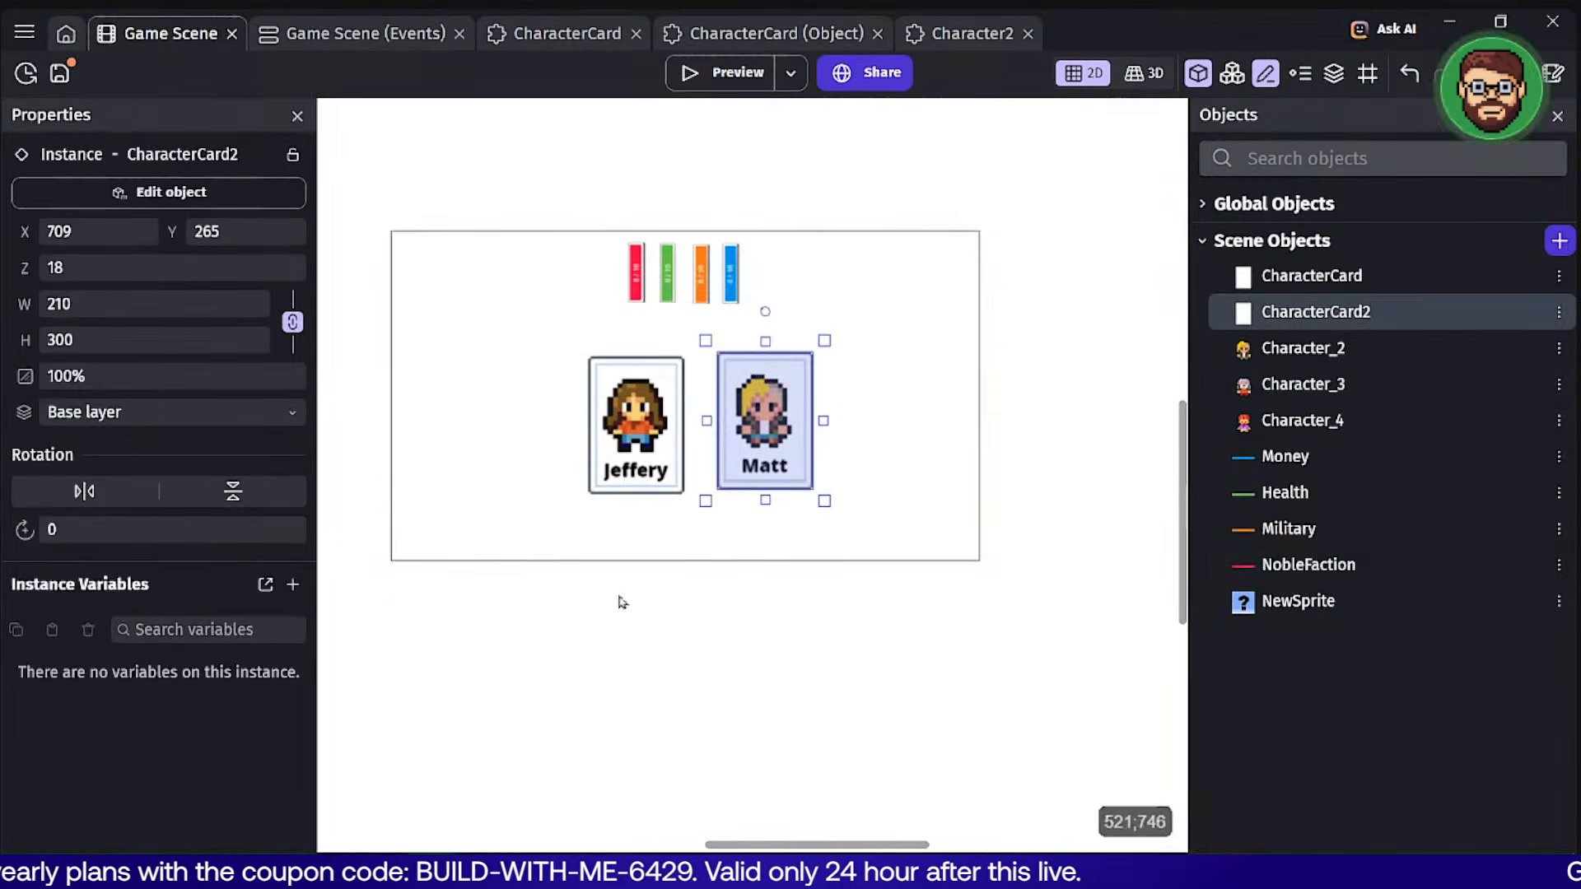
{"action": "left_click_drag", "start_coordinate": [634, 445], "coordinate": [545, 451]}
{"action": "left_click_drag", "start_coordinate": [730, 472], "coordinate": [622, 494]}
{"action": "left_click", "coordinate": [1140, 455]}
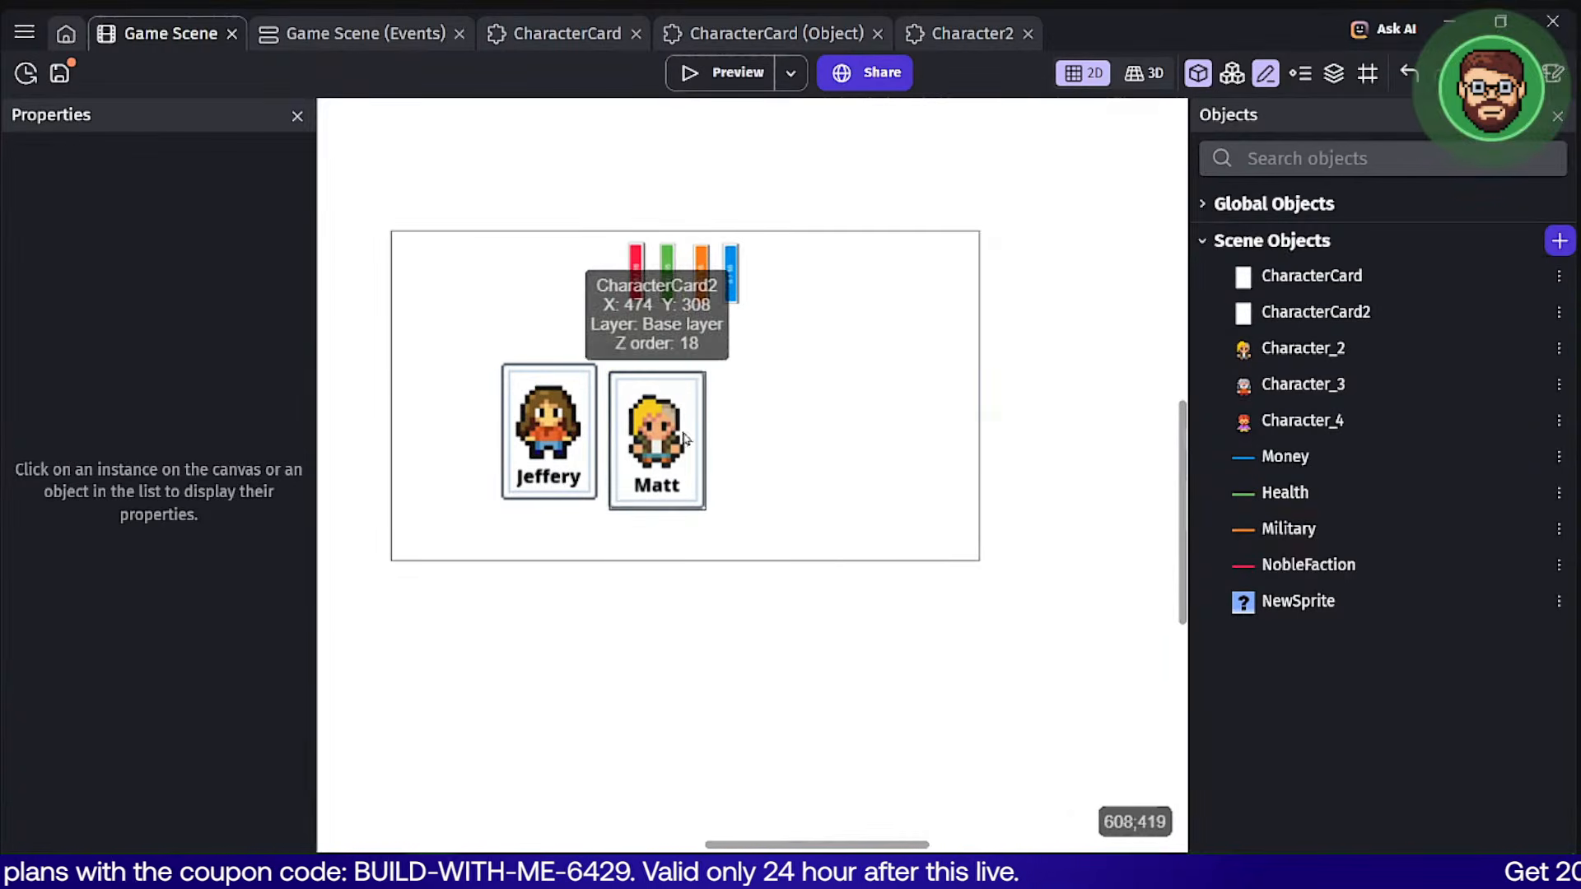
Duplicate the CharacterCard2 object as CharacterCard3 and create a Character3 variant for it from Character2, opening the variant for editing.
{"action": "right_click", "coordinate": [1323, 317]}
{"action": "left_click", "coordinate": [1112, 431]}
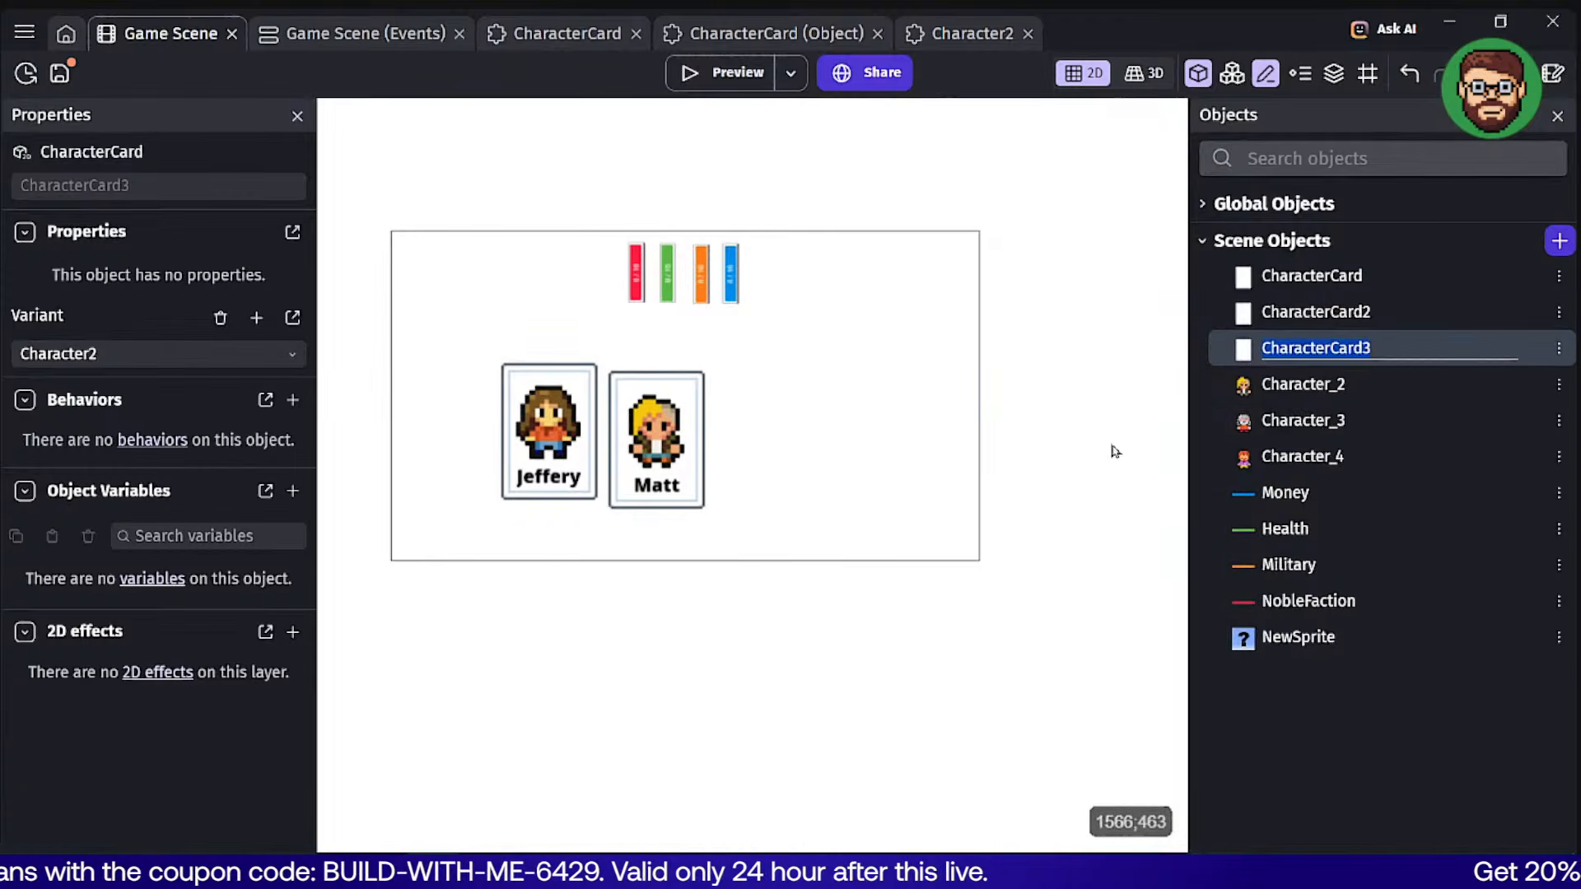
{"action": "double_click", "coordinate": [1317, 347]}
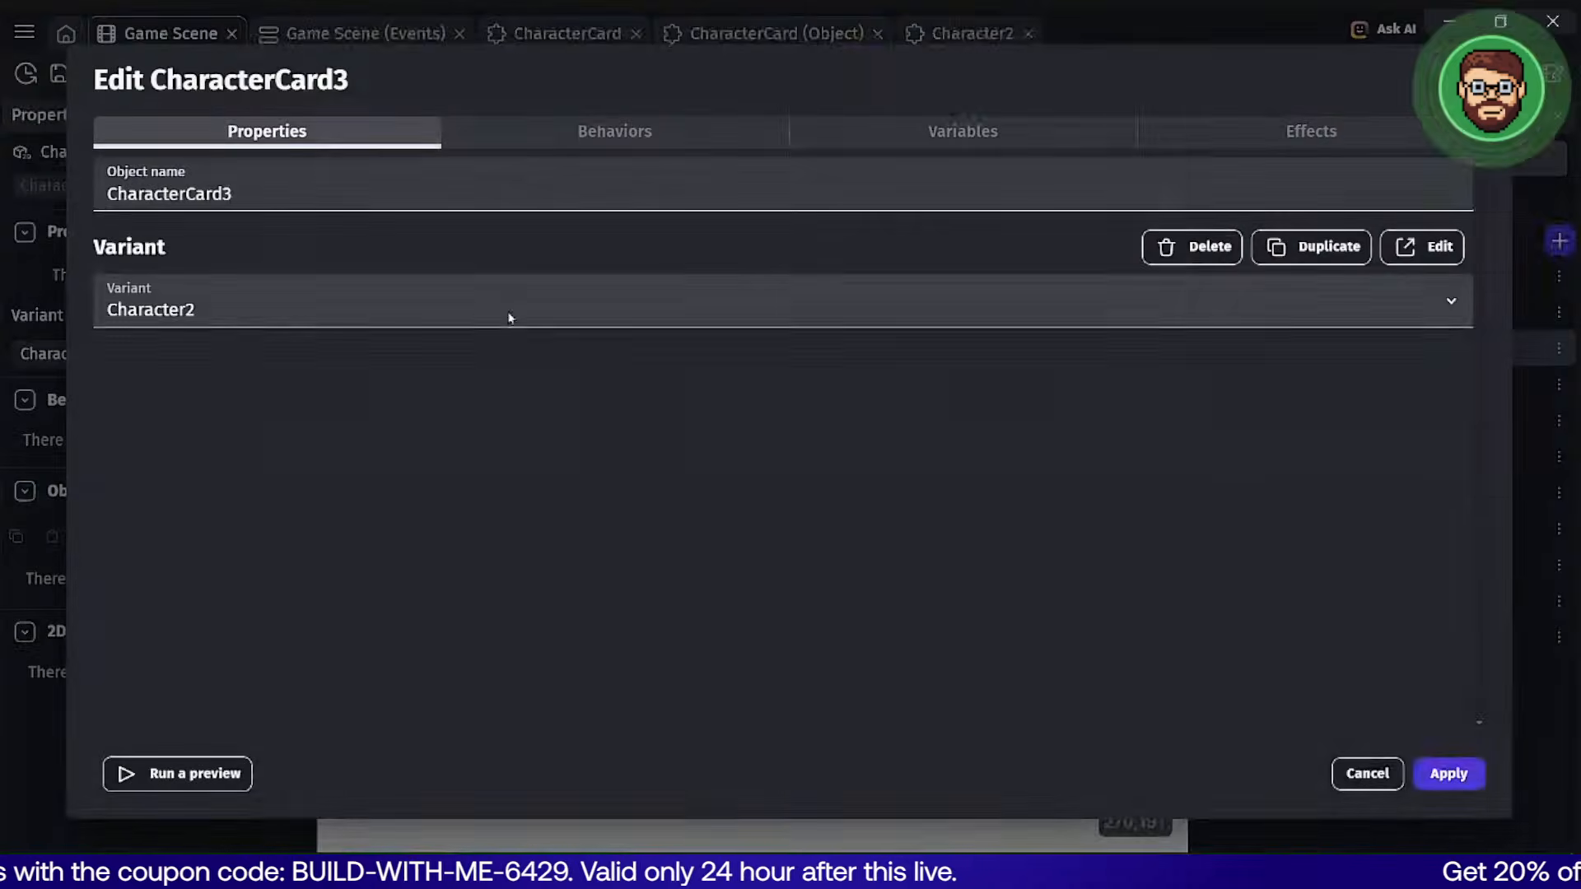
{"action": "left_click", "coordinate": [510, 317]}
{"action": "left_click", "coordinate": [1049, 266]}
{"action": "left_click", "coordinate": [1311, 246]}
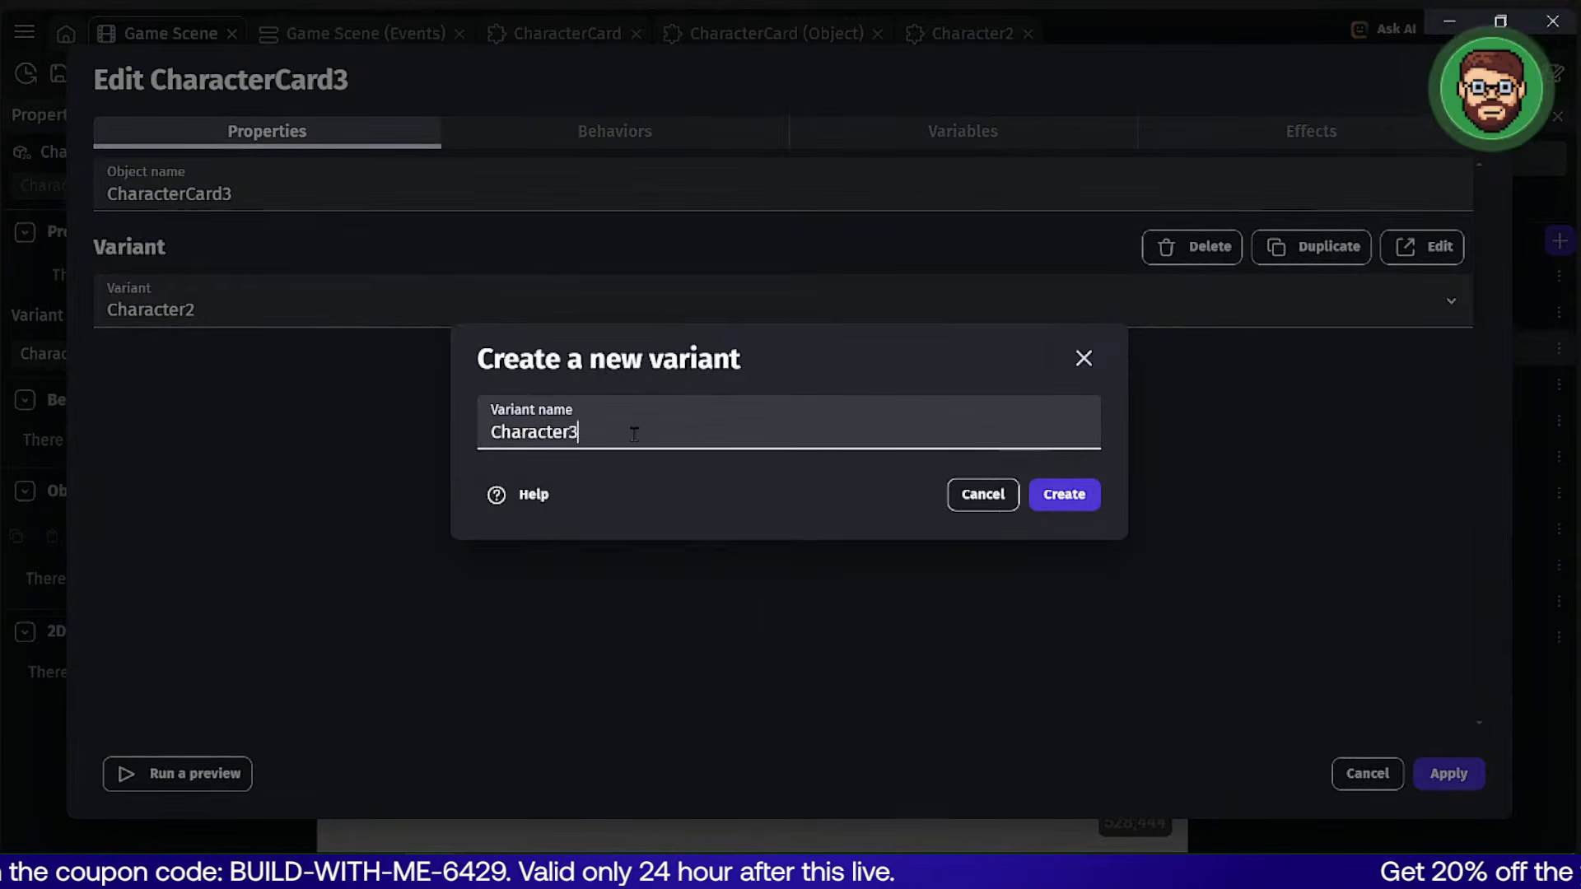
{"action": "left_click", "coordinate": [1070, 493]}
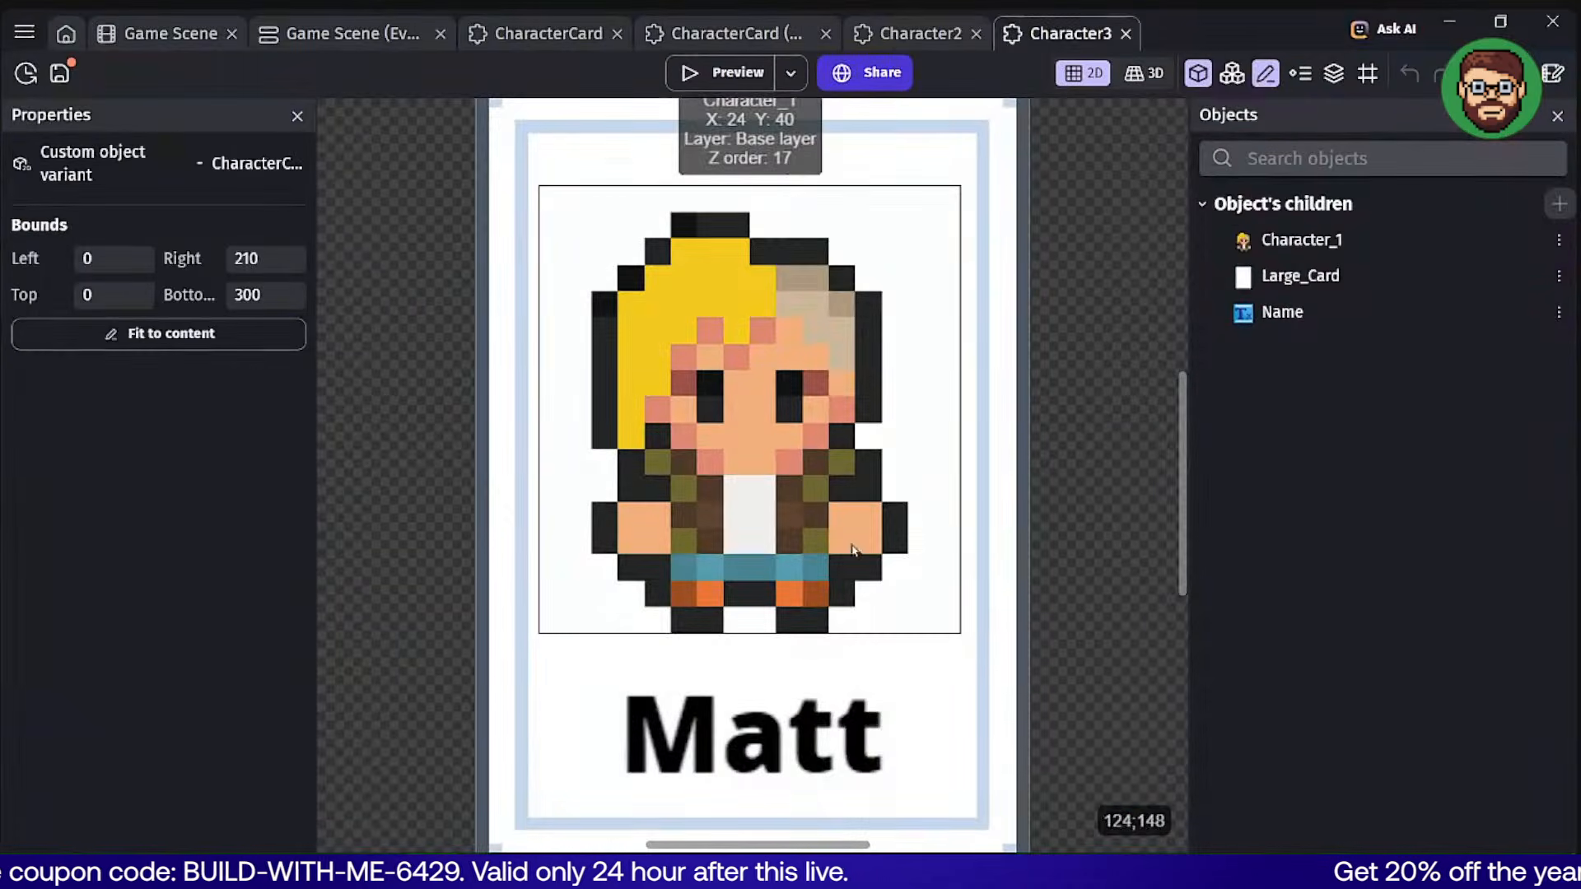
Add a second animation to Character_1 in the Character3 variant, using the grey-haired Male Character 10 sprite from the project resources.
{"action": "double_click", "coordinate": [772, 440]}
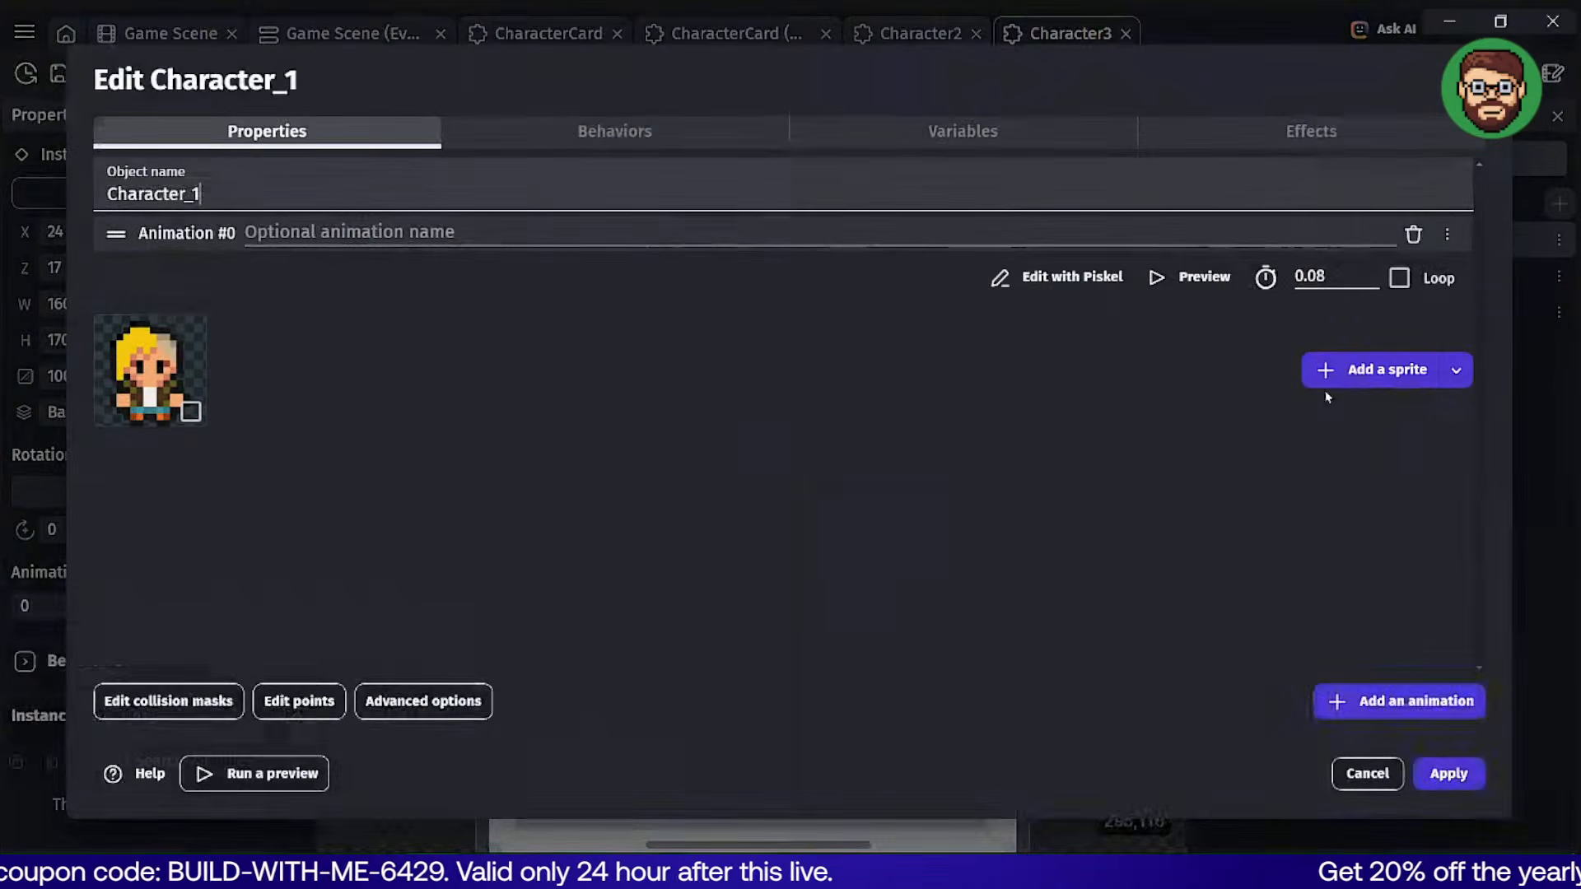
{"action": "left_click", "coordinate": [1417, 702]}
{"action": "left_click", "coordinate": [1450, 605]}
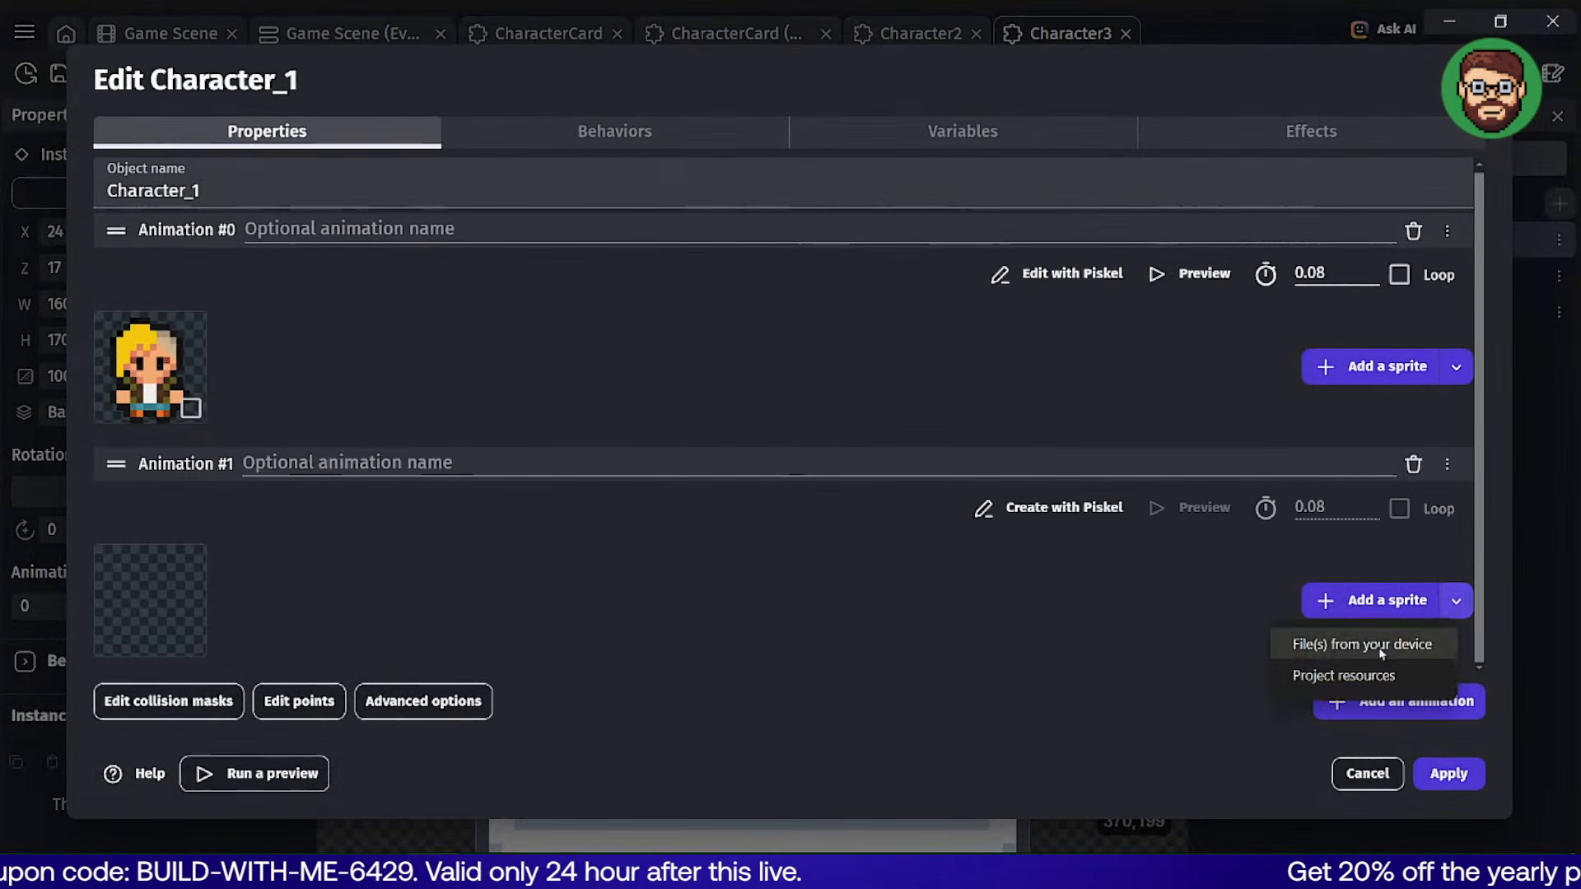
{"action": "left_click", "coordinate": [1352, 670]}
{"action": "left_click", "coordinate": [520, 331]}
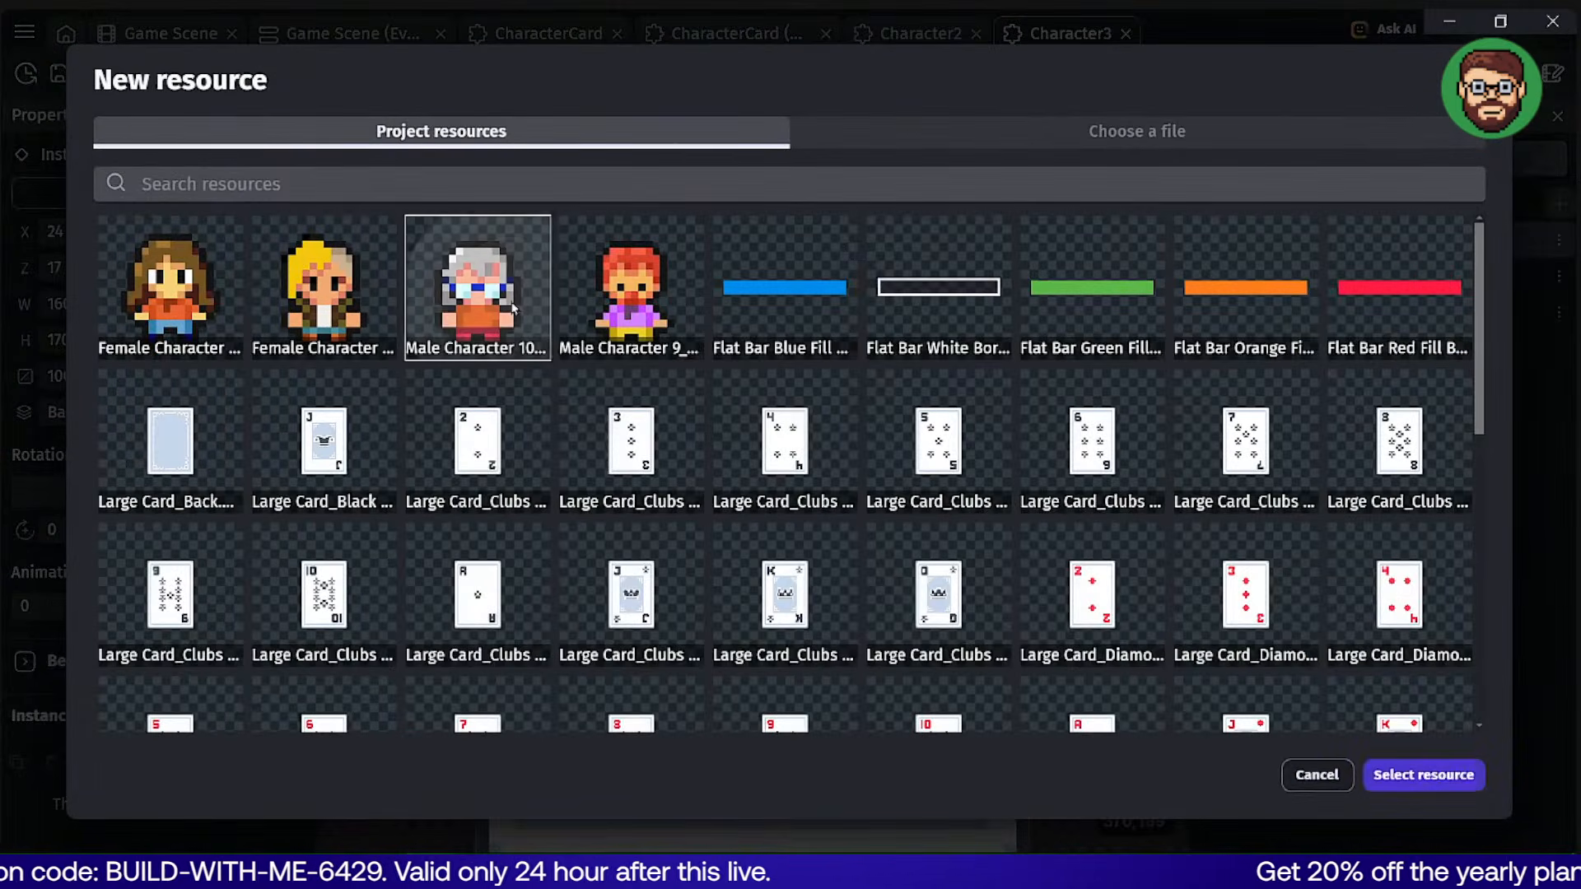
{"action": "left_click", "coordinate": [520, 331]}
{"action": "double_click", "coordinate": [508, 298]}
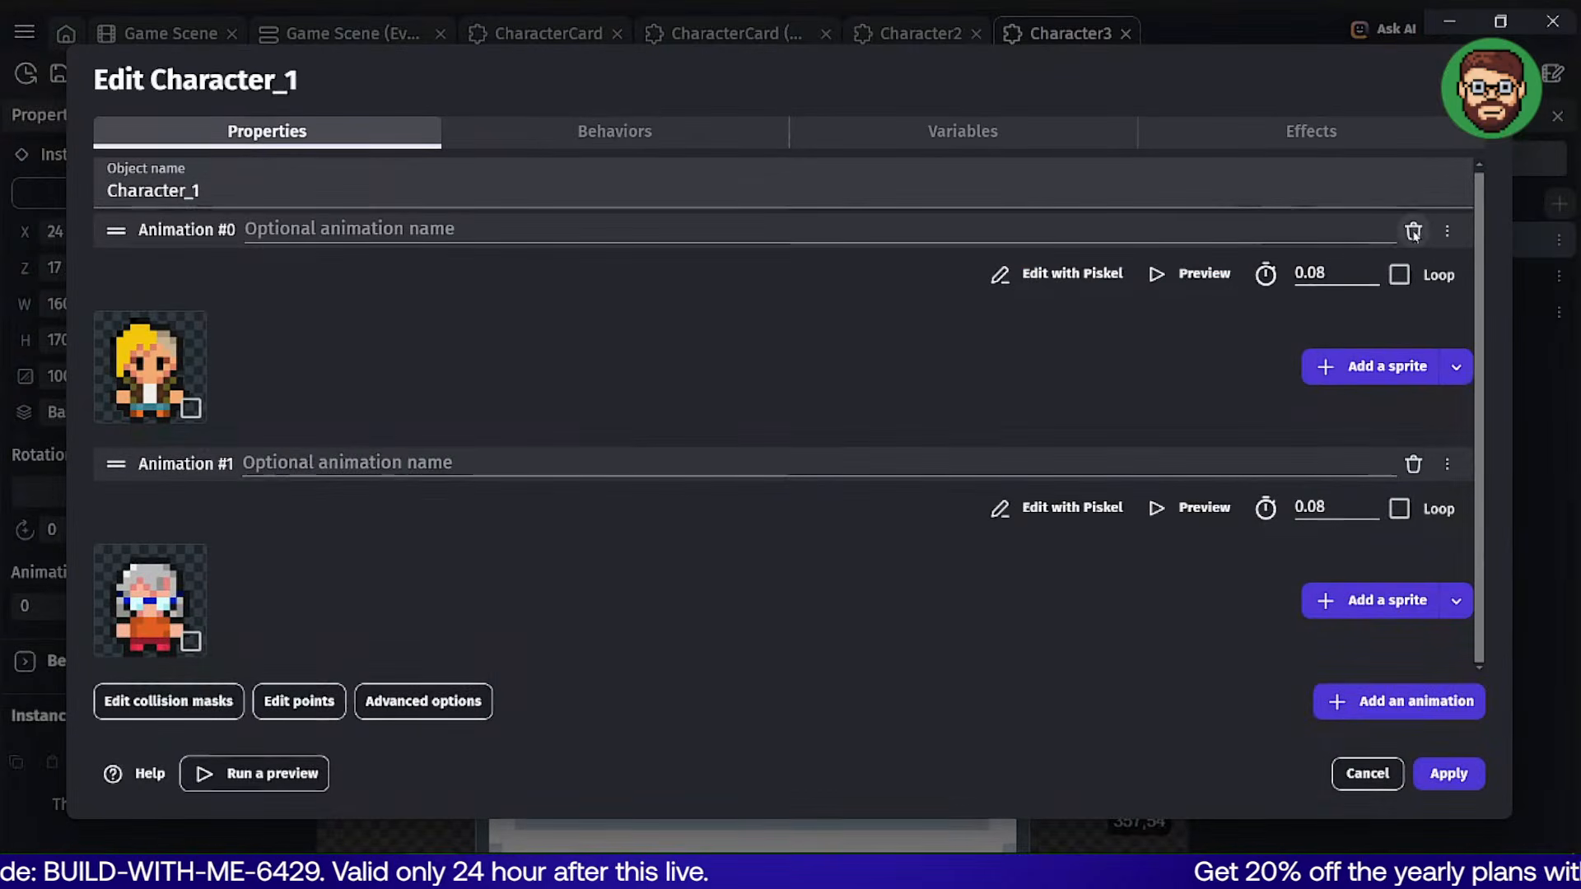
Remove the blonde character's animation from Character_1 in the Character3 variant and apply the changes.
{"action": "left_click", "coordinate": [1412, 233]}
{"action": "left_click", "coordinate": [1062, 526]}
{"action": "key", "text": "Return"}
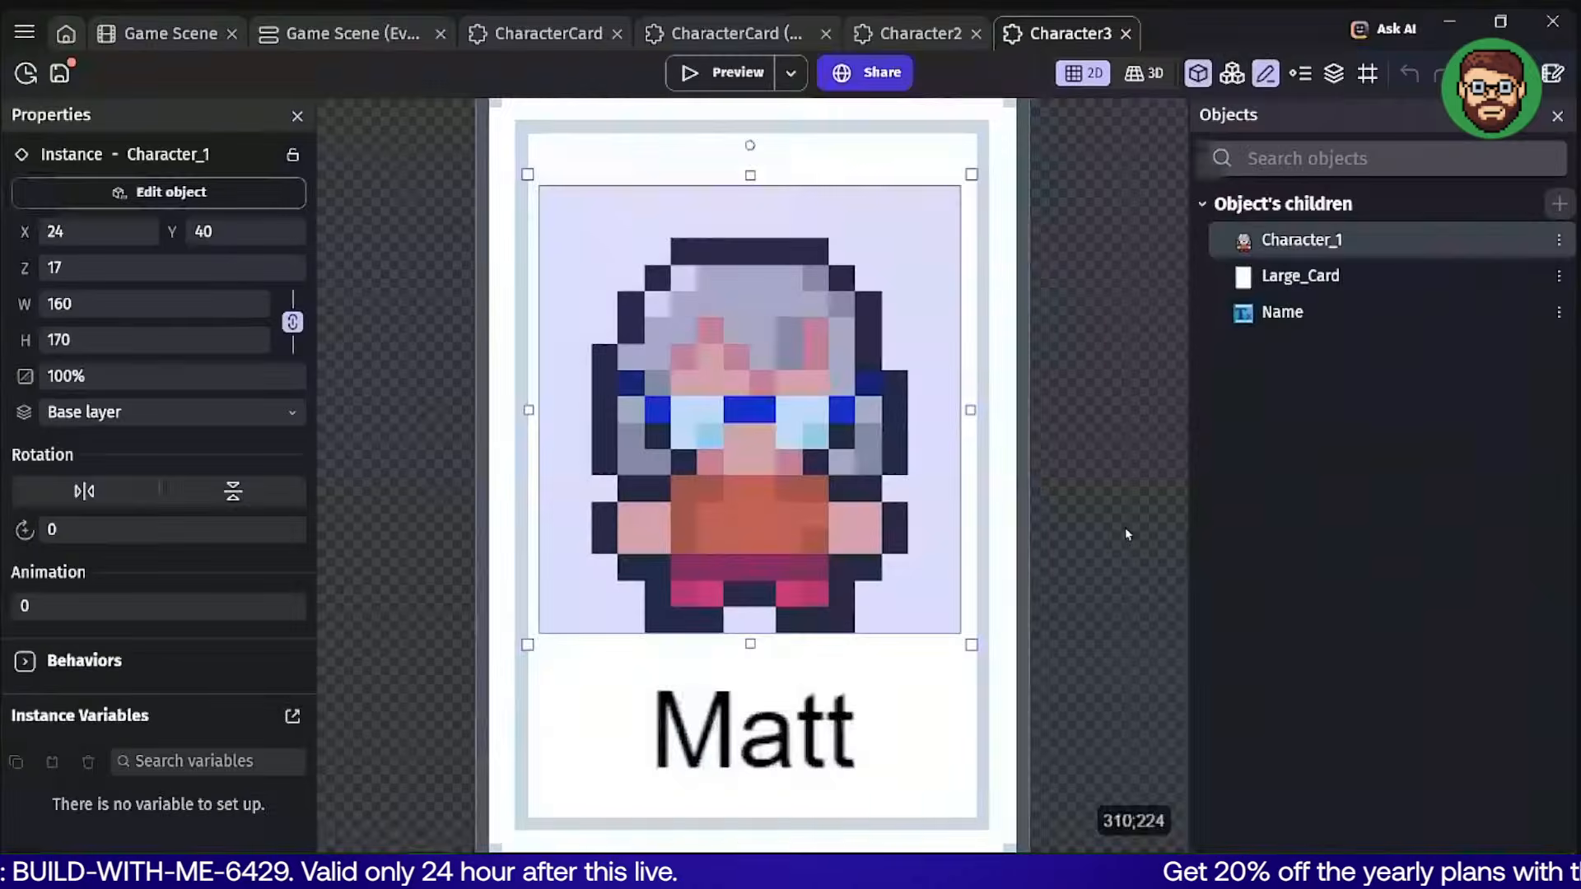
{"action": "left_click", "coordinate": [804, 733]}
{"action": "double_click", "coordinate": [804, 732]}
{"action": "left_click", "coordinate": [268, 377]}
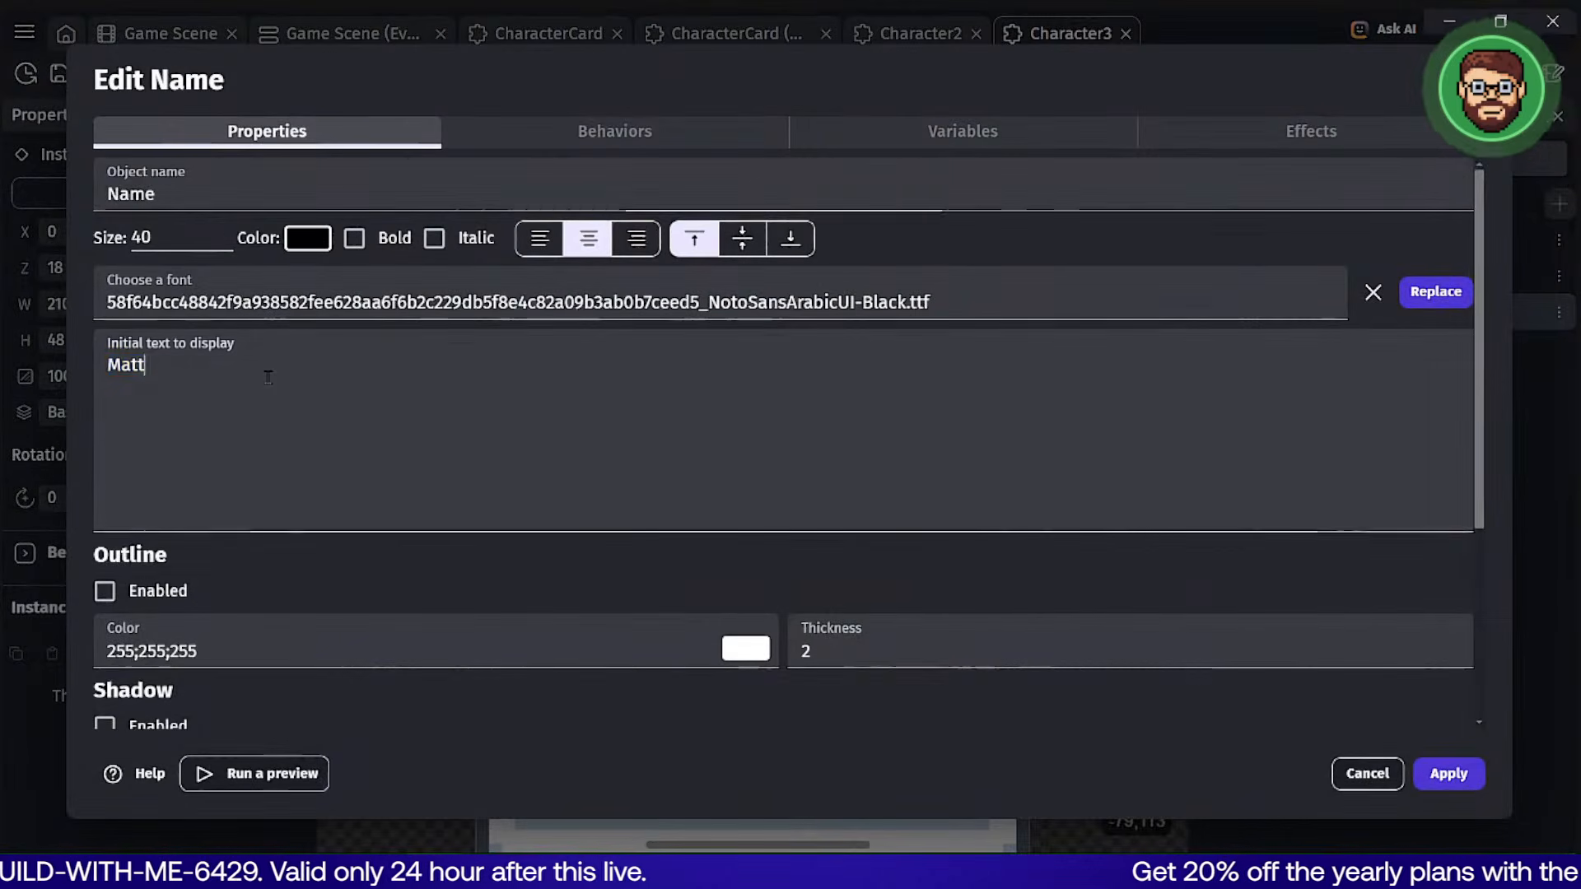
{"action": "key", "text": "ctrl+a"}
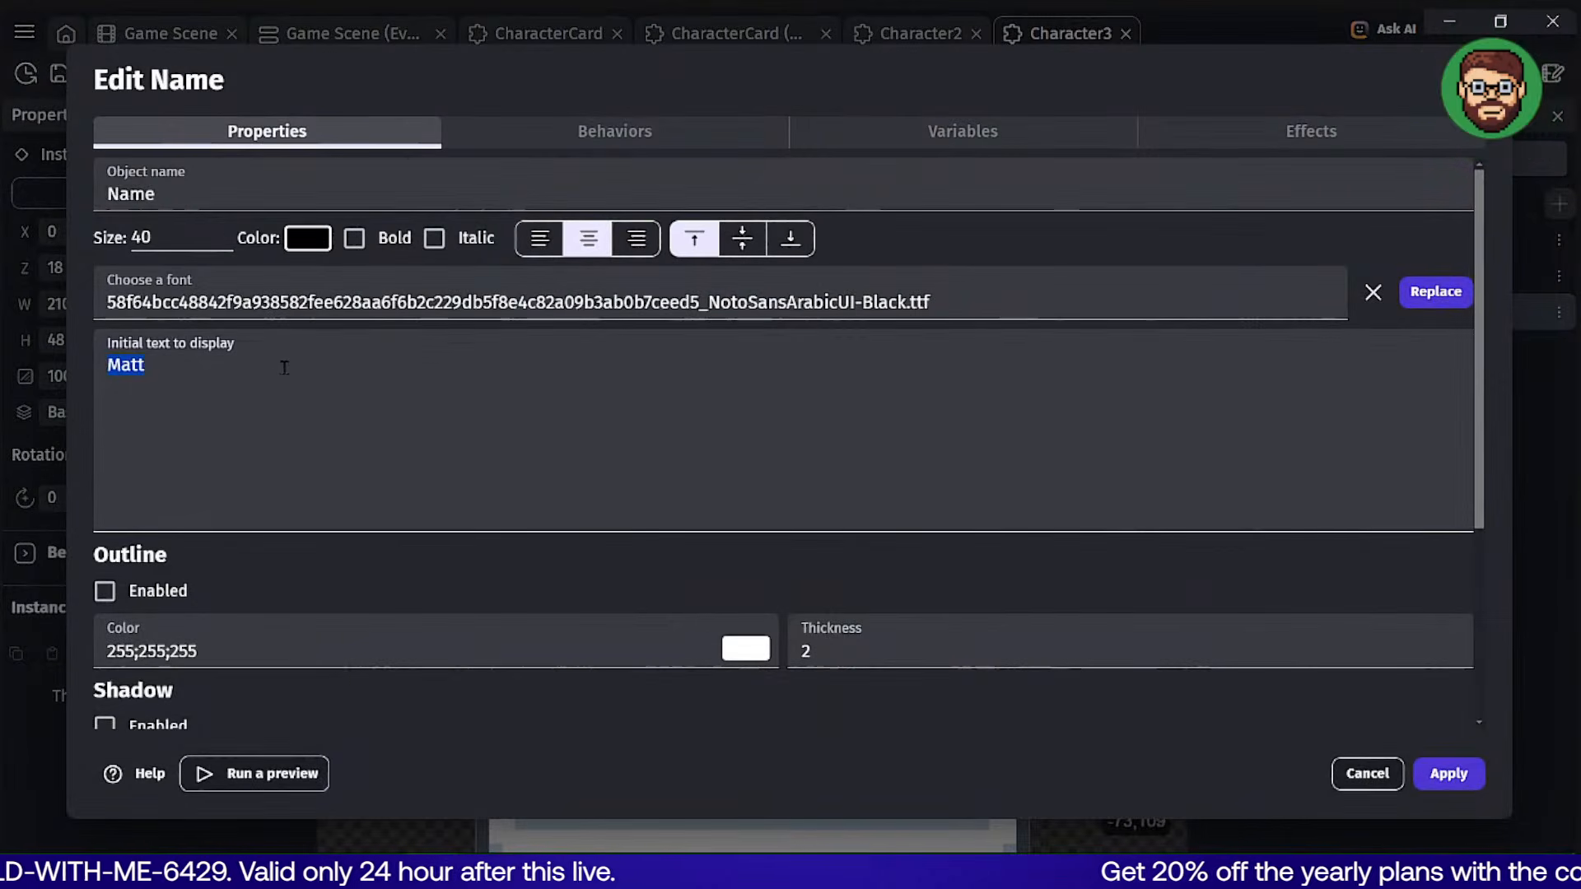
{"action": "left_click", "coordinate": [1387, 774]}
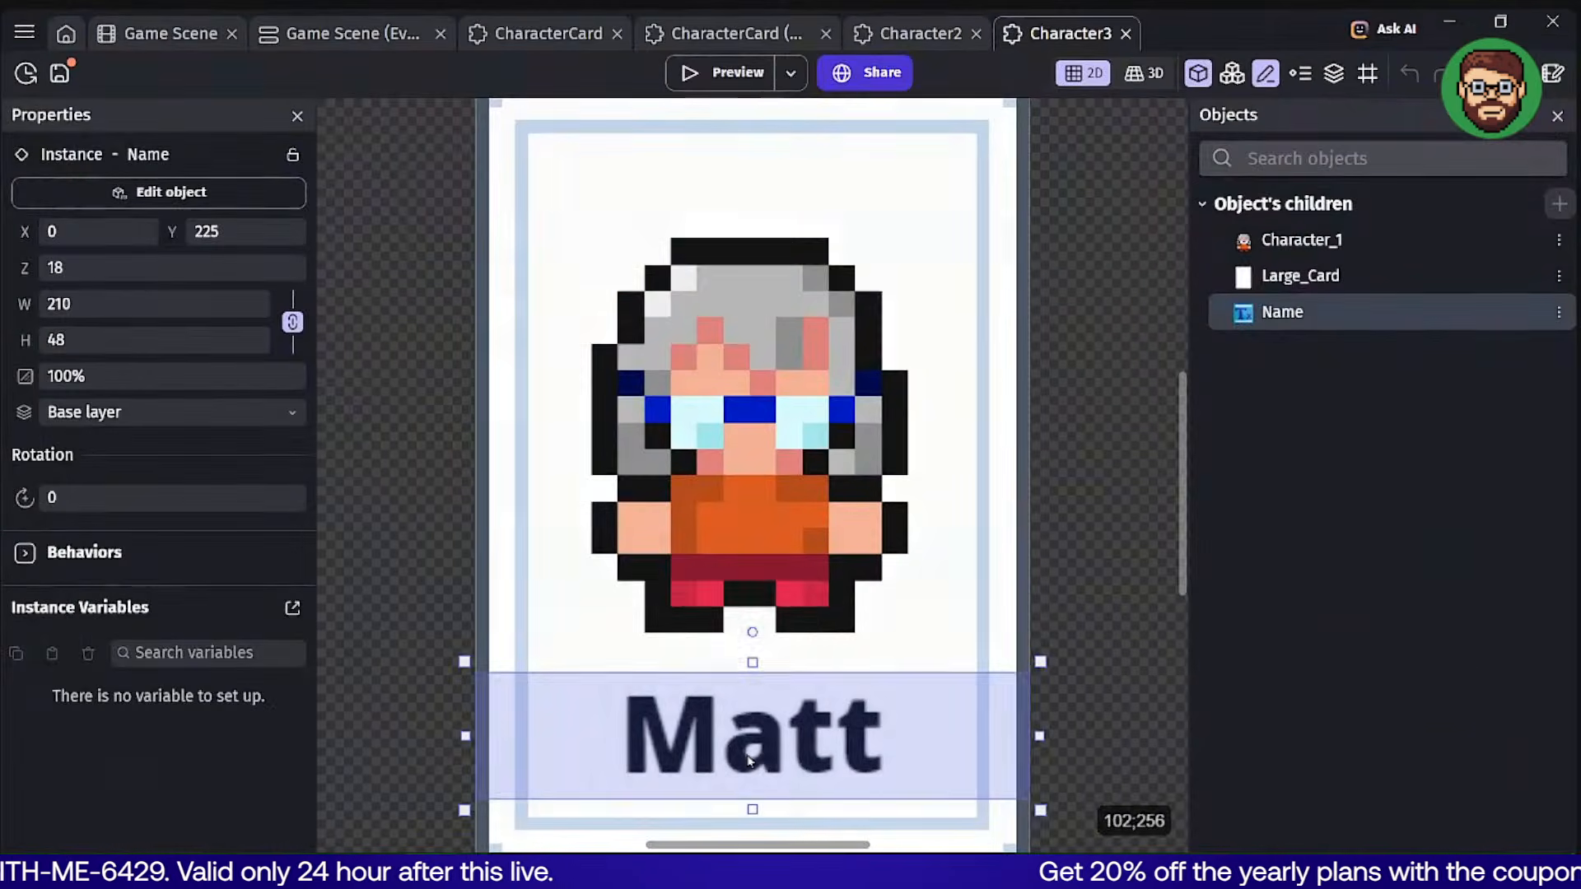
Replace the Name text in the Character3 variant with a new sample character name and apply it.
{"action": "double_click", "coordinate": [774, 733]}
{"action": "type", "text": "Florian"}
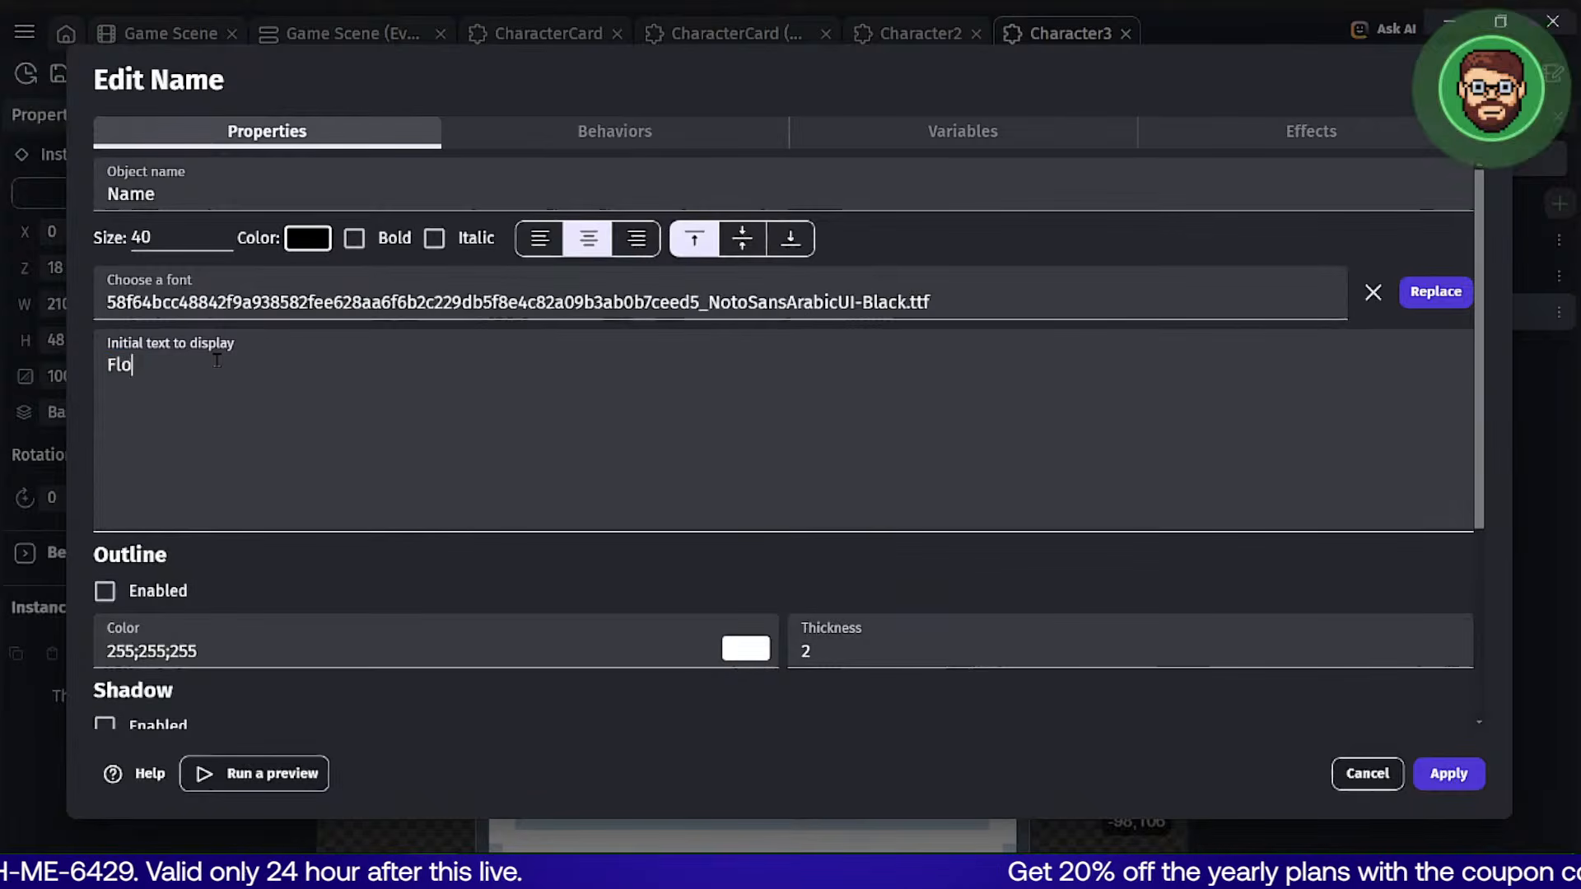
{"action": "left_click", "coordinate": [1449, 774]}
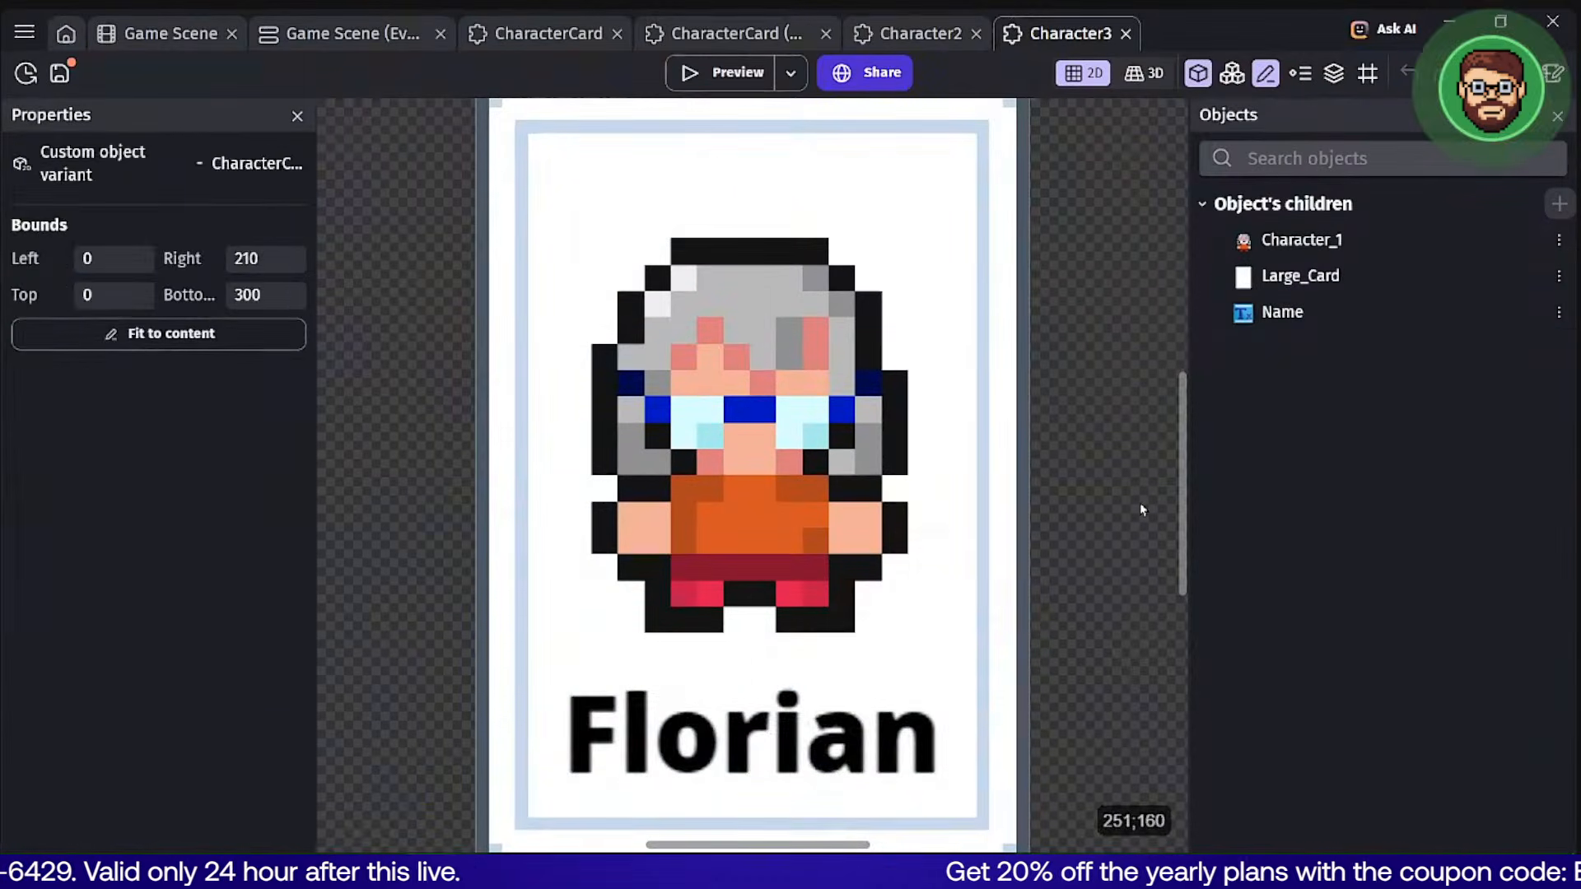
Place a CharacterCard3 instance in the Game Scene, to the right of the CharacterCard2 card.
{"action": "left_click", "coordinate": [235, 29]}
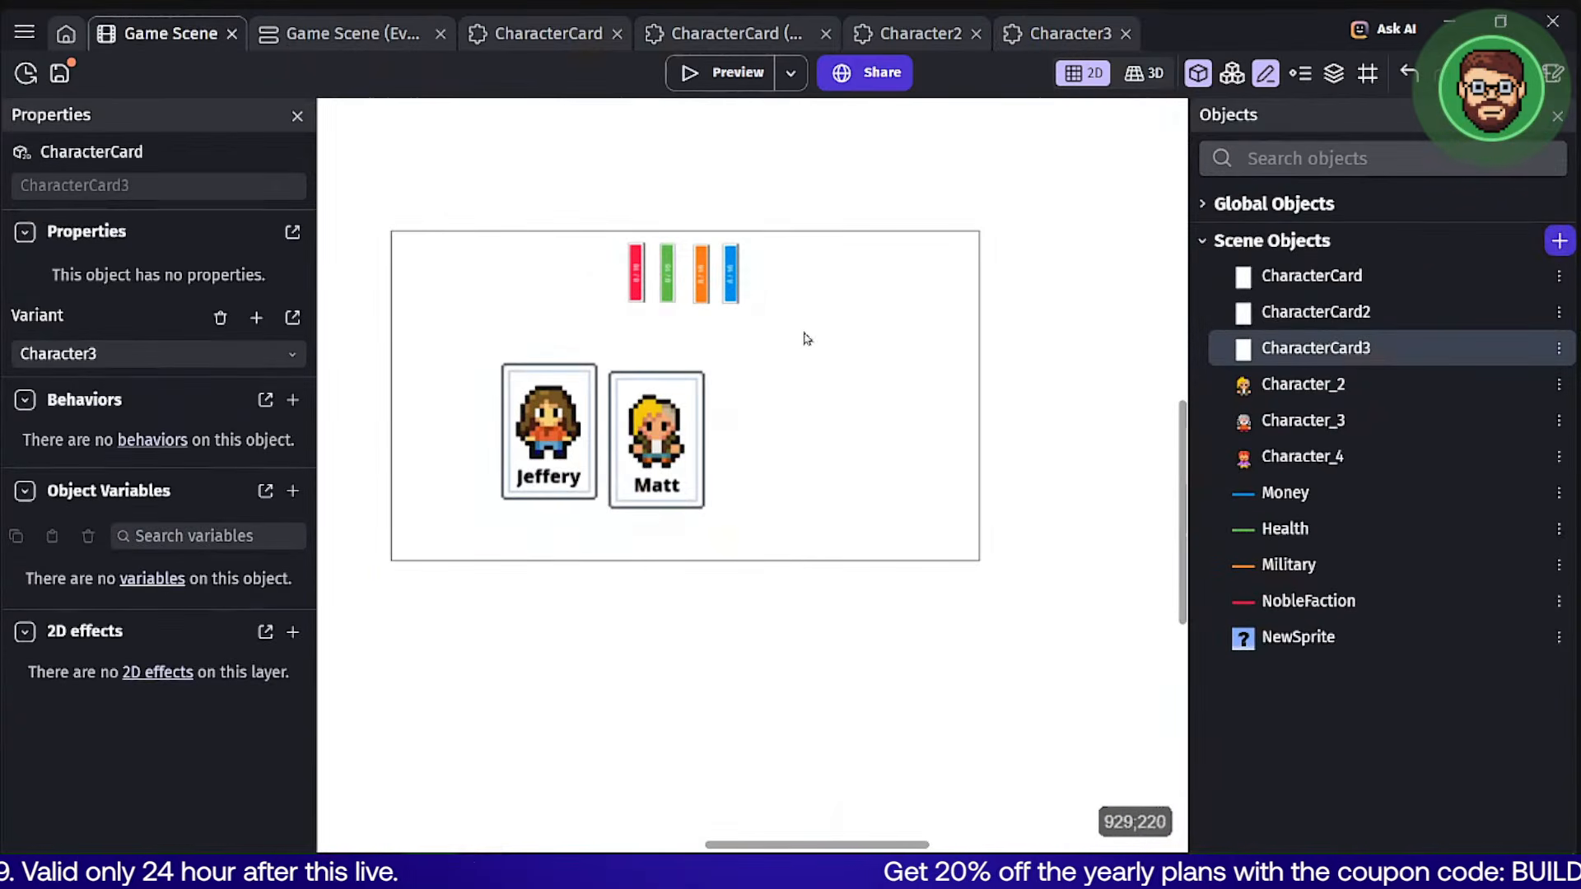
{"action": "left_click_drag", "start_coordinate": [1315, 348], "coordinate": [778, 424]}
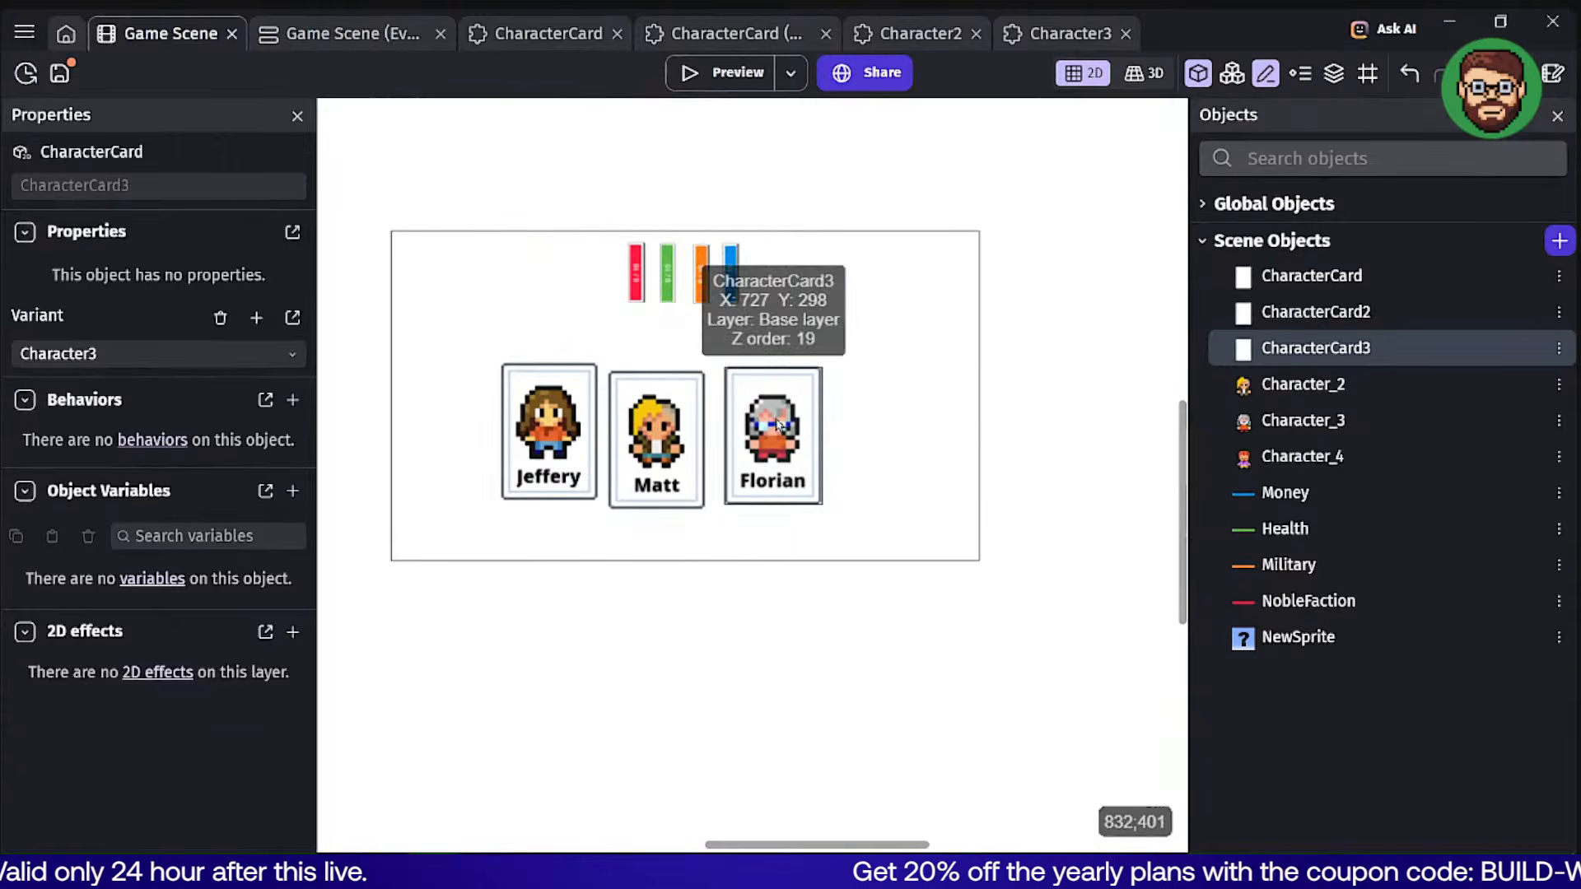
{"action": "left_click", "coordinate": [996, 427]}
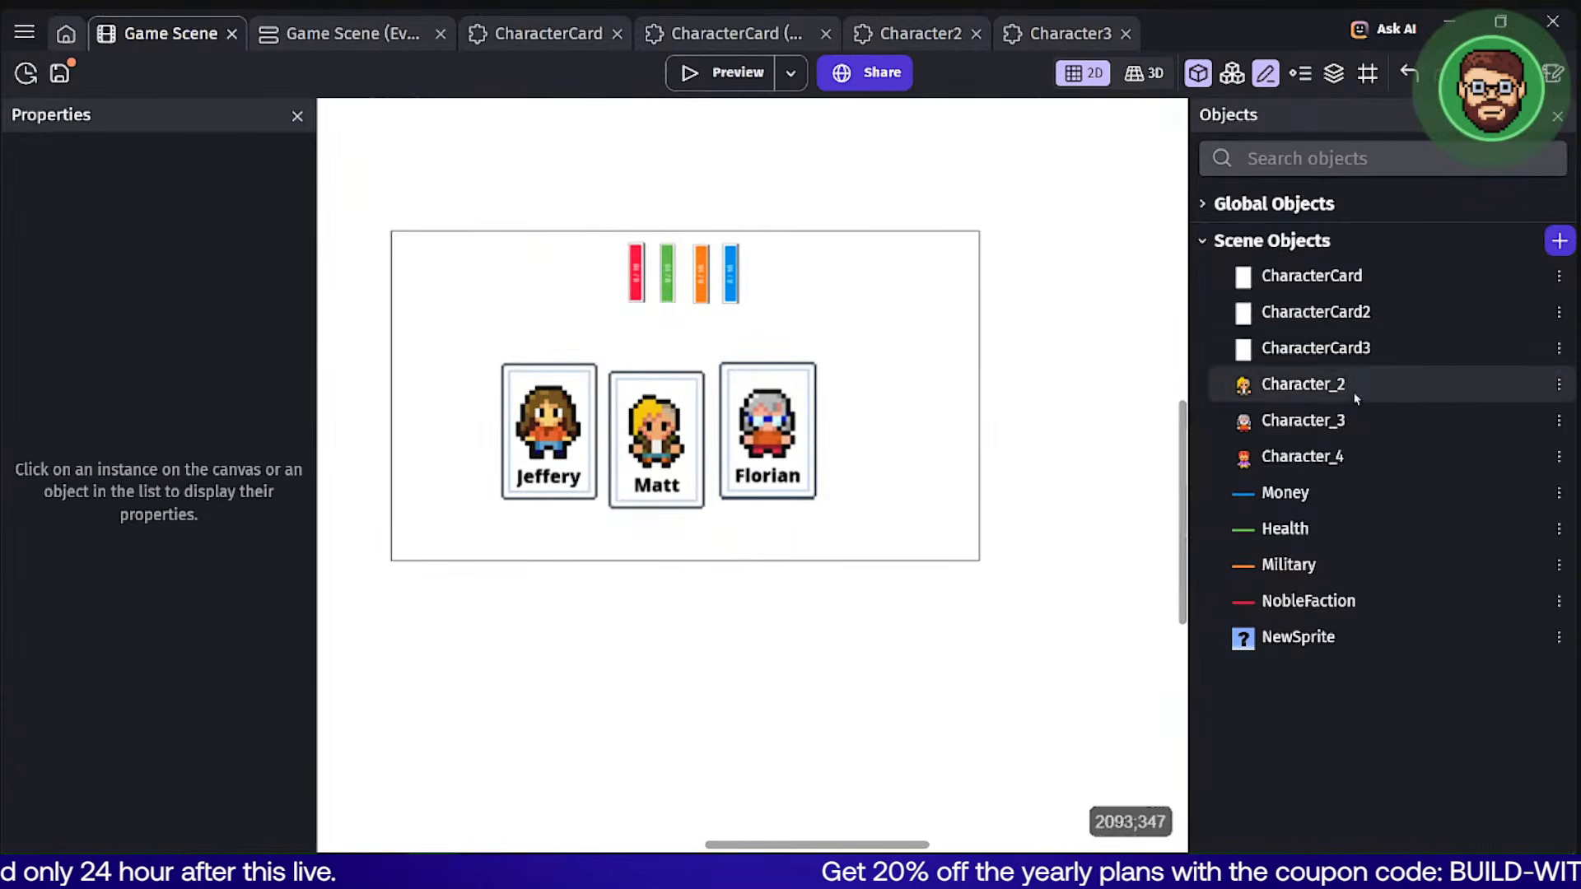
Duplicate the CharacterCard3 object as CharacterCard4 and create a Character4 variant for it from Character3.
{"action": "right_click", "coordinate": [1319, 457]}
{"action": "right_click", "coordinate": [1405, 349]}
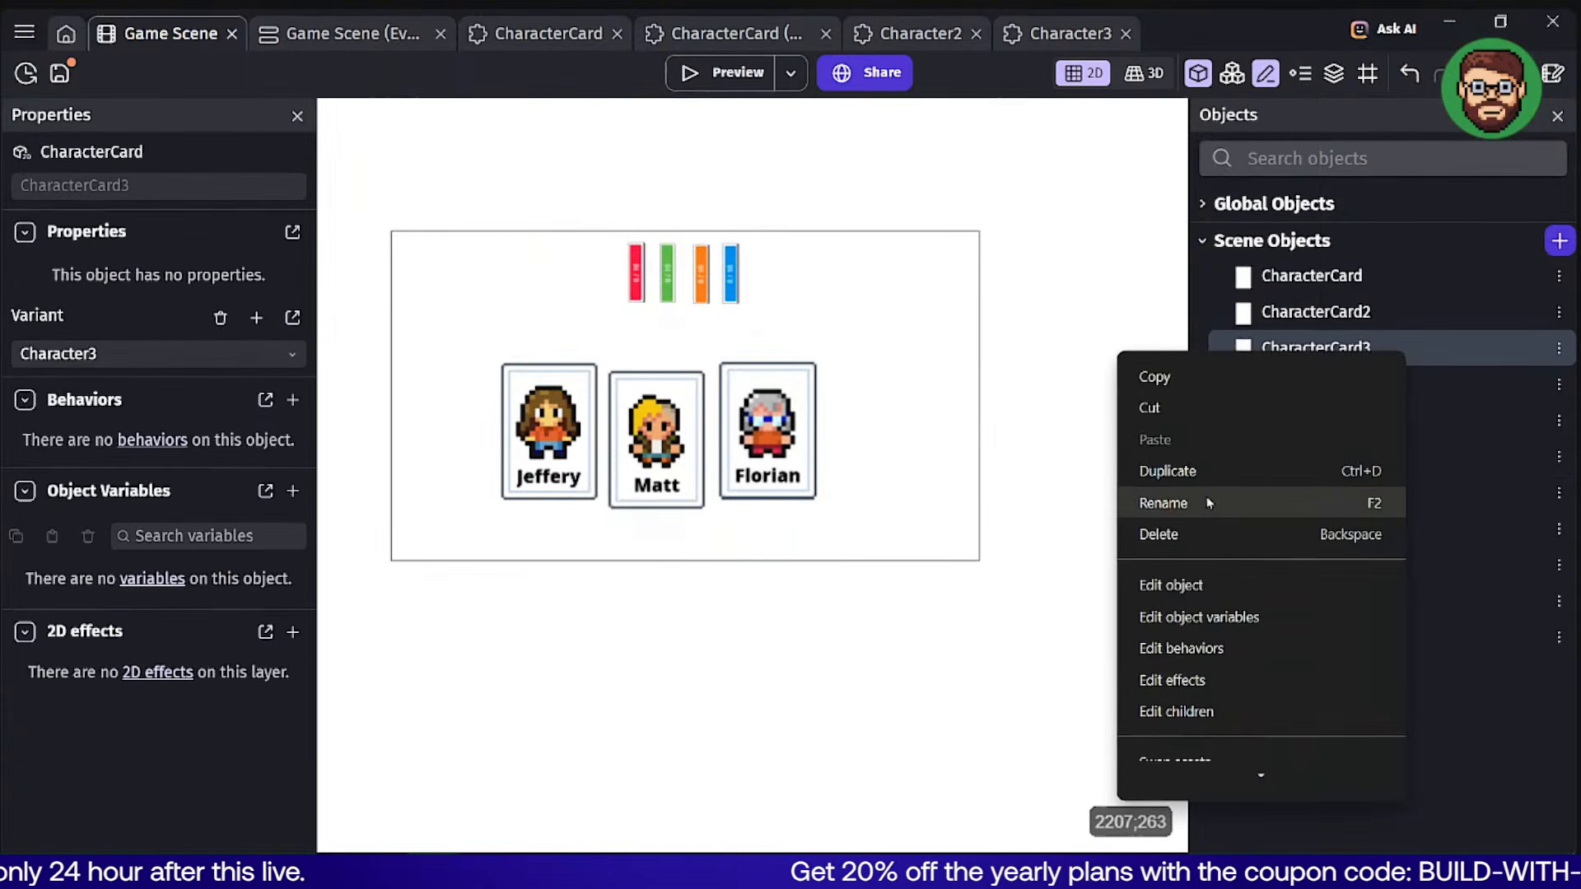
{"action": "left_click", "coordinate": [1207, 471]}
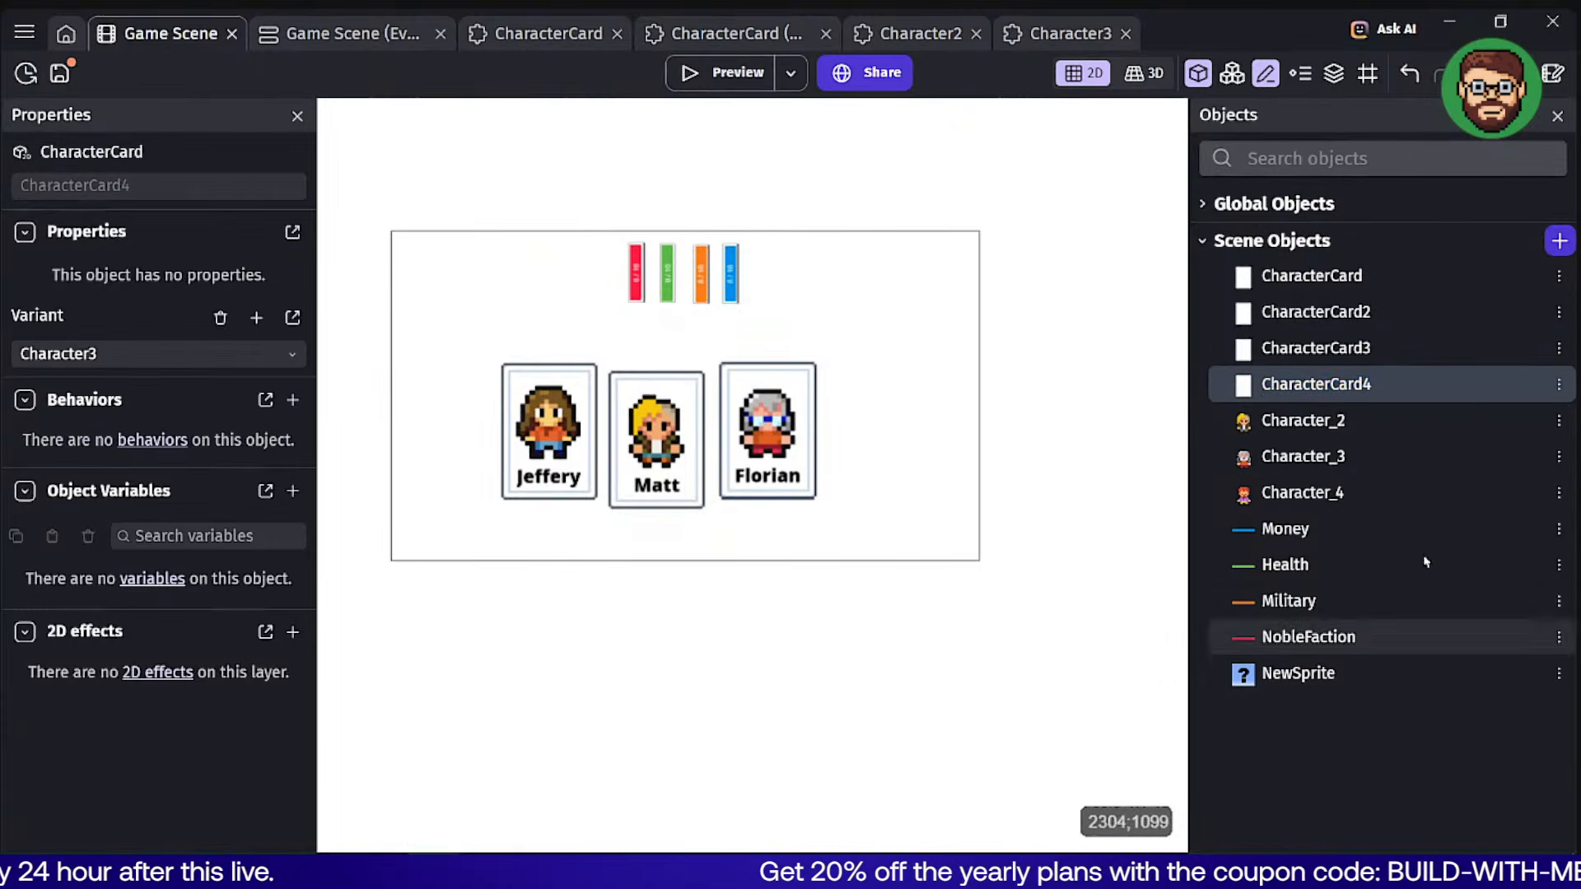
{"action": "double_click", "coordinate": [1379, 387]}
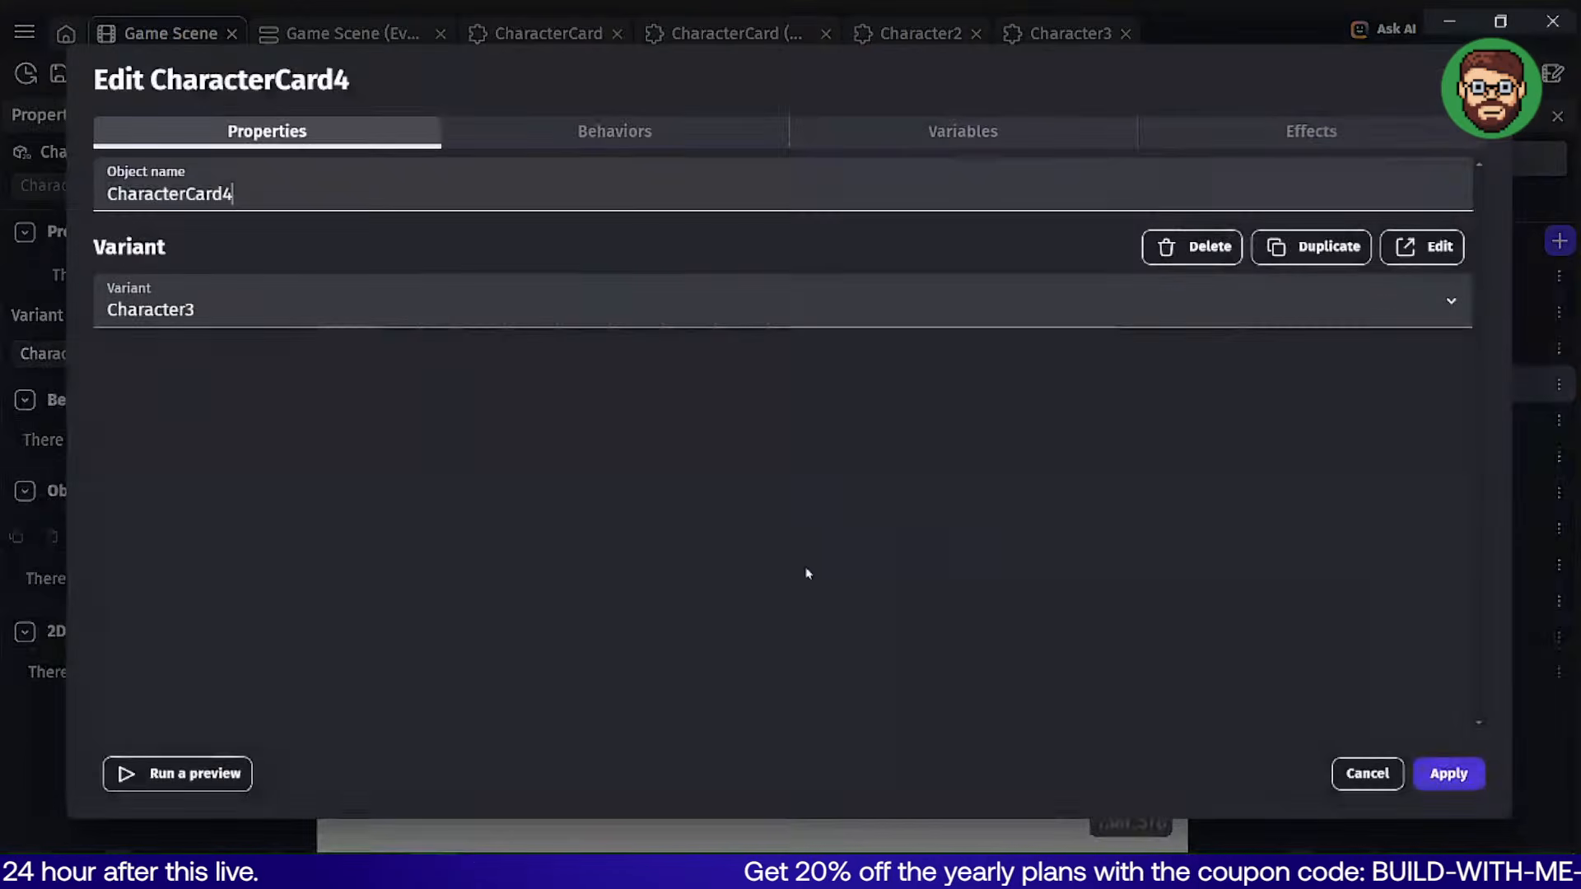
{"action": "left_click", "coordinate": [1274, 249]}
{"action": "key", "text": "BackSpace"}
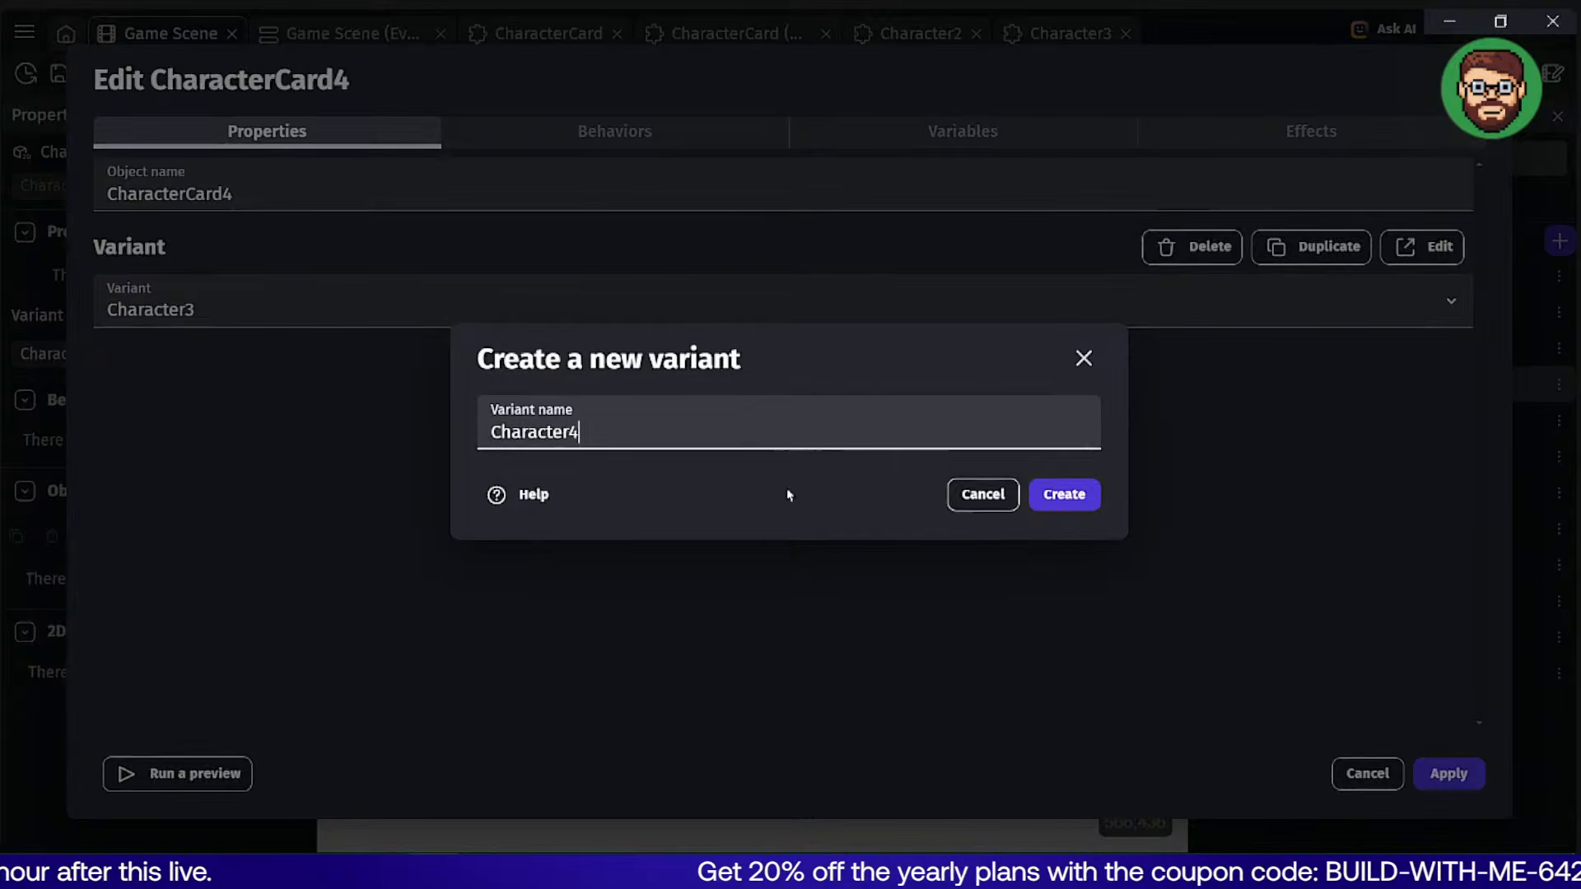
{"action": "left_click", "coordinate": [1066, 494]}
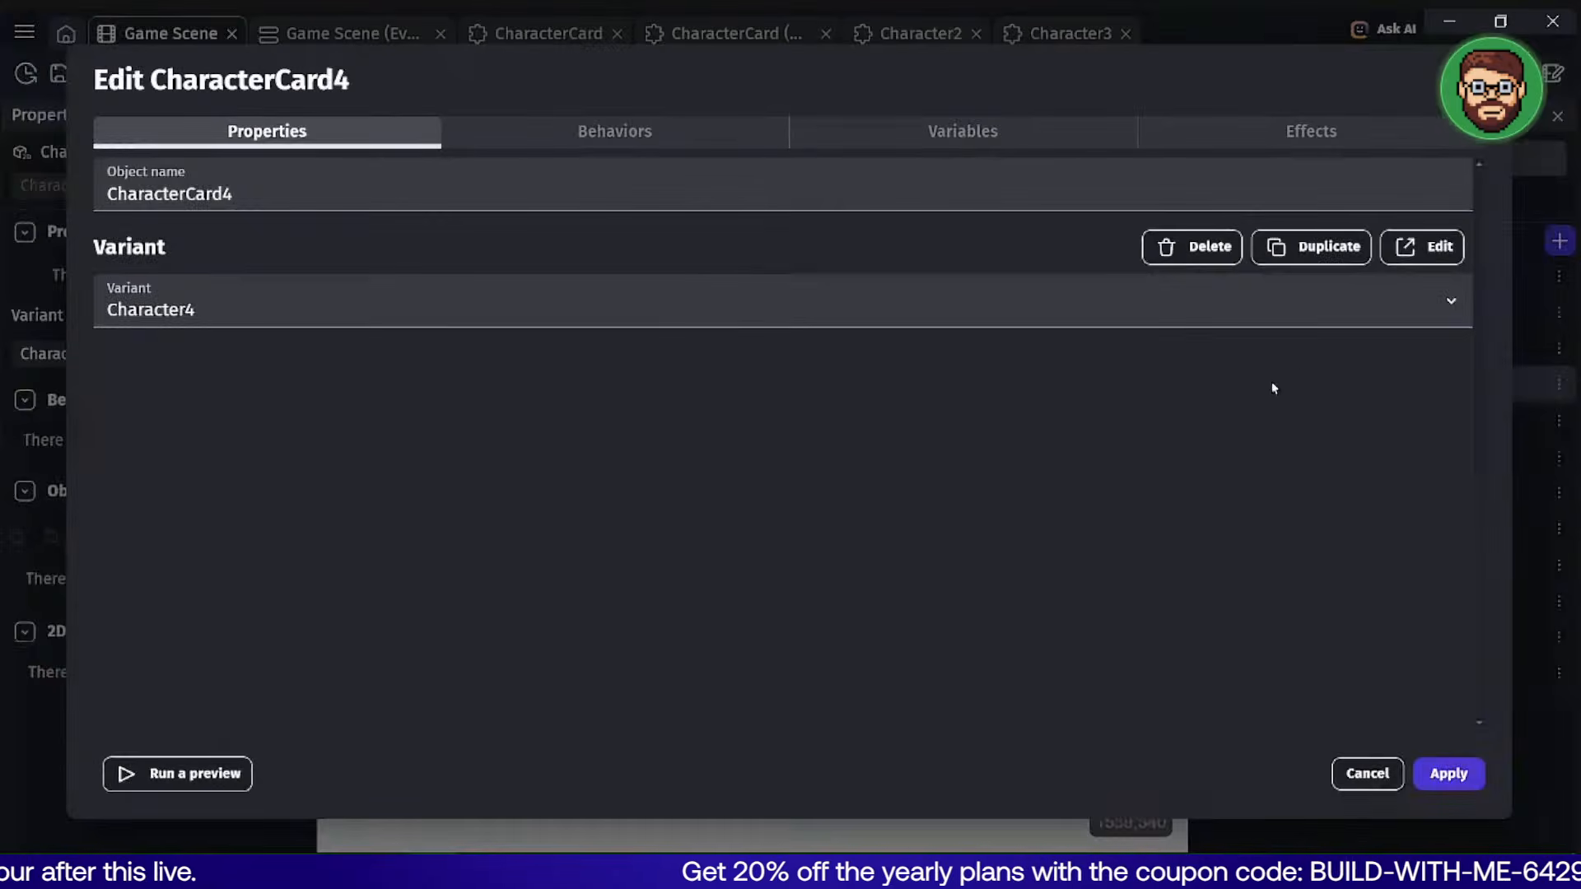
Open the Character4 variant and add a second animation to Character_1, using the red-haired Male Character 9 sprite from the project resources.
{"action": "left_click", "coordinate": [1422, 247]}
{"action": "left_click", "coordinate": [761, 459]}
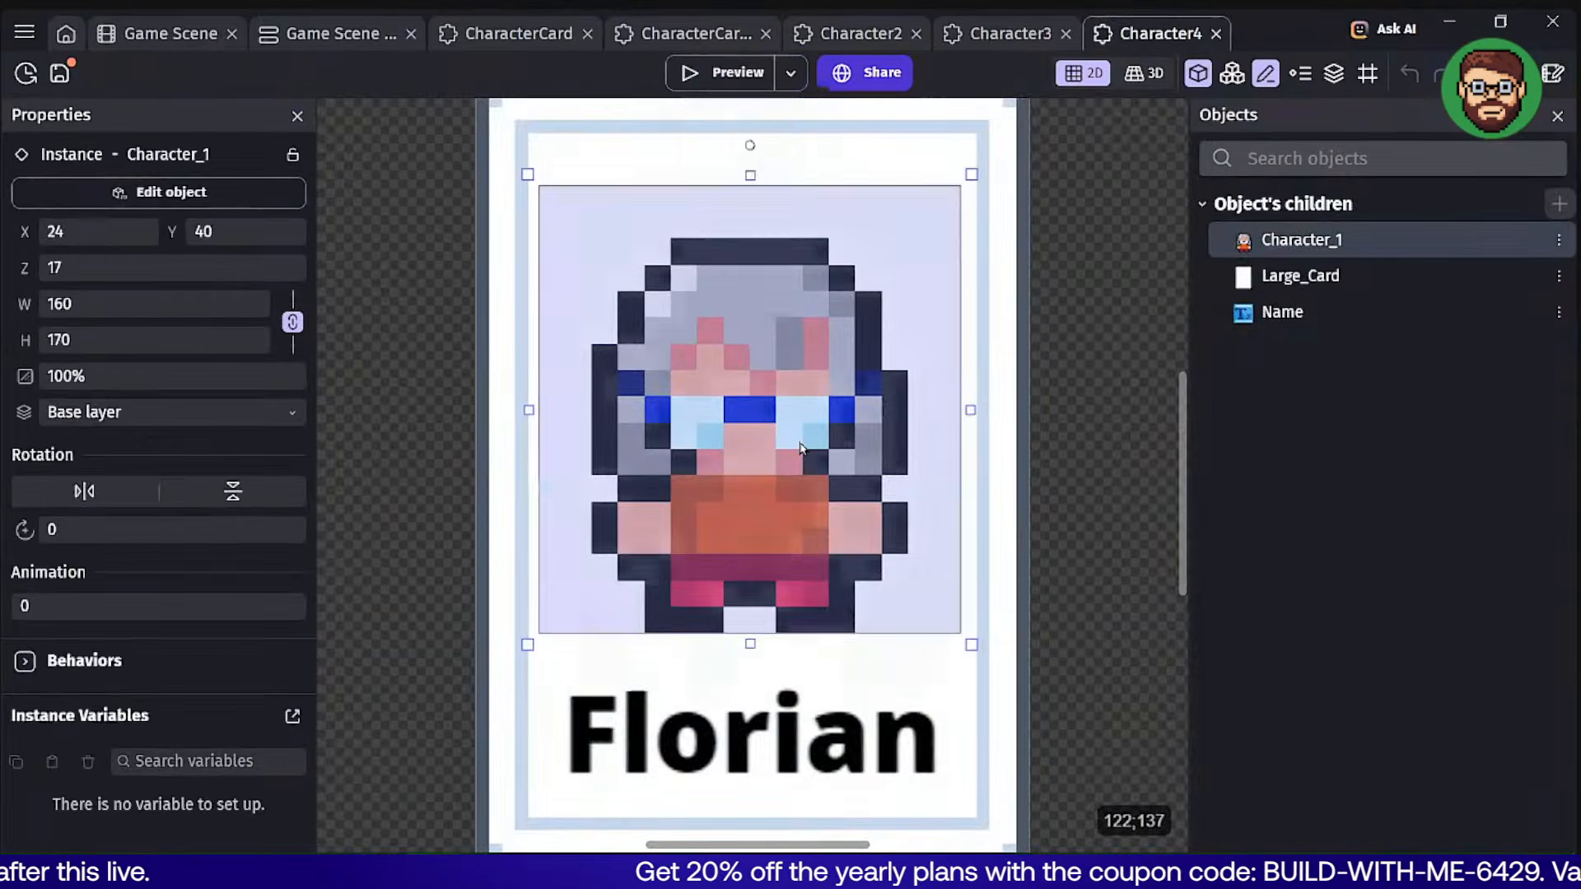
{"action": "double_click", "coordinate": [936, 448]}
{"action": "left_click", "coordinate": [1455, 602]}
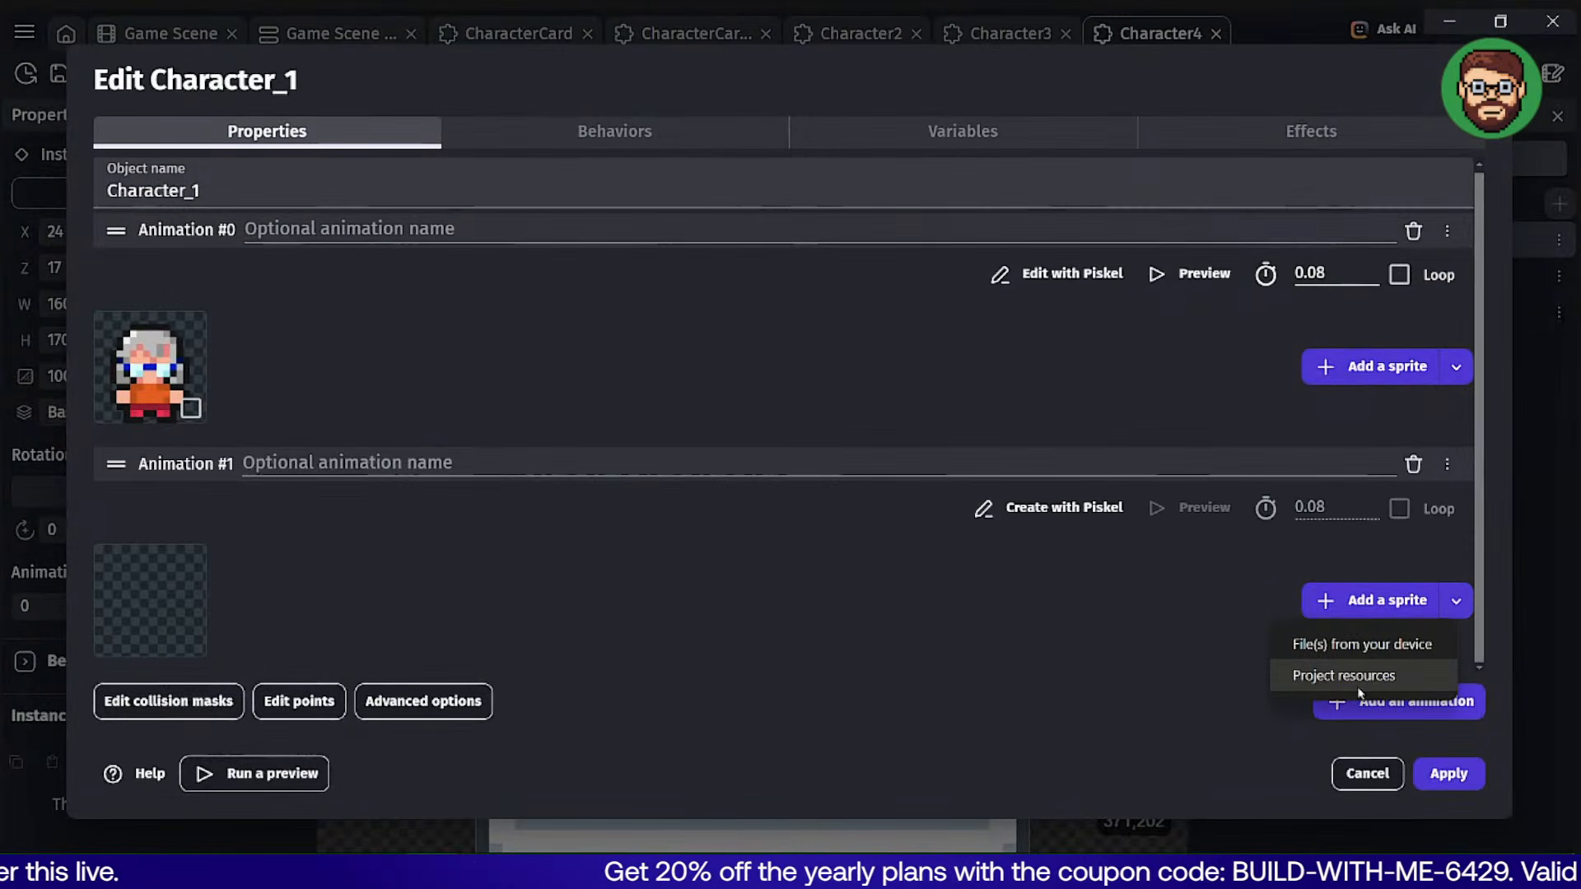
{"action": "left_click", "coordinate": [1359, 679]}
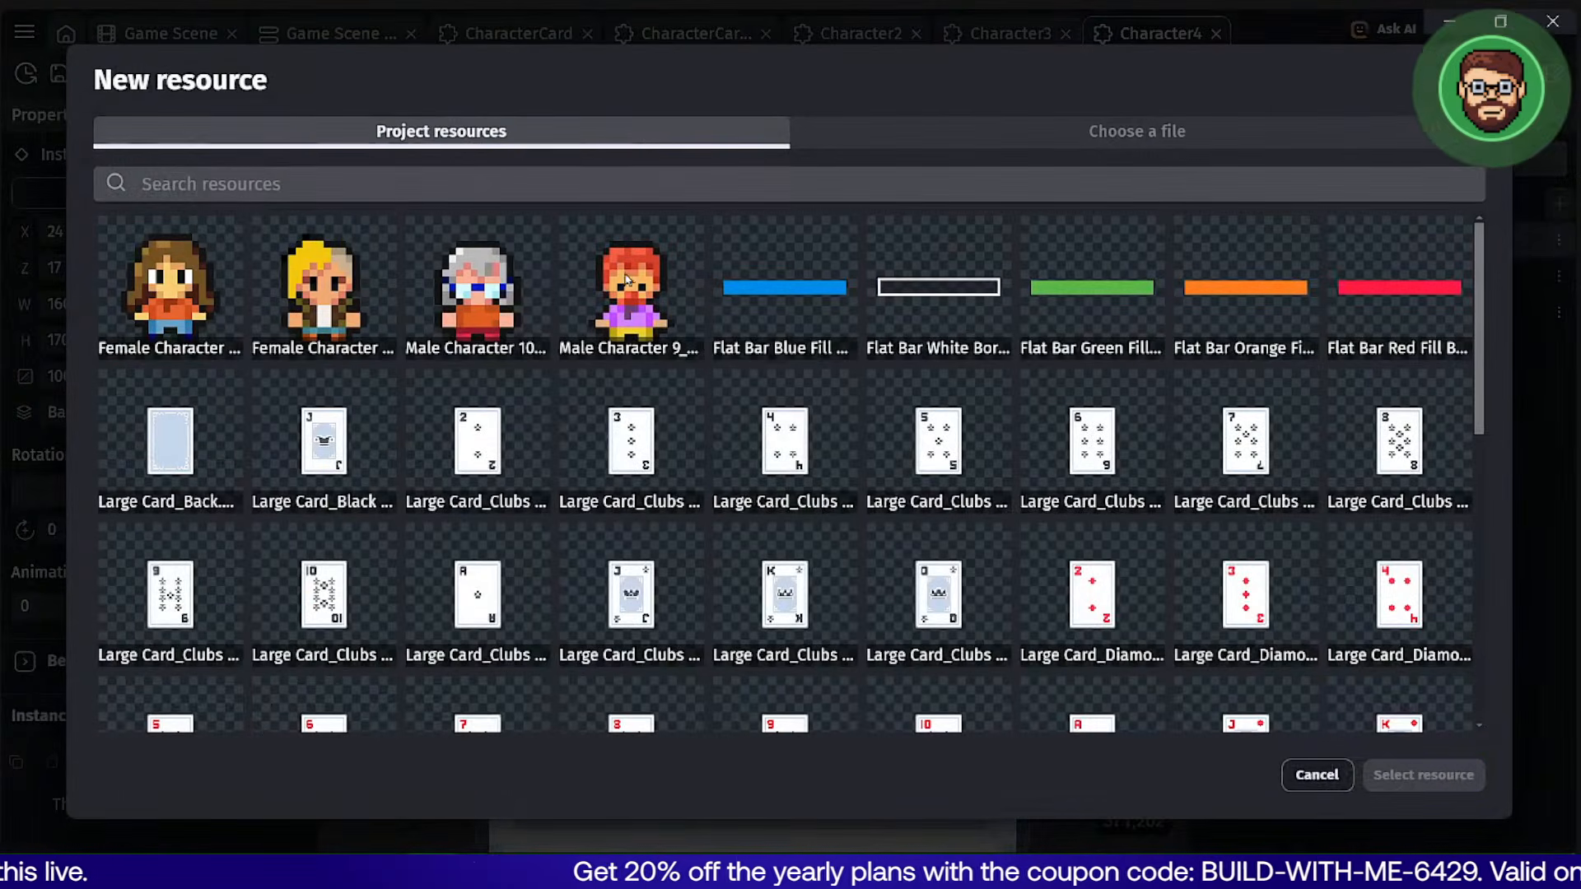
{"action": "left_click", "coordinate": [648, 307]}
{"action": "left_click", "coordinate": [1423, 775]}
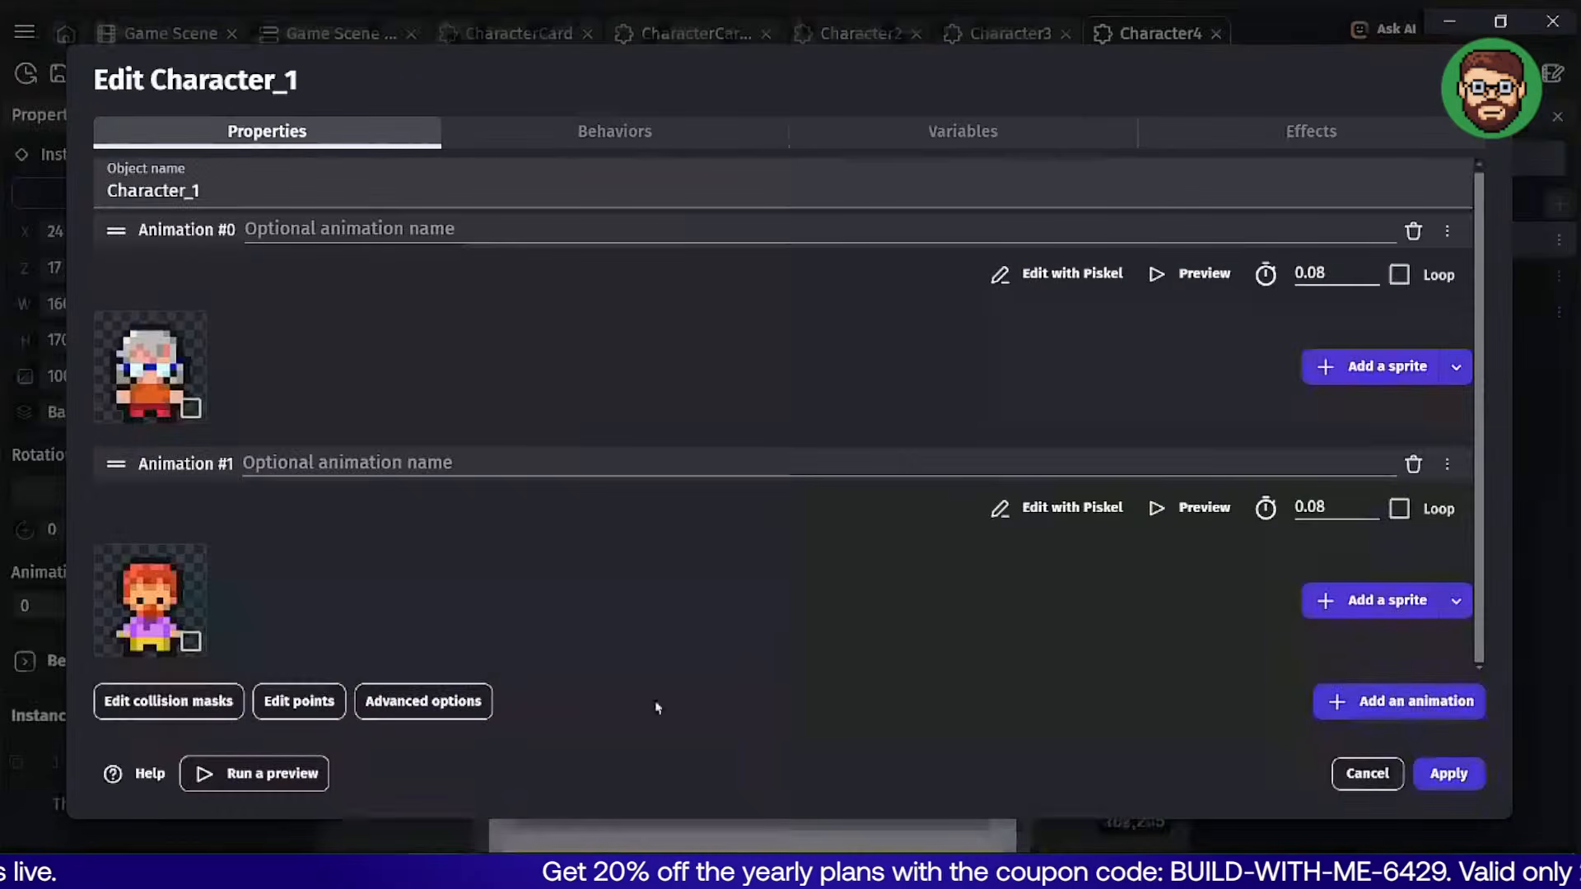
Remove the grey-haired first animation from Character_1 in the Character4 variant and replace the Name text with a new sample character name.
{"action": "left_click", "coordinate": [1413, 231]}
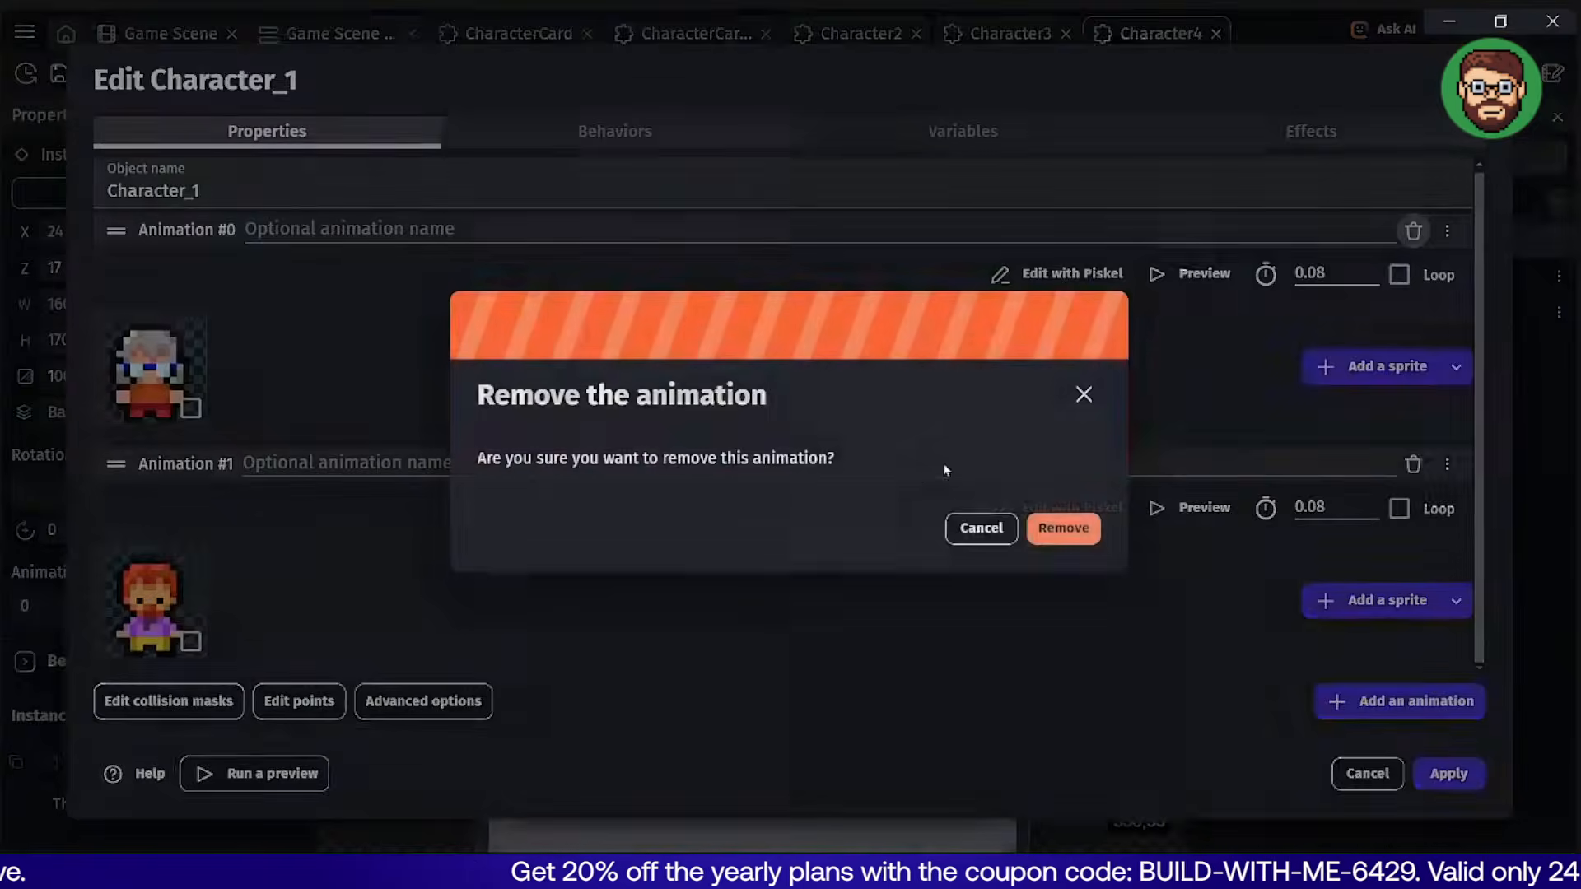
{"action": "left_click", "coordinate": [1063, 528]}
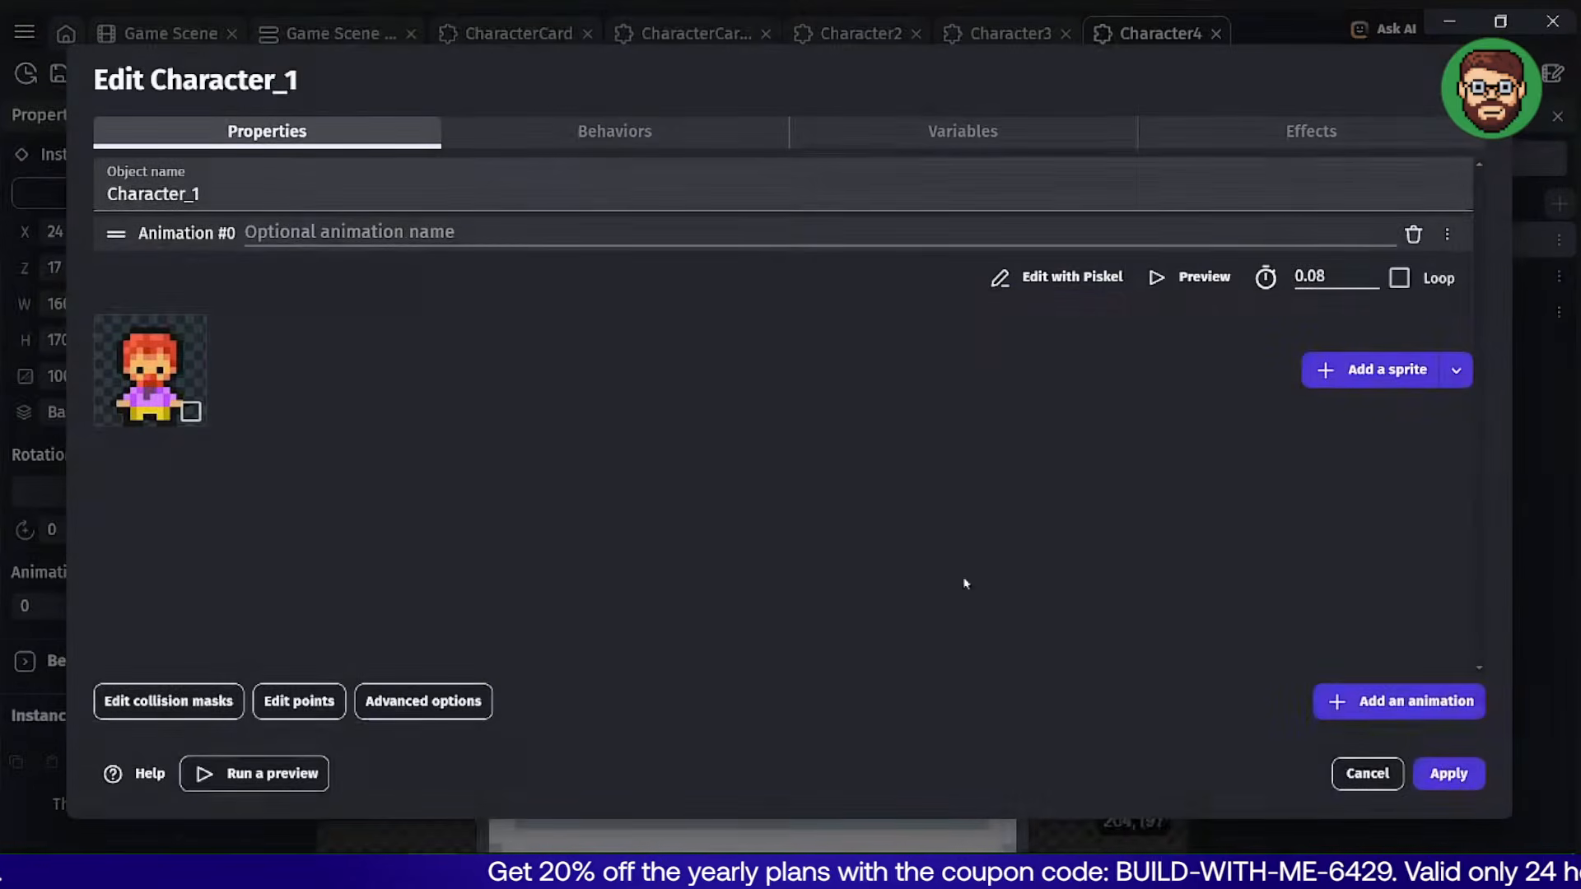
{"action": "left_click", "coordinate": [1448, 774]}
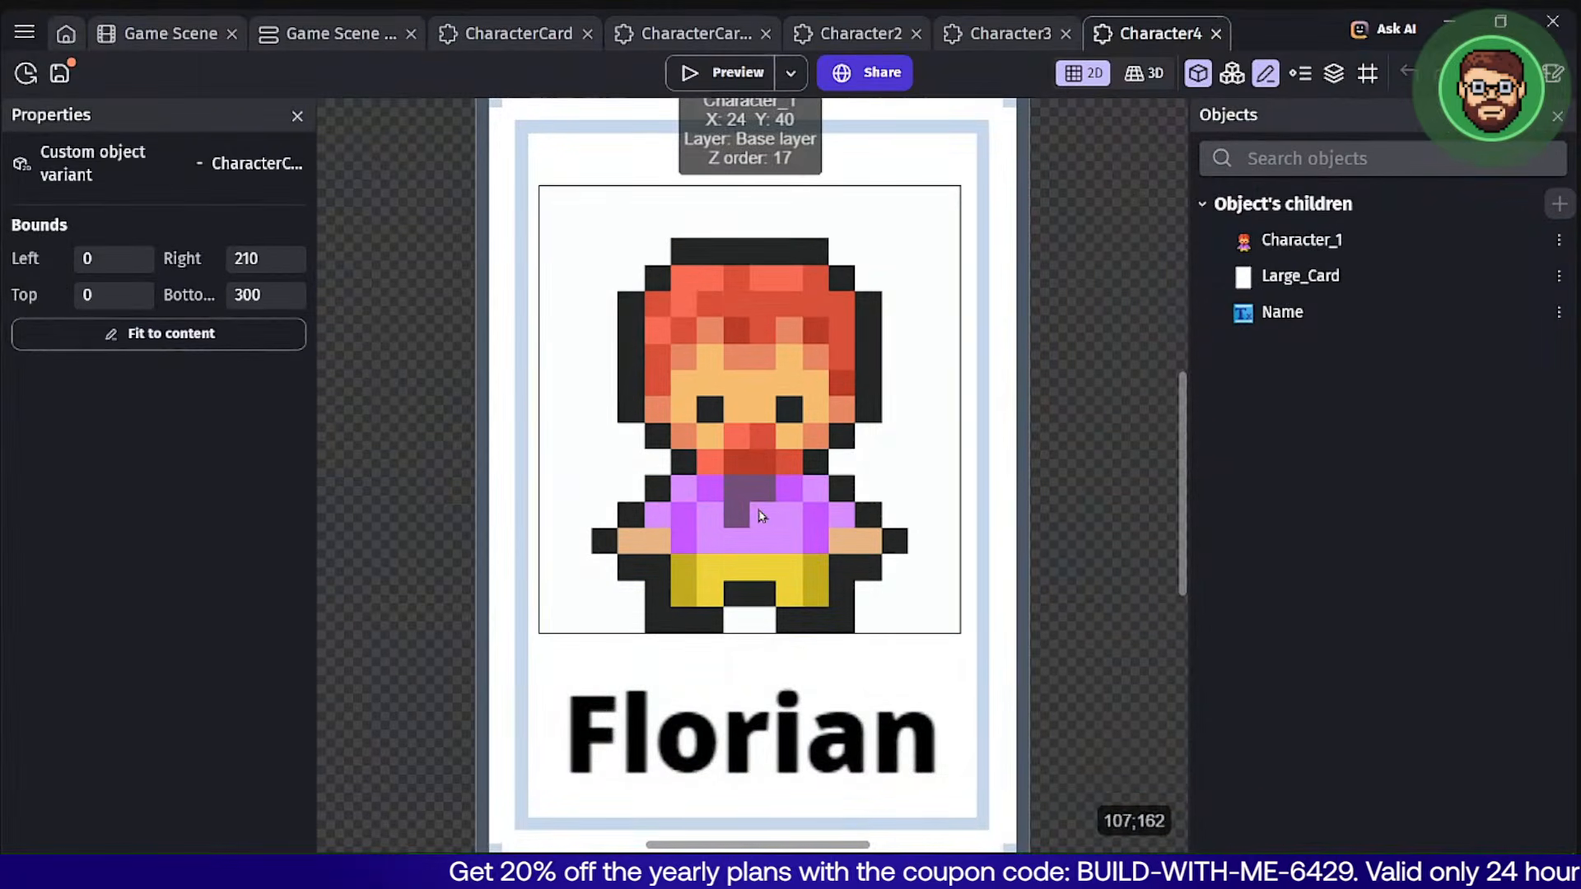
{"action": "double_click", "coordinate": [768, 778]}
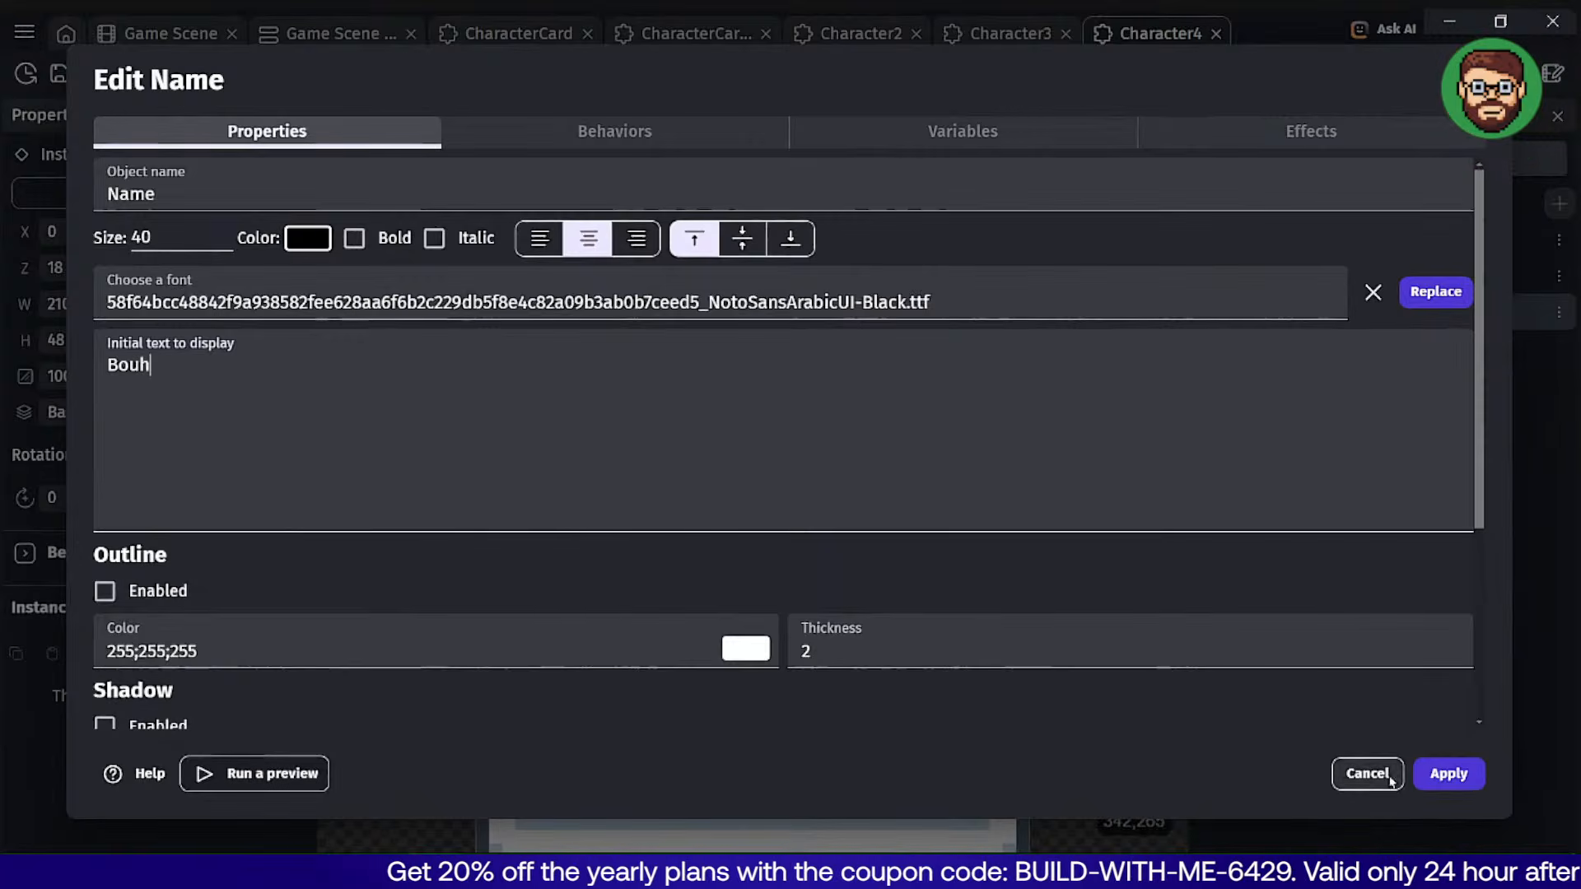
{"action": "left_click", "coordinate": [1449, 773]}
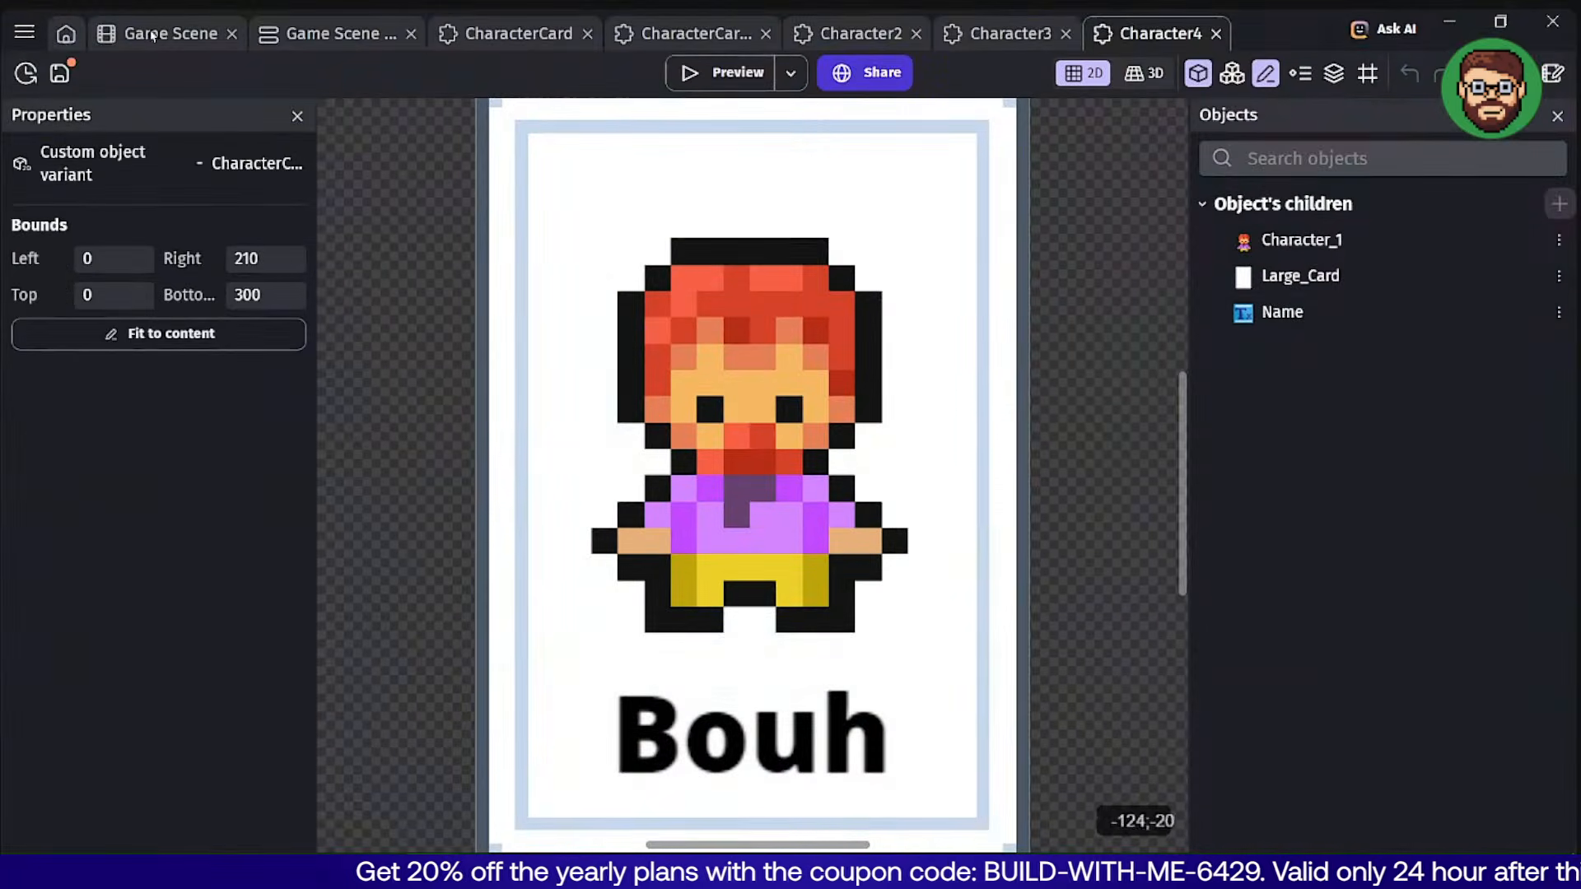
Place a CharacterCard4 instance in the Game Scene, to the right of the CharacterCard3 card.
{"action": "left_click", "coordinate": [156, 33]}
{"action": "left_click_drag", "start_coordinate": [1344, 398], "coordinate": [827, 372]}
{"action": "left_click", "coordinate": [974, 419]}
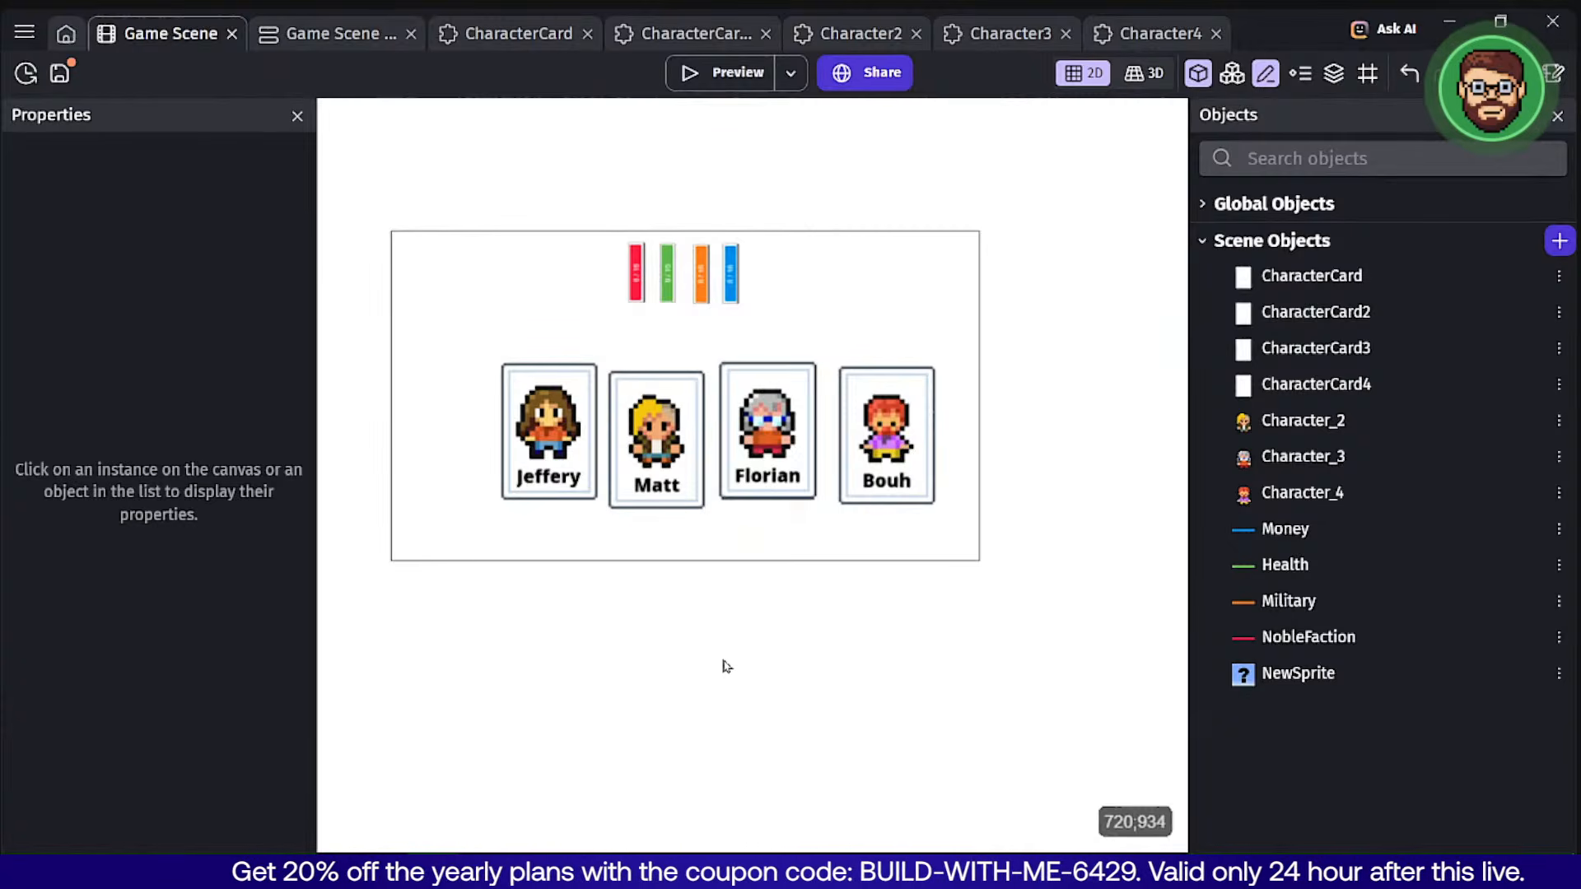
Delete the unused Character_2, Character_3, Character_4 and NewSprite objects from the scene objects.
{"action": "left_click", "coordinate": [1290, 426]}
{"action": "key", "text": "Delete"}
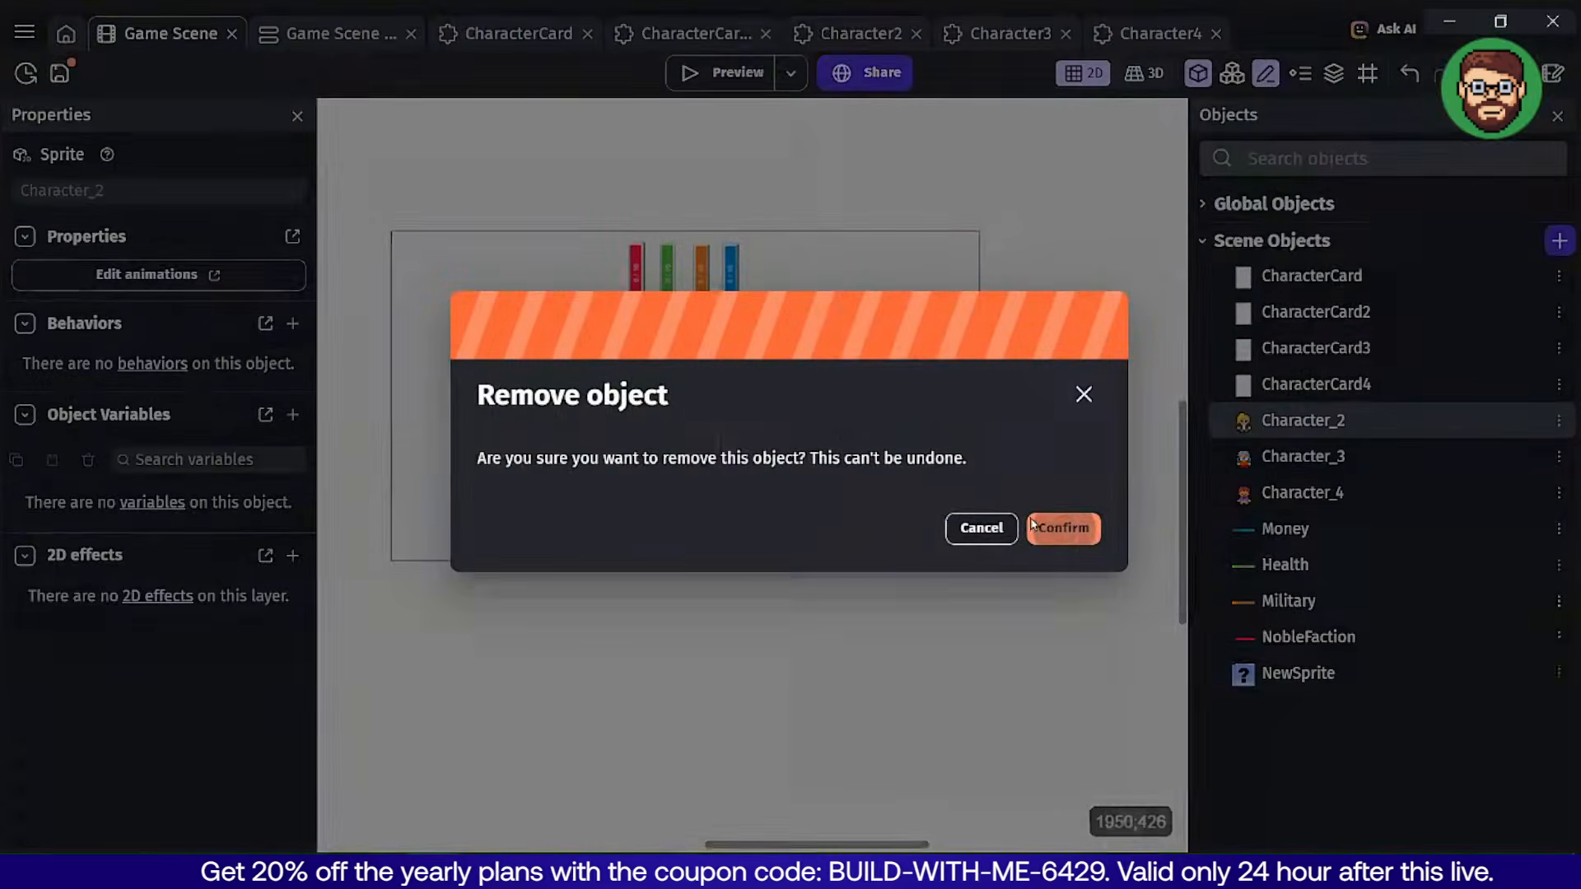
{"action": "left_click", "coordinate": [1062, 528]}
{"action": "key", "text": "Delete"}
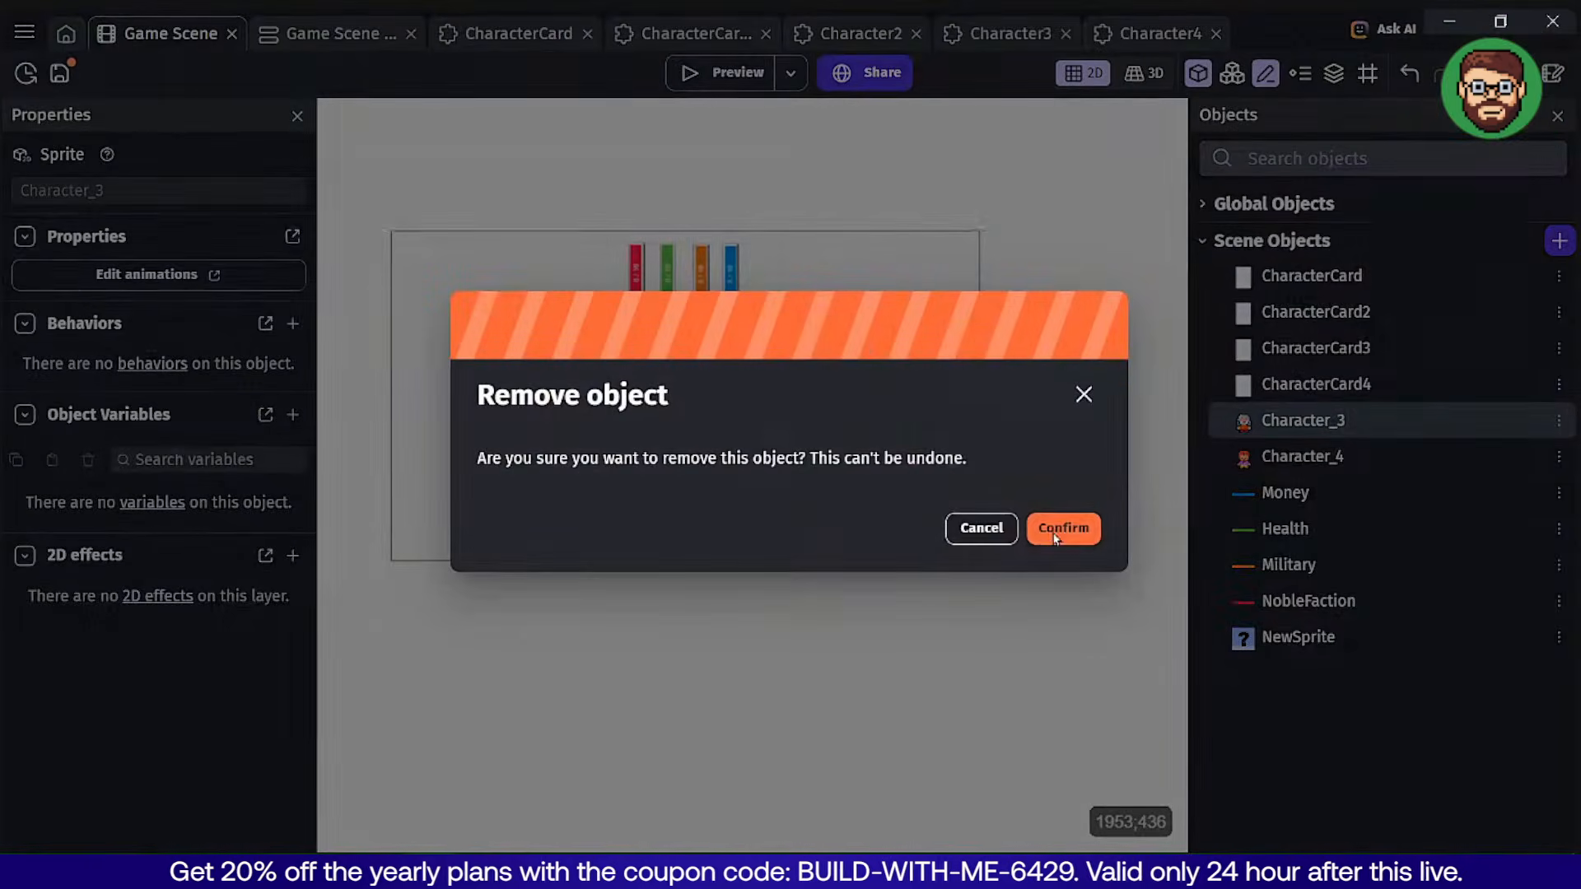
{"action": "left_click", "coordinate": [1063, 527]}
{"action": "left_click", "coordinate": [1301, 420]}
{"action": "key", "text": "Delete"}
{"action": "left_click", "coordinate": [1043, 530]}
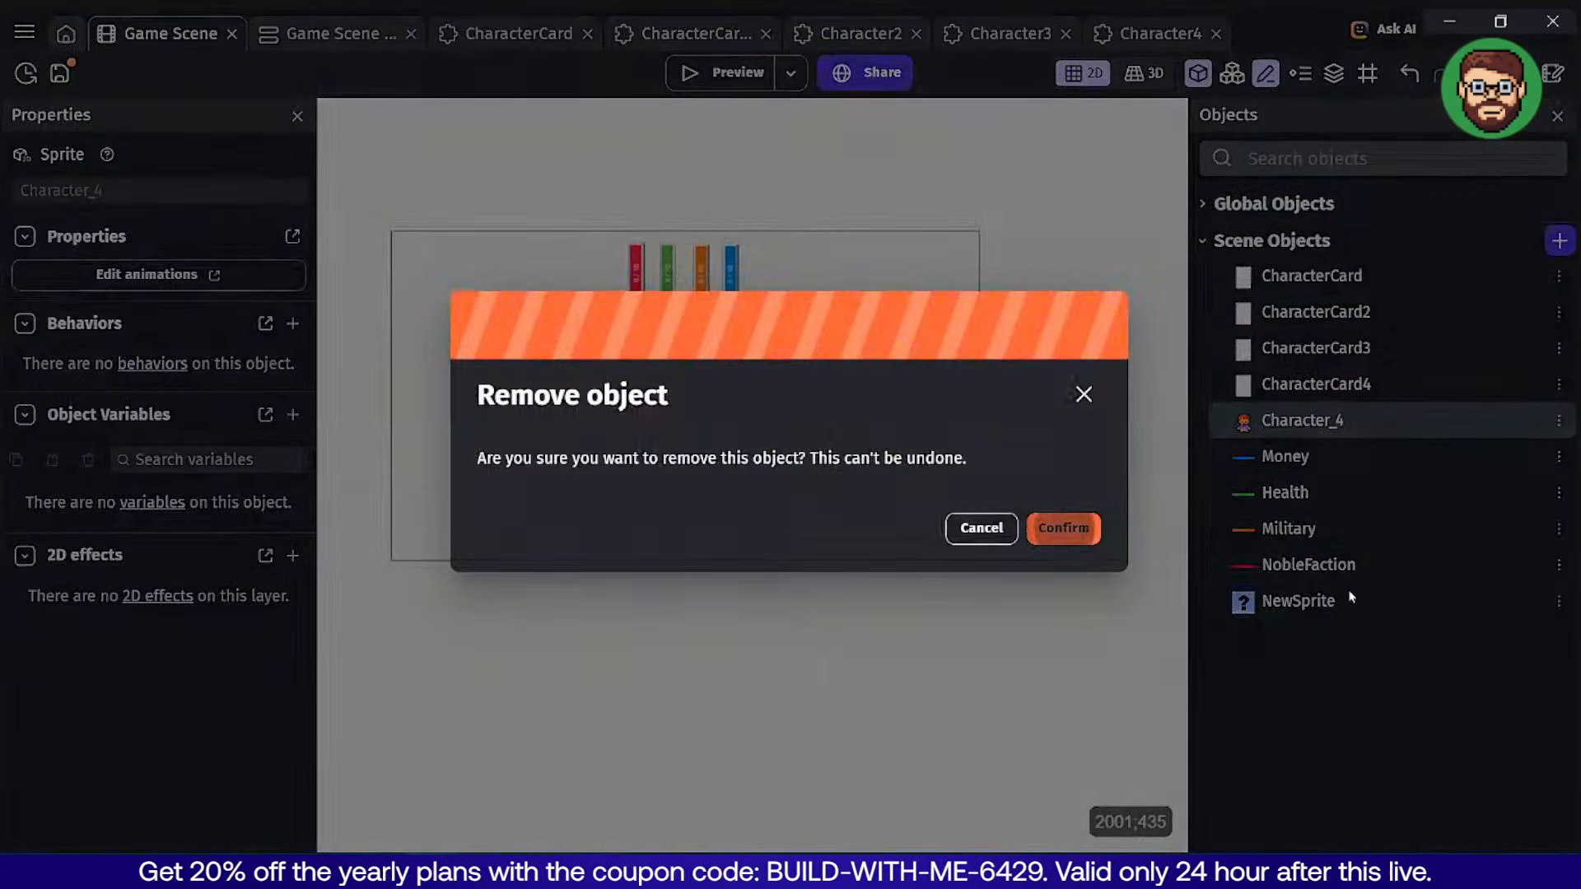
{"action": "left_click", "coordinate": [1284, 565]}
{"action": "key", "text": "Delete"}
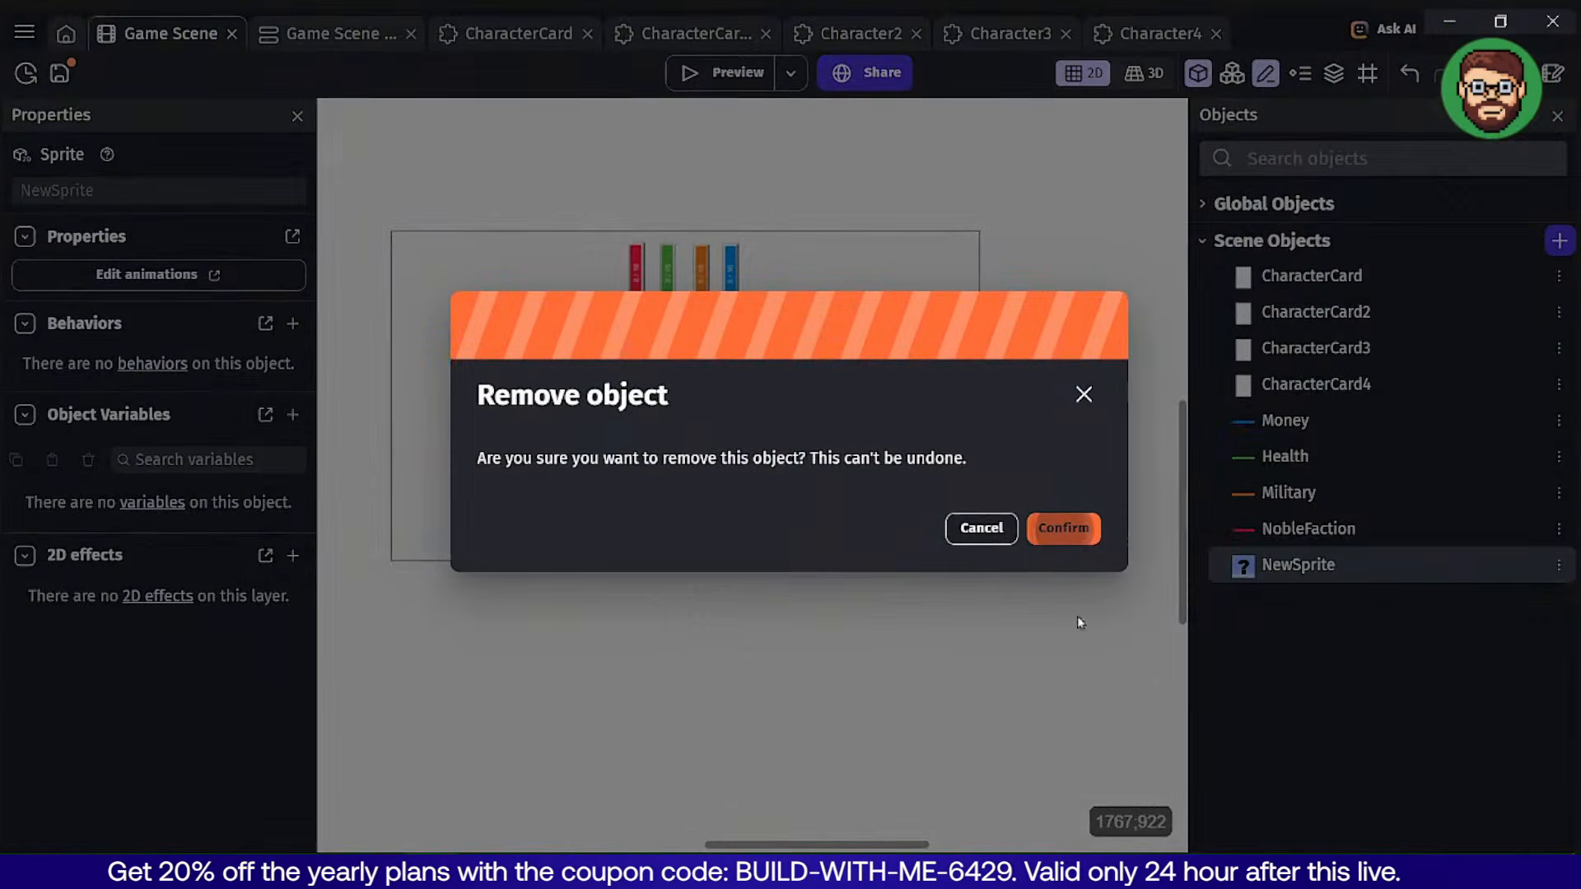
{"action": "left_click", "coordinate": [1058, 528]}
Shift the four character cards to the left so they form a row across the middle of the game frame.
{"action": "left_click", "coordinate": [487, 459]}
{"action": "left_click_drag", "start_coordinate": [487, 454], "coordinate": [479, 451]}
{"action": "left_click_drag", "start_coordinate": [611, 452], "coordinate": [585, 446]}
{"action": "left_click_drag", "start_coordinate": [746, 445], "coordinate": [719, 446]}
{"action": "left_click_drag", "start_coordinate": [887, 436], "coordinate": [862, 431]}
{"action": "left_click", "coordinate": [1062, 423]}
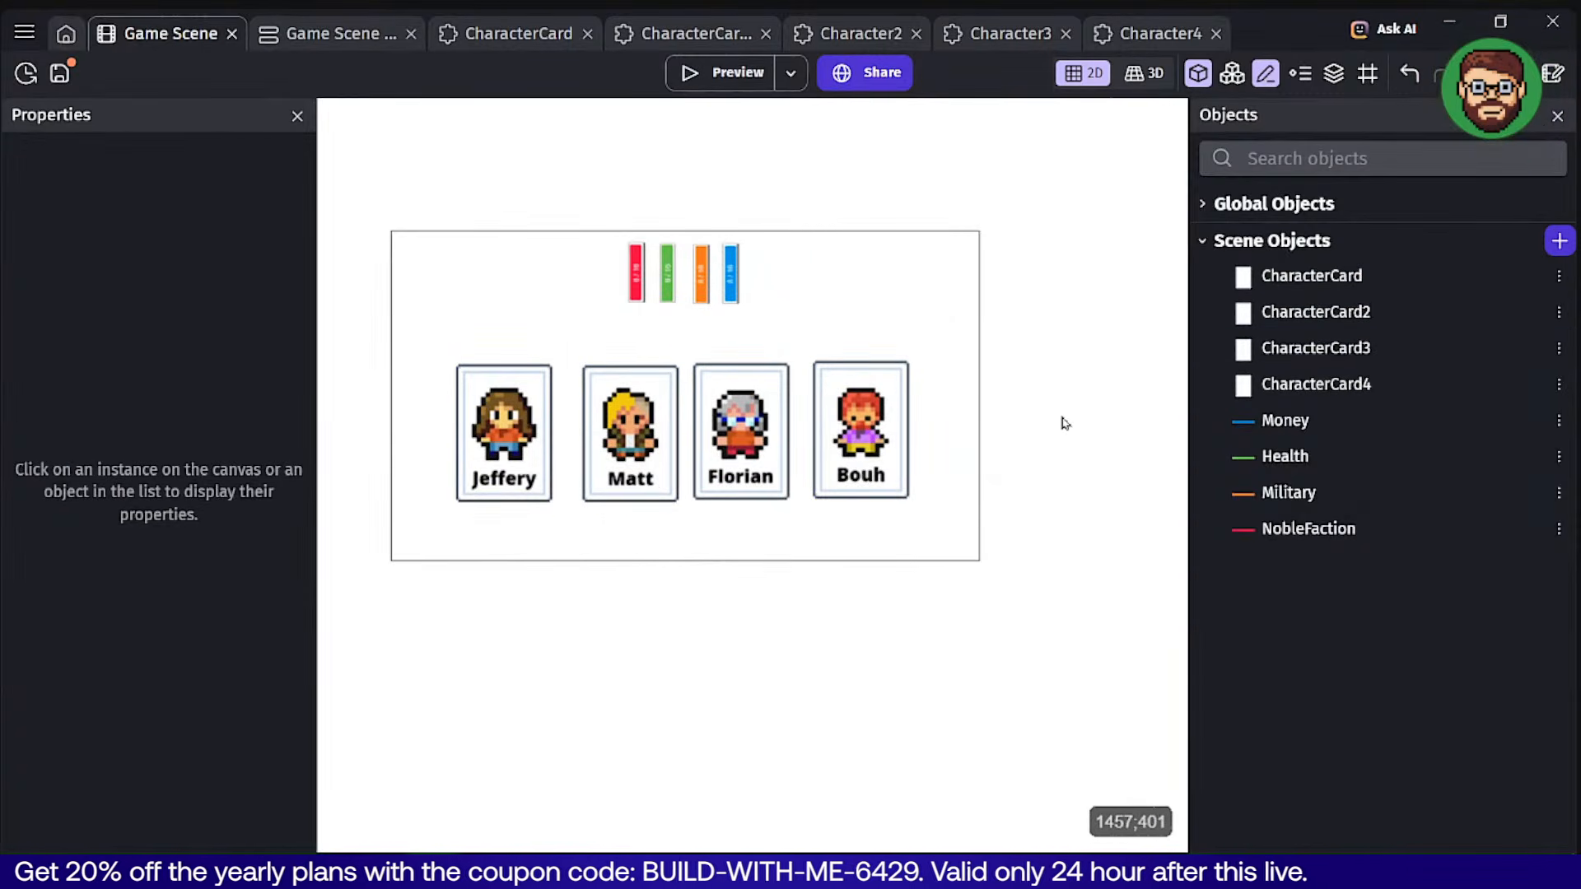
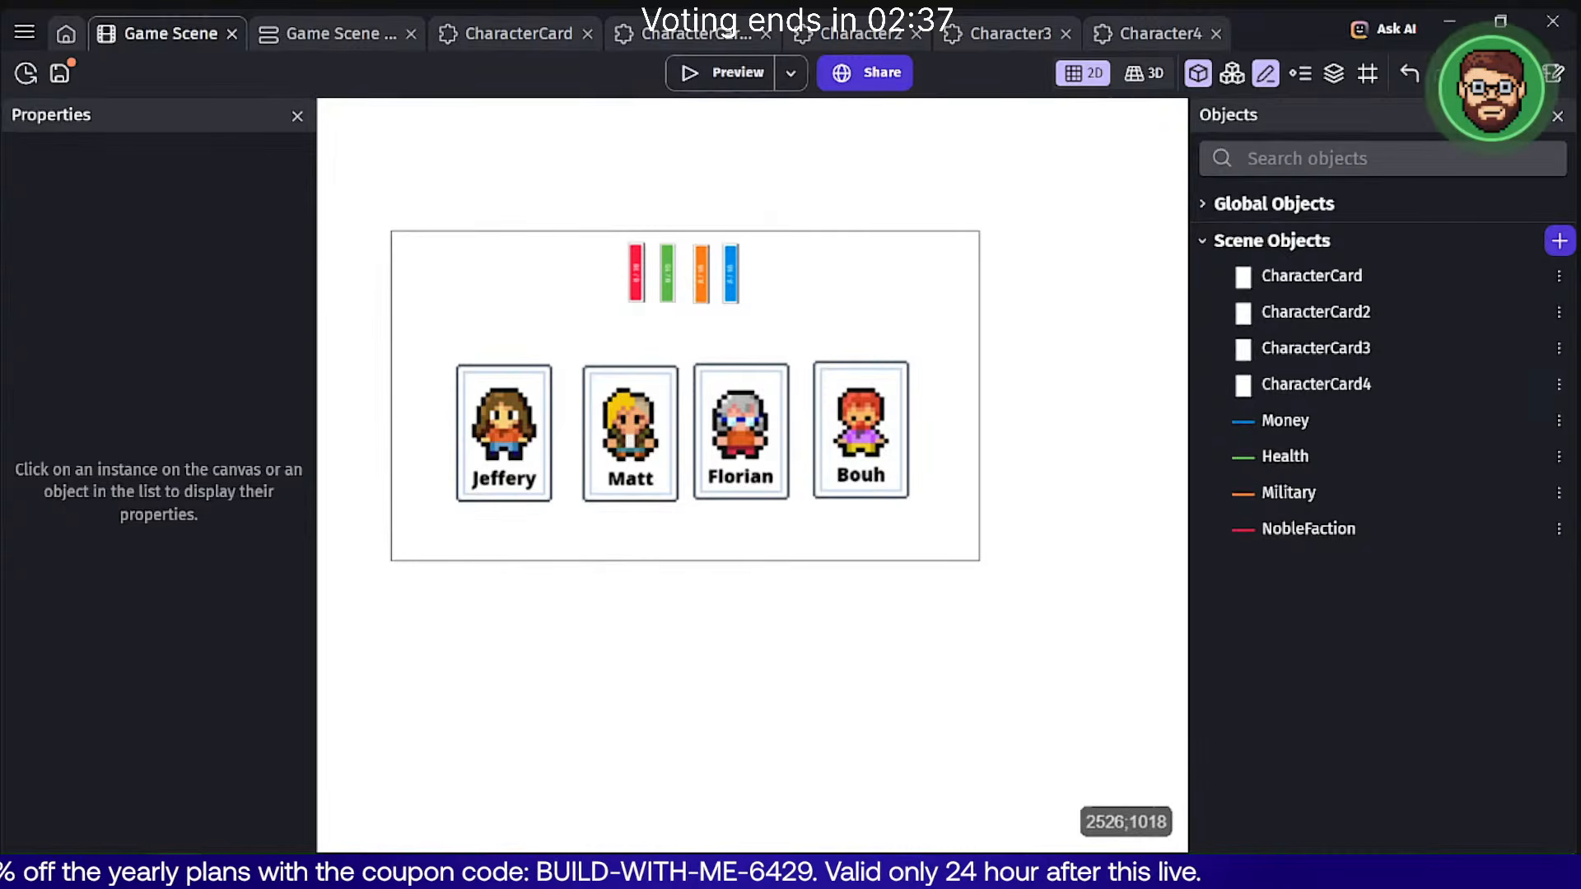
Examine the full list of starter templates for a new game, including the board game and strategy ones, and close it.
{"action": "left_click", "coordinate": [64, 37]}
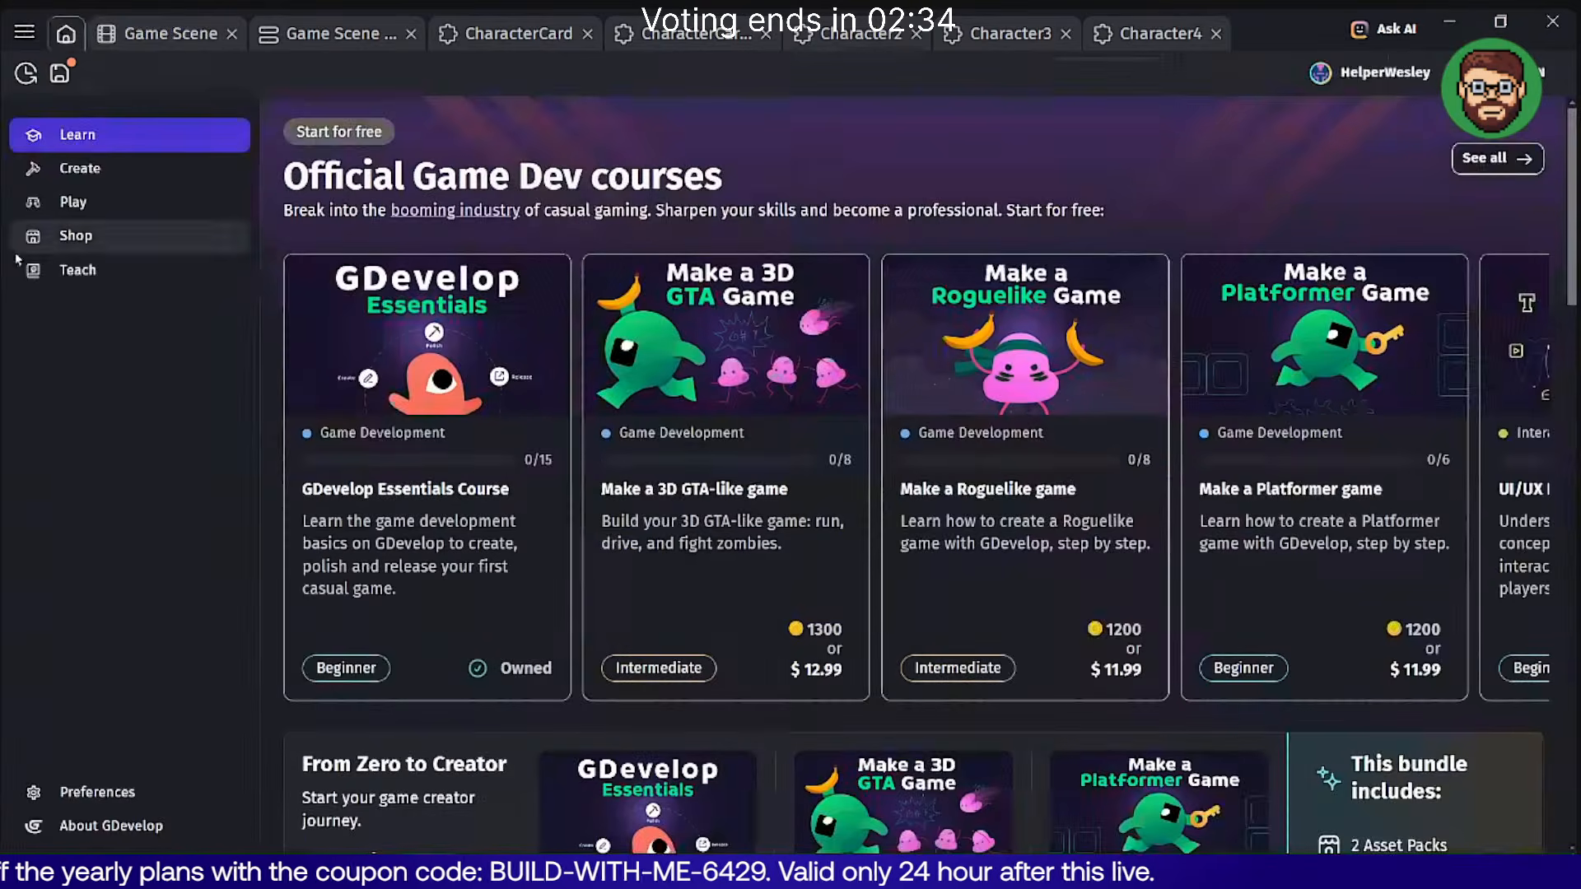
{"action": "left_click", "coordinate": [78, 169]}
{"action": "left_click", "coordinate": [1351, 497]}
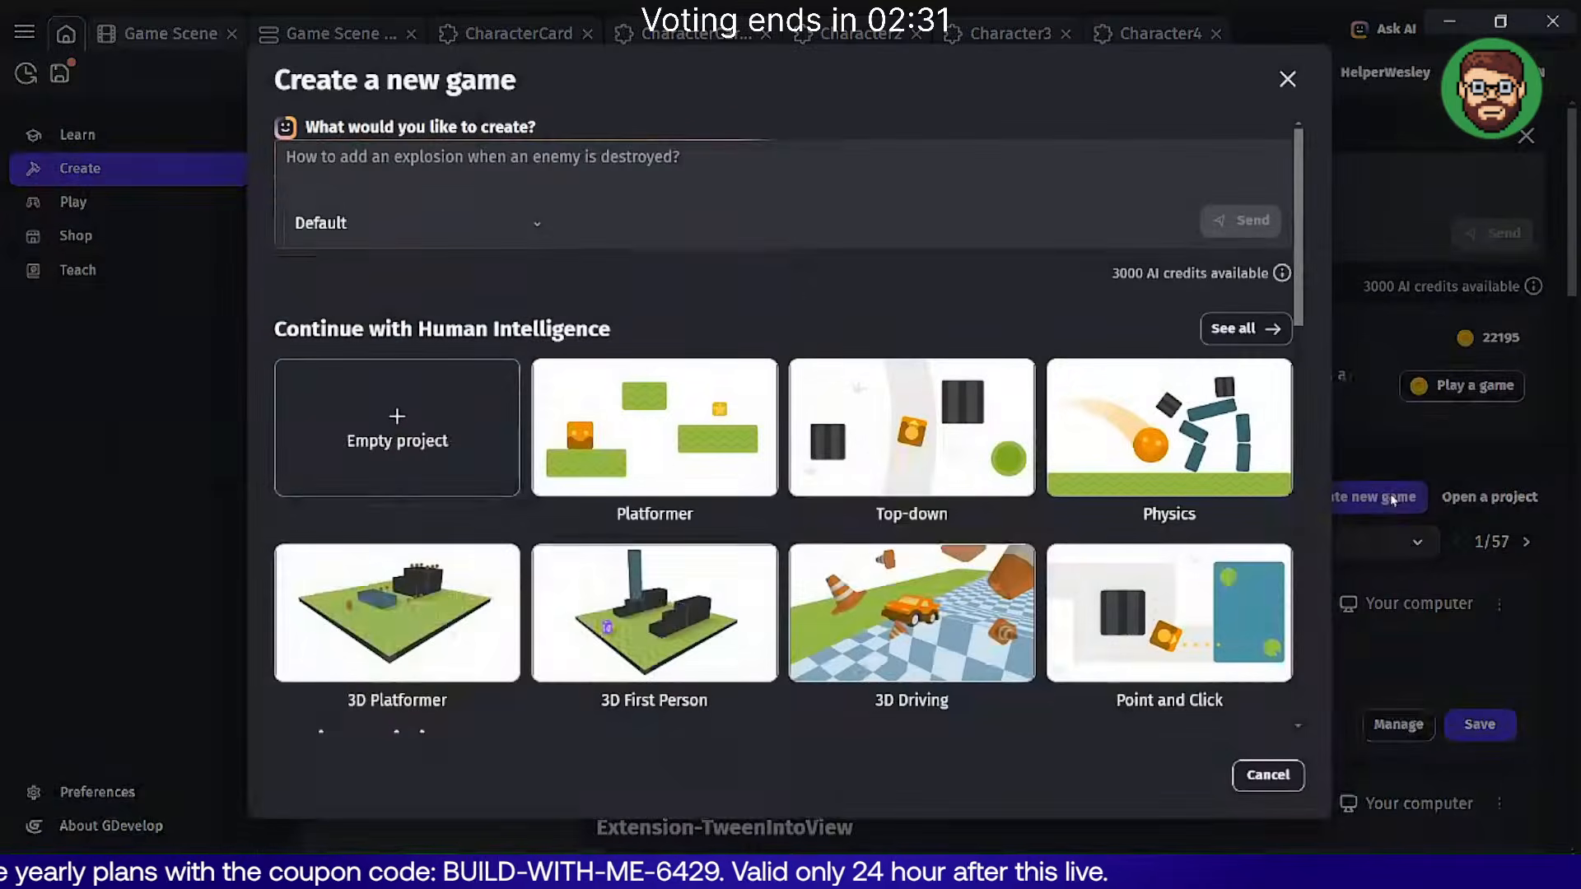
{"action": "left_click", "coordinate": [1232, 328]}
{"action": "left_click_drag", "start_coordinate": [1298, 197], "coordinate": [1295, 320]}
{"action": "scroll", "coordinate": [1187, 230], "scroll_direction": "up", "scroll_amount": 2}
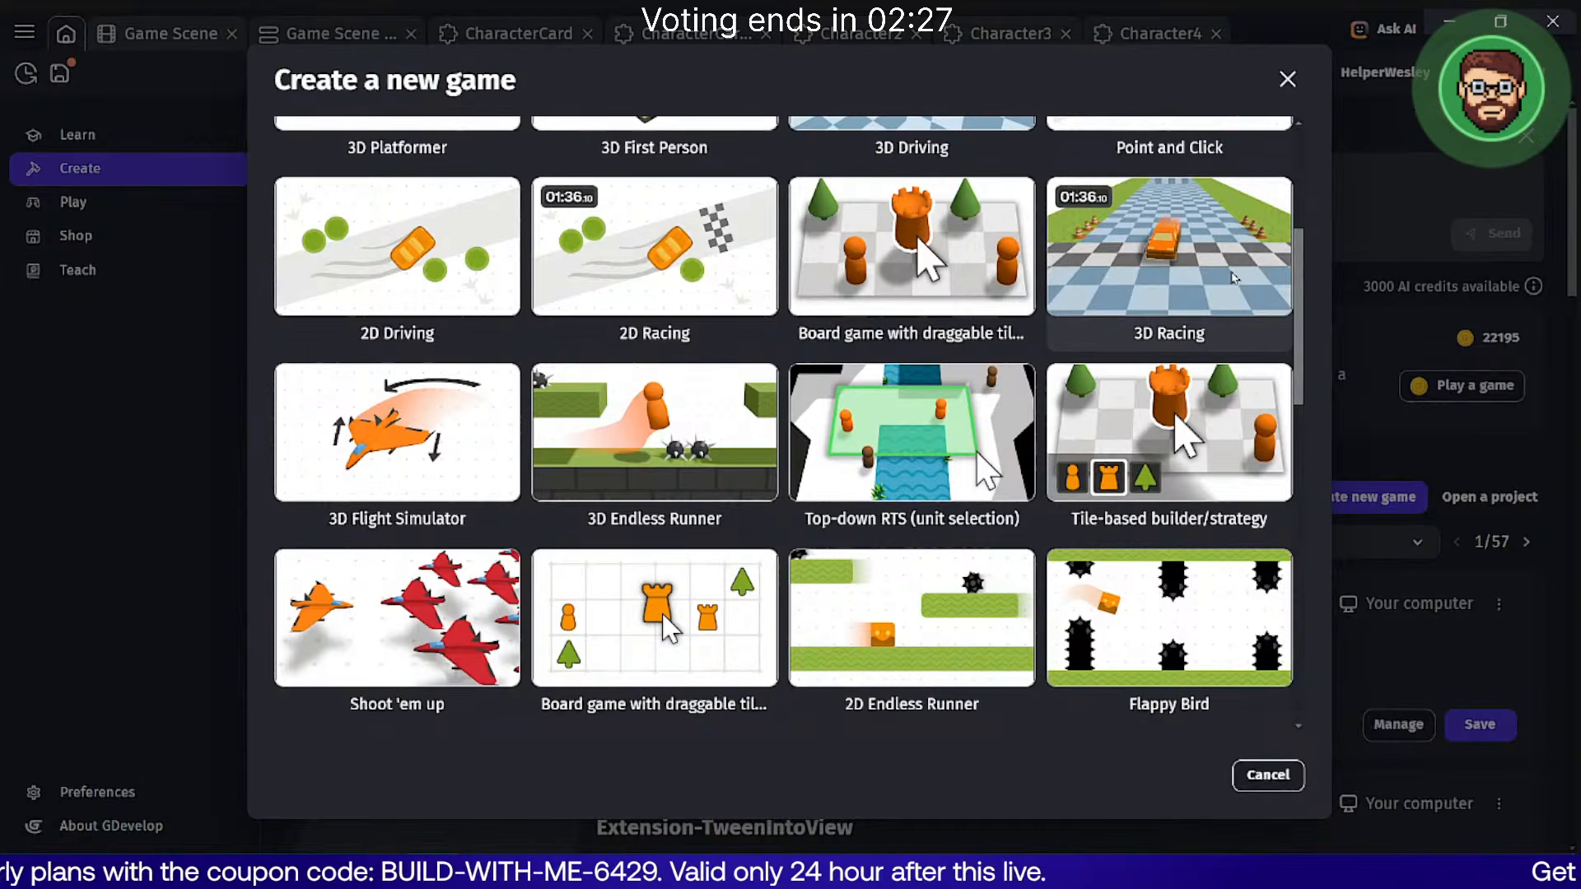
{"action": "scroll", "coordinate": [1233, 257], "scroll_direction": "up", "scroll_amount": 5}
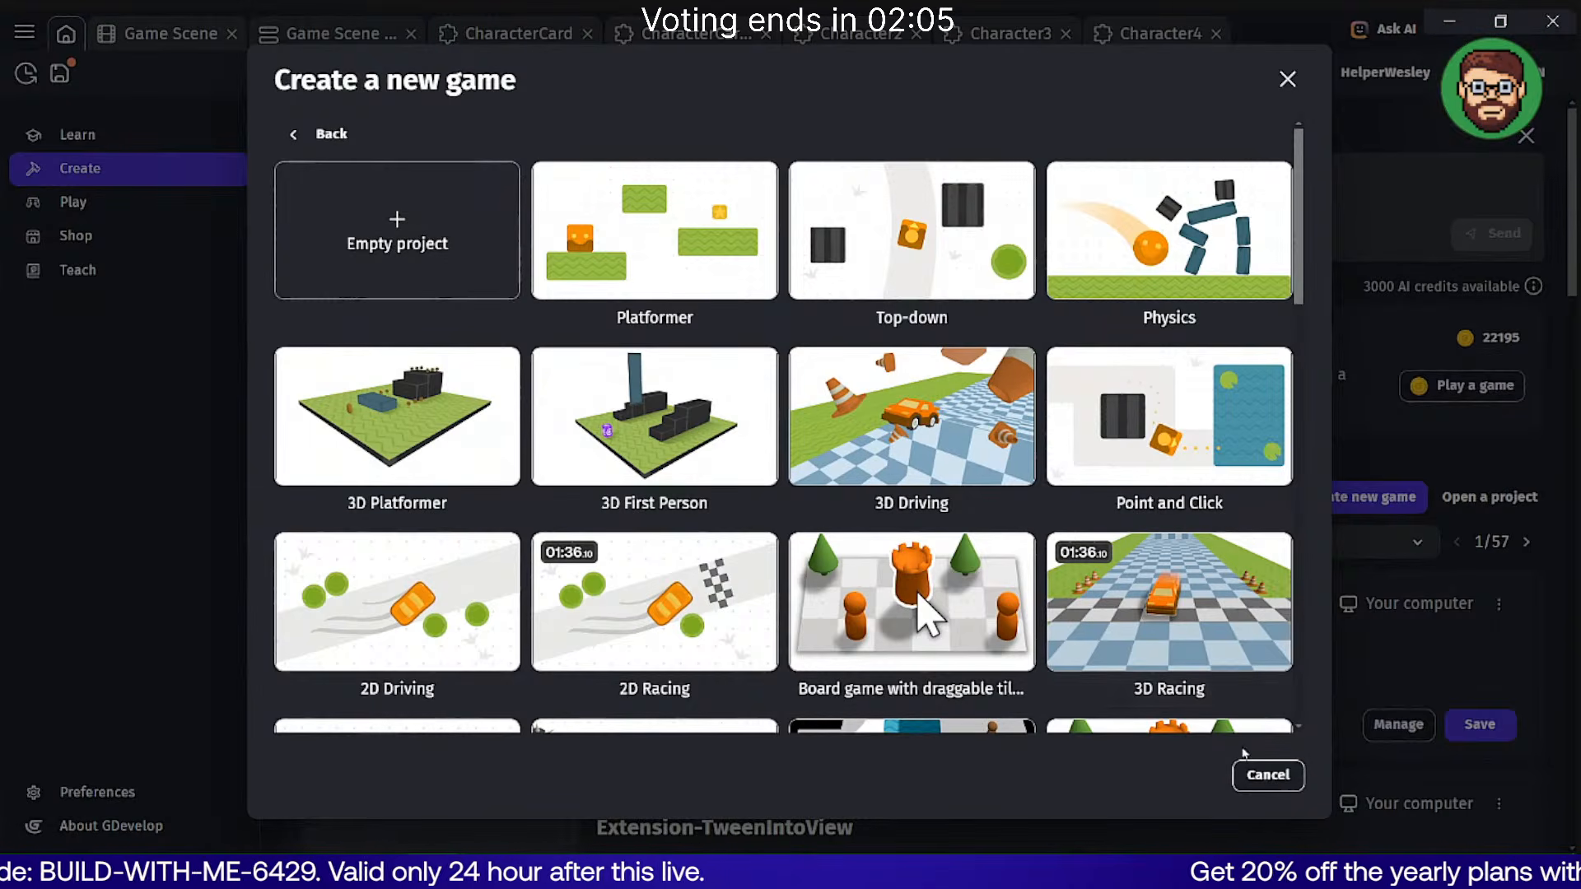
{"action": "left_click", "coordinate": [1264, 774]}
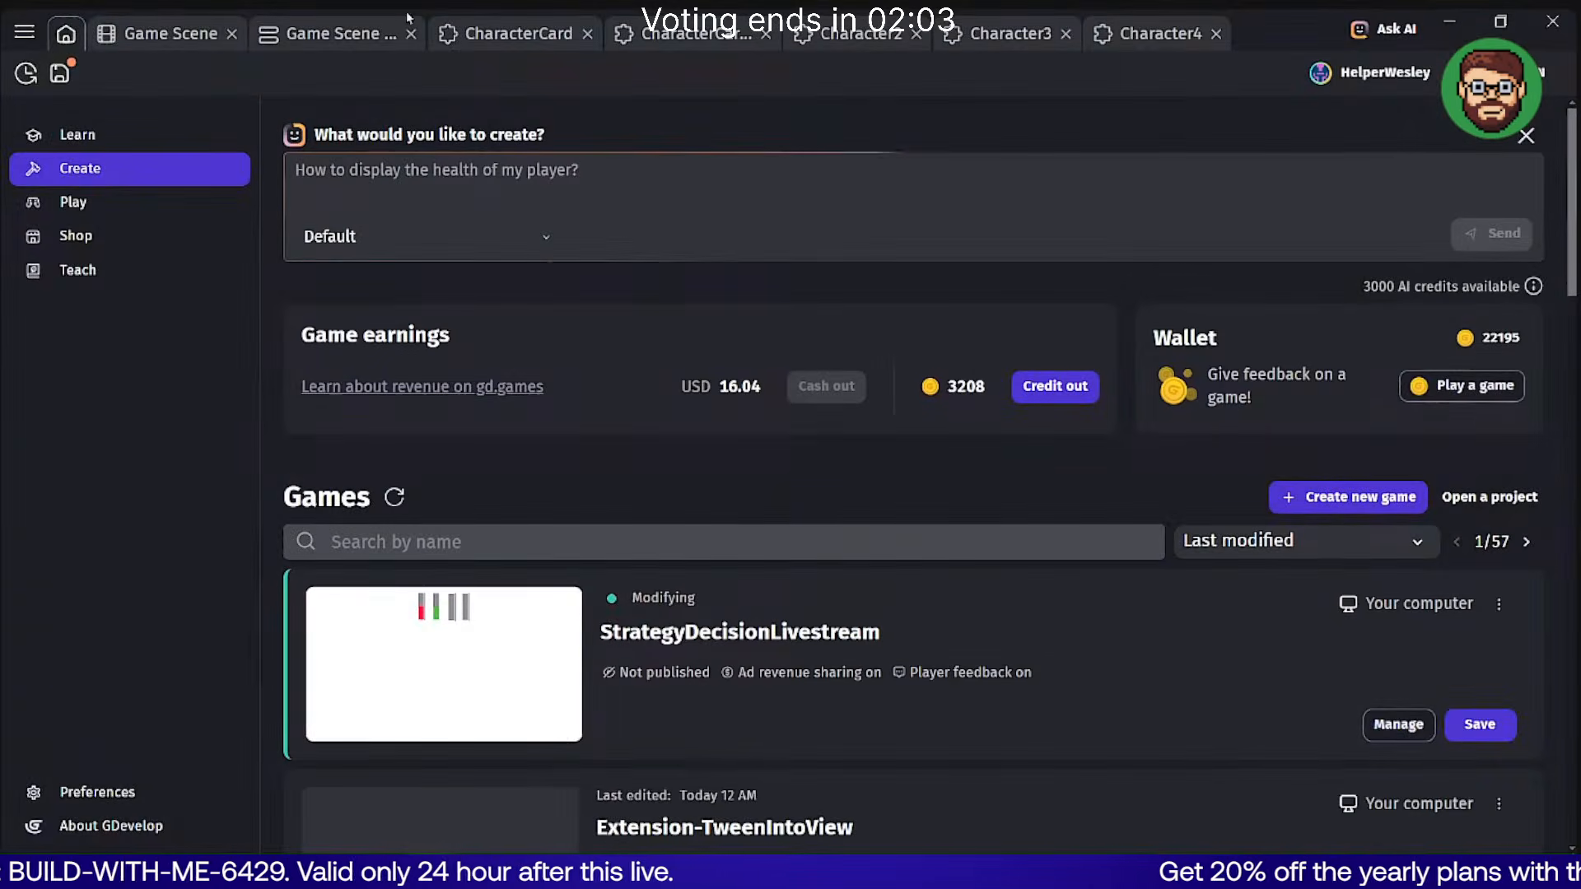
Move all four character cards out of the game frame to its right side in the Game Scene, briefly trying CharacterCard3 at the frame's centre.
{"action": "left_click", "coordinate": [165, 34]}
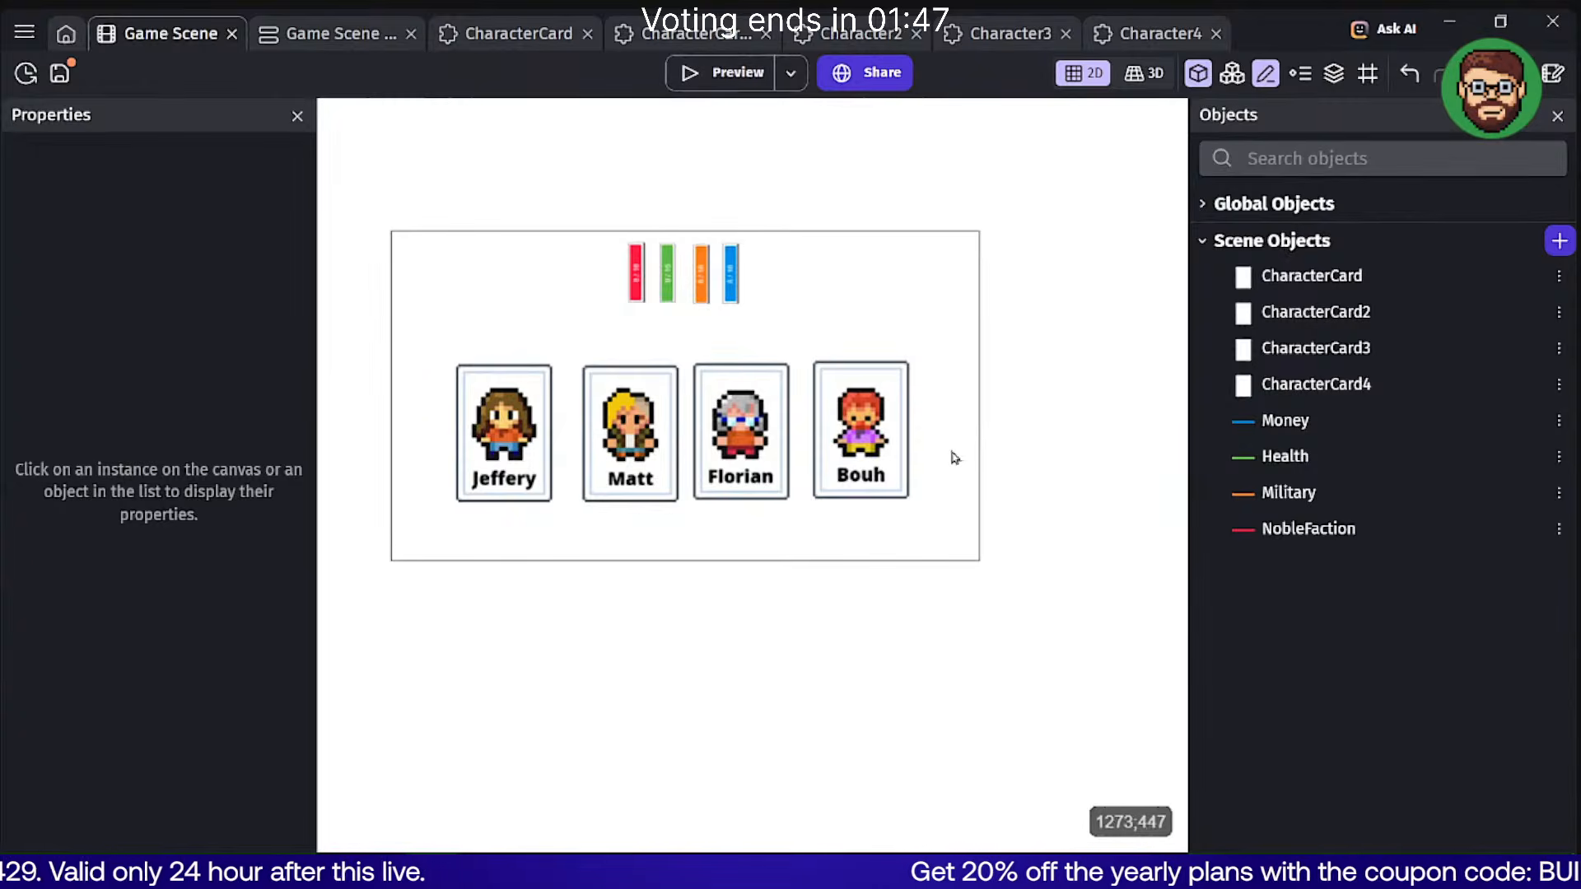
{"action": "left_click_drag", "start_coordinate": [860, 428], "coordinate": [917, 185]}
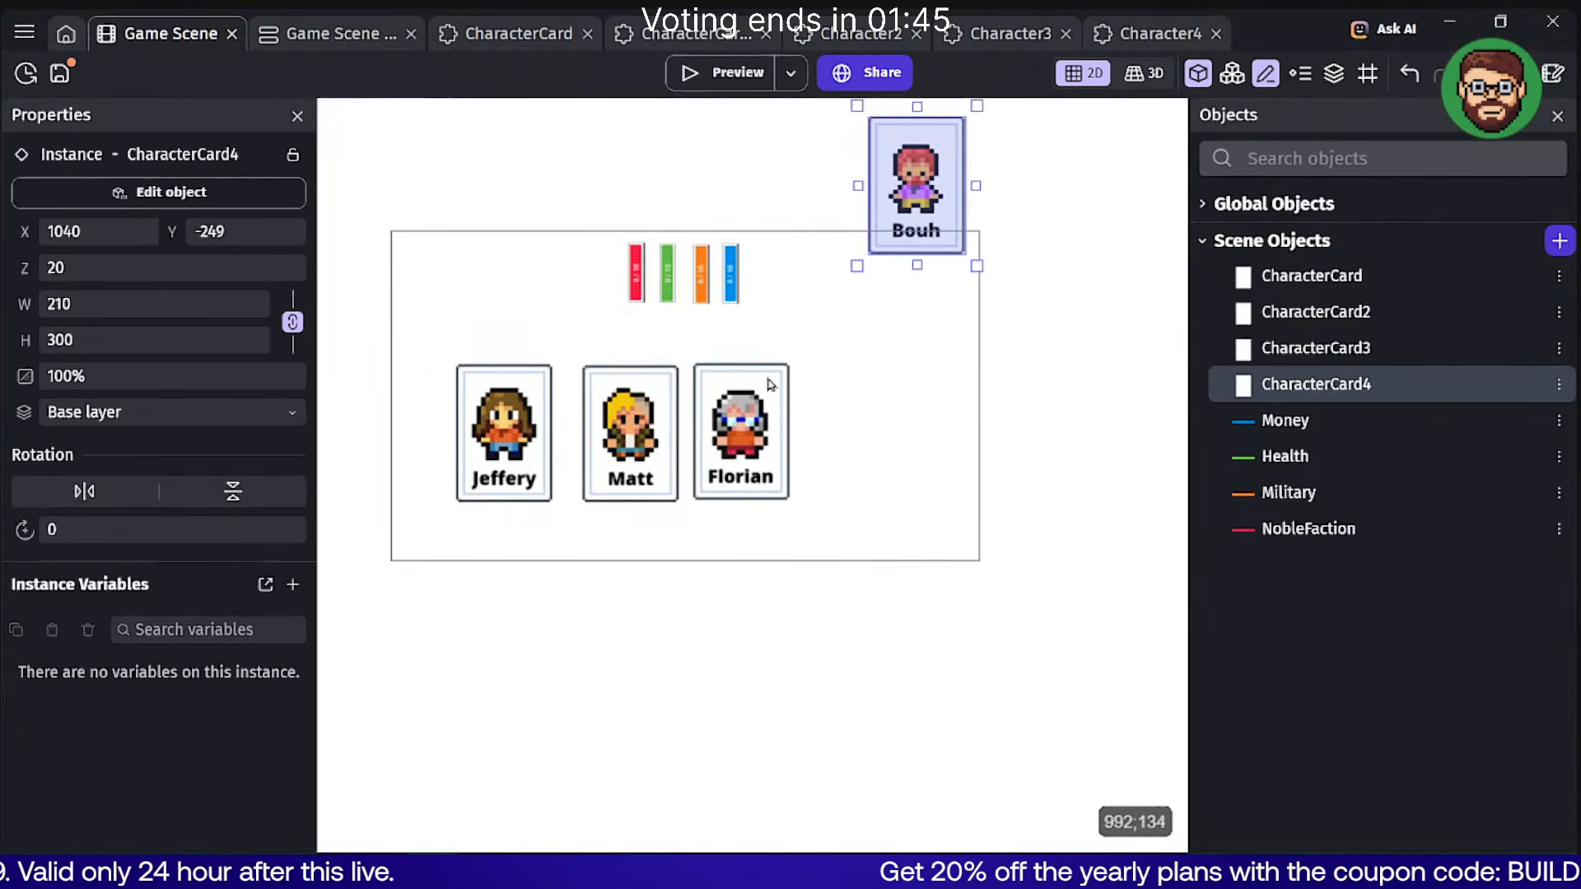
{"action": "left_click_drag", "start_coordinate": [770, 385], "coordinate": [1132, 222]}
{"action": "left_click_drag", "start_coordinate": [916, 189], "coordinate": [1027, 124]}
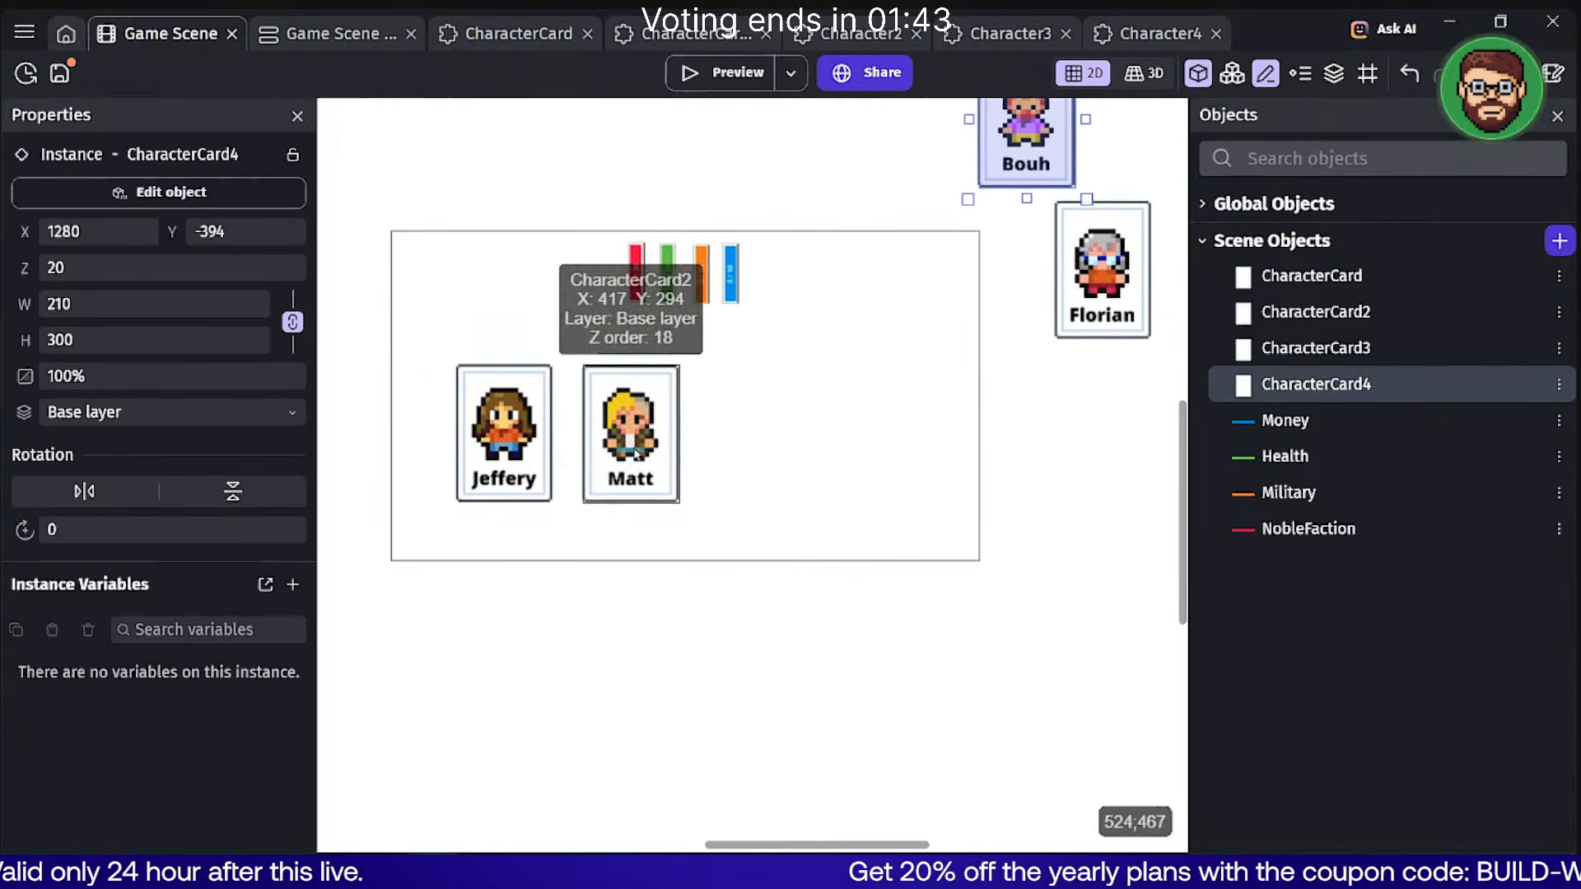
{"action": "left_click_drag", "start_coordinate": [635, 454], "coordinate": [1073, 489]}
{"action": "left_click_drag", "start_coordinate": [503, 444], "coordinate": [1054, 699]}
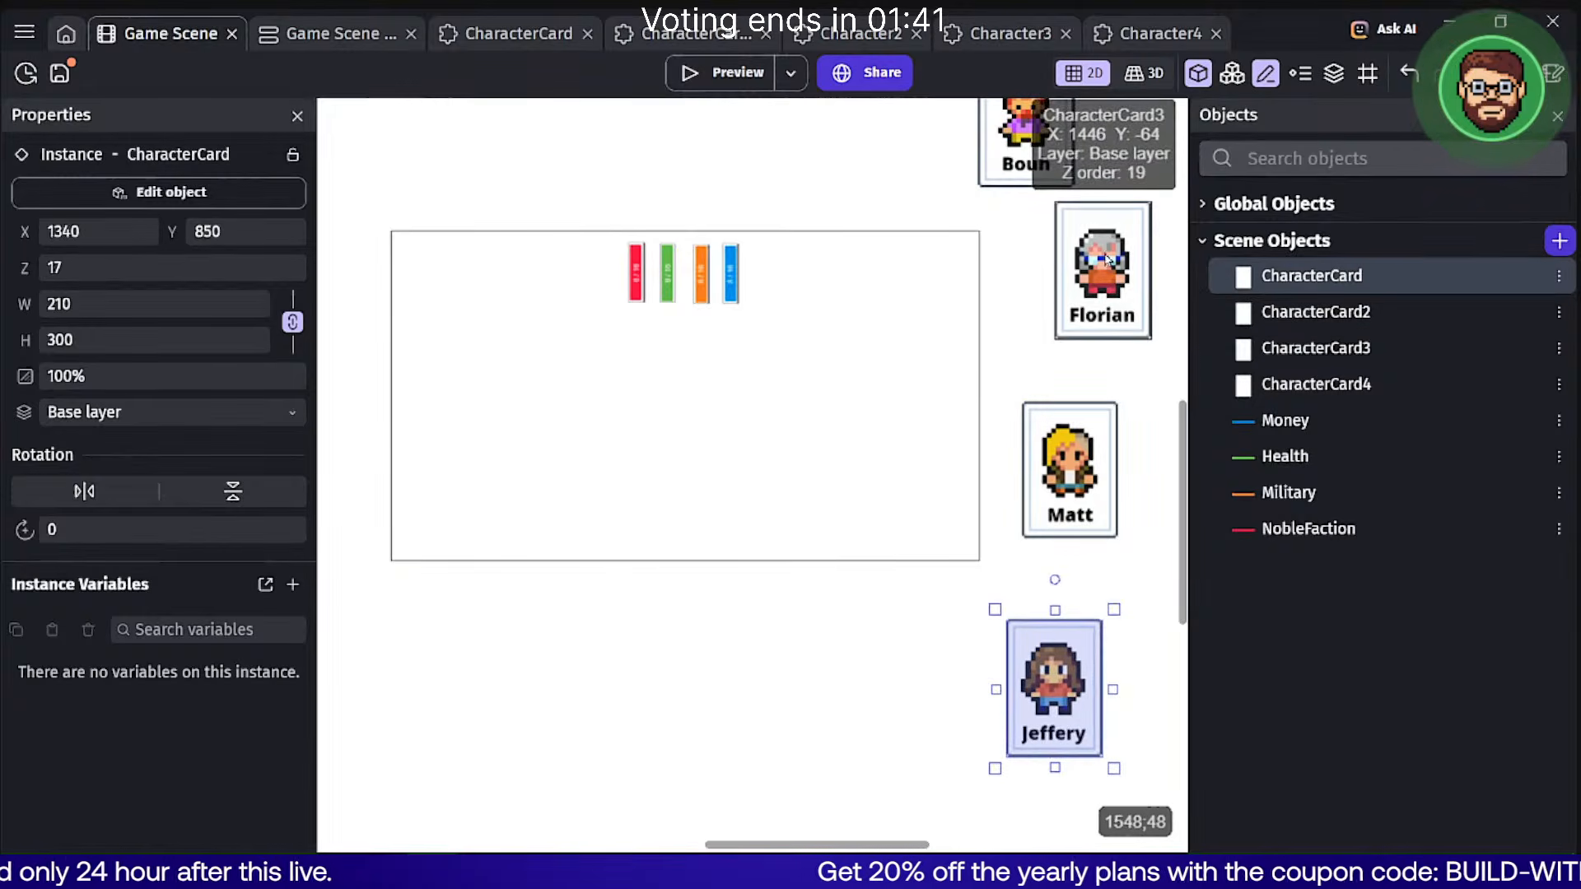
{"action": "left_click_drag", "start_coordinate": [1107, 261], "coordinate": [688, 443]}
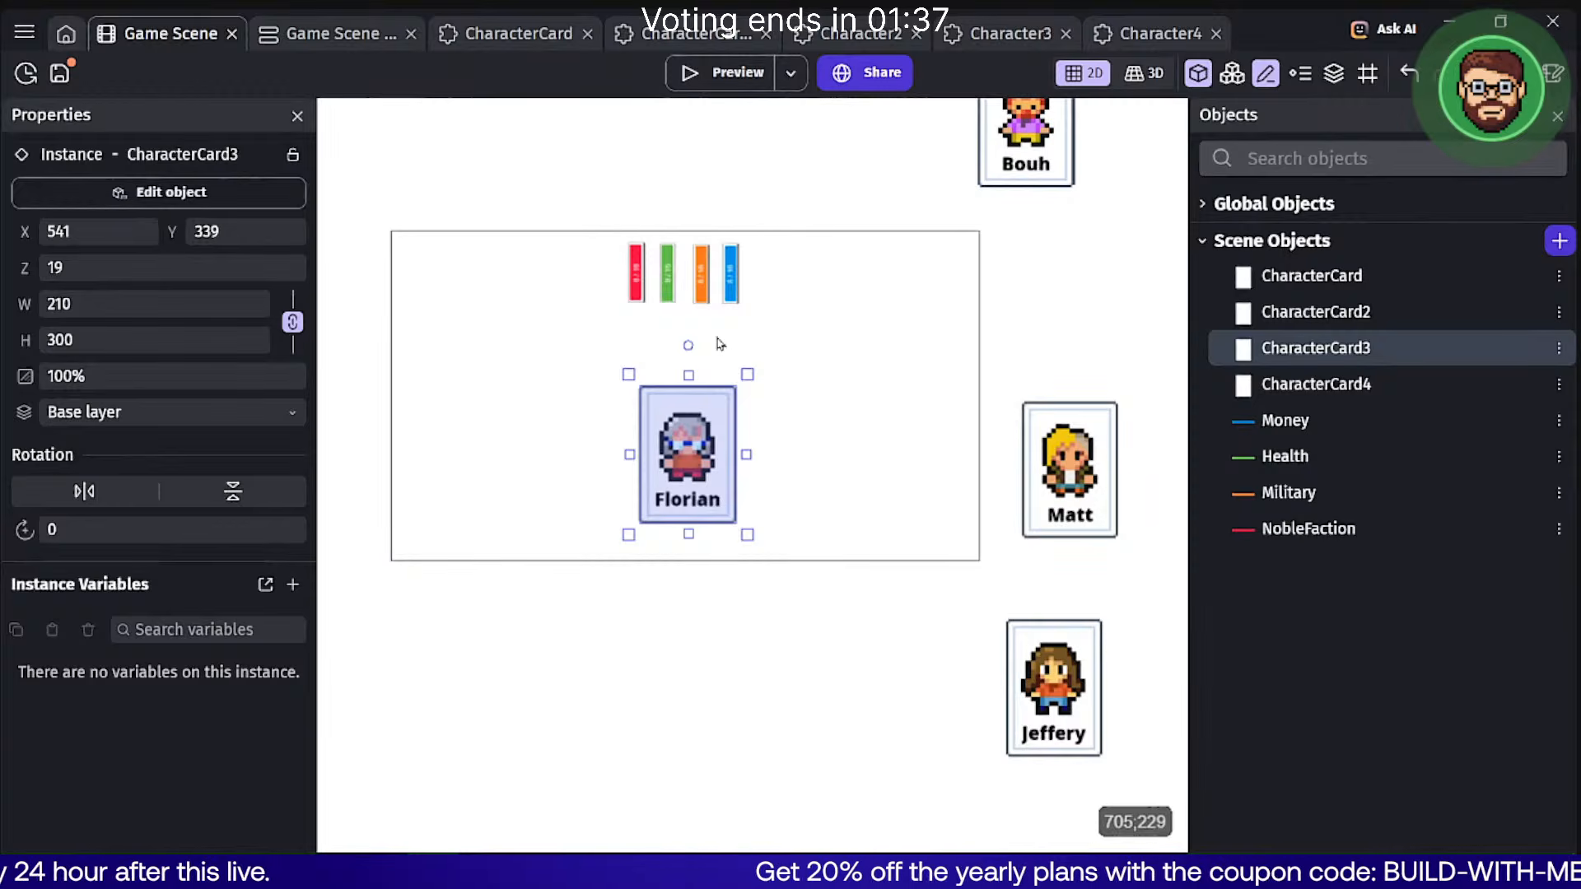
{"action": "left_click_drag", "start_coordinate": [716, 430], "coordinate": [1100, 274]}
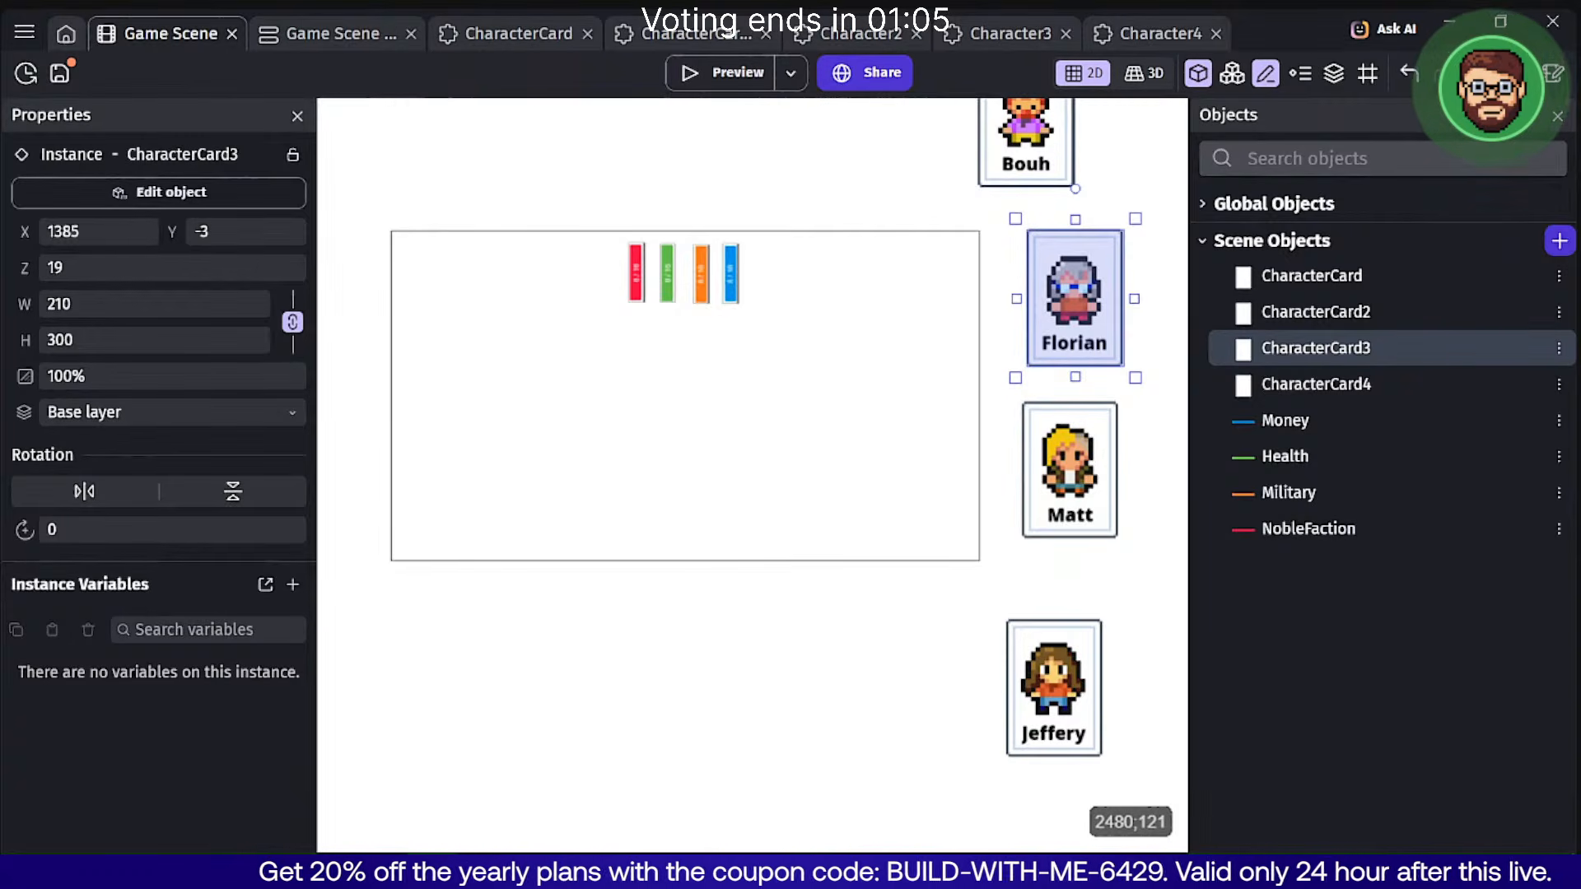
Reopen the starter templates for a new game, look through the whole list down to the card, RPG and farming games, and close it.
{"action": "left_click", "coordinate": [66, 33]}
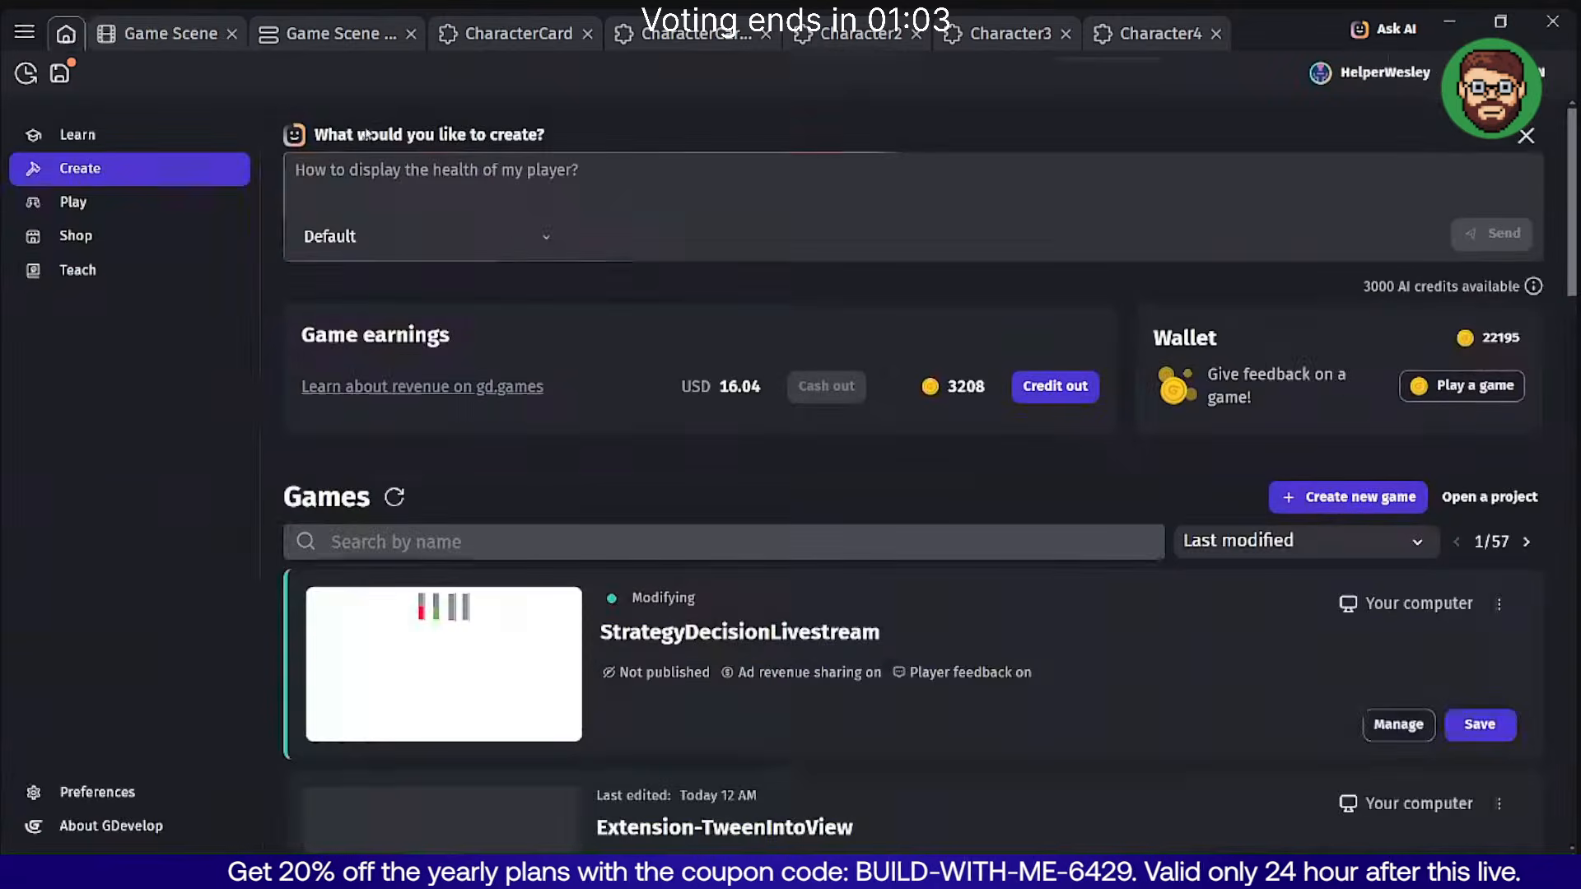
{"action": "left_click", "coordinate": [1332, 498]}
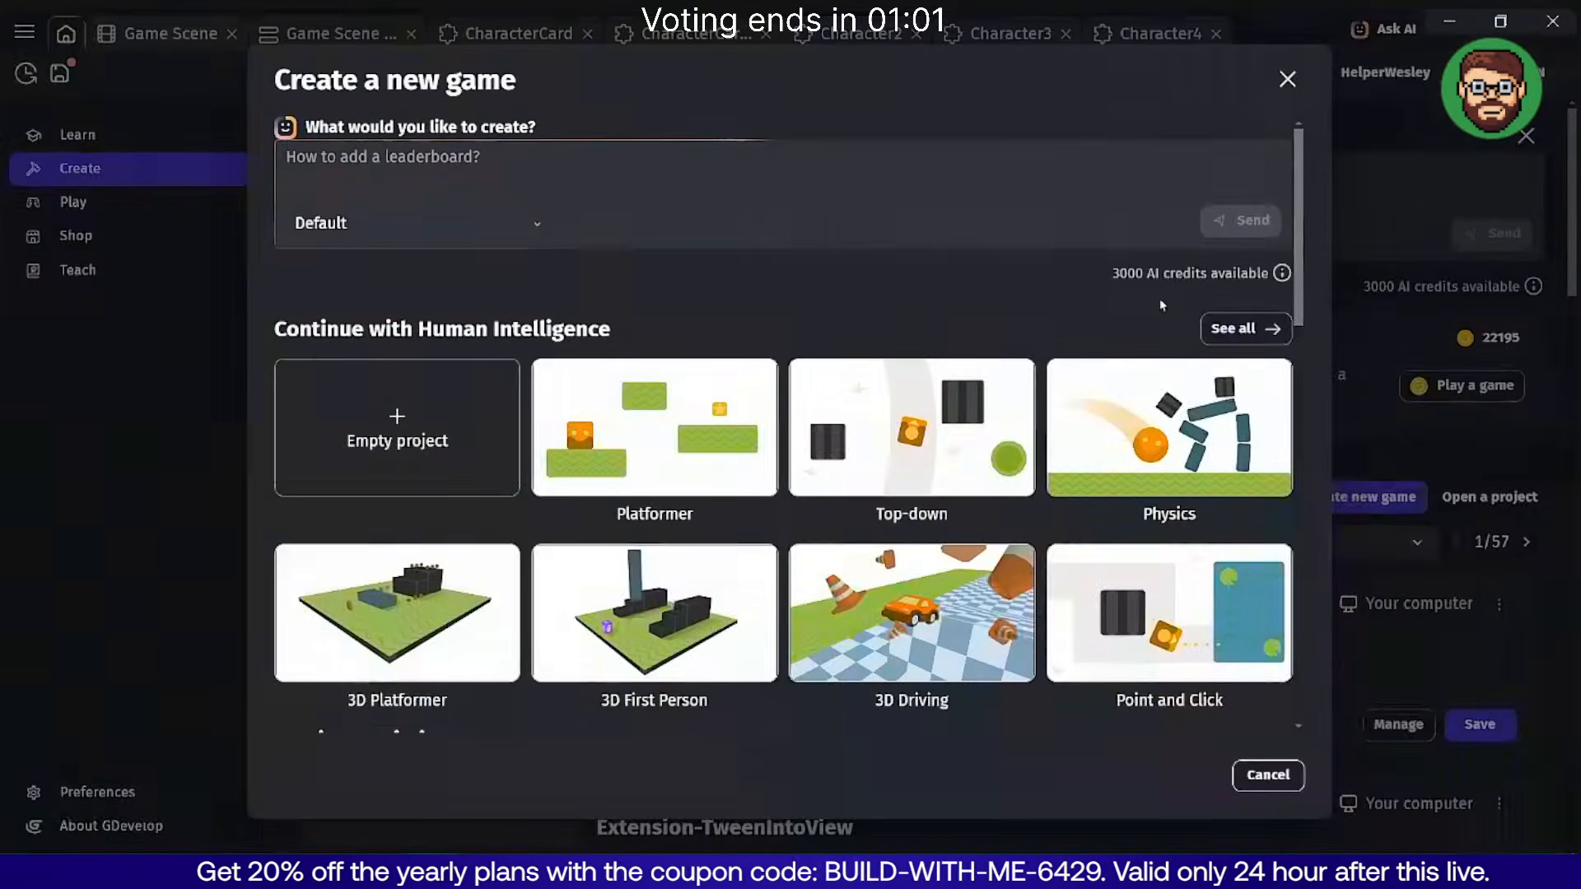
{"action": "left_click", "coordinate": [1227, 330]}
{"action": "scroll", "coordinate": [906, 453], "scroll_direction": "down", "scroll_amount": 6}
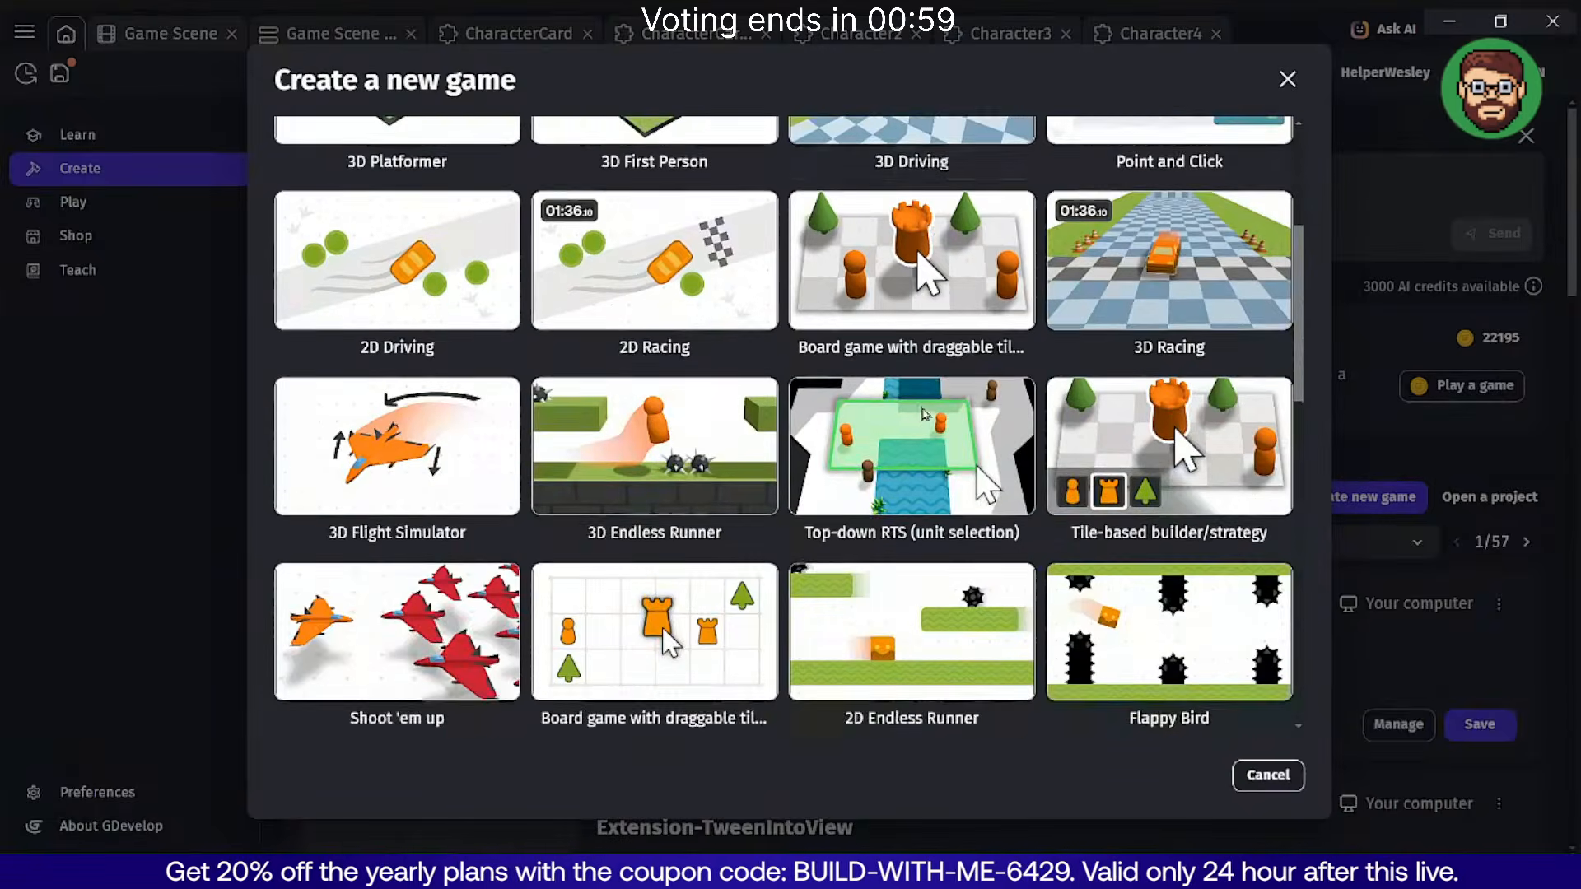
{"action": "scroll", "coordinate": [906, 414], "scroll_direction": "down", "scroll_amount": 4}
{"action": "scroll", "coordinate": [897, 411], "scroll_direction": "up", "scroll_amount": 4}
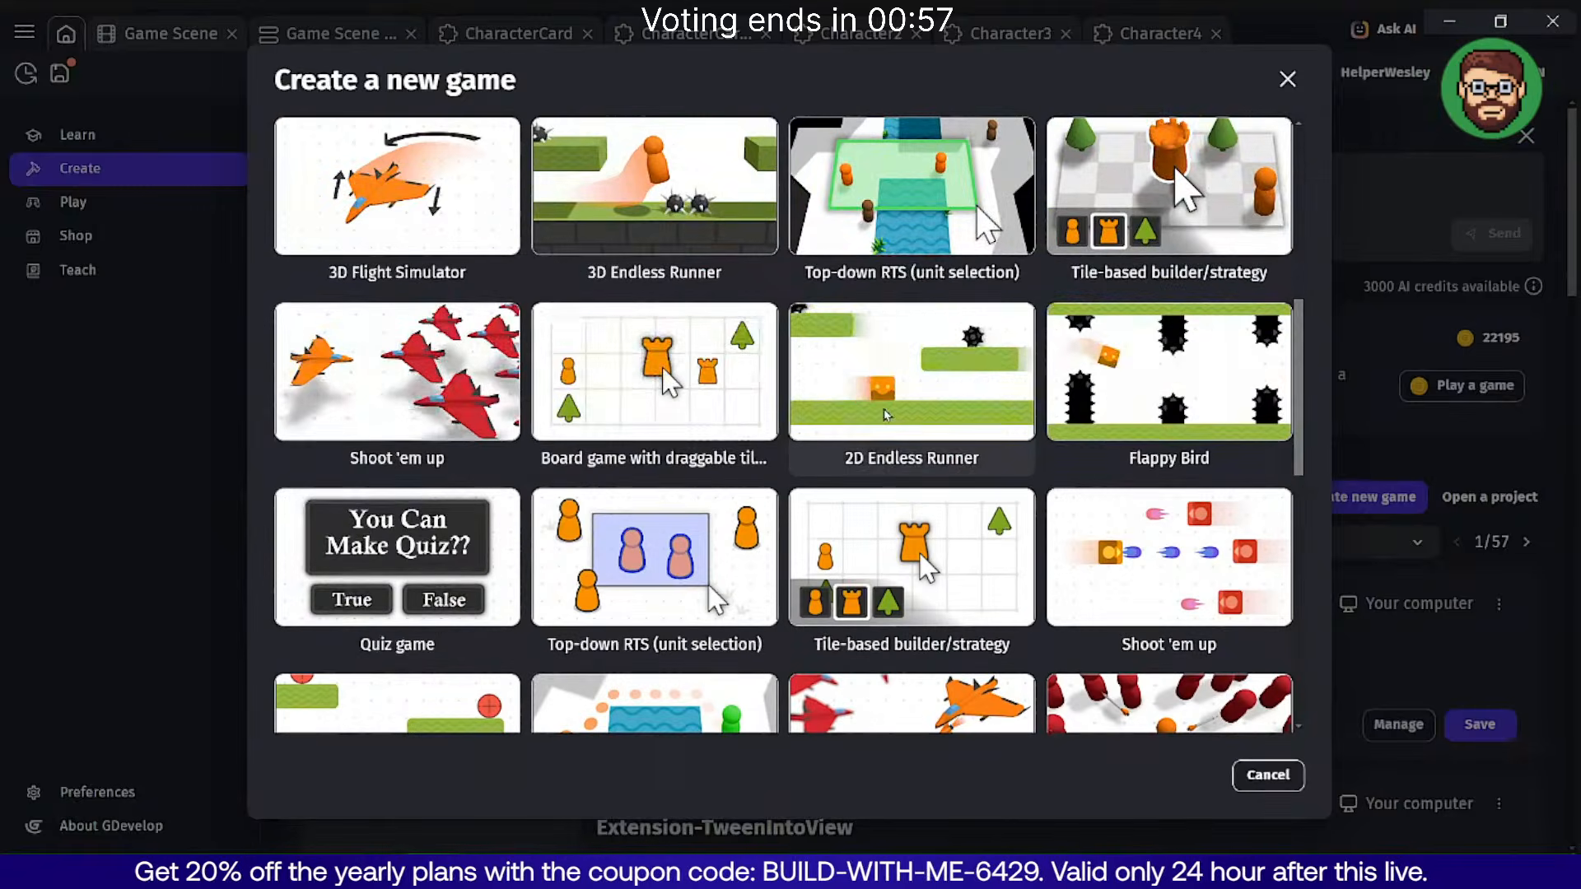
{"action": "scroll", "coordinate": [882, 409], "scroll_direction": "down", "scroll_amount": 10}
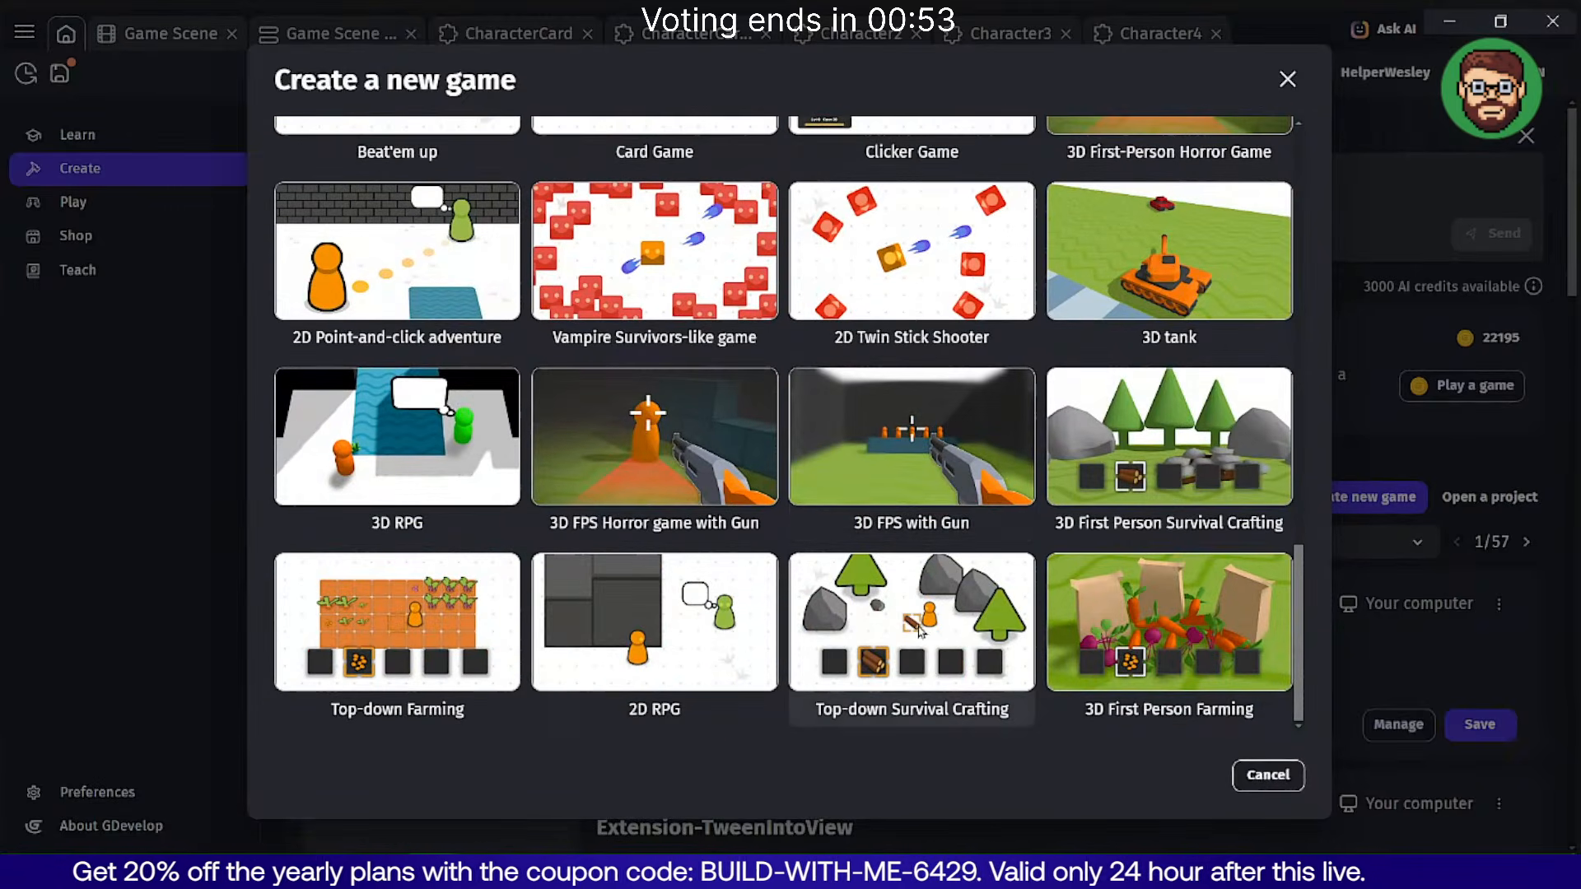
{"action": "left_click_drag", "start_coordinate": [1298, 597], "coordinate": [1319, 513]}
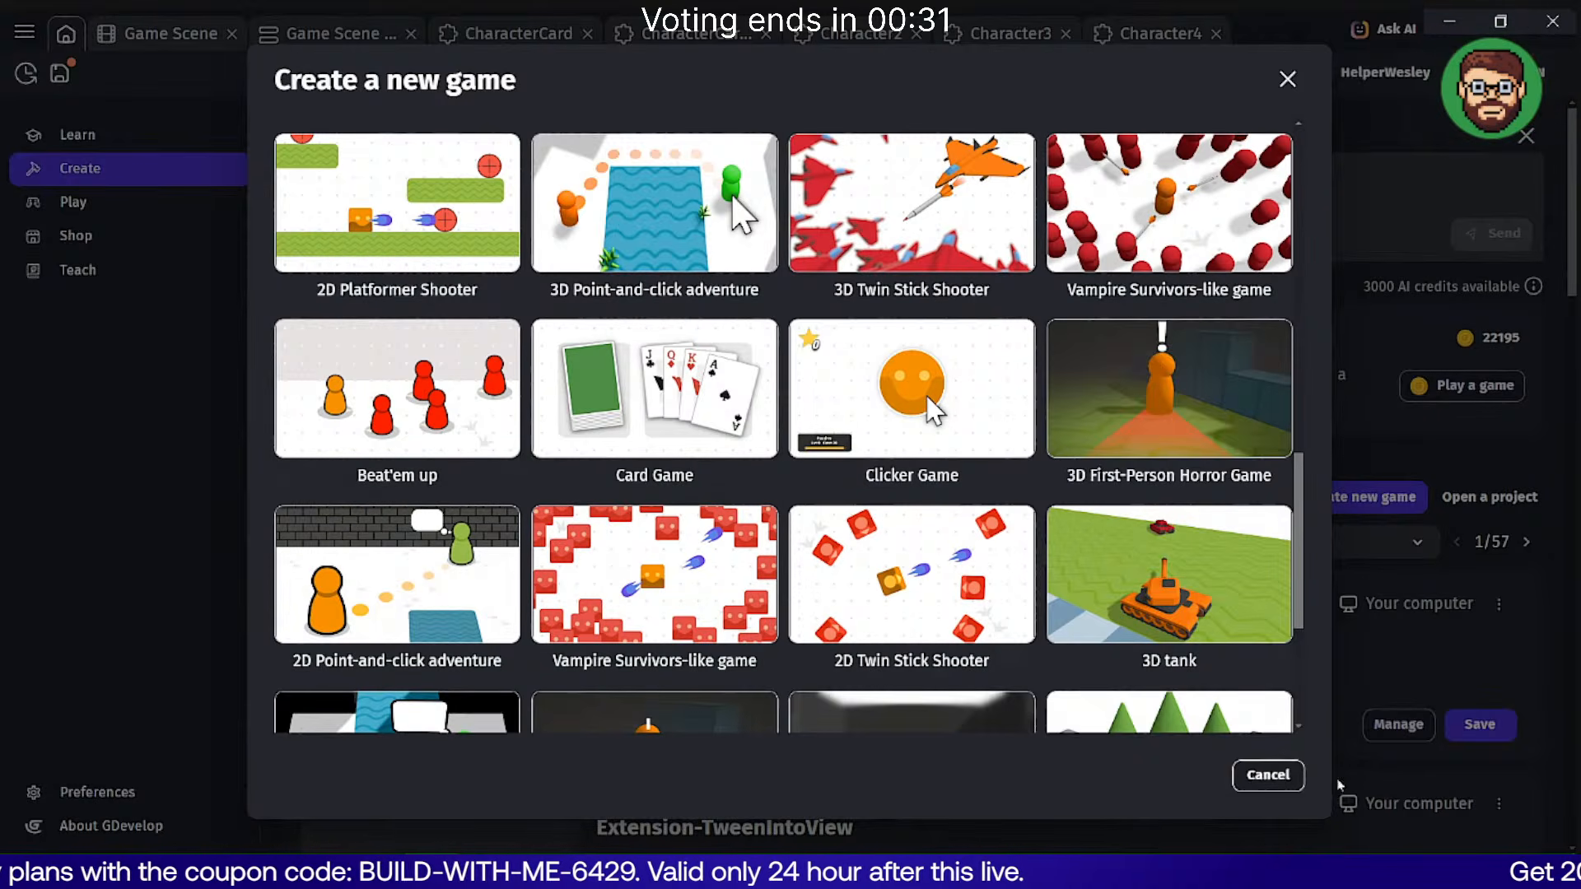
{"action": "left_click", "coordinate": [1266, 775]}
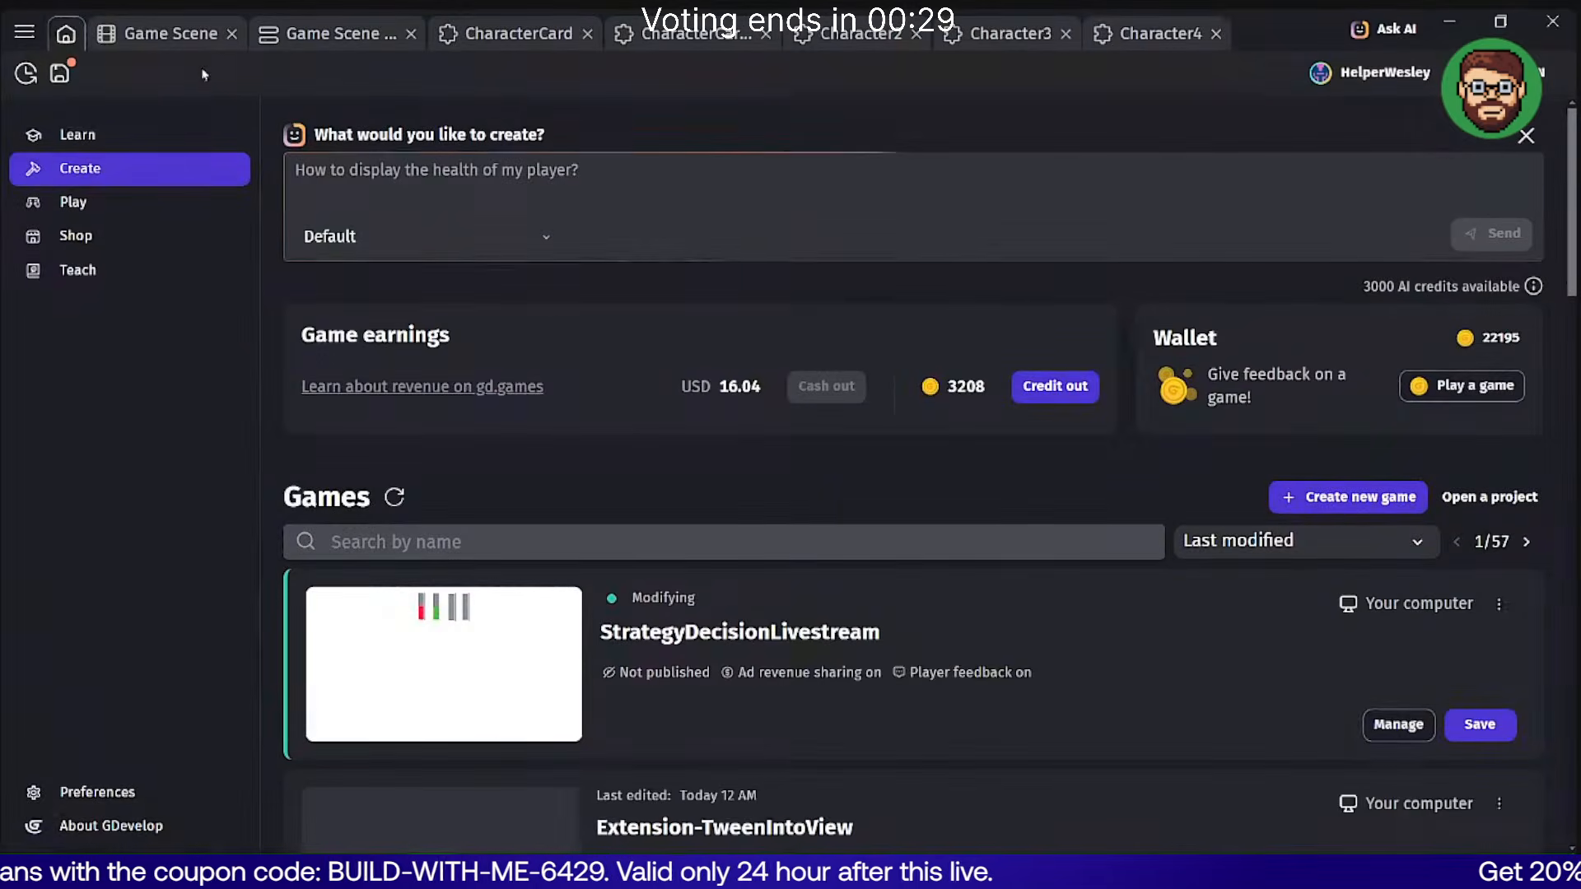
Move the four character cards farther right of the game frame and stack them in a column, CharacterCard4 at the top and CharacterCard at the bottom.
{"action": "left_click", "coordinate": [161, 33]}
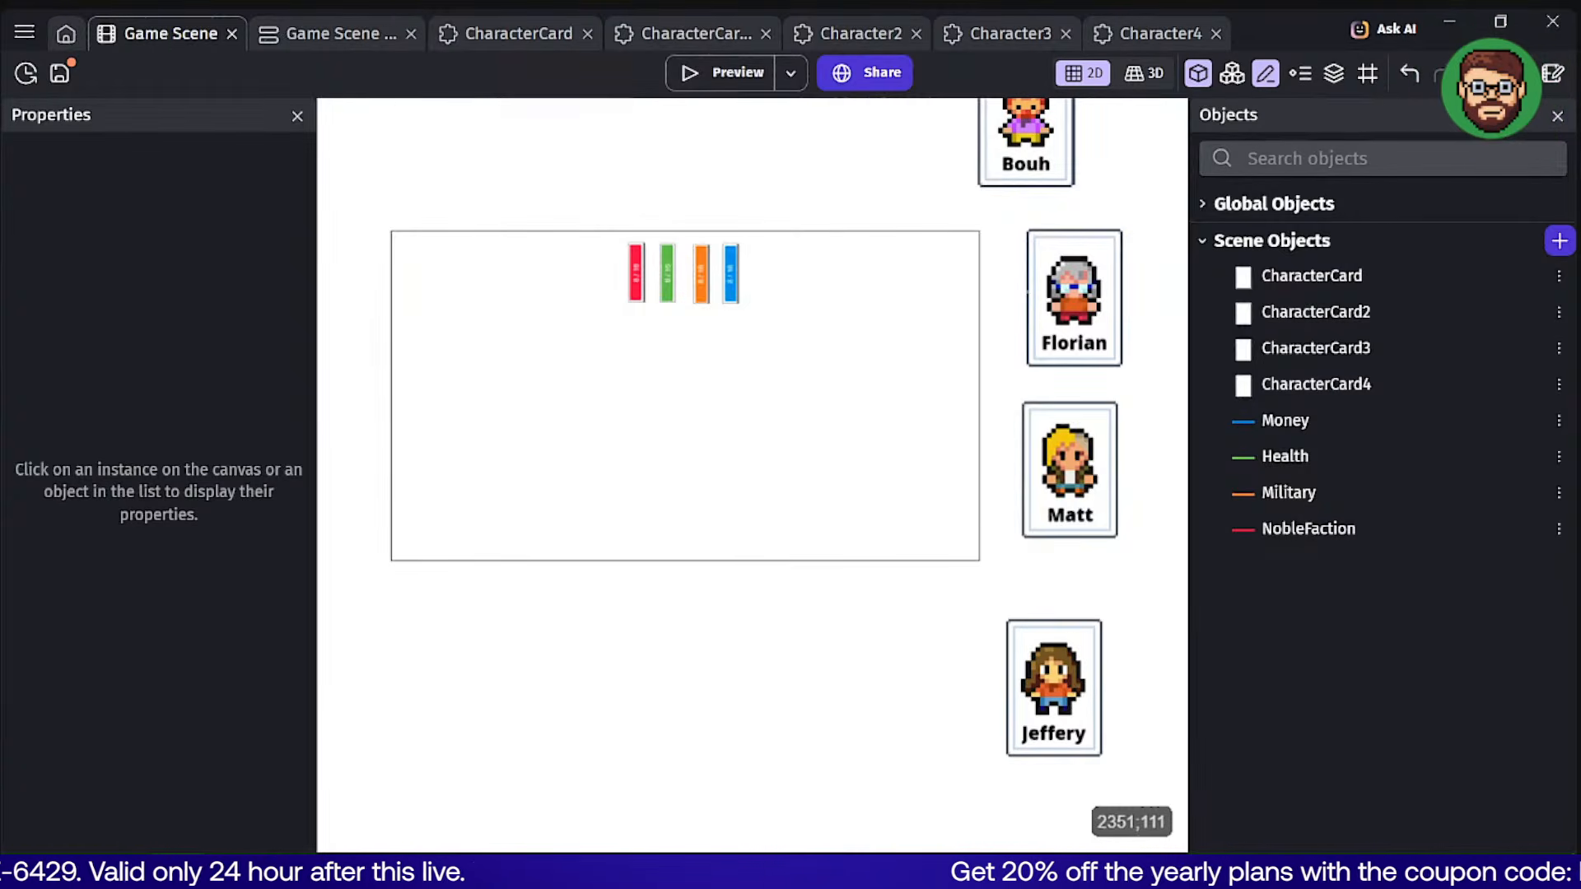
{"action": "middle_click_drag", "start_coordinate": [907, 379], "coordinate": [690, 381]}
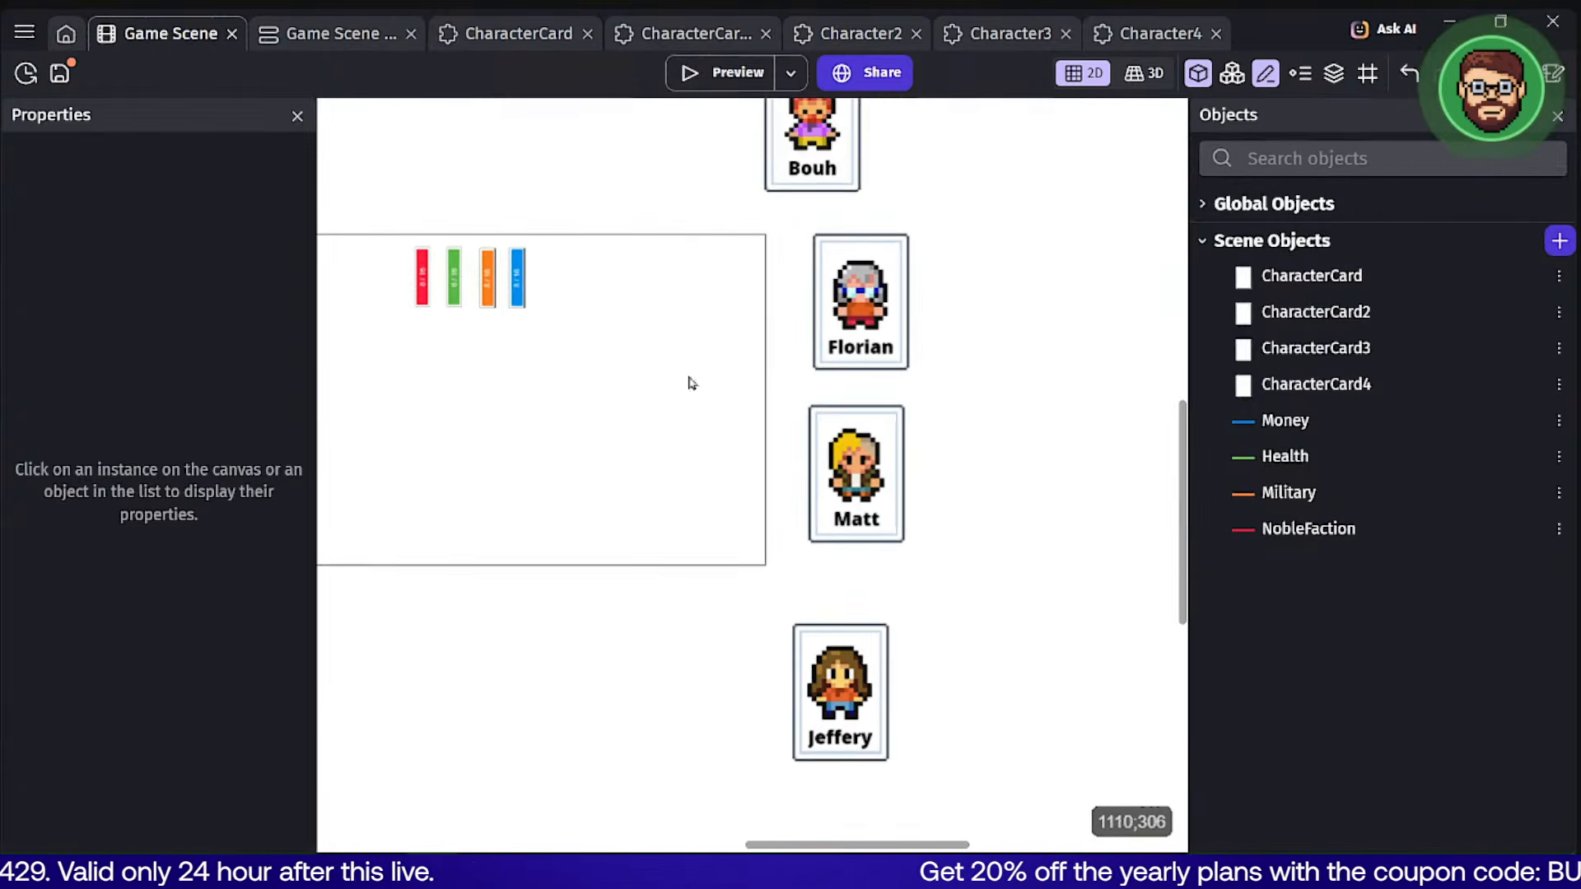
{"action": "left_click_drag", "start_coordinate": [828, 157], "coordinate": [1199, 250]}
{"action": "middle_click_drag", "start_coordinate": [987, 319], "coordinate": [802, 334]}
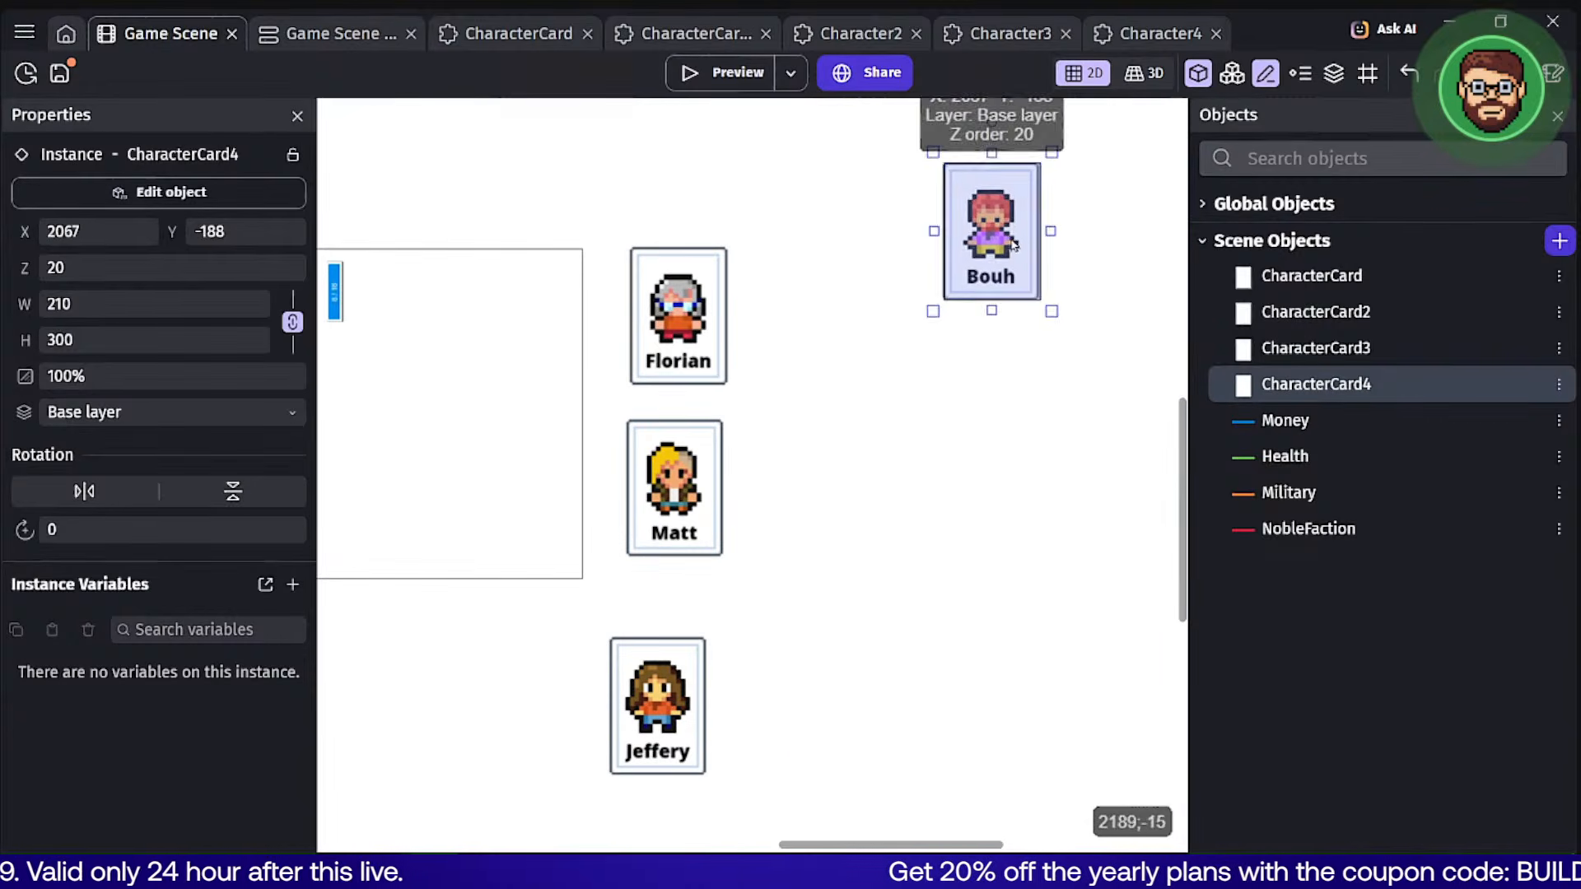
{"action": "left_click_drag", "start_coordinate": [995, 247], "coordinate": [1050, 211]}
{"action": "left_click_drag", "start_coordinate": [700, 319], "coordinate": [1080, 369]}
{"action": "left_click", "coordinate": [610, 533]}
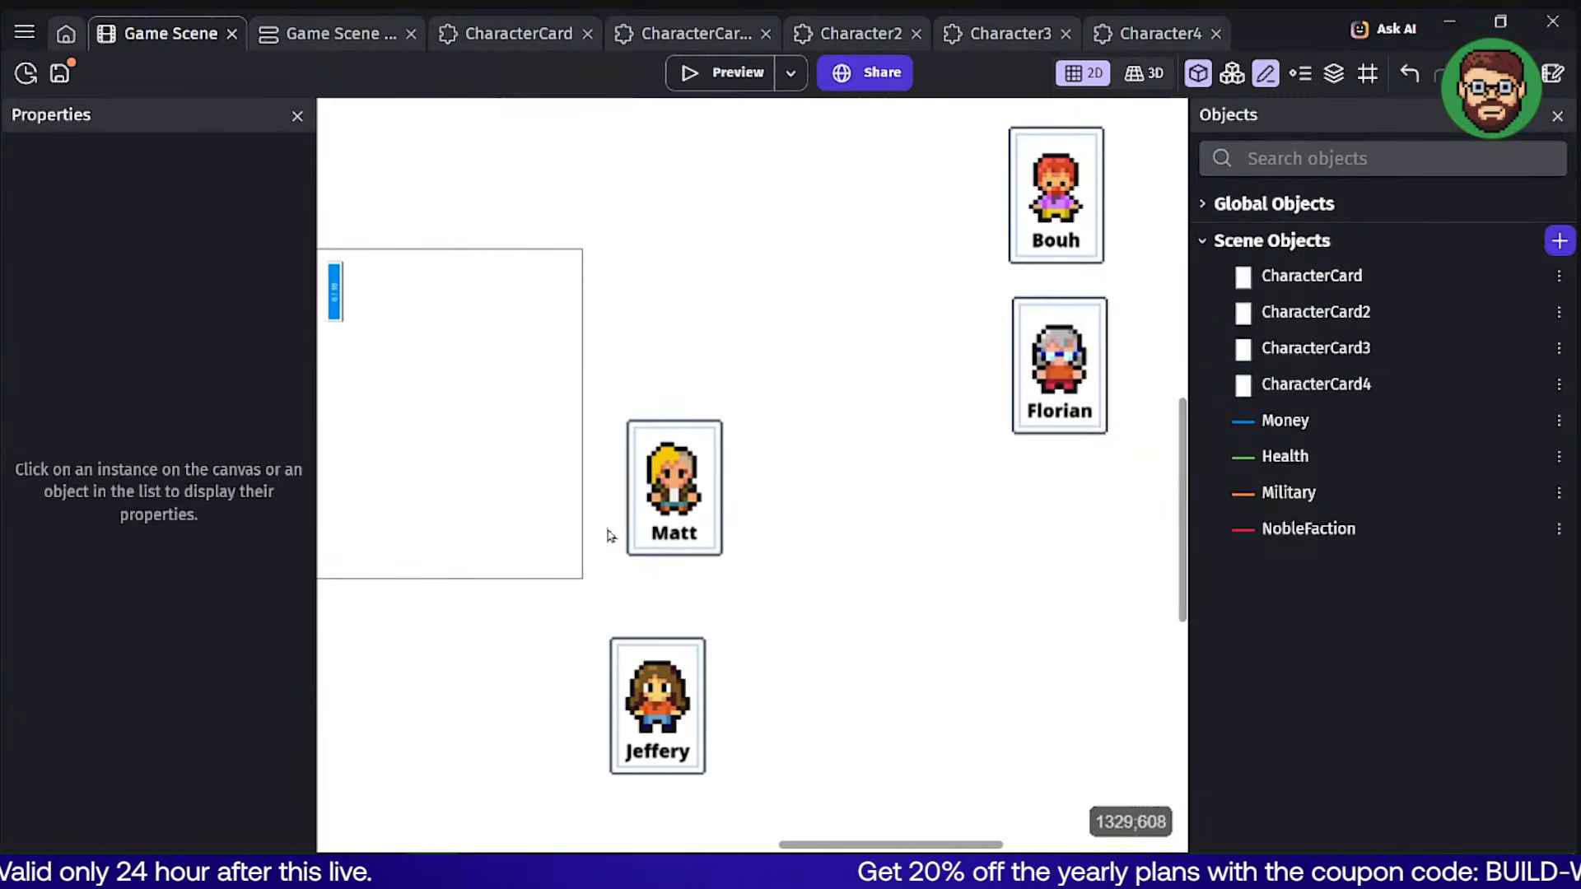
{"action": "left_click_drag", "start_coordinate": [651, 518], "coordinate": [855, 561]}
{"action": "left_click_drag", "start_coordinate": [957, 558], "coordinate": [1070, 560]}
{"action": "left_click_drag", "start_coordinate": [709, 709], "coordinate": [1081, 685]}
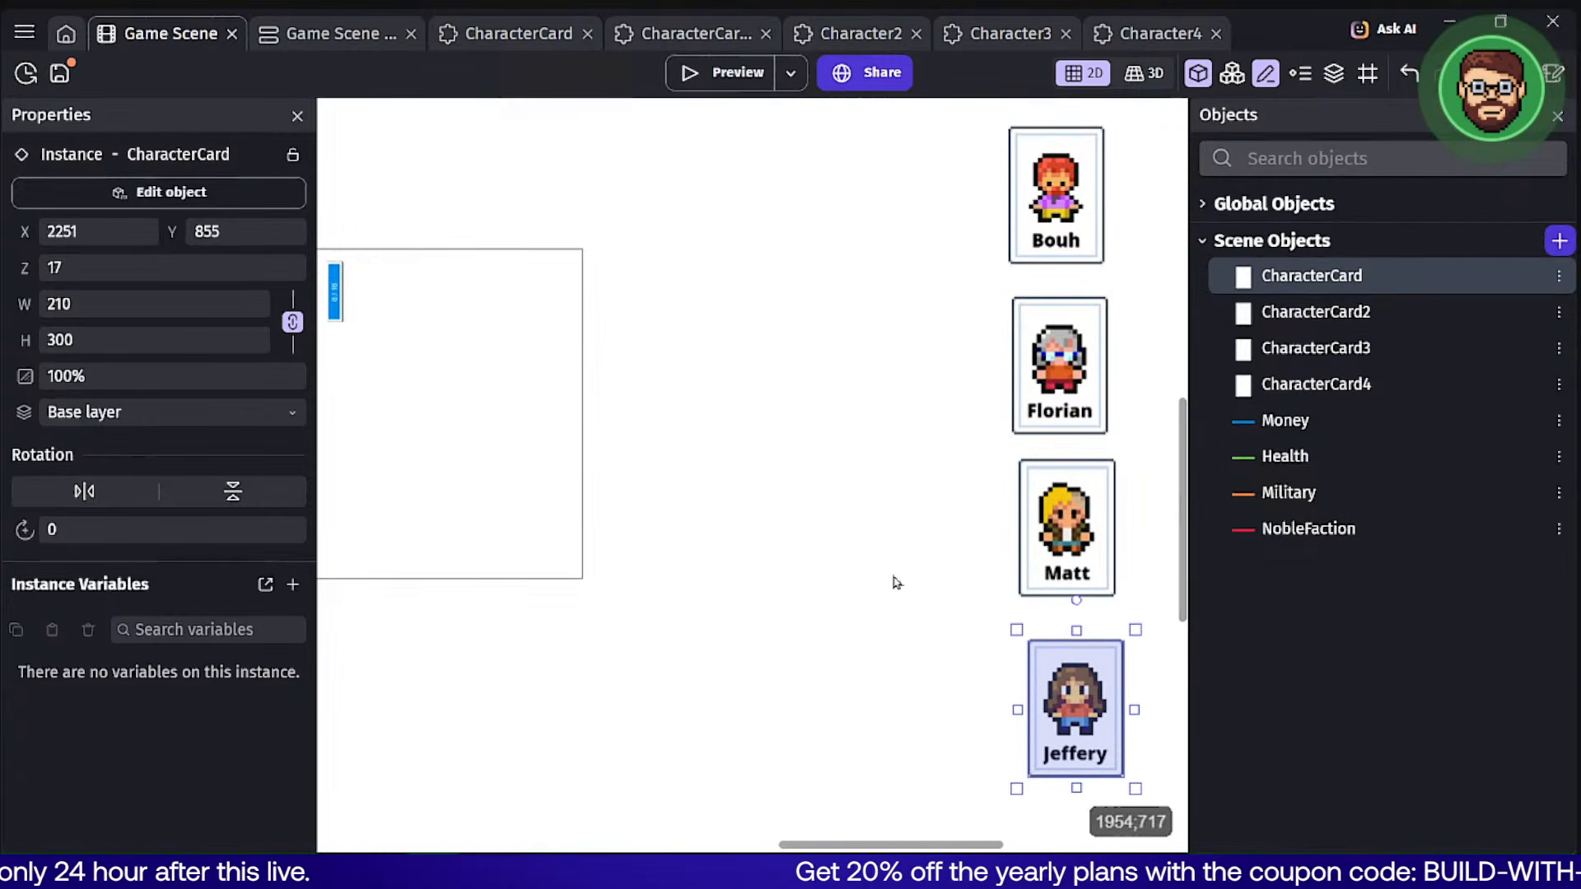
Add a new empty event below the Resources event in the Game Scene's events.
{"action": "scroll", "coordinate": [872, 564], "scroll_direction": "down", "scroll_amount": 2}
{"action": "middle_click_drag", "start_coordinate": [680, 486], "coordinate": [876, 515]}
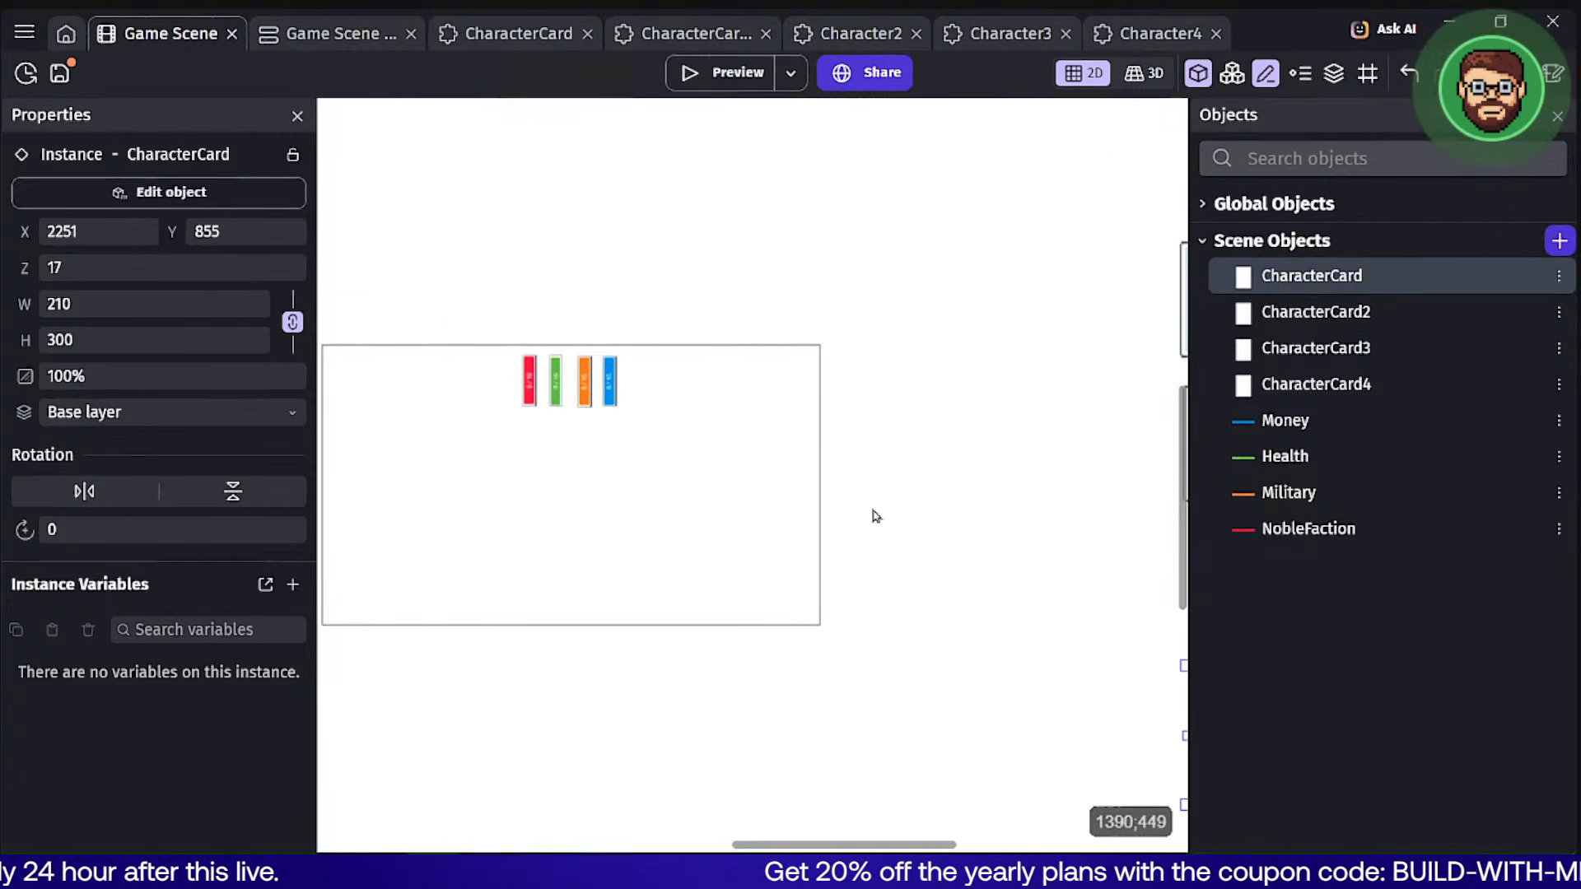
{"action": "left_click", "coordinate": [989, 497]}
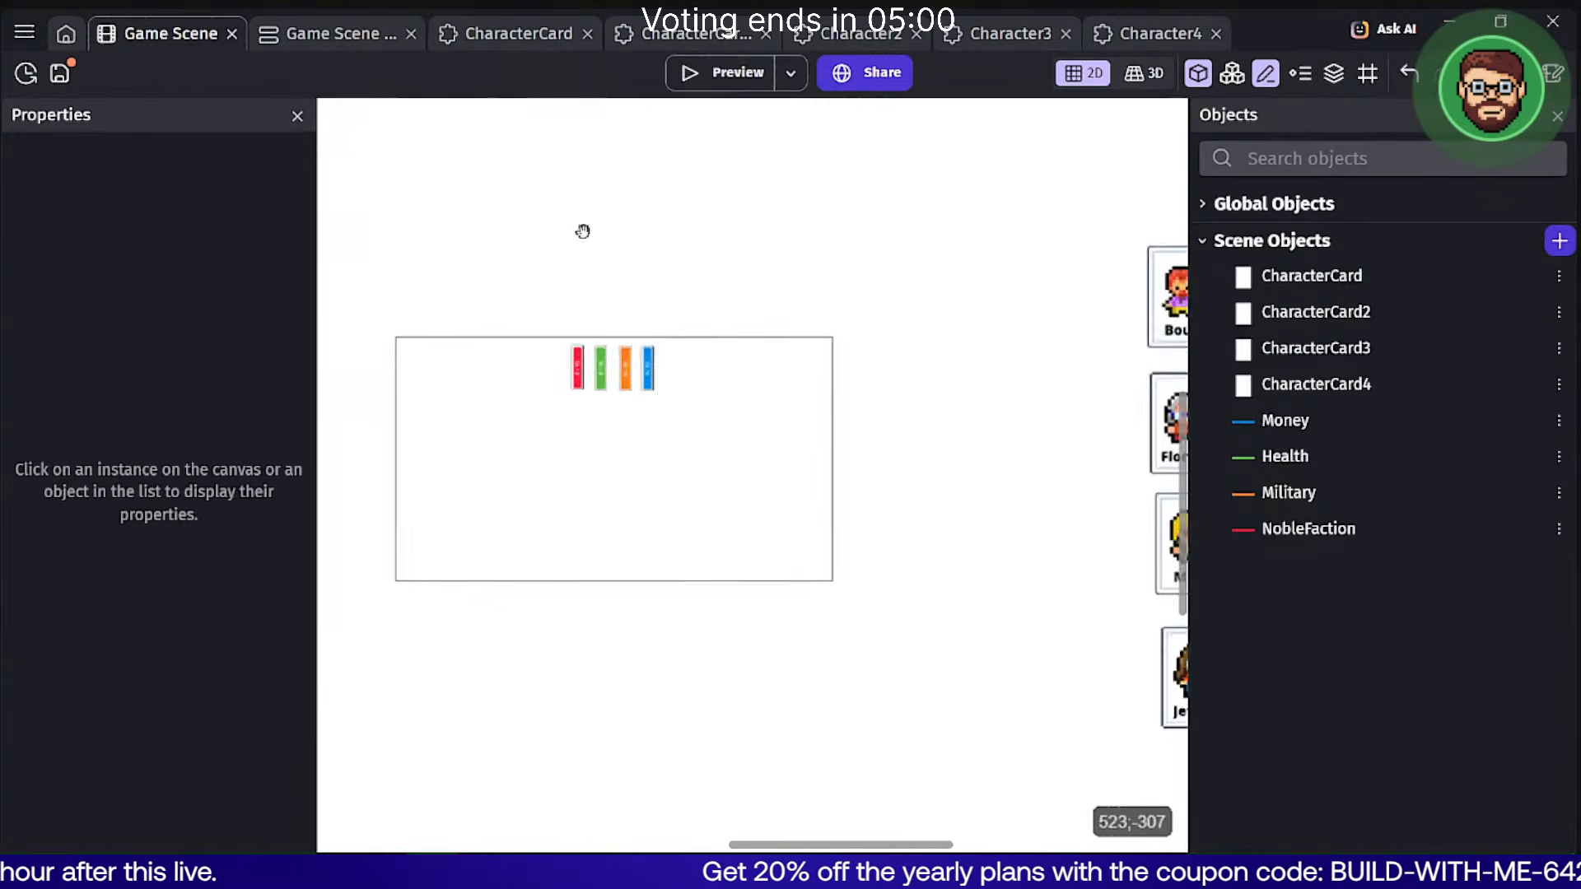
{"action": "left_click", "coordinate": [354, 35]}
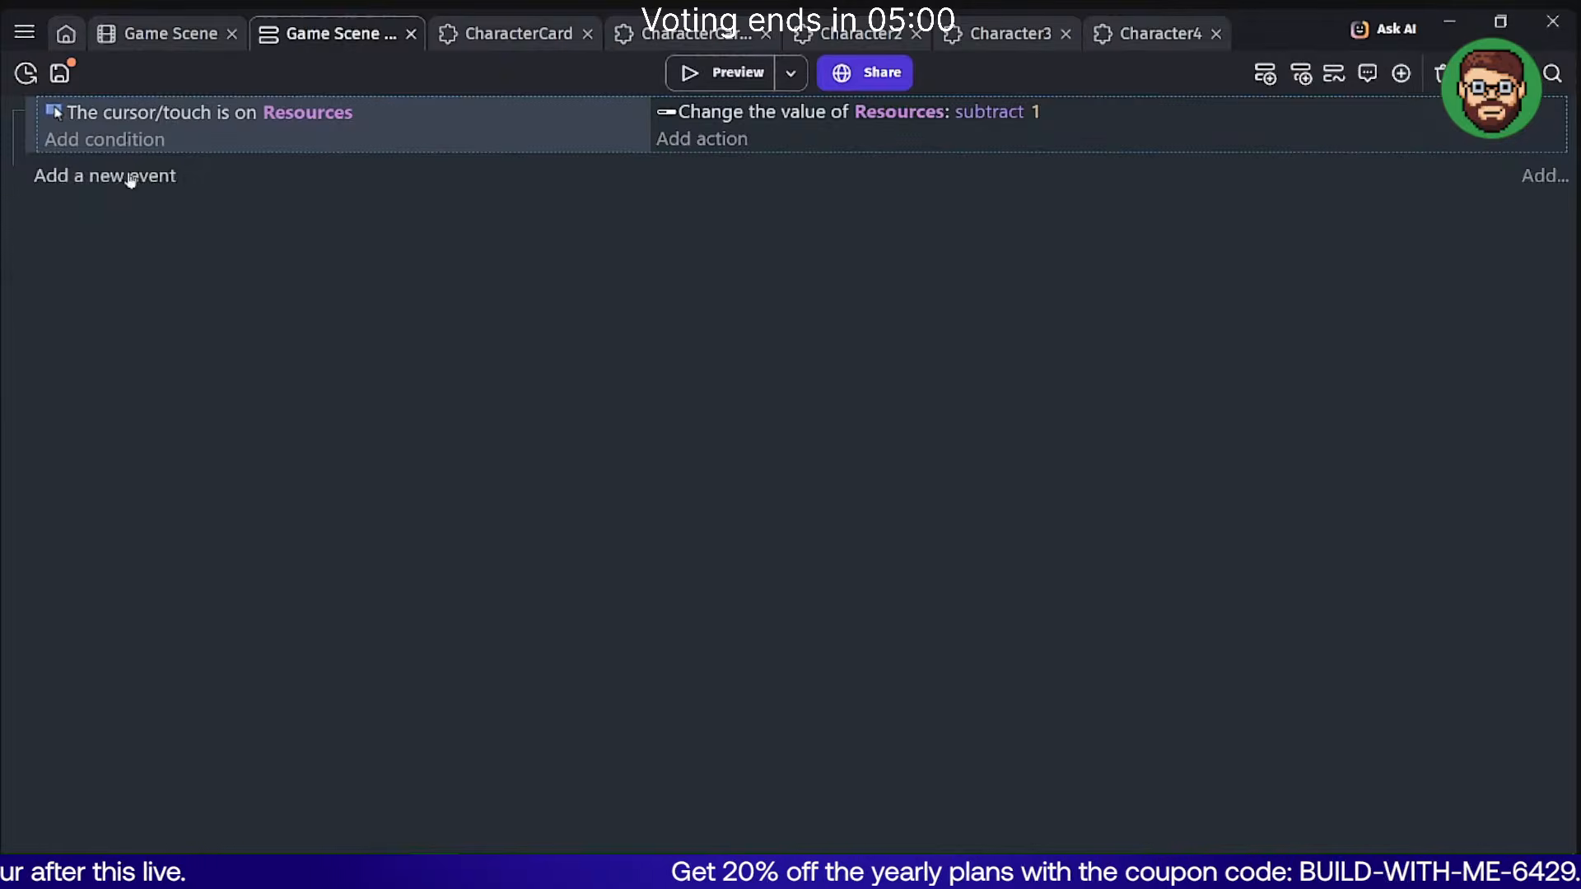
{"action": "left_click", "coordinate": [130, 178]}
Create a new sprite object named CenterOfScene in the Game Scene.
{"action": "left_click", "coordinate": [173, 34]}
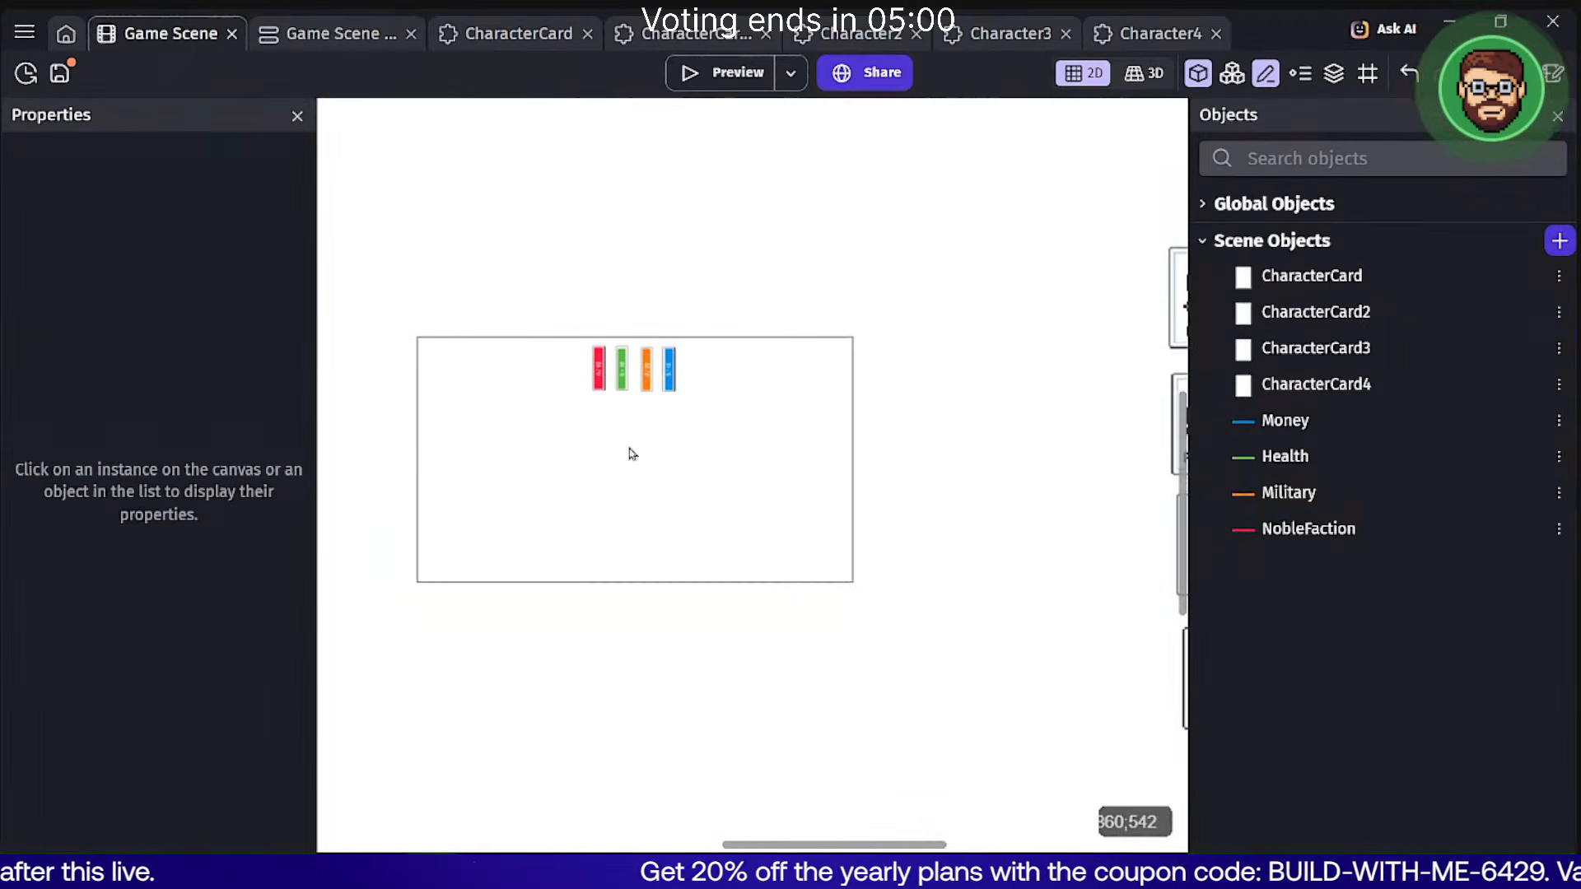
{"action": "left_click", "coordinate": [1559, 240]}
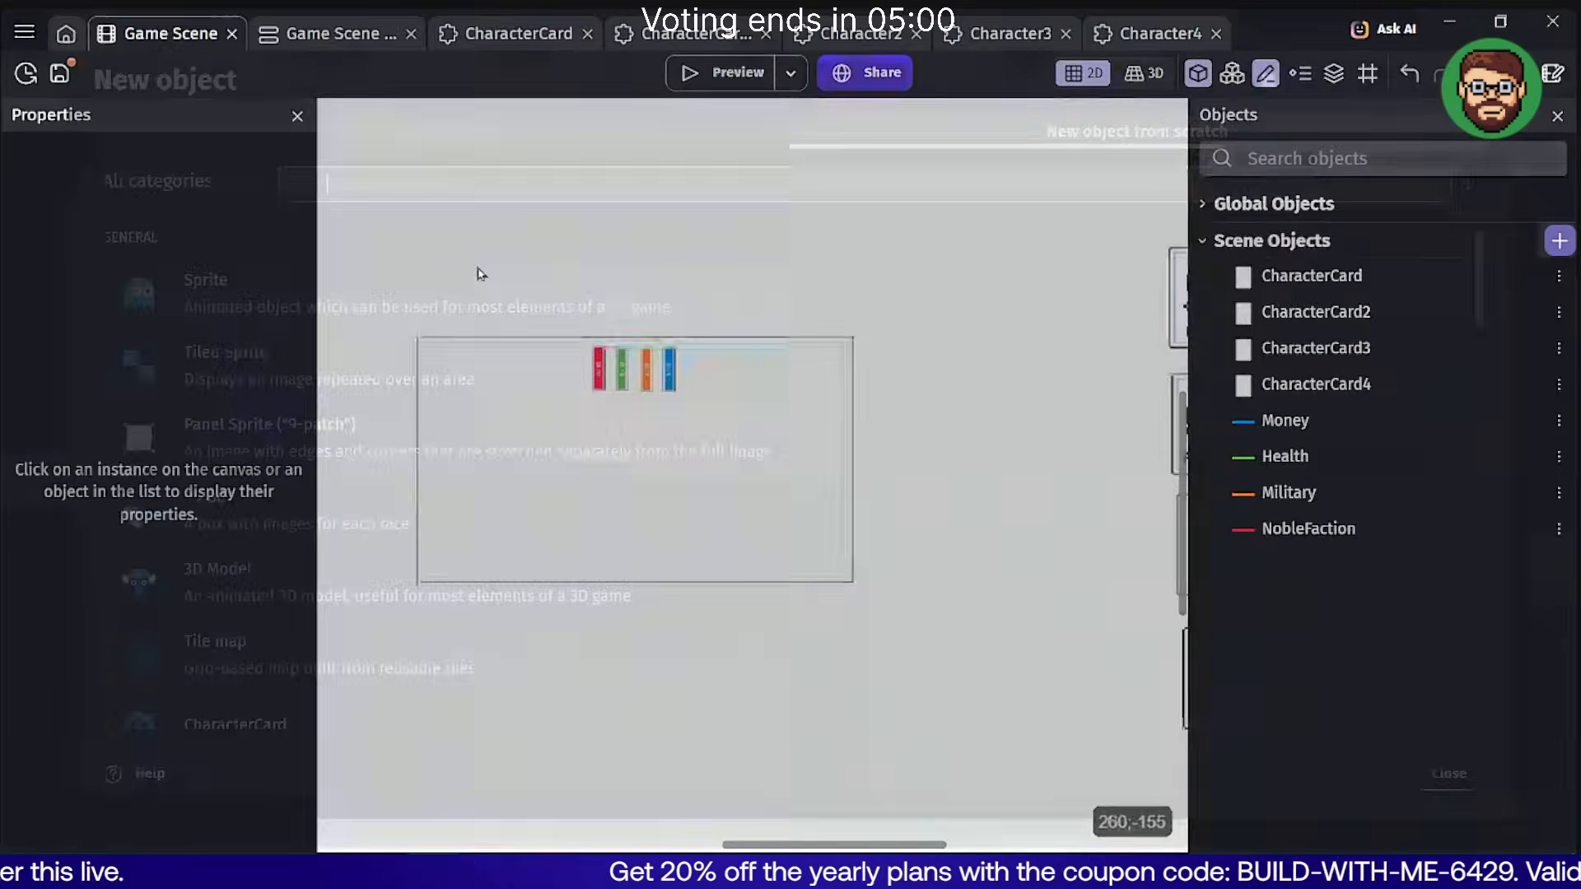
{"action": "left_click", "coordinate": [247, 284]}
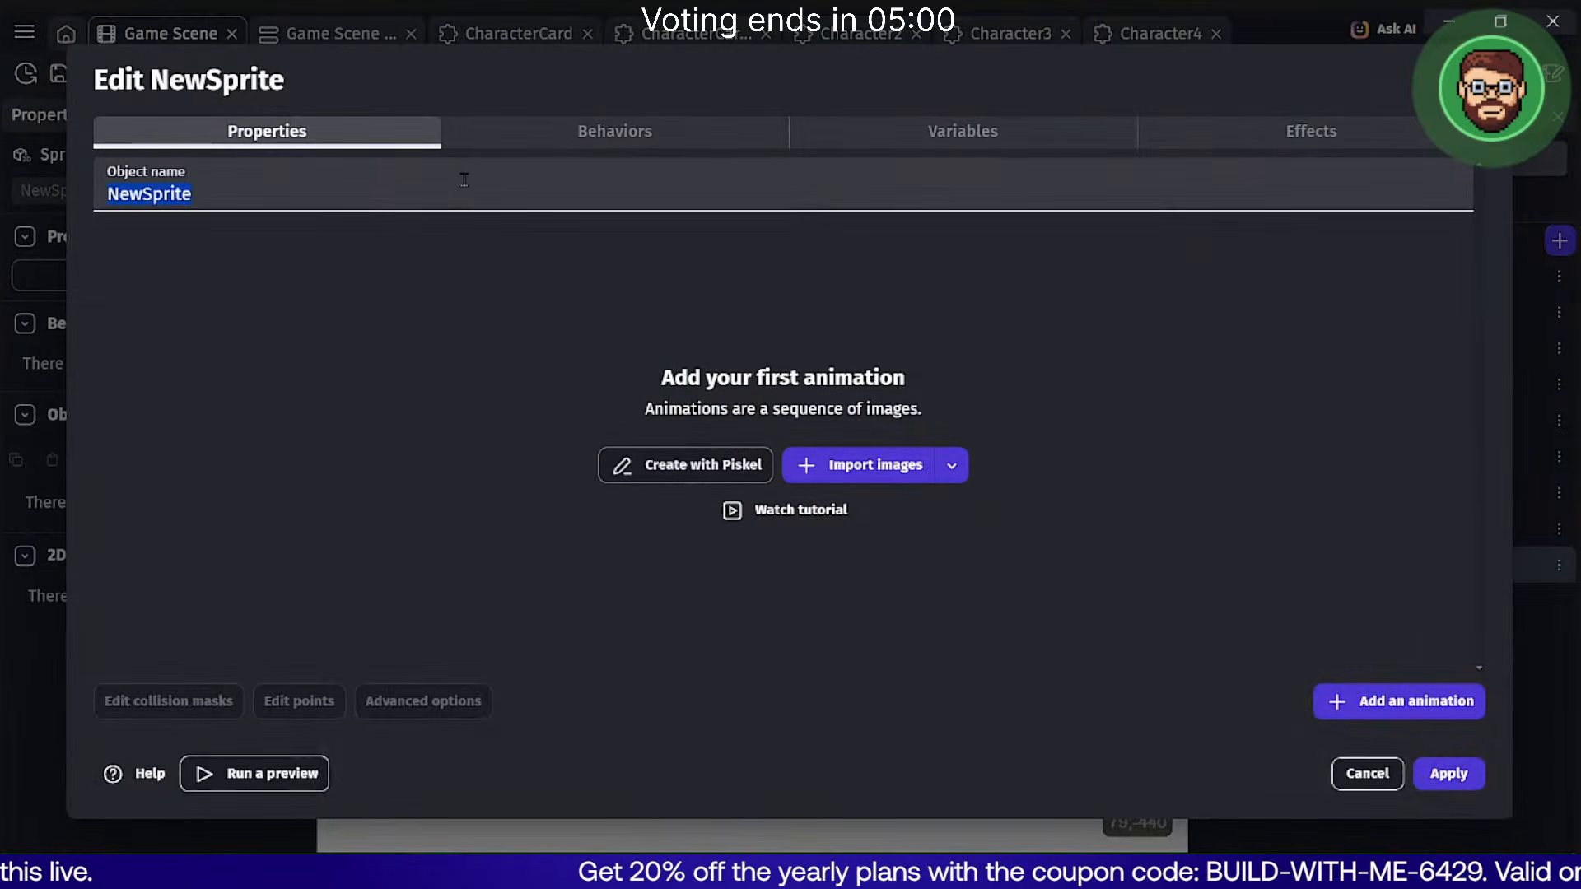
{"action": "type", "text": "Center o"}
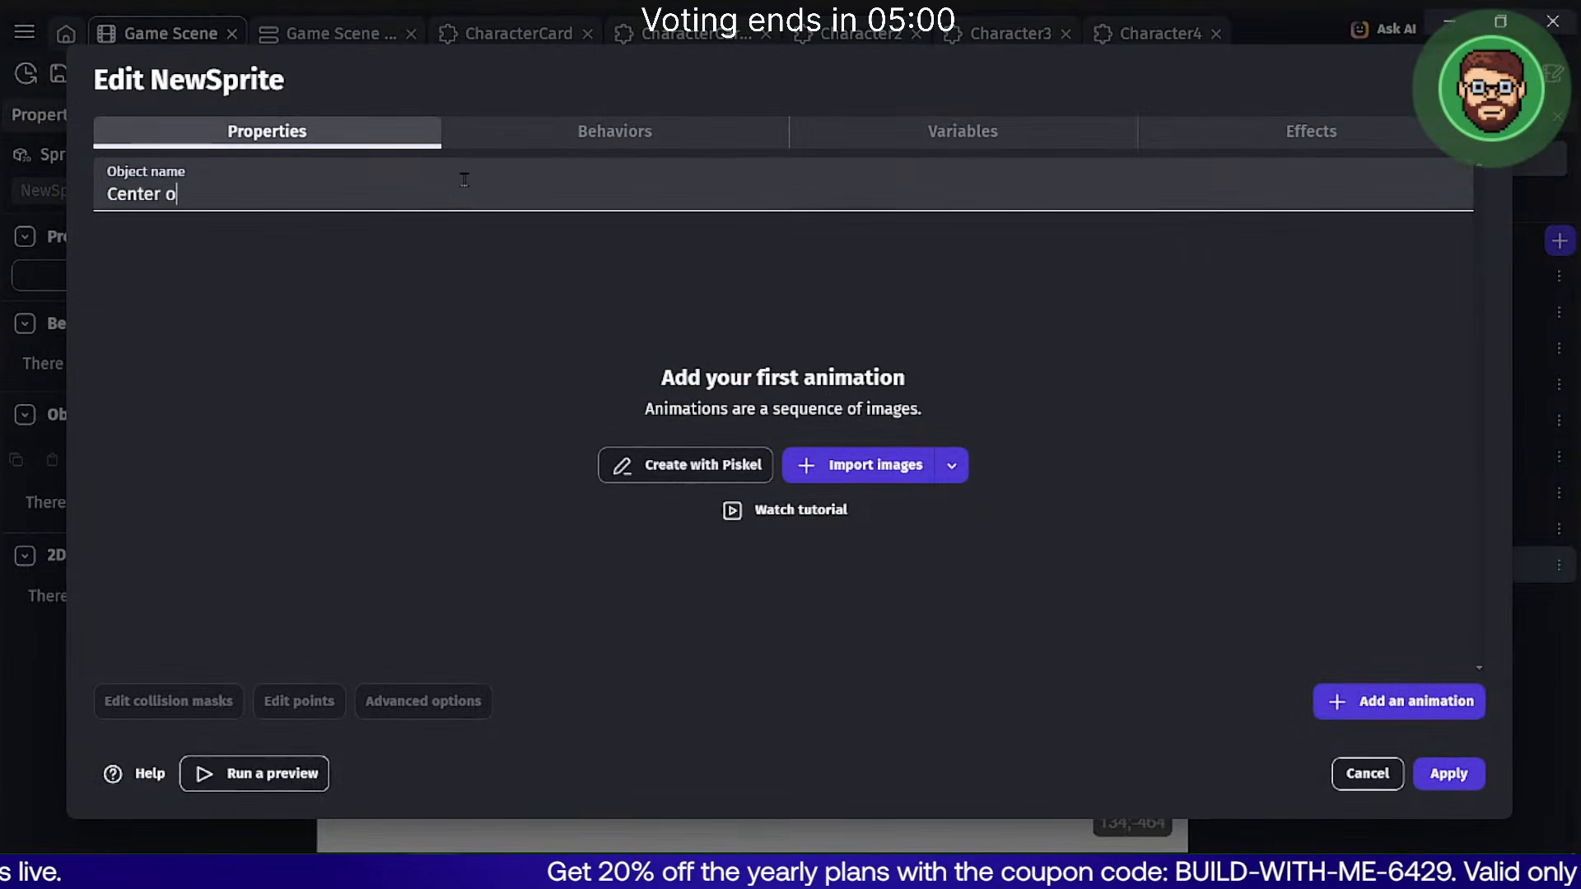
{"action": "type", "text": "f Cent"}
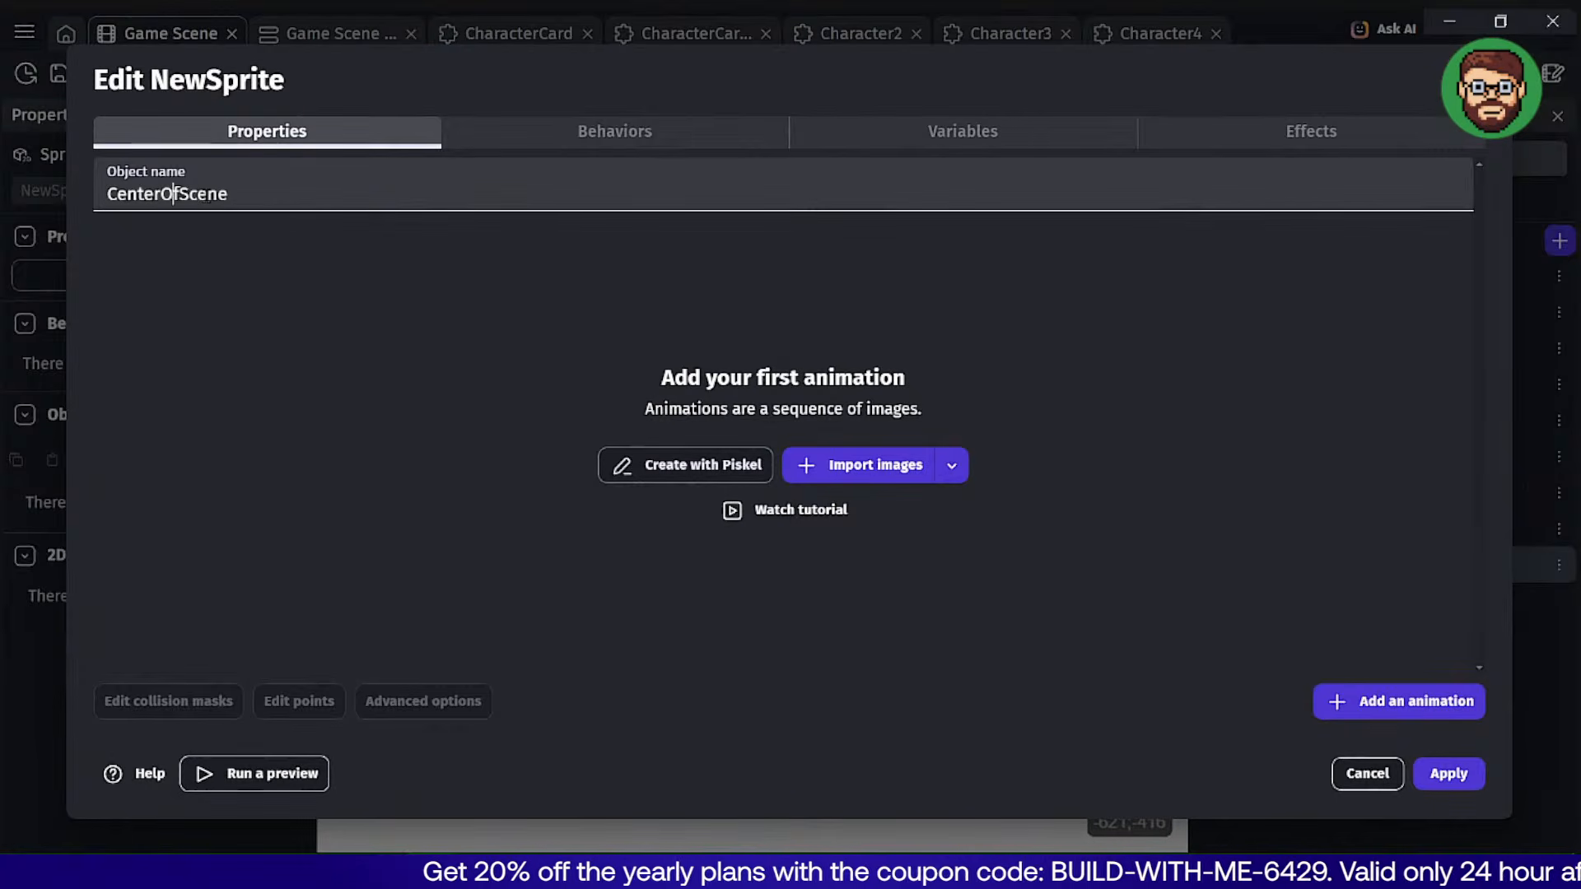
Draw the CenterOfScene image in Piskel by filling the whole 64 by 64 px canvas with red, and save it.
{"action": "left_click", "coordinate": [668, 476]}
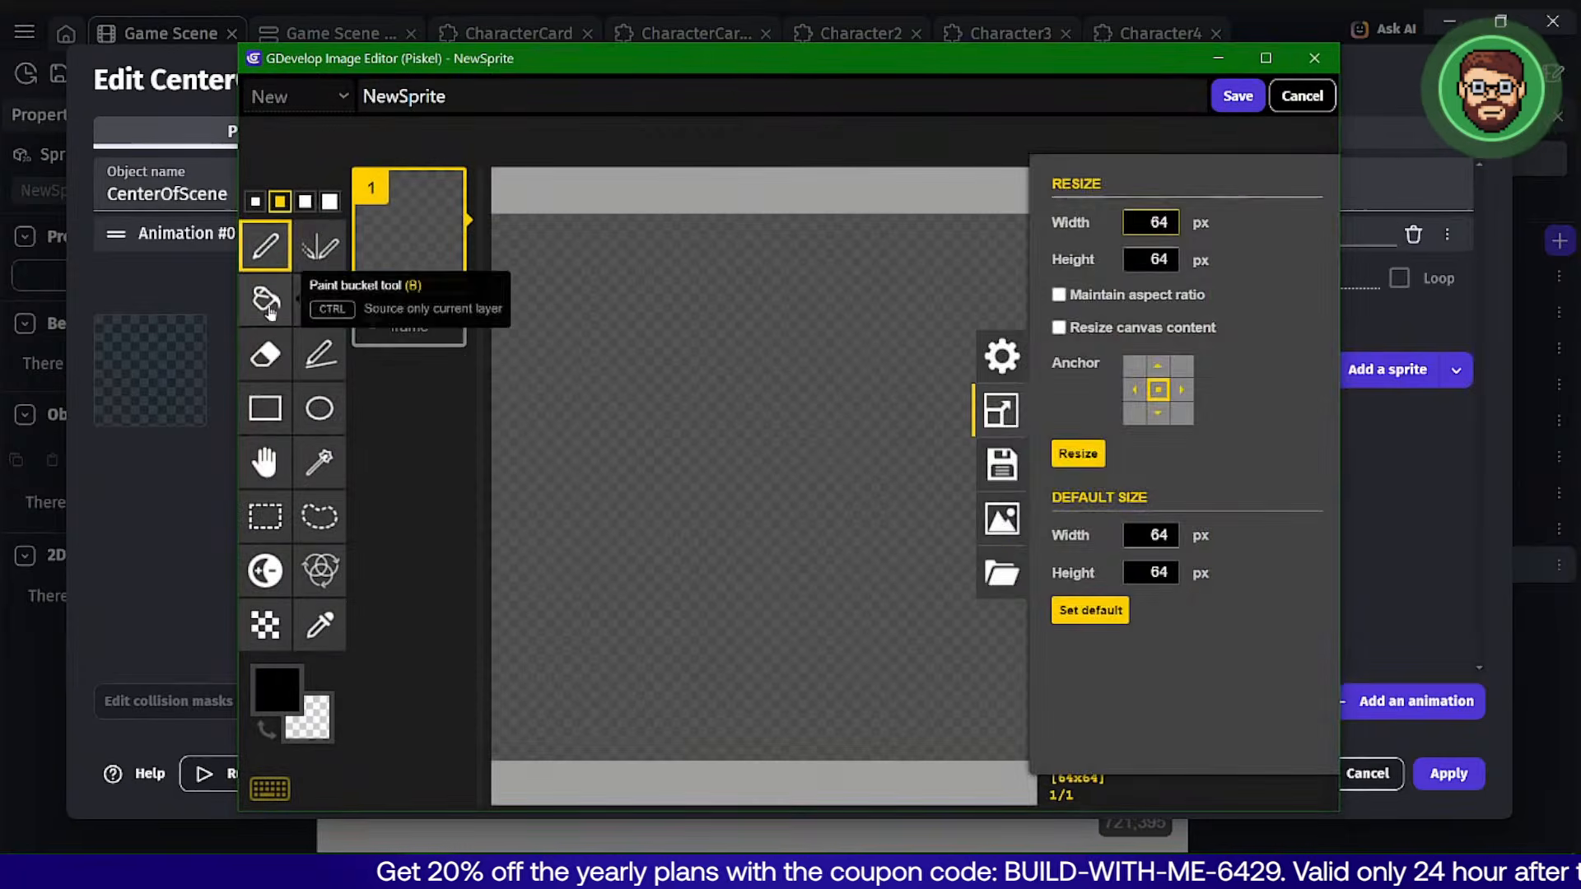
{"action": "left_click", "coordinate": [265, 301]}
{"action": "left_click", "coordinate": [276, 689]}
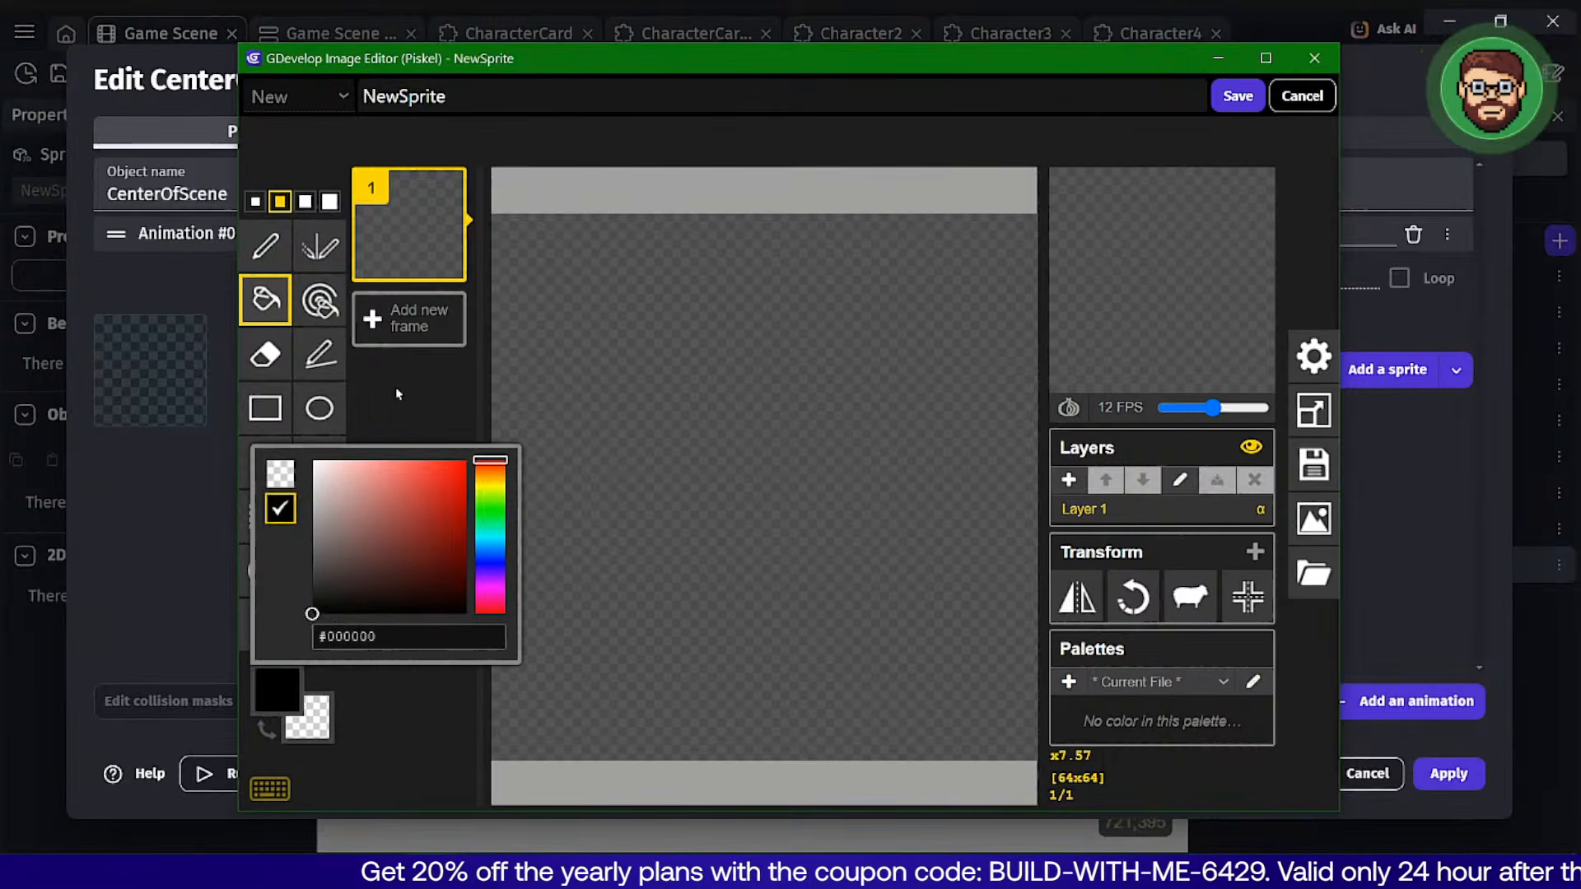
{"action": "left_click", "coordinate": [471, 461]}
{"action": "left_click", "coordinate": [815, 498]}
{"action": "left_click", "coordinate": [1237, 95]}
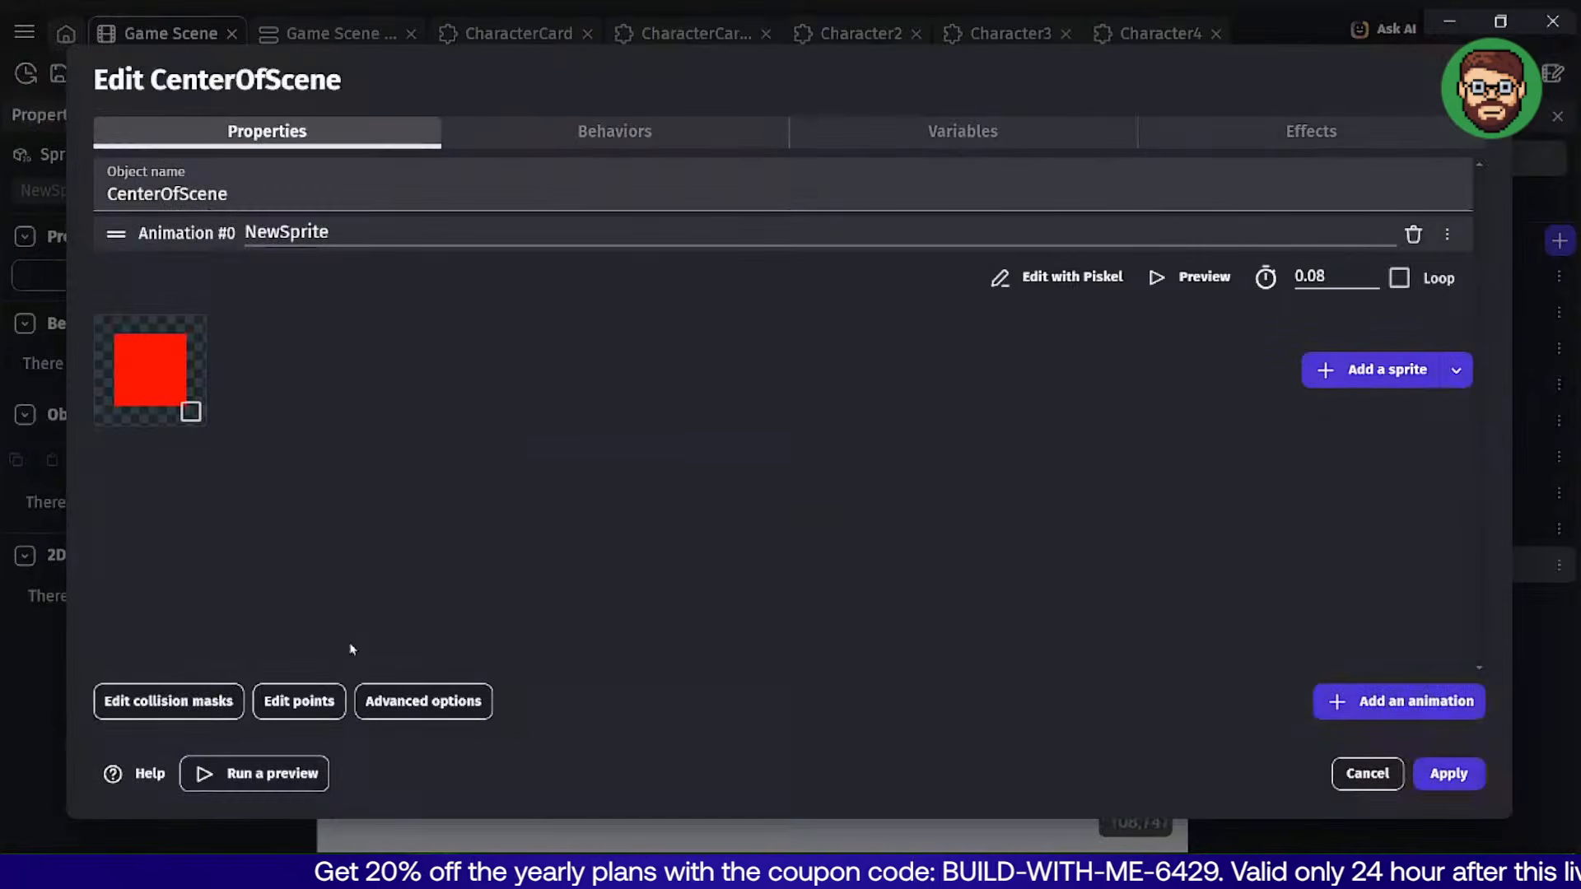
Set the CenterOfScene sprite's Origin point to X 32, Y 32 and apply the object's changes.
{"action": "left_click", "coordinate": [303, 700]}
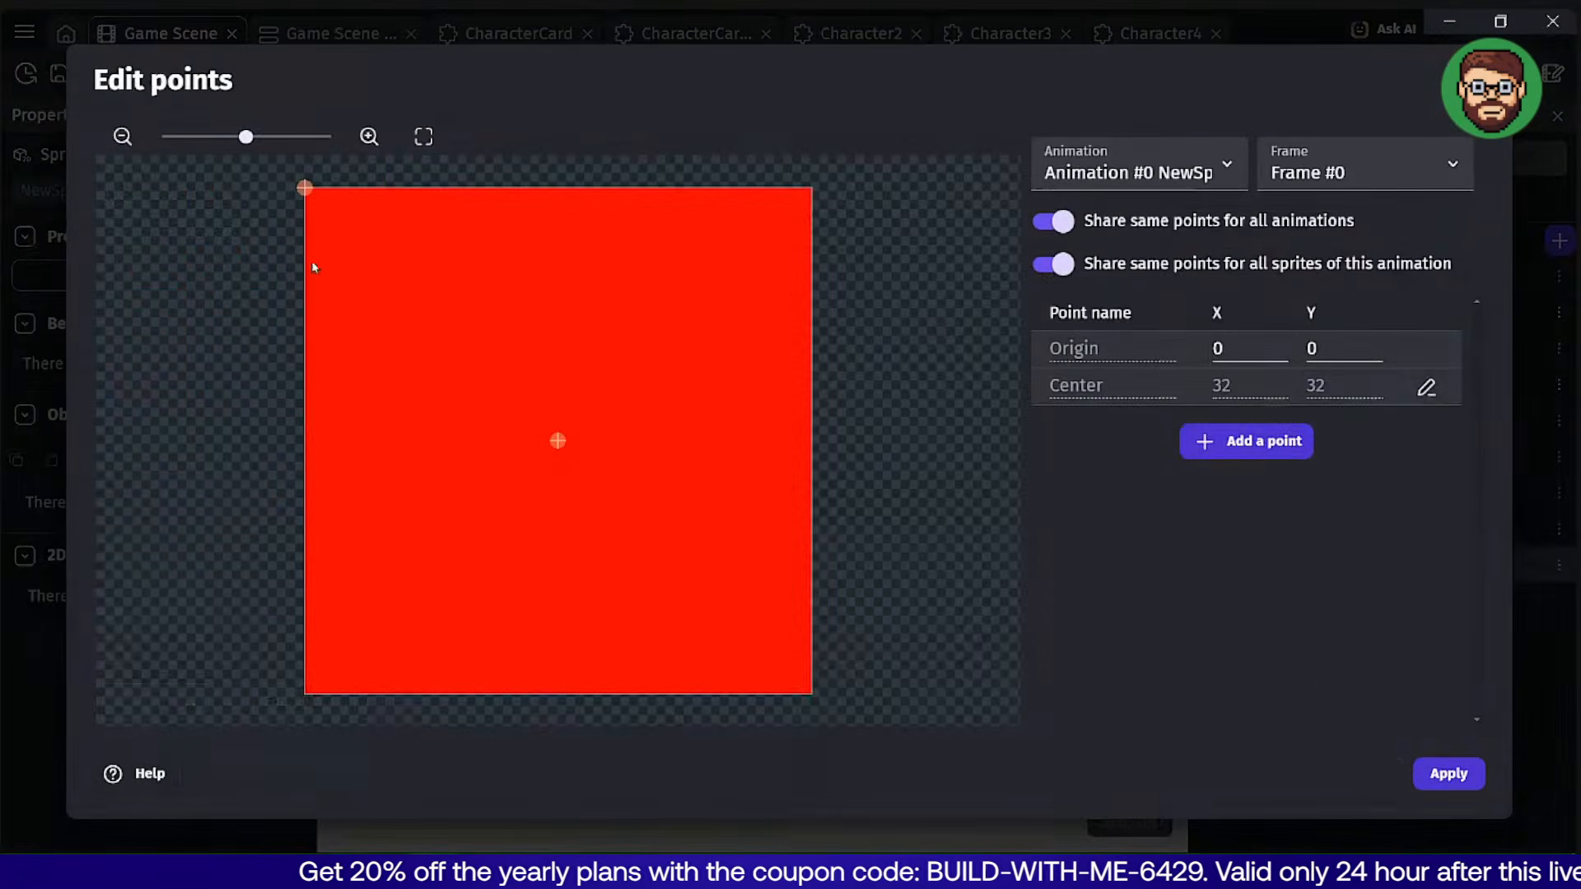
{"action": "left_click_drag", "start_coordinate": [299, 188], "coordinate": [556, 433]}
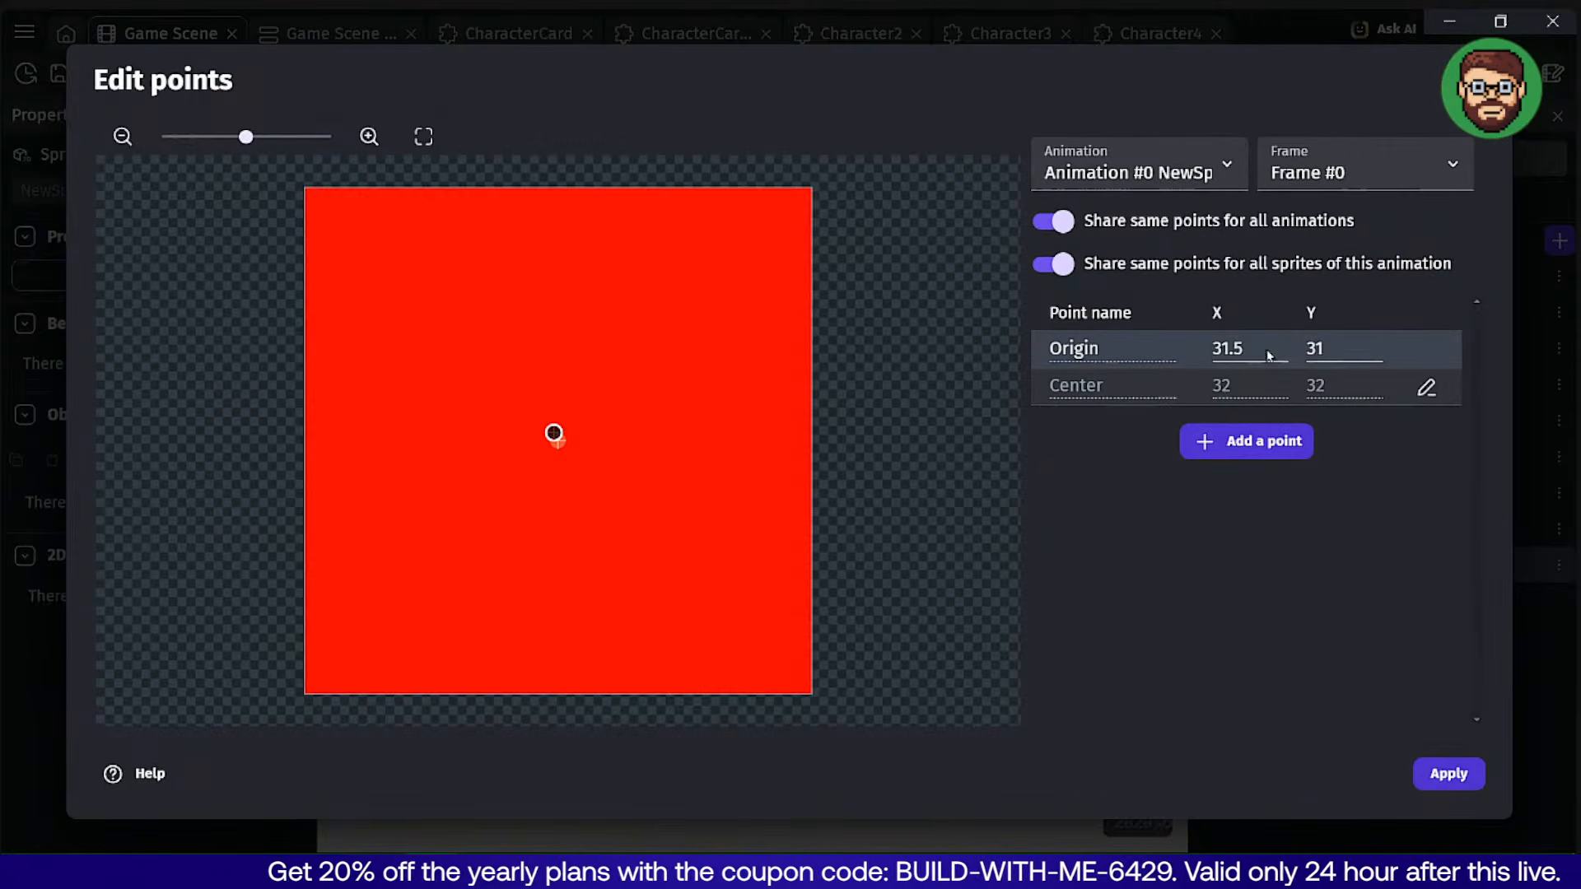
{"action": "type", "text": "32"}
{"action": "key", "text": "Tab"}
{"action": "type", "text": "32"}
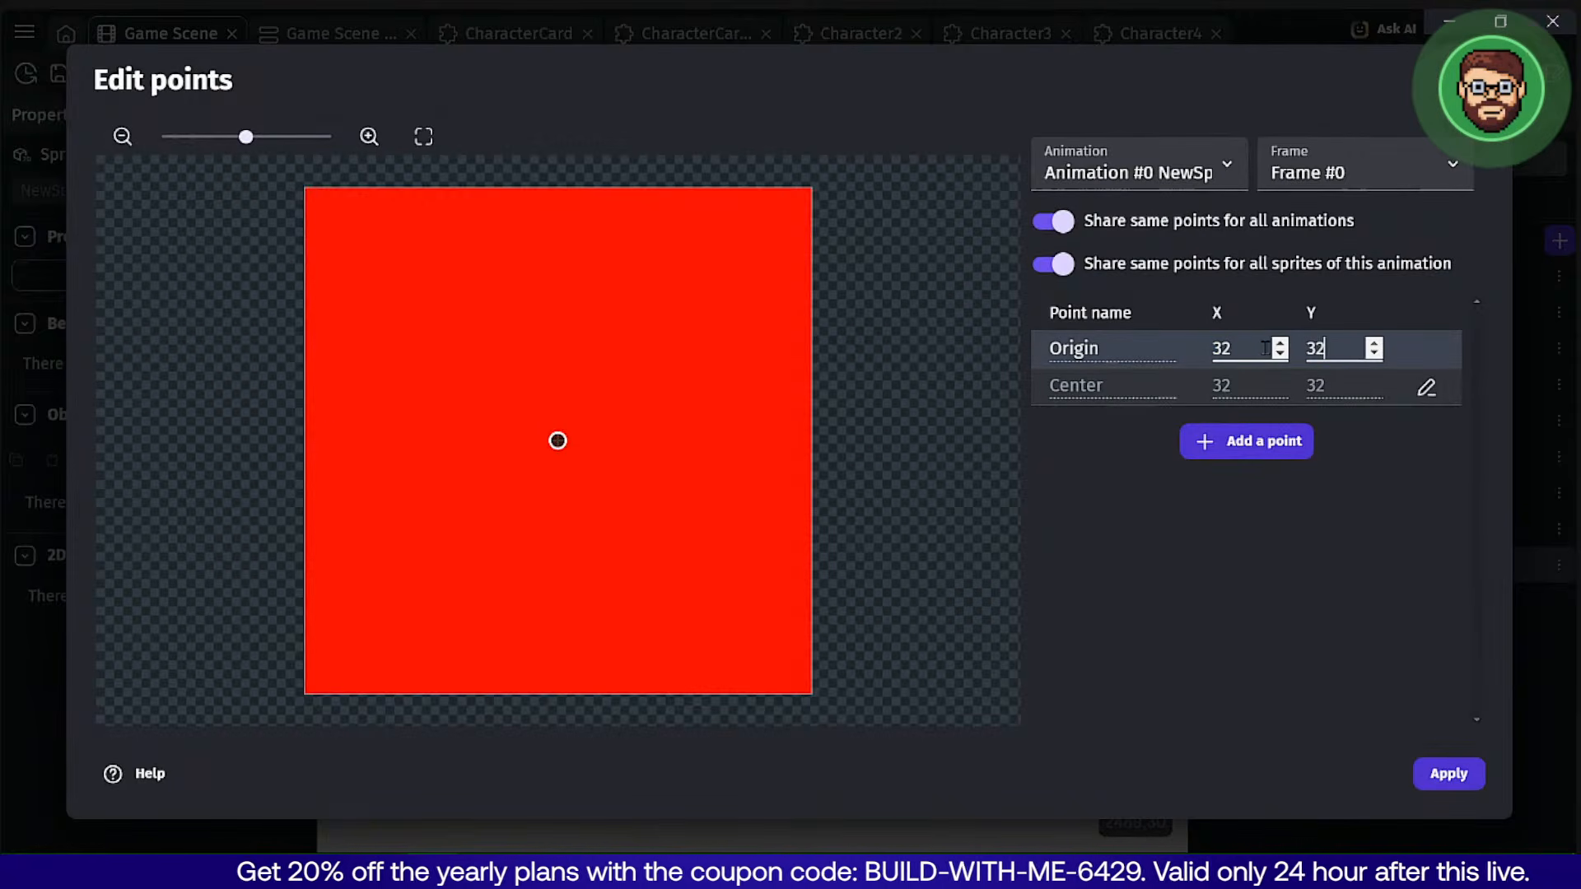
{"action": "left_click", "coordinate": [1447, 774]}
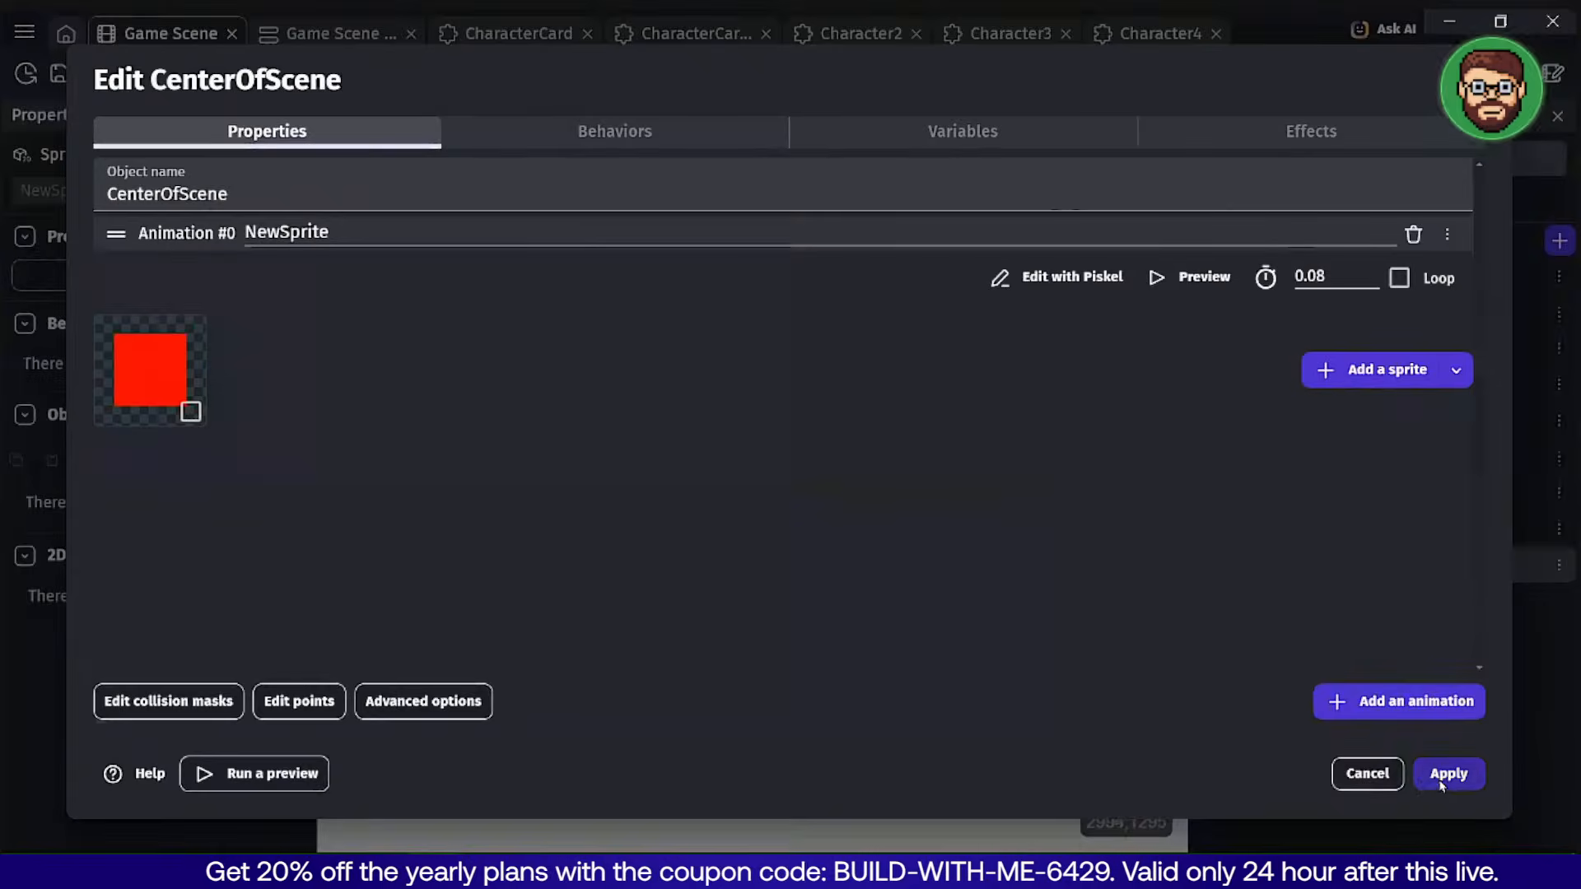
{"action": "left_click", "coordinate": [1443, 776]}
Place CenterOfScene in the middle of the game frame, show the grid, and align the instance with it at X 640, Y 352.
{"action": "left_click_drag", "start_coordinate": [1358, 568], "coordinate": [644, 469]}
{"action": "left_click", "coordinate": [1366, 72]}
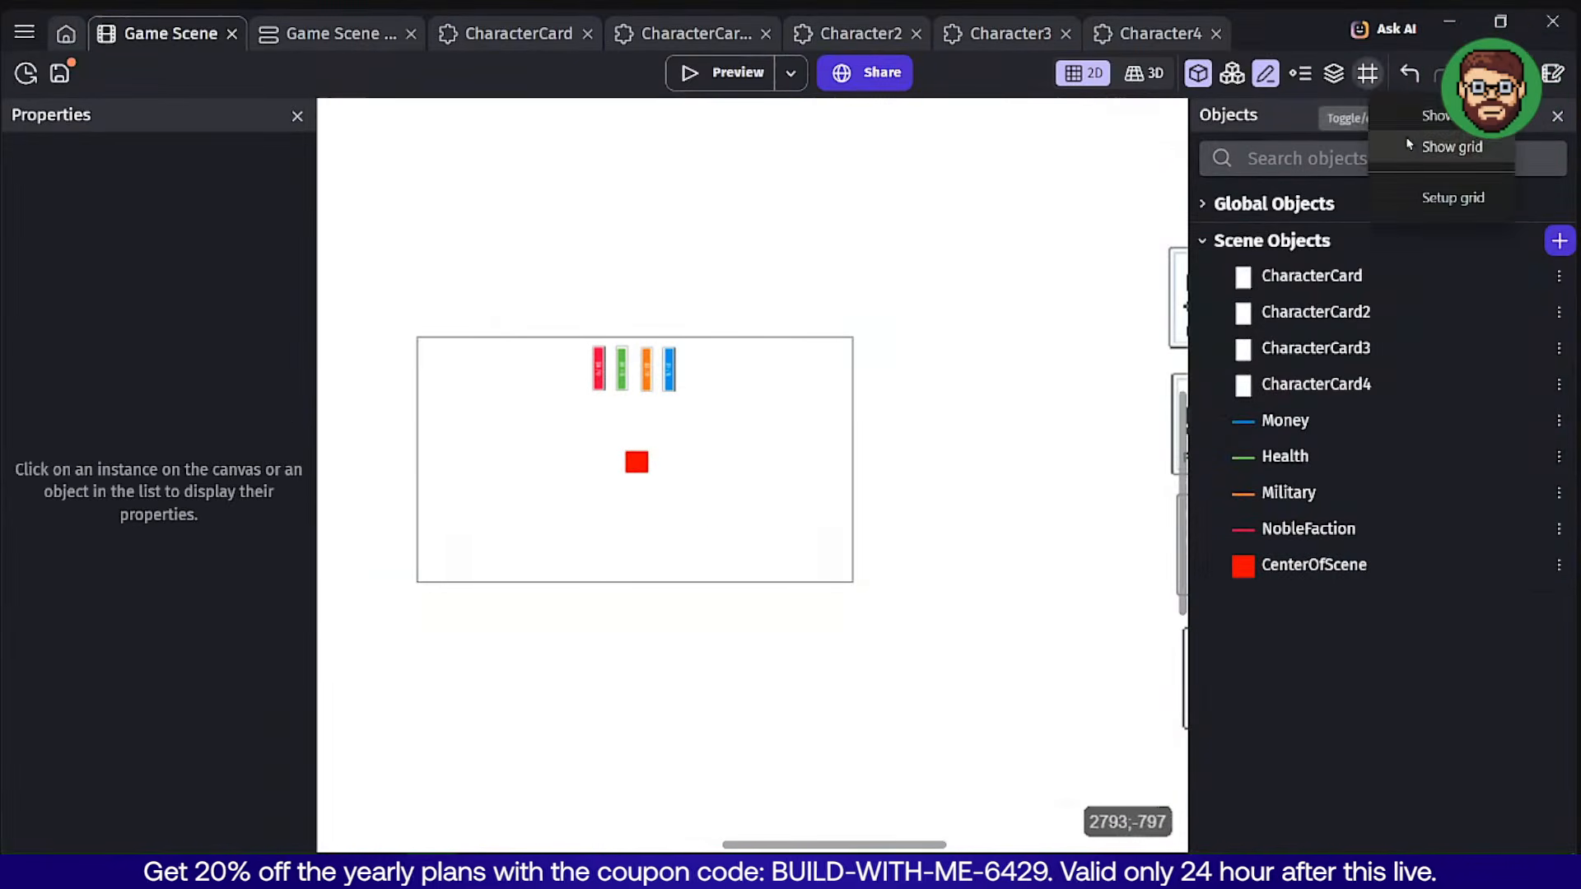
{"action": "left_click", "coordinate": [1449, 148]}
{"action": "scroll", "coordinate": [597, 527], "scroll_direction": "up", "scroll_amount": 4}
{"action": "scroll", "coordinate": [593, 519], "scroll_direction": "up", "scroll_amount": 5}
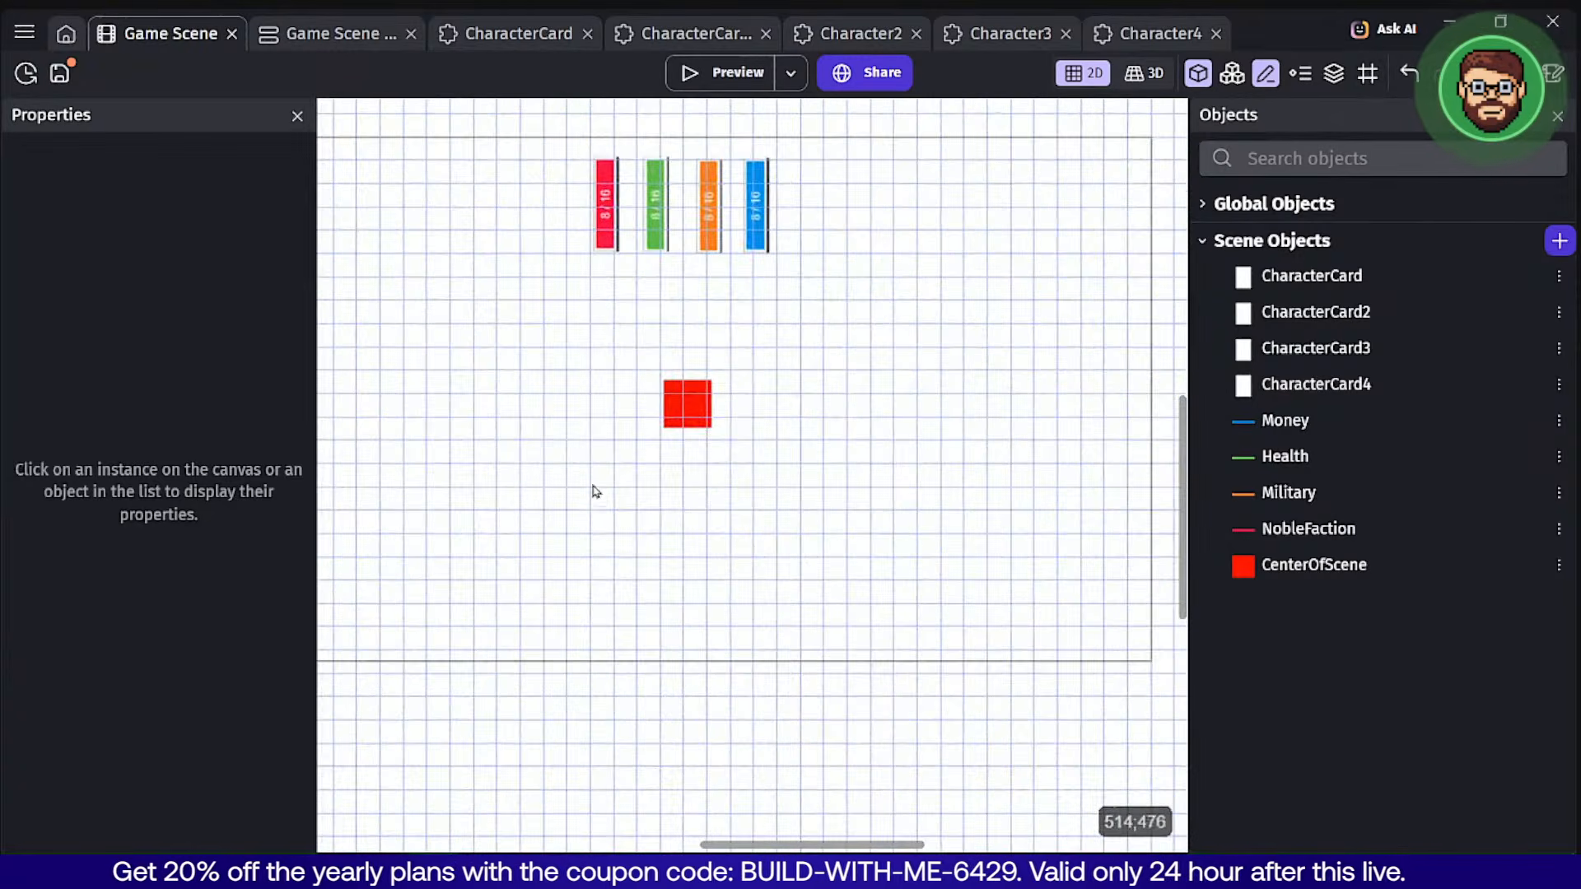
{"action": "left_click", "coordinate": [743, 369]}
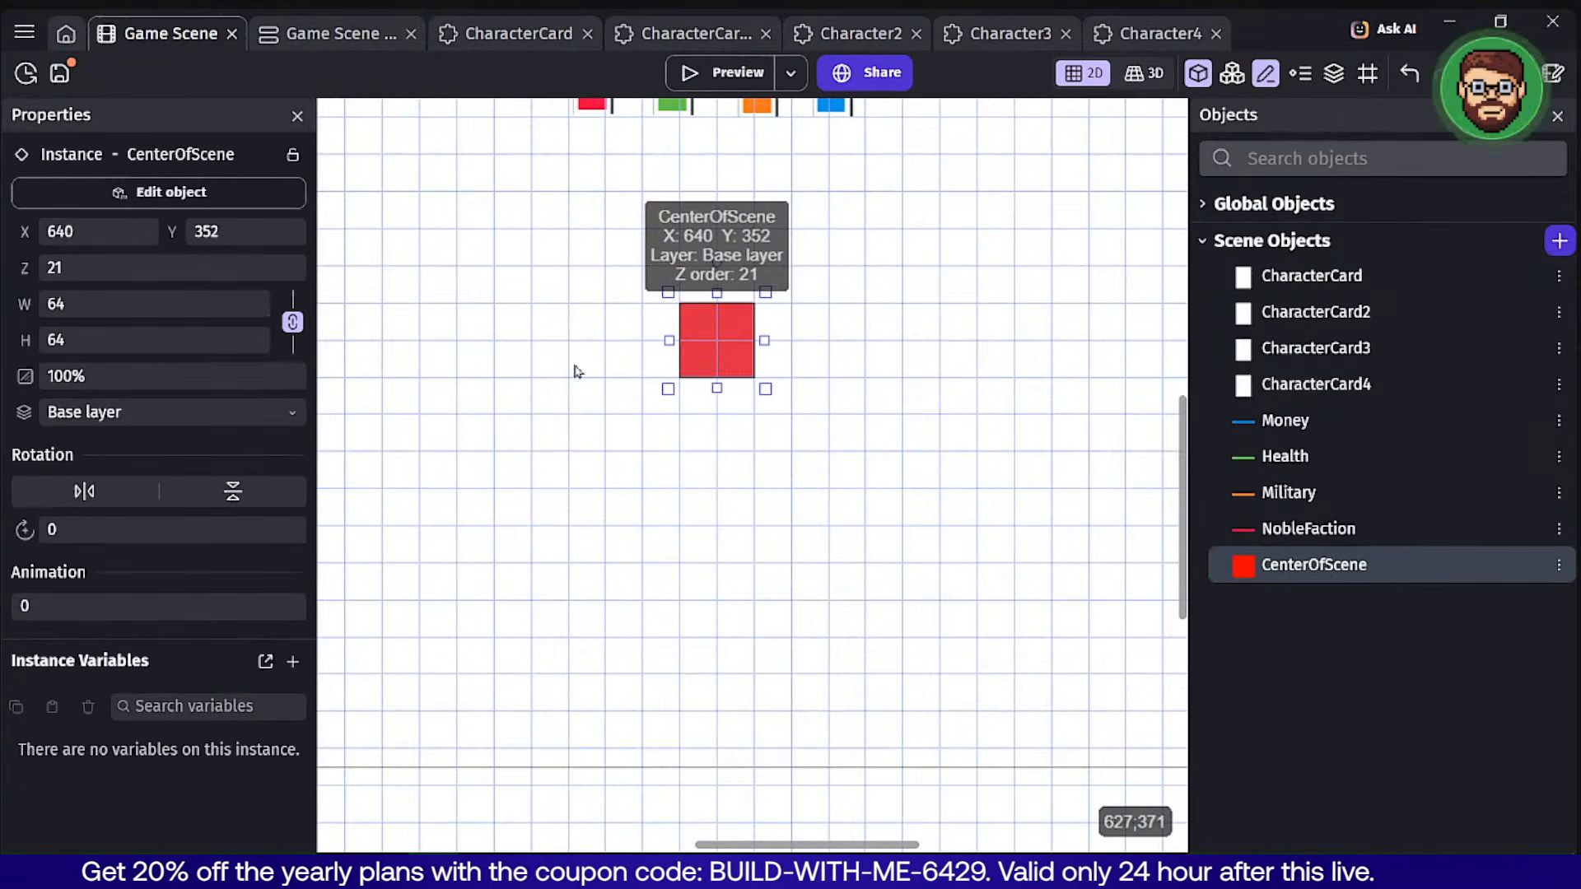
Check the CenterOfScene instance's X position against the game resolution width in the game properties, leaving the settings as they are.
{"action": "left_click", "coordinate": [102, 223]}
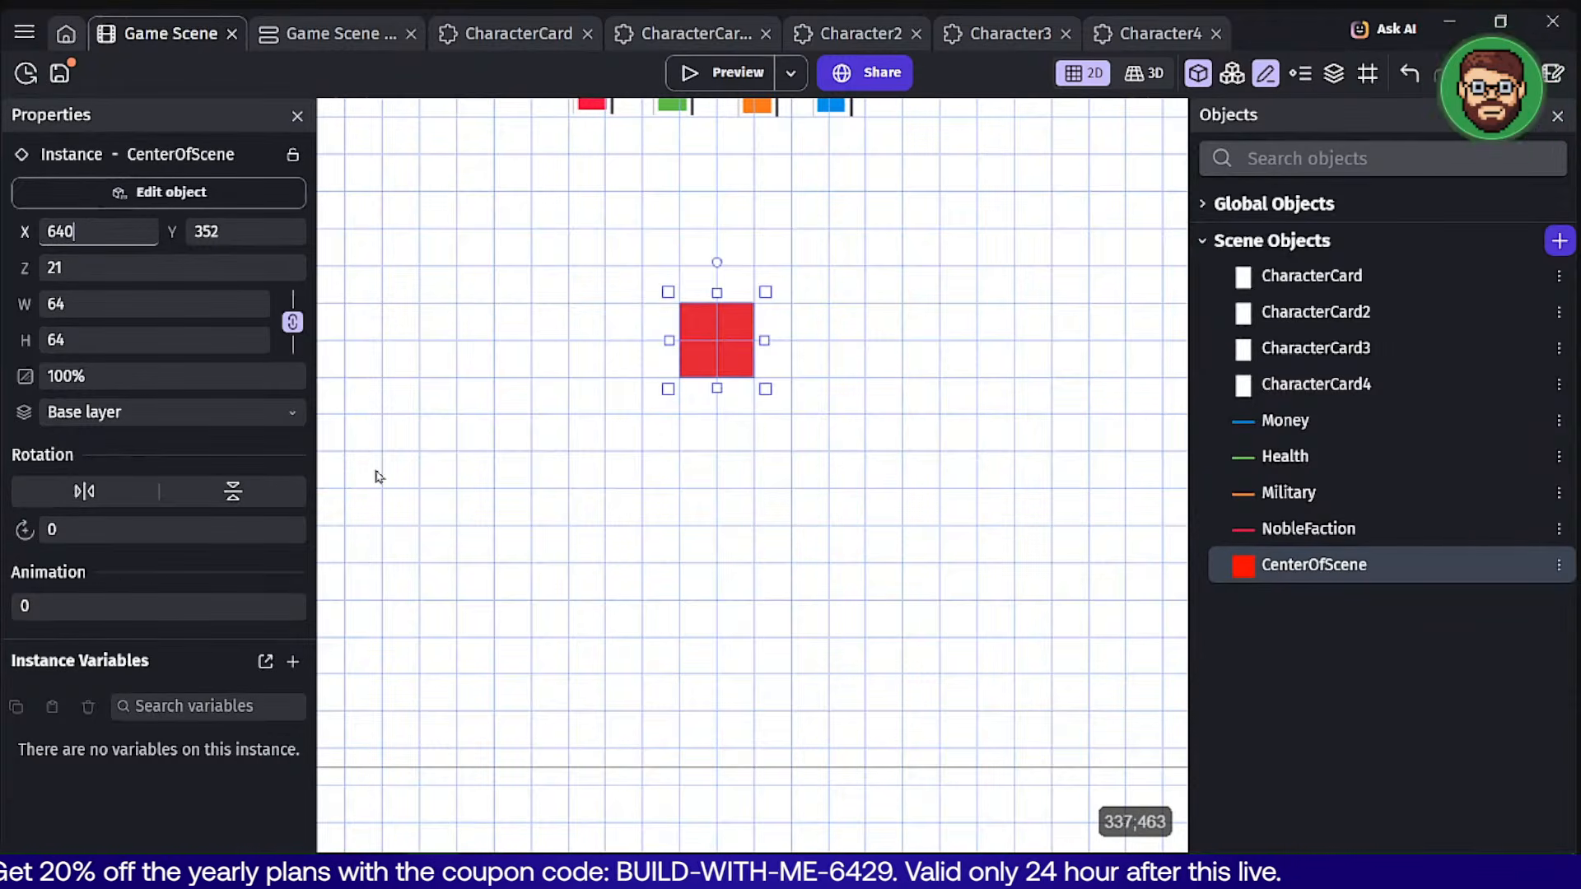
{"action": "left_click", "coordinate": [570, 503]}
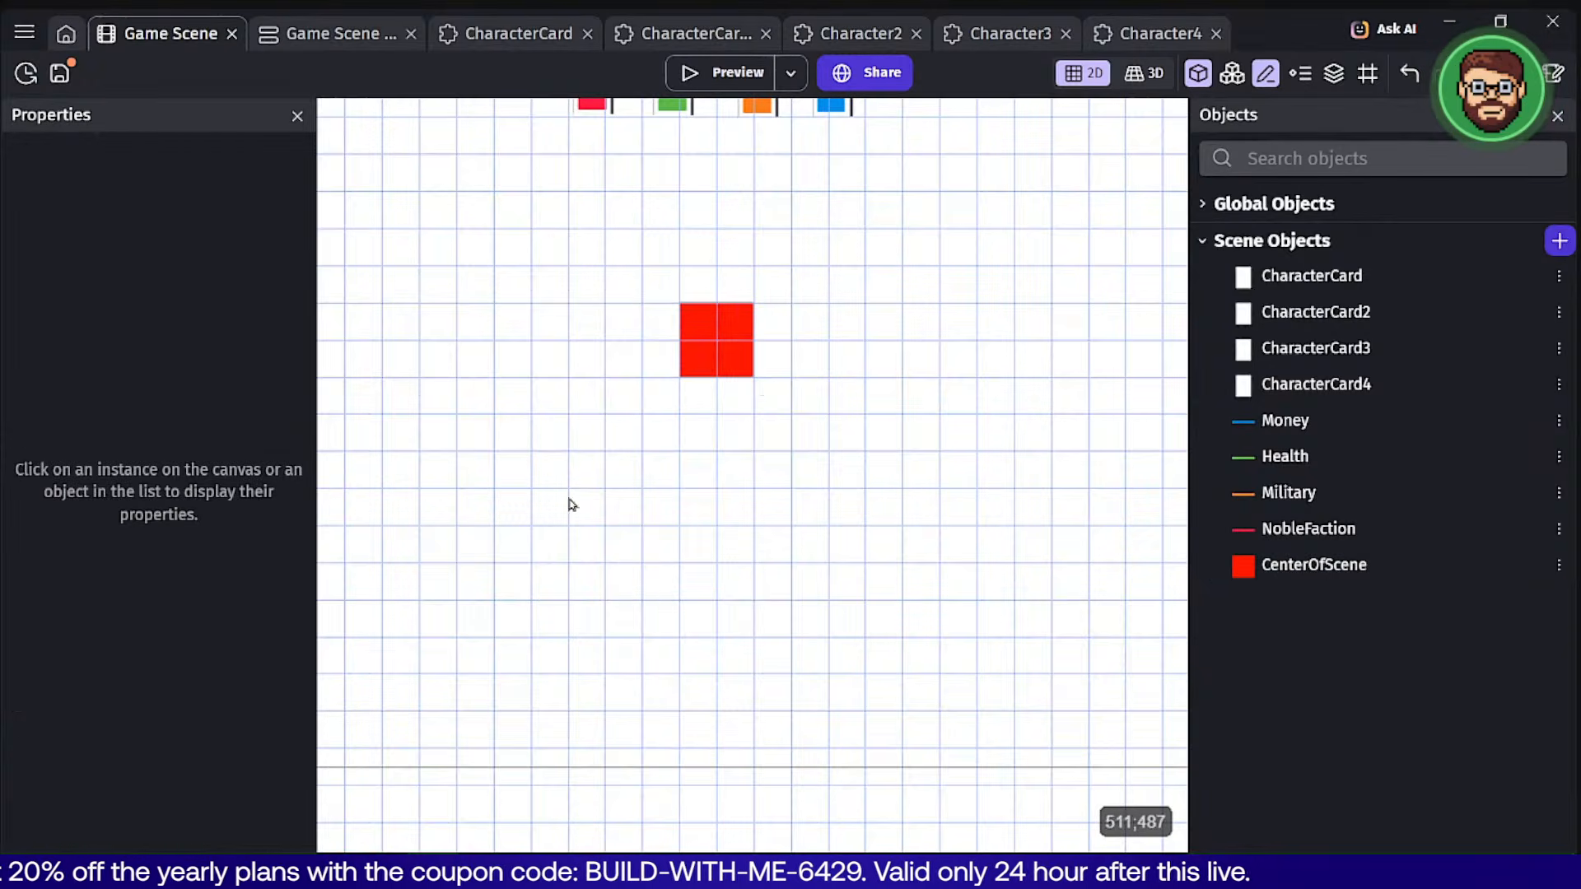
{"action": "left_click", "coordinate": [24, 33]}
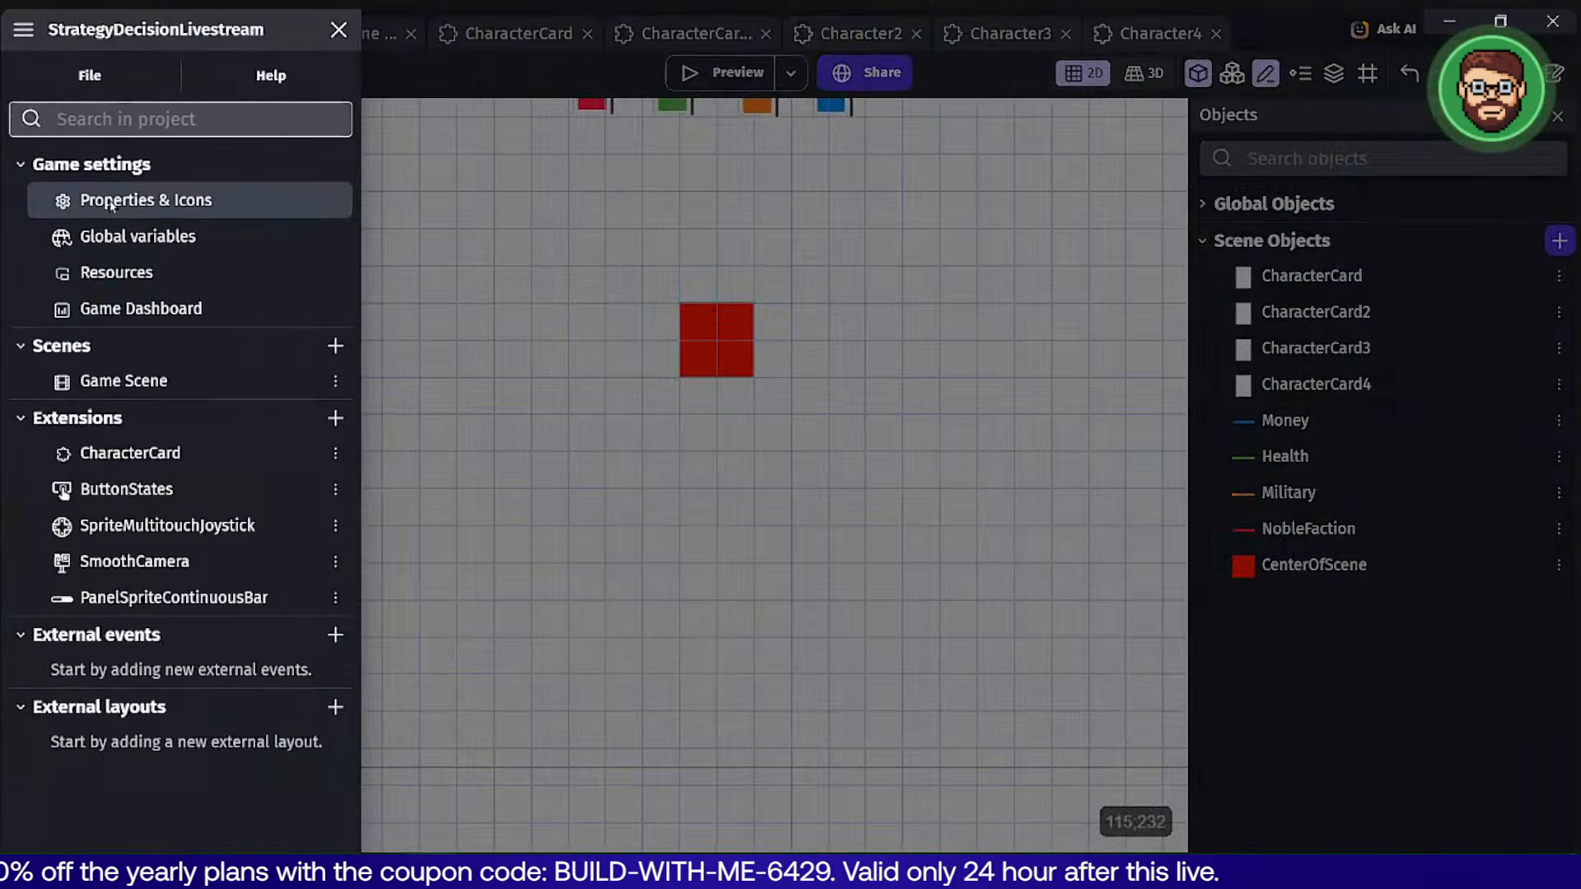
{"action": "left_click", "coordinate": [124, 200]}
{"action": "scroll", "coordinate": [288, 552], "scroll_direction": "down", "scroll_amount": 3}
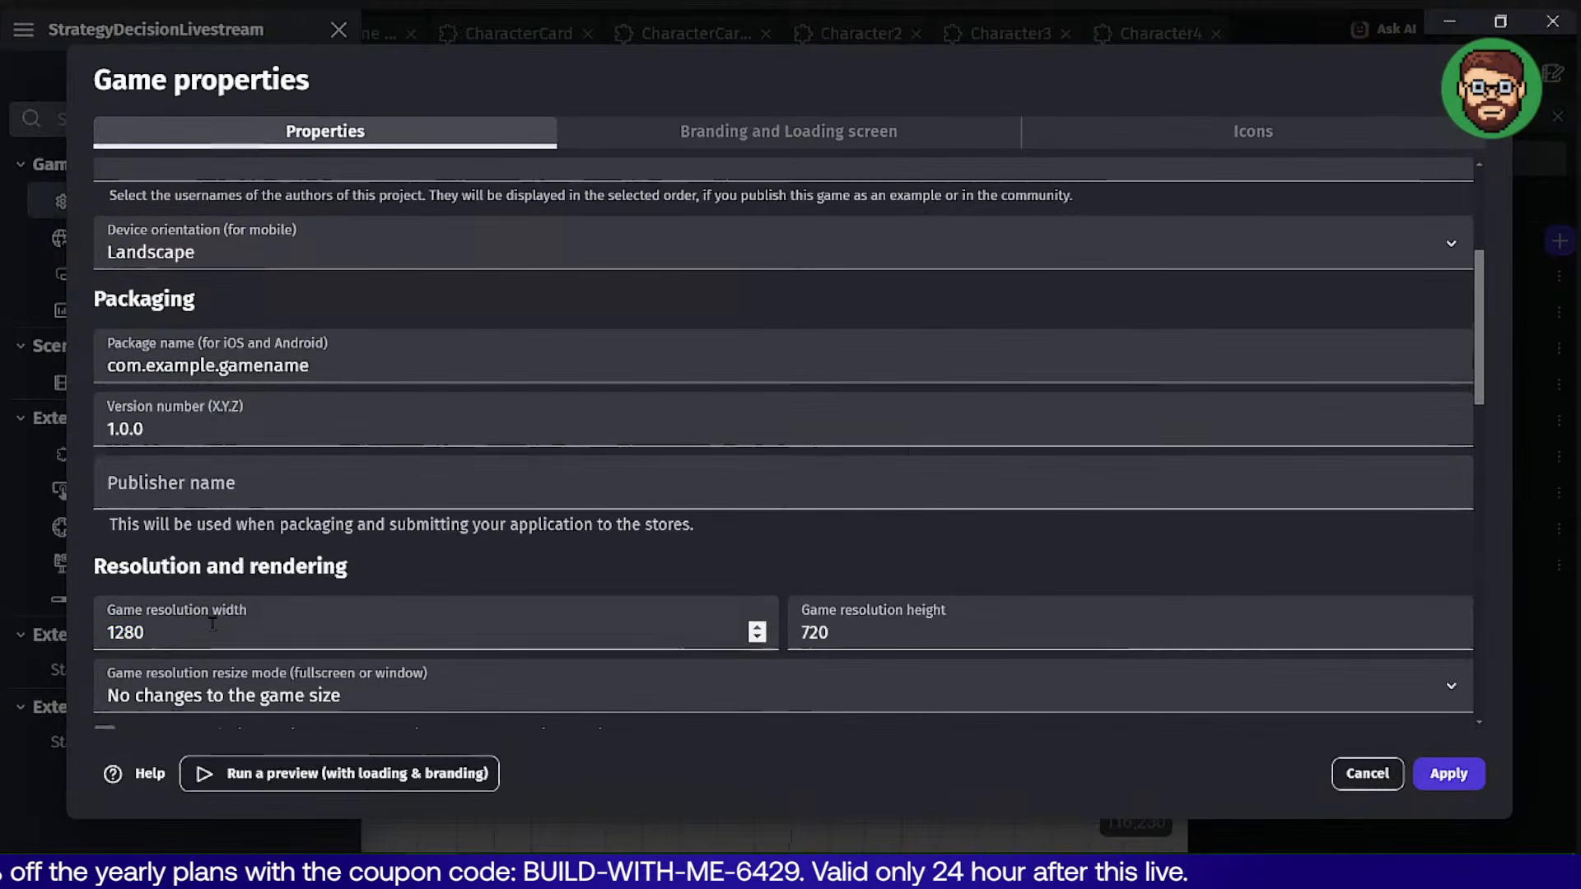
{"action": "double_click", "coordinate": [210, 626]}
{"action": "left_click", "coordinate": [1355, 776]}
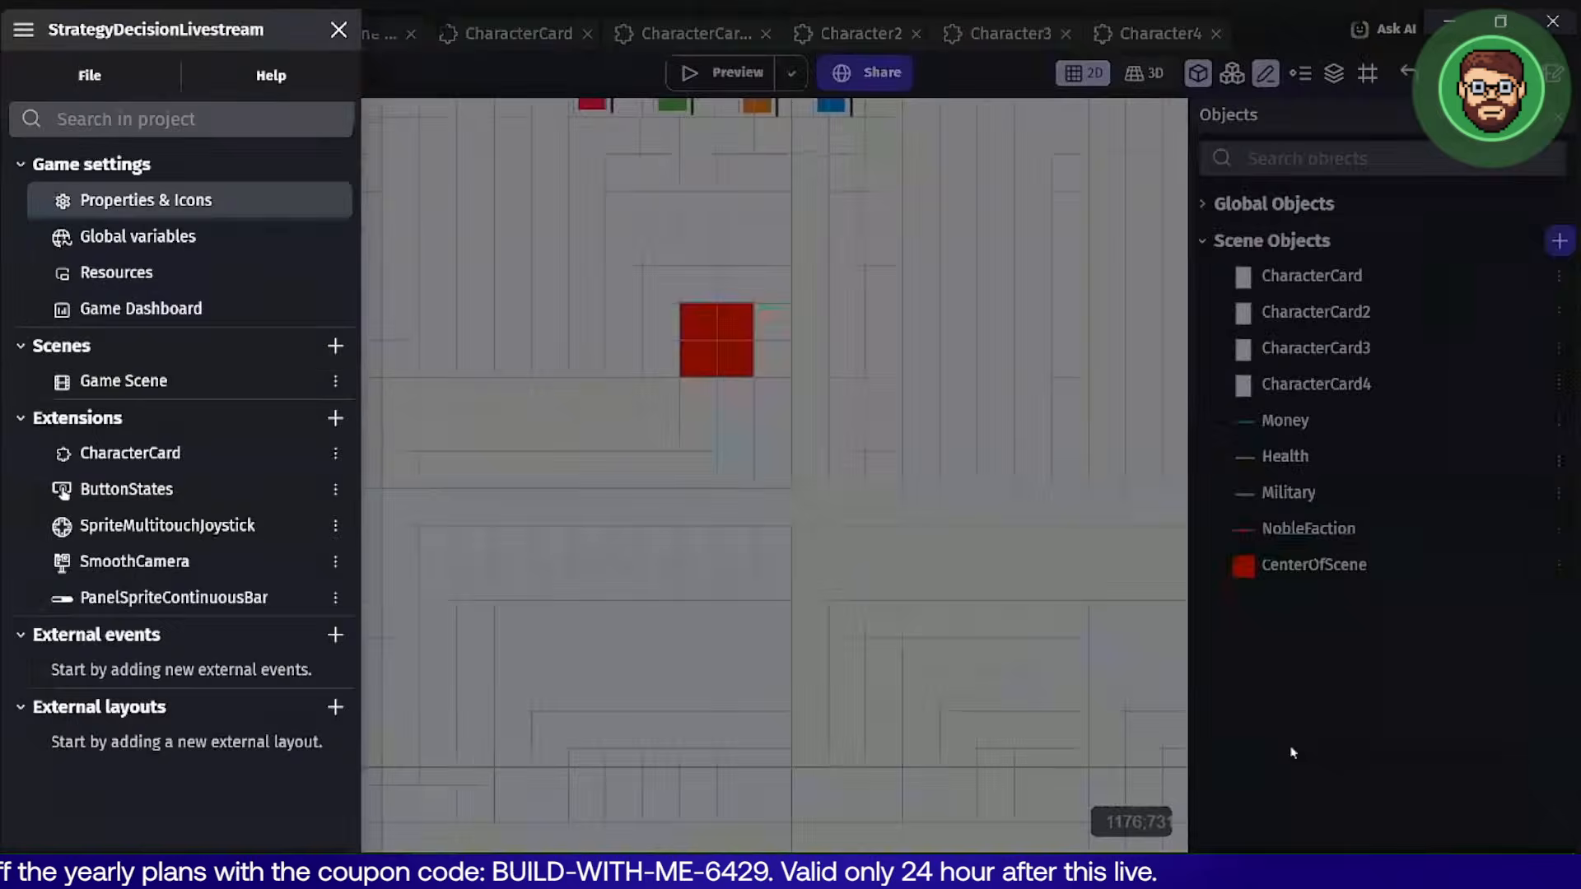
{"action": "left_click", "coordinate": [503, 398]}
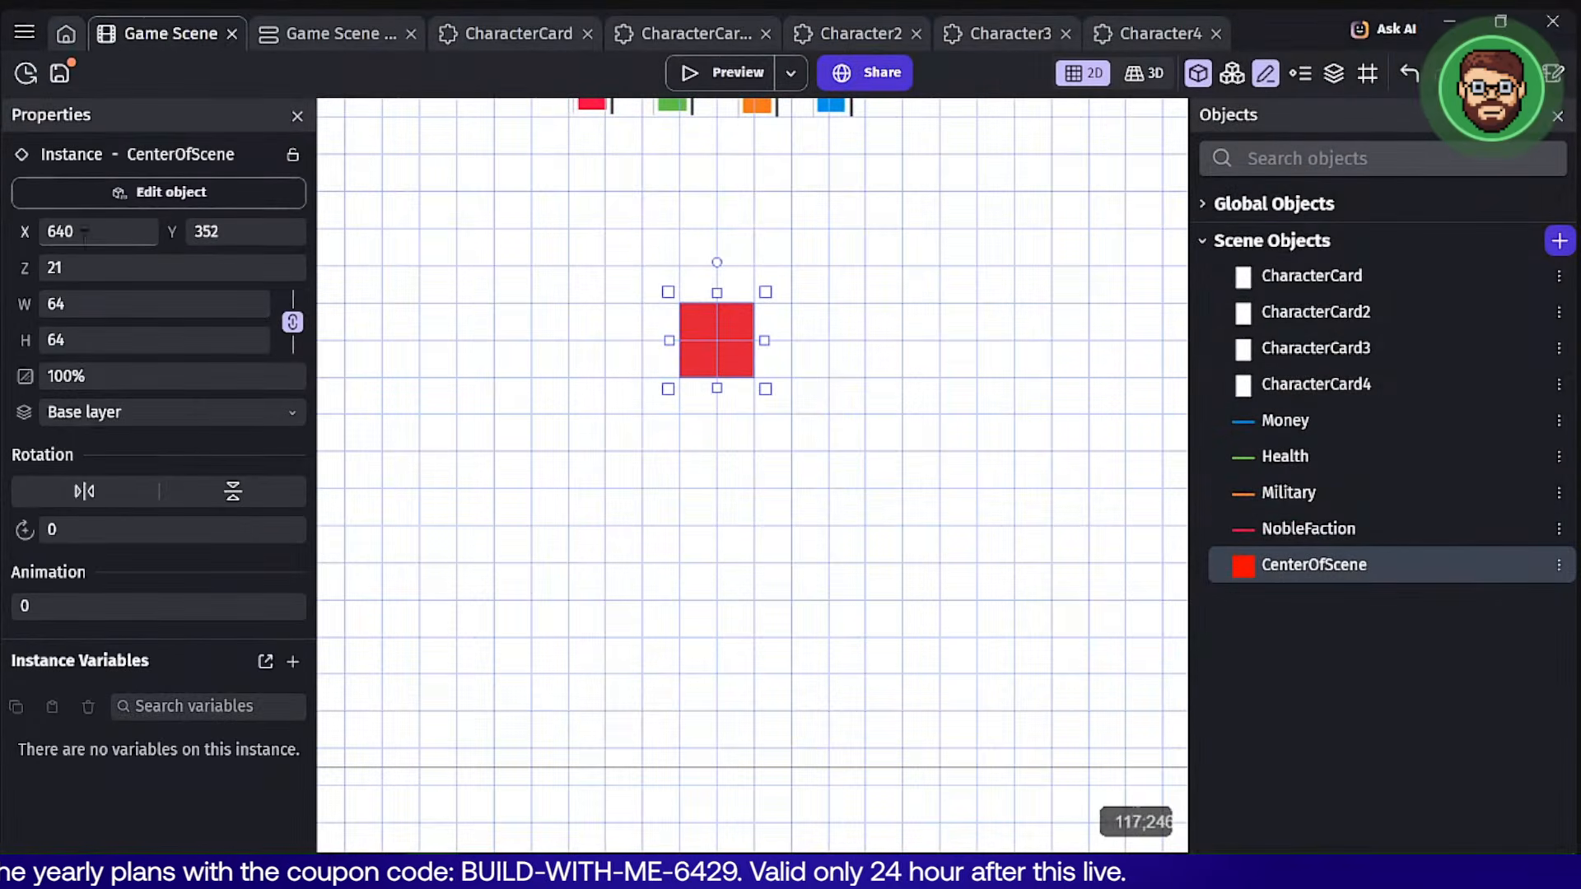
{"action": "left_click", "coordinate": [695, 462]}
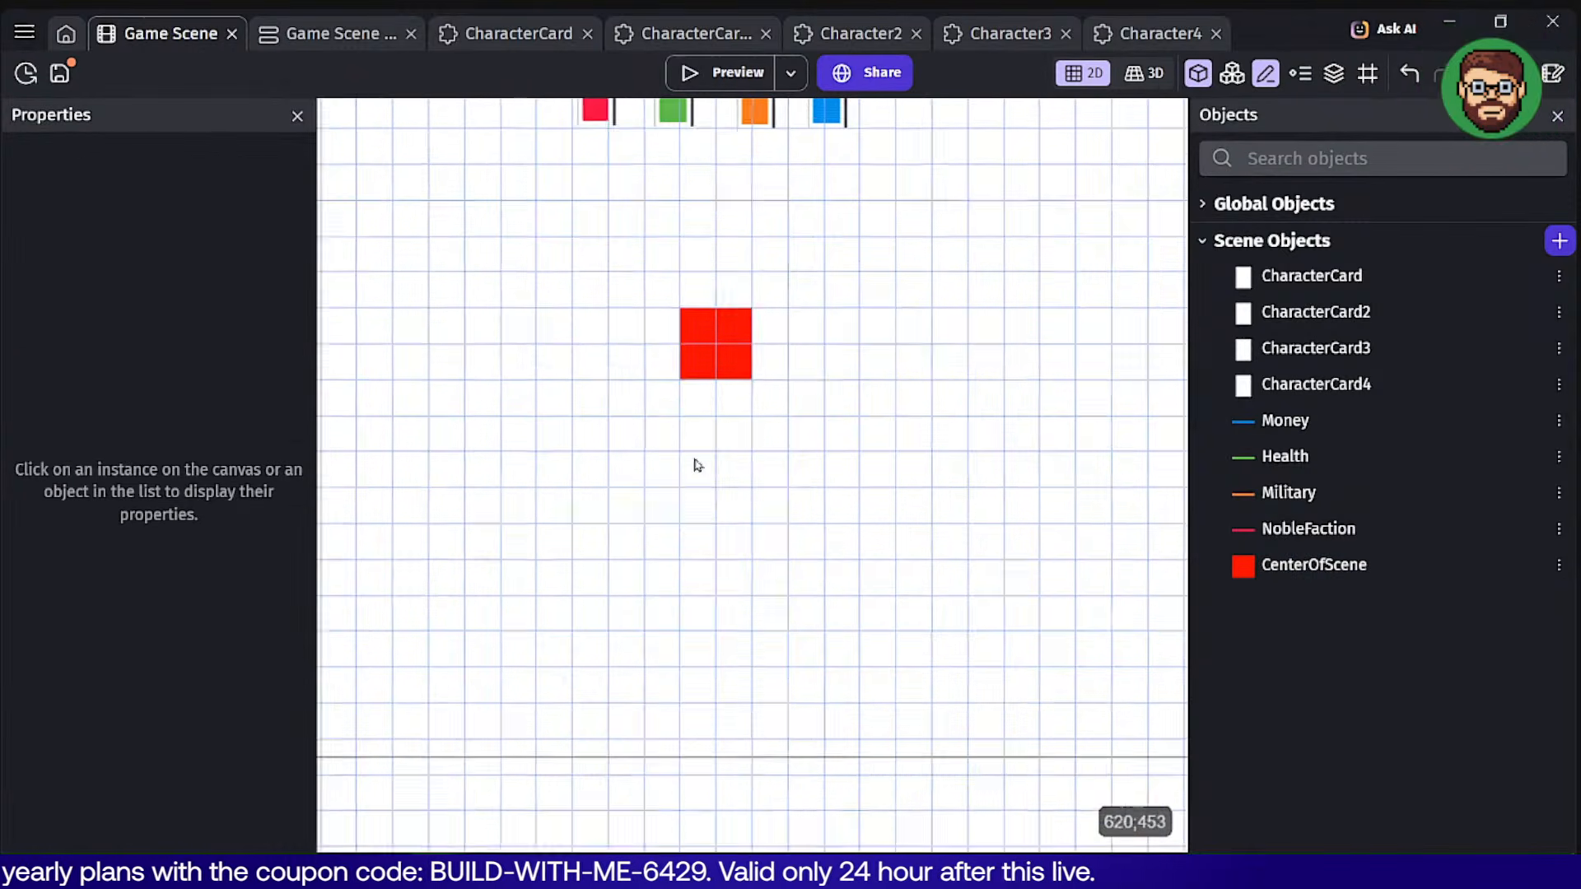
{"action": "scroll", "coordinate": [674, 473], "scroll_direction": "down", "scroll_amount": 4, "text": "ctrl"}
{"action": "scroll", "coordinate": [671, 476], "scroll_direction": "down", "scroll_amount": 1, "text": "ctrl"}
{"action": "left_click", "coordinate": [699, 386]}
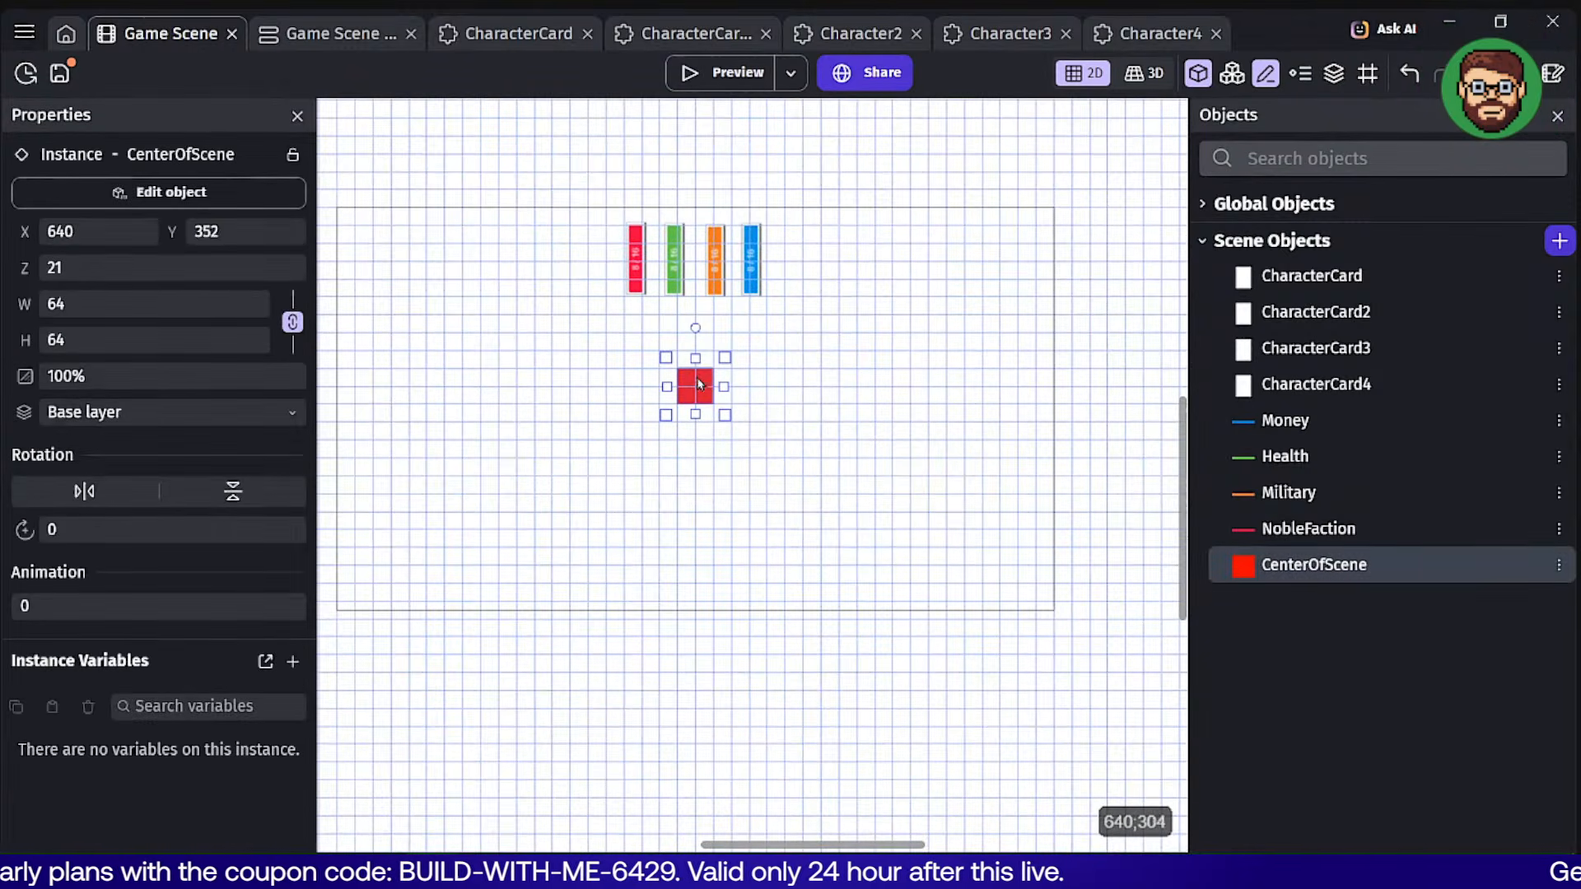
{"action": "left_click", "coordinate": [827, 356]}
Show the object groups of the Game Scene and start a new scene group named Cards.
{"action": "left_click", "coordinate": [357, 34]}
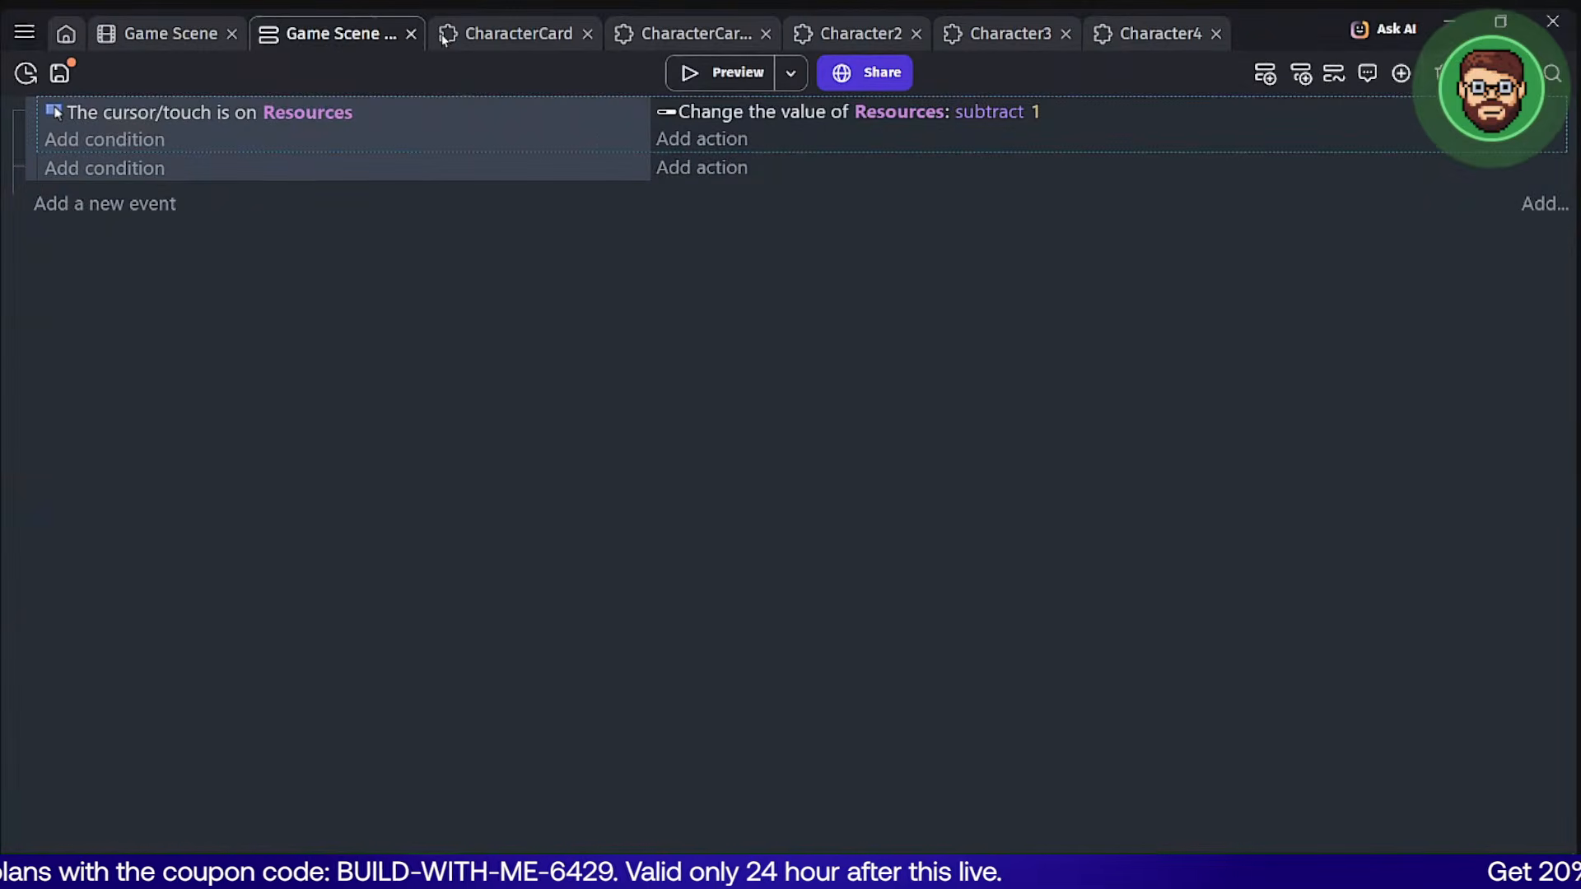
{"action": "left_click", "coordinate": [182, 34]}
{"action": "left_click", "coordinate": [1232, 74]}
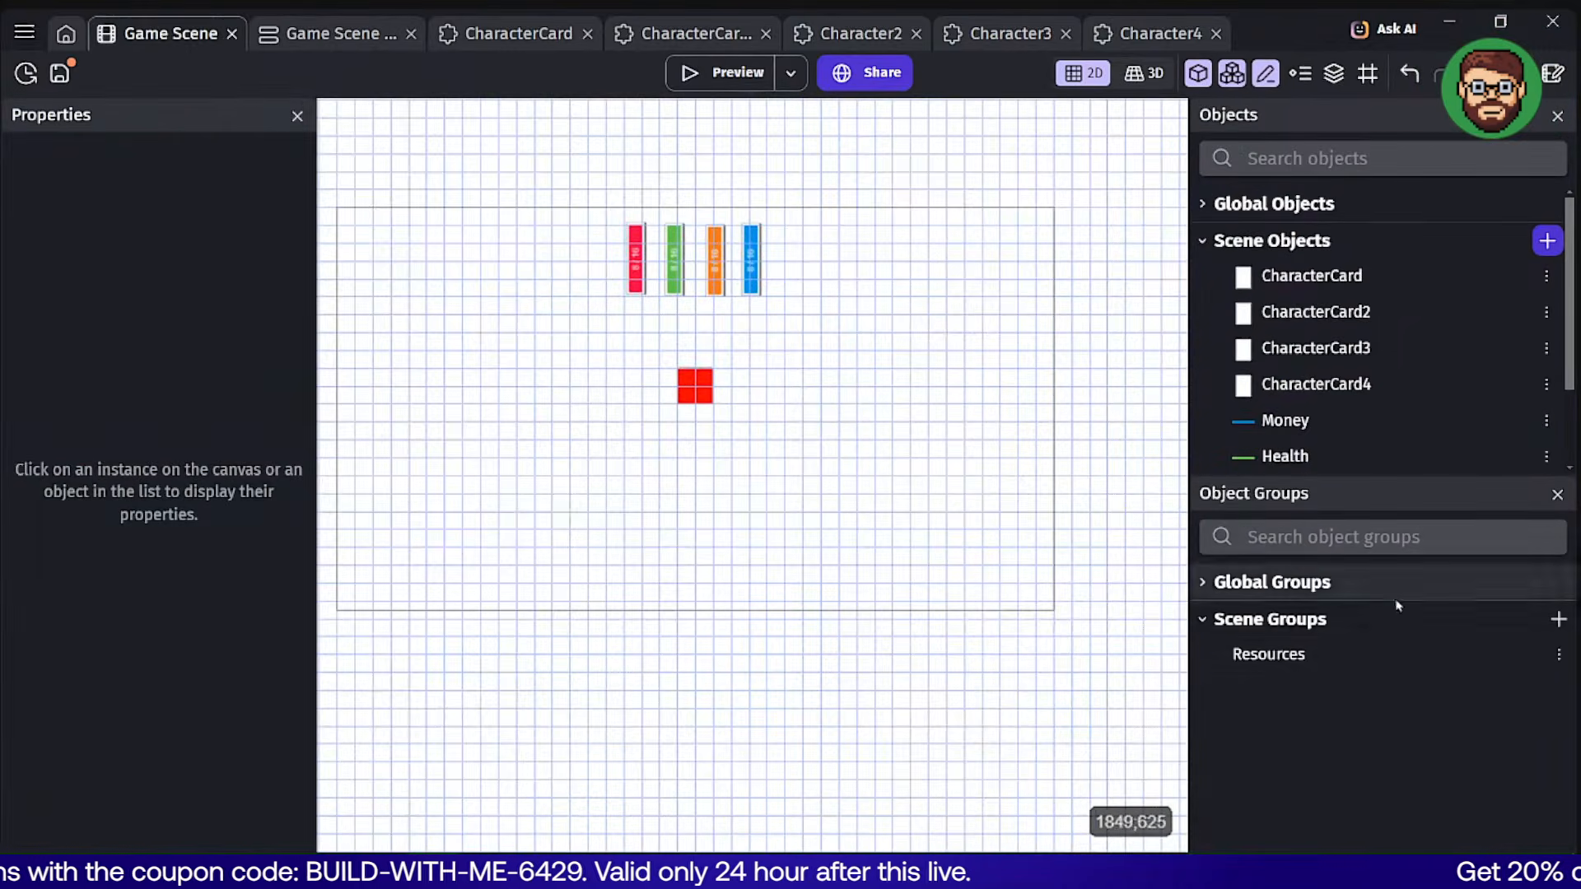
{"action": "left_click", "coordinate": [1558, 619]}
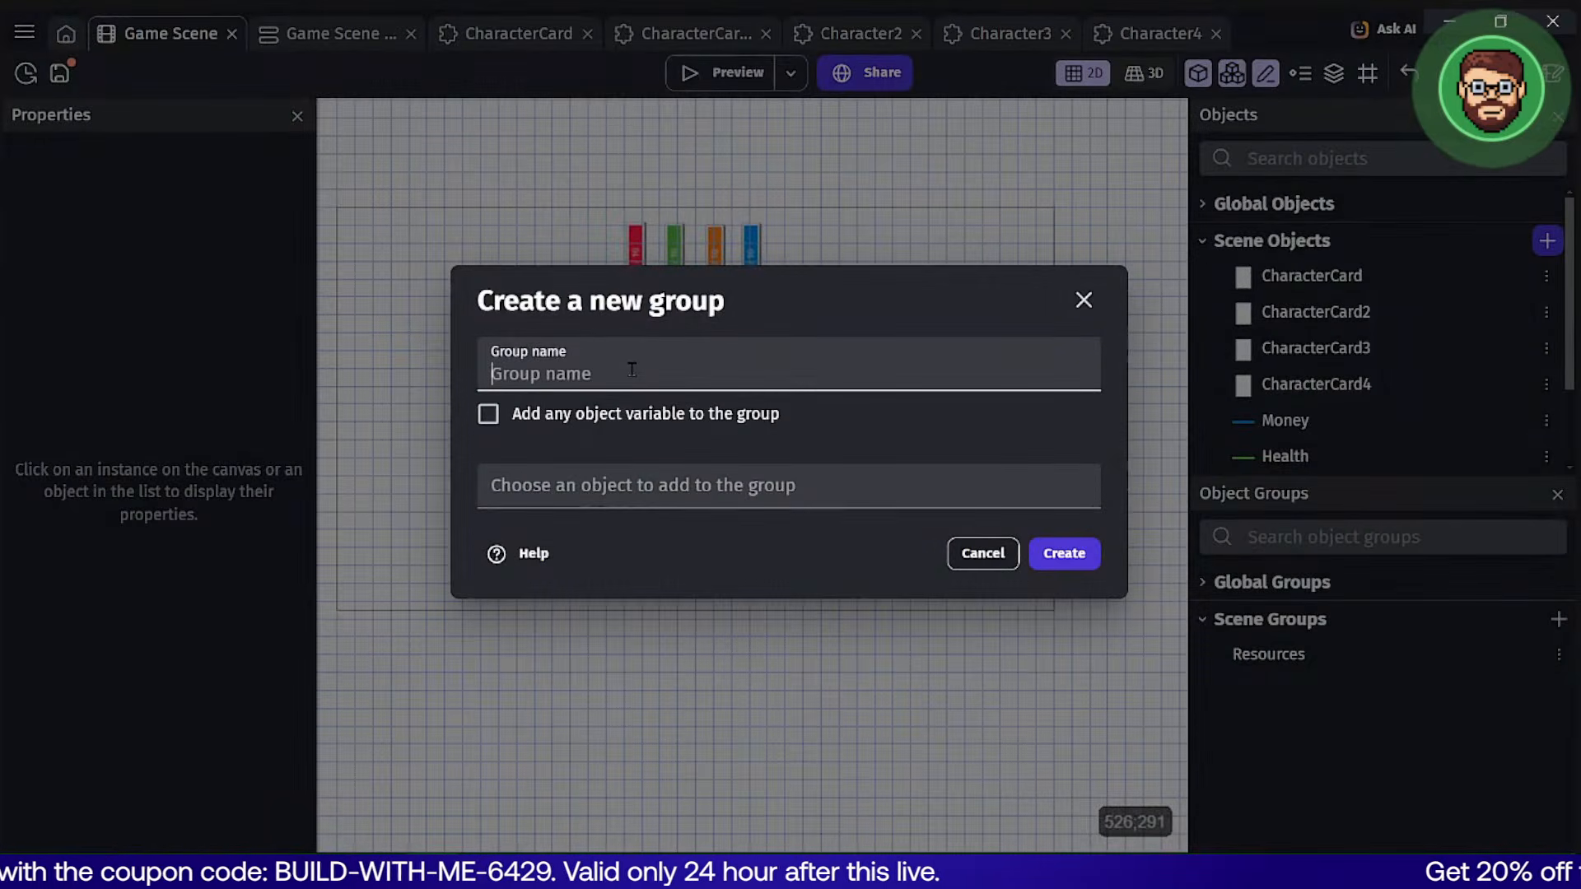
{"action": "type", "text": "Cards"}
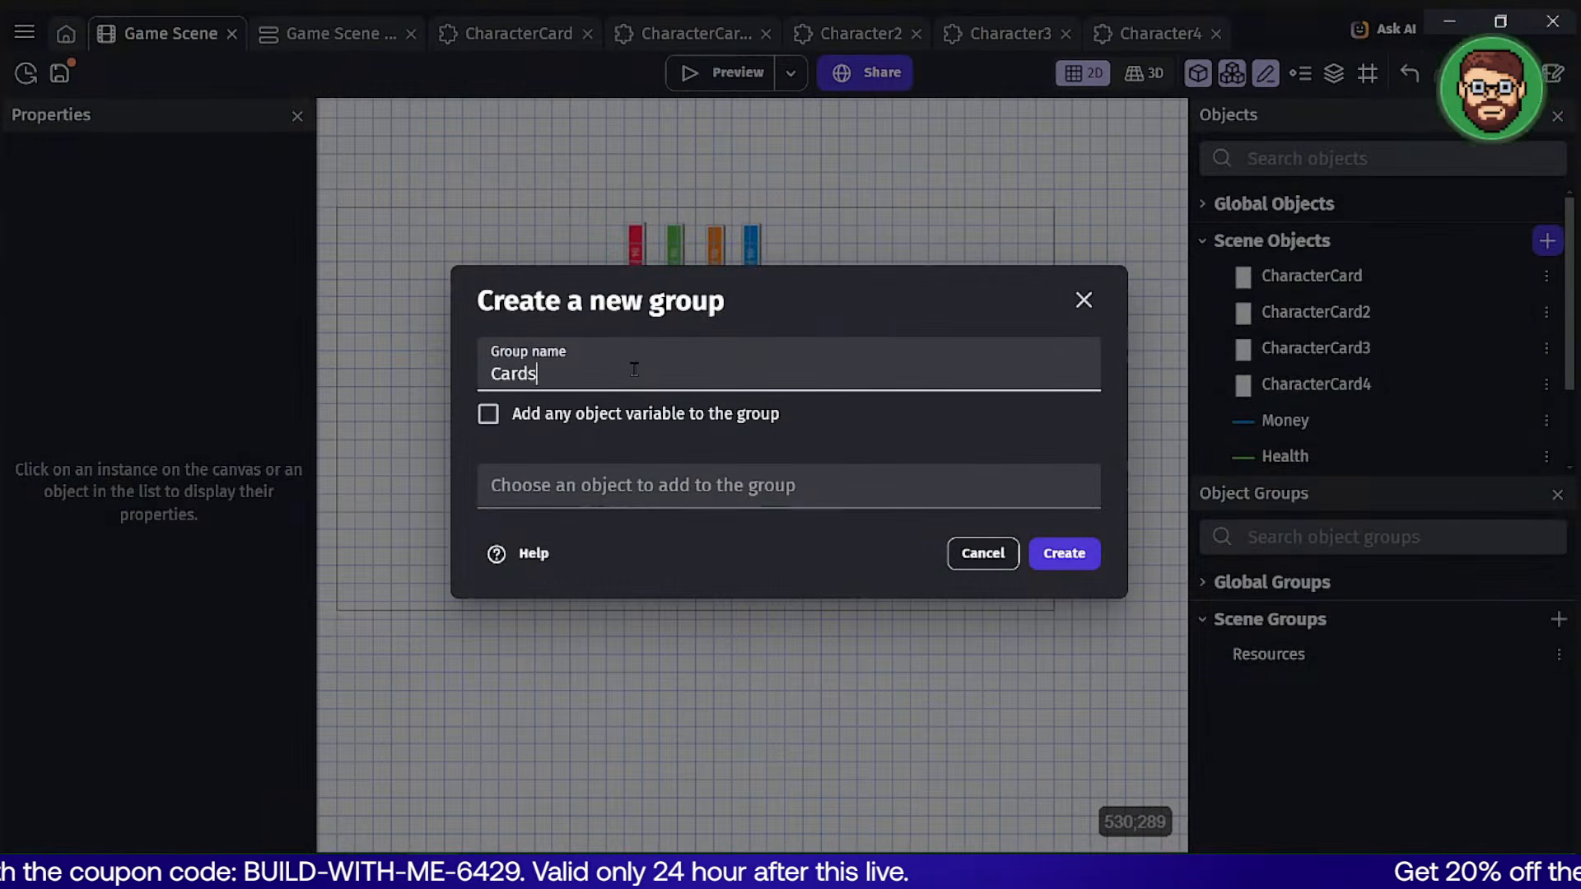
Add CharacterCard, CharacterCard2, CharacterCard3 and CharacterCard4 to the Cards group, create it, and return to the Game Scene's events.
{"action": "left_click", "coordinate": [654, 484]}
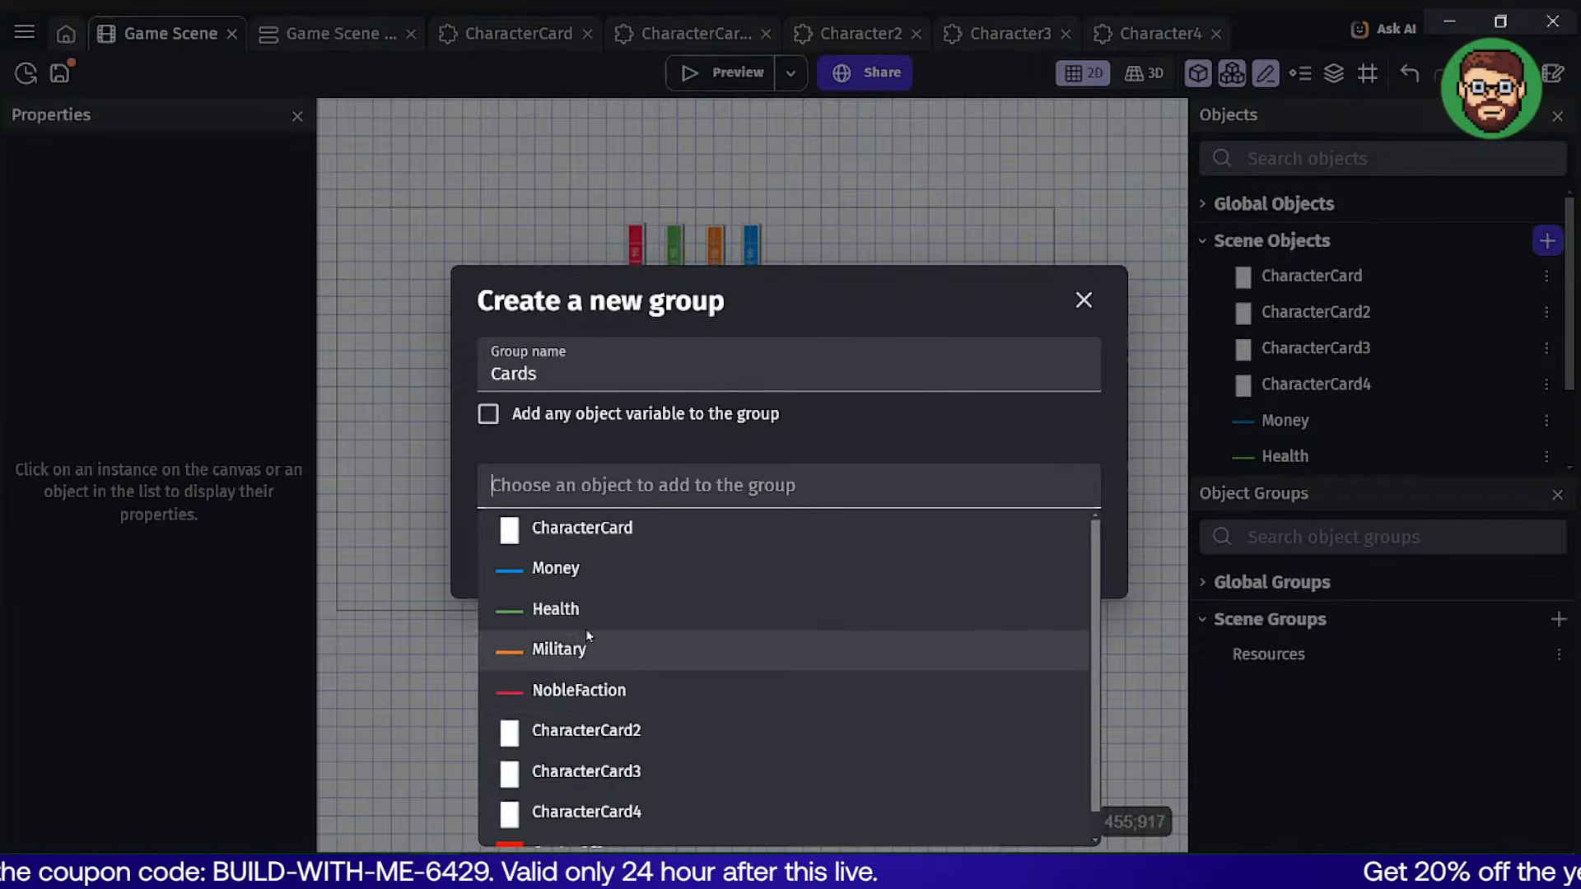
{"action": "left_click", "coordinate": [586, 531]}
{"action": "left_click", "coordinate": [644, 570]}
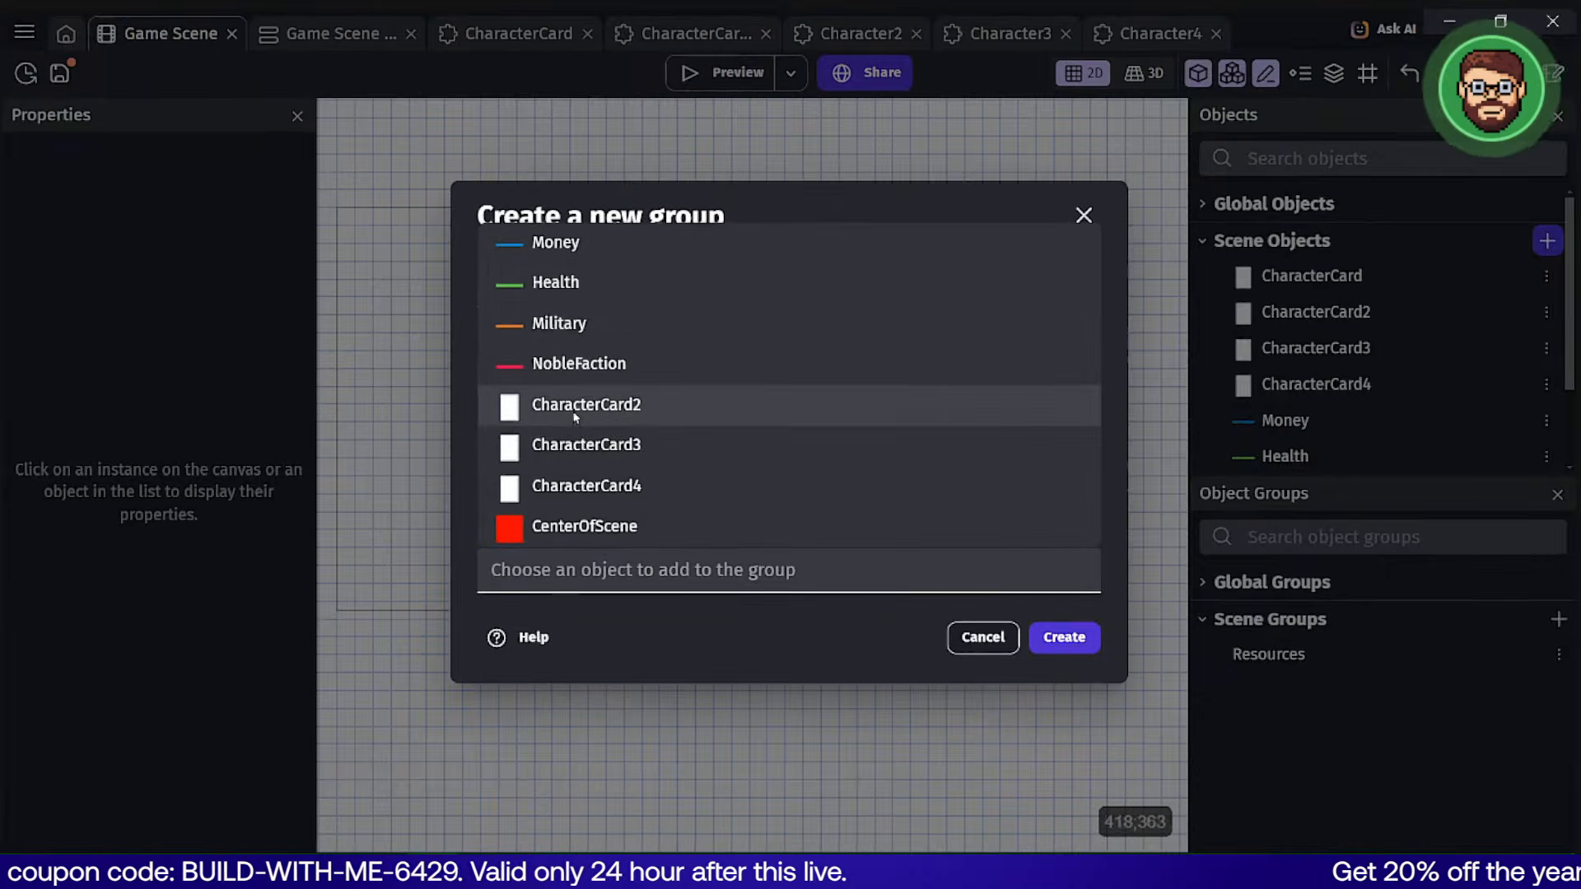
{"action": "left_click", "coordinate": [544, 405]}
{"action": "left_click", "coordinate": [586, 469]}
{"action": "left_click", "coordinate": [529, 607]}
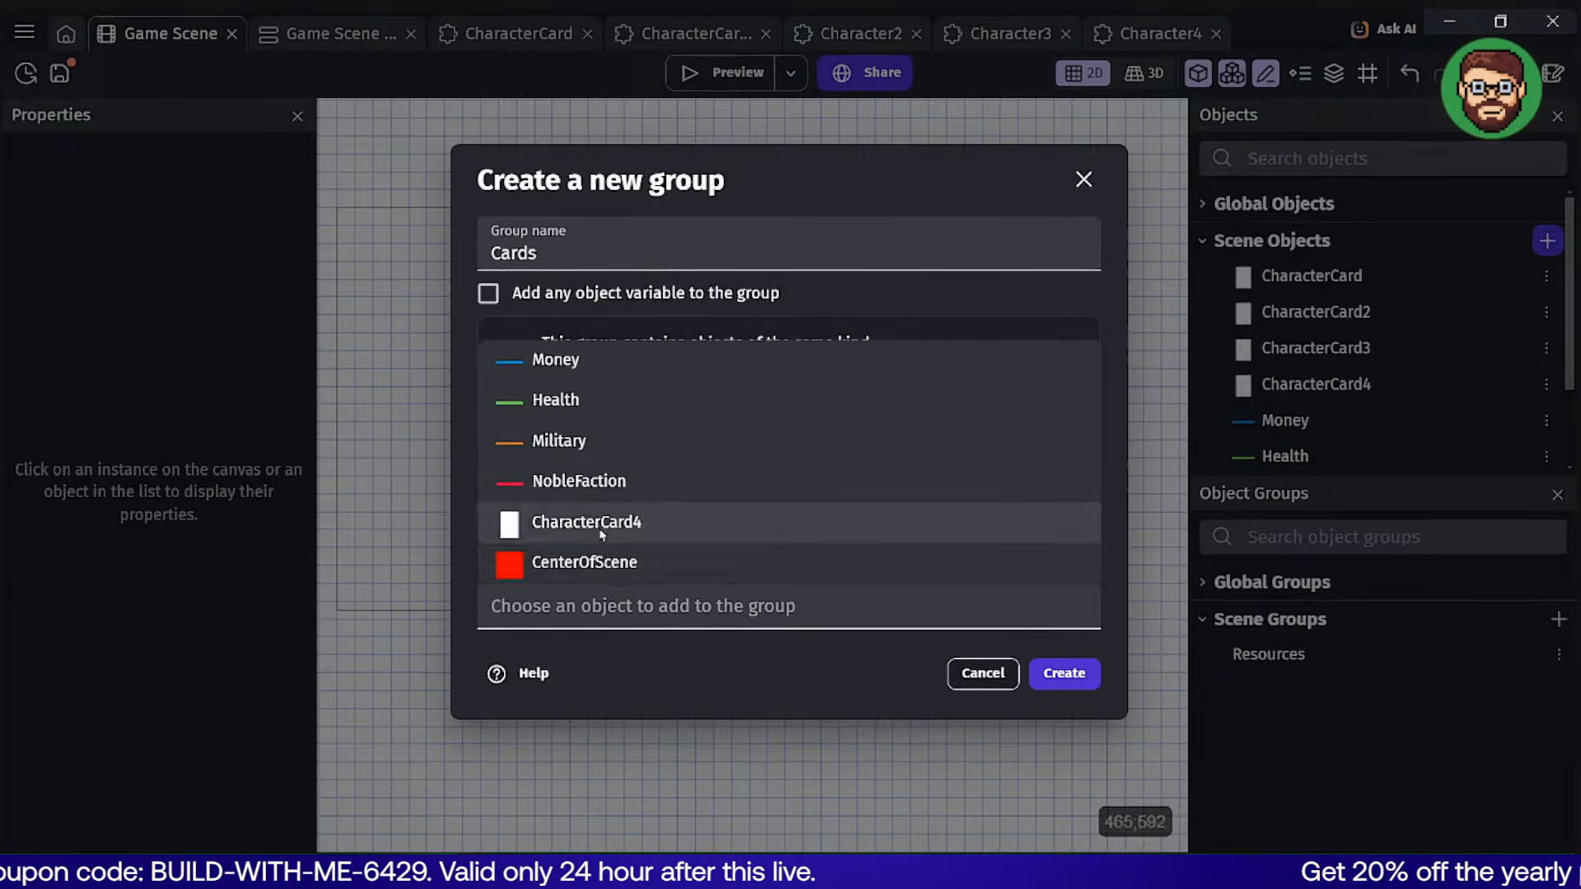
{"action": "left_click", "coordinate": [527, 527]}
{"action": "left_click", "coordinate": [1070, 696]}
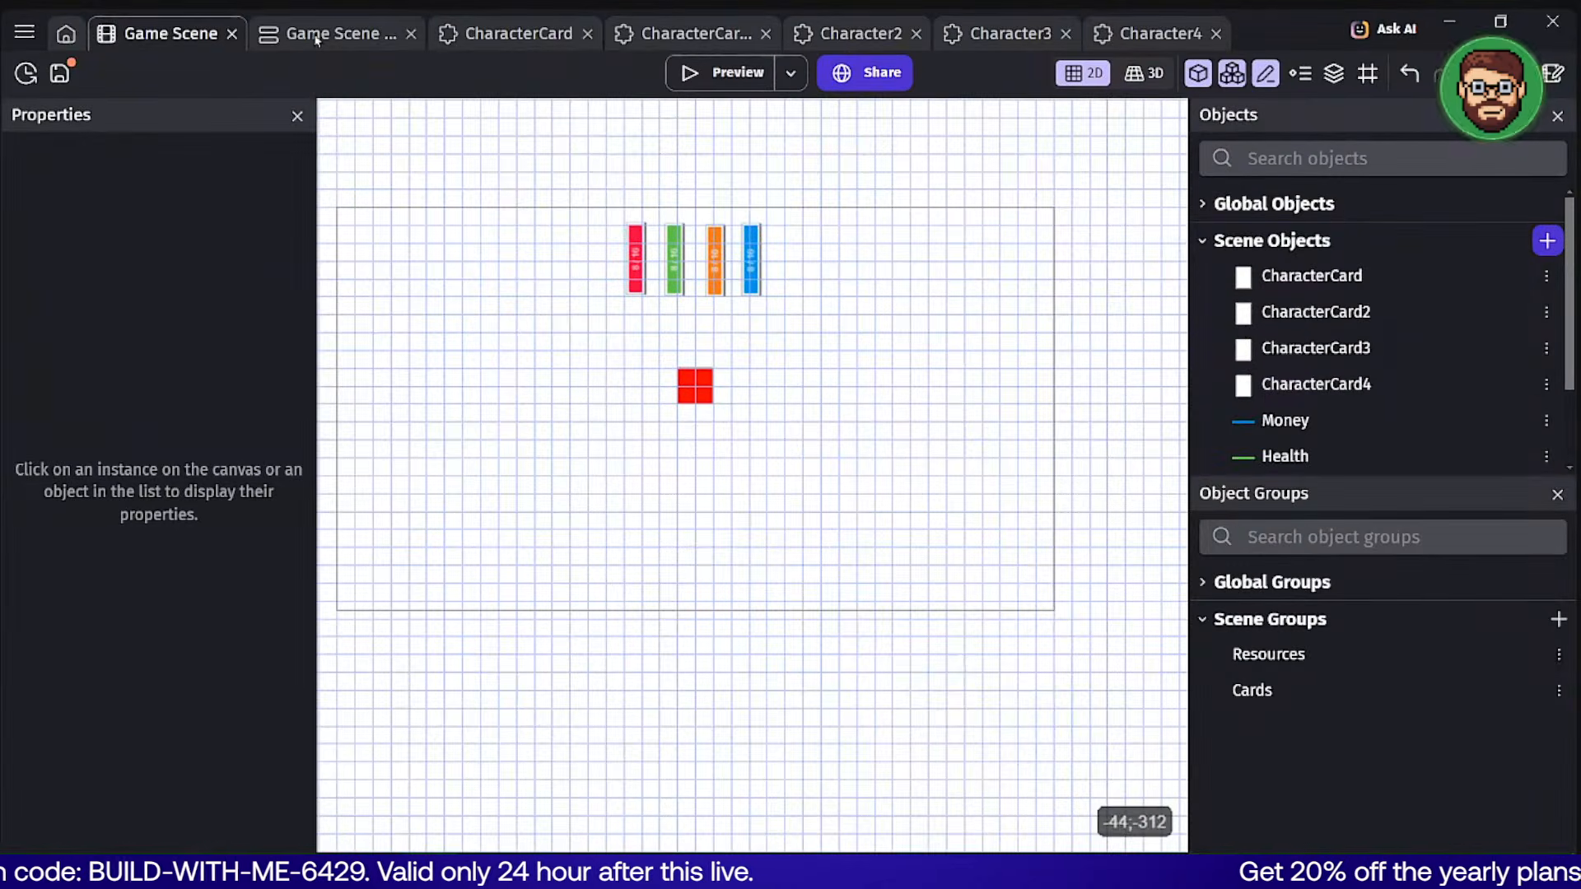
{"action": "left_click", "coordinate": [316, 37]}
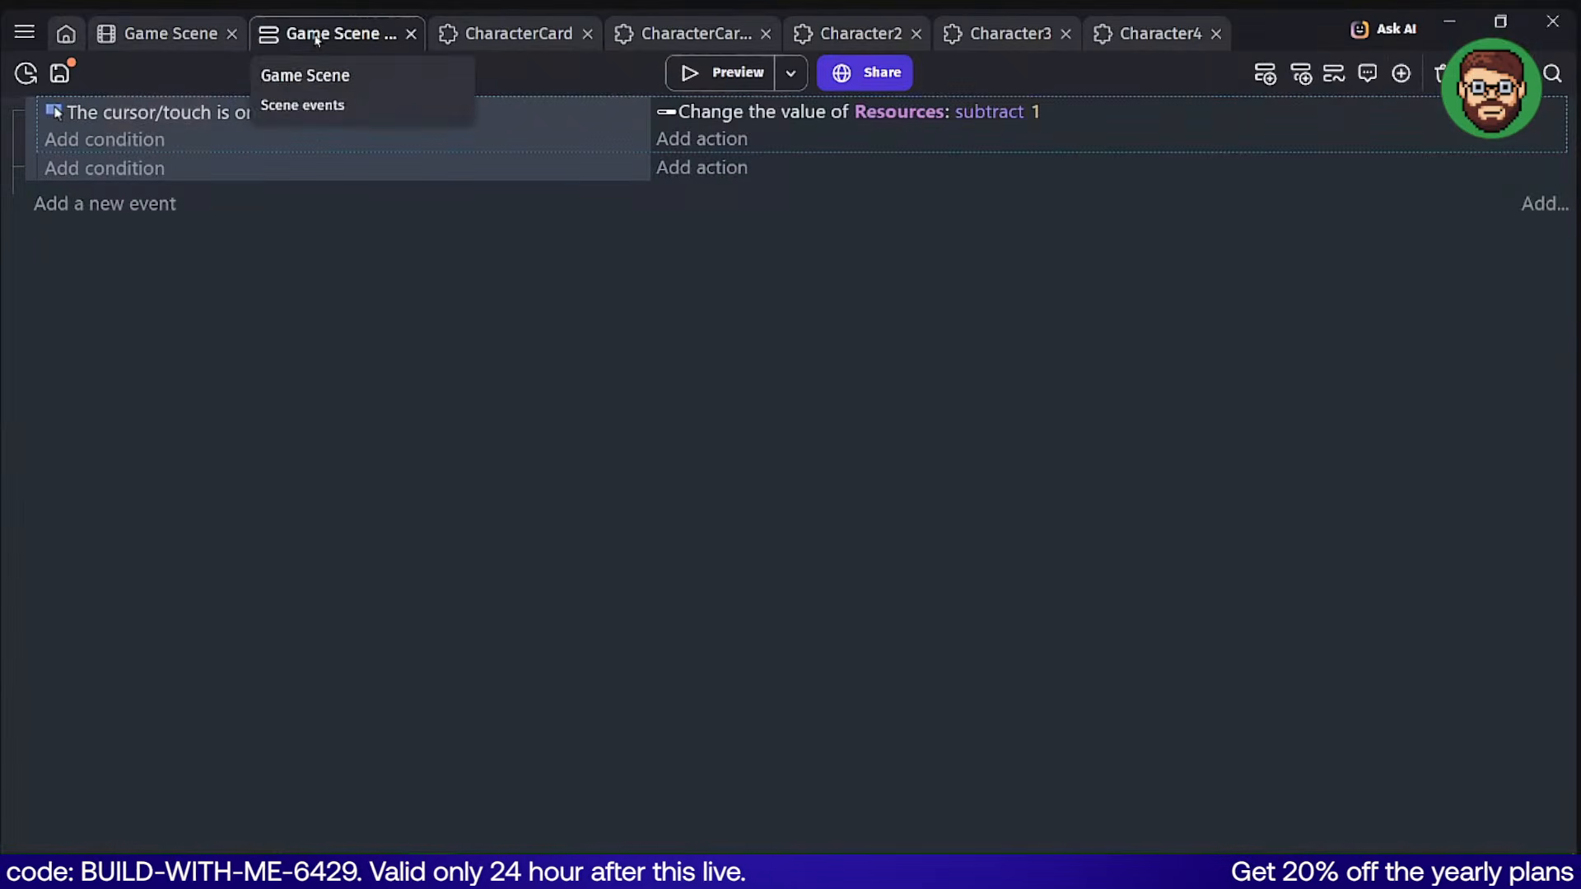
Add the condition "At the beginning of the scene" to the empty event.
{"action": "left_click", "coordinate": [118, 169]}
{"action": "type", "text": "begin"}
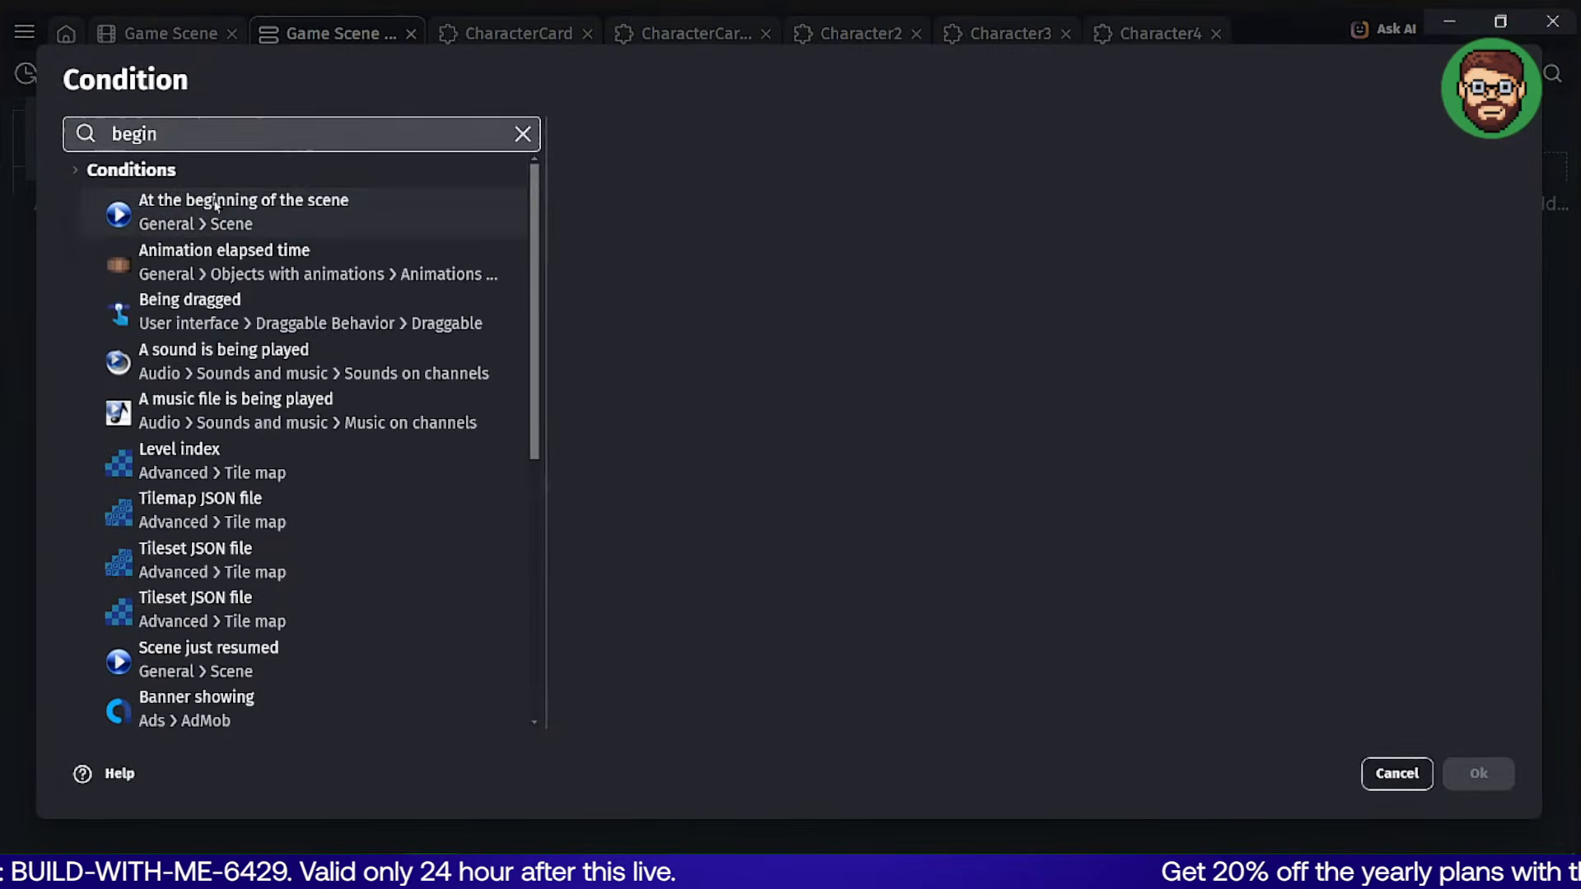
{"action": "left_click", "coordinate": [211, 206]}
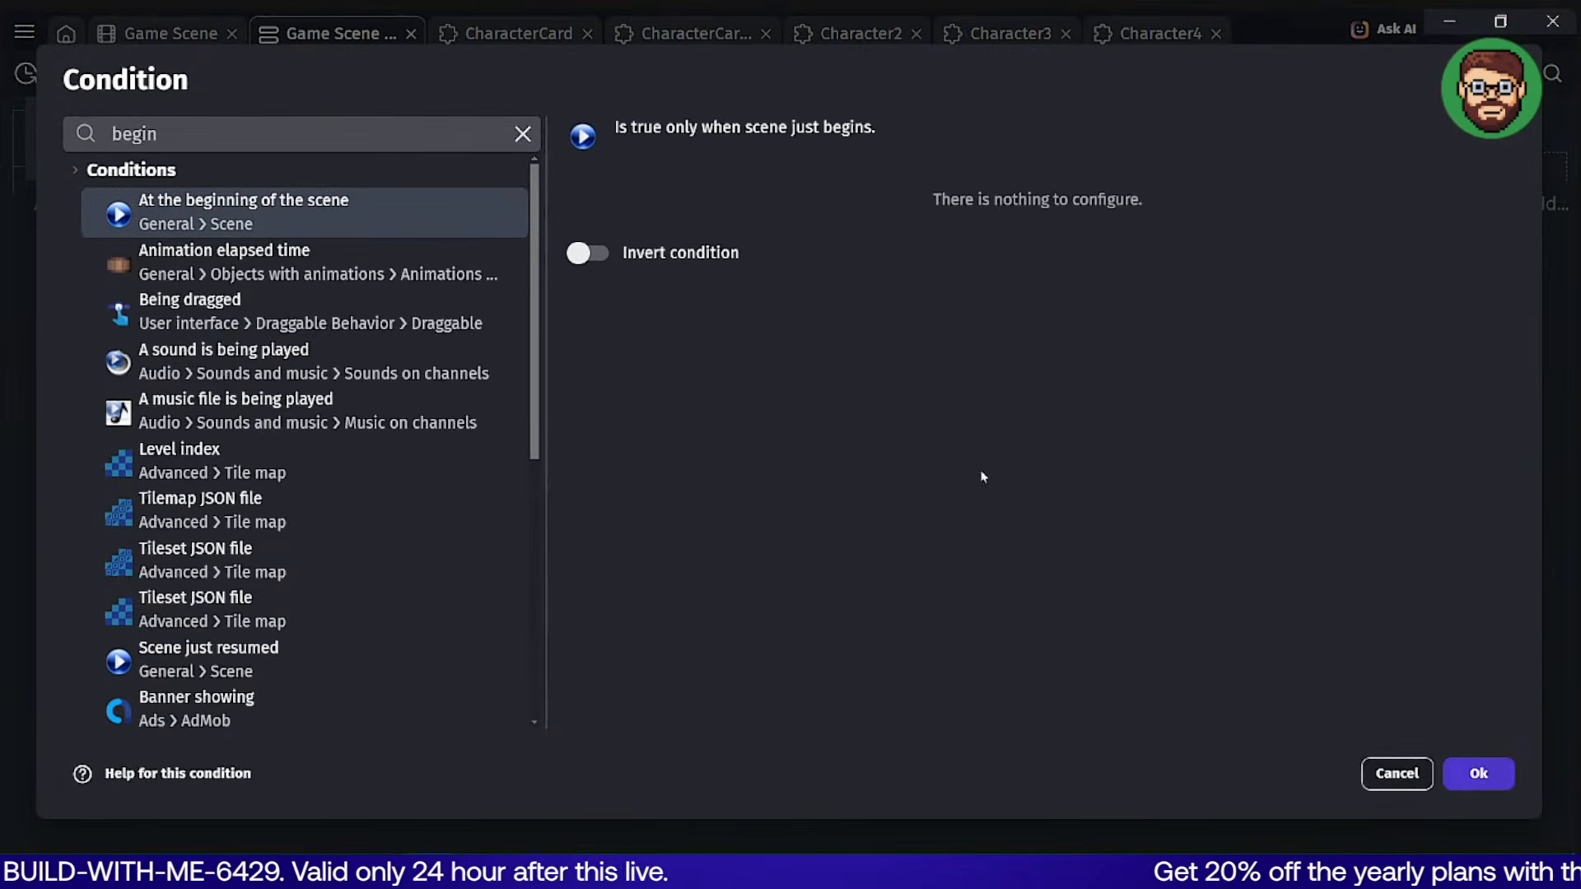
{"action": "left_click", "coordinate": [1476, 771]}
Add a "Pick a random object" condition for the Cards group to the beginning-of-scene event.
{"action": "left_click", "coordinate": [140, 196]}
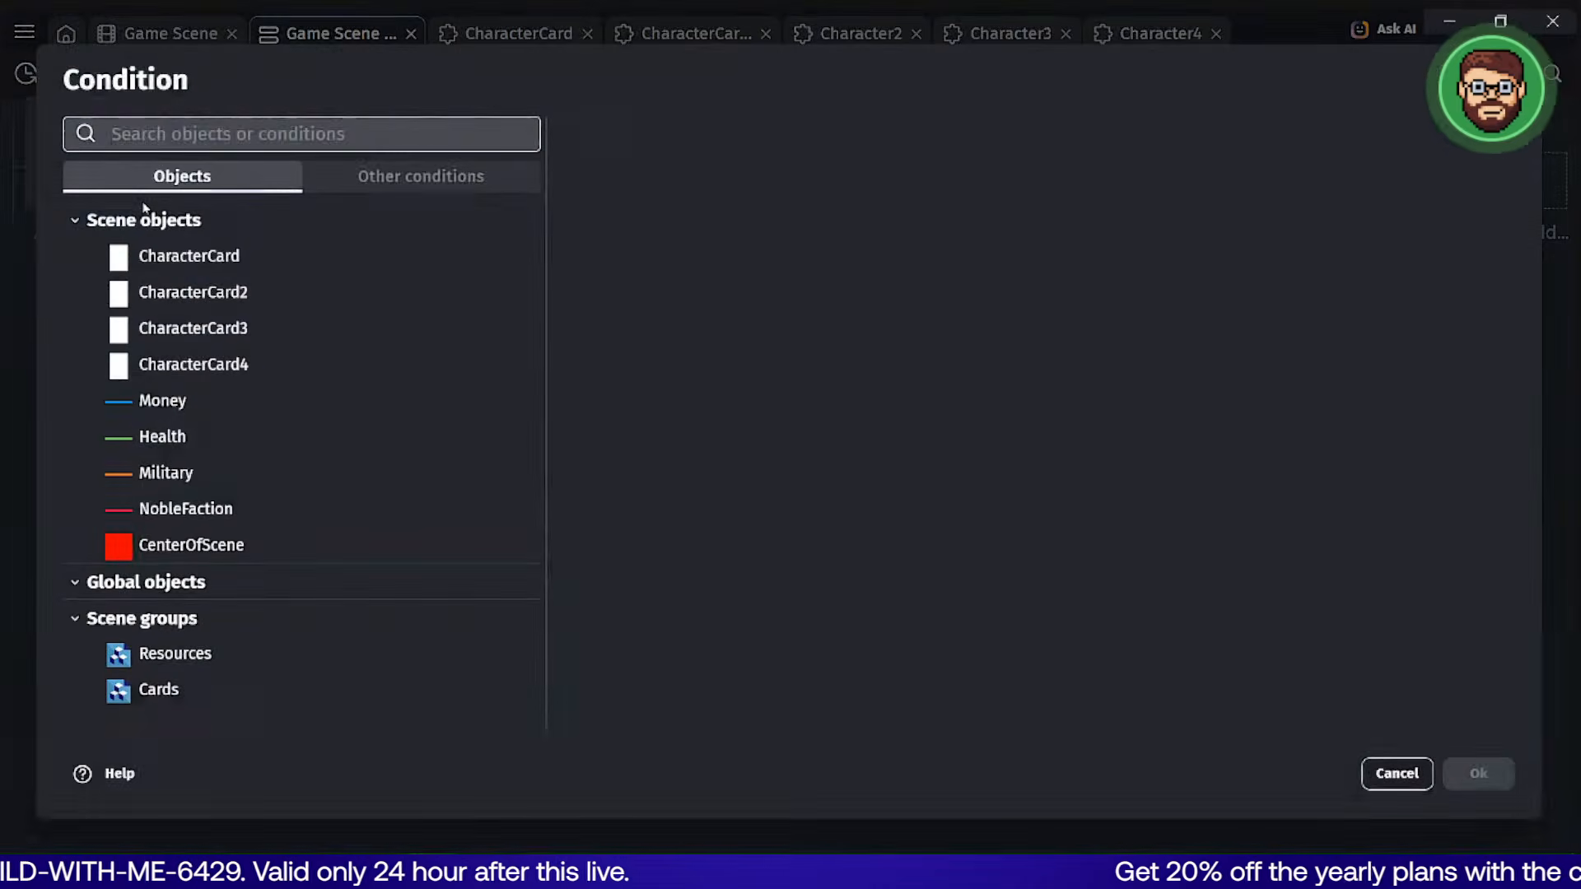
{"action": "type", "text": "pick"}
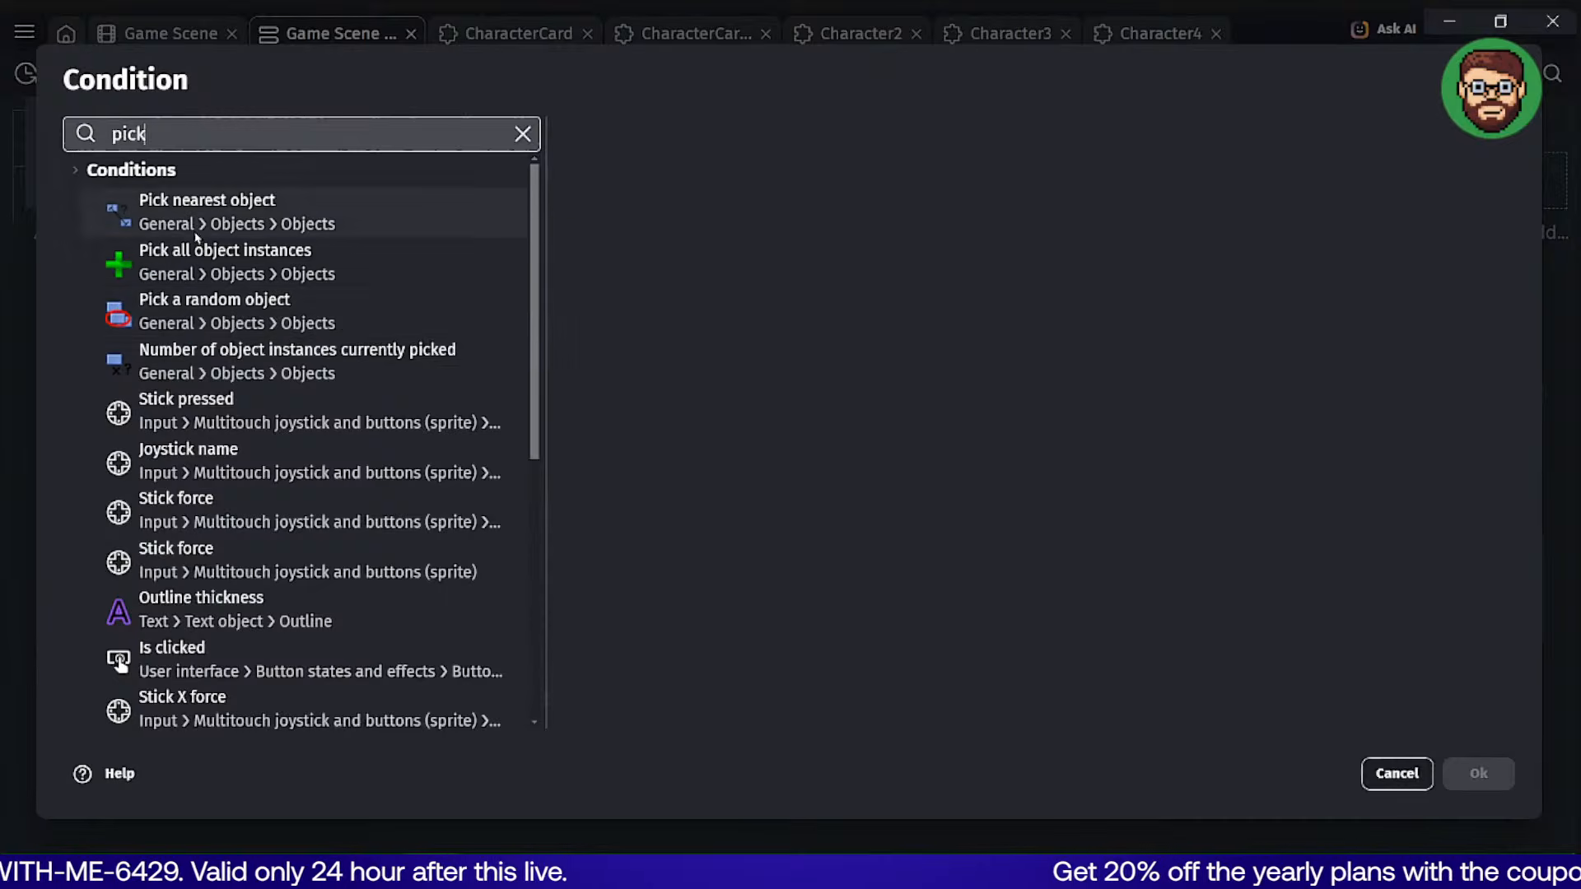
{"action": "left_click", "coordinate": [198, 328]}
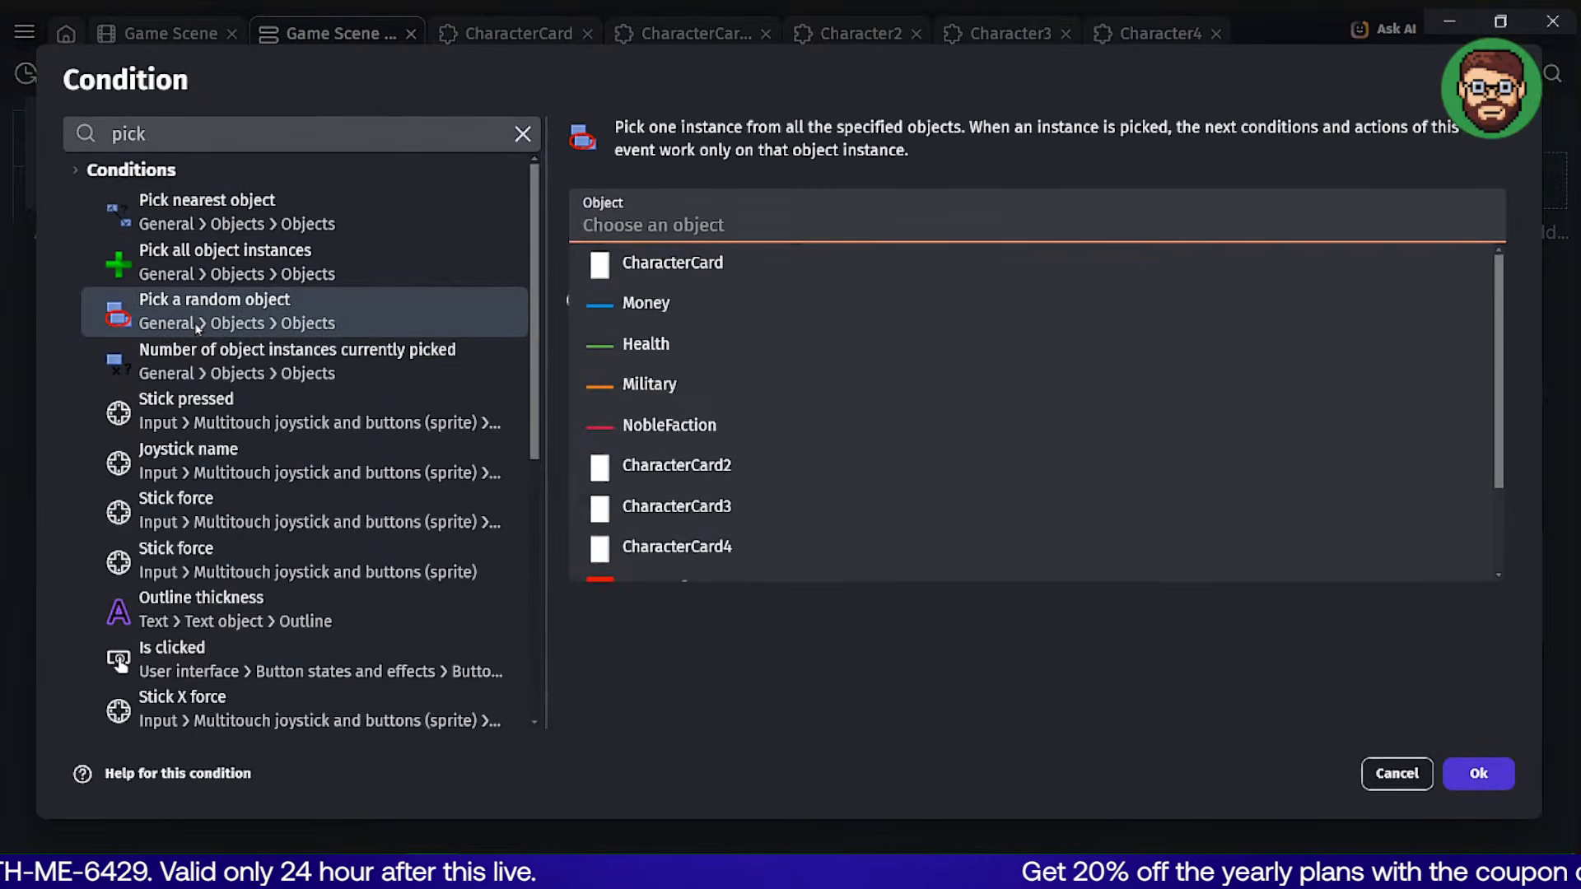
{"action": "scroll", "coordinate": [741, 329], "scroll_direction": "down", "scroll_amount": 2}
{"action": "left_click", "coordinate": [657, 561]}
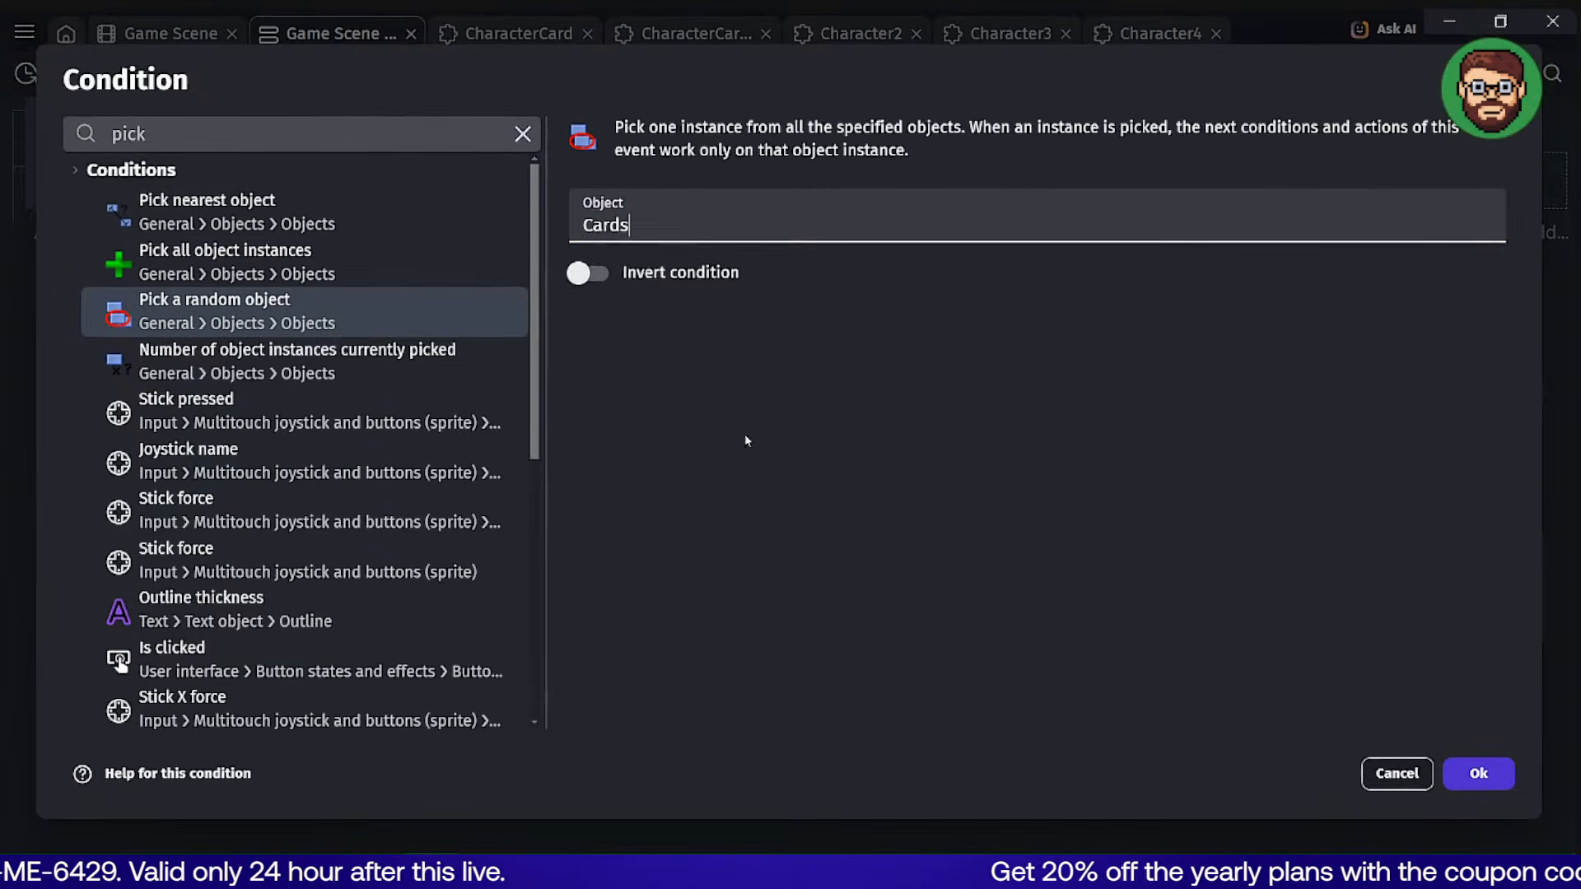
{"action": "left_click", "coordinate": [1478, 773]}
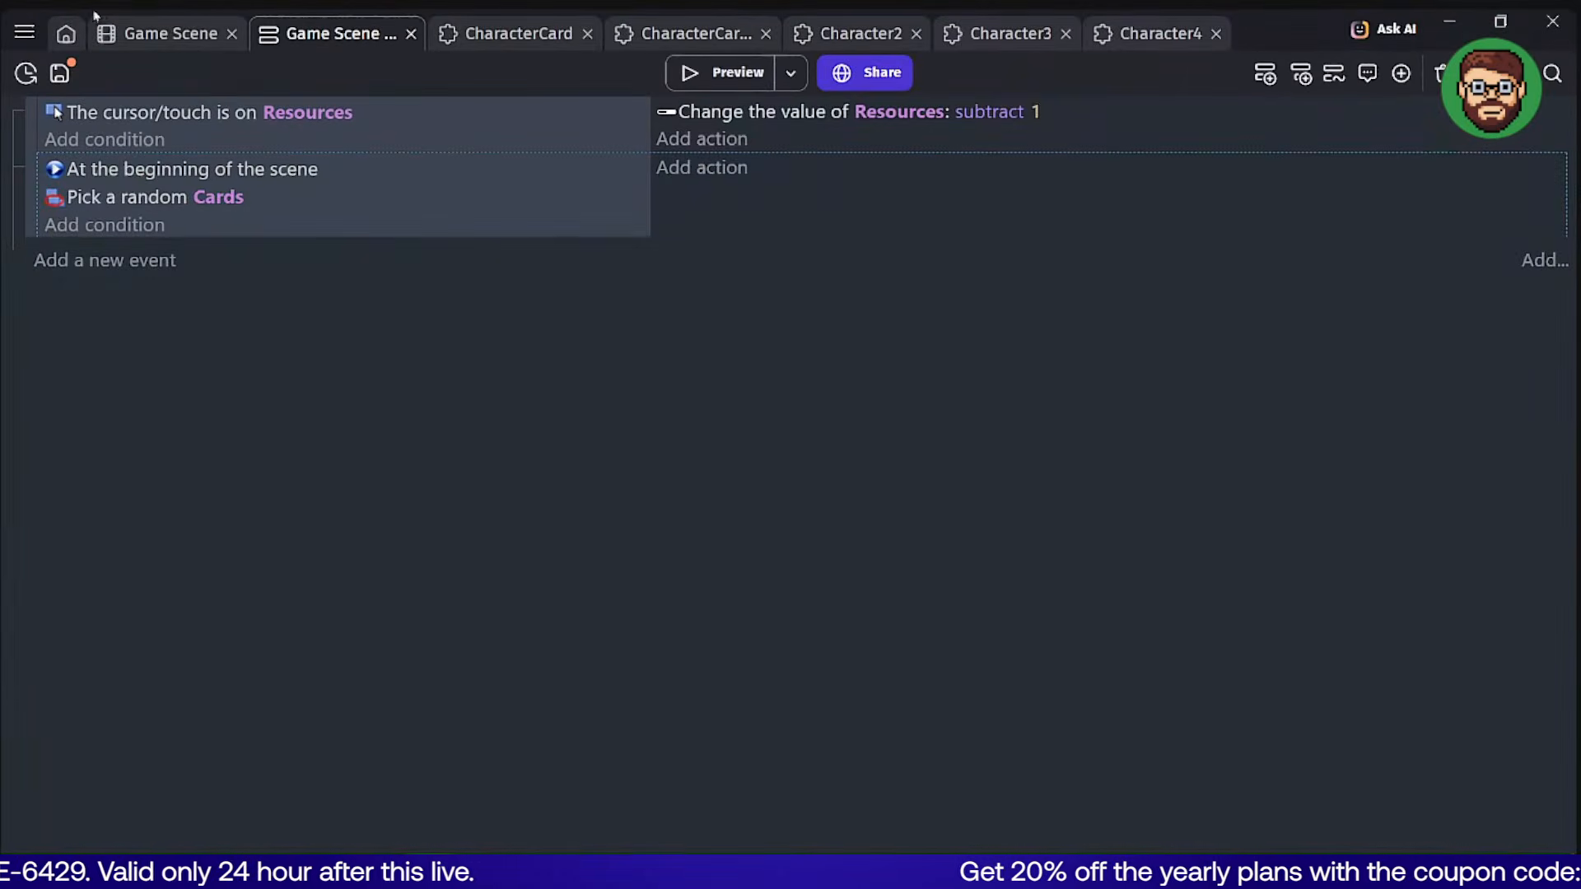
Start a Position action for the Cards group in the beginning-of-scene event and set its X position to CenterOfScene.X().
{"action": "left_click", "coordinate": [711, 189]}
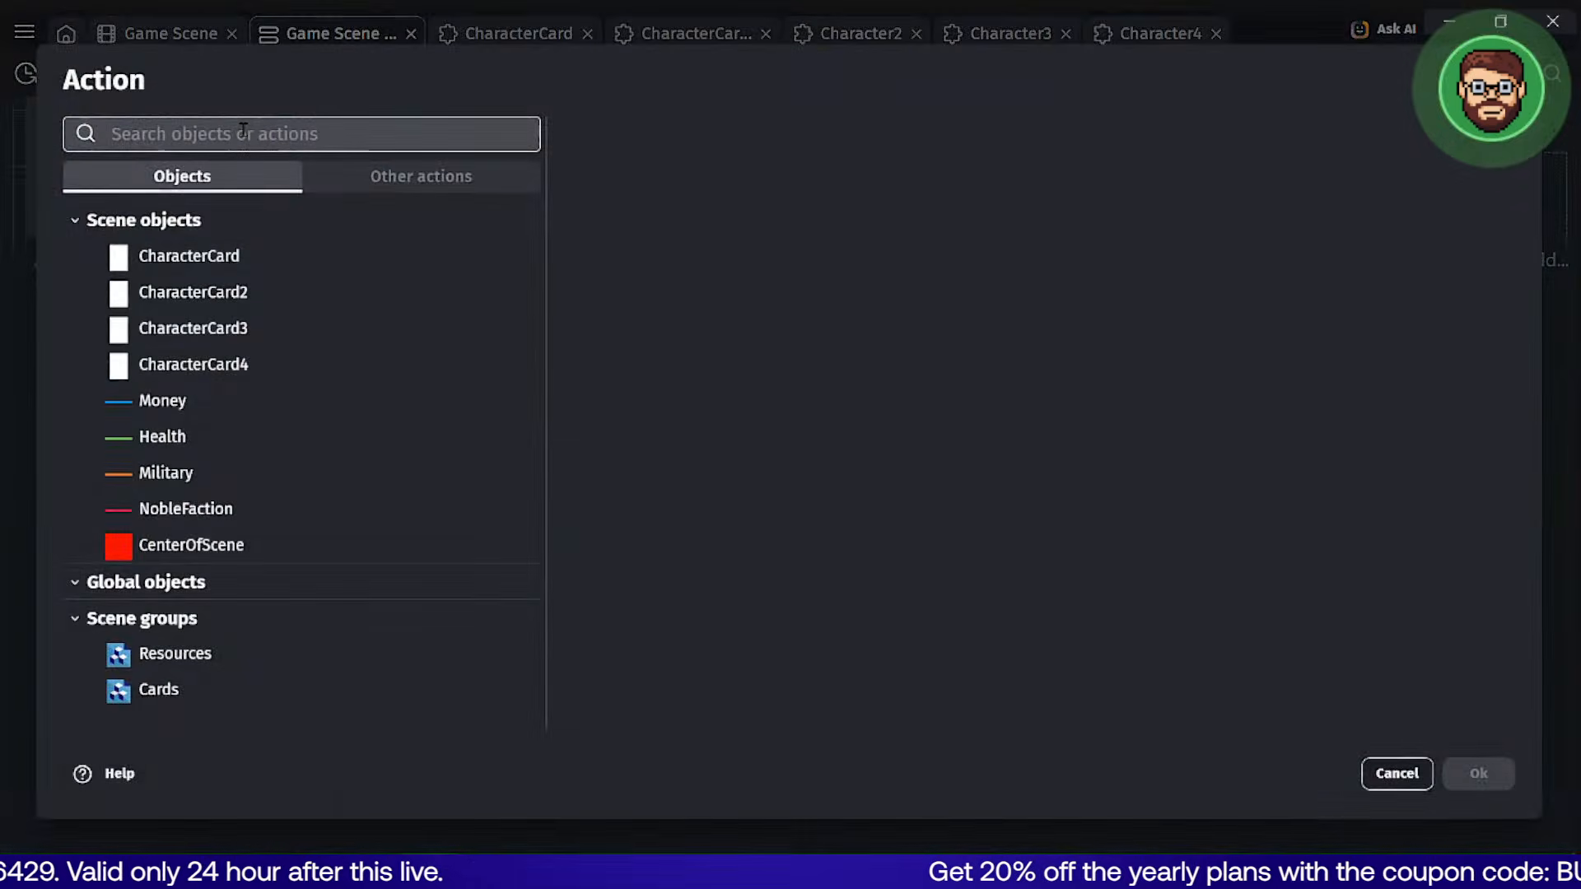
{"action": "type", "text": "position"}
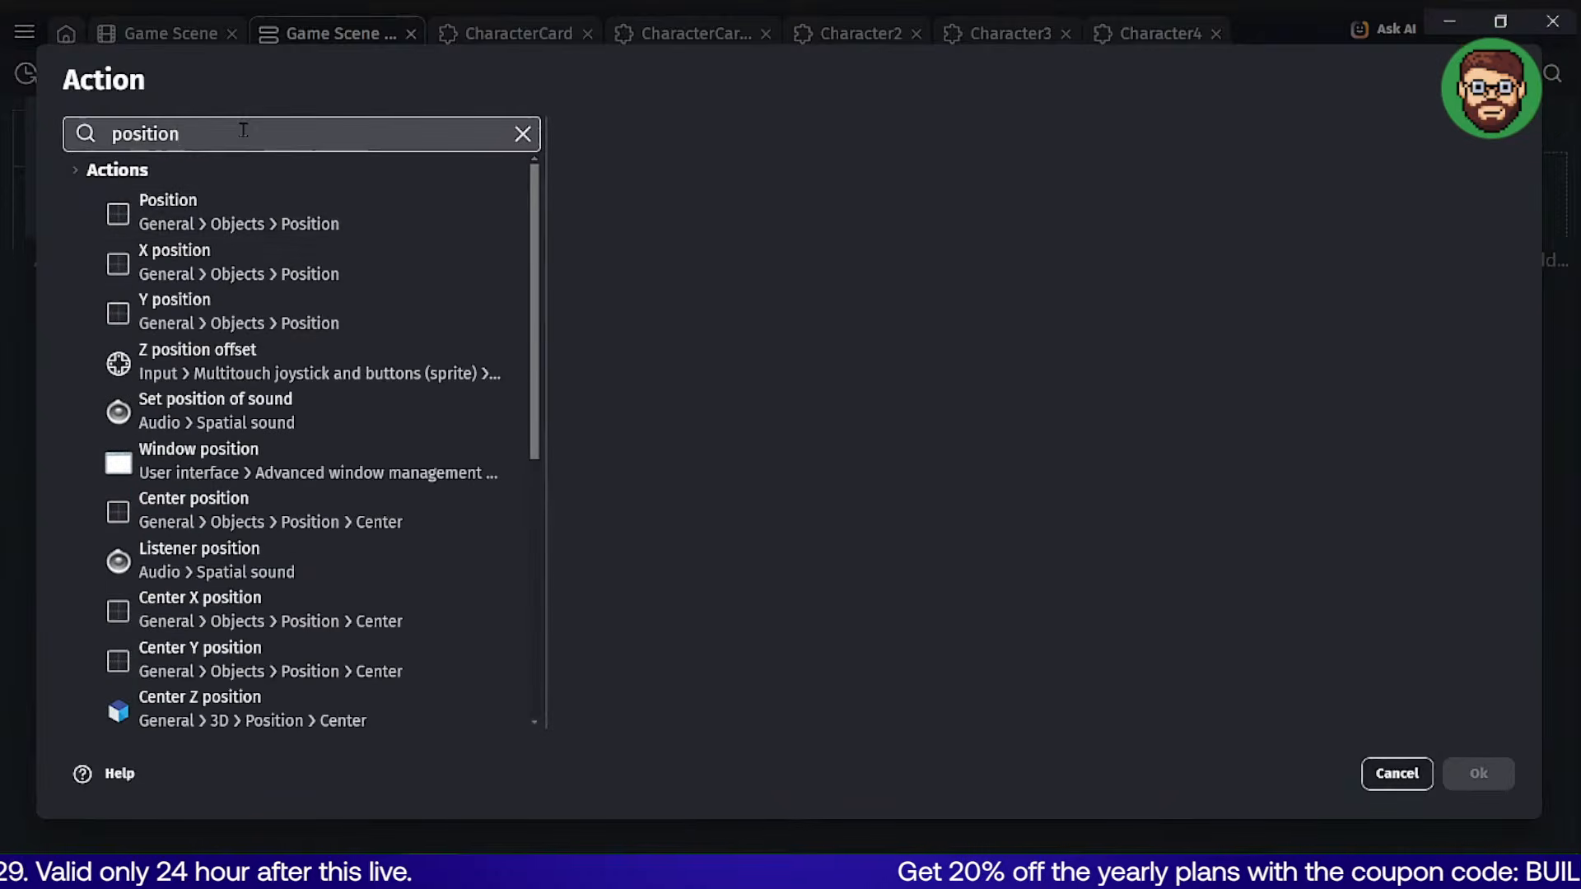
{"action": "left_click", "coordinate": [234, 214]}
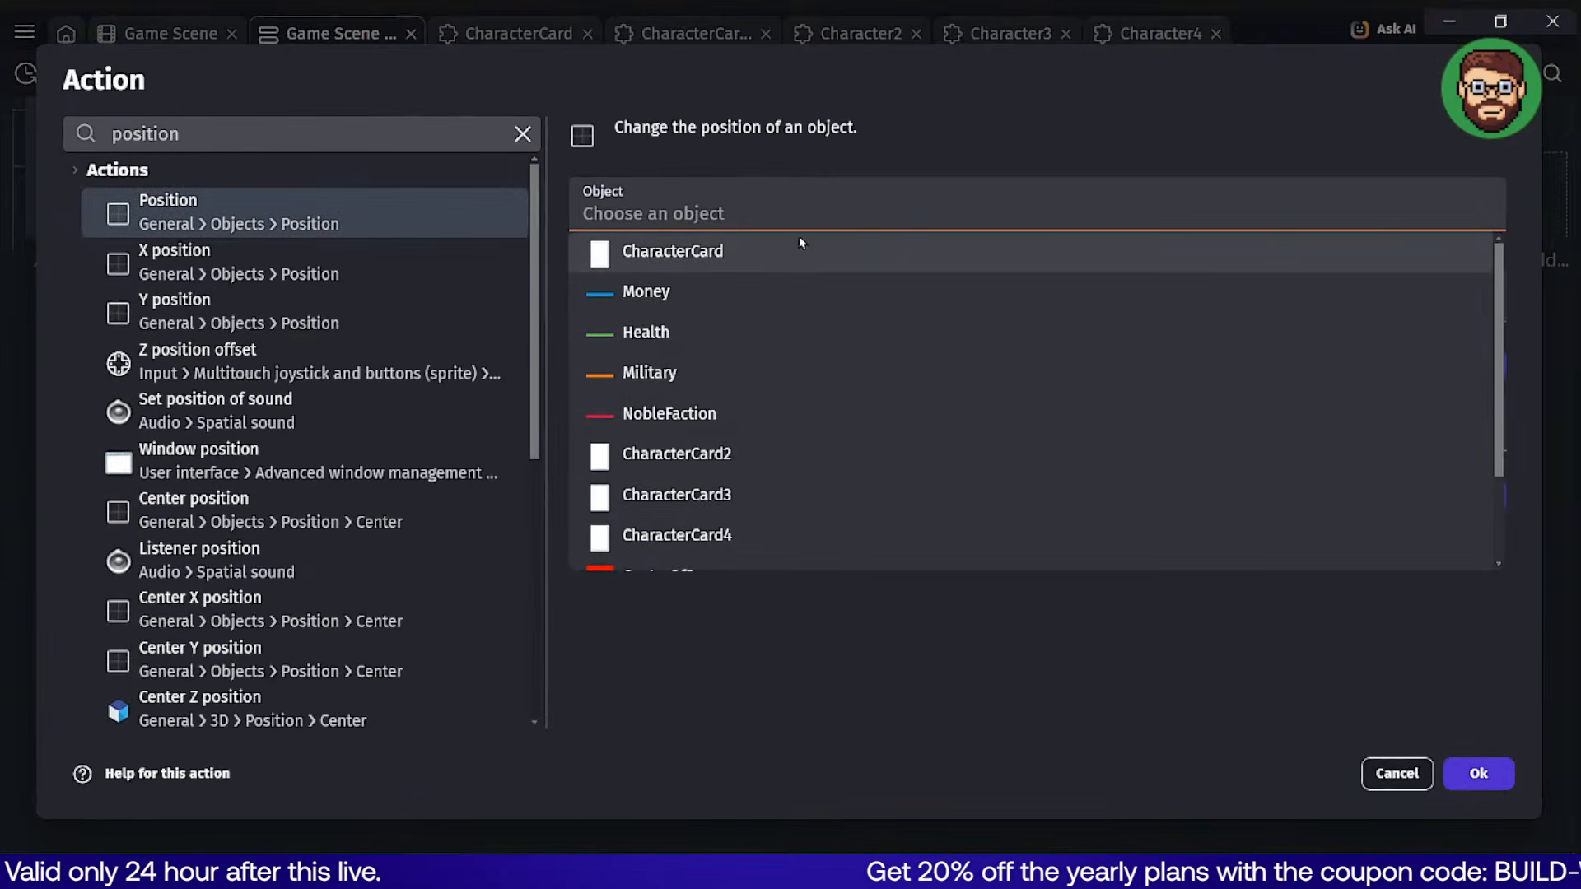
{"action": "scroll", "coordinate": [709, 310], "scroll_direction": "down", "scroll_amount": 3}
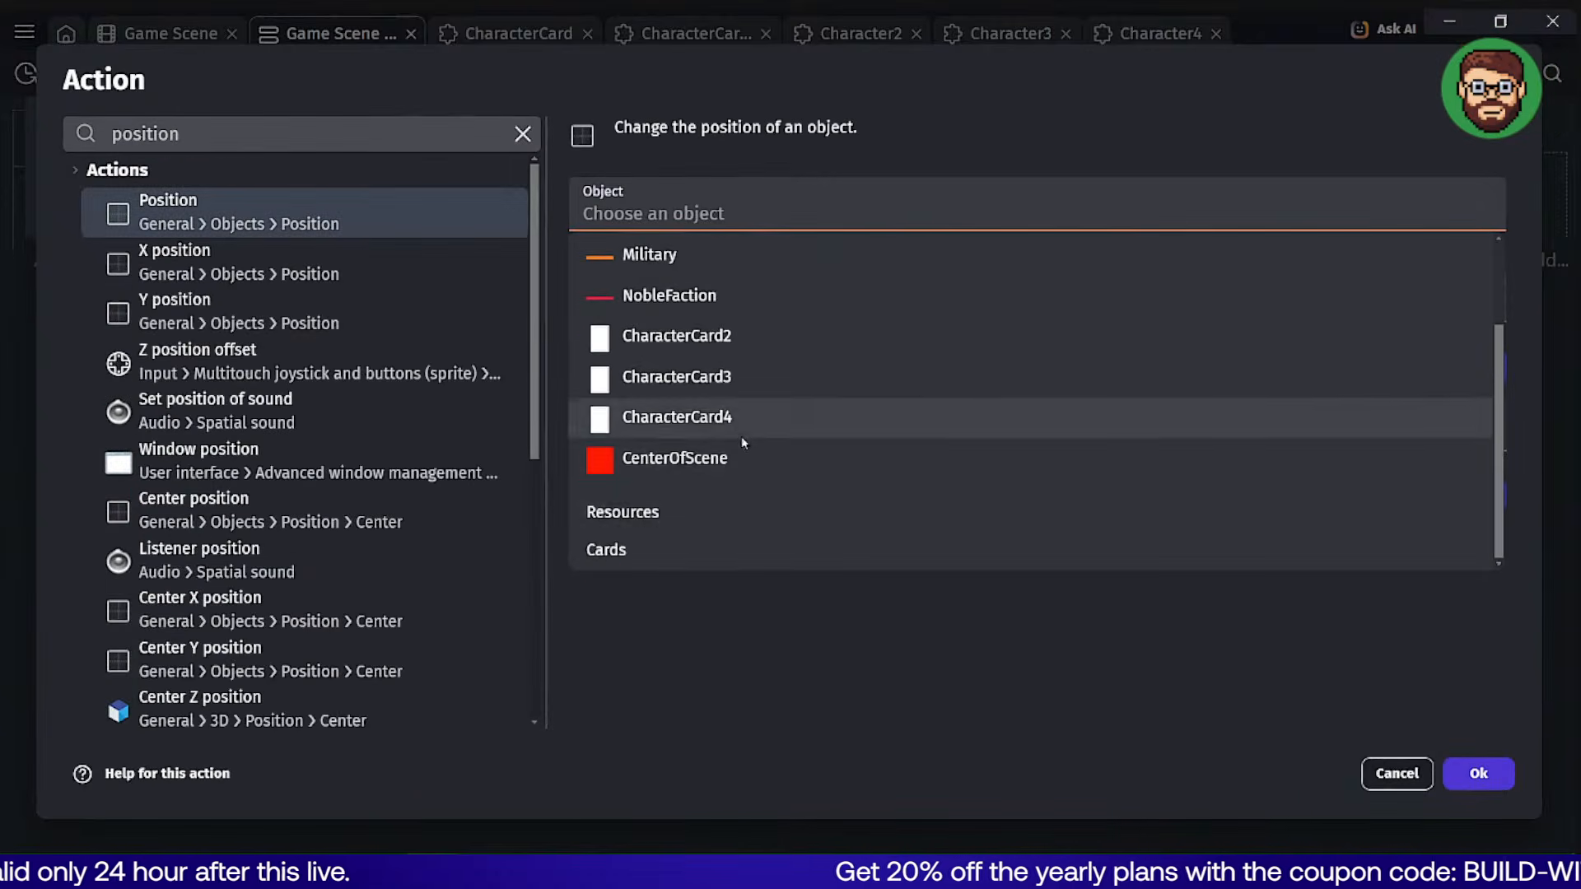
{"action": "left_click", "coordinate": [632, 537]}
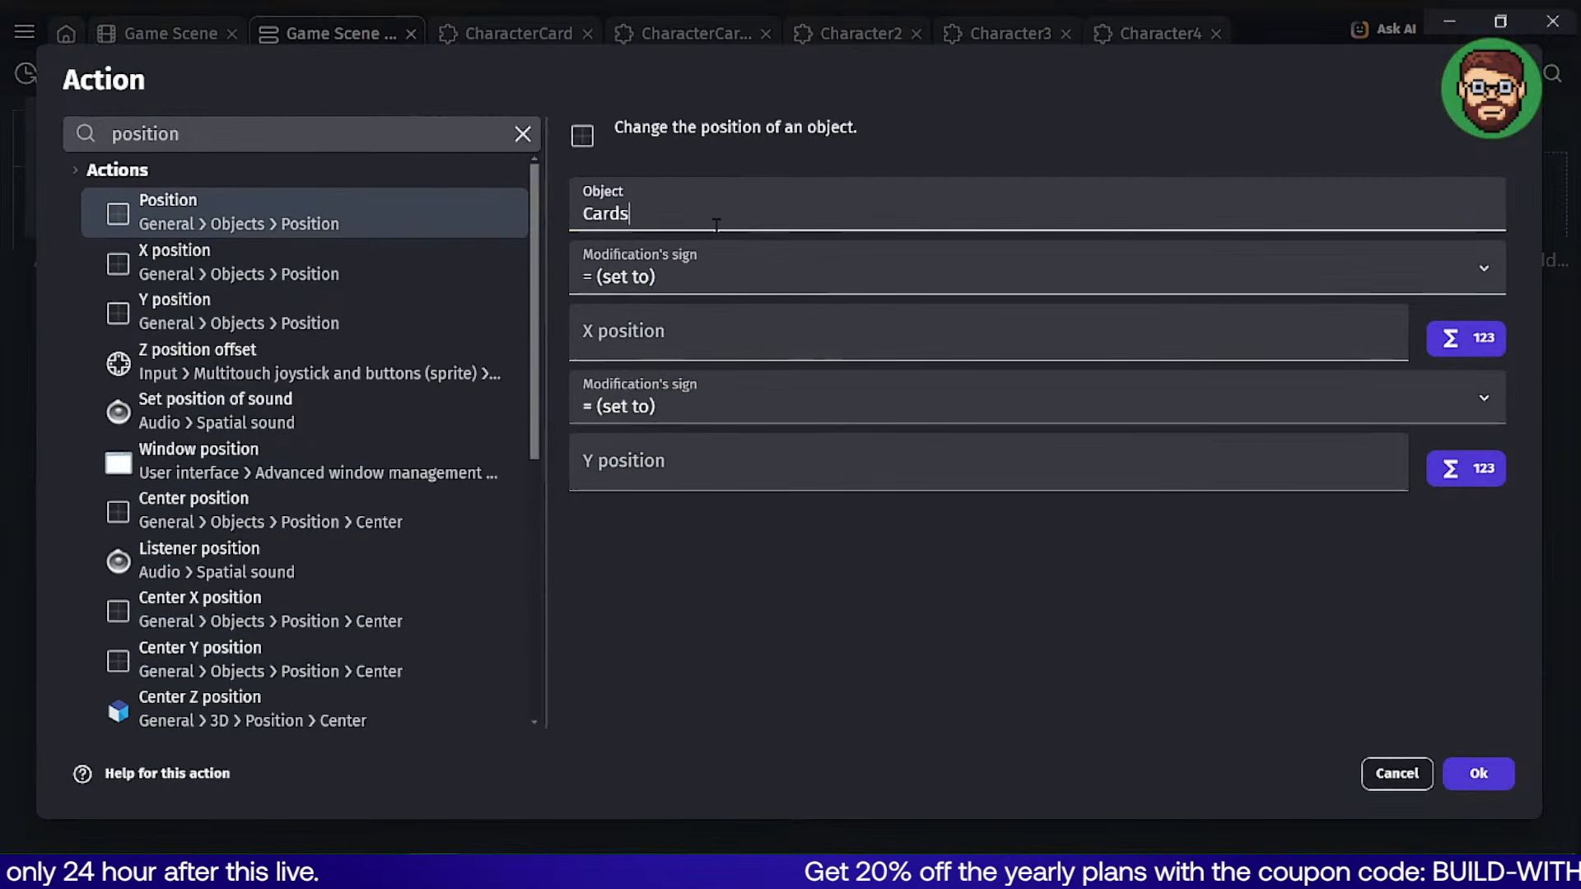
{"action": "left_click", "coordinate": [682, 324]}
{"action": "type", "text": "cent"}
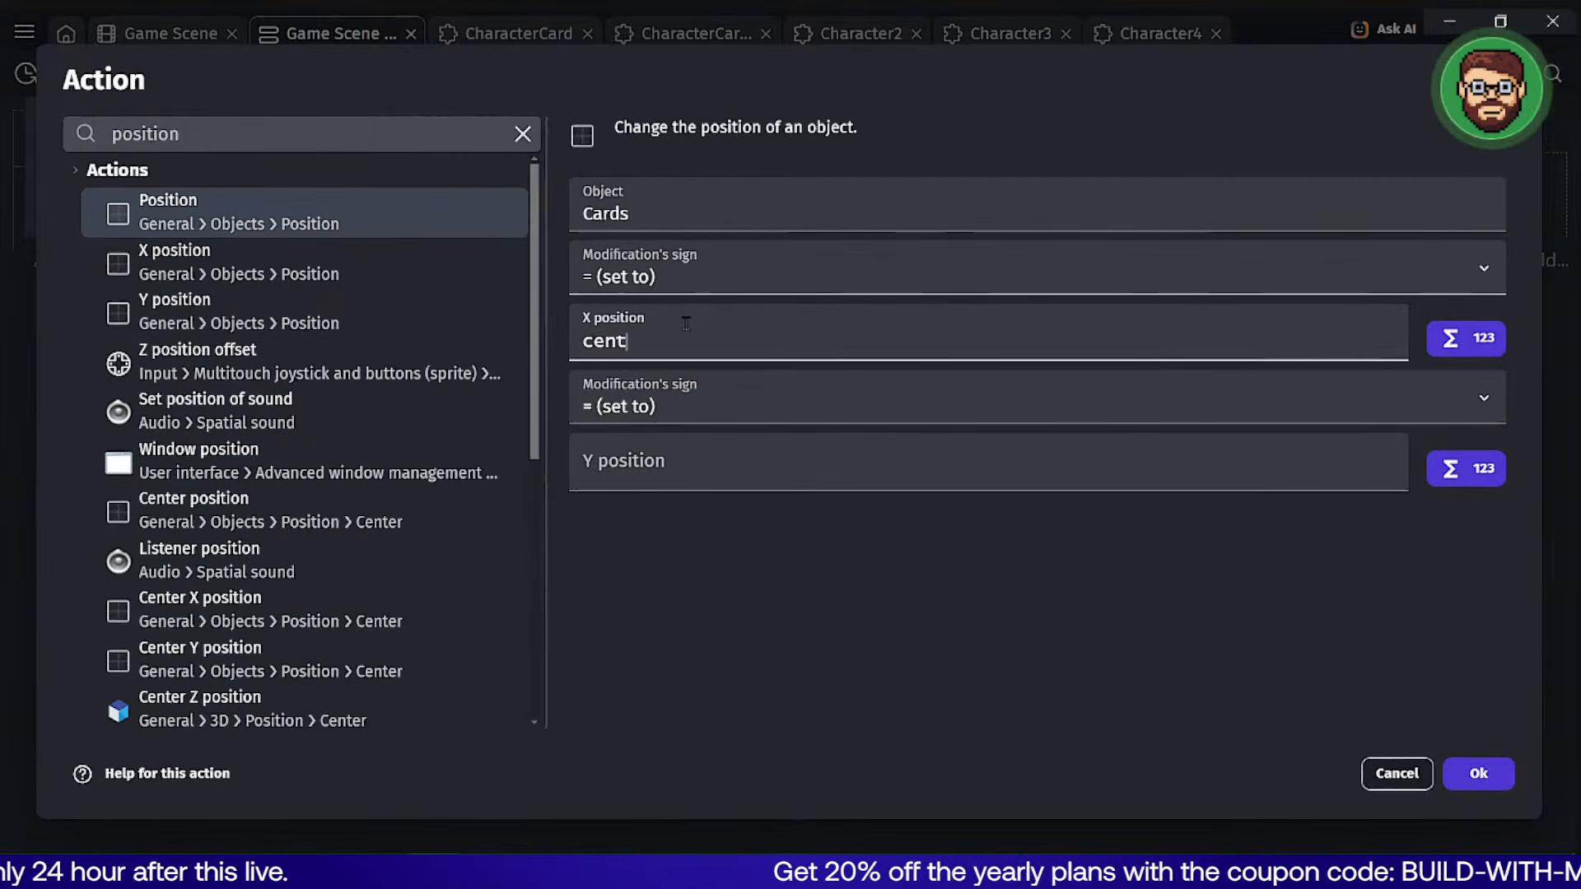
{"action": "left_click", "coordinate": [655, 375]}
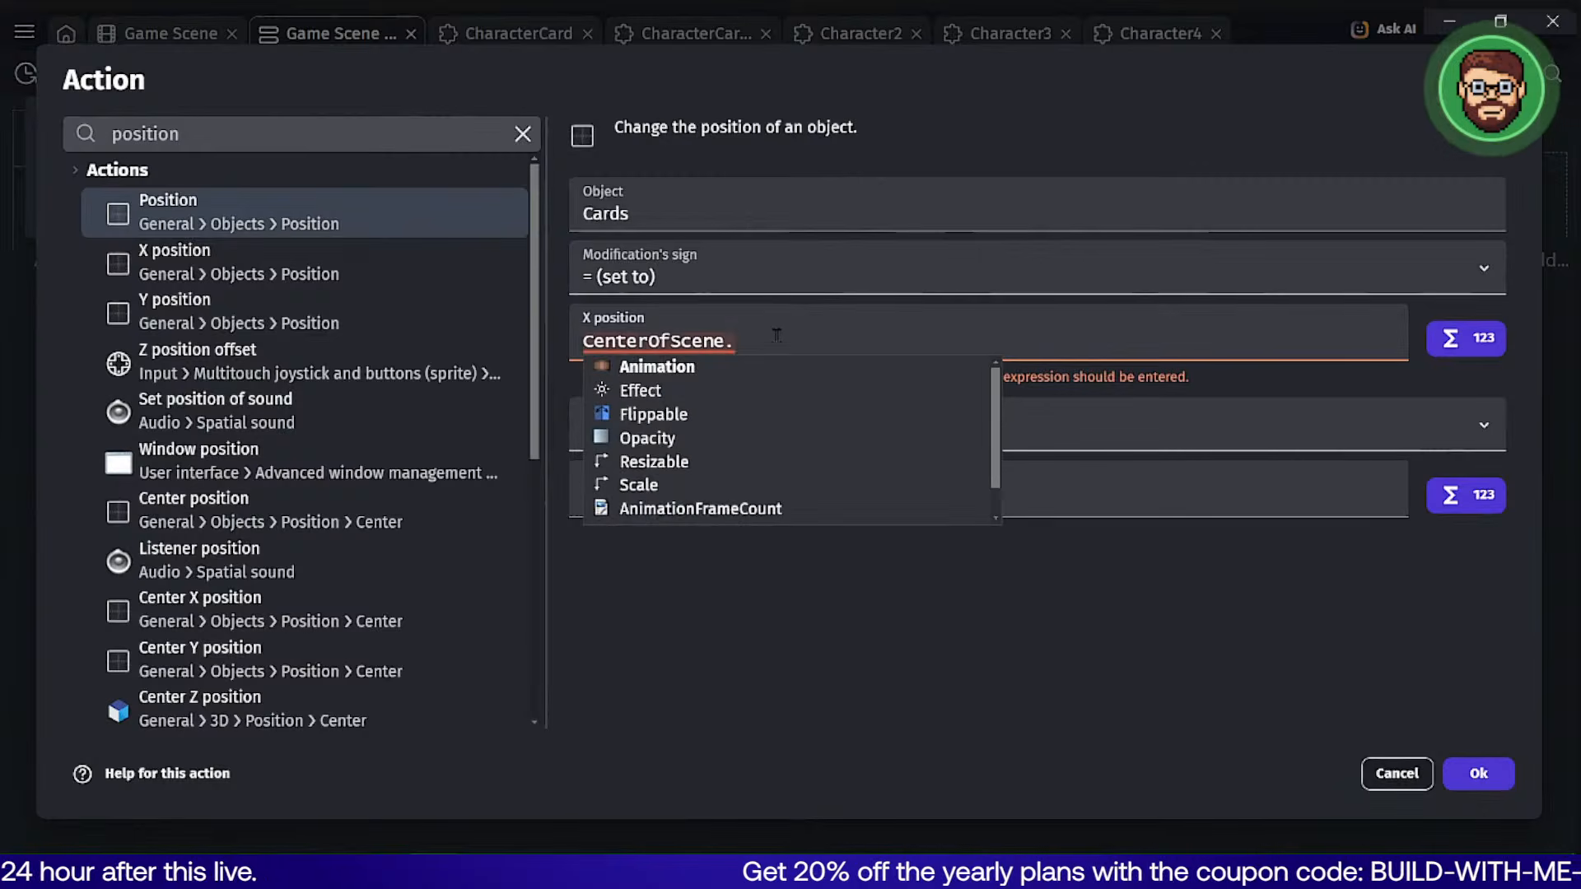
{"action": "type", "text": "x"}
{"action": "key", "text": "Return"}
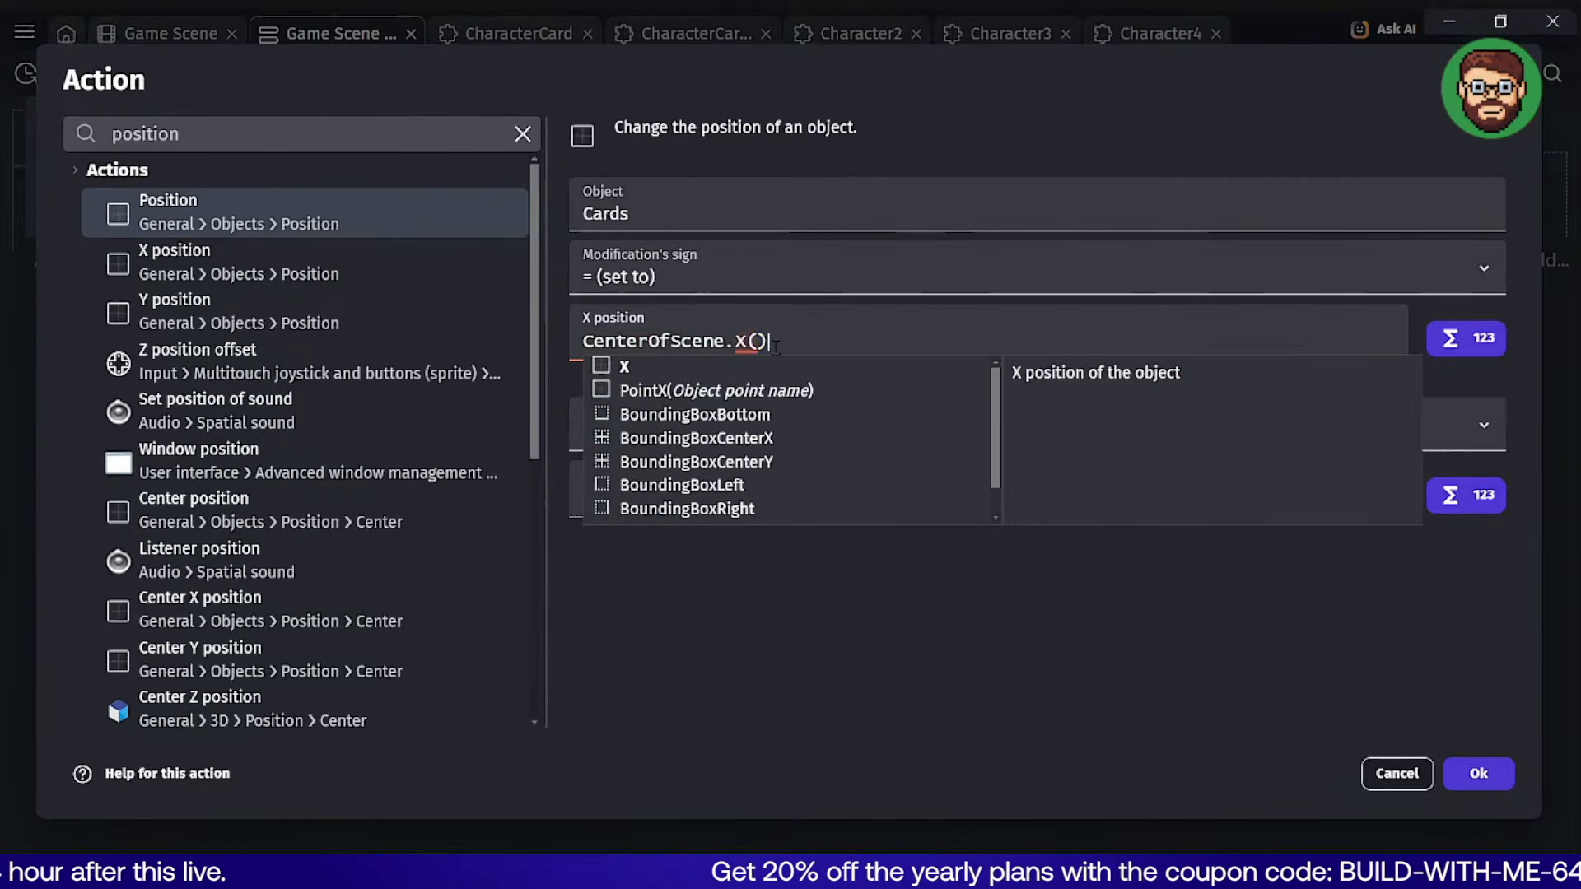
Set the action's Y position to CenterOfScene.Y() and add the action to the event.
{"action": "key", "text": "ctrl+c"}
{"action": "left_click", "coordinate": [776, 455]}
{"action": "key", "text": "ctrl+v"}
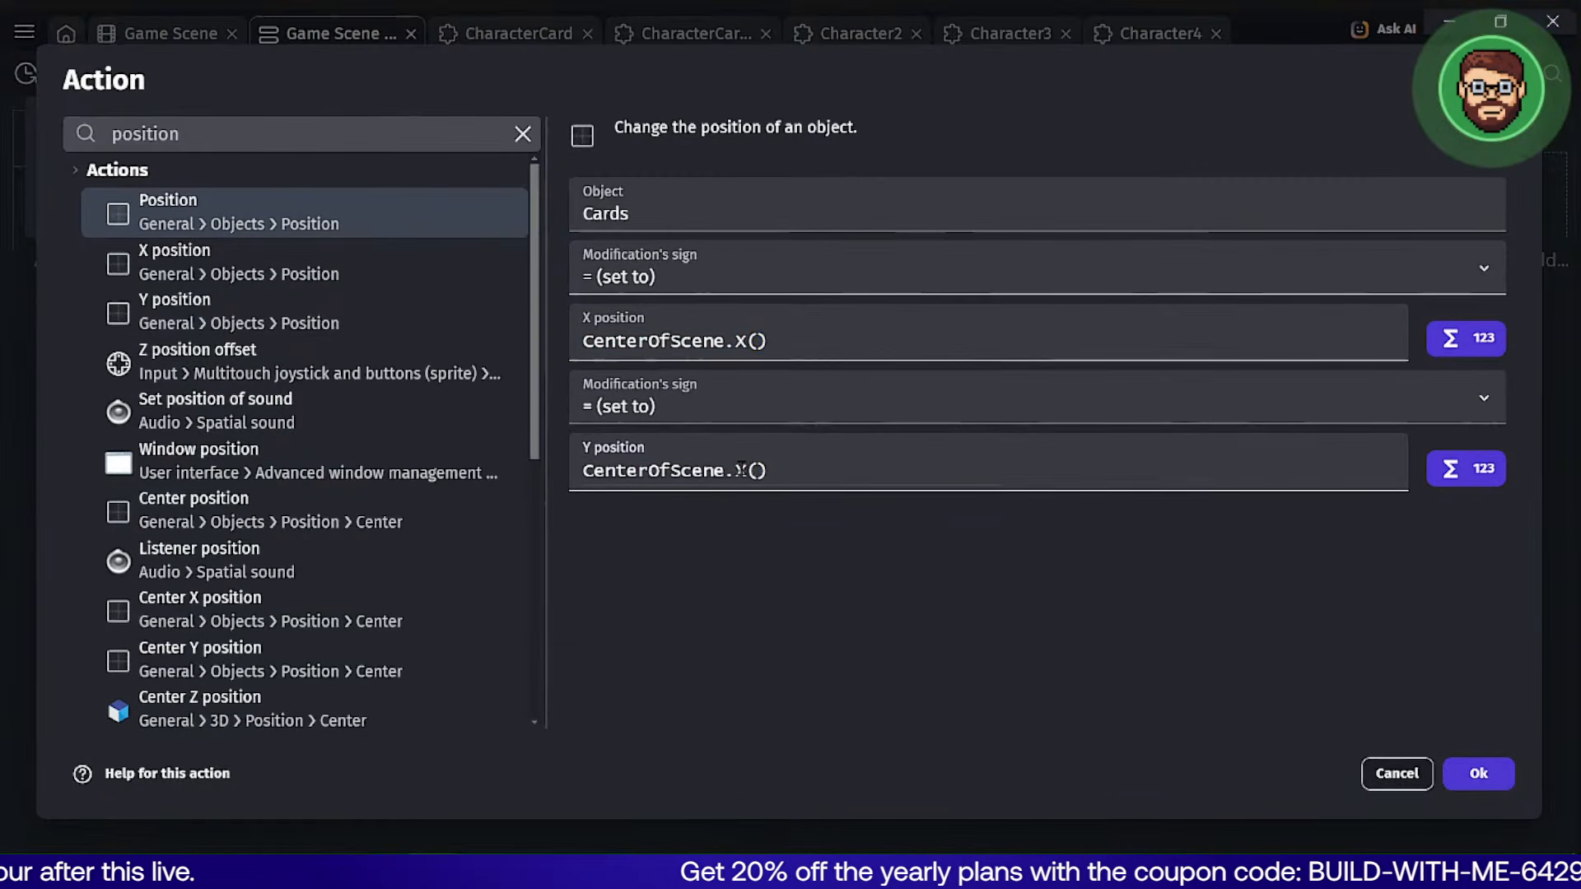
{"action": "left_click_drag", "start_coordinate": [735, 460], "coordinate": [833, 457]}
{"action": "type", "text": "Y"}
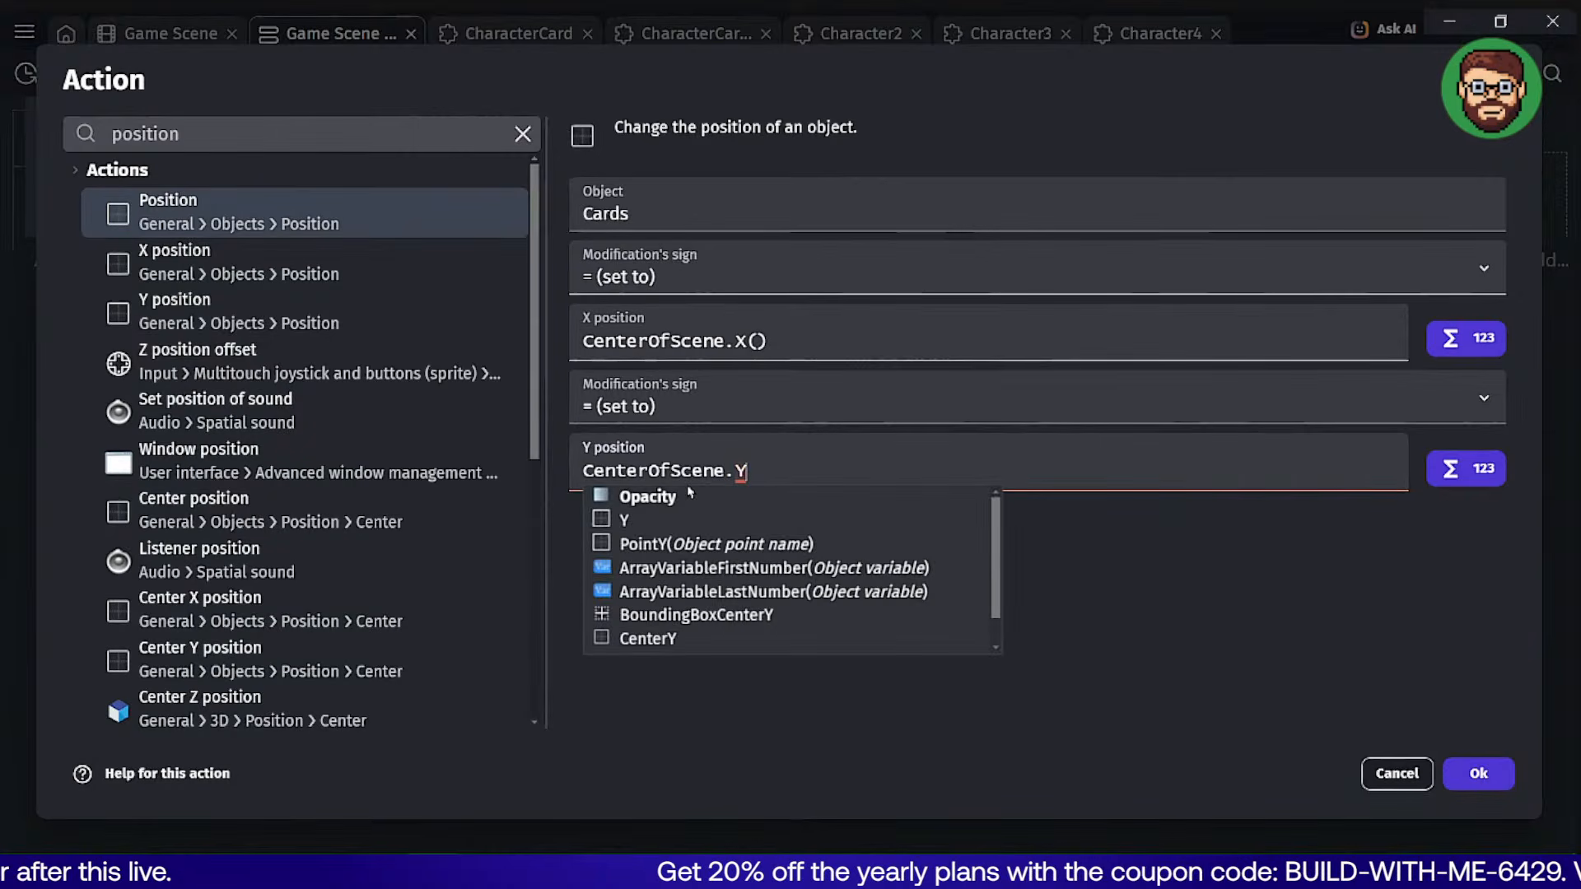
{"action": "left_click", "coordinate": [624, 520]}
{"action": "left_click", "coordinate": [1466, 783]}
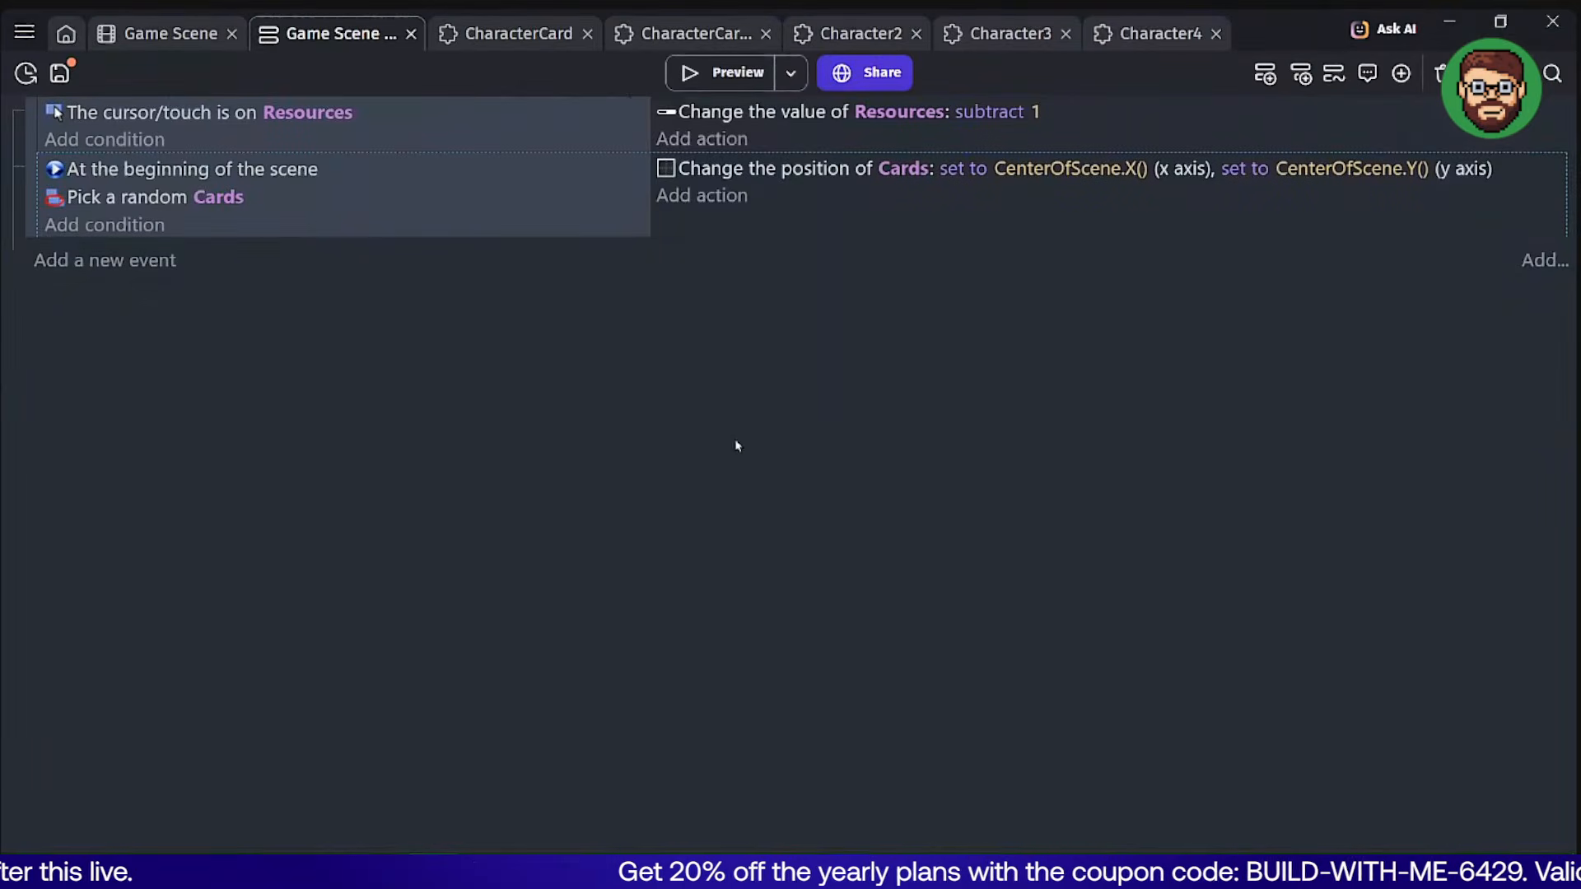
Preview where the random card is placed, and inspect the origin and bounds of the Character2 card variant.
{"action": "left_click", "coordinate": [733, 72]}
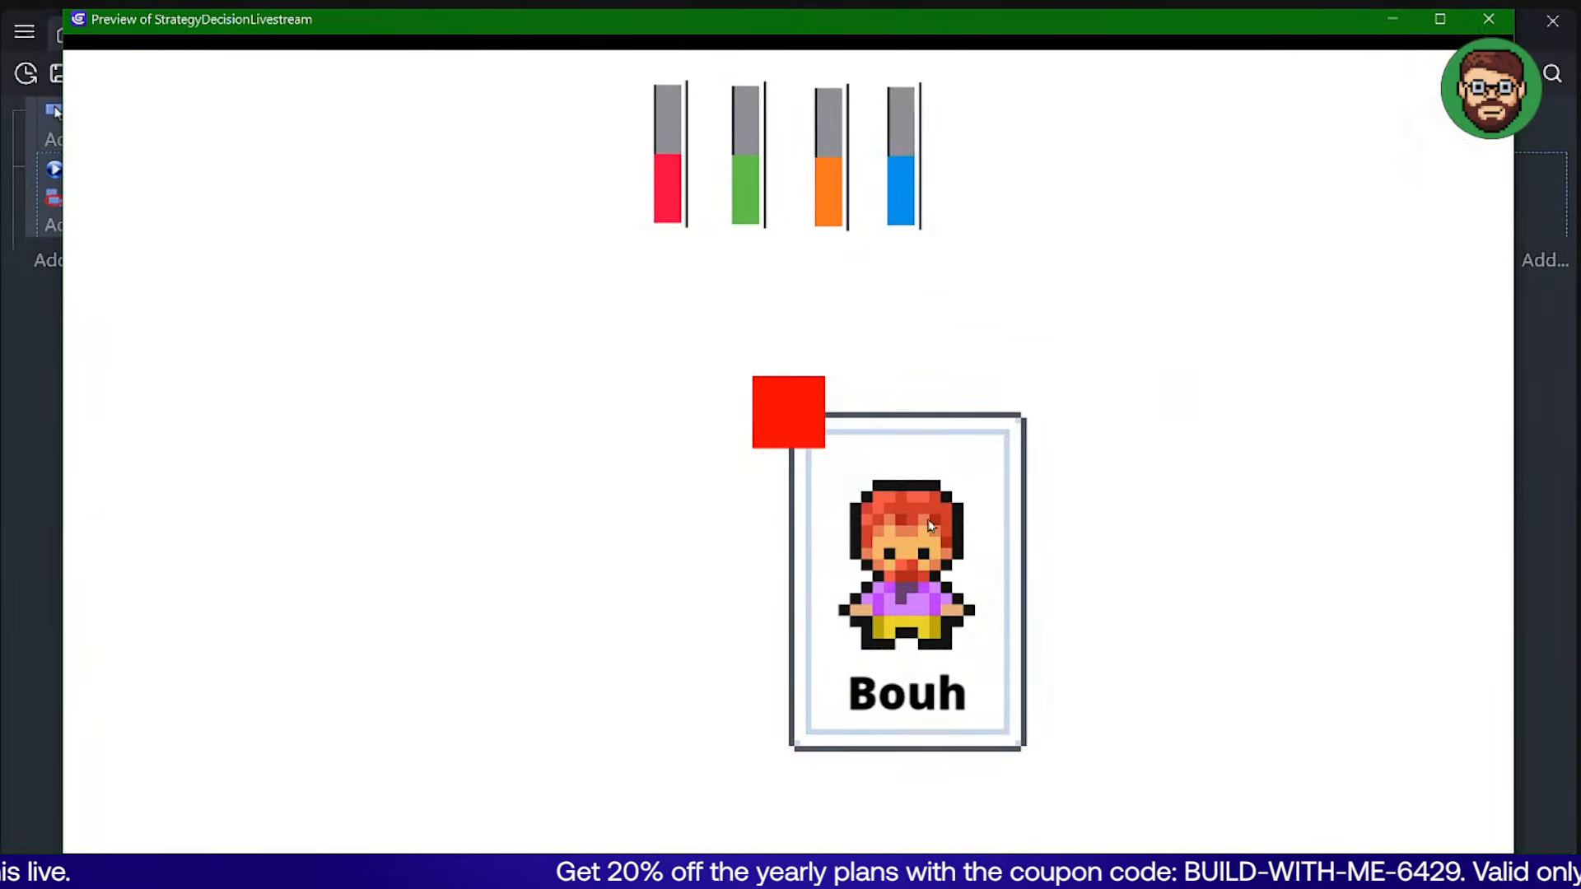
{"action": "left_click", "coordinate": [1490, 20]}
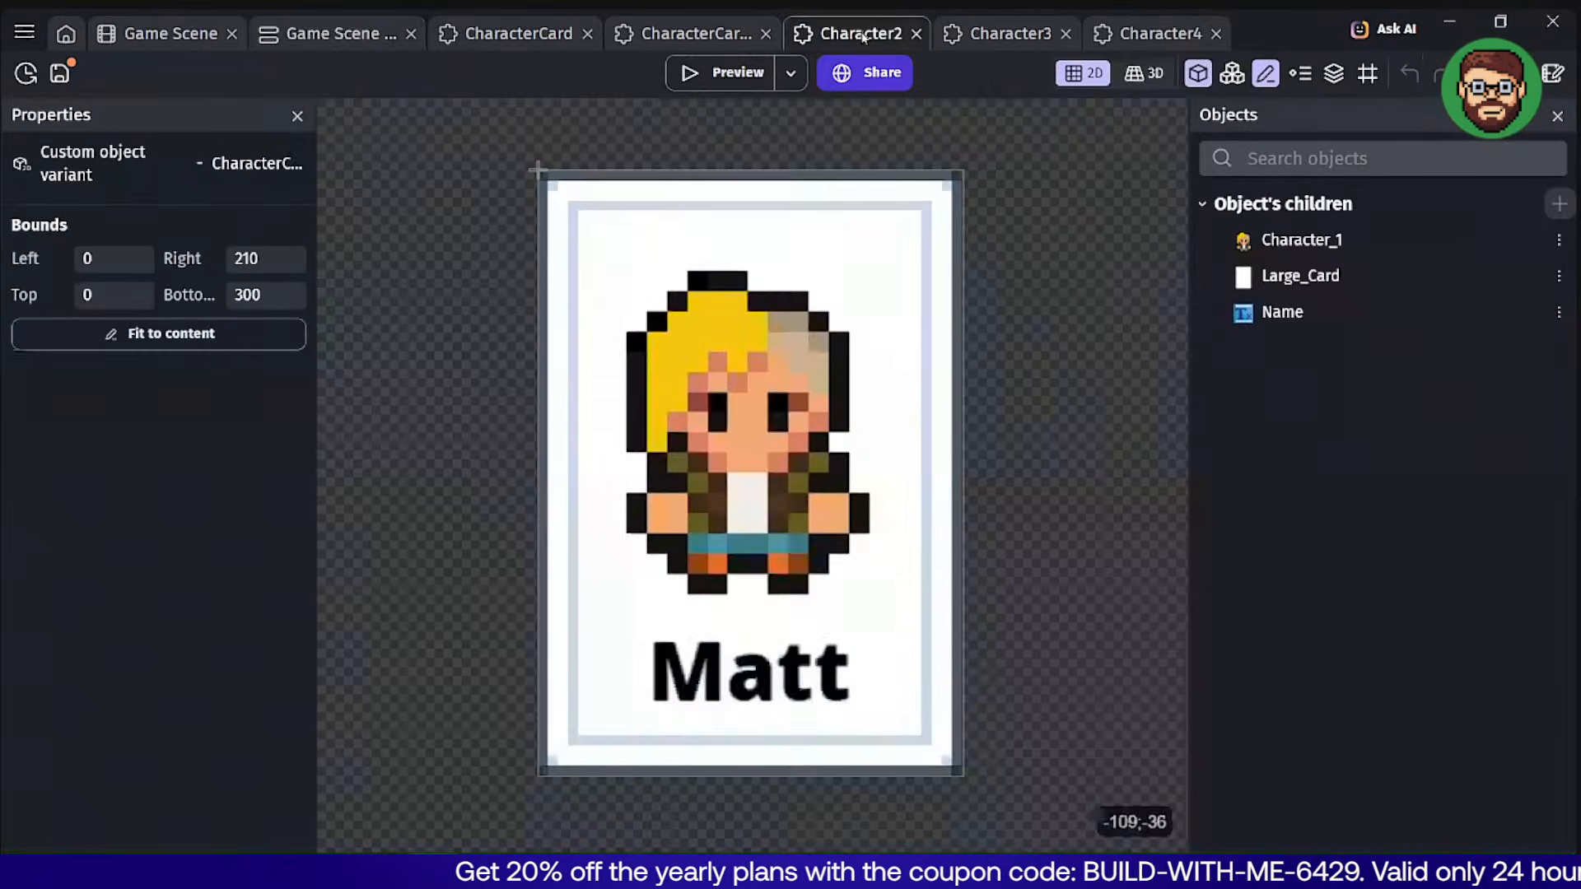
{"action": "left_click", "coordinate": [856, 33]}
{"action": "left_click", "coordinate": [793, 478]}
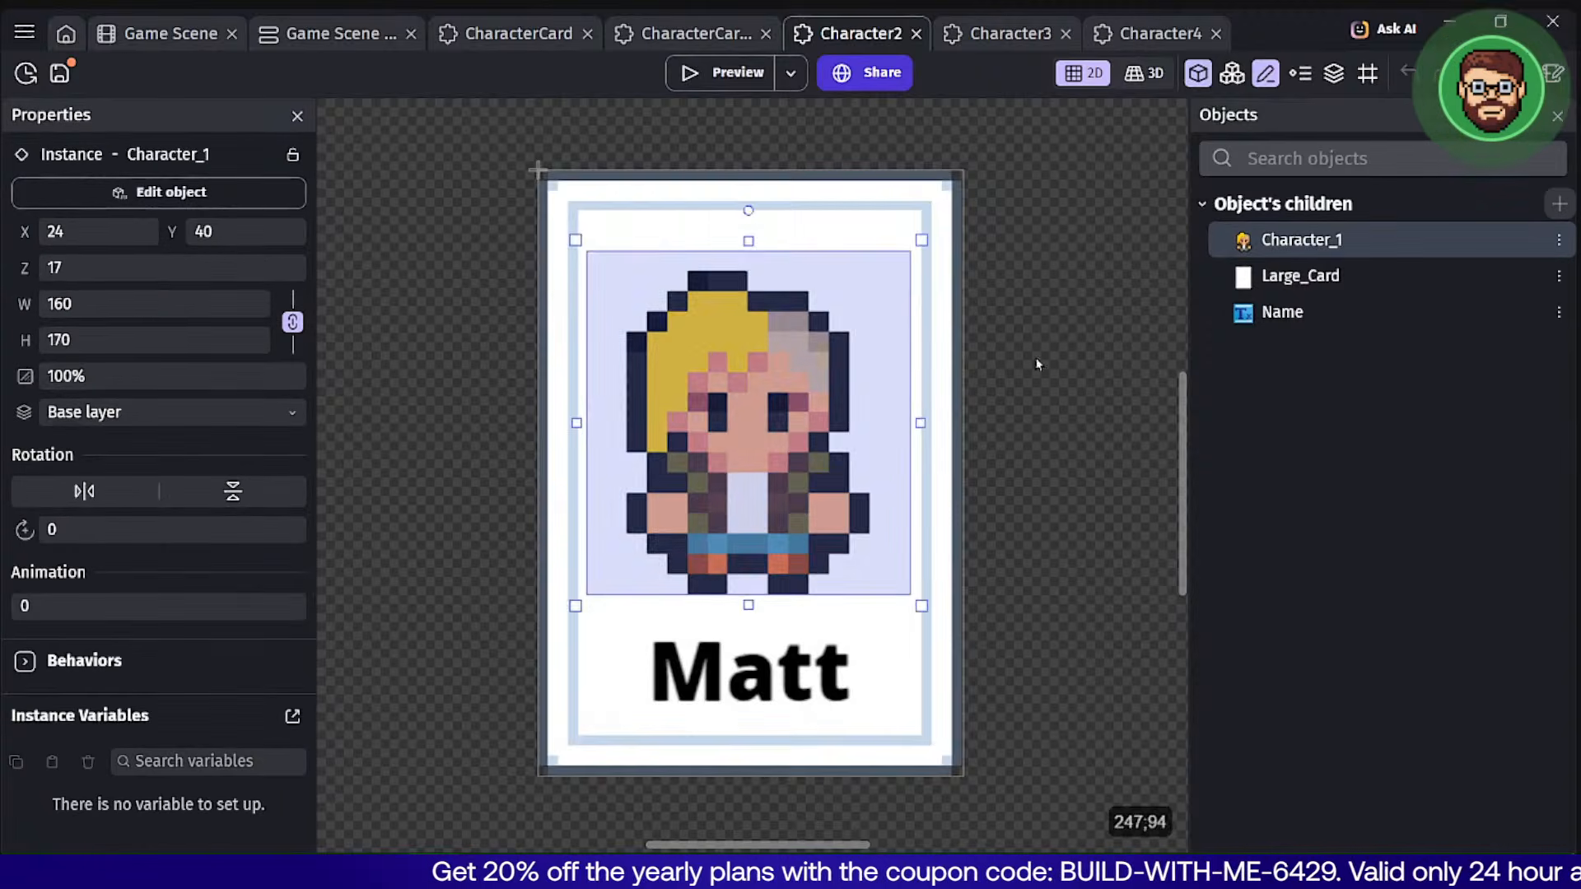
{"action": "scroll", "coordinate": [906, 293], "scroll_direction": "down", "scroll_amount": 2}
{"action": "left_click", "coordinate": [839, 241]}
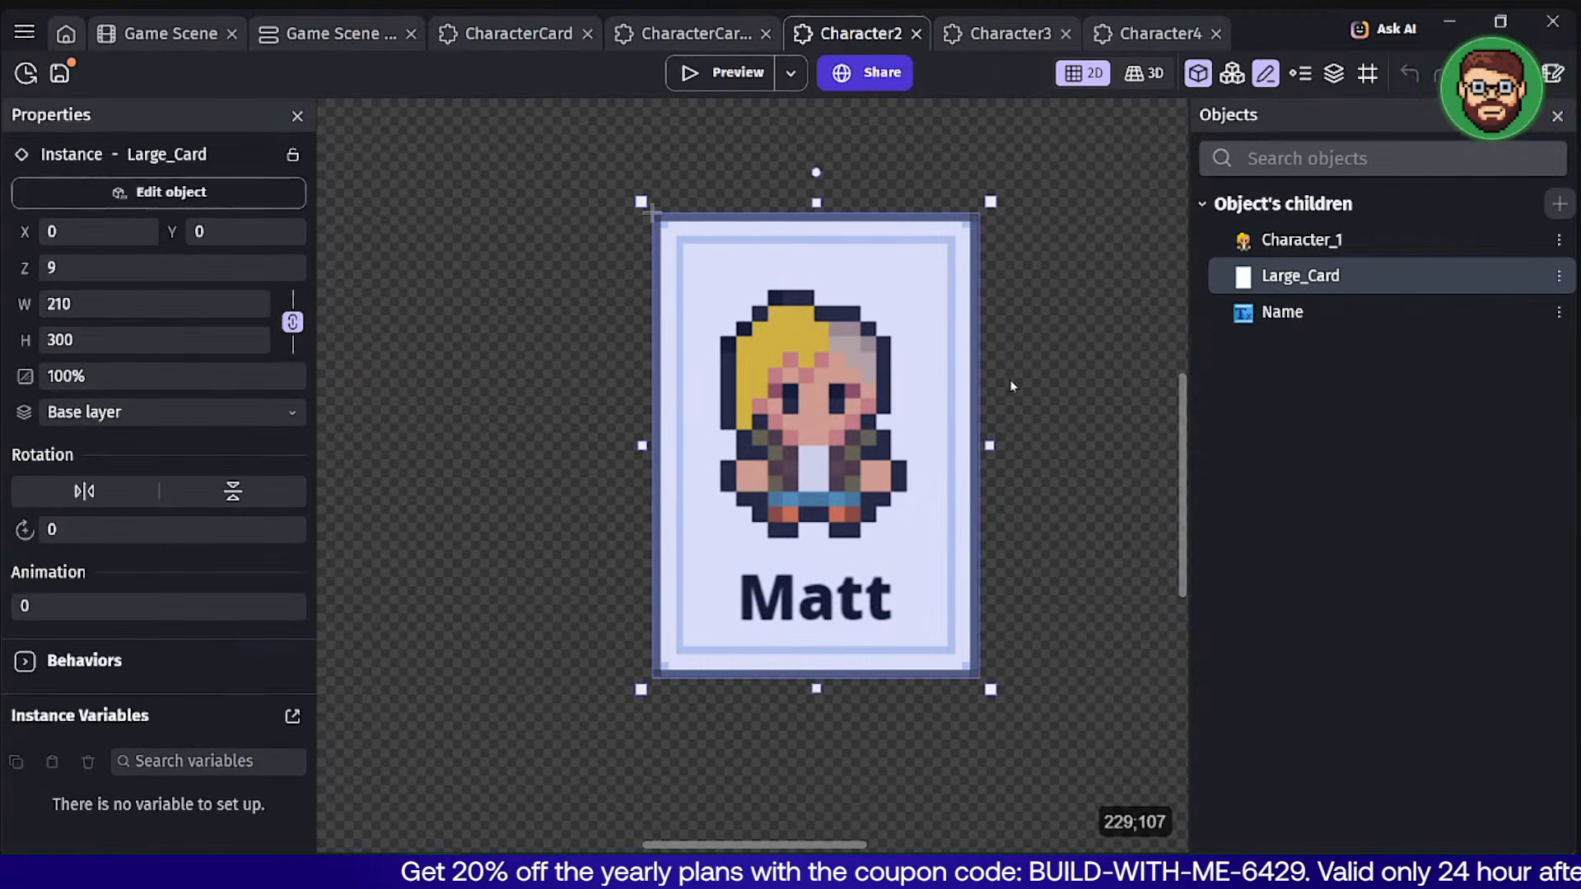
{"action": "left_click", "coordinate": [709, 140]}
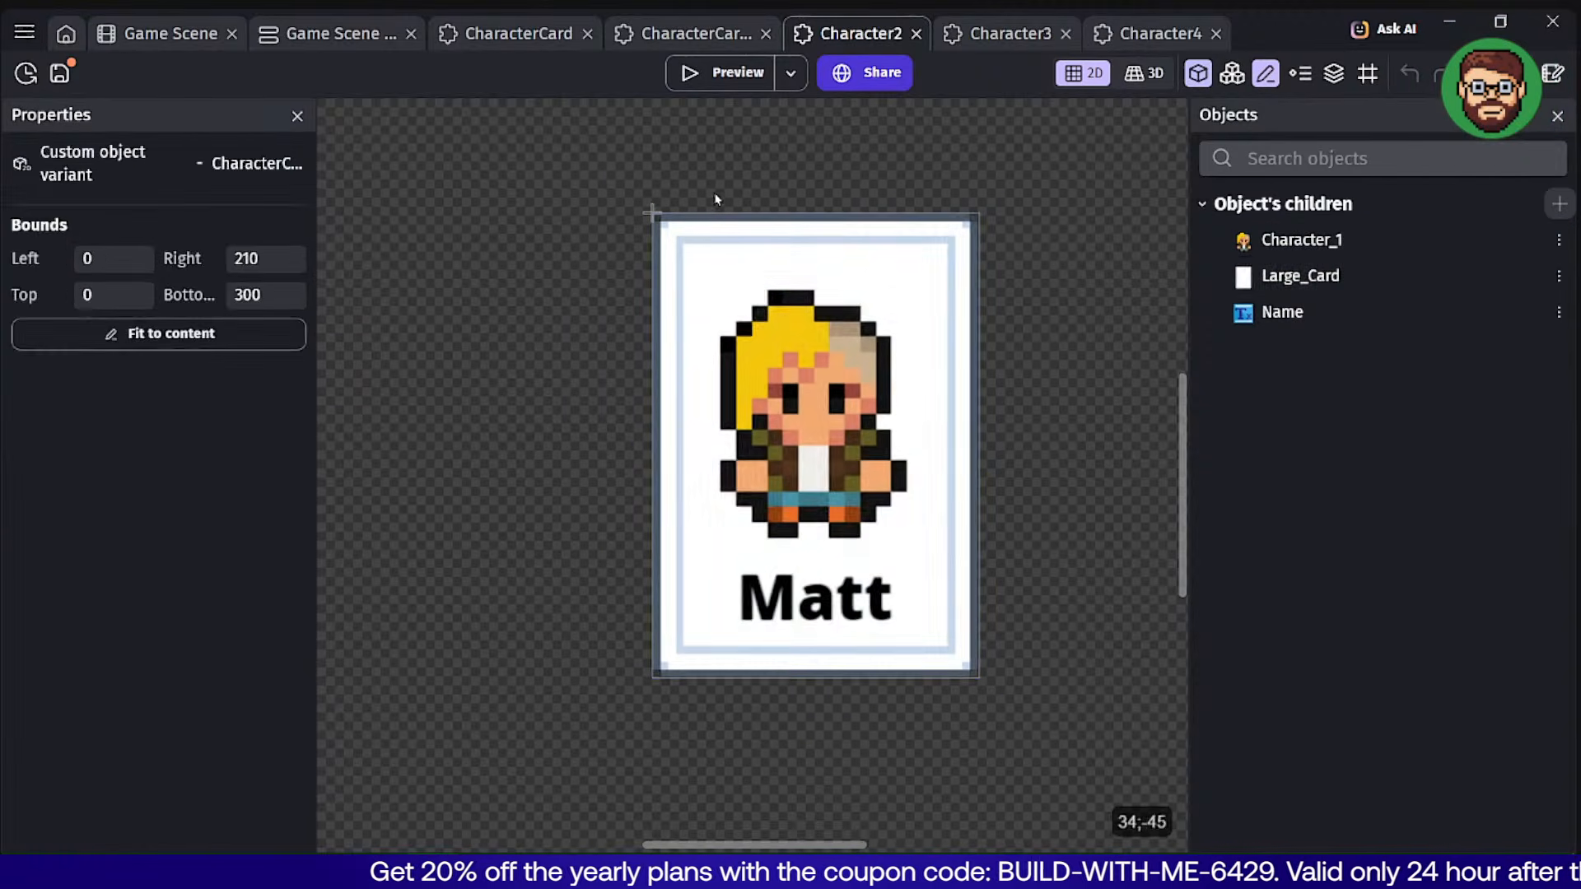
Change the Cards position action in the Game Scene events to Center position, keeping the CenterOfScene coordinates.
{"action": "left_click", "coordinate": [159, 40]}
{"action": "left_click", "coordinate": [342, 43]}
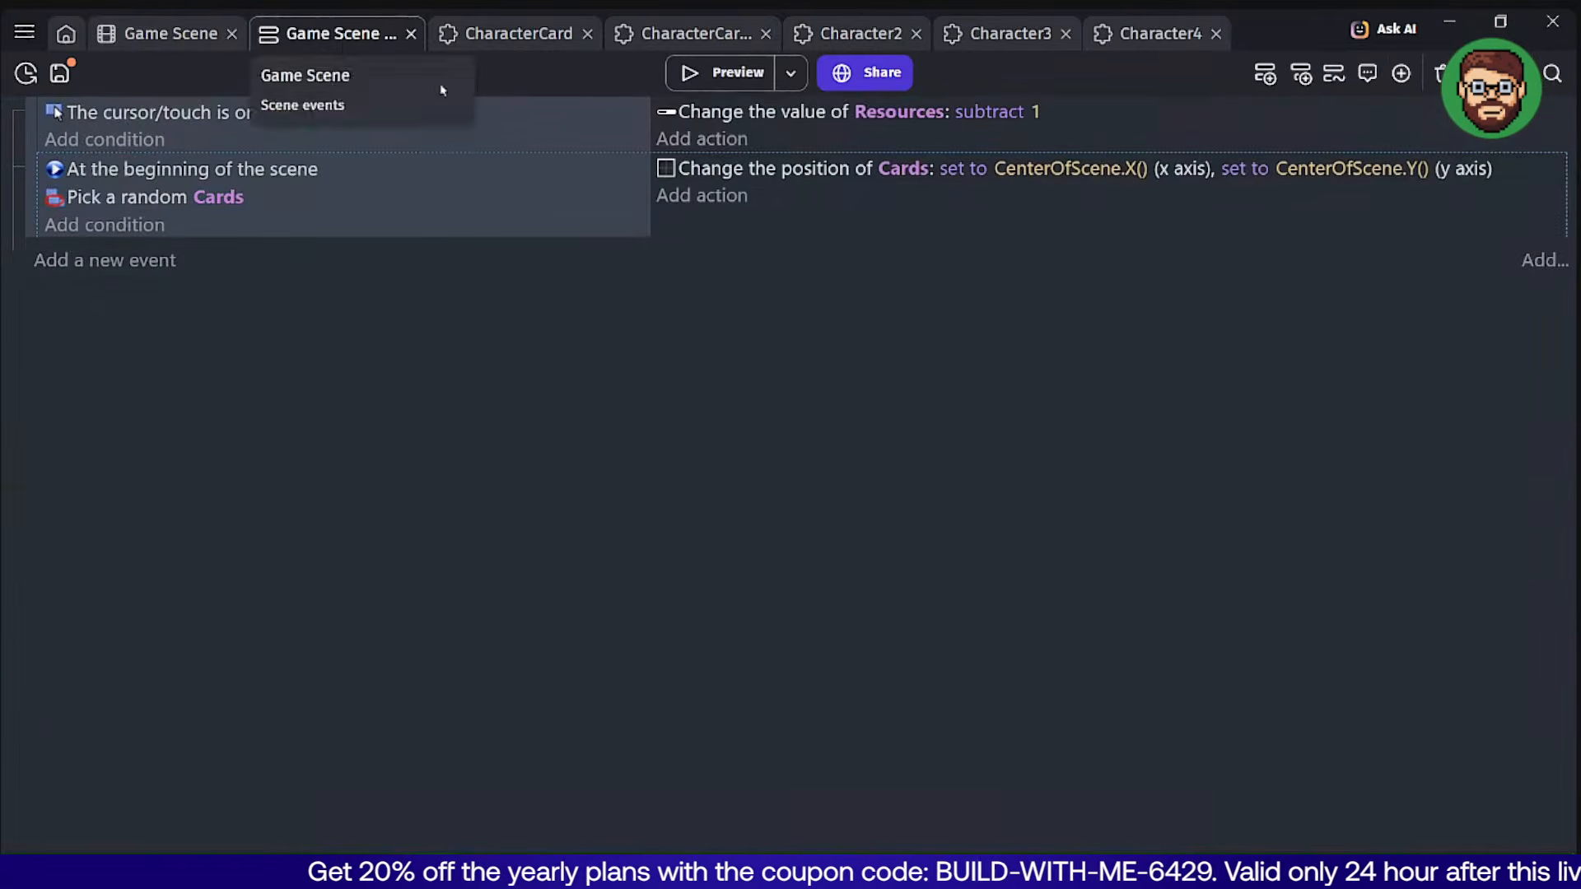
{"action": "double_click", "coordinate": [757, 166]}
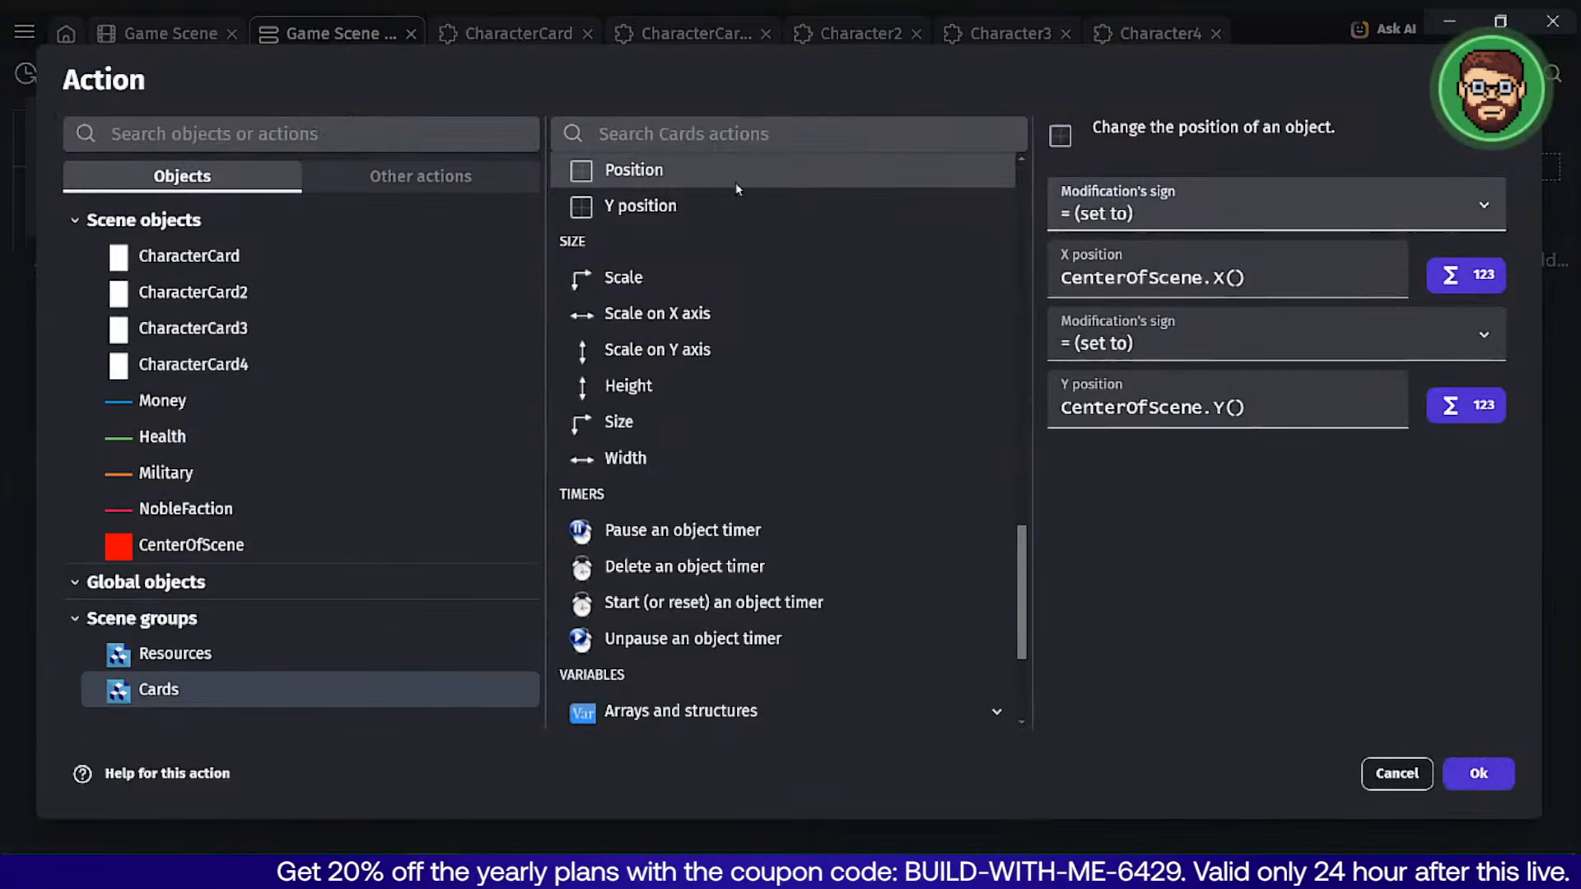
{"action": "left_click", "coordinate": [735, 130]}
{"action": "type", "text": "ce"}
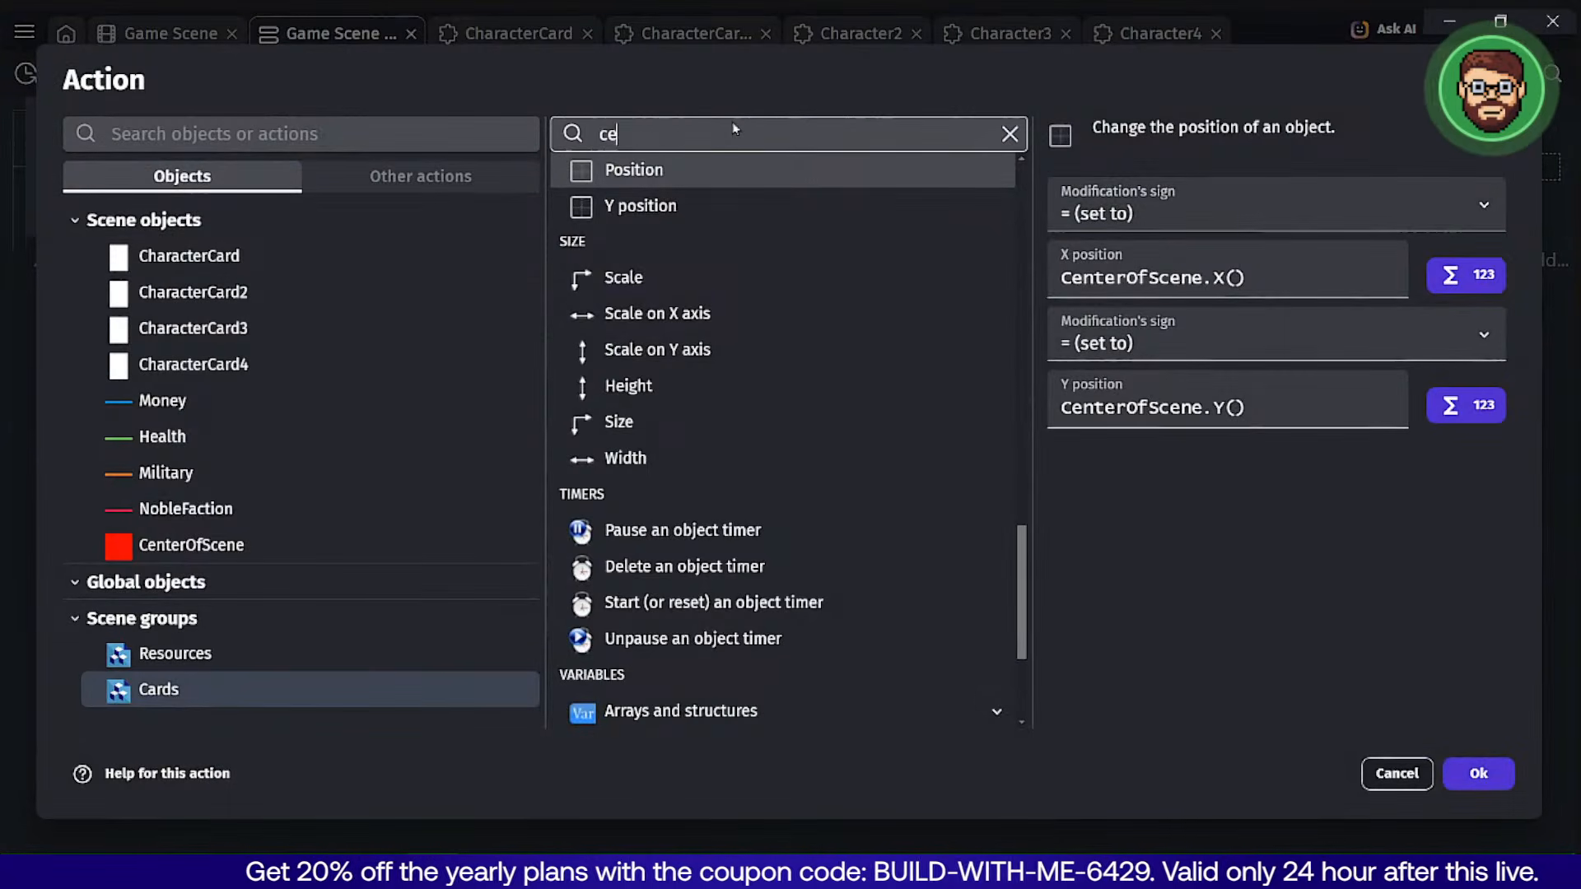
{"action": "type", "text": "nter"}
{"action": "left_click", "coordinate": [741, 194]}
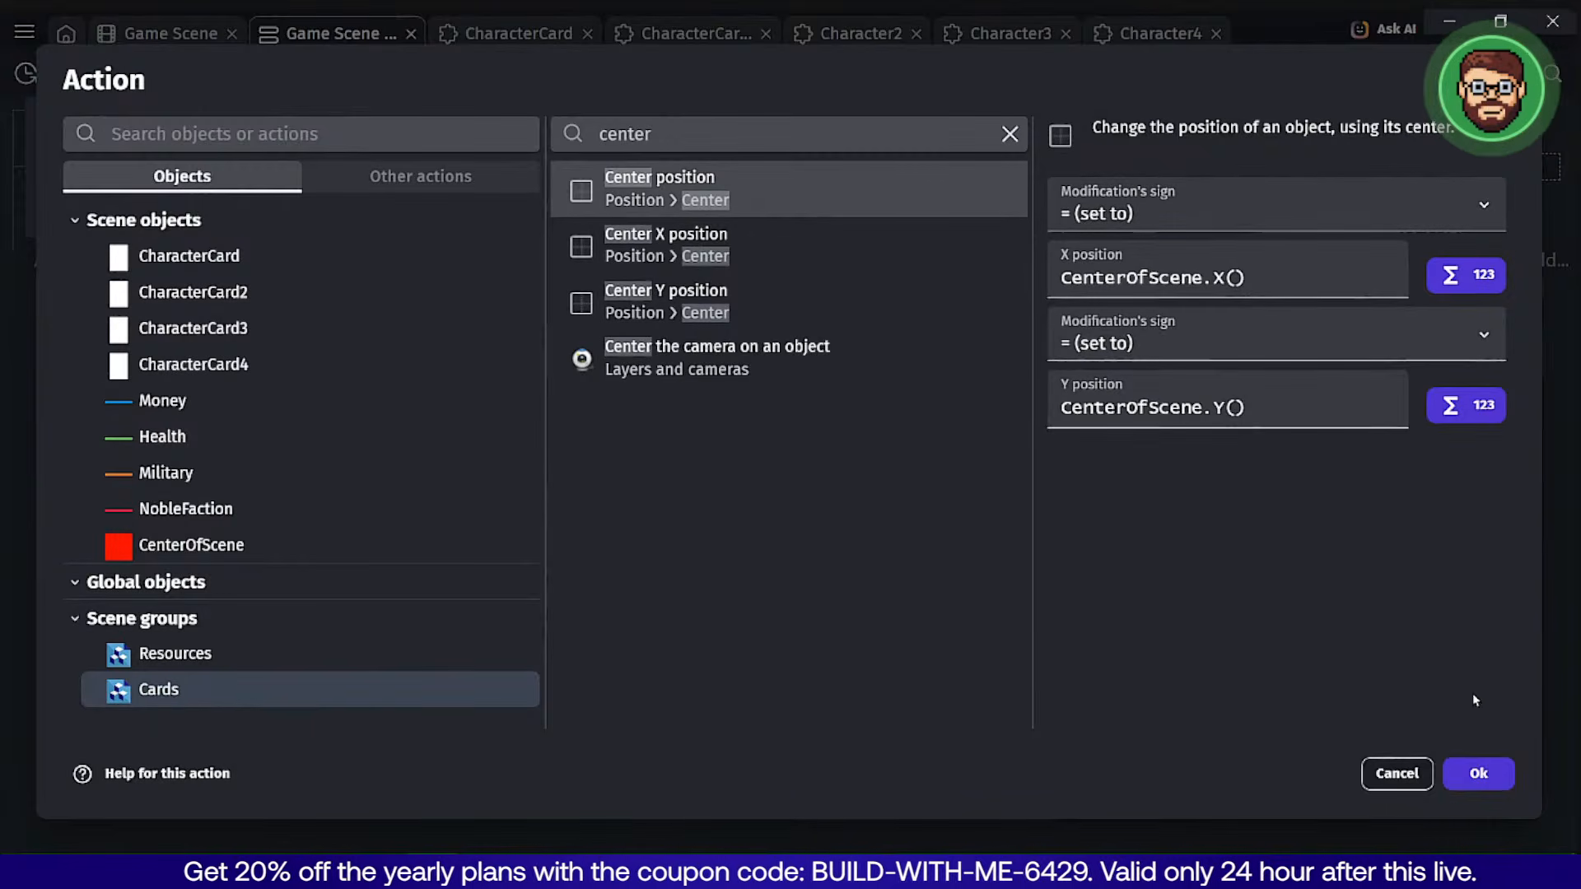
{"action": "left_click", "coordinate": [1477, 773]}
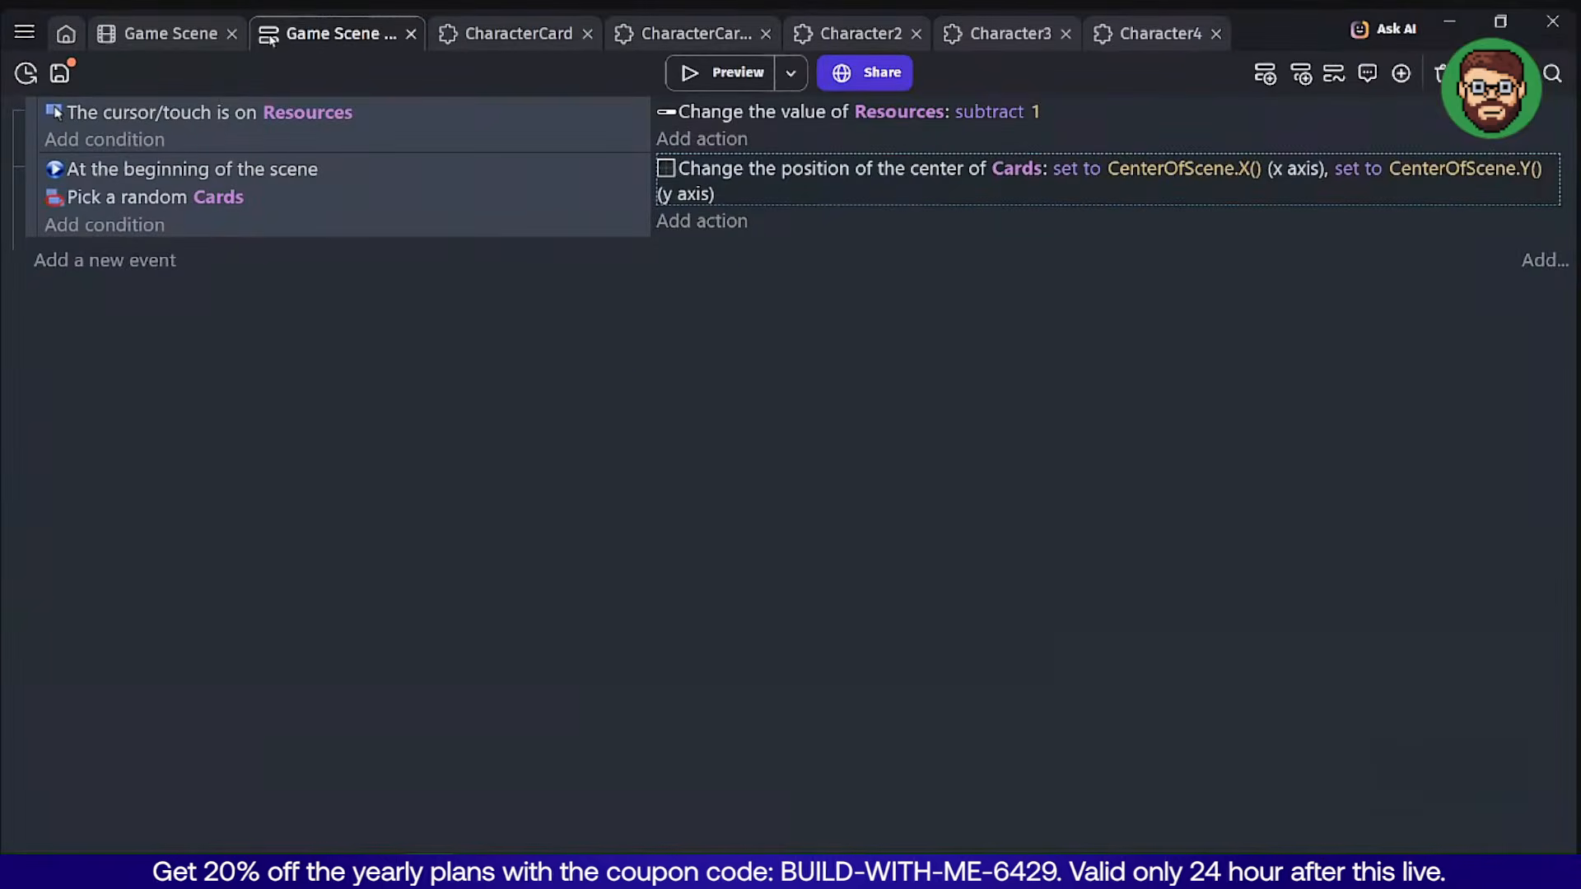
Preview the Game Scene to check how the random card is centered on the marker, and close the preview.
{"action": "left_click", "coordinate": [148, 37]}
{"action": "left_click", "coordinate": [720, 73]}
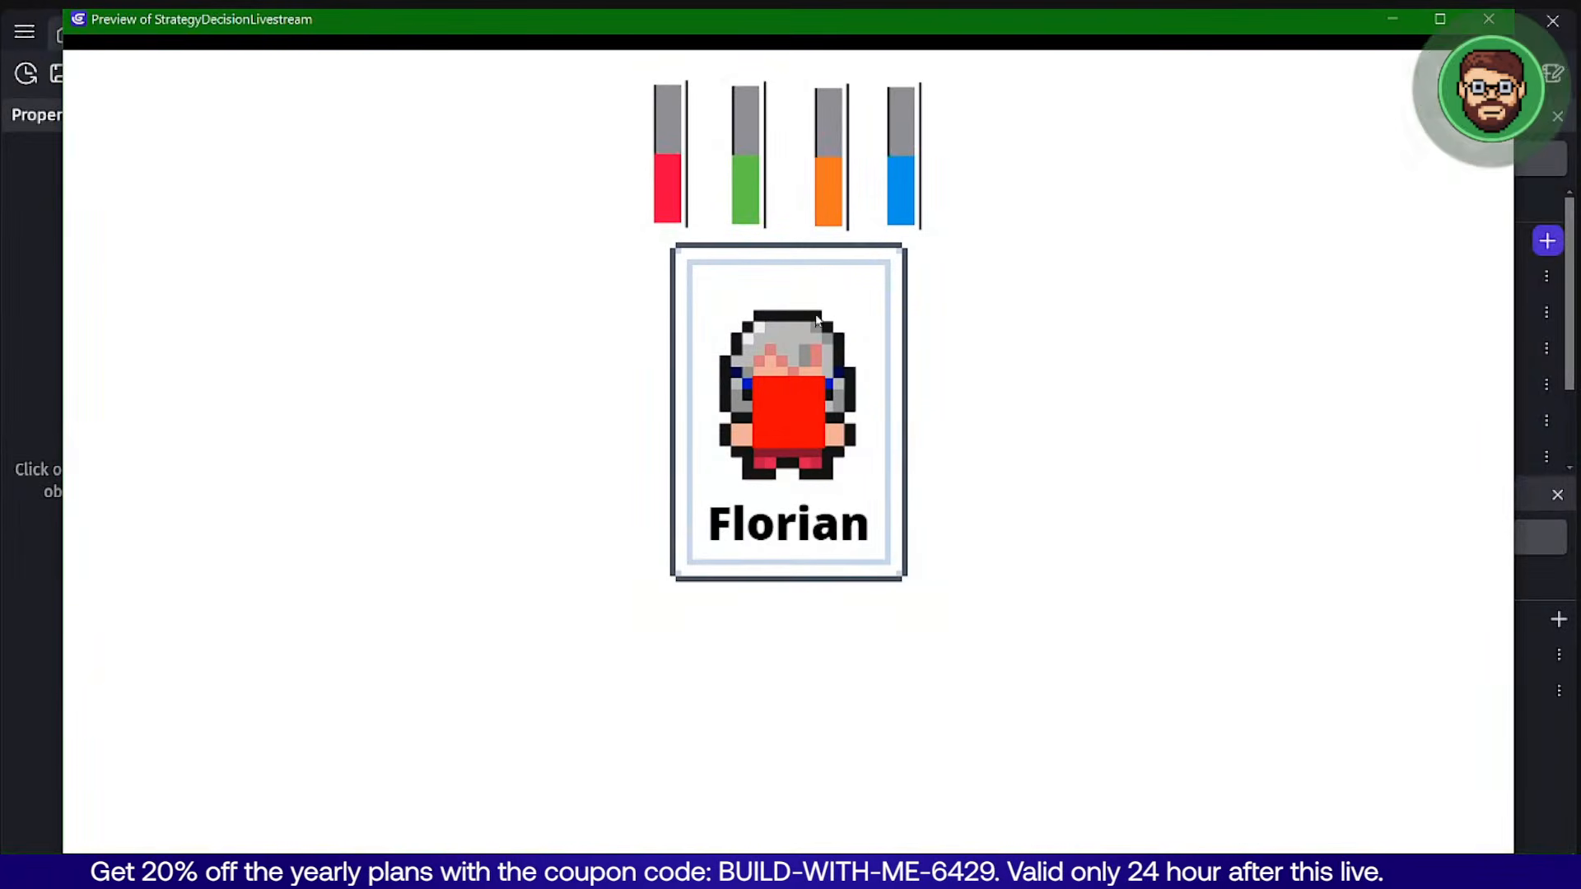
{"action": "left_click", "coordinate": [1489, 18]}
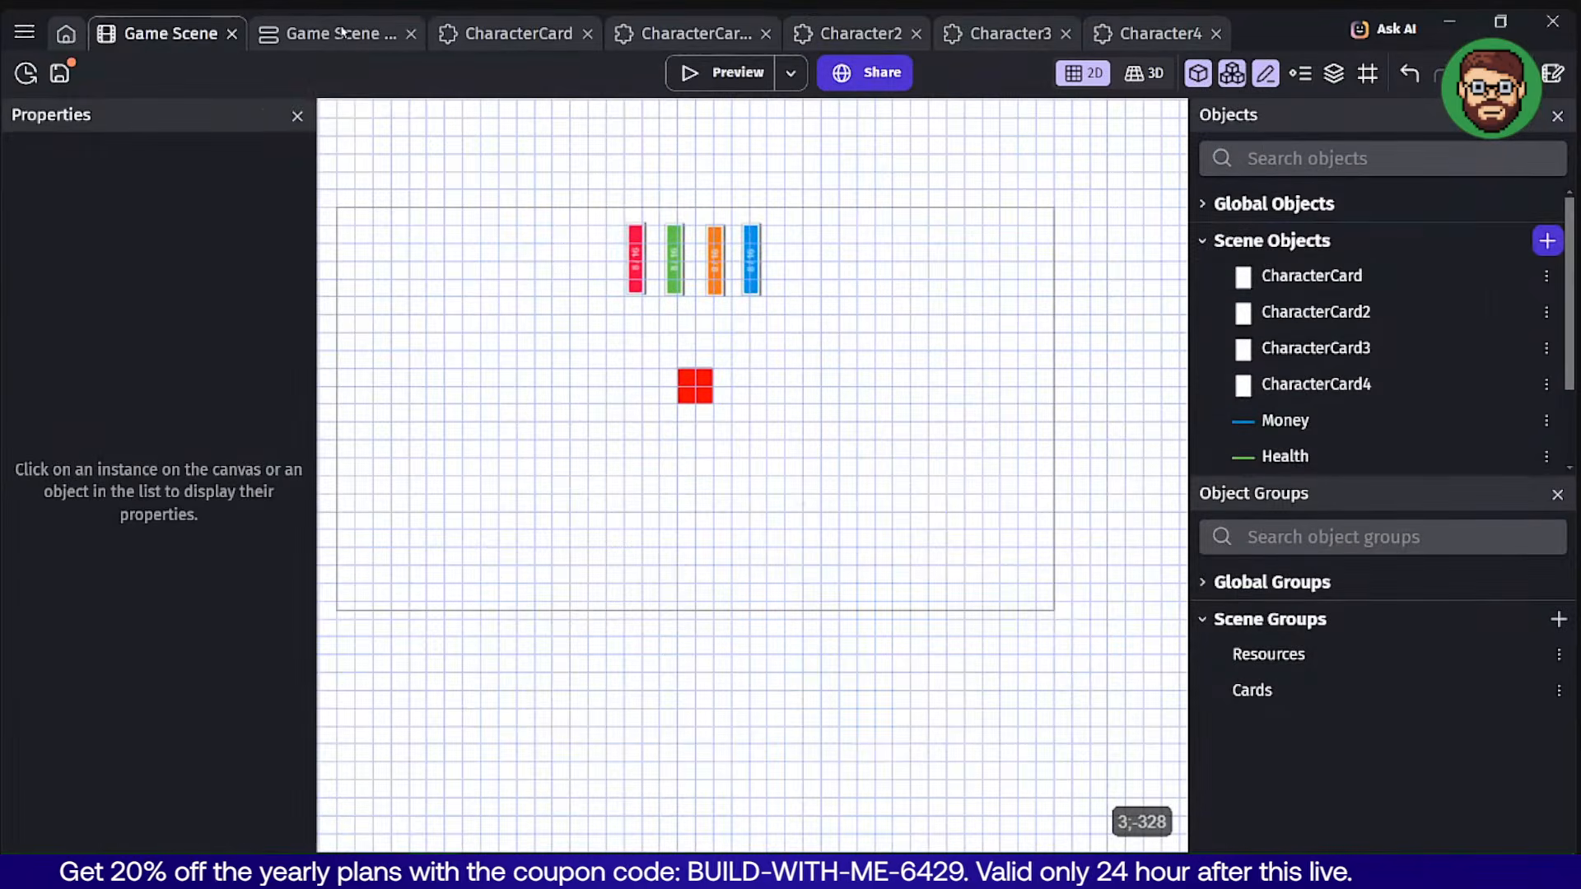
Add an action hiding CenterOfScene to the beginning-of-scene event and place it before the Cards center position action.
{"action": "left_click", "coordinate": [343, 33]}
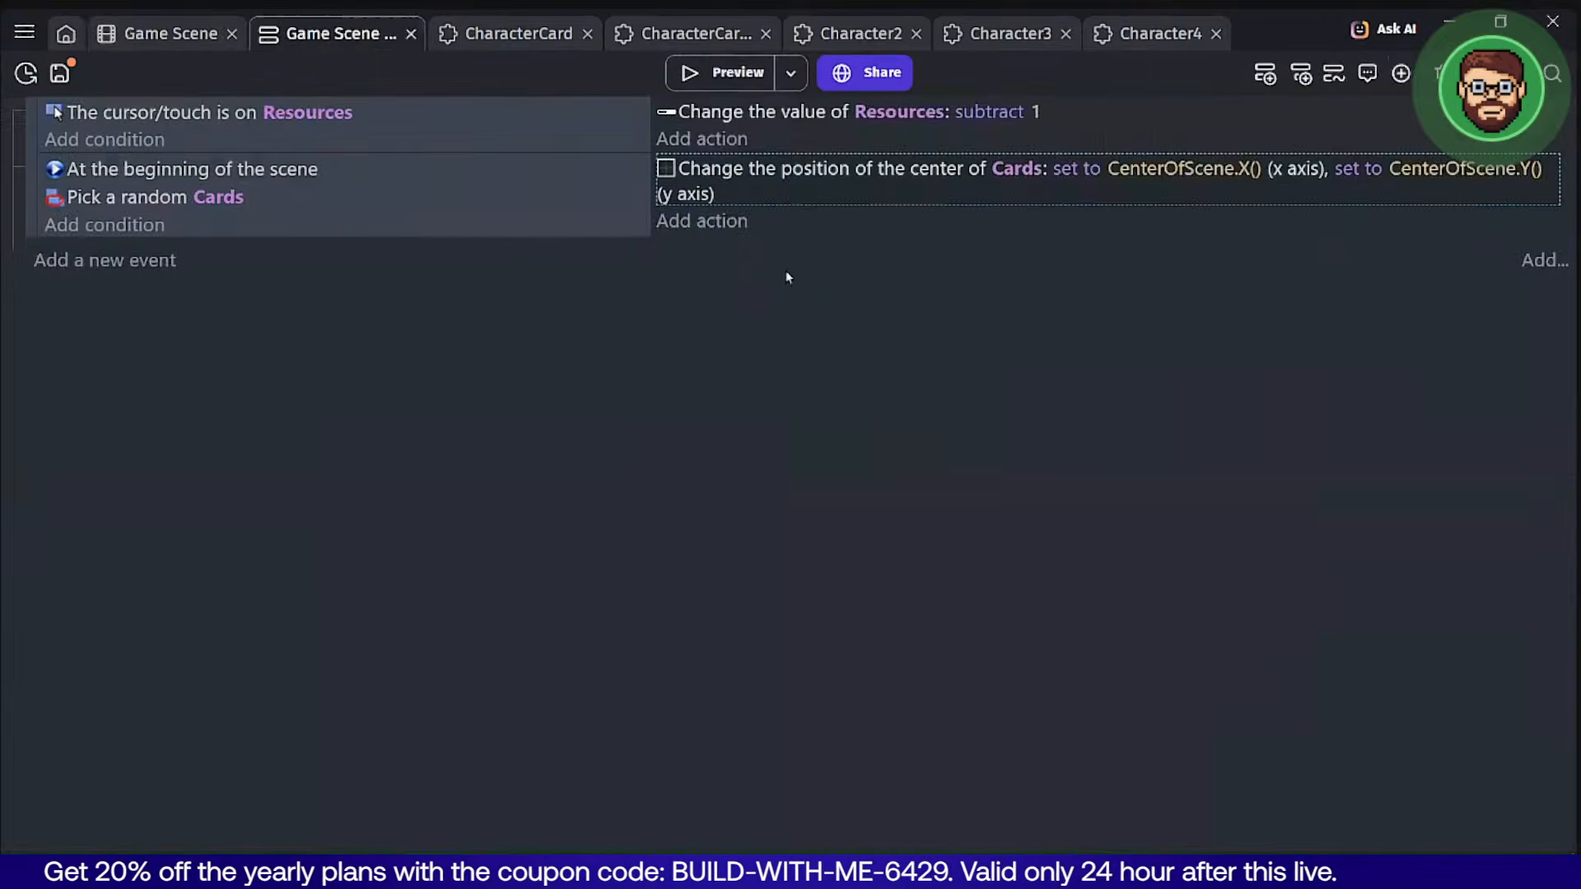
{"action": "left_click", "coordinate": [725, 227]}
{"action": "type", "text": "hide"}
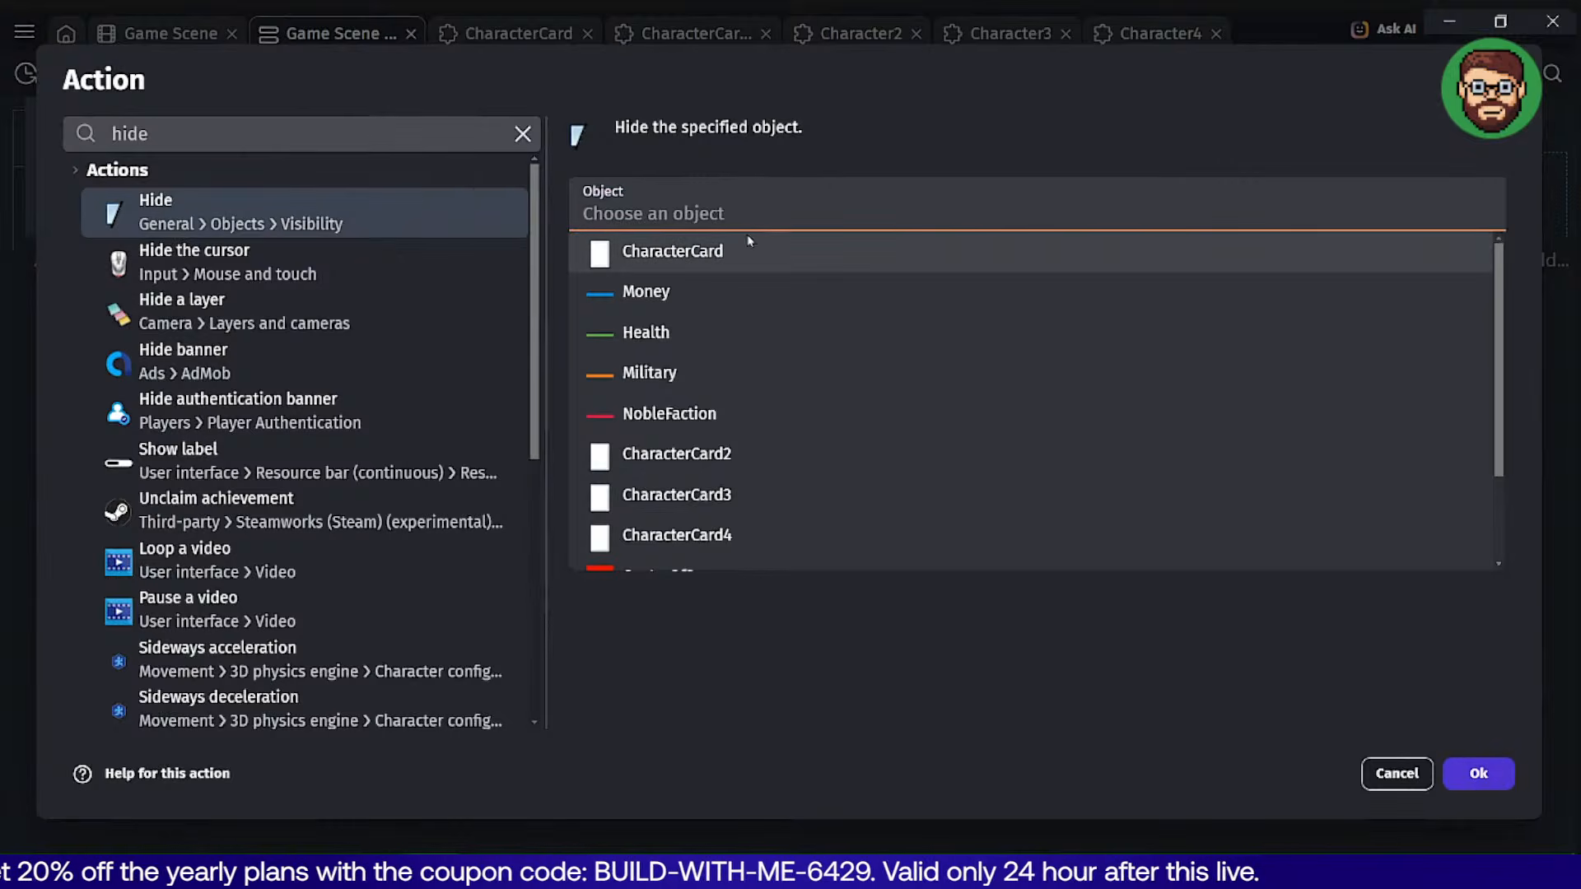
{"action": "scroll", "coordinate": [659, 445], "scroll_direction": "down", "scroll_amount": 3}
{"action": "left_click", "coordinate": [656, 459]}
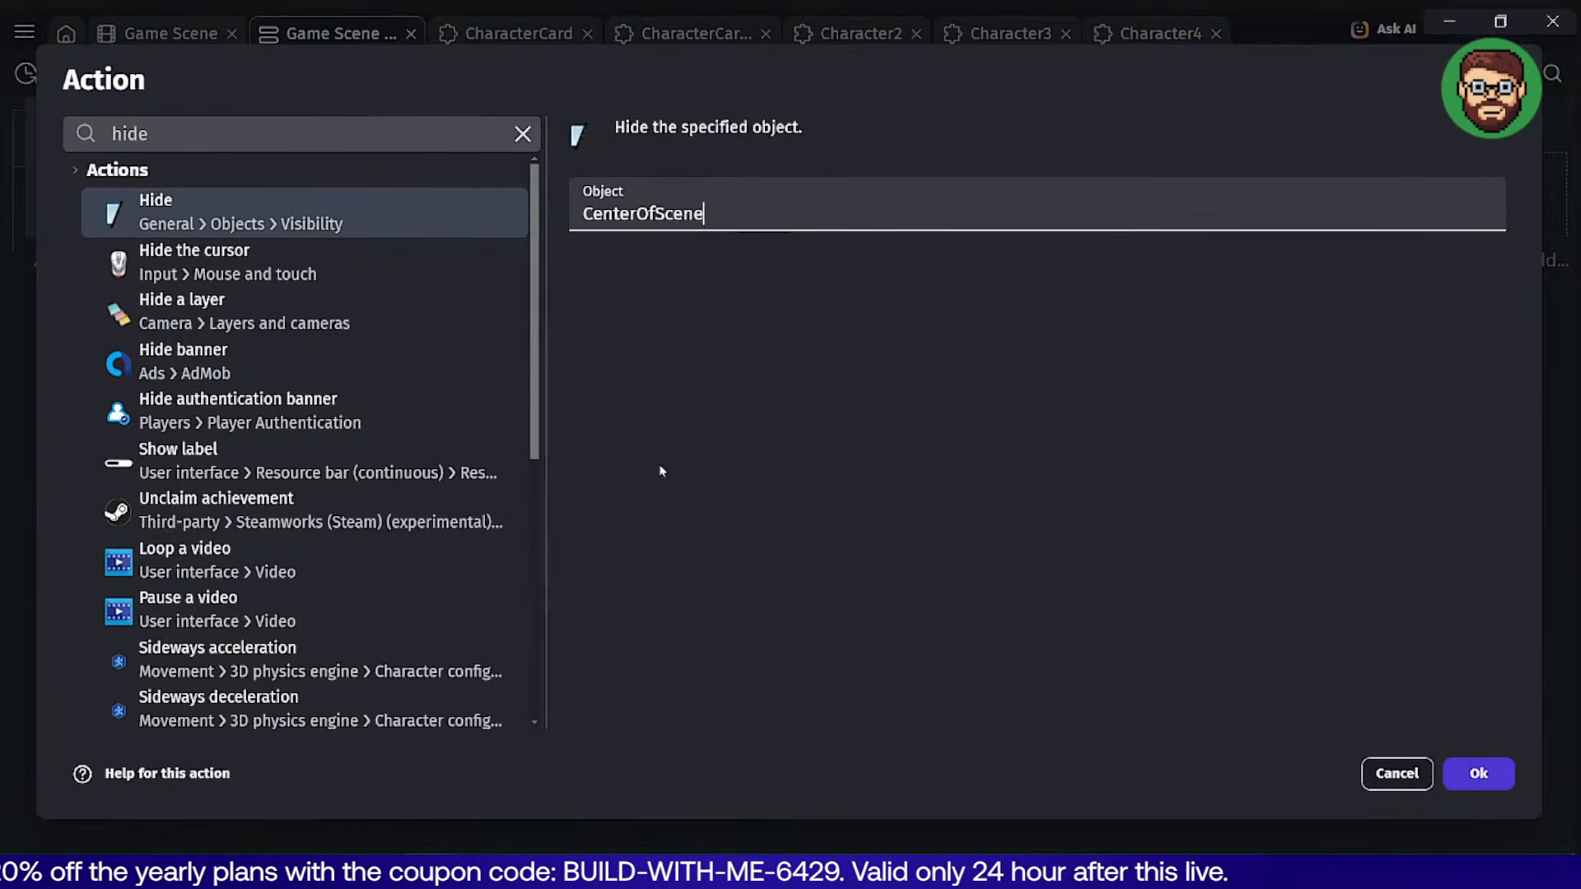
{"action": "left_click", "coordinate": [1475, 774]}
{"action": "left_click_drag", "start_coordinate": [714, 211], "coordinate": [663, 163]}
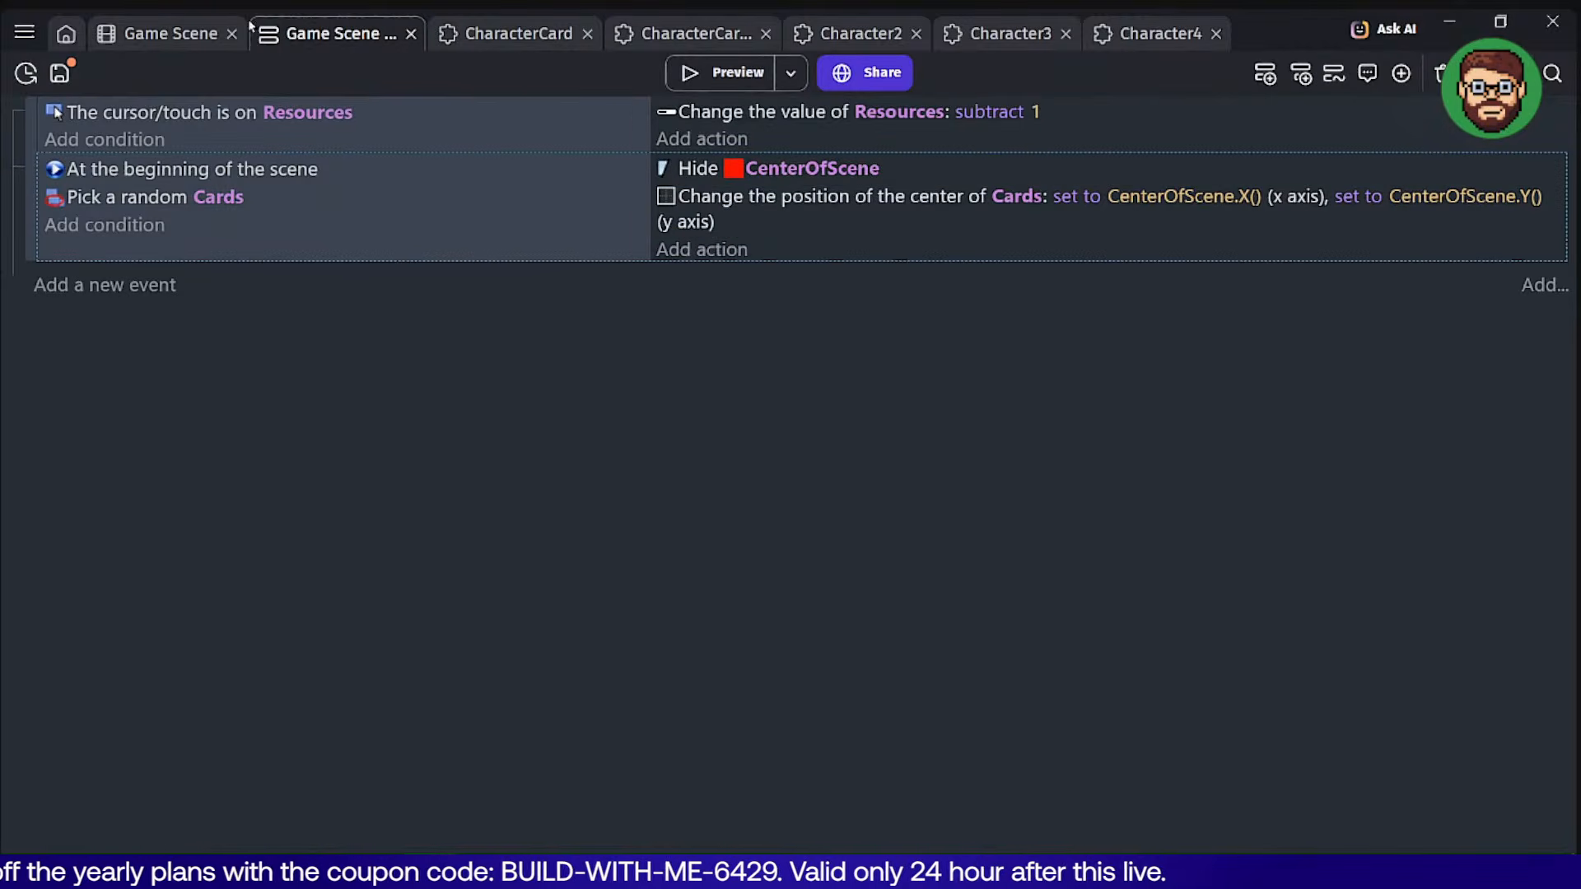
Preview the Game Scene to check the centered random card with CenterOfScene hidden, and close the preview.
{"action": "key", "text": "ctrl+shift+Tab"}
{"action": "left_click", "coordinate": [696, 408]}
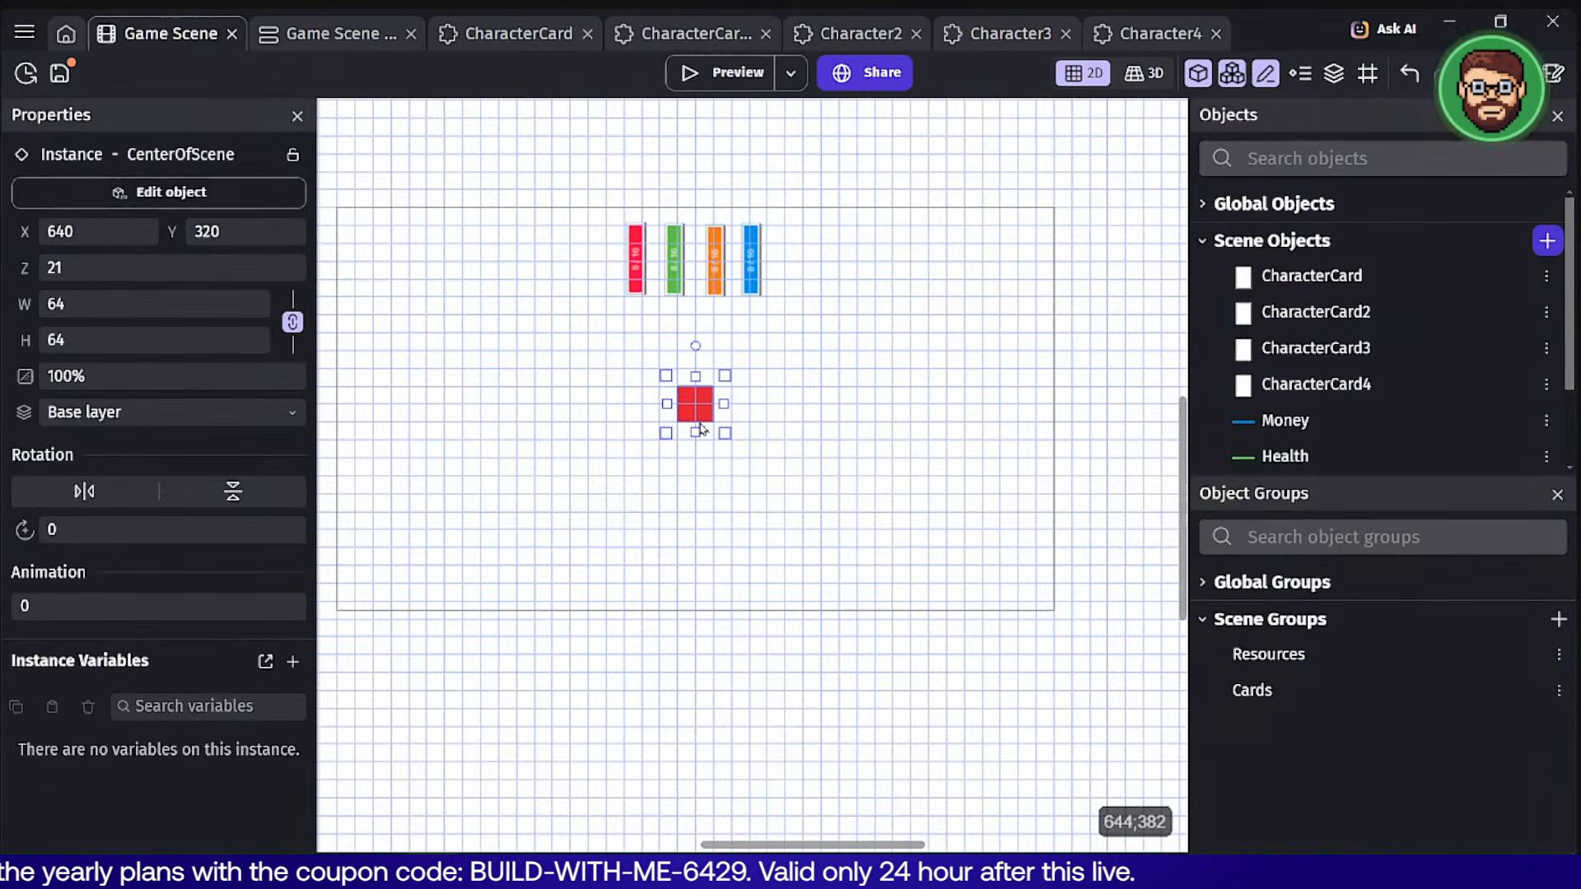
{"action": "left_click", "coordinate": [788, 399]}
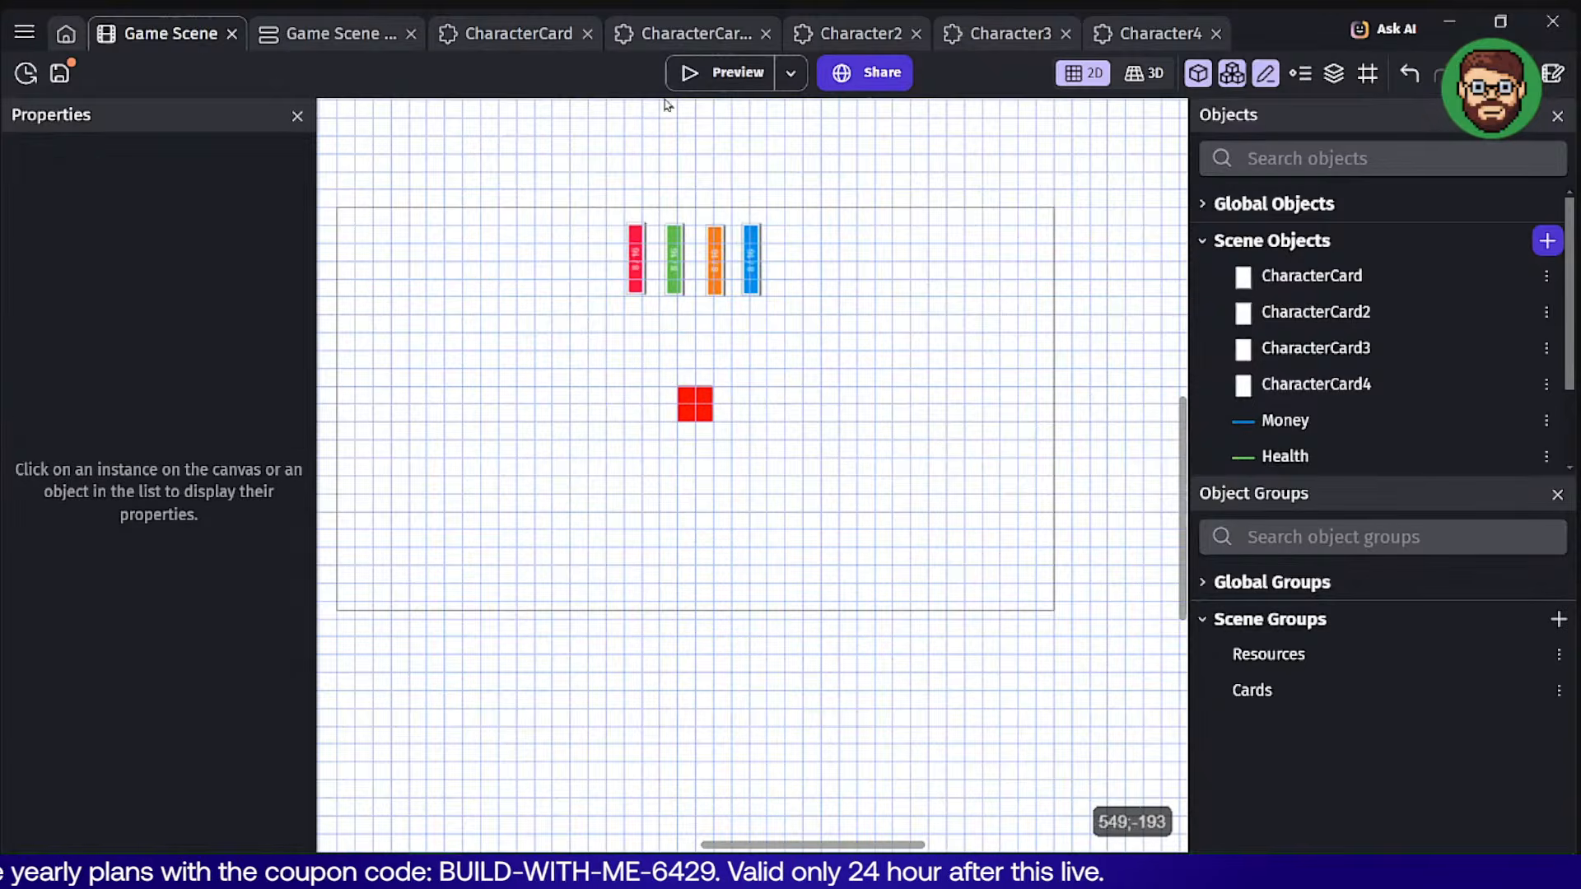
{"action": "key", "text": "F5"}
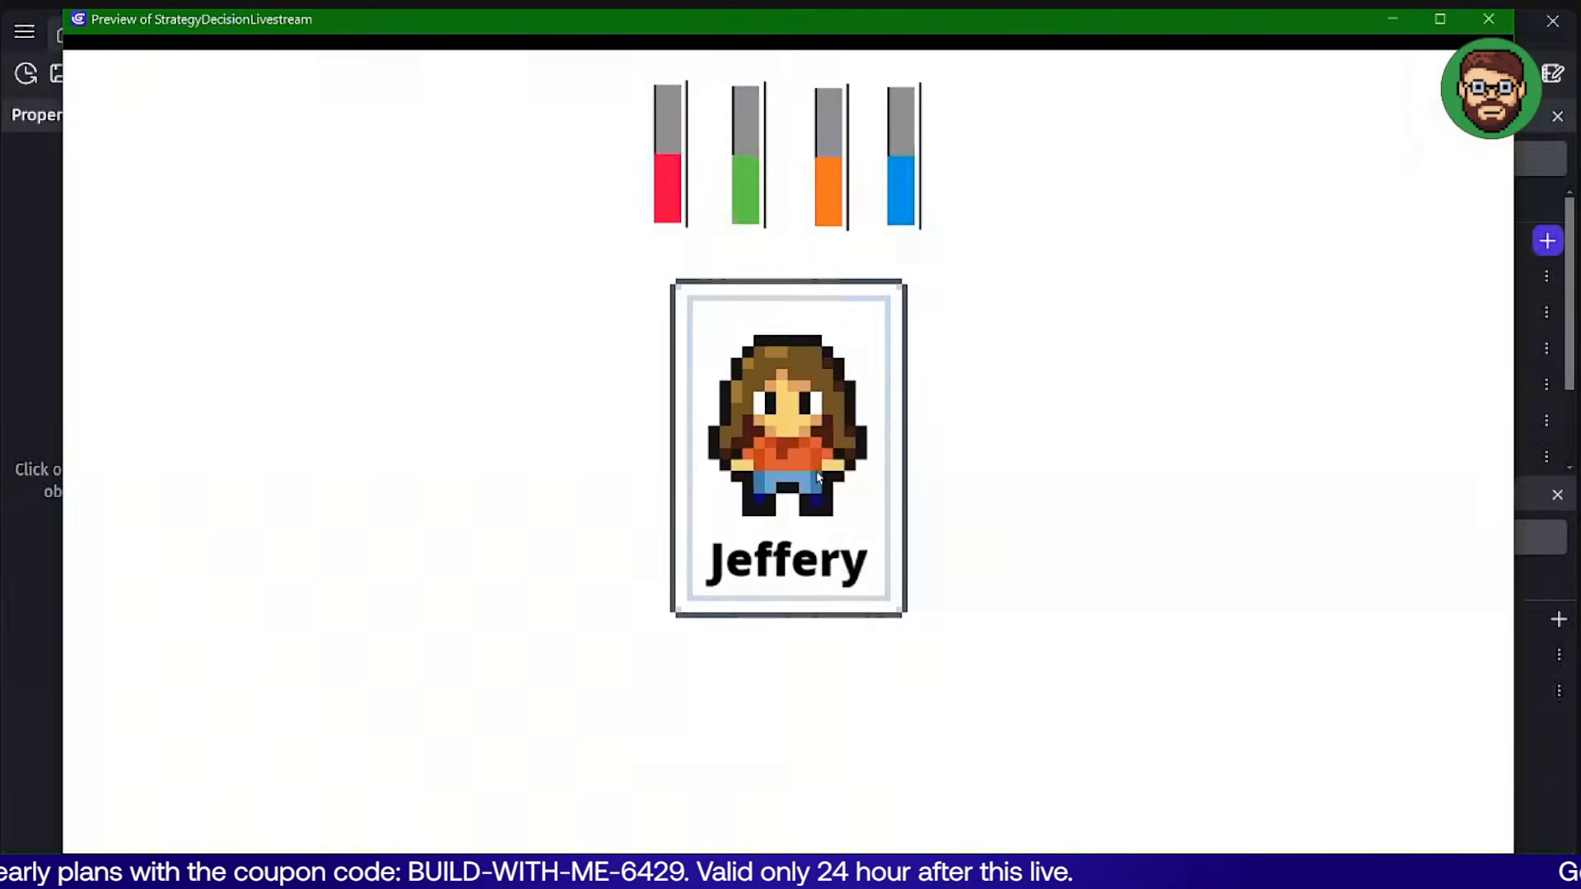
{"action": "left_click", "coordinate": [1489, 18]}
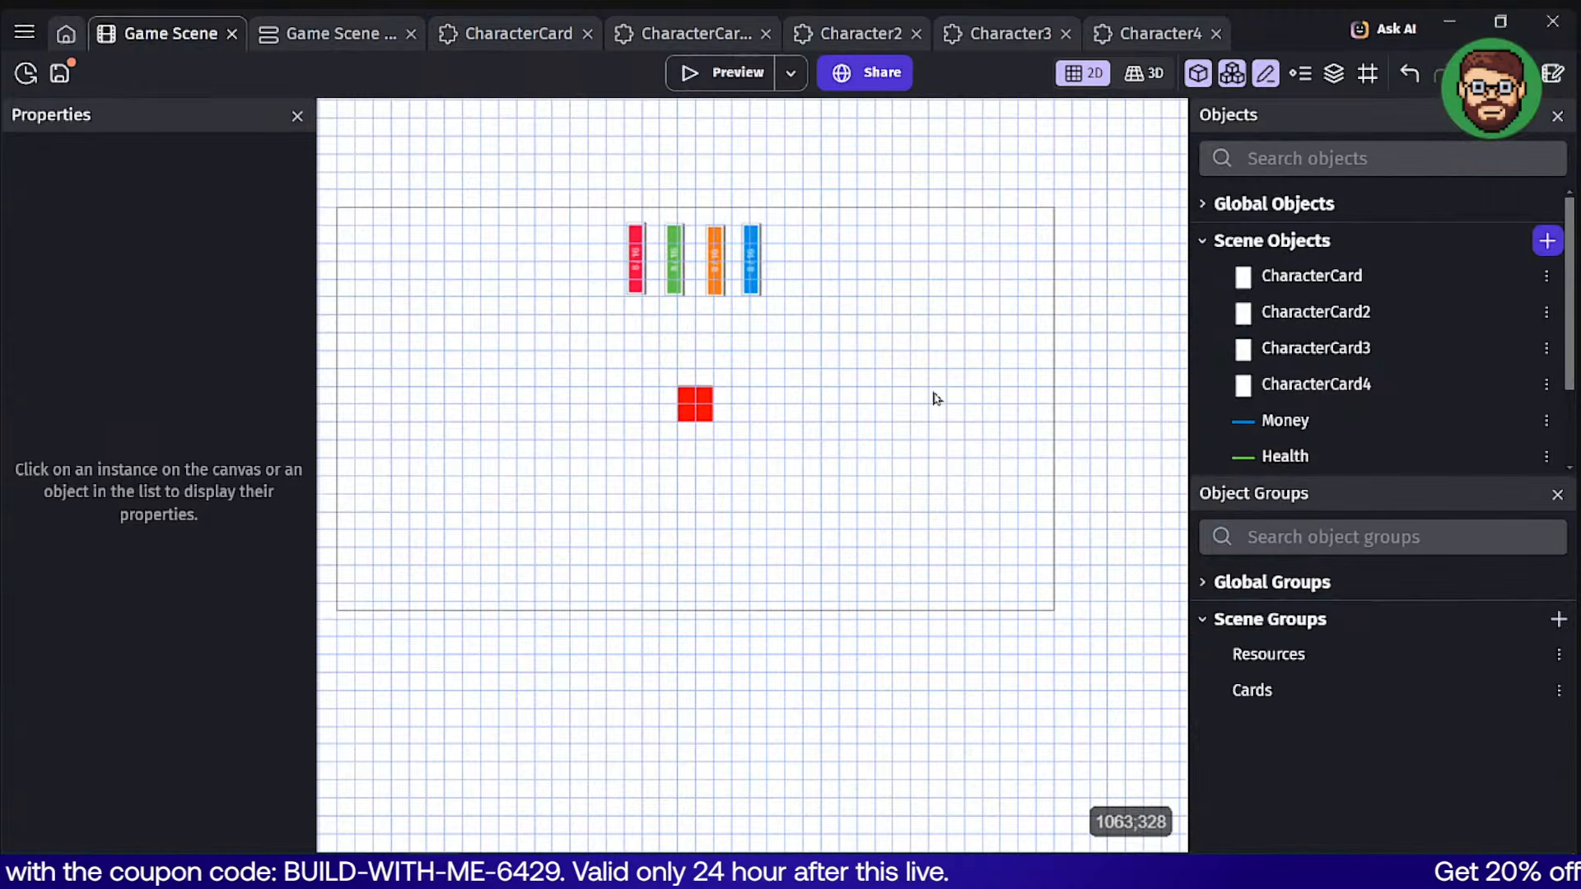
Add a scene variable State of type Text with the value PickCard to the Game Scene and apply it.
{"action": "right_click", "coordinate": [980, 277]}
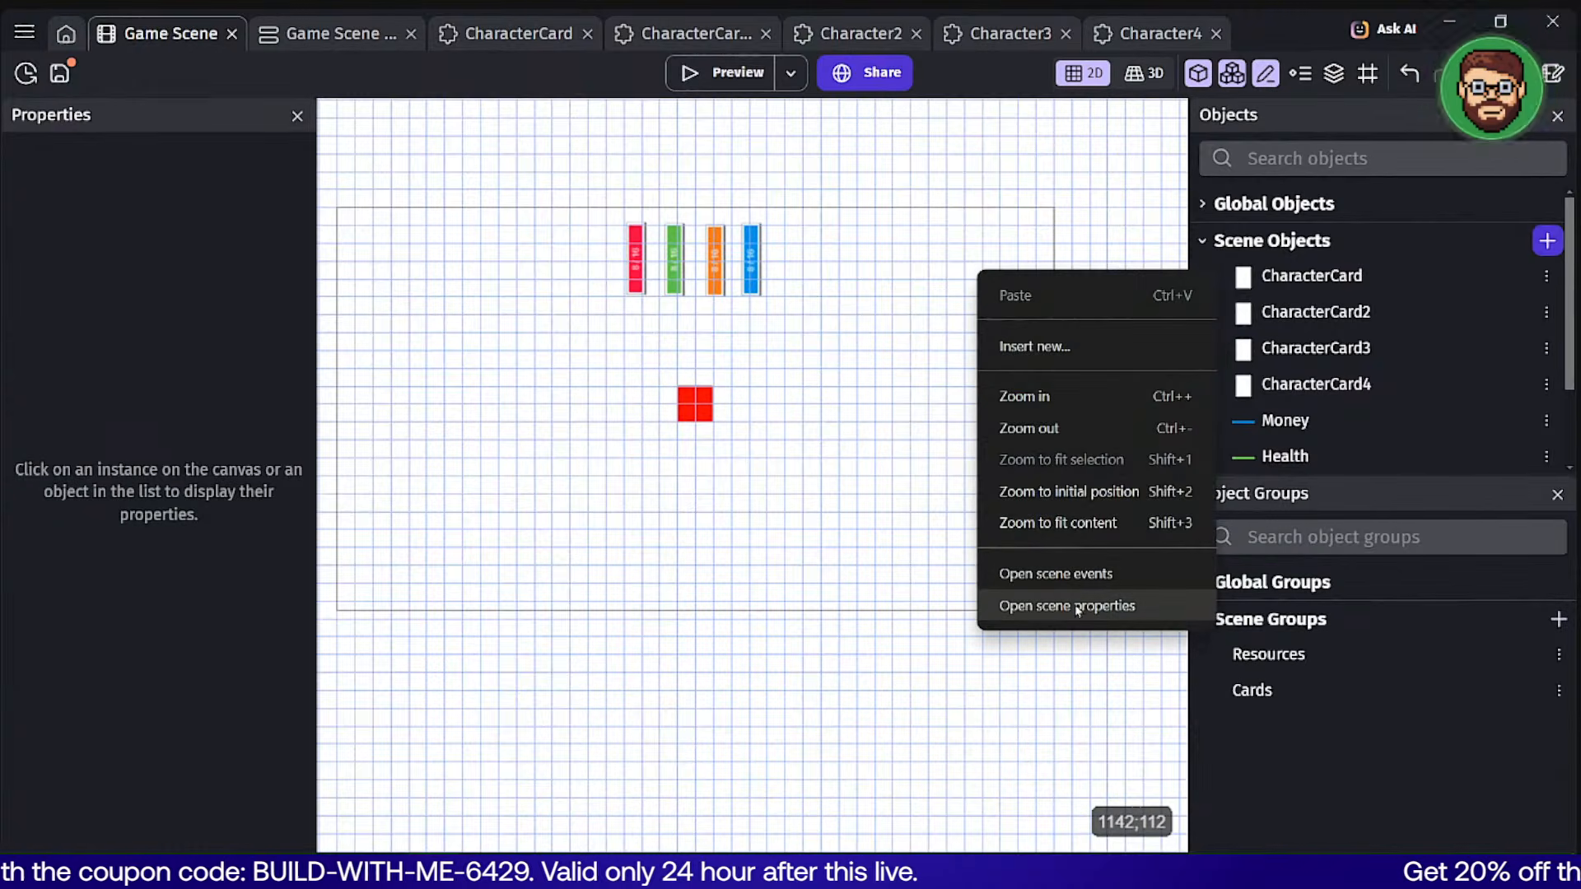
{"action": "left_click", "coordinate": [1075, 604]}
{"action": "left_click", "coordinate": [613, 587]}
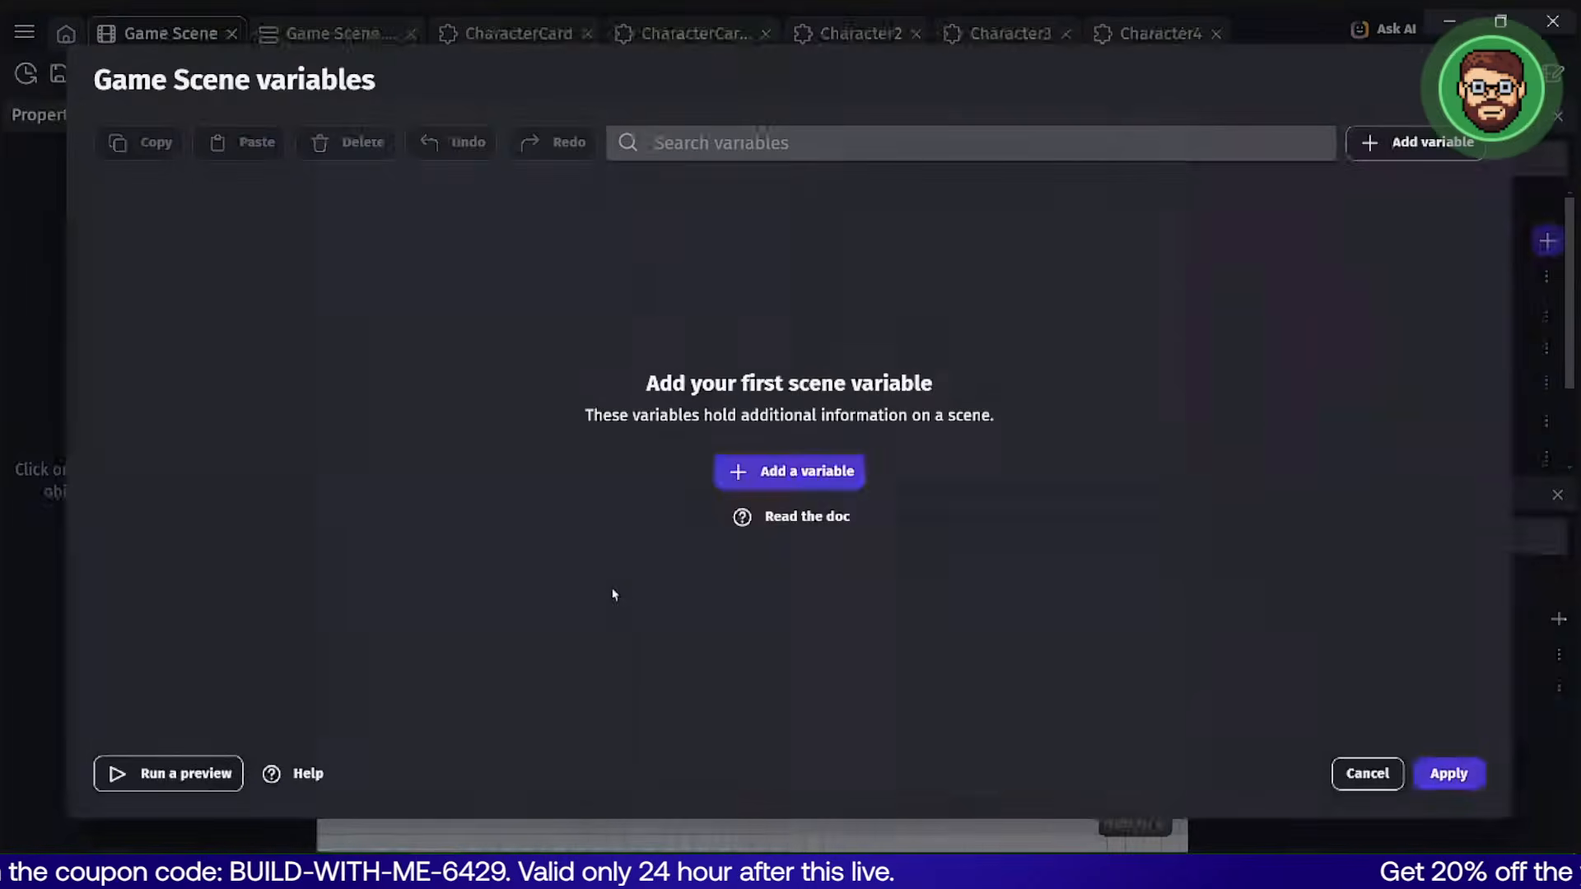
{"action": "left_click", "coordinate": [819, 476]}
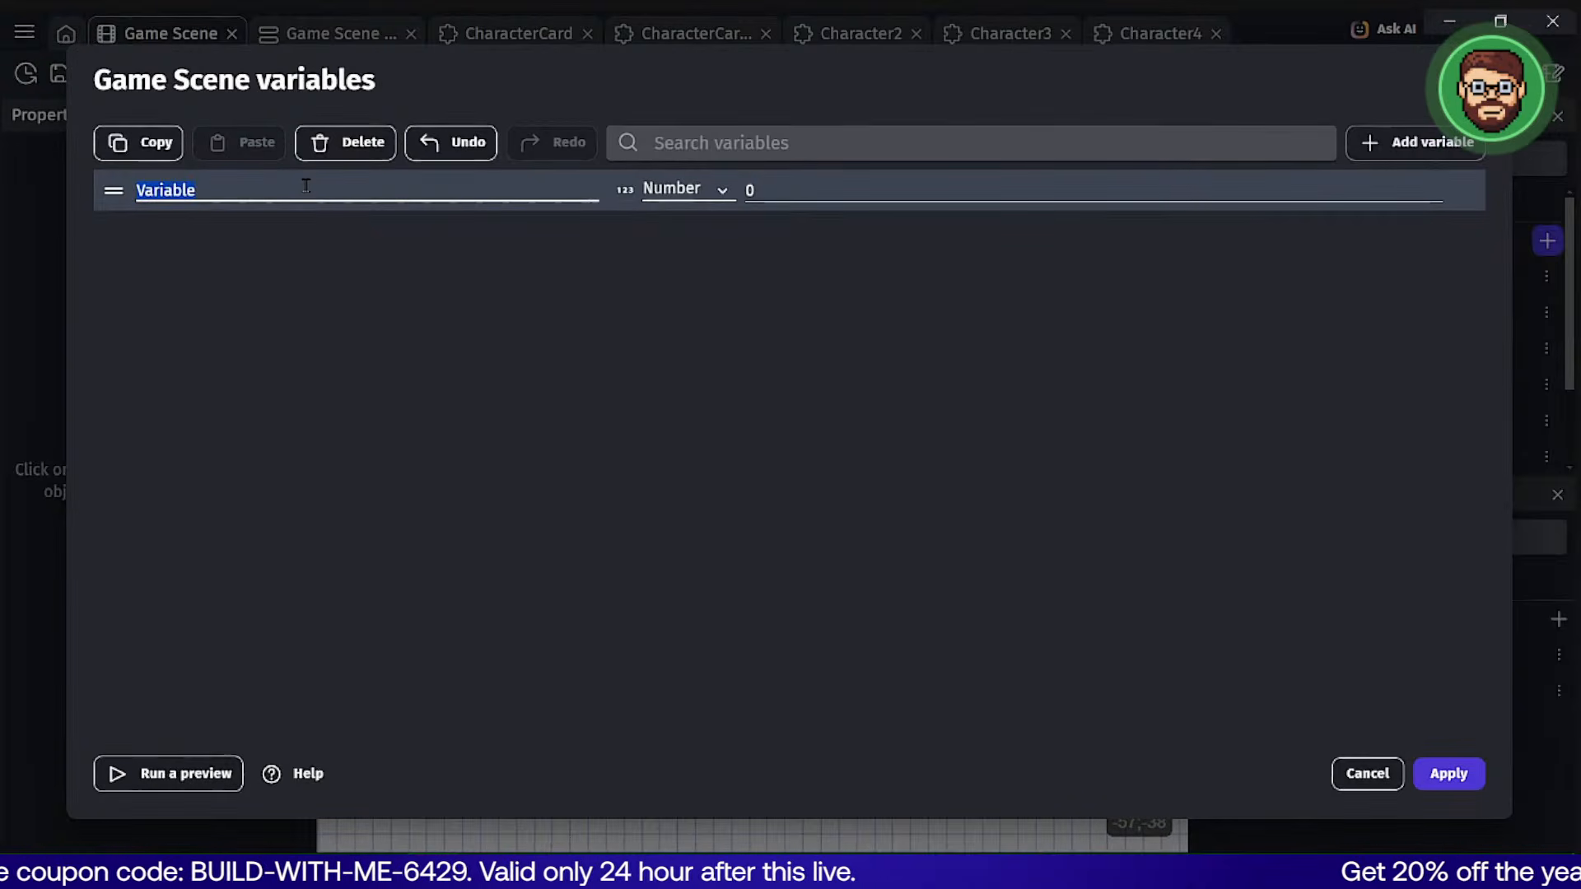
{"action": "type", "text": "State"}
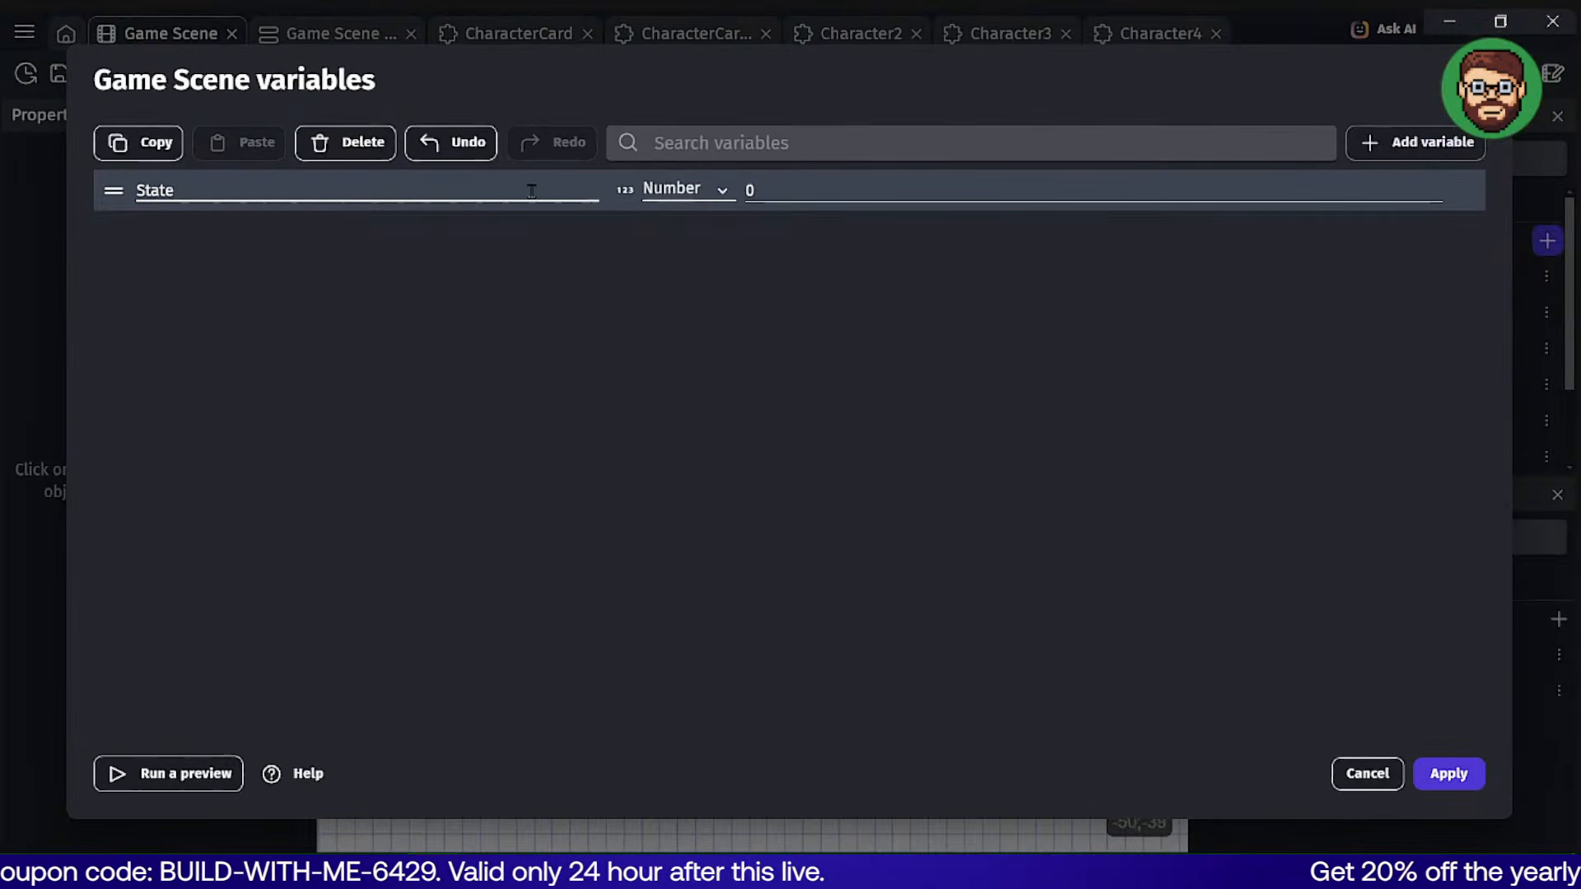
{"action": "left_click", "coordinate": [718, 192]}
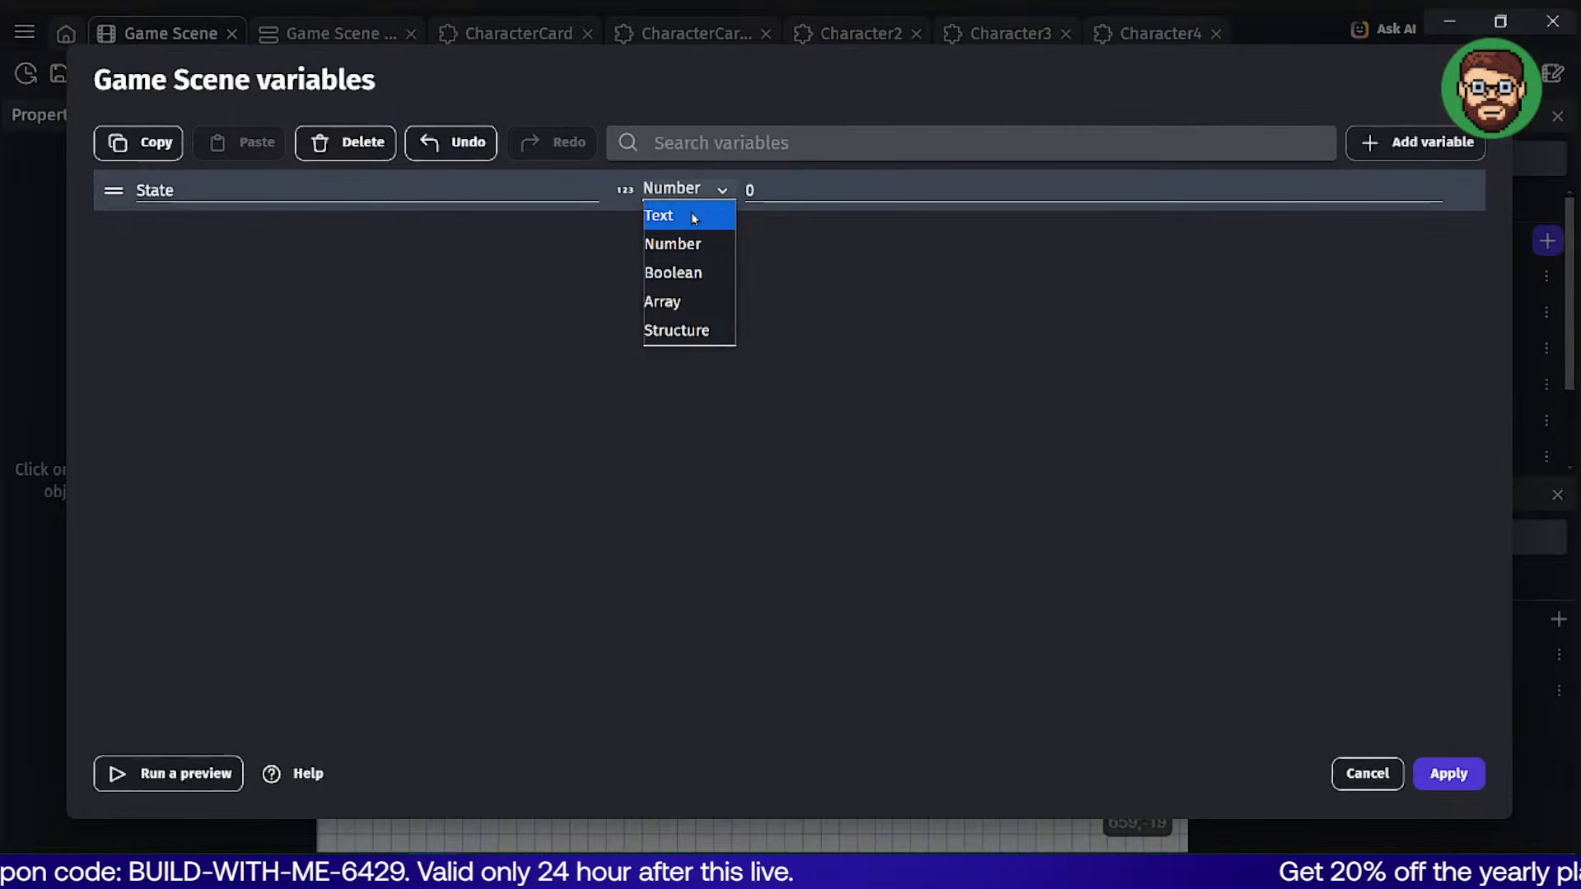
{"action": "left_click", "coordinate": [694, 217]}
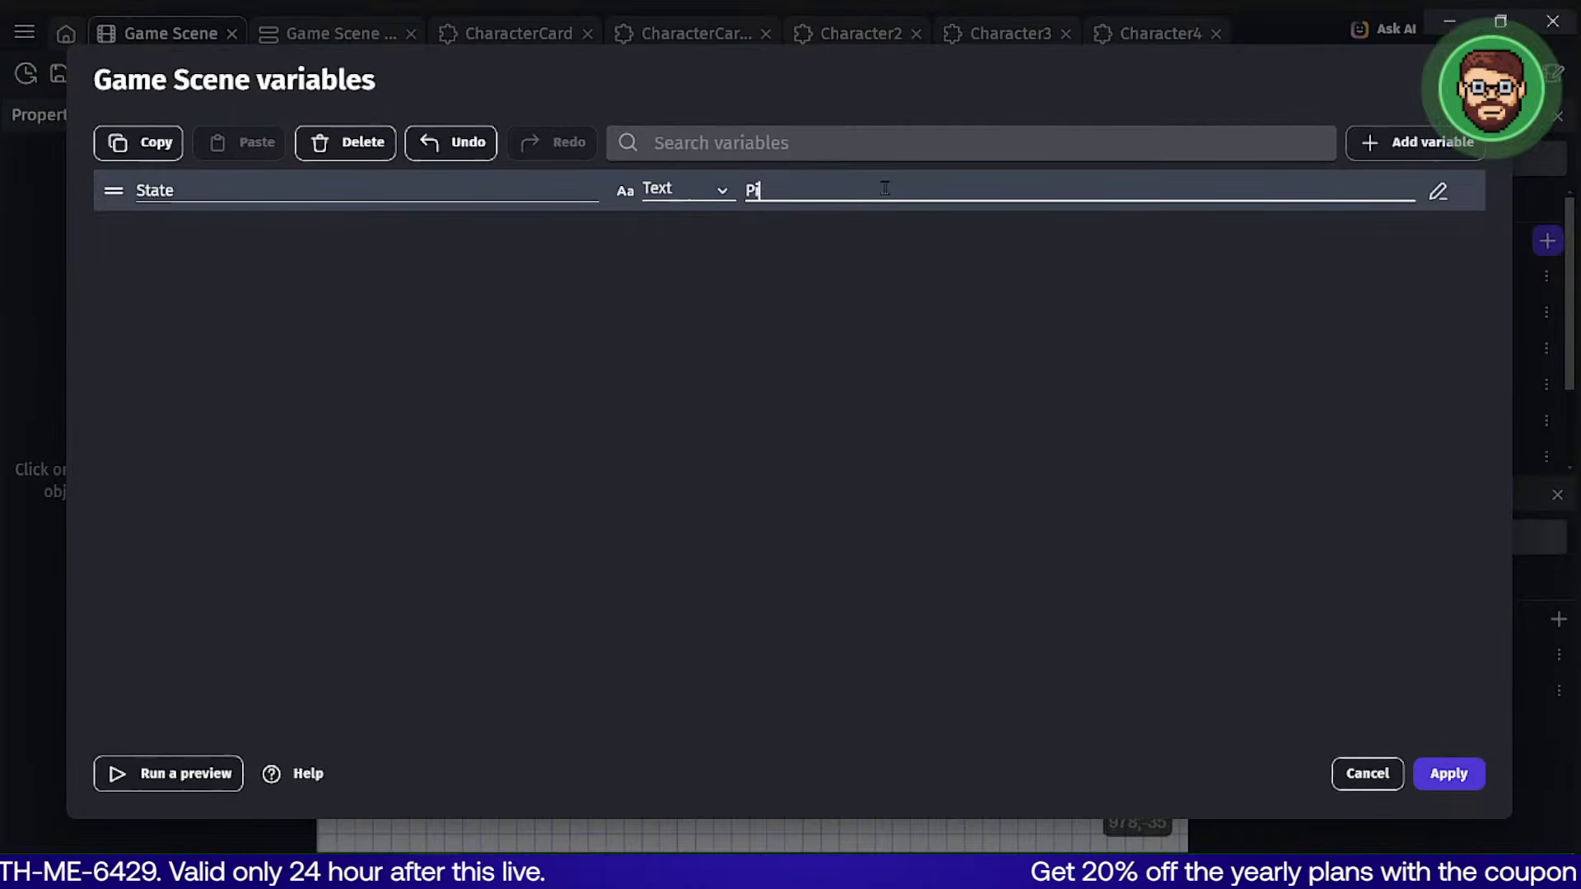
{"action": "type", "text": "ckCard"}
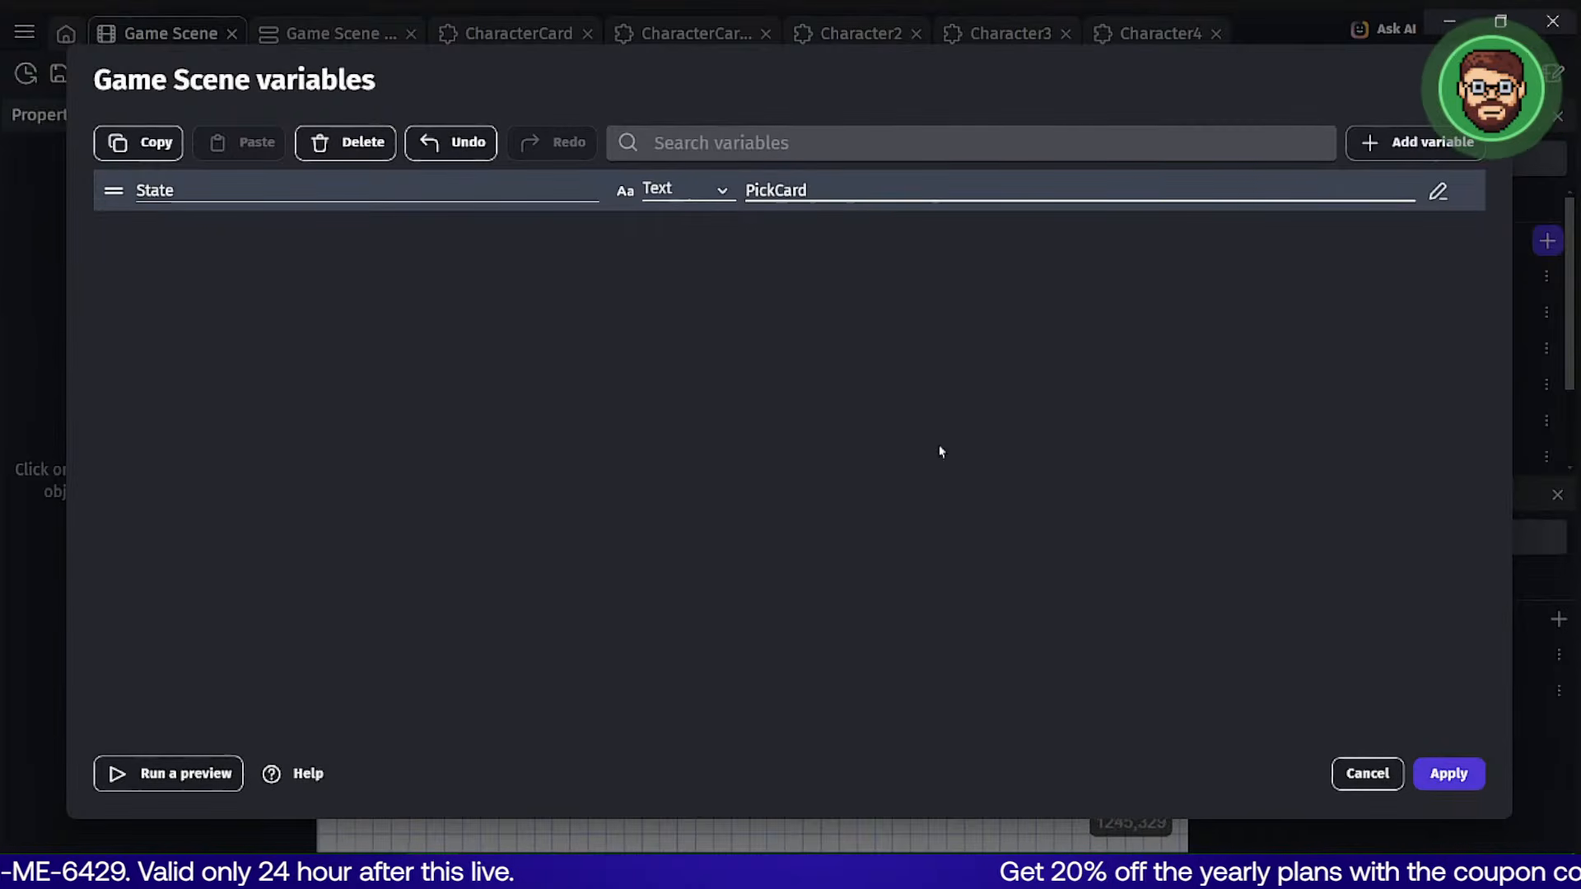
{"action": "left_click", "coordinate": [1449, 774]}
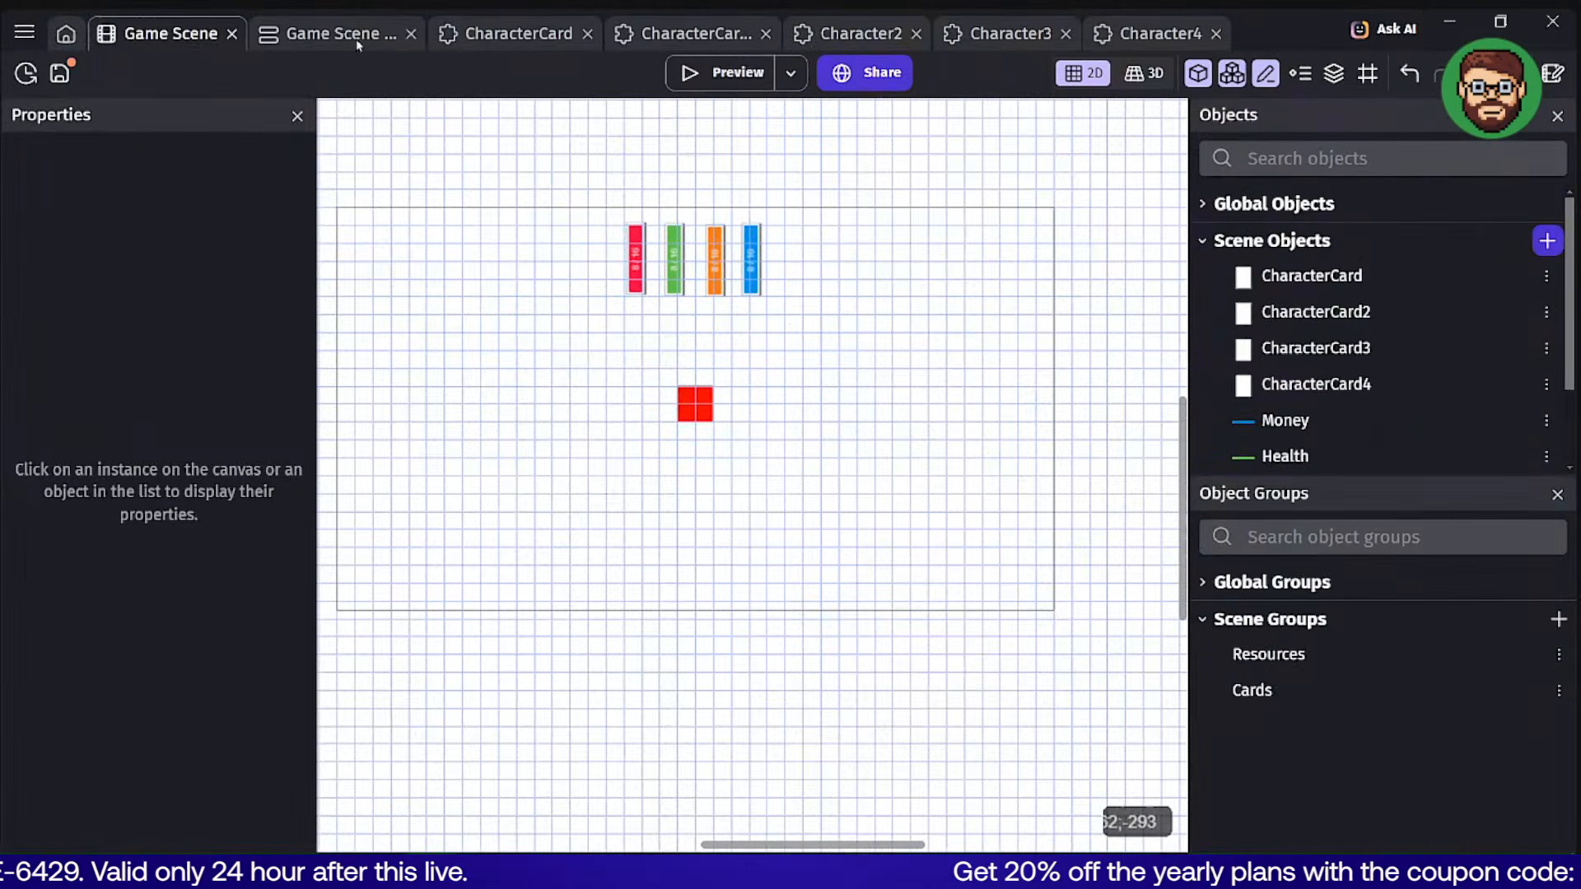
Add a new event at the end of the Game Scene events and search its conditions for "variable".
{"action": "left_click", "coordinate": [345, 34]}
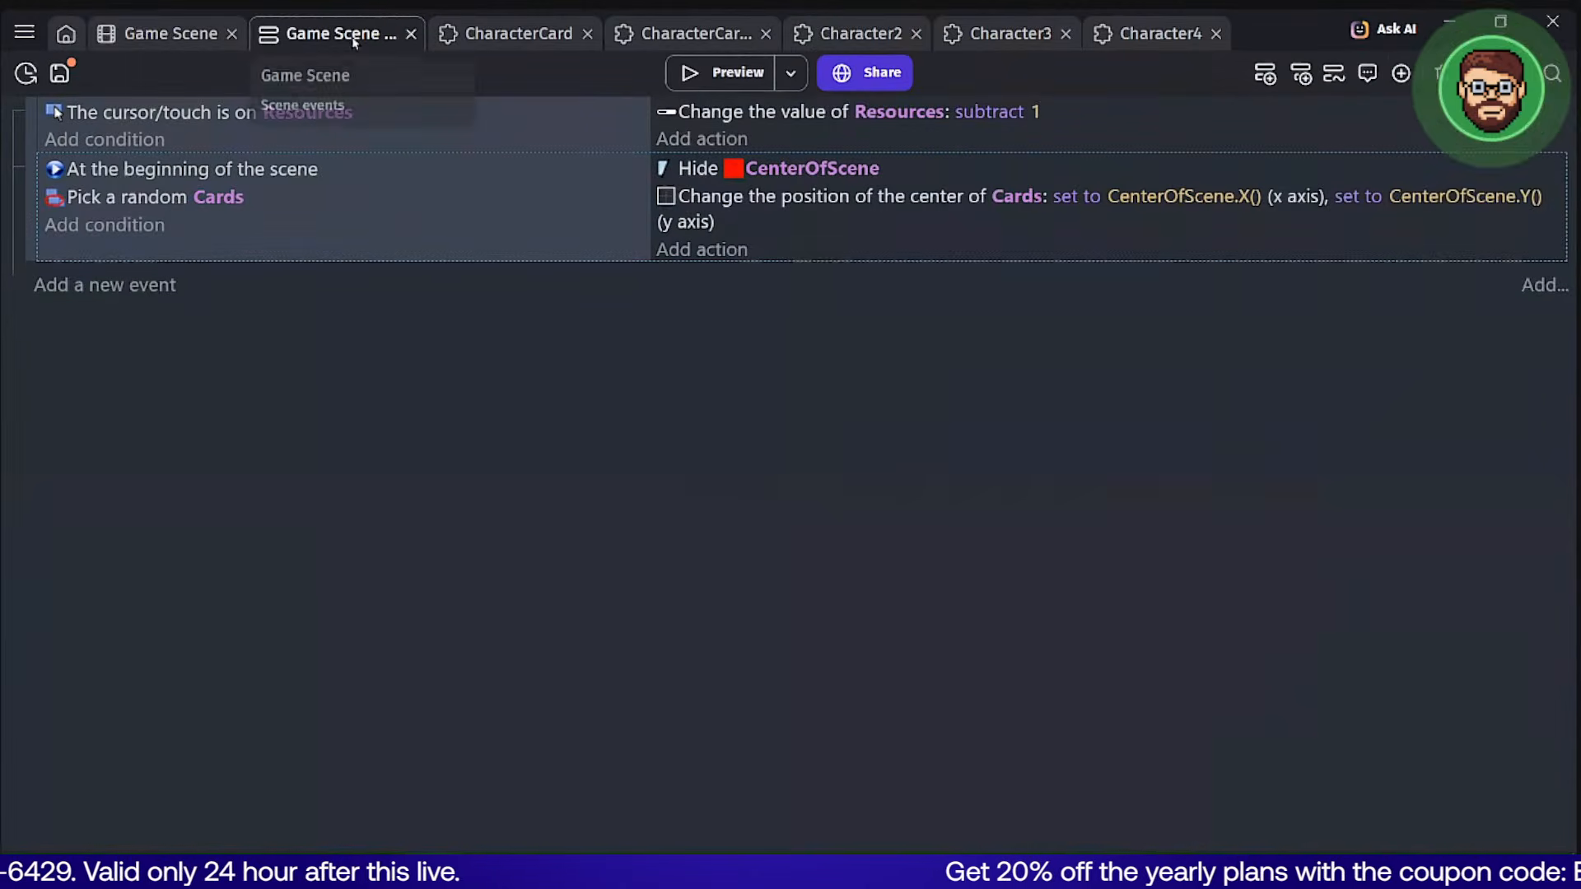
{"action": "left_click", "coordinate": [136, 288]}
{"action": "left_click", "coordinate": [154, 277]}
{"action": "type", "text": "v"}
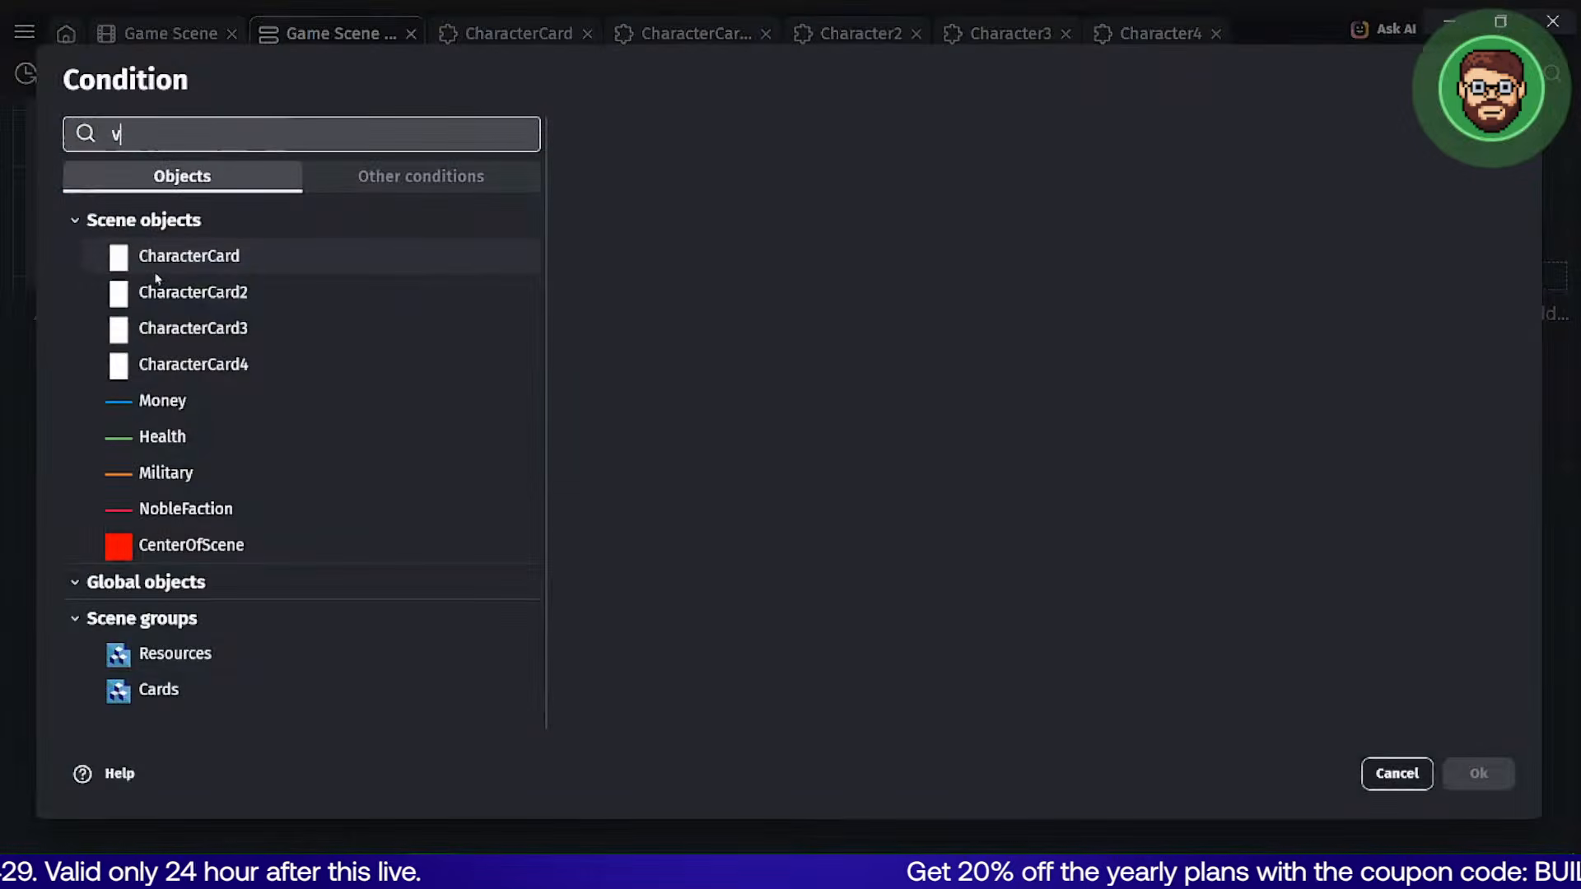
{"action": "type", "text": "ariable"}
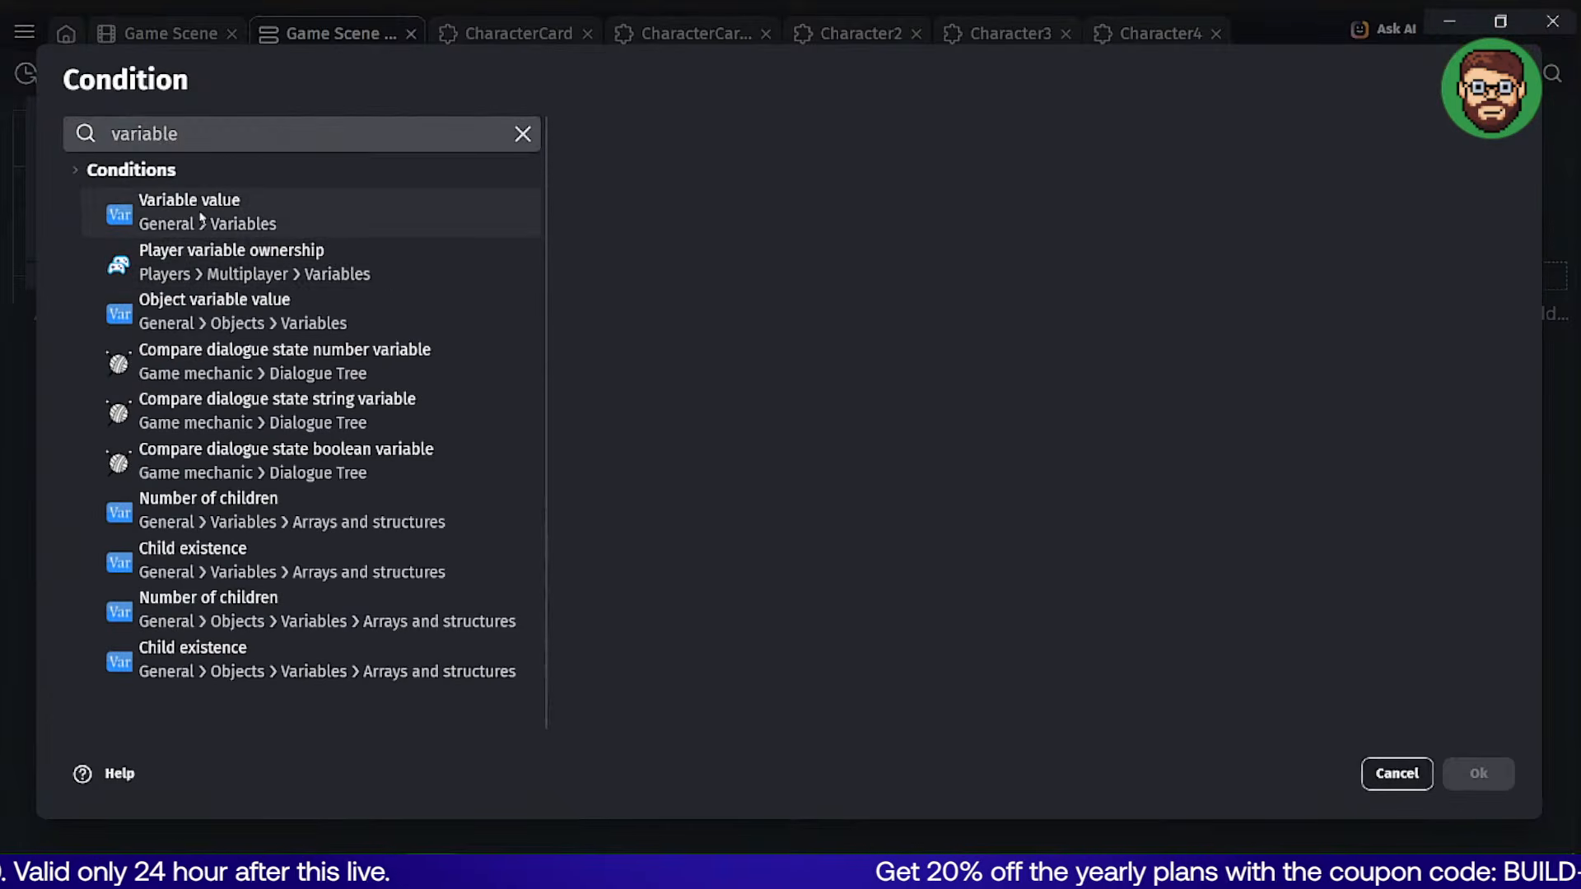
Add a variable value condition to the empty event that checks whether State equals "PickCard".
{"action": "left_click", "coordinate": [202, 215]}
{"action": "left_click", "coordinate": [688, 262]}
{"action": "left_click", "coordinate": [700, 336]}
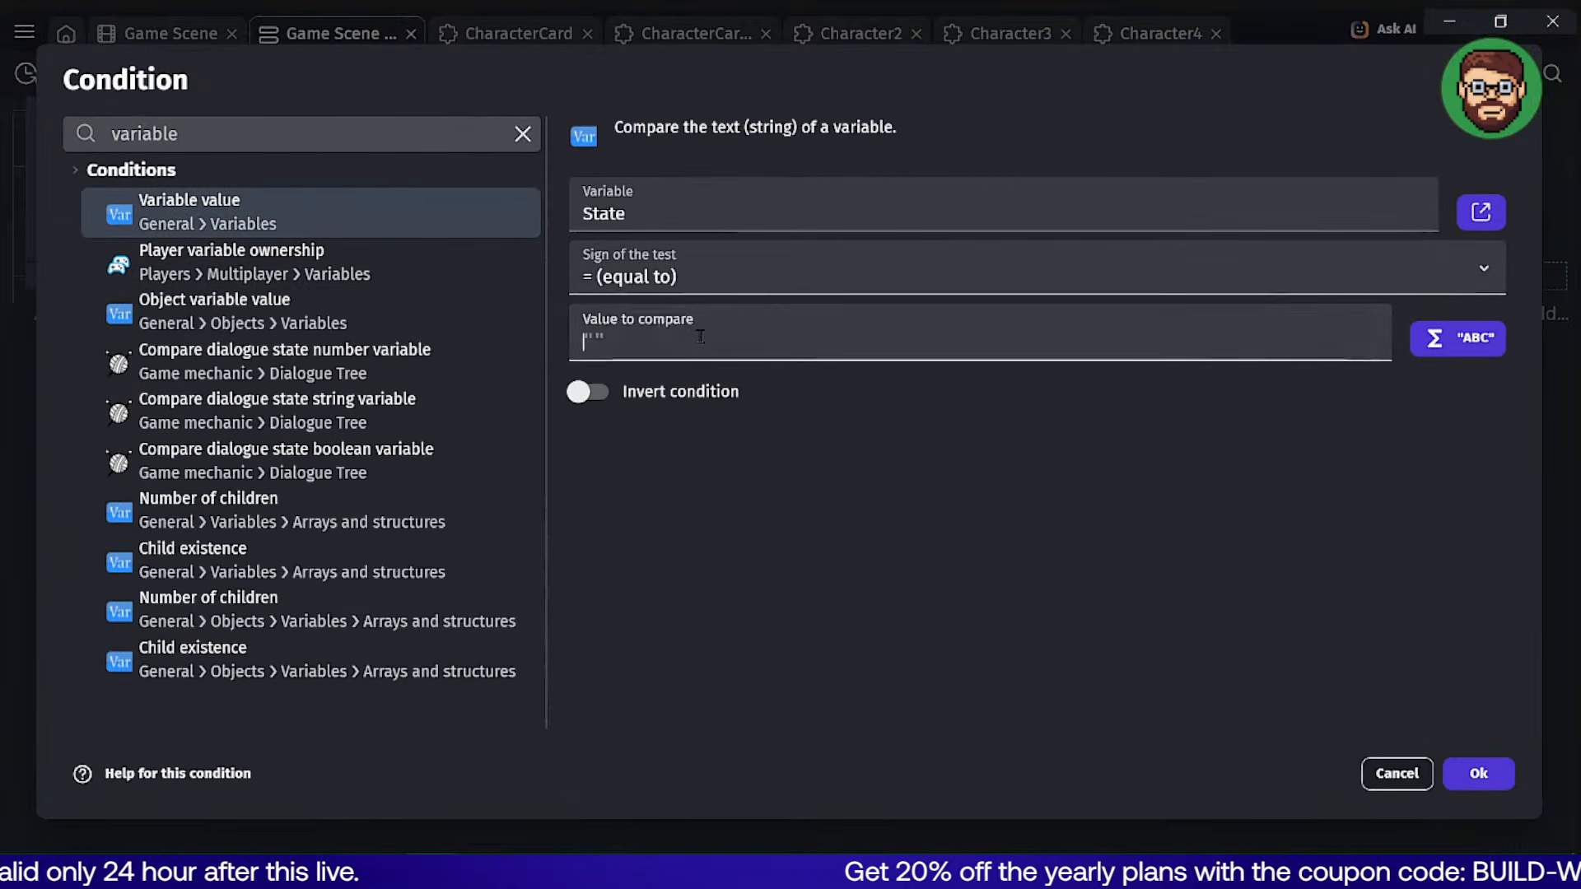
{"action": "type", "text": "\"Pick"}
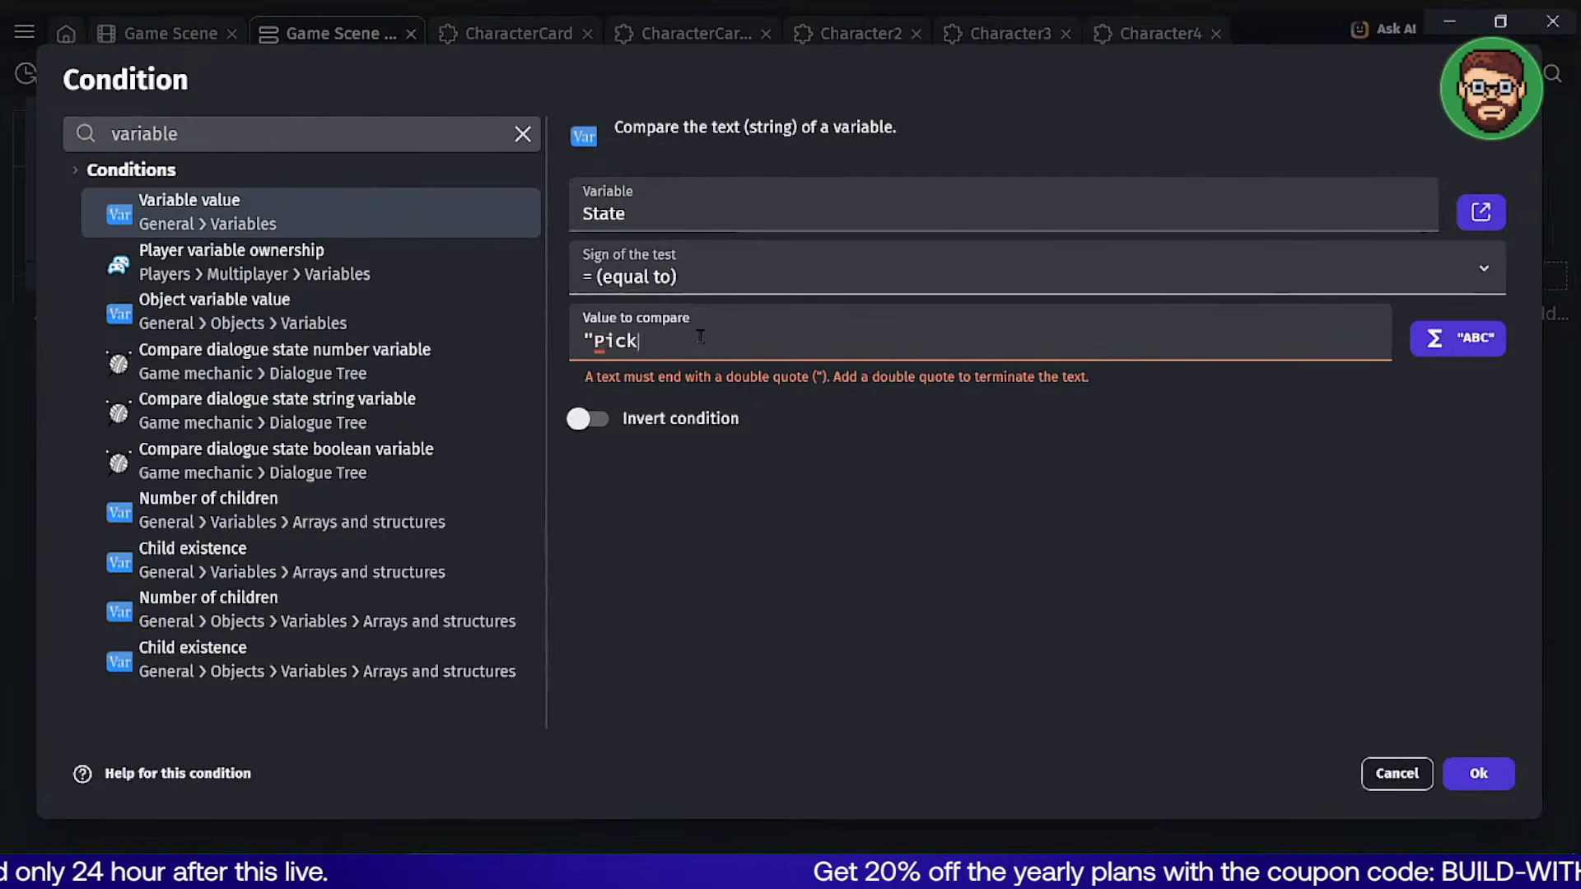
{"action": "type", "text": "Card\""}
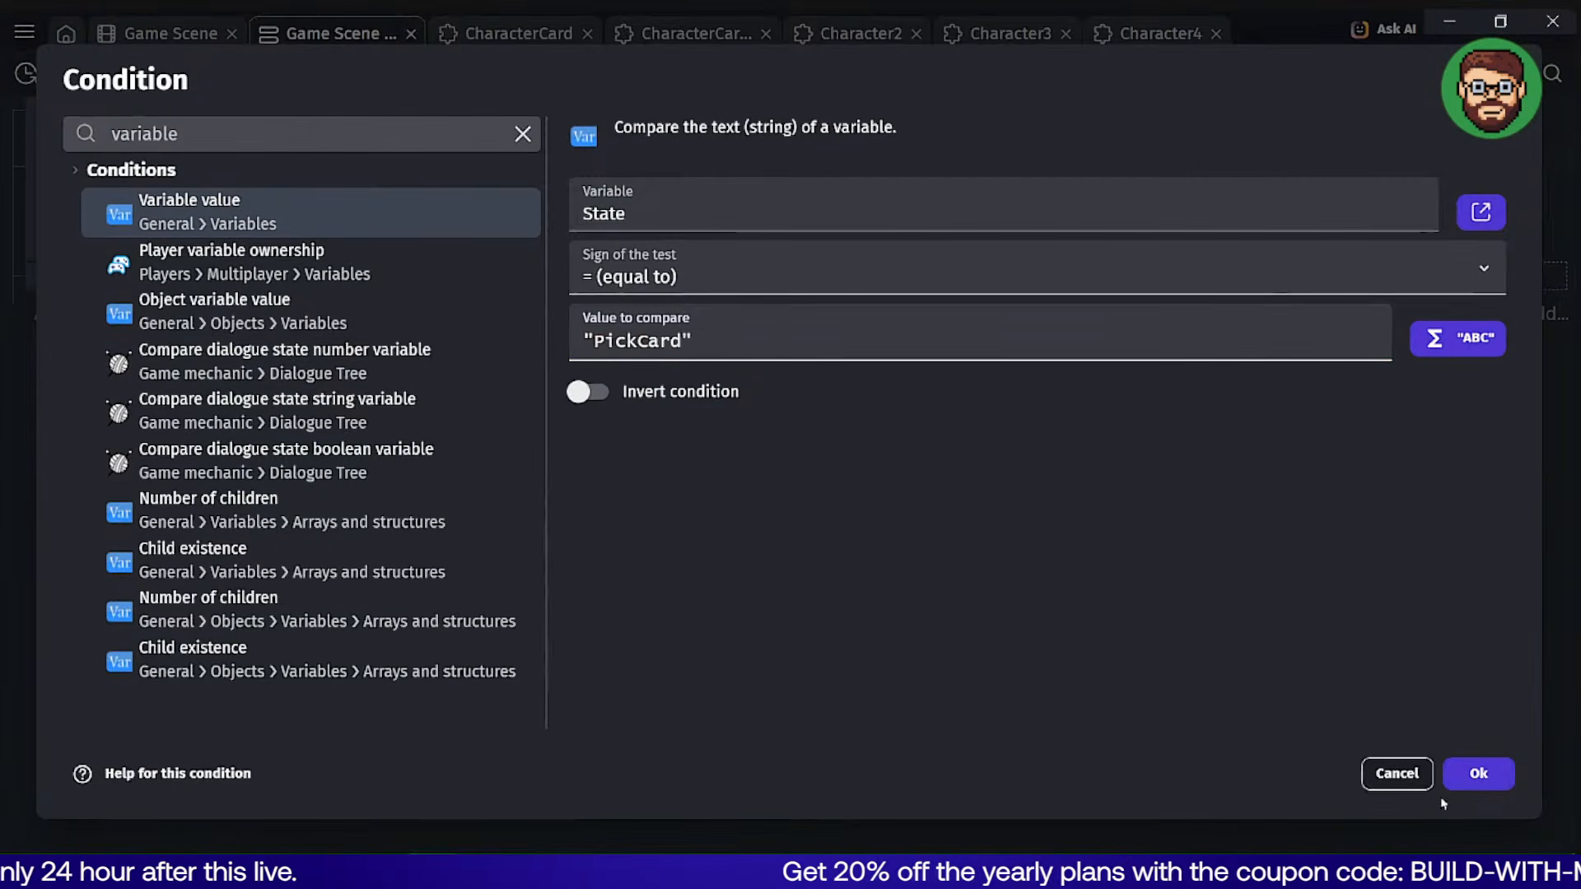
{"action": "left_click", "coordinate": [1475, 774]}
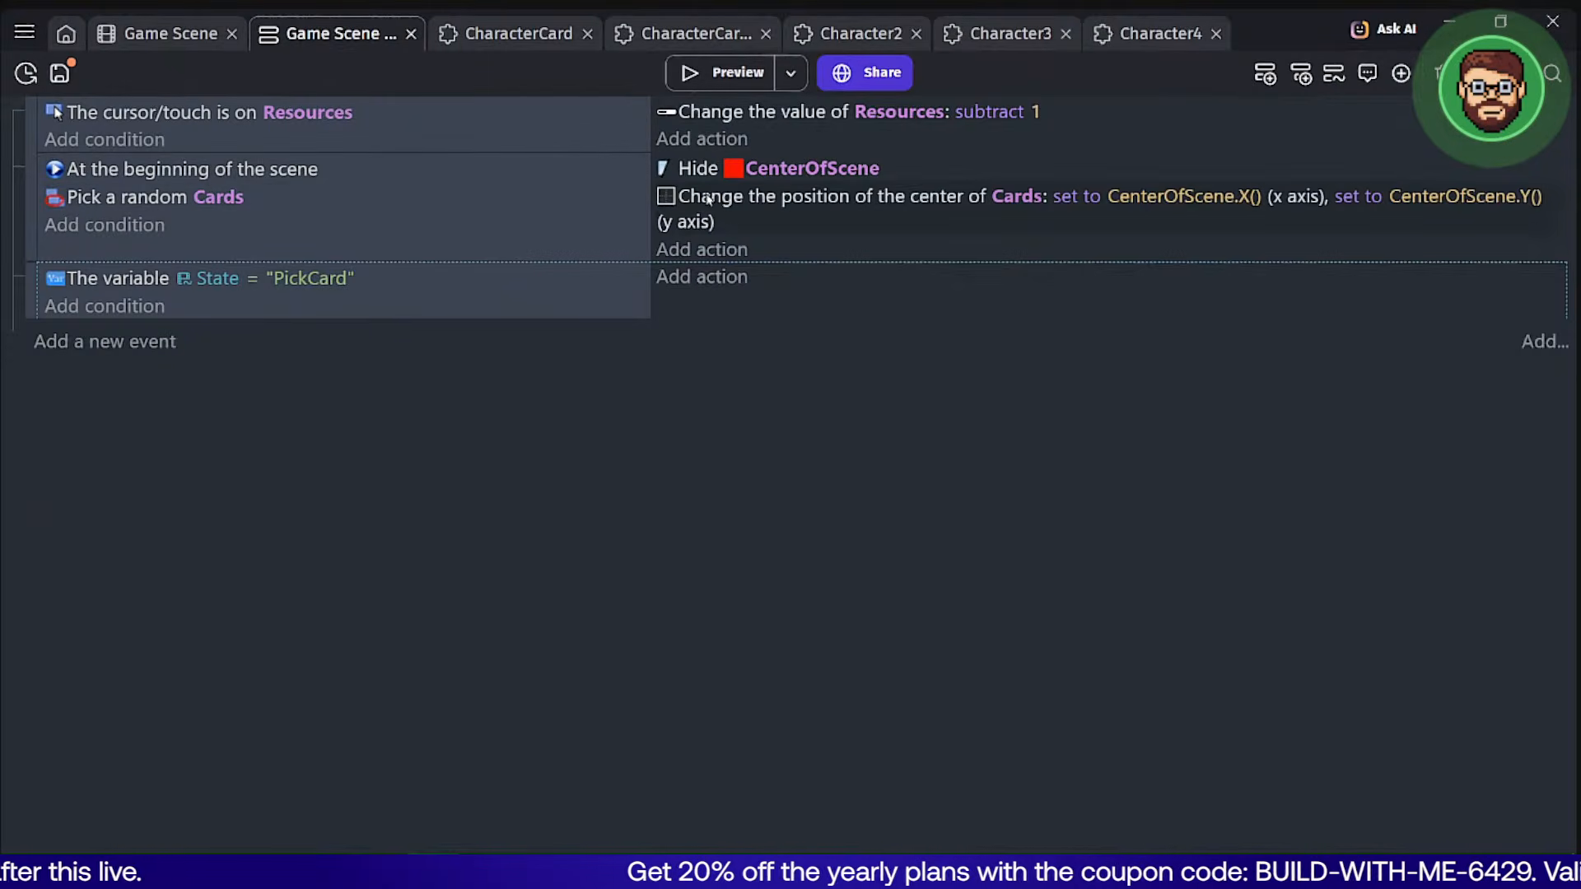
Move the action that centers Cards on CenterOfScene from the beginning-of-scene event into the State = "PickCard" event.
{"action": "left_click_drag", "start_coordinate": [708, 200], "coordinate": [728, 298]}
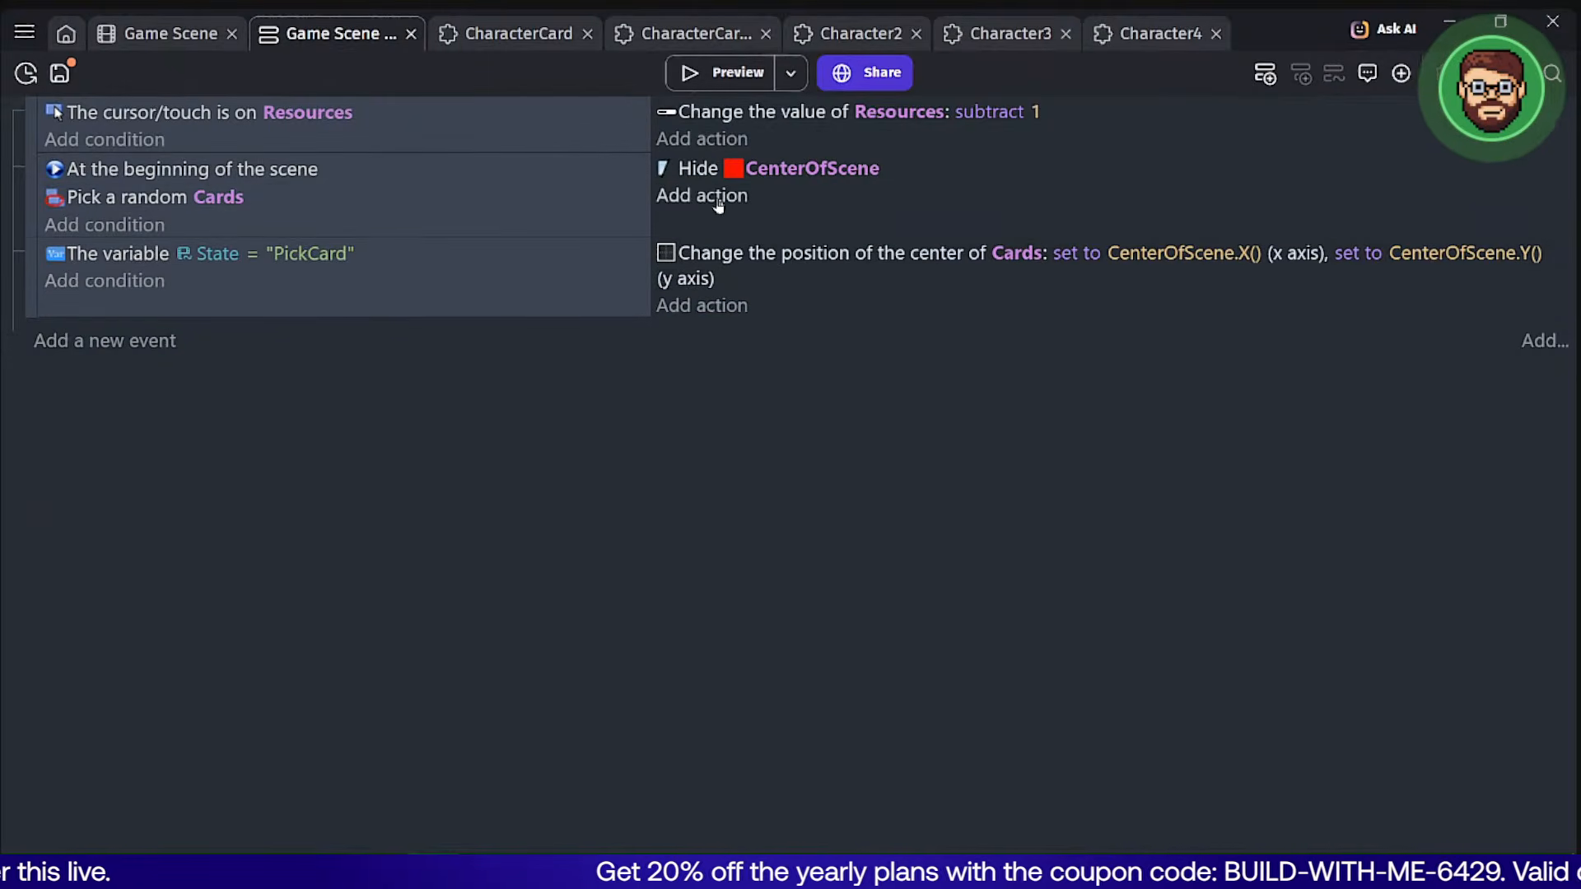
{"action": "left_click", "coordinate": [718, 203]}
{"action": "key", "text": "Escape"}
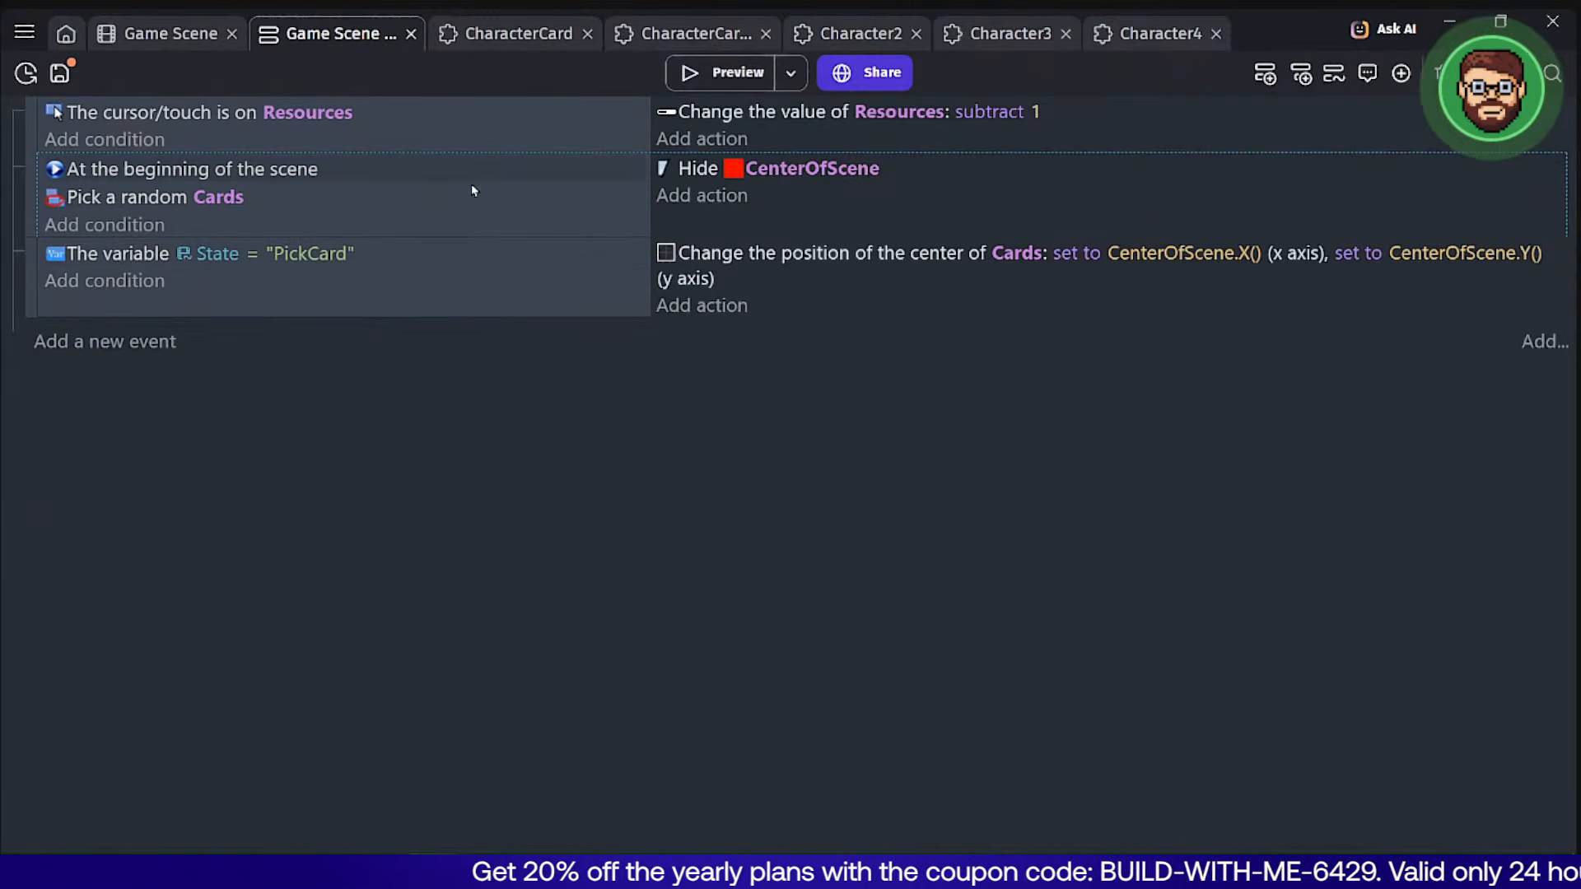
Add an action to the "PickCard" event that sets the State variable to "Choosing".
{"action": "left_click", "coordinate": [713, 307]}
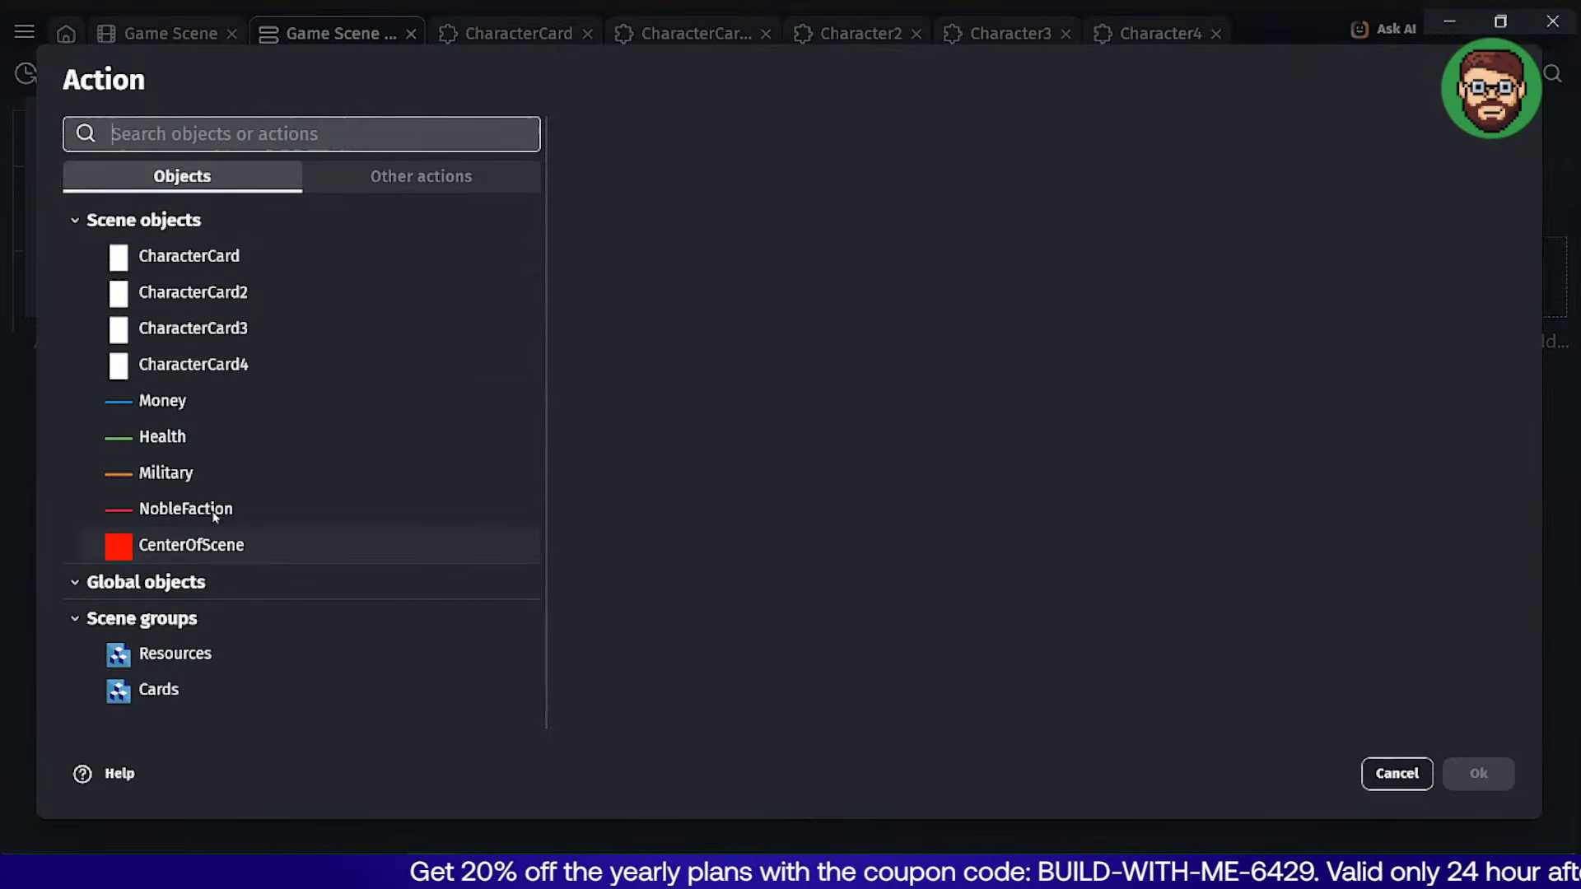
{"action": "type", "text": "varia"}
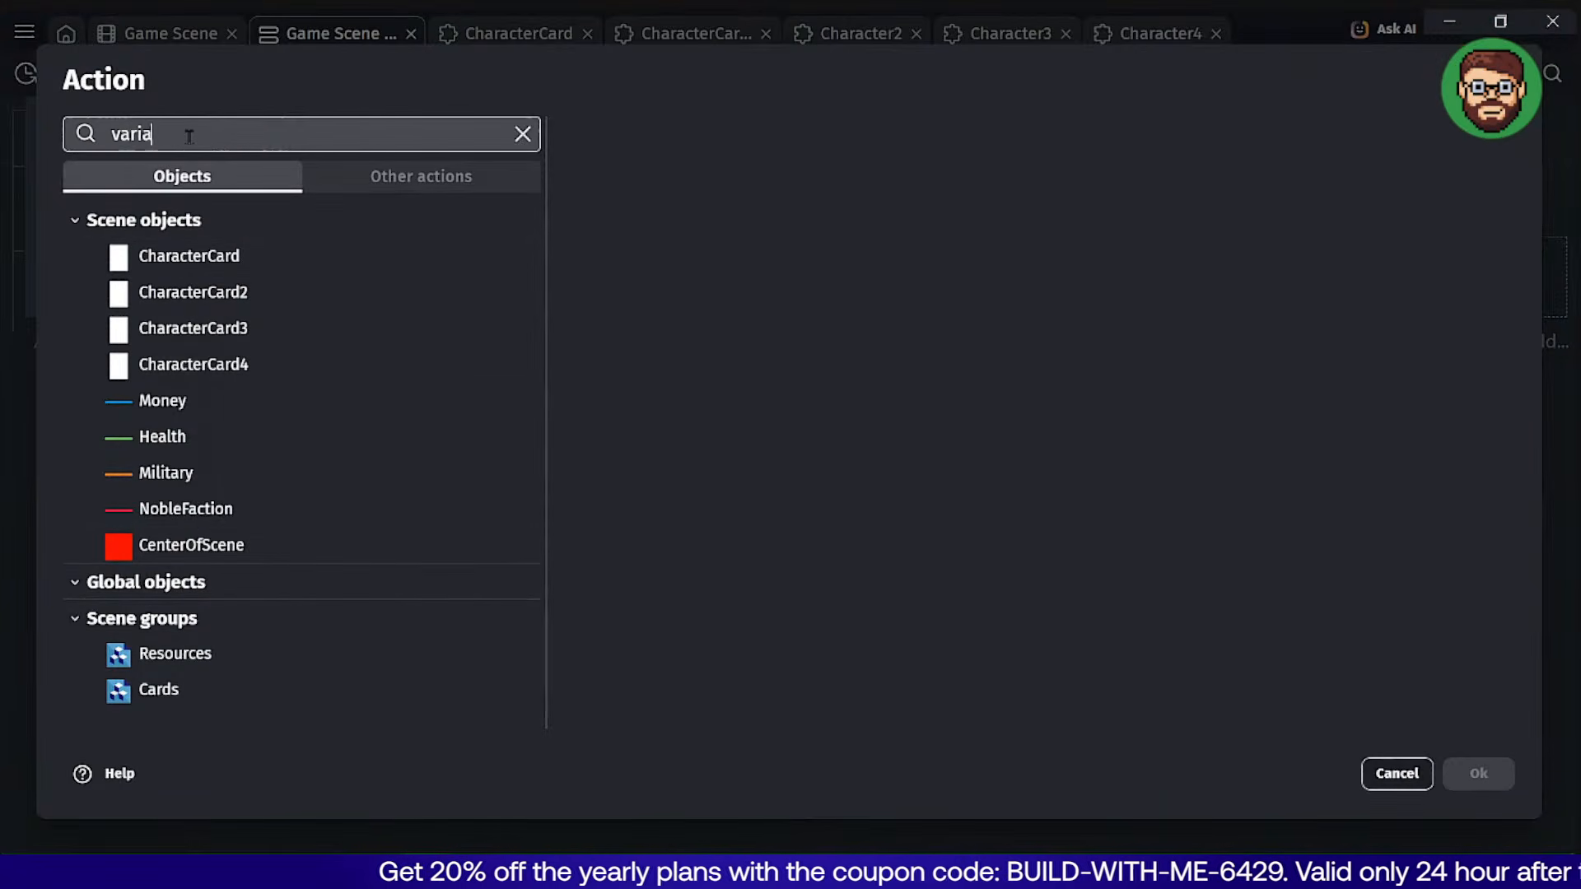
{"action": "left_click", "coordinate": [216, 260]}
{"action": "left_click", "coordinate": [741, 255]}
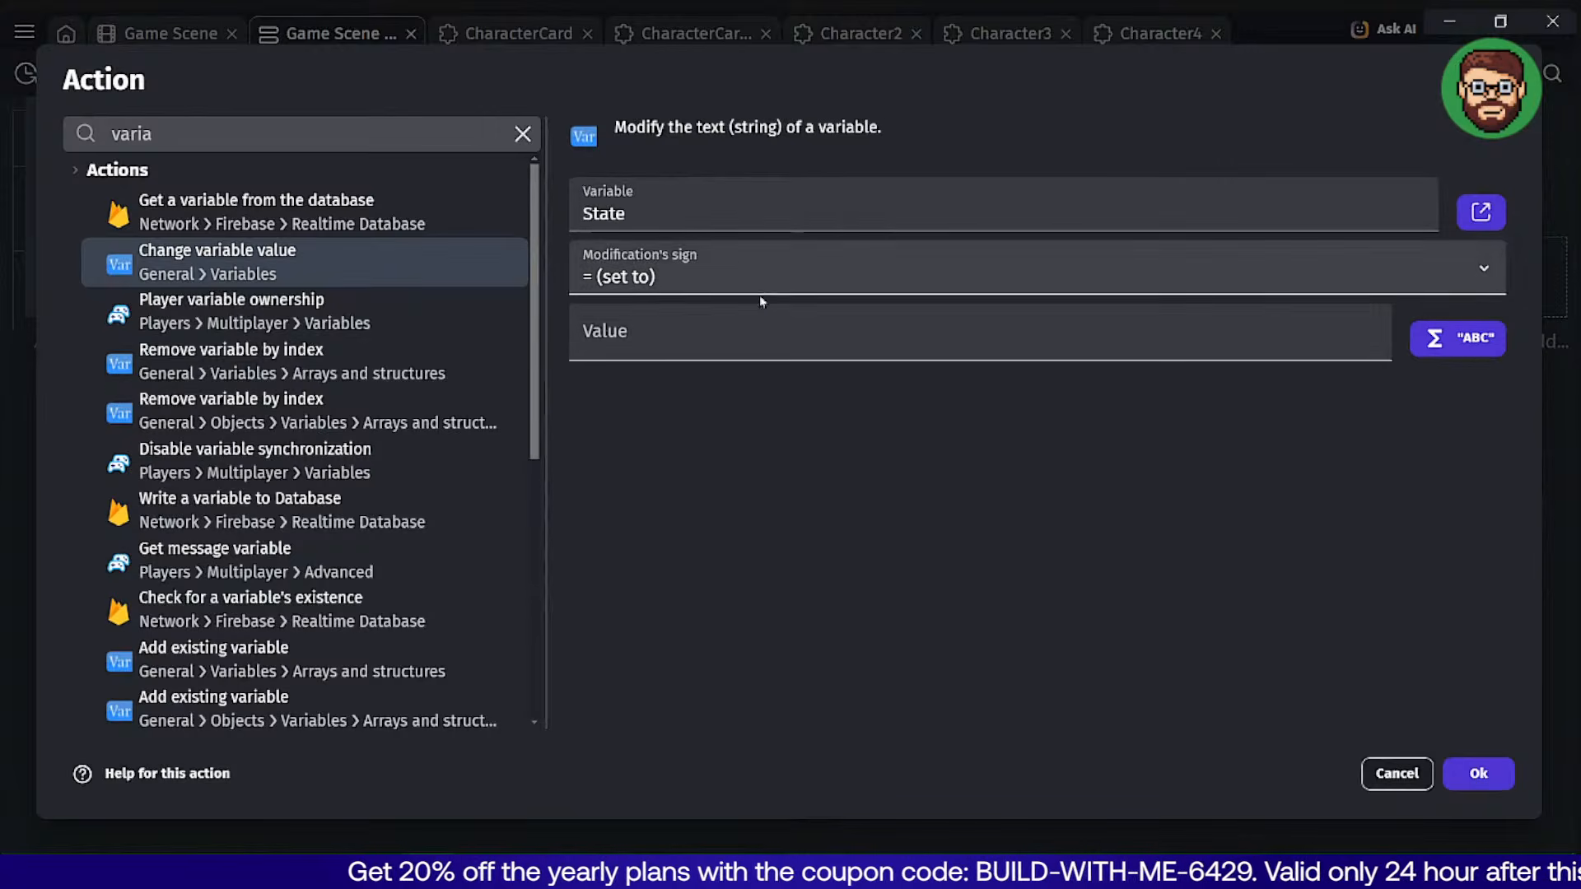
{"action": "left_click", "coordinate": [748, 309]}
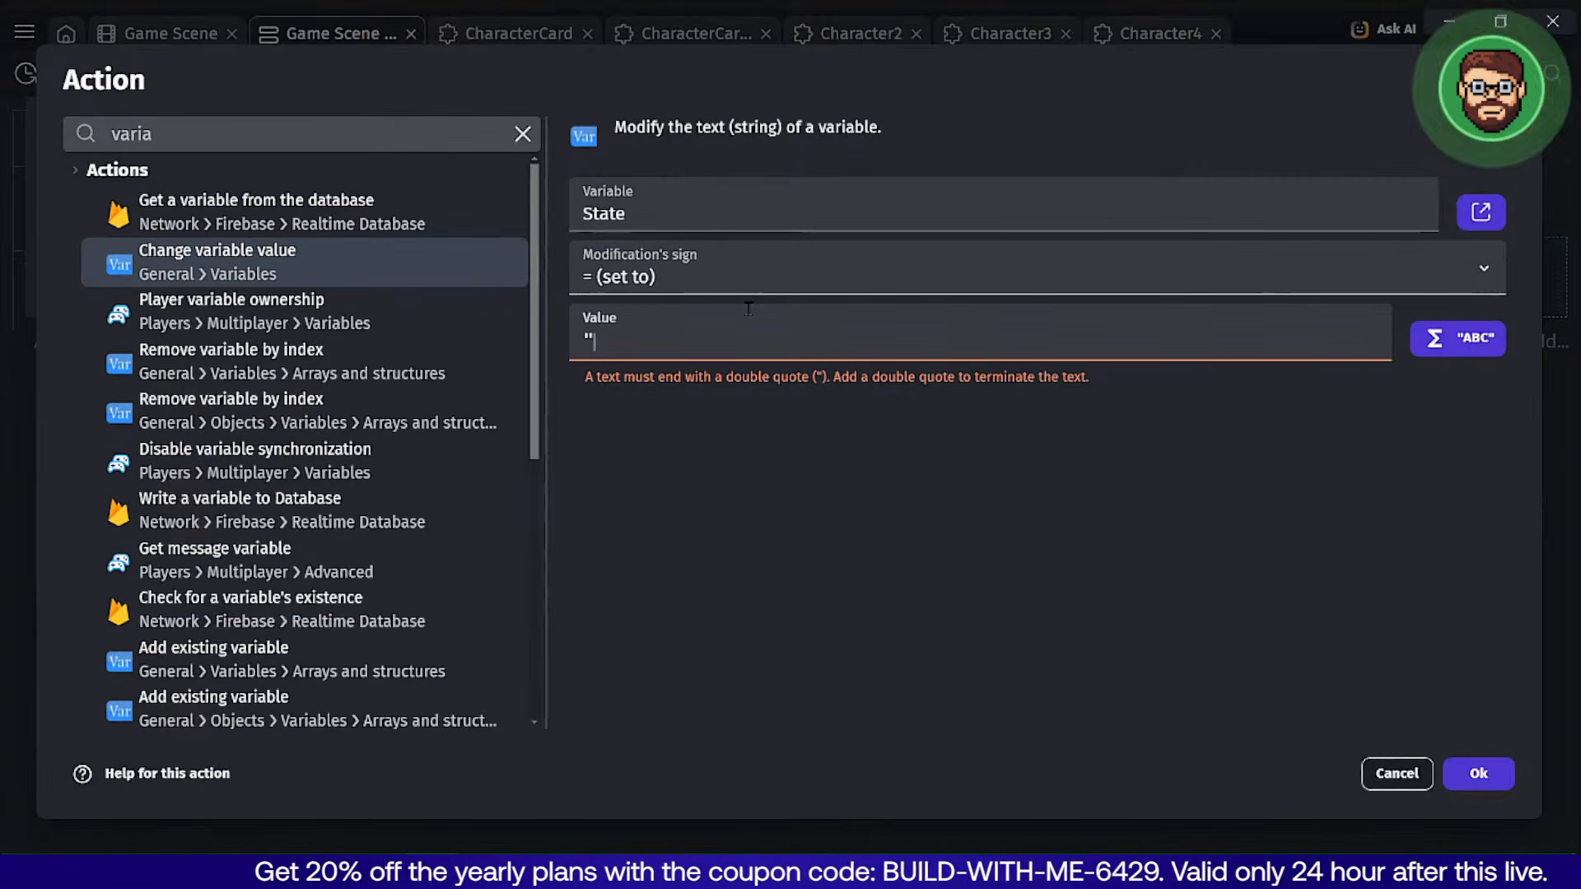
{"action": "type", "text": "Choosing\""}
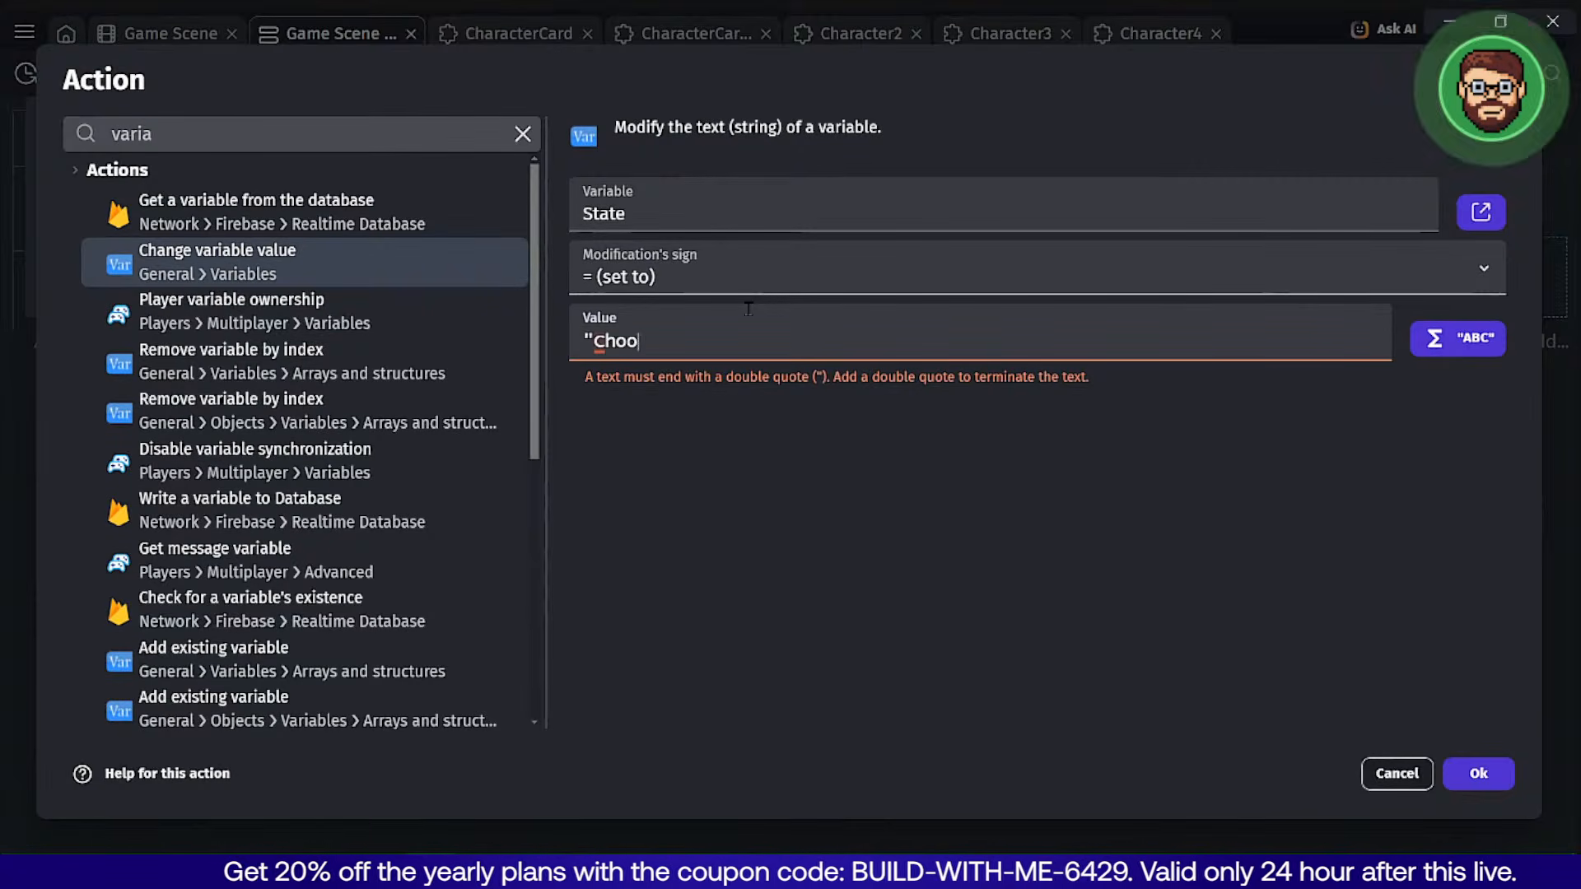
{"action": "left_click", "coordinate": [1497, 779]}
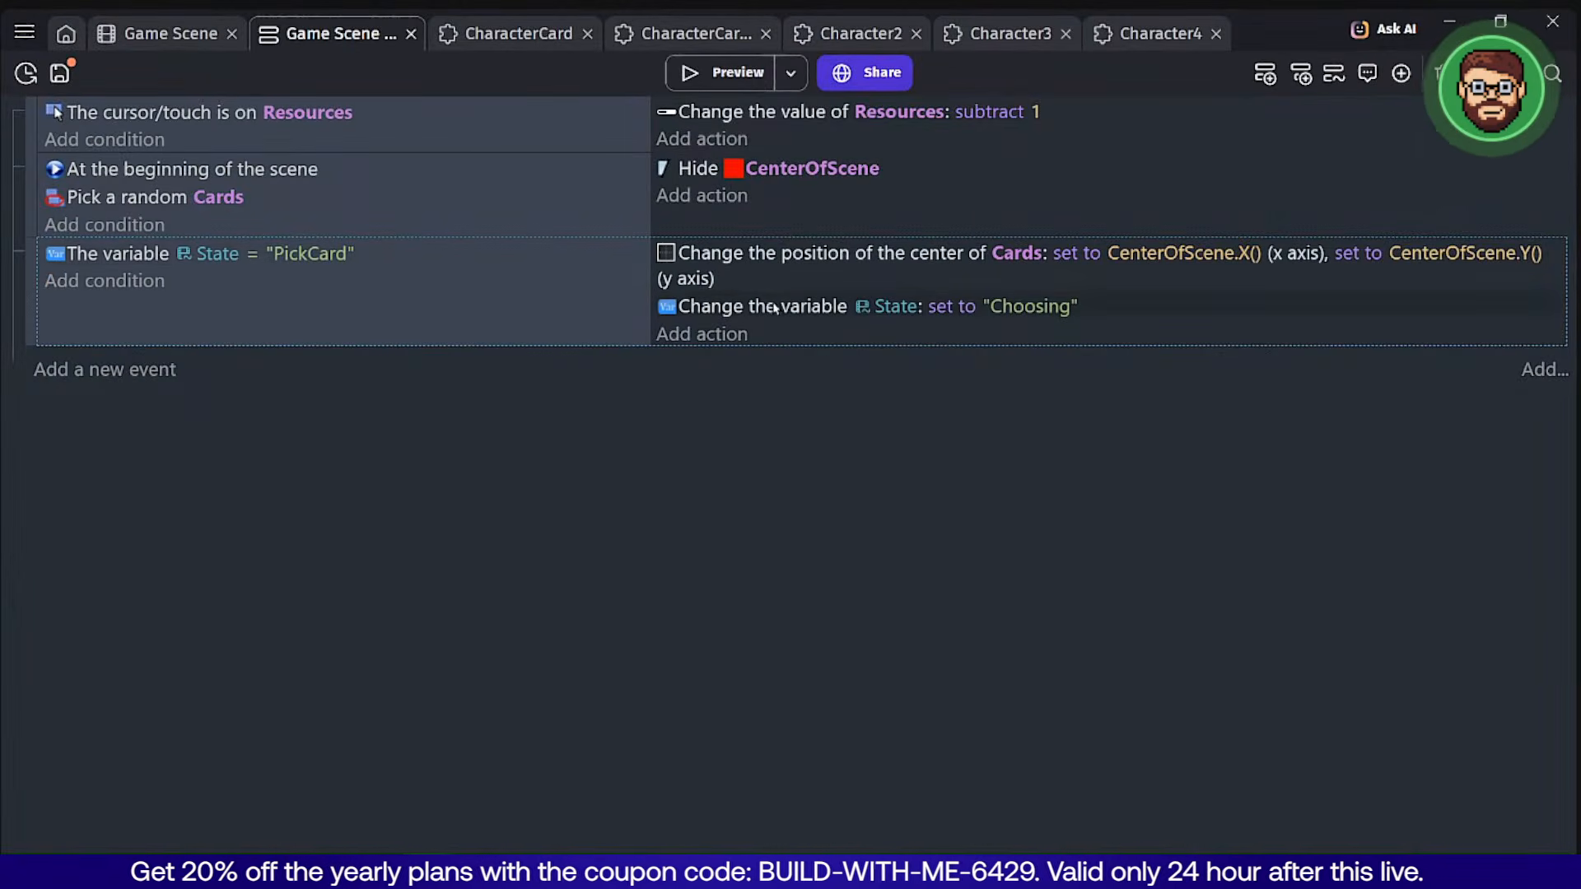
Add an empty event at the end and move the Pick a random Cards condition from the beginning-of-scene event into the "PickCard" event.
{"action": "left_click", "coordinate": [130, 371]}
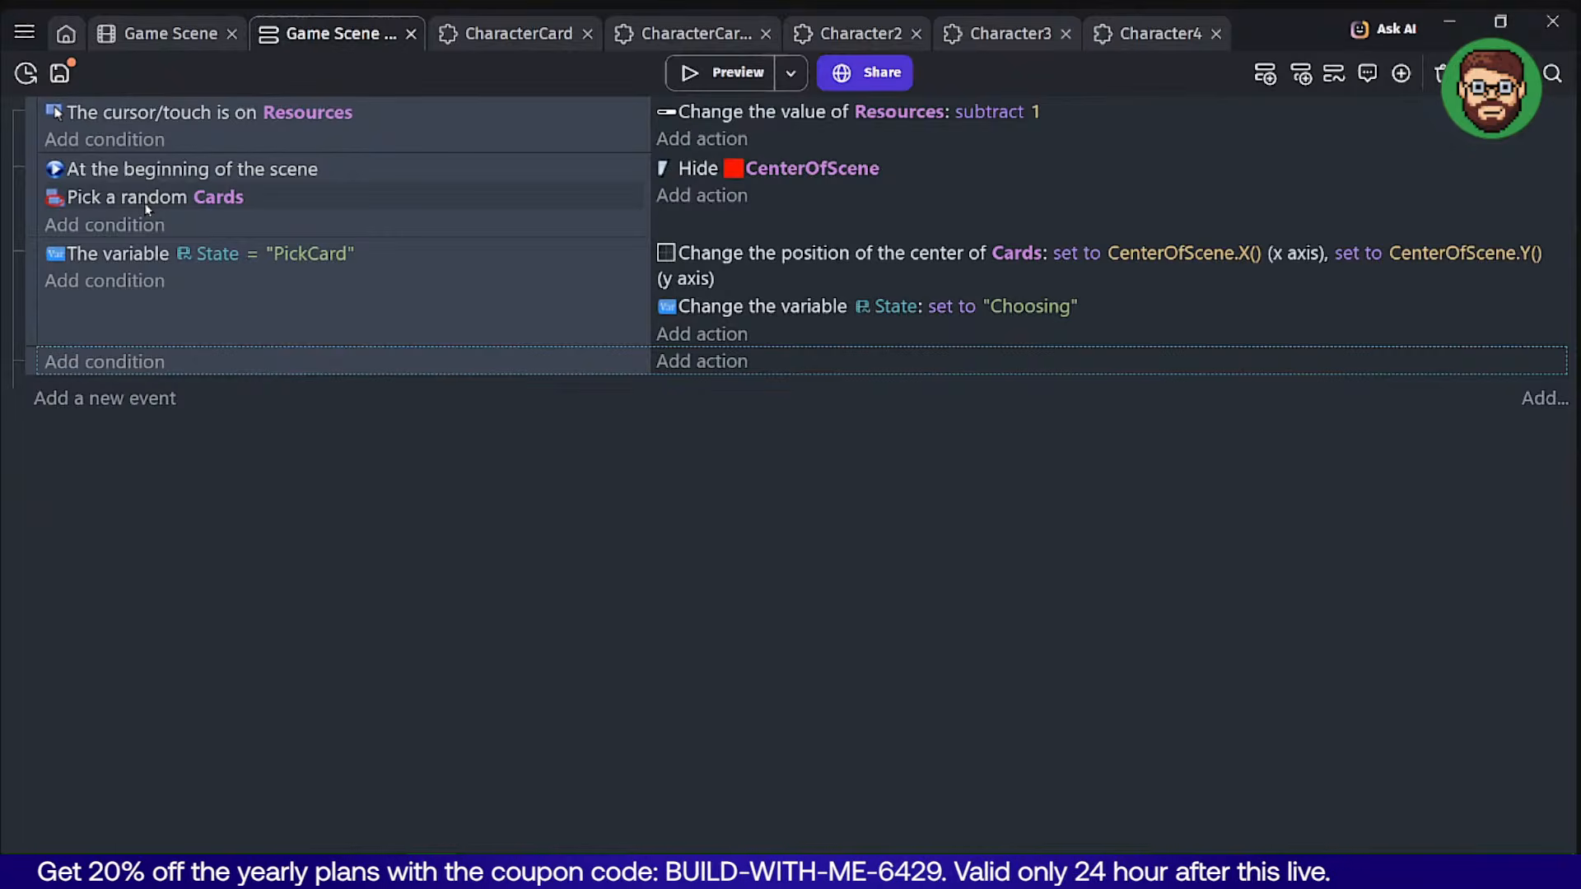
{"action": "left_click_drag", "start_coordinate": [145, 208], "coordinate": [185, 292]}
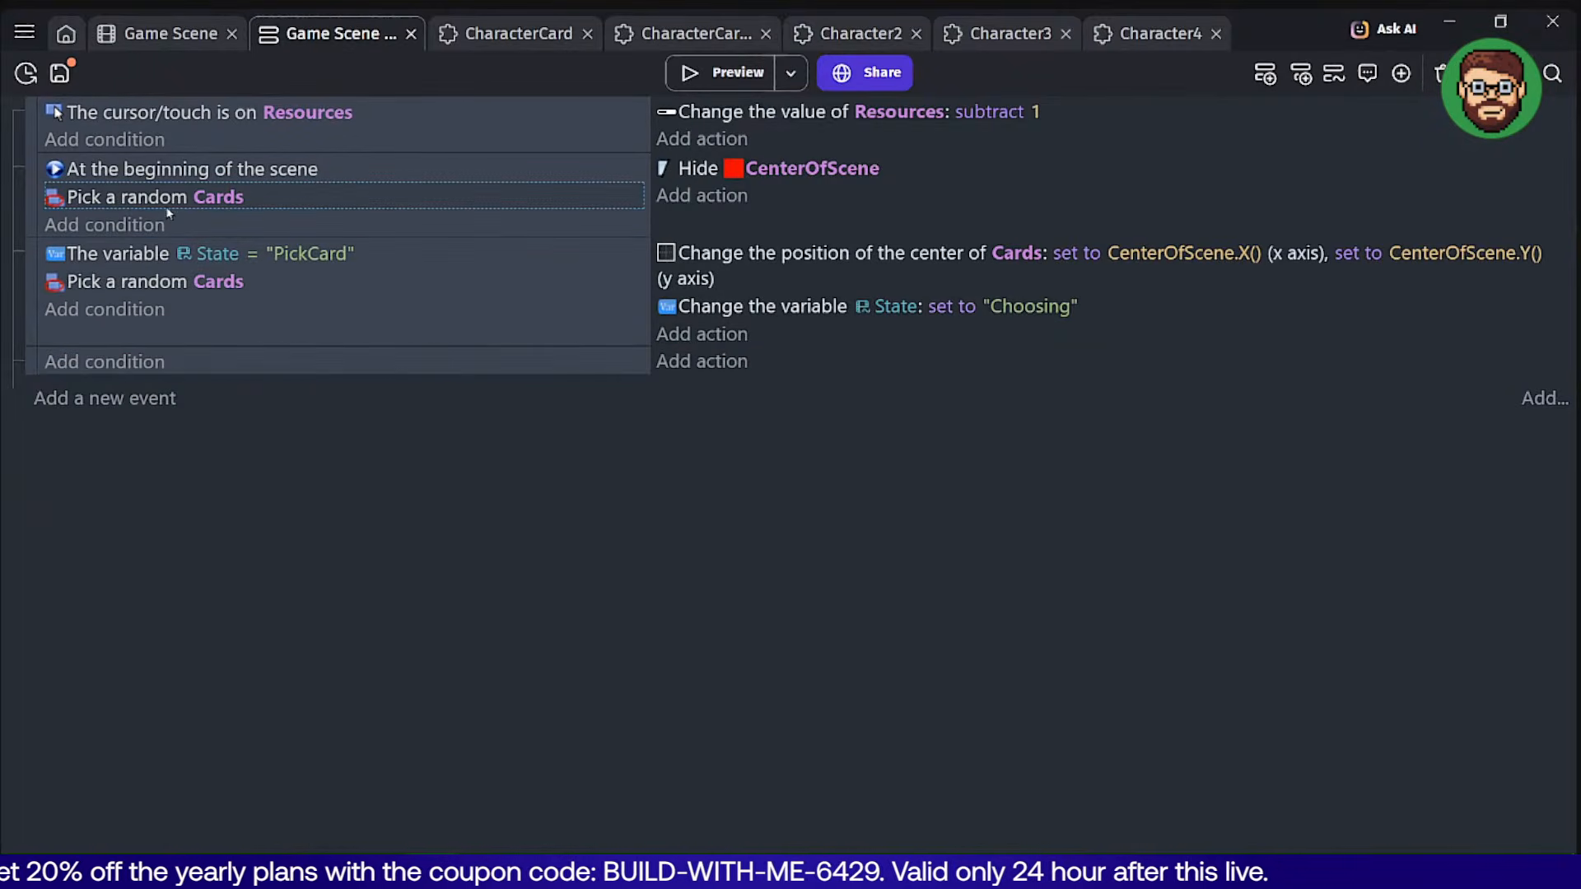
{"action": "key", "text": "Delete"}
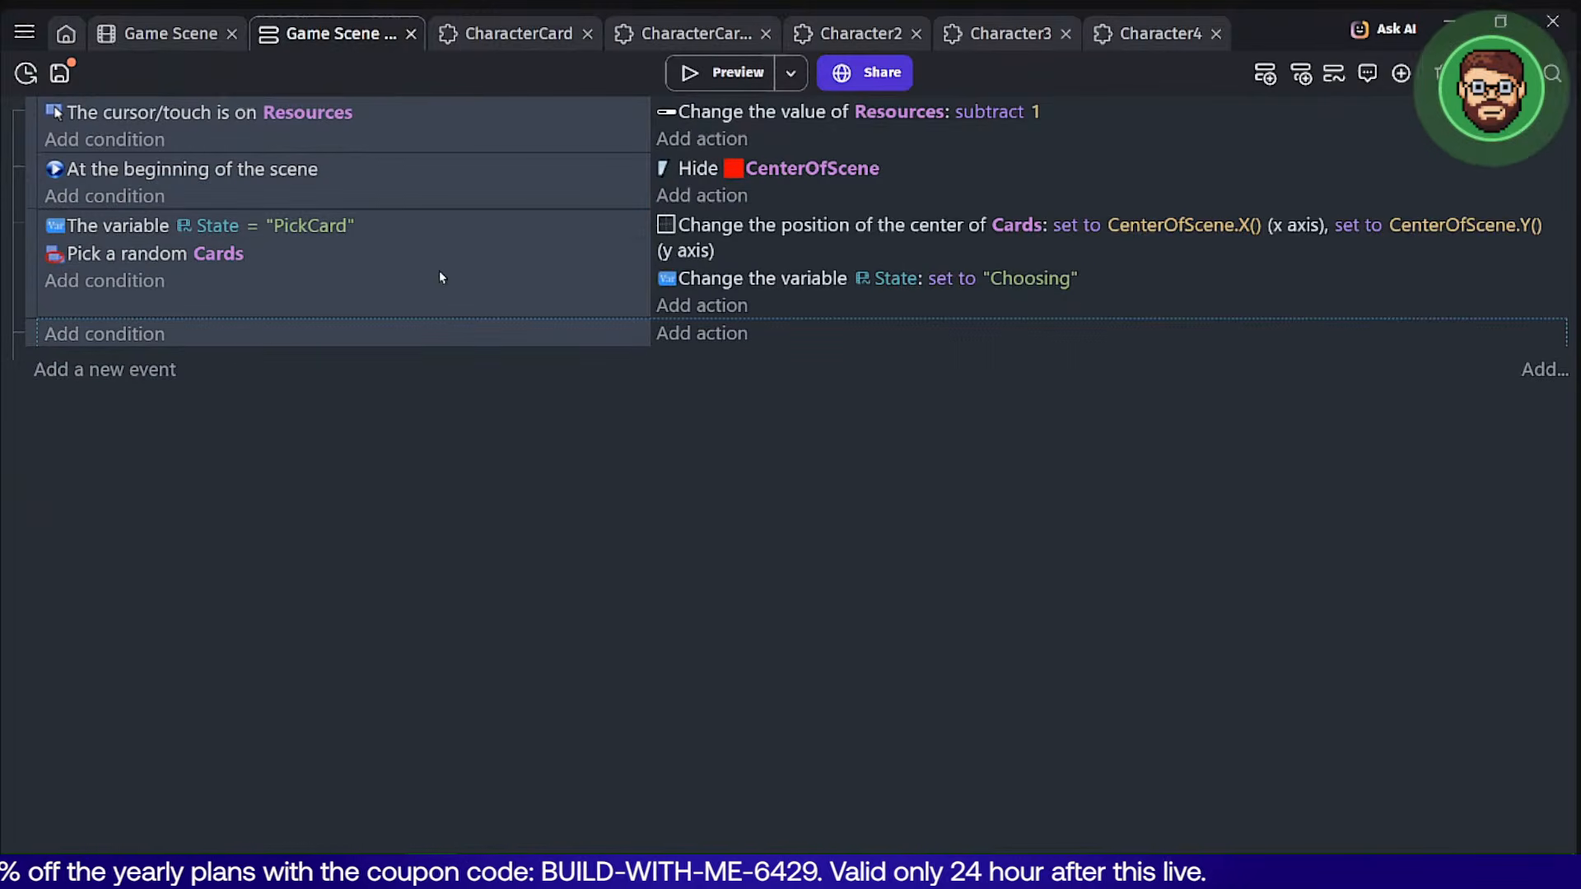
Add a condition to the empty last event that tests whether the cursor/touch is on the Cards group.
{"action": "left_click", "coordinate": [132, 334]}
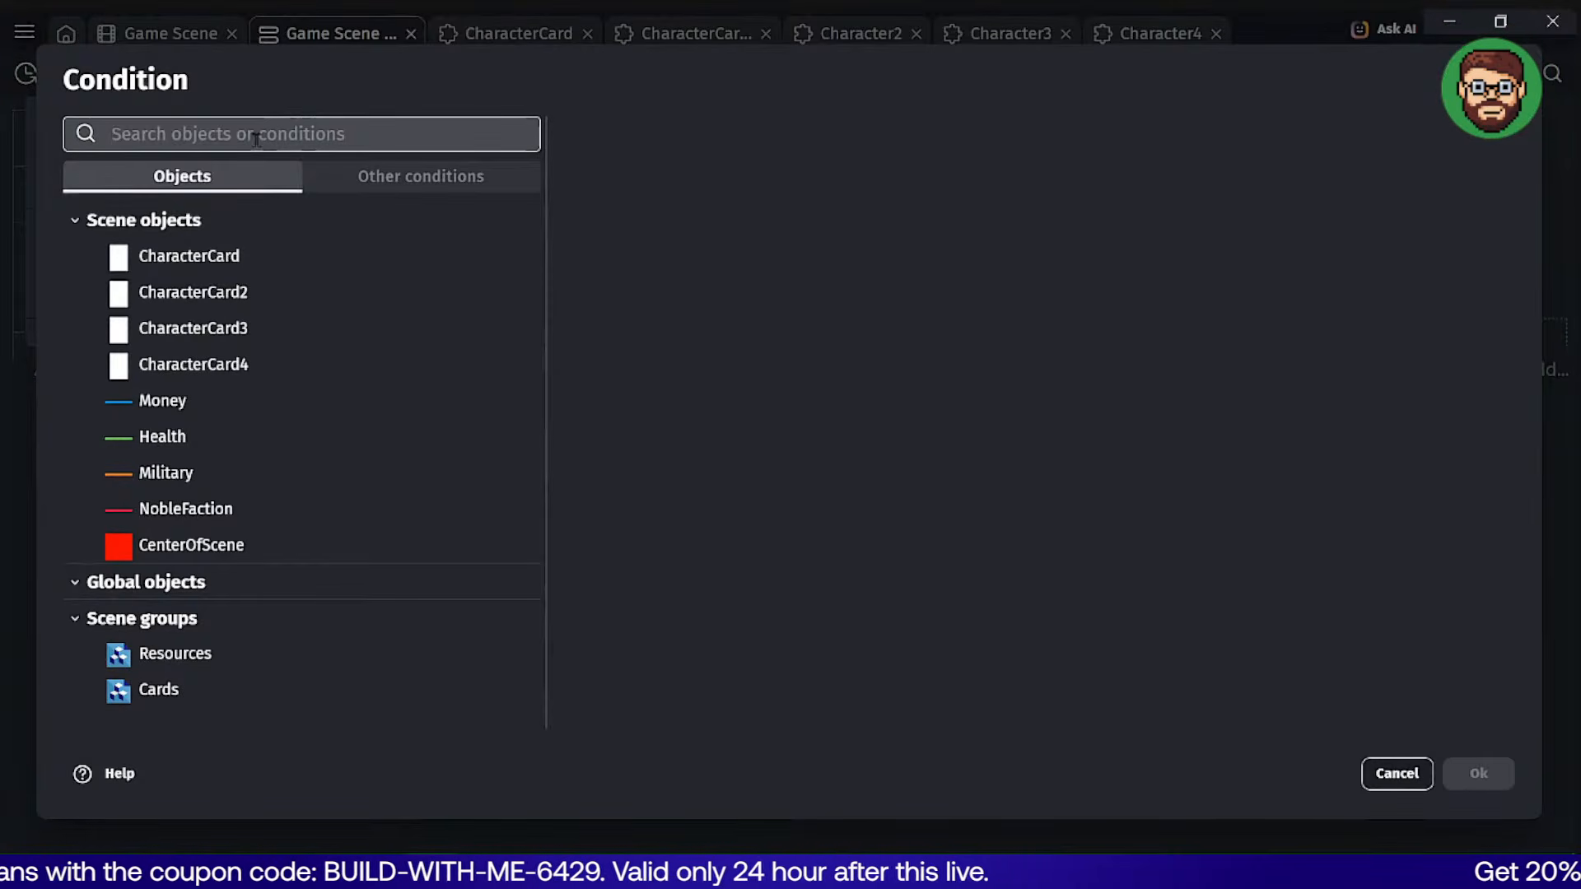
{"action": "type", "text": "hover"}
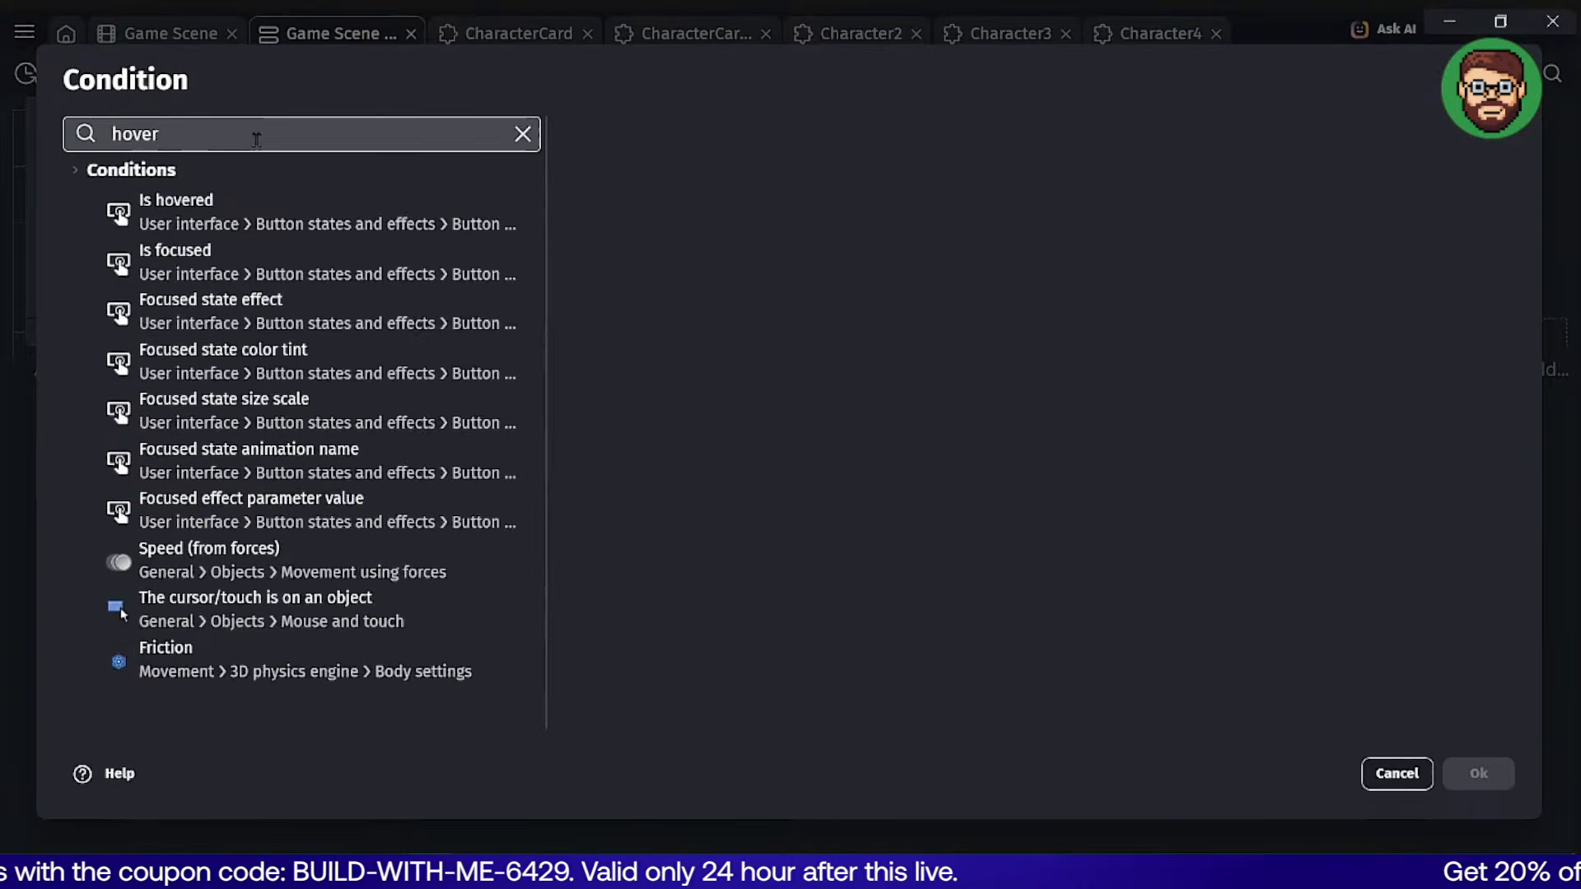
{"action": "left_click", "coordinate": [204, 621]}
{"action": "scroll", "coordinate": [741, 370], "scroll_direction": "down", "scroll_amount": 3}
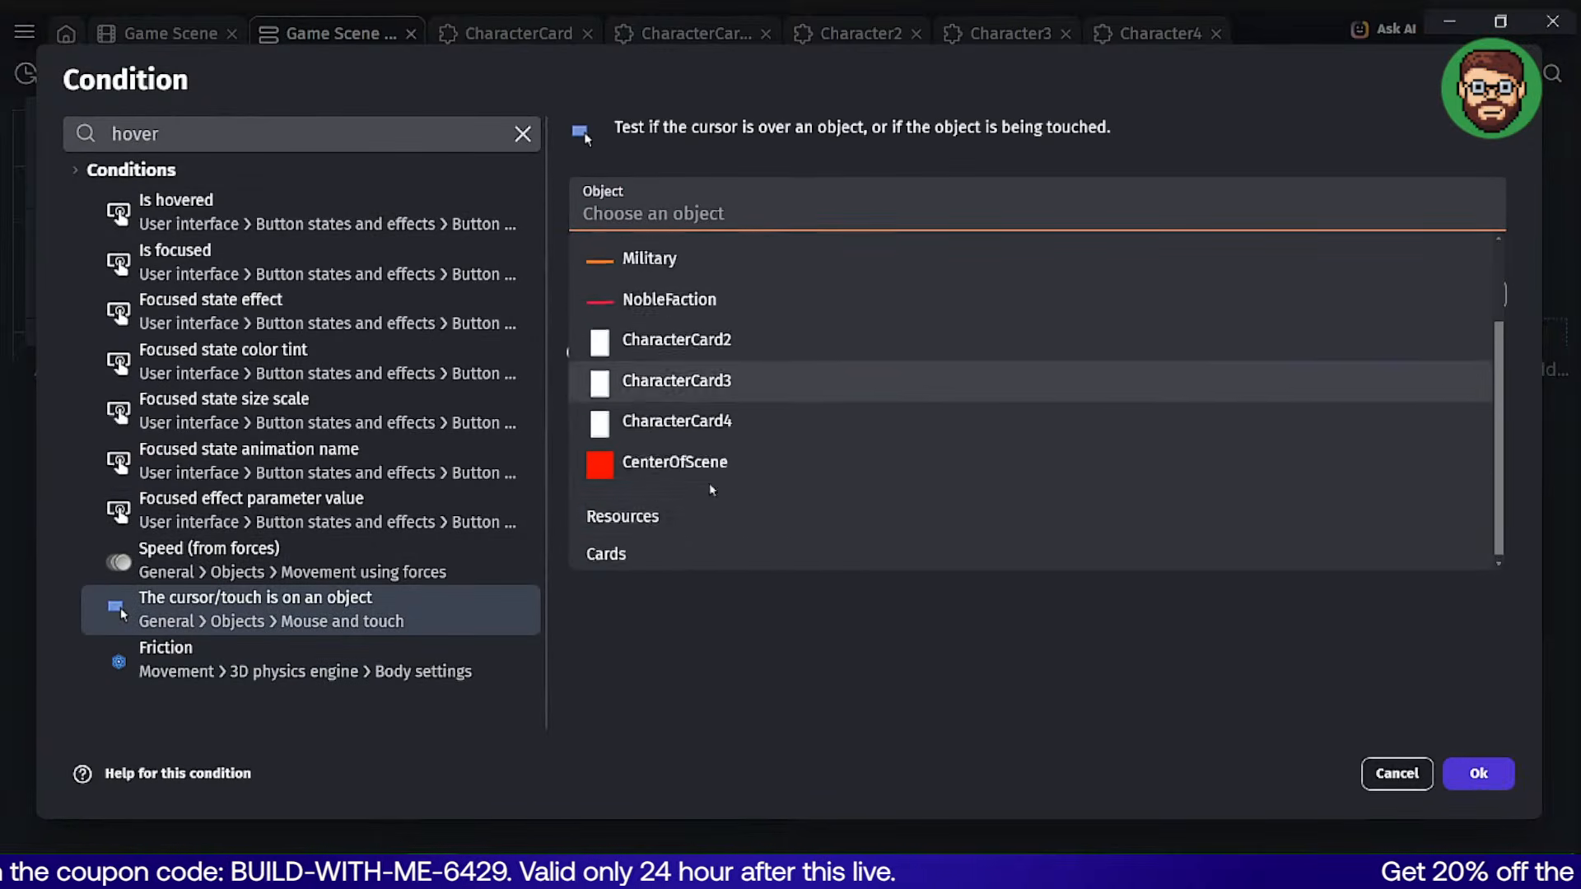
{"action": "left_click", "coordinate": [699, 556]}
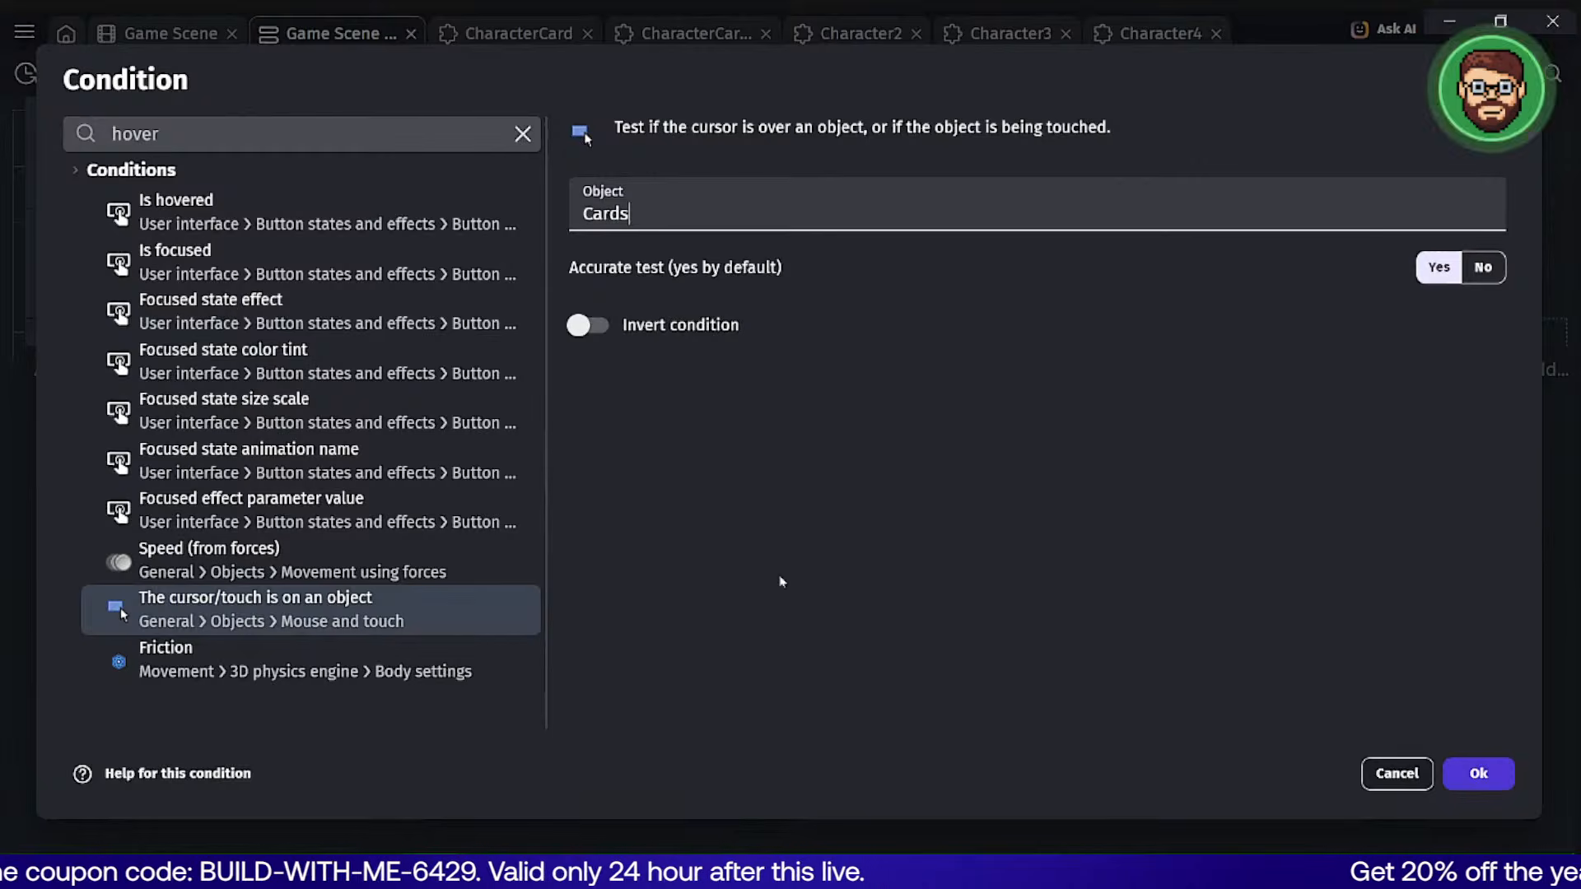
{"action": "left_click", "coordinate": [1478, 782]}
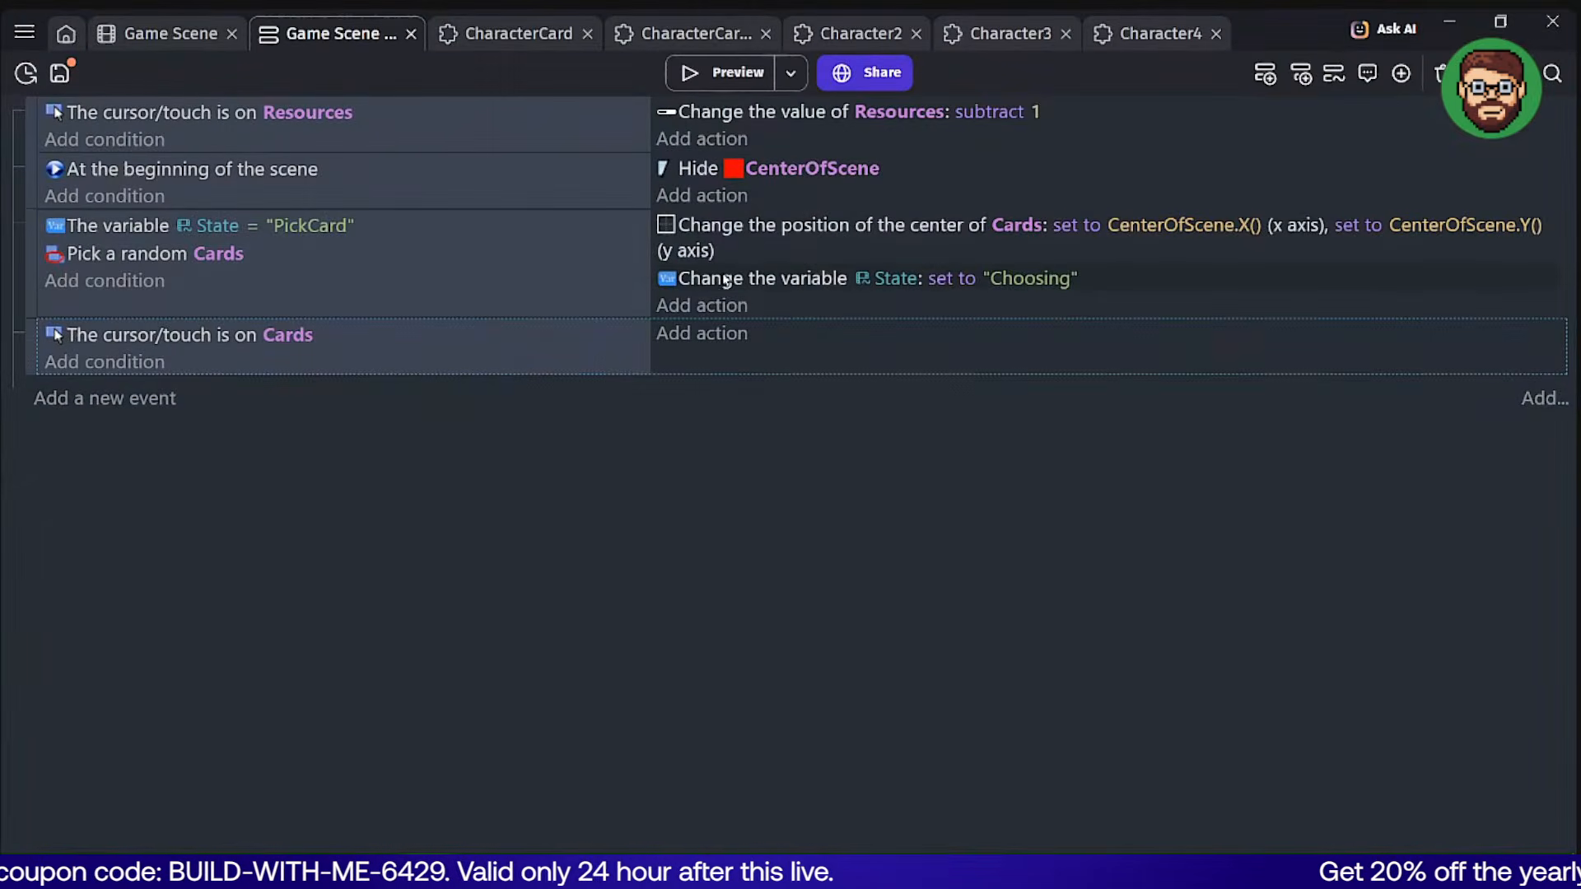
Copy the State variable action into the cursor-on-Cards event and set its value to "PickCard".
{"action": "left_click", "coordinate": [724, 281]}
{"action": "key", "text": "ctrl+c"}
{"action": "left_click", "coordinate": [833, 329]}
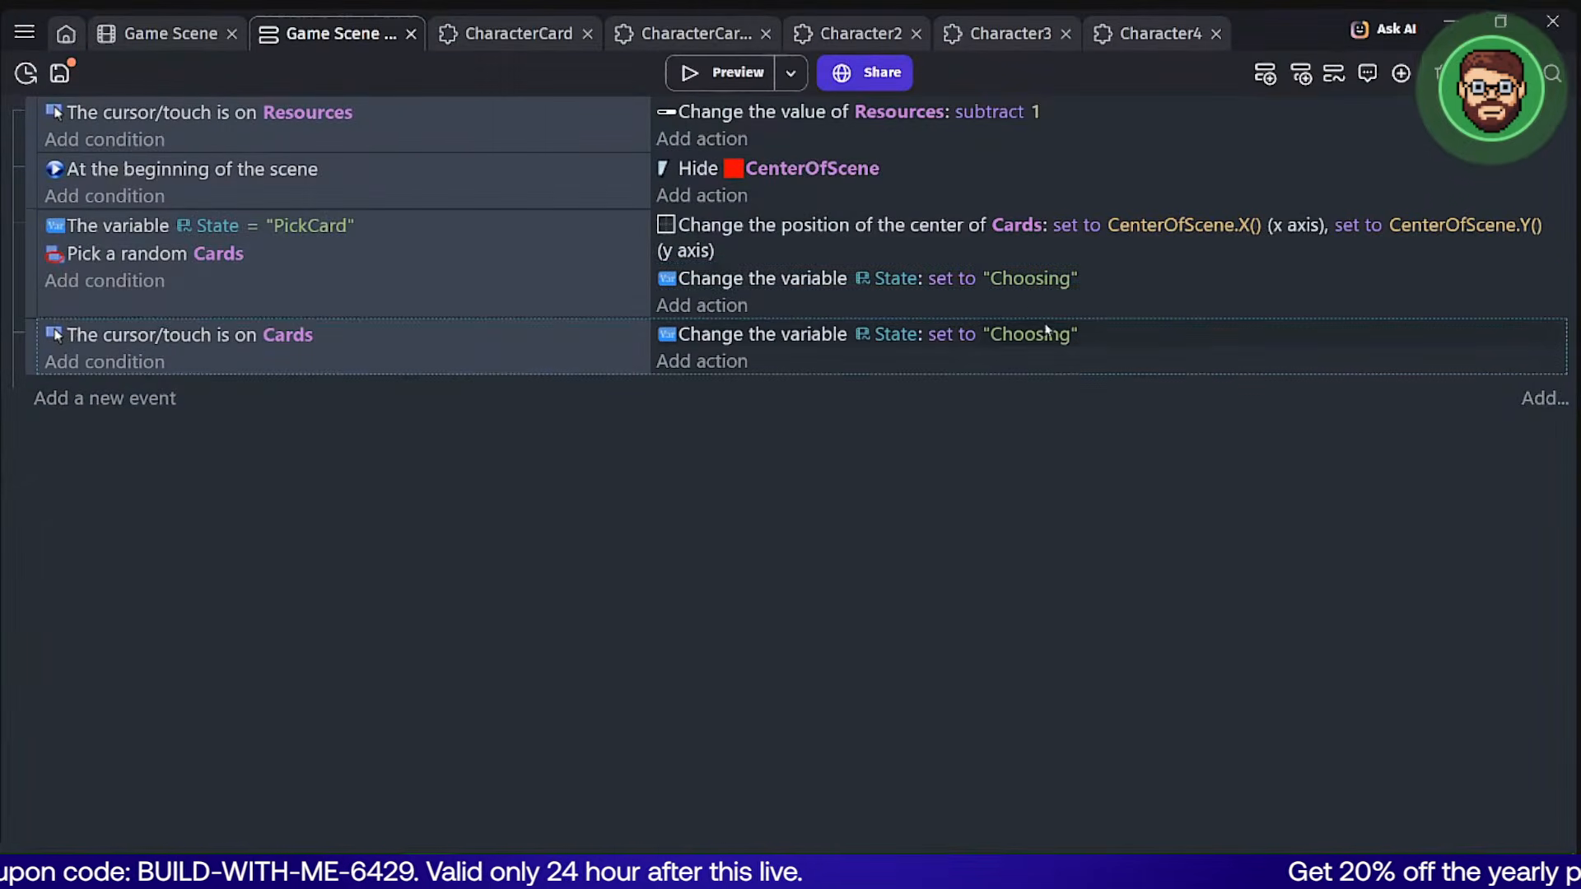
{"action": "left_click", "coordinate": [1046, 332]}
{"action": "left_click", "coordinate": [284, 225]}
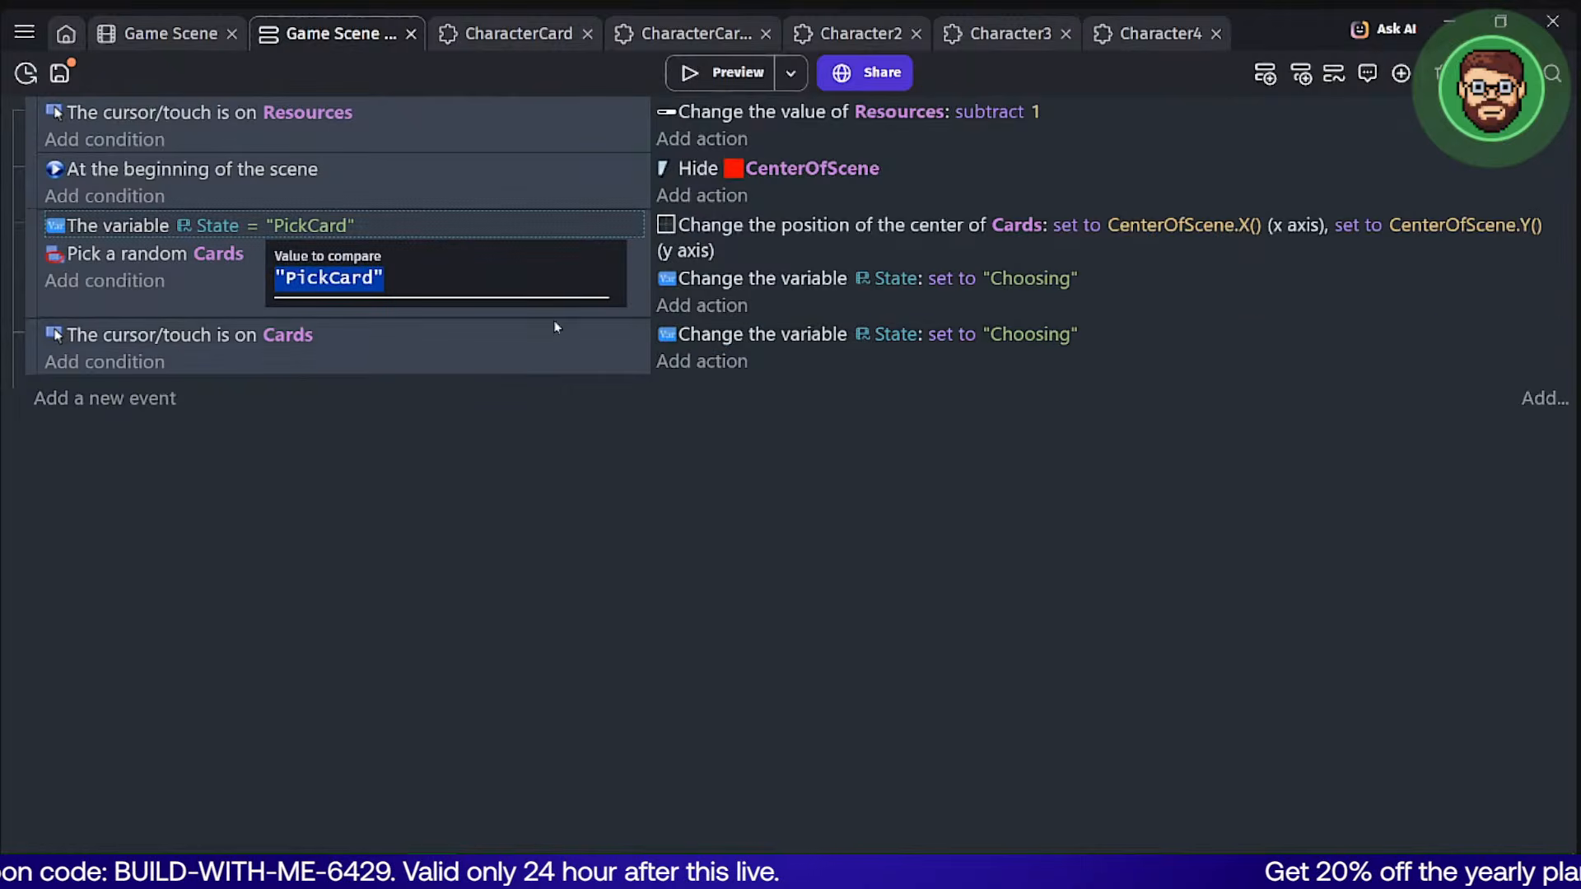
{"action": "key", "text": "ctrl+c"}
{"action": "left_click", "coordinate": [1044, 344]}
{"action": "key", "text": "ctrl+v"}
{"action": "left_click", "coordinate": [833, 582]}
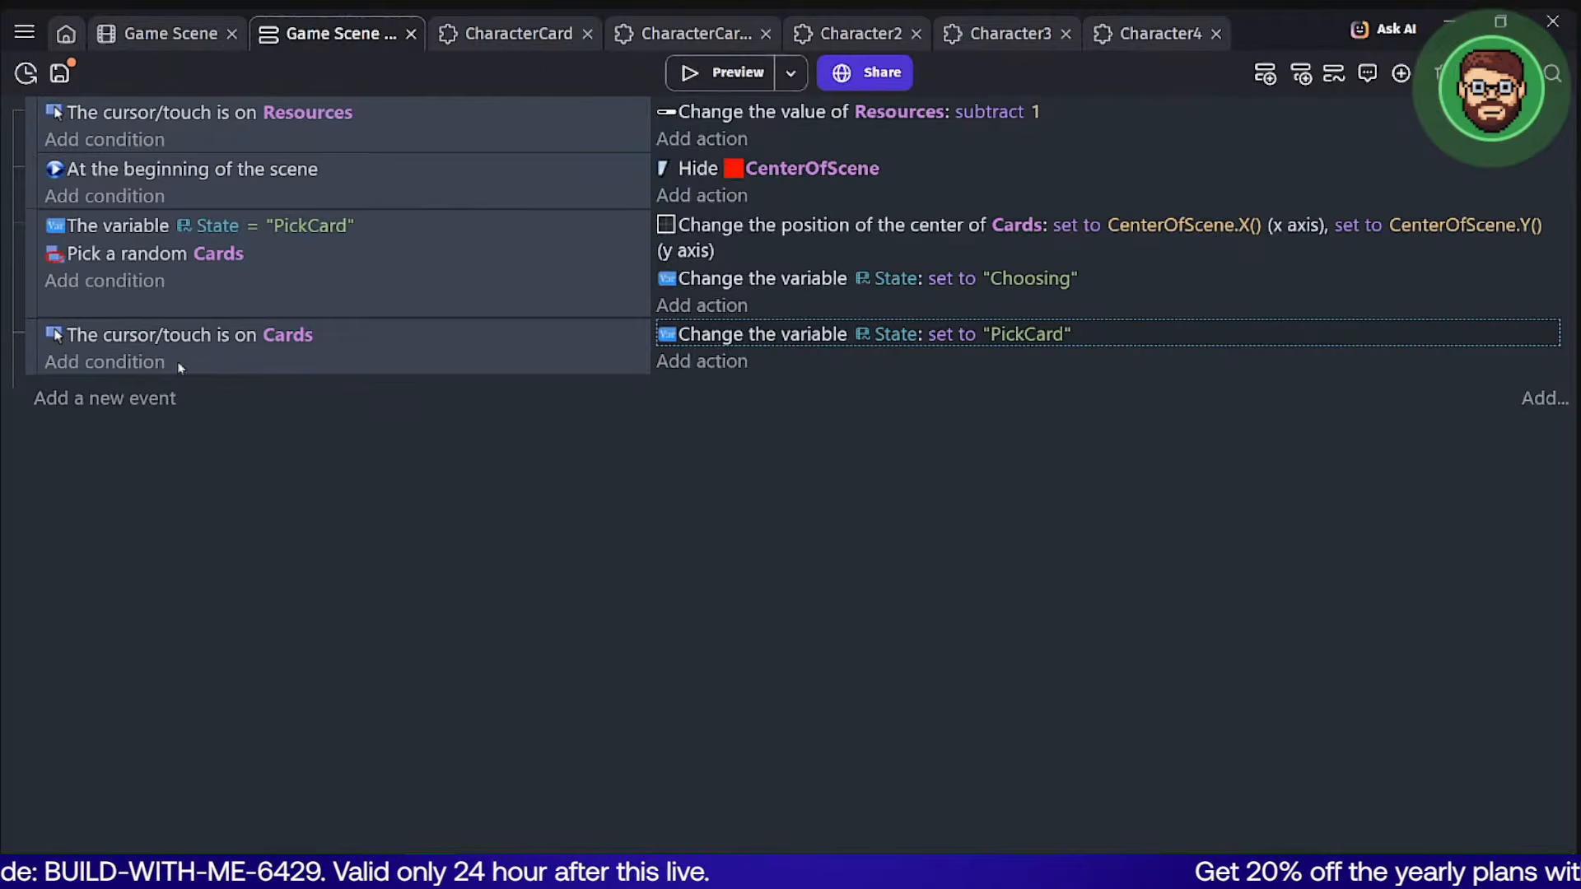
Add a Trigger once while true condition to the cursor-on-Cards event.
{"action": "left_click", "coordinate": [141, 362]}
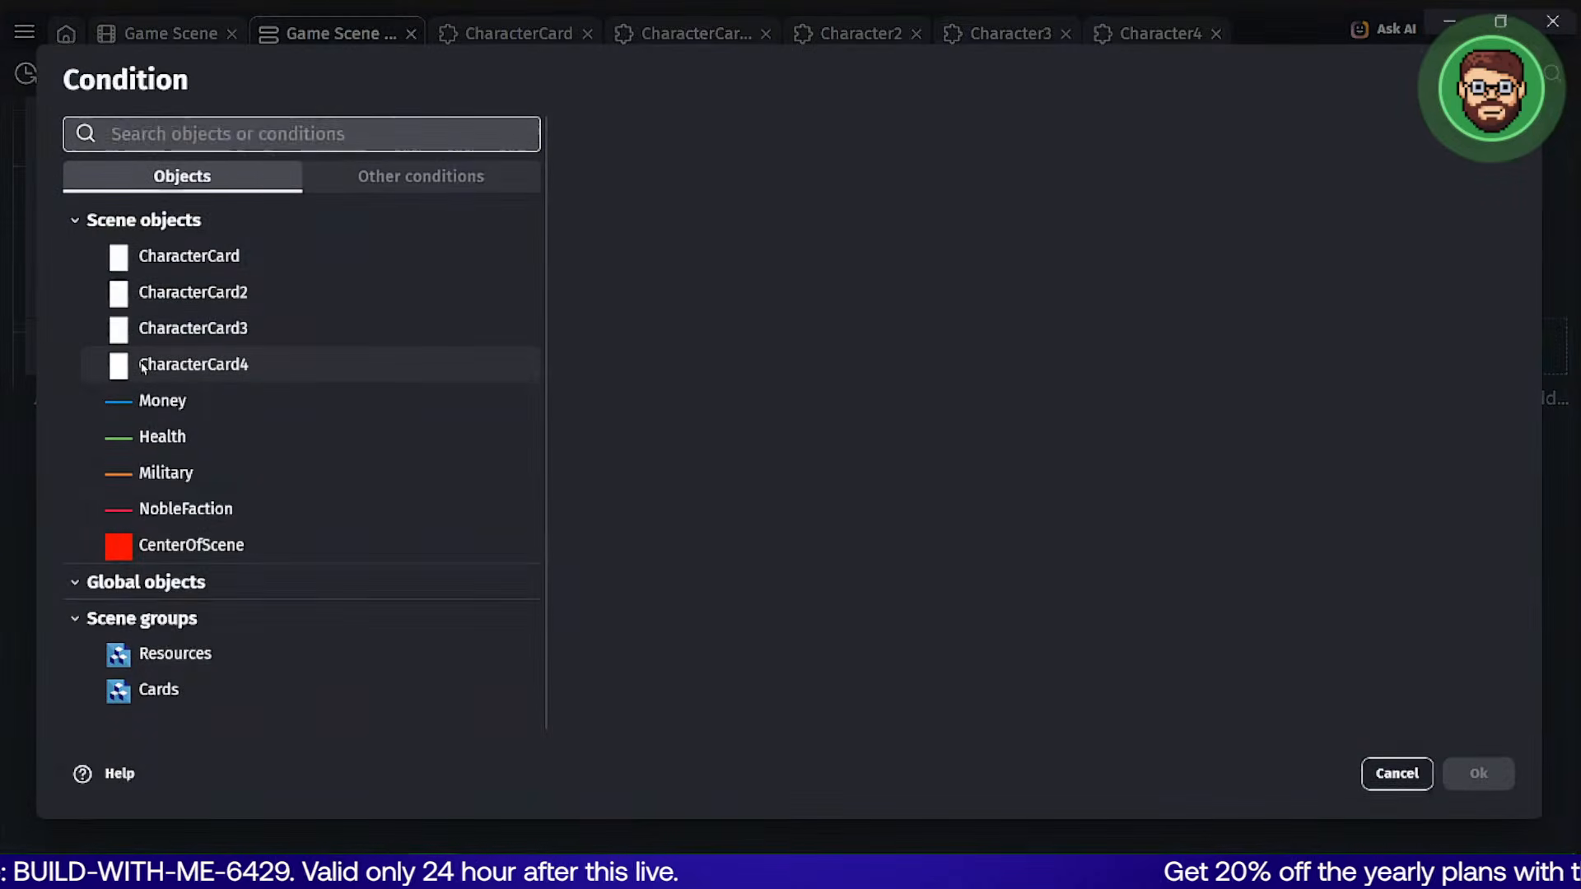
{"action": "type", "text": "Trigger"}
{"action": "left_click", "coordinate": [165, 204]}
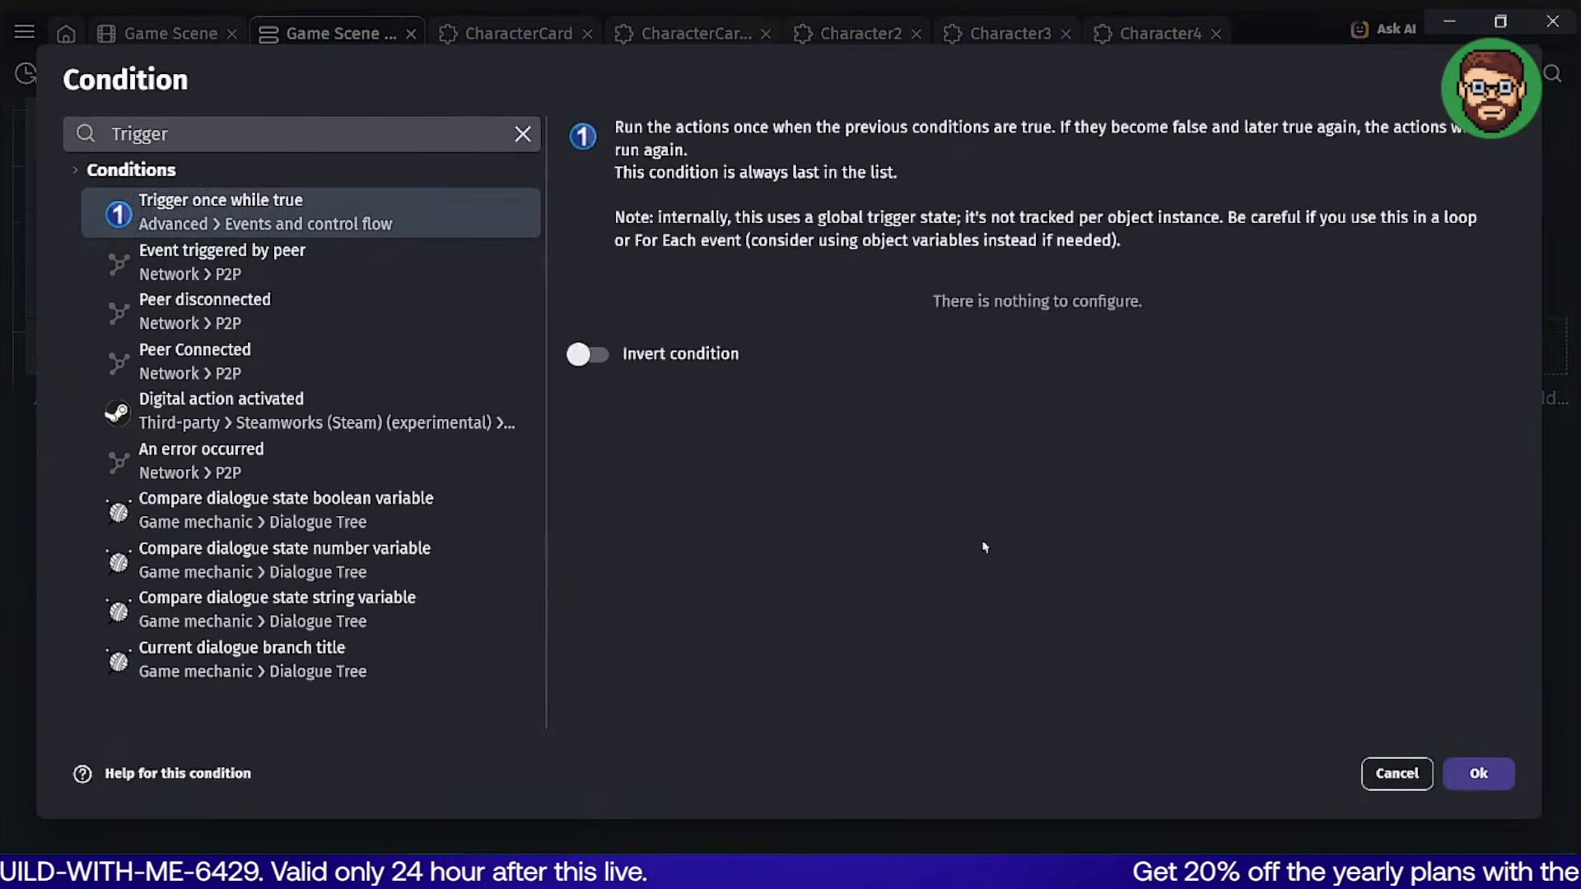
{"action": "left_click", "coordinate": [1473, 773]}
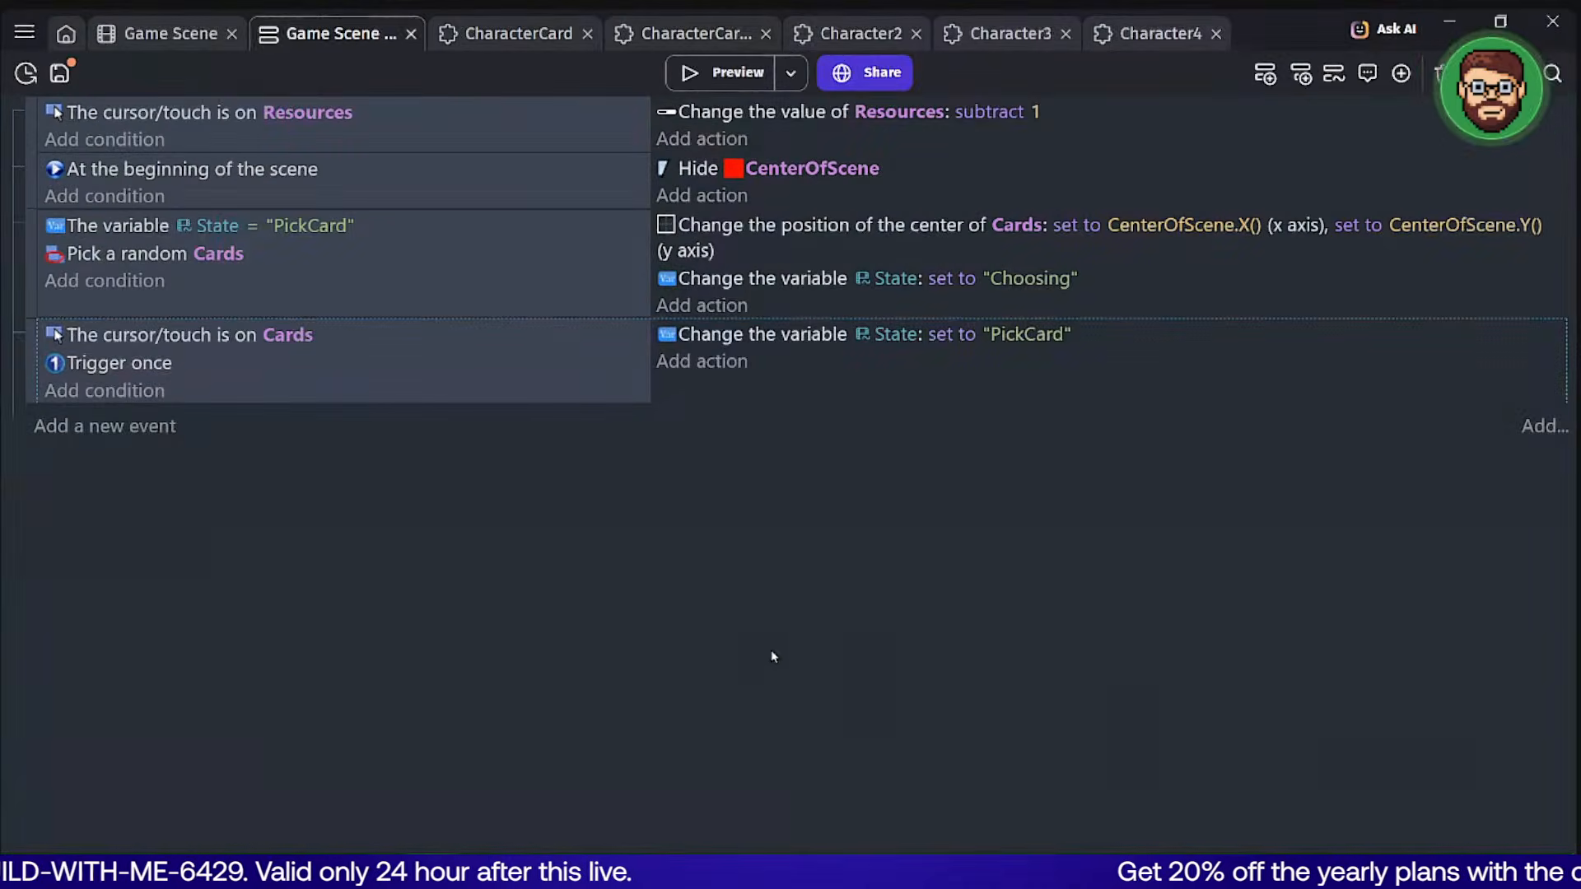
{"action": "left_click", "coordinate": [525, 281]}
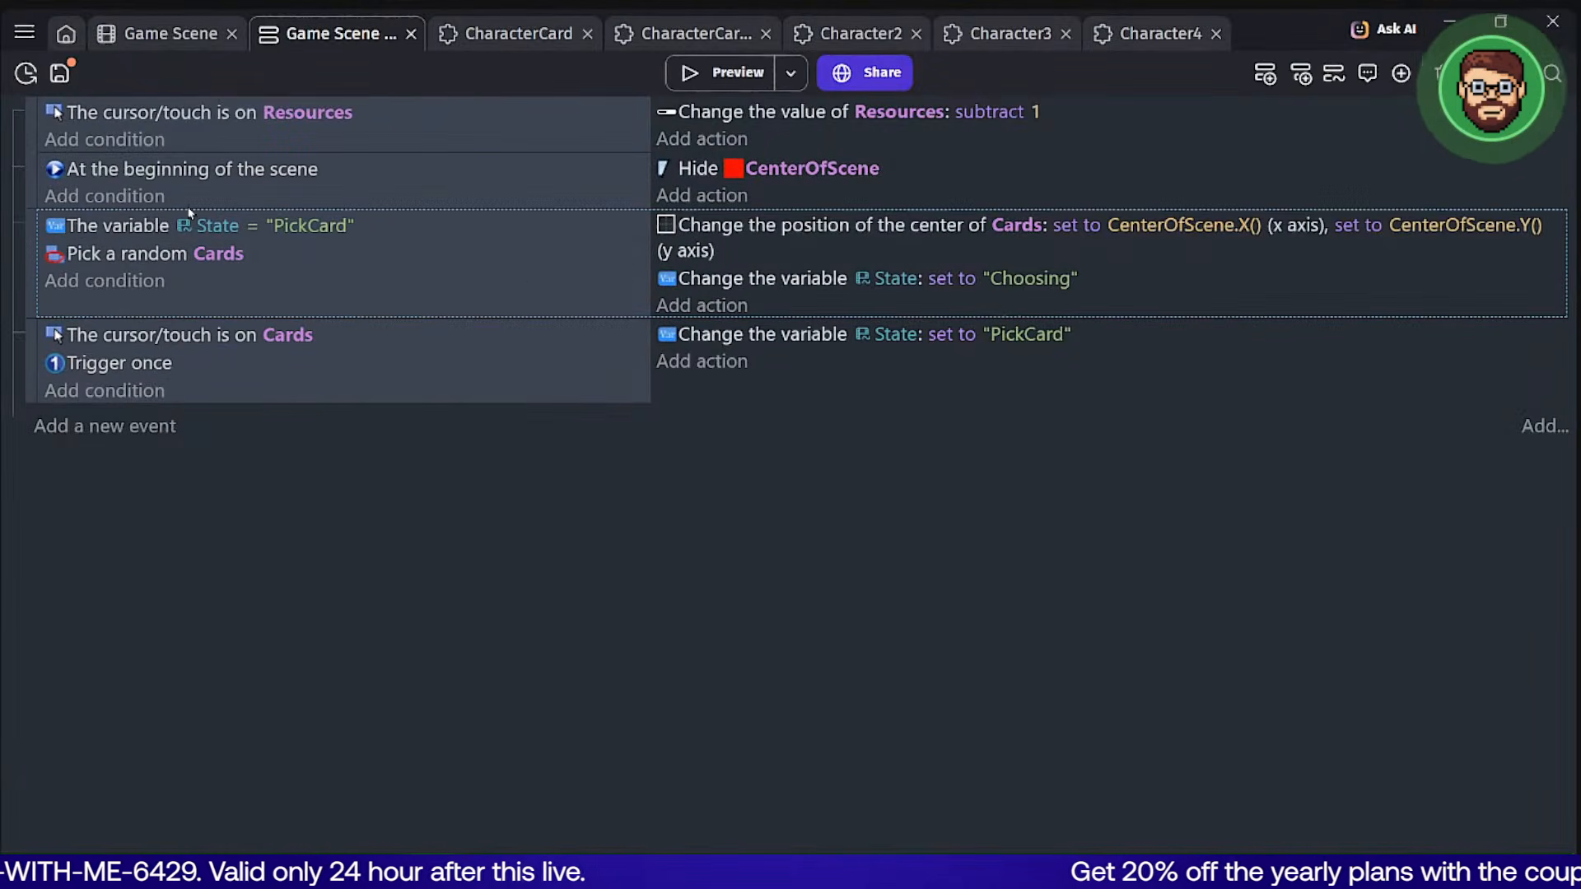
{"action": "left_click", "coordinate": [137, 229]}
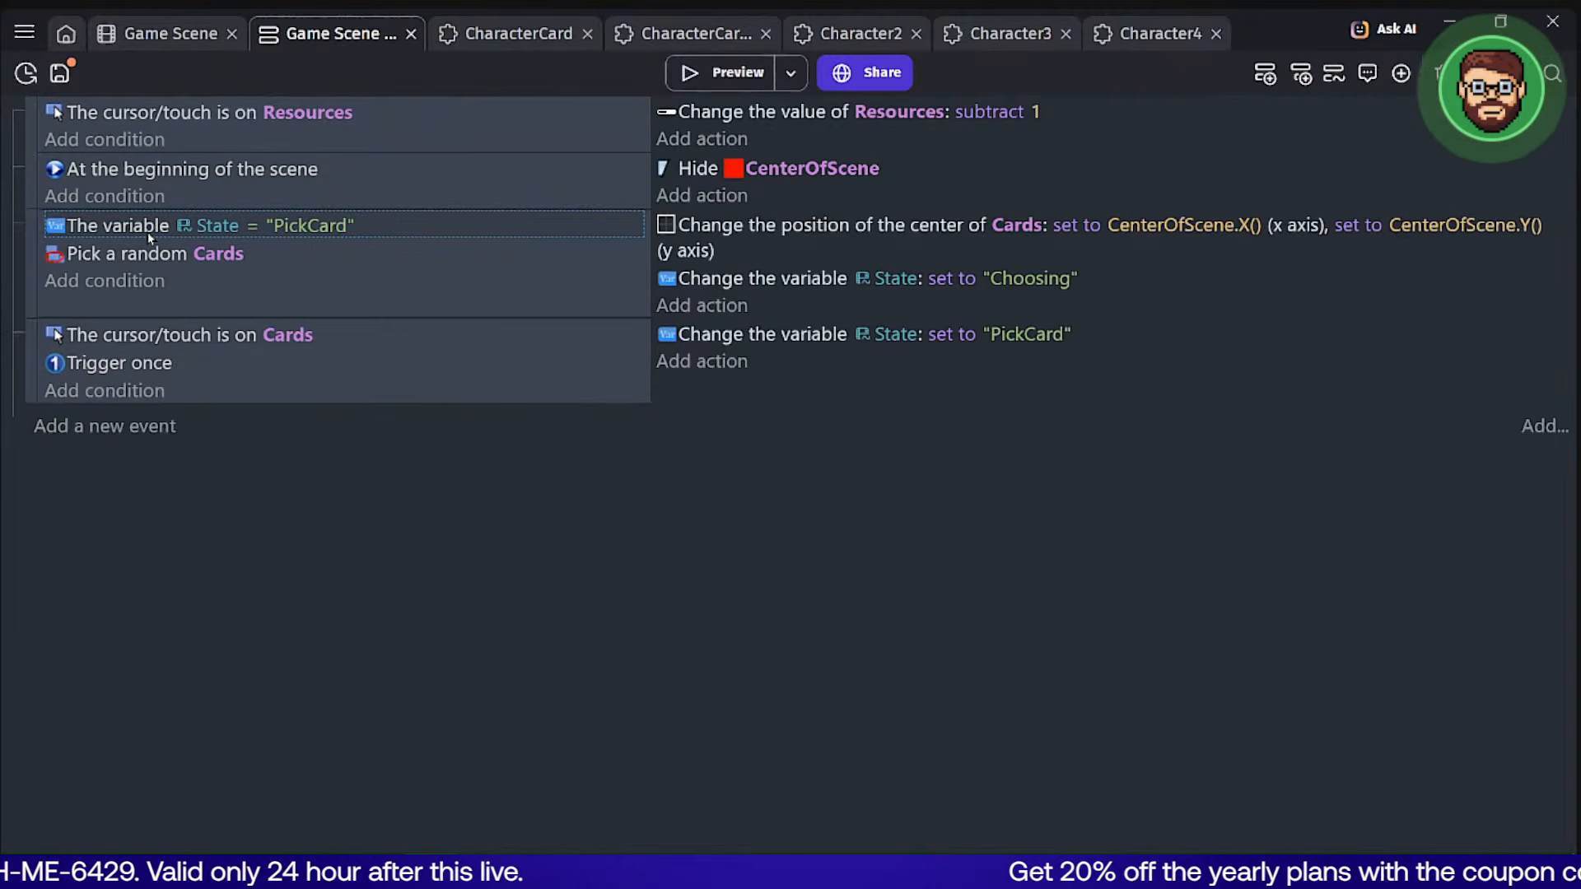
{"action": "left_click", "coordinate": [304, 229]}
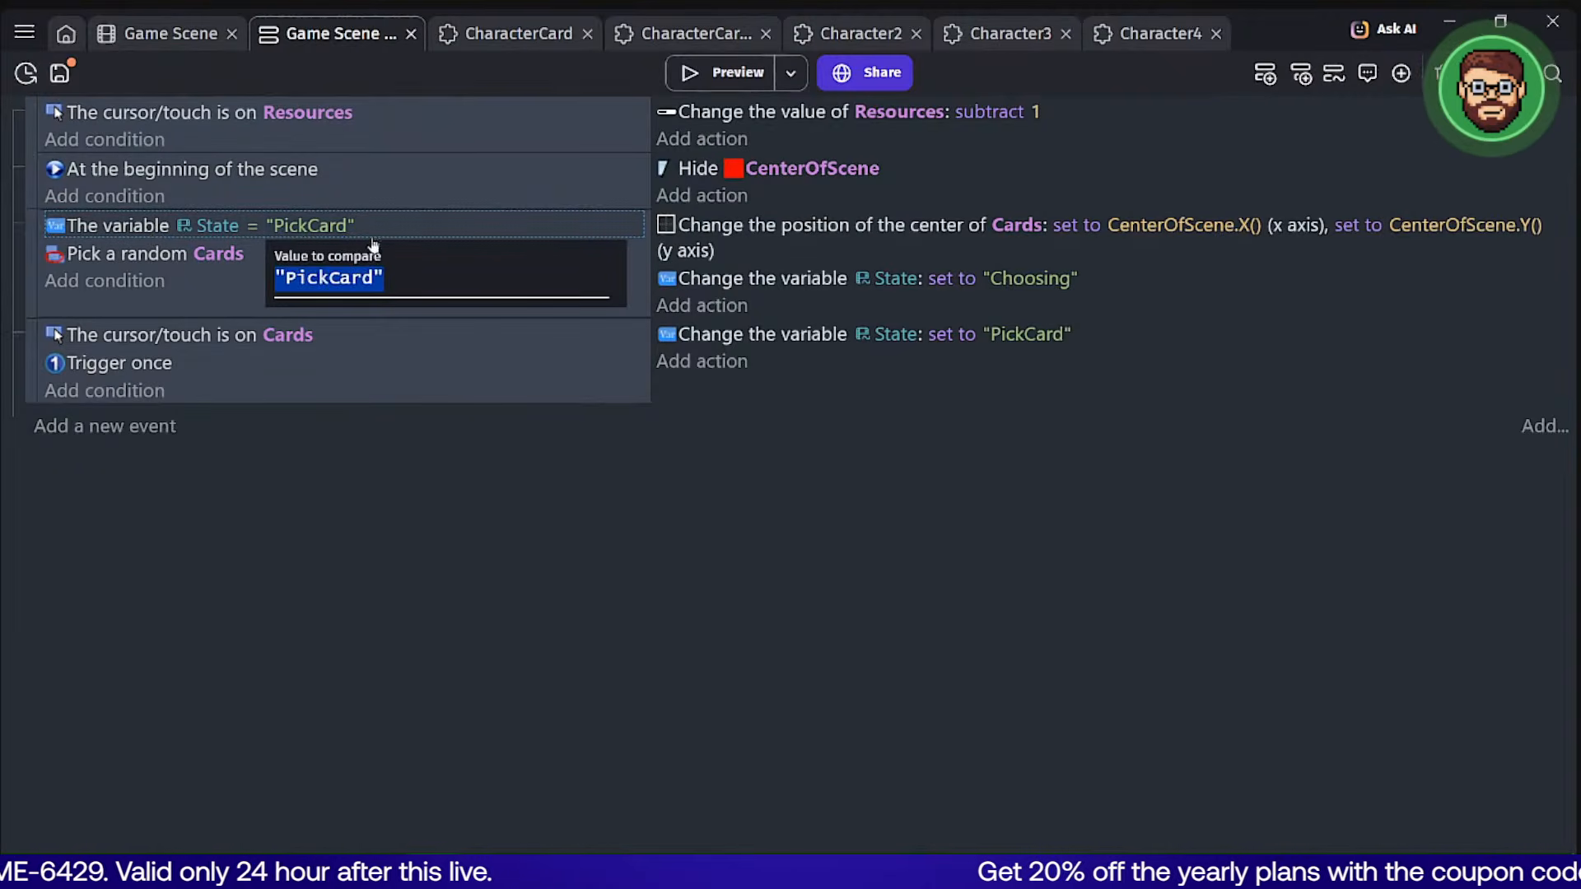
{"action": "left_click", "coordinate": [161, 264]}
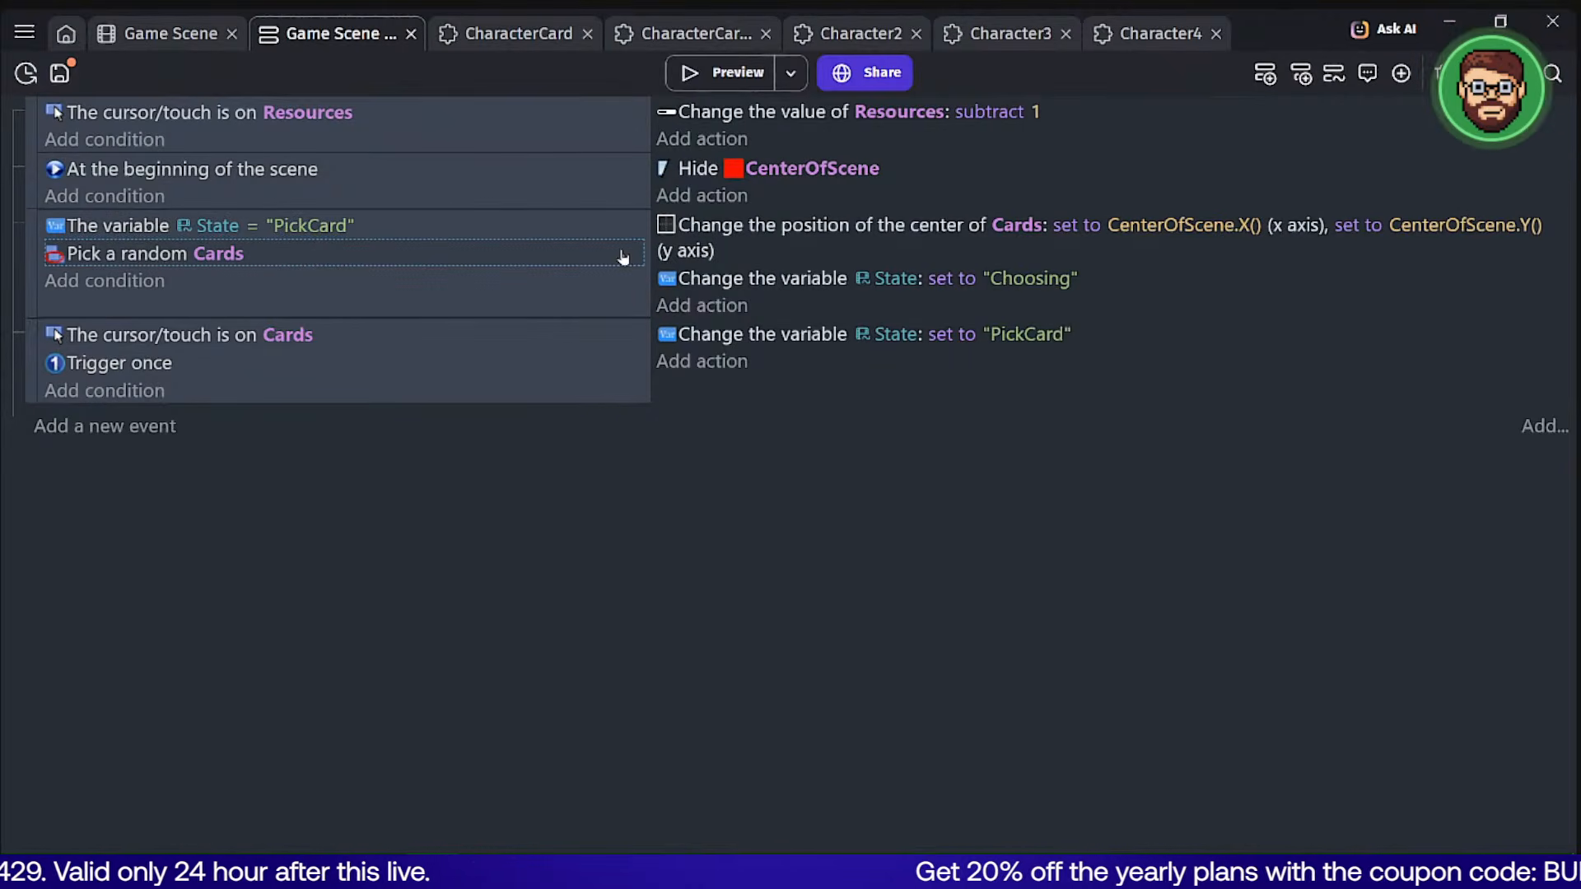
{"action": "left_click", "coordinate": [785, 230]}
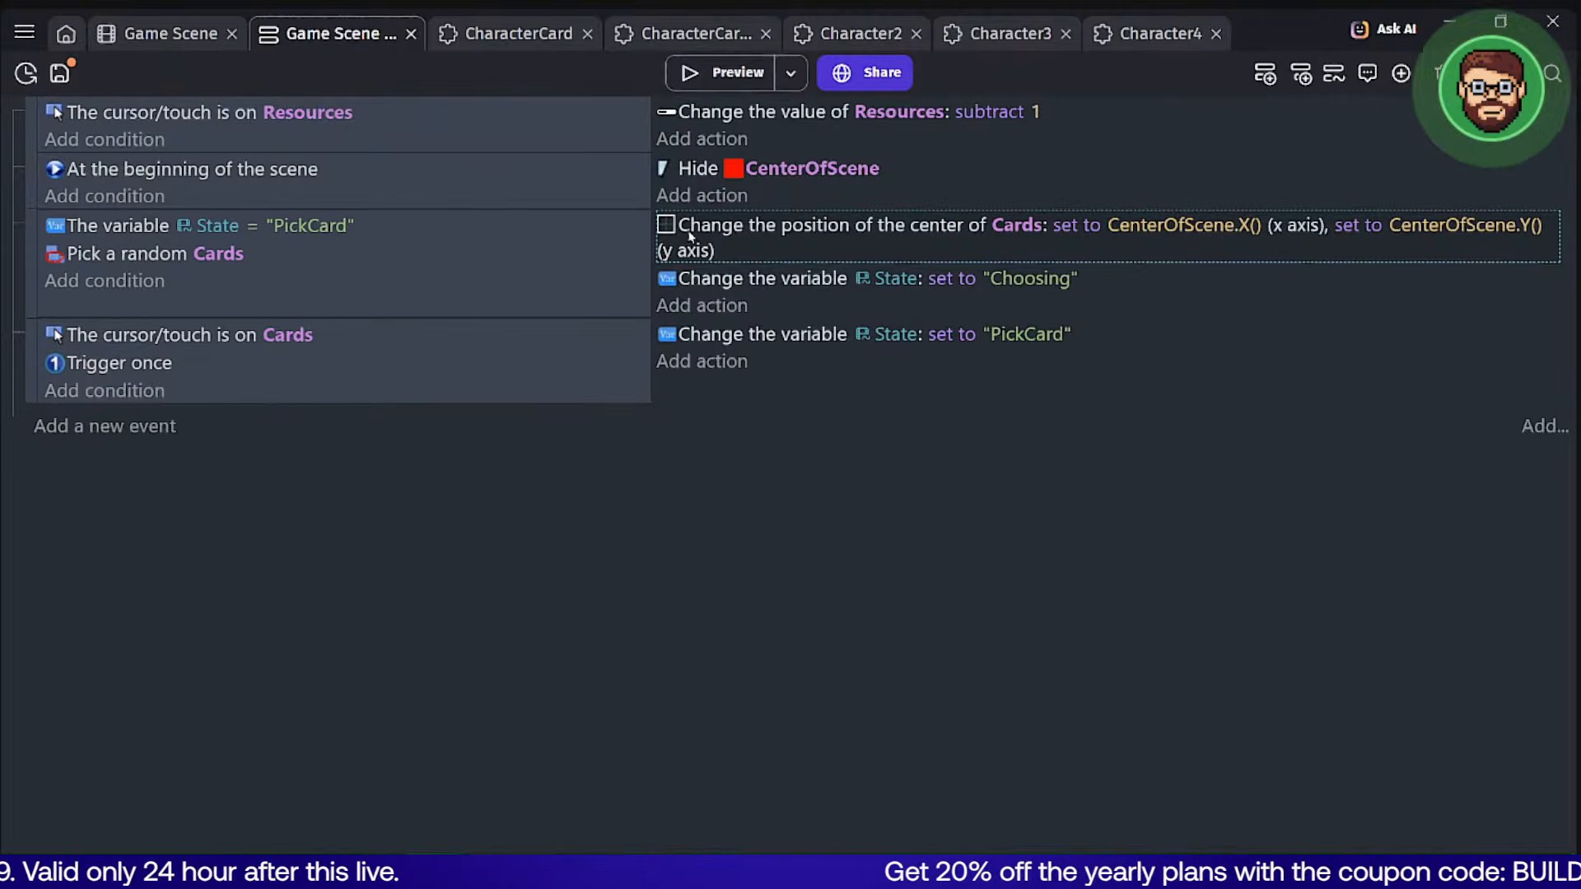
{"action": "left_click", "coordinate": [767, 285]}
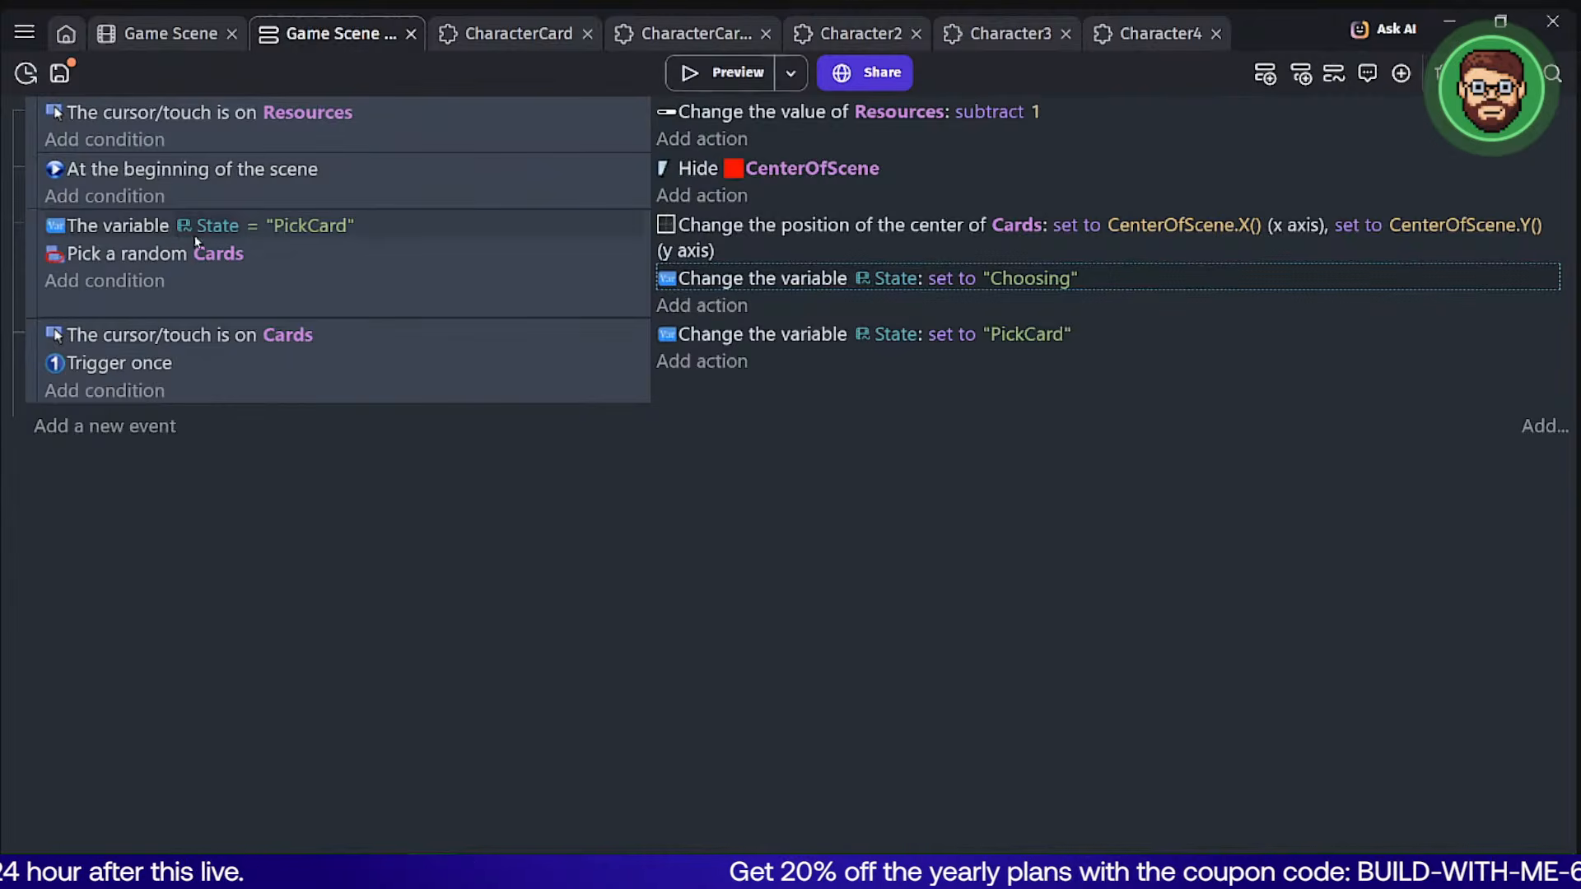
{"action": "left_click", "coordinate": [221, 336]}
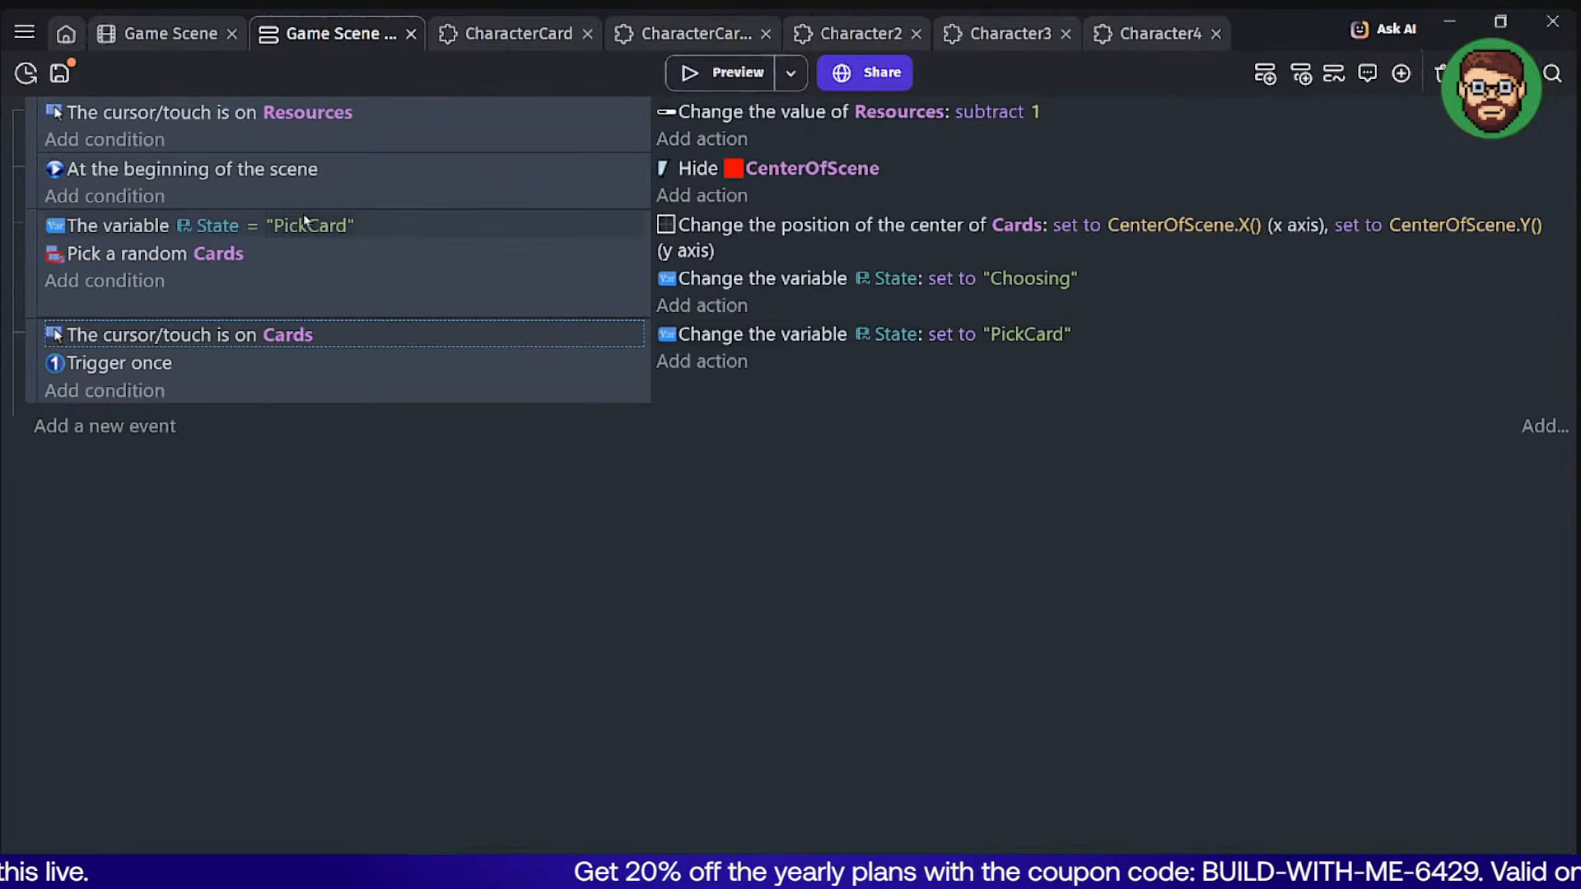
Return to the Game Scene layout, preview the game, and test switching cards by pointing at the displayed character card.
{"action": "left_click", "coordinate": [162, 37]}
{"action": "left_click", "coordinate": [737, 73]}
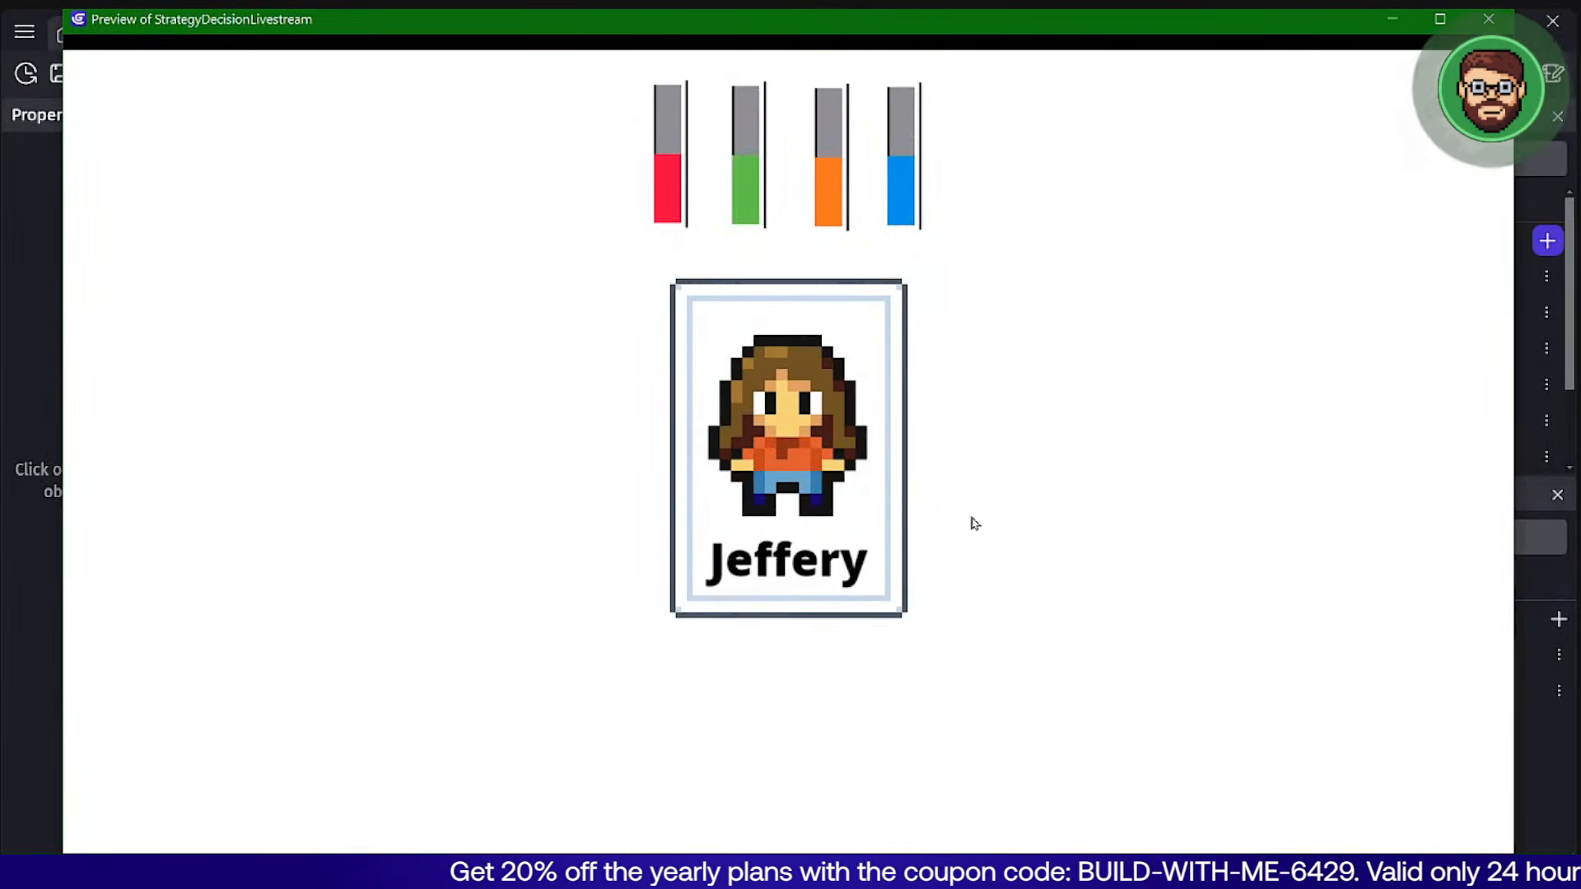
{"action": "left_click", "coordinate": [866, 504]}
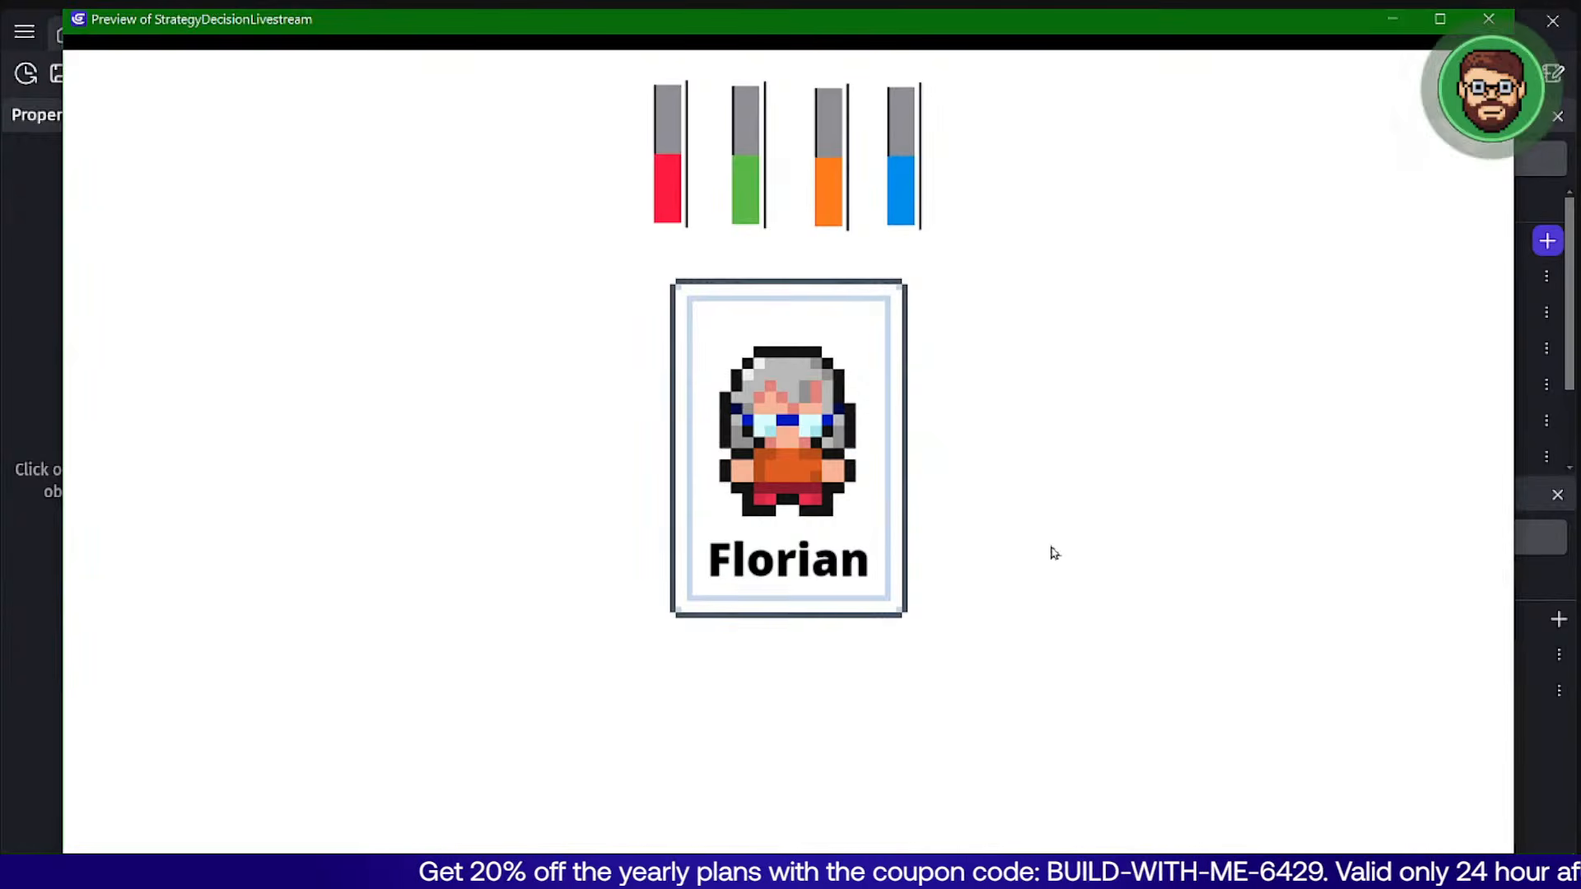
Test switching the displayed card in the running preview, close the preview, and return to the Game Scene events.
{"action": "left_click", "coordinate": [853, 457]}
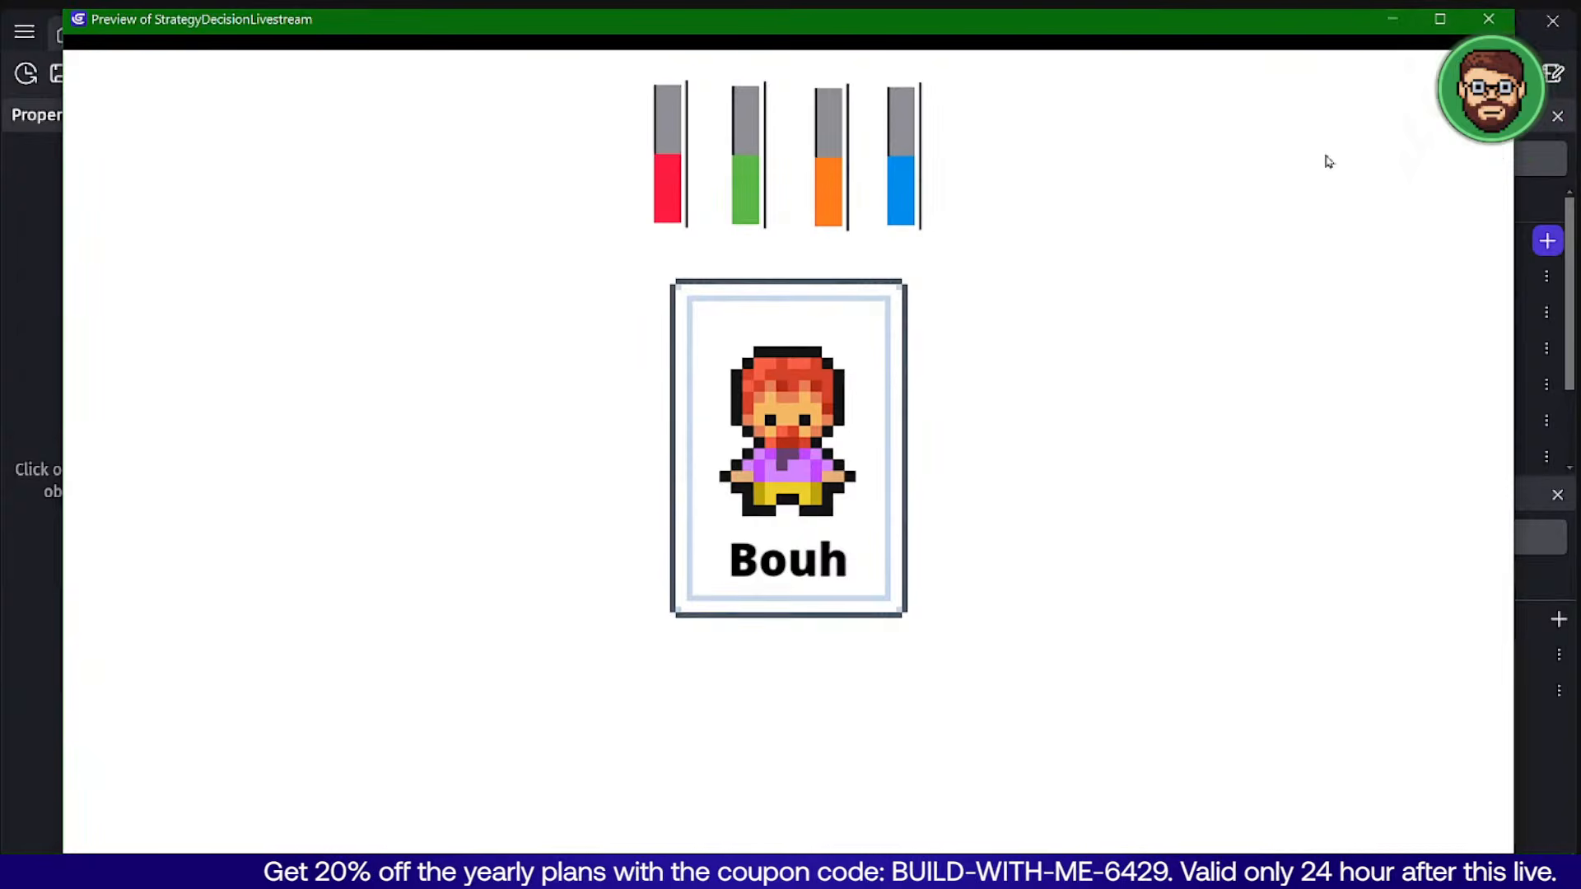
{"action": "left_click", "coordinate": [1488, 21]}
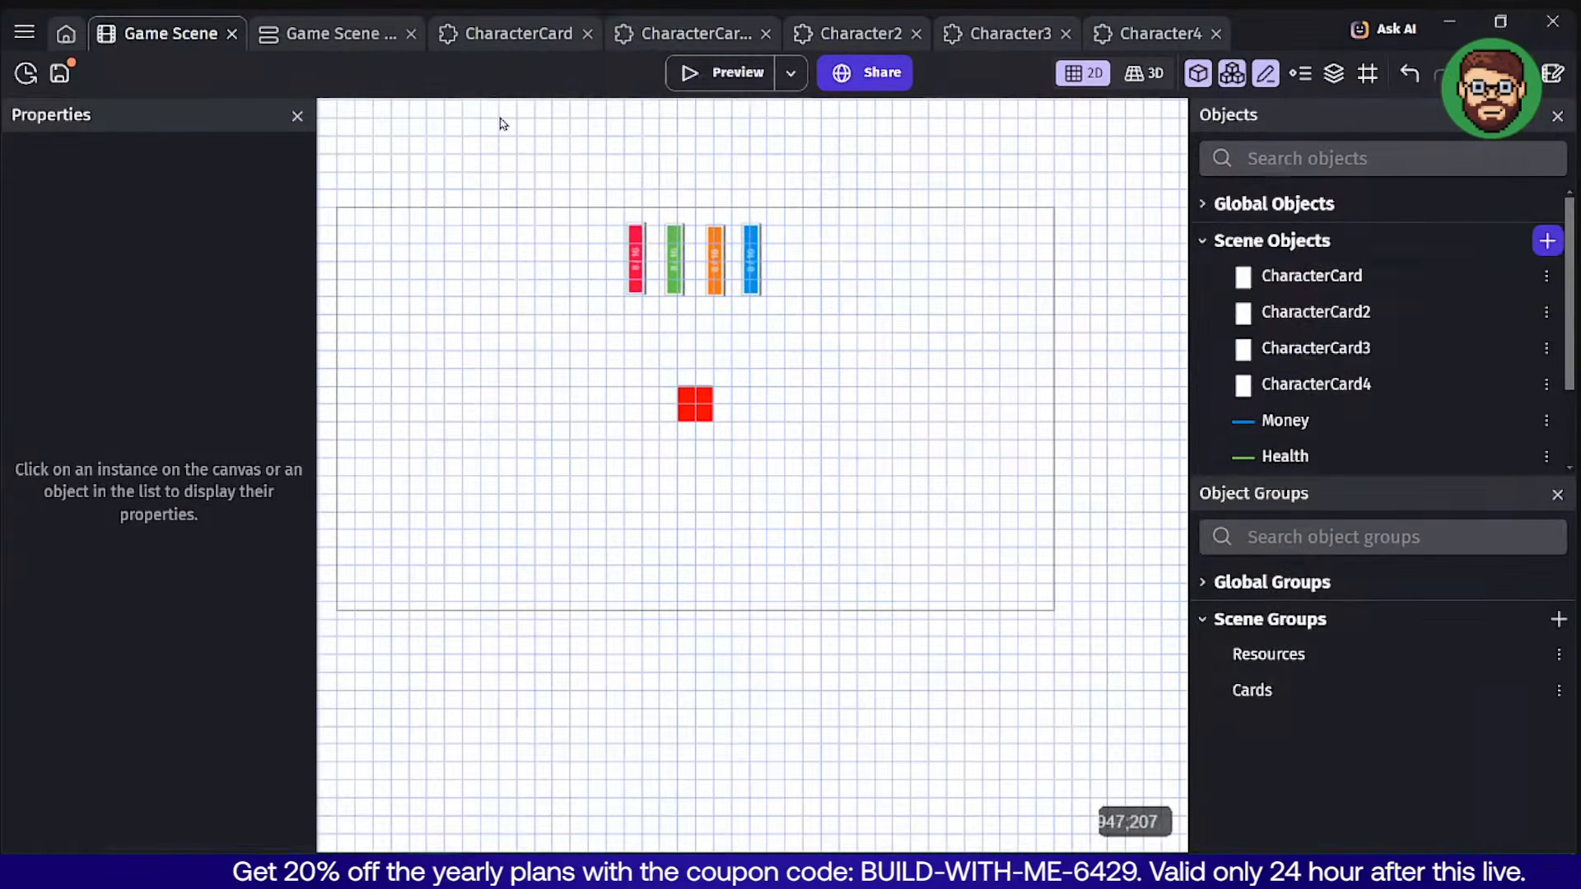
{"action": "left_click", "coordinate": [348, 33]}
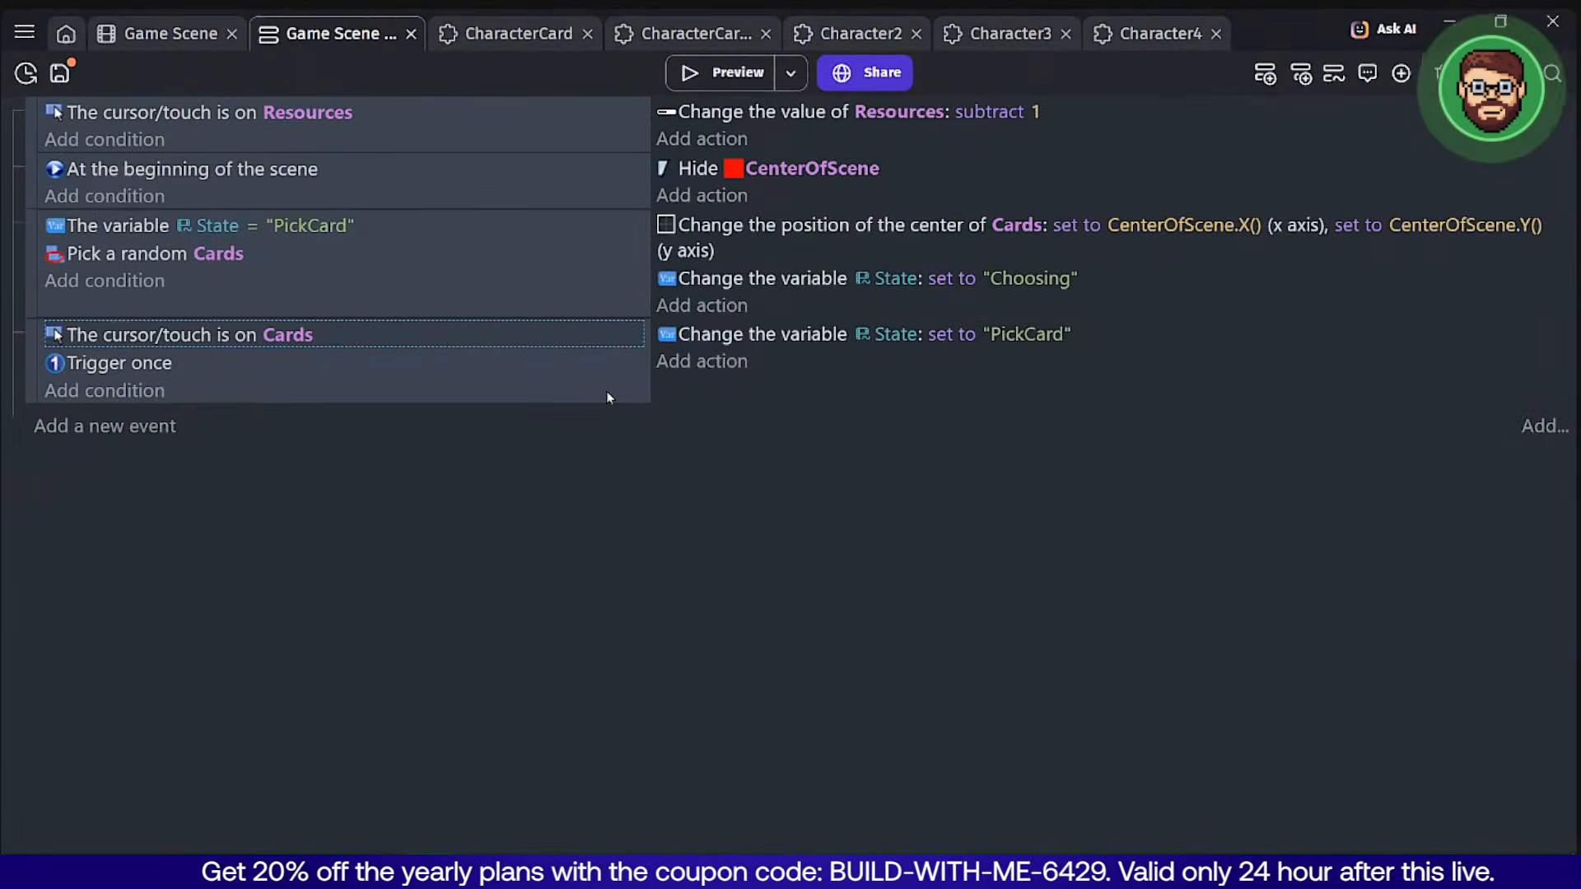
Add a sub-event to the State = "PickCard" event with a Pick all object instances condition for CharacterCard.
{"action": "left_click", "coordinate": [700, 385]}
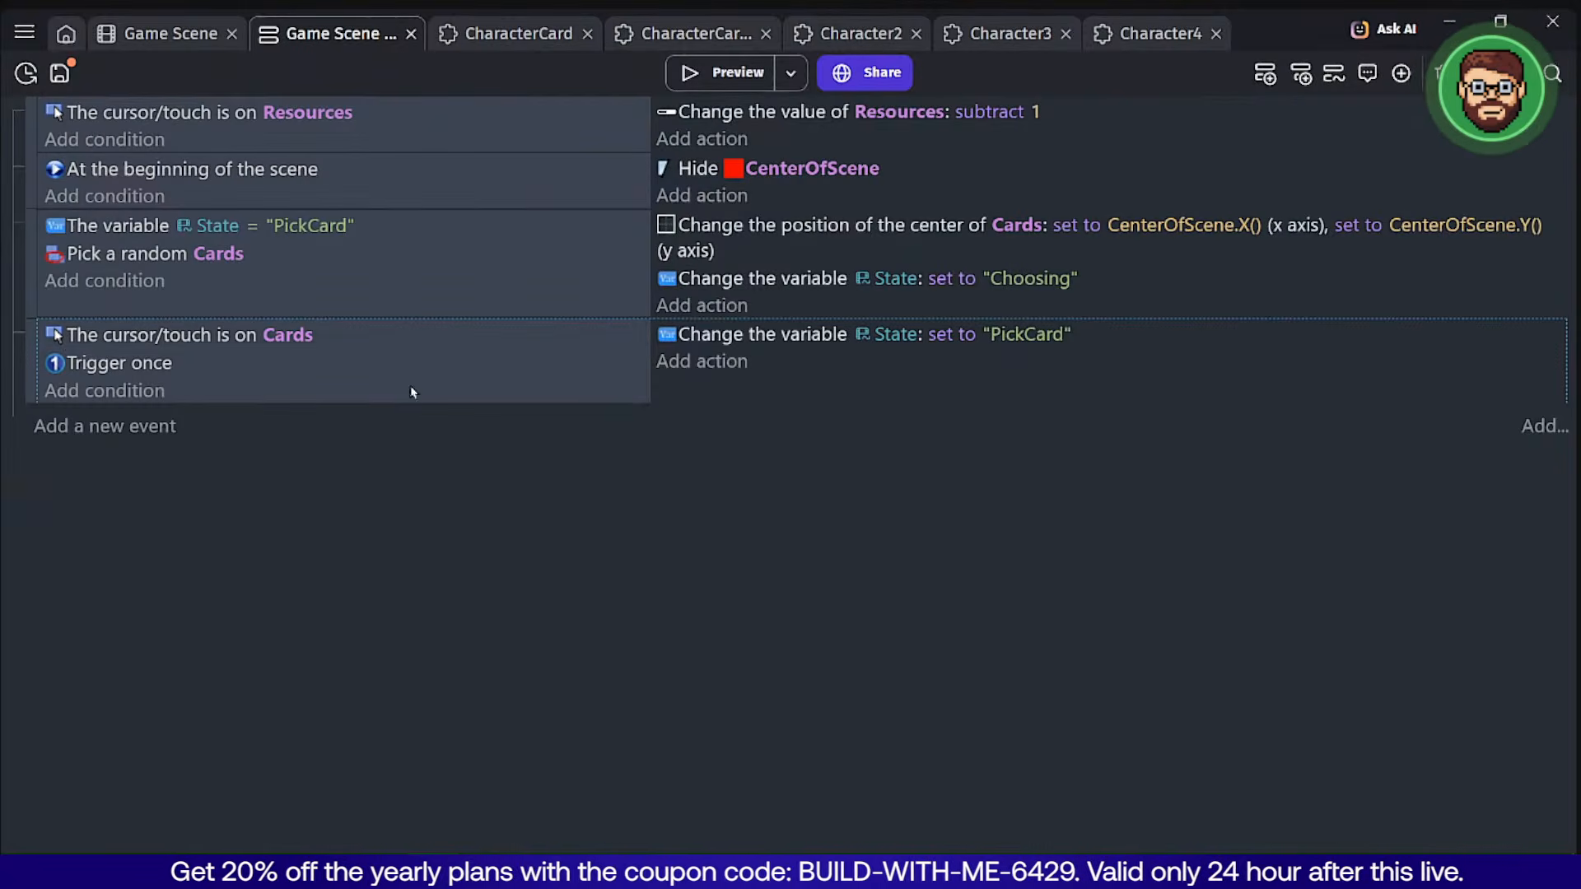
{"action": "left_click", "coordinate": [590, 294]}
{"action": "left_click", "coordinate": [1266, 75]}
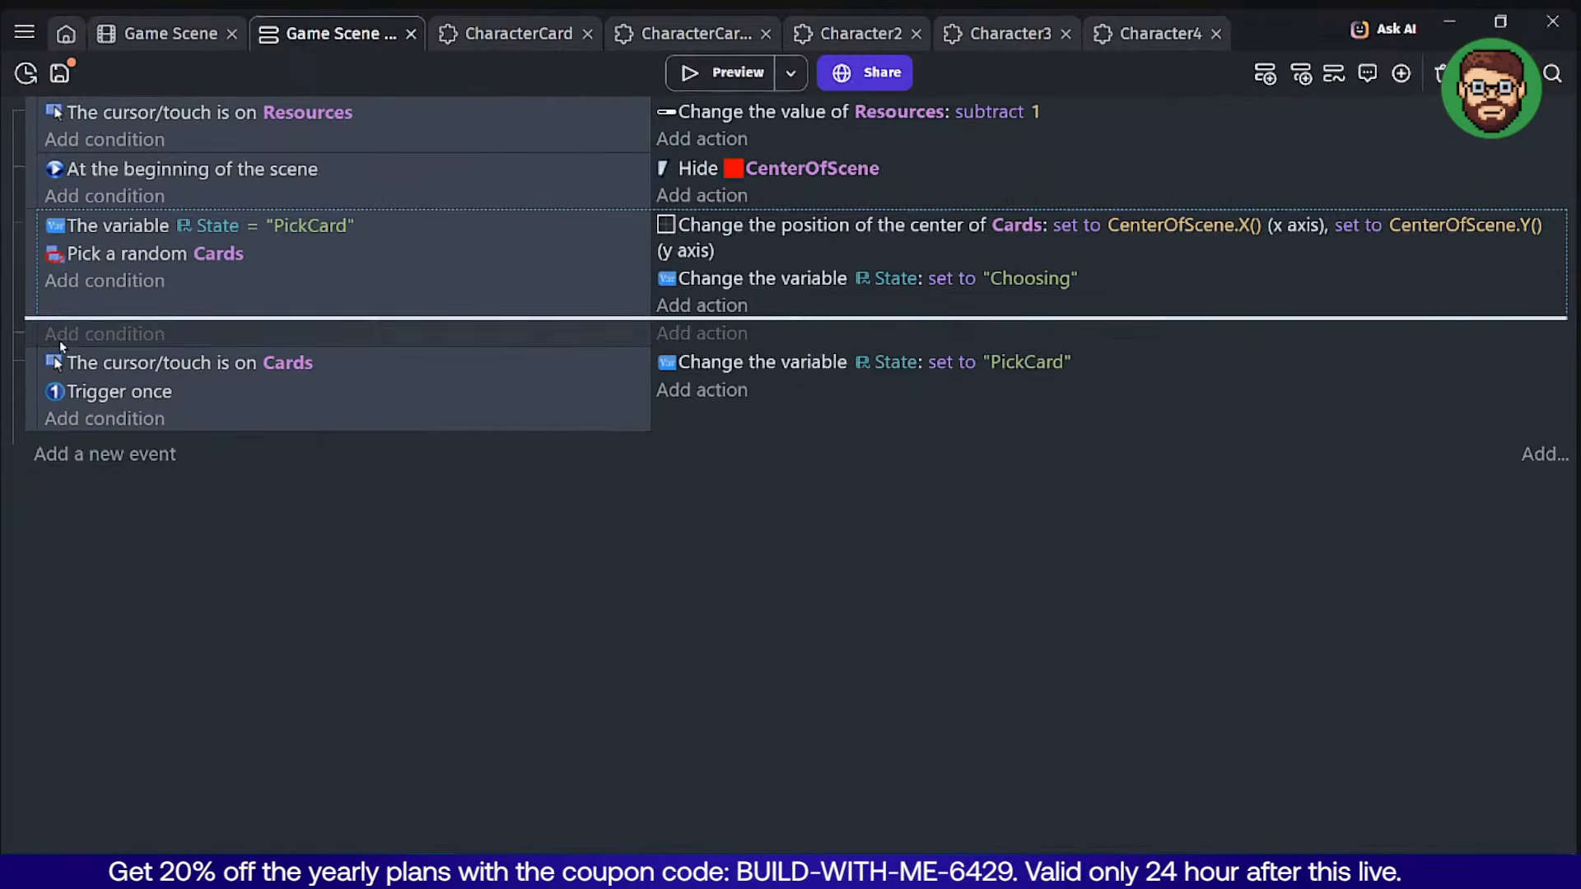
{"action": "left_click", "coordinate": [181, 334]}
{"action": "type", "text": "pick all"}
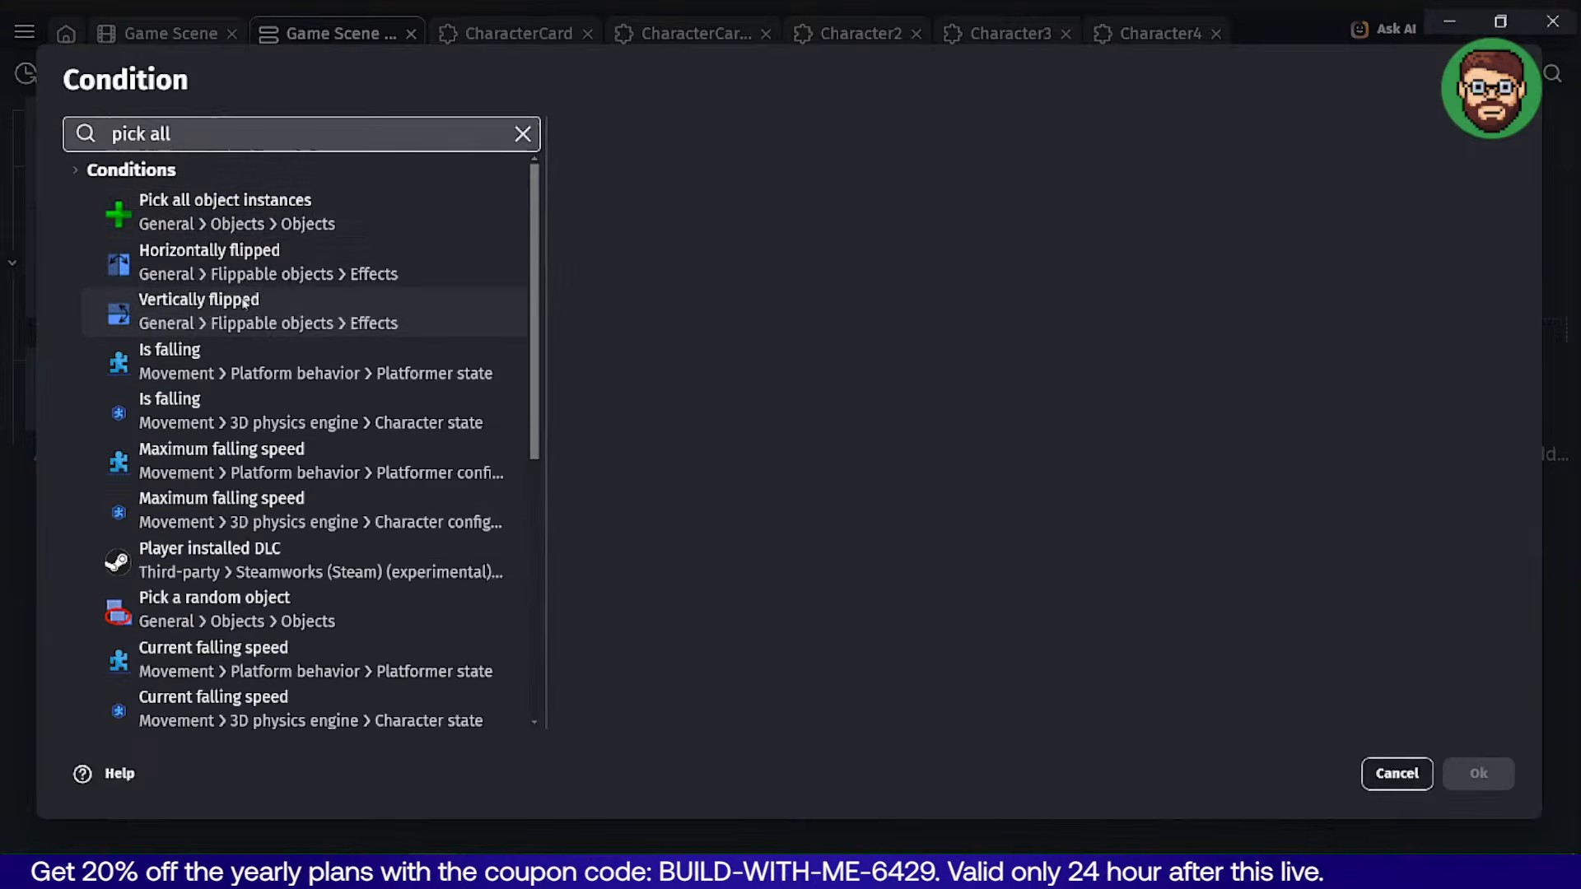
{"action": "left_click", "coordinate": [224, 212]}
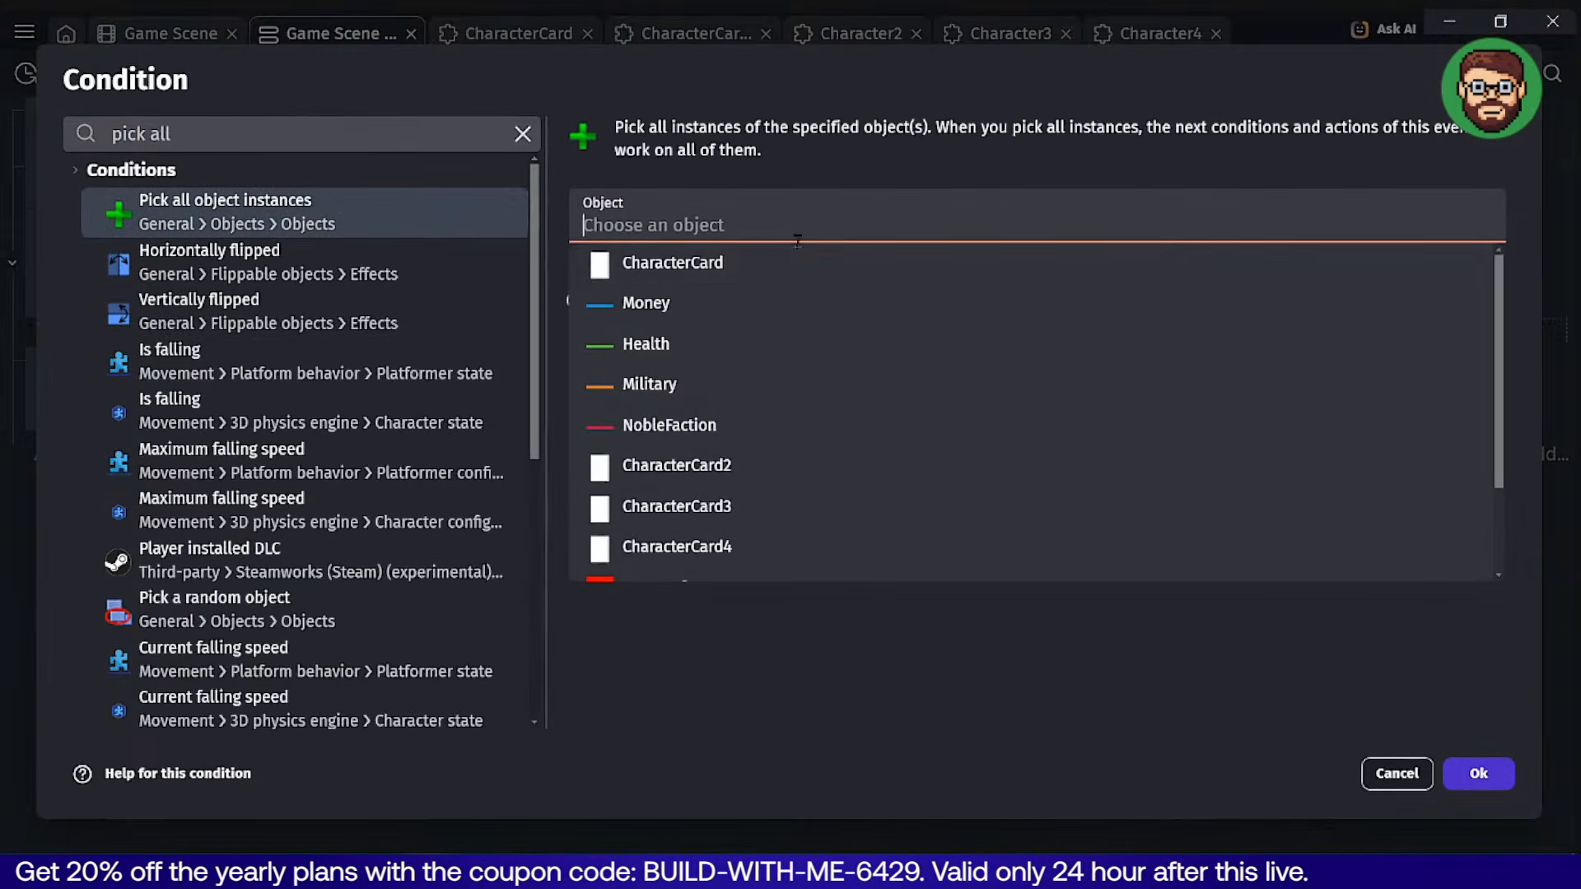
{"action": "left_click", "coordinate": [754, 265]}
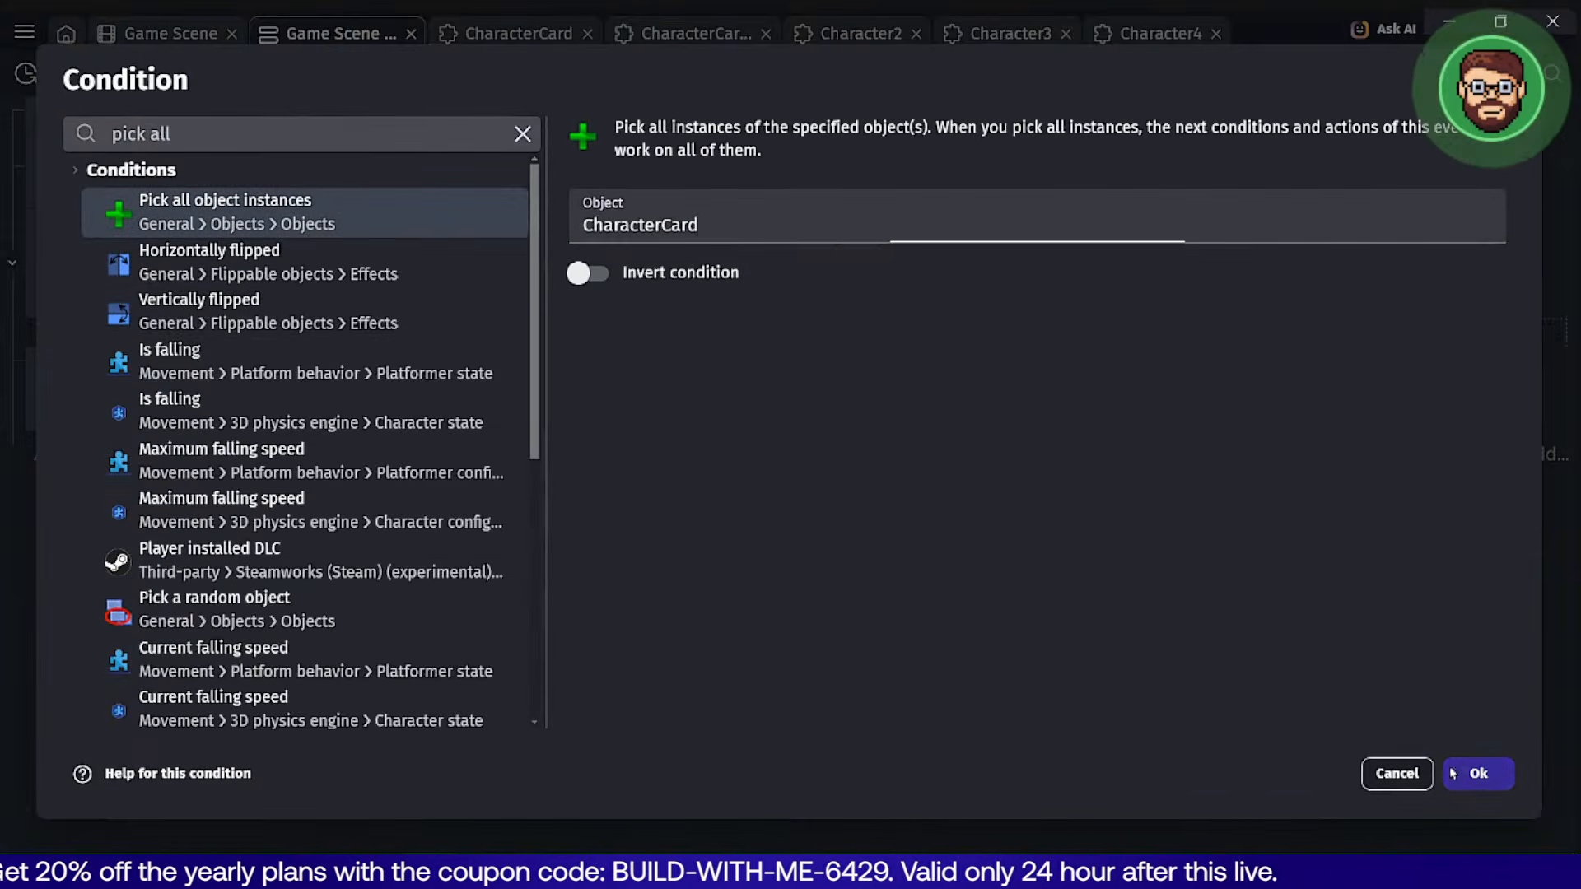
{"action": "left_click", "coordinate": [1478, 773]}
Add a Z order action to the pick-all sub-event that sets CharacterCard's Z-order to 0.
{"action": "left_click", "coordinate": [684, 338]}
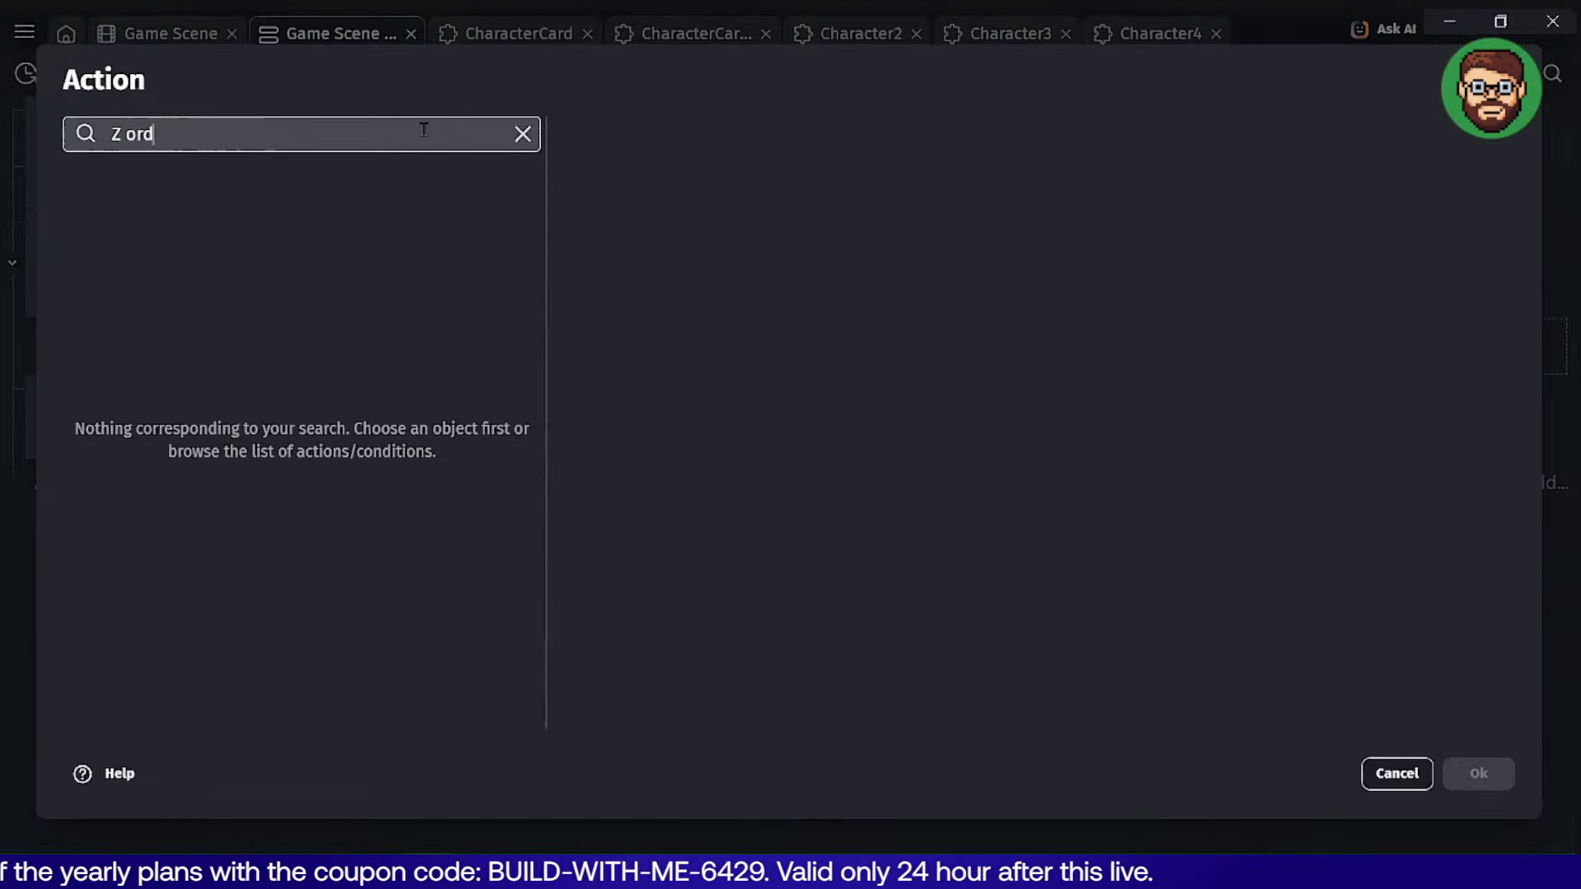
{"action": "left_click", "coordinate": [329, 211]}
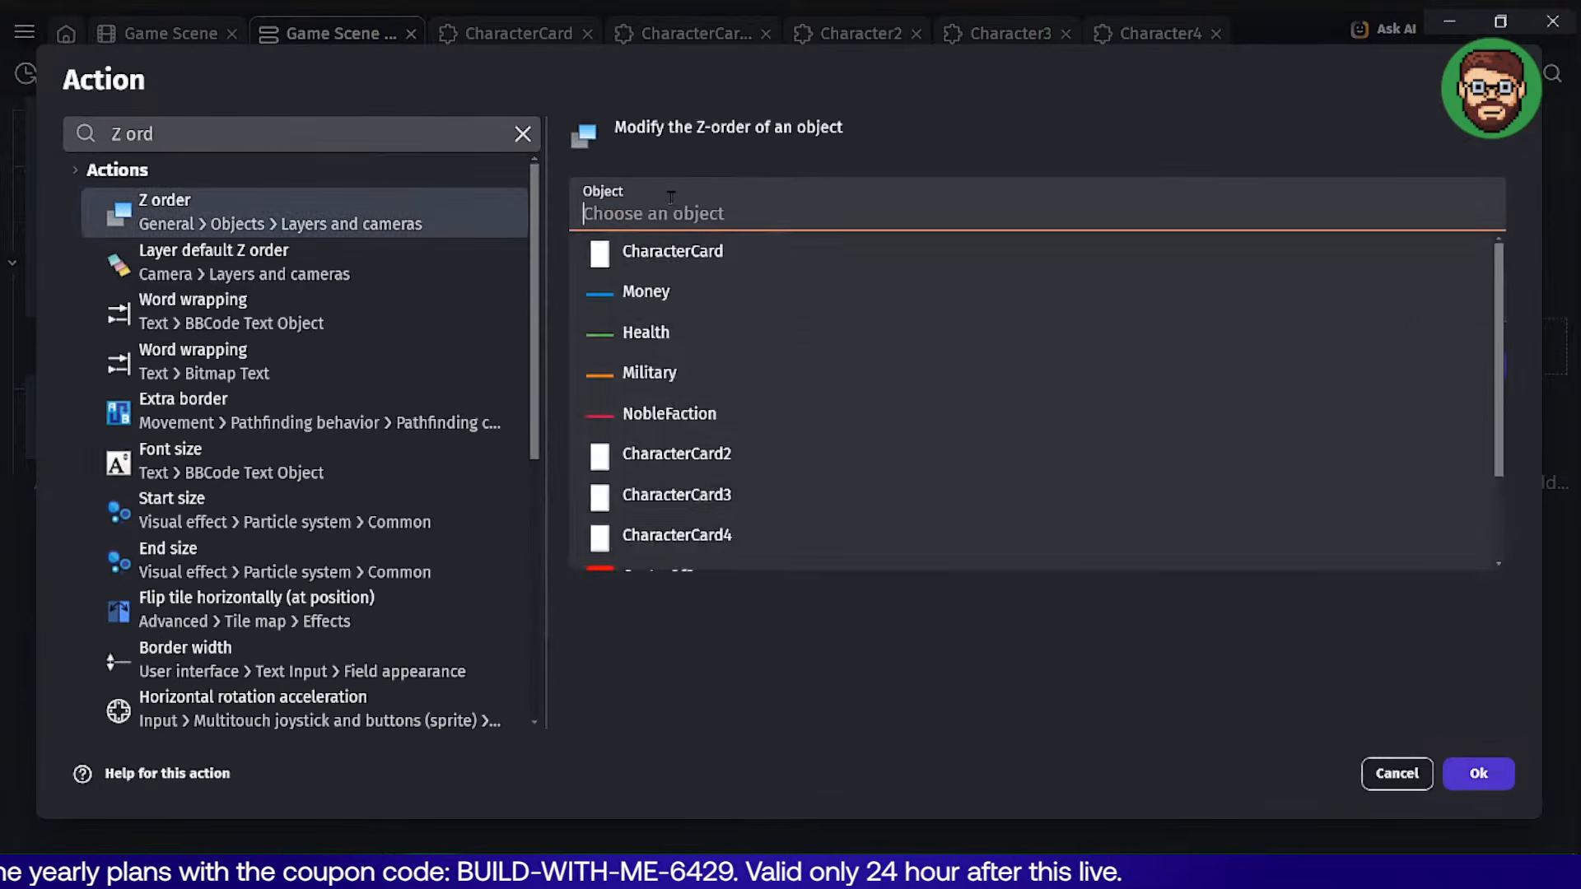
{"action": "left_click", "coordinate": [675, 210]}
{"action": "left_click", "coordinate": [672, 251]}
{"action": "left_click", "coordinate": [824, 340]}
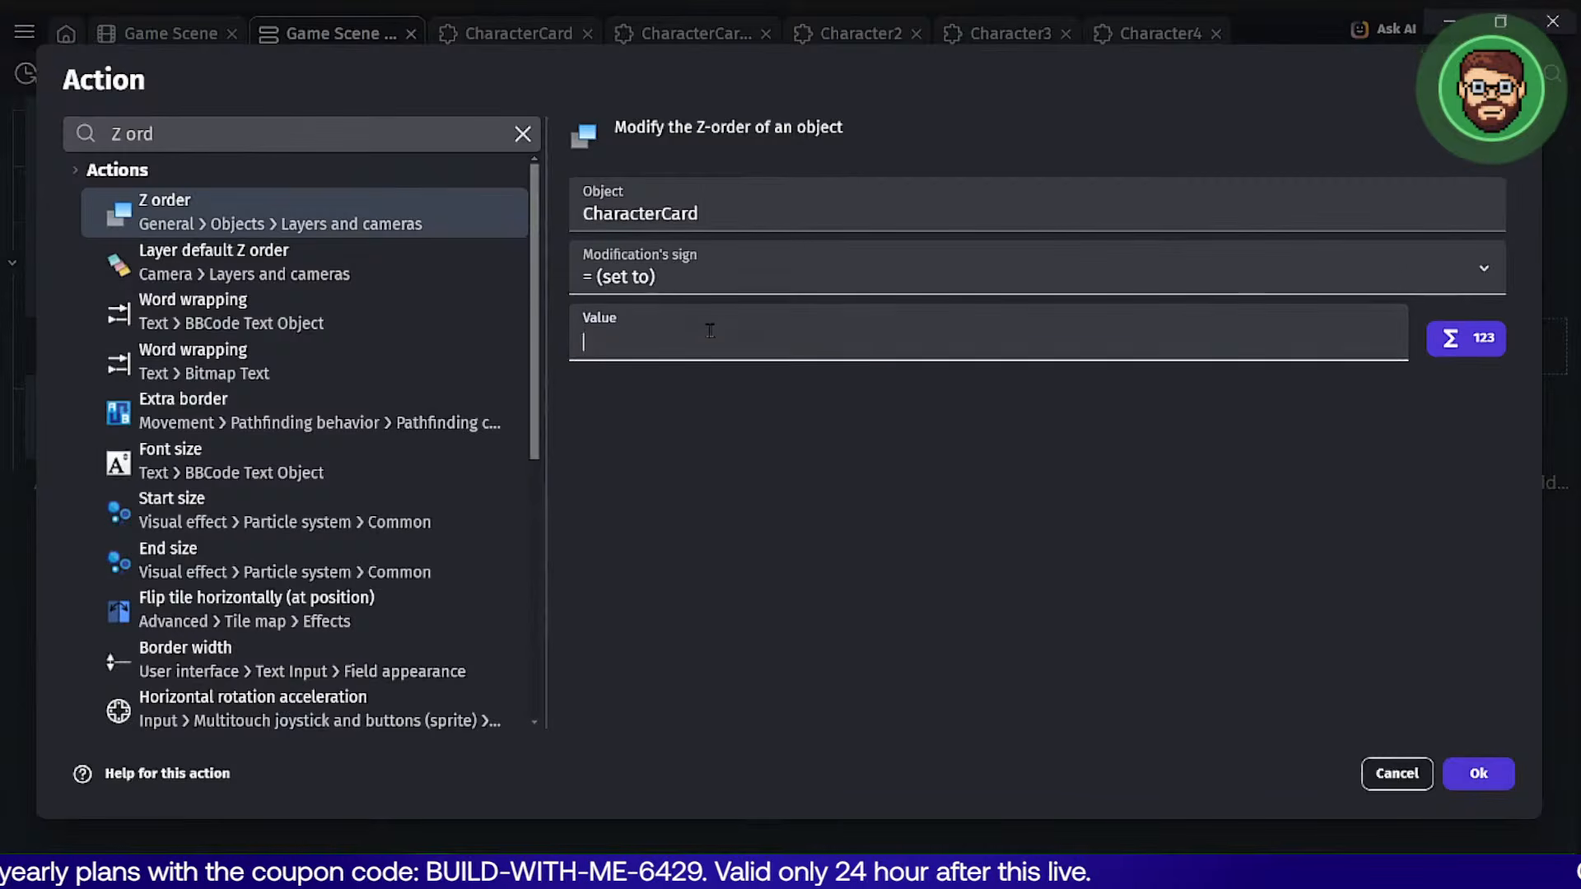
{"action": "type", "text": "0"}
{"action": "left_click", "coordinate": [1465, 778]}
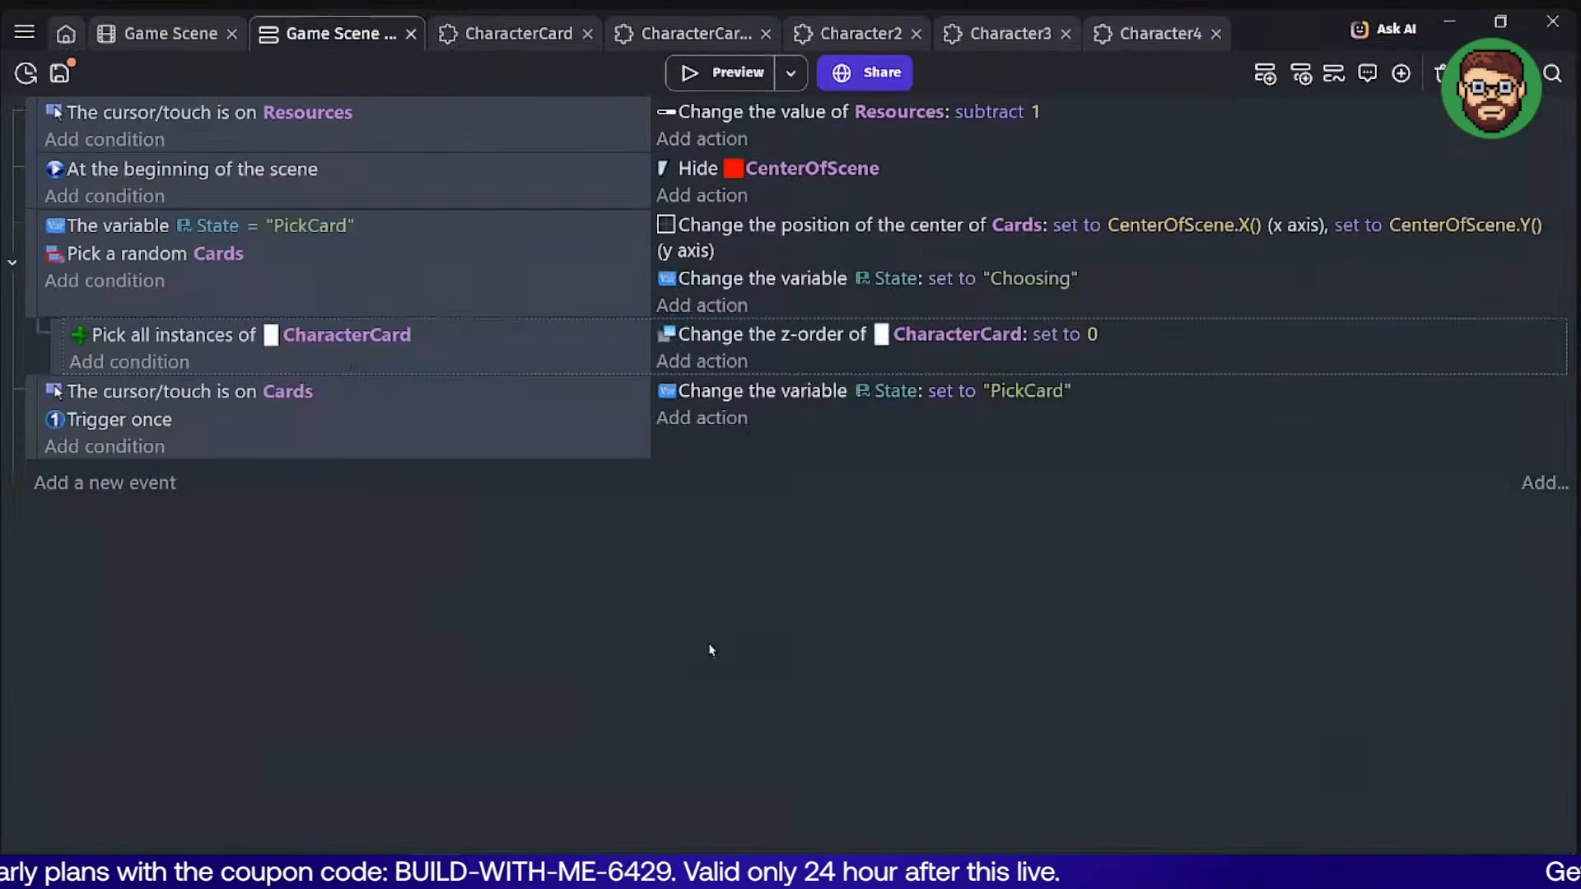
Add a second sub-event below, copy the CharacterCard Z-order action into it, and set its value to 1.
{"action": "left_click", "coordinate": [1265, 73]}
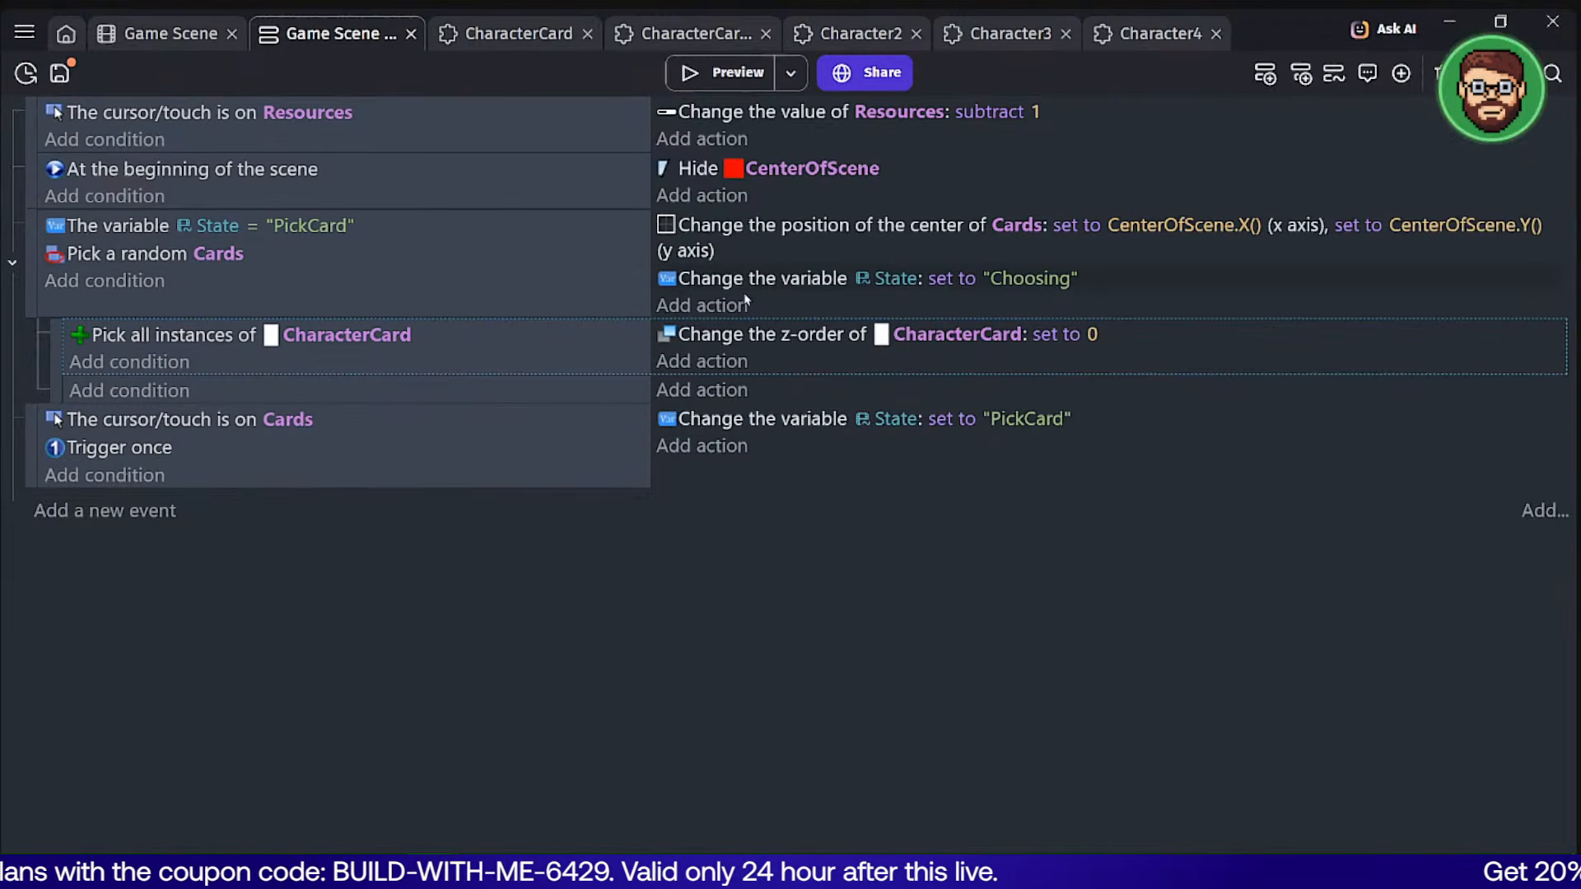
{"action": "left_click", "coordinate": [716, 334]}
{"action": "left_click", "coordinate": [815, 390]}
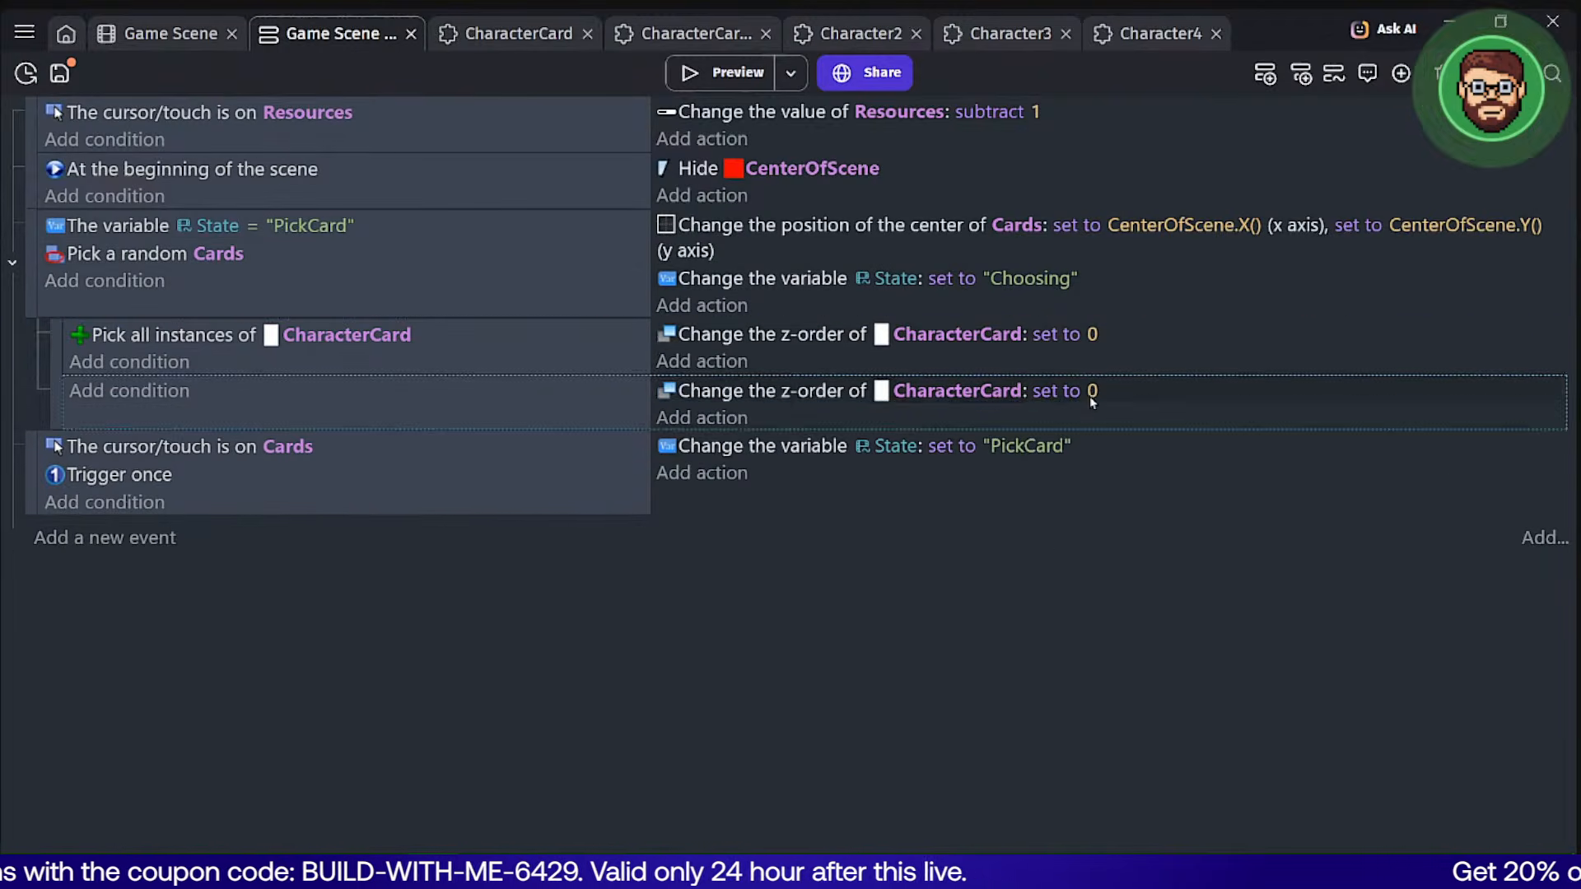
{"action": "left_click", "coordinate": [1089, 391]}
{"action": "type", "text": "1"}
{"action": "key", "text": "Return"}
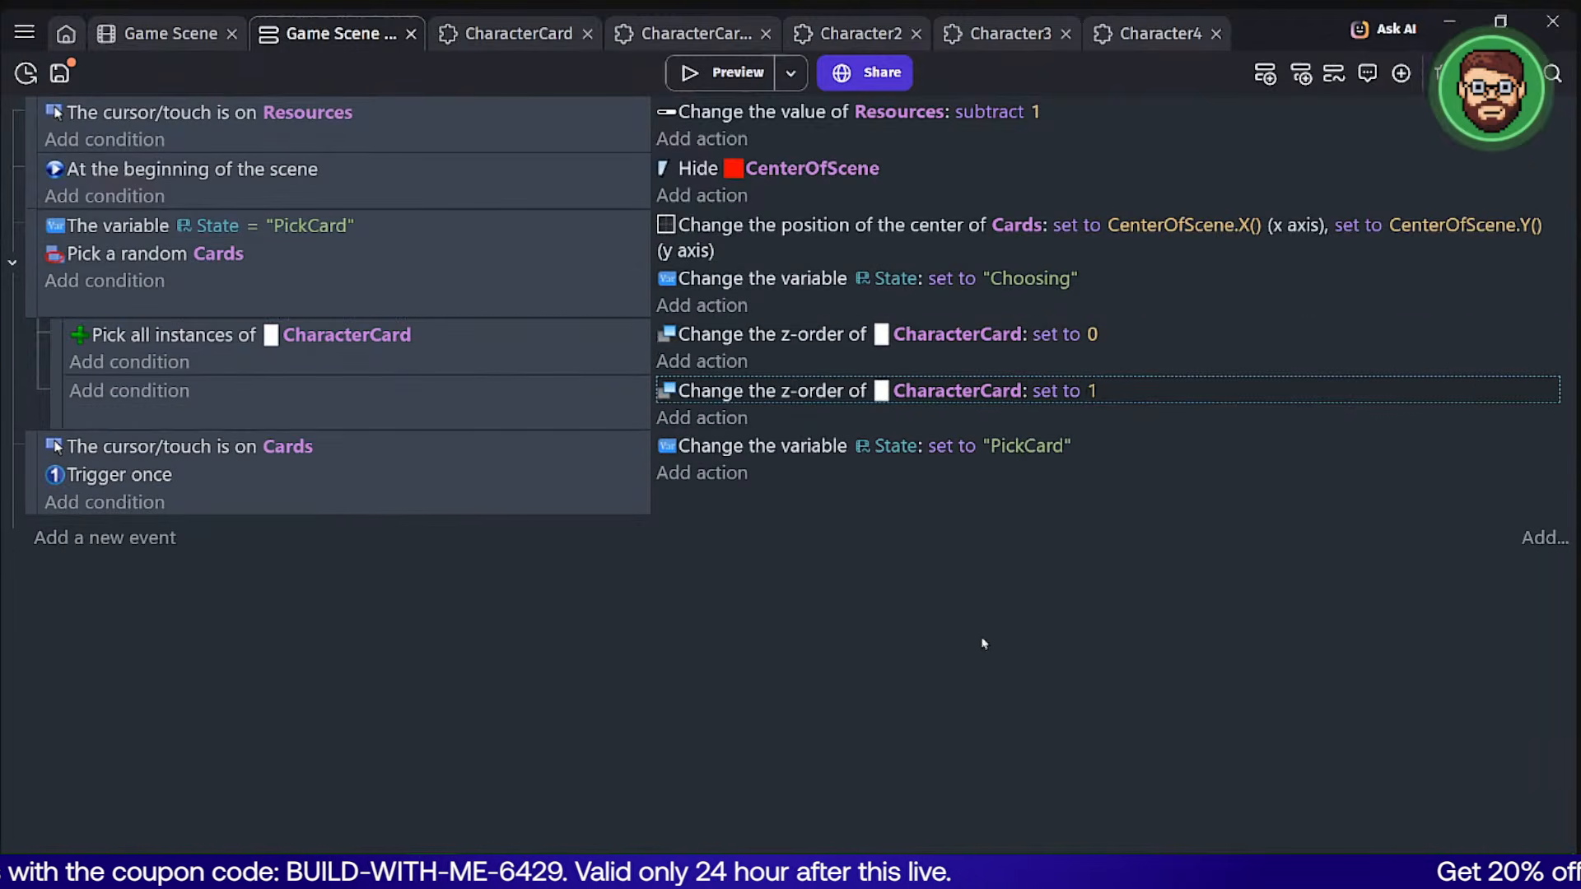
Preview the game from the Game Scene layout to check the card display, and close the preview.
{"action": "left_click", "coordinate": [158, 34]}
{"action": "left_click", "coordinate": [745, 73]}
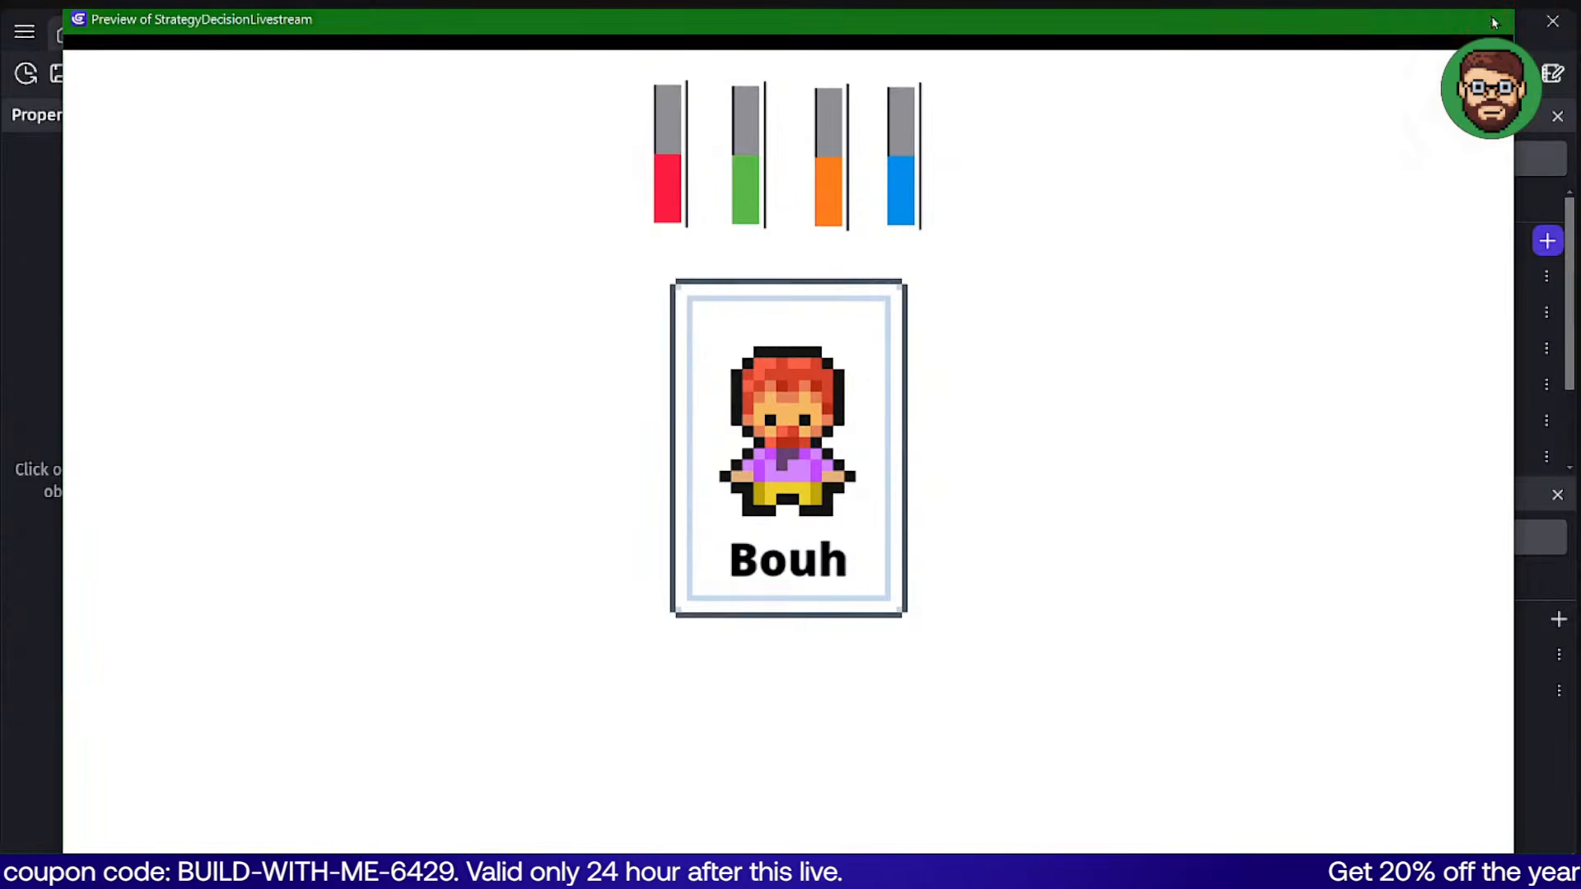
{"action": "left_click", "coordinate": [1494, 23]}
Examine the properties and Z order of the four character cards placed outside the scene frame.
{"action": "middle_click_drag", "start_coordinate": [1016, 314], "coordinate": [863, 317]}
{"action": "scroll", "coordinate": [861, 325], "scroll_direction": "down", "scroll_amount": 7}
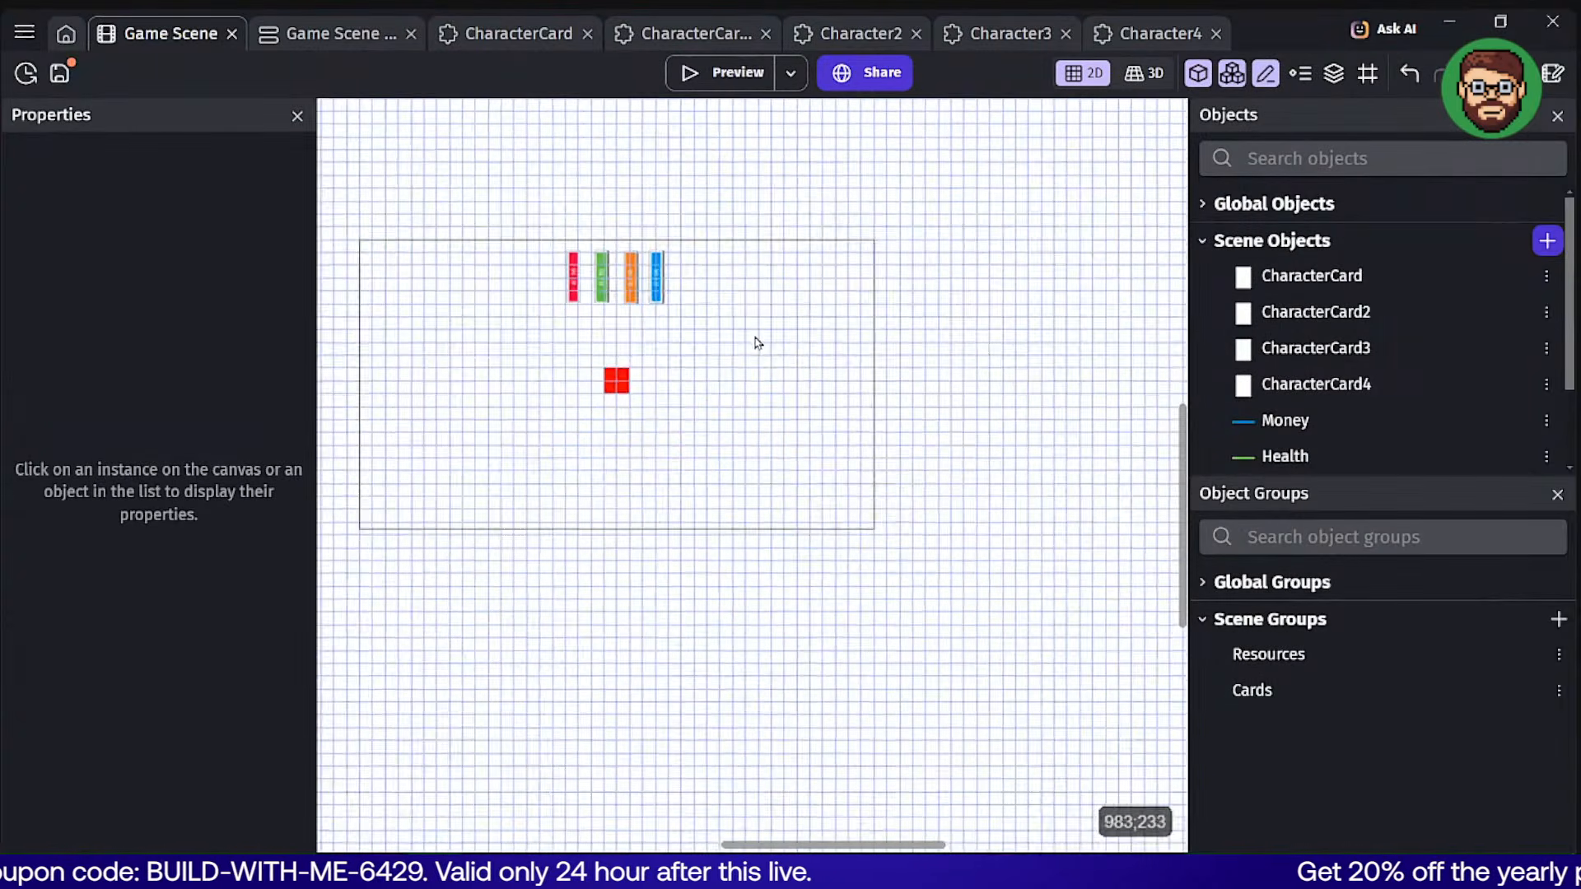
{"action": "scroll", "coordinate": [638, 350], "scroll_direction": "down", "scroll_amount": 3}
{"action": "left_click", "coordinate": [1126, 232]}
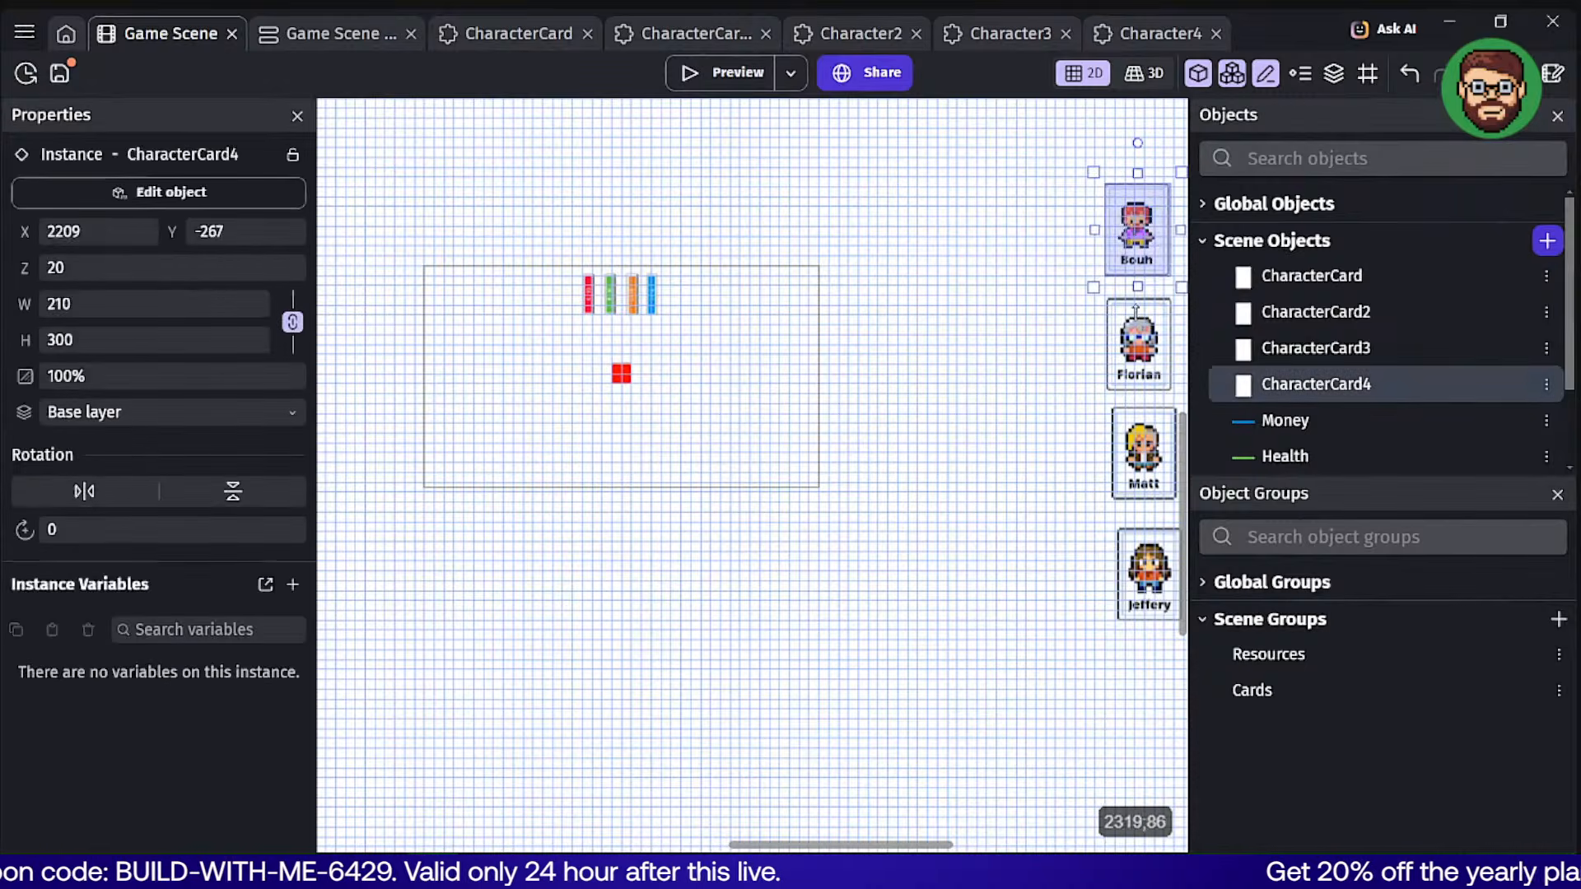
{"action": "left_click", "coordinate": [1139, 338]}
{"action": "left_click", "coordinate": [1102, 457]}
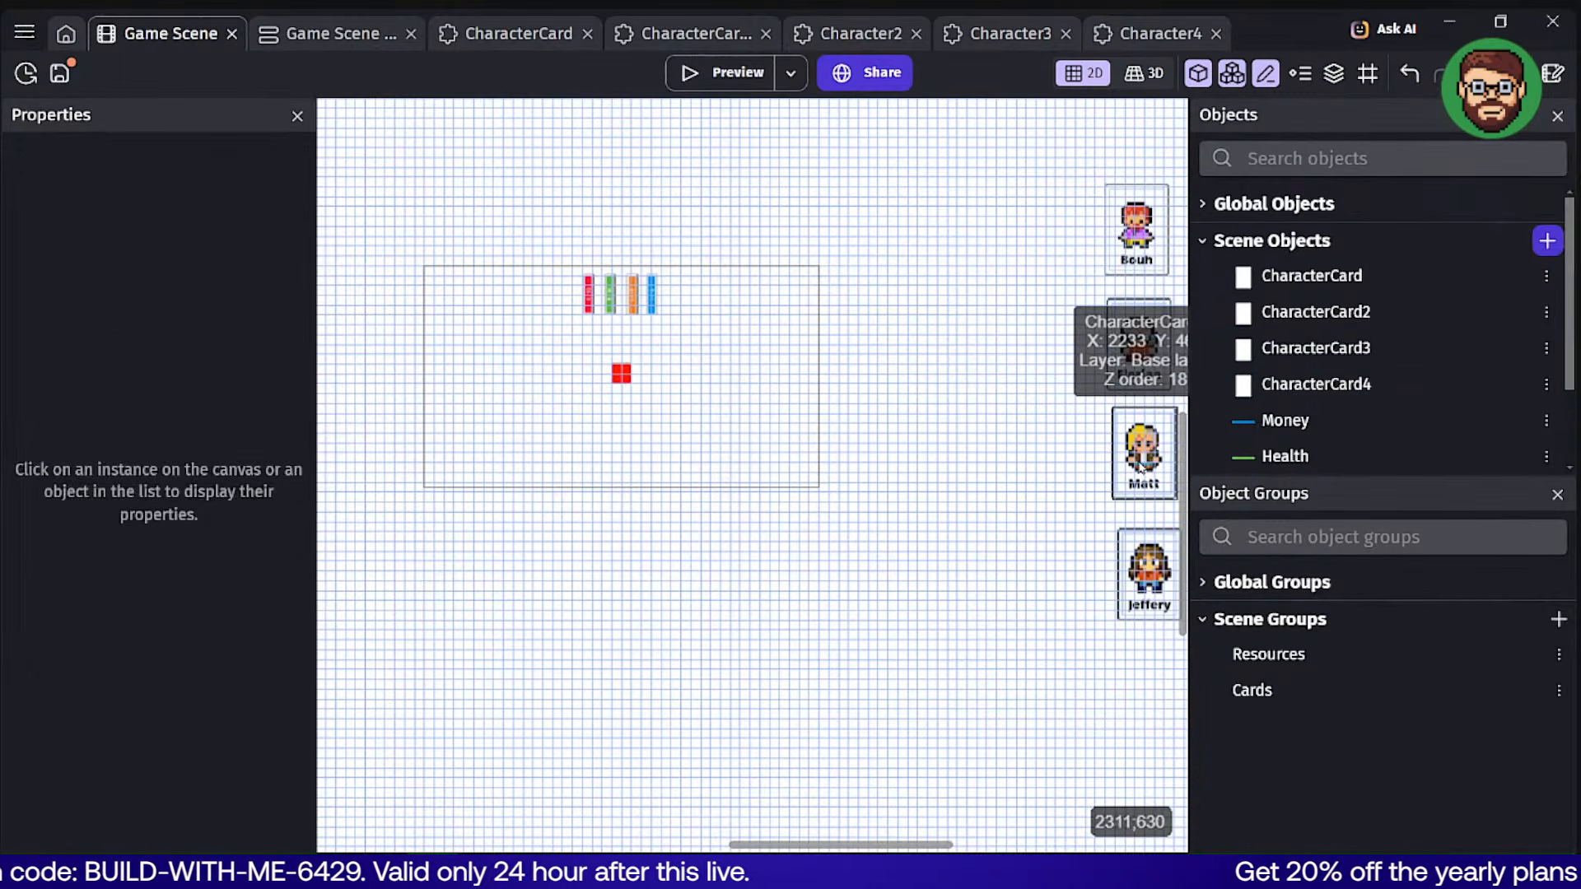
{"action": "left_click", "coordinate": [1140, 465]}
{"action": "left_click", "coordinate": [1153, 550]}
{"action": "left_click", "coordinate": [1014, 496]}
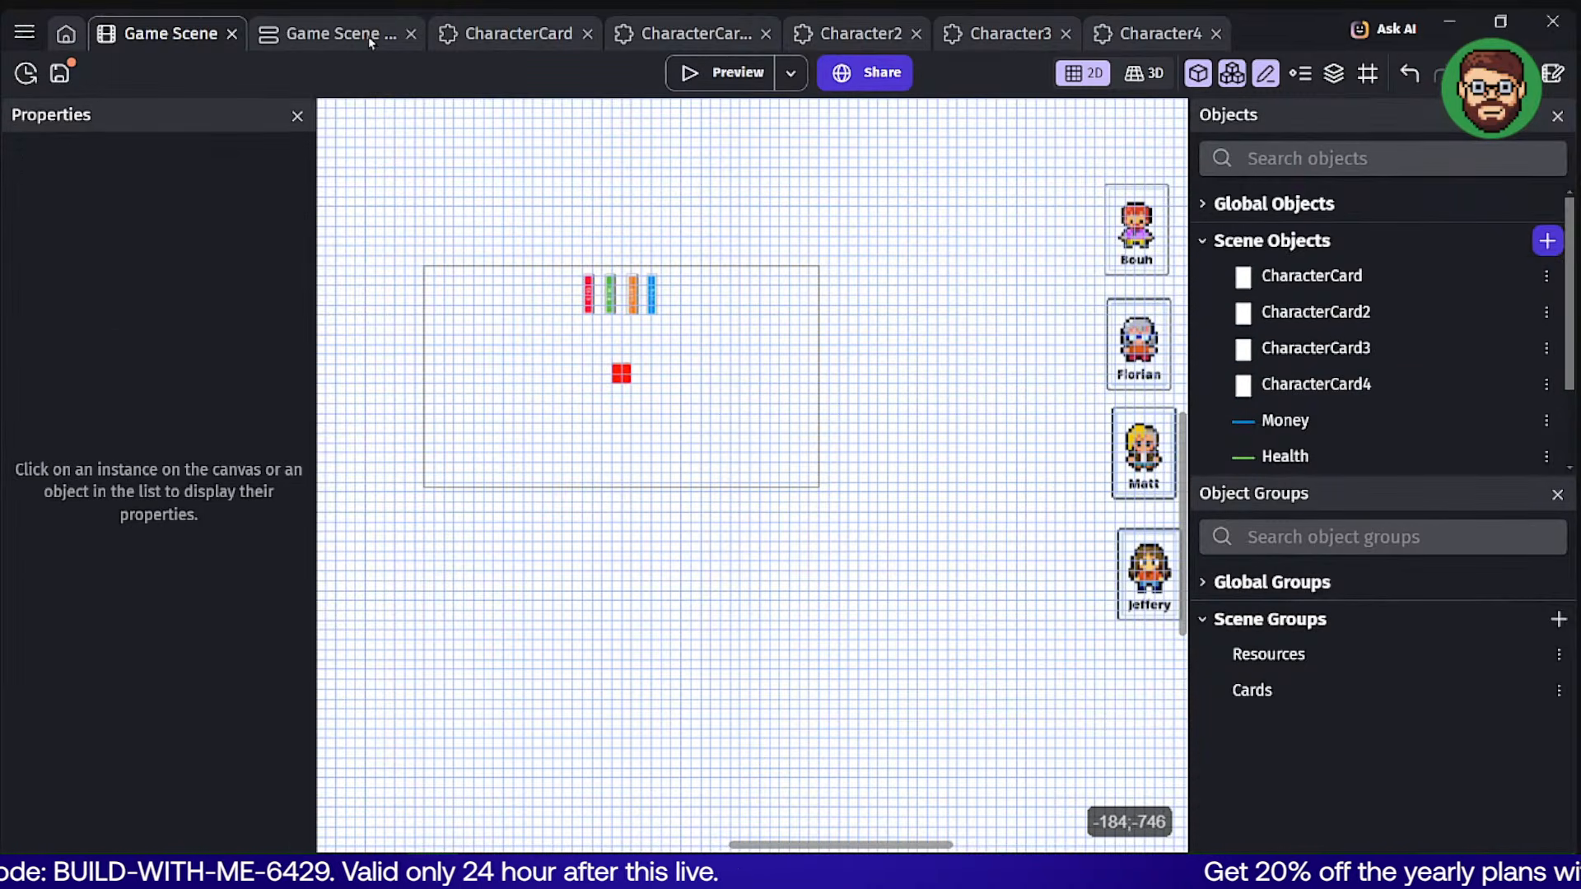
Return to the Game Scene events, test card switching in another preview, and close it.
{"action": "left_click", "coordinate": [346, 35]}
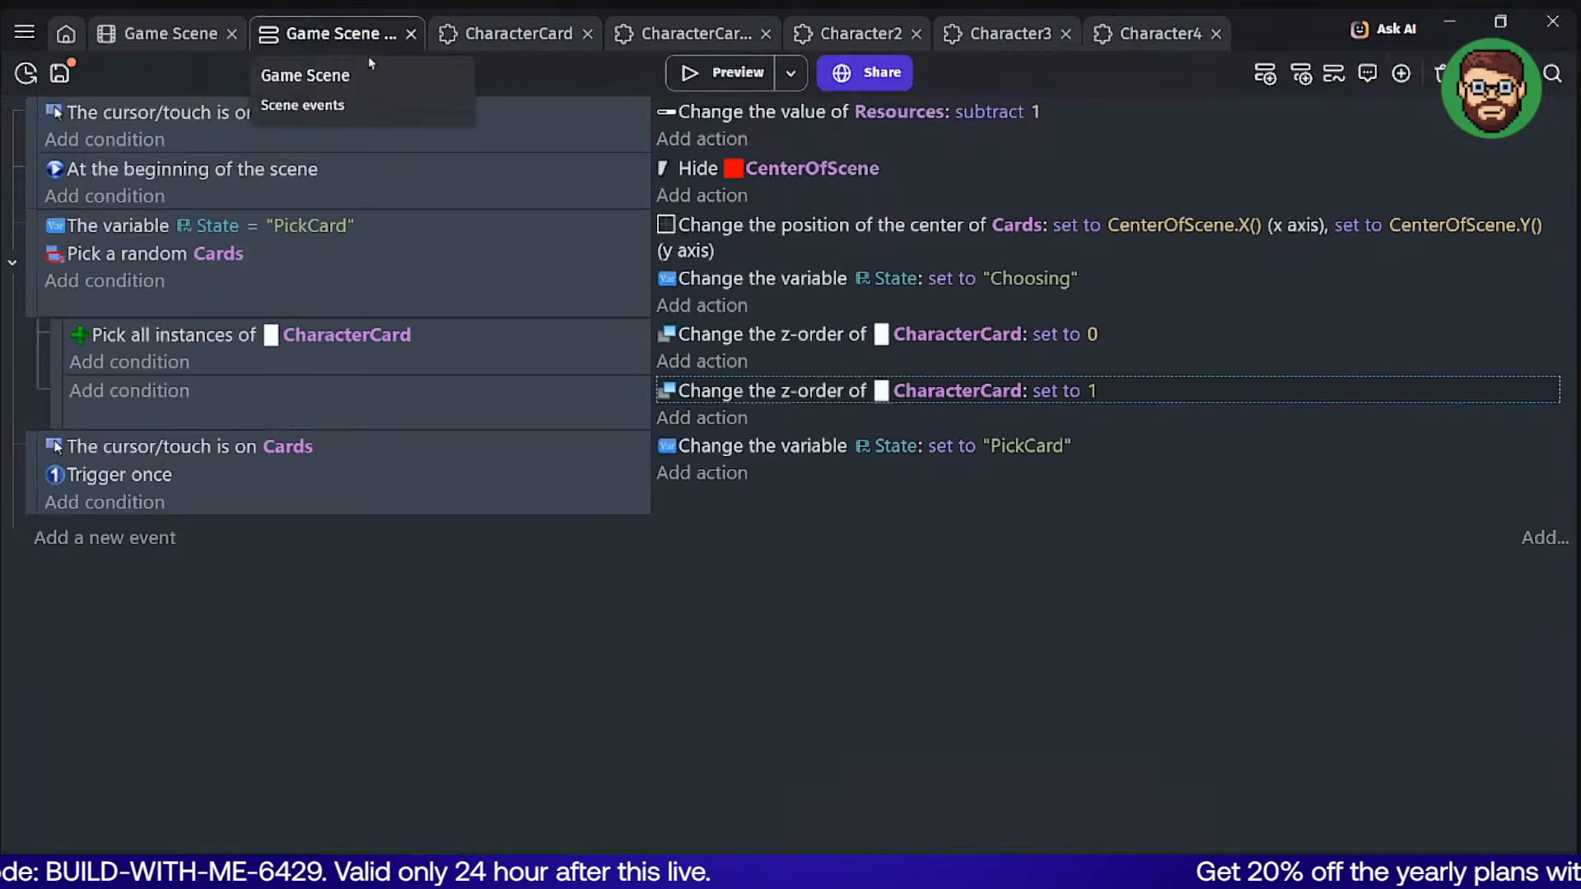
{"action": "left_click", "coordinate": [726, 76]}
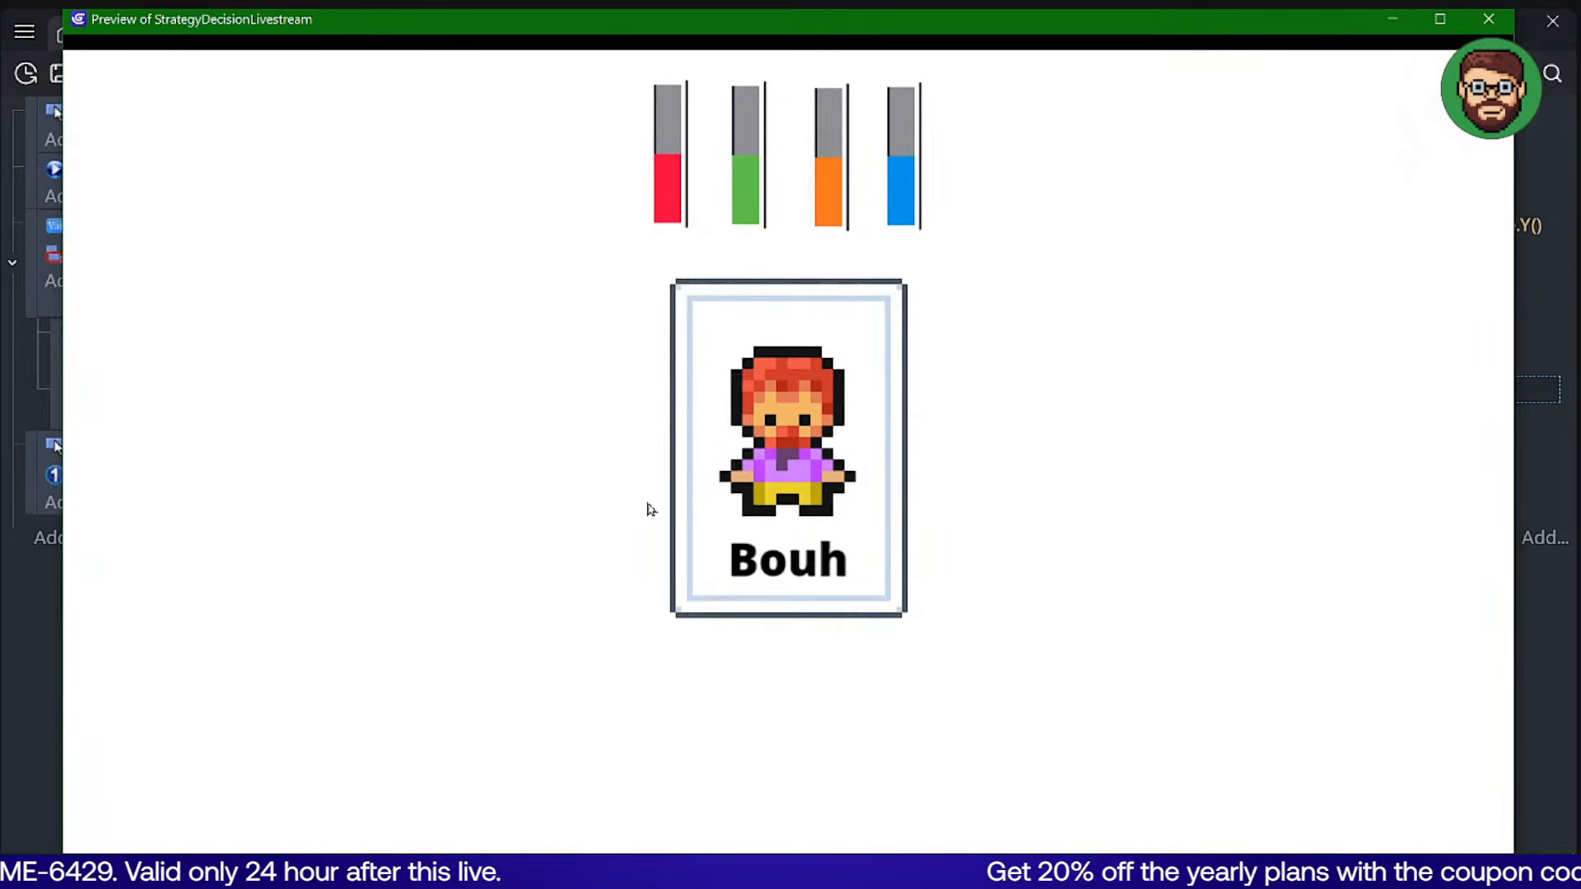
{"action": "left_click", "coordinate": [1489, 22]}
{"action": "left_click", "coordinate": [492, 404]}
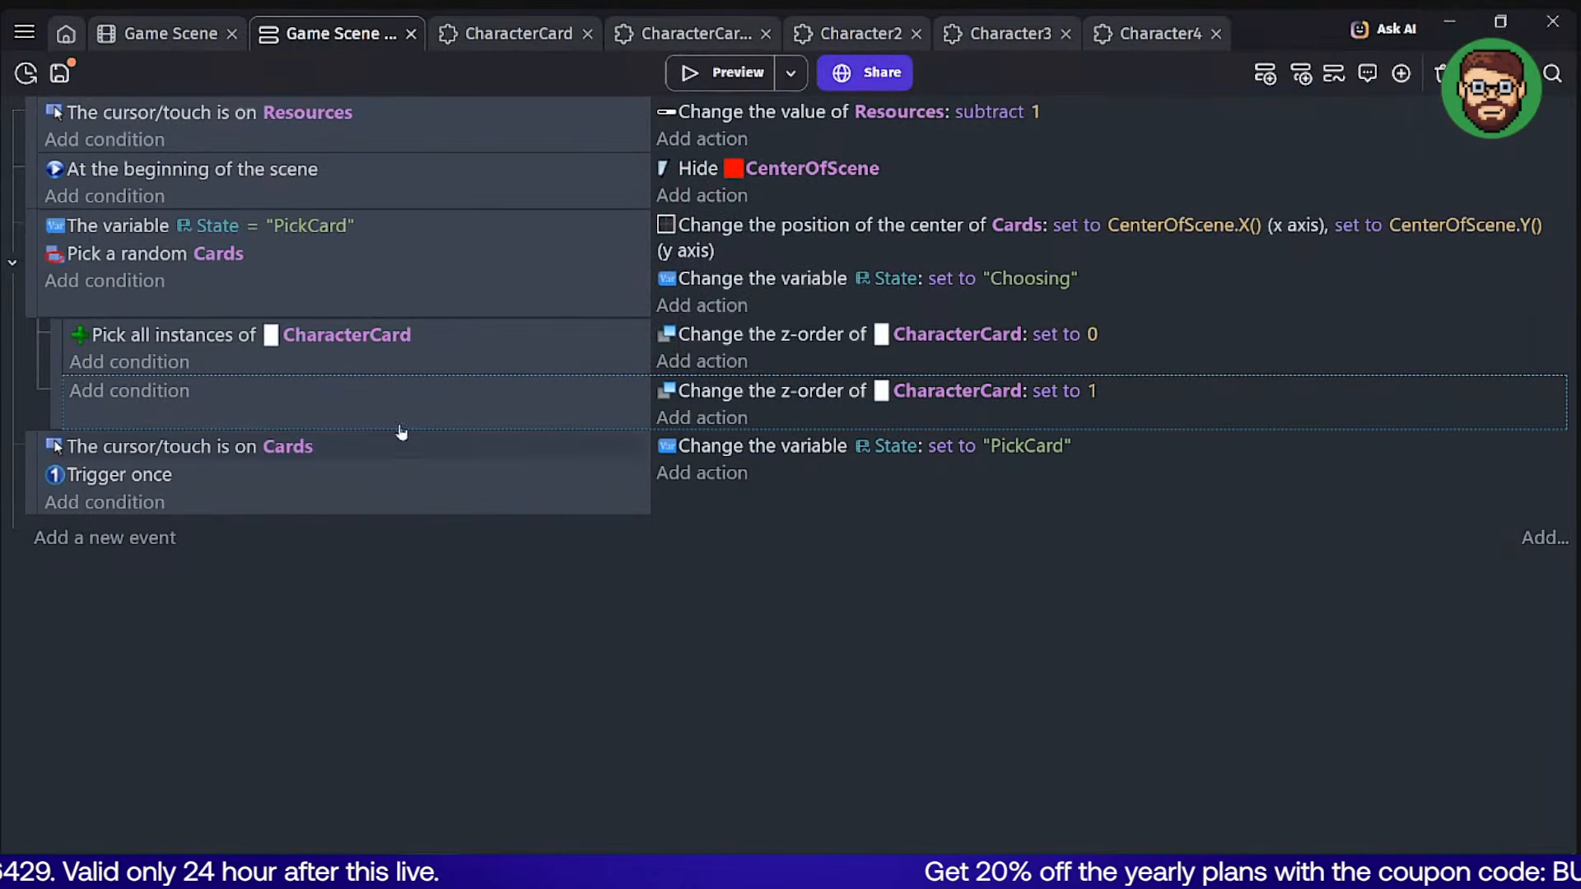
{"action": "left_click", "coordinate": [404, 303]}
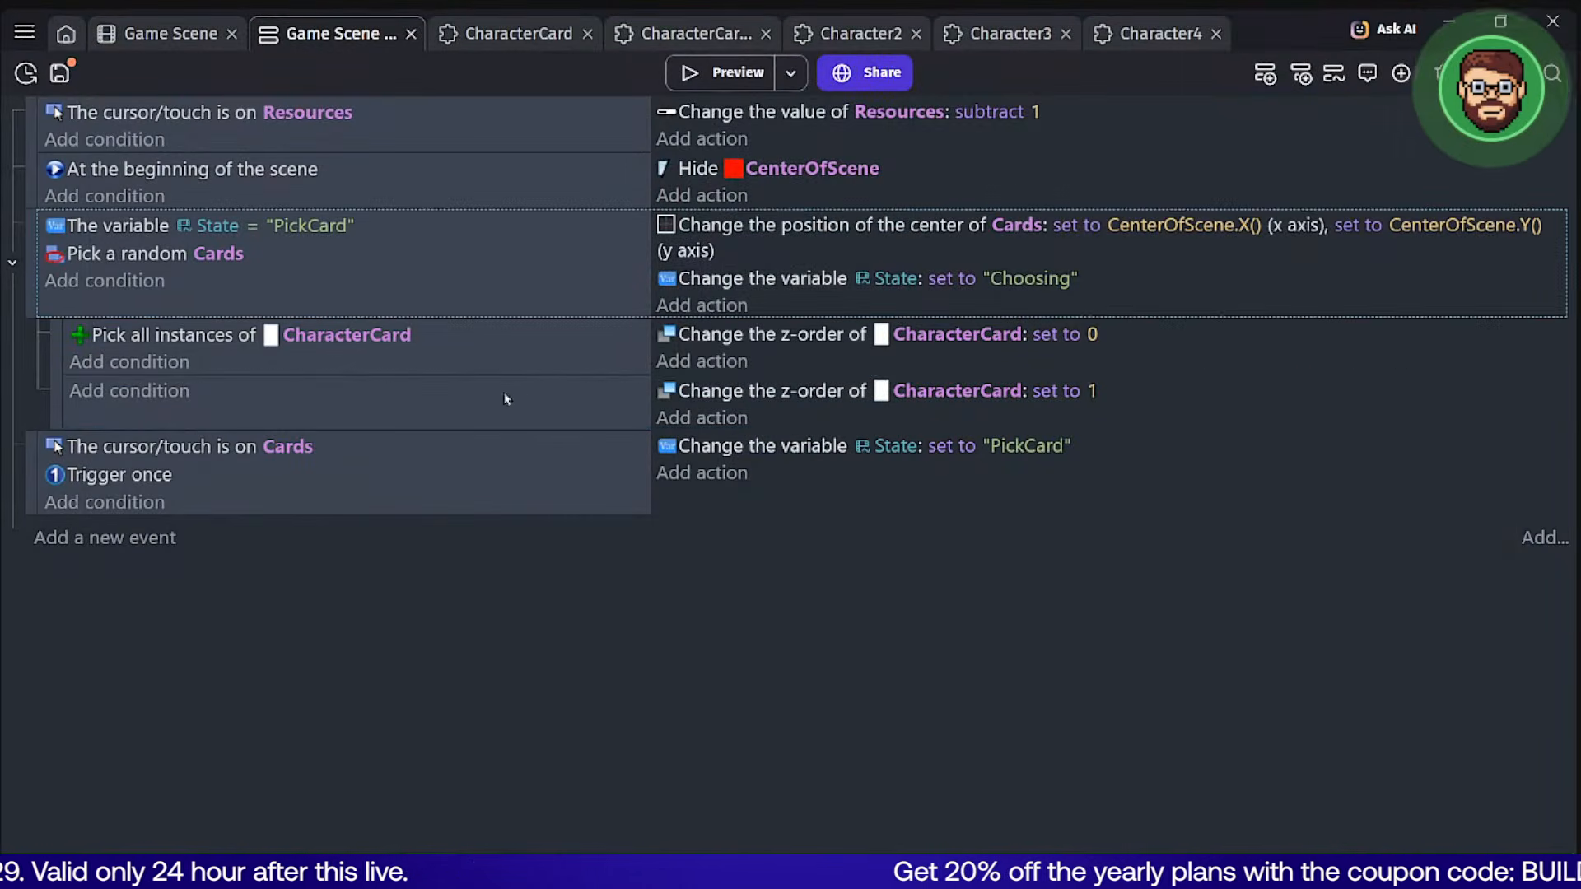
{"action": "left_click", "coordinate": [494, 413]}
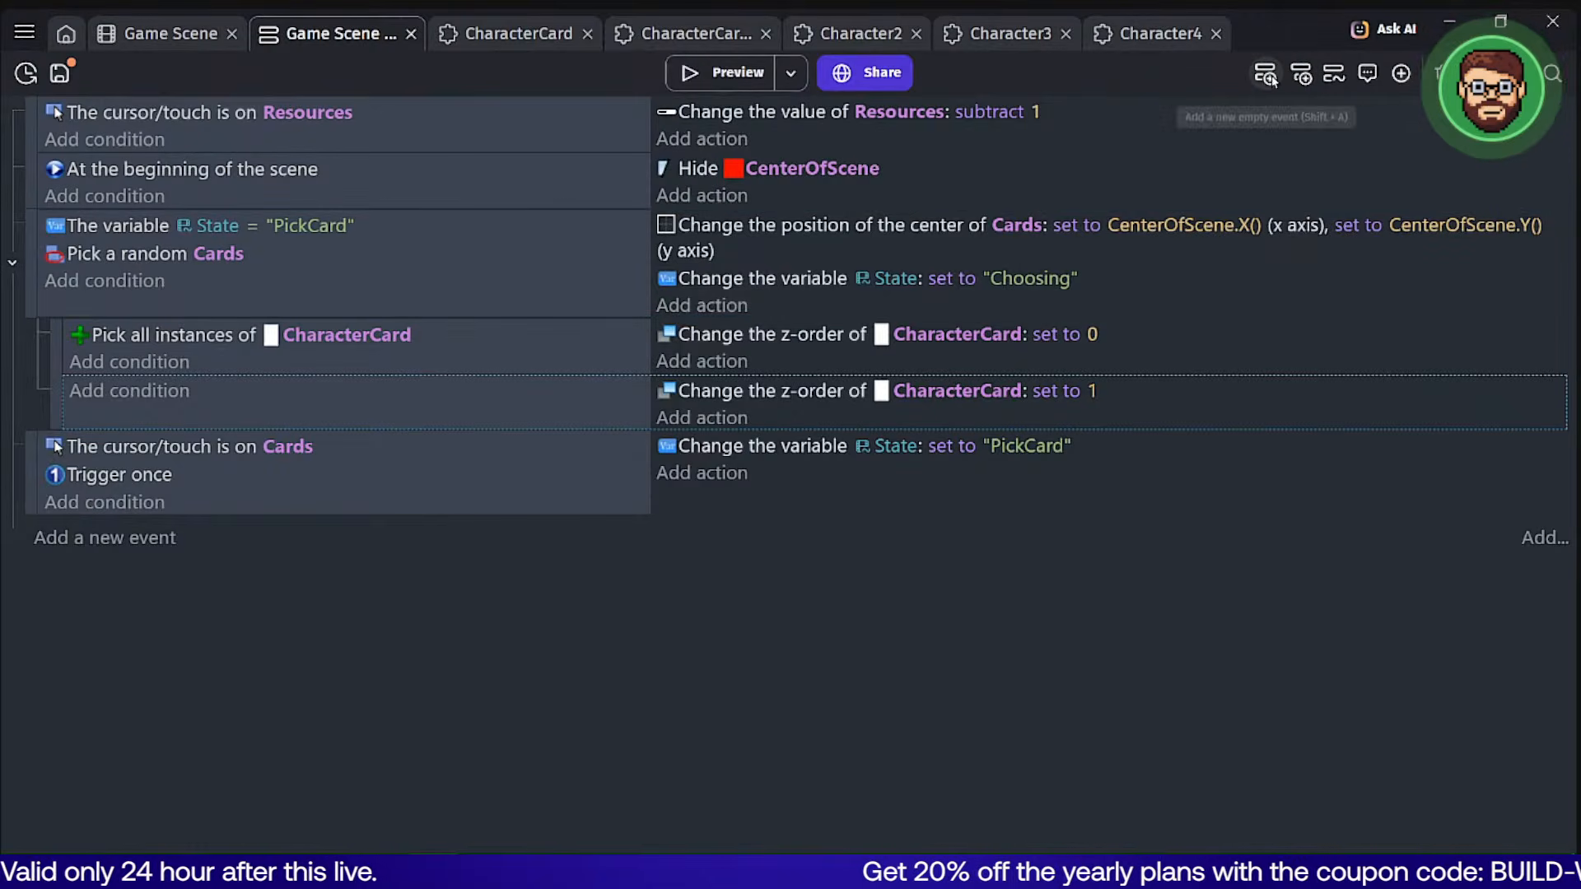
Create an X position action in the pick-all sub-event and choose the Cards group as its object.
{"action": "left_click", "coordinate": [701, 417]}
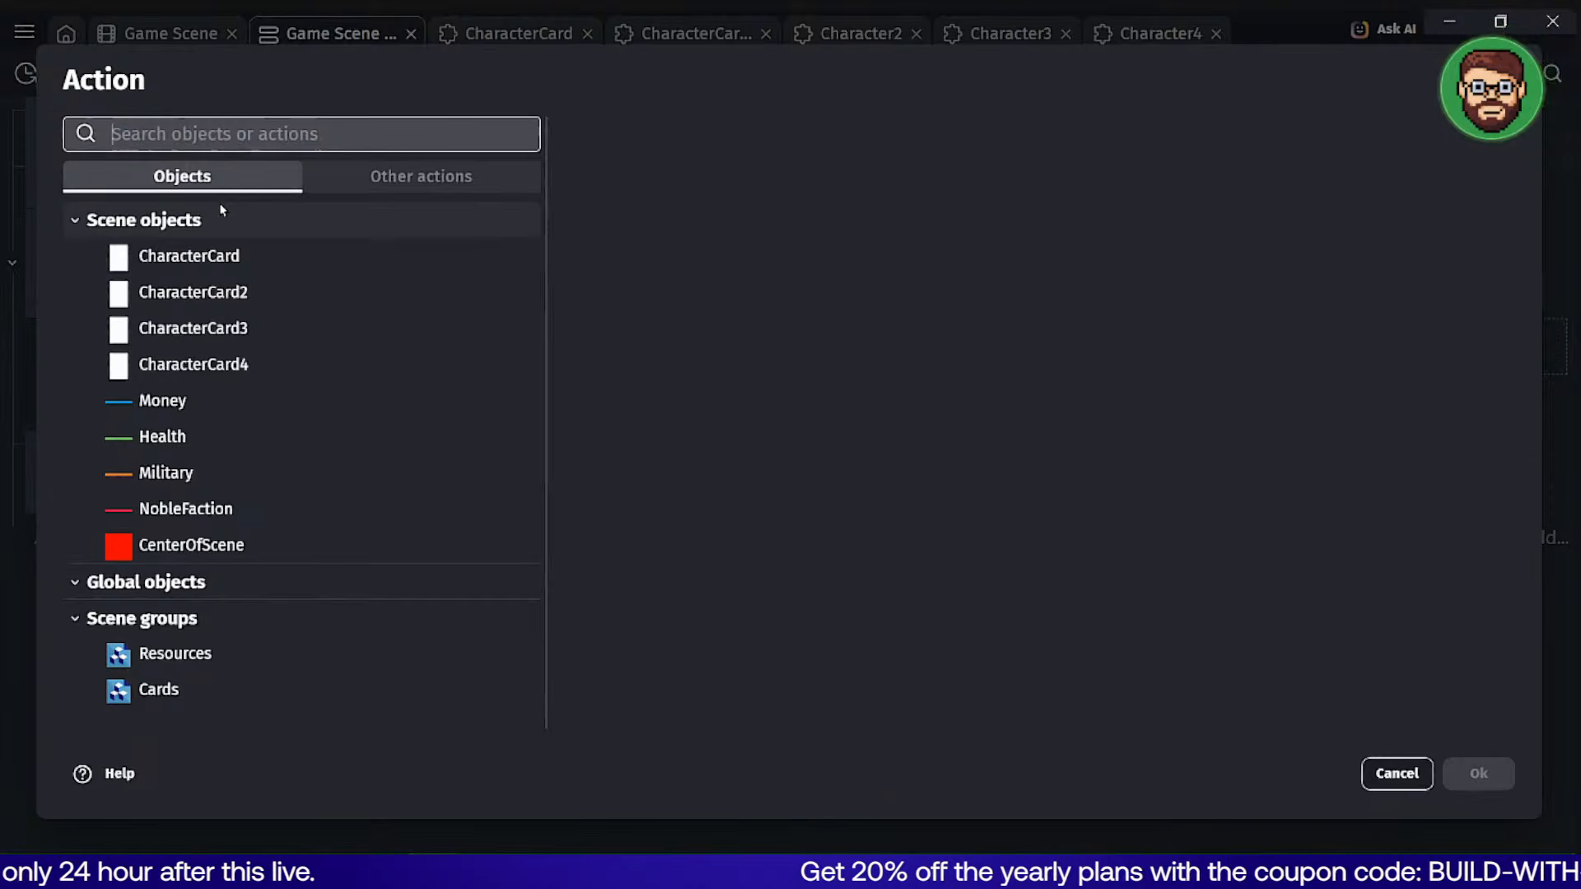
{"action": "type", "text": "X position"}
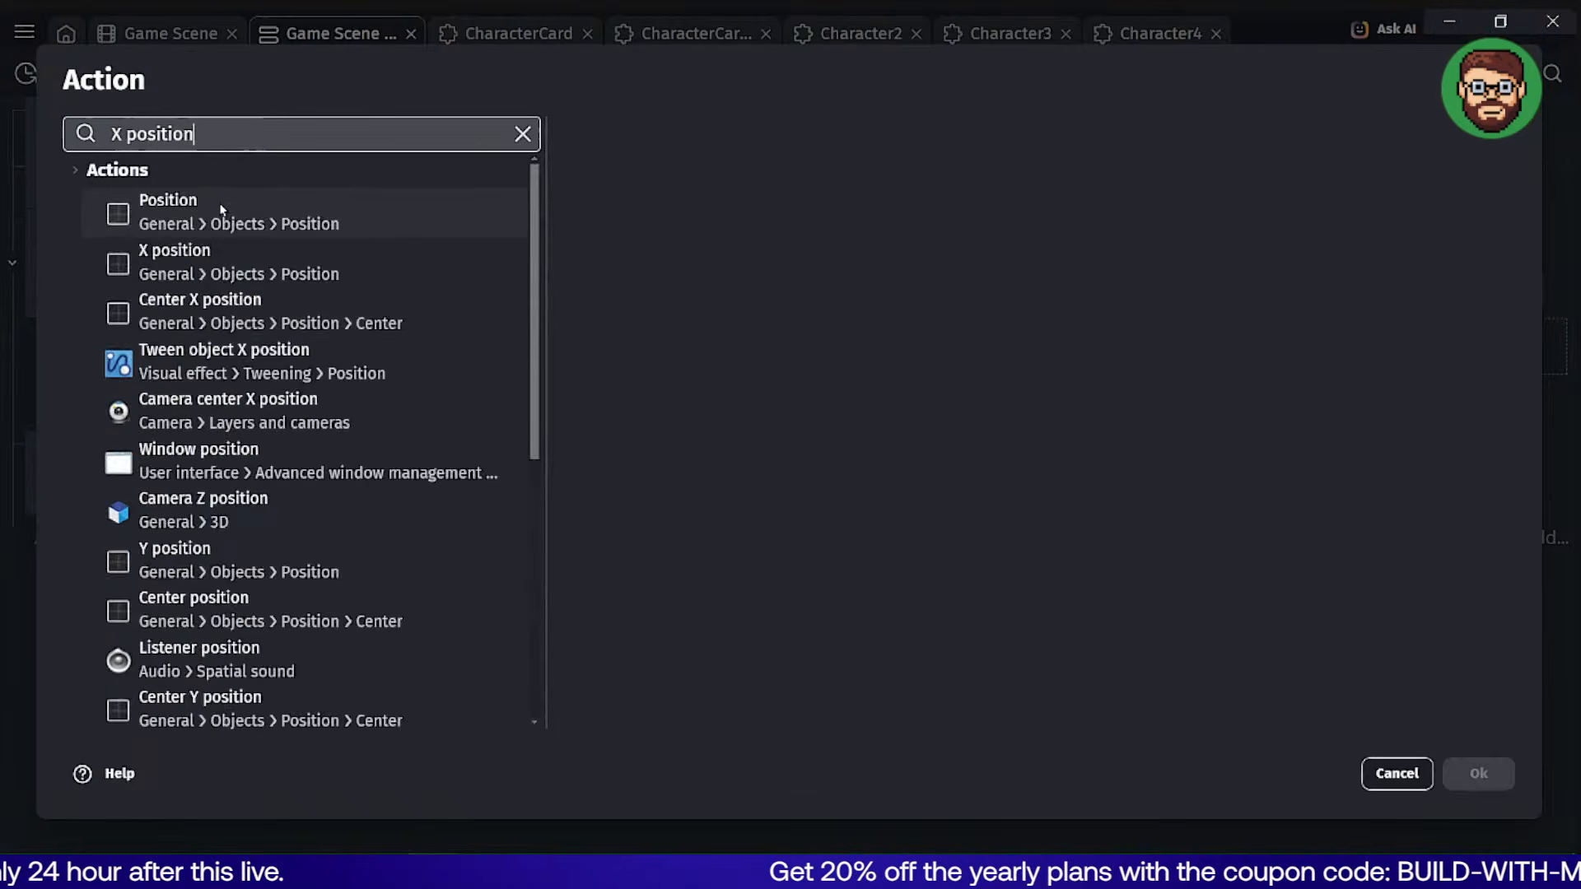
{"action": "left_click", "coordinate": [222, 257]}
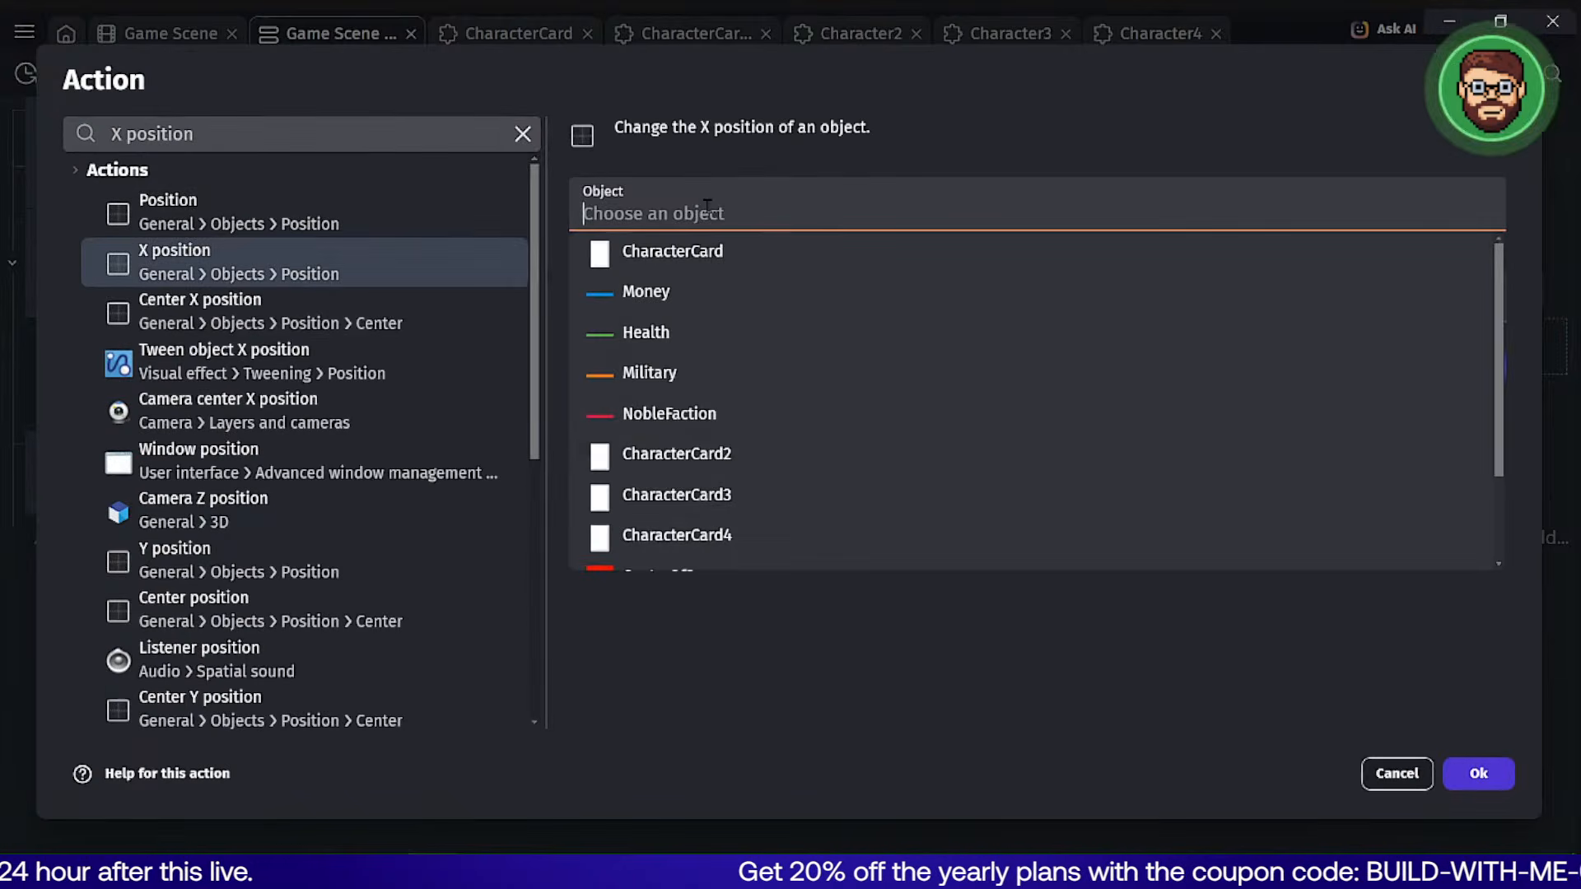
{"action": "left_click", "coordinate": [708, 250]}
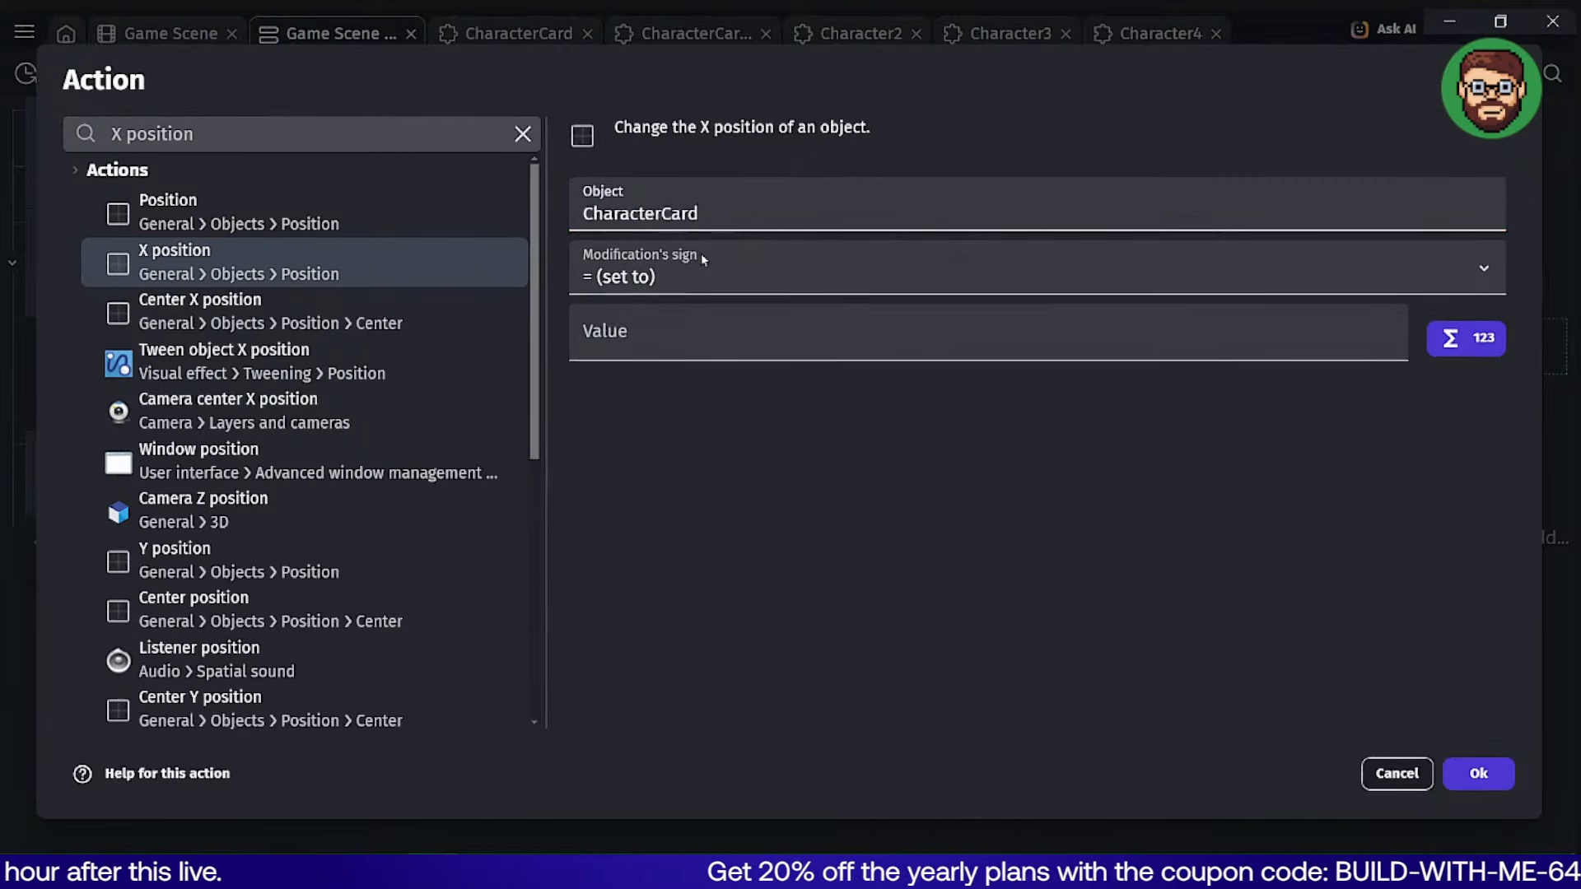
{"action": "double_click", "coordinate": [726, 212]}
{"action": "key", "text": "BackSpace"}
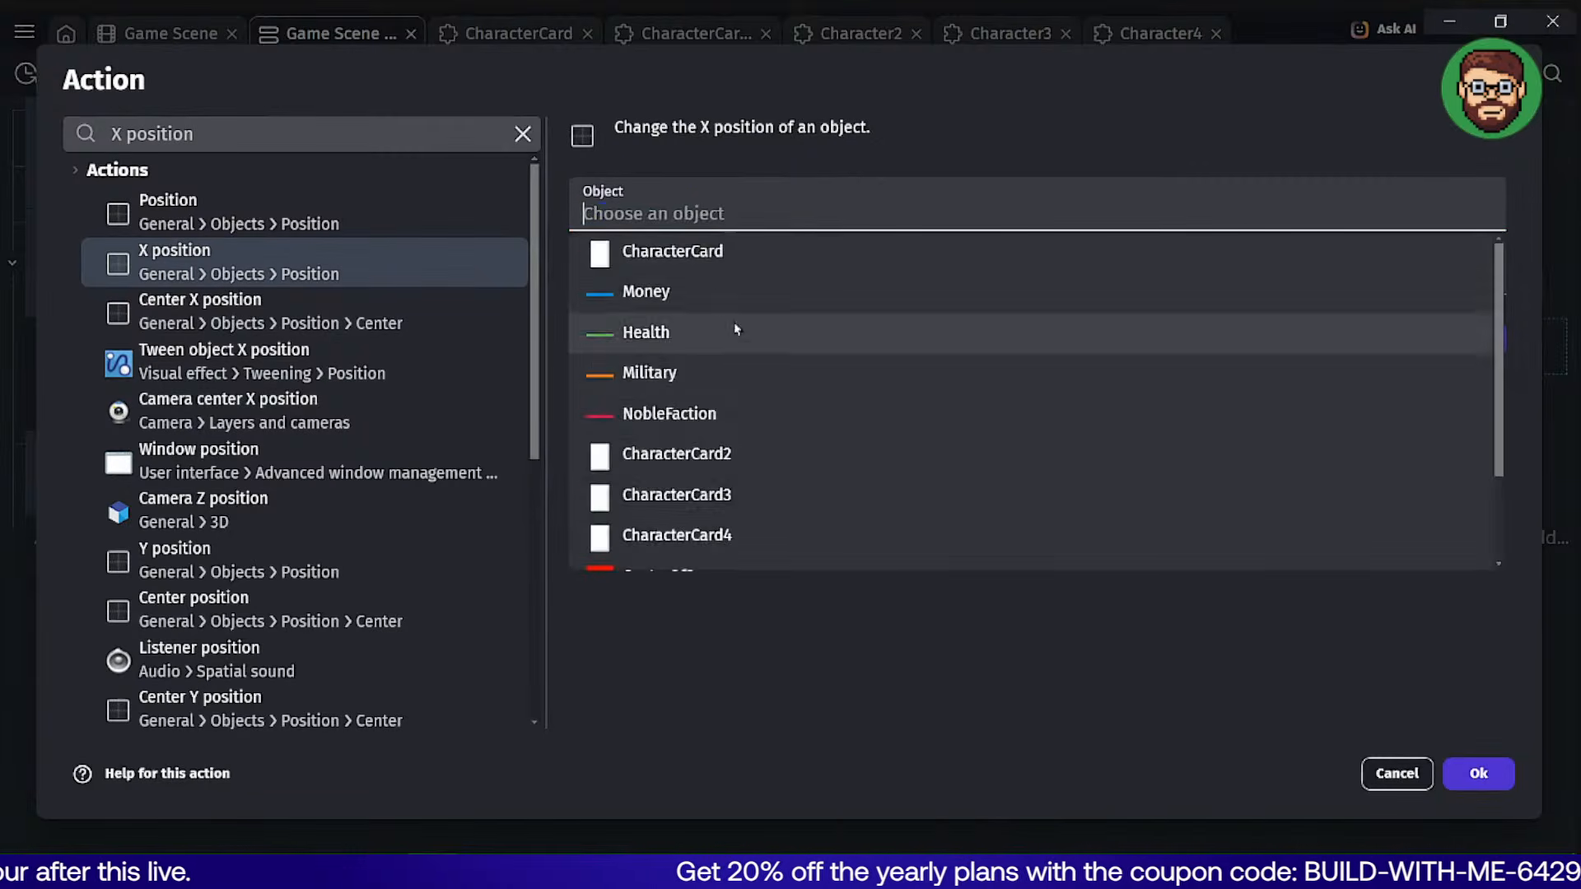
{"action": "scroll", "coordinate": [735, 330], "scroll_direction": "down", "scroll_amount": 3}
{"action": "left_click", "coordinate": [650, 547]}
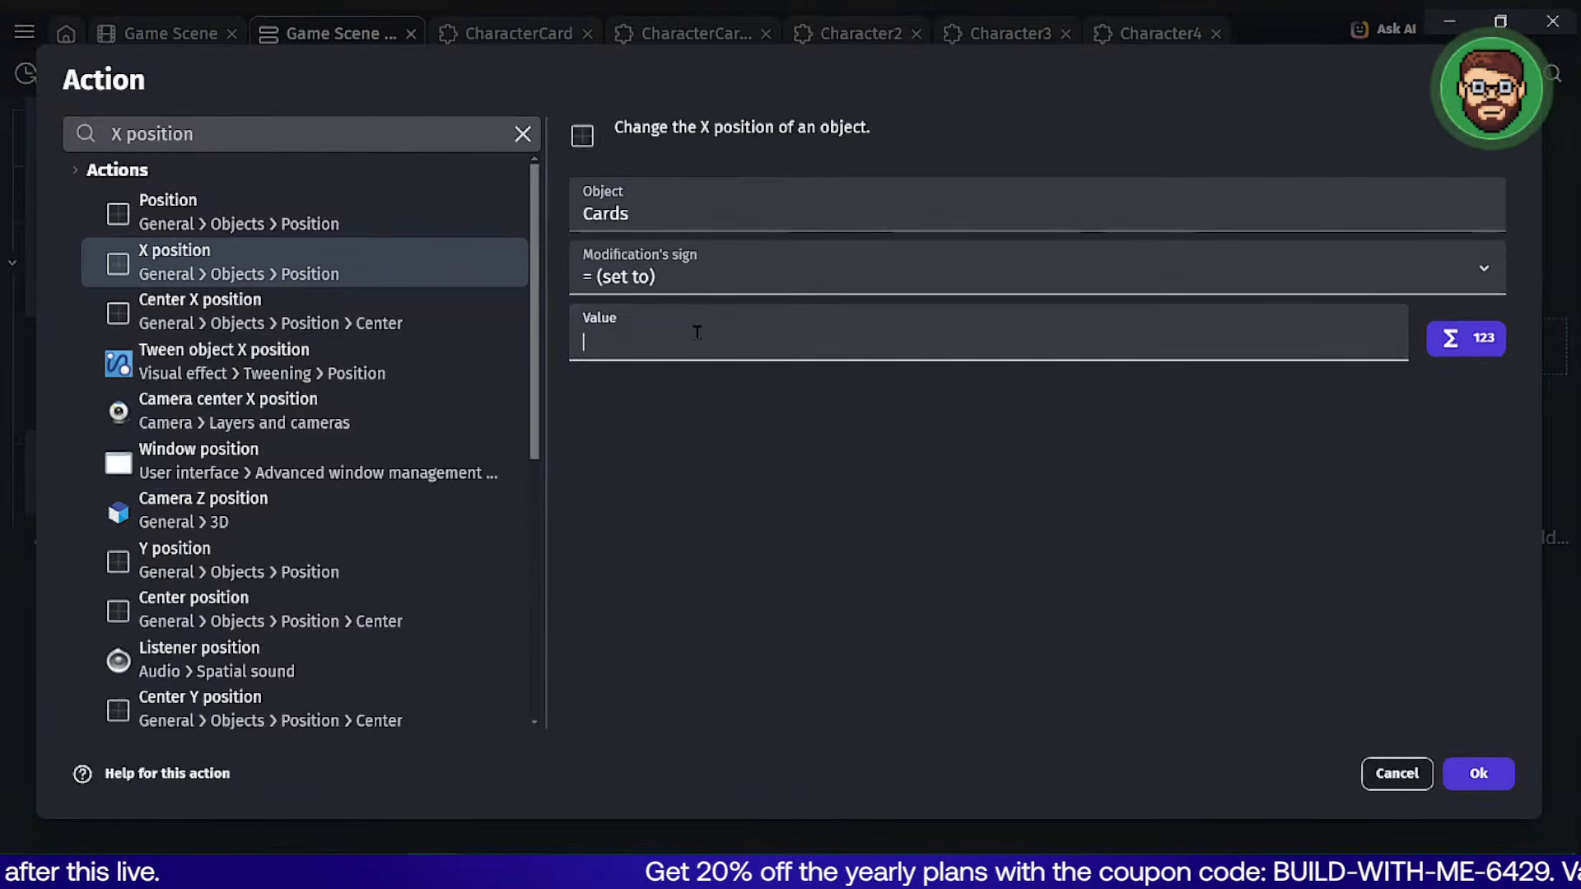
Make the X position action add 2000 to the Cards group's position and confirm it.
{"action": "type", "text": "+20"}
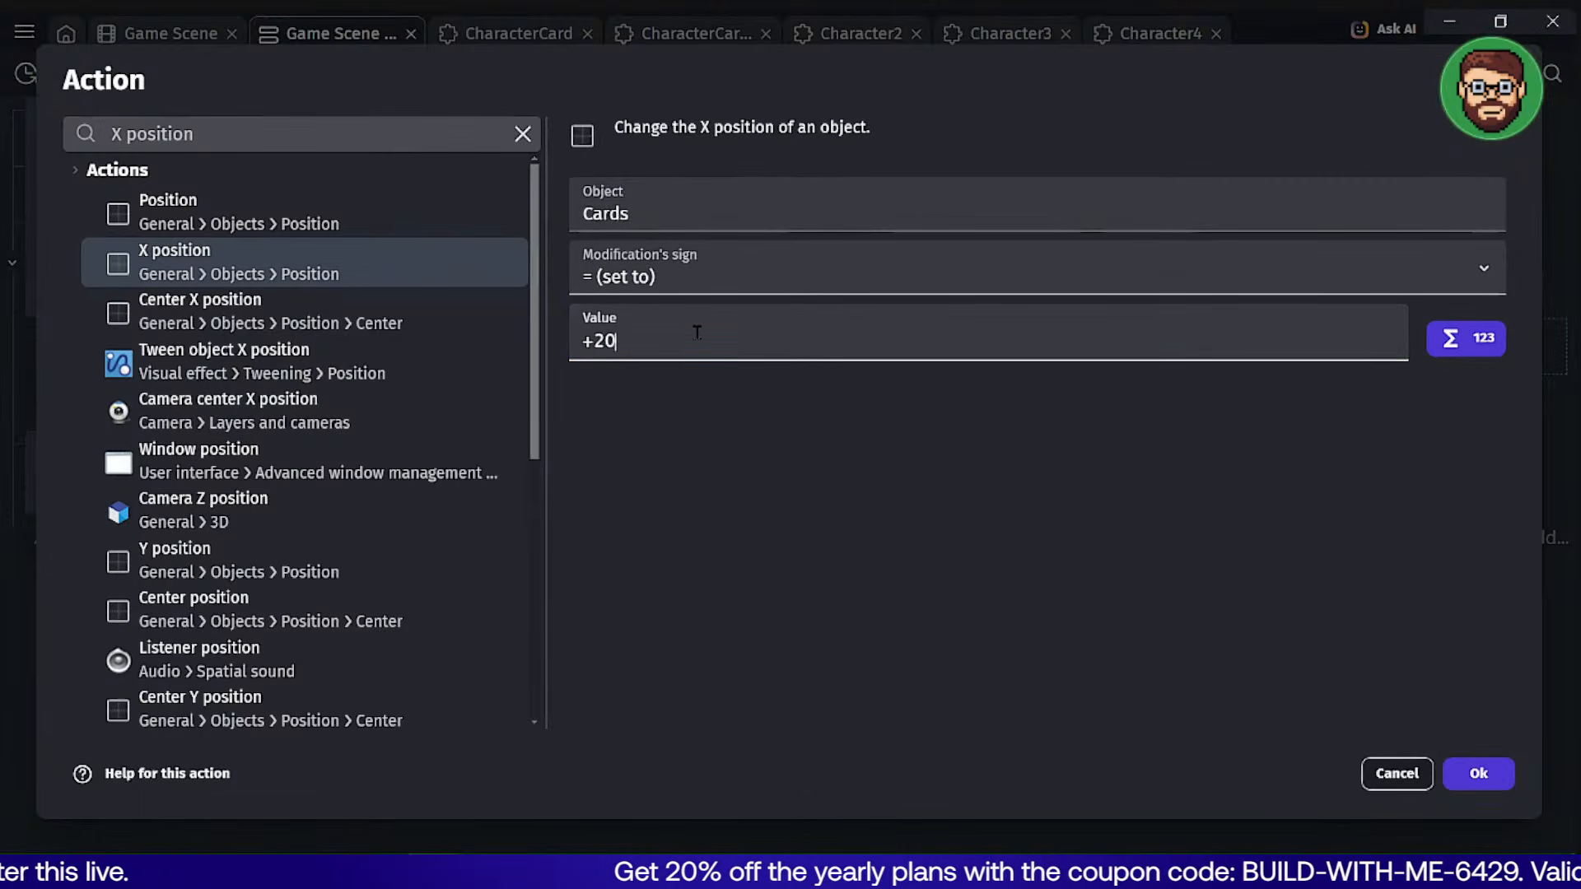
{"action": "type", "text": "00"}
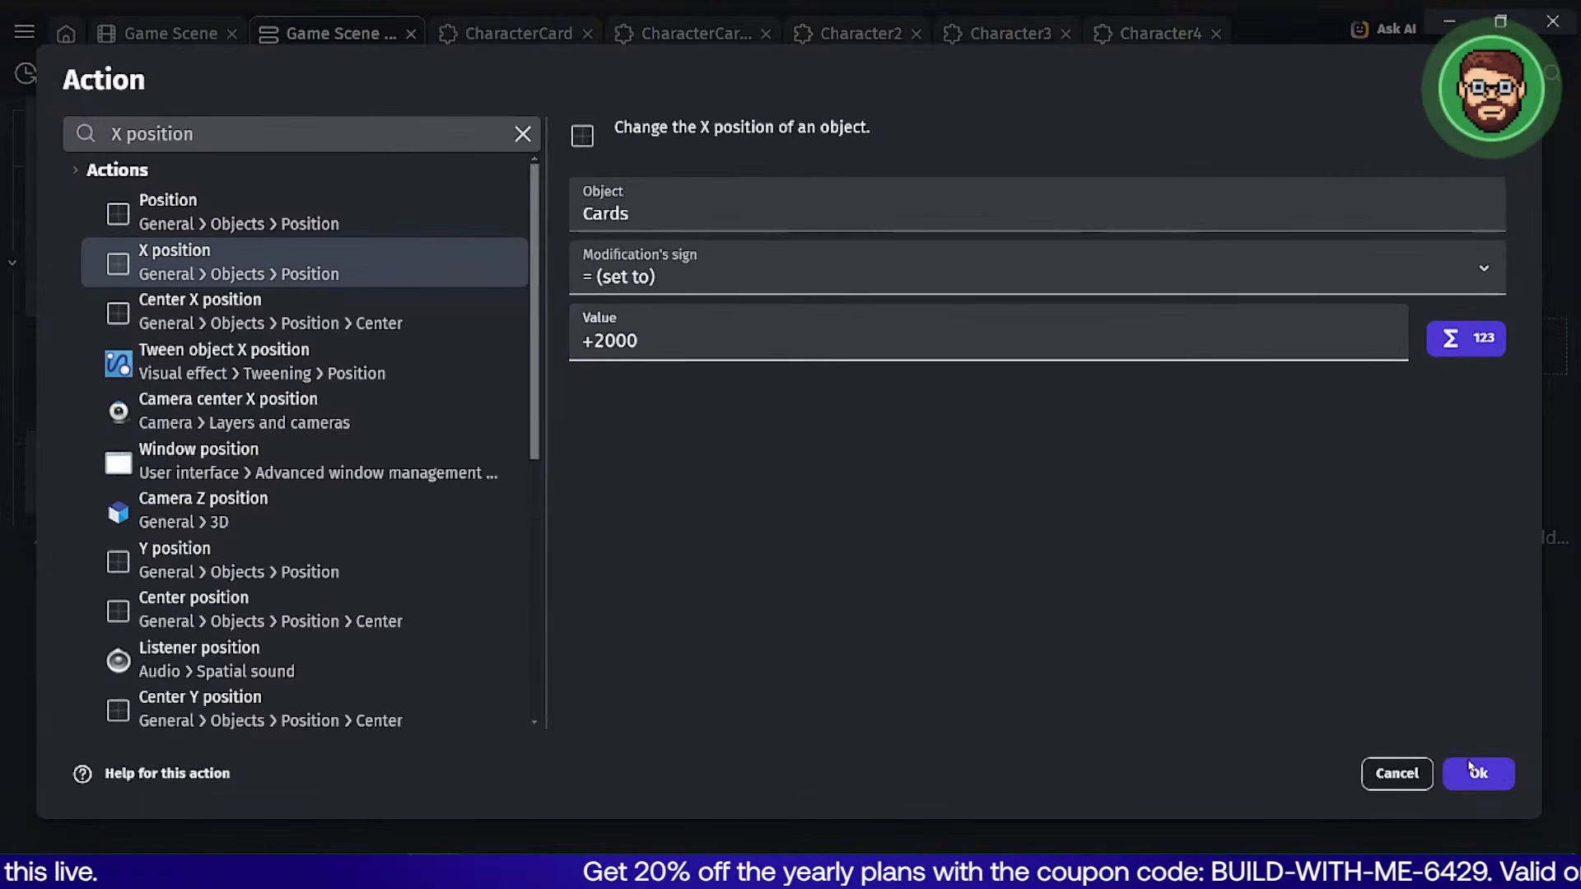
{"action": "left_click", "coordinate": [628, 284]}
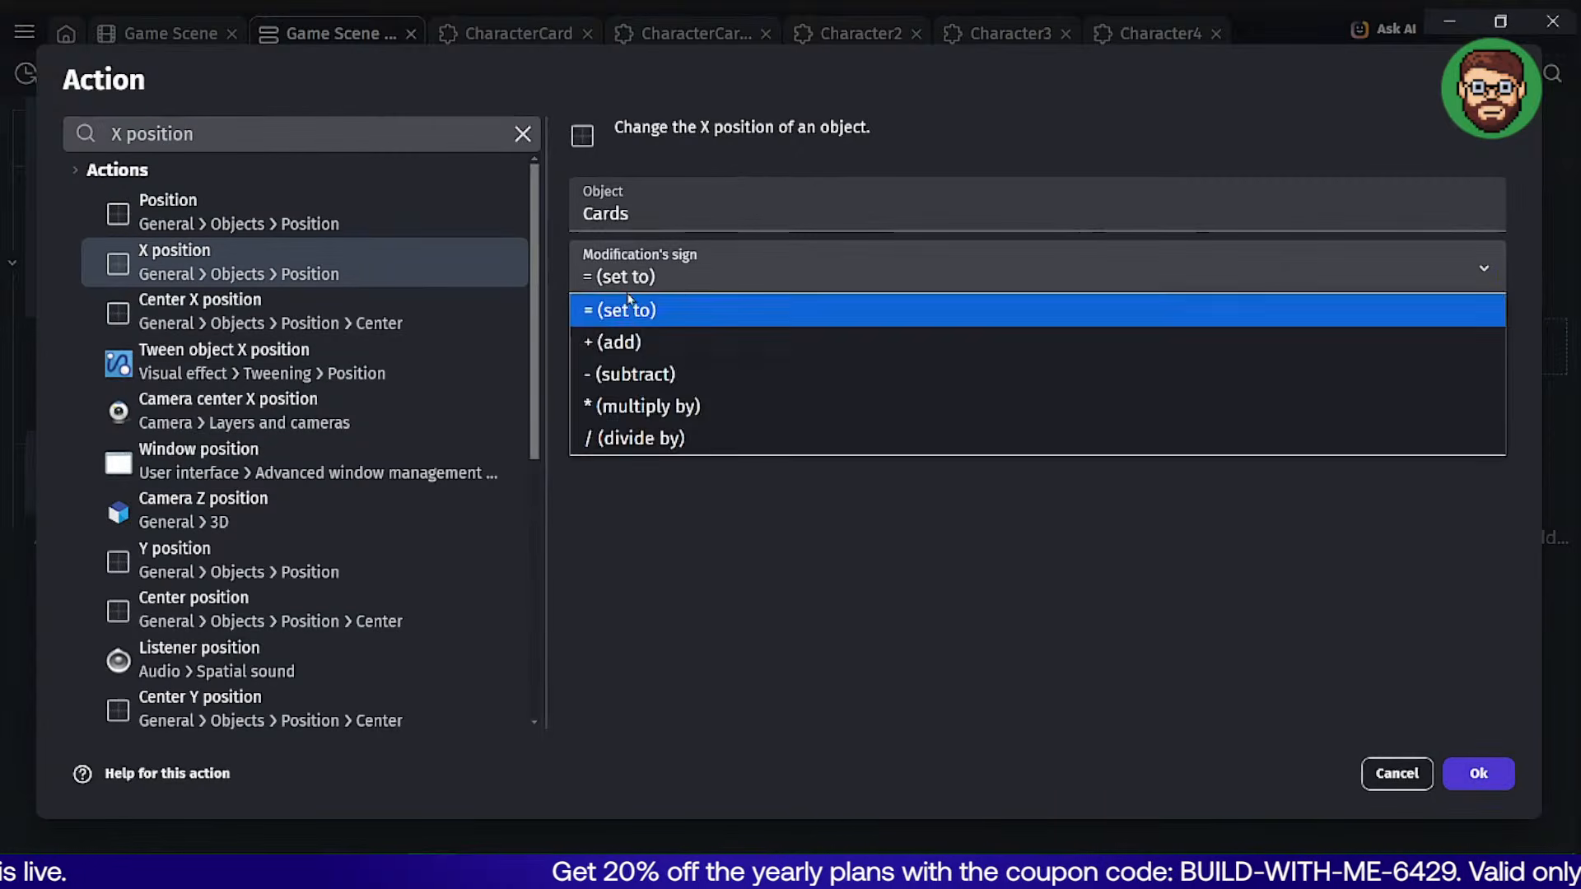
{"action": "left_click", "coordinate": [633, 338]}
{"action": "left_click", "coordinate": [594, 340]}
{"action": "key", "text": "BackSpace"}
{"action": "left_click", "coordinate": [993, 505]}
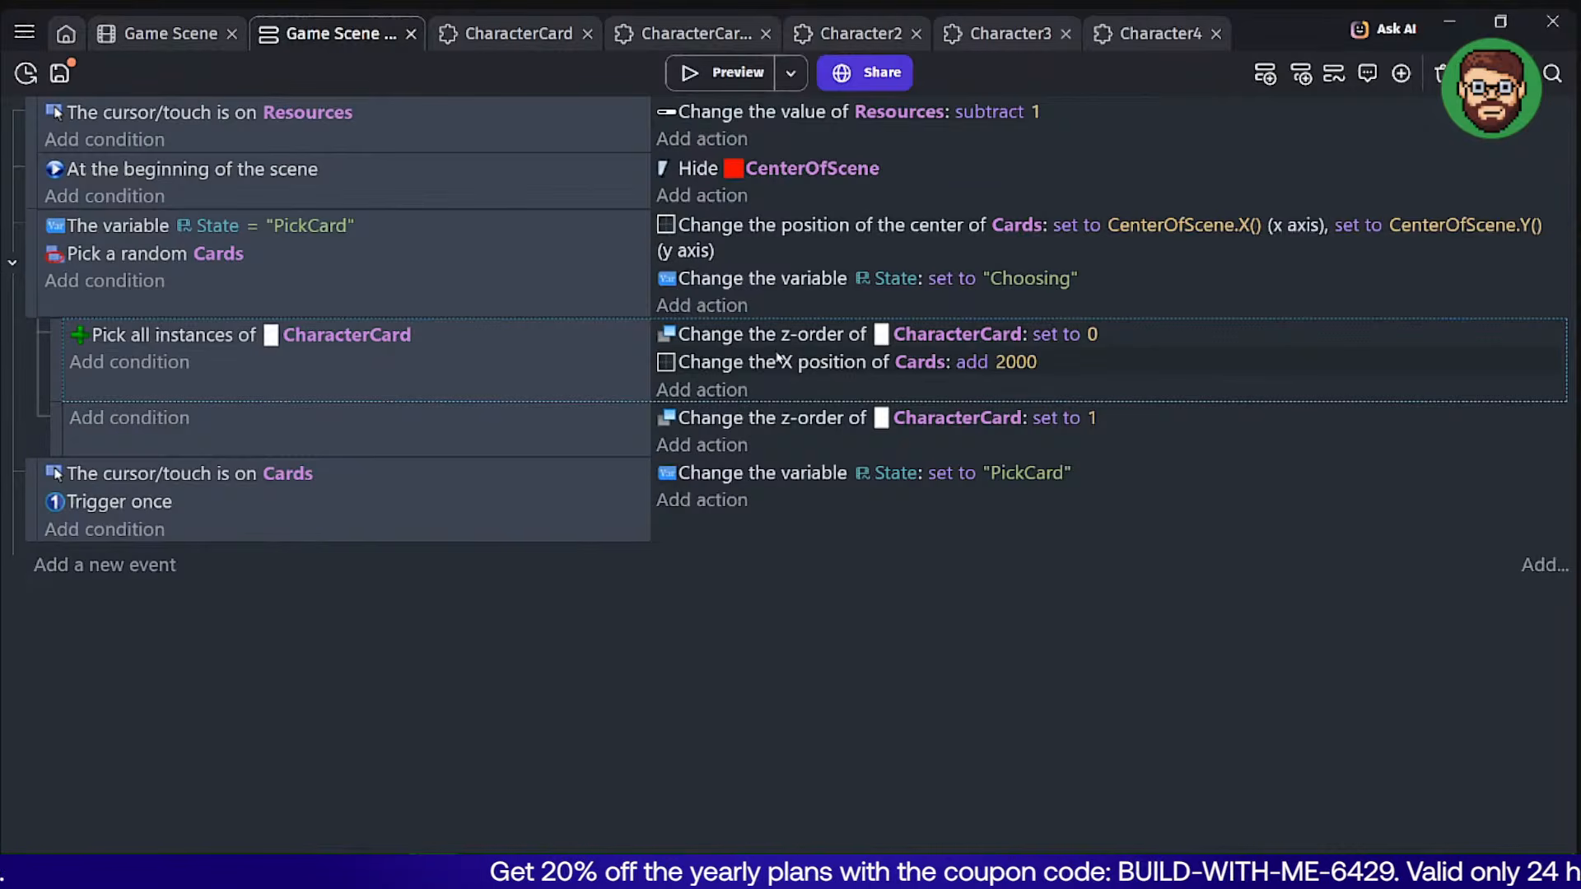
Set the object of the z-order actions in both sub-events to the Cards group.
{"action": "left_click", "coordinate": [930, 361]}
{"action": "left_click", "coordinate": [946, 335]}
{"action": "type", "text": "Cards"}
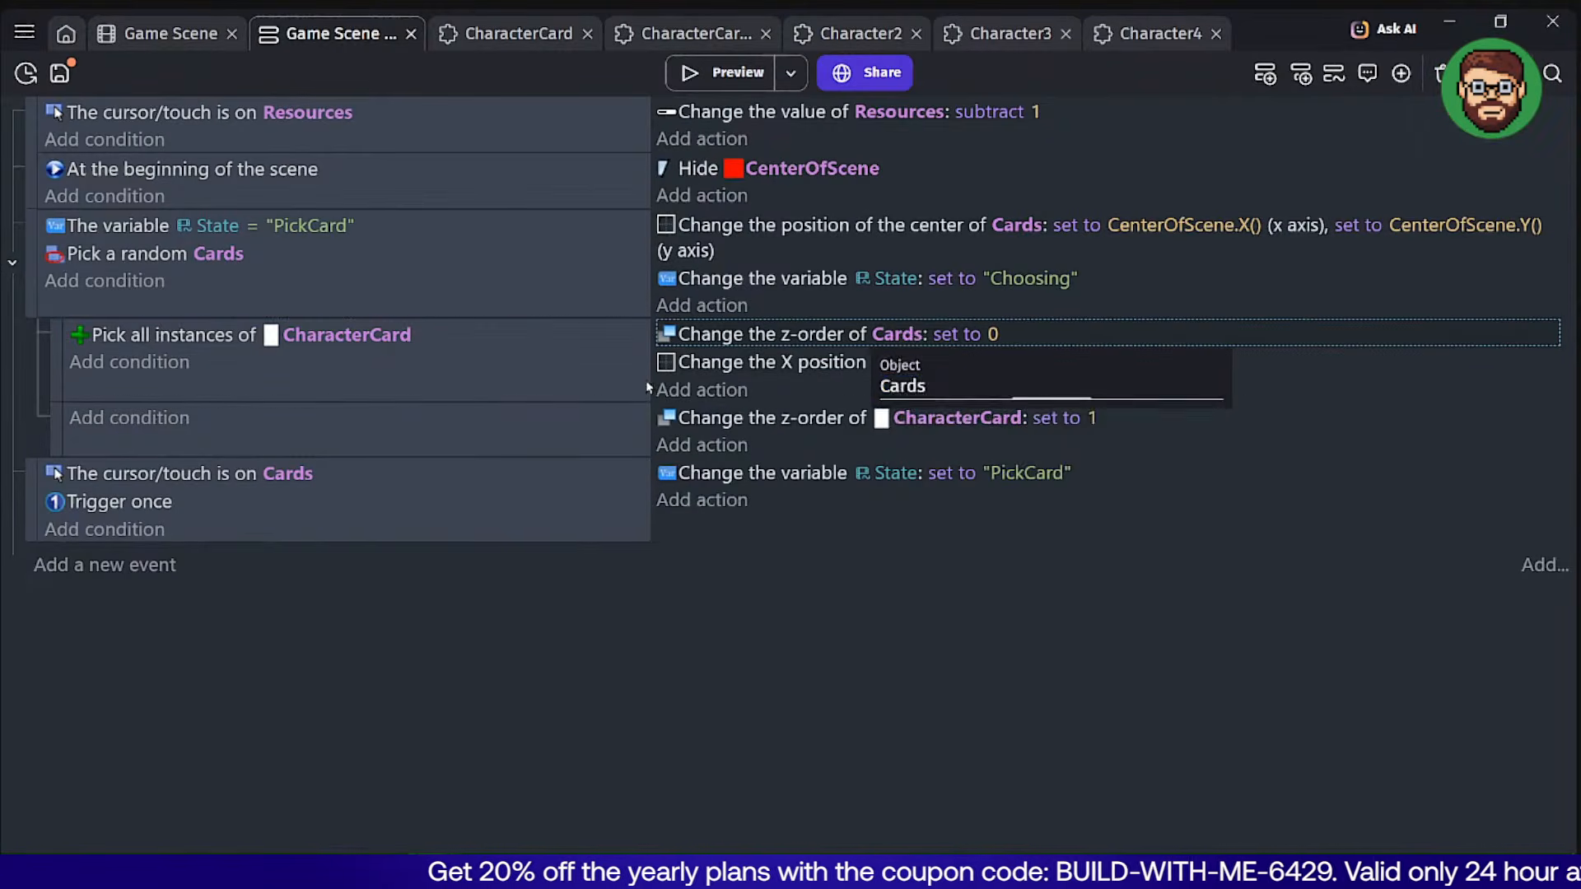
{"action": "key", "text": "Return"}
{"action": "left_click", "coordinate": [947, 417]}
{"action": "type", "text": "Cards"}
{"action": "left_click", "coordinate": [529, 386]}
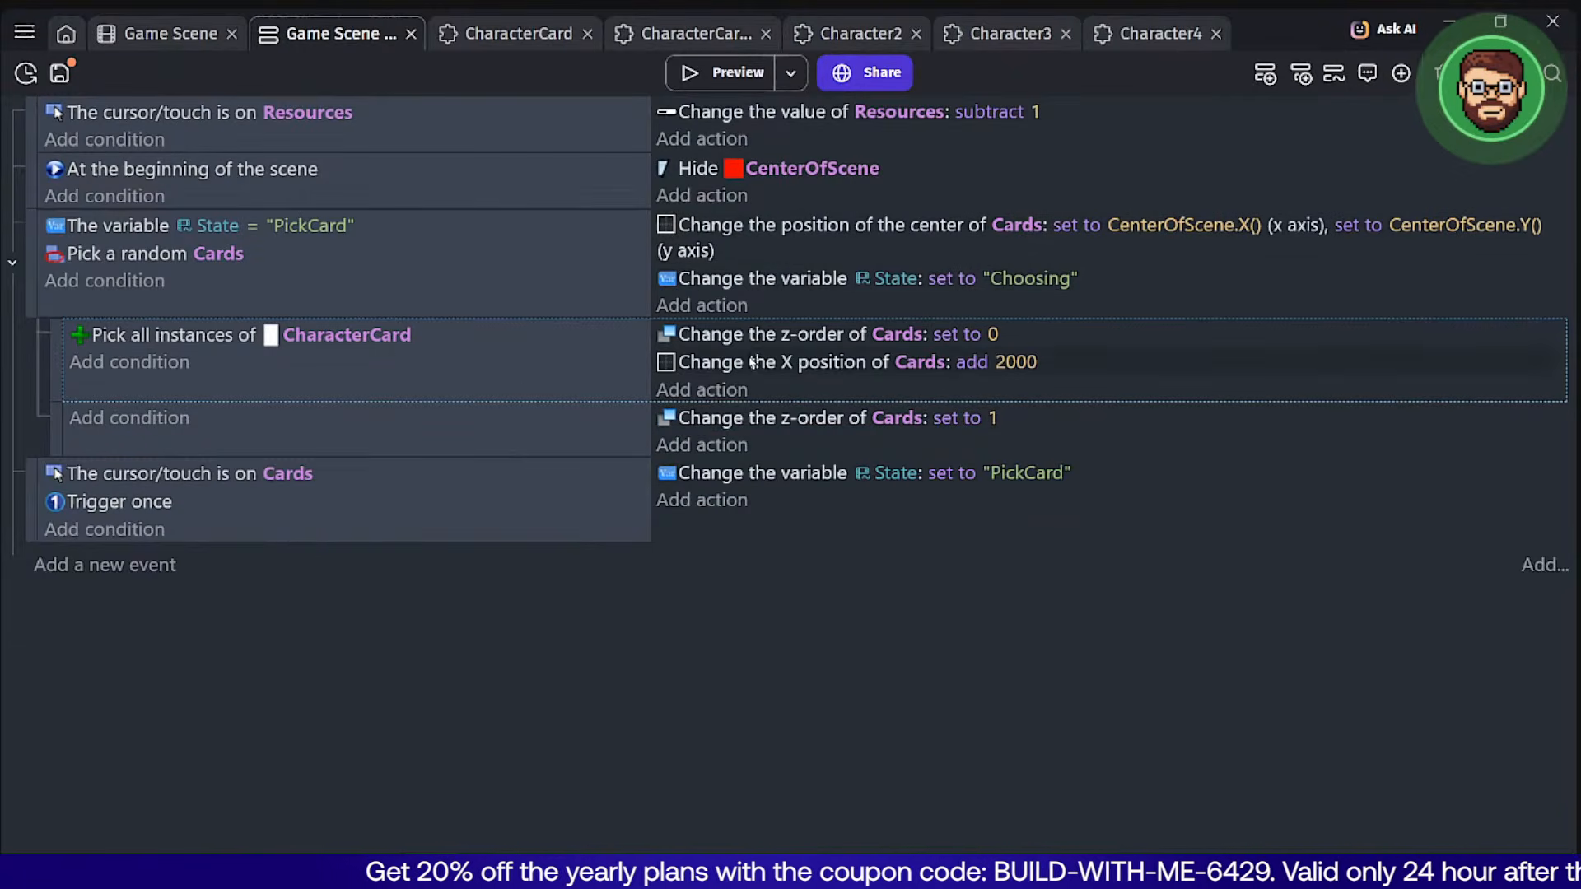
Move the center-position action for Cards from the PickCard event into the sub-event without conditions, above its z-order action.
{"action": "left_click_drag", "start_coordinate": [745, 236], "coordinate": [741, 412]}
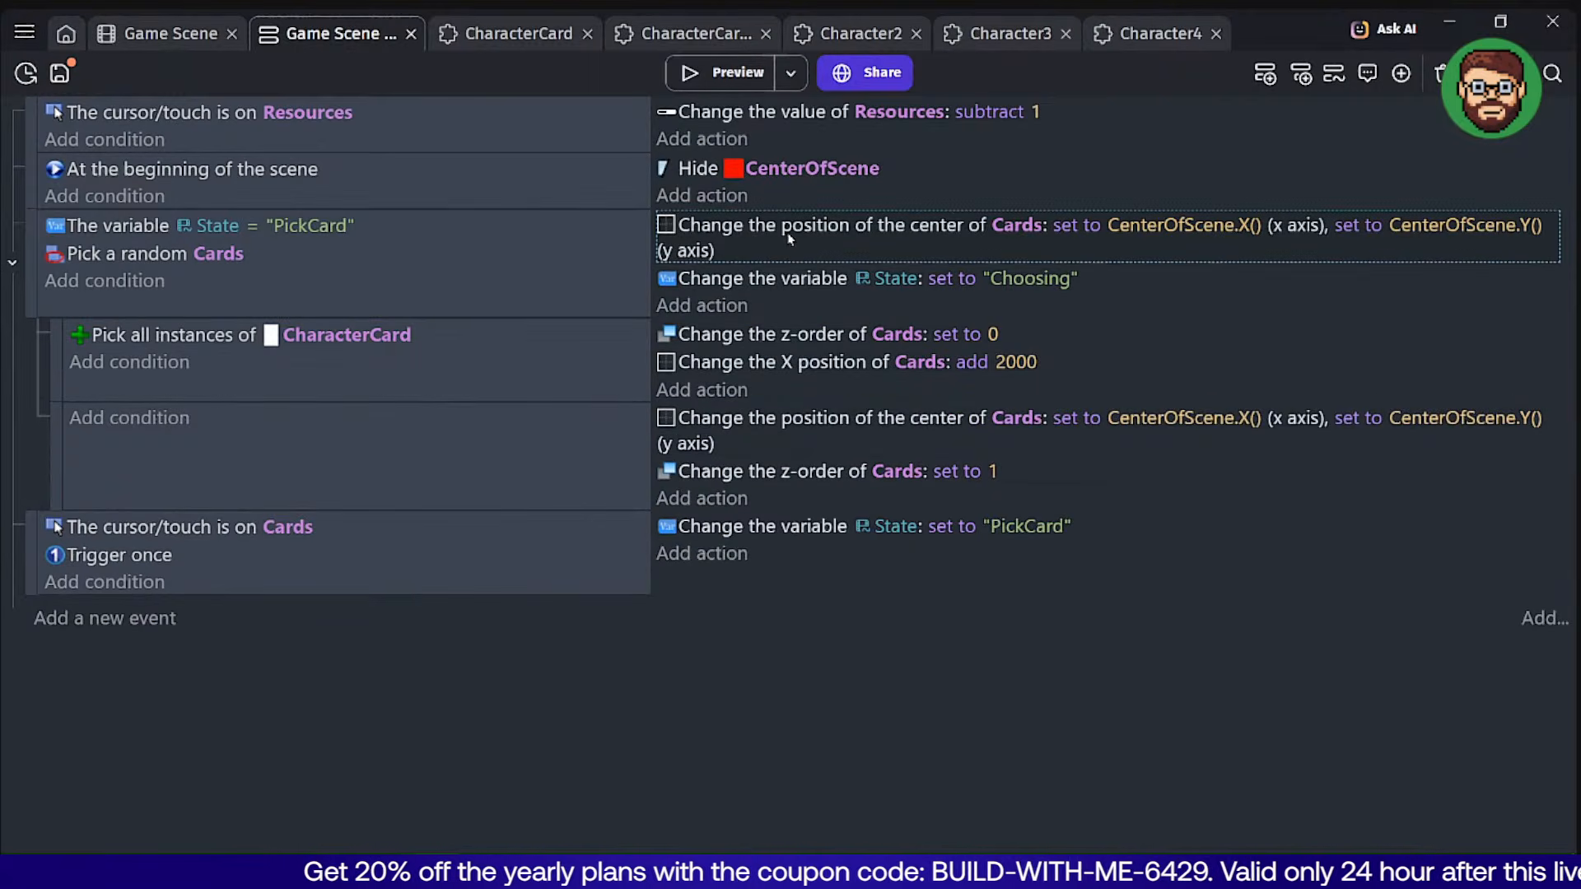
{"action": "key", "text": "Delete"}
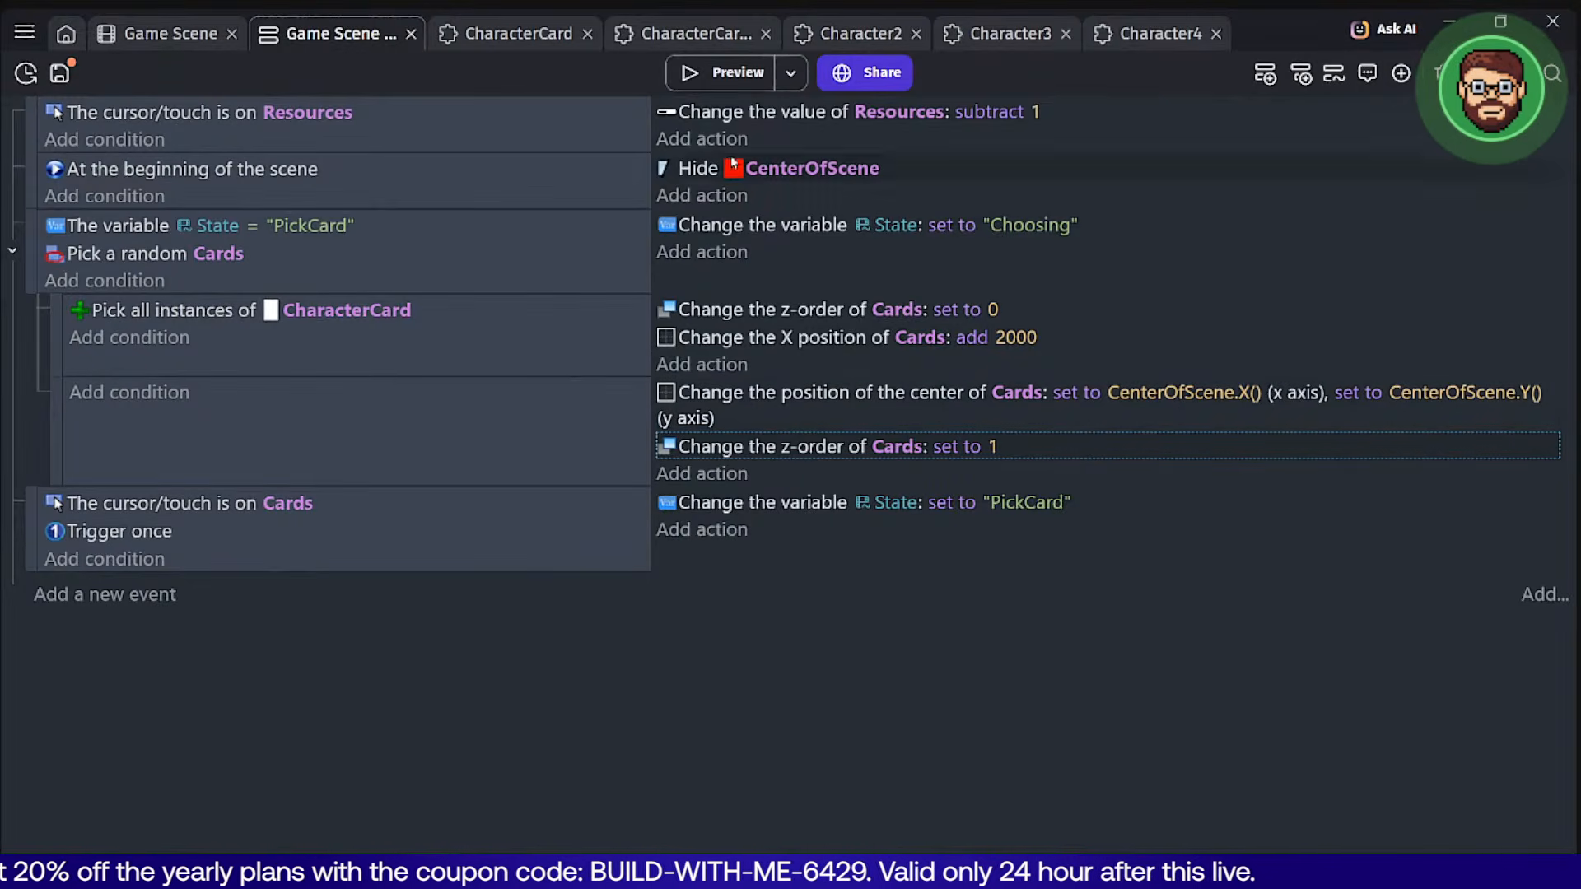
Preview the Game Scene, test switching between cards, close the preview, and return to the scene's events.
{"action": "left_click", "coordinate": [161, 34]}
{"action": "left_click", "coordinate": [751, 74]}
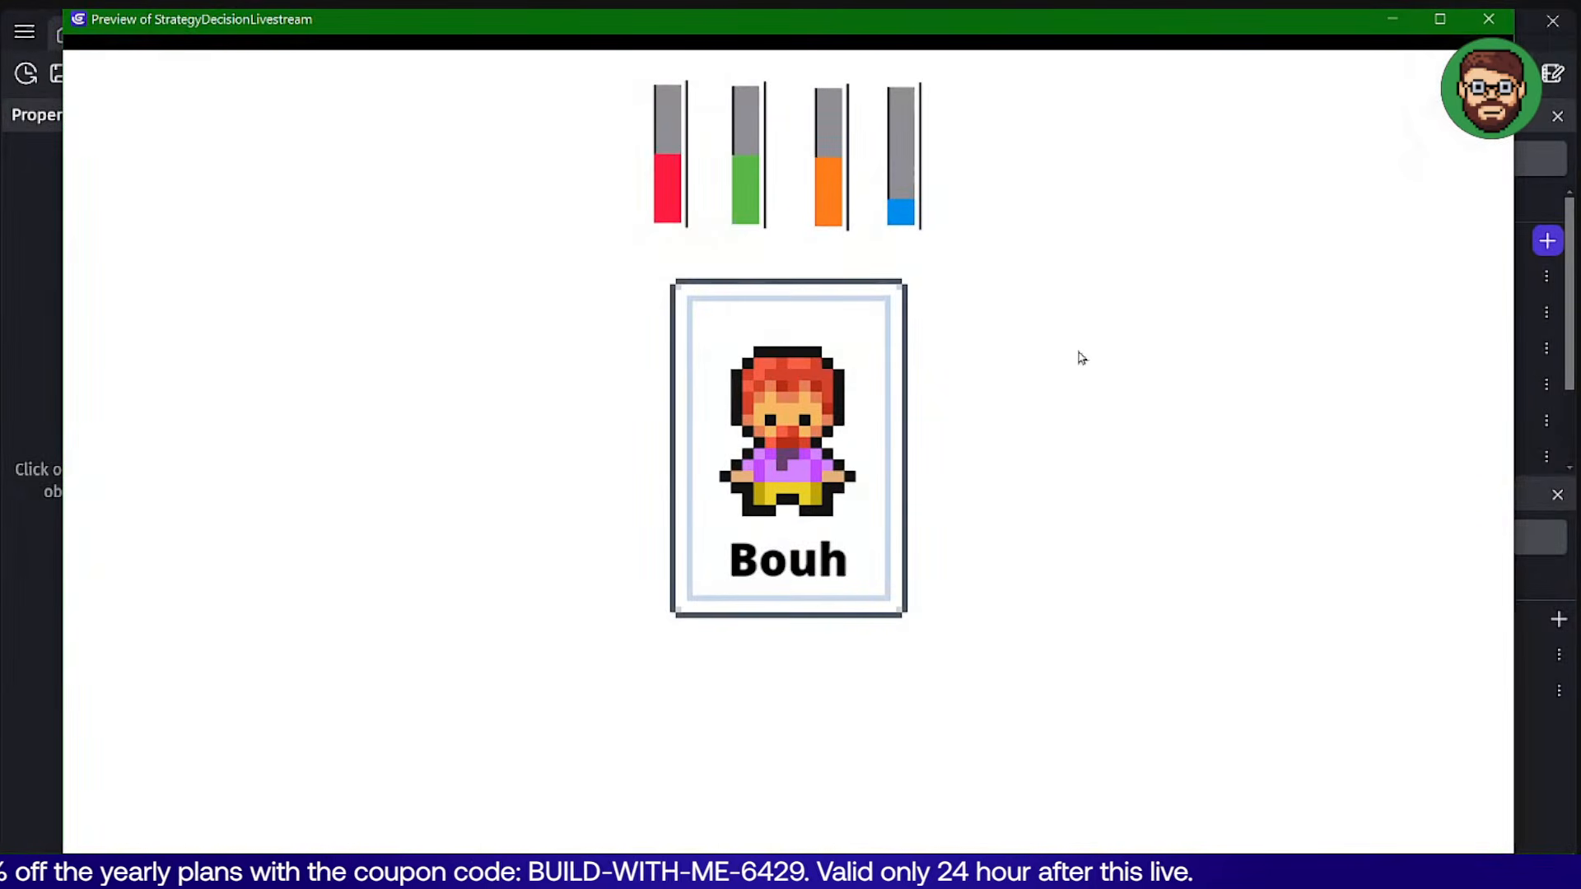
{"action": "left_click", "coordinate": [757, 470]}
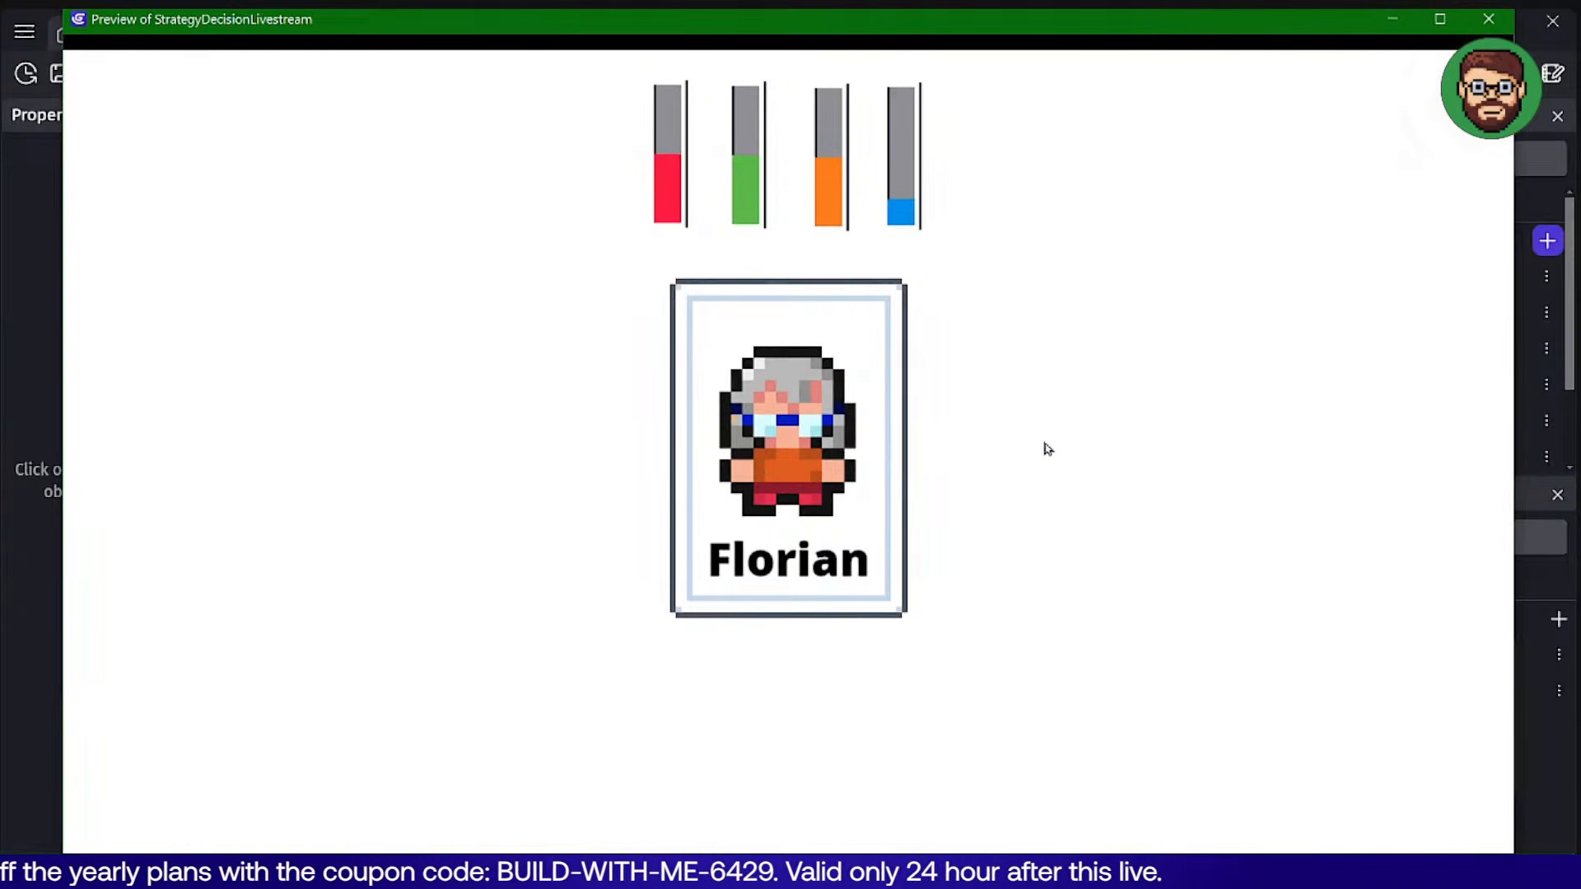
{"action": "left_click_drag", "start_coordinate": [1047, 449], "coordinate": [366, 546]}
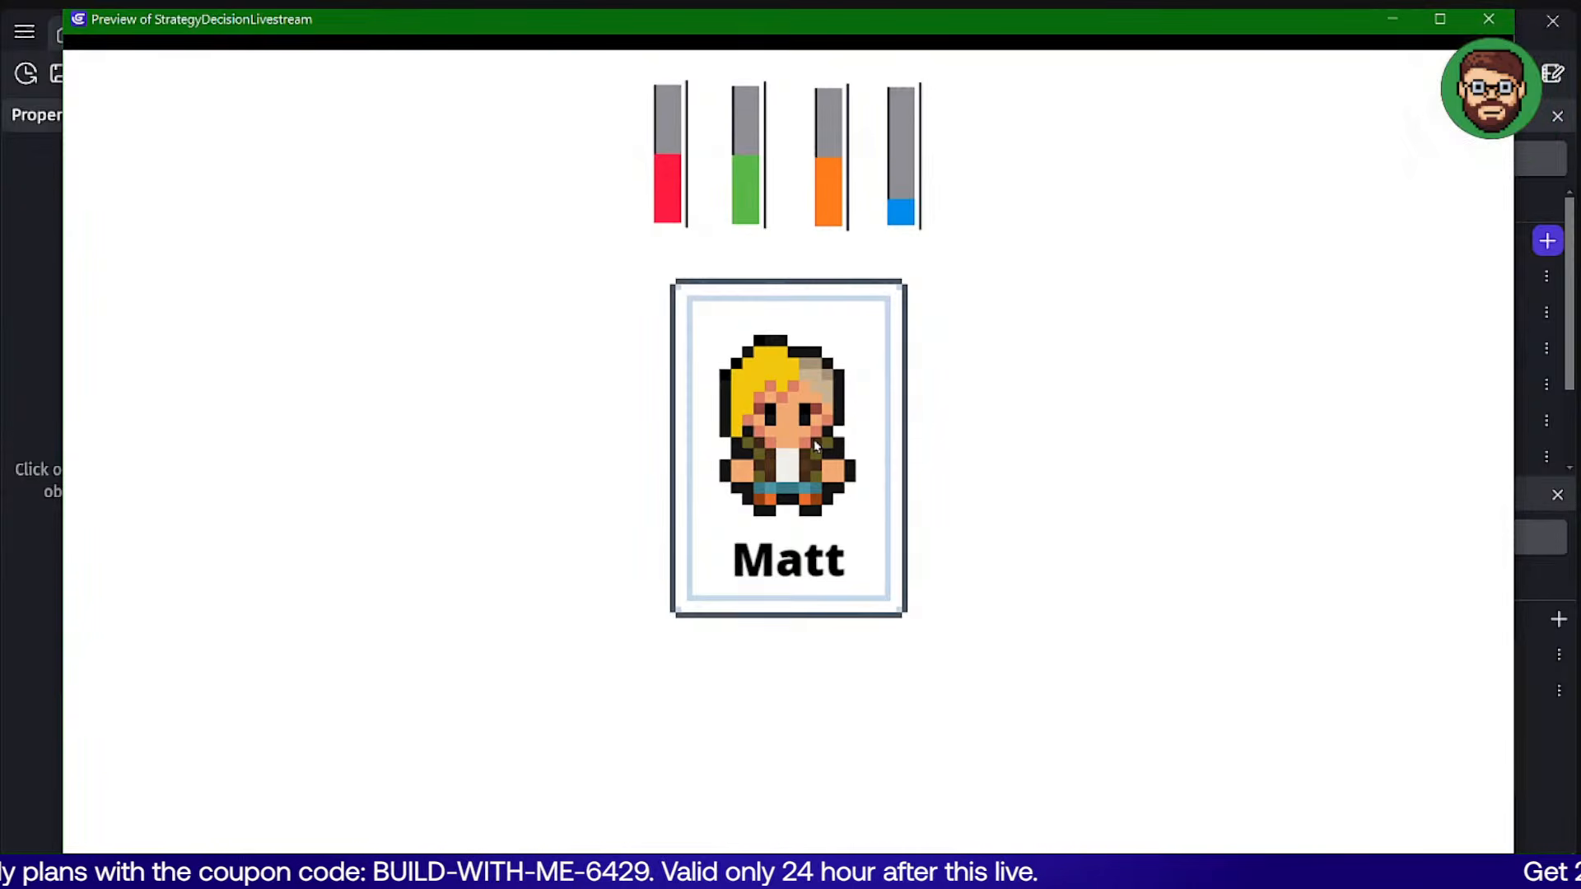
{"action": "left_click", "coordinate": [1489, 19]}
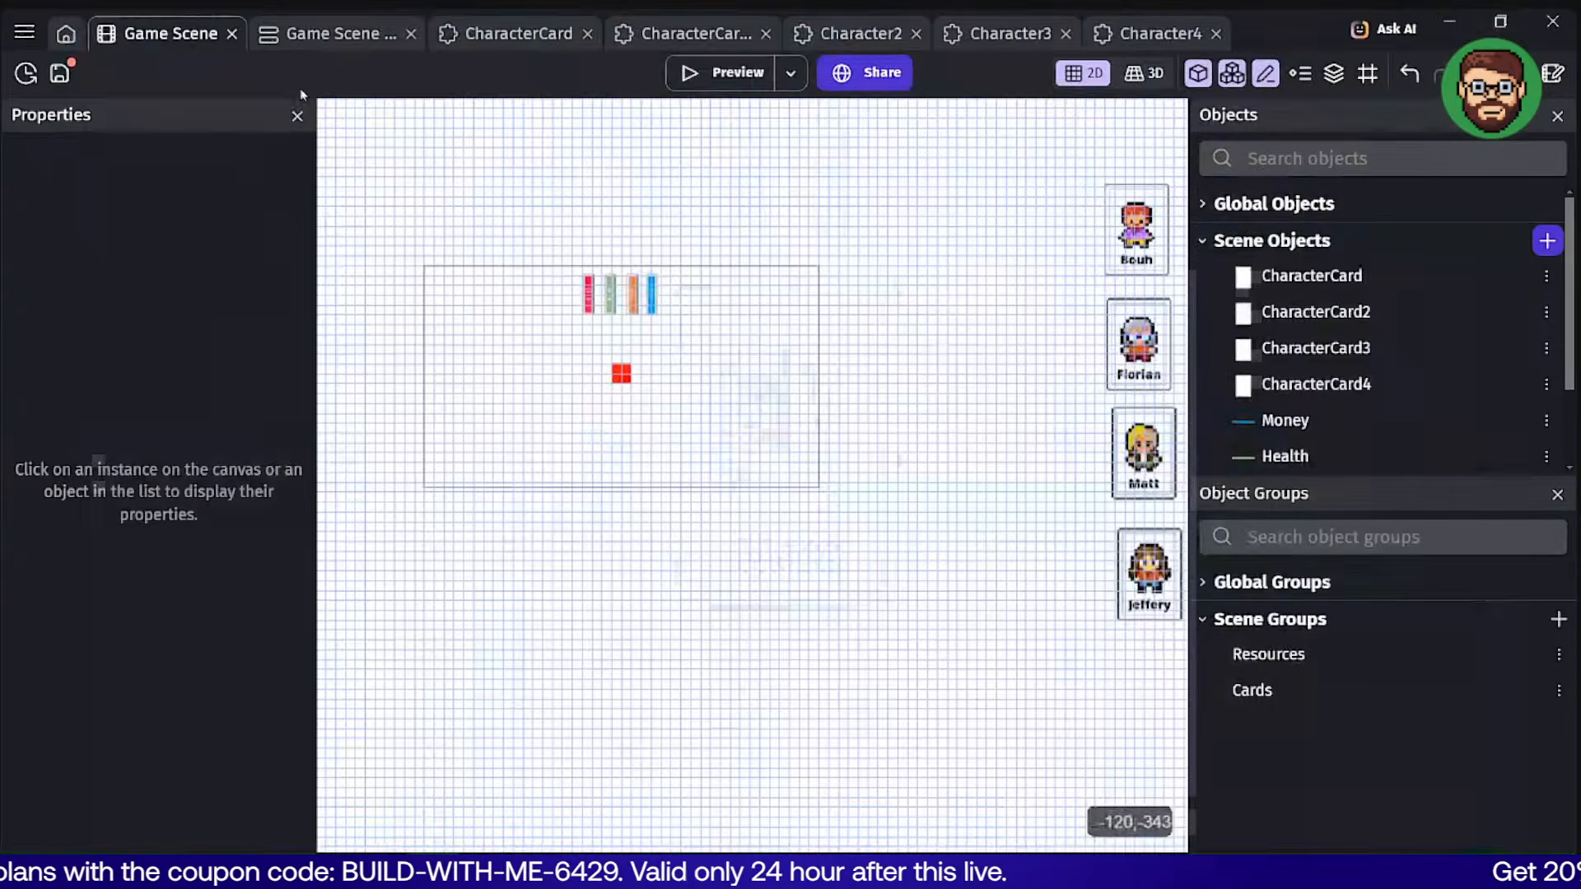
{"action": "left_click", "coordinate": [313, 34]}
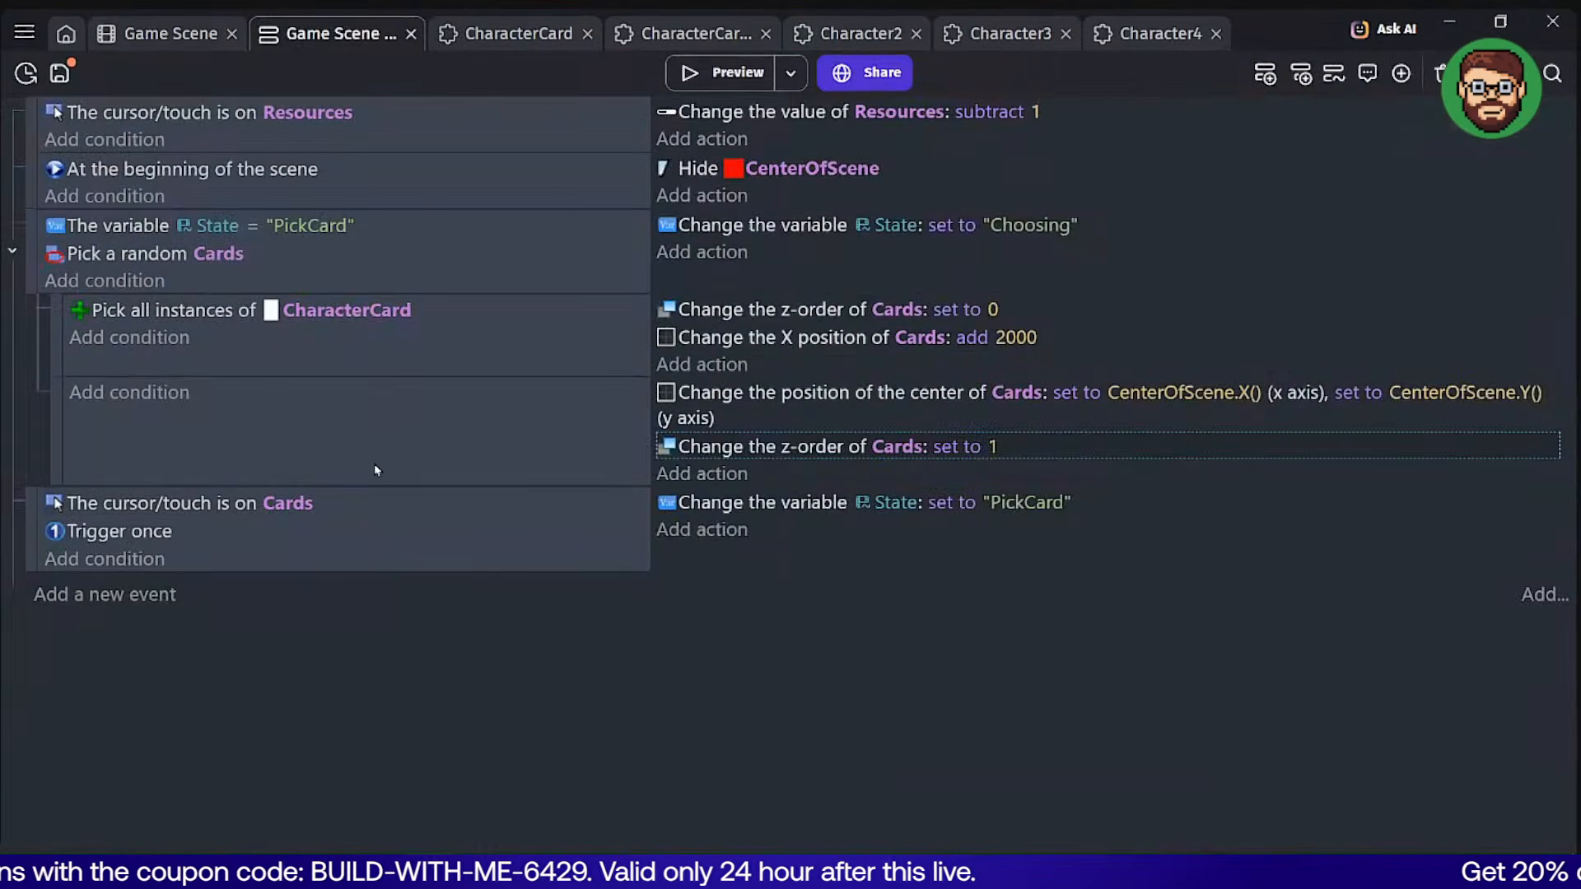
Set the X position action in the pick-all sub-event to add 200.
{"action": "left_click", "coordinate": [1011, 338]}
{"action": "key", "text": "BackSpace"}
{"action": "key", "text": "Return"}
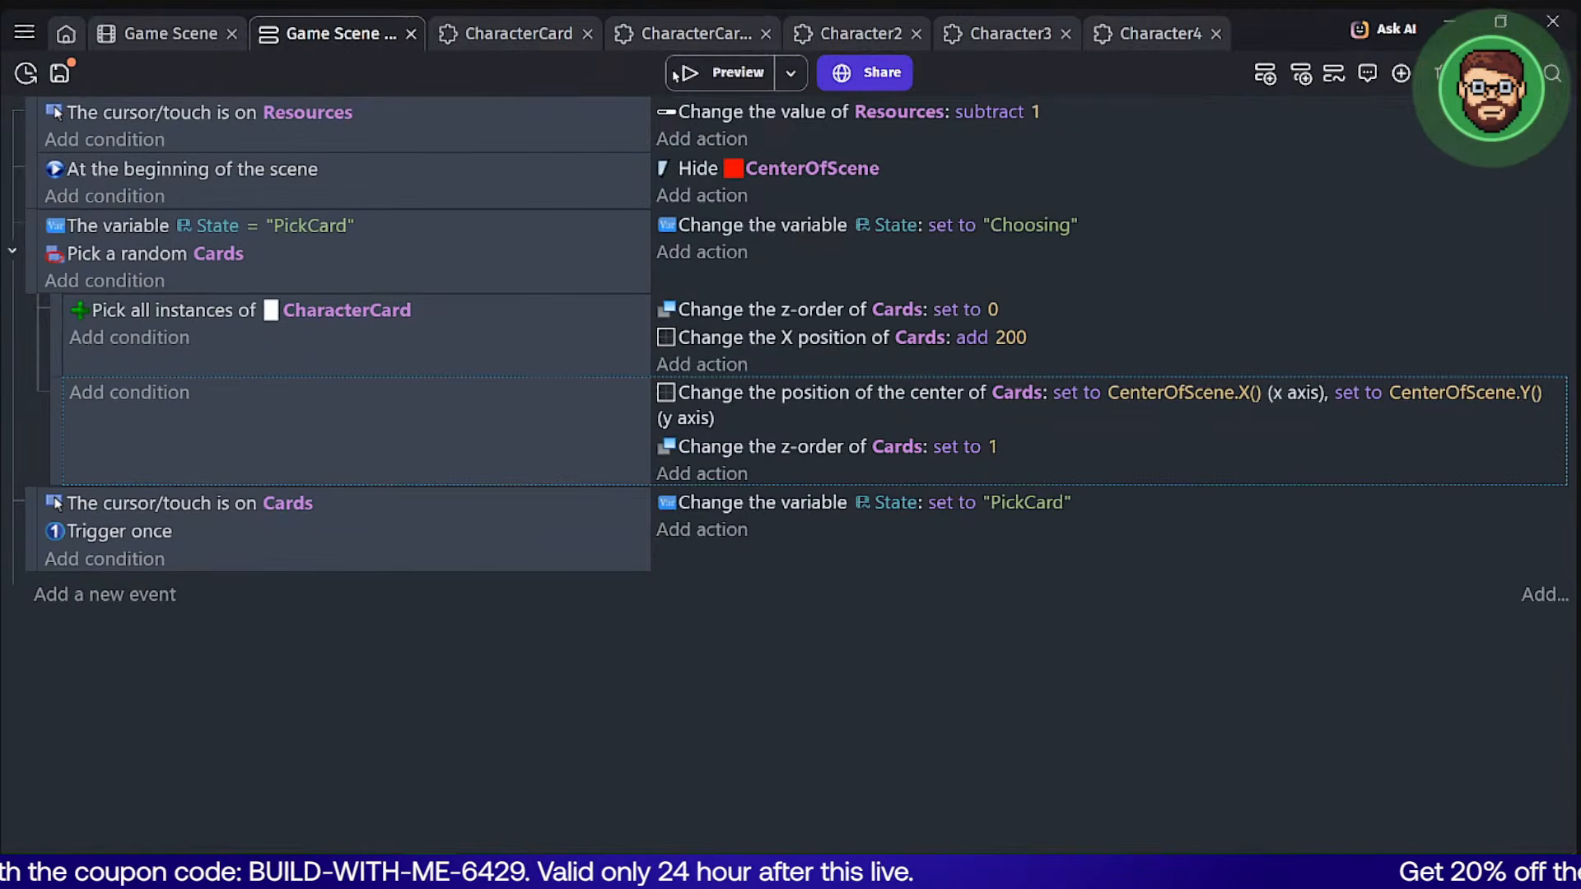
Change the object of the pick-all-instances condition to Cards and test card switching in a preview.
{"action": "left_click", "coordinate": [363, 313]}
{"action": "type", "text": "Cards"}
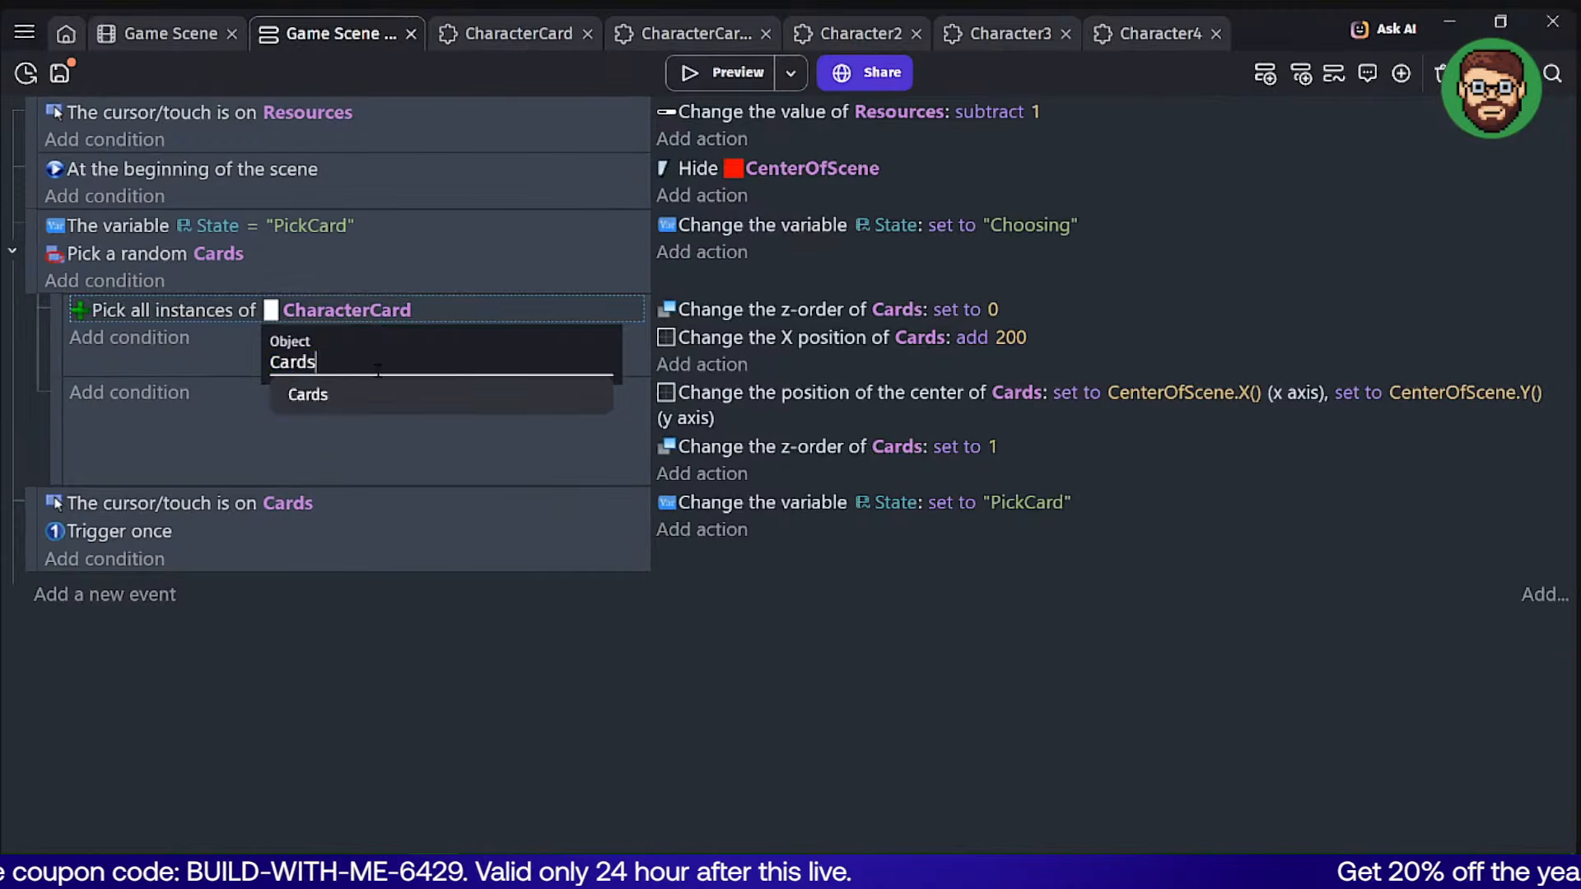
{"action": "left_click", "coordinate": [377, 388]}
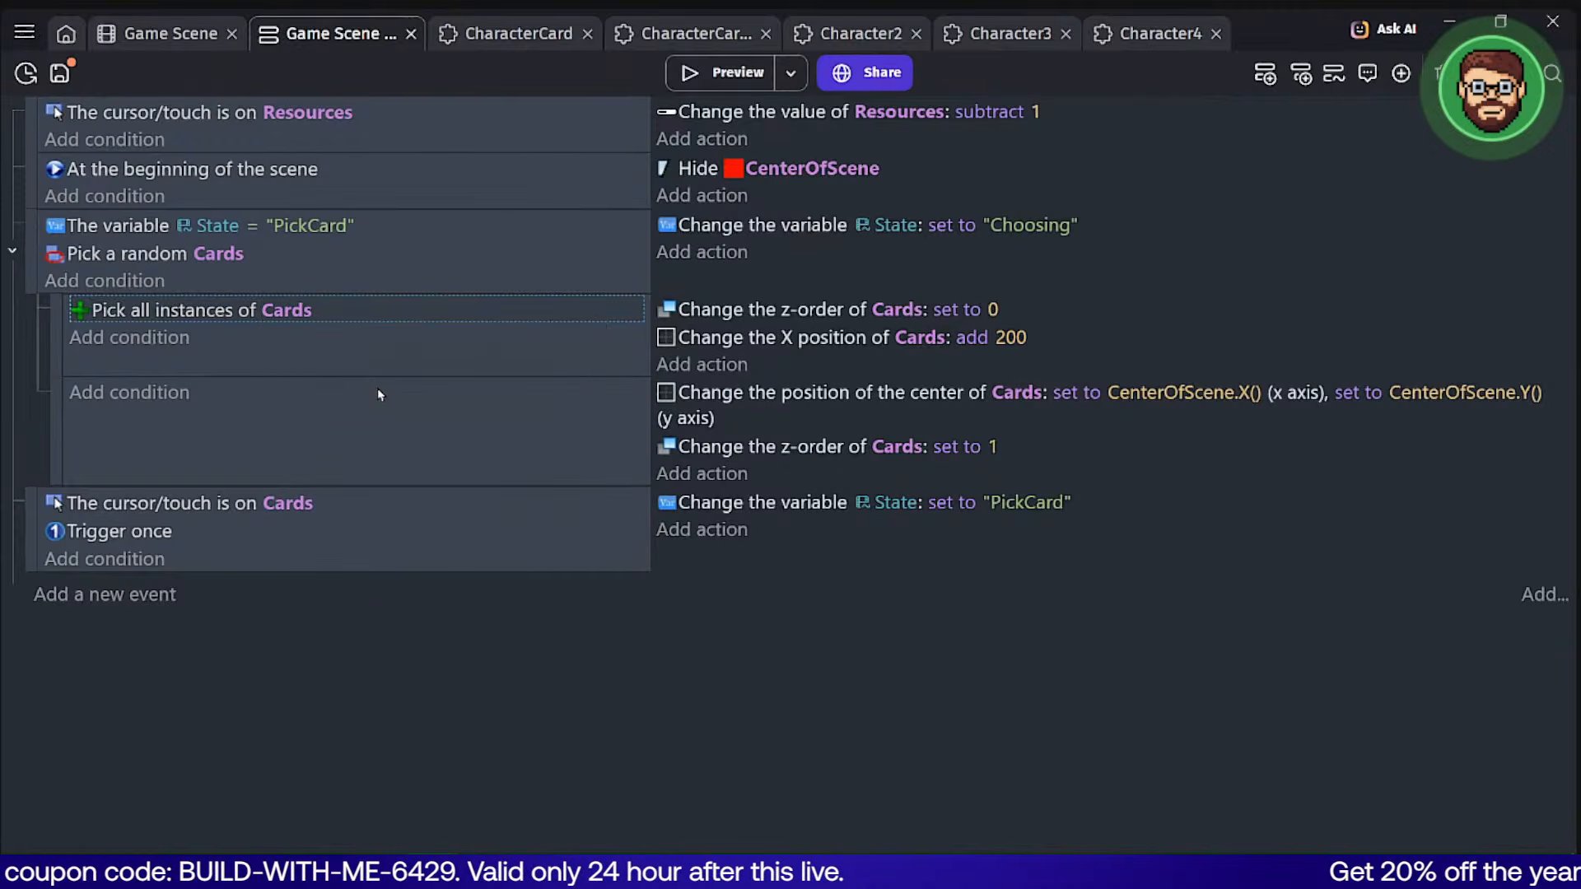
{"action": "left_click", "coordinate": [730, 74]}
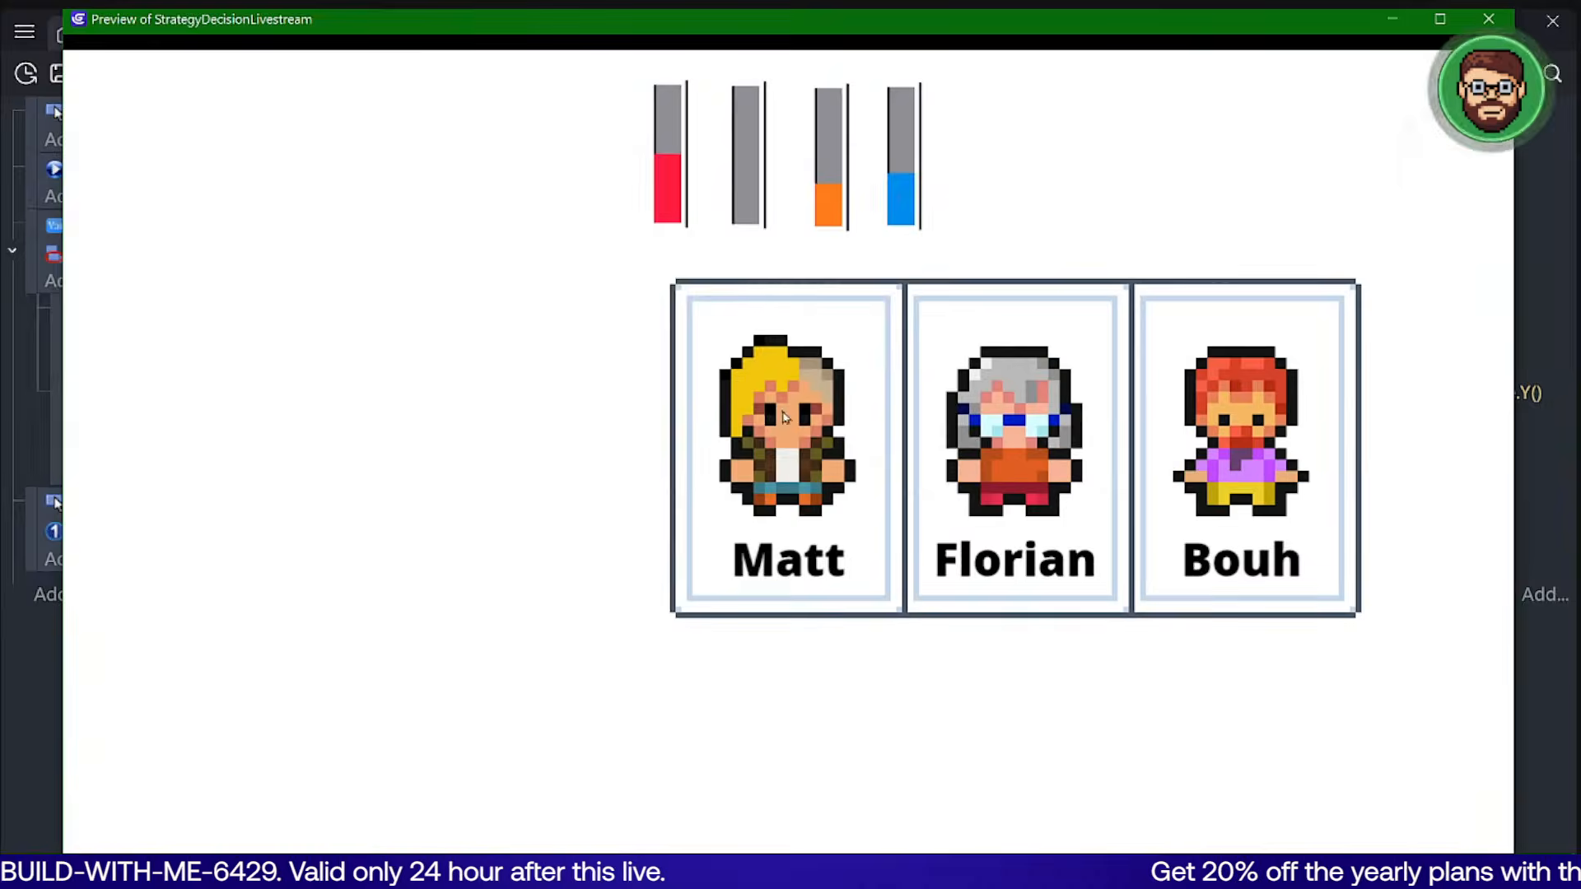
{"action": "left_click", "coordinate": [1496, 15]}
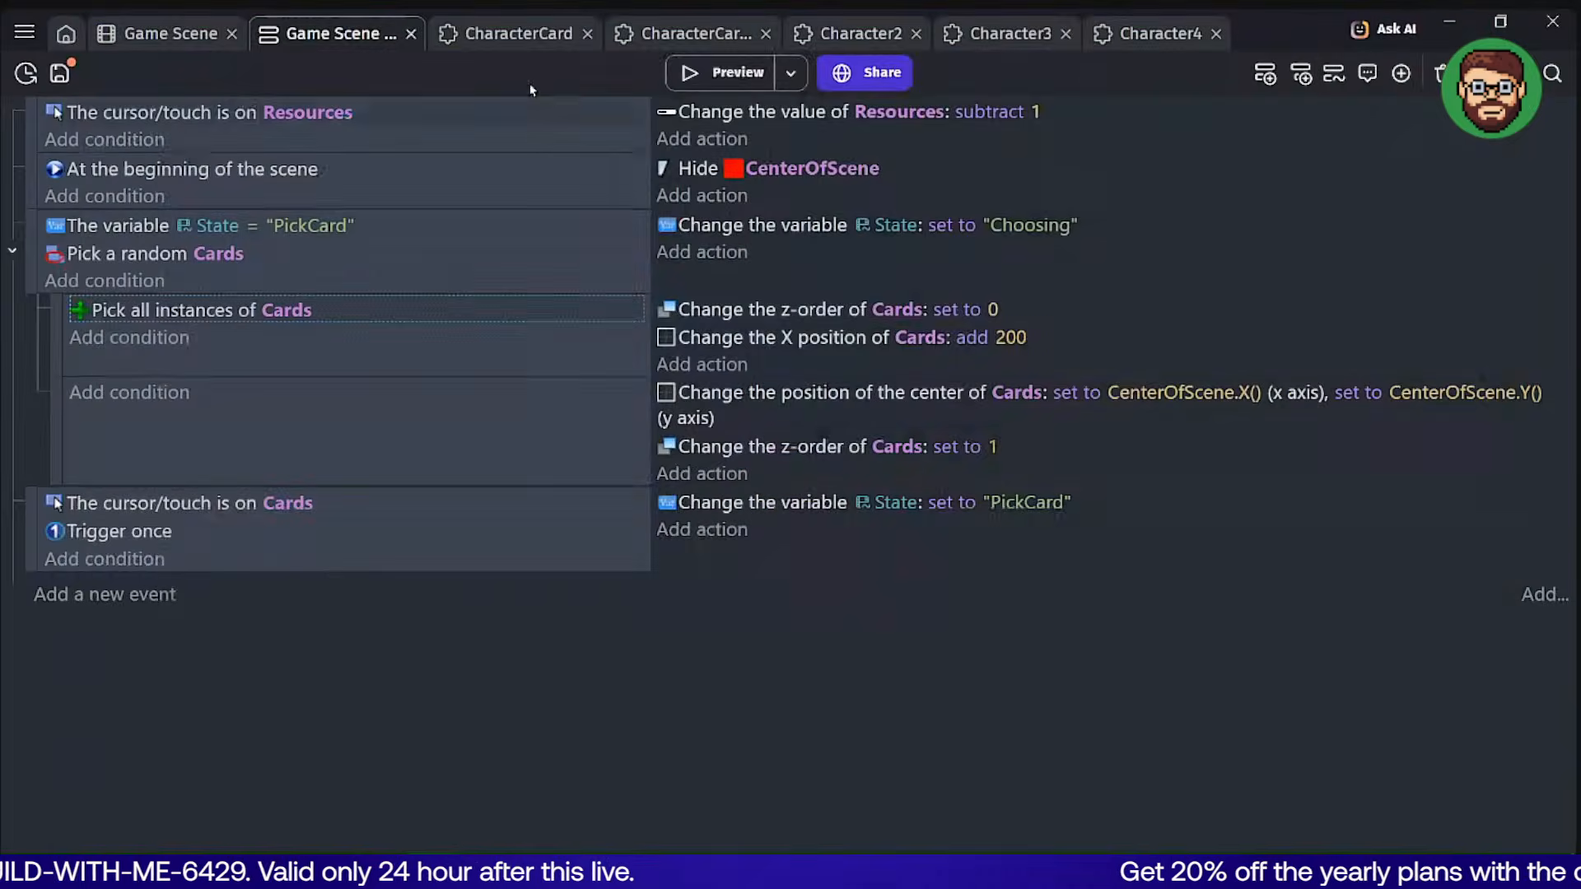
Set the X position action for Cards to add 2000 and test card switching in a preview.
{"action": "left_click", "coordinate": [1029, 345]}
{"action": "type", "text": "000"}
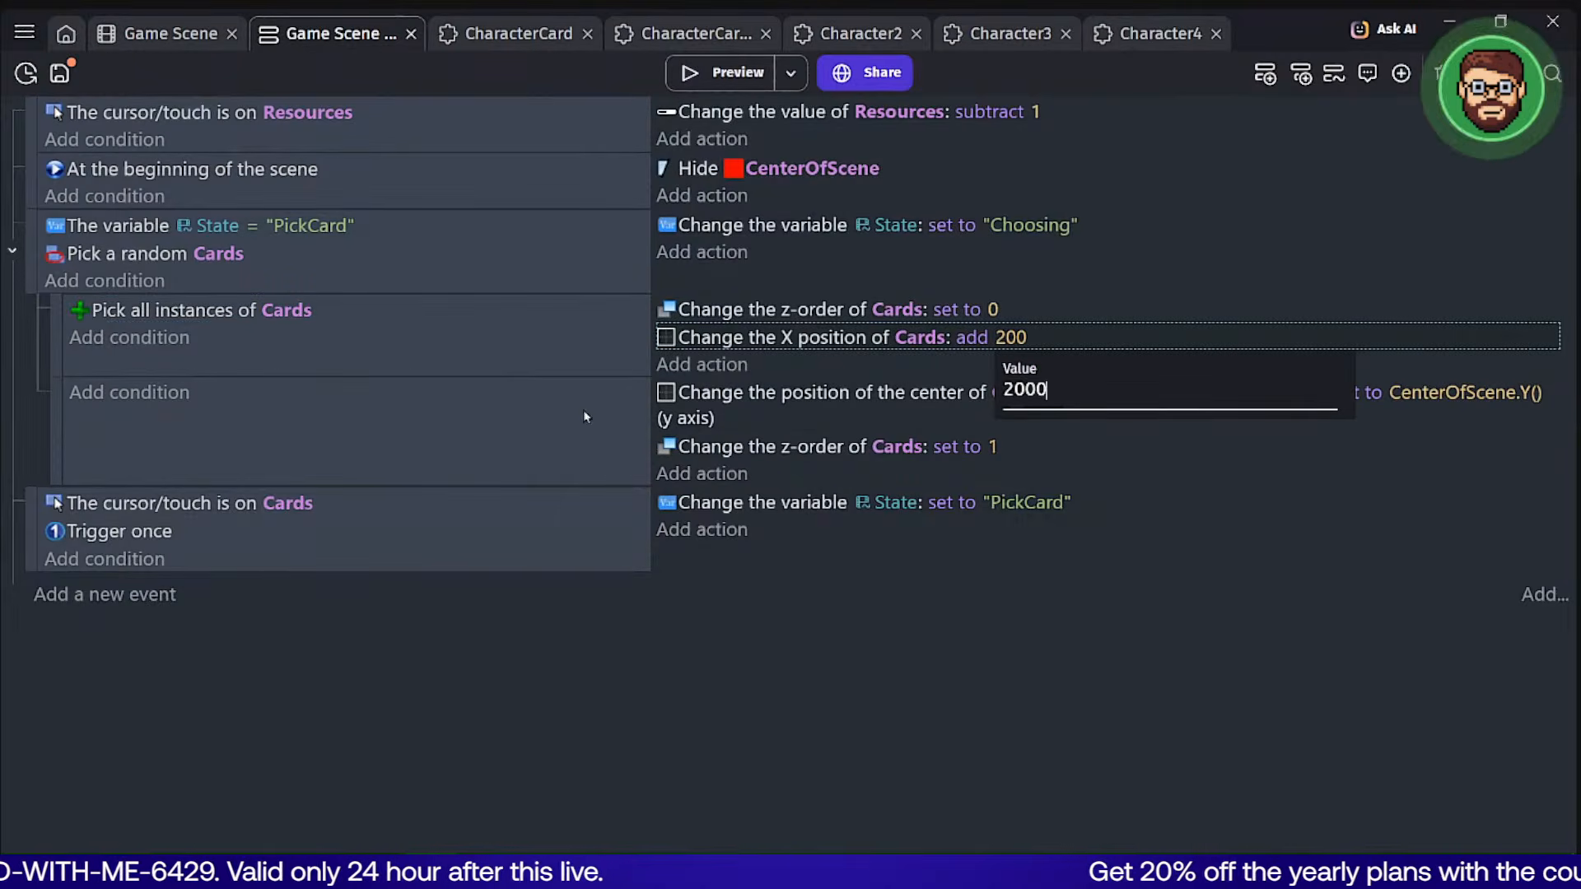
{"action": "left_click", "coordinate": [575, 408]}
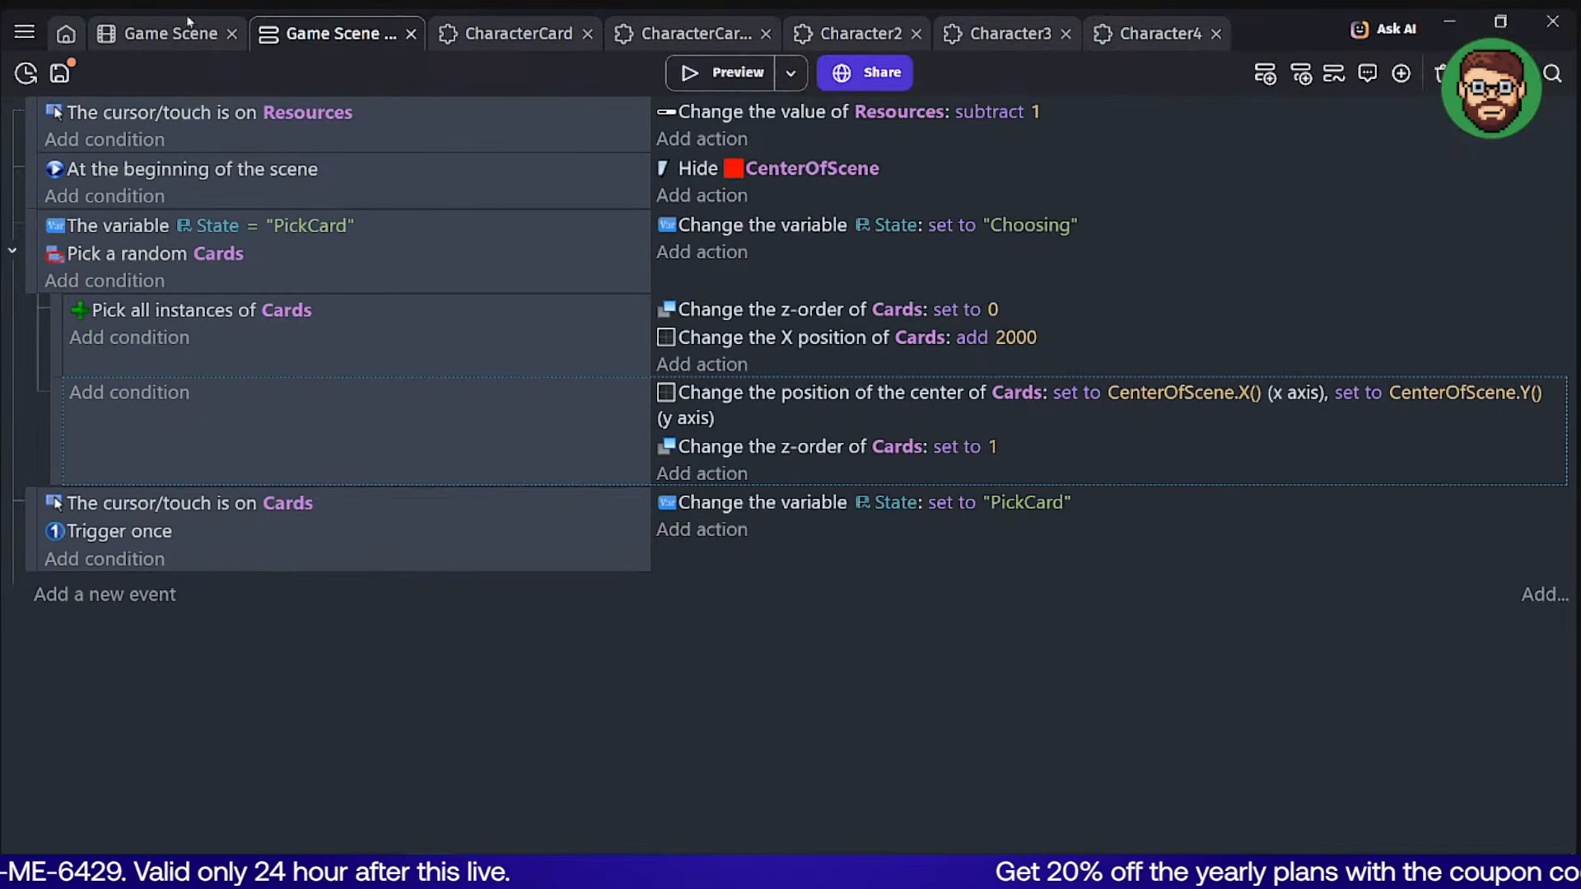
{"action": "left_click", "coordinate": [724, 75]}
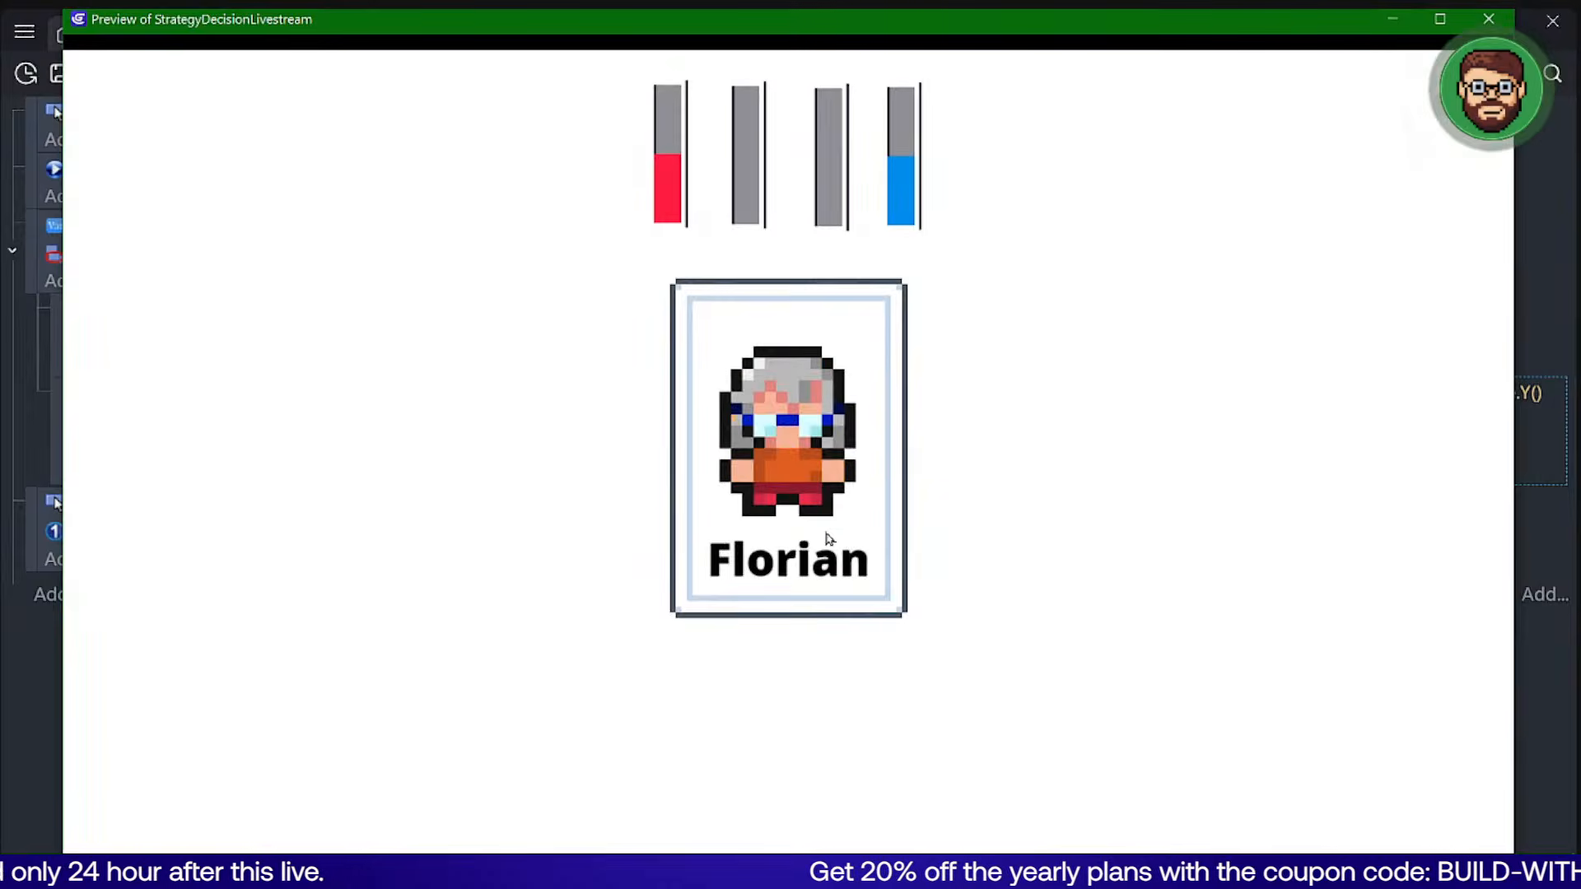
{"action": "left_click", "coordinate": [1488, 19]}
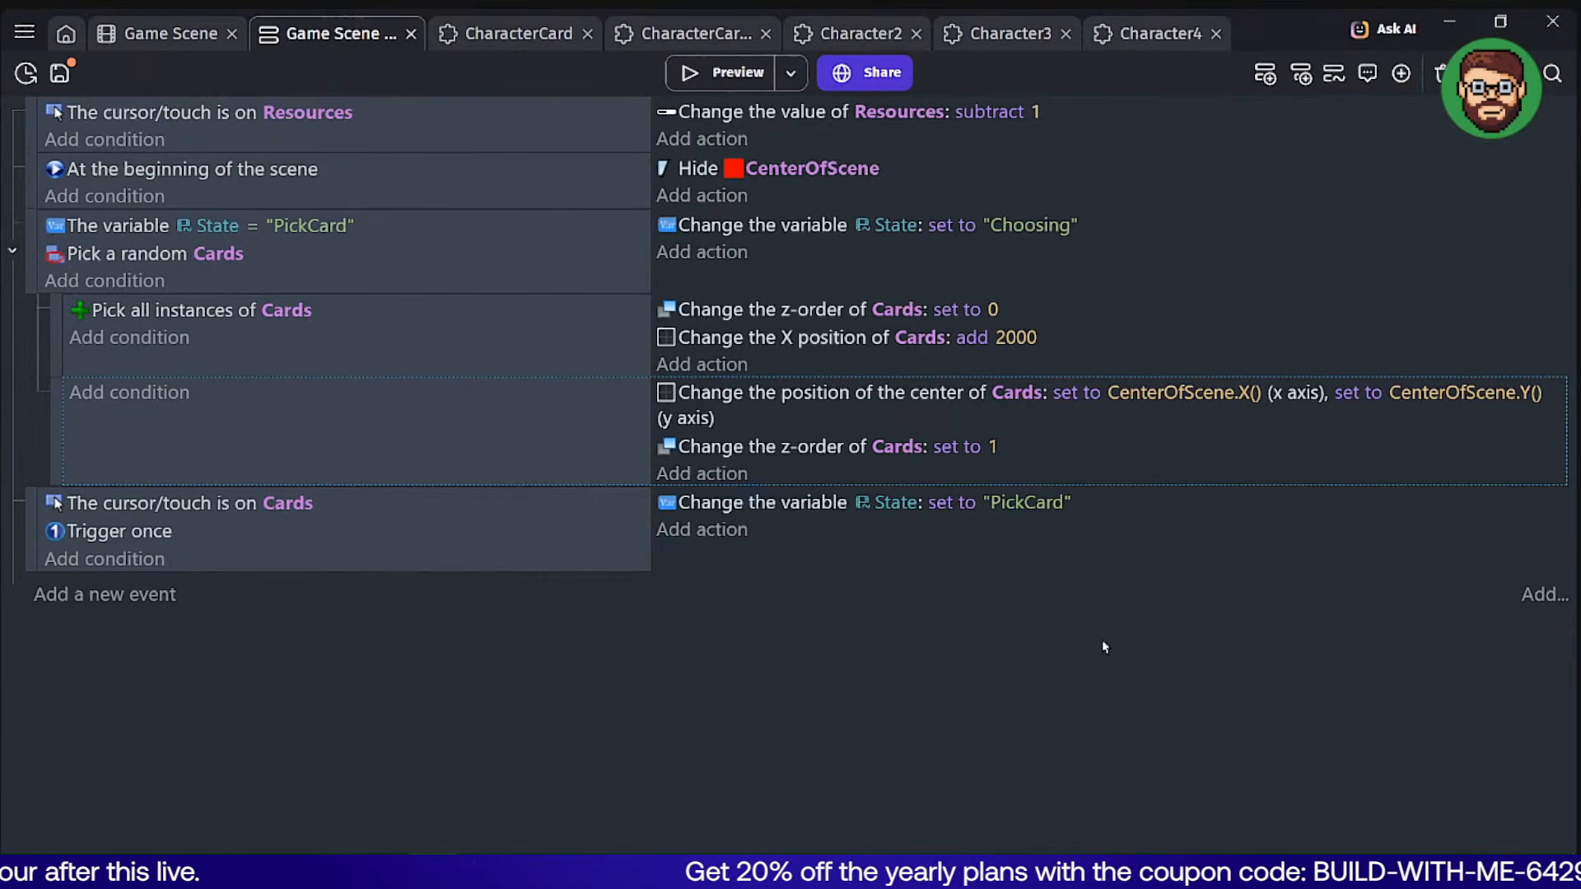
Search the Asset Store for "arrow" and add the shaded white Right-Arrow by Leo Red to the Game Scene's objects.
{"action": "left_click", "coordinate": [173, 33]}
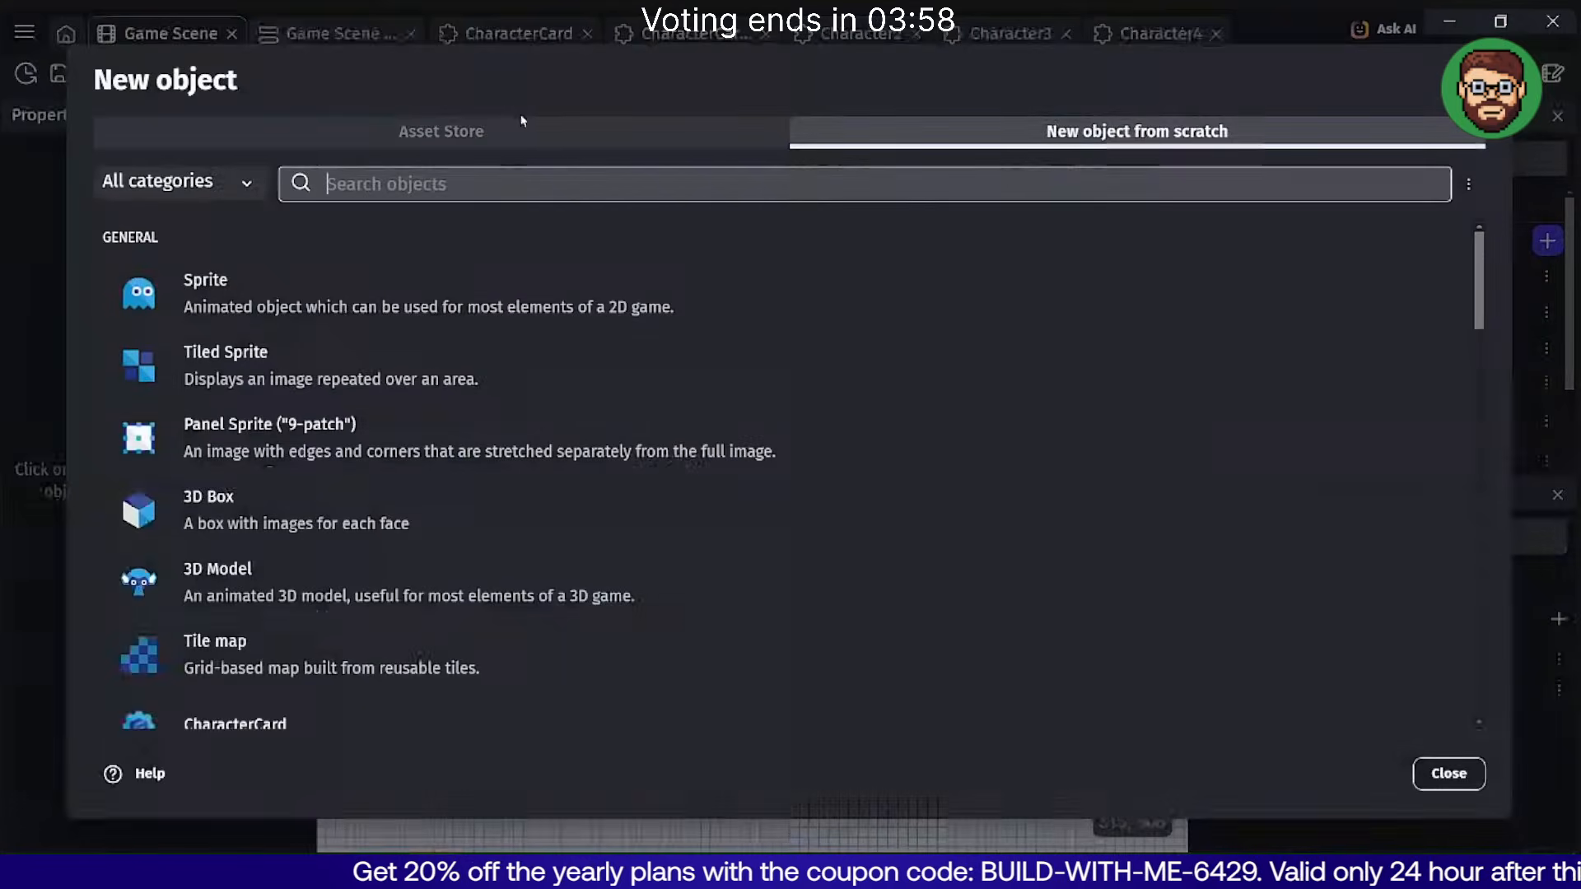
{"action": "left_click", "coordinate": [504, 132]}
{"action": "left_click", "coordinate": [499, 184]}
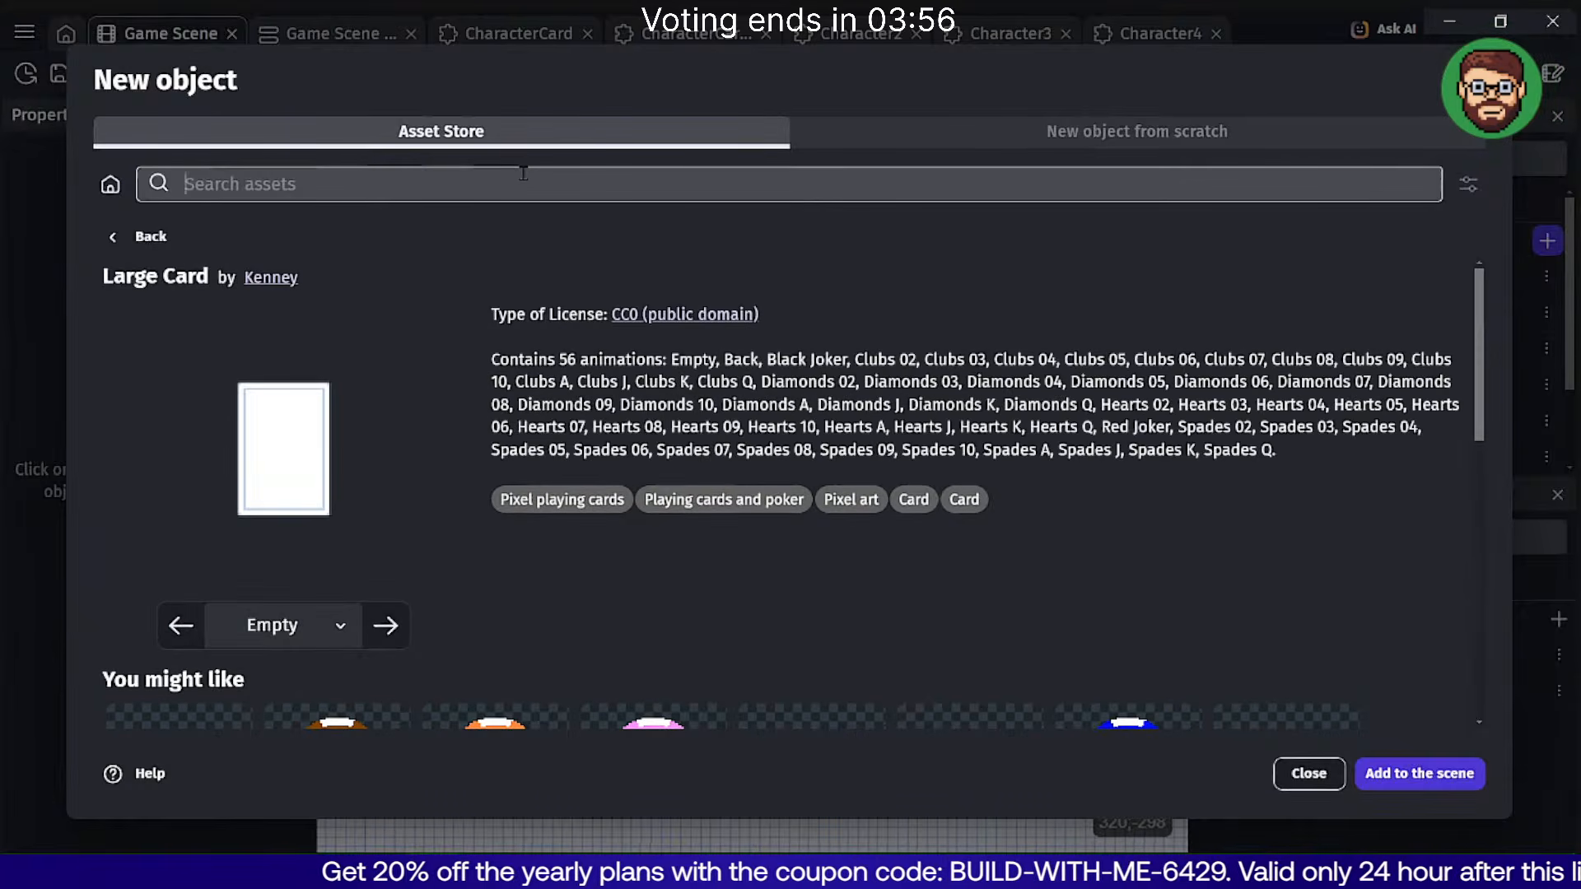
{"action": "type", "text": "arrow"}
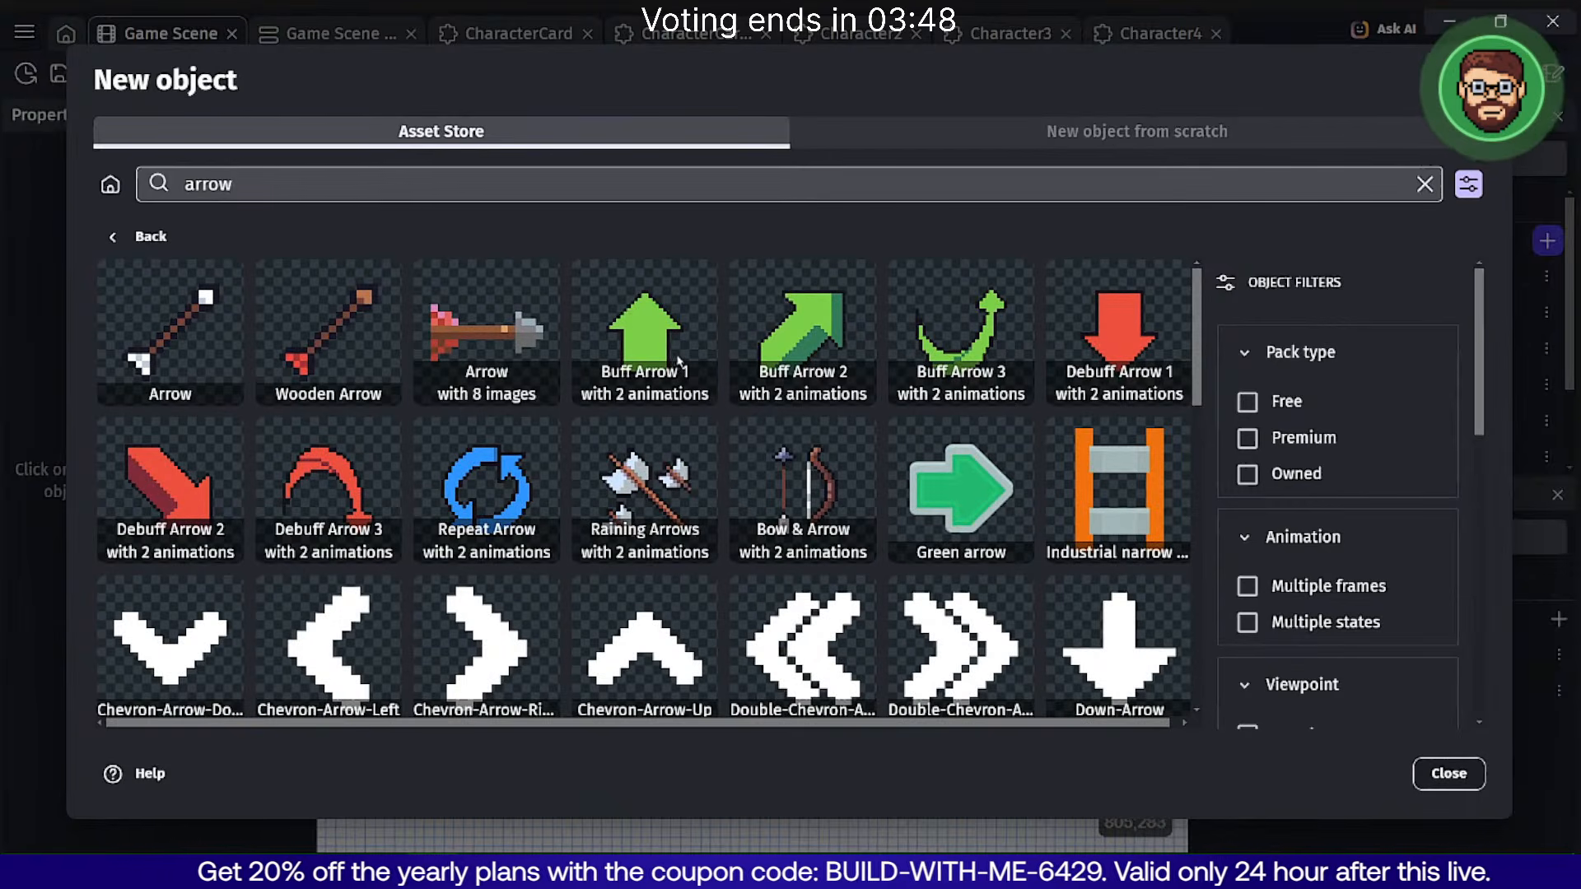
{"action": "scroll", "coordinate": [1021, 387], "scroll_direction": "down", "scroll_amount": 3}
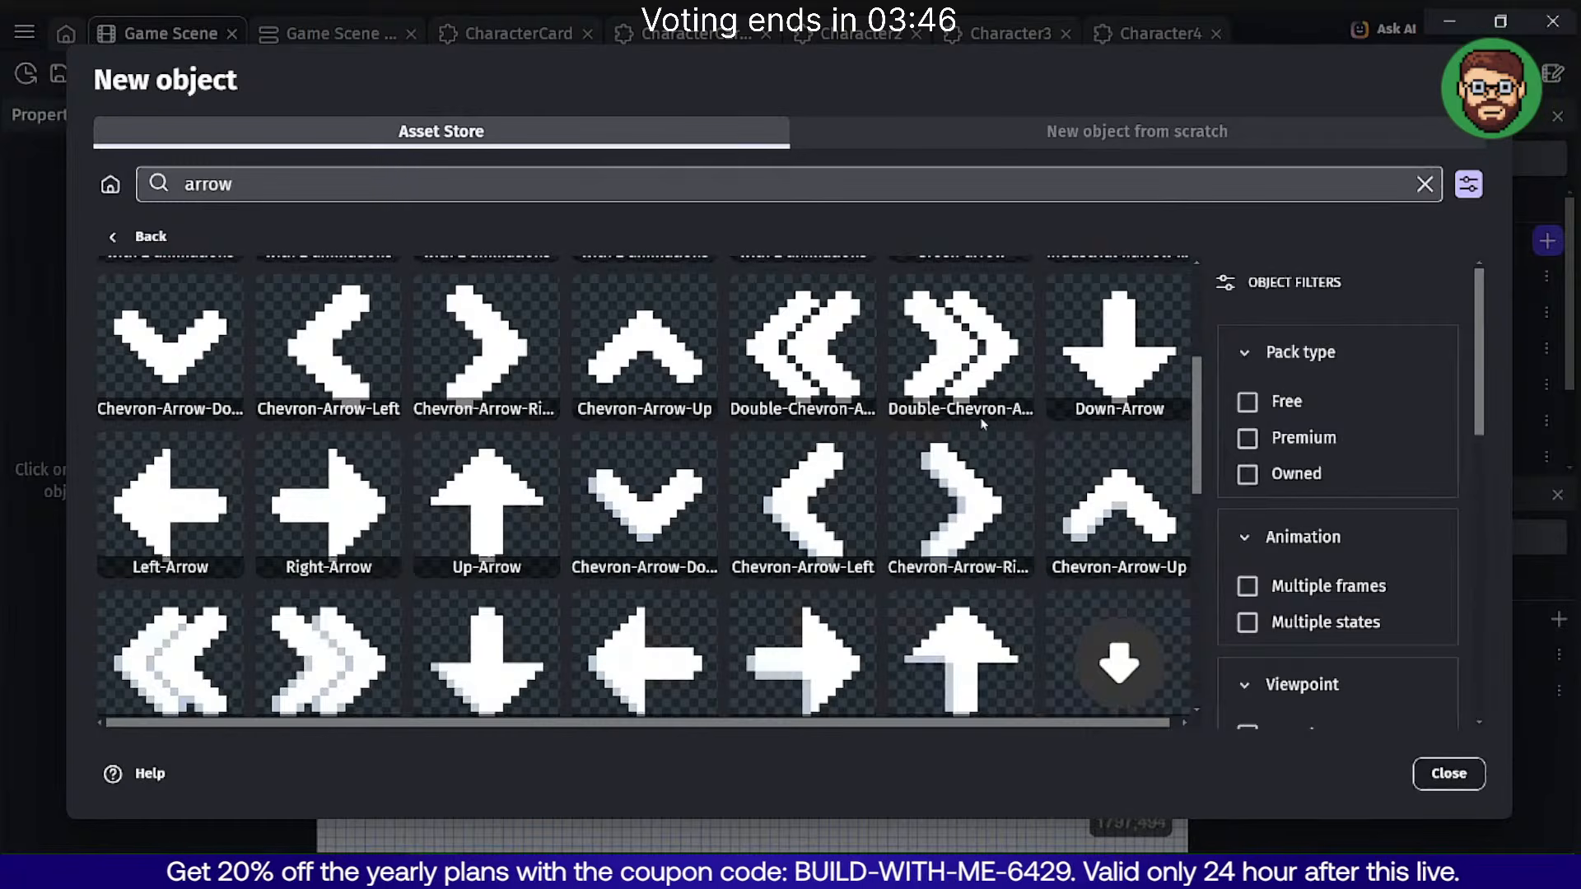
{"action": "scroll", "coordinate": [807, 663], "scroll_direction": "down", "scroll_amount": 3}
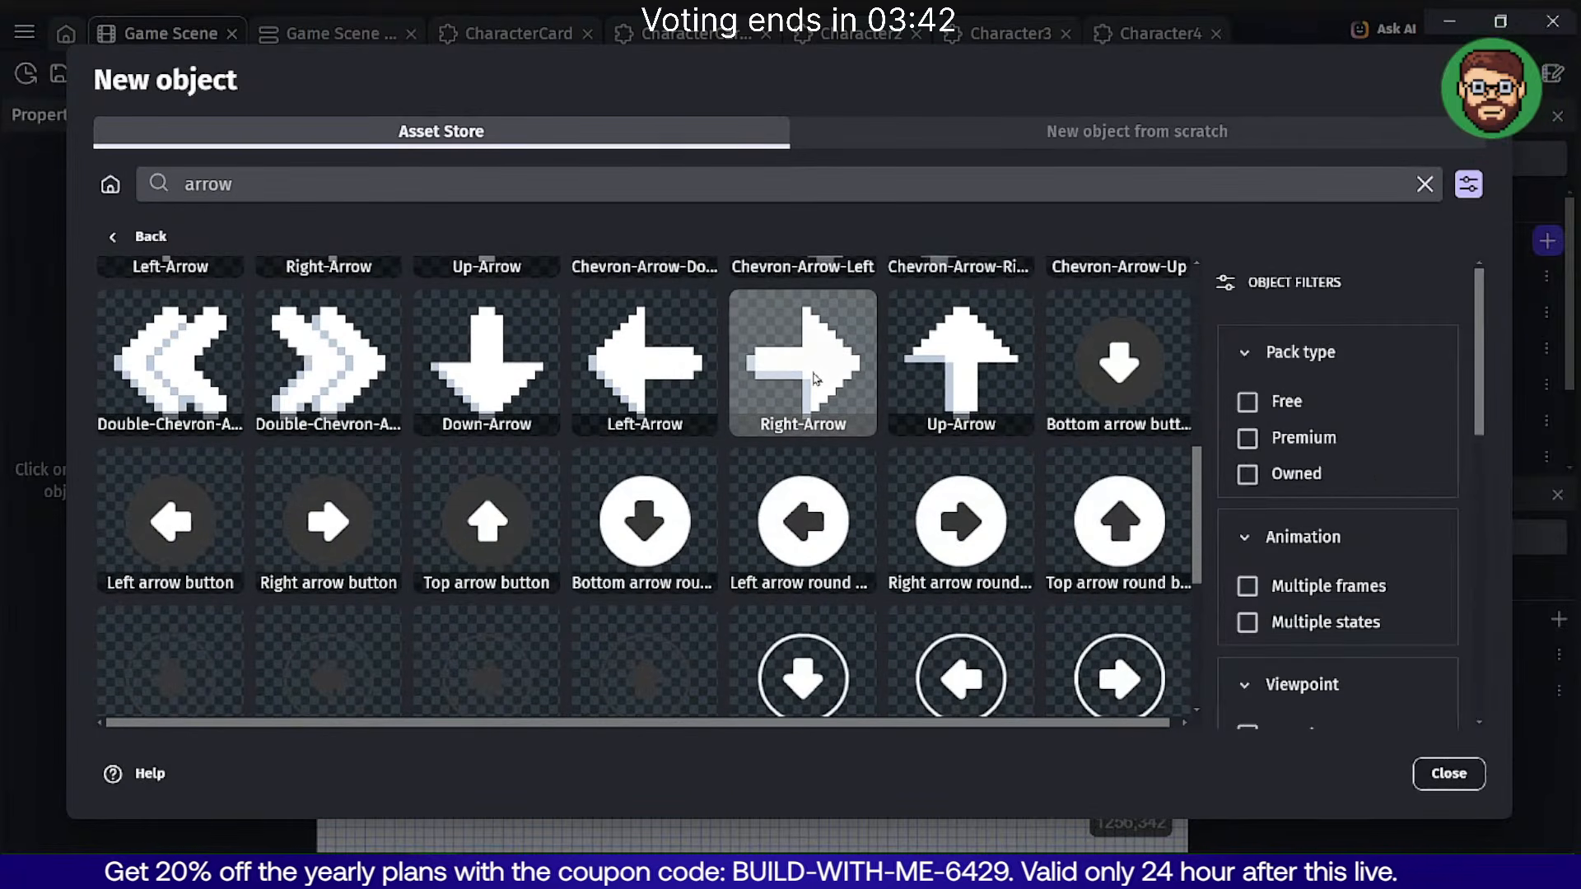
{"action": "left_click", "coordinate": [814, 378]}
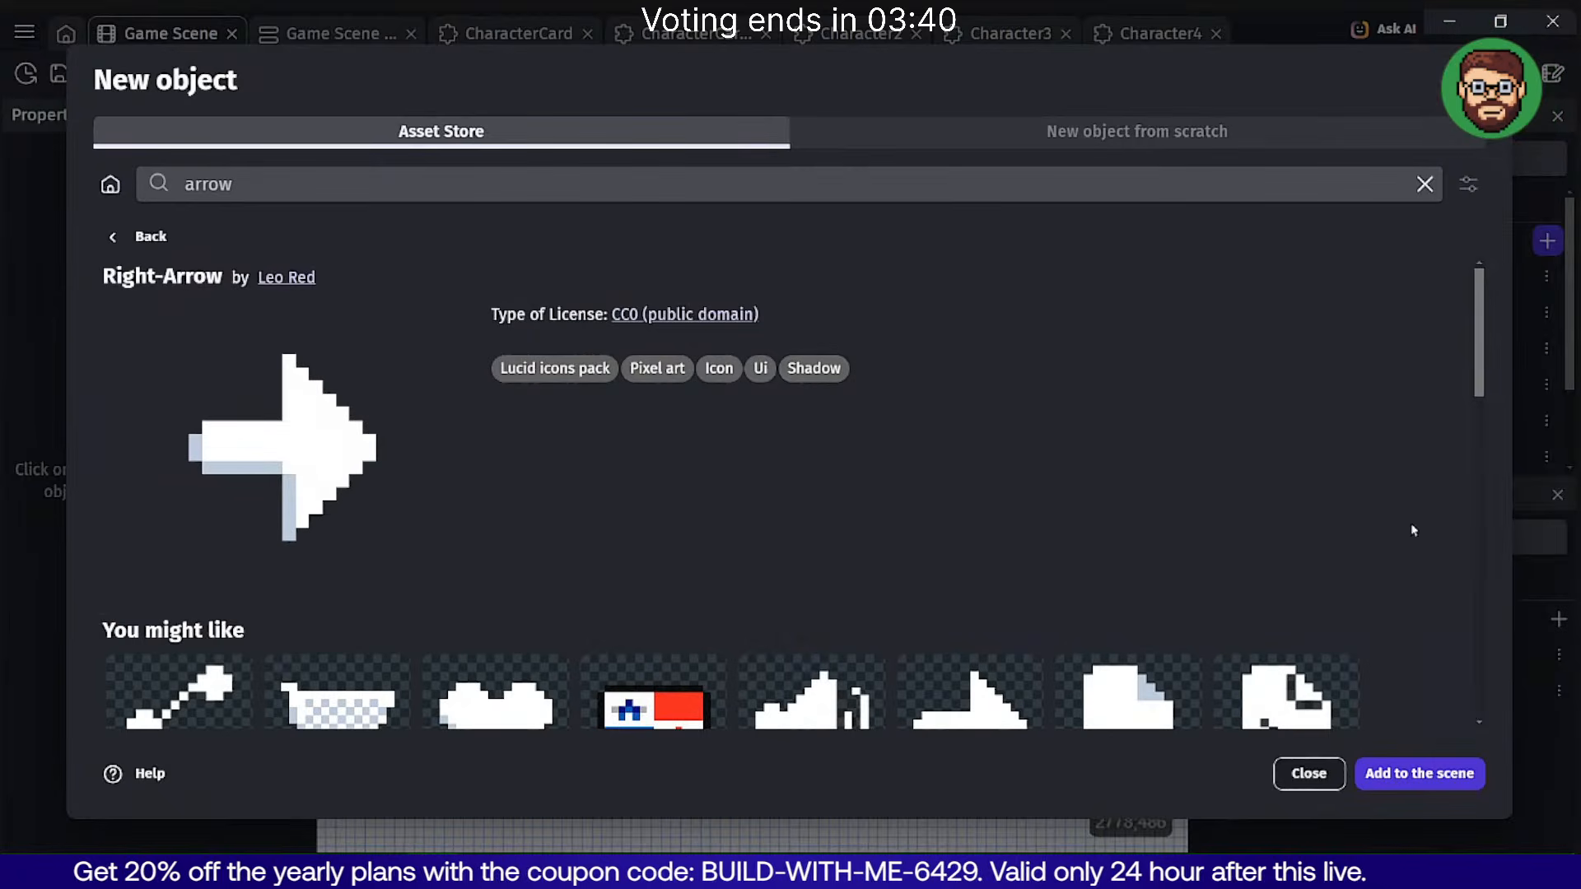
{"action": "left_click", "coordinate": [1434, 777]}
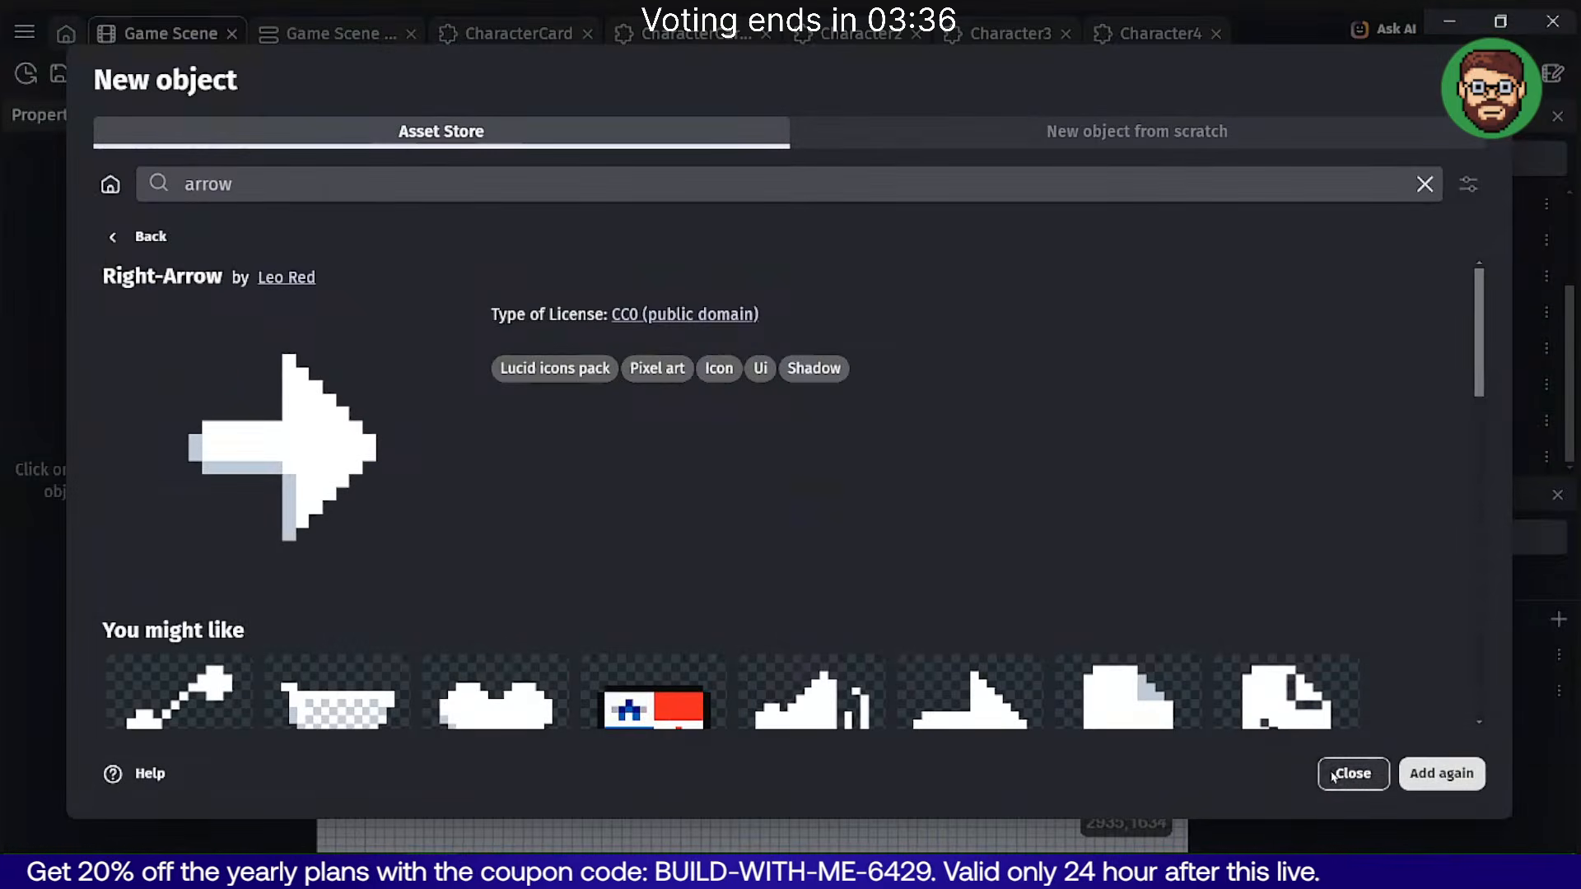
{"action": "left_click", "coordinate": [1334, 774]}
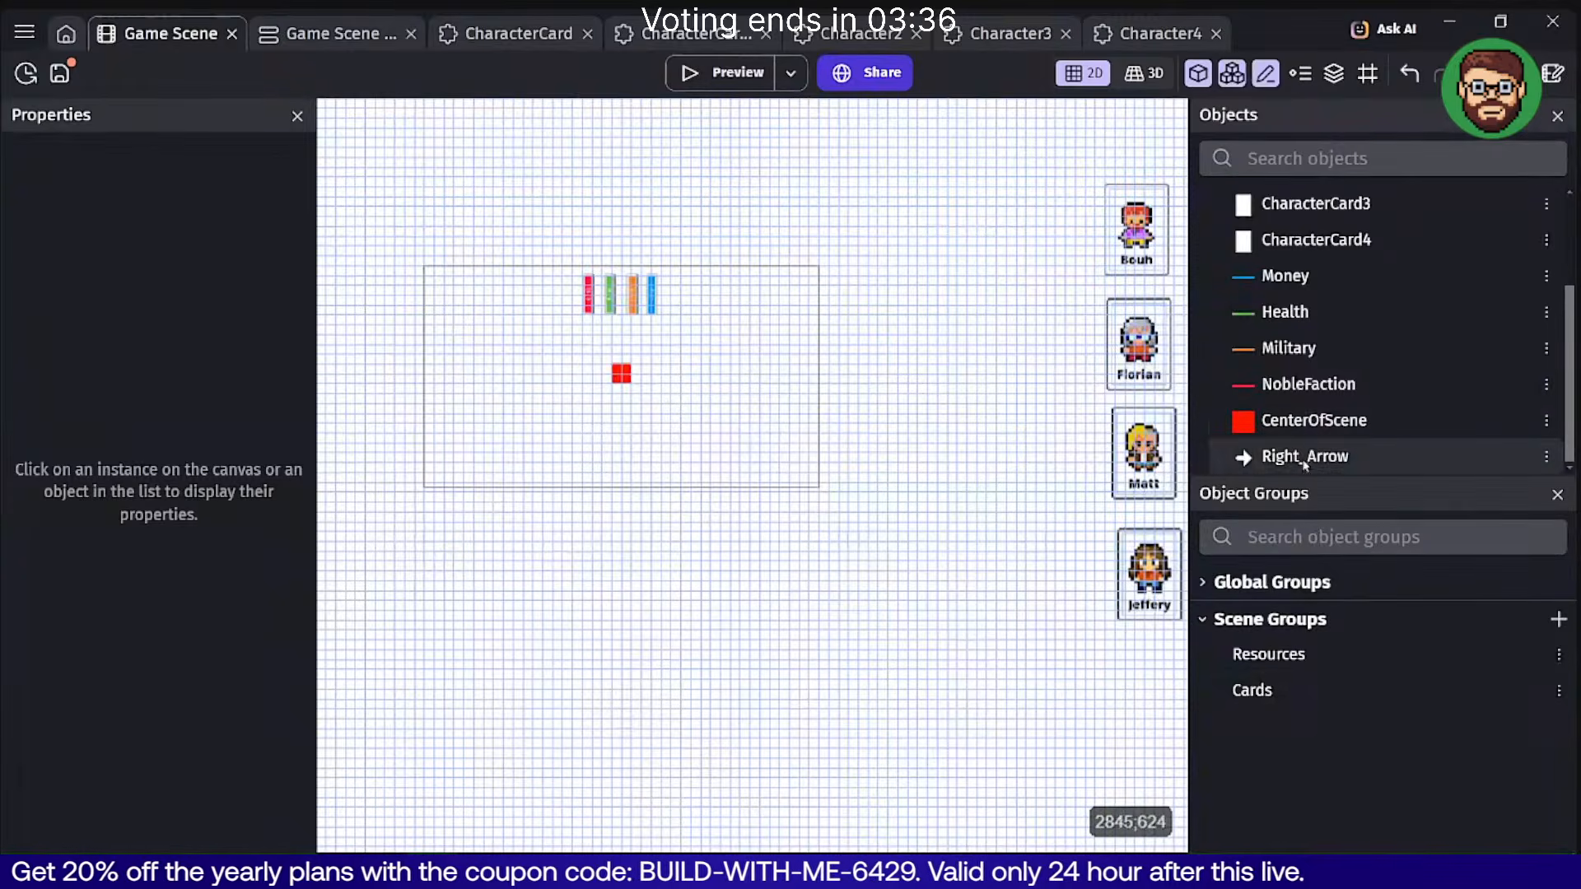
Place a Right_Arrow instance inside the scene frame and hide the editor grid.
{"action": "left_click", "coordinate": [1305, 456]}
{"action": "left_click", "coordinate": [994, 368]}
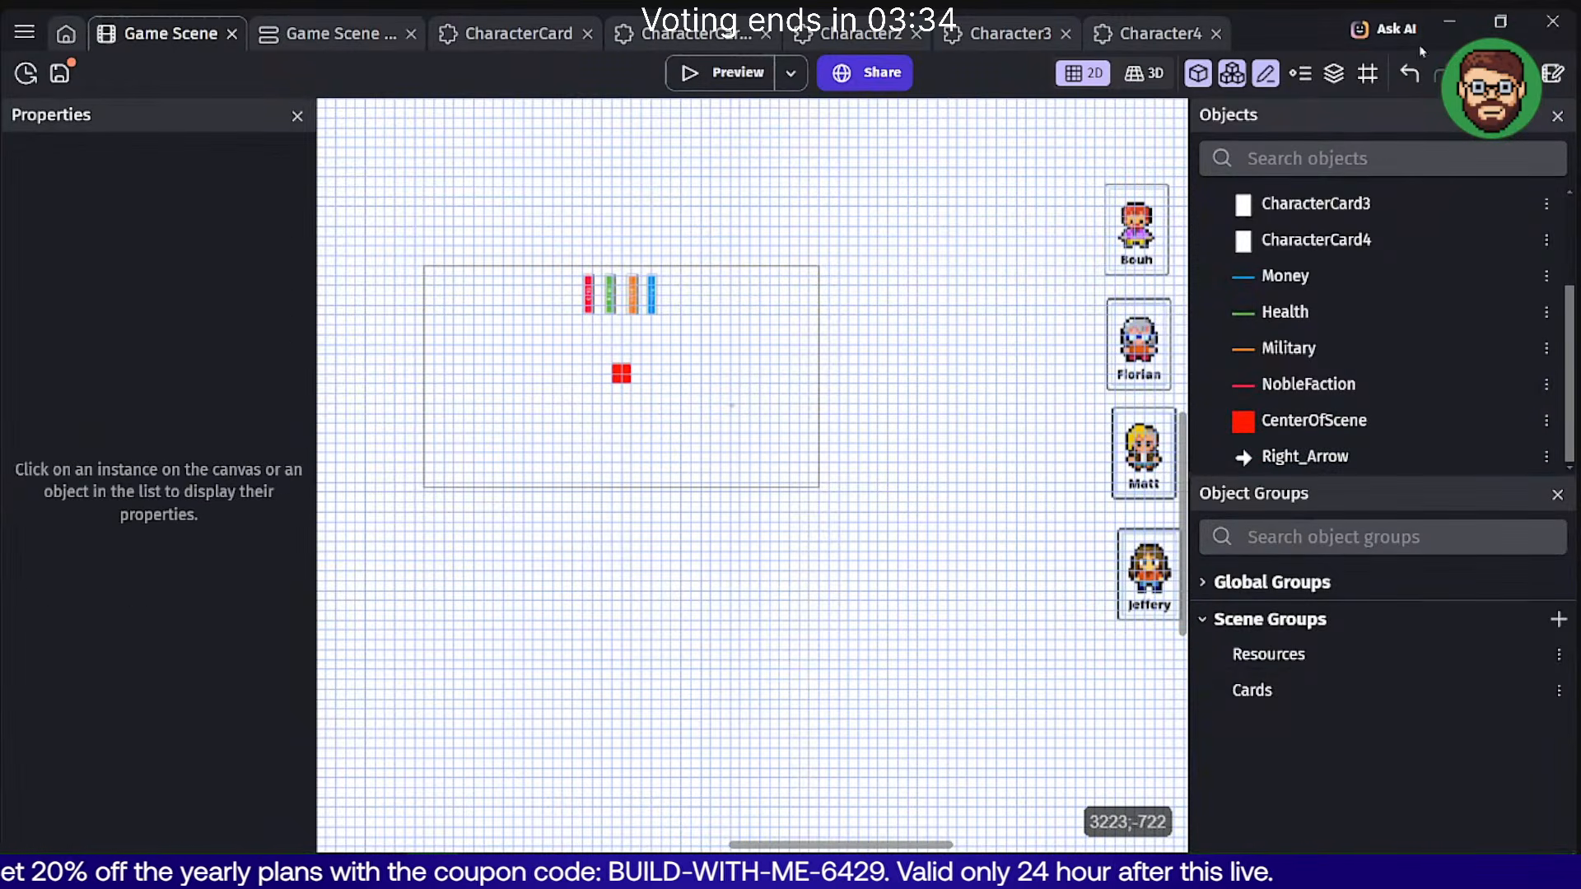
{"action": "left_click", "coordinate": [1367, 73]}
{"action": "left_click", "coordinate": [1431, 149]}
Set the Right_Arrow instance's width and height to 140.
{"action": "scroll", "coordinate": [823, 404], "scroll_direction": "up", "scroll_amount": 5}
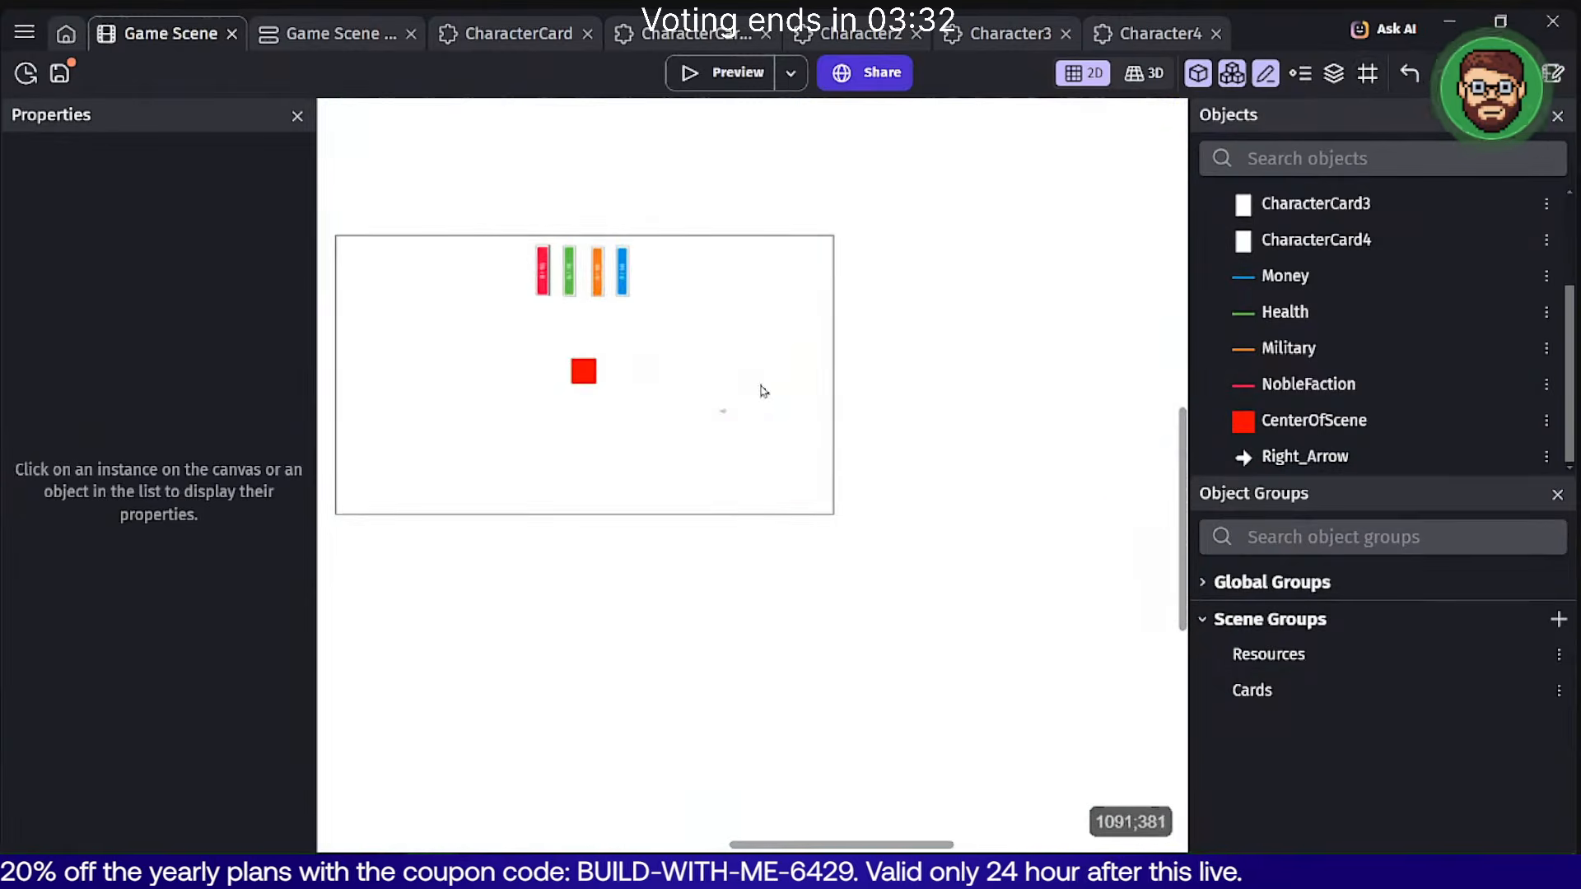
{"action": "scroll", "coordinate": [729, 432], "scroll_direction": "up", "scroll_amount": 3}
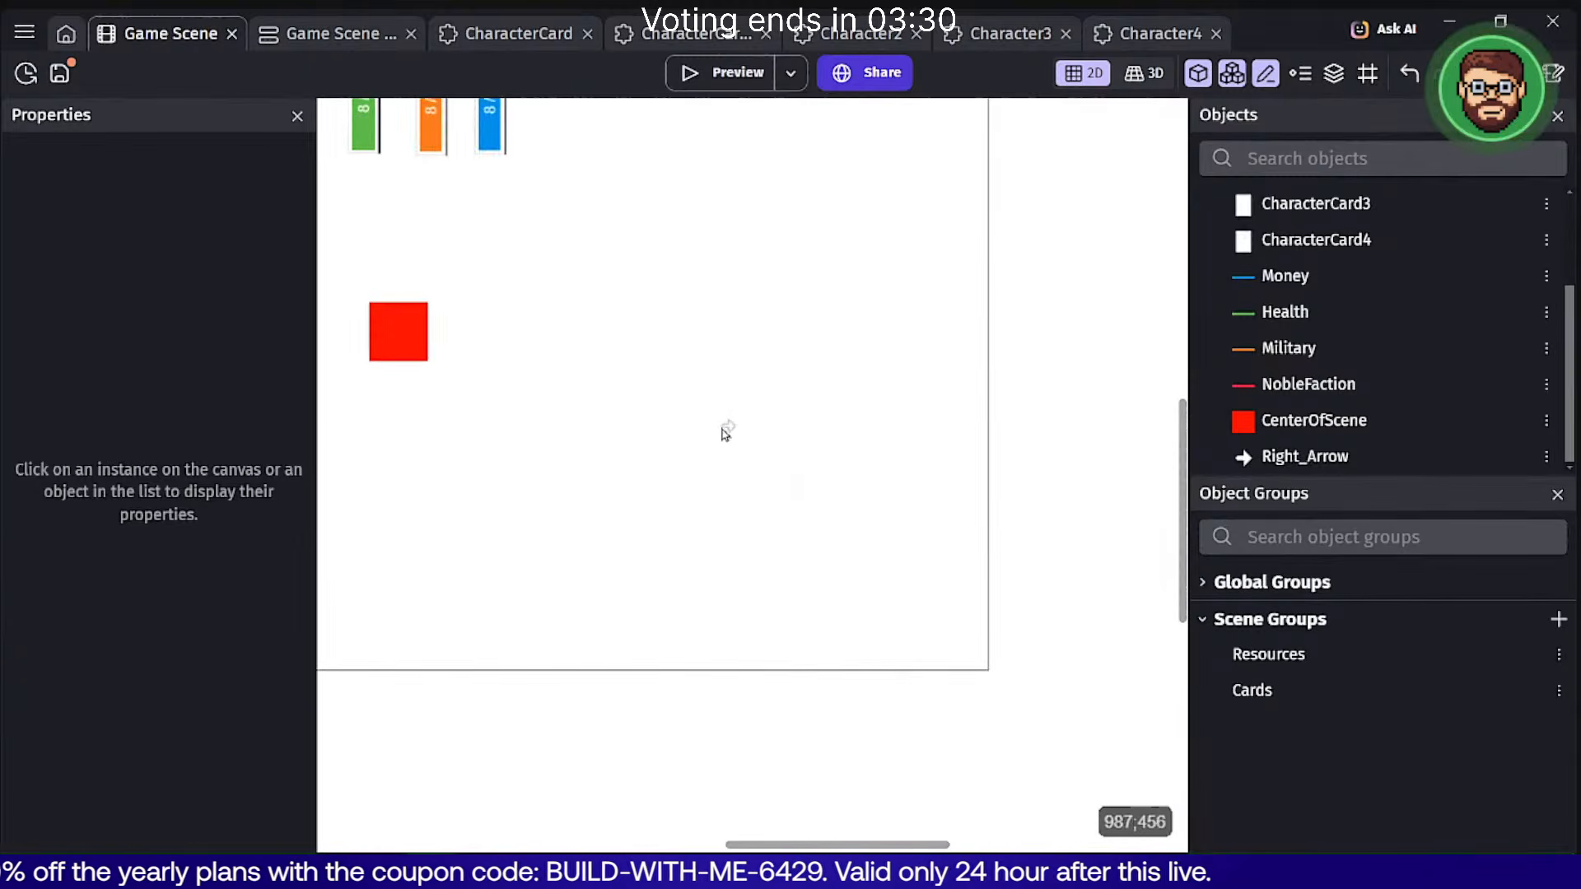
{"action": "left_click", "coordinate": [727, 427]}
{"action": "left_click", "coordinate": [140, 329]}
{"action": "type", "text": "0"}
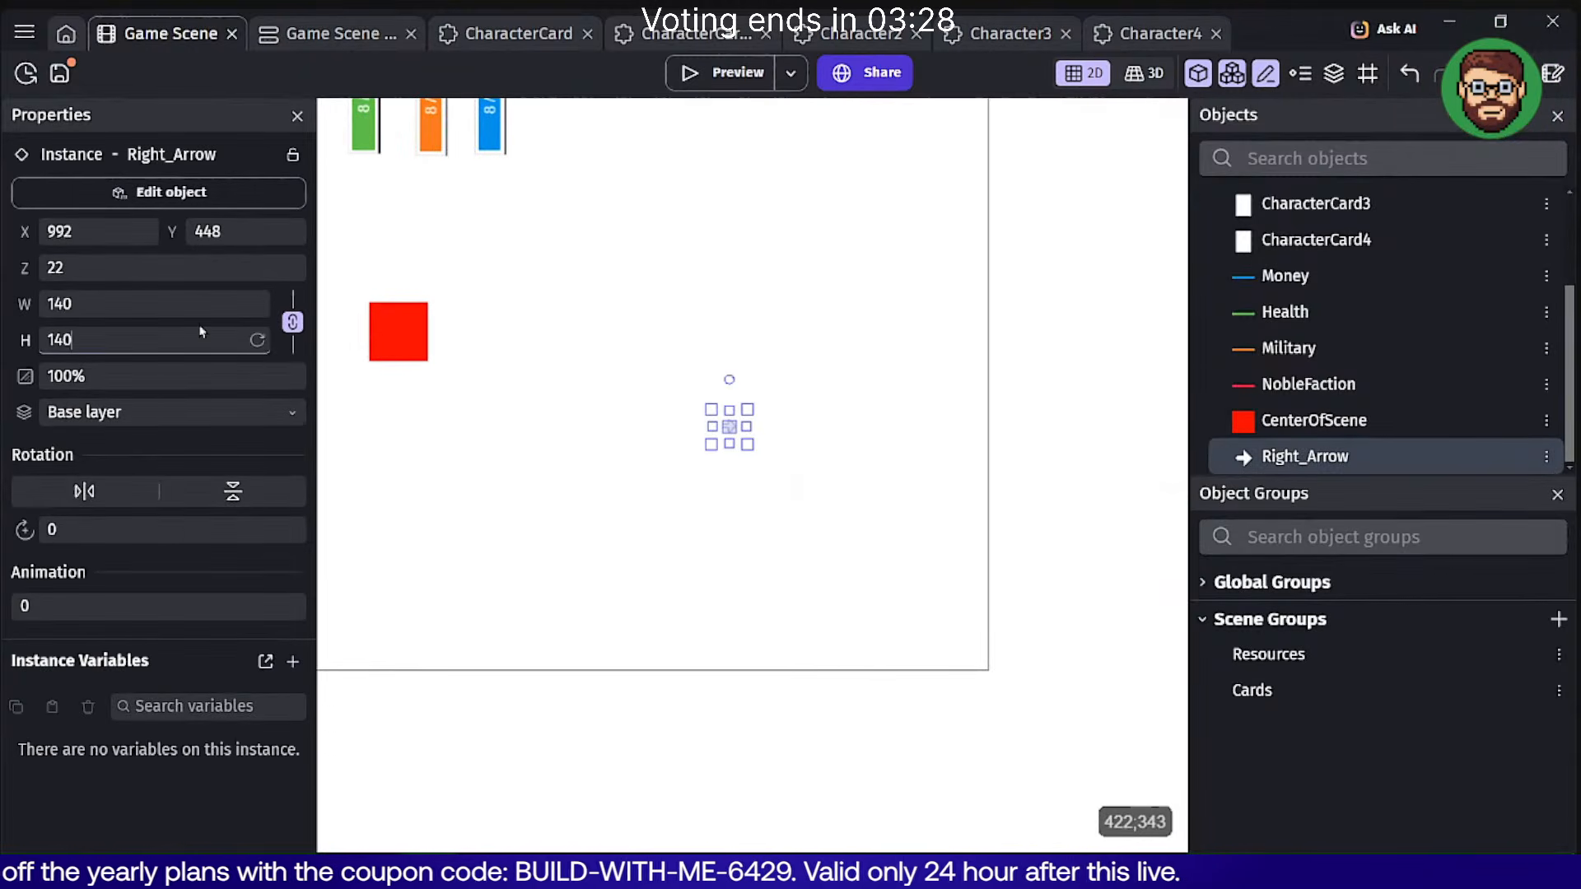
{"action": "left_click", "coordinate": [682, 542]}
Move the arrow instance up beside the right side of the red CenterOfScene square.
{"action": "left_click_drag", "start_coordinate": [833, 505], "coordinate": [705, 310]}
{"action": "left_click", "coordinate": [861, 336]}
{"action": "scroll", "coordinate": [861, 336], "scroll_direction": "down", "scroll_amount": 1}
{"action": "scroll", "coordinate": [772, 300], "scroll_direction": "down", "scroll_amount": 1}
{"action": "middle_click_drag", "start_coordinate": [698, 263], "coordinate": [761, 362]}
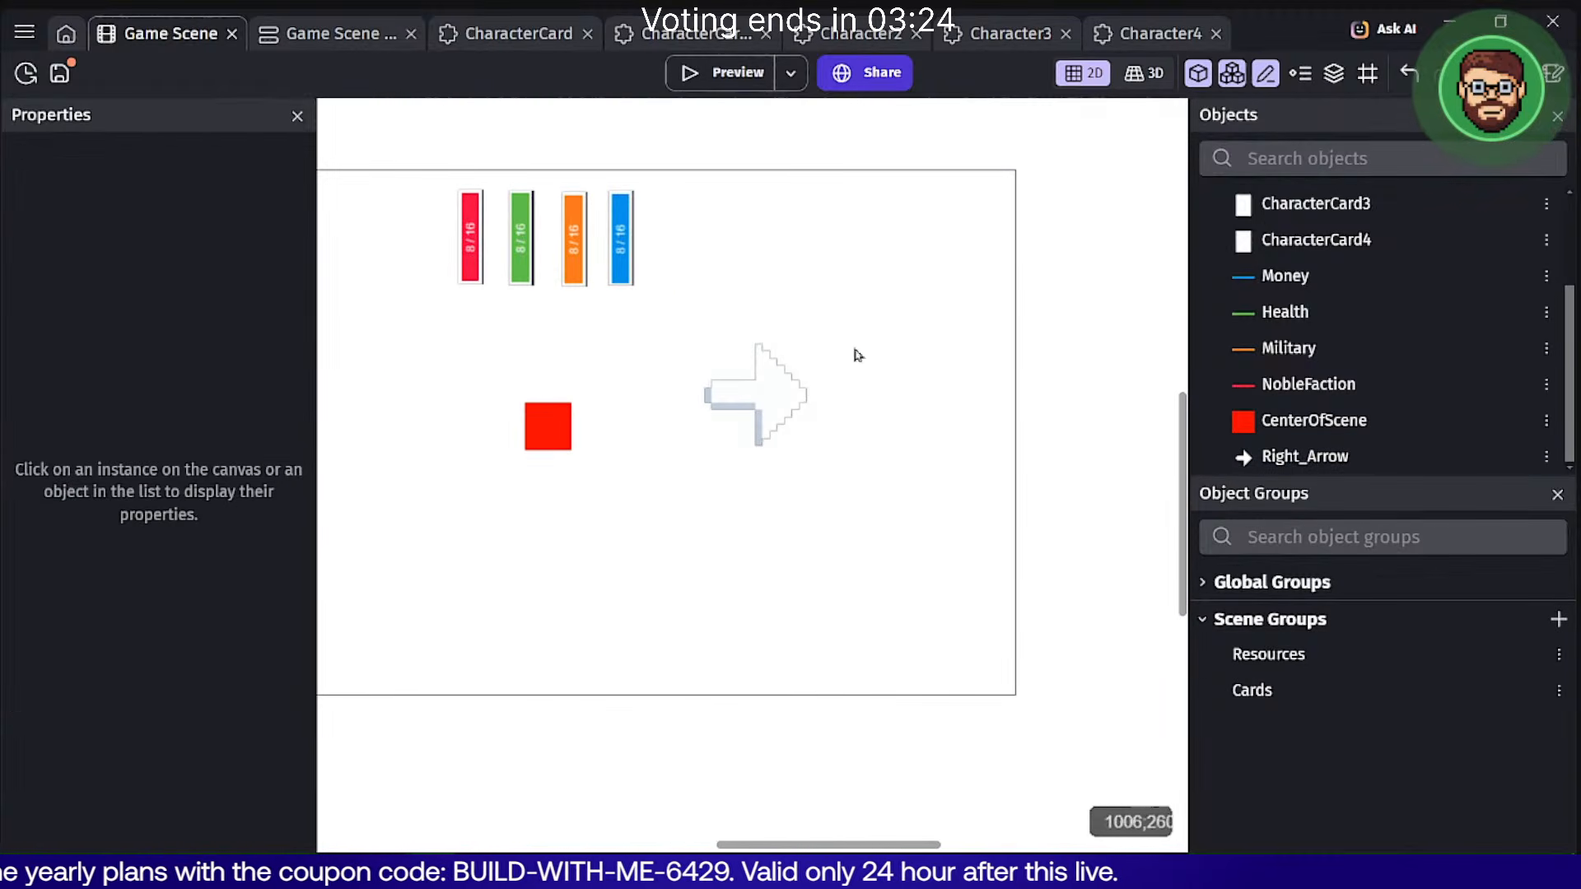
Add the Button scale tween behavior to the Right_Arrow object, updating its extension, and apply the change.
{"action": "double_click", "coordinate": [773, 399]}
{"action": "left_click", "coordinate": [581, 132]}
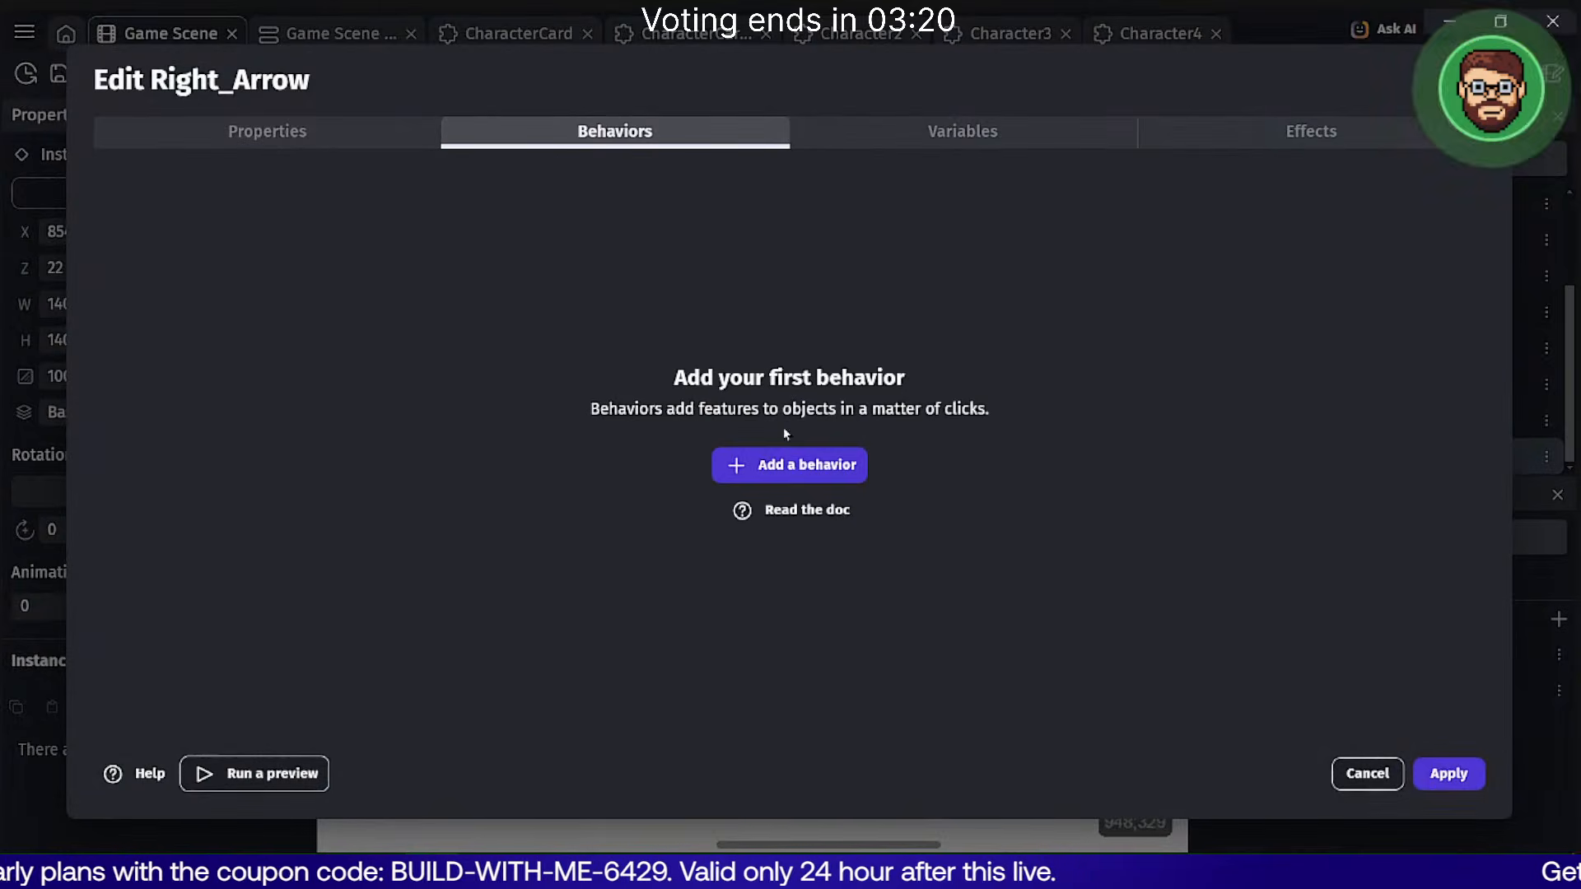
{"action": "left_click", "coordinate": [796, 461]}
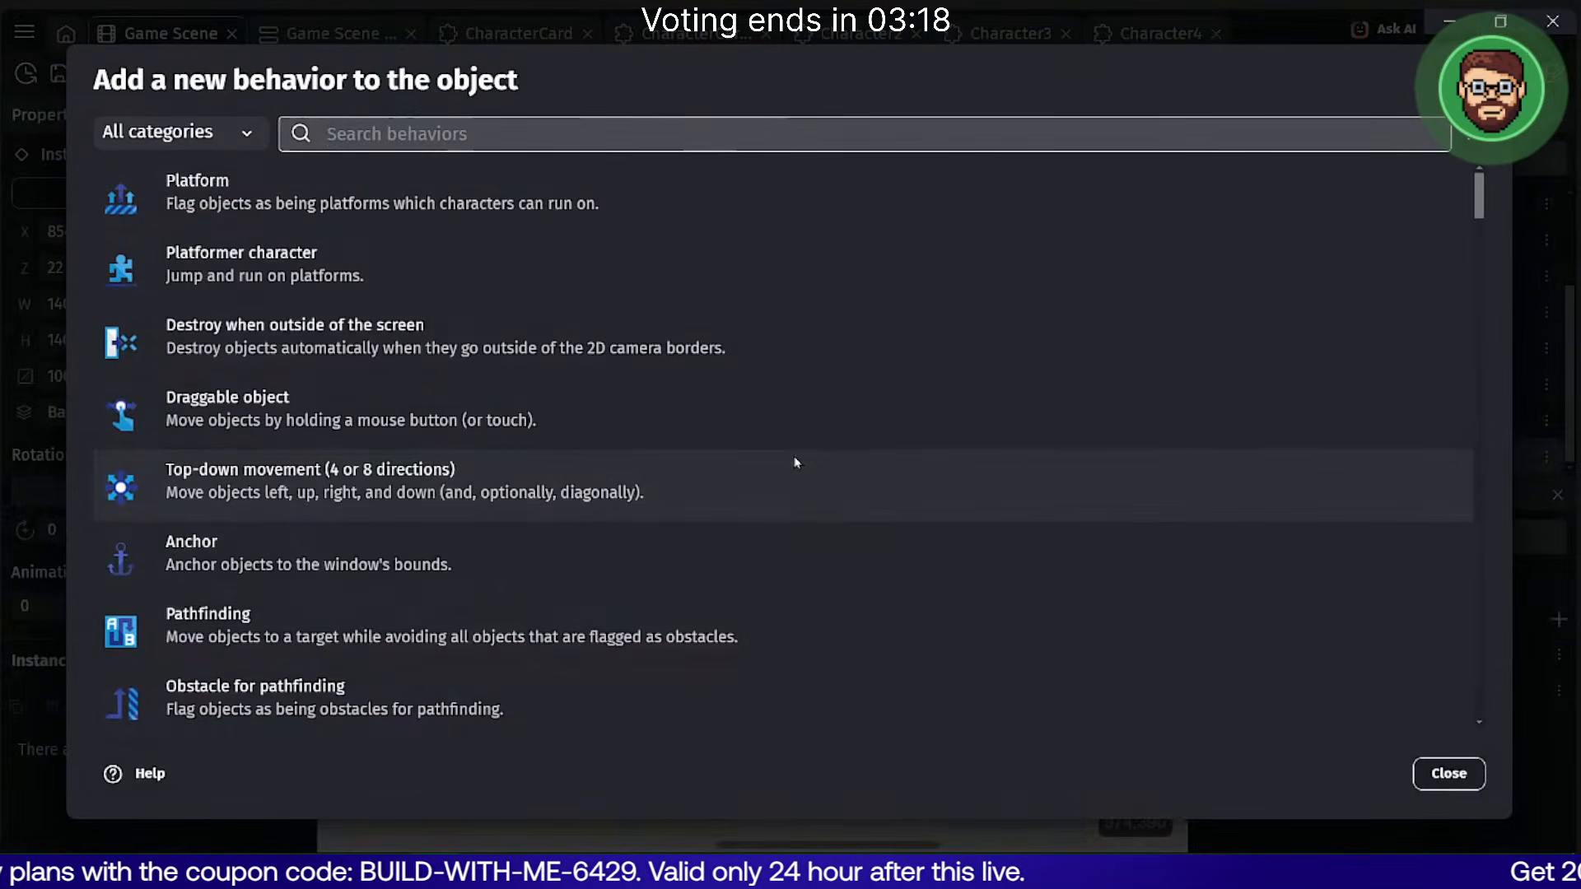
{"action": "type", "text": "button"}
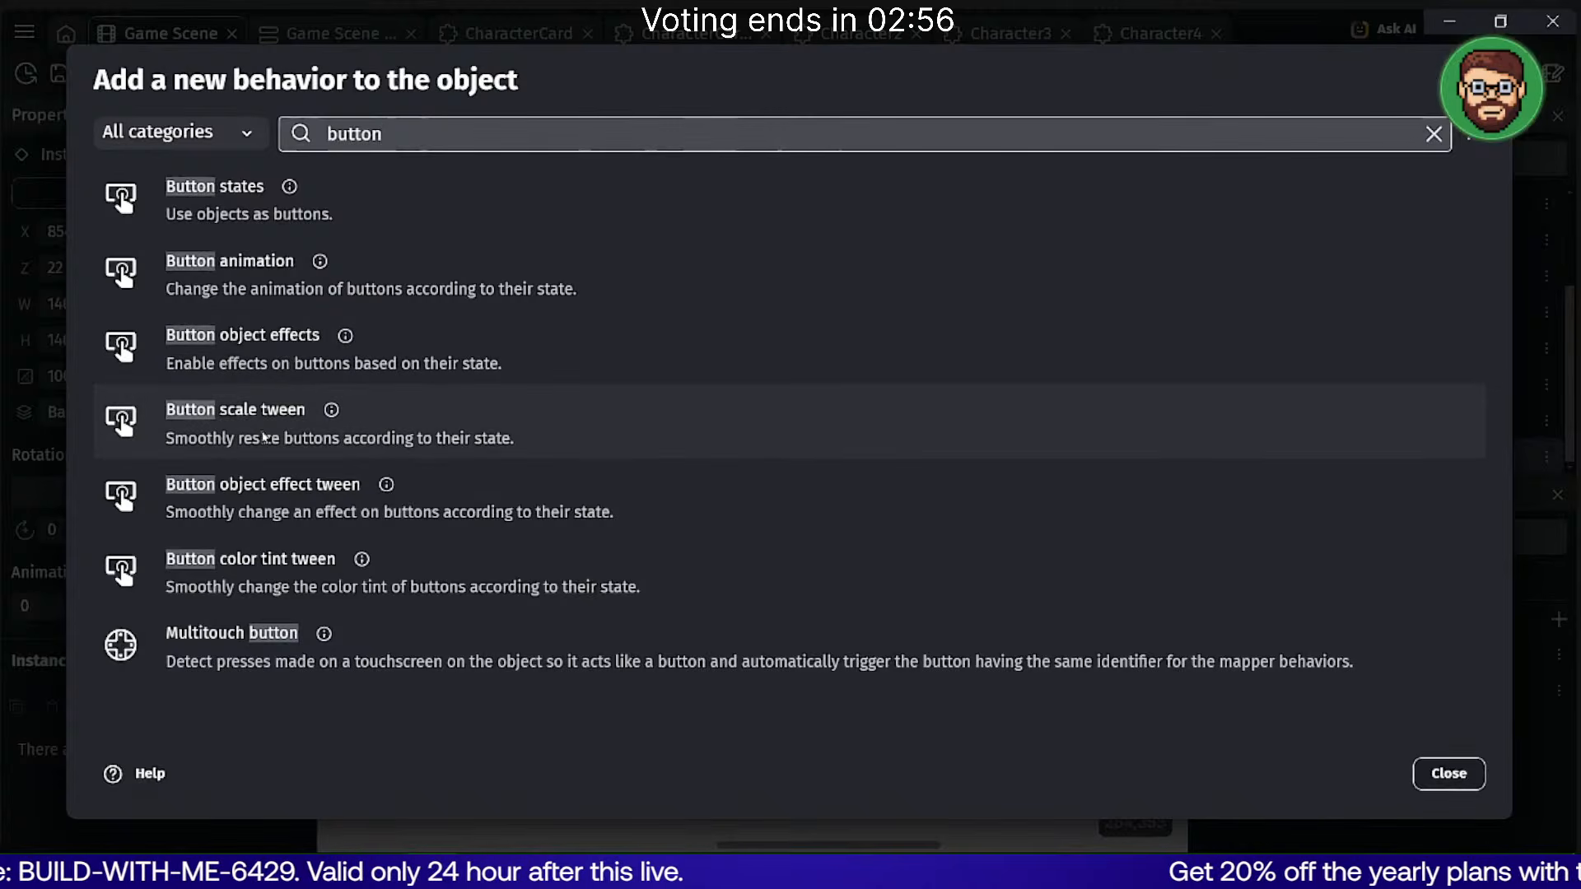
{"action": "left_click", "coordinate": [399, 425]}
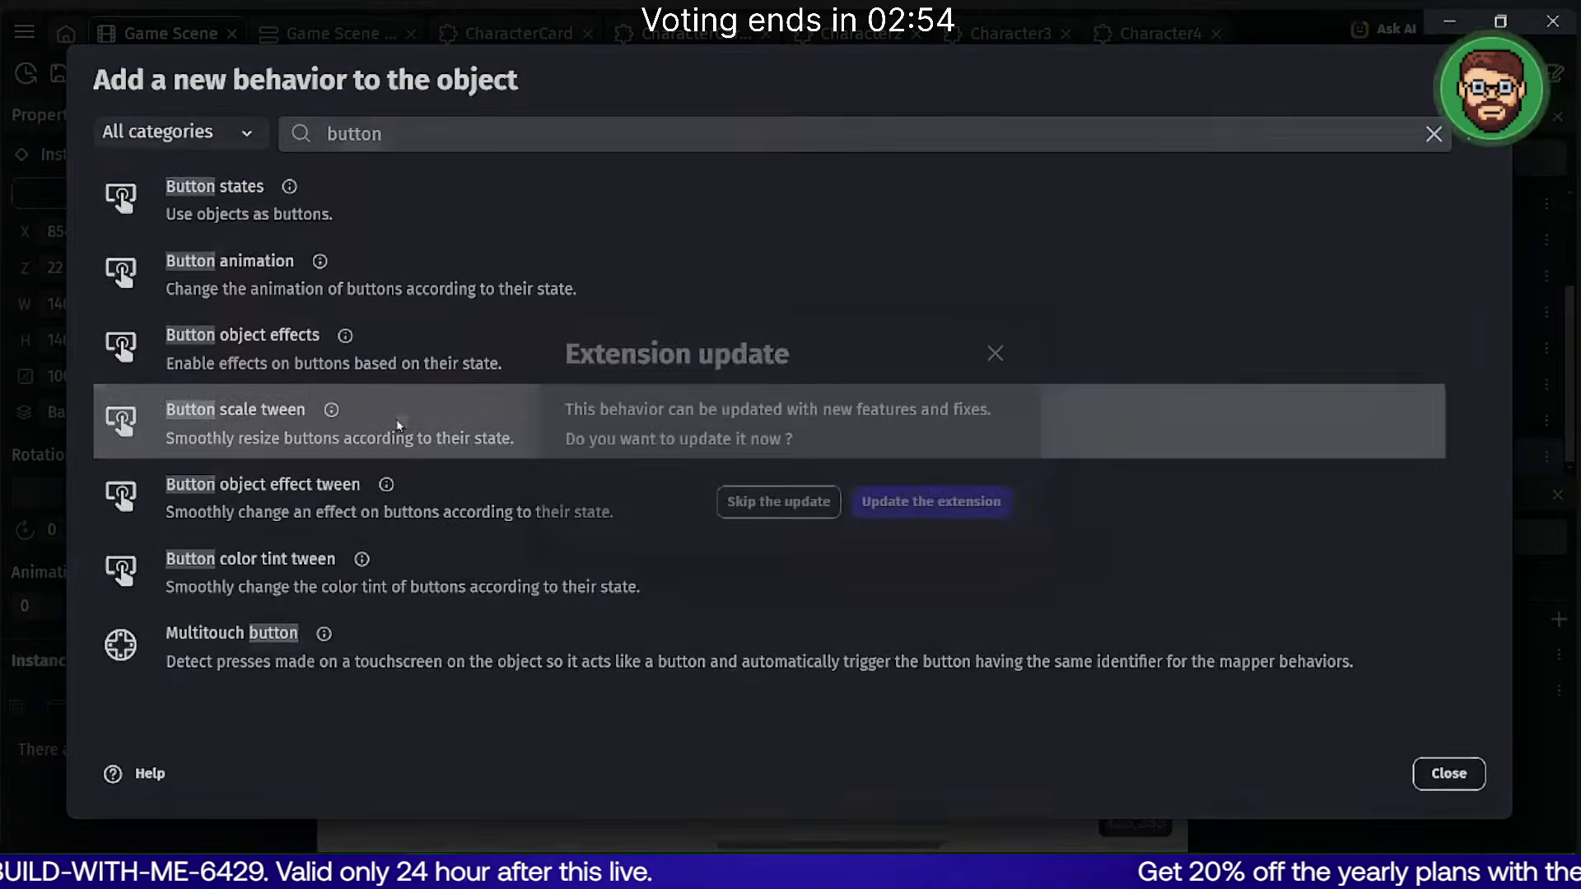
{"action": "left_click", "coordinate": [891, 502]}
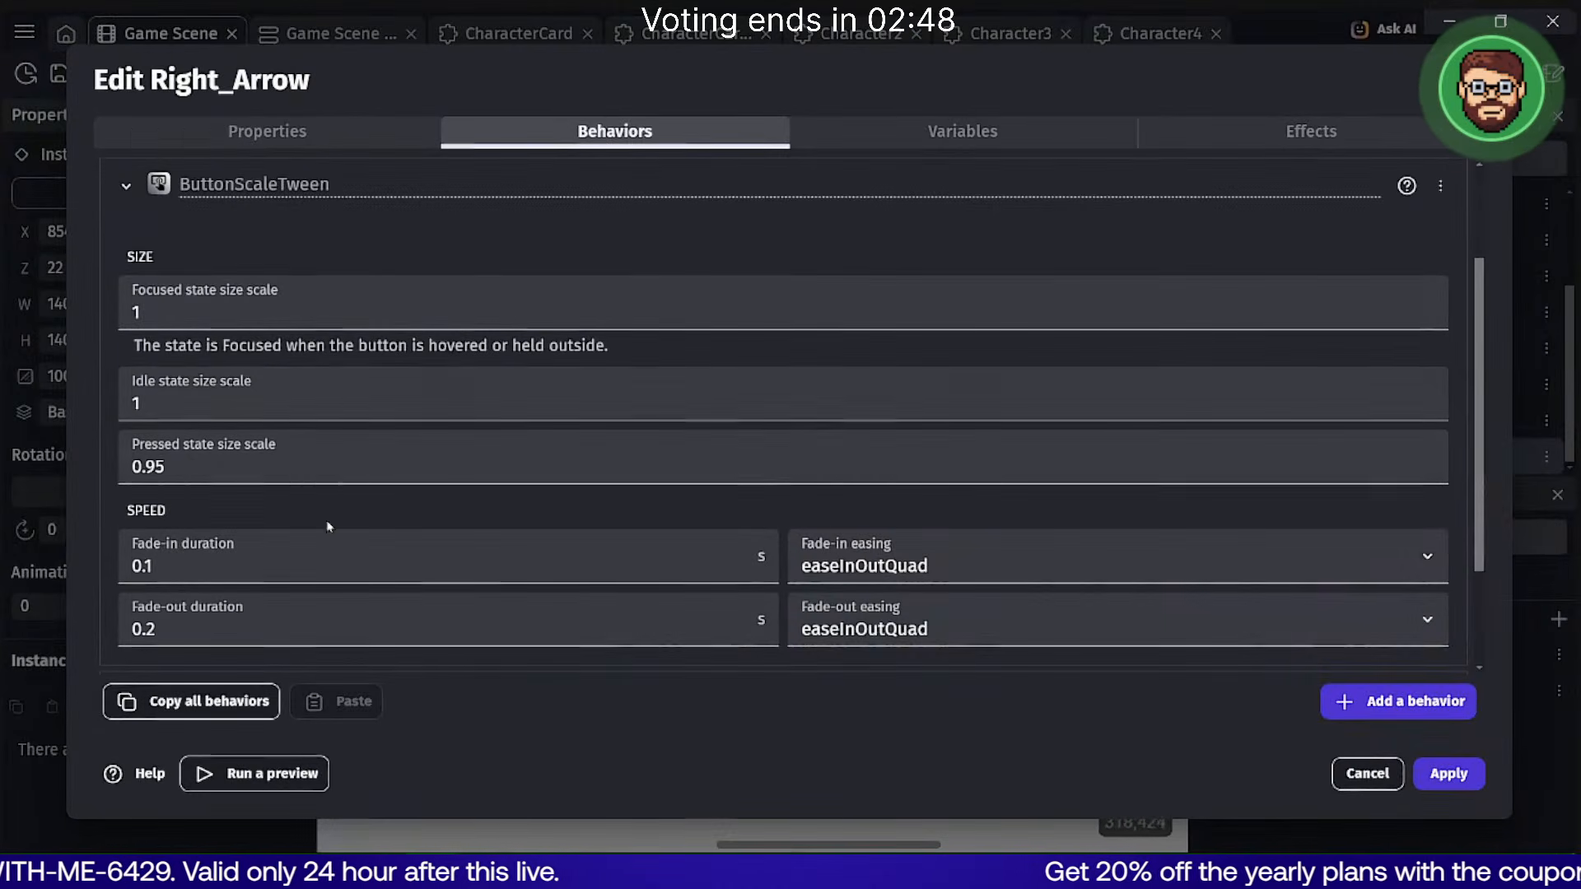
{"action": "scroll", "coordinate": [326, 520], "scroll_direction": "down", "scroll_amount": 3}
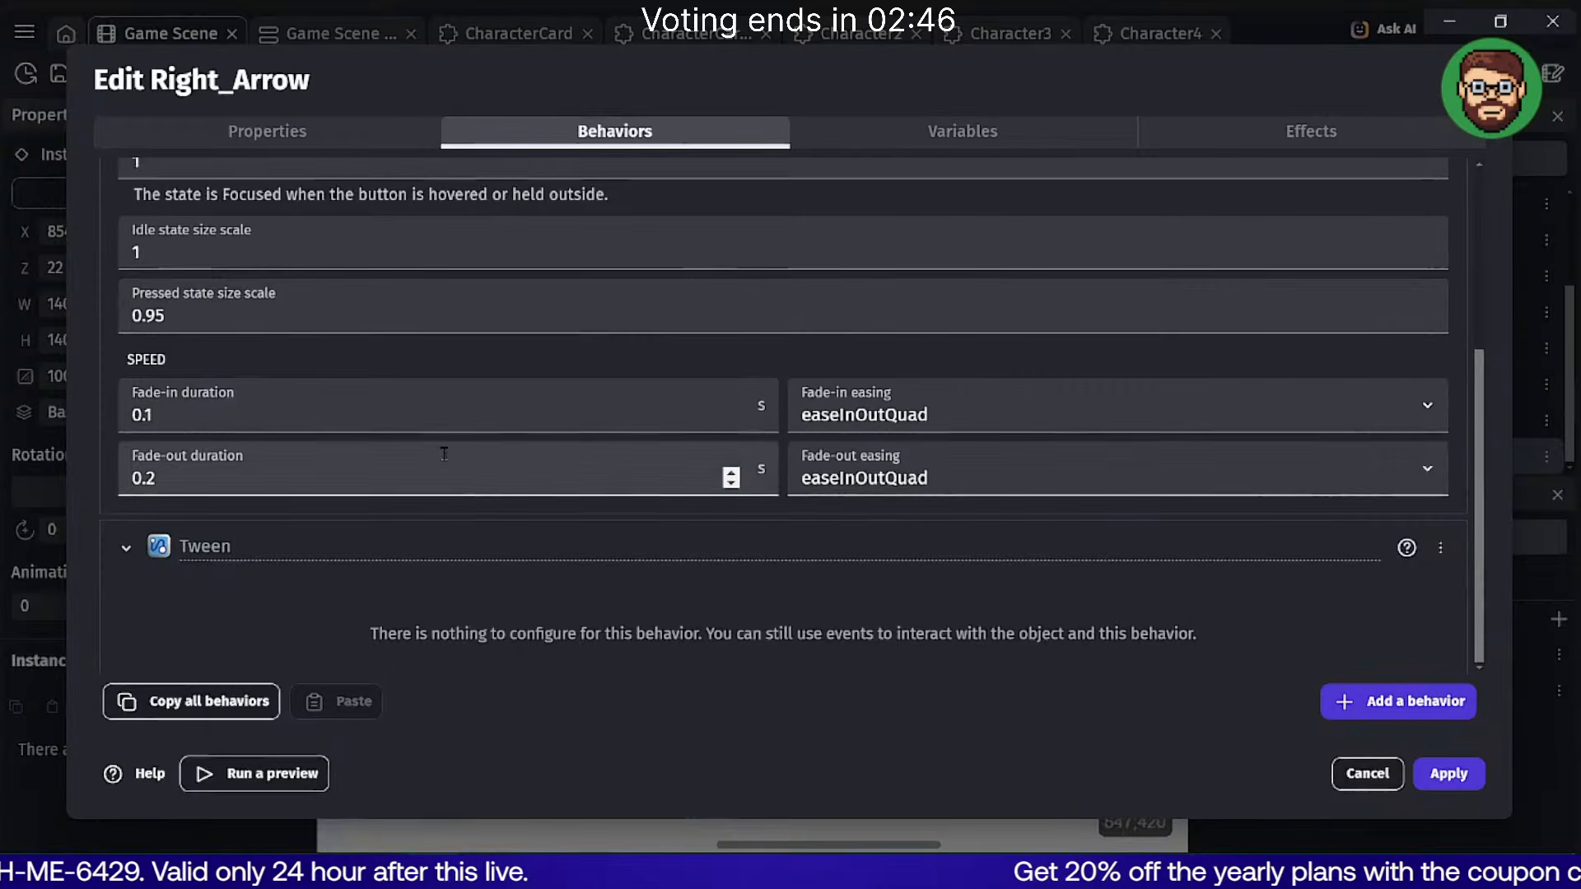
{"action": "left_click", "coordinate": [1449, 775]}
Move the Right_Arrow instance closer to the red CenterOfScene square, to about X 757, Y 314, and preview the game.
{"action": "left_click", "coordinate": [917, 368]}
{"action": "left_click", "coordinate": [771, 454]}
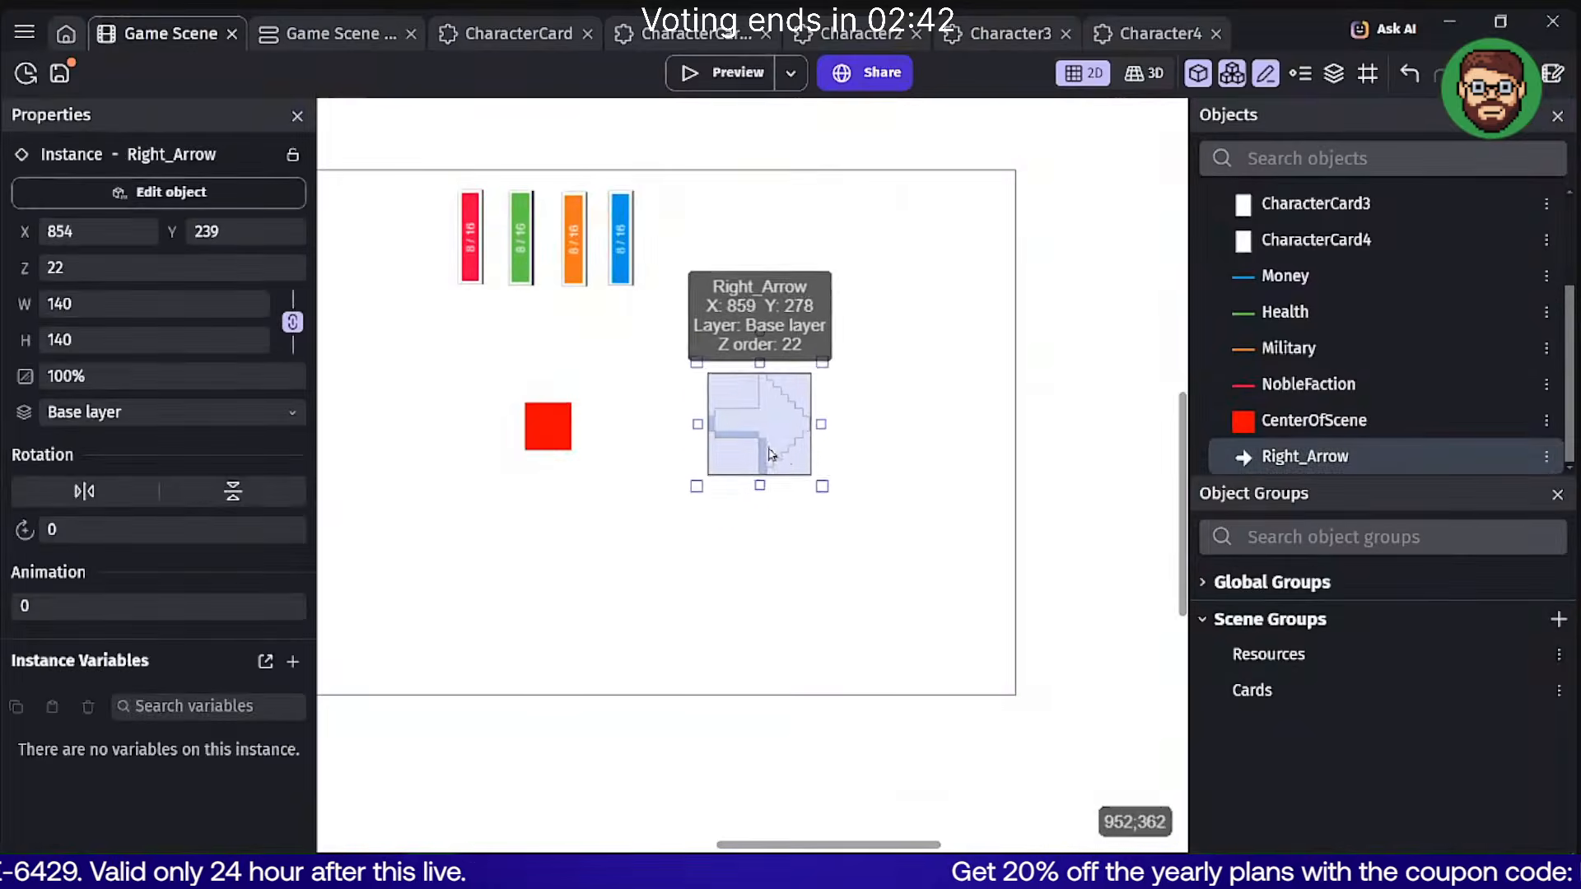
{"action": "left_click_drag", "start_coordinate": [769, 450], "coordinate": [702, 461]}
{"action": "left_click", "coordinate": [955, 277]}
{"action": "left_click", "coordinate": [735, 71]}
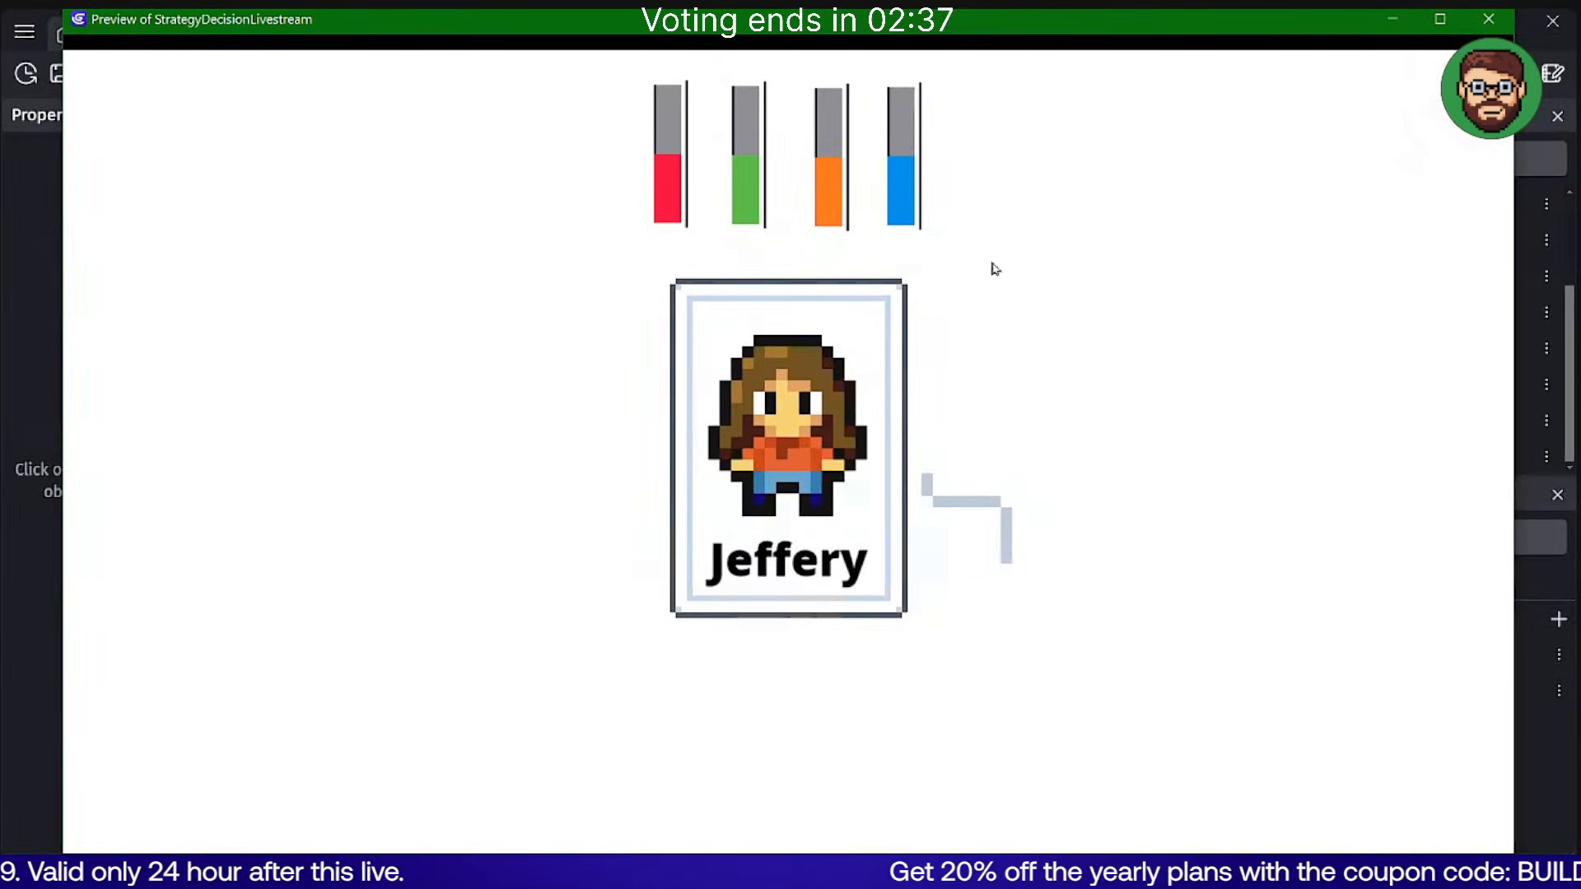
{"action": "left_click", "coordinate": [1489, 19]}
Change the Game Scene's background color from the scene properties to a light pink.
{"action": "right_click", "coordinate": [1016, 247]}
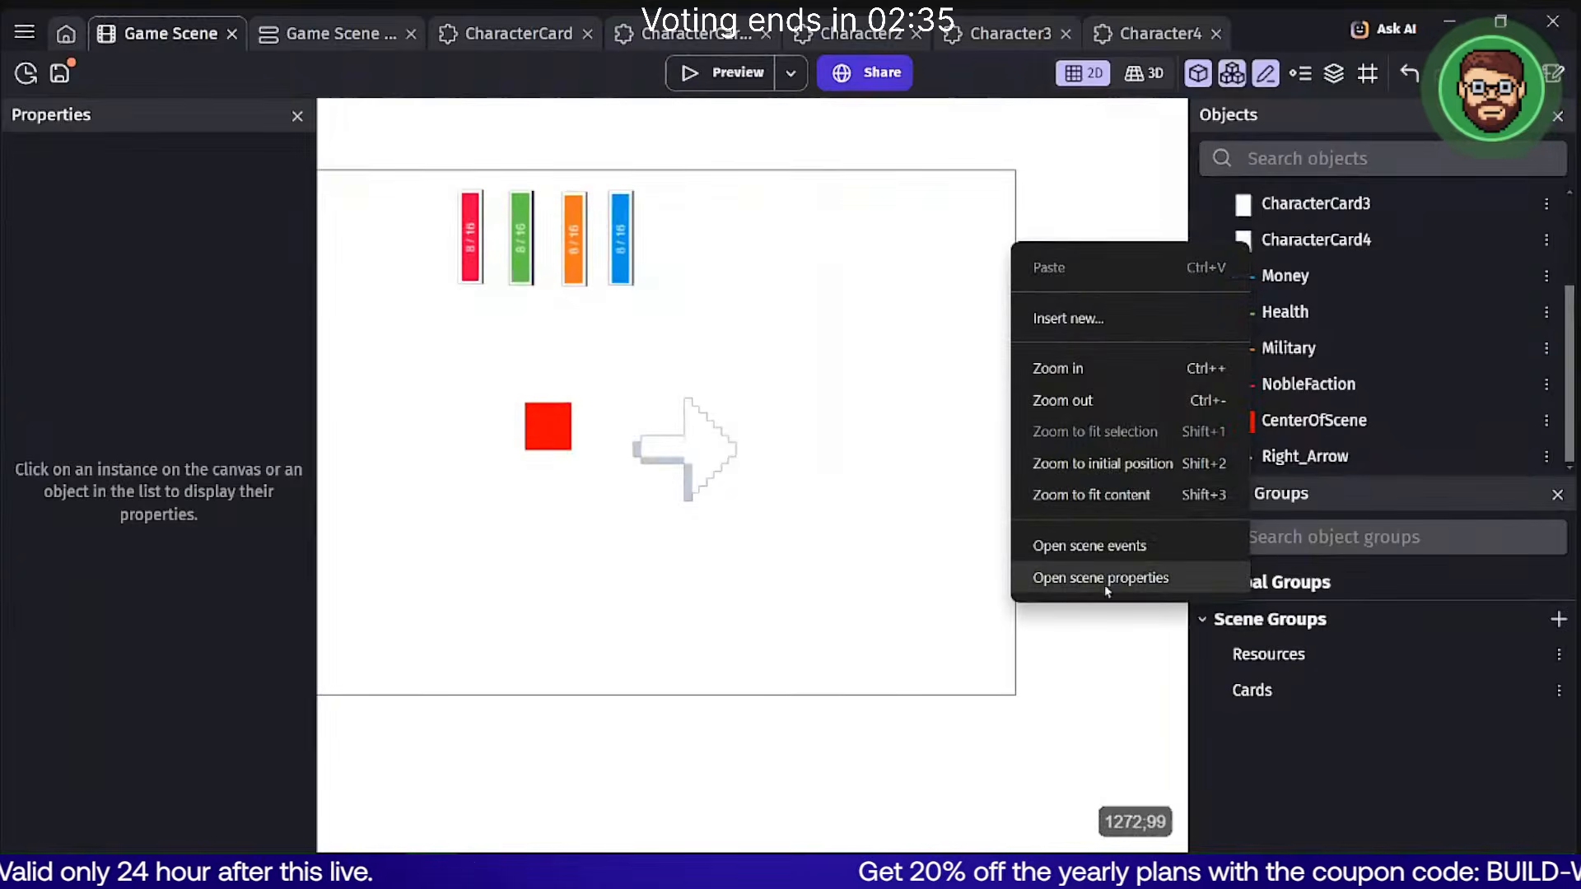
{"action": "left_click", "coordinate": [1104, 582]}
{"action": "left_click", "coordinate": [1068, 343]}
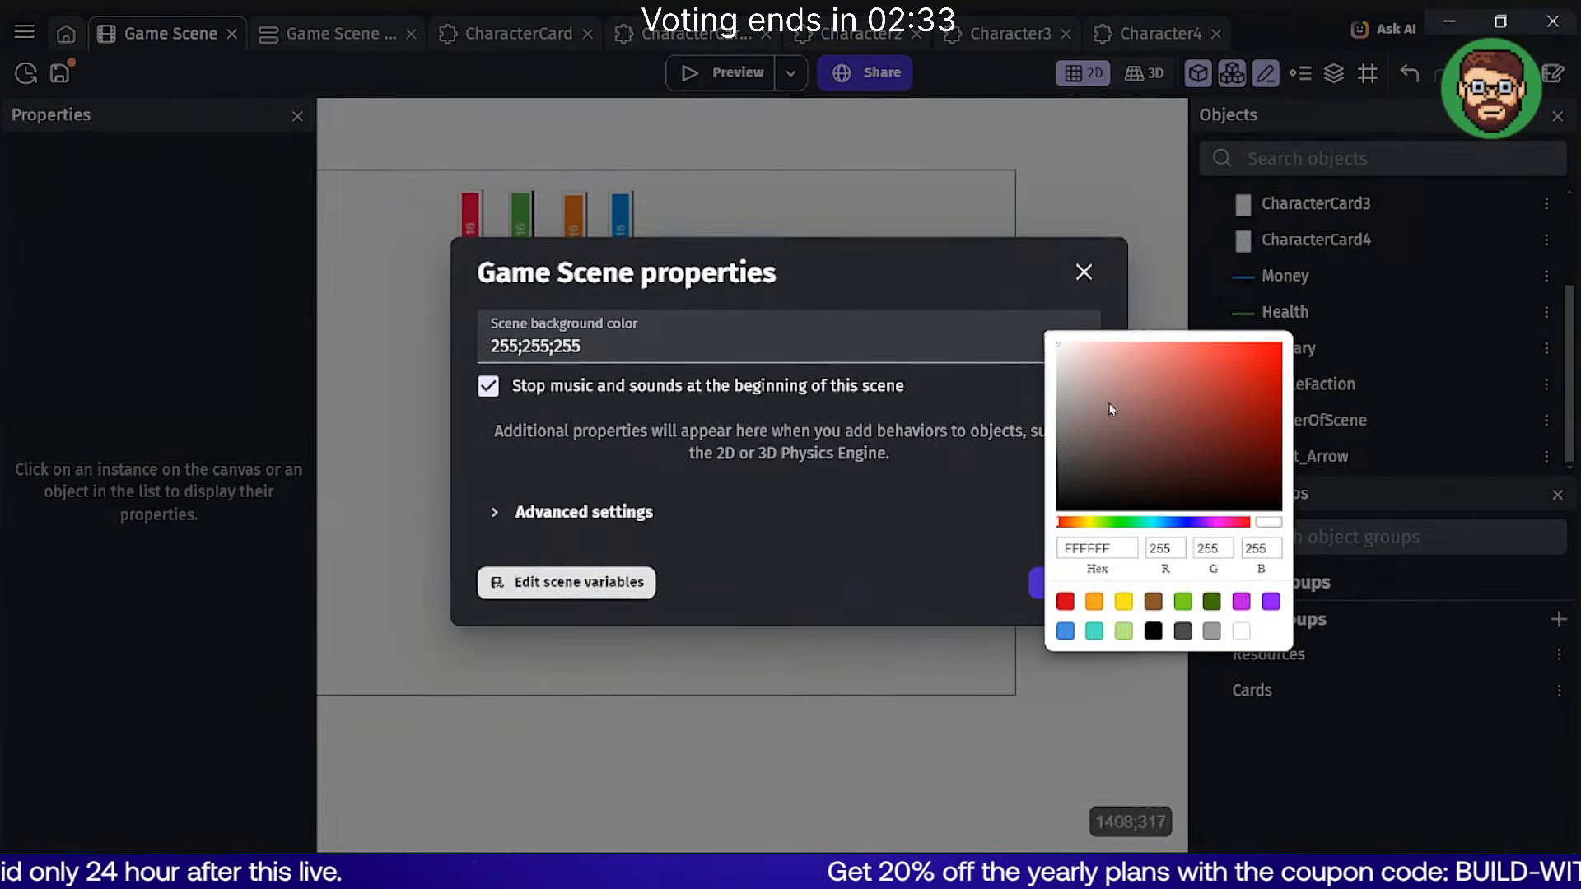
{"action": "left_click", "coordinate": [1081, 382]}
{"action": "left_click_drag", "start_coordinate": [1081, 381], "coordinate": [1080, 372]}
{"action": "left_click", "coordinate": [920, 463]}
{"action": "left_click", "coordinate": [1064, 582]}
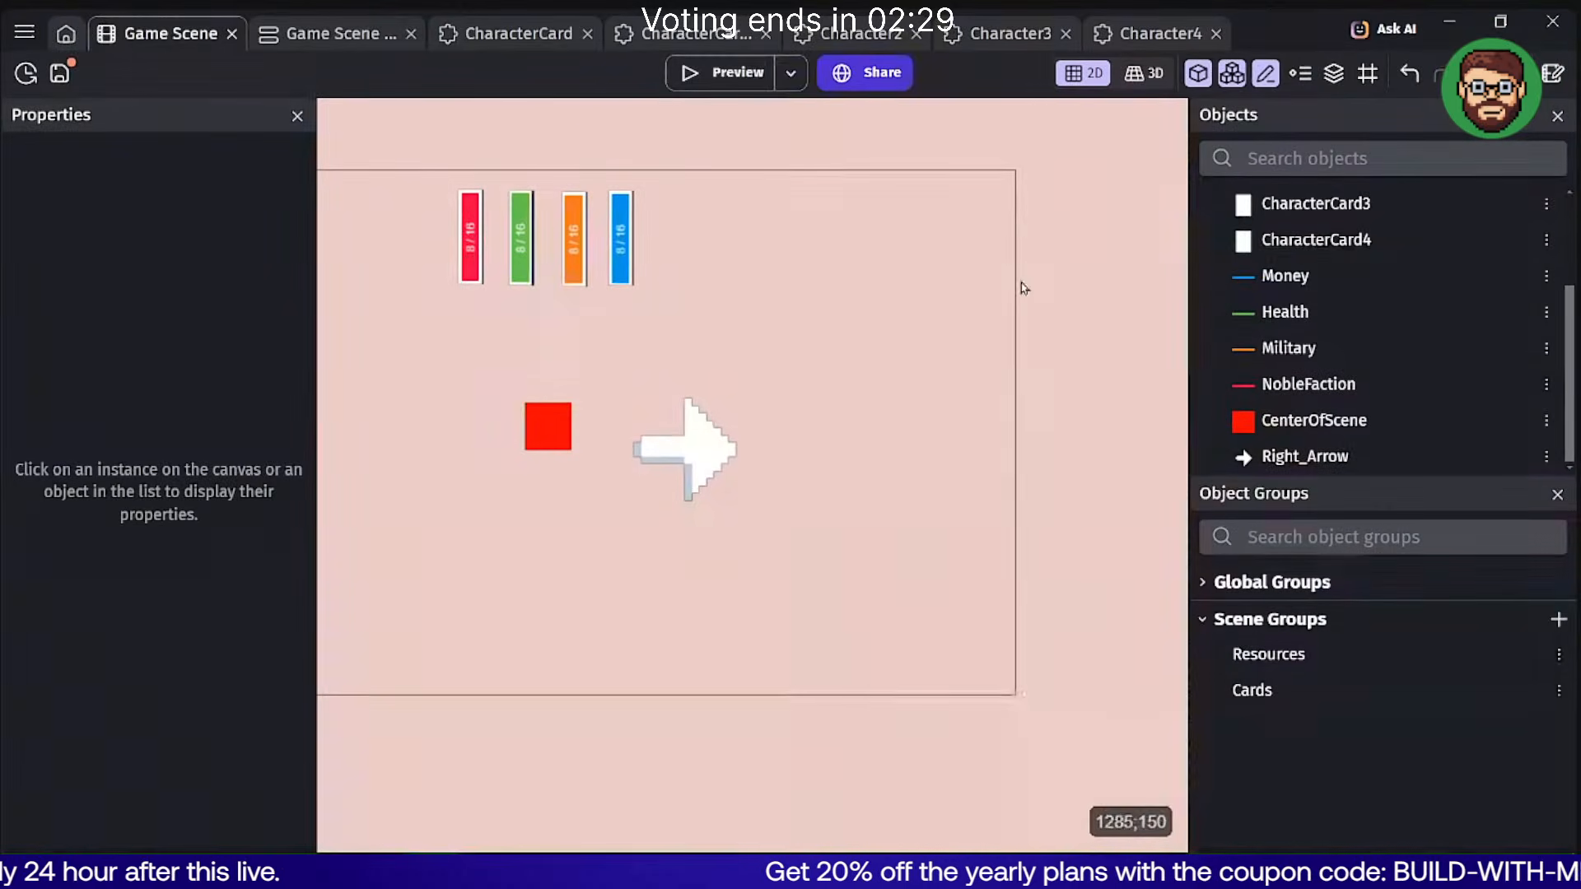
Preview the game to check the arrow against the new background, and close the preview.
{"action": "key", "text": "F5"}
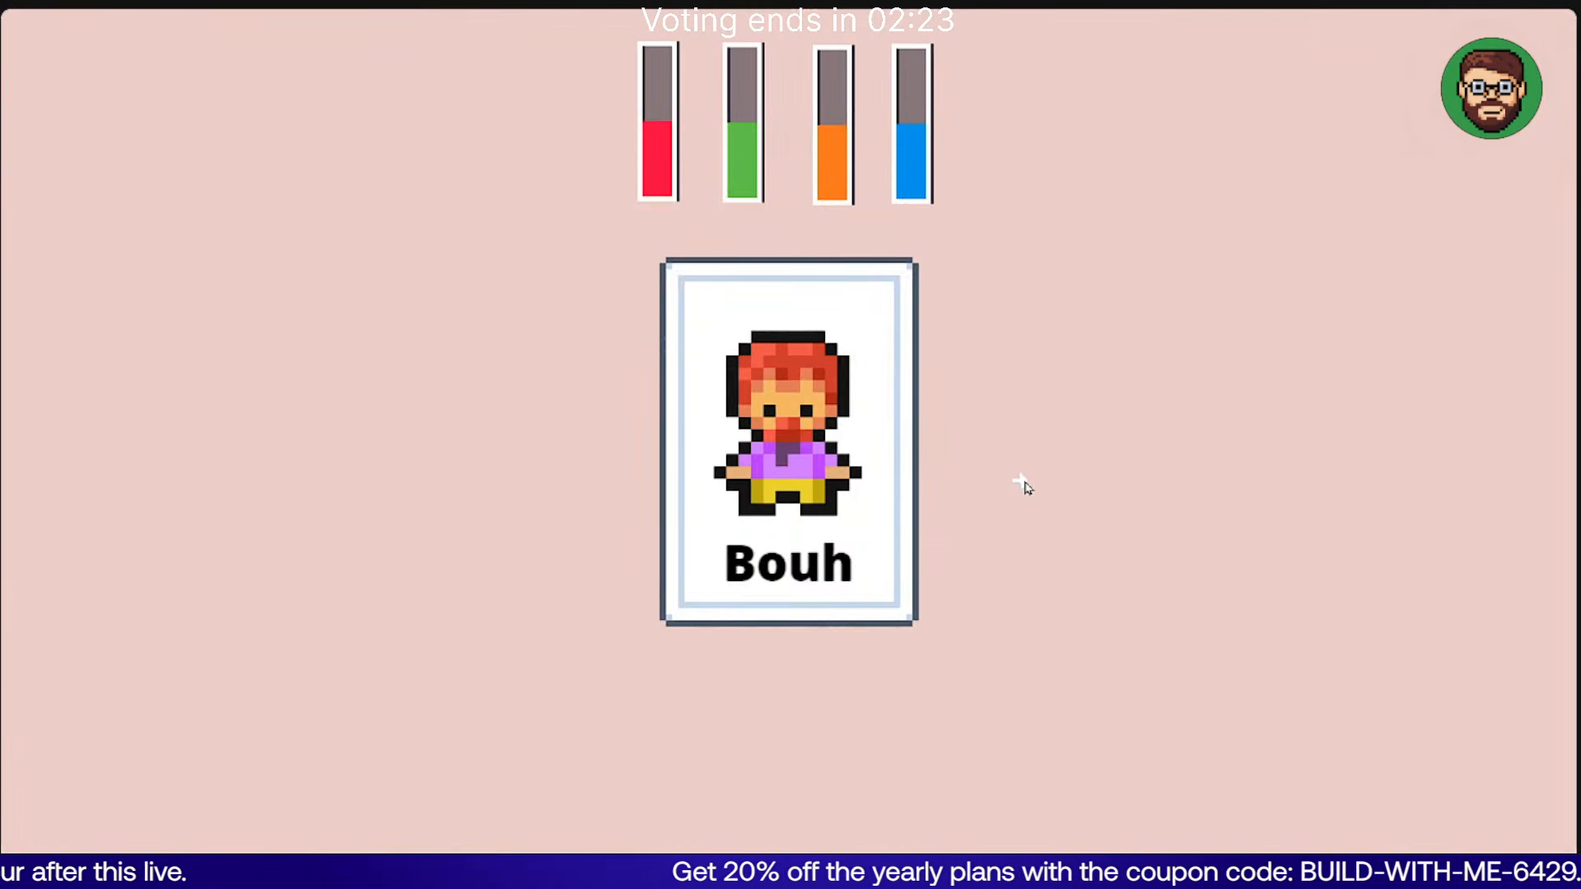
{"action": "key", "text": "F11"}
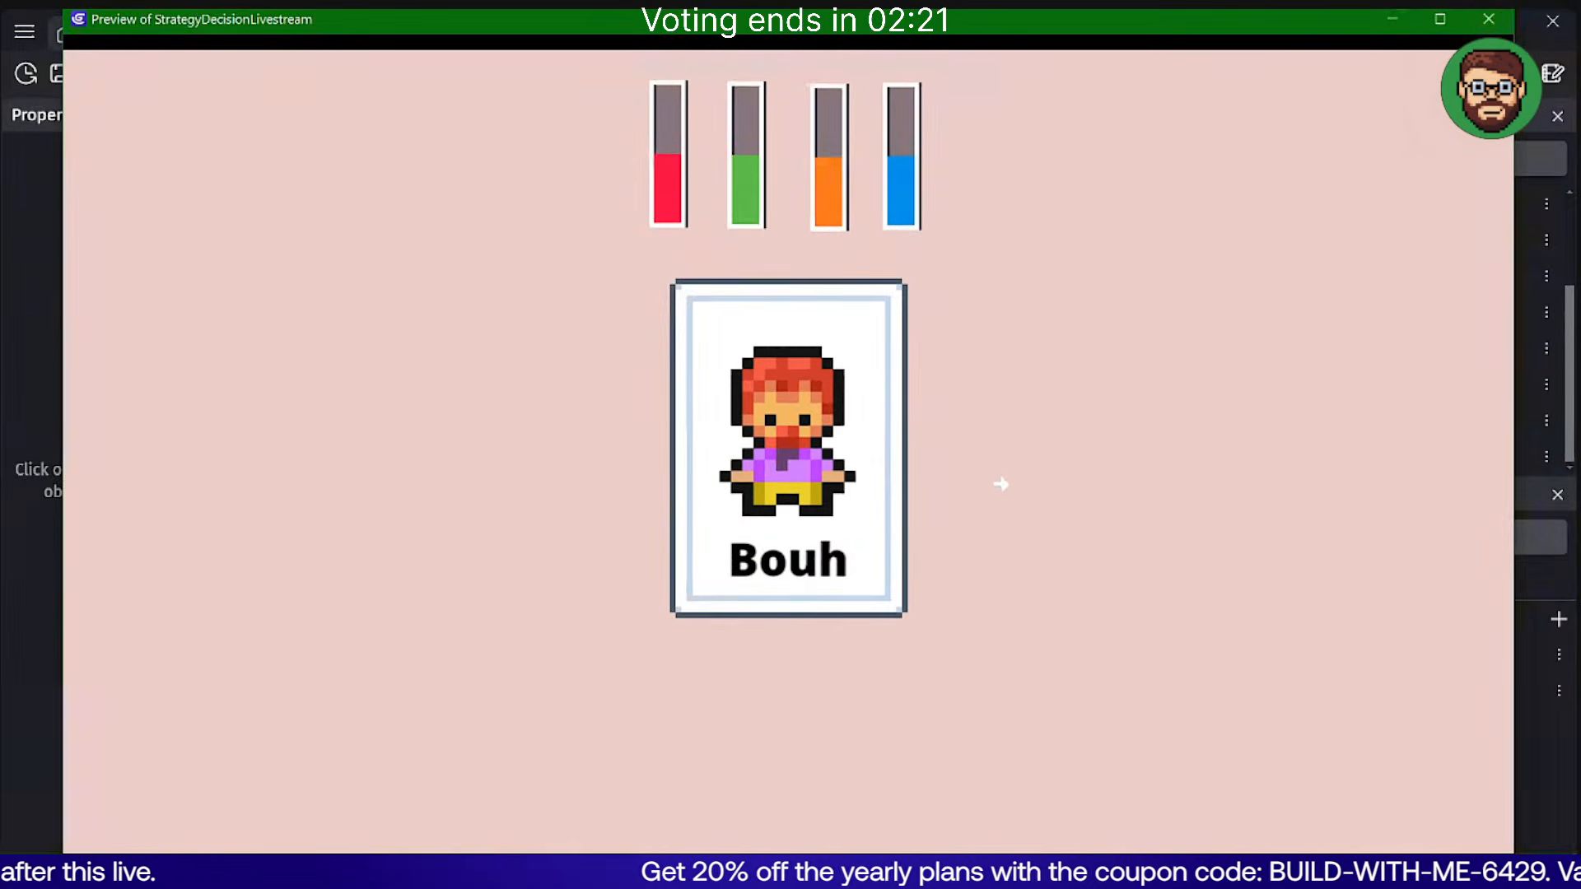
{"action": "left_click", "coordinate": [1496, 18]}
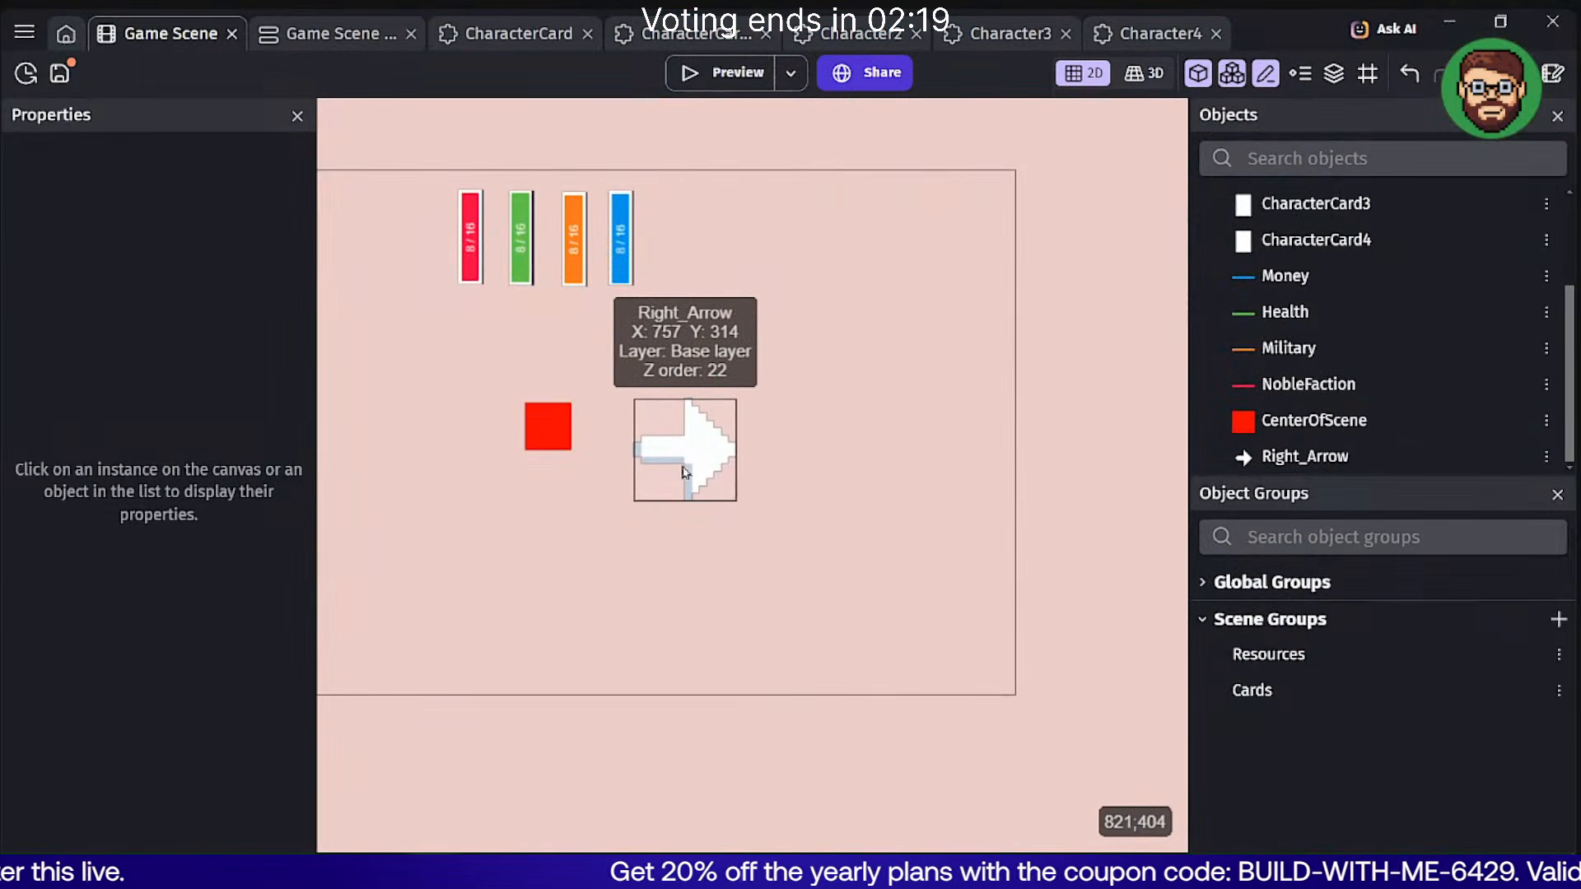
Set Right_Arrow's ButtonScaleTween size scales to 10 for focused, 10 for idle and 9.5 for pressed.
{"action": "double_click", "coordinate": [682, 472]}
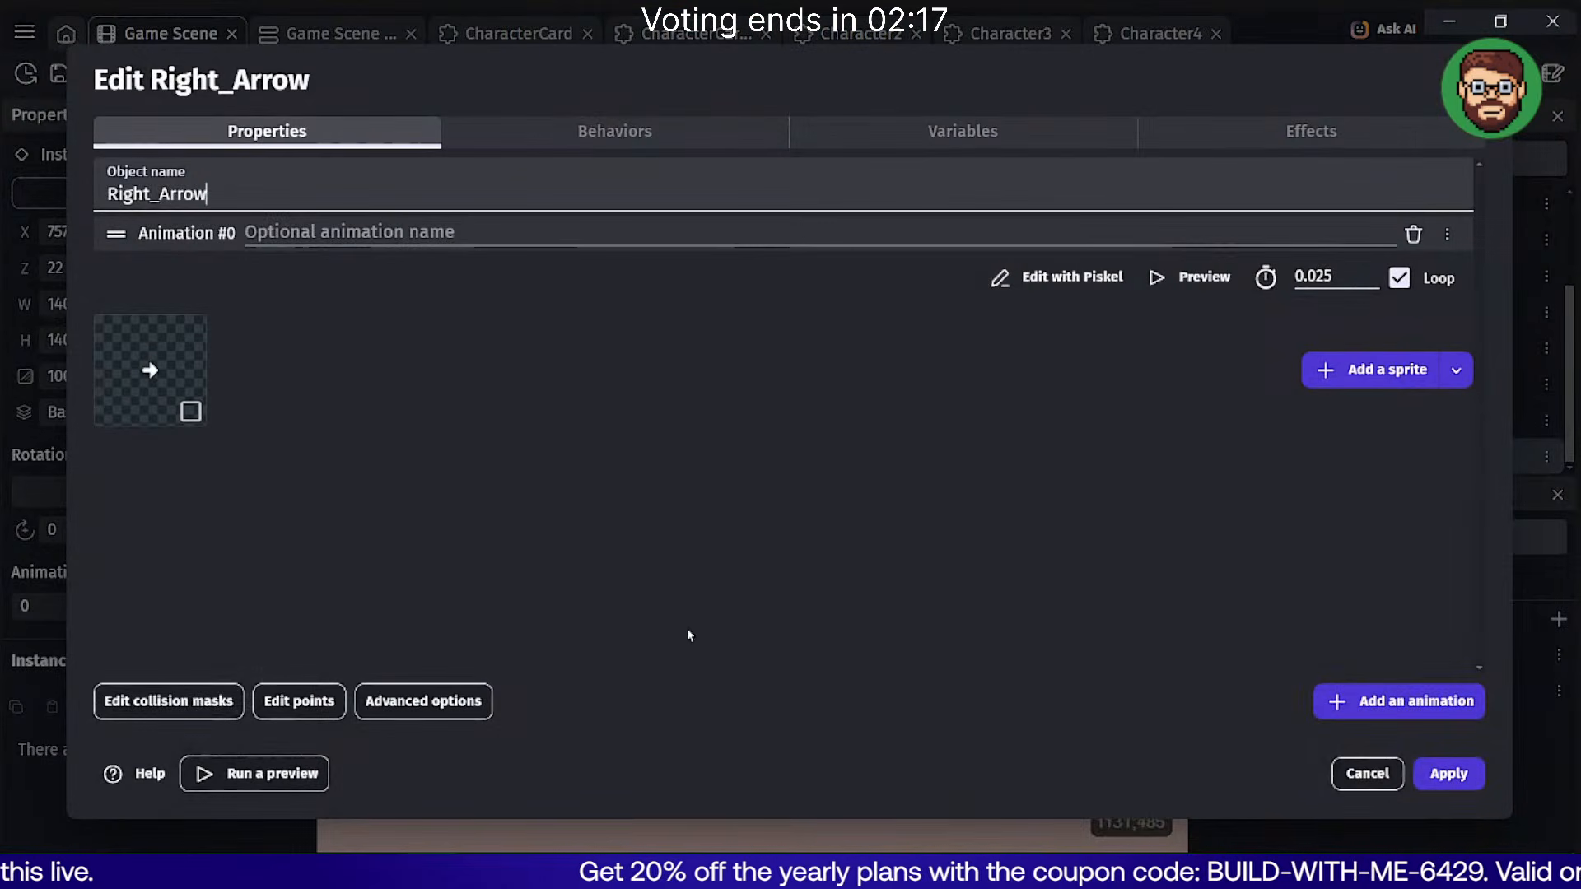
{"action": "left_click", "coordinate": [609, 131]}
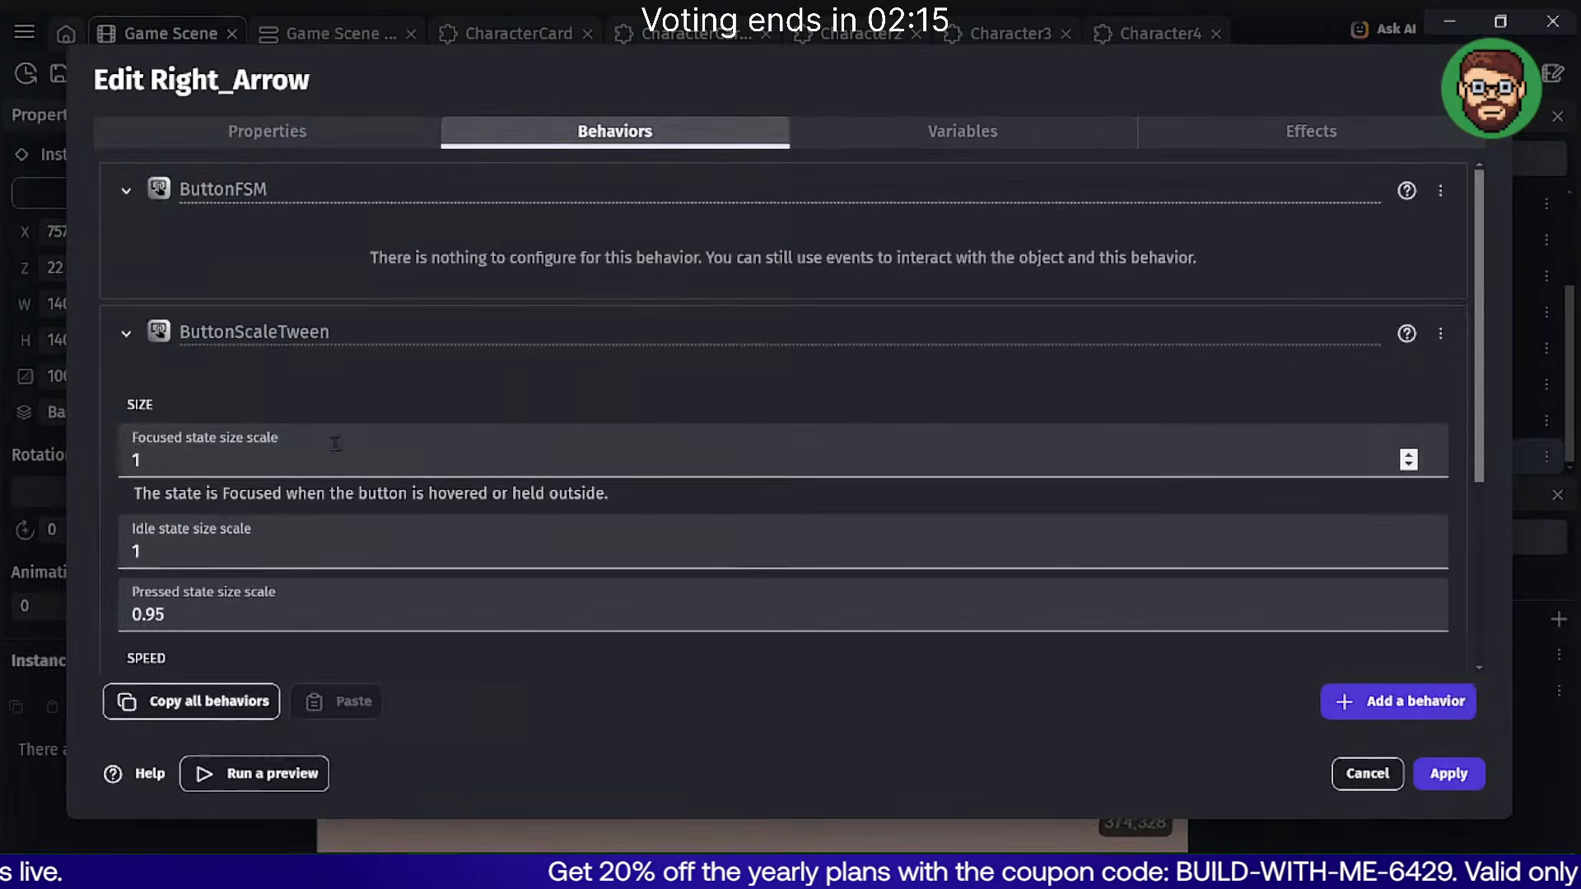
{"action": "left_click", "coordinate": [313, 458]}
{"action": "type", "text": "0"}
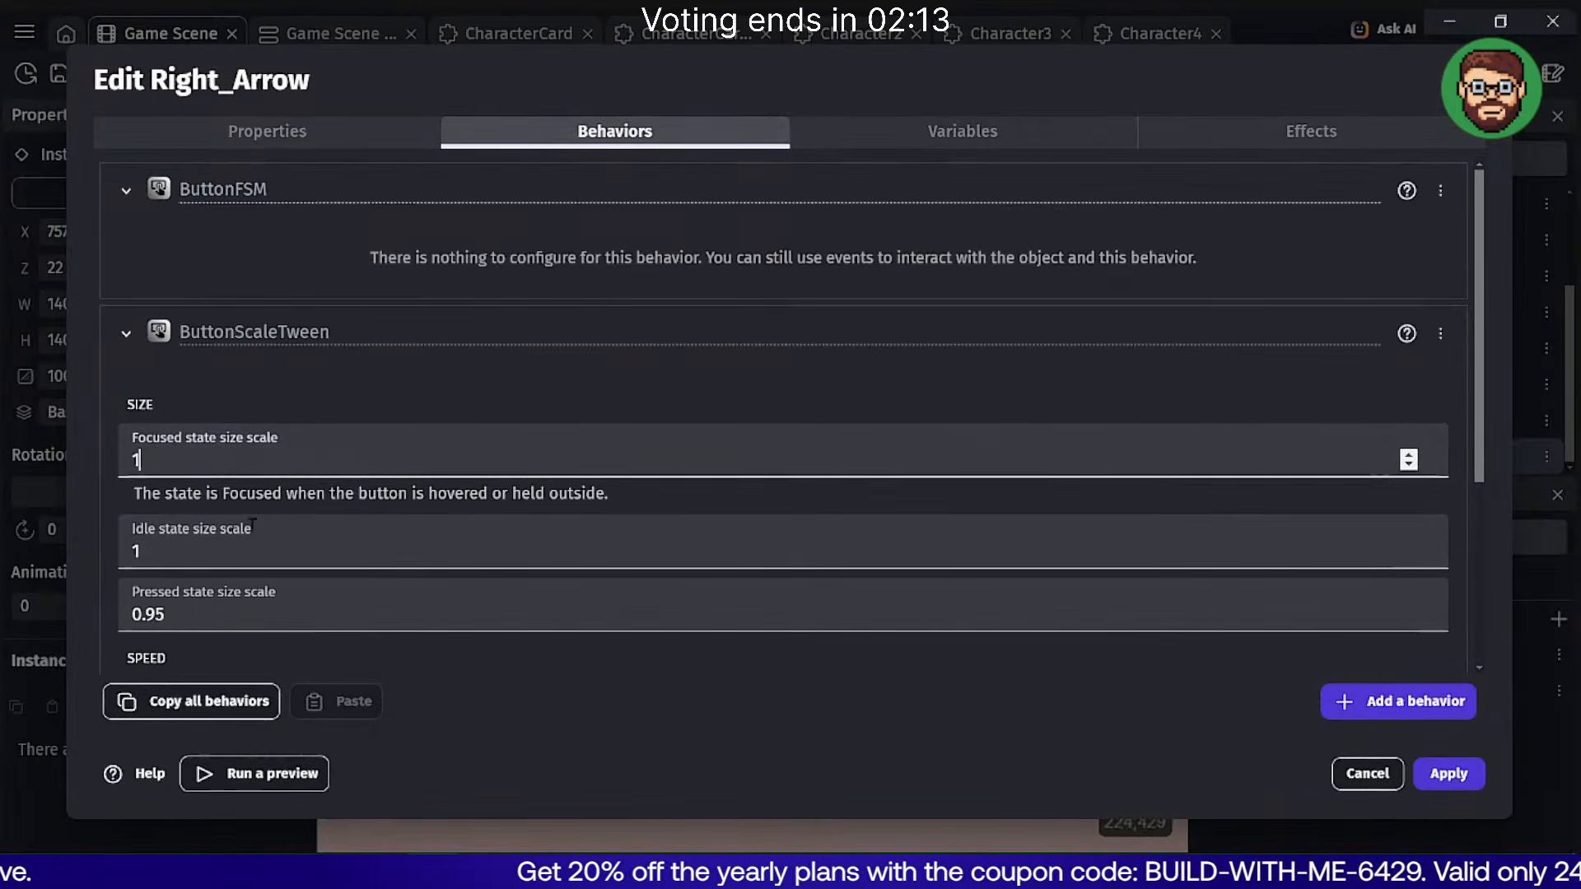
{"action": "left_click", "coordinate": [253, 547]}
{"action": "type", "text": "0"}
{"action": "double_click", "coordinate": [137, 615]}
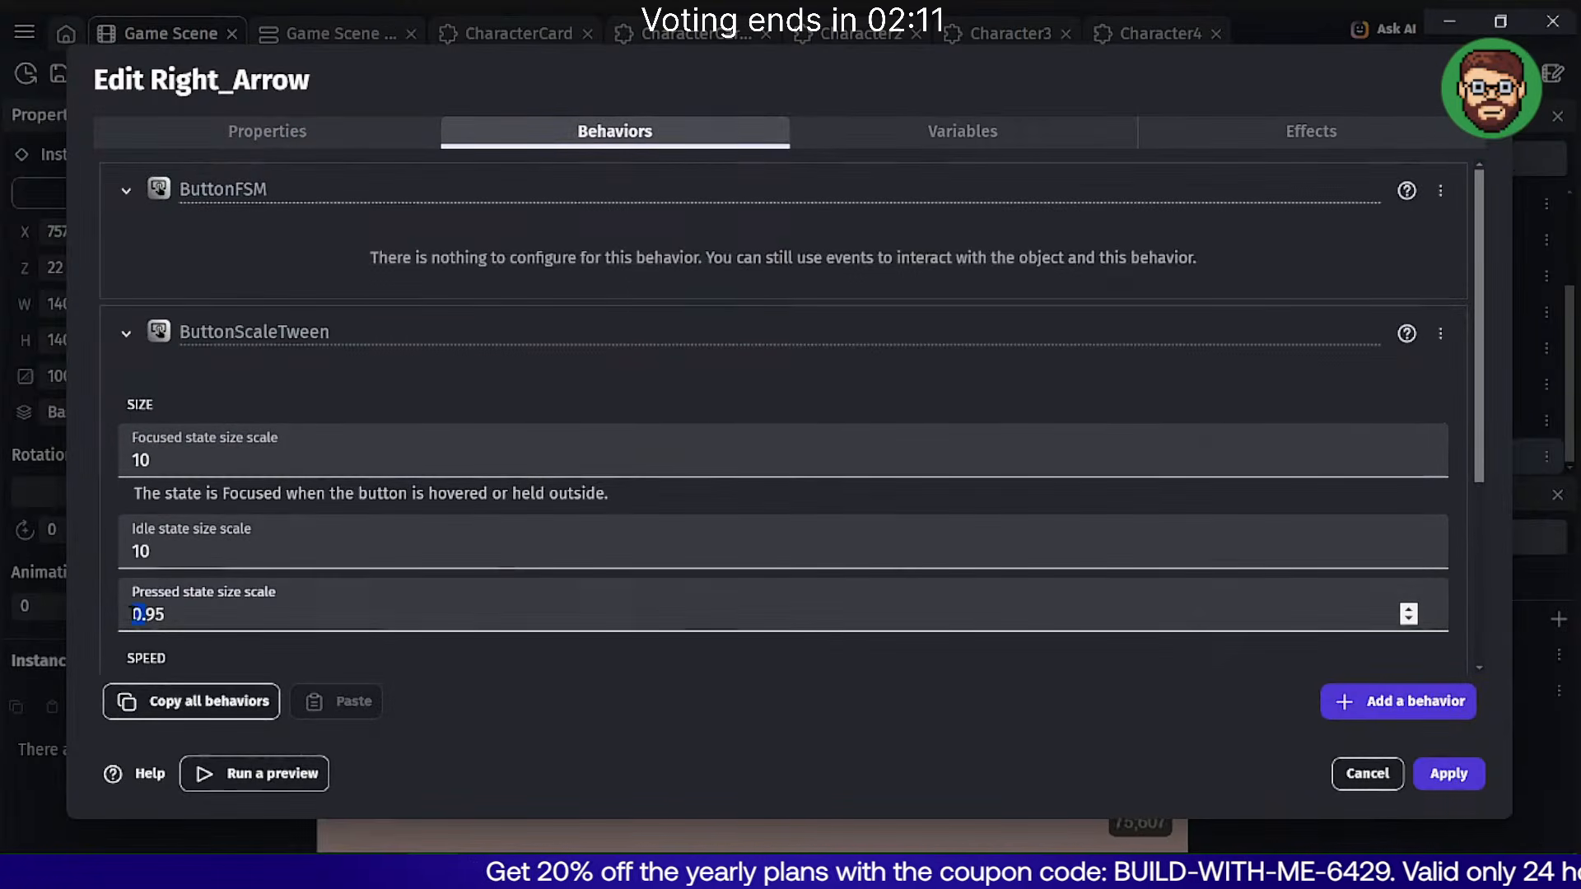
{"action": "key", "text": "Right"}
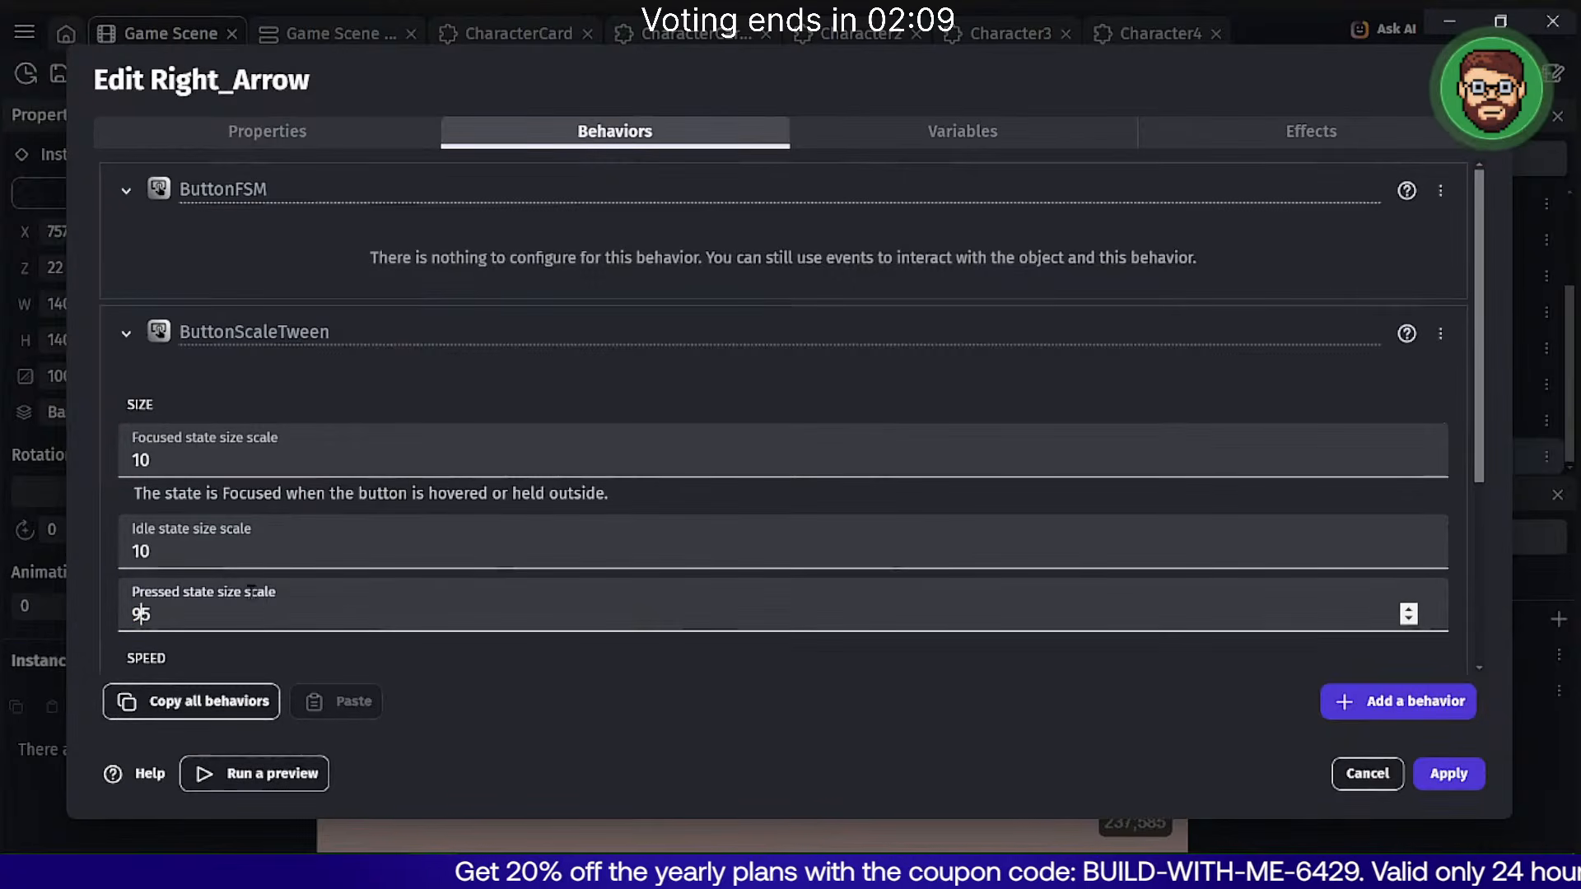
{"action": "type", "text": "."}
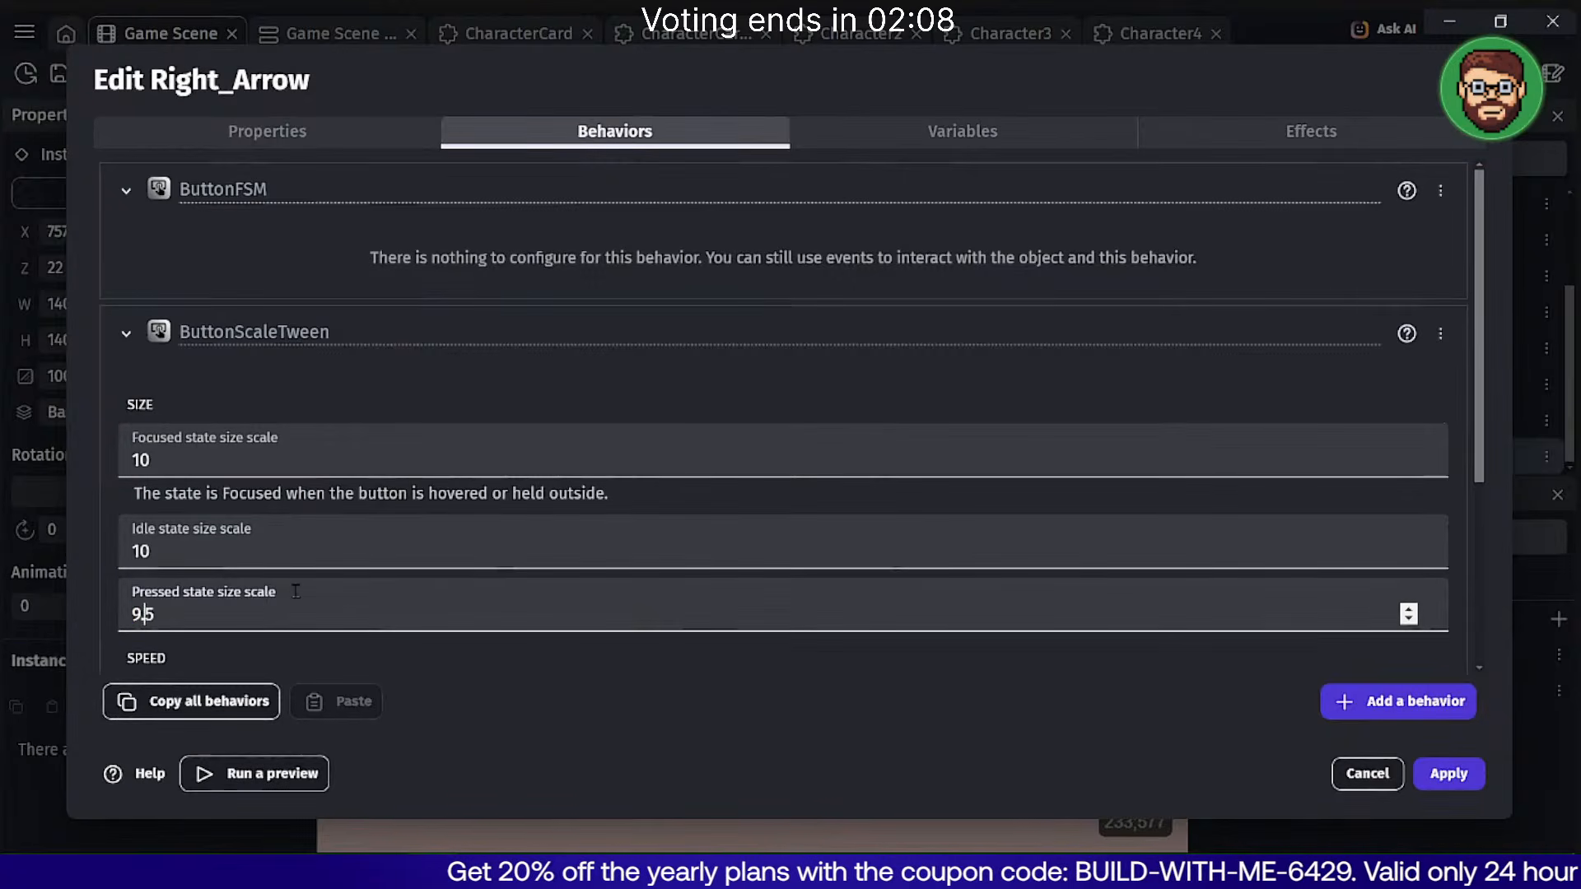
{"action": "left_click", "coordinate": [1448, 773]}
Preview the game to check the arrow's size beside the card, and close the preview.
{"action": "left_click", "coordinate": [695, 73]}
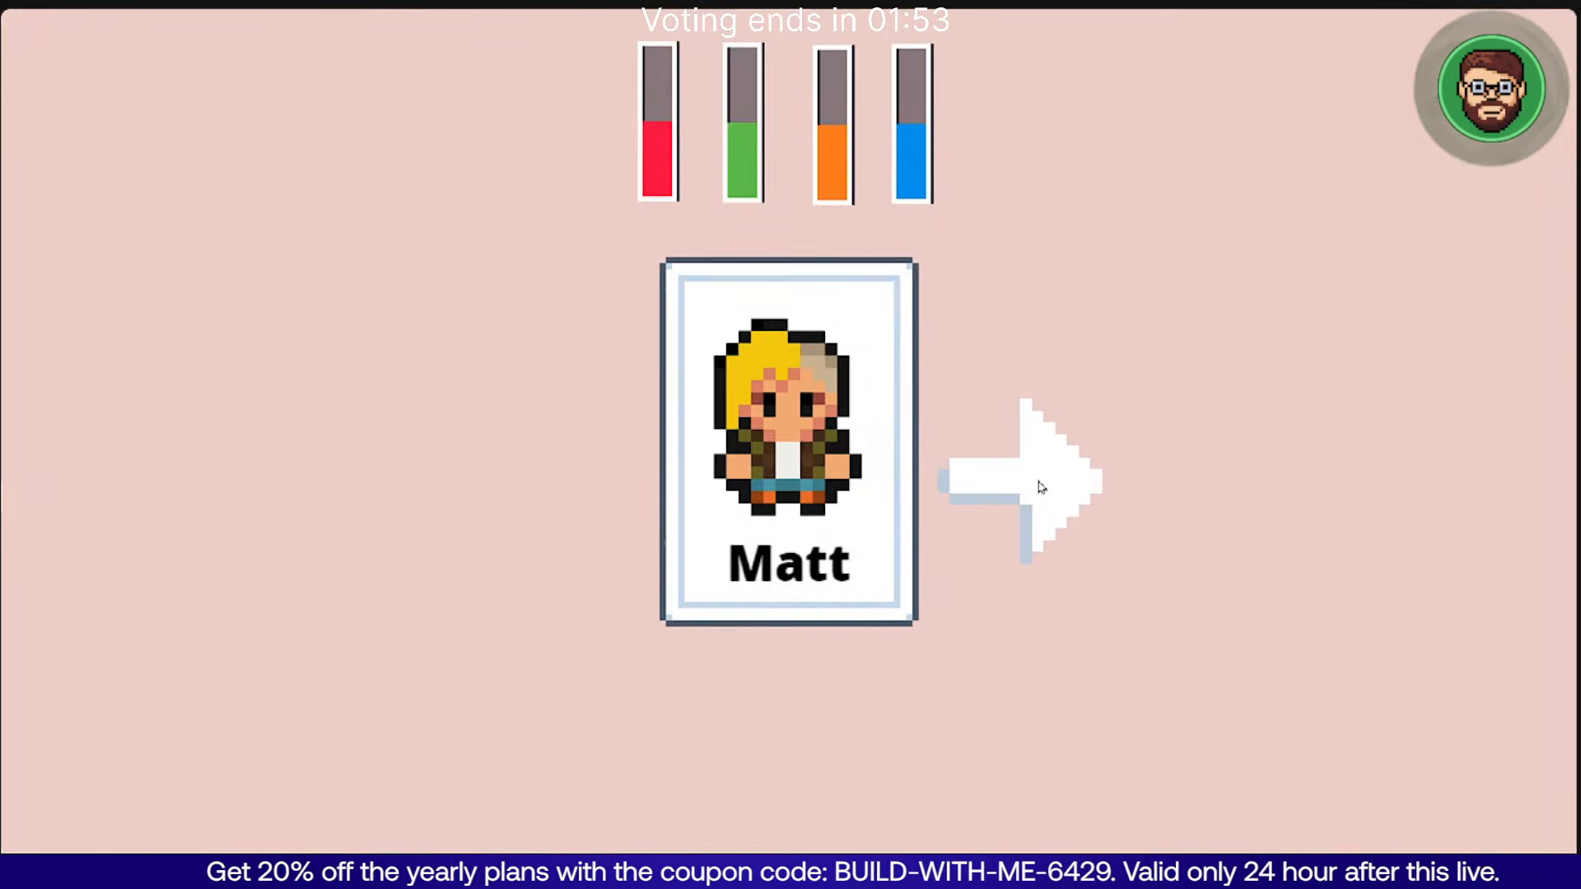
{"action": "key", "text": "F11"}
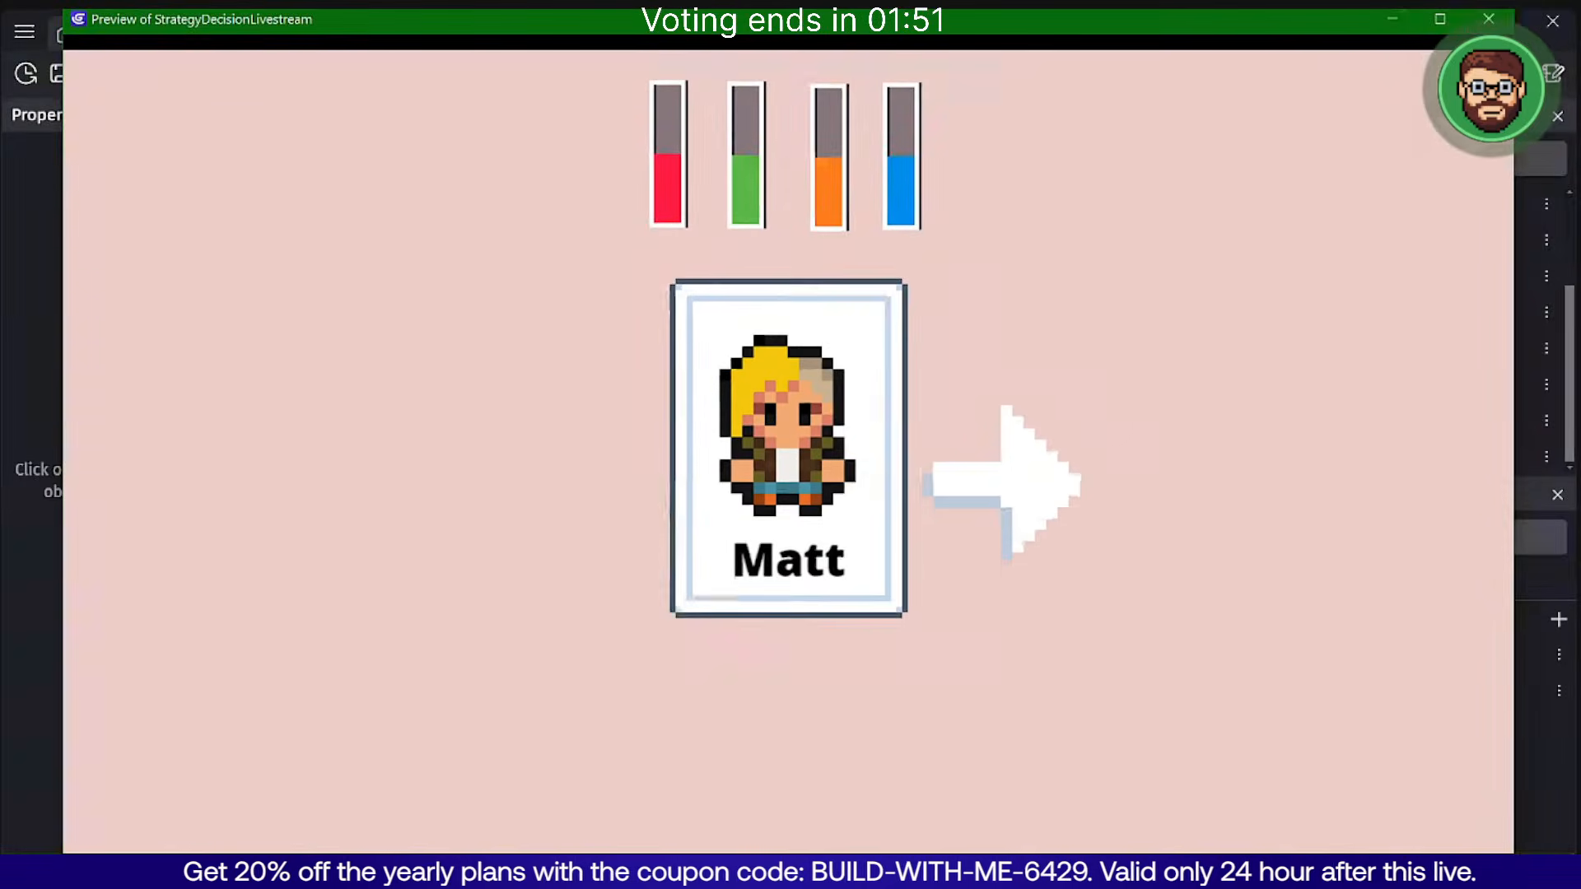
{"action": "left_click", "coordinate": [1494, 19]}
Review the Button States conditions offered for Right_Arrow in a new scene event, and discard that event without adding one.
{"action": "left_click", "coordinate": [300, 40]}
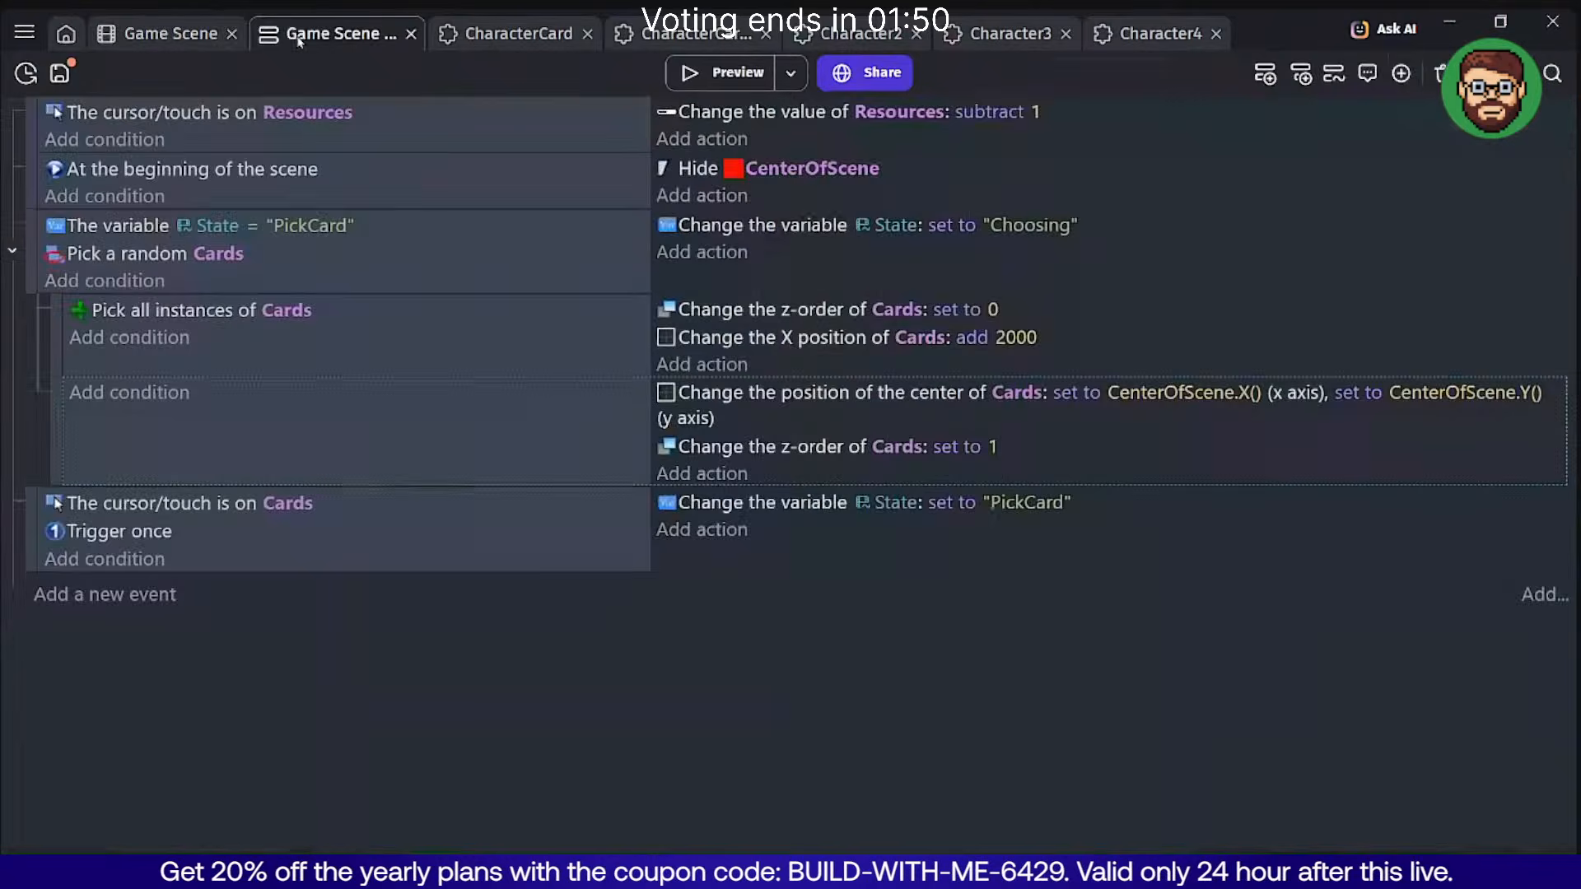
{"action": "left_click", "coordinate": [123, 597]}
{"action": "left_click", "coordinate": [141, 585]}
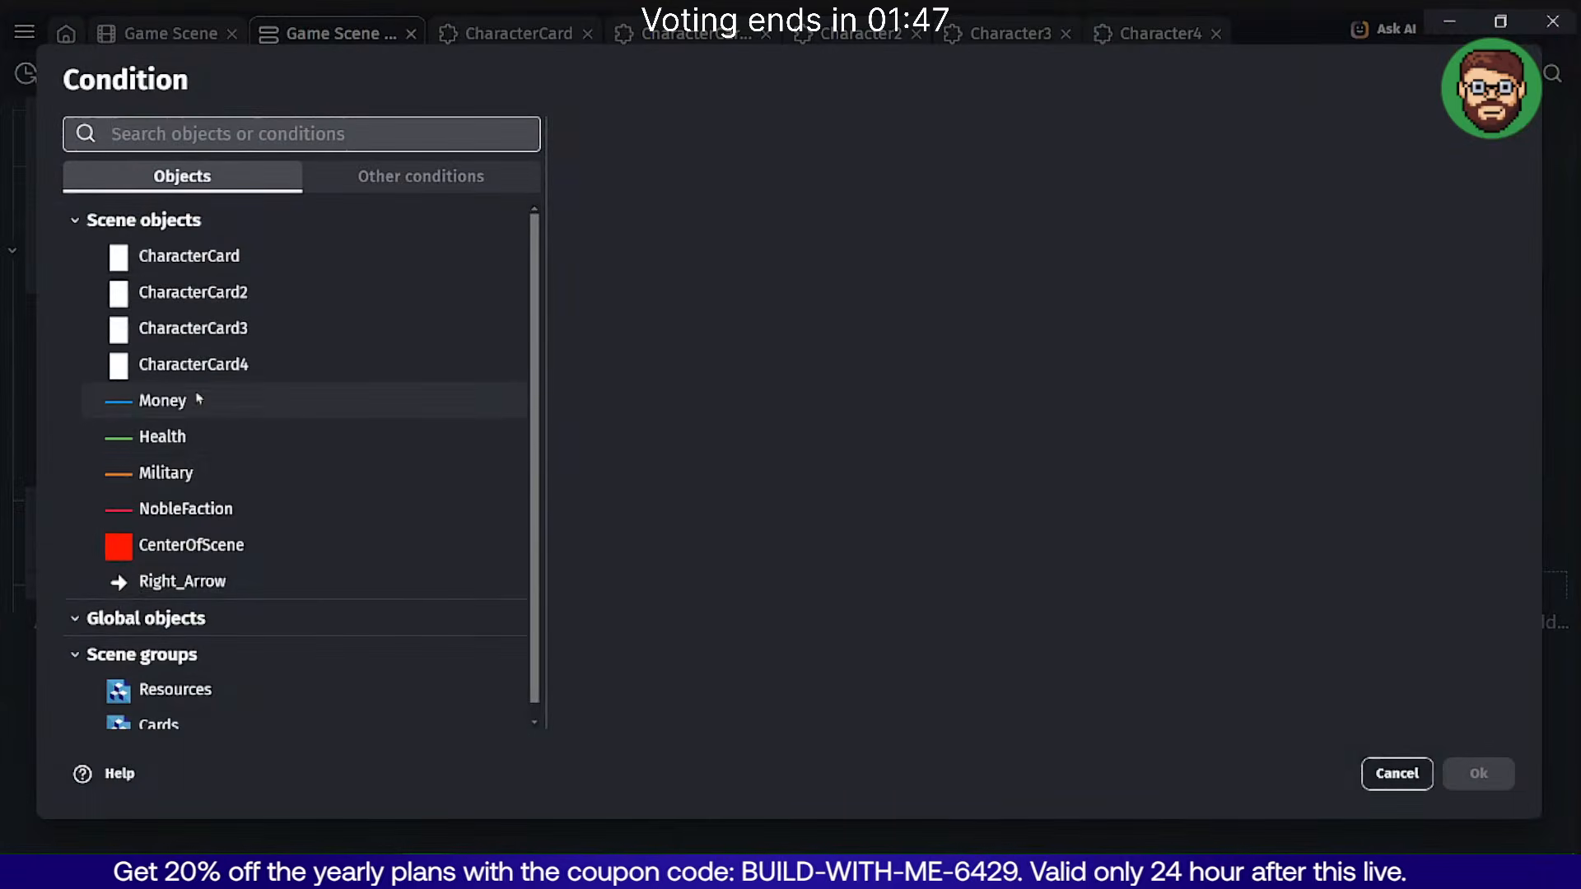
{"action": "left_click", "coordinate": [195, 581]}
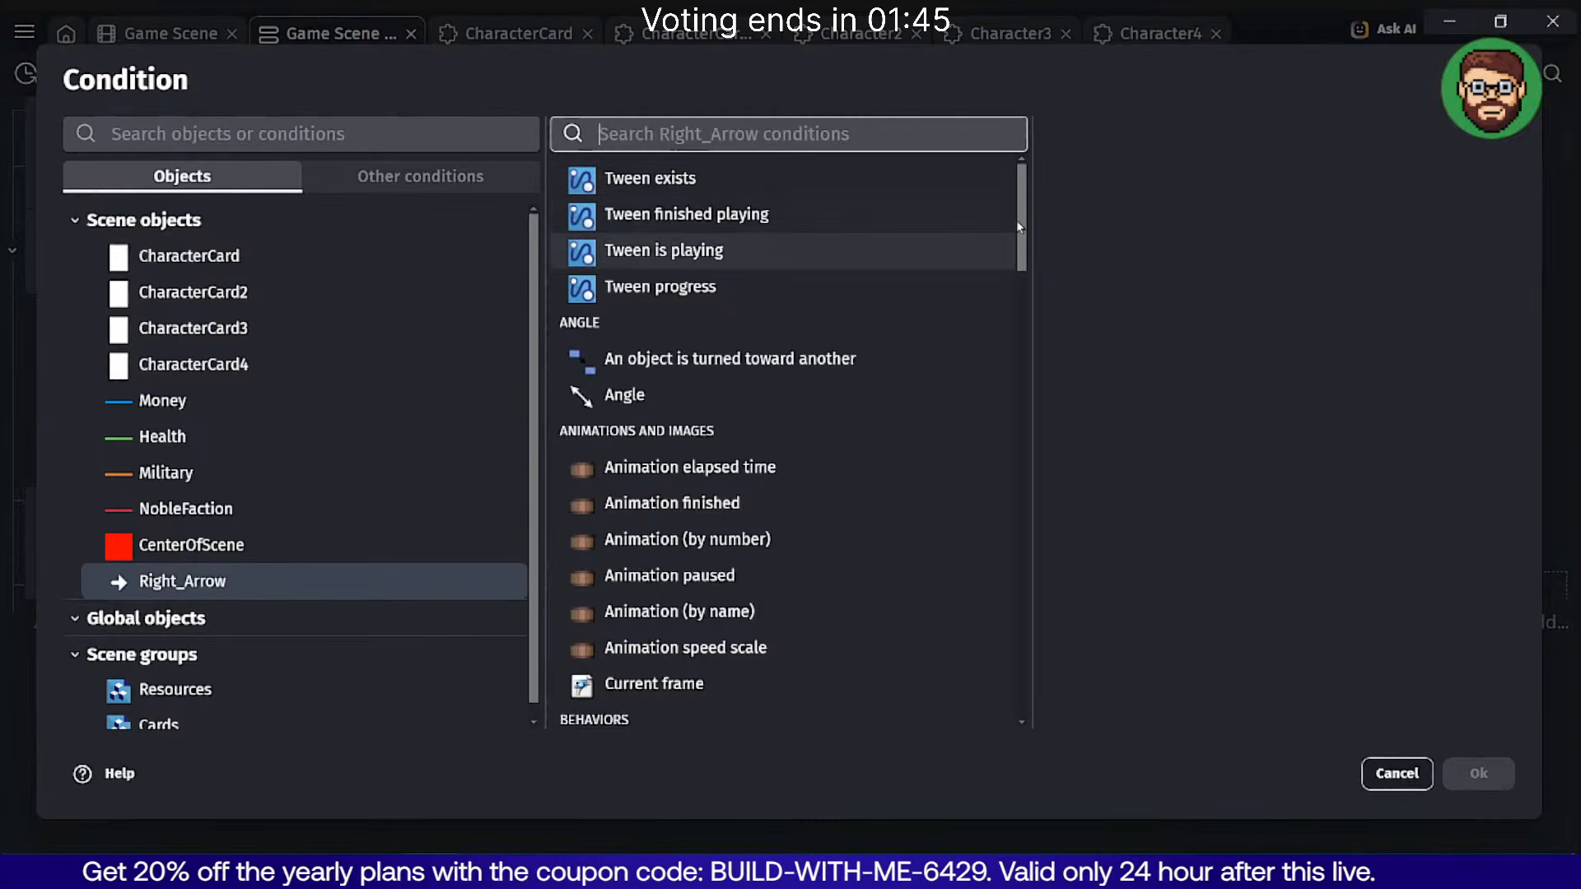
{"action": "left_click_drag", "start_coordinate": [1017, 222], "coordinate": [1025, 371]}
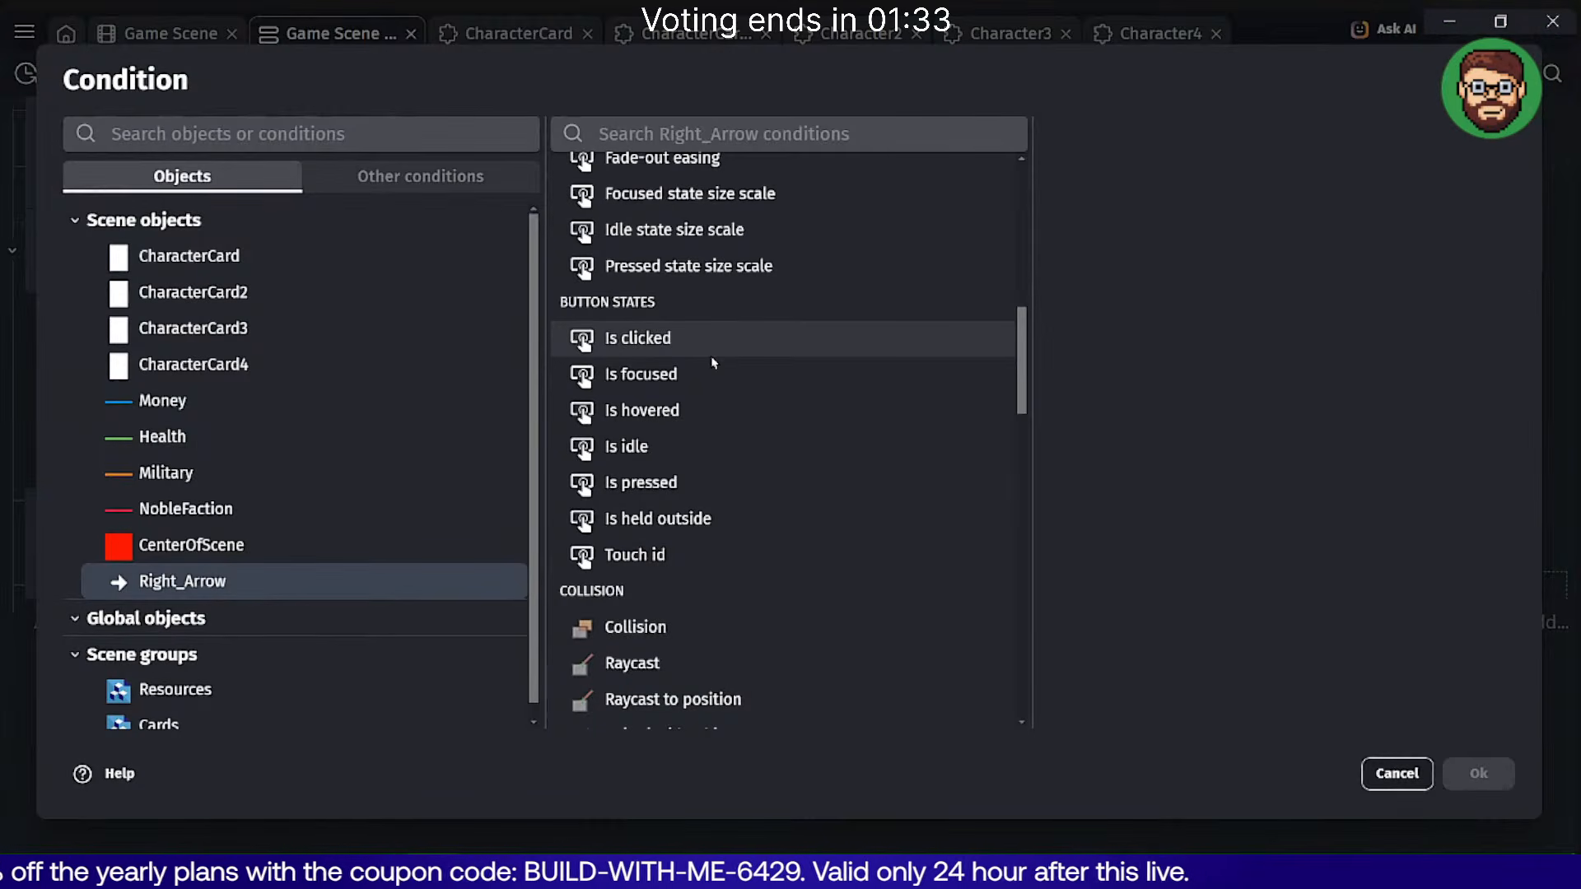
{"action": "left_click", "coordinate": [1422, 786]}
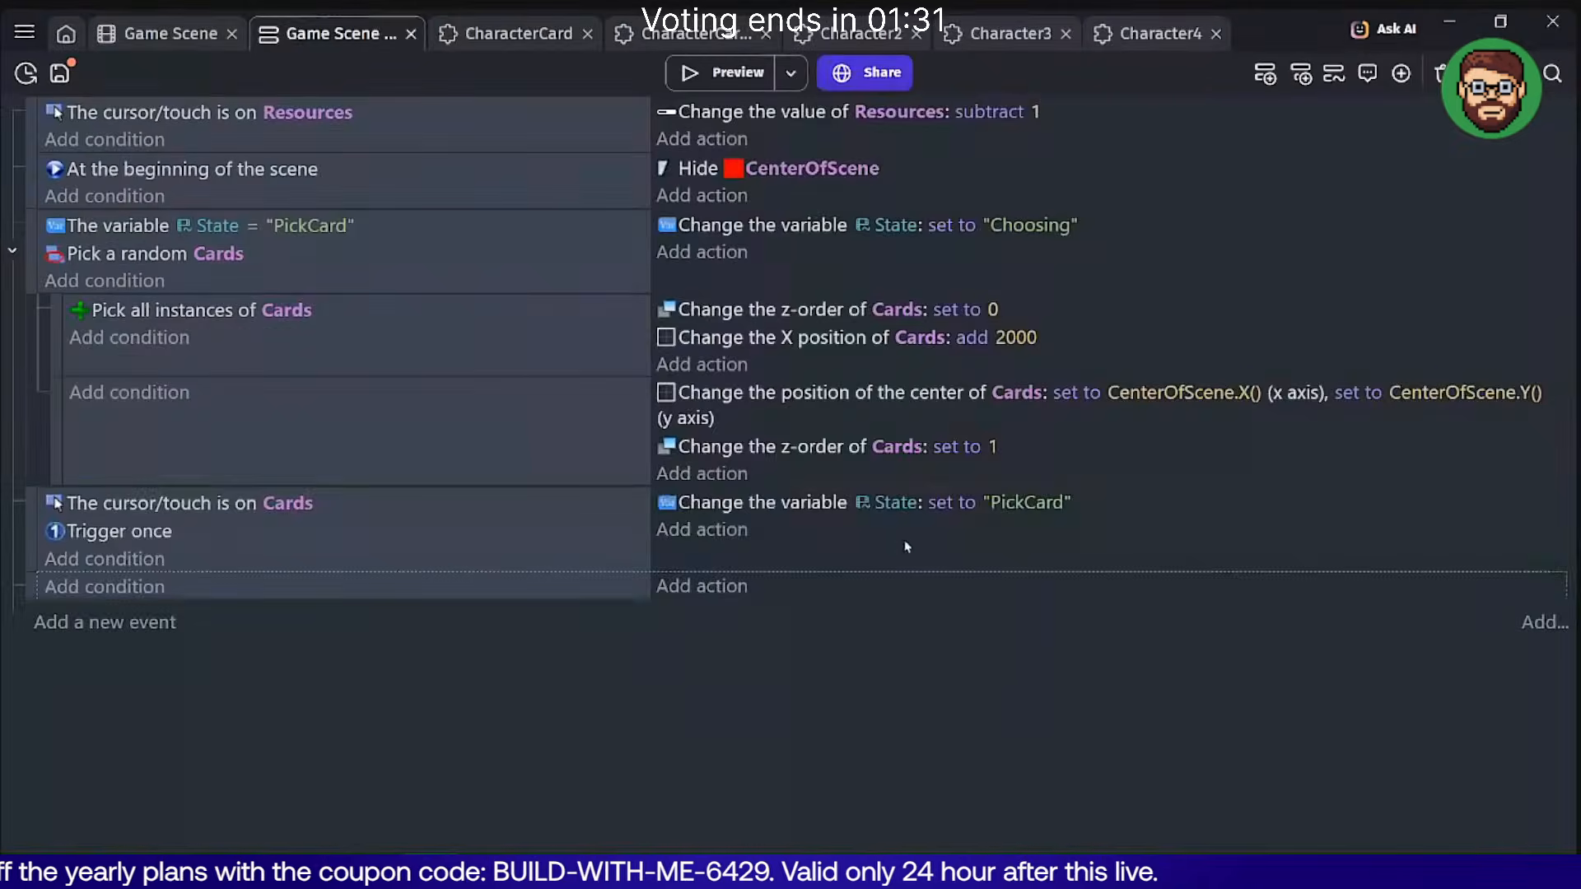
{"action": "key", "text": "Delete"}
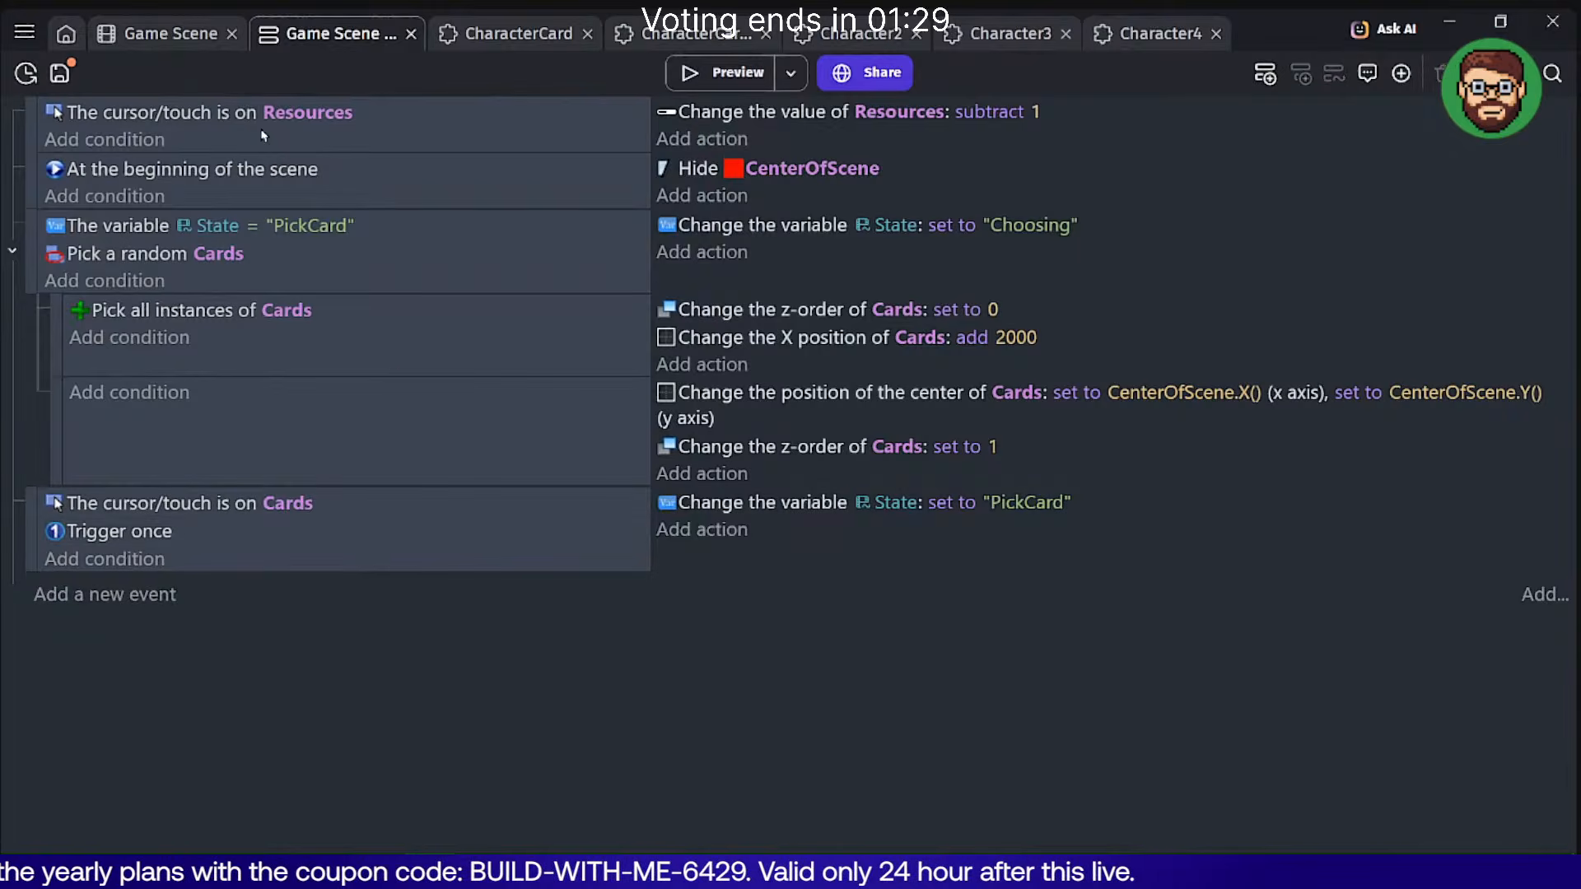
Delete the Right_Arrow instance from the Game Scene and remove the Right_Arrow object from the objects list.
{"action": "left_click", "coordinate": [197, 41]}
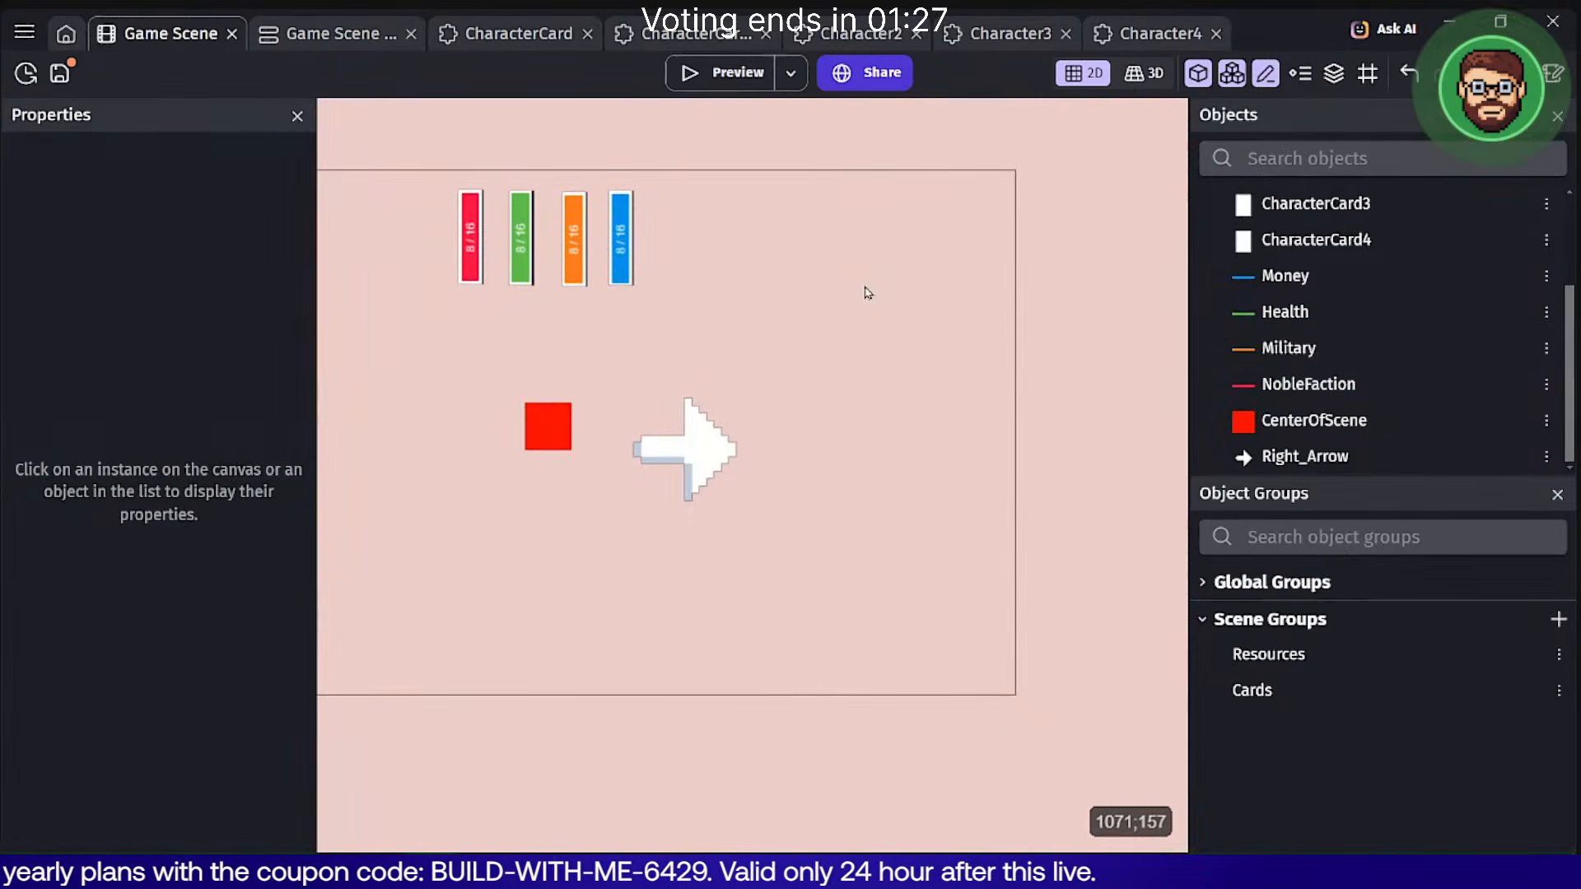
{"action": "left_click", "coordinate": [725, 445]}
{"action": "key", "text": "Delete"}
{"action": "left_click", "coordinate": [1267, 468]}
{"action": "right_click", "coordinate": [1266, 467]}
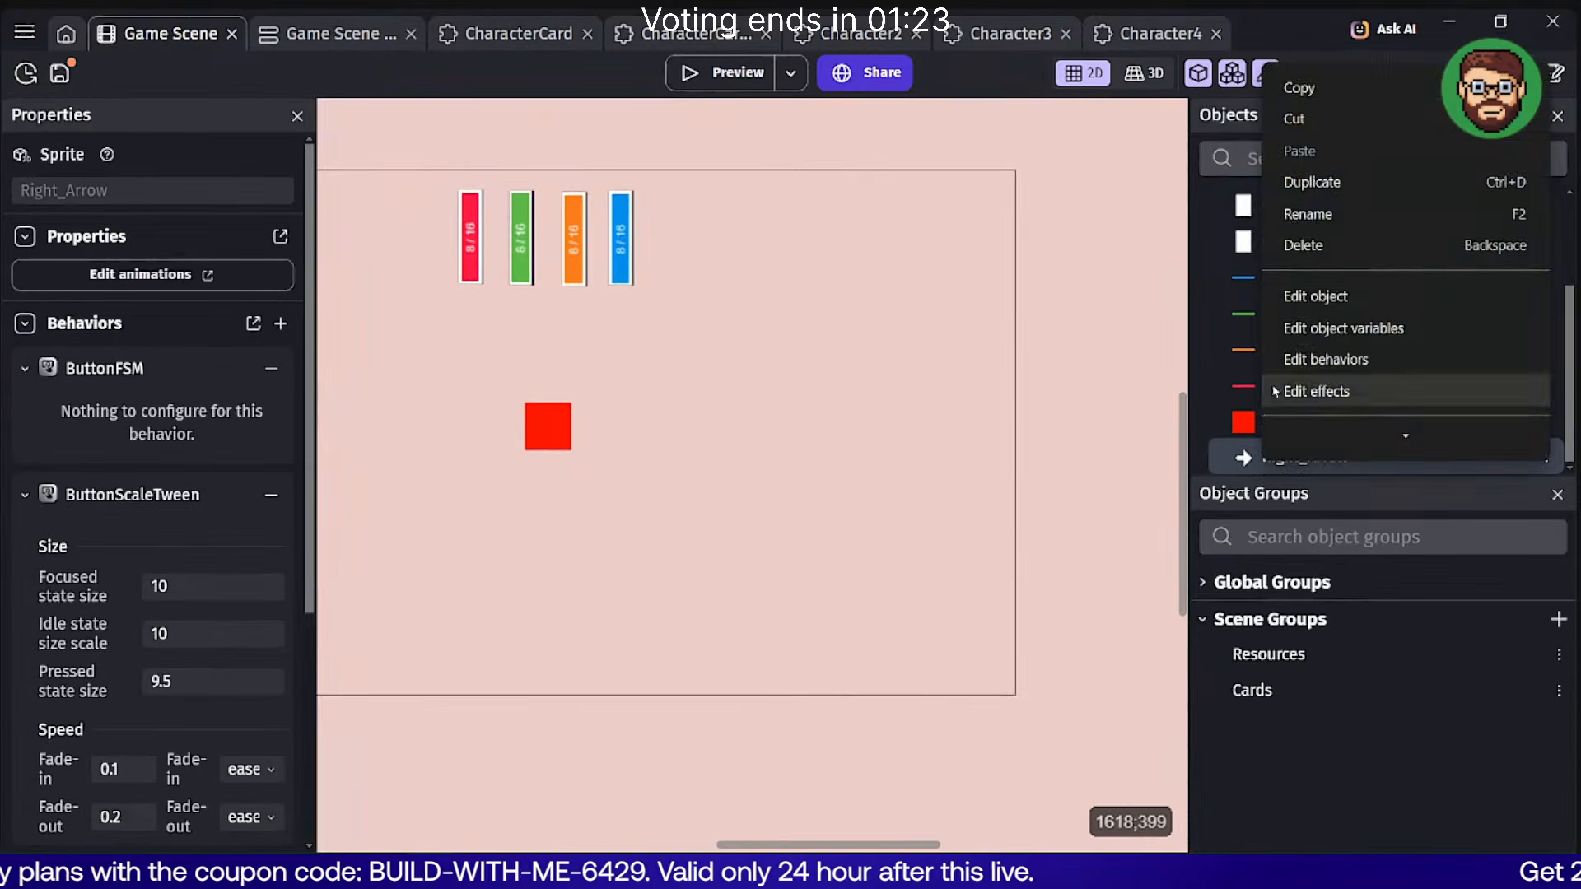
{"action": "left_click", "coordinate": [1322, 244]}
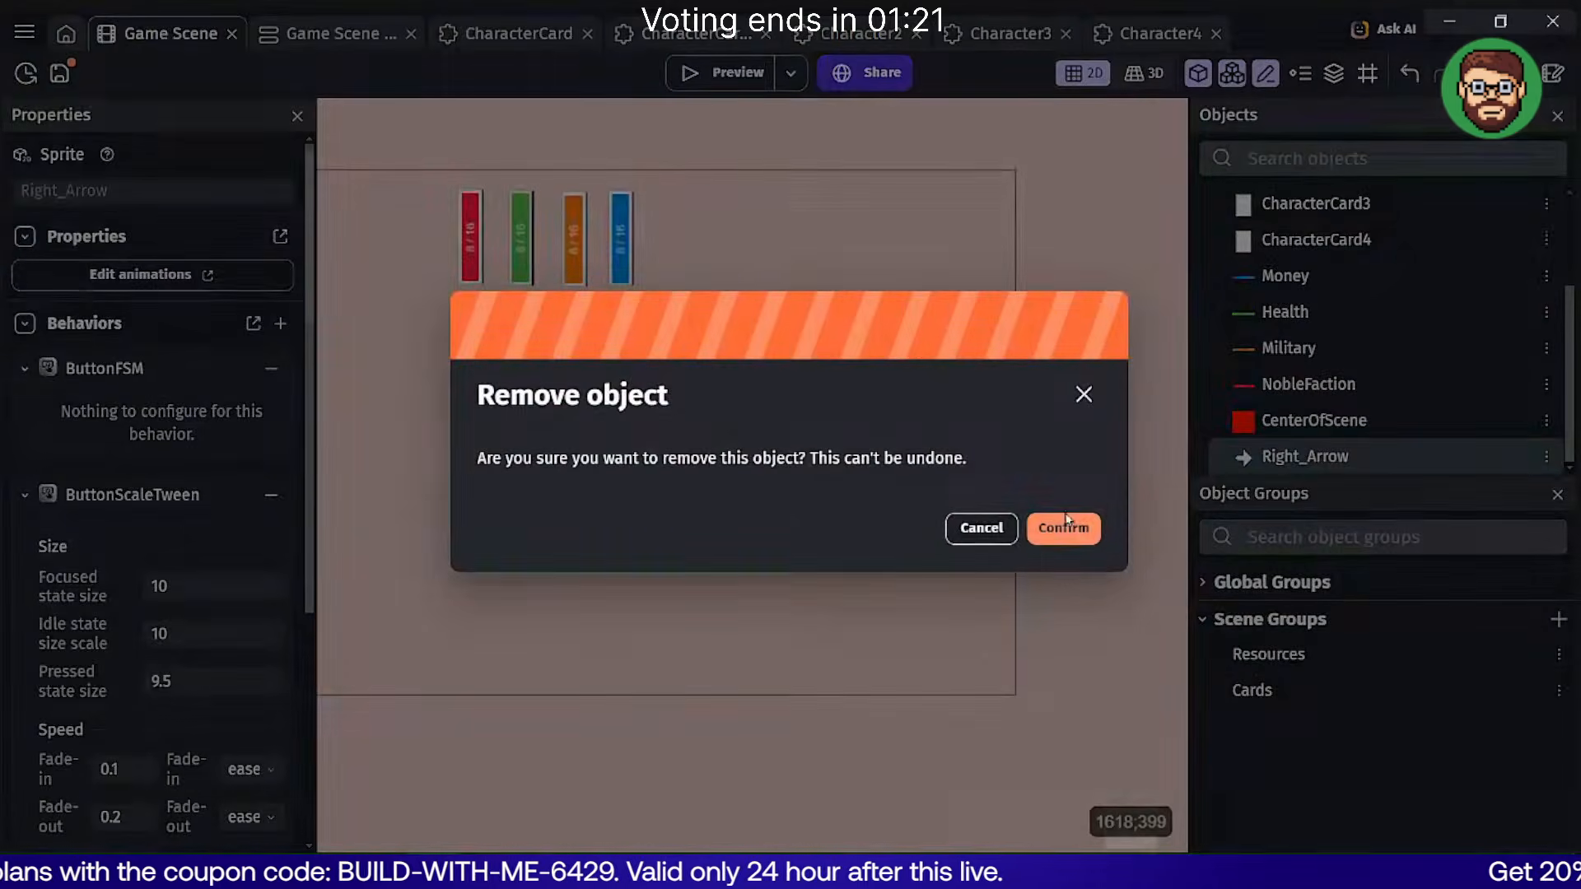
{"action": "left_click", "coordinate": [1062, 531]}
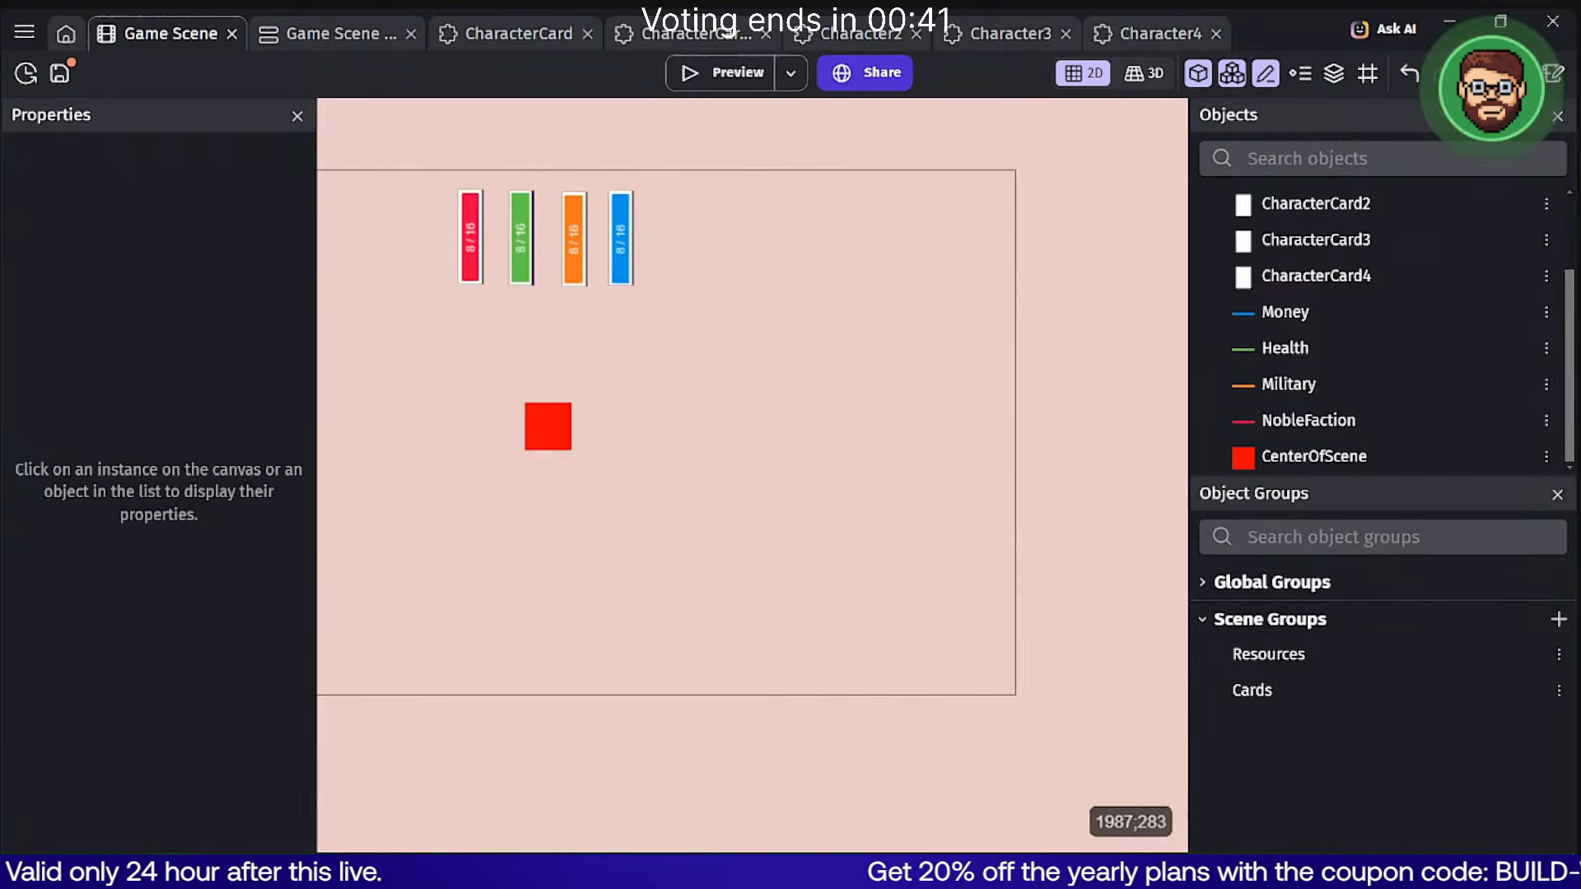
Search the existing games available for remixing for "inventory" while creating a new game, and leave without creating one.
{"action": "left_click", "coordinate": [24, 31]}
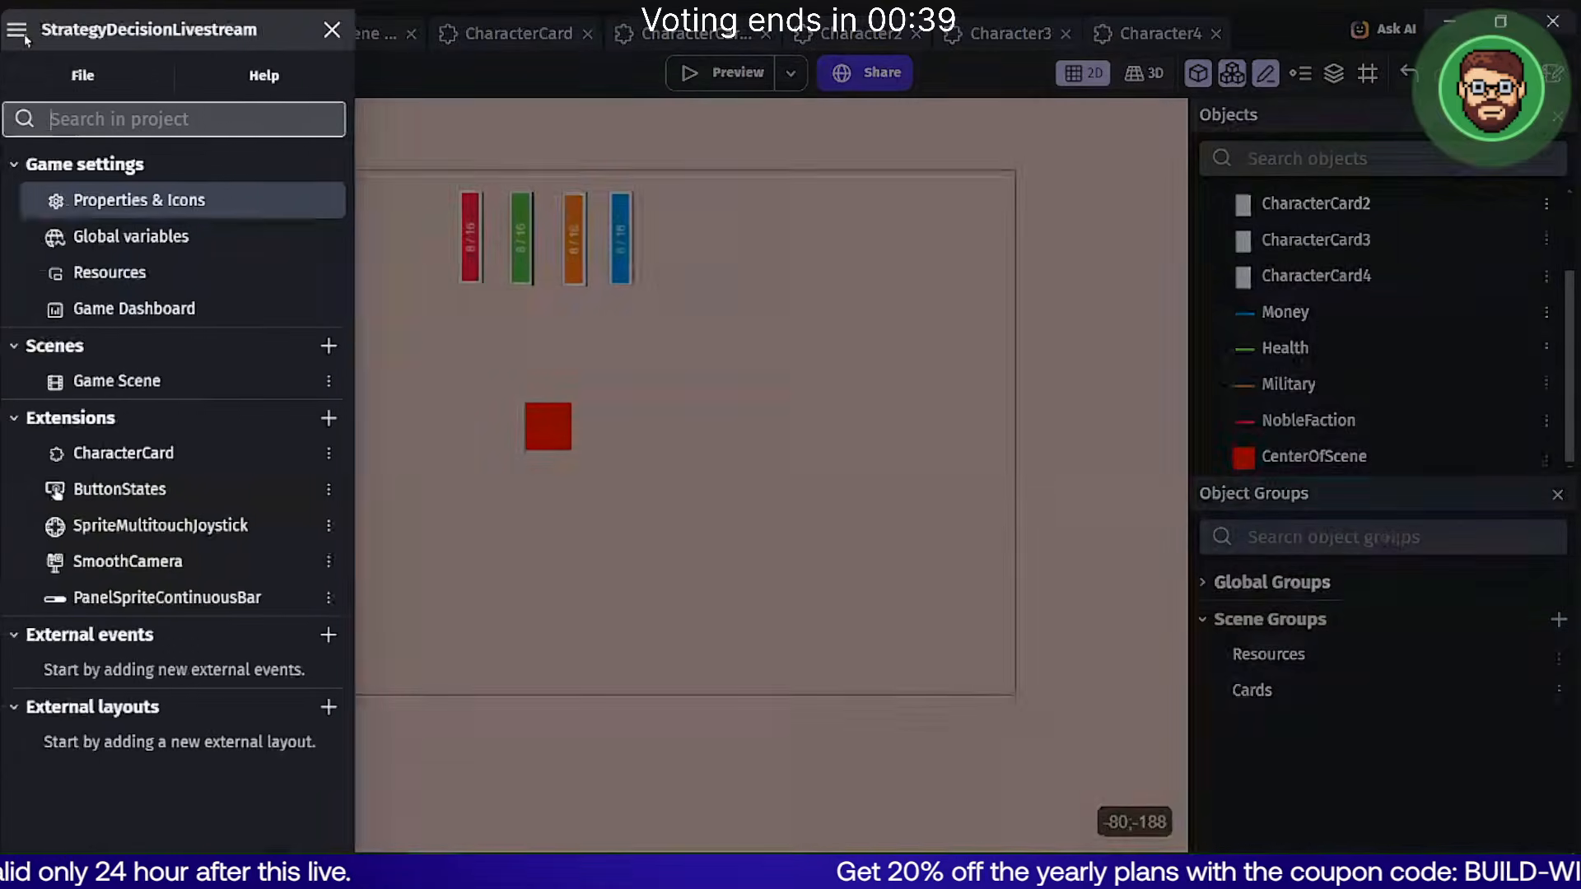
{"action": "left_click", "coordinate": [126, 86]}
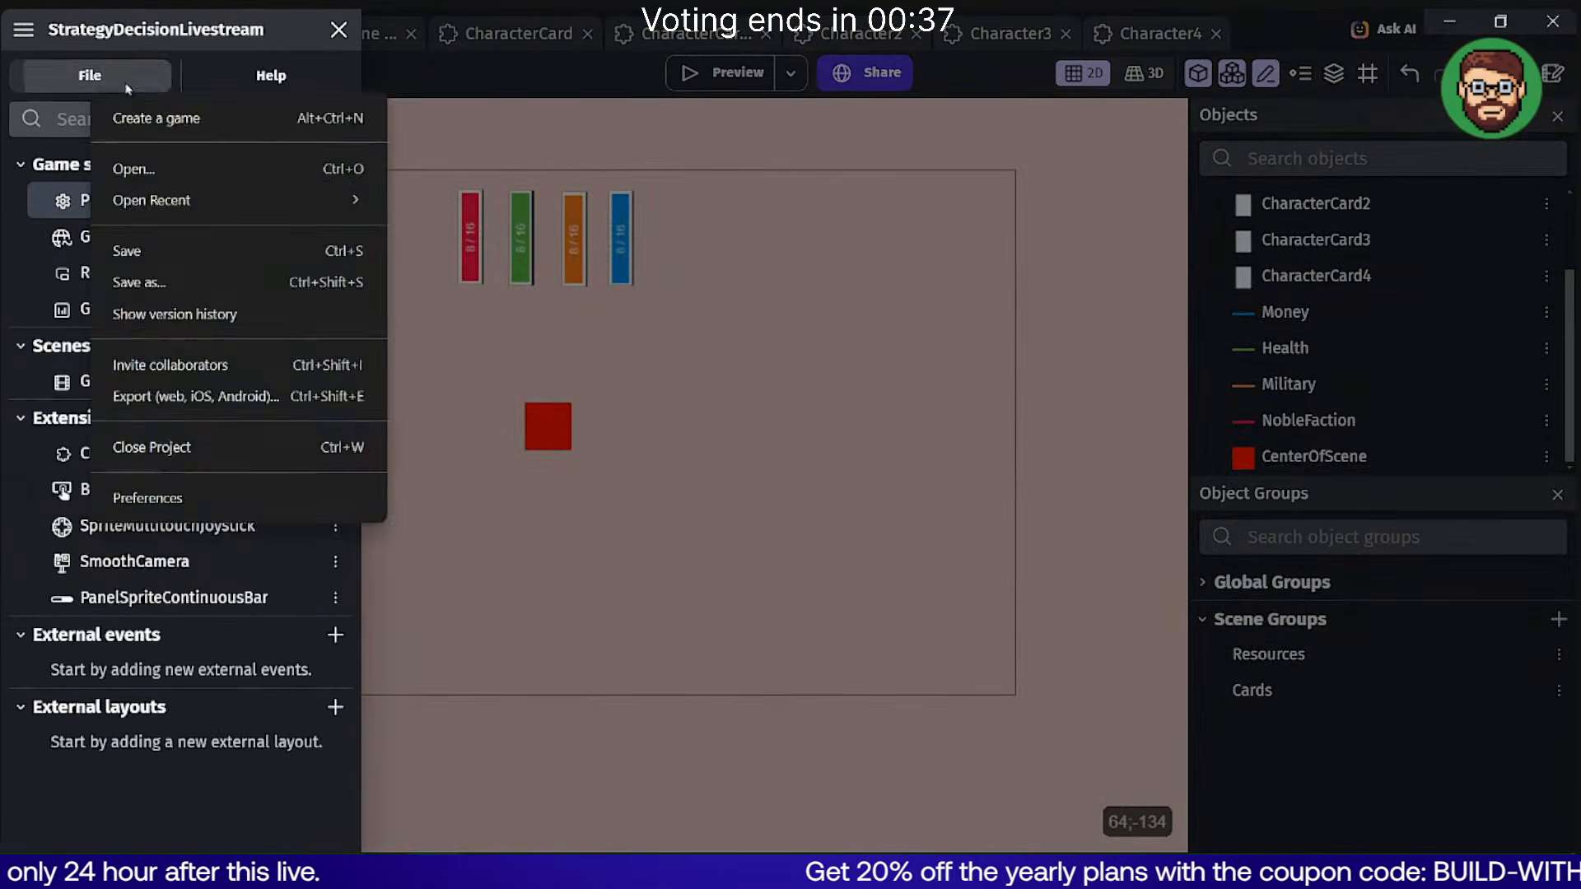
{"action": "left_click", "coordinate": [144, 119]}
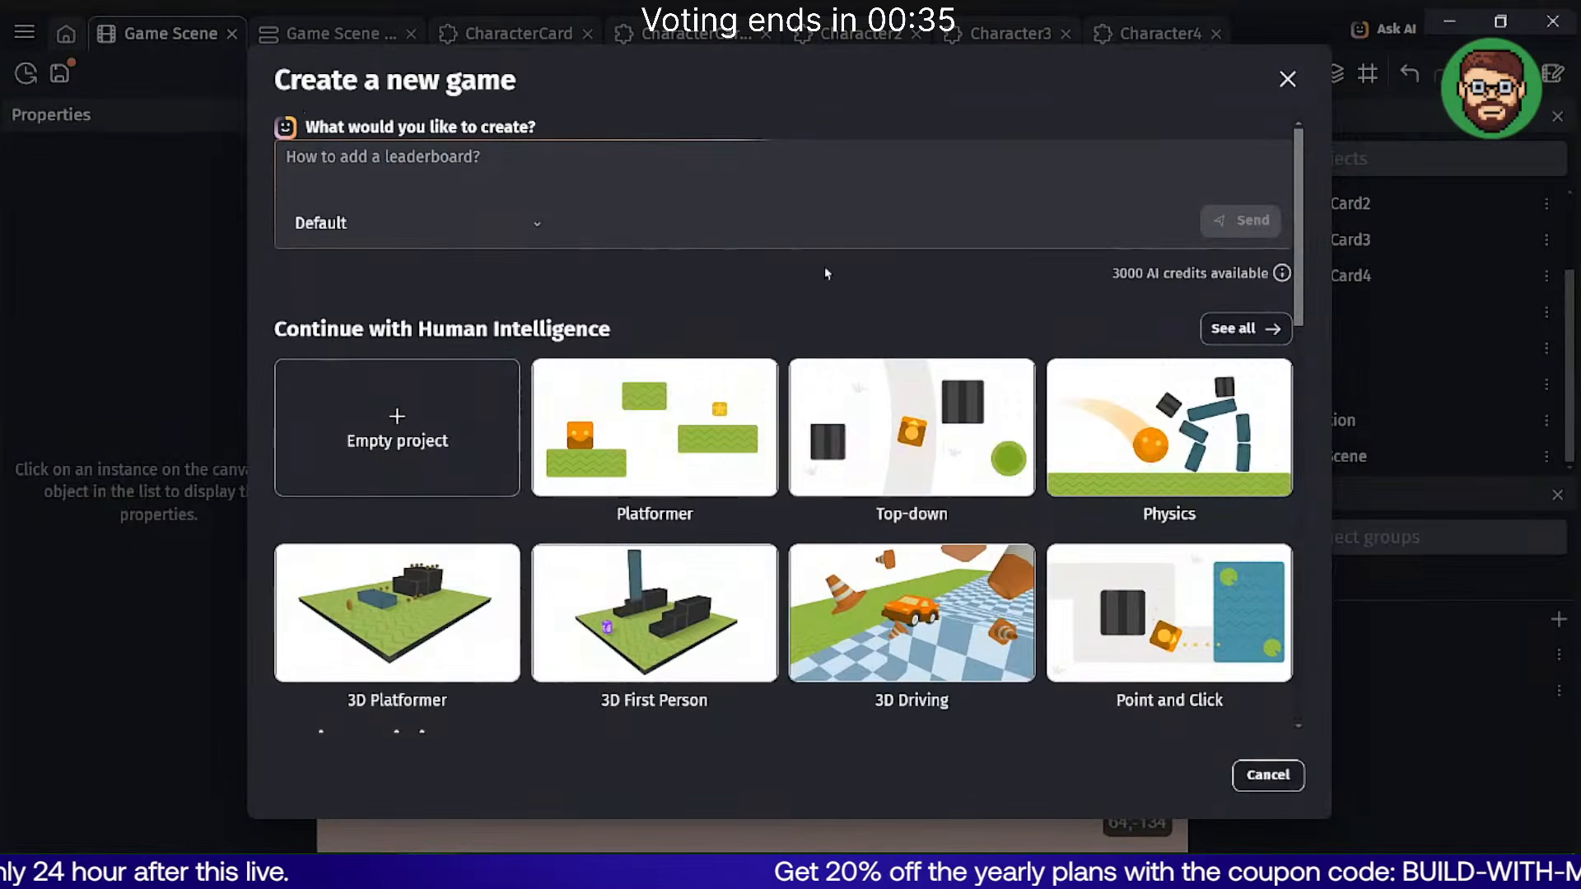
{"action": "scroll", "coordinate": [1001, 329], "scroll_direction": "down", "scroll_amount": 3}
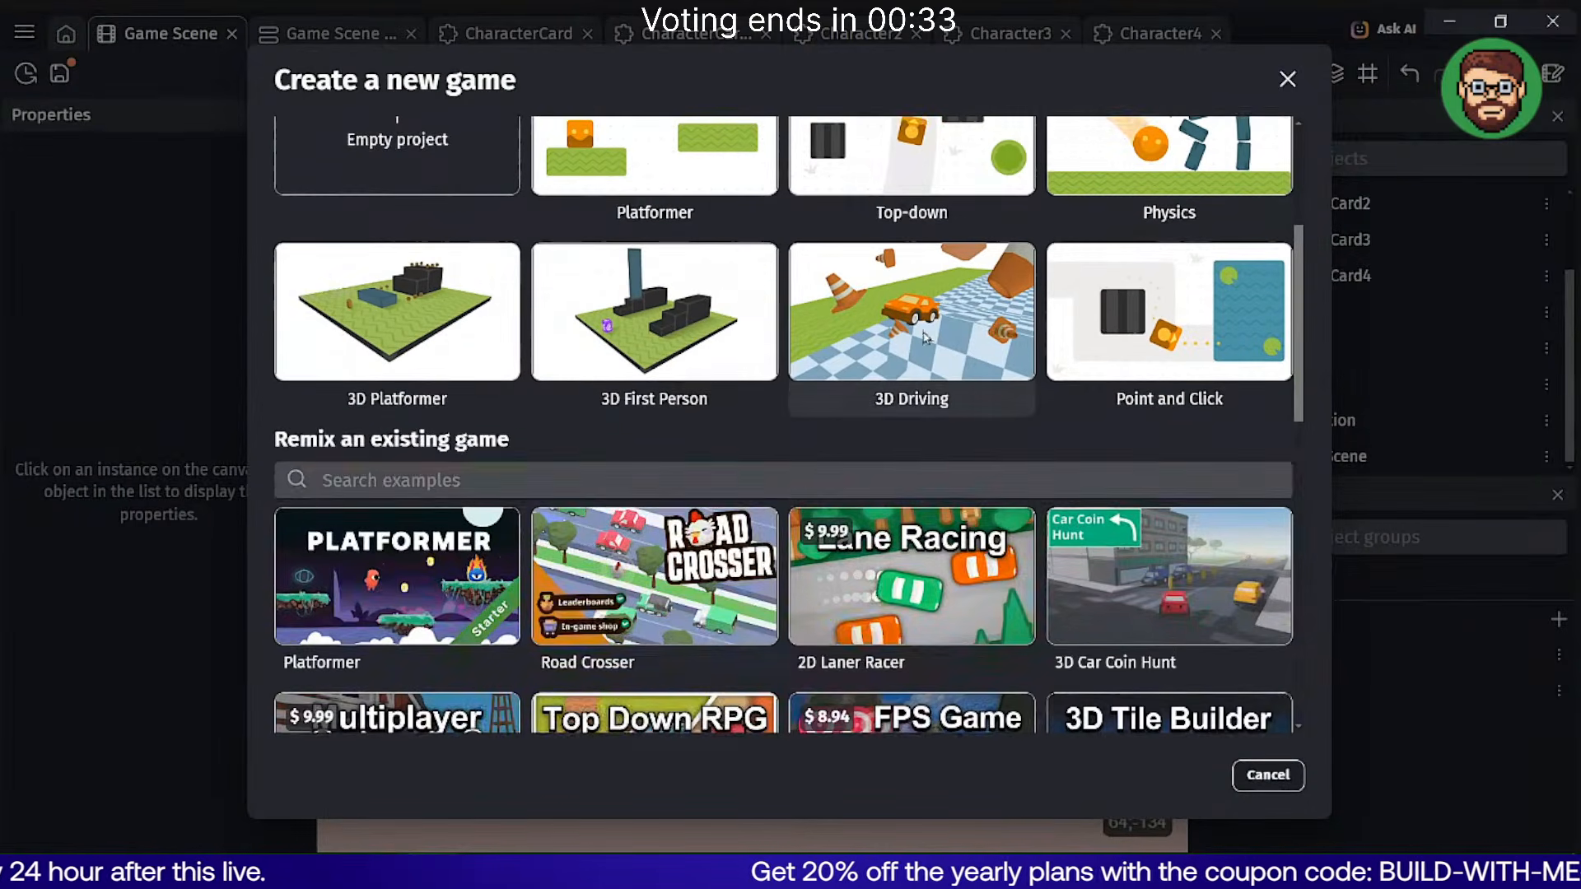
{"action": "left_click", "coordinate": [508, 488]}
{"action": "type", "text": "inventory"}
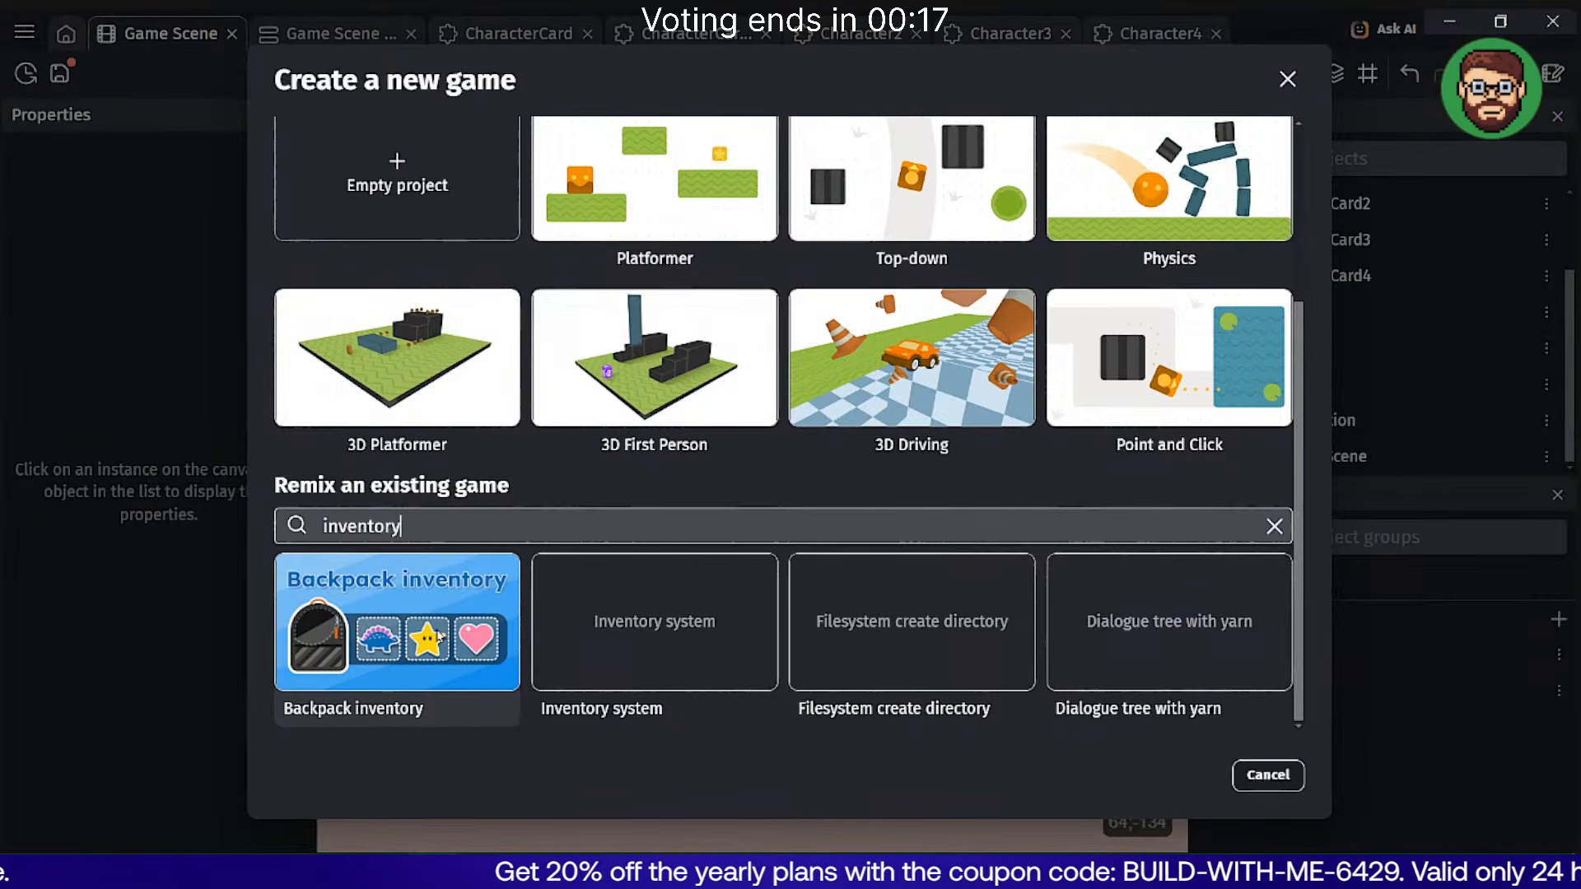
{"action": "left_click", "coordinate": [1267, 775]}
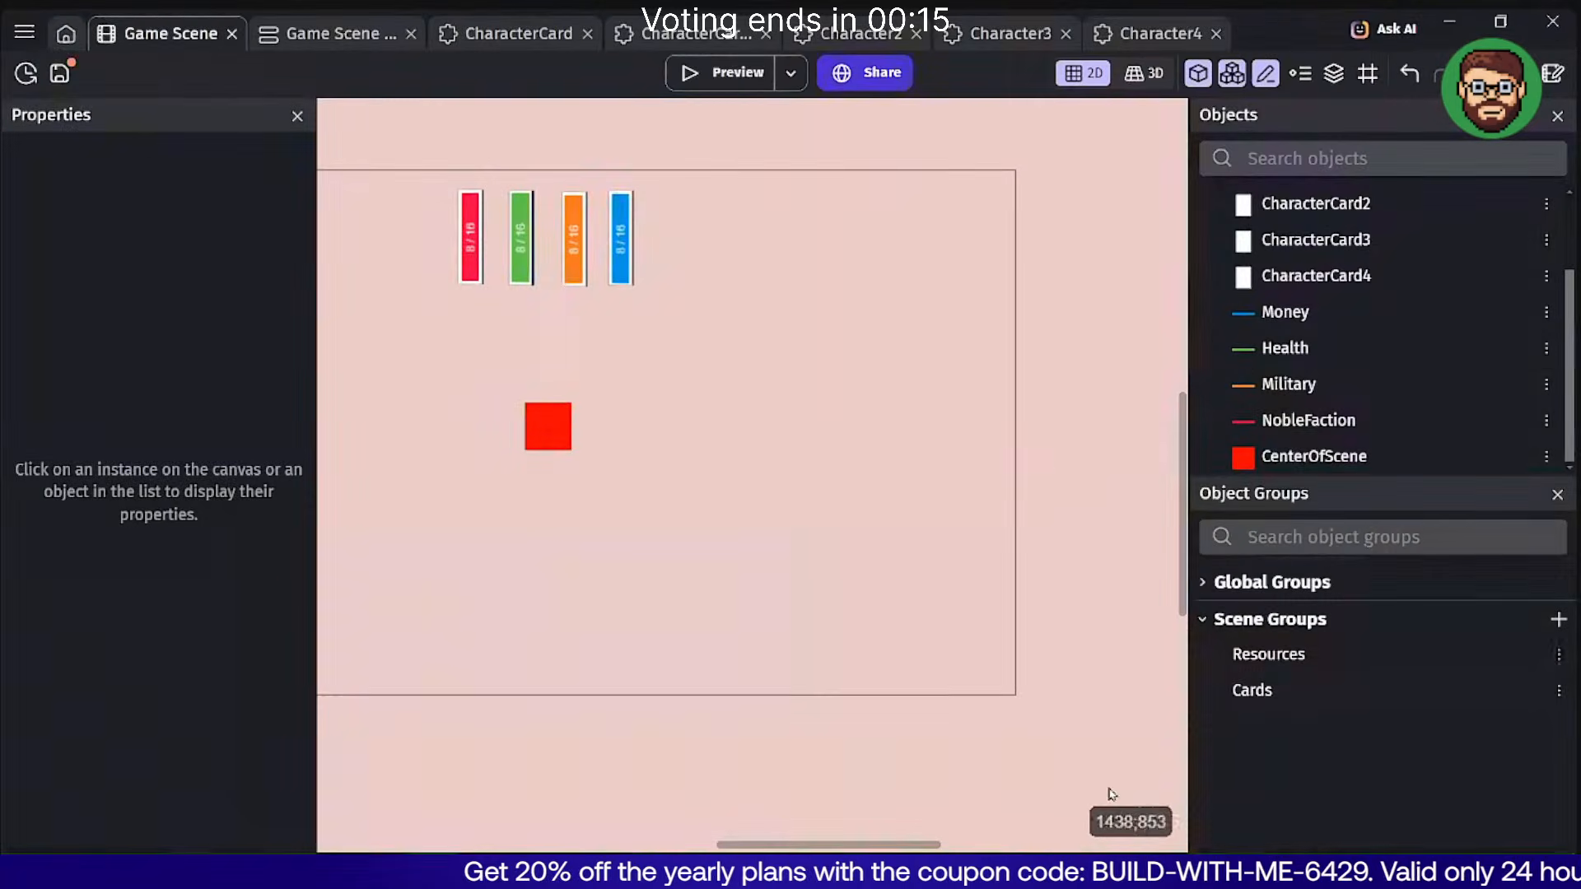
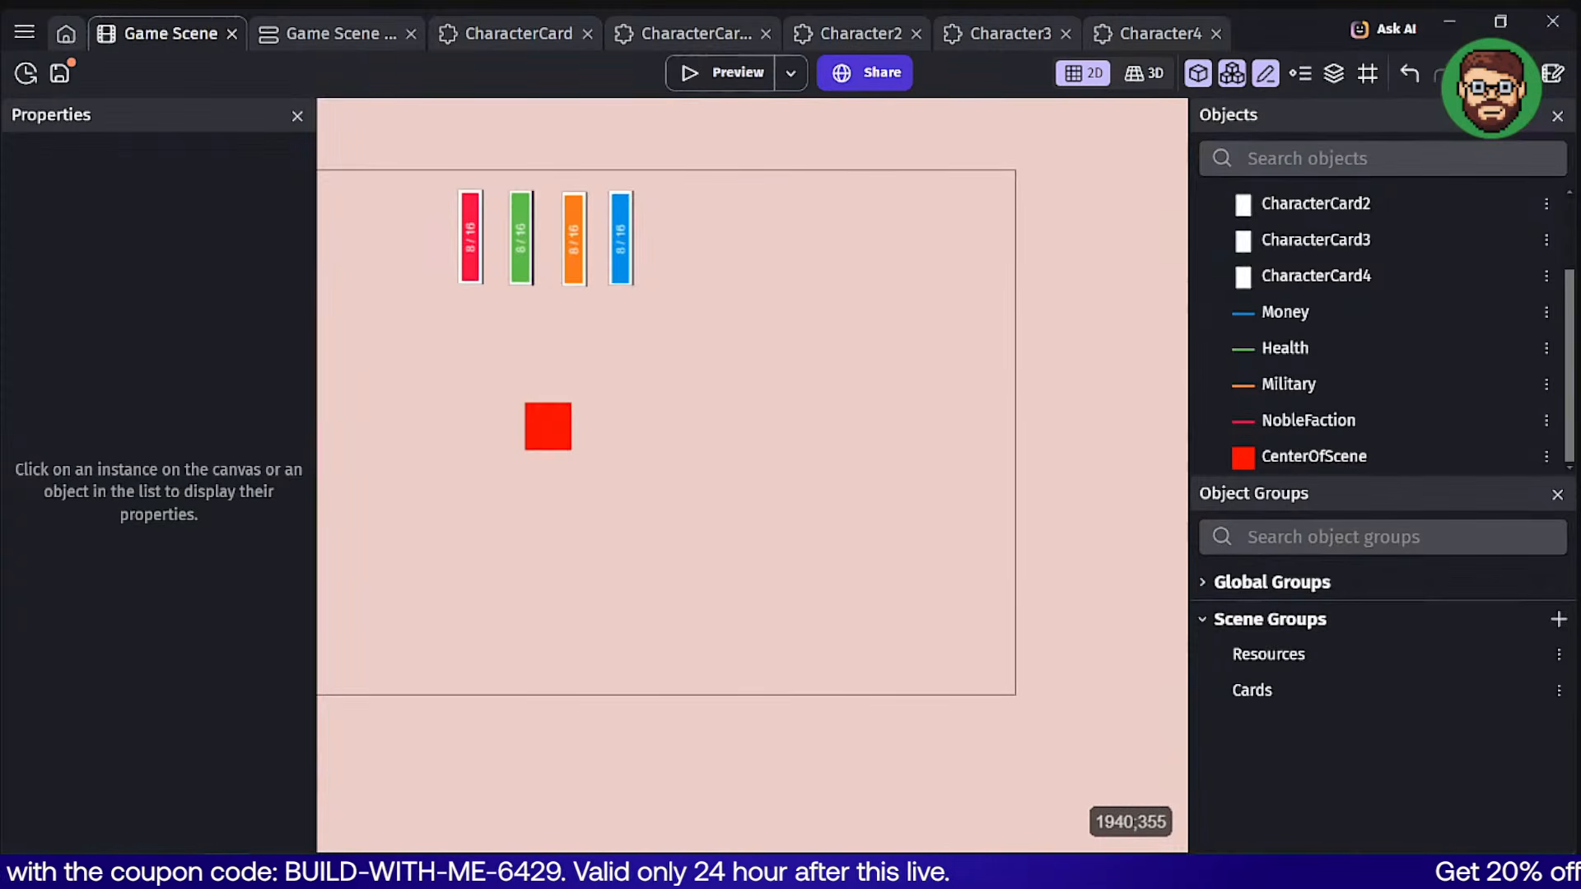
View the reference screenshot of the Steam card game in the browser window, and close that window.
{"action": "left_click_drag", "start_coordinate": [1580, 330], "coordinate": [876, 151]}
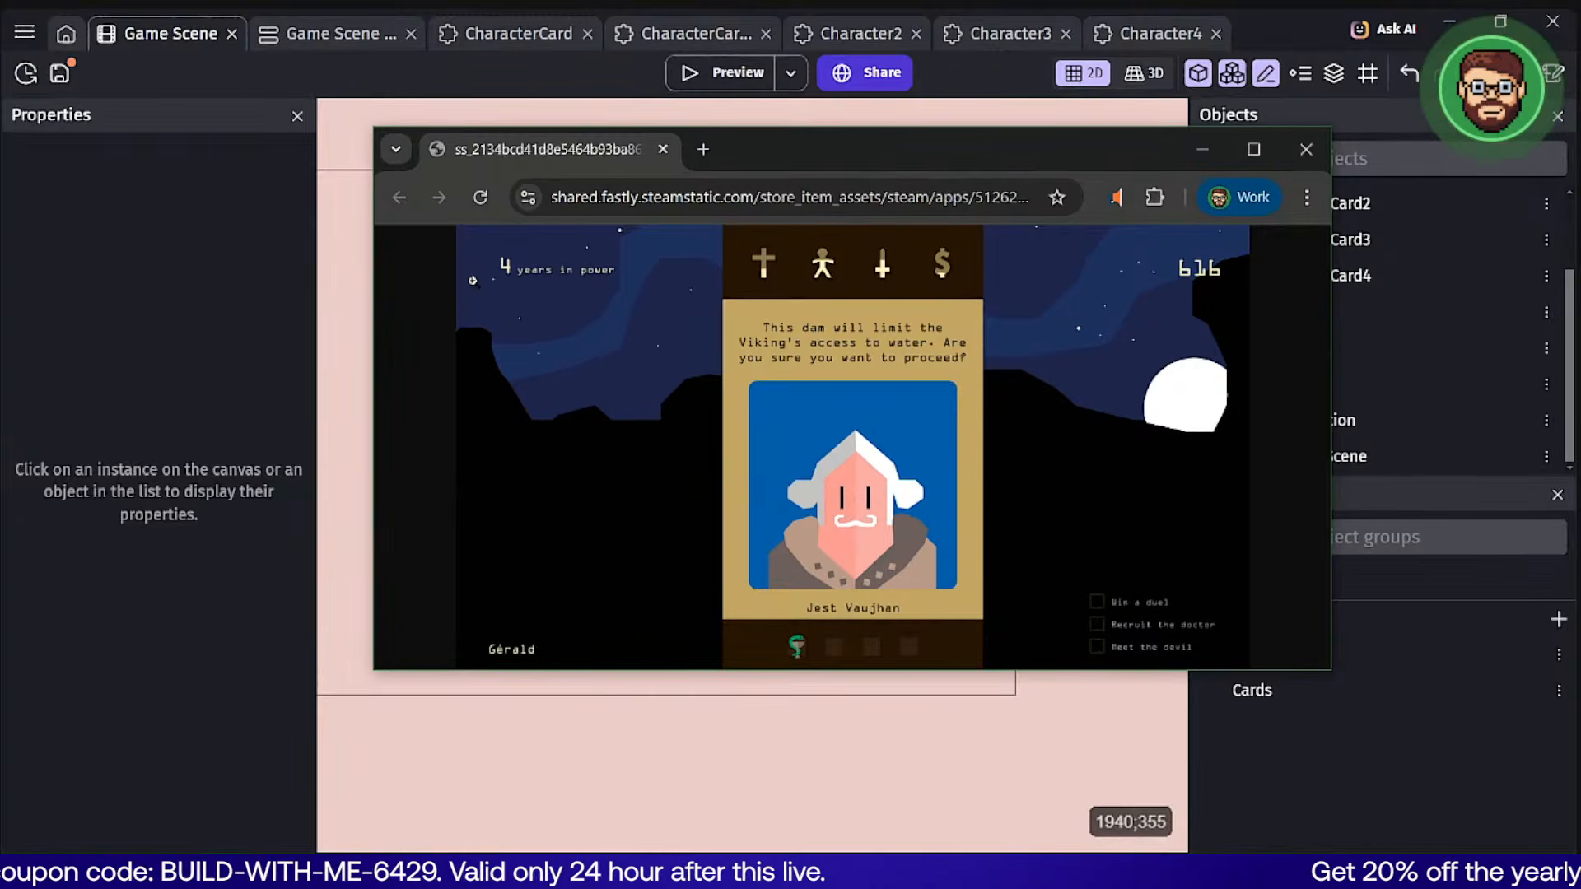
{"action": "left_click", "coordinate": [1306, 150]}
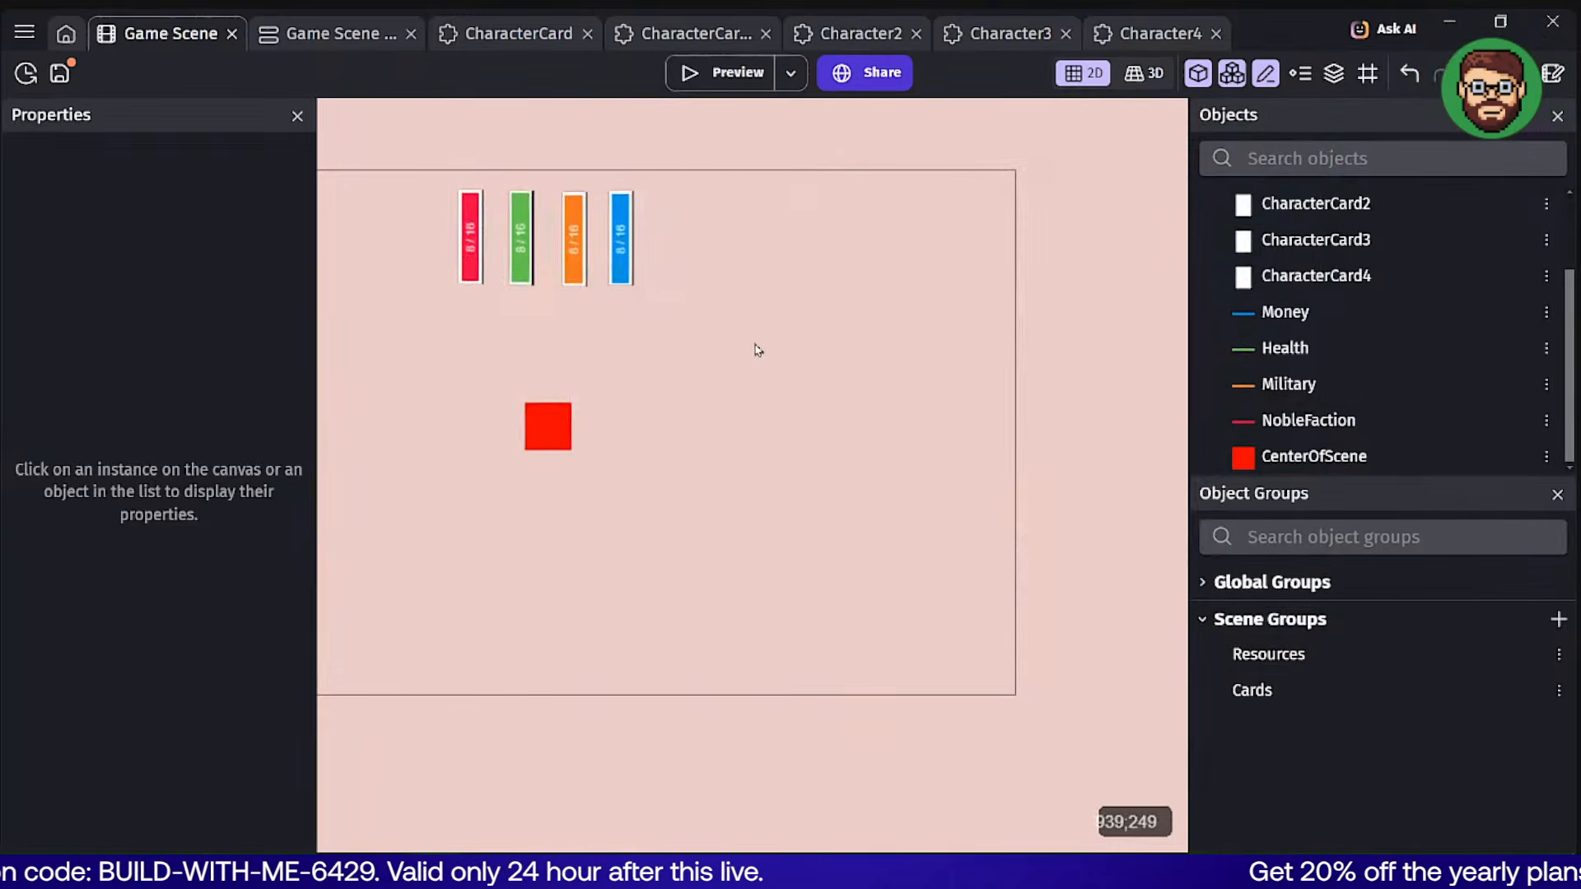
Start adding a new object to the scene and search the asset store for "background".
{"action": "middle_click_drag", "start_coordinate": [752, 345], "coordinate": [871, 353]}
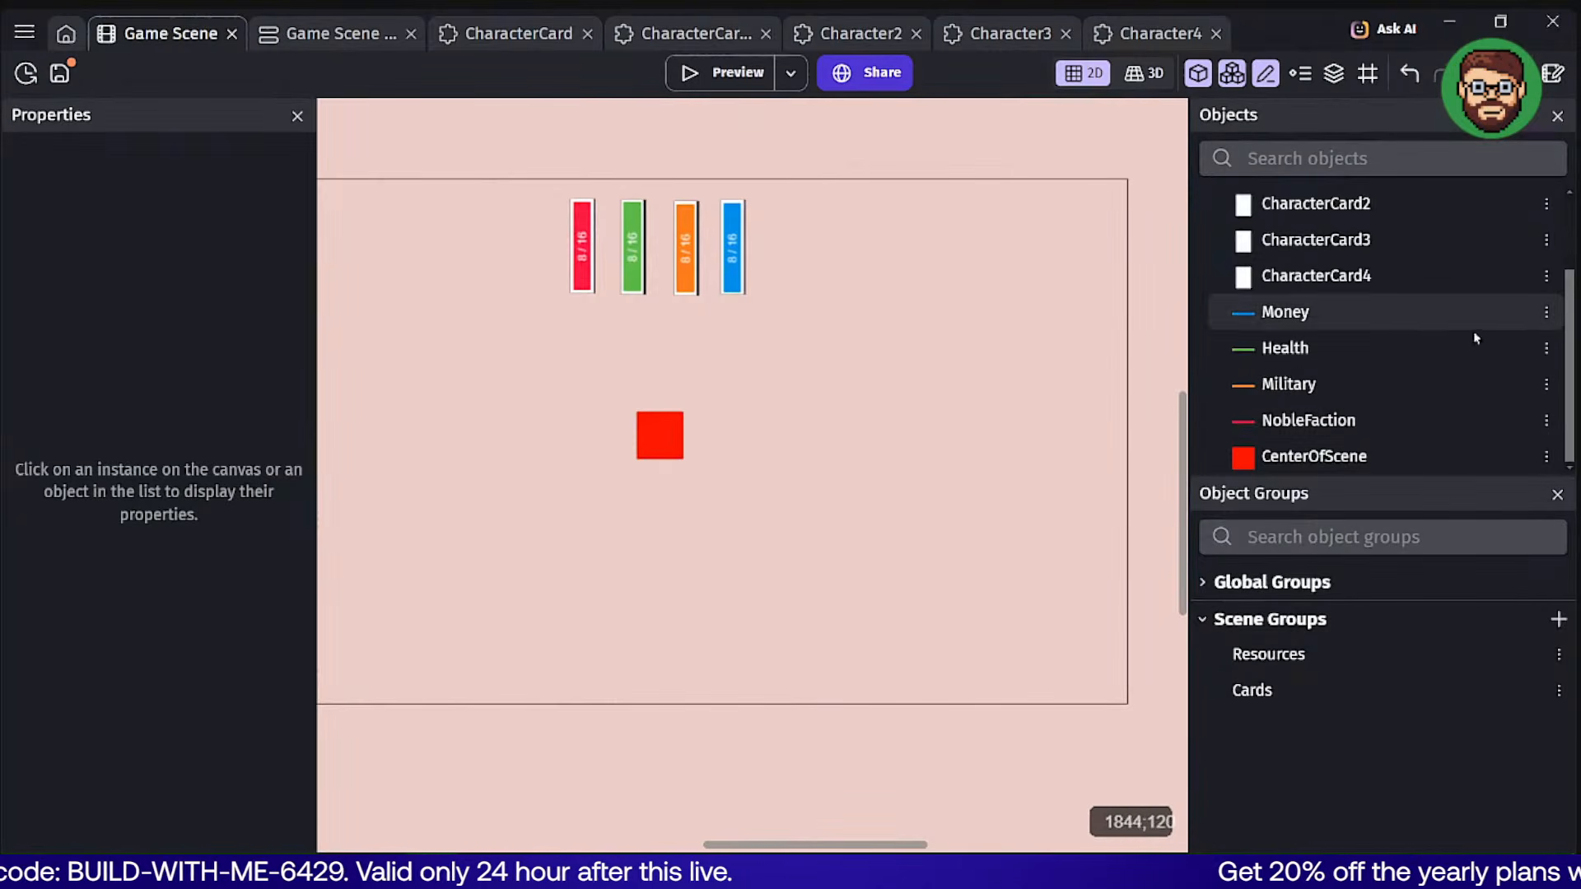
{"action": "scroll", "coordinate": [1476, 336], "scroll_direction": "up", "scroll_amount": 3}
{"action": "left_click", "coordinate": [1547, 241]}
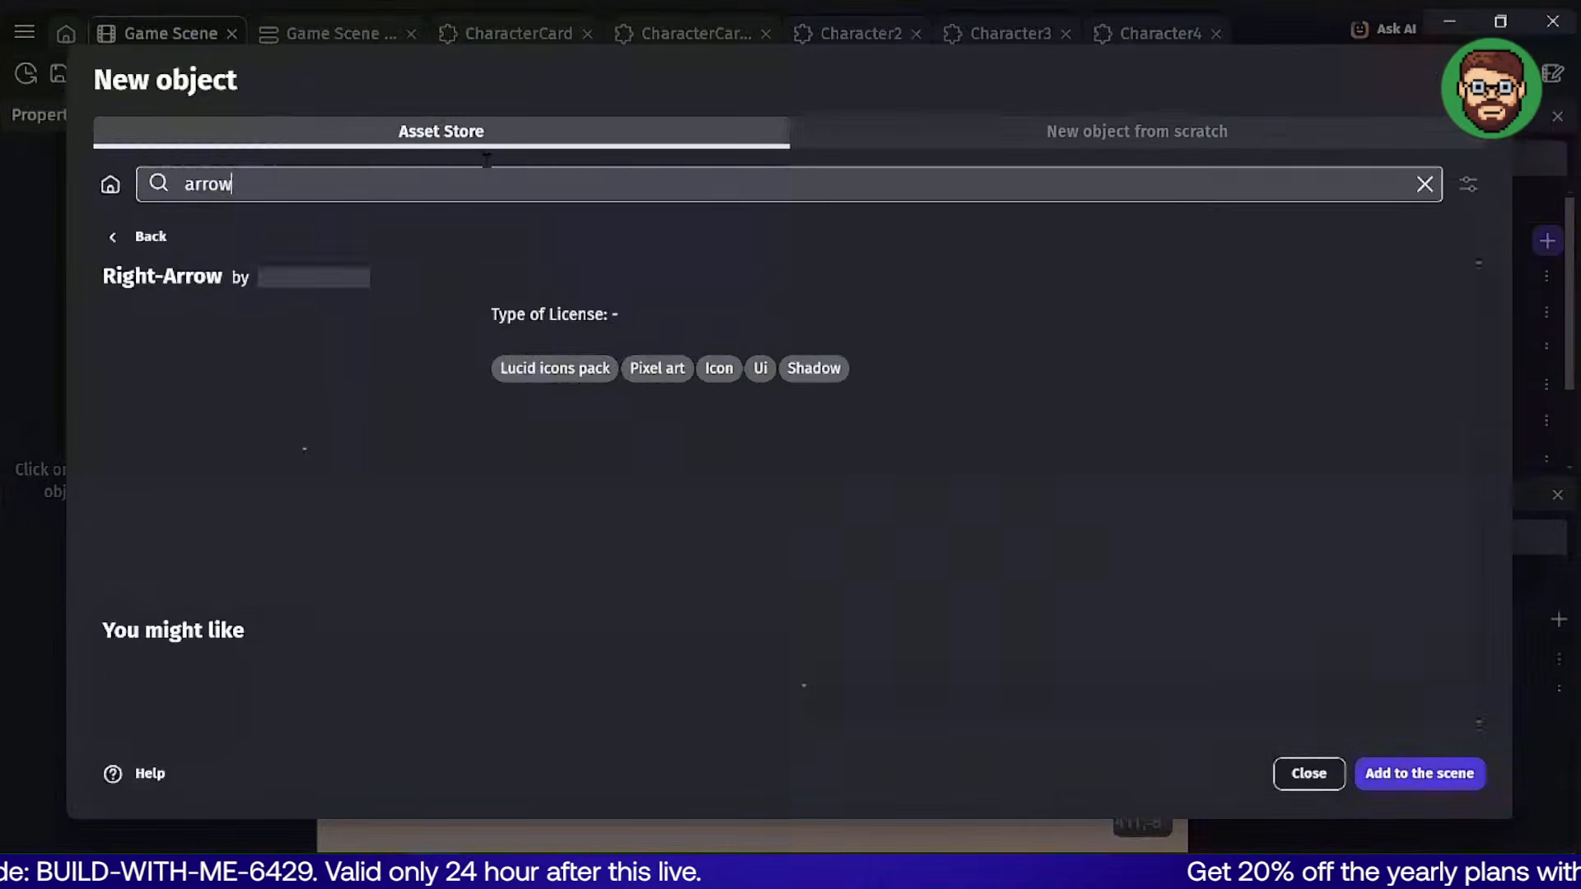
{"action": "left_click", "coordinate": [435, 179]}
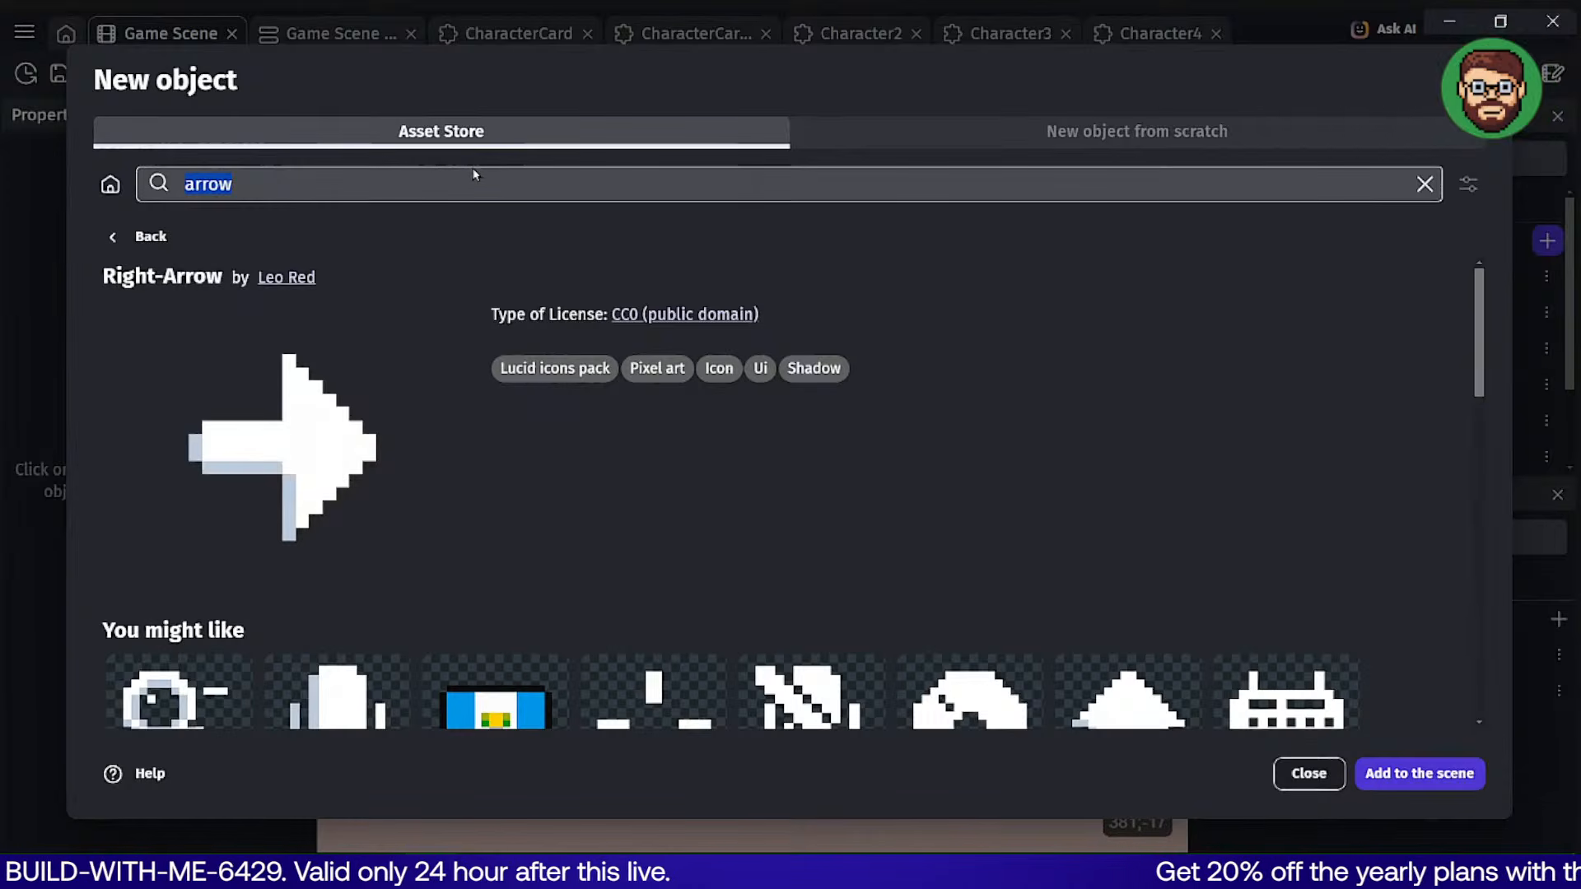
{"action": "type", "text": "background"}
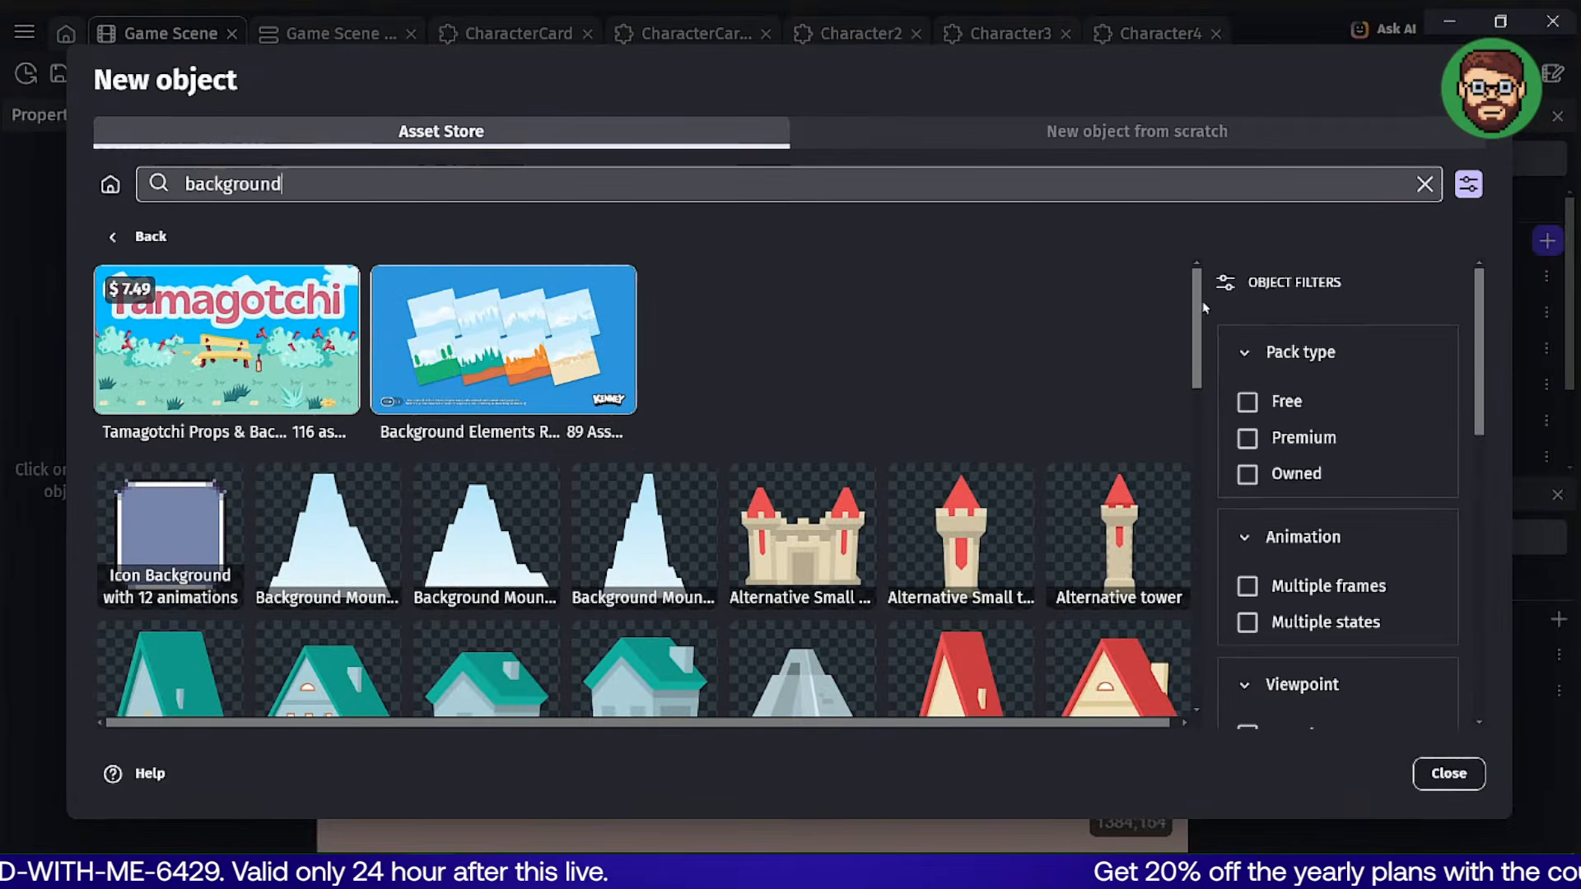
Browse through the background assets to find Graveyard Background, add it to the scene's objects, and close the asset store.
{"action": "left_click_drag", "start_coordinate": [1203, 307], "coordinate": [1188, 683]}
{"action": "left_click", "coordinate": [727, 691]}
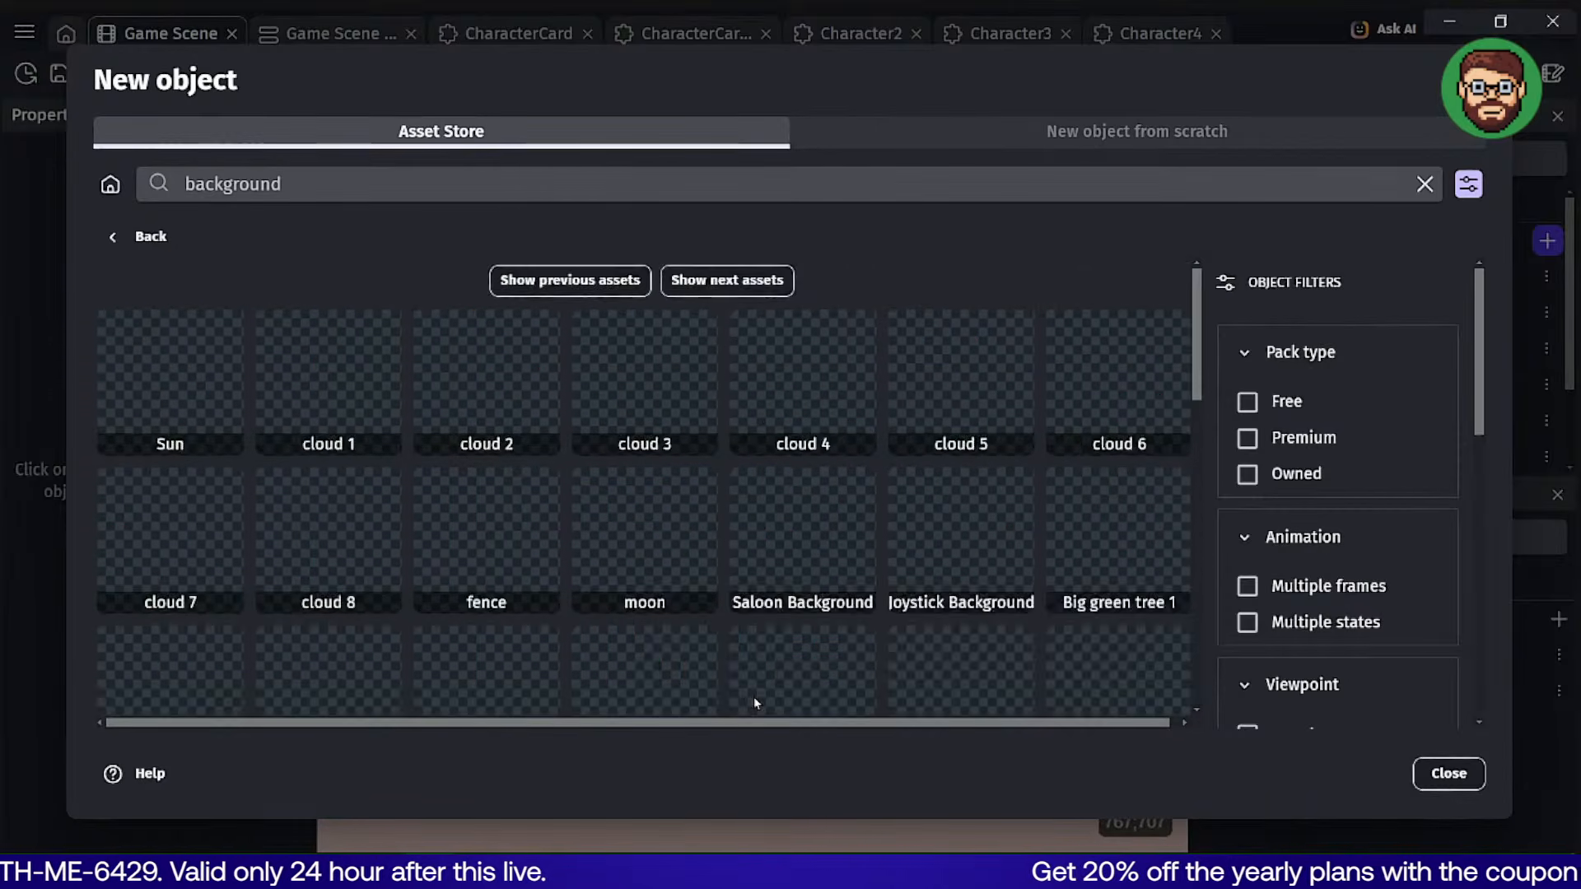
{"action": "scroll", "coordinate": [830, 527], "scroll_direction": "down", "scroll_amount": 10}
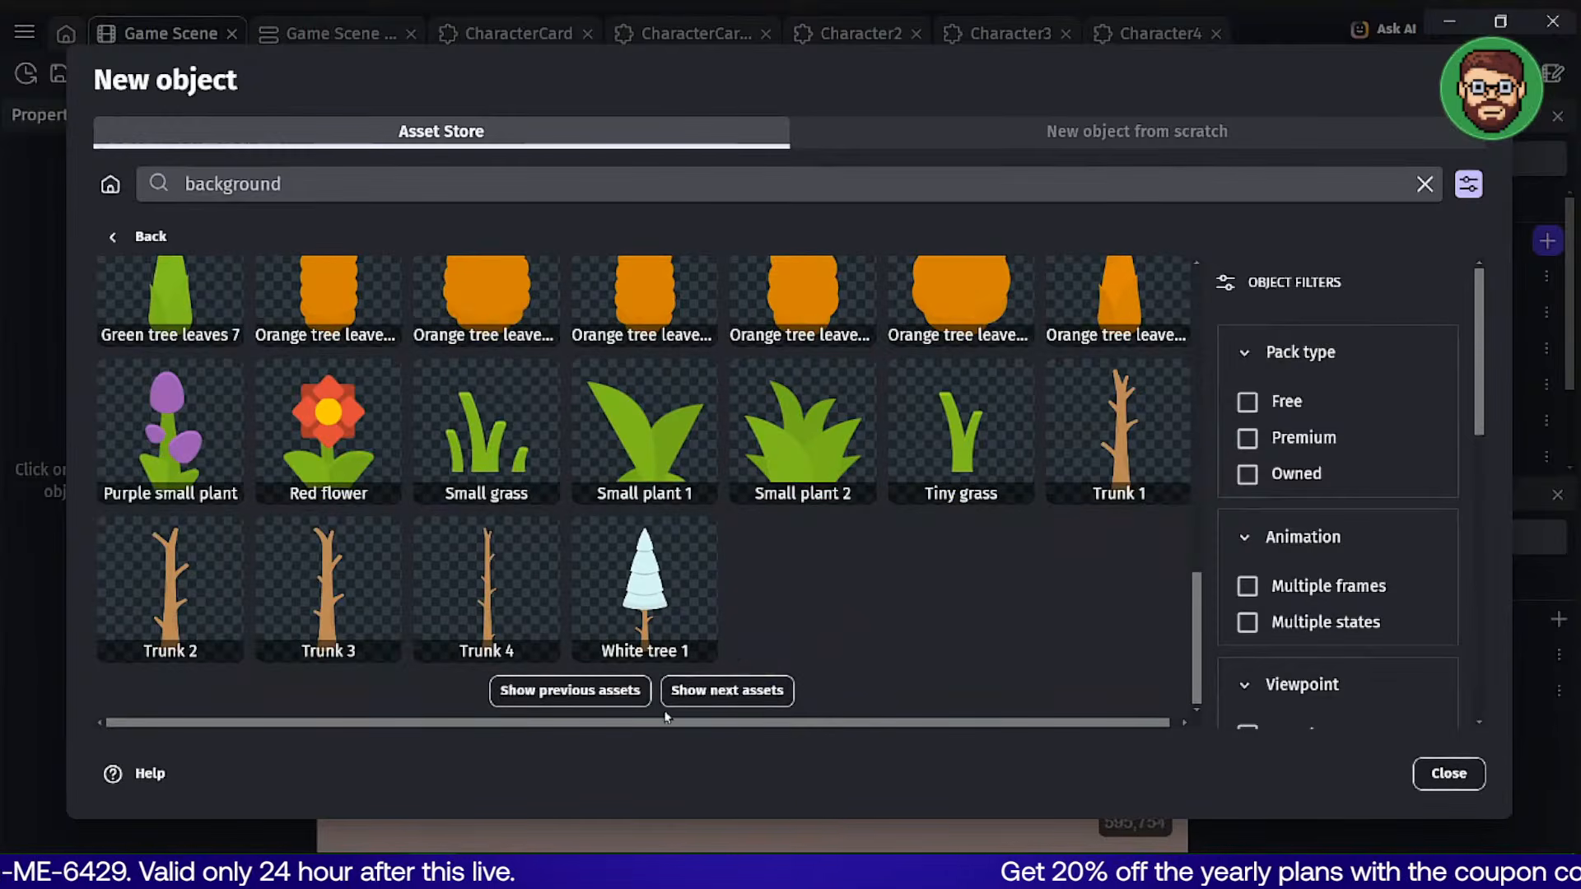
{"action": "left_click", "coordinate": [727, 690]}
{"action": "scroll", "coordinate": [700, 482], "scroll_direction": "down", "scroll_amount": 10}
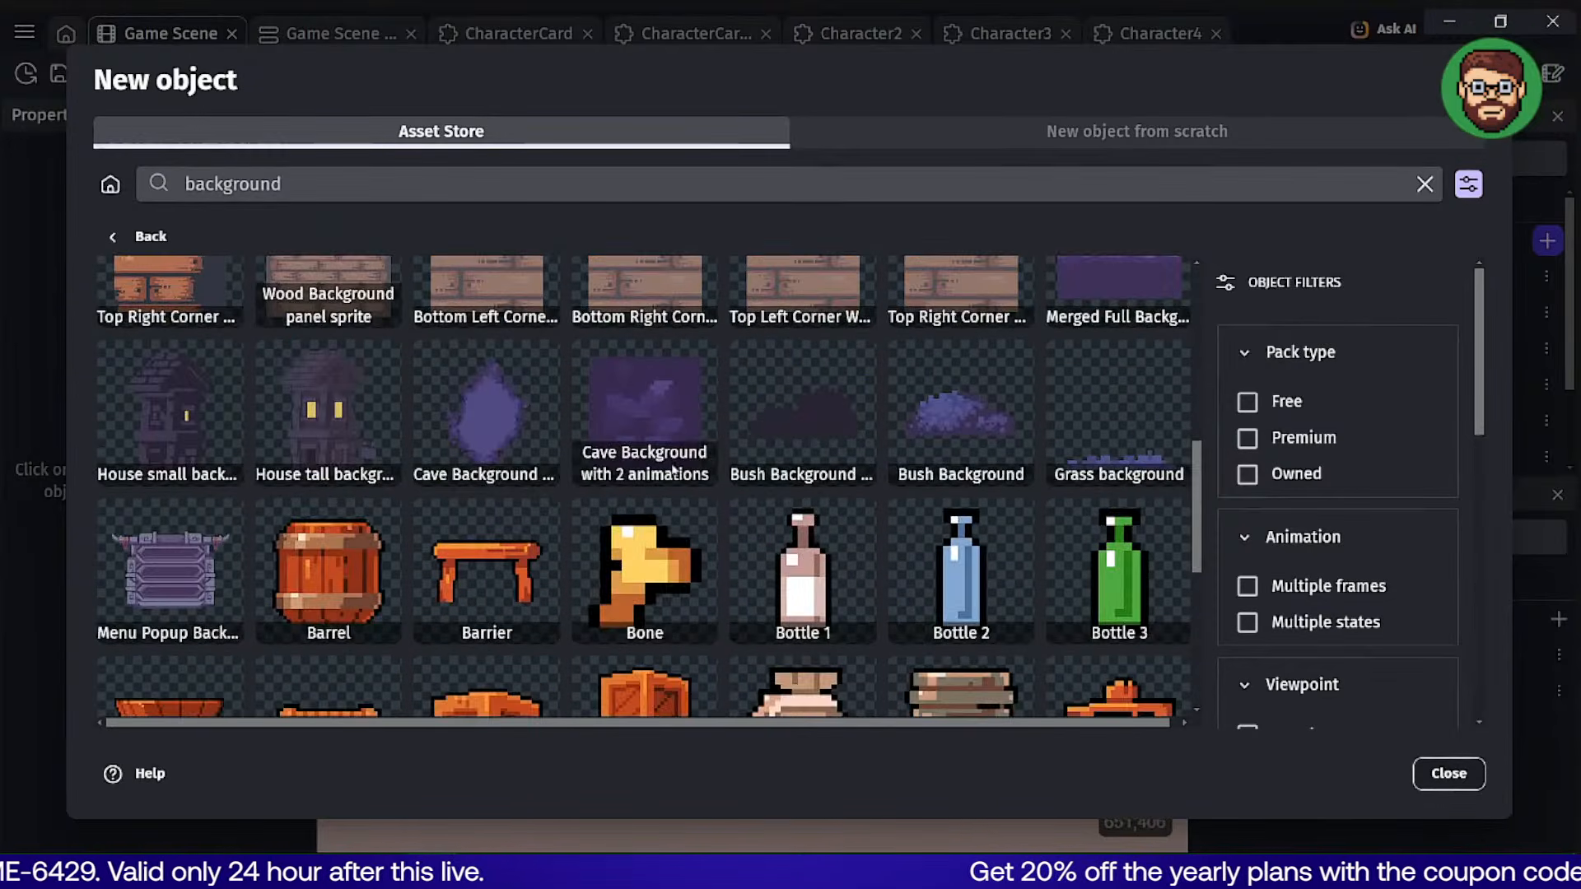
{"action": "scroll", "coordinate": [708, 471], "scroll_direction": "down", "scroll_amount": 5}
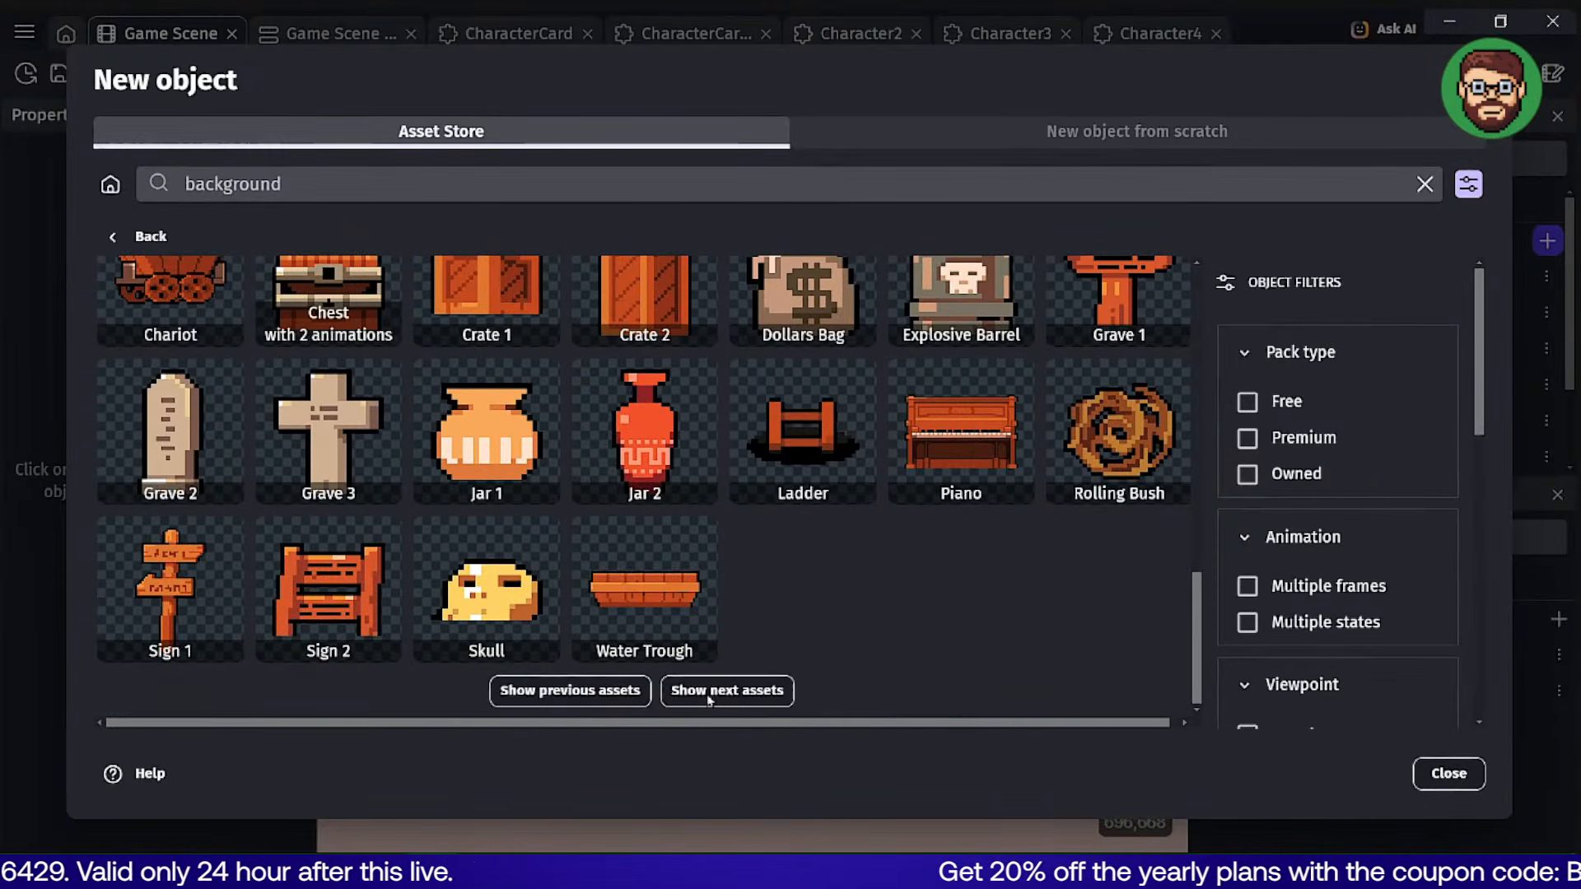
{"action": "left_click", "coordinate": [709, 696]}
{"action": "scroll", "coordinate": [684, 461], "scroll_direction": "down", "scroll_amount": 10}
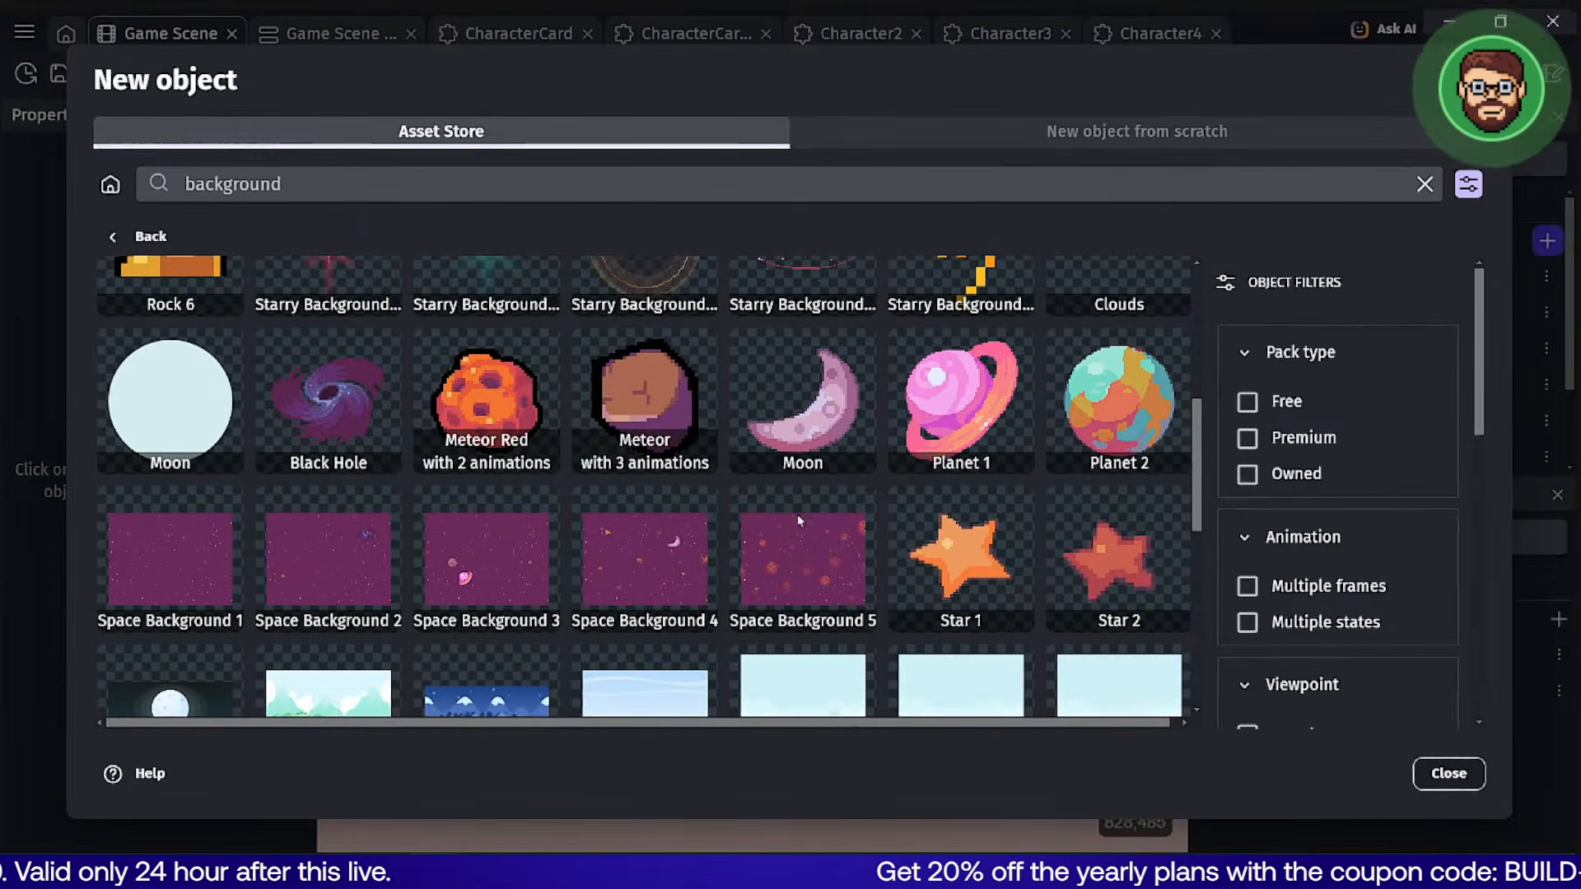
{"action": "scroll", "coordinate": [766, 520], "scroll_direction": "down", "scroll_amount": 1}
{"action": "scroll", "coordinate": [764, 517], "scroll_direction": "down", "scroll_amount": 3}
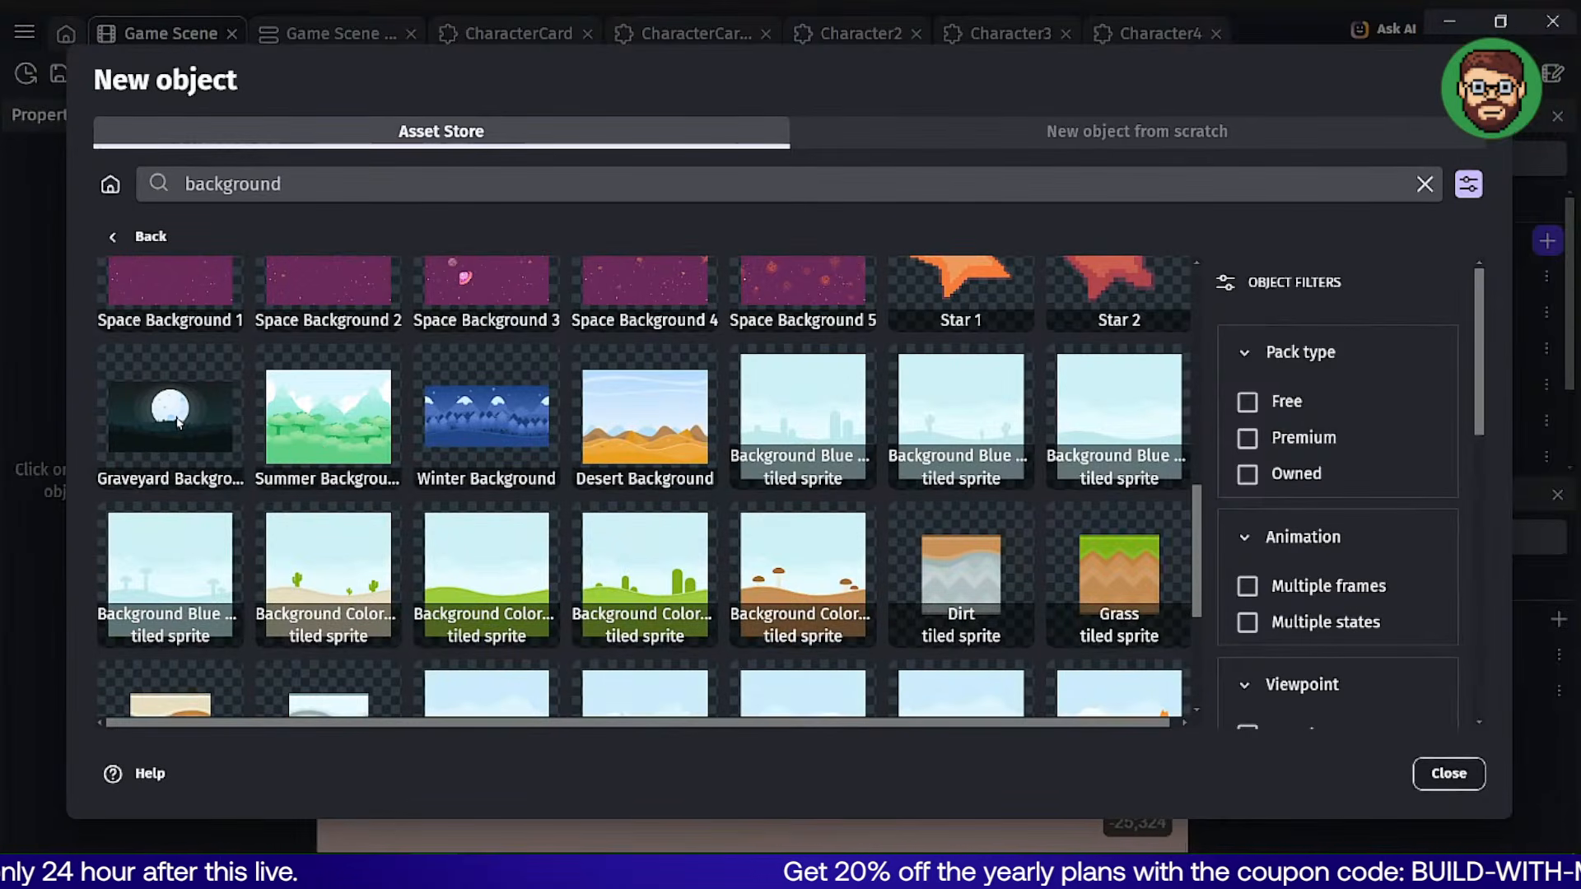
{"action": "left_click", "coordinate": [175, 422]}
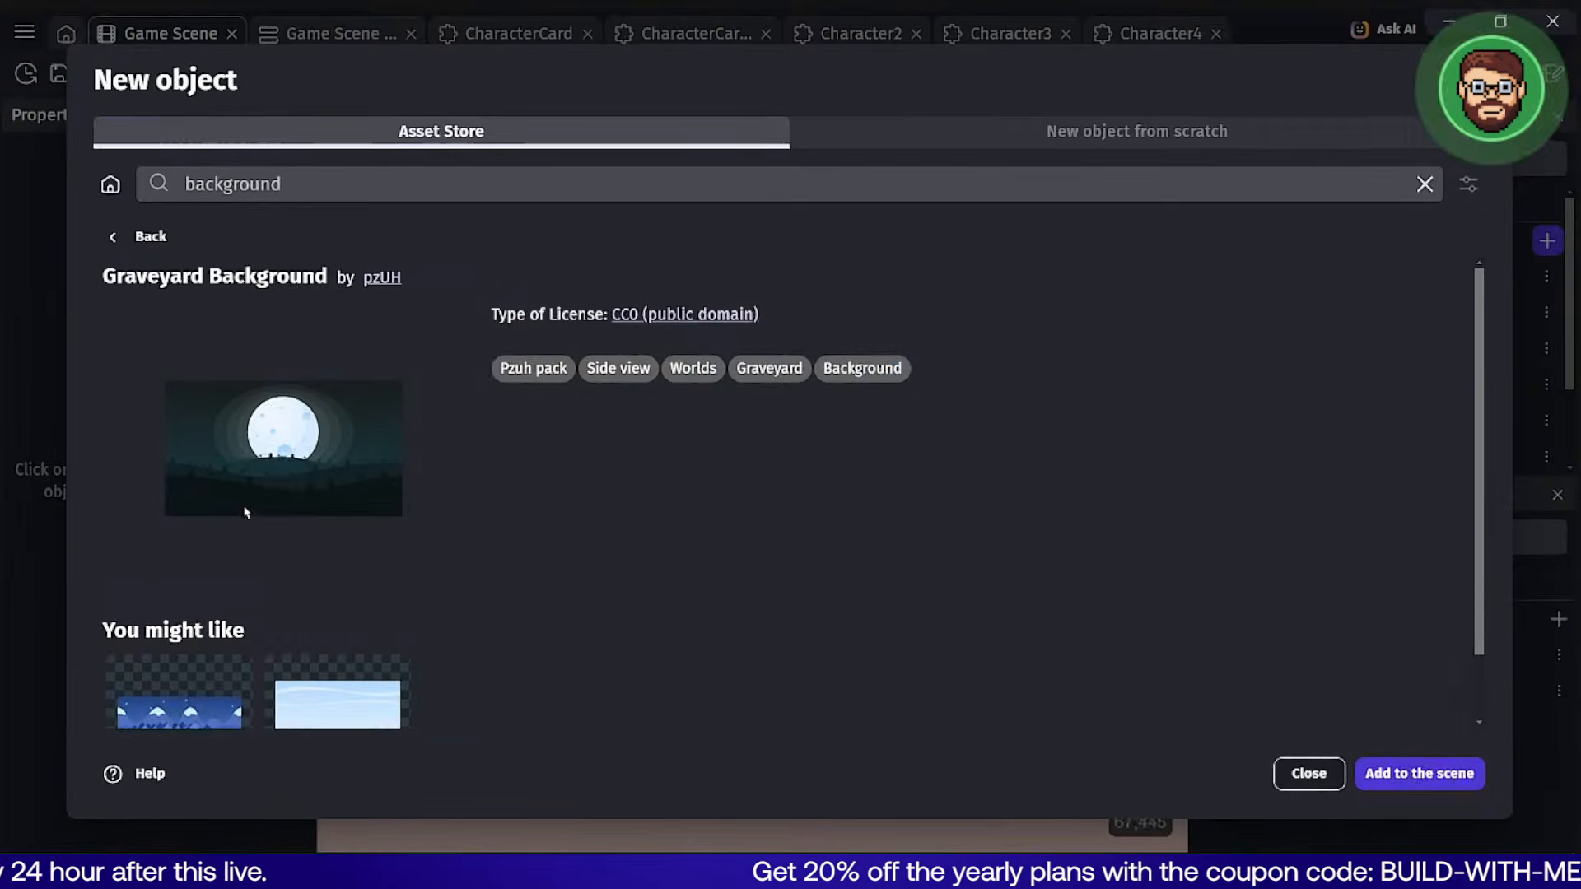
{"action": "left_click", "coordinate": [1409, 774]}
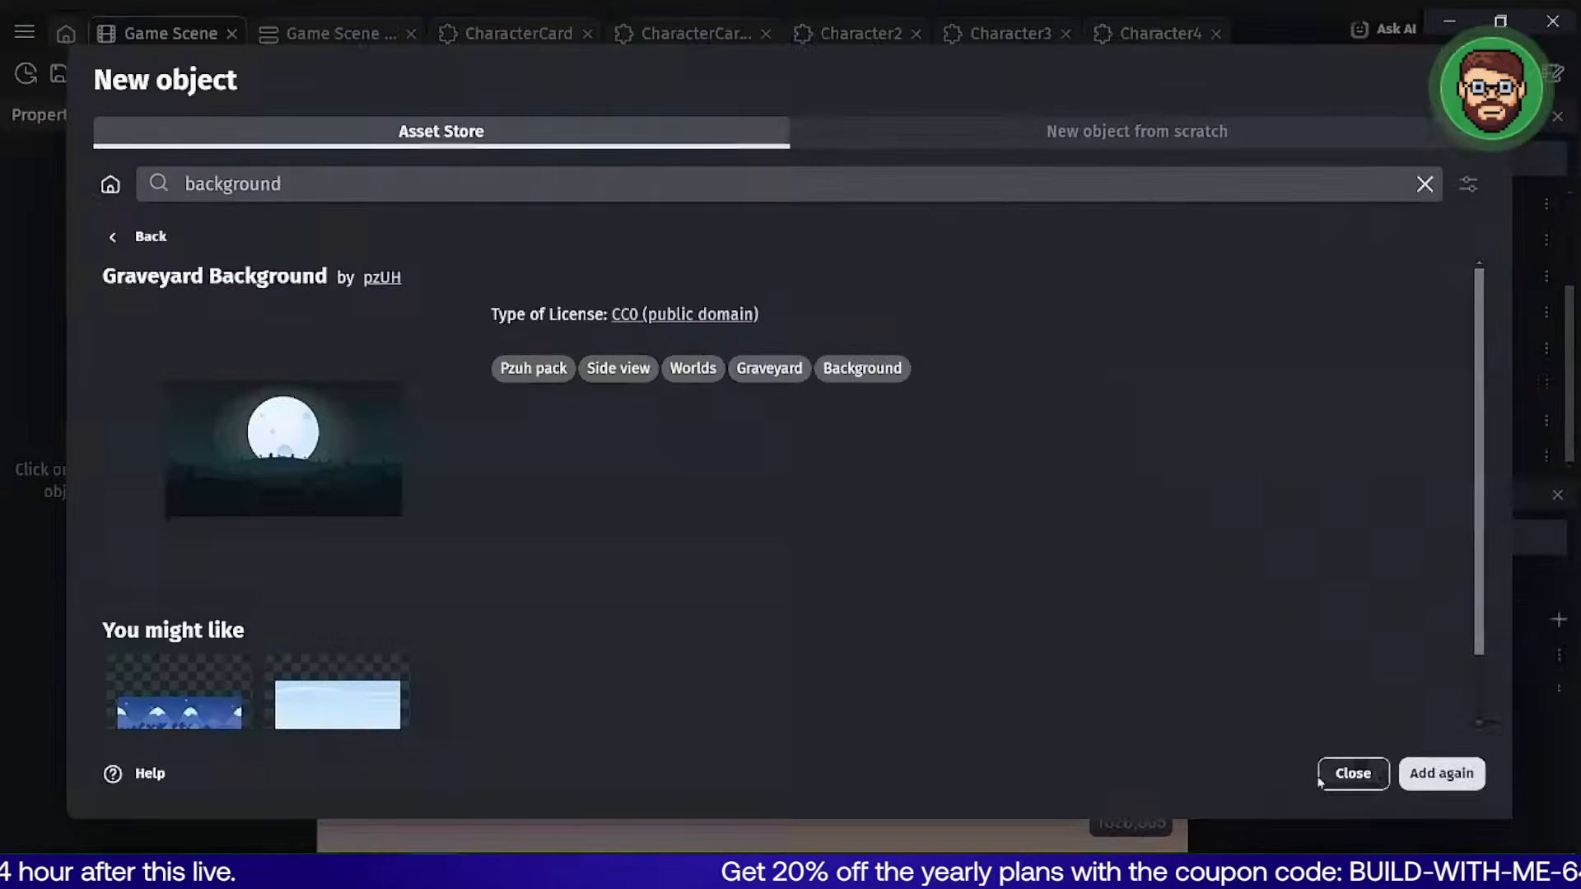
{"action": "left_click", "coordinate": [1361, 773]}
Place a Graveyard_Background instance on the Game Scene and move it over the game frame, at about X -349, Y -256.
{"action": "left_click_drag", "start_coordinate": [1347, 457], "coordinate": [403, 190]}
{"action": "scroll", "coordinate": [1072, 317], "scroll_direction": "down", "scroll_amount": 5}
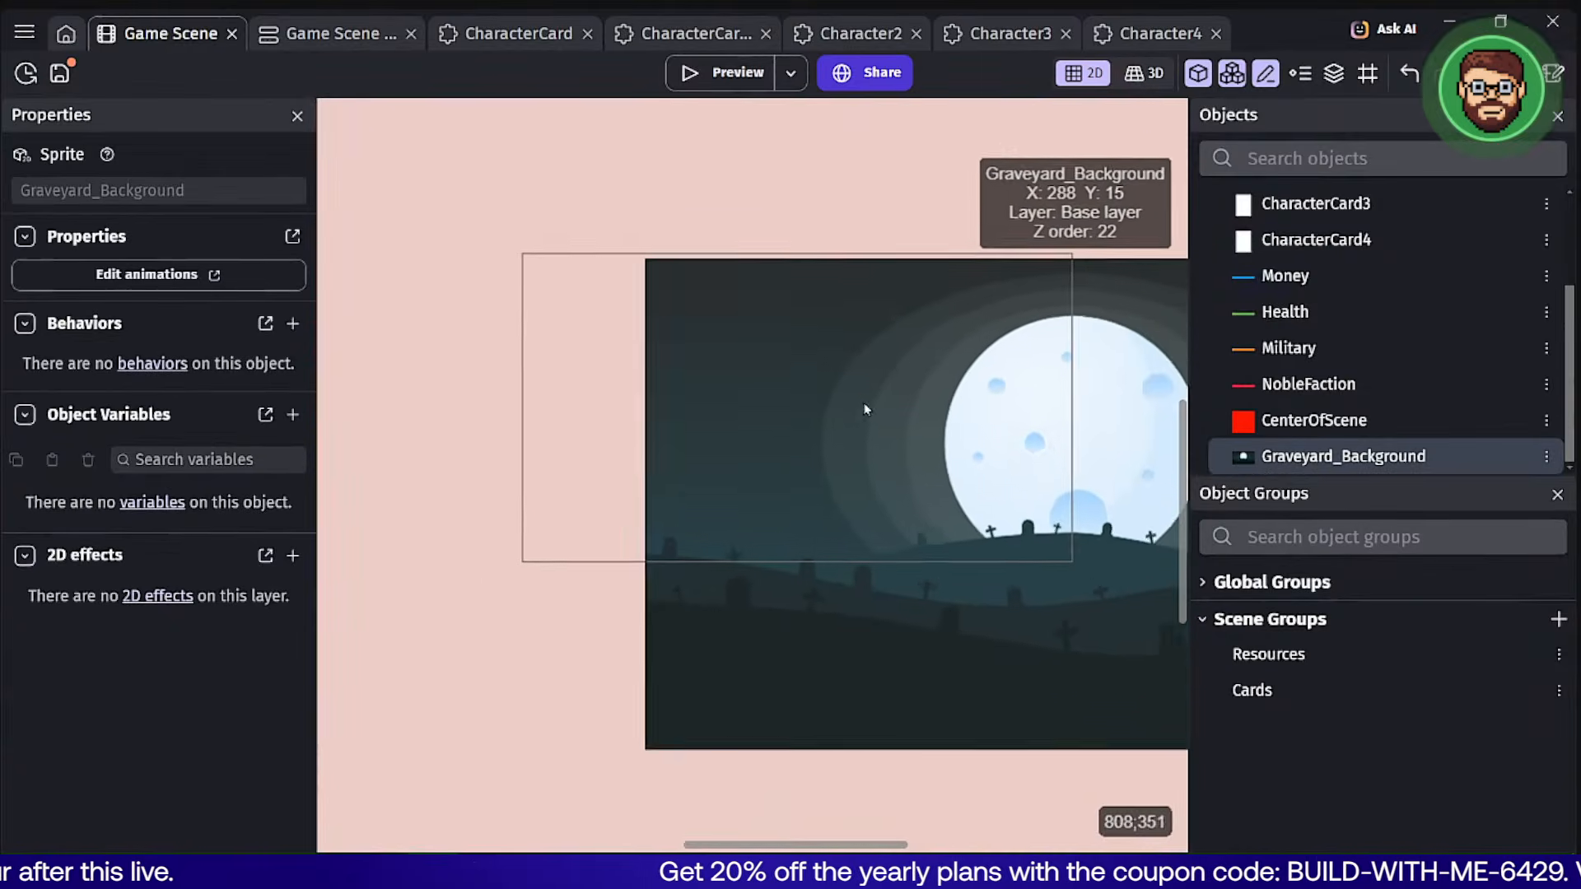
{"action": "left_click", "coordinate": [763, 344]}
{"action": "left_click_drag", "start_coordinate": [762, 344], "coordinate": [553, 262]}
{"action": "scroll", "coordinate": [815, 395], "scroll_direction": "up", "scroll_amount": 5}
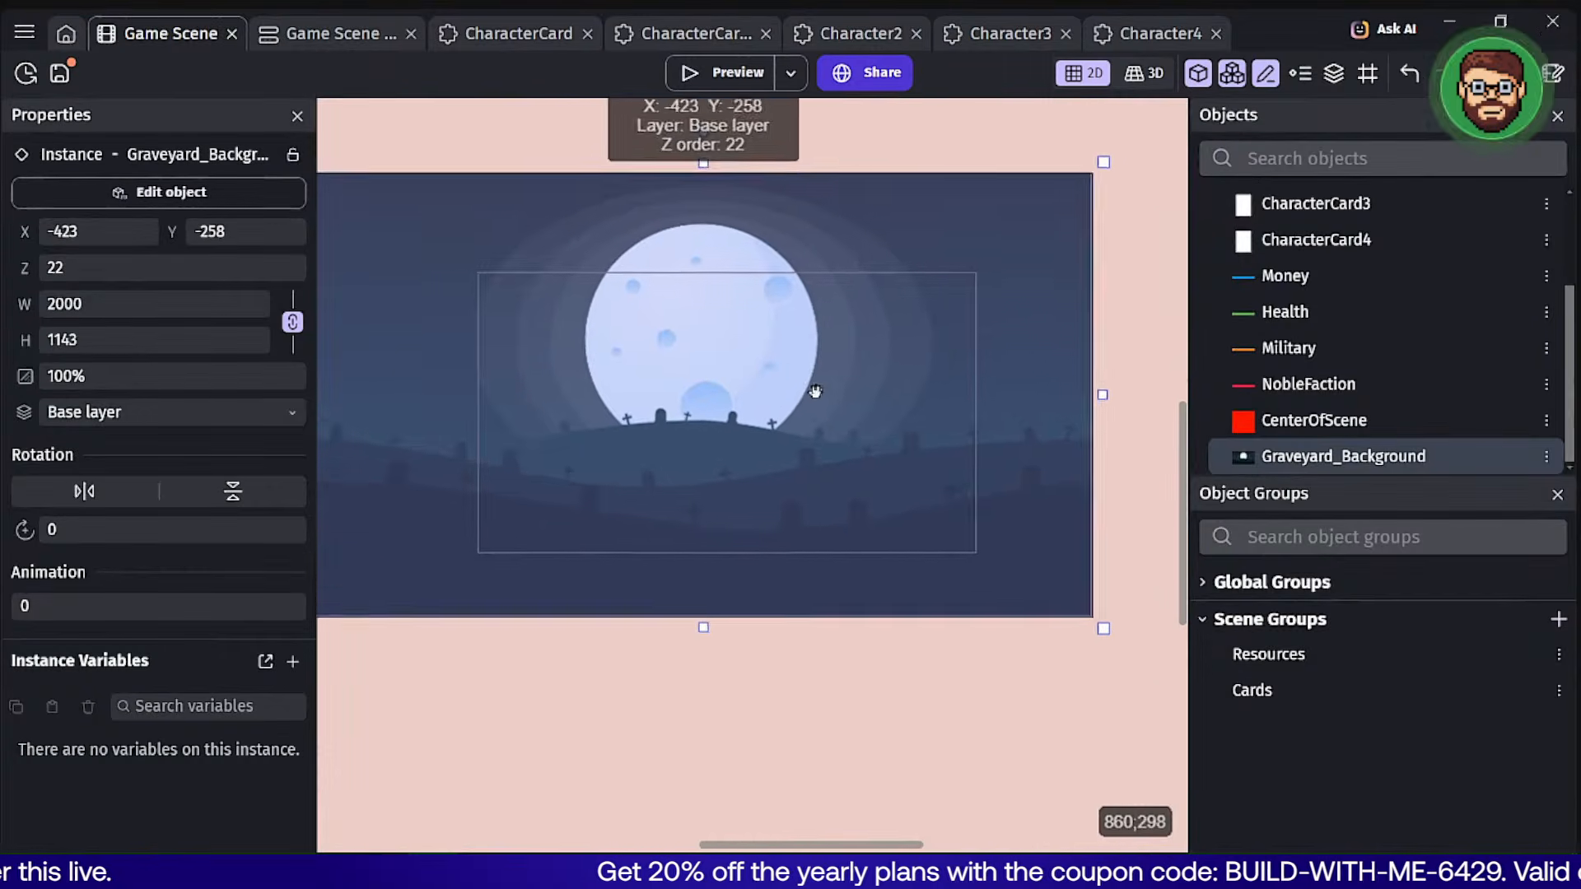
{"action": "left_click_drag", "start_coordinate": [924, 383], "coordinate": [928, 383]}
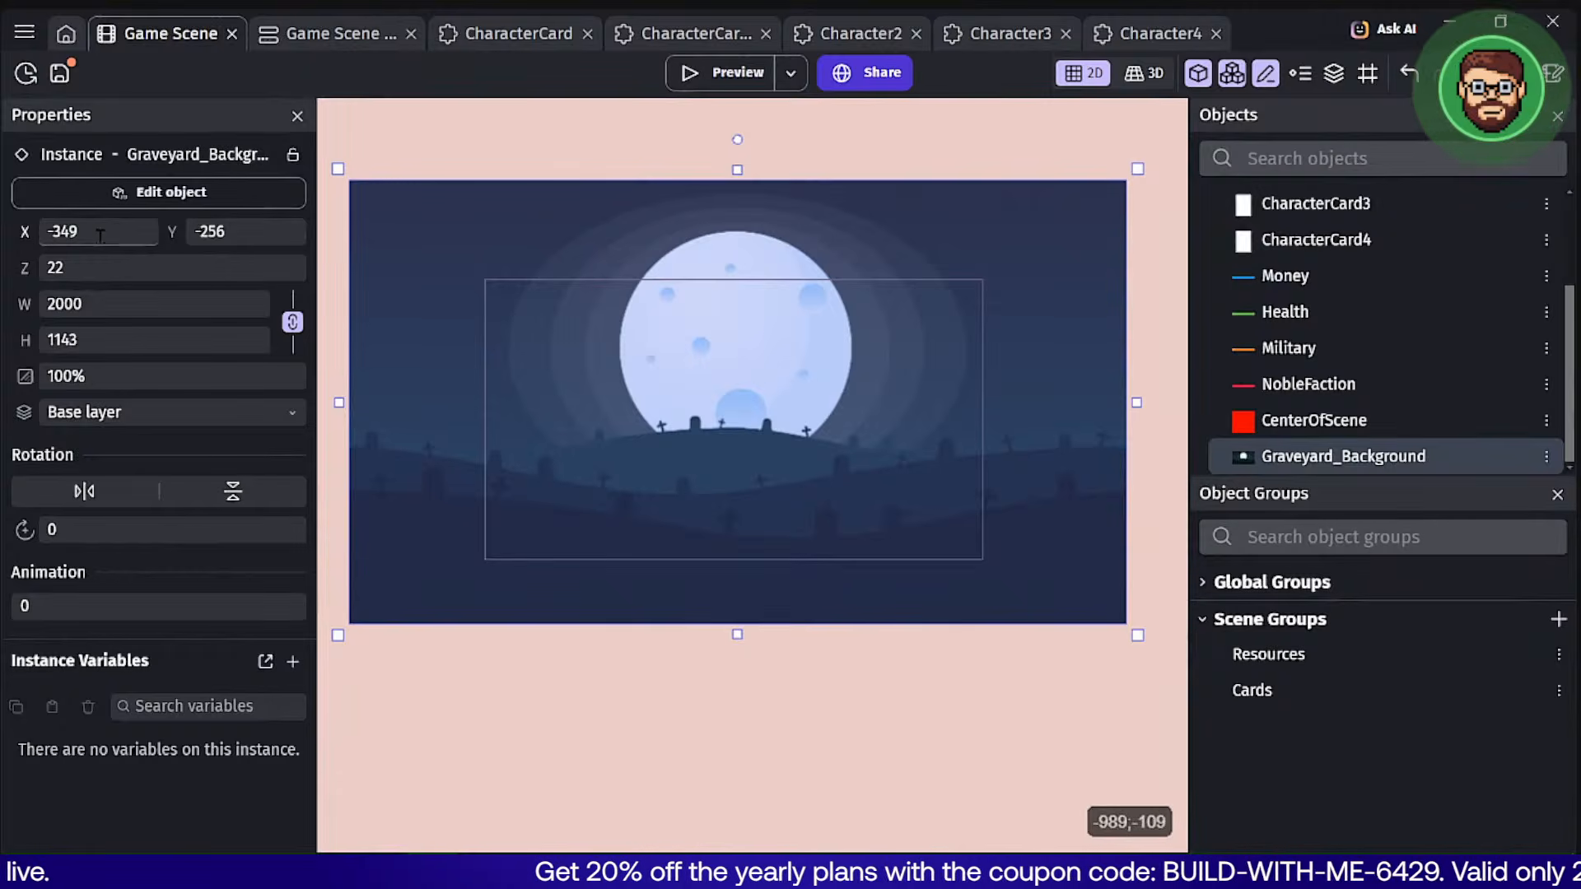
{"action": "left_click_drag", "start_coordinate": [338, 402], "coordinate": [482, 402]}
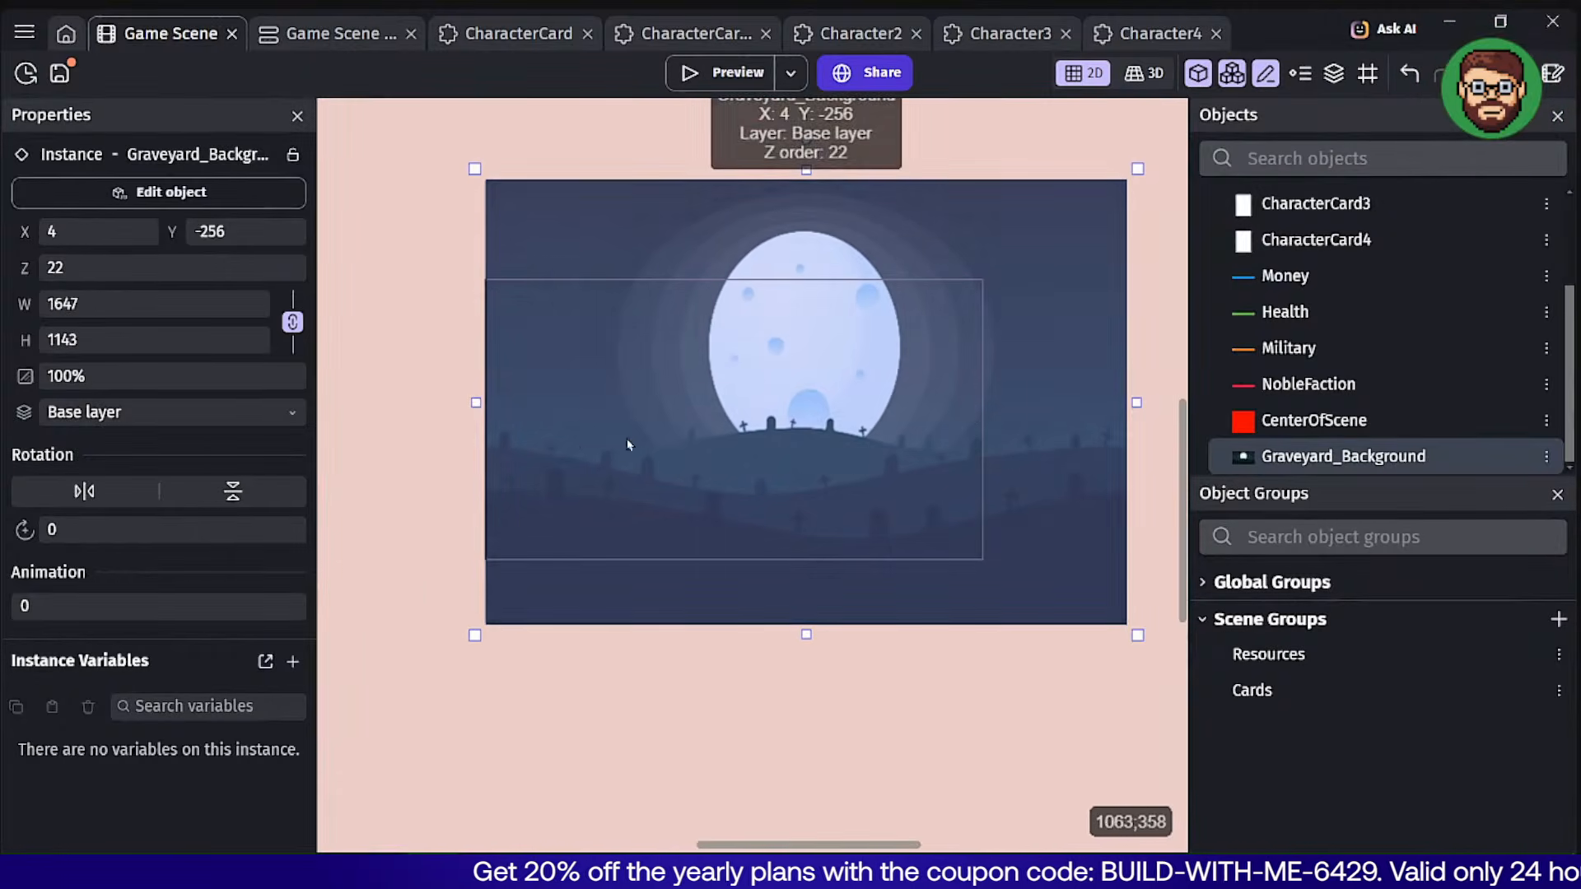
{"action": "key", "text": "ctrl+z"}
{"action": "left_click", "coordinate": [744, 447]}
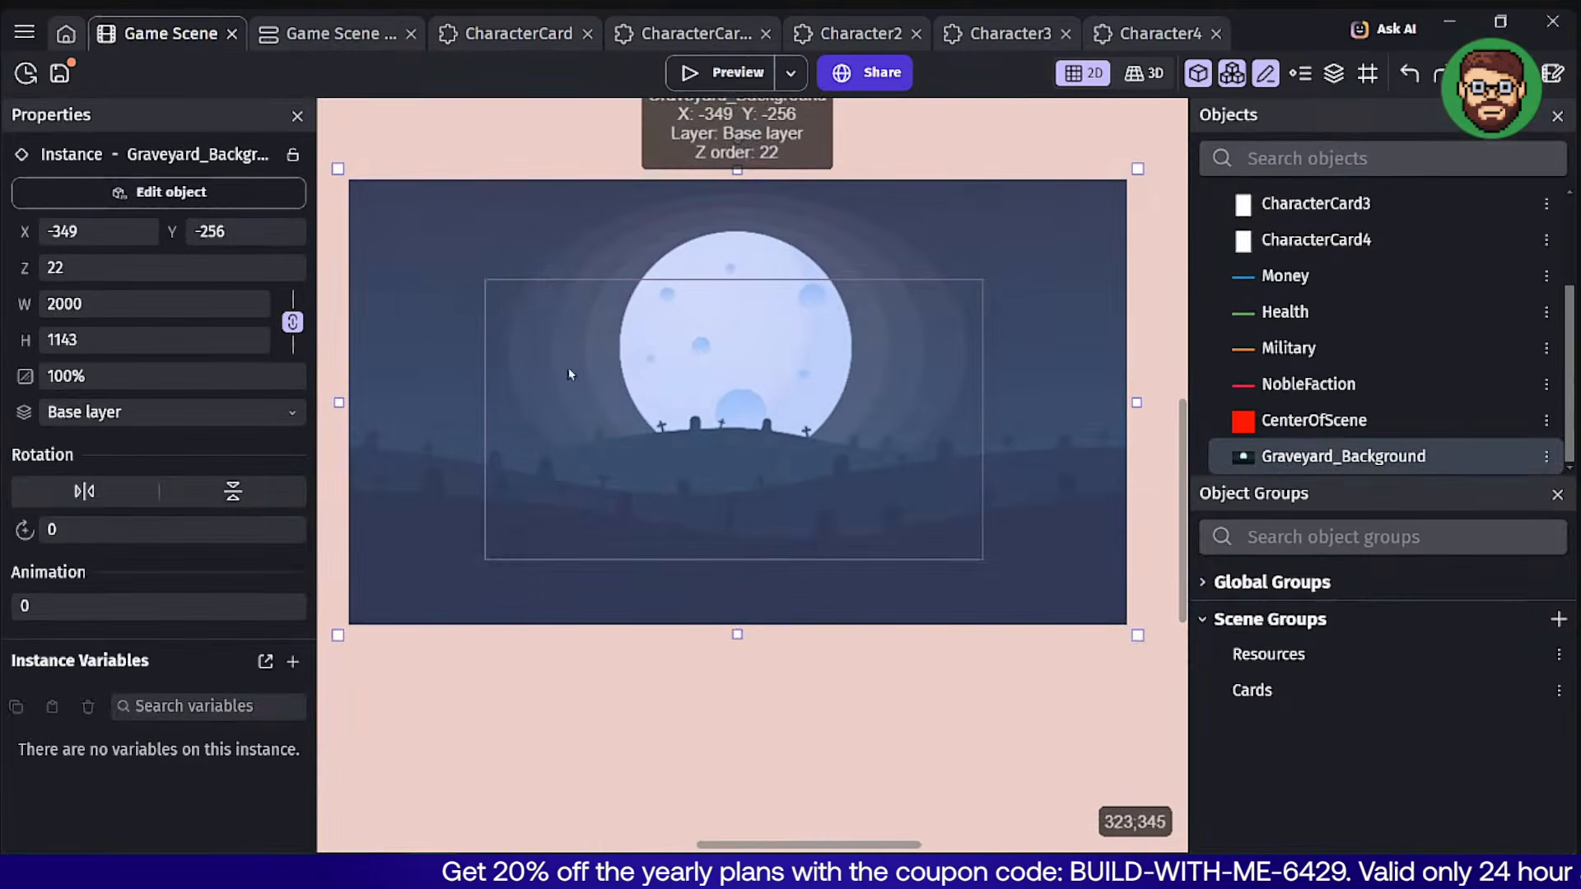
Scale down the Graveyard_Background instance and set its width to 1280 and height to 720.
{"action": "left_click_drag", "start_coordinate": [350, 181], "coordinate": [641, 385]}
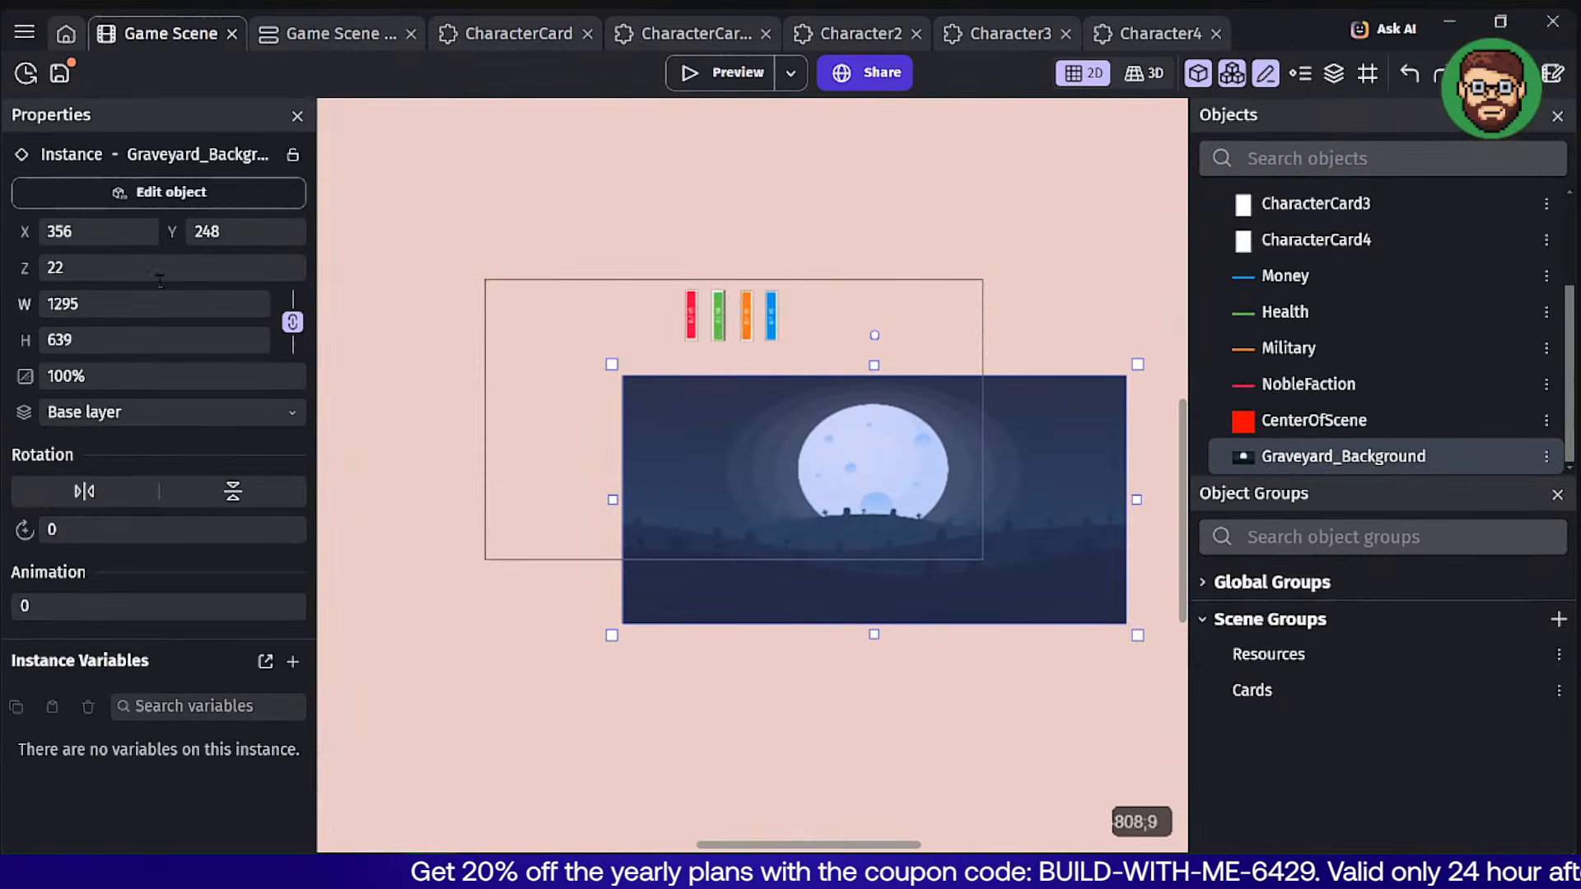
{"action": "left_click", "coordinate": [136, 303]}
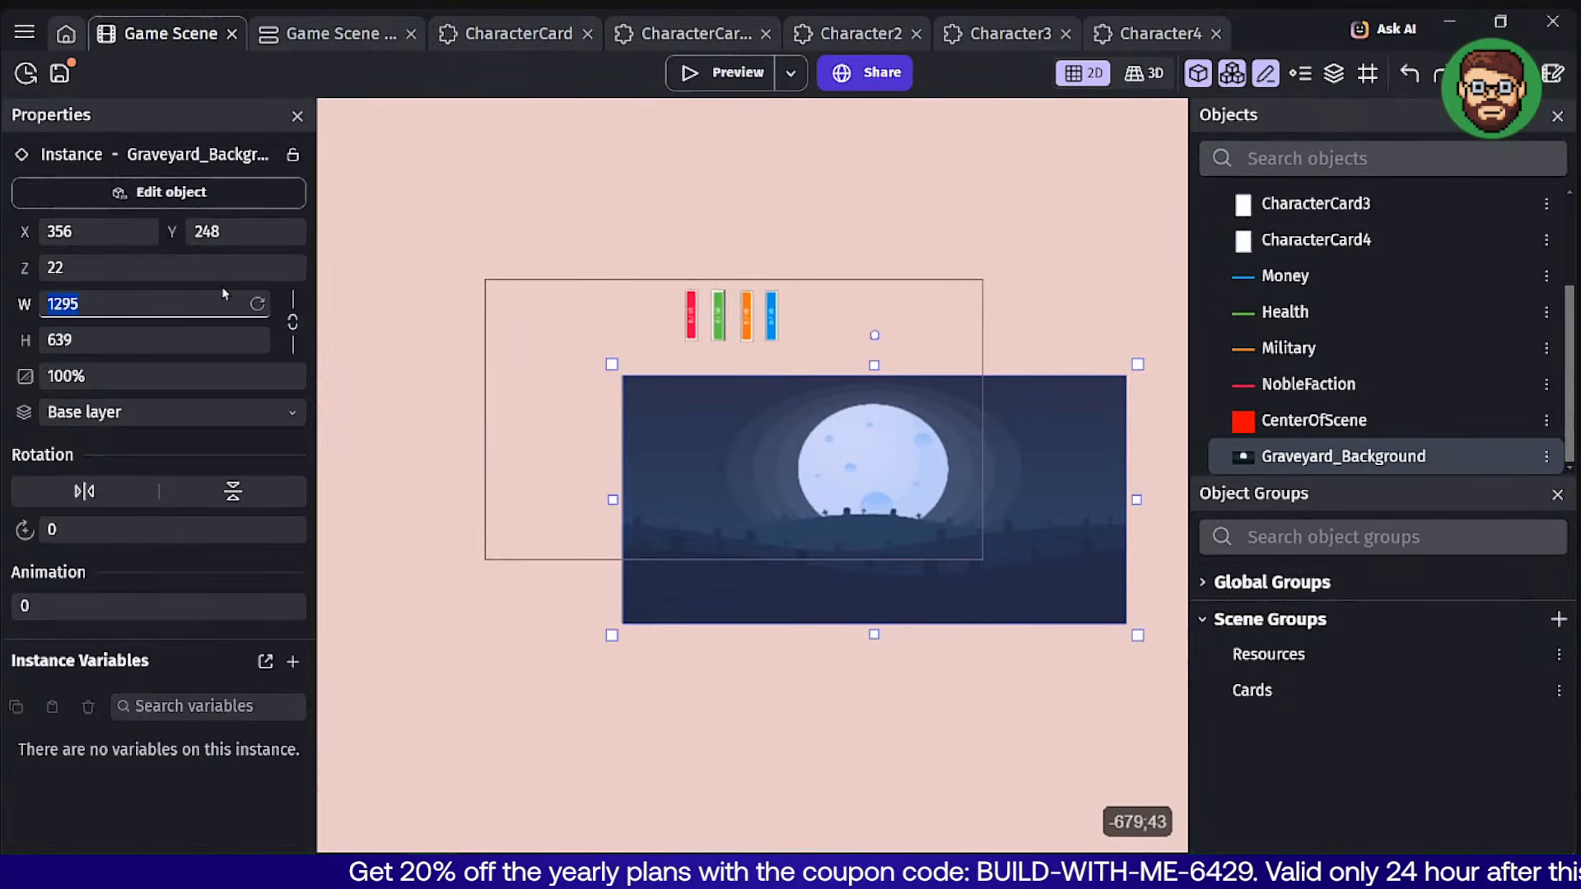
{"action": "type", "text": "1280"}
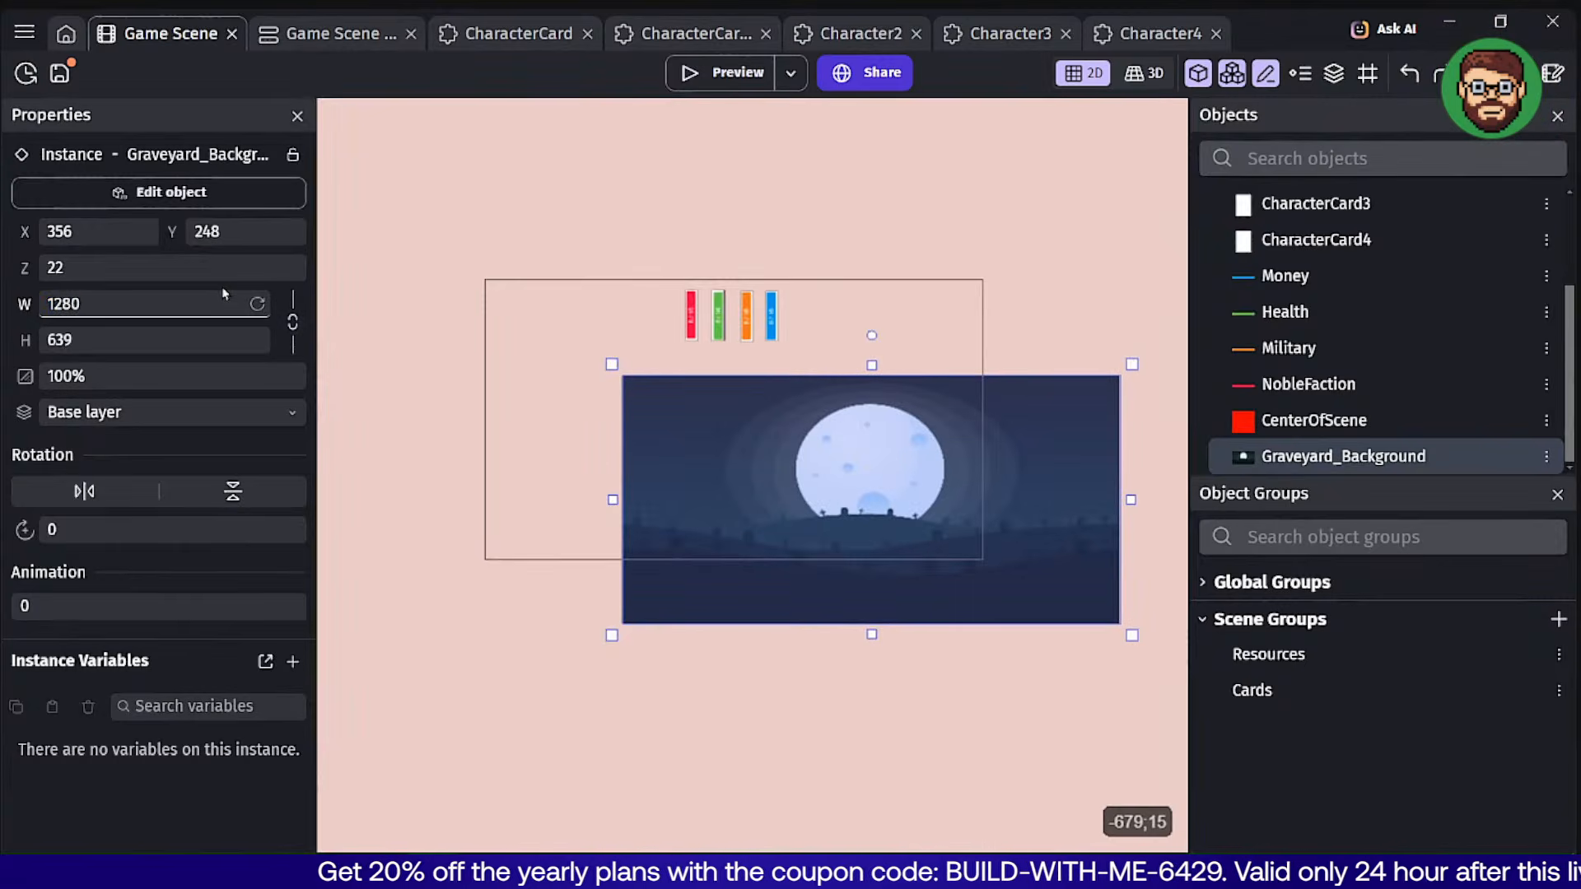
{"action": "left_click", "coordinate": [182, 341]}
{"action": "type", "text": "720"}
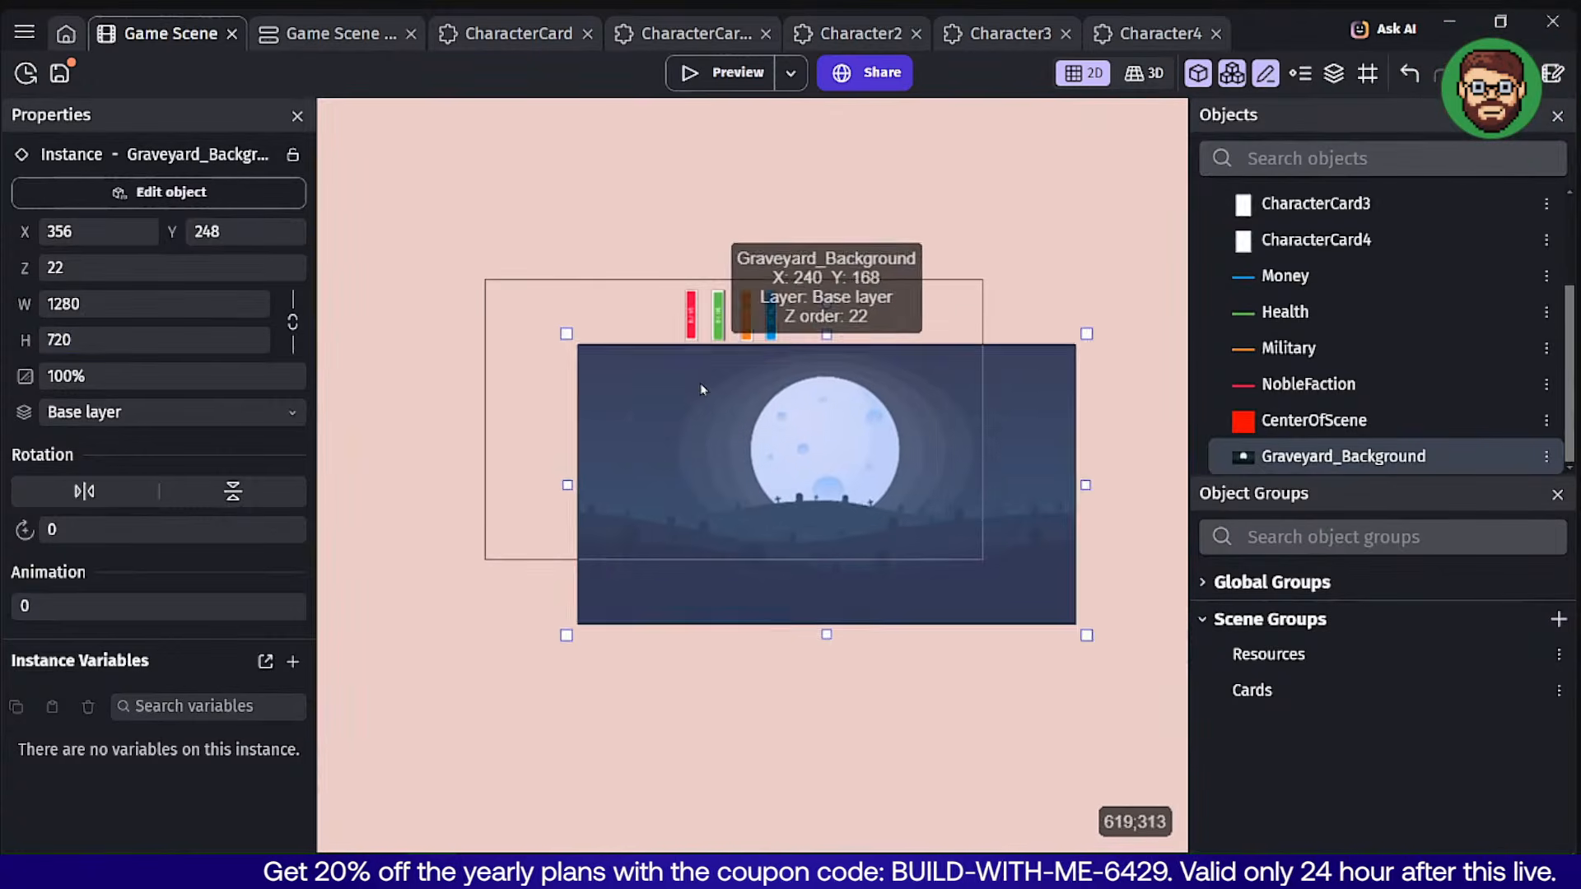
Align the Graveyard_Background instance with the game frame at X 0, Y 0, and set its Z order to -100.
{"action": "left_click_drag", "start_coordinate": [701, 388], "coordinate": [635, 337]}
{"action": "left_click", "coordinate": [131, 230]}
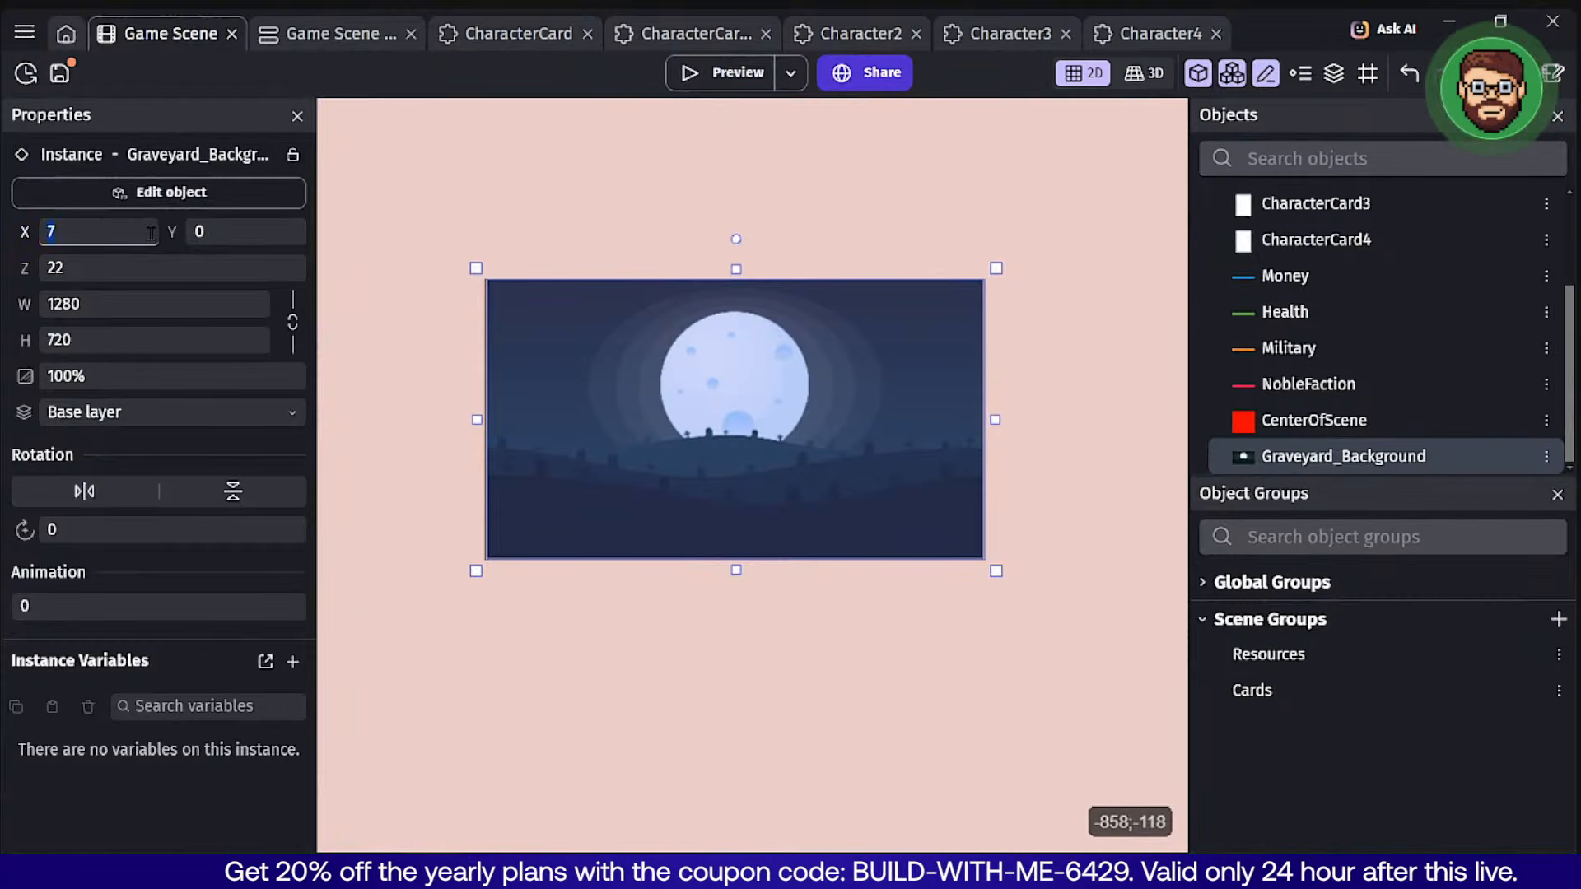
{"action": "key", "text": "BackSpace"}
{"action": "type", "text": "0"}
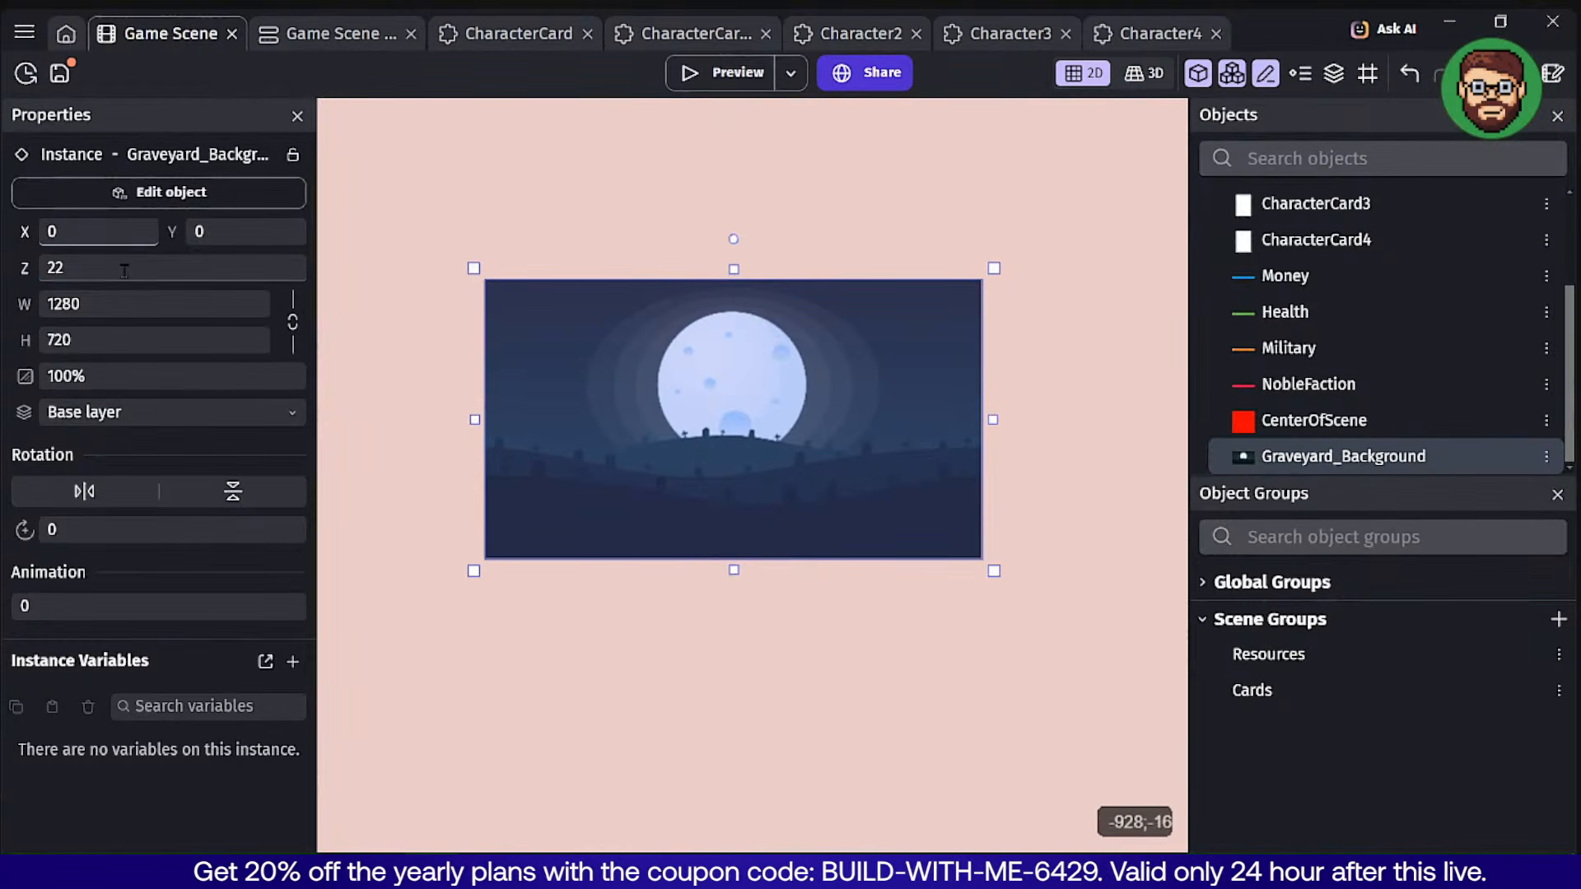
{"action": "type", "text": "-100"}
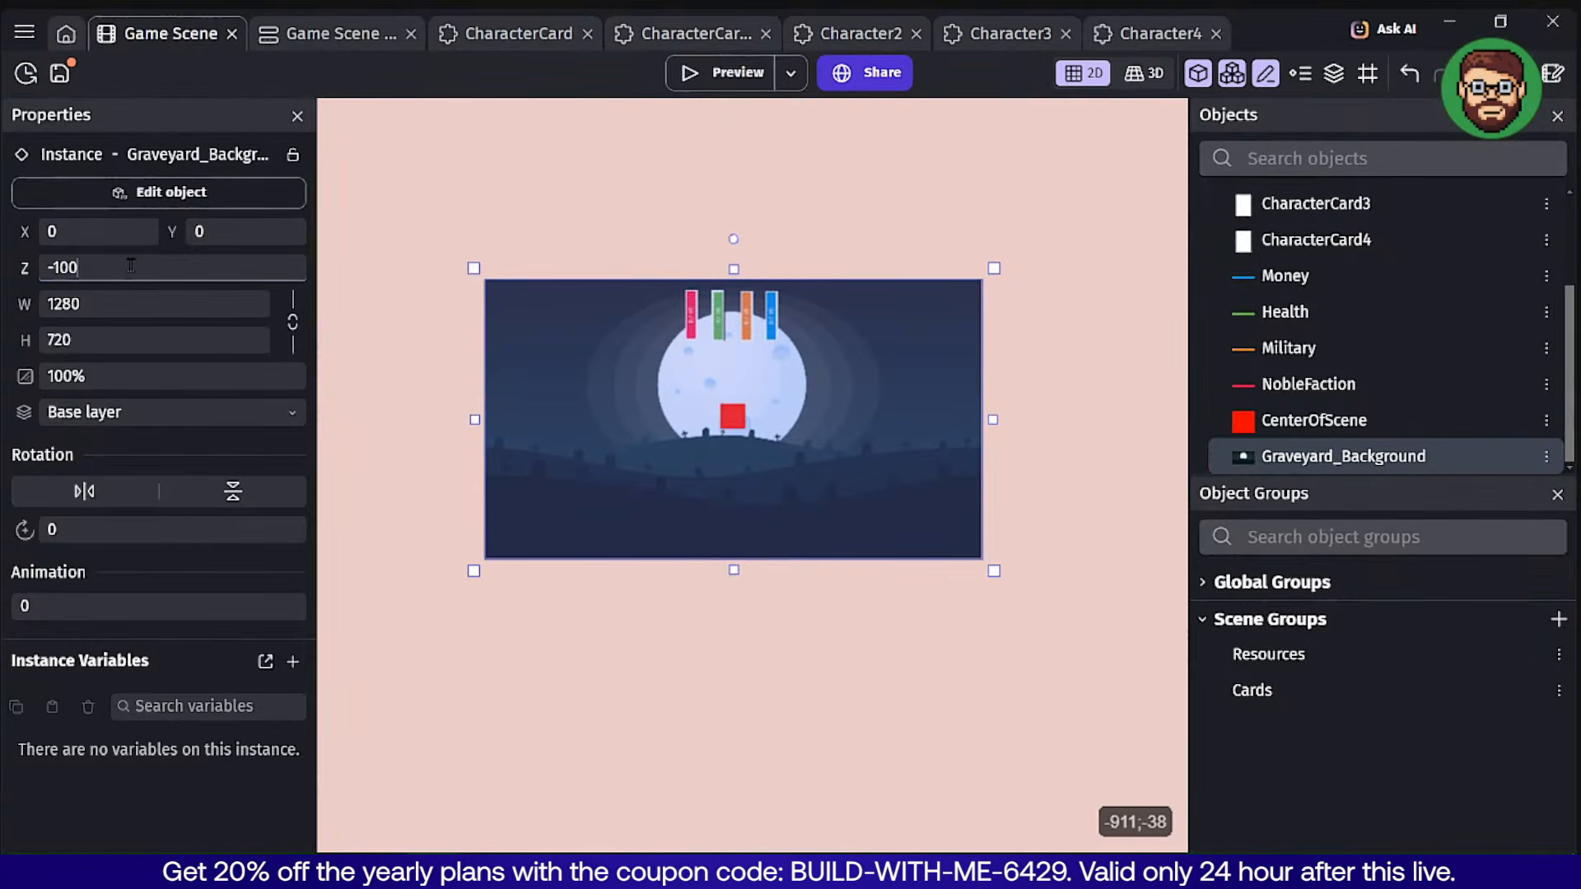
{"action": "left_click", "coordinate": [475, 202]}
{"action": "left_click", "coordinate": [580, 417]}
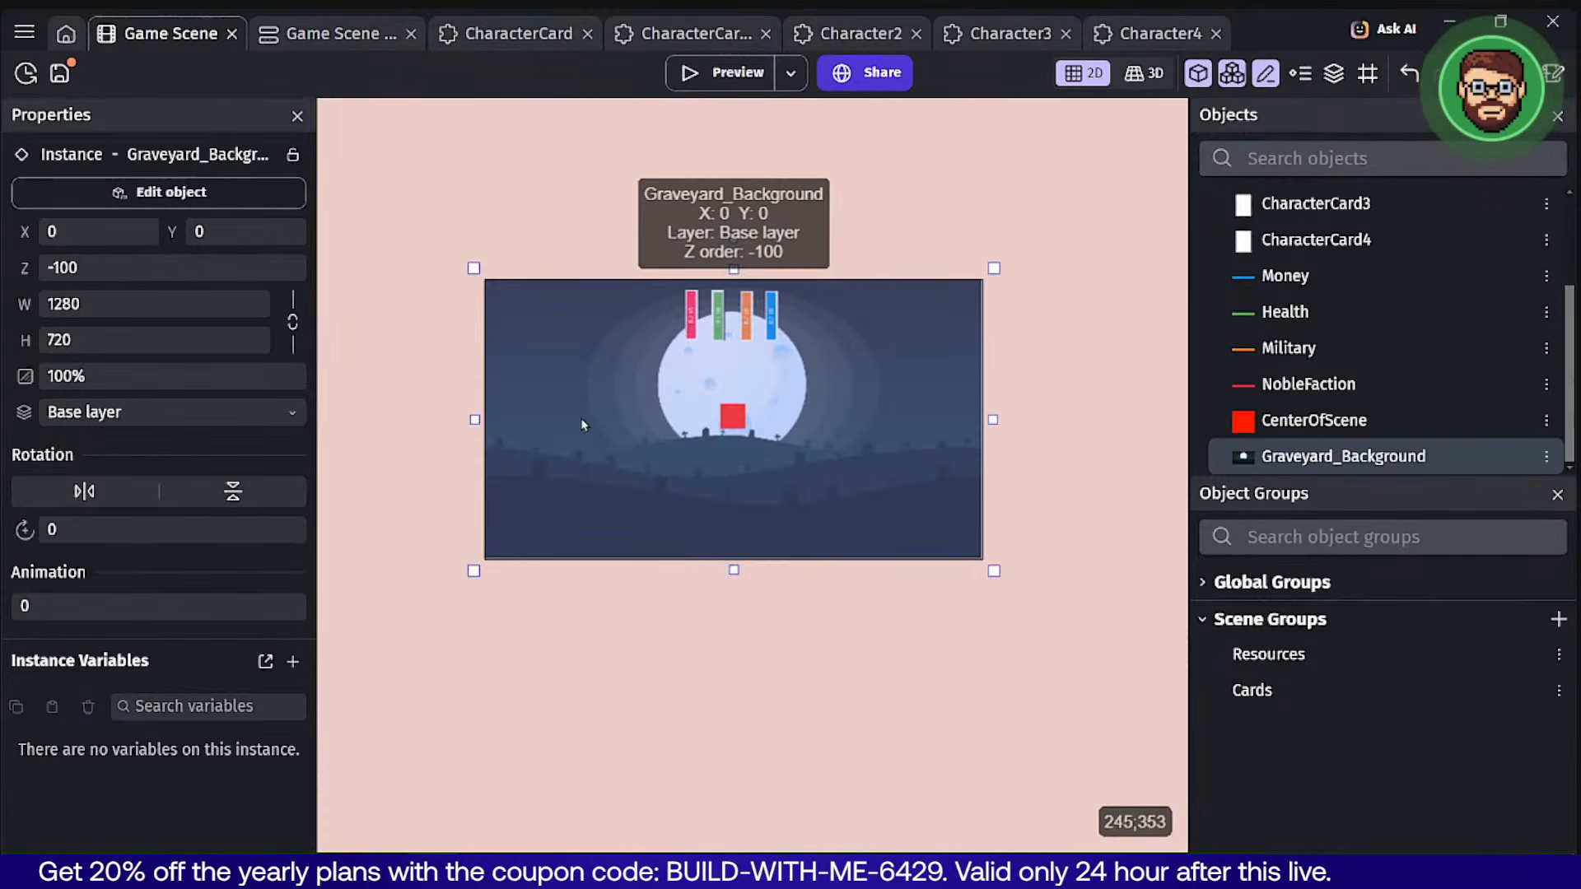
{"action": "left_click", "coordinate": [623, 252]}
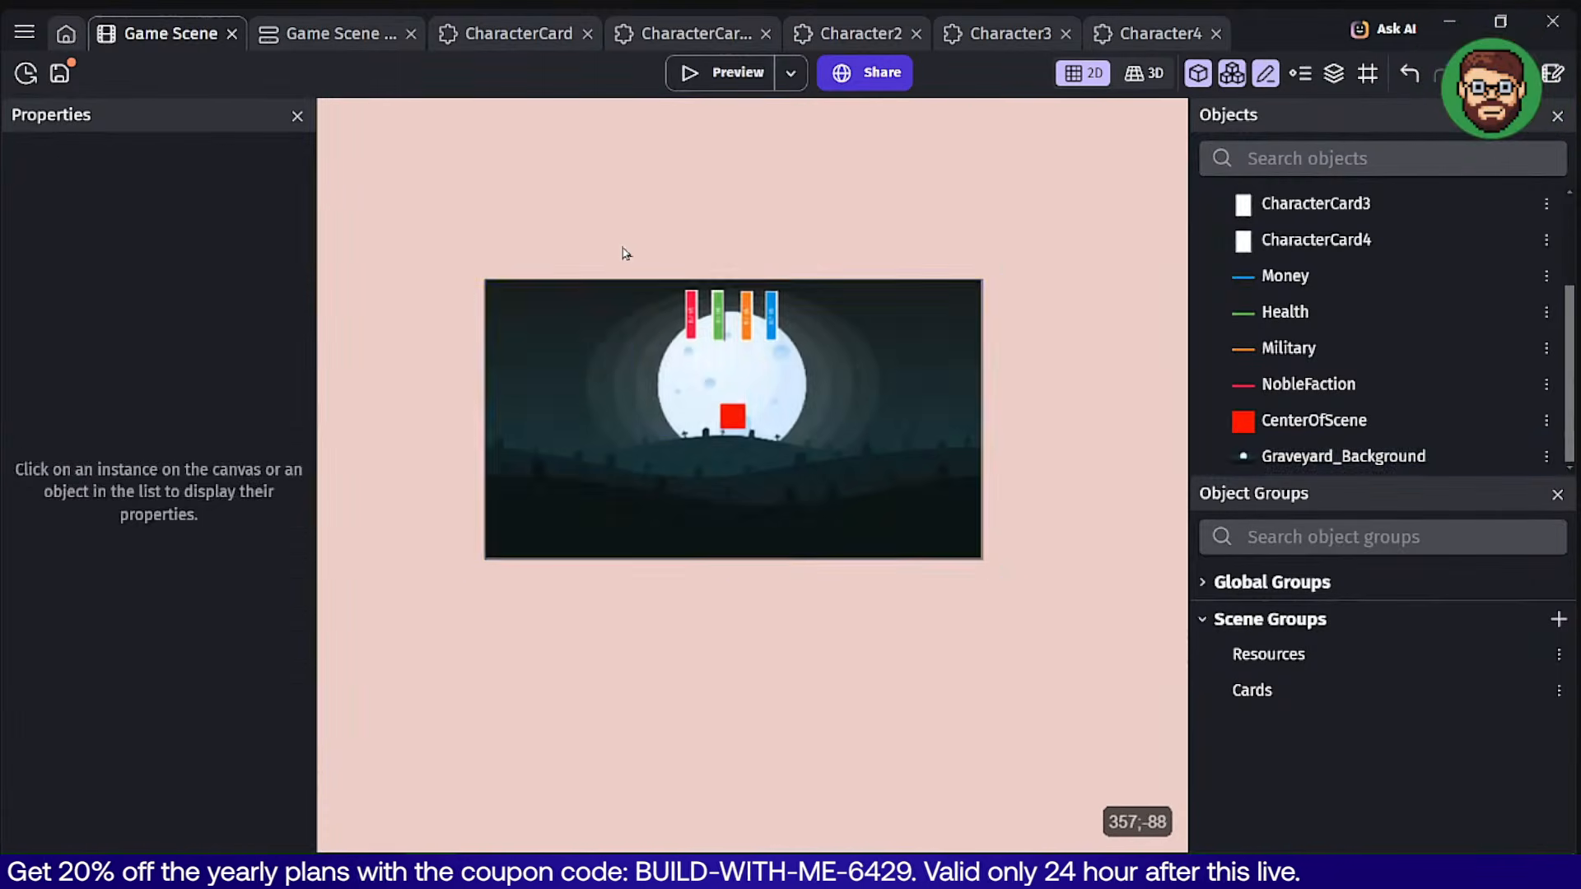
Lock the position and angle of the Graveyard_Background instance and prevent its selection in the editor.
{"action": "left_click", "coordinate": [567, 399]}
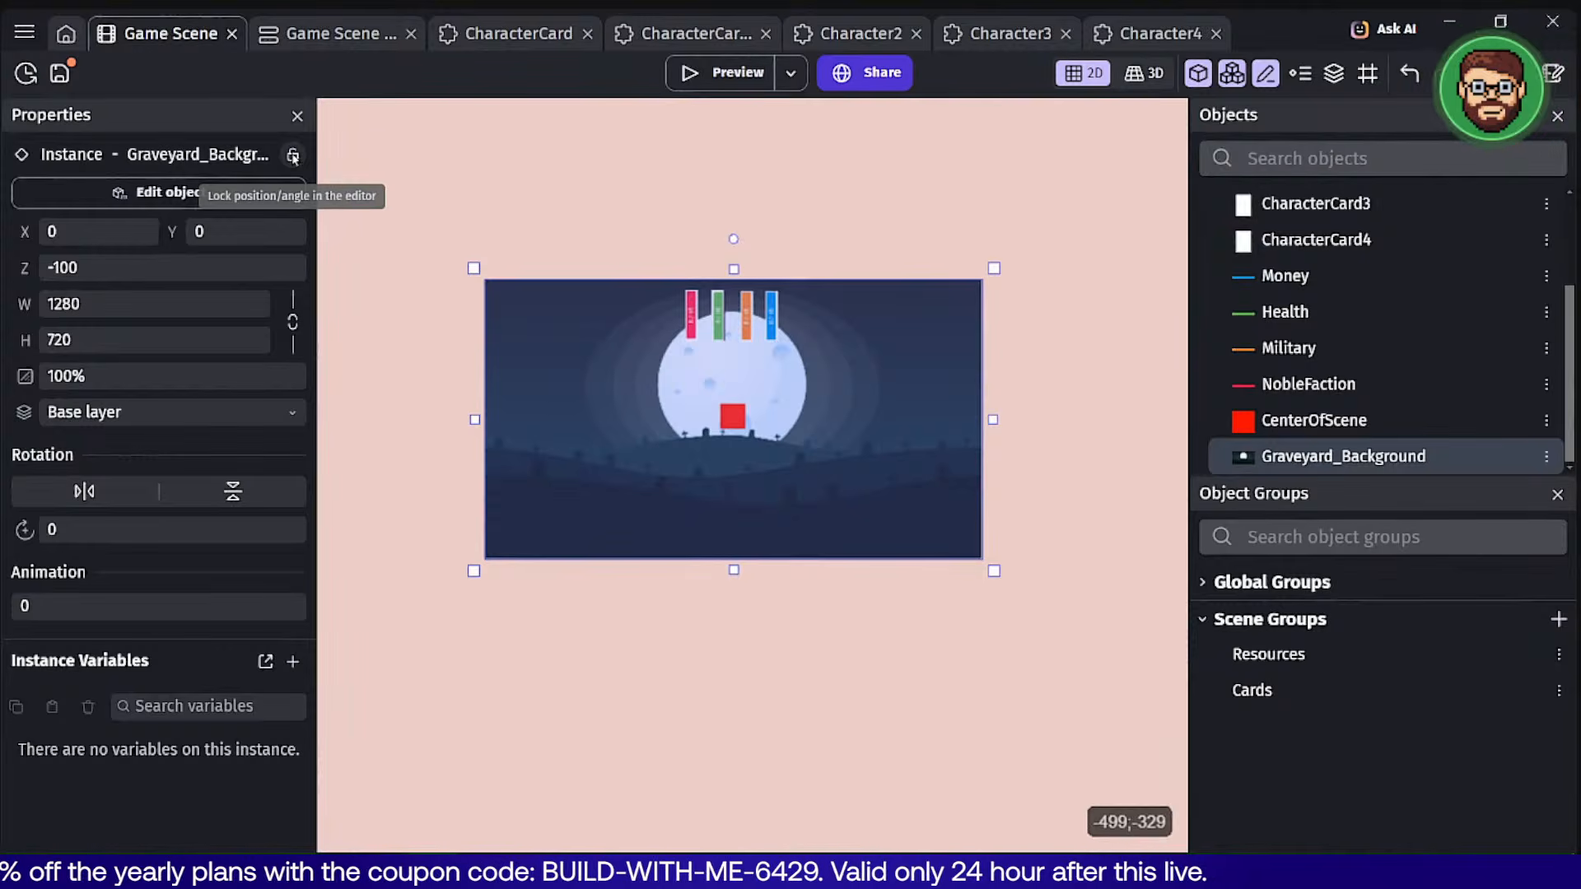
{"action": "left_click", "coordinate": [293, 157]}
{"action": "left_click", "coordinate": [497, 183]}
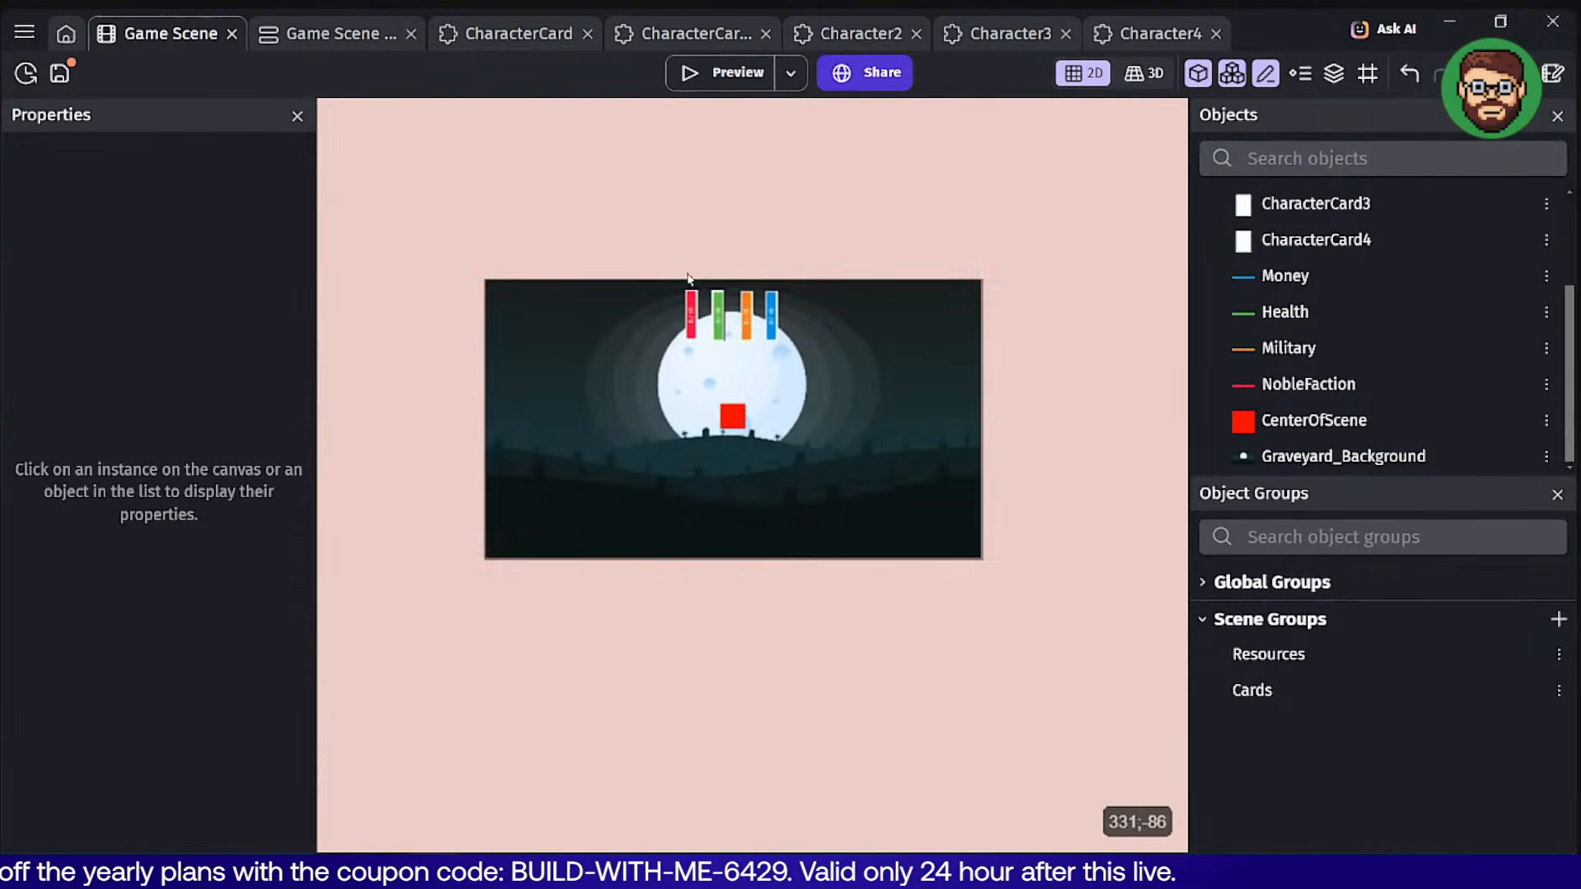
{"action": "left_click", "coordinate": [600, 448]}
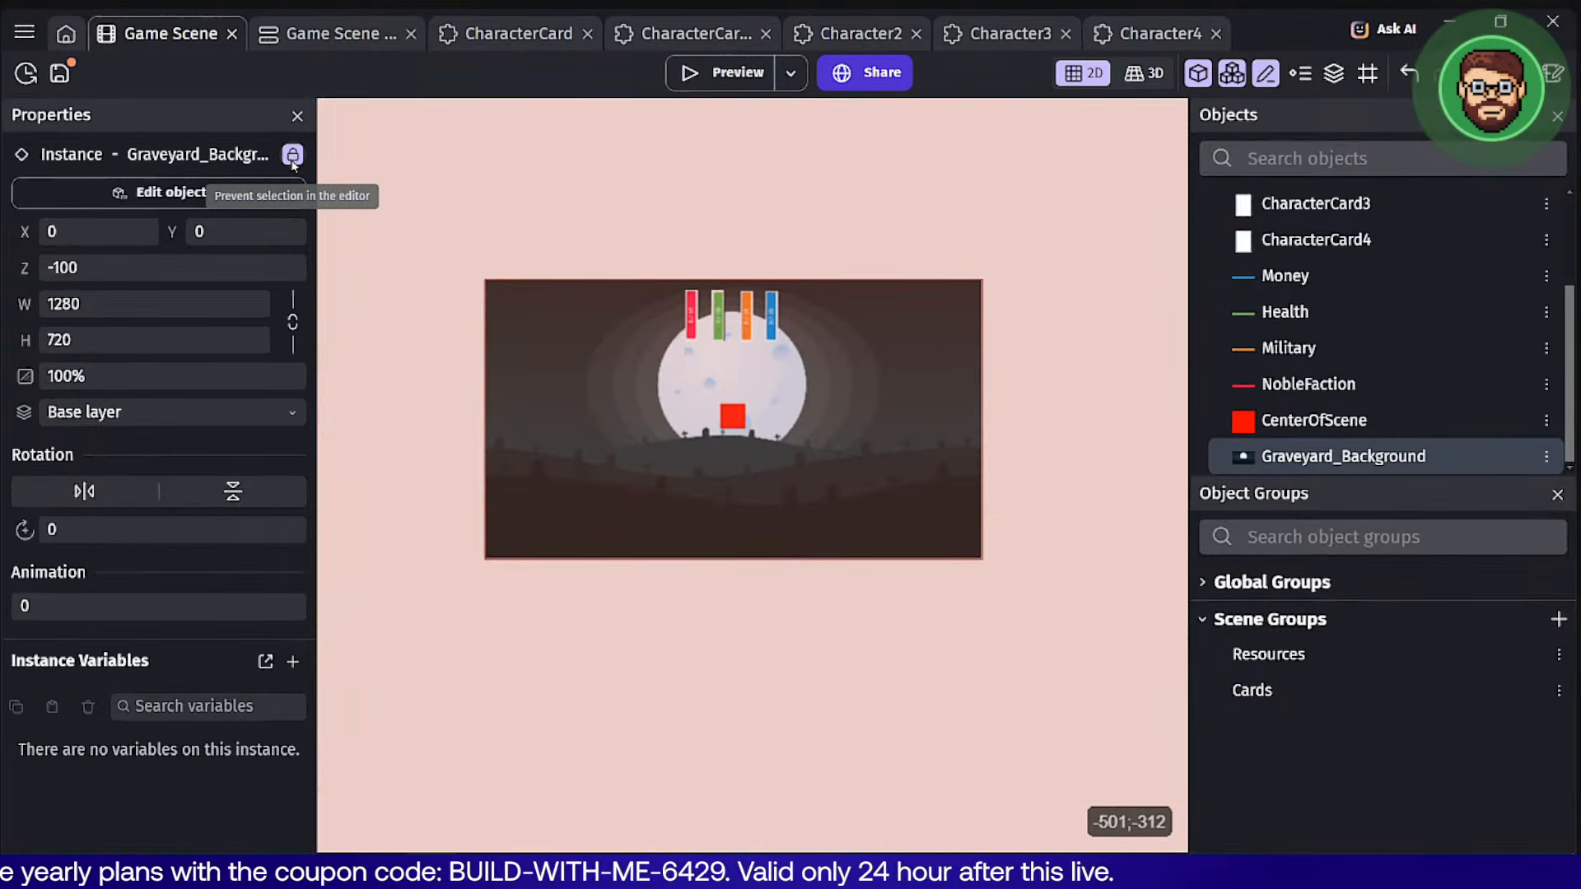
{"action": "left_click", "coordinate": [557, 170]}
{"action": "scroll", "coordinate": [693, 451], "scroll_direction": "up", "scroll_amount": 4}
{"action": "middle_click_drag", "start_coordinate": [1007, 344], "coordinate": [984, 395]}
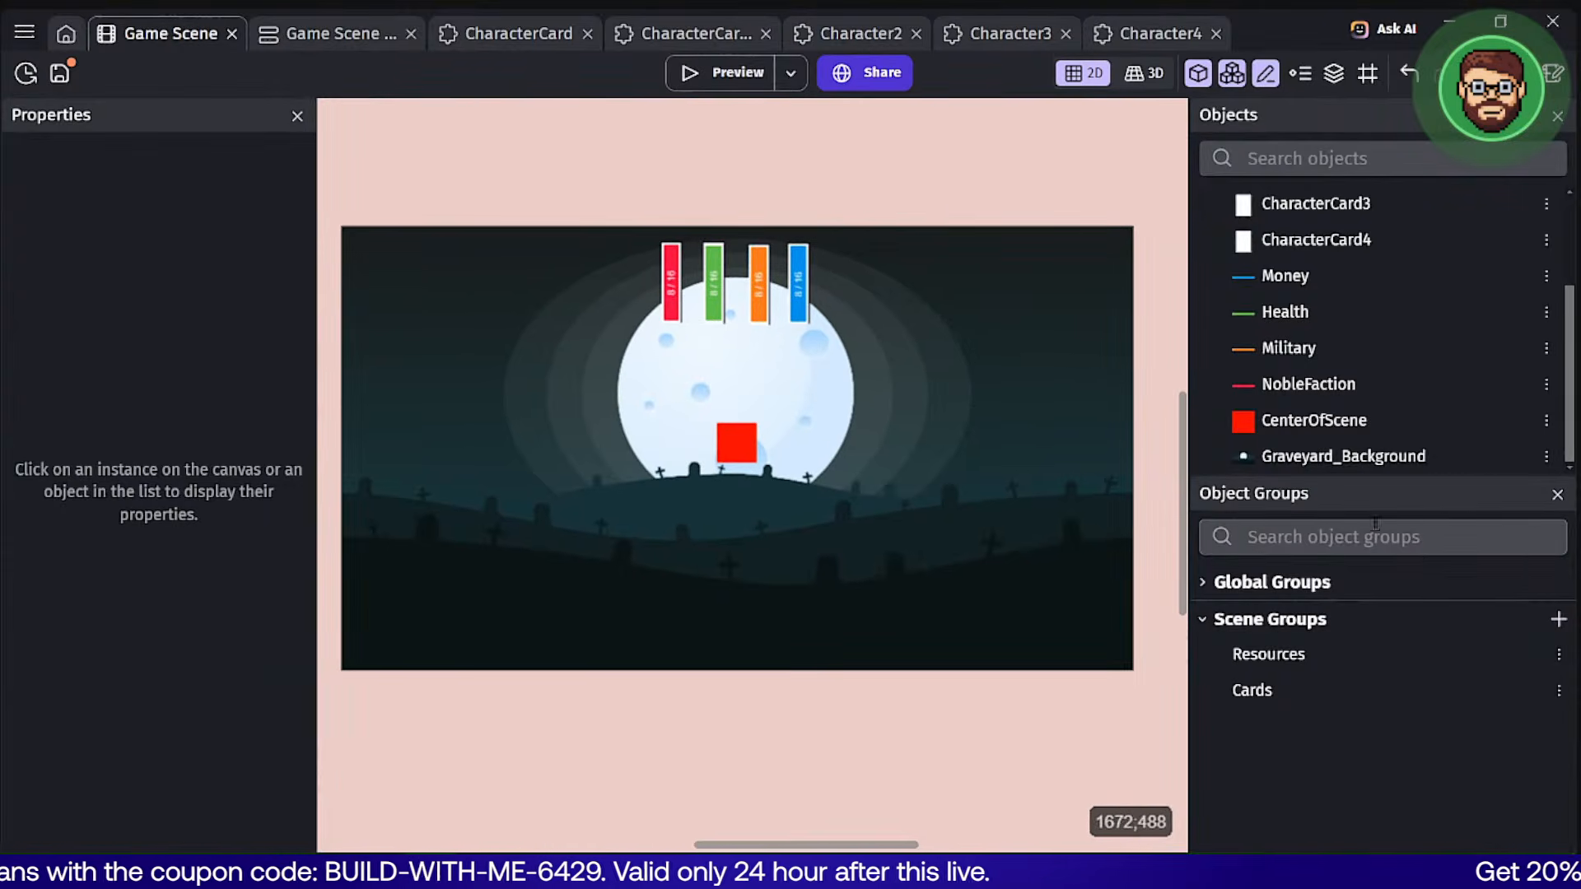
Start adding a new scene object and search the asset store for Border.
{"action": "scroll", "coordinate": [1383, 330], "scroll_direction": "up", "scroll_amount": 3}
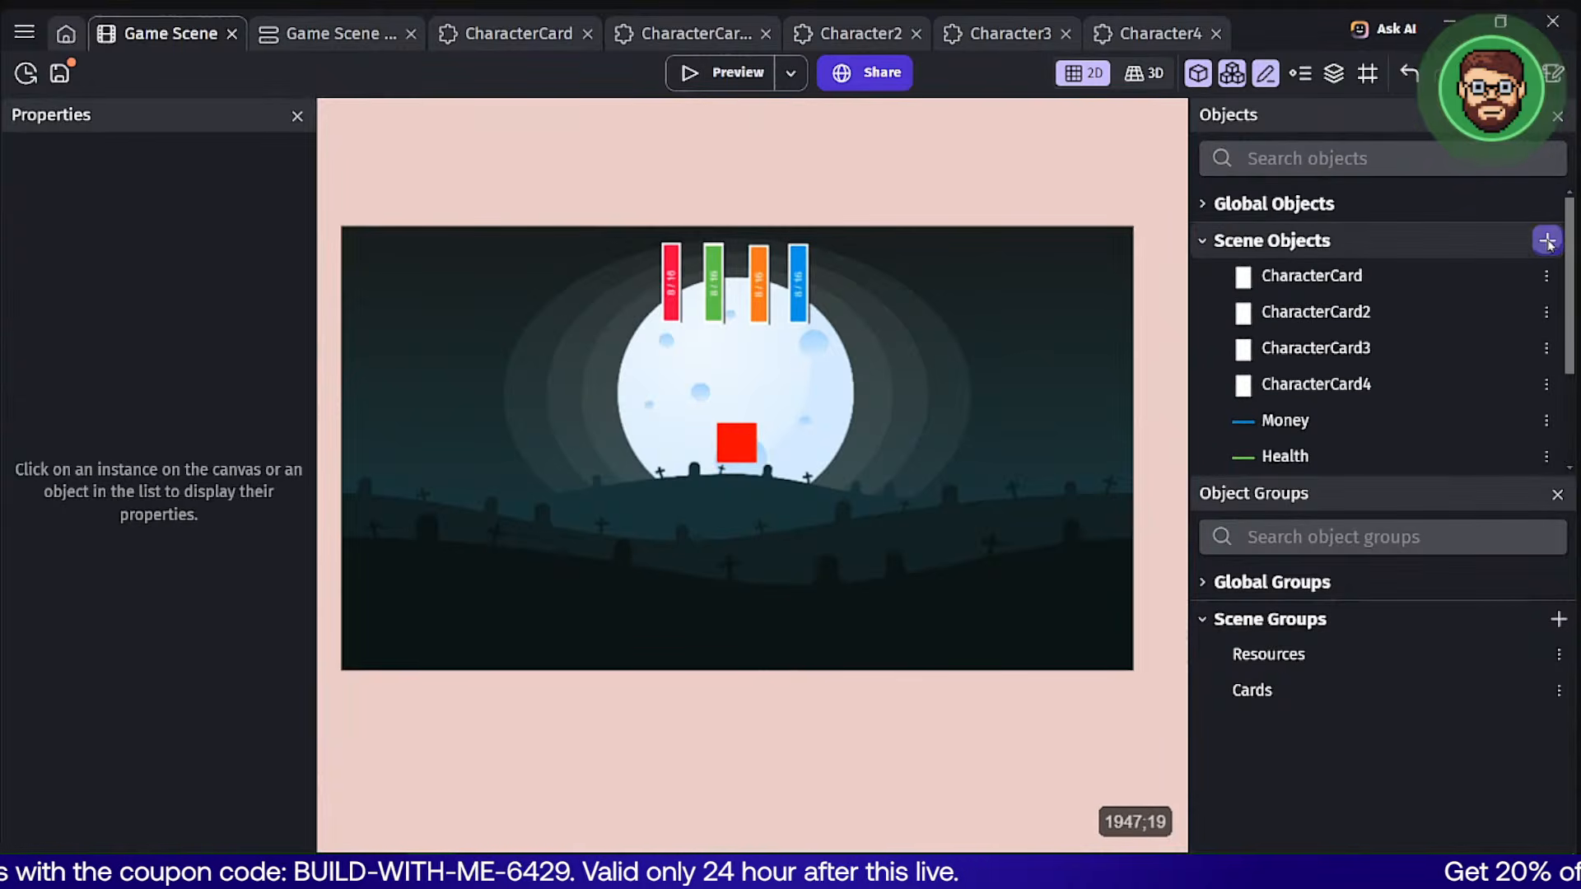
{"action": "left_click", "coordinate": [1547, 241]}
{"action": "double_click", "coordinate": [491, 181]}
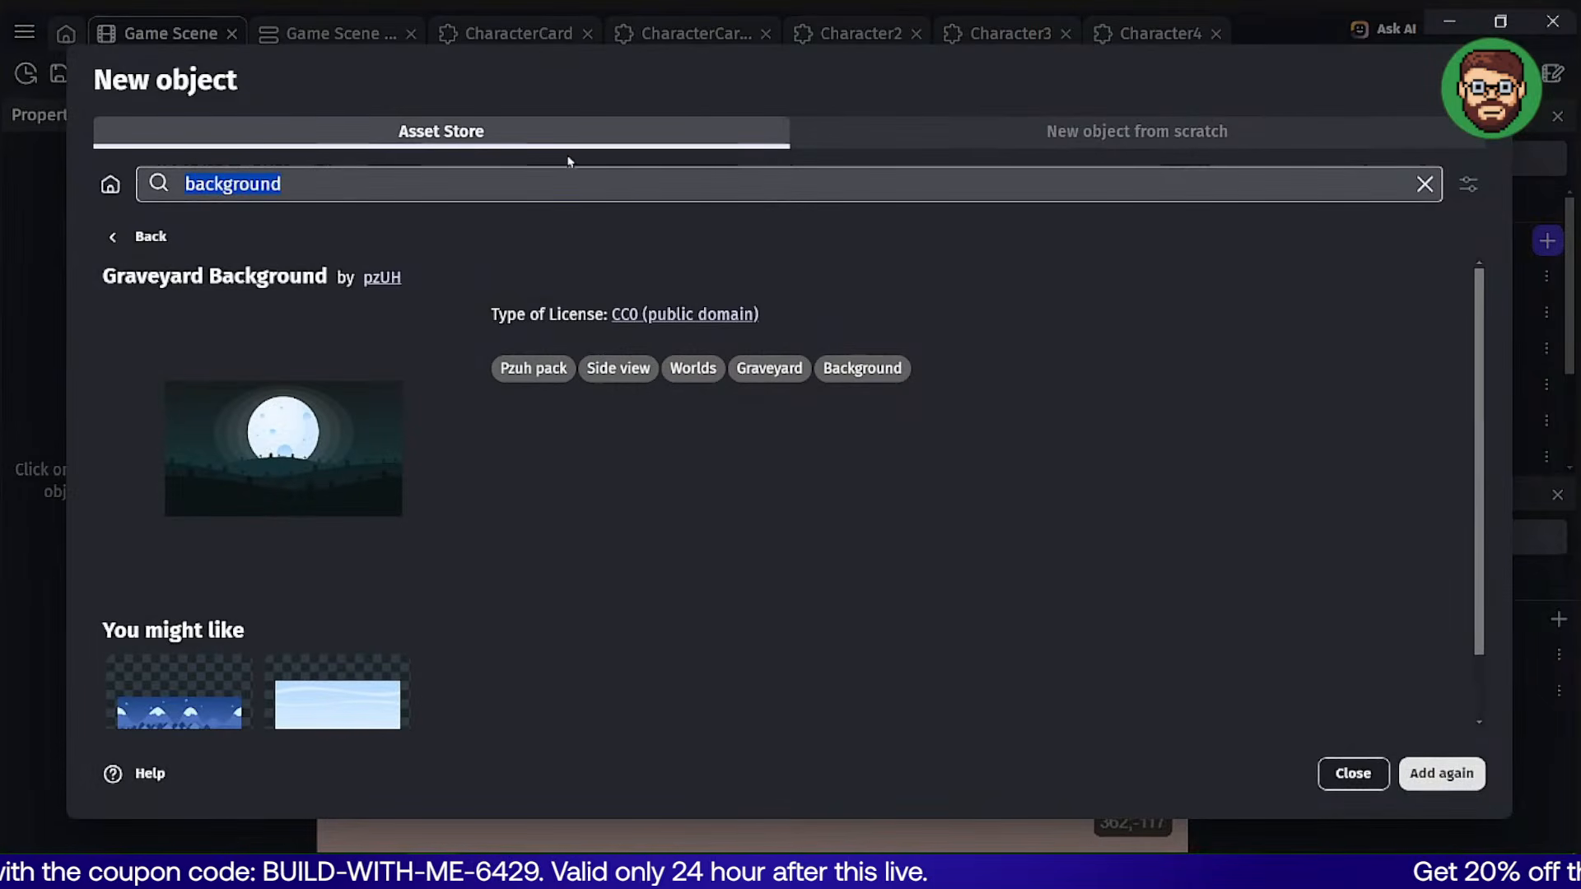
{"action": "type", "text": "Border"}
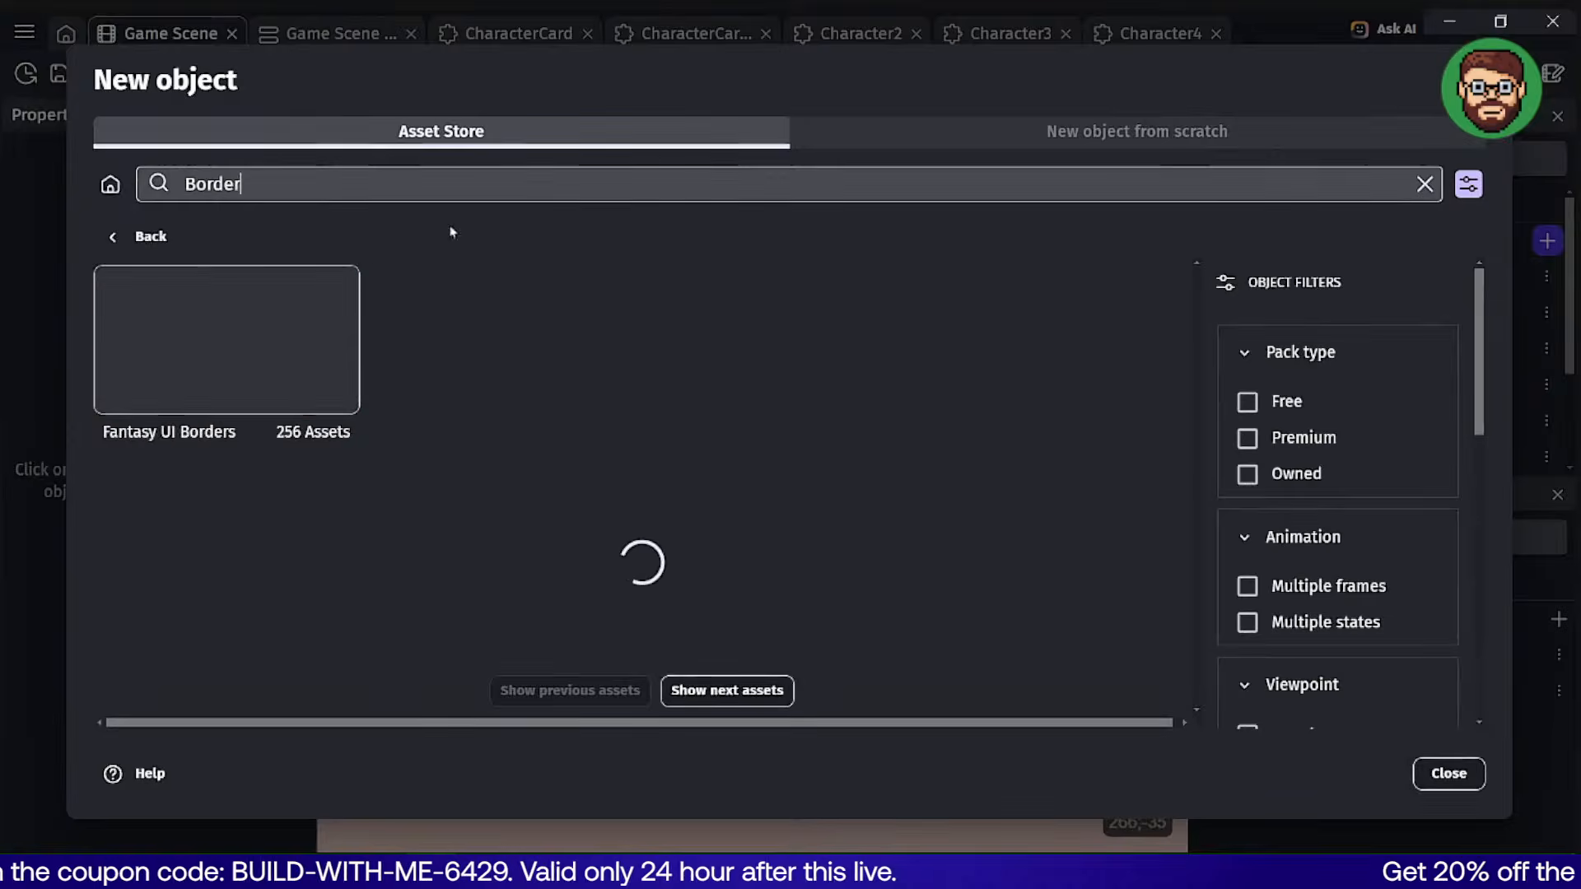
Create a Sprite object from scratch named Border and start drawing its first image in Piskel.
{"action": "left_click", "coordinate": [1328, 138]}
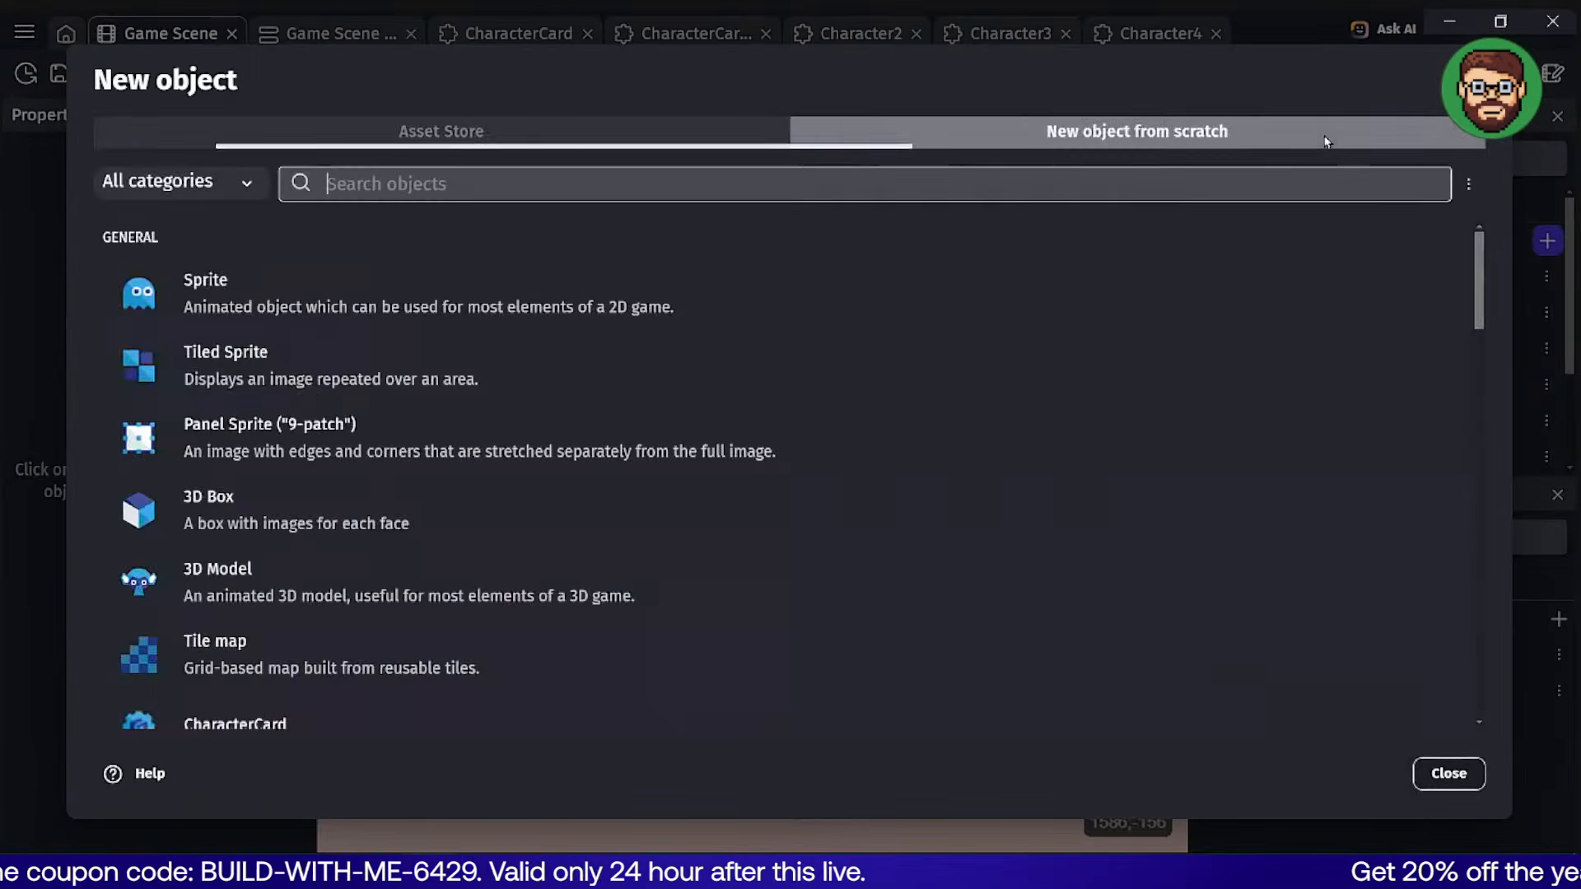
{"action": "left_click", "coordinate": [223, 314]}
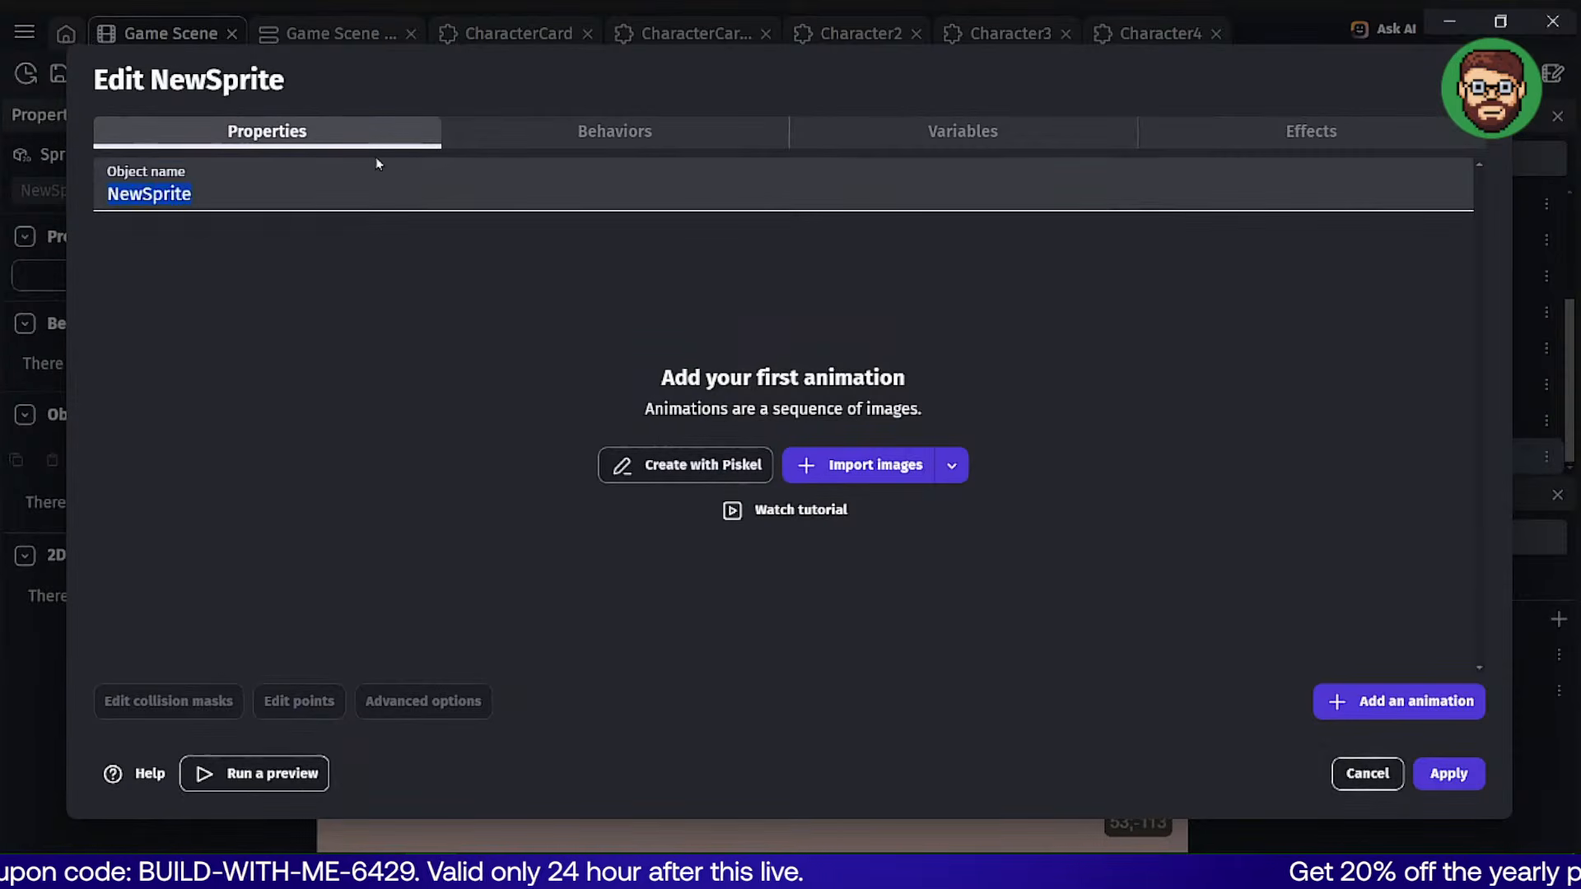
{"action": "left_click", "coordinate": [866, 466]}
{"action": "left_click", "coordinate": [726, 461]}
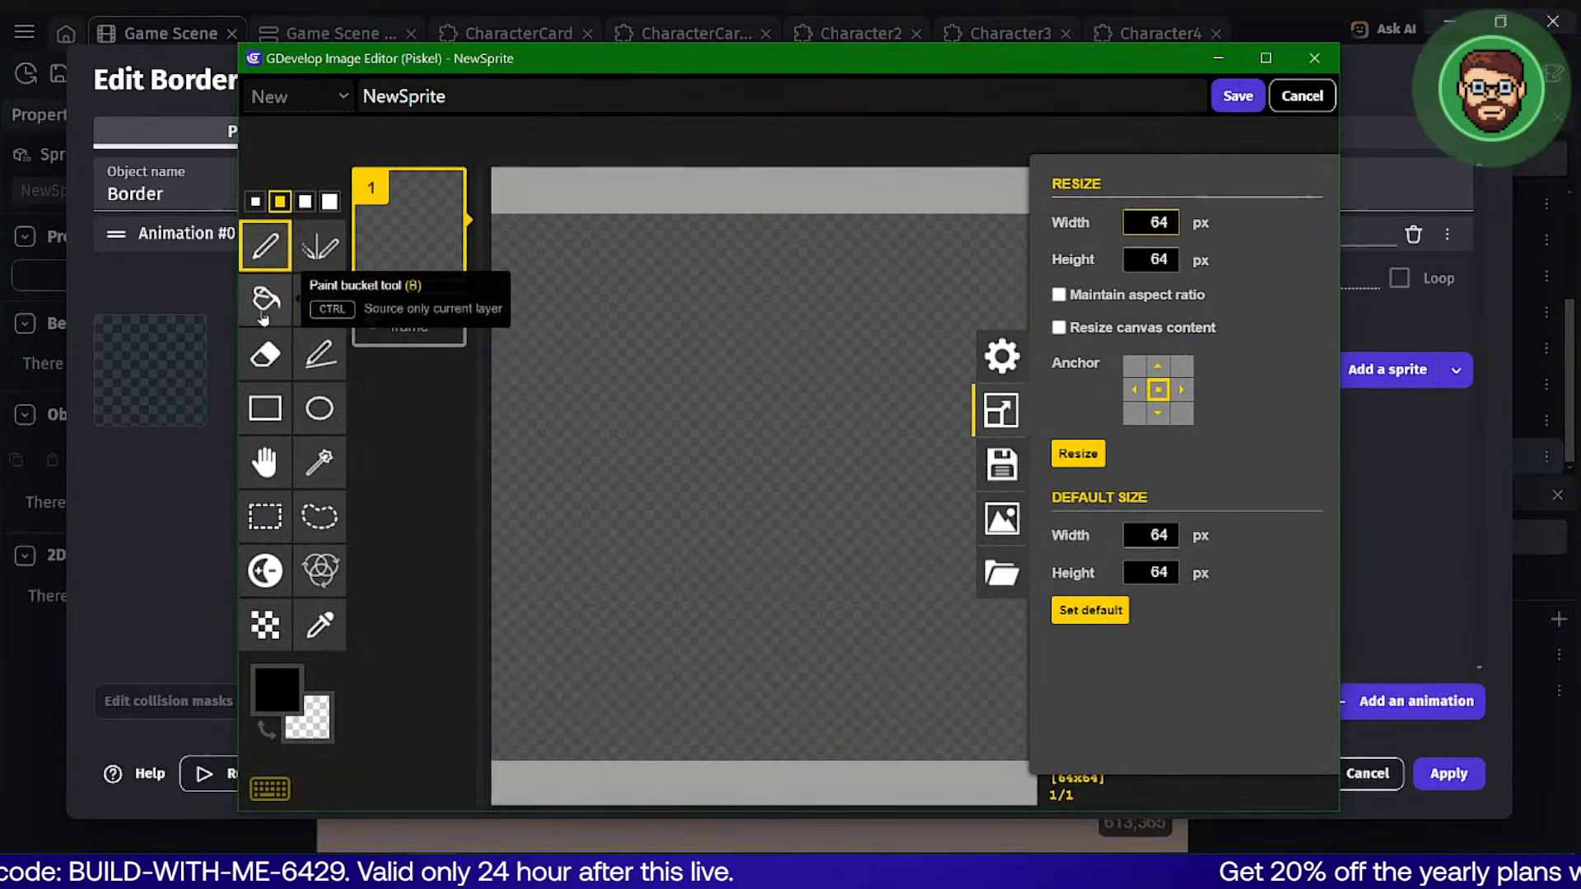
Fill the whole canvas with brown #965205 and refill it with a darker shade of that brown.
{"action": "left_click", "coordinate": [265, 299]}
{"action": "left_click", "coordinate": [284, 695]}
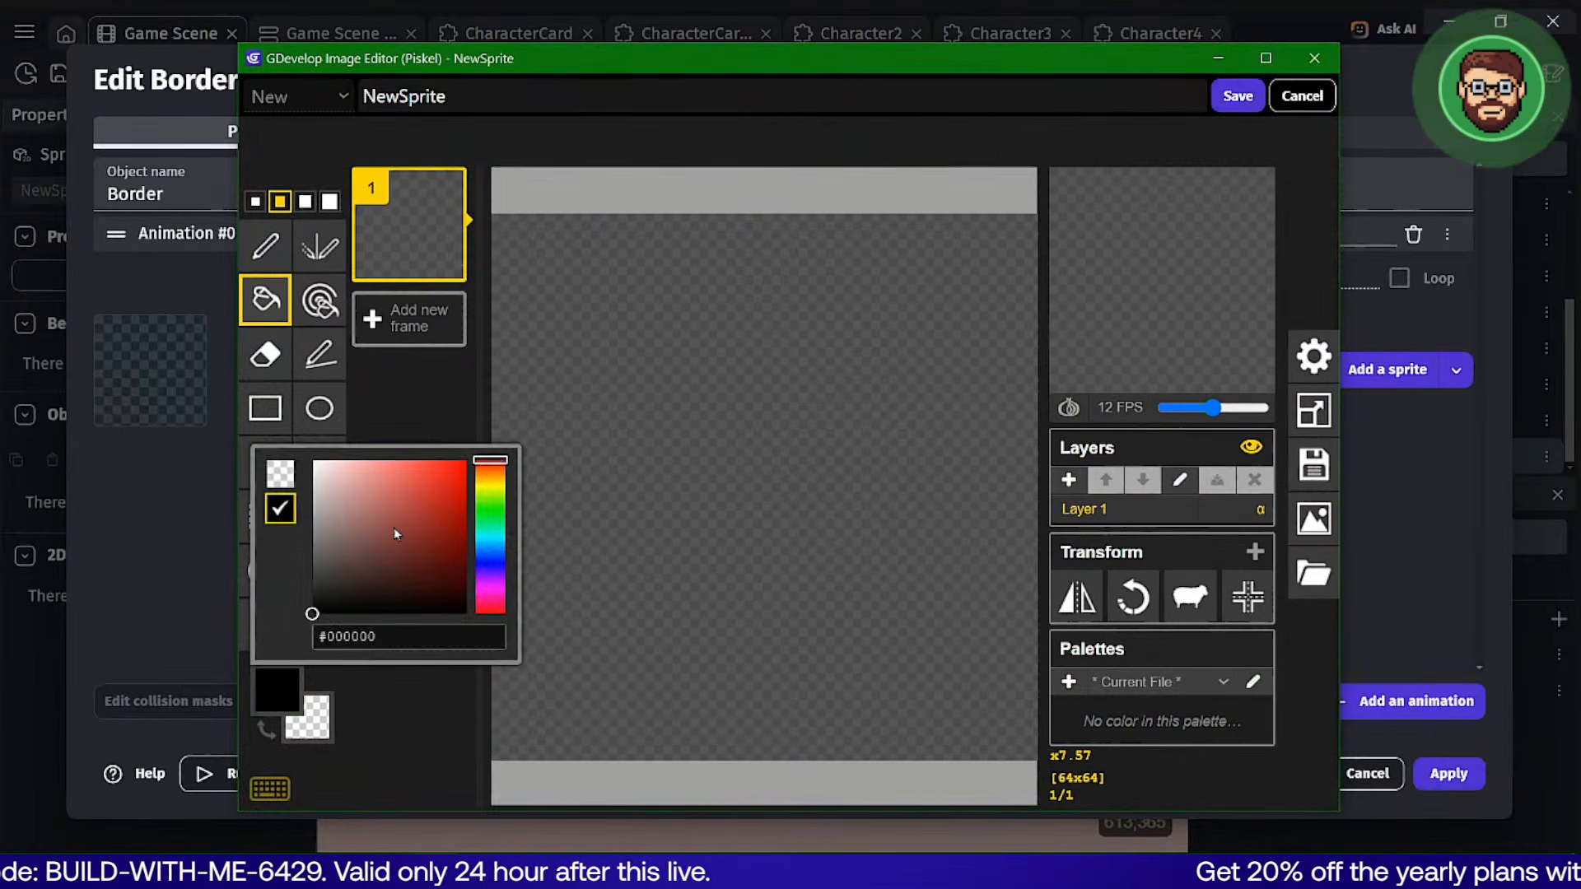
{"action": "left_click_drag", "start_coordinate": [394, 527], "coordinate": [480, 575]}
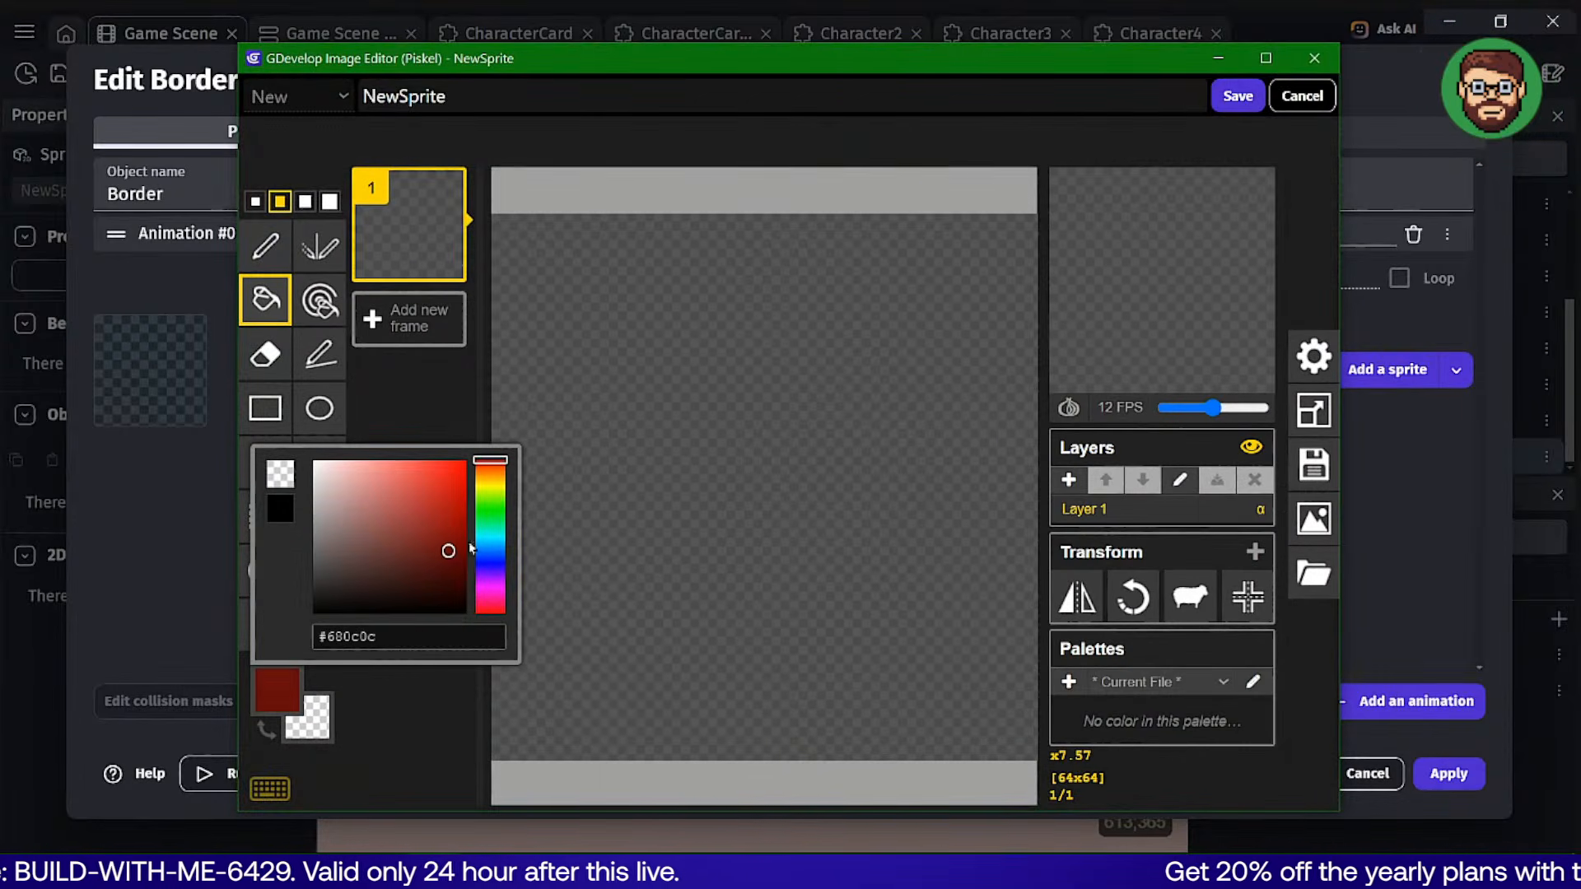
{"action": "mouse_move", "coordinate": [490, 463]}
{"action": "left_mouse_down"}
{"action": "mouse_move", "coordinate": [496, 485]}
{"action": "mouse_move", "coordinate": [461, 525]}
{"action": "left_mouse_up"}
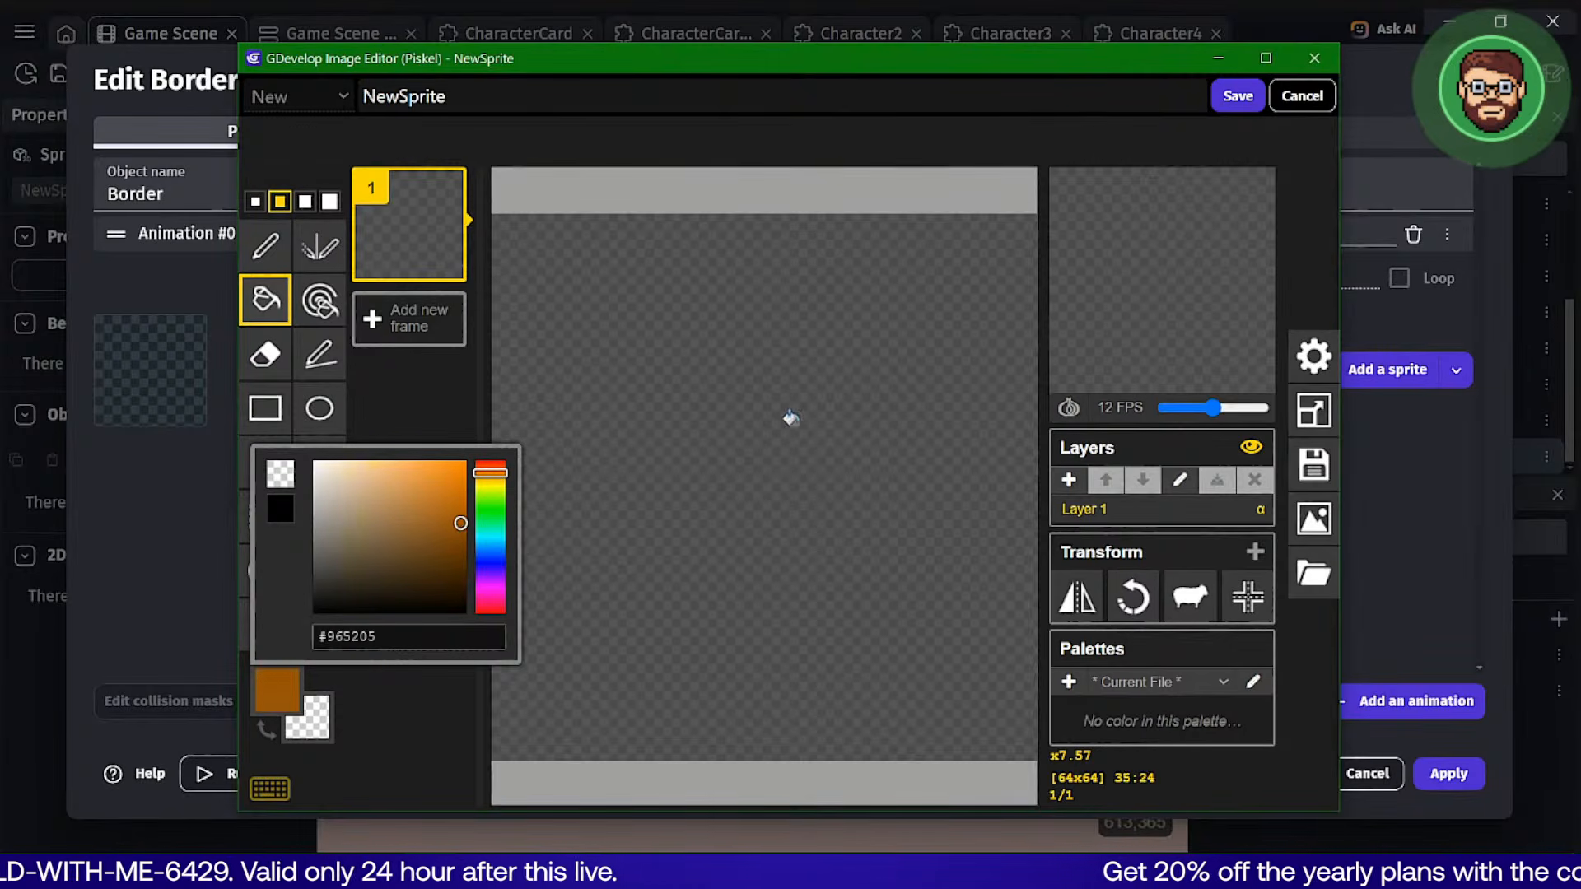
{"action": "left_click", "coordinate": [791, 418]}
{"action": "left_click", "coordinate": [284, 693]}
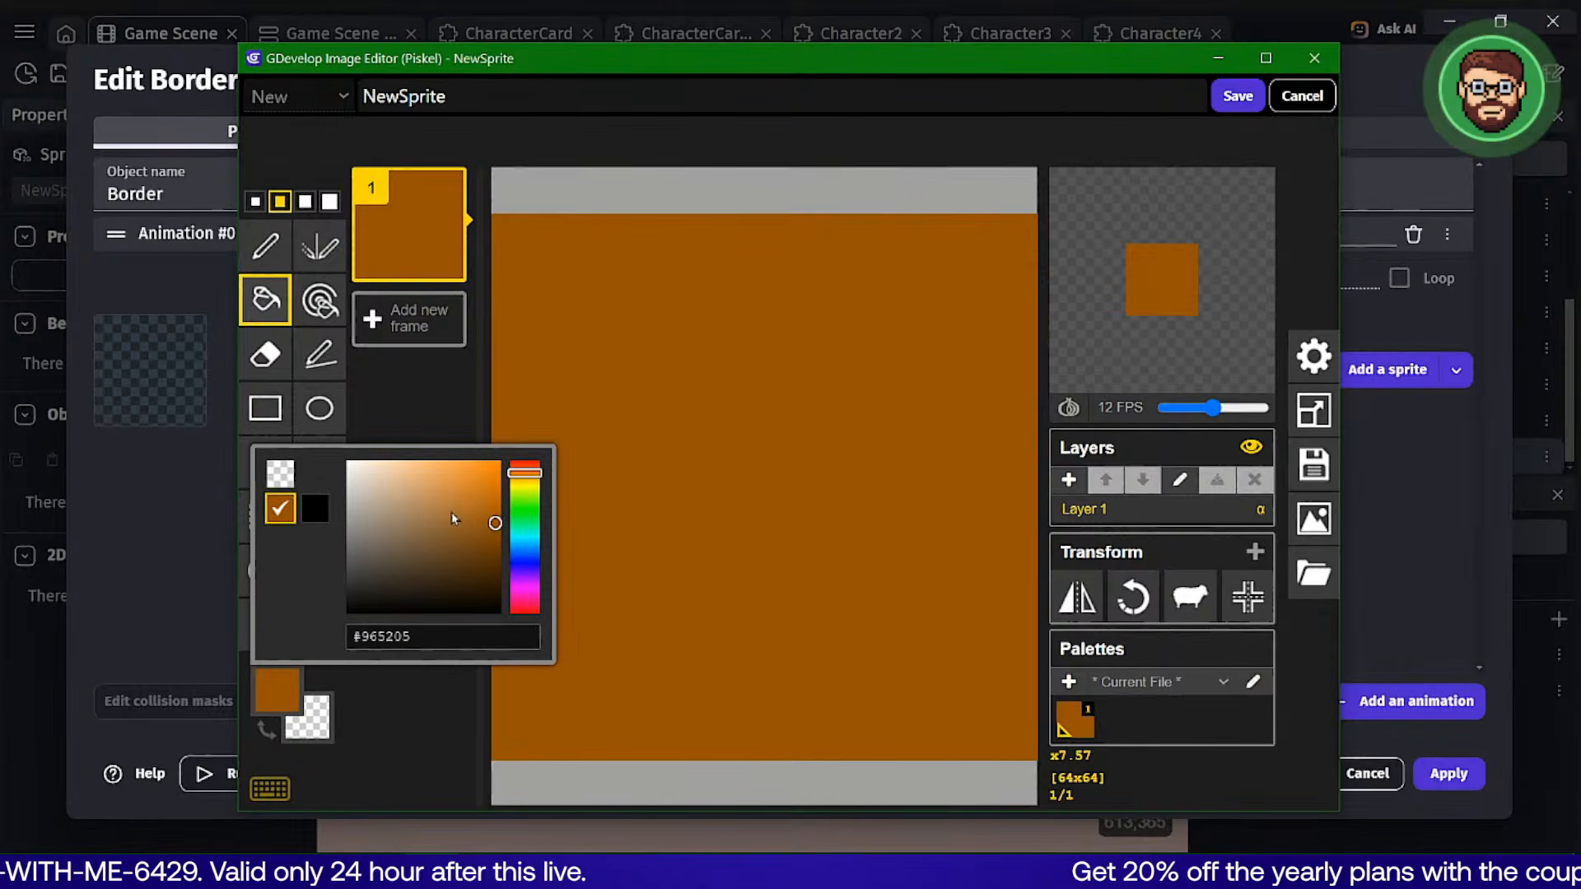
{"action": "left_click_drag", "start_coordinate": [494, 523], "coordinate": [491, 545]}
{"action": "left_click", "coordinate": [737, 492]}
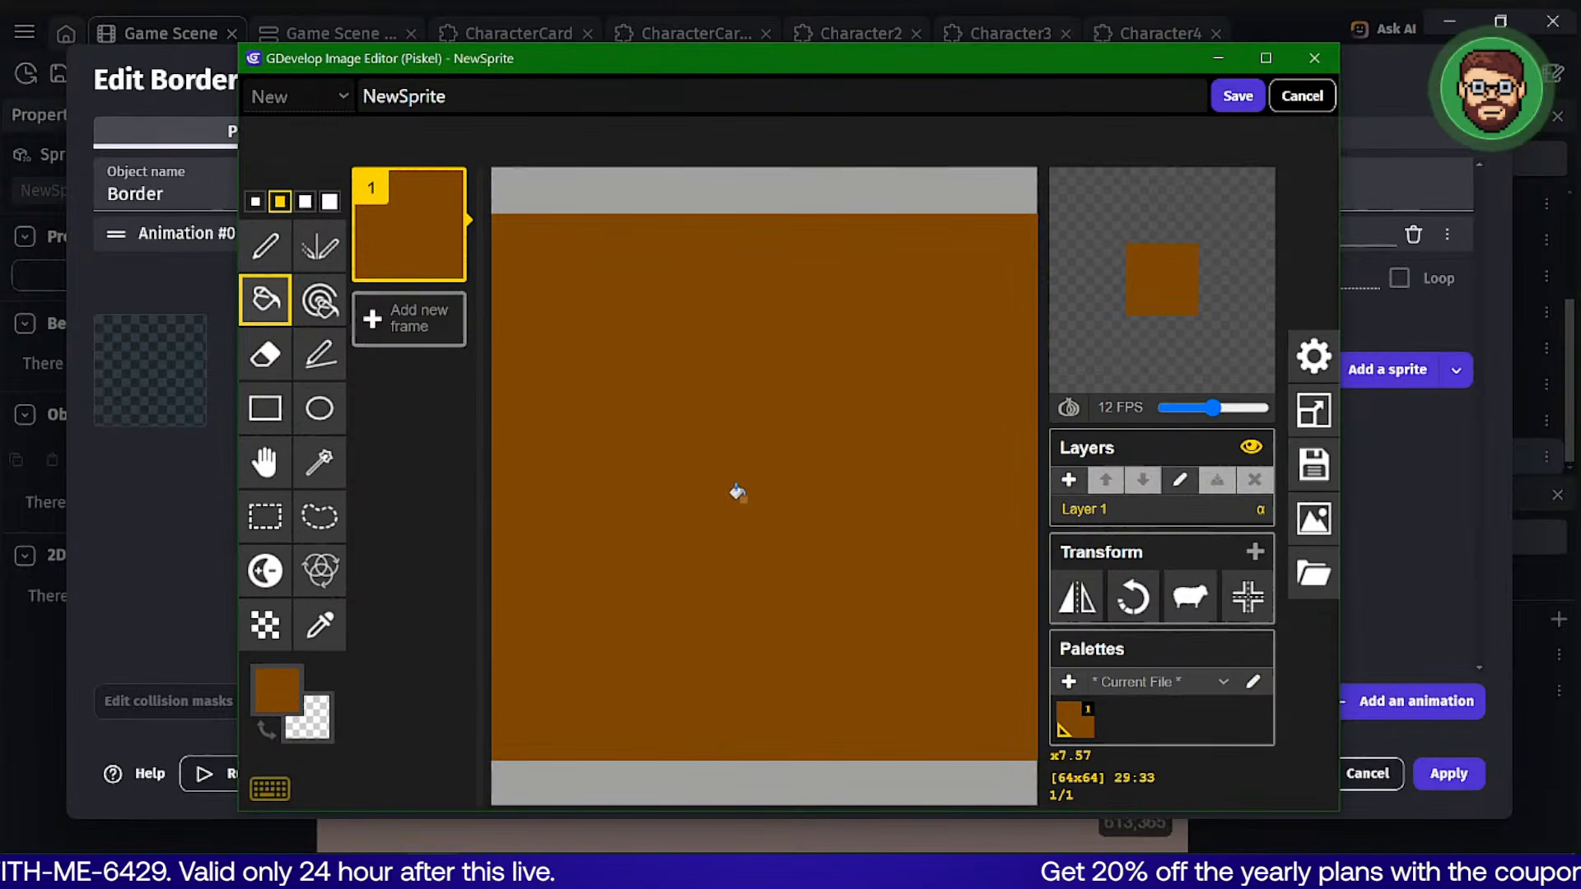
Name the brown image Border, save it to the sprite's animation, and apply the new object.
{"action": "left_click", "coordinate": [936, 101]}
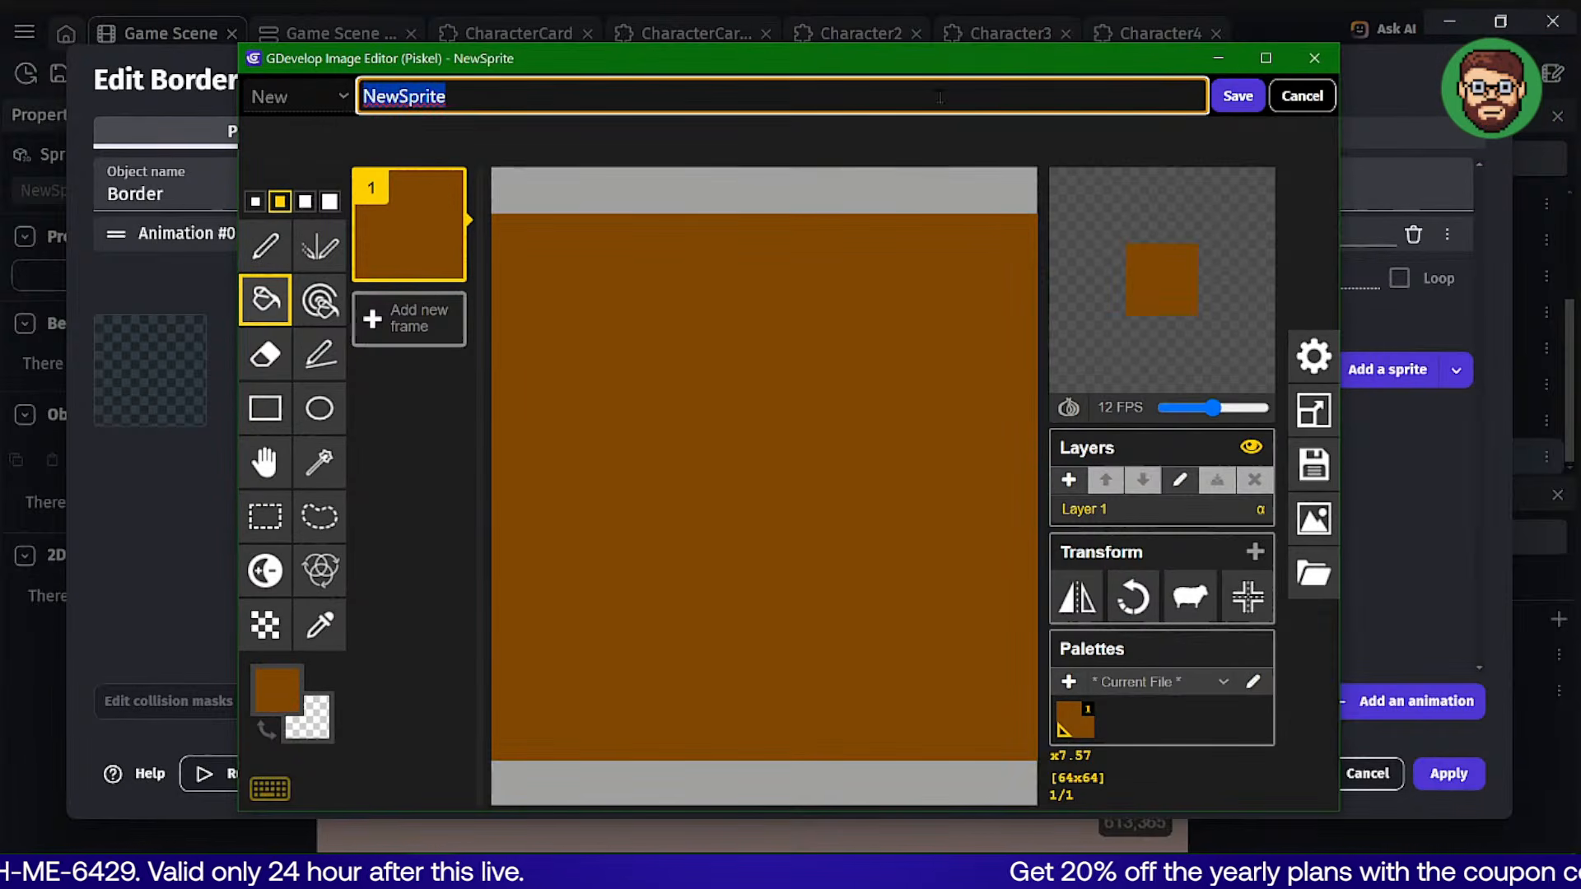
{"action": "type", "text": "Background"}
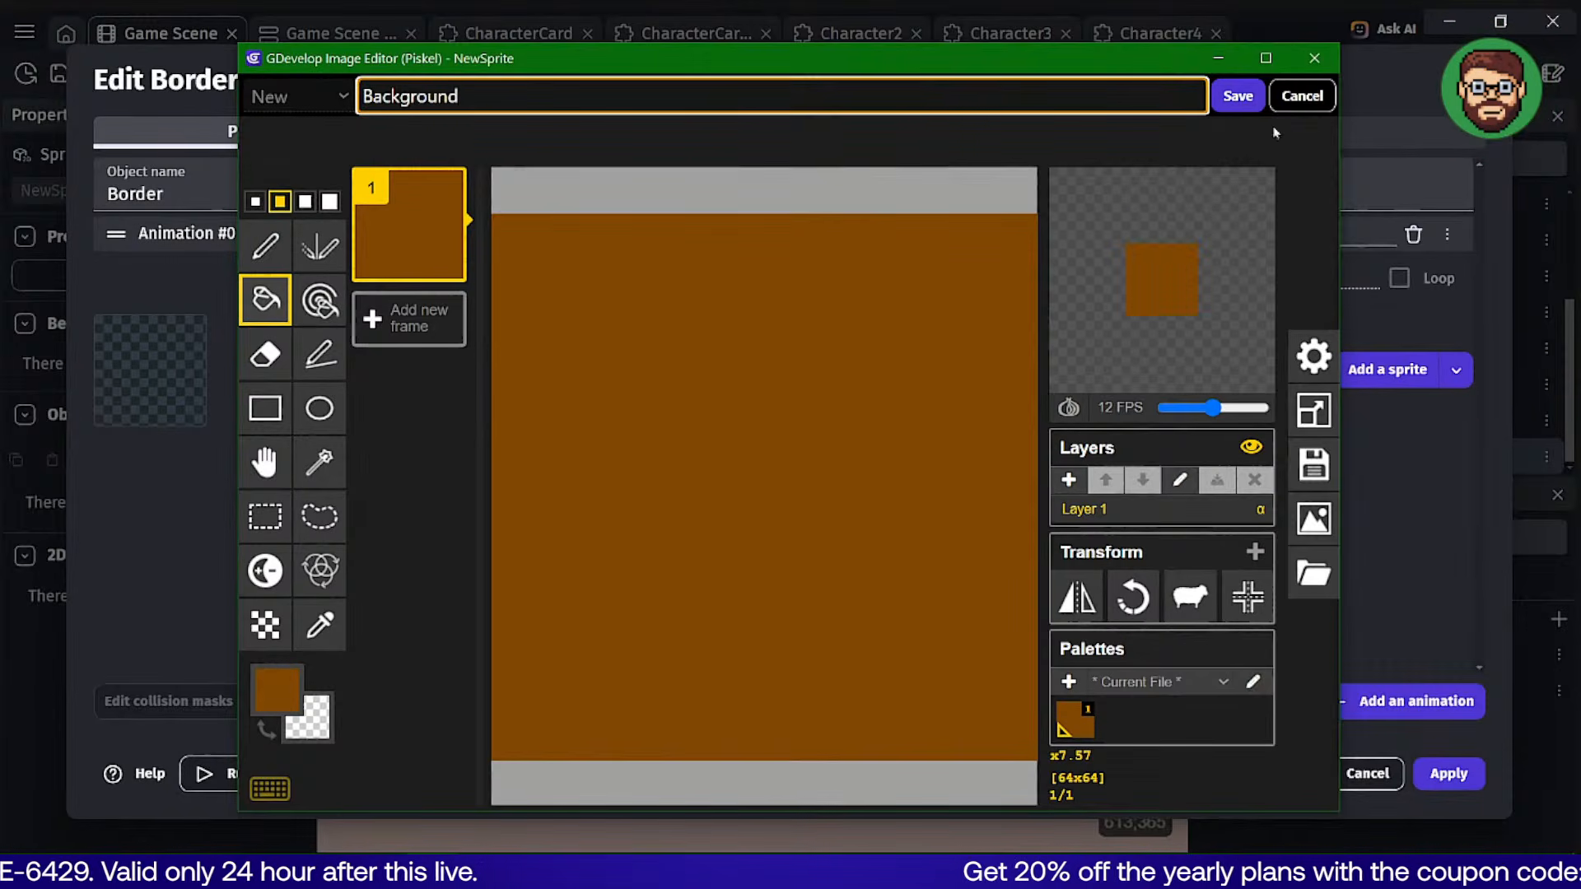
{"action": "double_click", "coordinate": [1001, 89]}
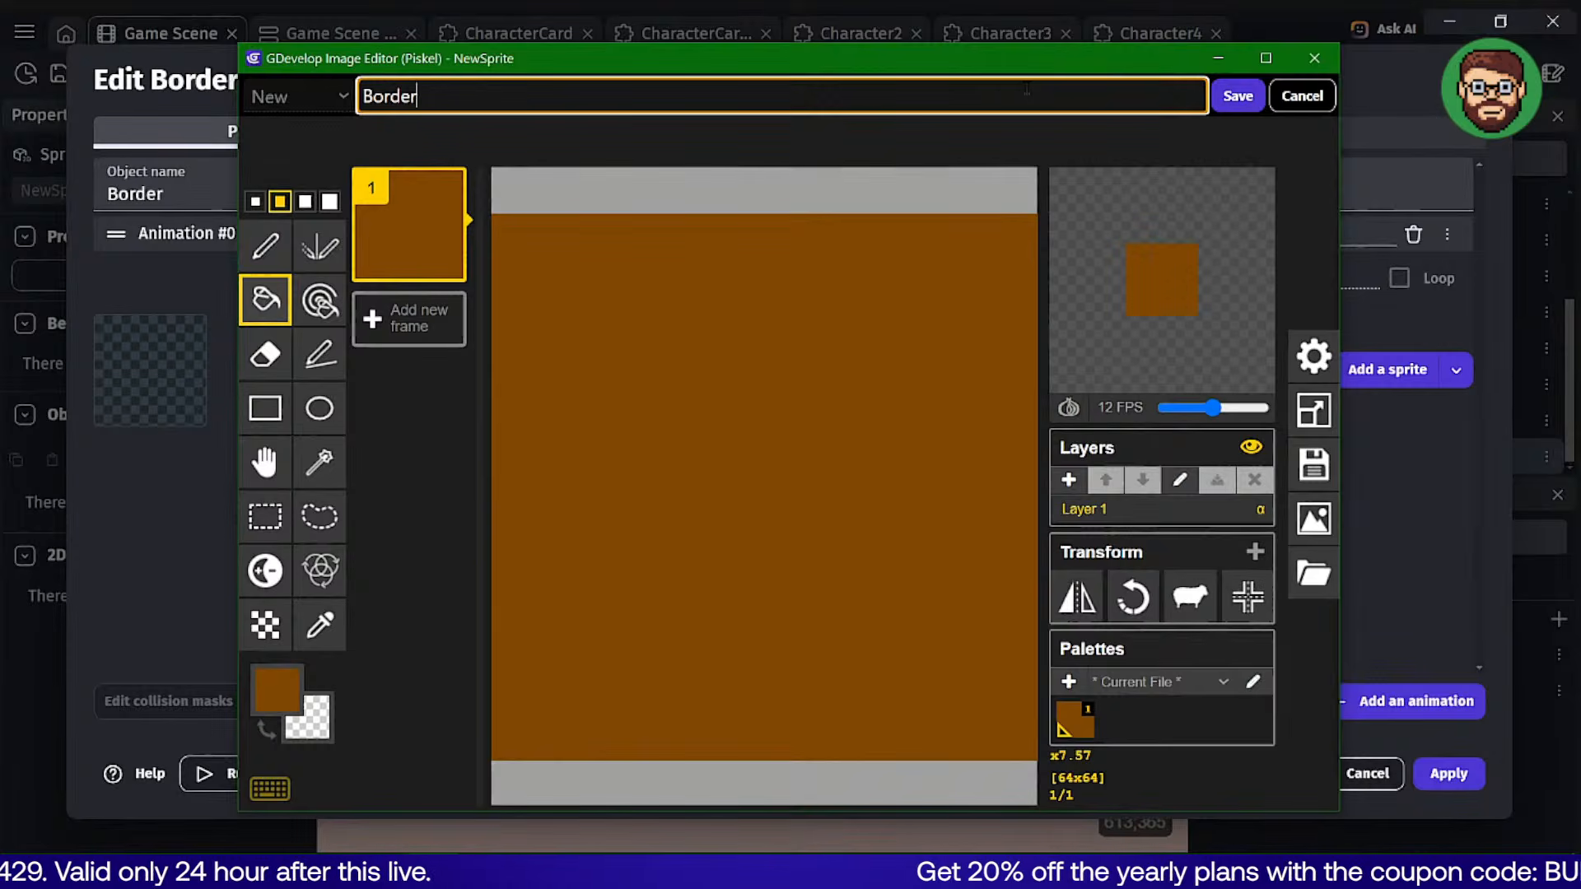
{"action": "left_click", "coordinate": [1237, 96]}
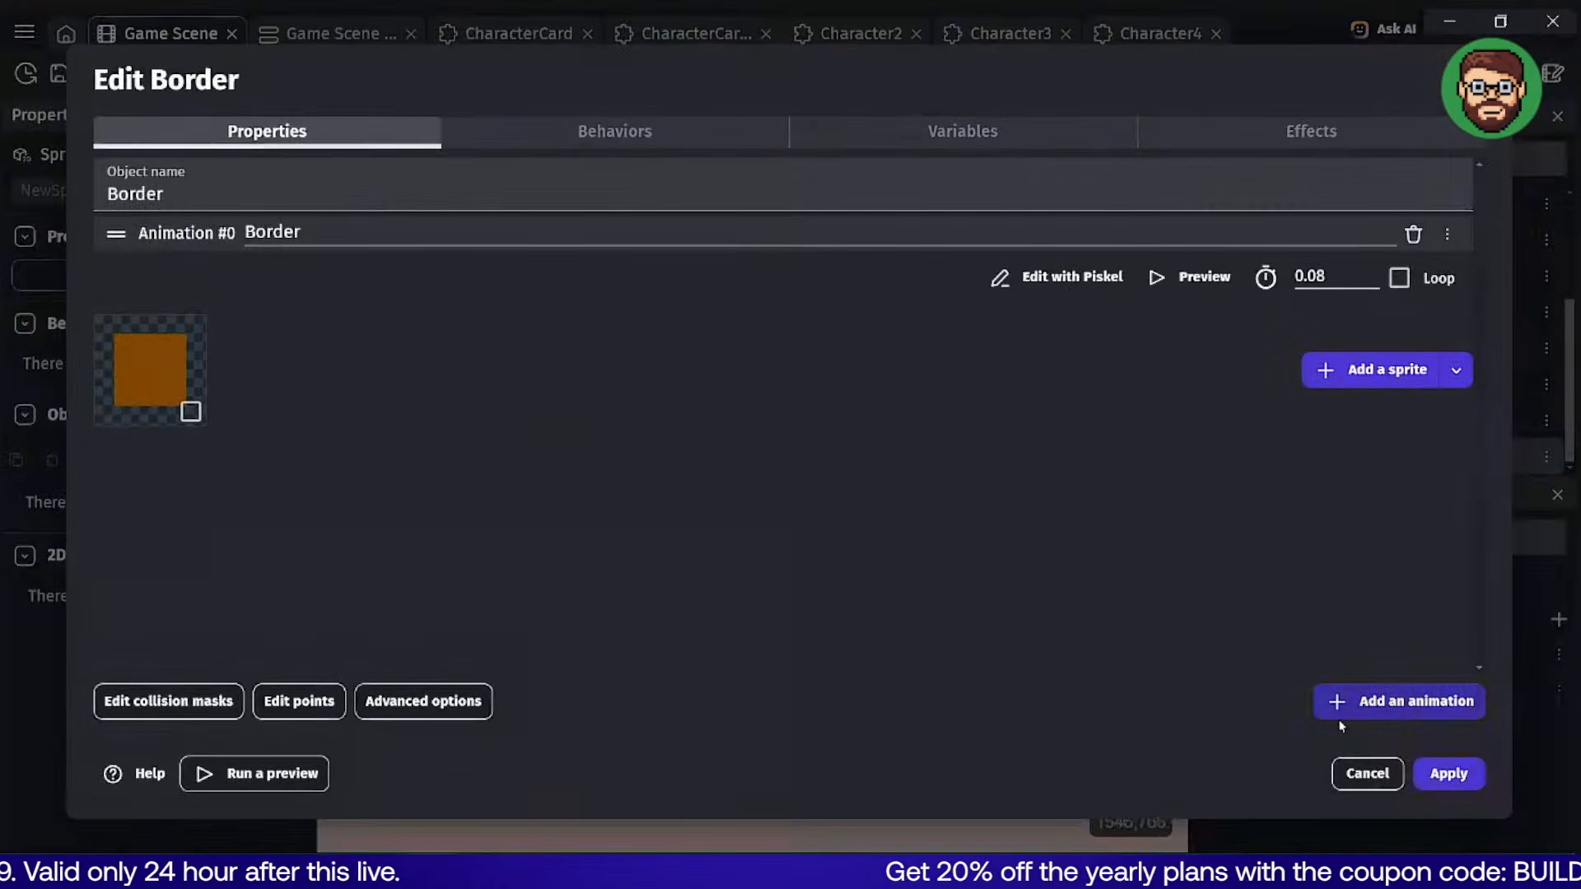
{"action": "left_click", "coordinate": [1446, 770]}
{"action": "left_click", "coordinate": [1007, 493]}
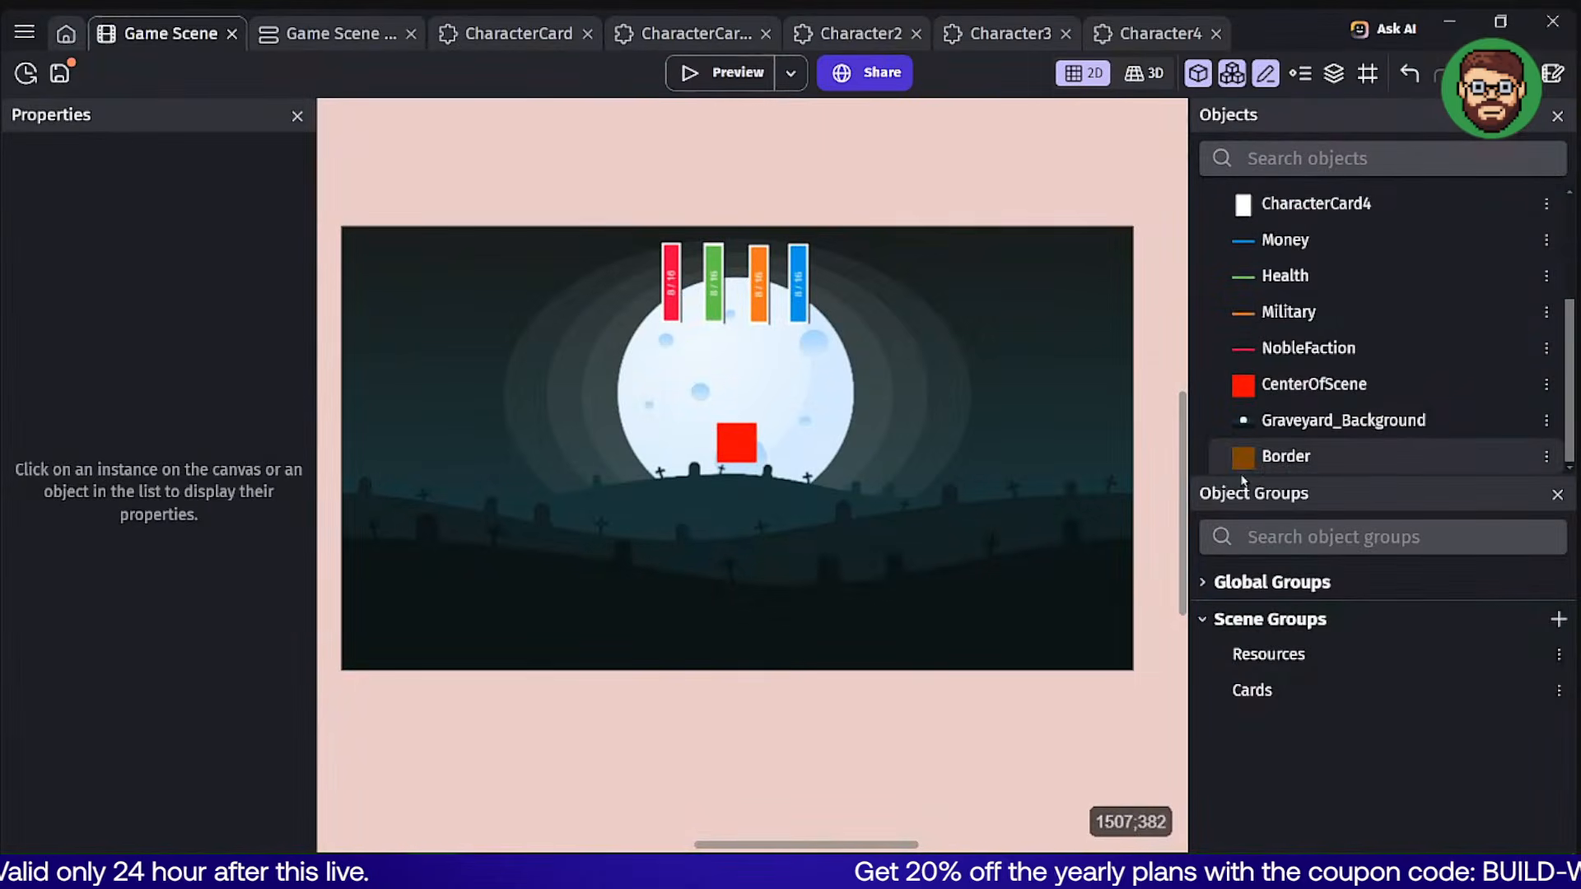
Place a Border instance over the middle of the game frame, enlarge it to about 524 by 713, and move it to X 352, Y 0.
{"action": "left_click_drag", "start_coordinate": [1243, 468], "coordinate": [560, 254]}
{"action": "left_click", "coordinate": [577, 283]}
{"action": "left_click_drag", "start_coordinate": [599, 304], "coordinate": [906, 701]}
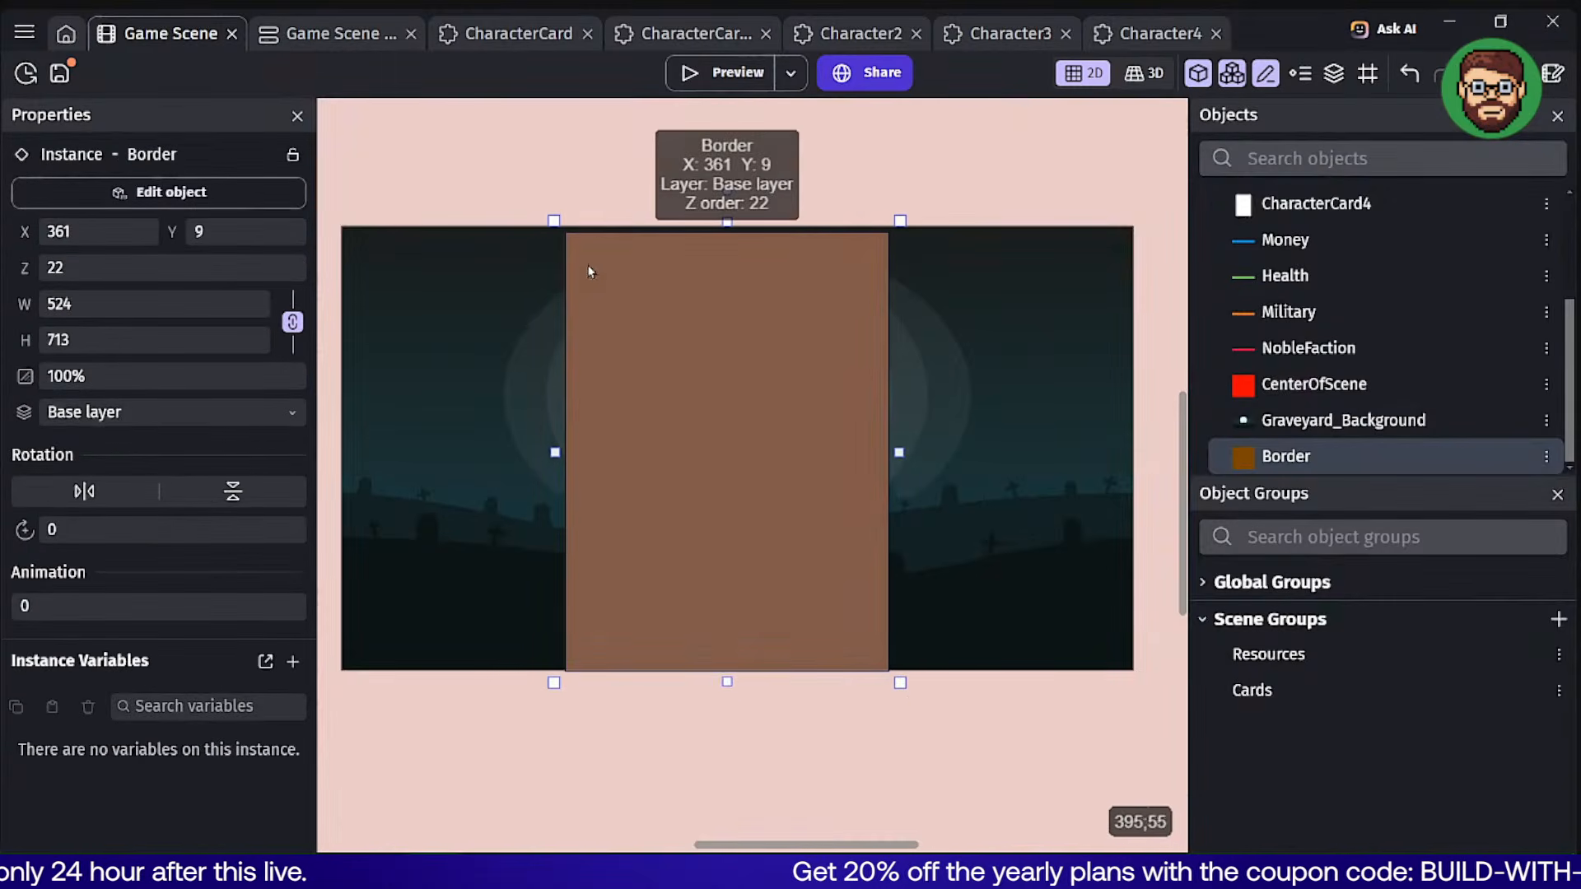
{"action": "left_click_drag", "start_coordinate": [589, 285], "coordinate": [565, 235]}
Show the scene grid and set its cell width and cell height to 64 pixels.
{"action": "left_click", "coordinate": [1369, 76]}
{"action": "left_click", "coordinate": [1410, 150]}
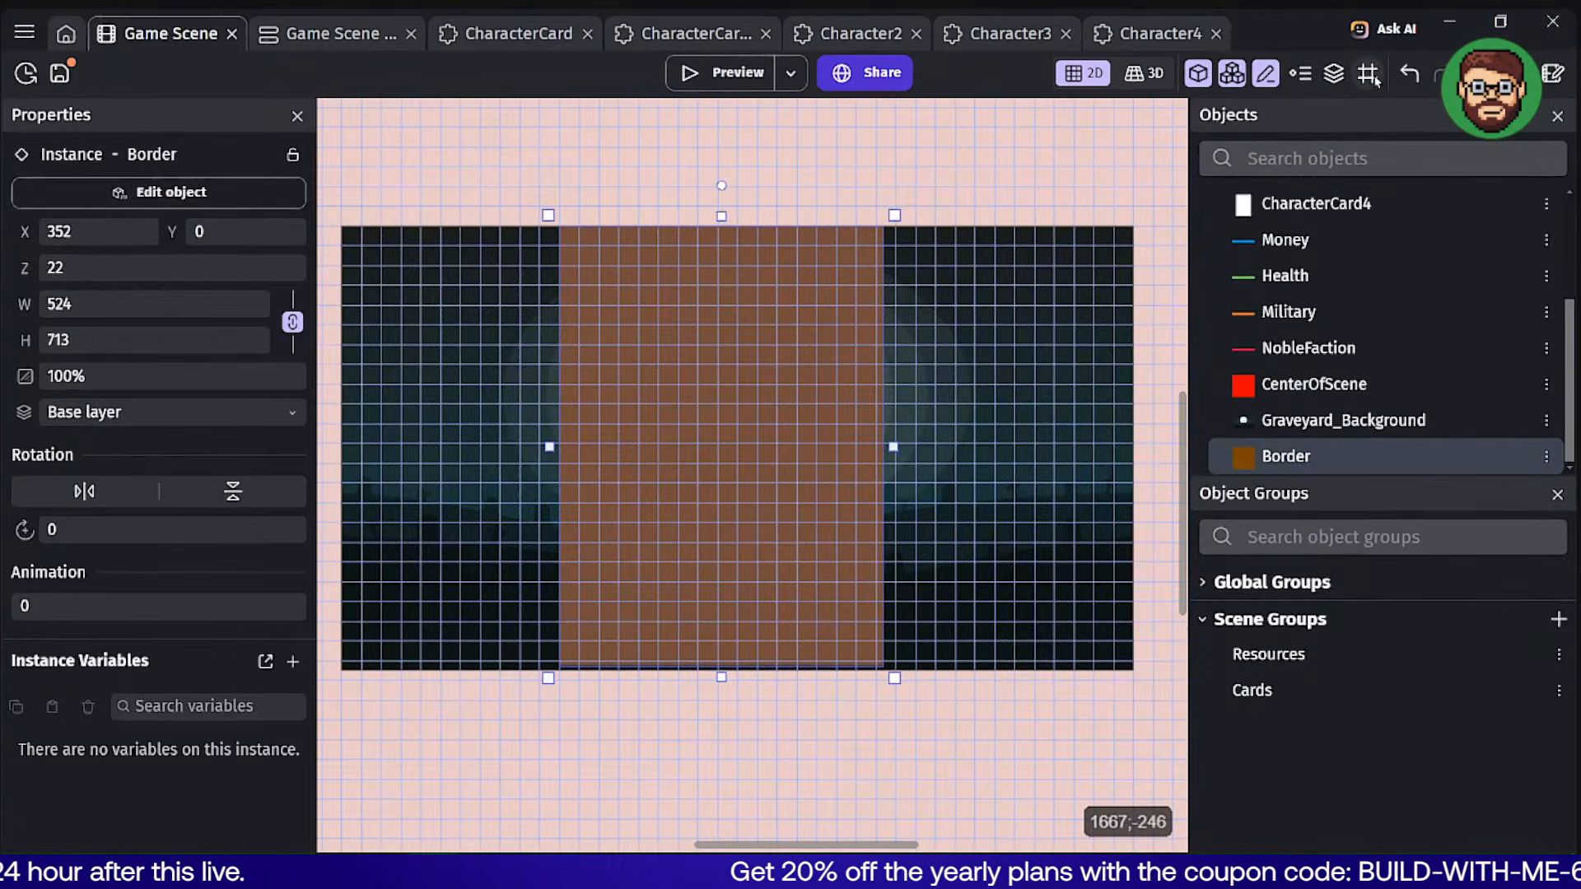
{"action": "left_click", "coordinate": [1376, 80]}
{"action": "left_click", "coordinate": [1447, 196]}
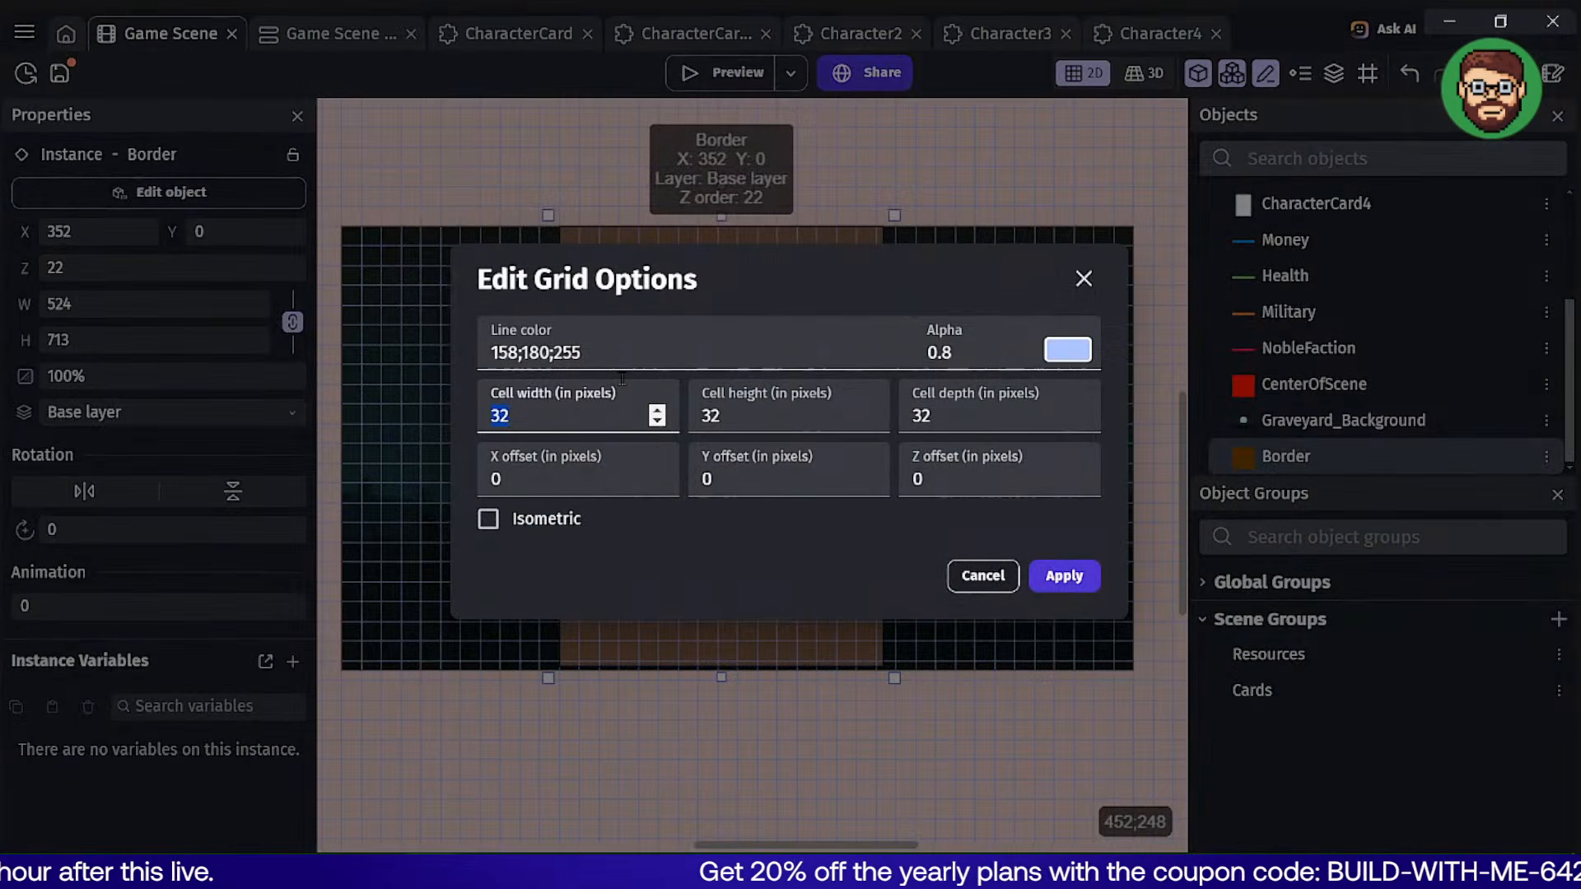
{"action": "type", "text": "64"}
{"action": "key", "text": "Tab"}
{"action": "type", "text": "64"}
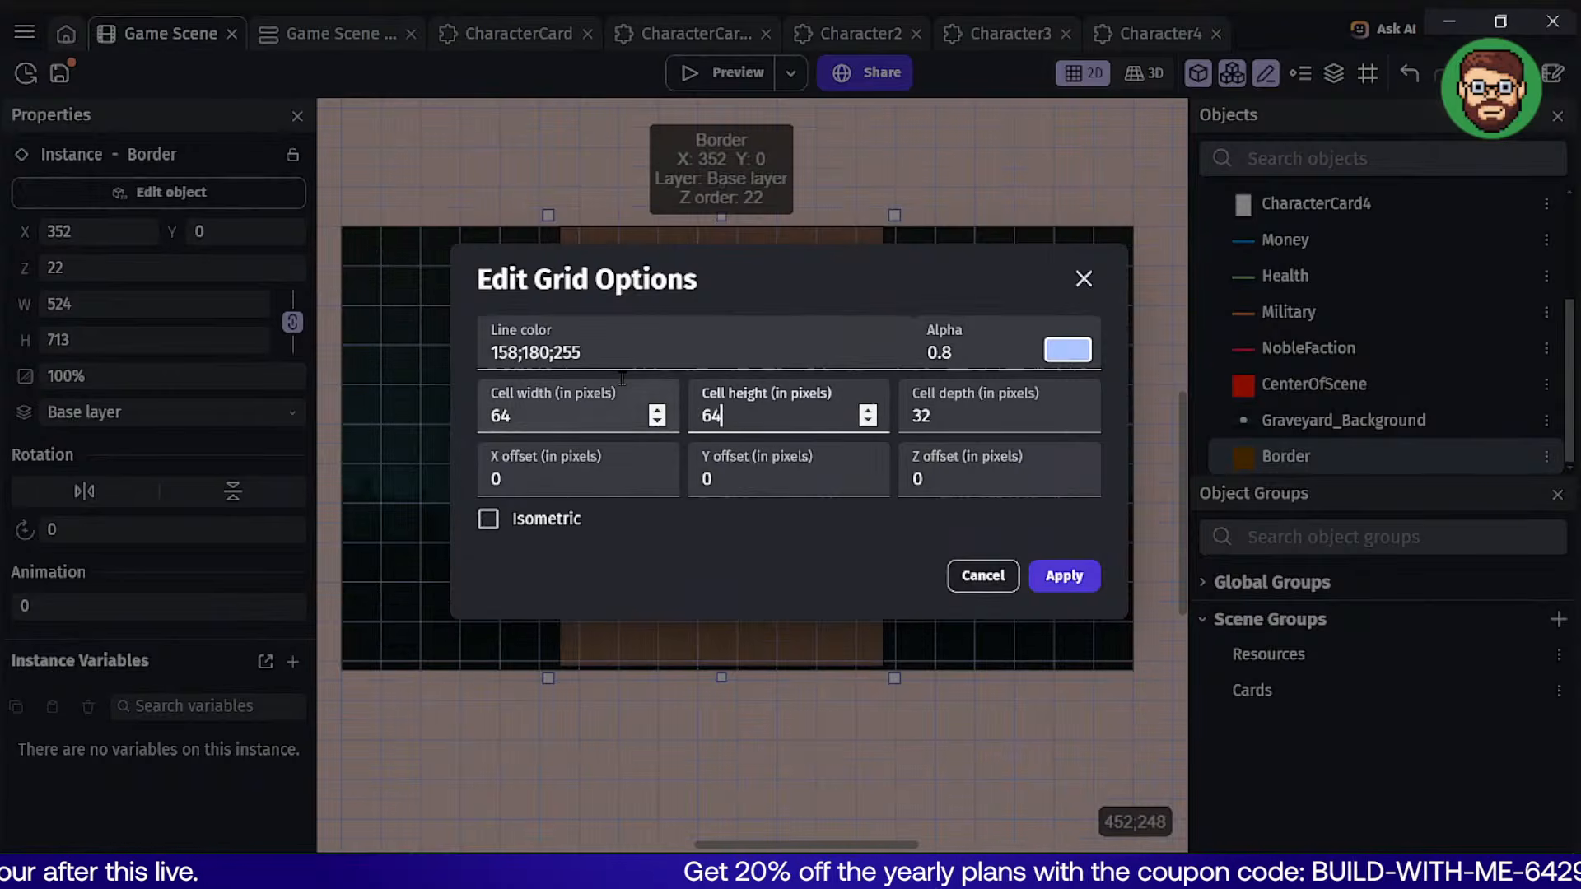
{"action": "left_click", "coordinate": [1063, 578]}
{"action": "left_click", "coordinate": [795, 810]}
Snap the Border instance to the grid at X 384, Y 0 and resize it to 576 wide by 768 high.
{"action": "left_click", "coordinate": [727, 516]}
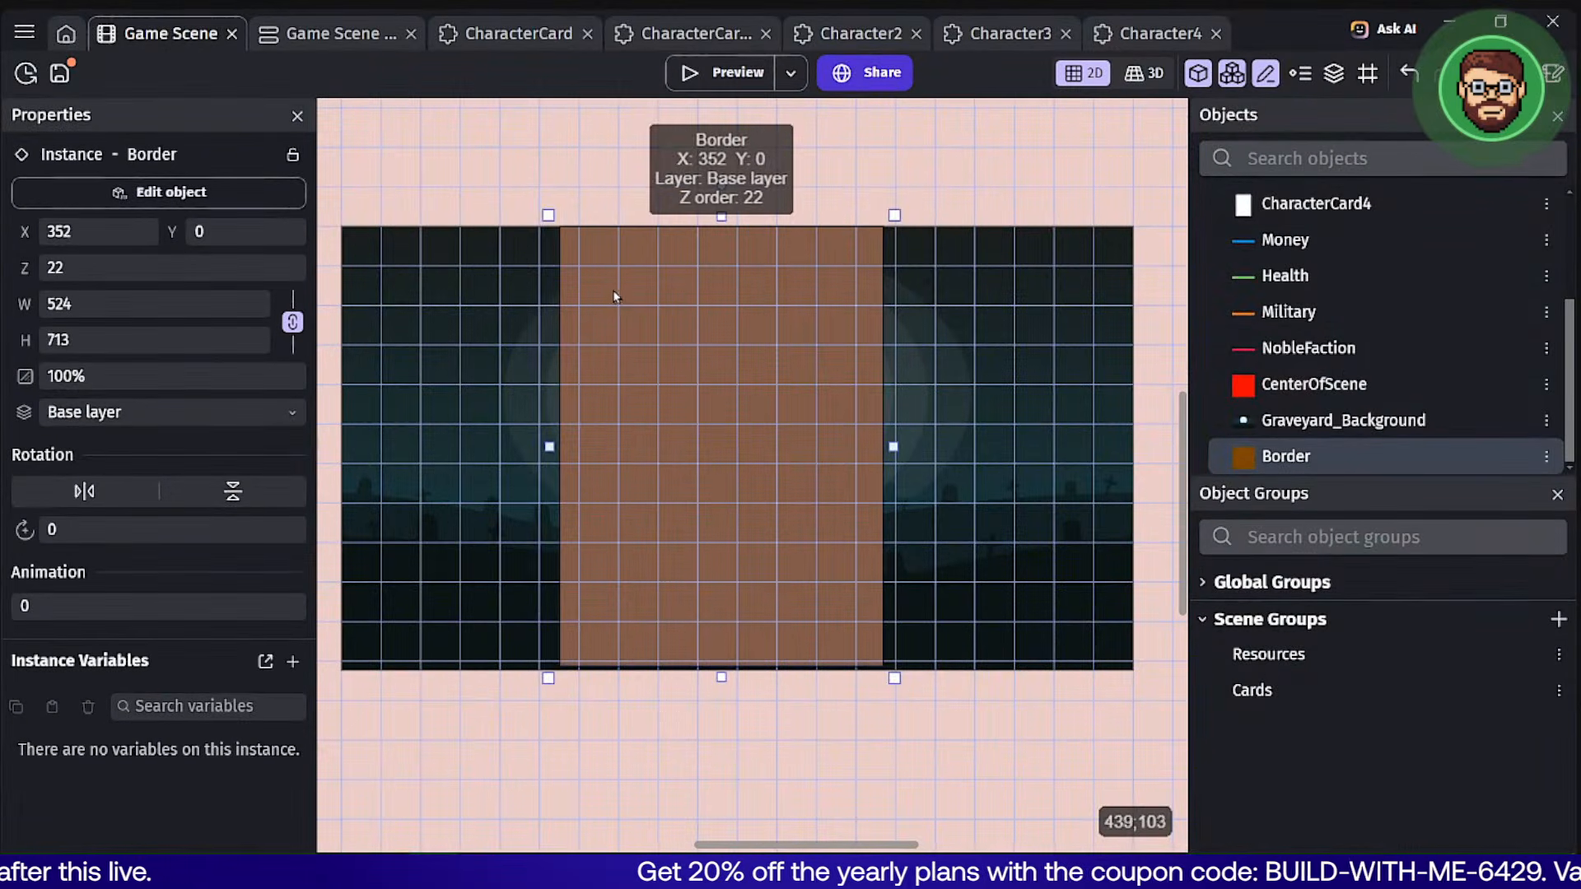
{"action": "left_click_drag", "start_coordinate": [613, 296], "coordinate": [593, 296]}
{"action": "left_click_drag", "start_coordinate": [872, 447], "coordinate": [906, 446]}
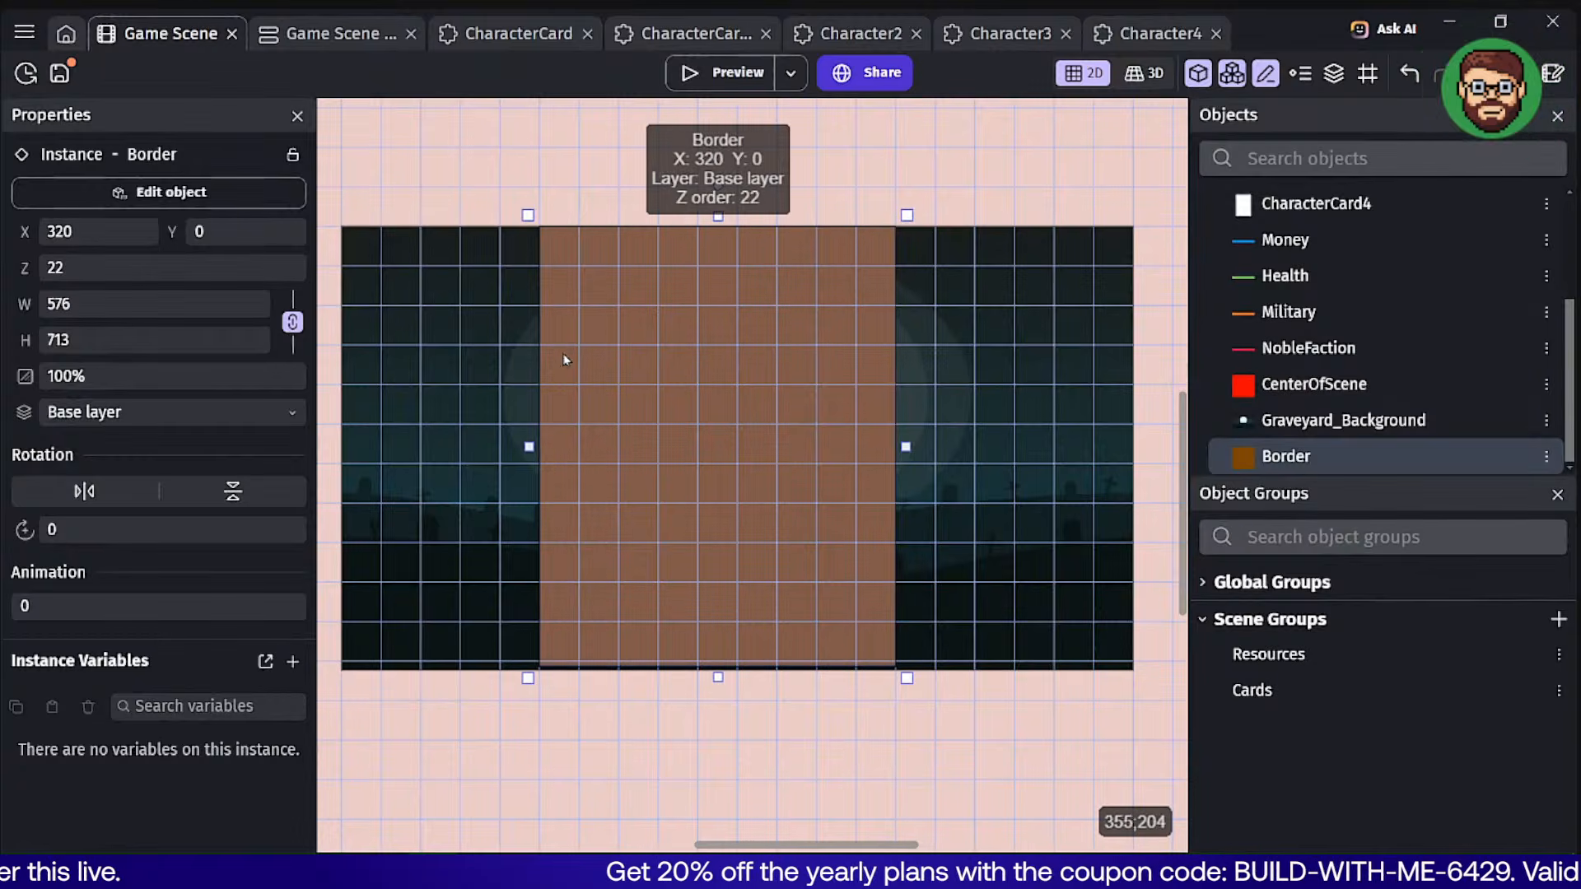
{"action": "left_click_drag", "start_coordinate": [563, 360], "coordinate": [602, 360]}
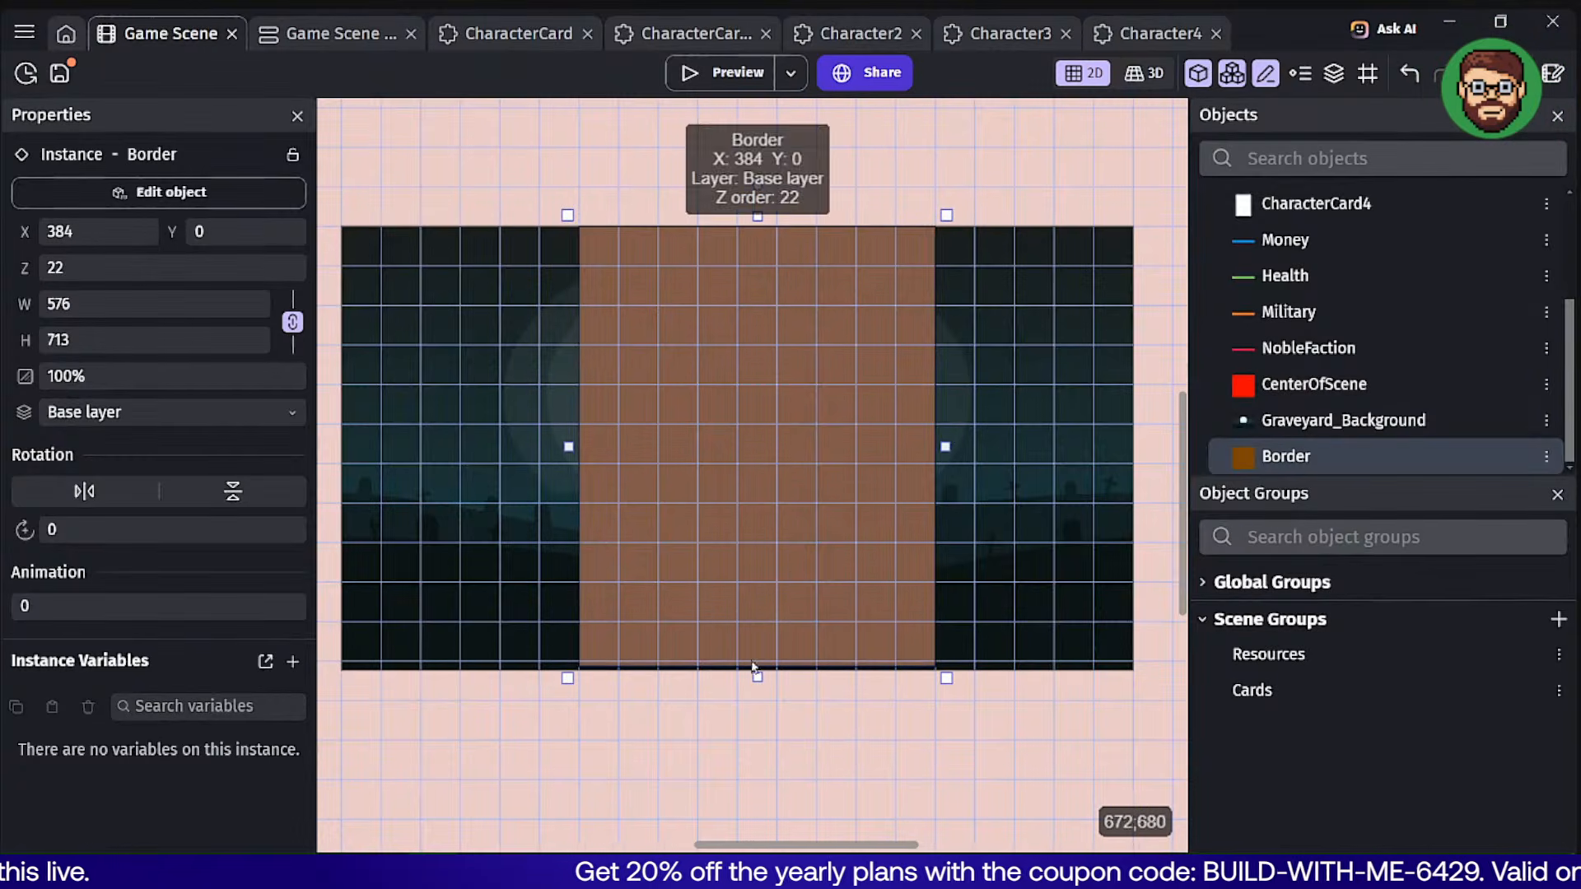
{"action": "left_click_drag", "start_coordinate": [754, 668], "coordinate": [758, 710]}
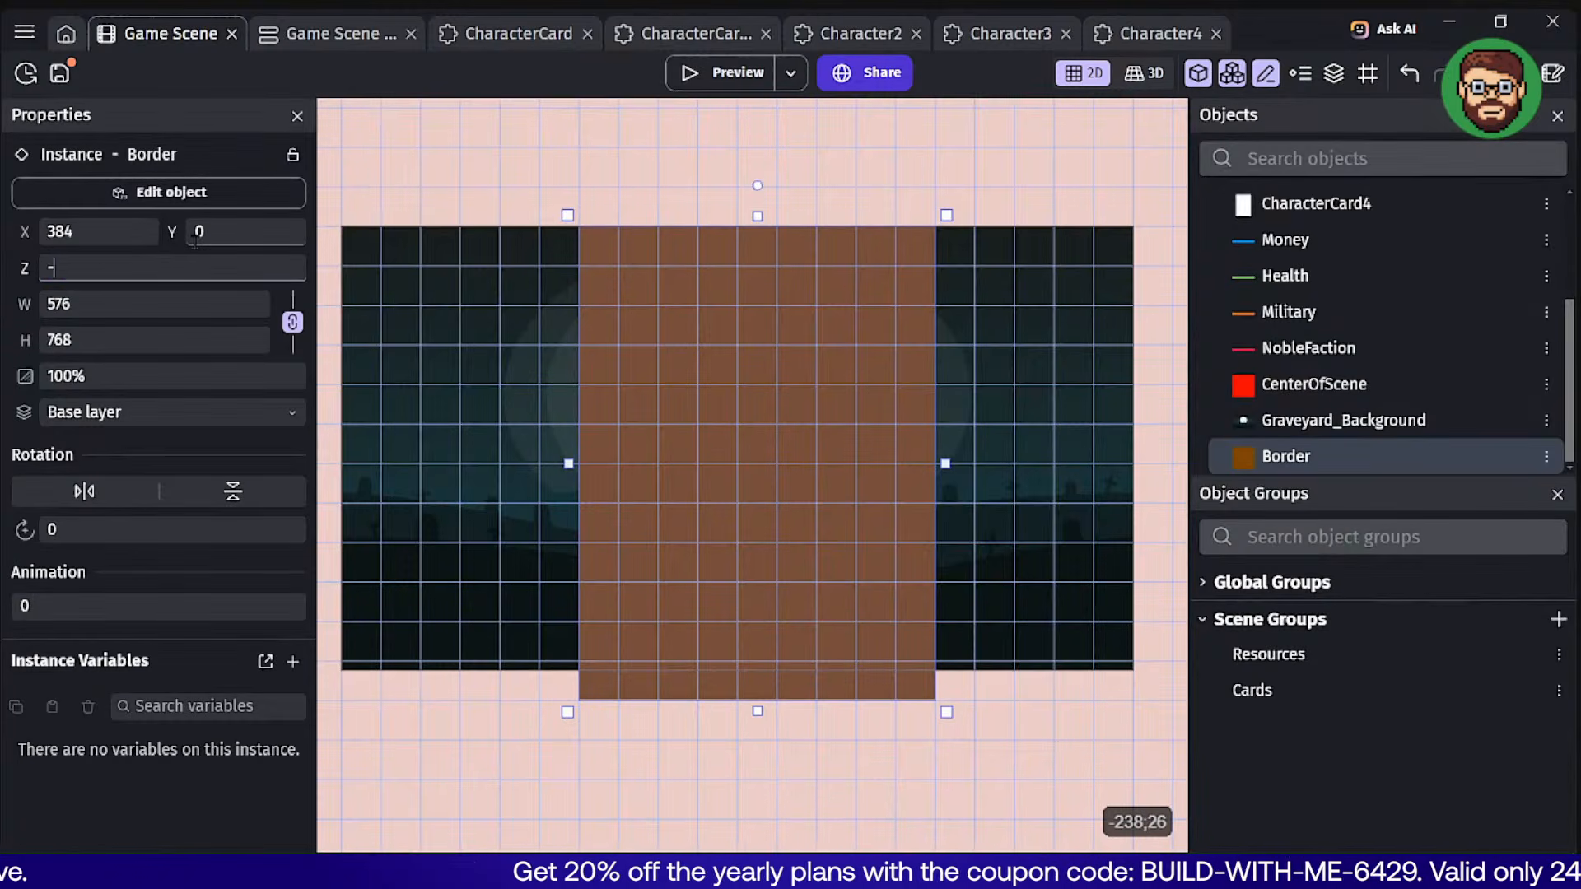
Set the Border instance's Z order to -98 and narrow it by one grid cell from its right edge.
{"action": "type", "text": "98"}
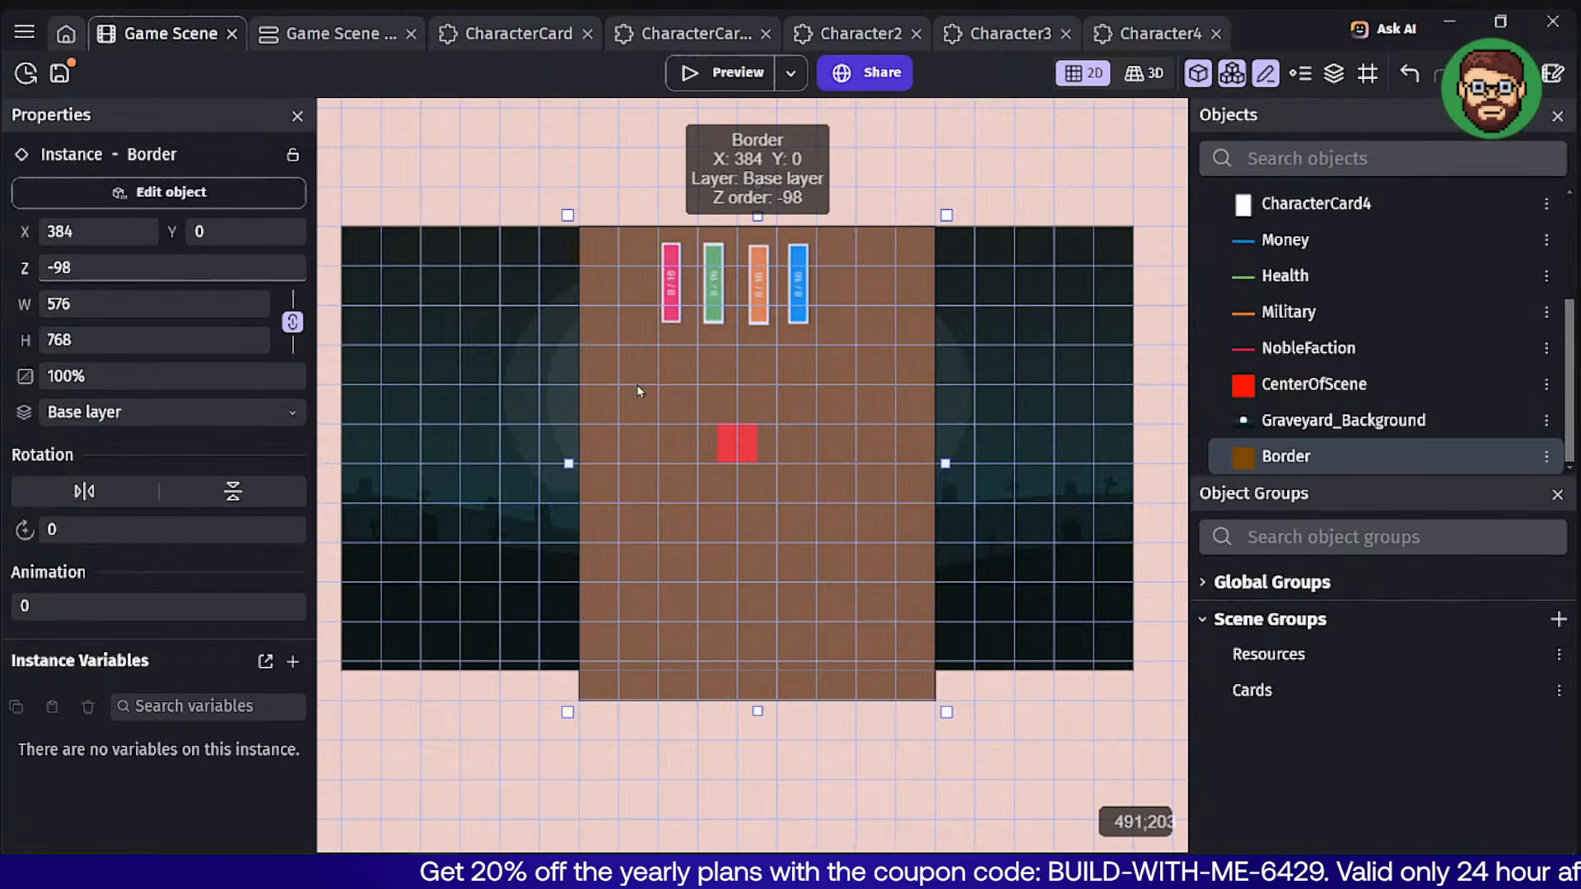
{"action": "left_click_drag", "start_coordinate": [945, 462], "coordinate": [906, 463]}
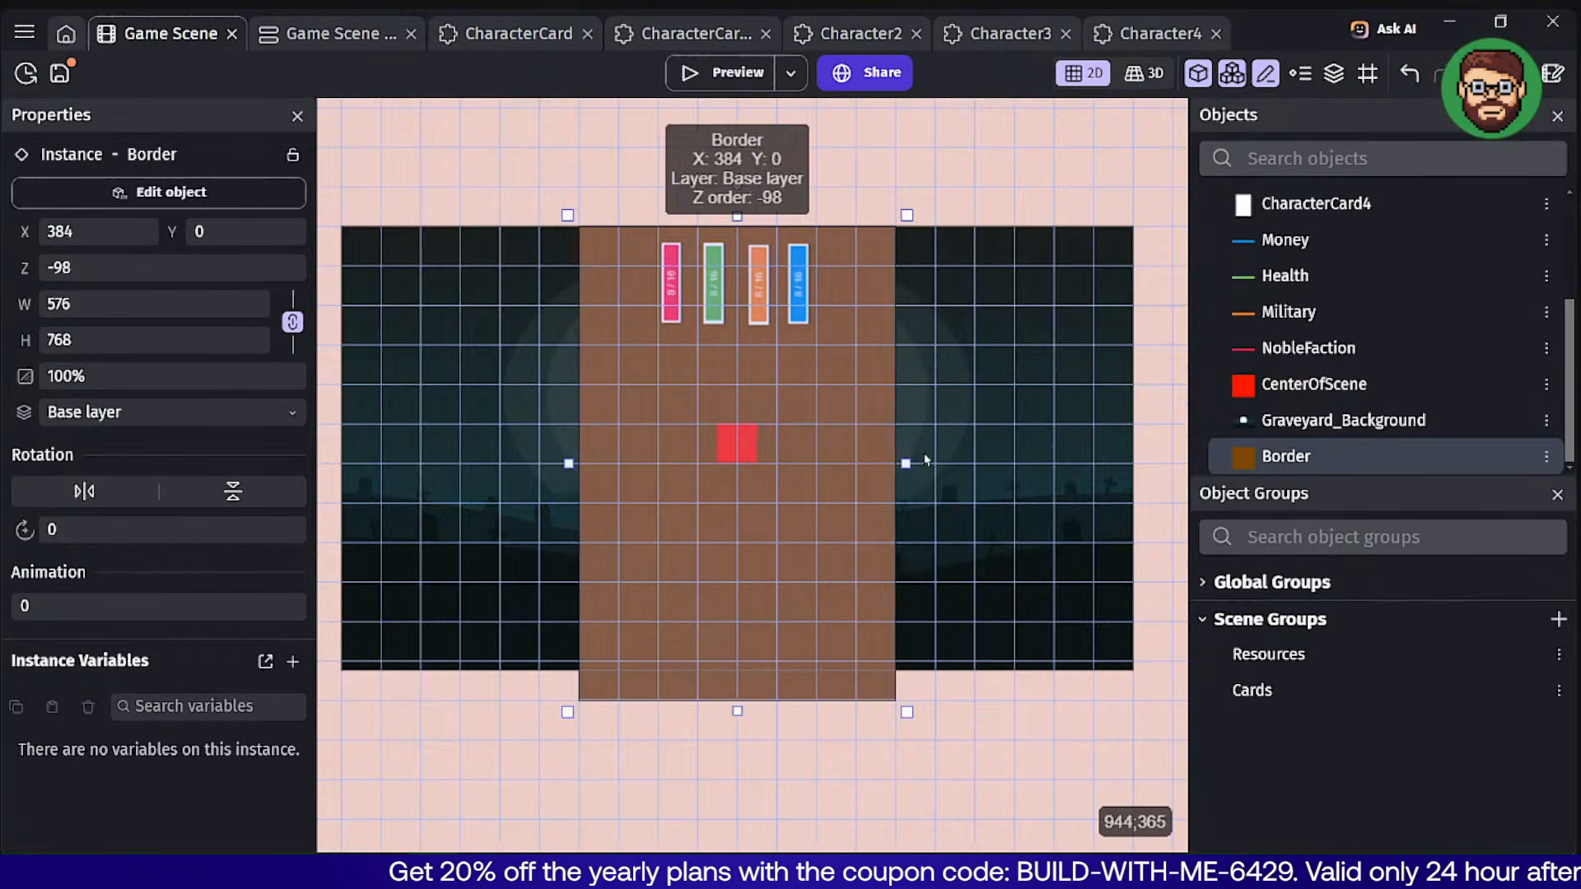
{"action": "left_click", "coordinate": [907, 191]}
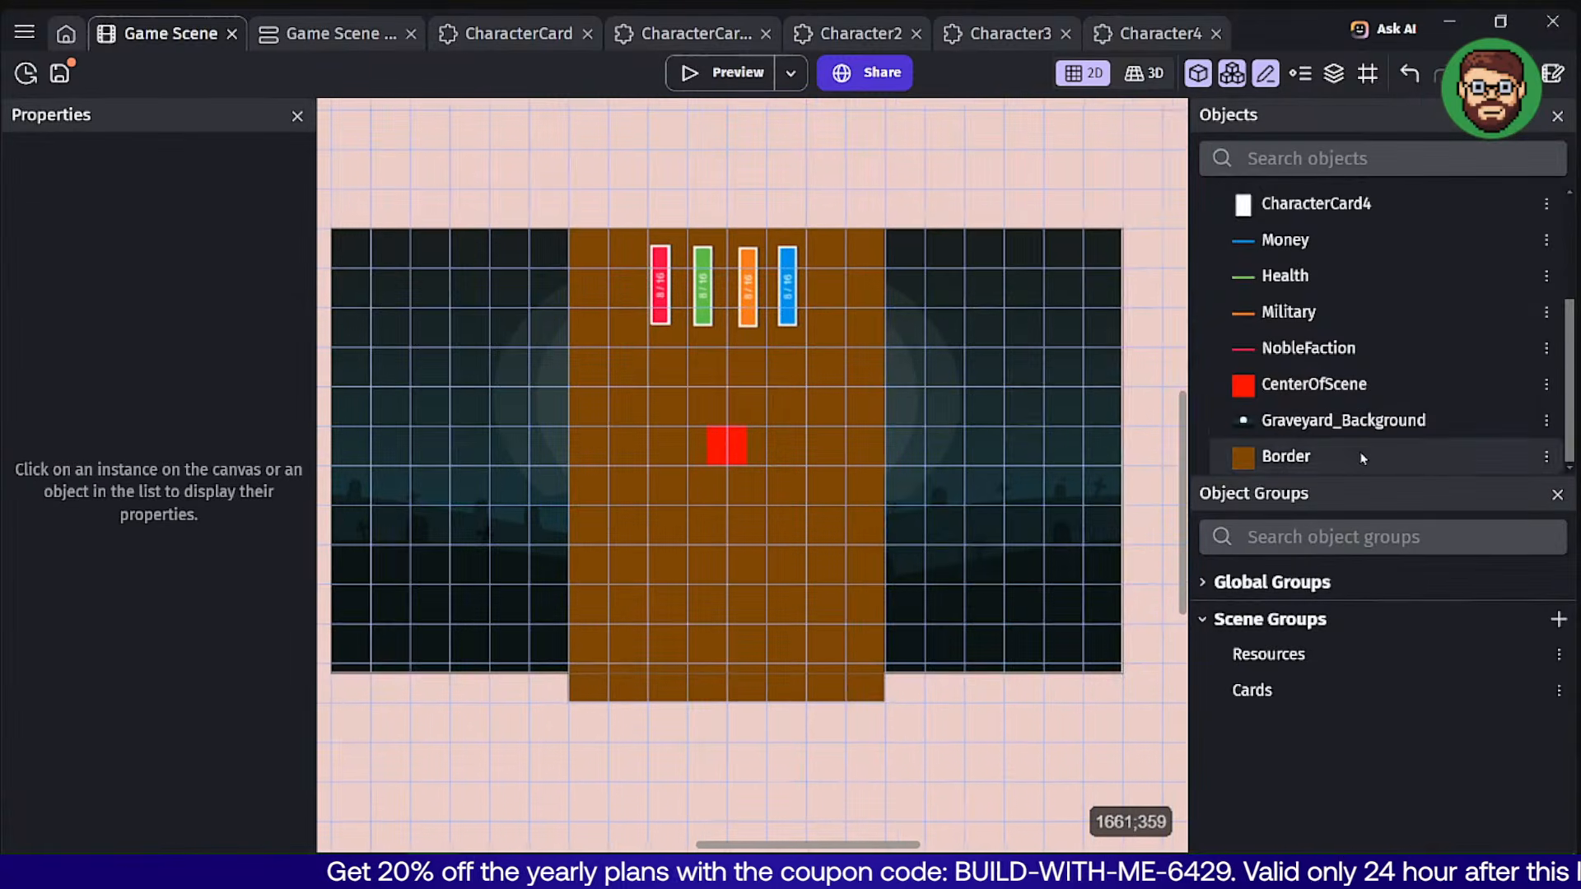
Duplicate the Border object in the scene's object list.
{"action": "right_click", "coordinate": [1360, 454]}
{"action": "left_click", "coordinate": [1148, 197]}
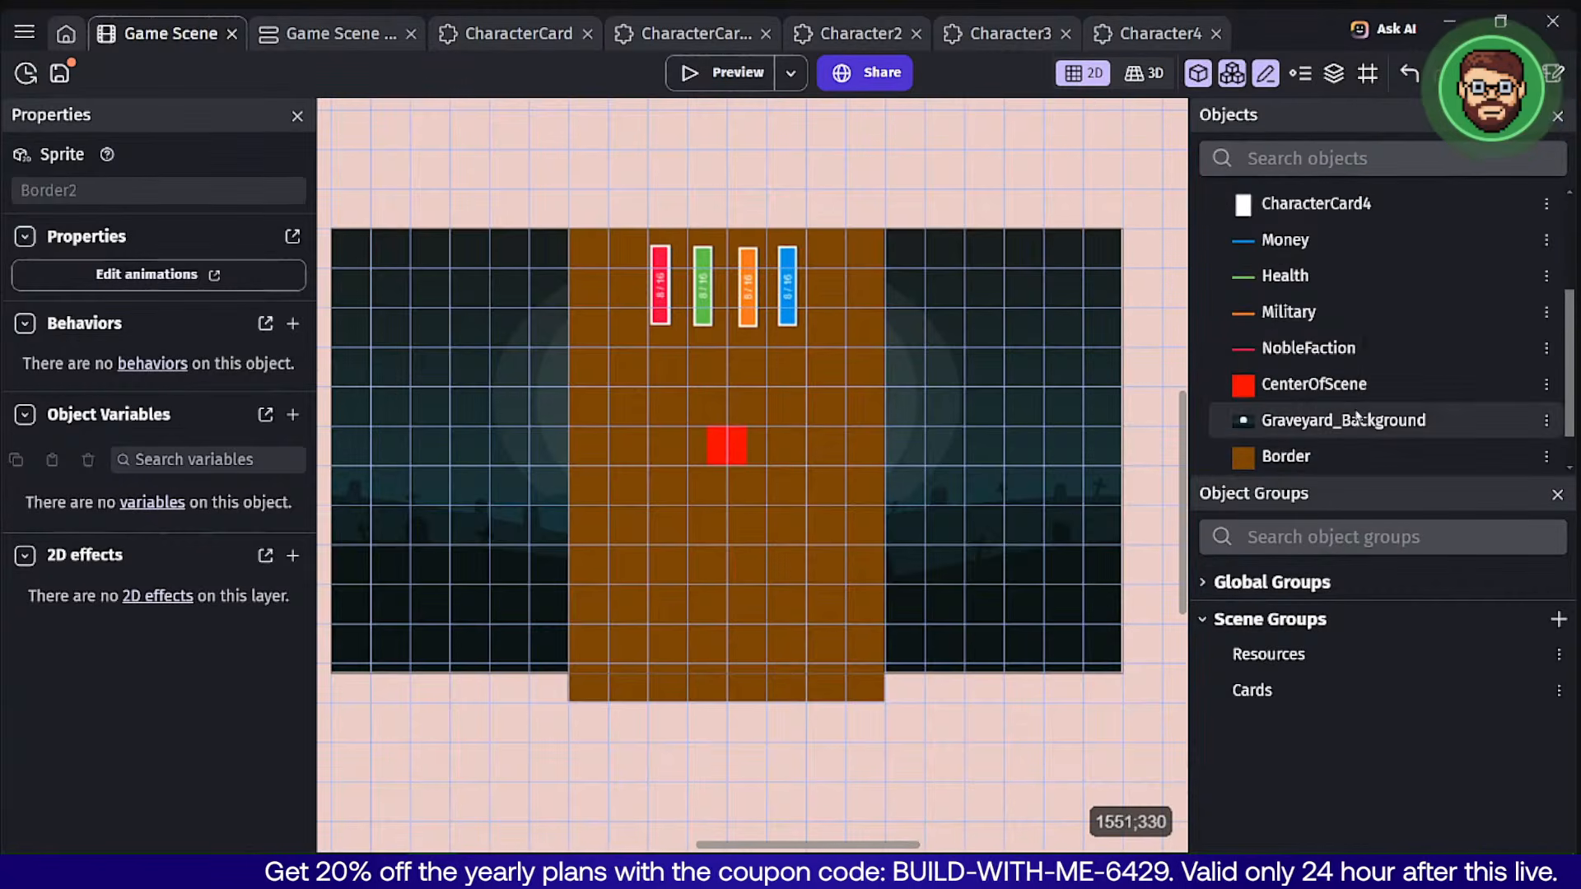
{"action": "scroll", "coordinate": [1342, 430], "scroll_direction": "down", "scroll_amount": 1}
{"action": "left_click", "coordinate": [1120, 641]}
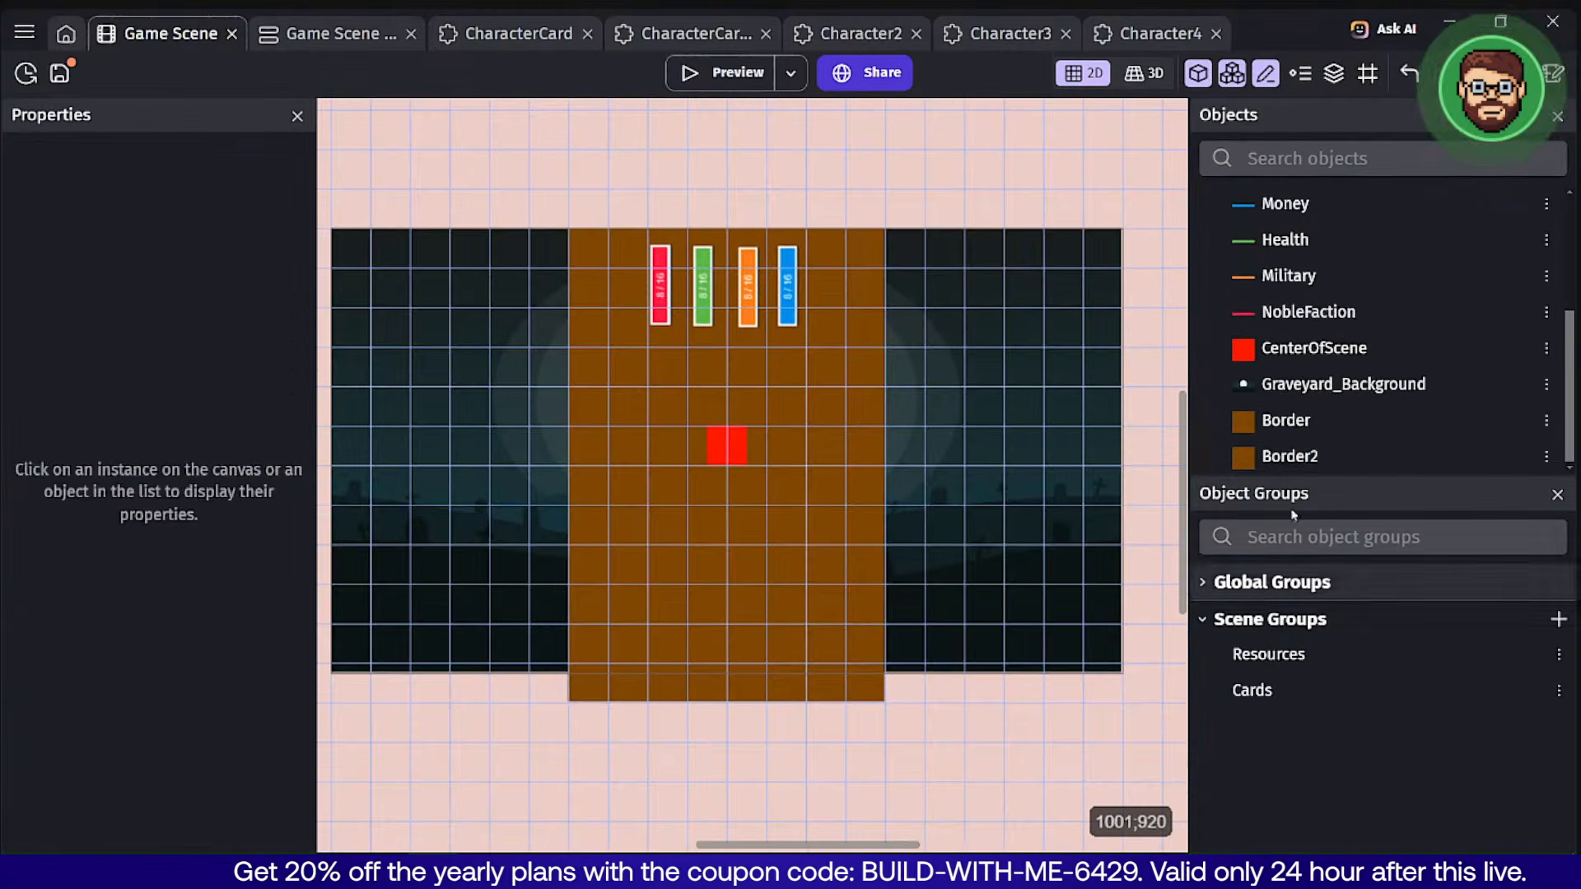
Open Border2's sprite in the Piskel image editor and fill the whole square with light orange #e9a860.
{"action": "double_click", "coordinate": [1289, 449]}
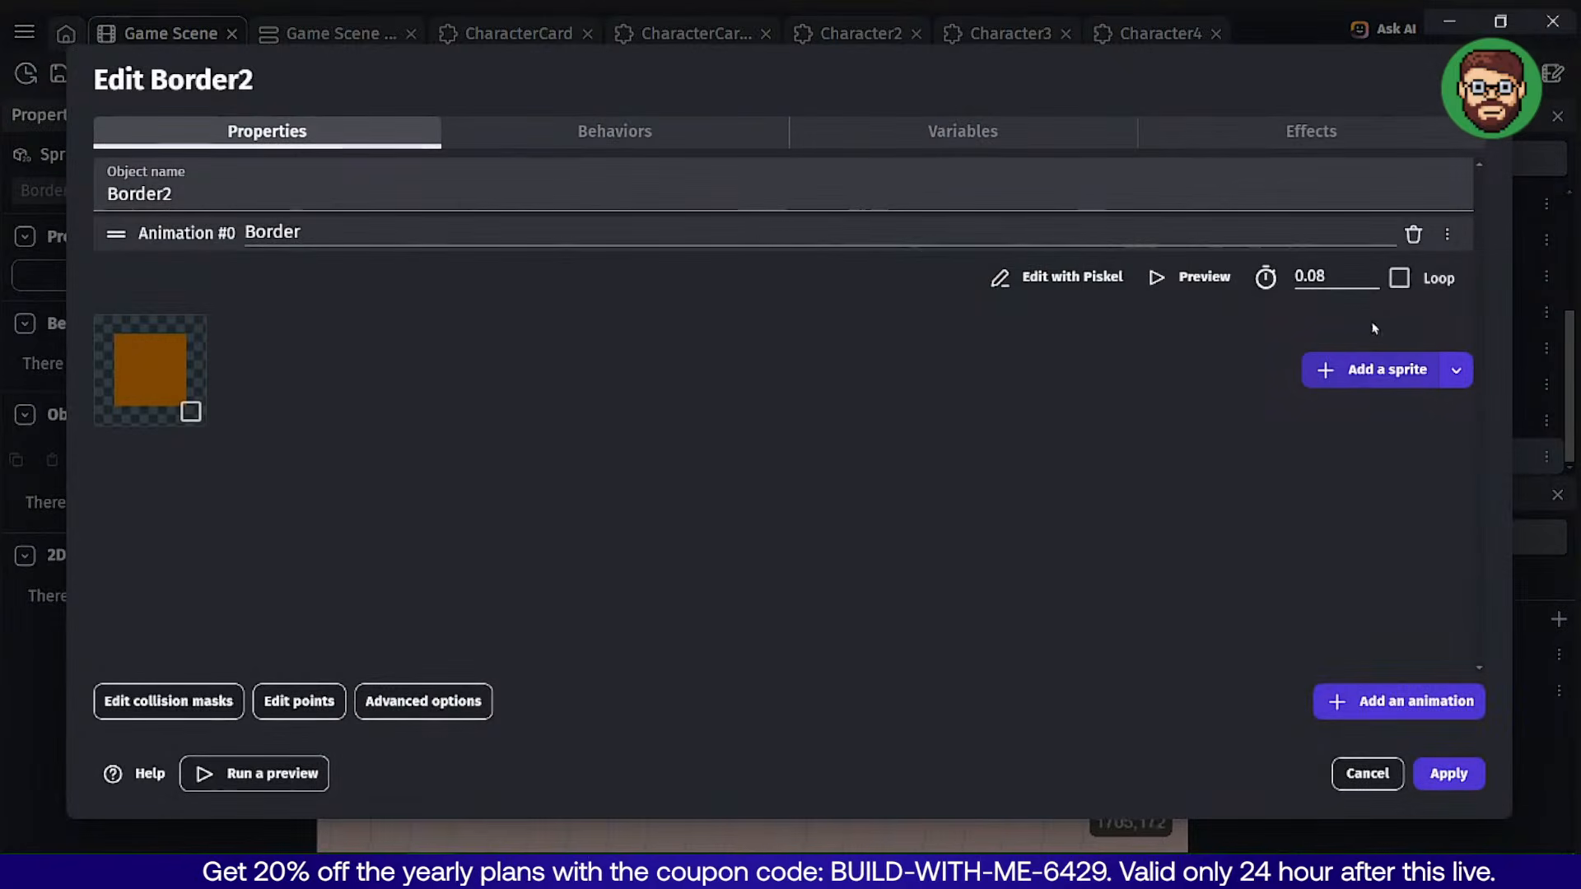
{"action": "left_click", "coordinate": [1062, 278]}
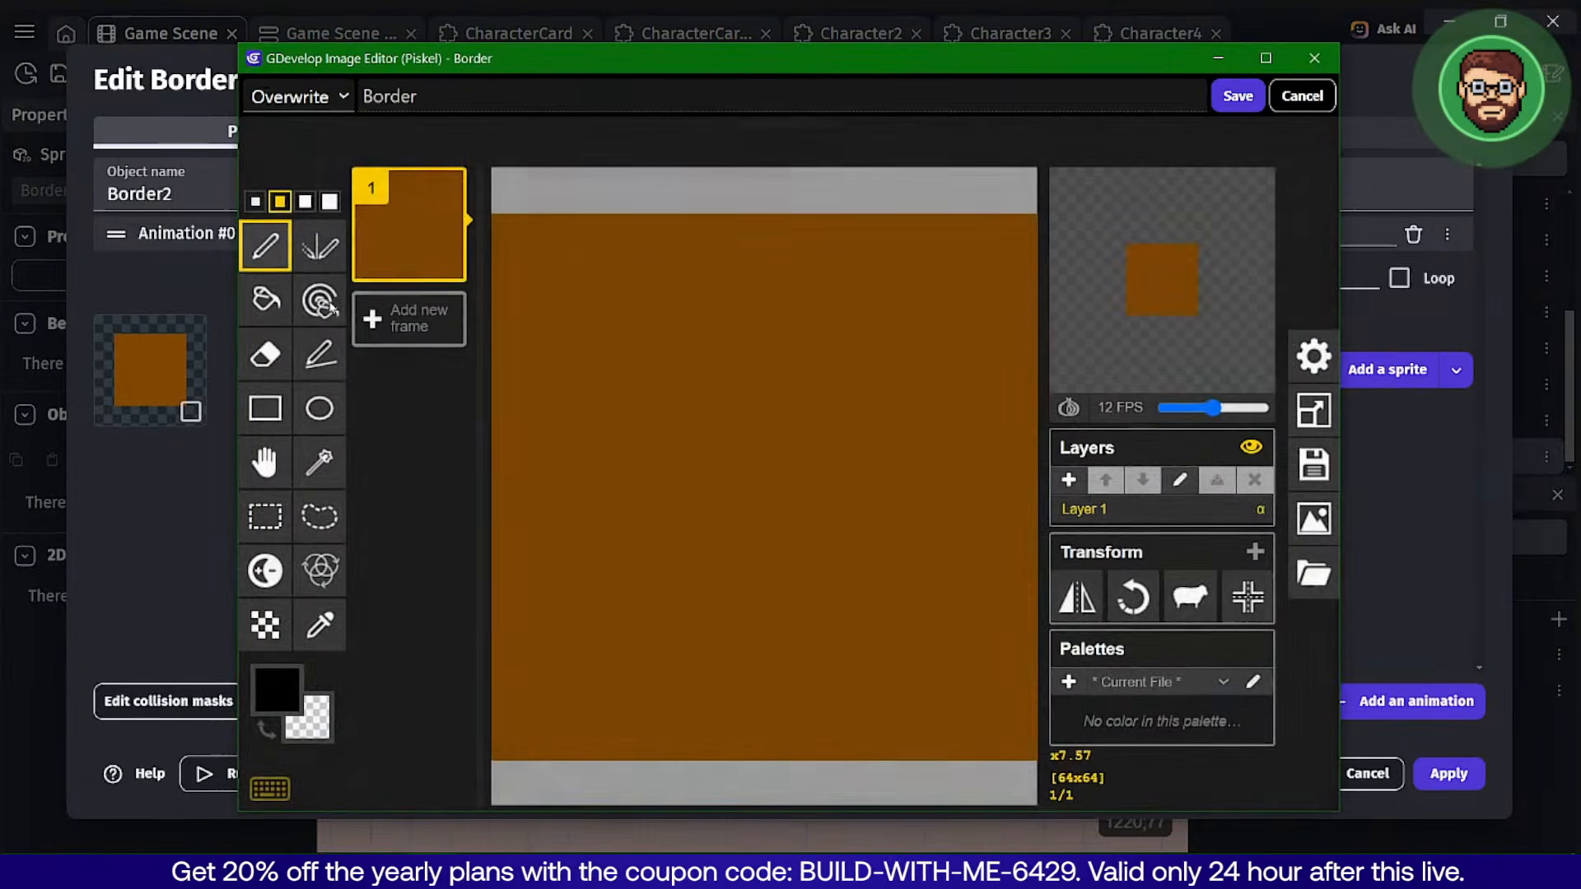
{"action": "left_click", "coordinate": [265, 299]}
{"action": "left_click", "coordinate": [284, 692]}
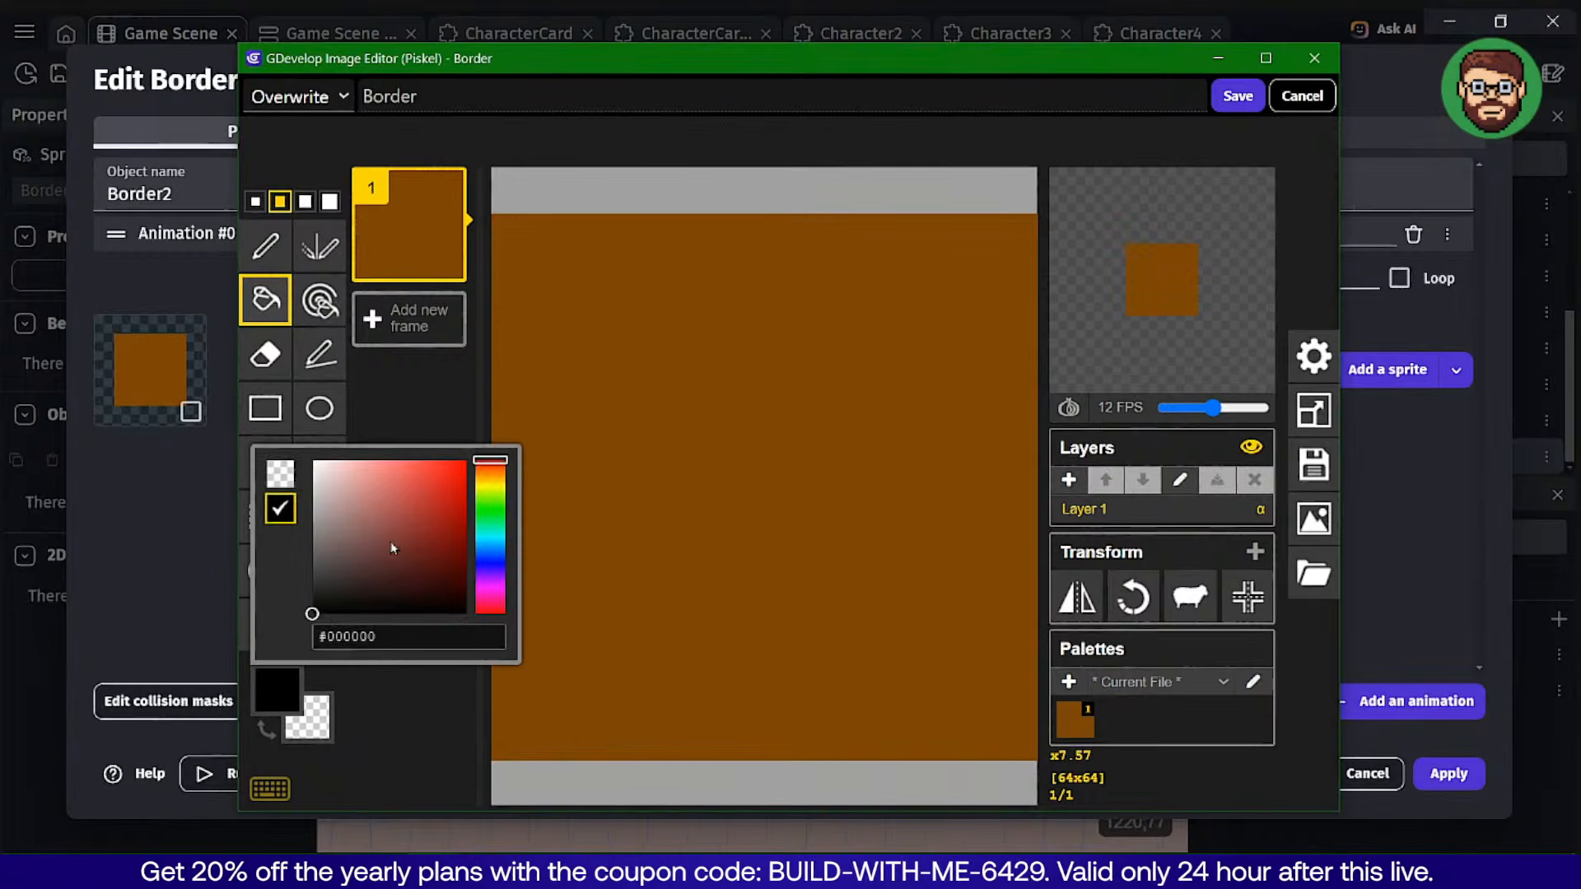
{"action": "left_click", "coordinate": [488, 476]}
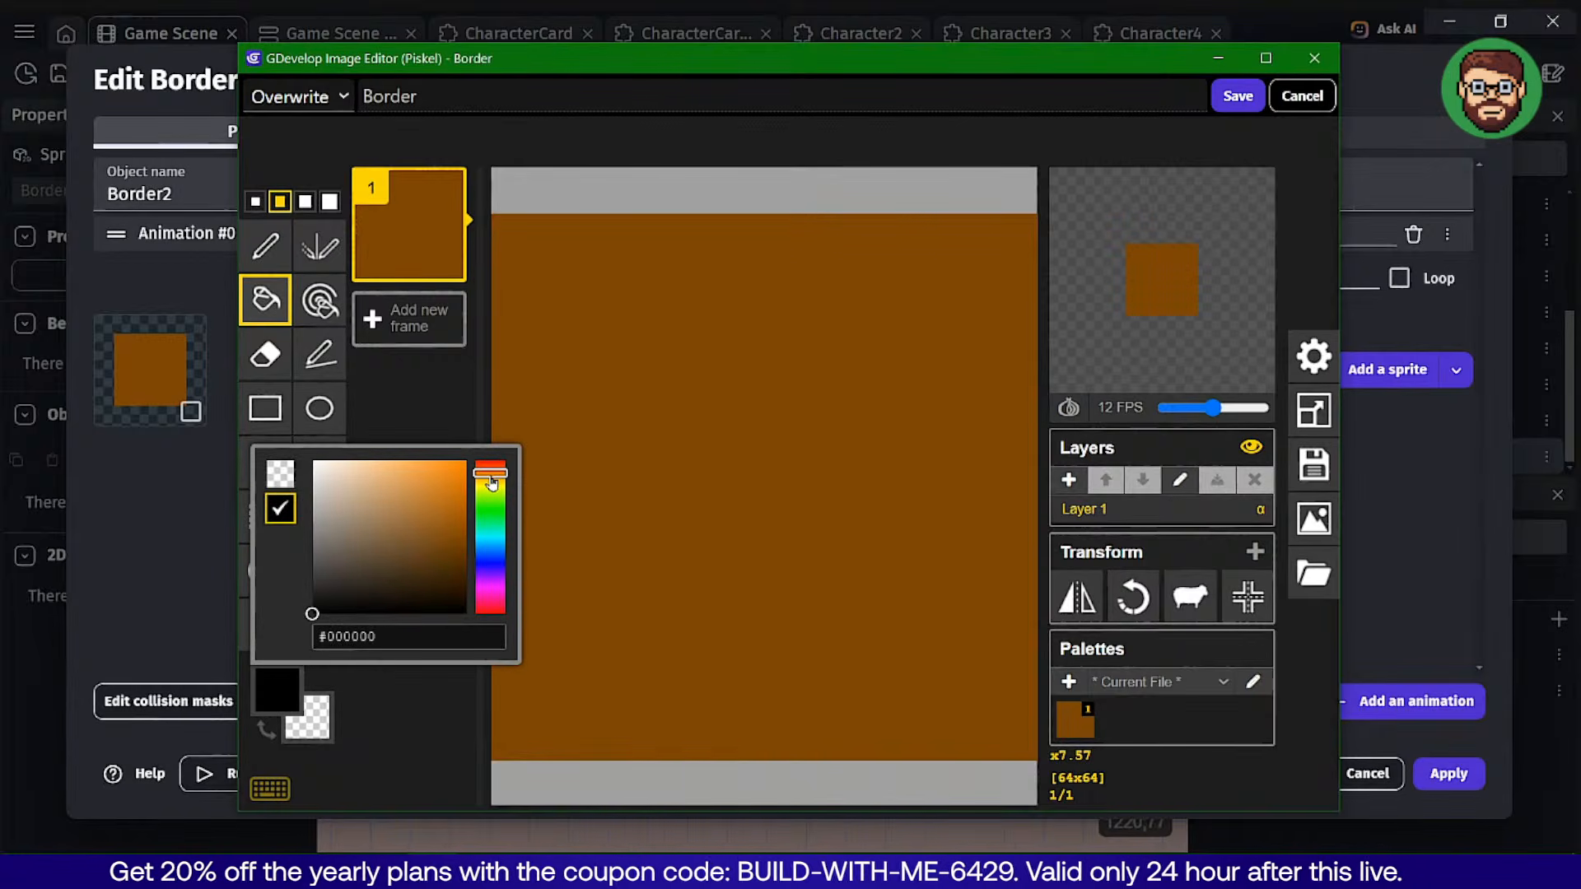
{"action": "left_click_drag", "start_coordinate": [417, 480], "coordinate": [398, 475]}
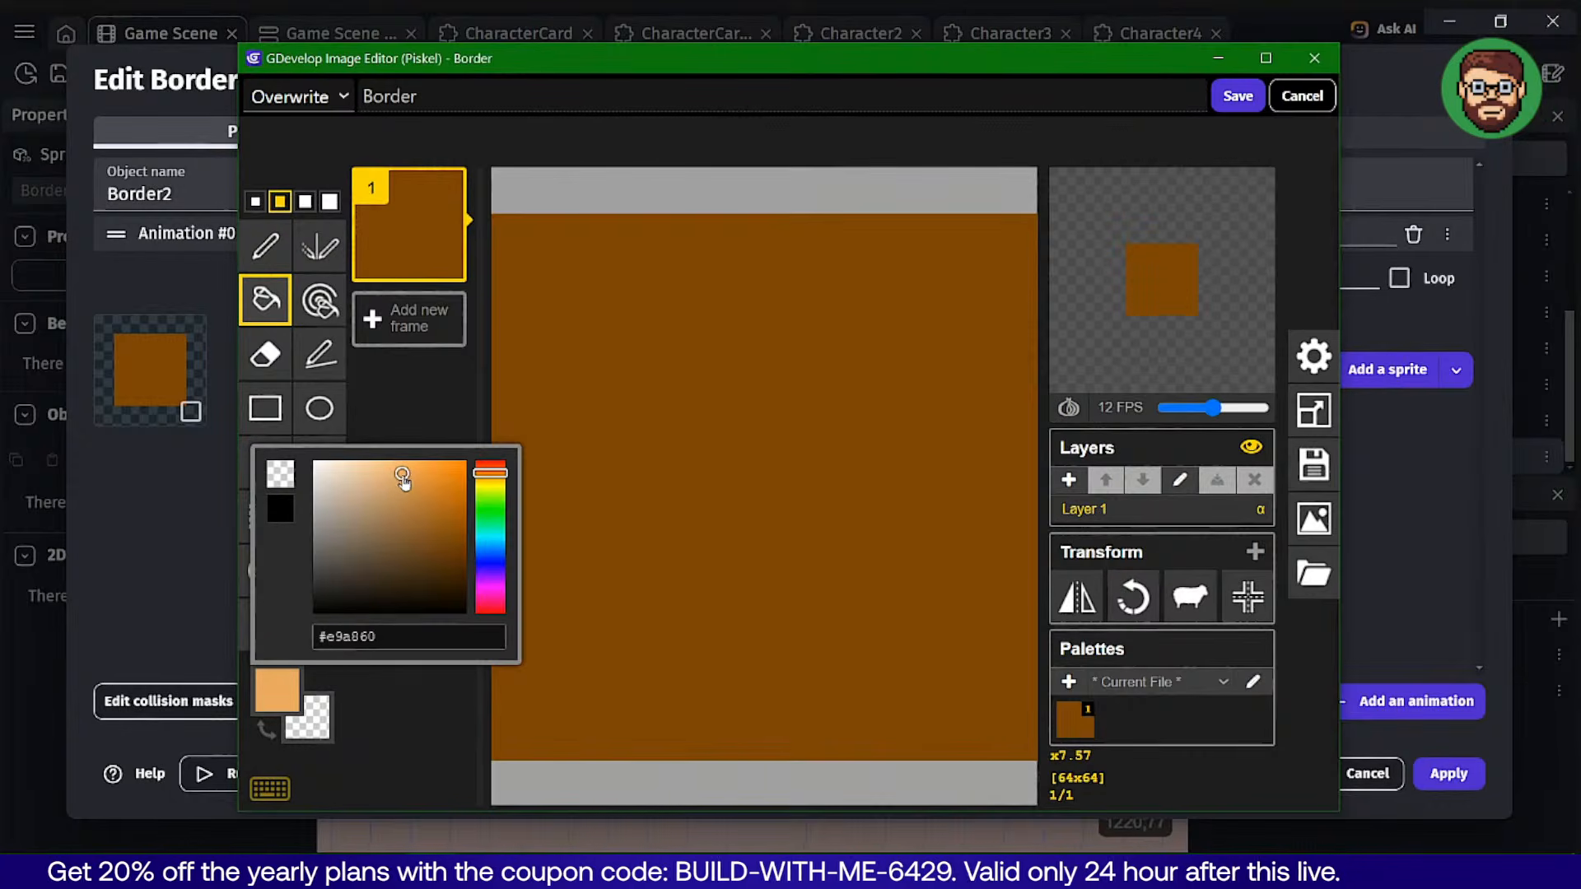
{"action": "left_click", "coordinate": [707, 384]}
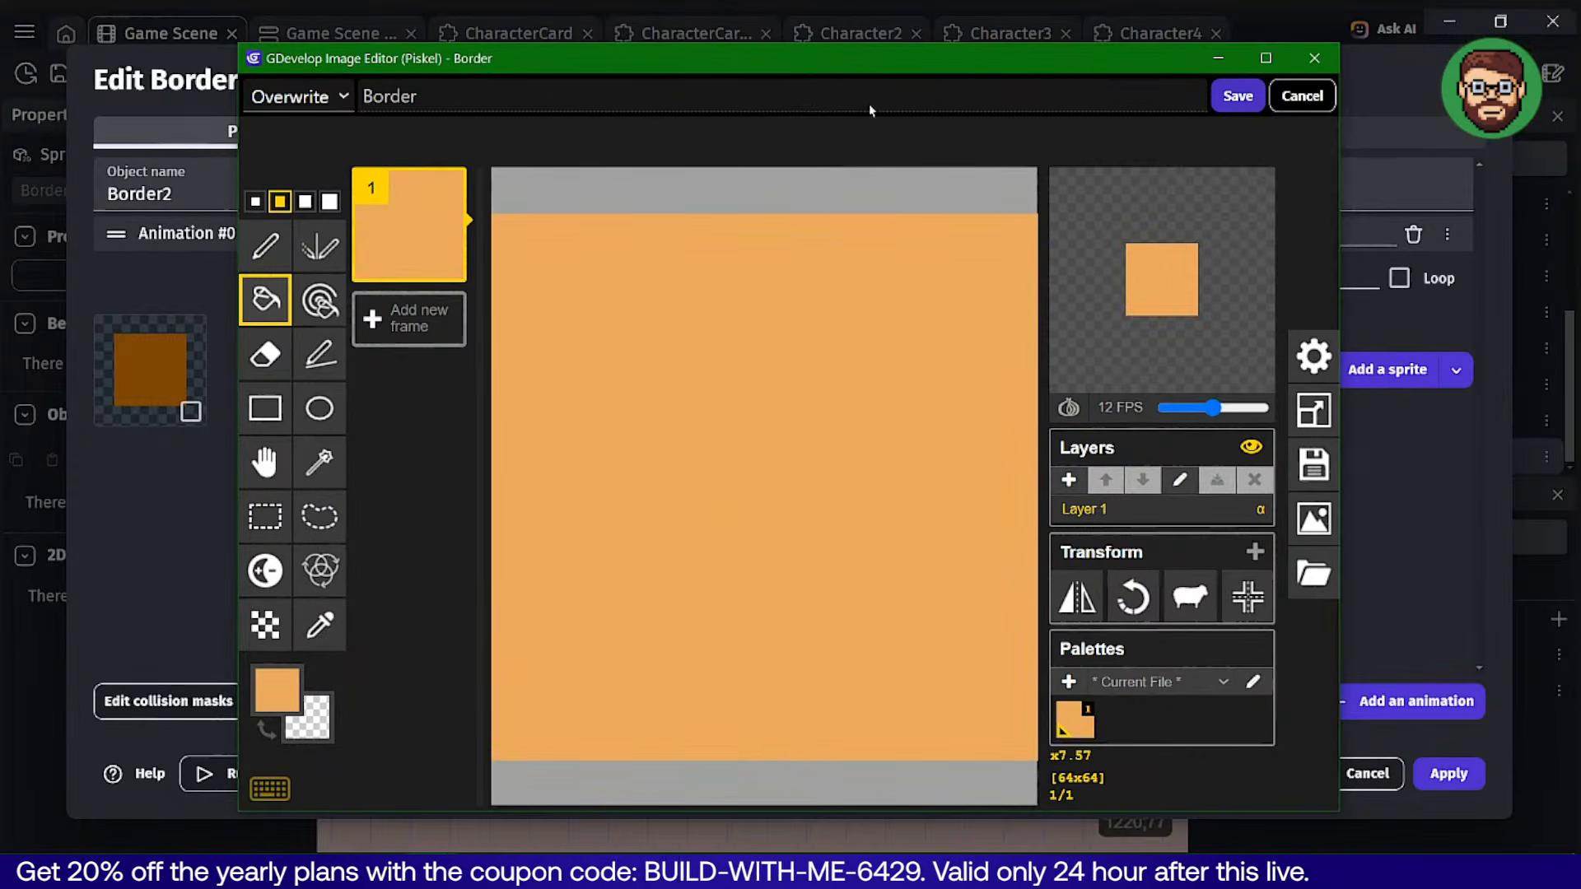
Save the recoloured sprite as a new image named Border2 and apply the changes to the object.
{"action": "left_click", "coordinate": [298, 96]}
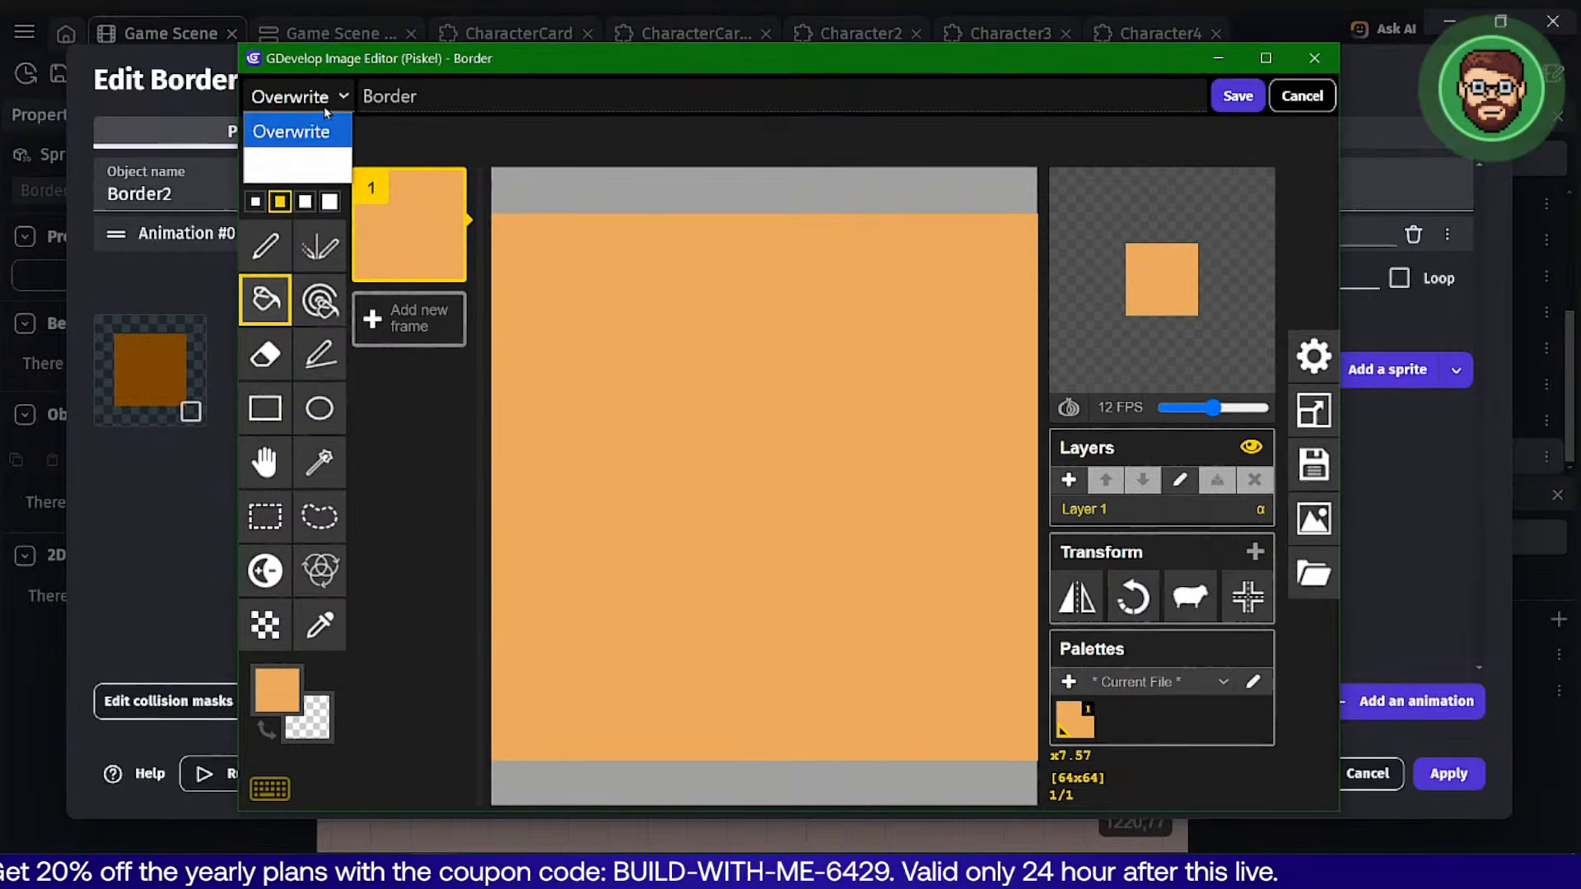
{"action": "left_click", "coordinate": [276, 162]}
{"action": "left_click", "coordinate": [434, 99]}
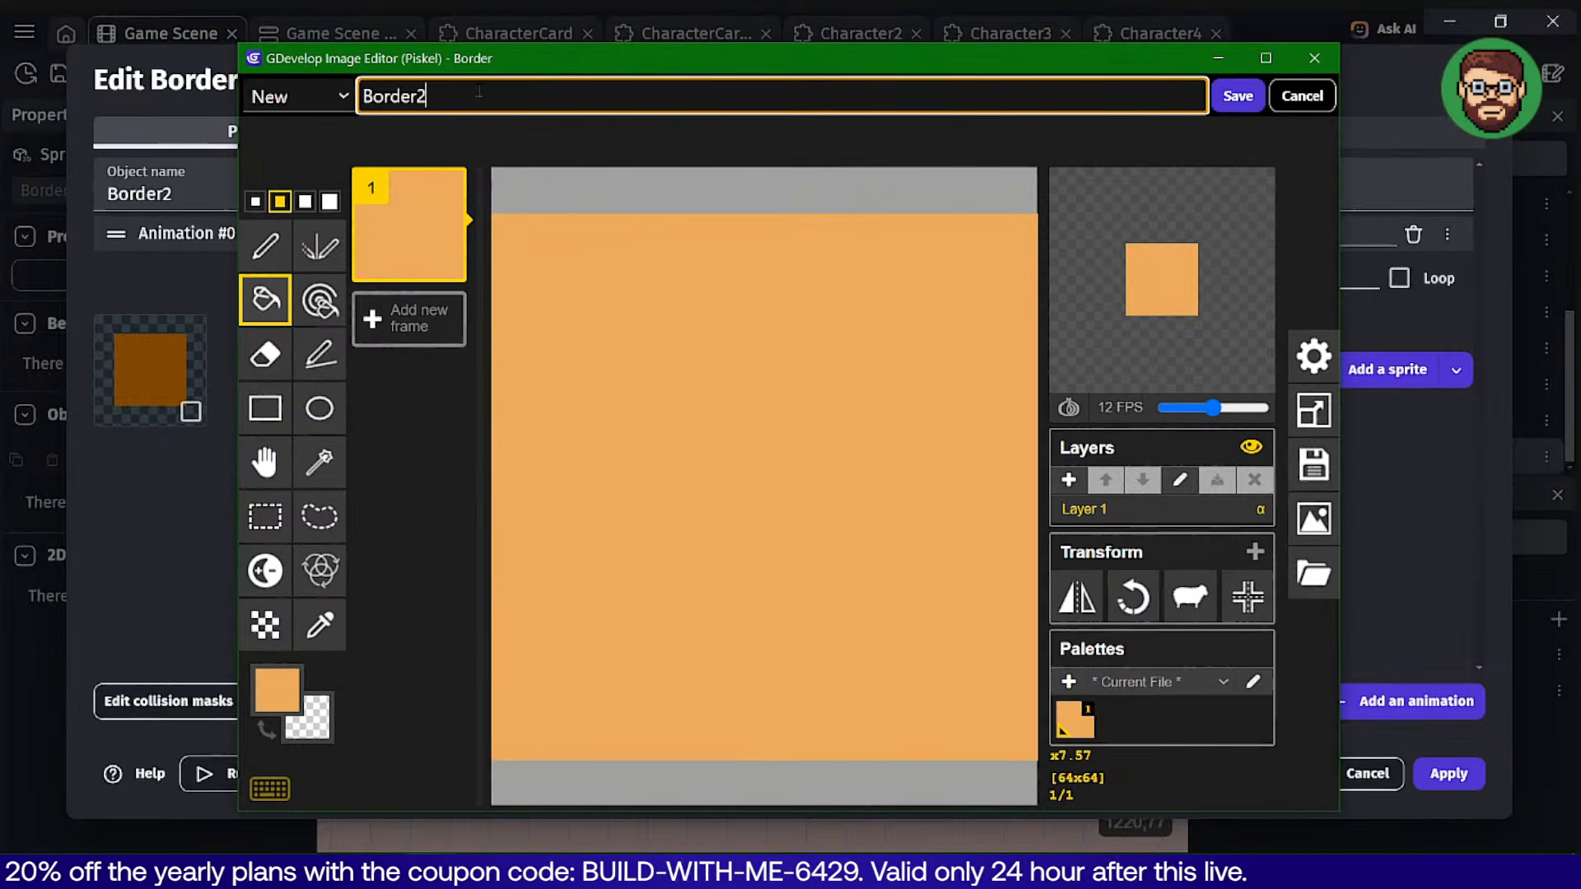
{"action": "left_click", "coordinate": [1235, 96]}
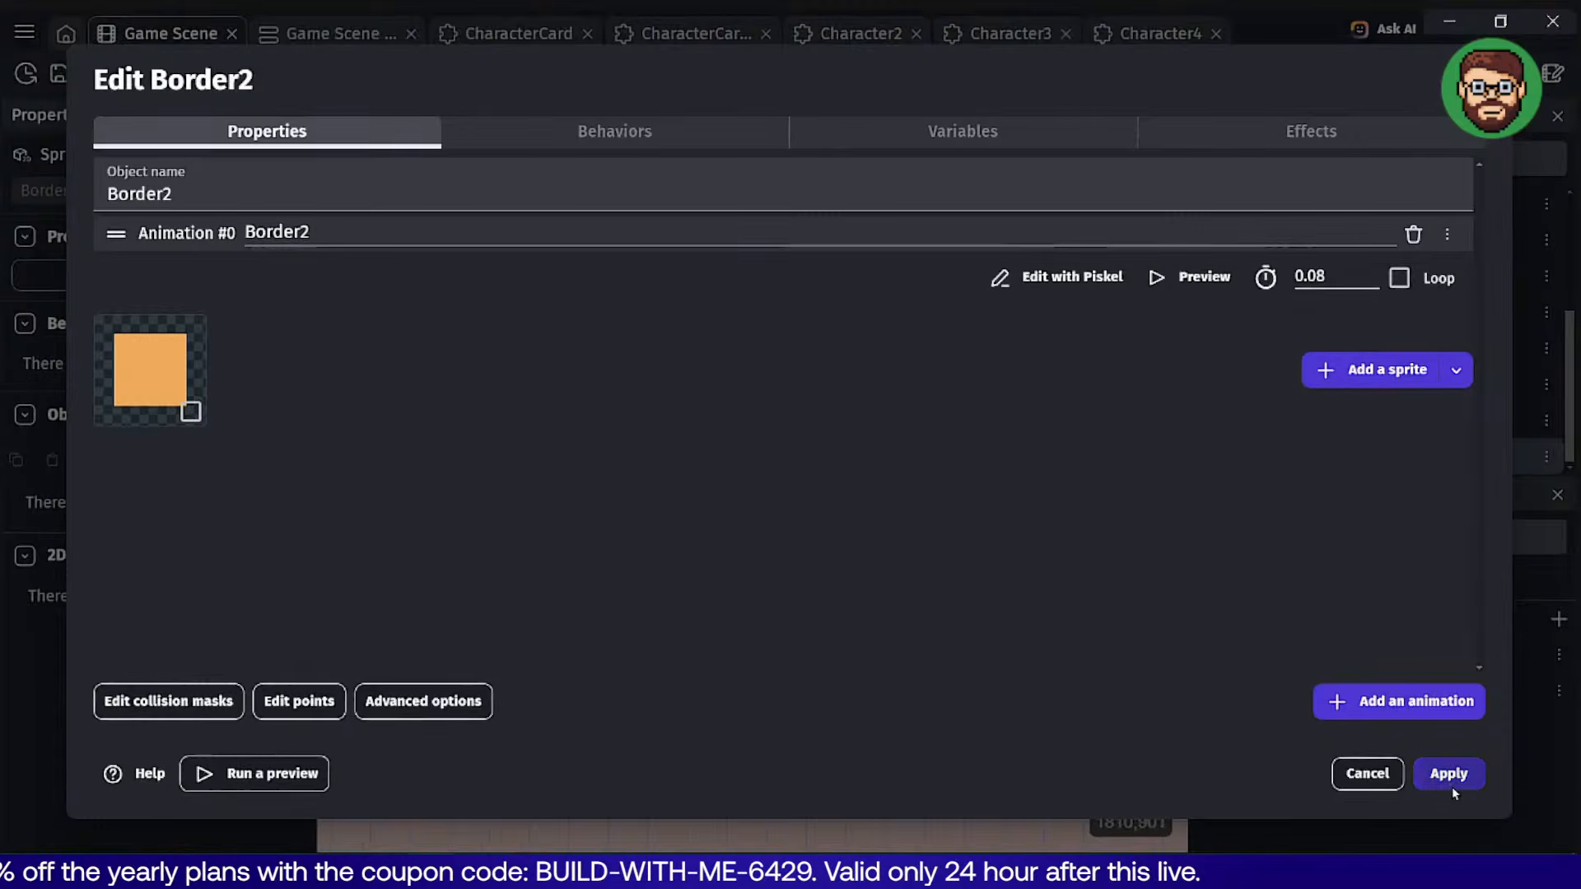
{"action": "left_click", "coordinate": [1449, 777]}
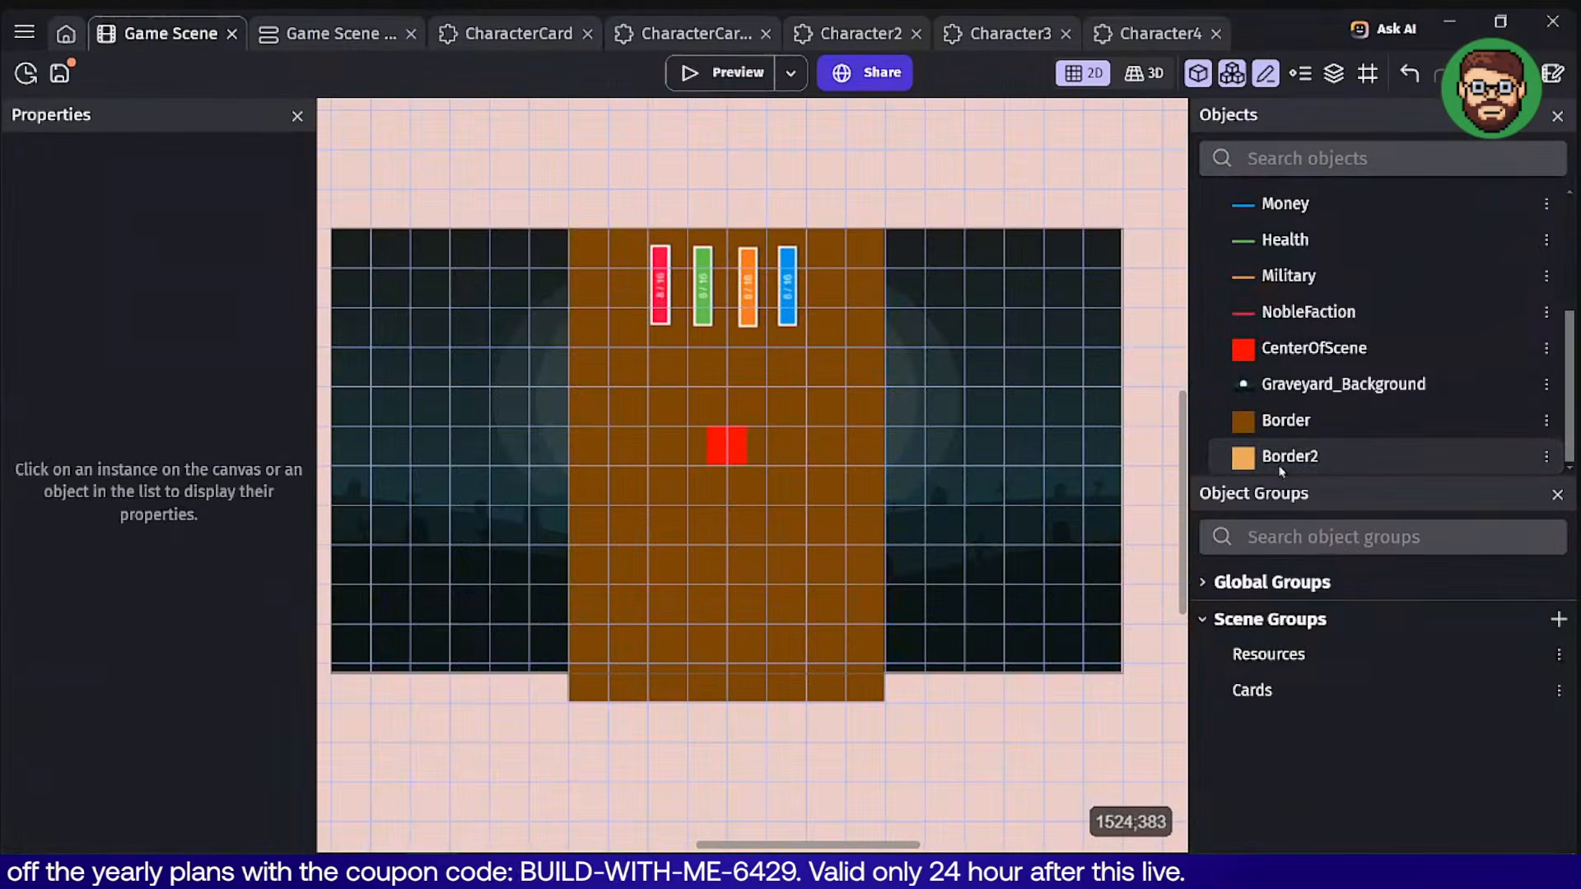
Place a Border2 instance at X 448, Y 192, and narrow the Border instance to 384 wide starting at X 448.
{"action": "mouse_move", "coordinate": [606, 347]}
{"action": "left_mouse_down"}
{"action": "mouse_move", "coordinate": [585, 335]}
{"action": "mouse_move", "coordinate": [629, 367]}
{"action": "left_mouse_up"}
{"action": "left_click", "coordinate": [586, 337]}
{"action": "left_click", "coordinate": [590, 366]}
{"action": "left_click", "coordinate": [602, 457]}
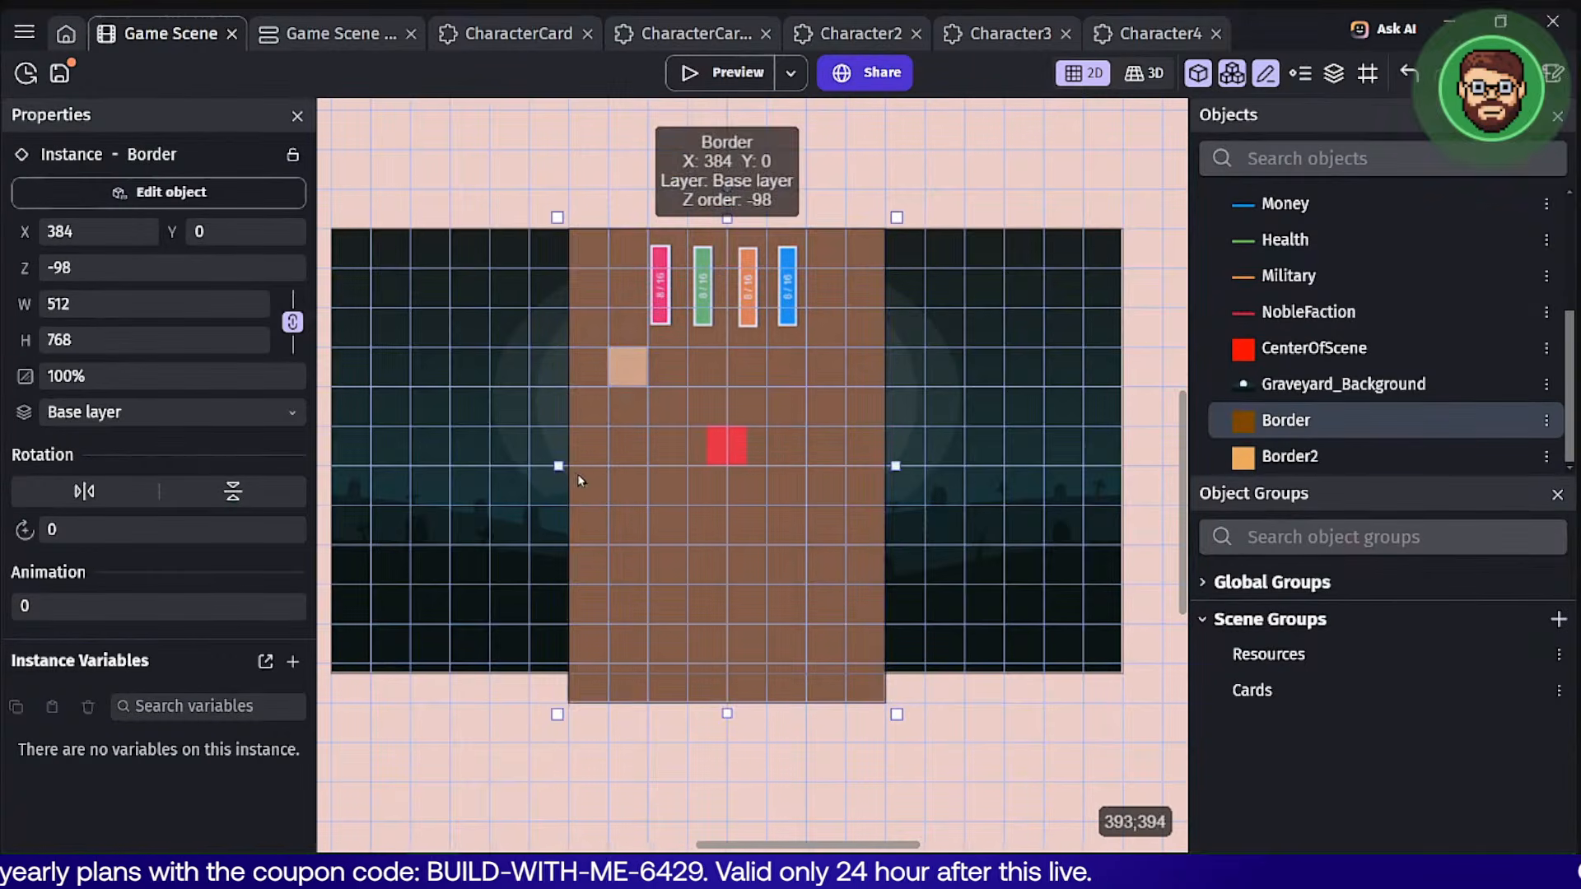
{"action": "left_click_drag", "start_coordinate": [577, 473], "coordinate": [666, 485]}
{"action": "left_click_drag", "start_coordinate": [897, 466], "coordinate": [844, 466]}
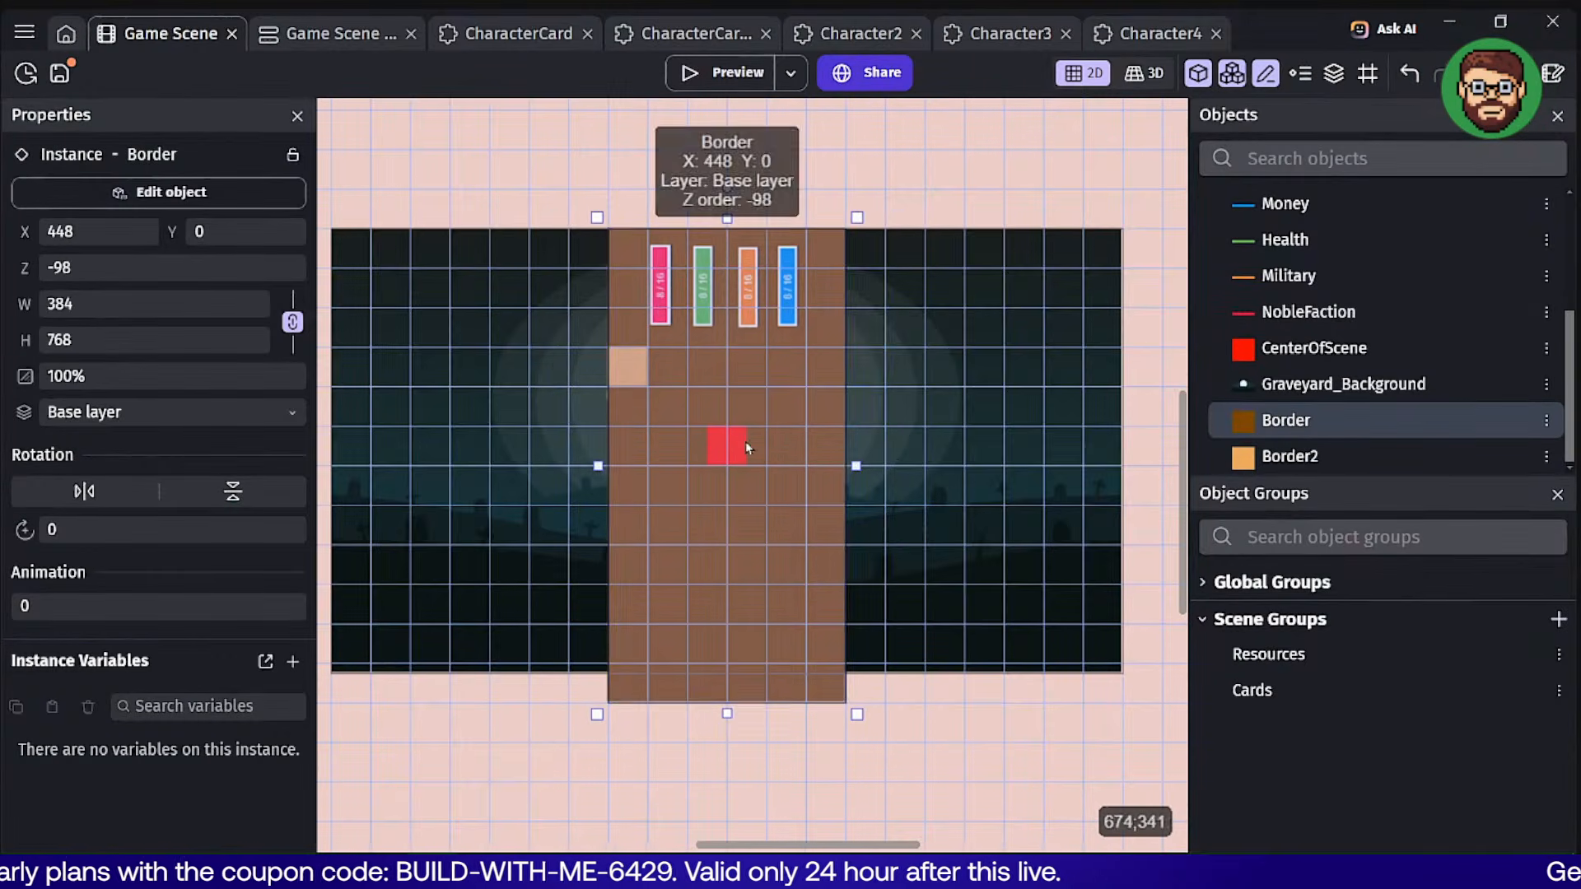
Resize the Border2 instance to 384 wide by 448 high and set its Z order to -96.
{"action": "left_click", "coordinate": [628, 366]}
{"action": "left_click_drag", "start_coordinate": [661, 397], "coordinate": [861, 618]}
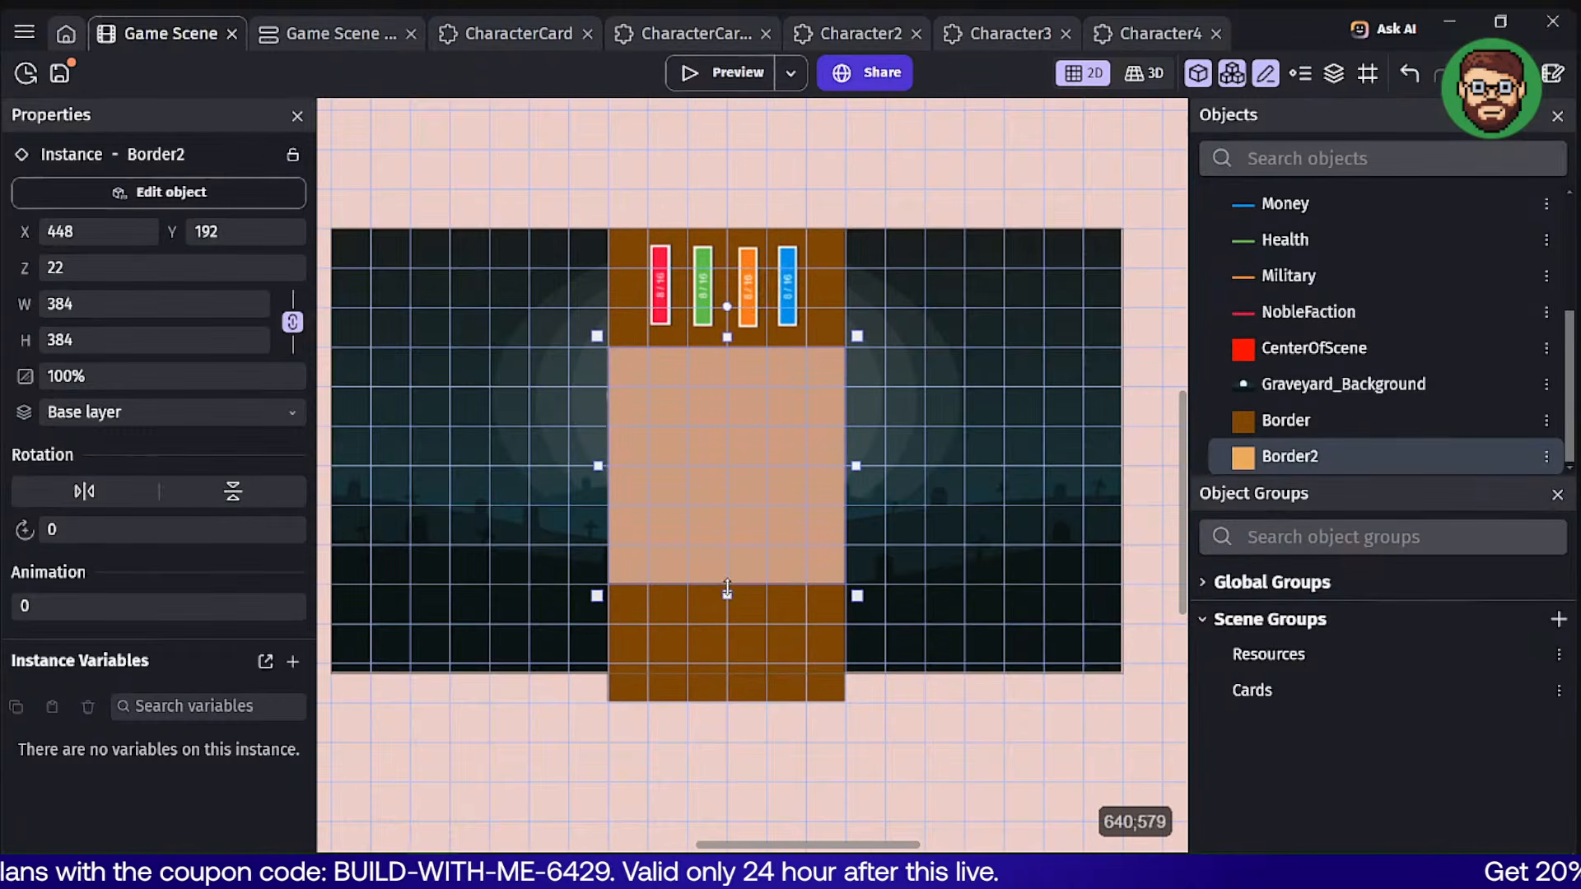
{"action": "left_click_drag", "start_coordinate": [728, 595], "coordinate": [727, 629]}
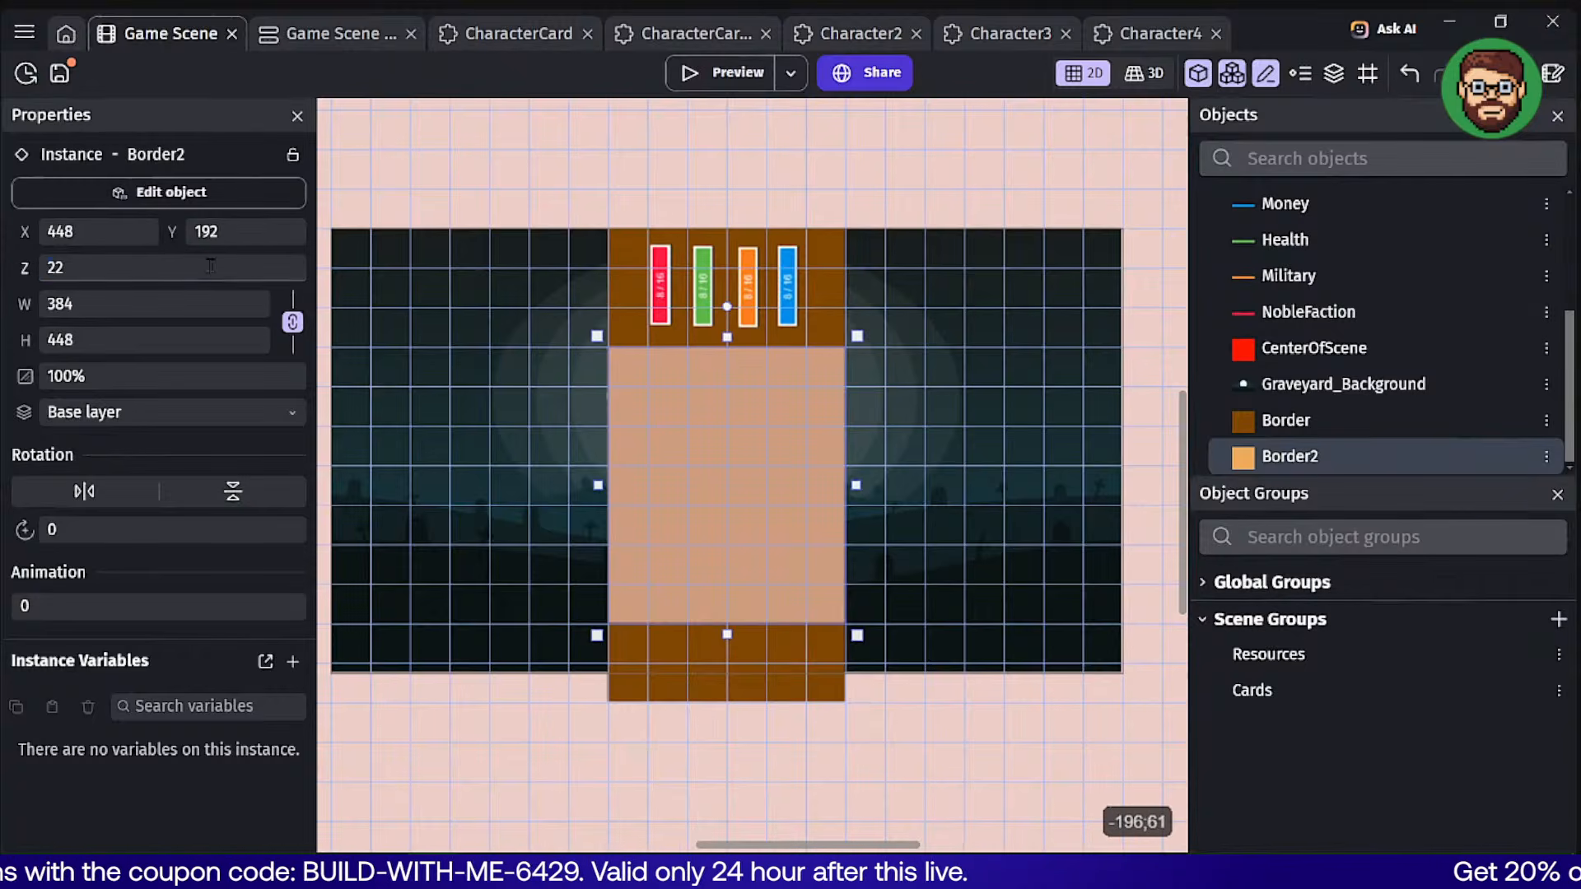
{"action": "type", "text": "-96"}
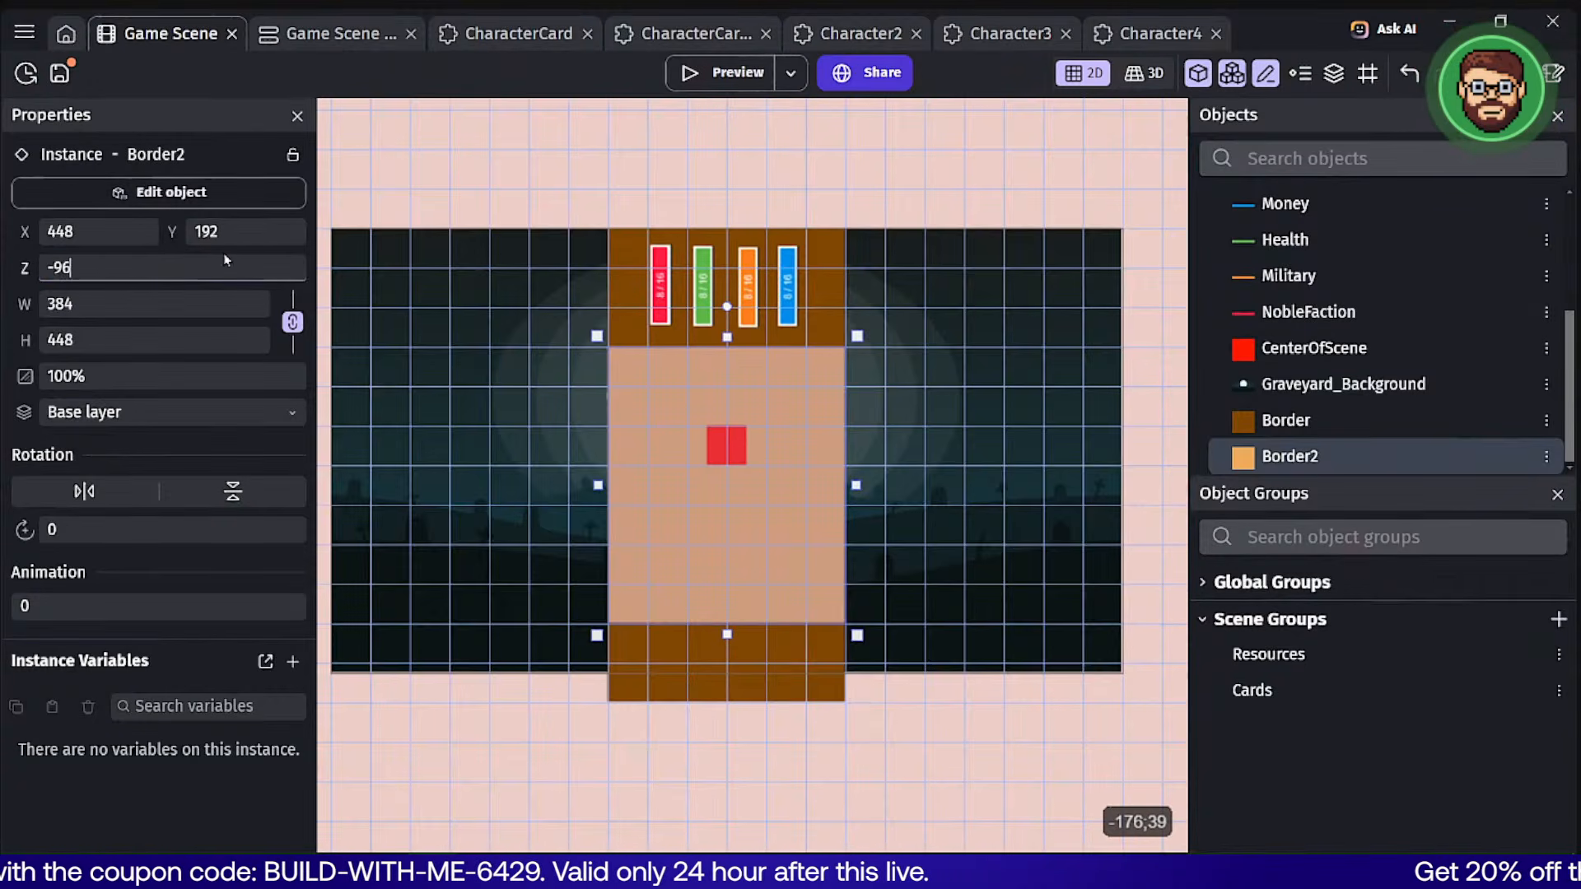
{"action": "left_click", "coordinate": [811, 748]}
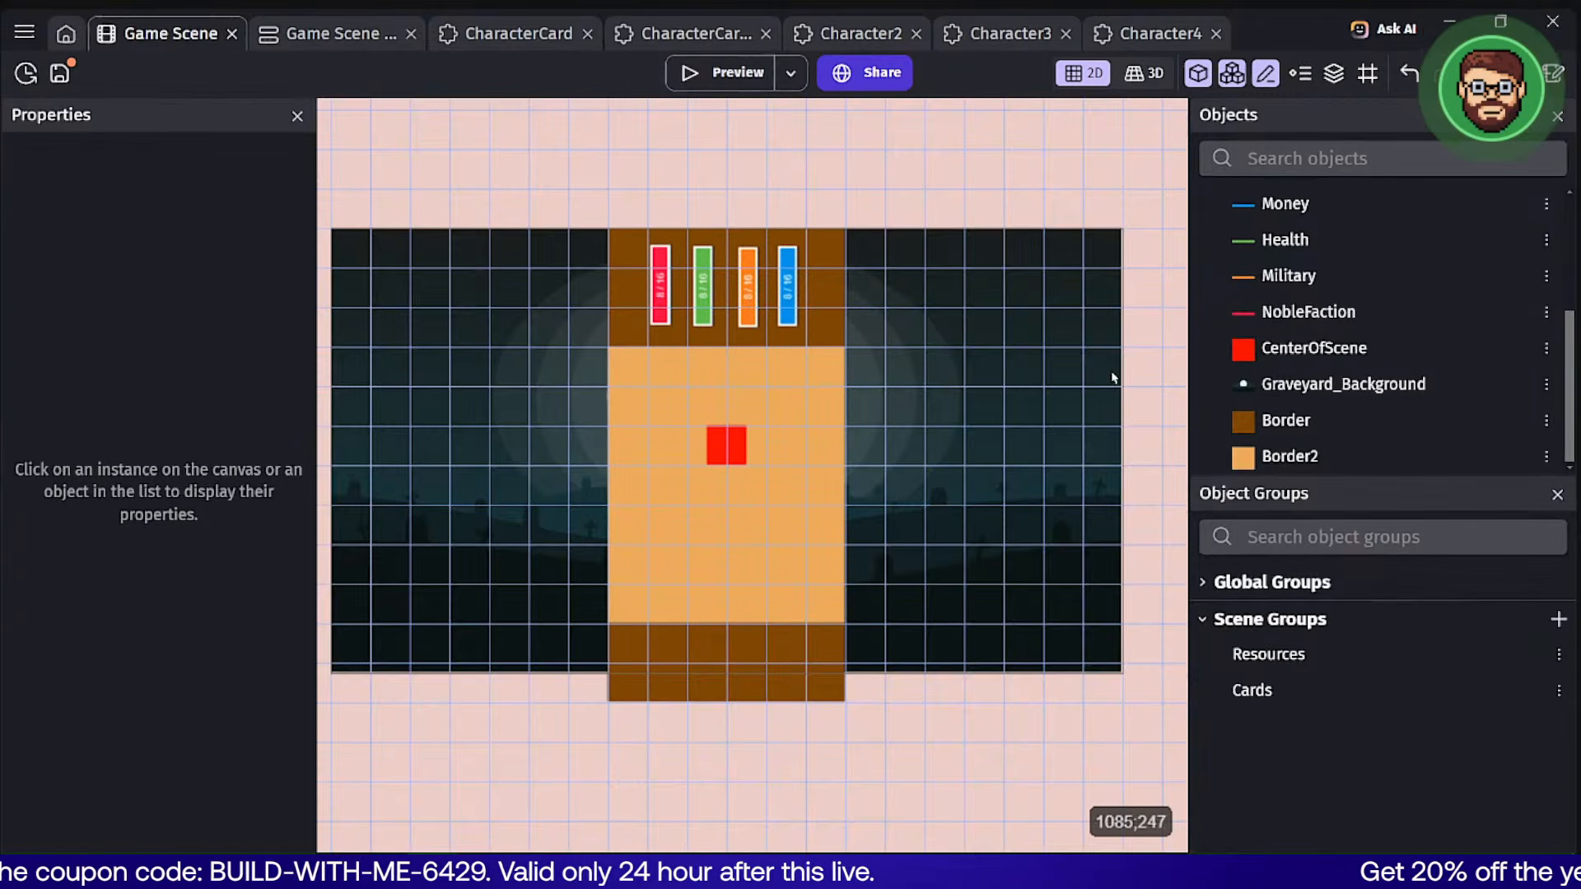
Set the scene grid's cell width and cell height to 32 pixels.
{"action": "left_click", "coordinate": [662, 284]}
{"action": "scroll", "coordinate": [664, 280], "scroll_direction": "up", "scroll_amount": 3}
{"action": "scroll", "coordinate": [667, 277], "scroll_direction": "up", "scroll_amount": 2}
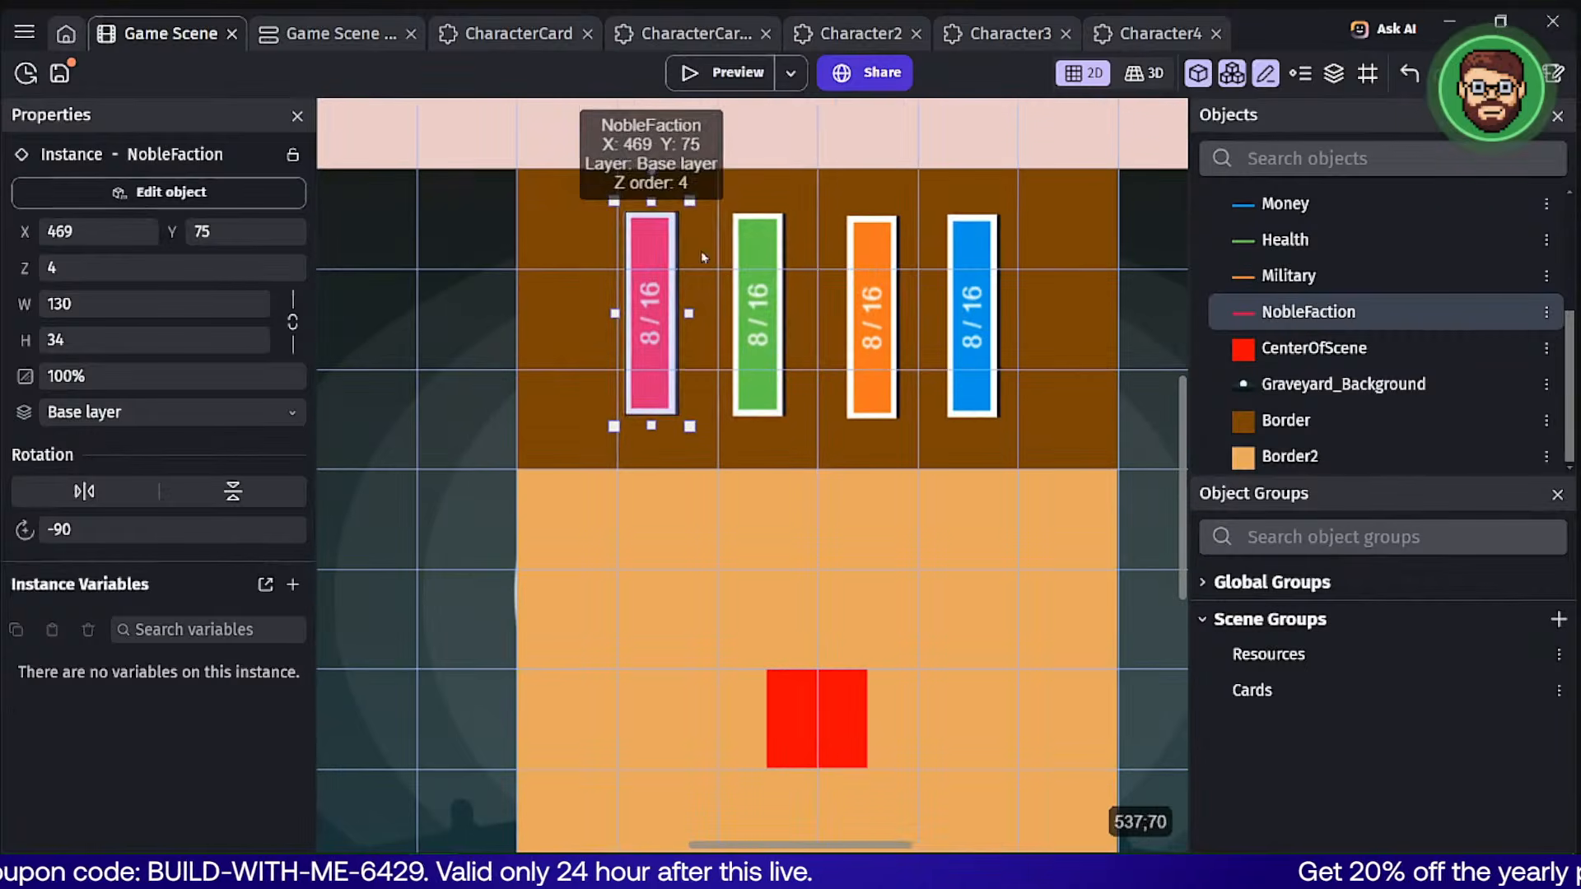
{"action": "left_click", "coordinate": [1367, 72]}
{"action": "left_click", "coordinate": [1452, 198]}
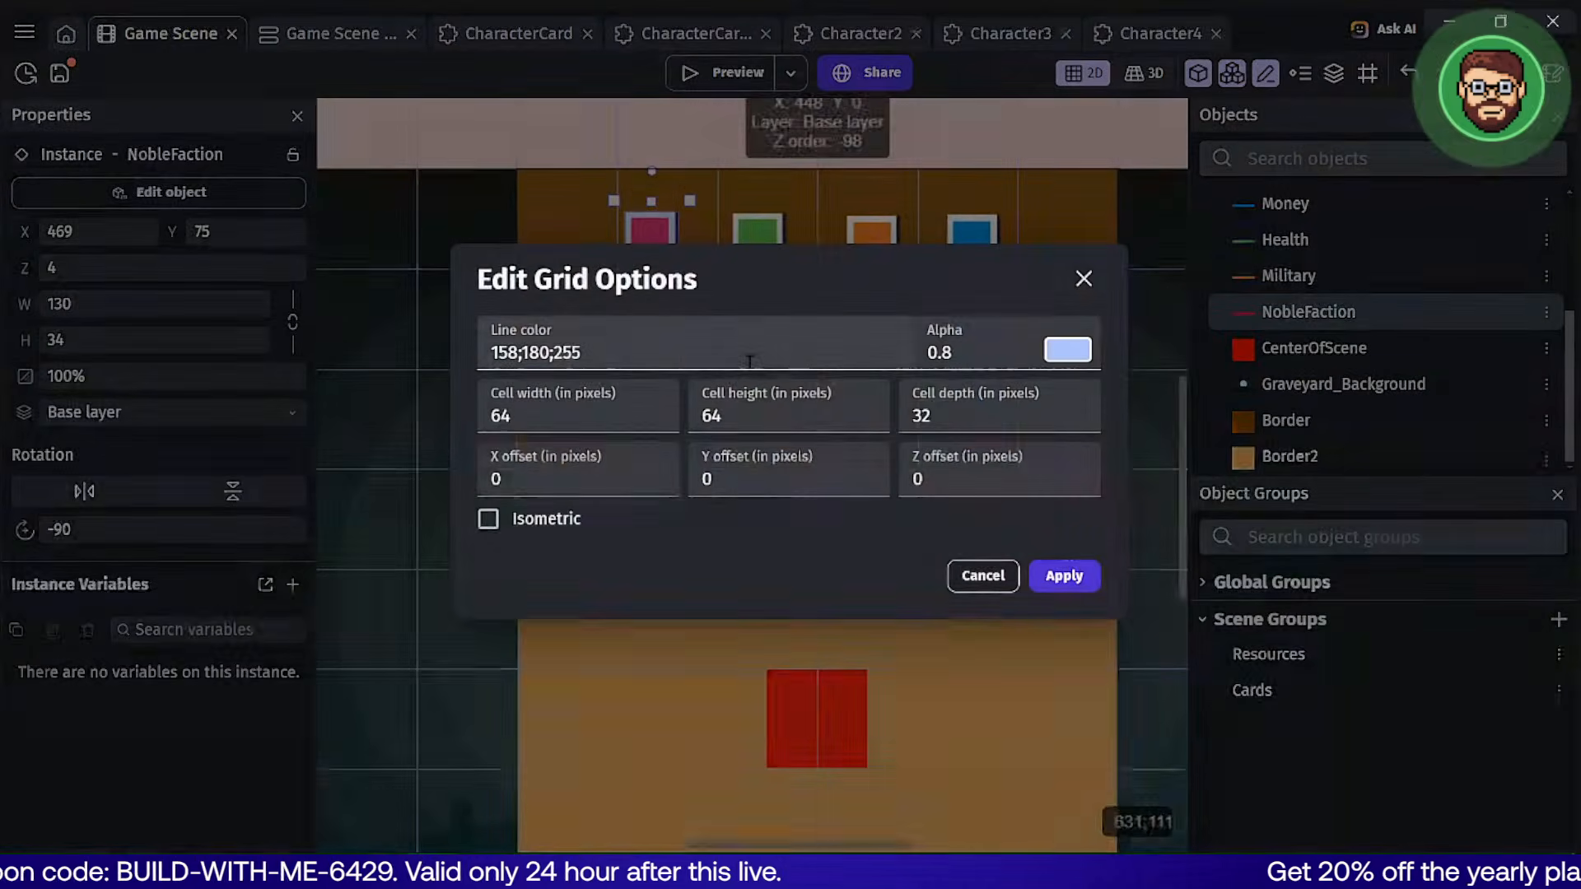
{"action": "type", "text": "32"}
{"action": "key", "text": "Tab"}
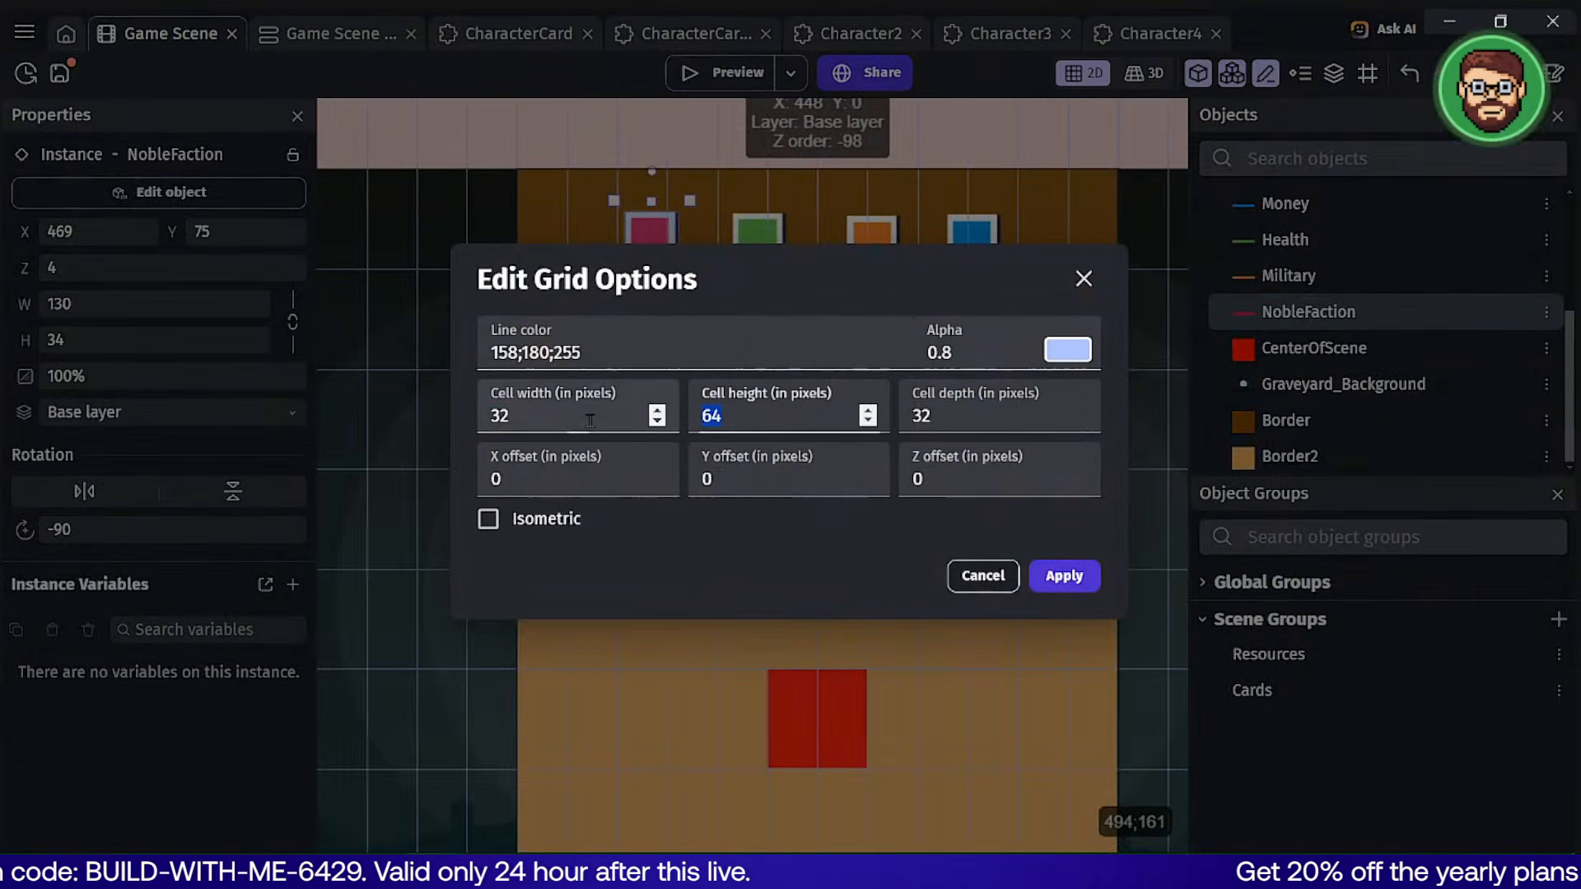
{"action": "type", "text": "32"}
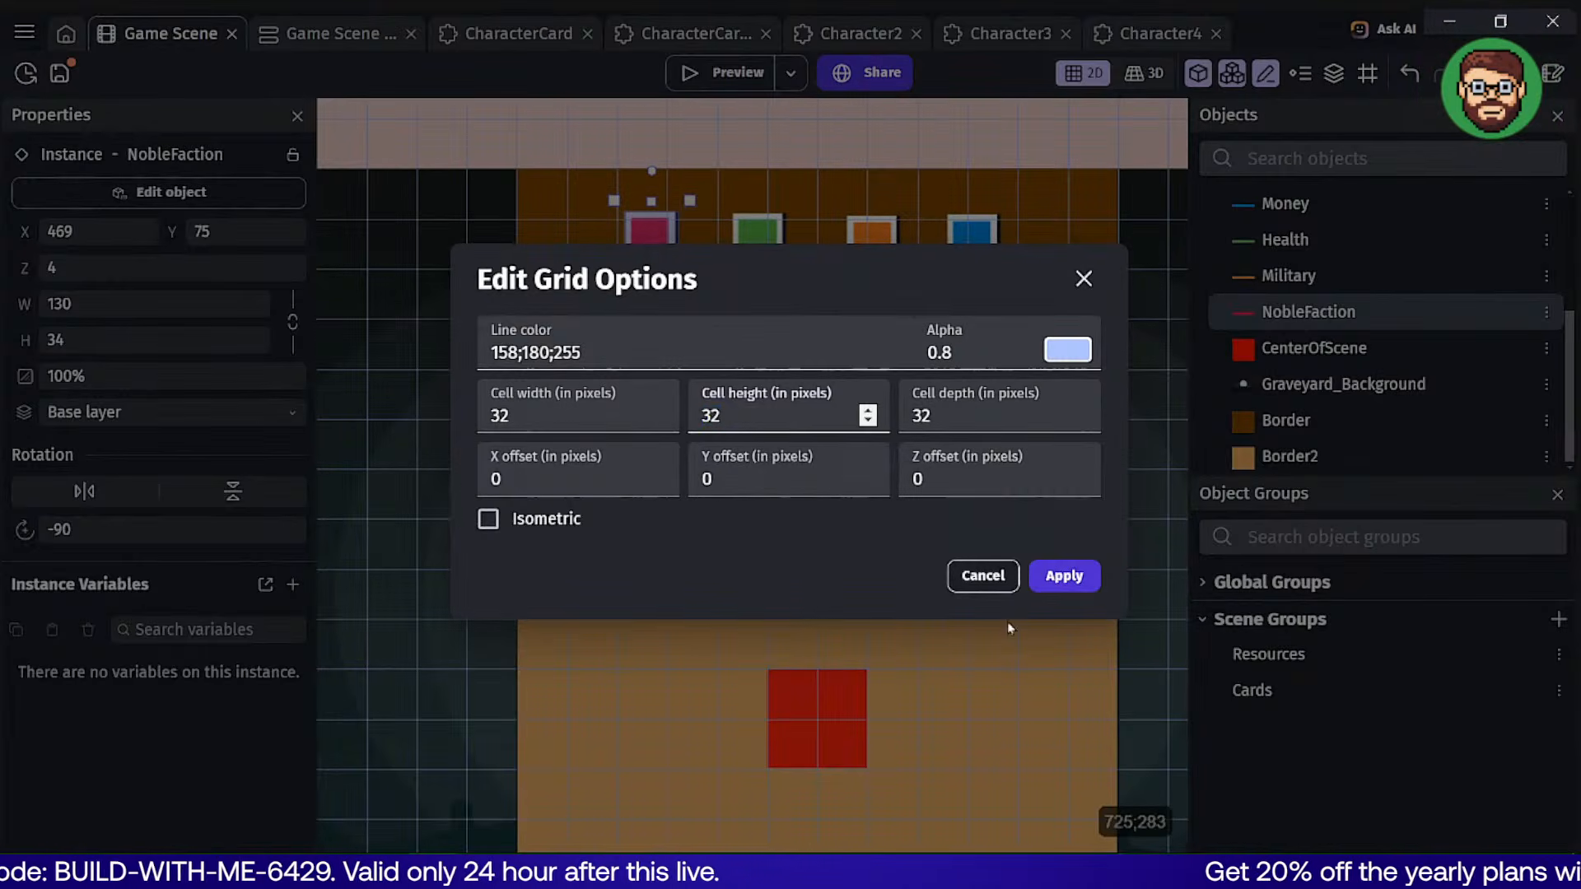
{"action": "left_click", "coordinate": [1064, 576]}
Snap the four resource bars to the grid with one-cell gaps between them, placing Money at X 656, Y 78.
{"action": "scroll", "coordinate": [647, 411], "scroll_direction": "up", "scroll_amount": 4}
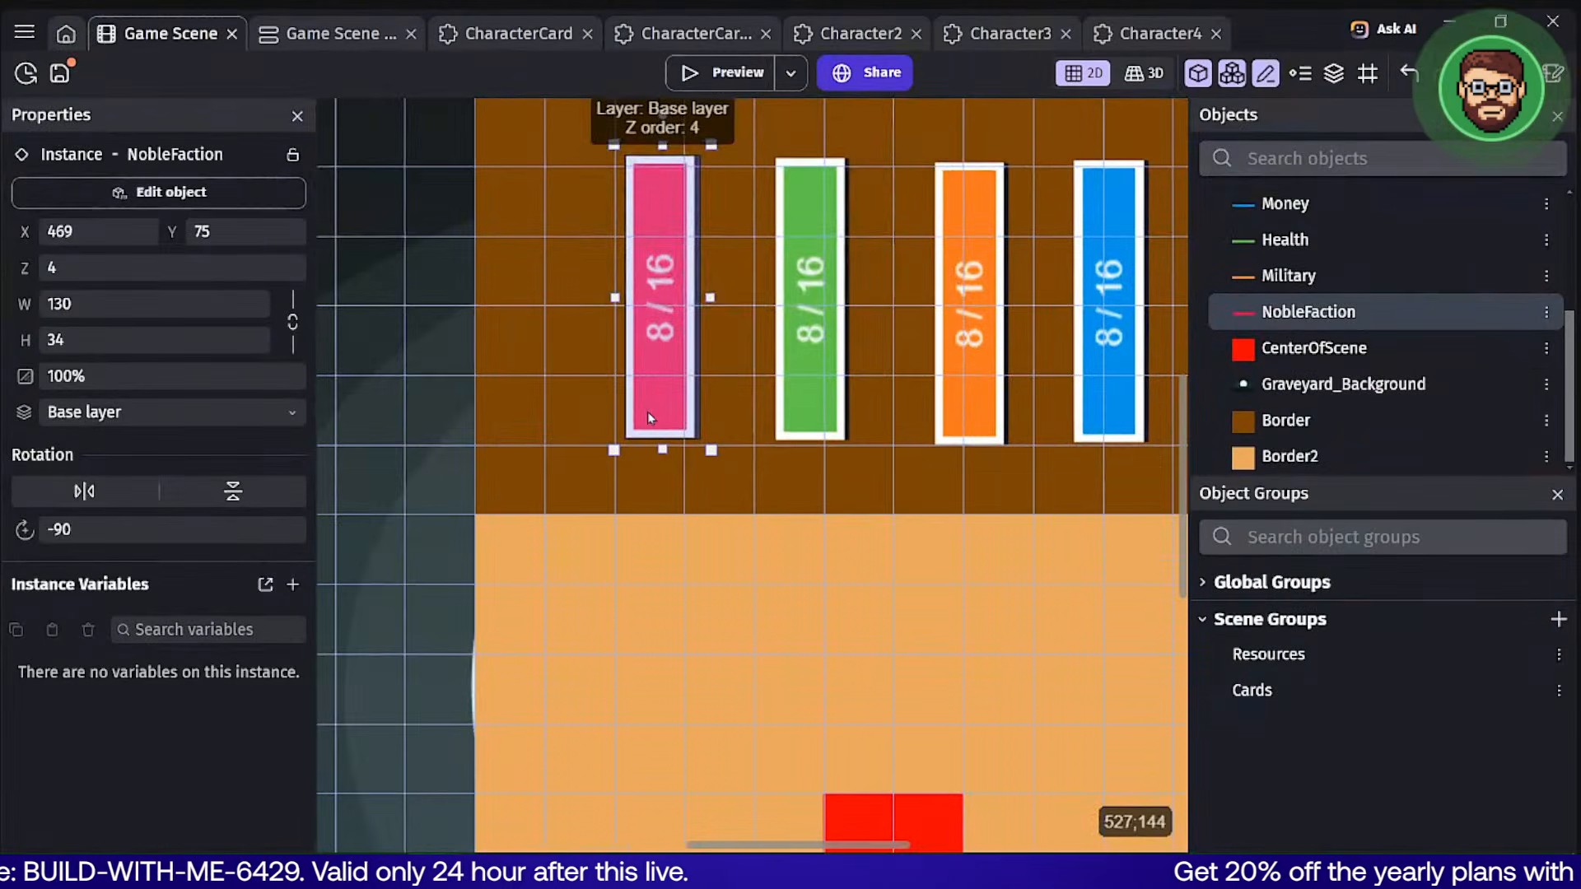
{"action": "middle_click_drag", "start_coordinate": [810, 415], "coordinate": [635, 396]}
{"action": "left_click_drag", "start_coordinate": [635, 396], "coordinate": [580, 412]}
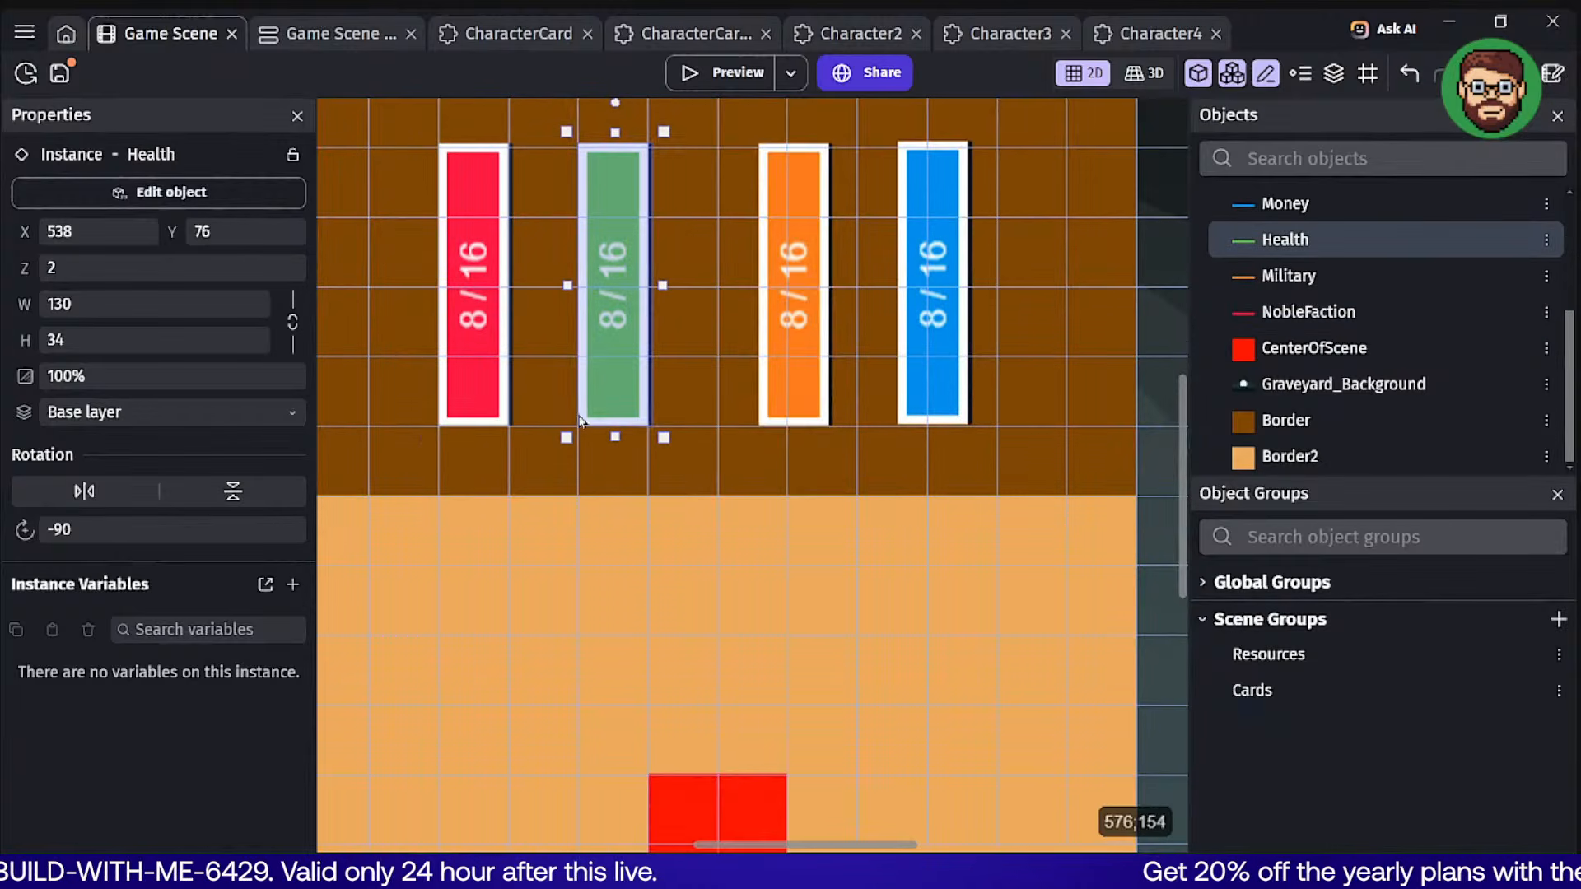
{"action": "left_click_drag", "start_coordinate": [789, 407], "coordinate": [747, 407]}
{"action": "left_click_drag", "start_coordinate": [933, 408], "coordinate": [893, 409]}
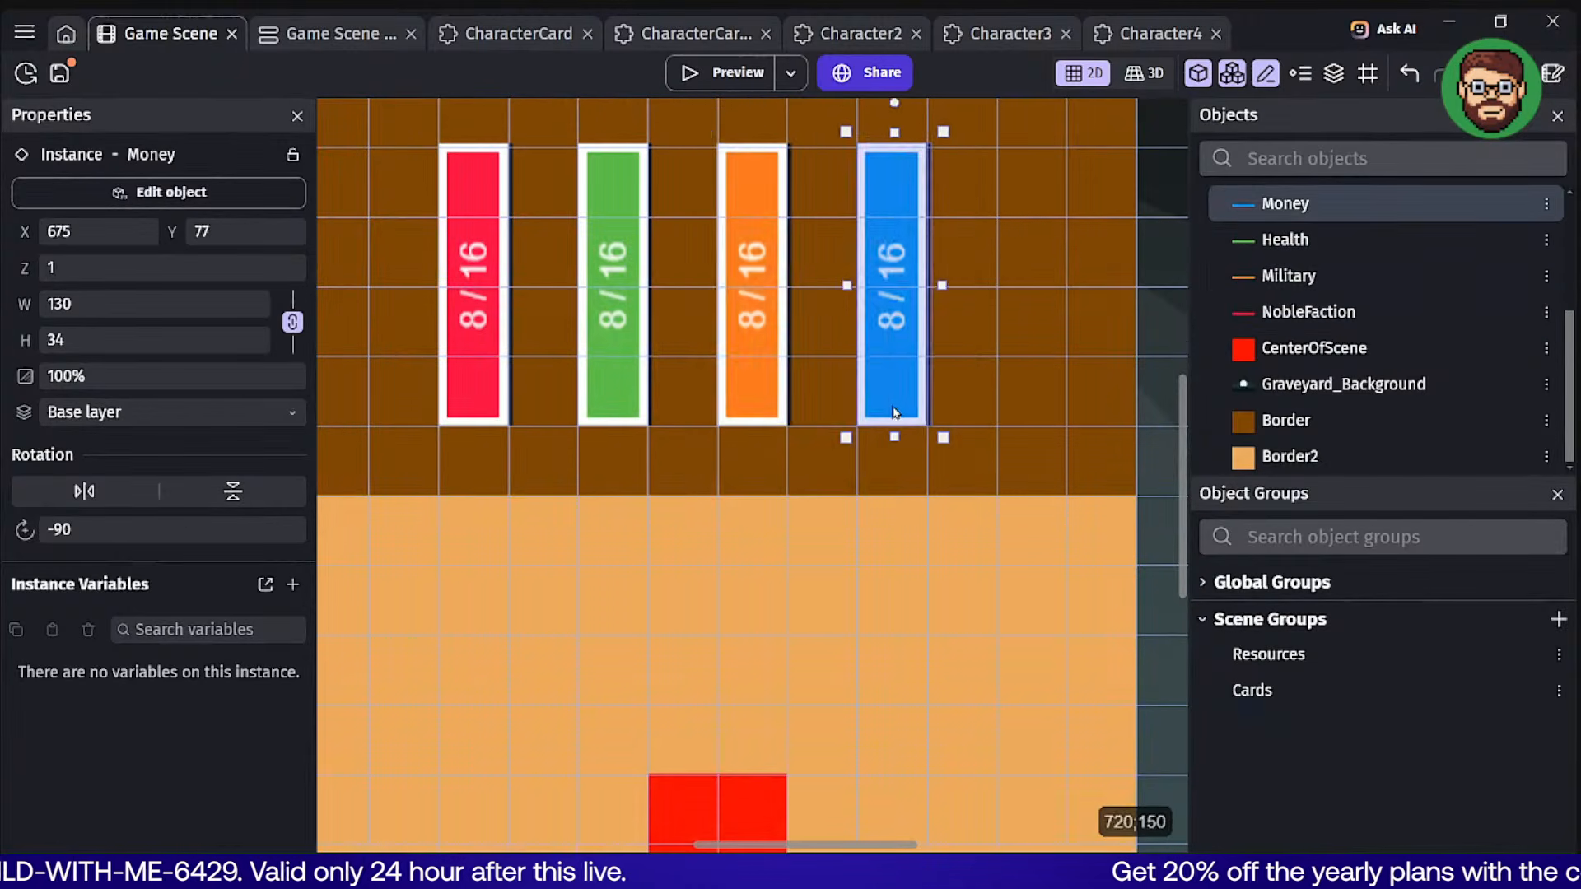
{"action": "scroll", "coordinate": [813, 408], "scroll_direction": "down", "scroll_amount": 1}
{"action": "scroll", "coordinate": [813, 408], "scroll_direction": "down", "scroll_amount": 1}
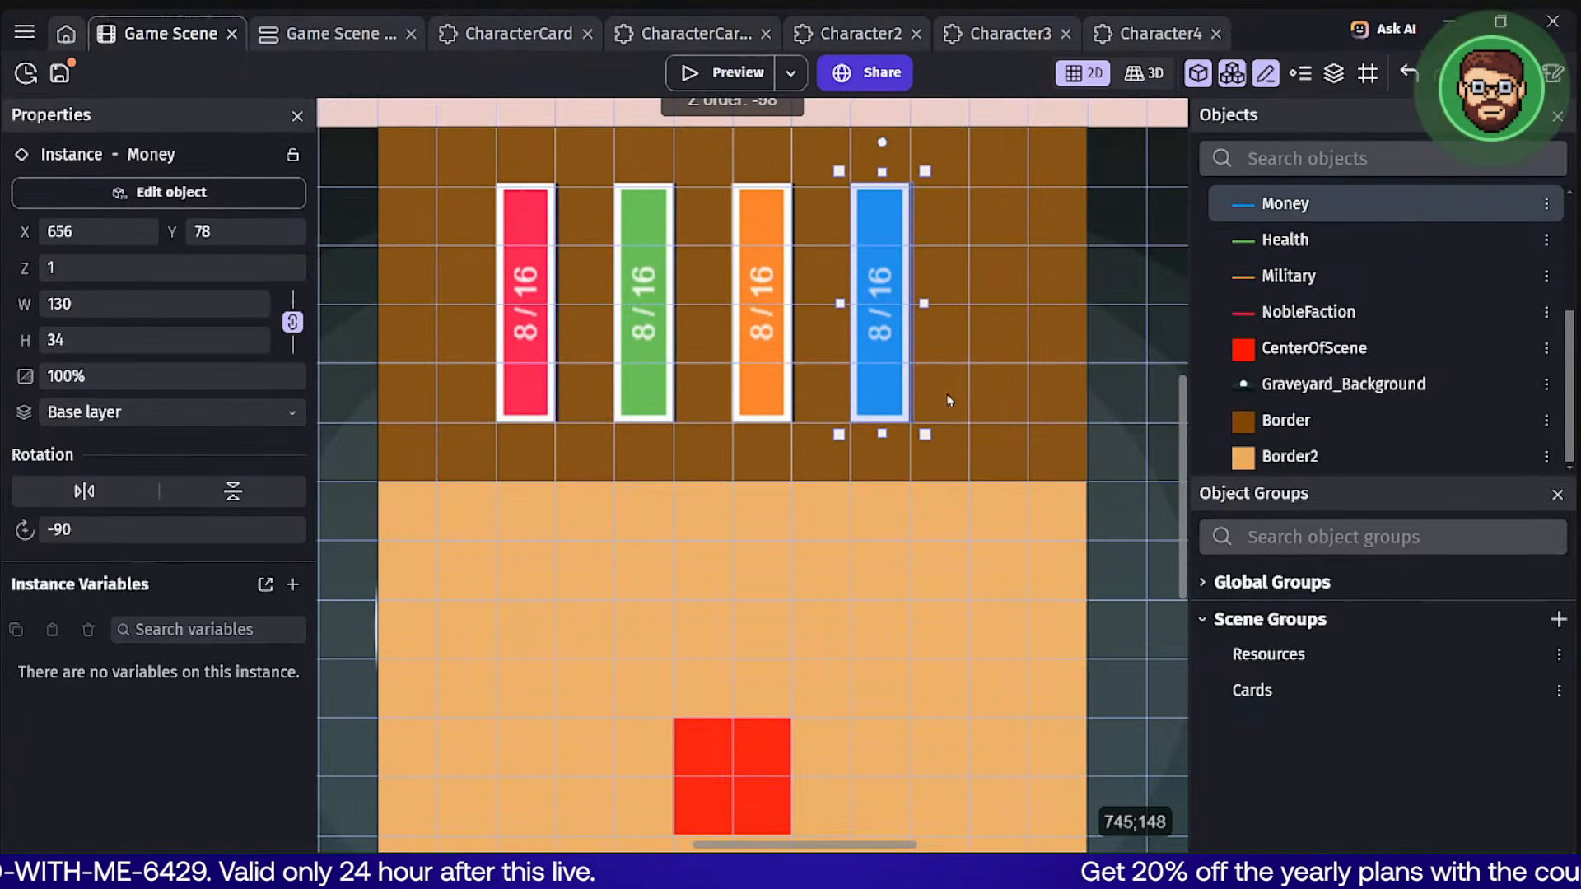
Move the Money bar to X 688 and shift the Military bar one grid cell towards it, widening the gap after Health.
{"action": "left_click_drag", "start_coordinate": [879, 408], "coordinate": [939, 407]}
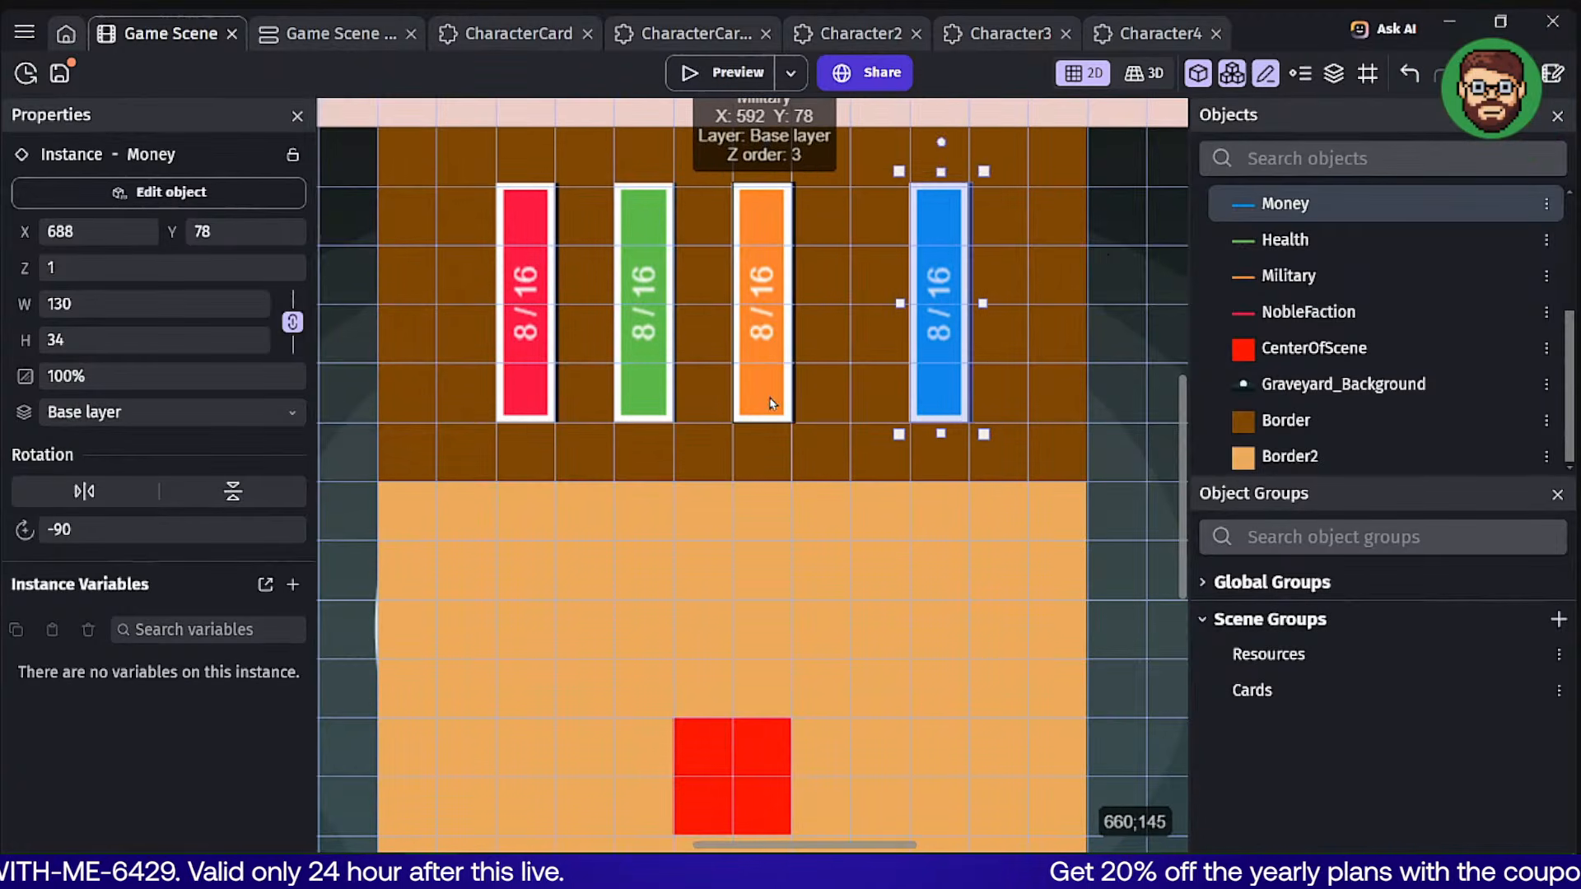
{"action": "left_click_drag", "start_coordinate": [772, 405], "coordinate": [818, 395]}
{"action": "scroll", "coordinate": [800, 378], "scroll_direction": "down", "scroll_amount": 2}
{"action": "left_click", "coordinate": [643, 132]}
{"action": "scroll", "coordinate": [695, 229], "scroll_direction": "down", "scroll_amount": 1}
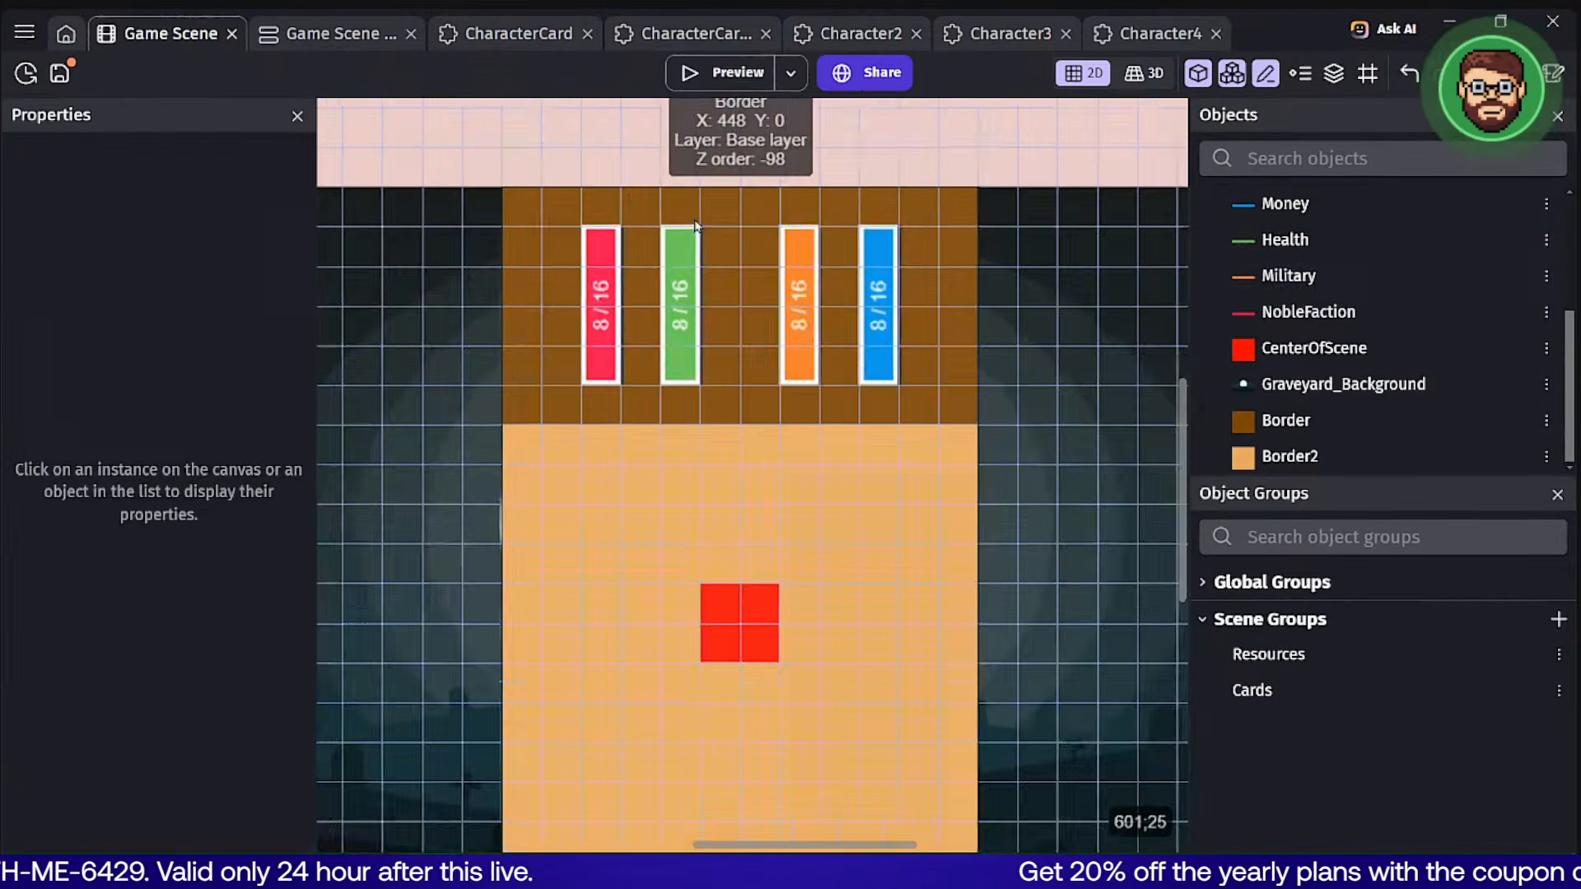
Test moving the character card in a game preview with the new border panels, and close the preview.
{"action": "scroll", "coordinate": [698, 218], "scroll_direction": "down", "scroll_amount": 3}
{"action": "left_click", "coordinate": [692, 82]}
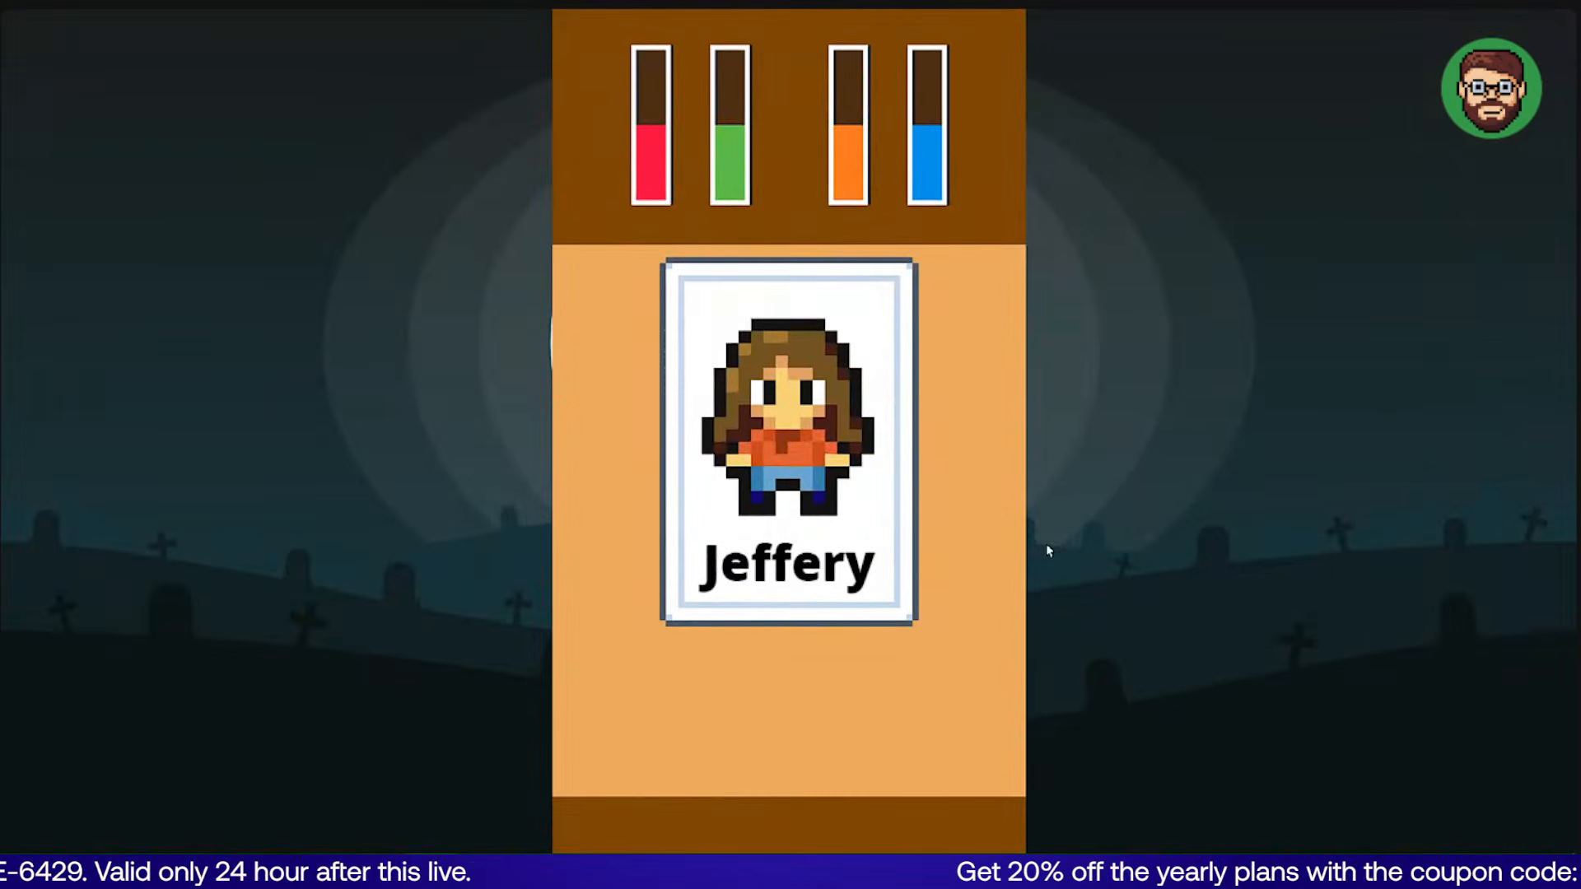
{"action": "left_click_drag", "start_coordinate": [927, 414], "coordinate": [746, 456]}
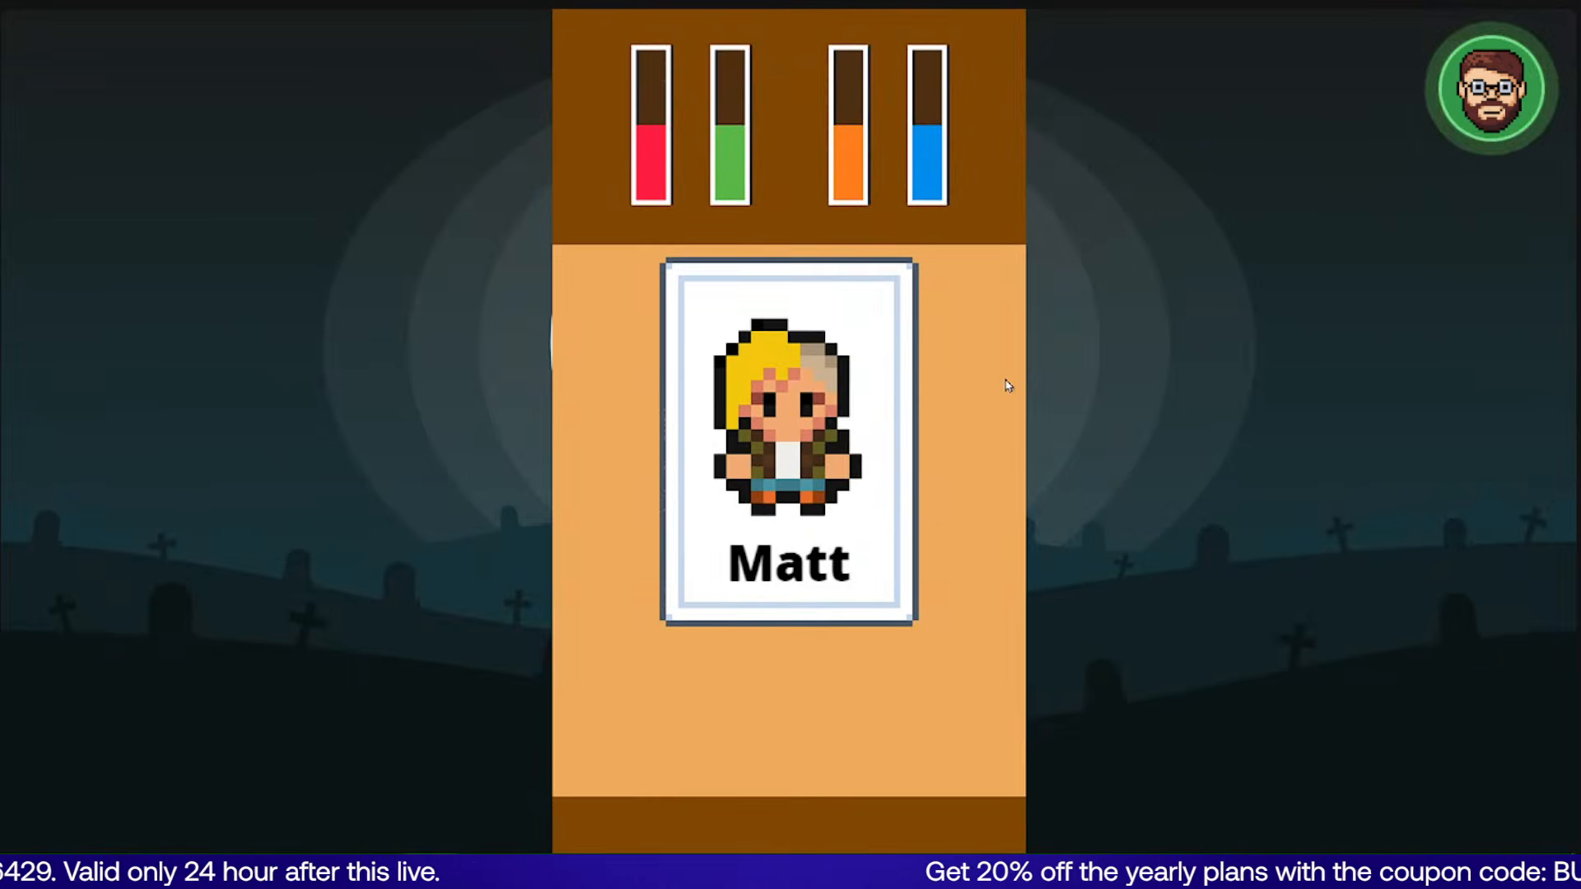
{"action": "left_click_drag", "start_coordinate": [859, 421], "coordinate": [800, 434]}
{"action": "left_click_drag", "start_coordinate": [954, 407], "coordinate": [1169, 382]}
{"action": "key", "text": "F11"}
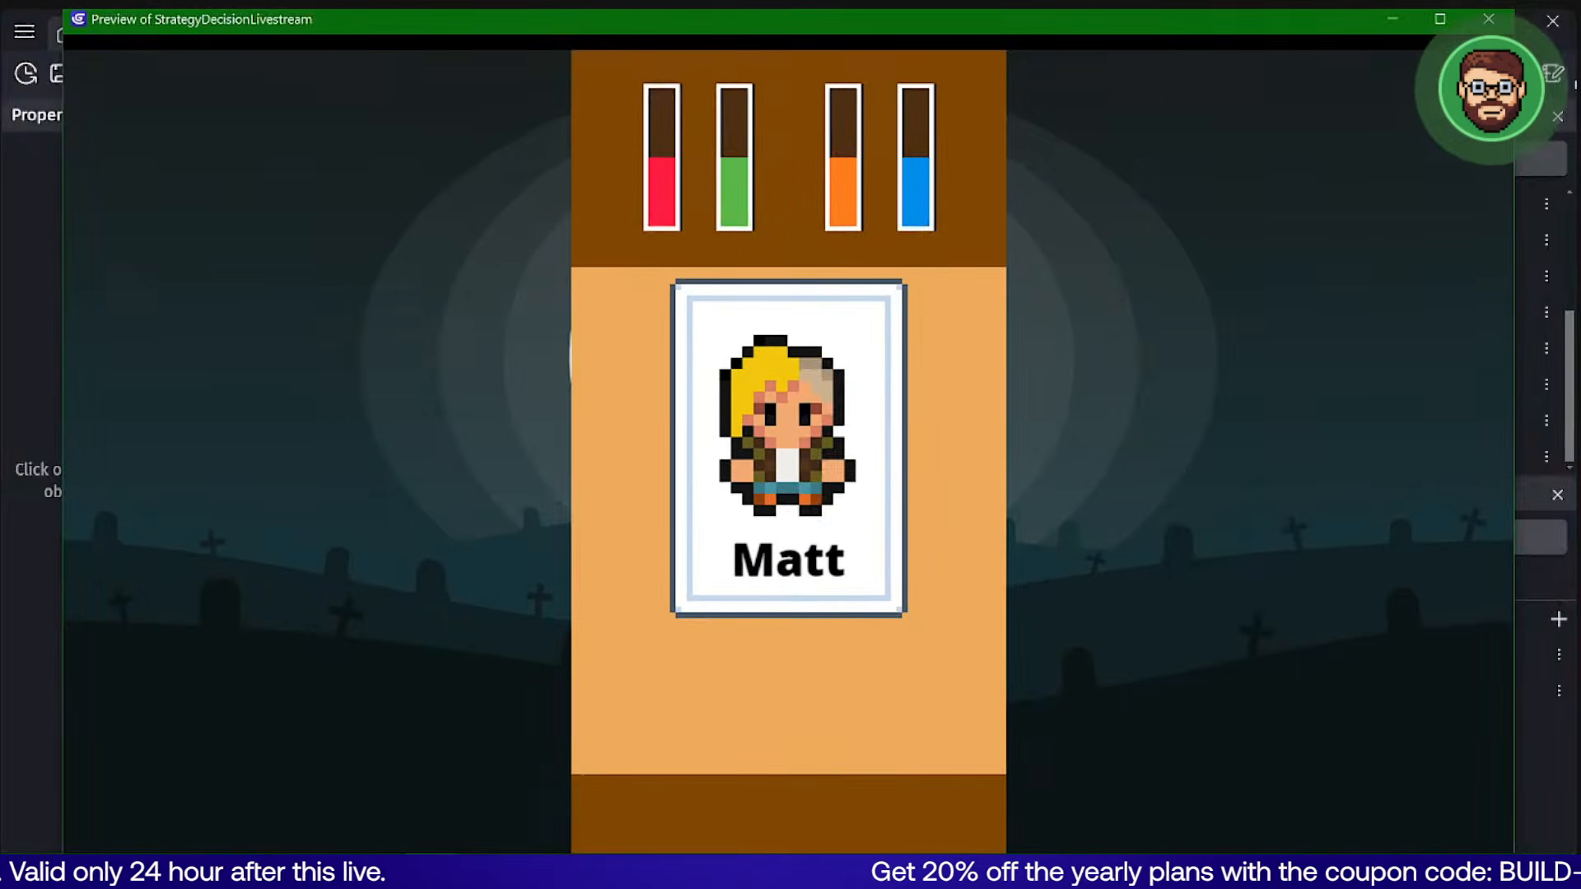
{"action": "left_click", "coordinate": [1488, 19]}
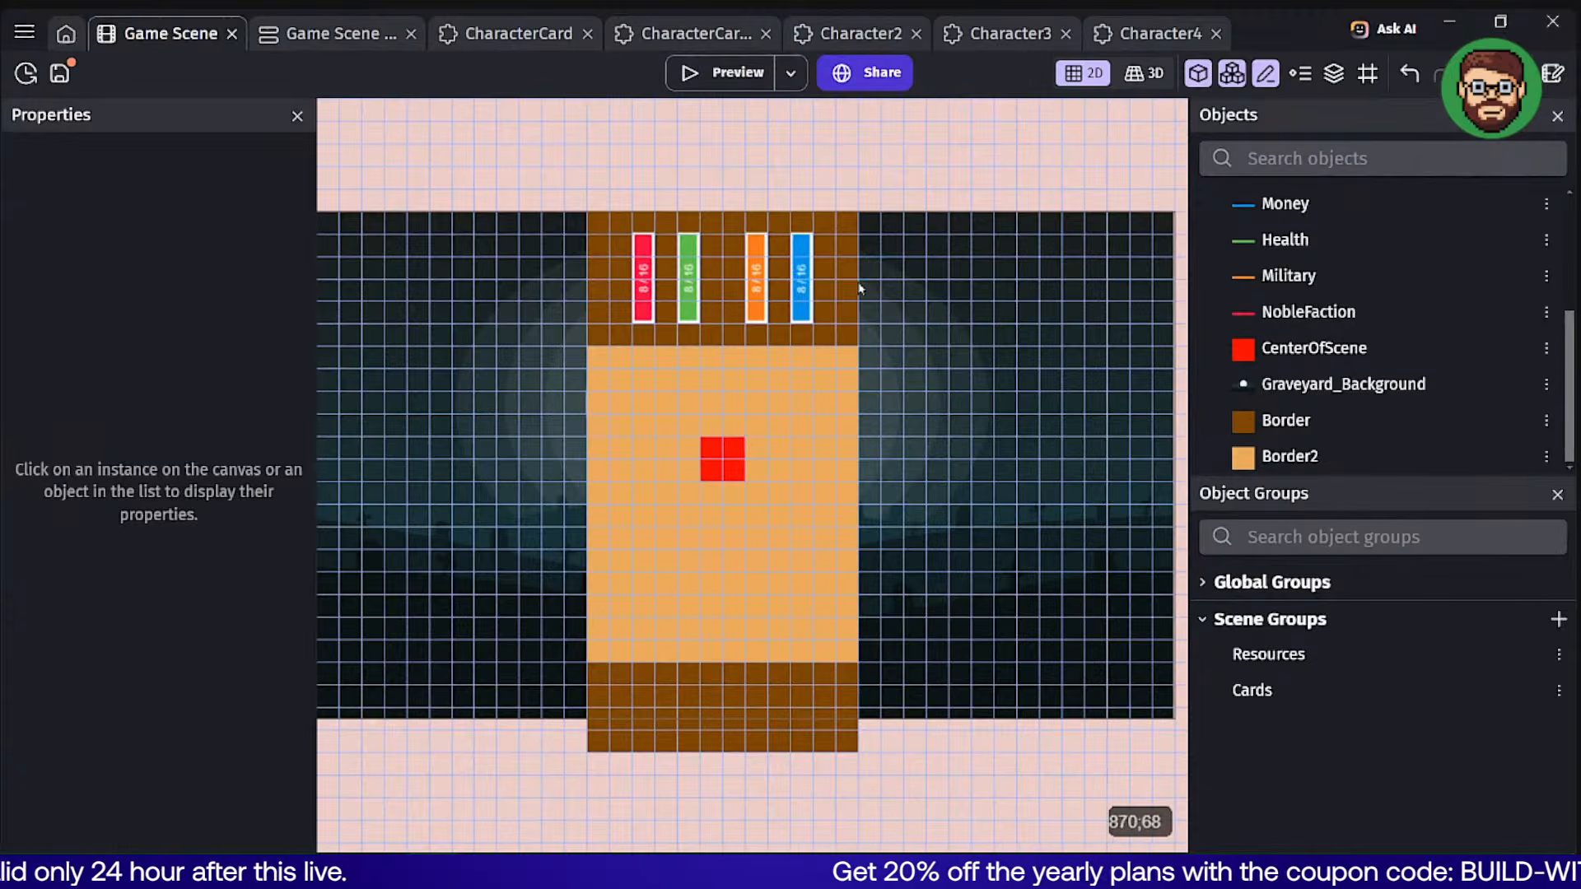
Widen both the Border and Border2 instances by one 32-pixel grid cell on each side.
{"action": "left_click", "coordinate": [850, 370]}
{"action": "left_click_drag", "start_coordinate": [866, 457], "coordinate": [886, 458]}
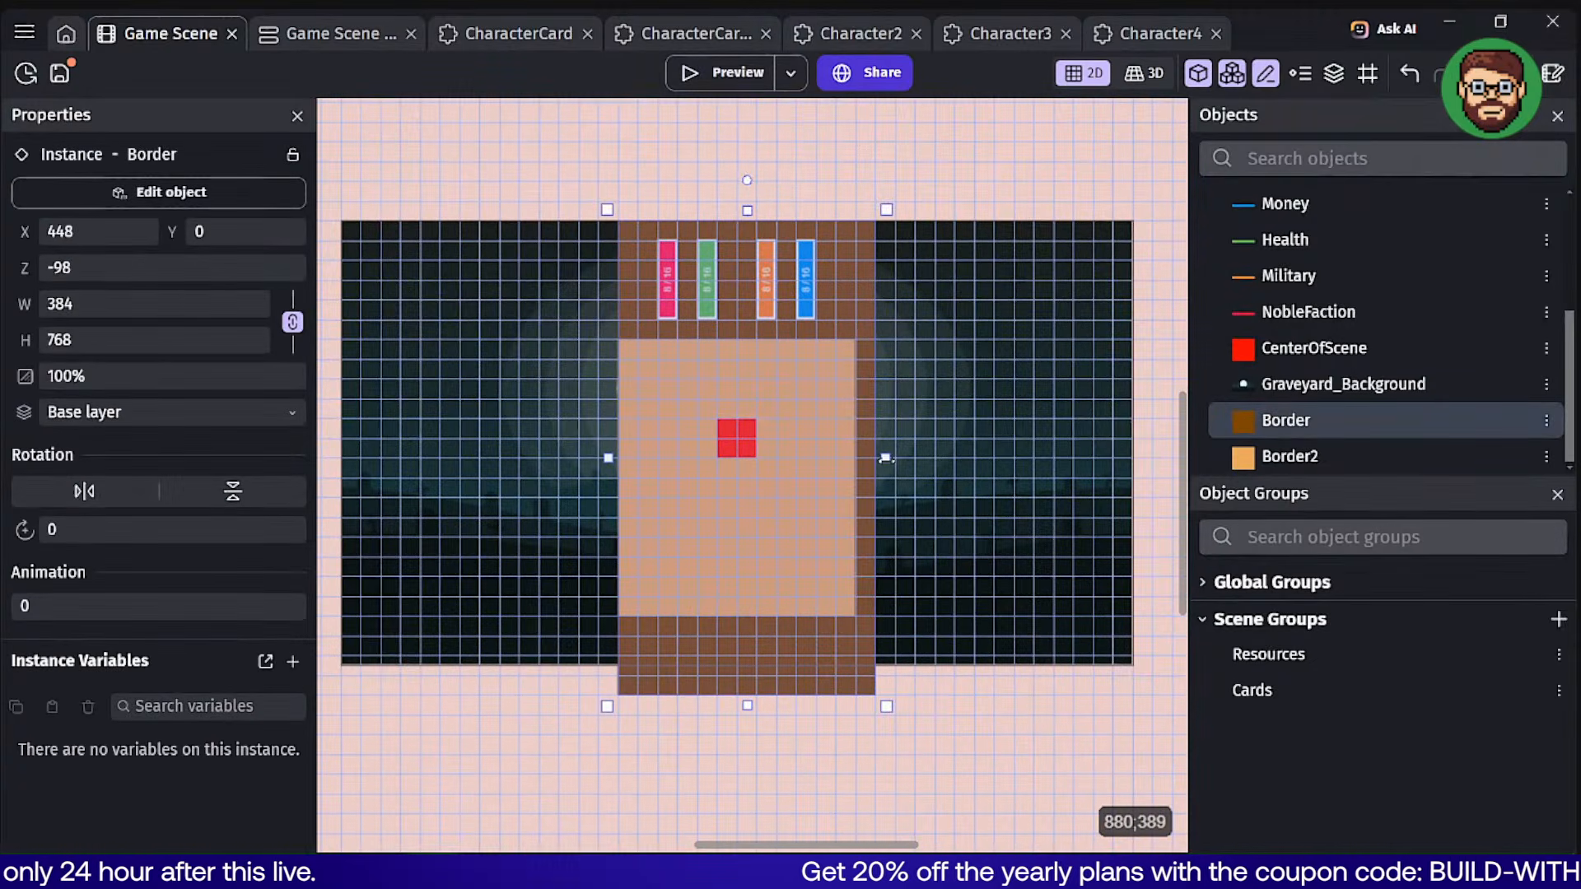
{"action": "mouse_move", "coordinate": [609, 459]}
{"action": "left_mouse_down"}
{"action": "mouse_move", "coordinate": [587, 458]}
{"action": "mouse_move", "coordinate": [587, 477]}
{"action": "left_mouse_up"}
{"action": "left_click", "coordinate": [635, 446]}
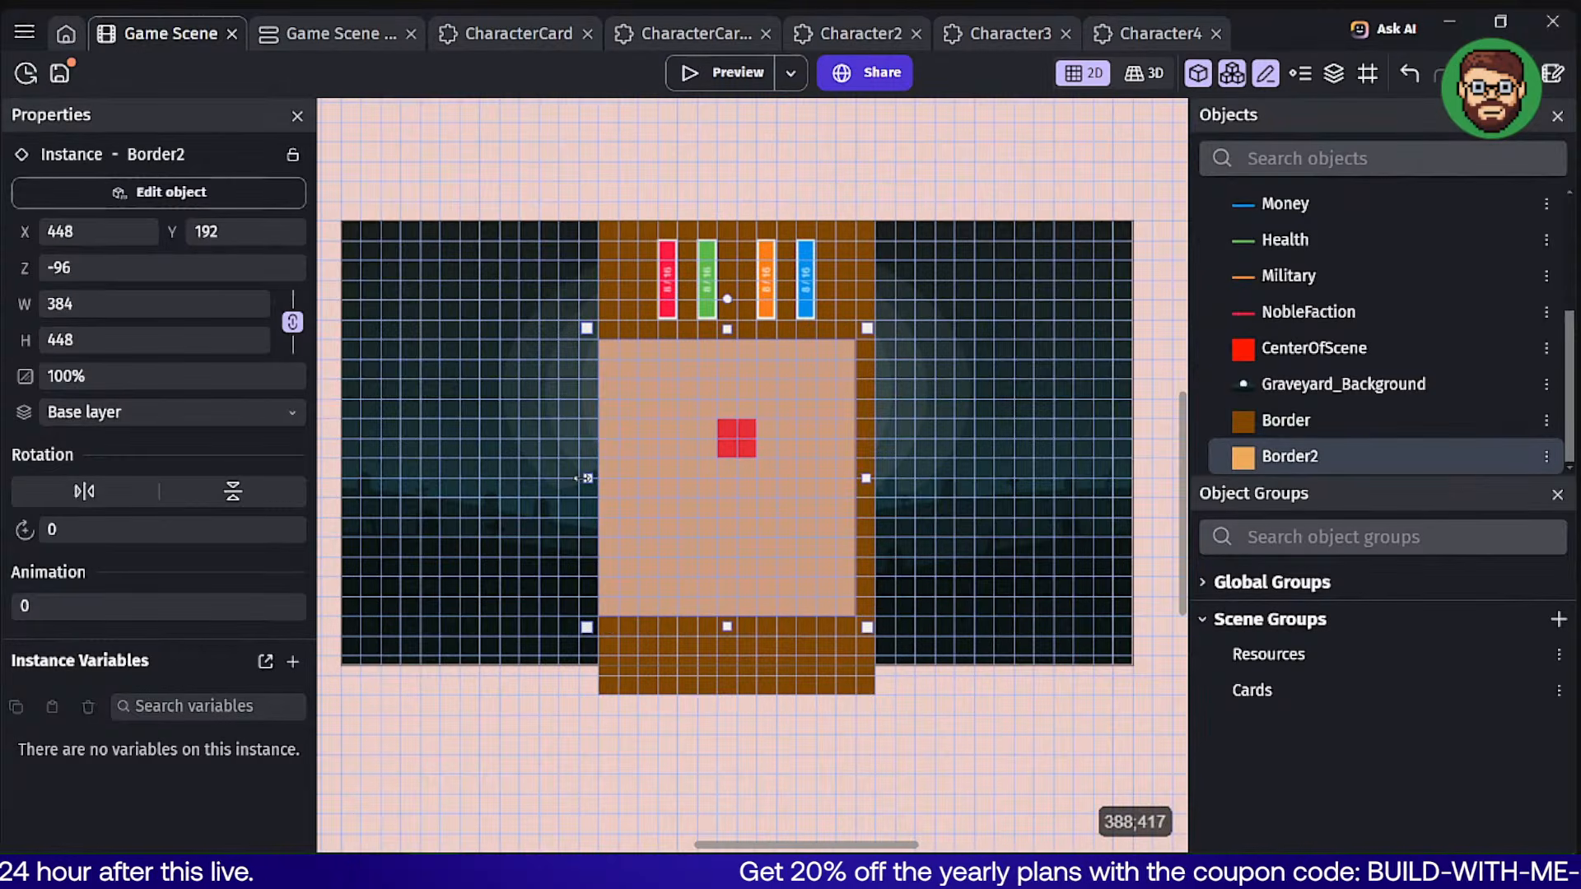
{"action": "left_click_drag", "start_coordinate": [867, 478], "coordinate": [886, 478]}
{"action": "left_click", "coordinate": [948, 197]}
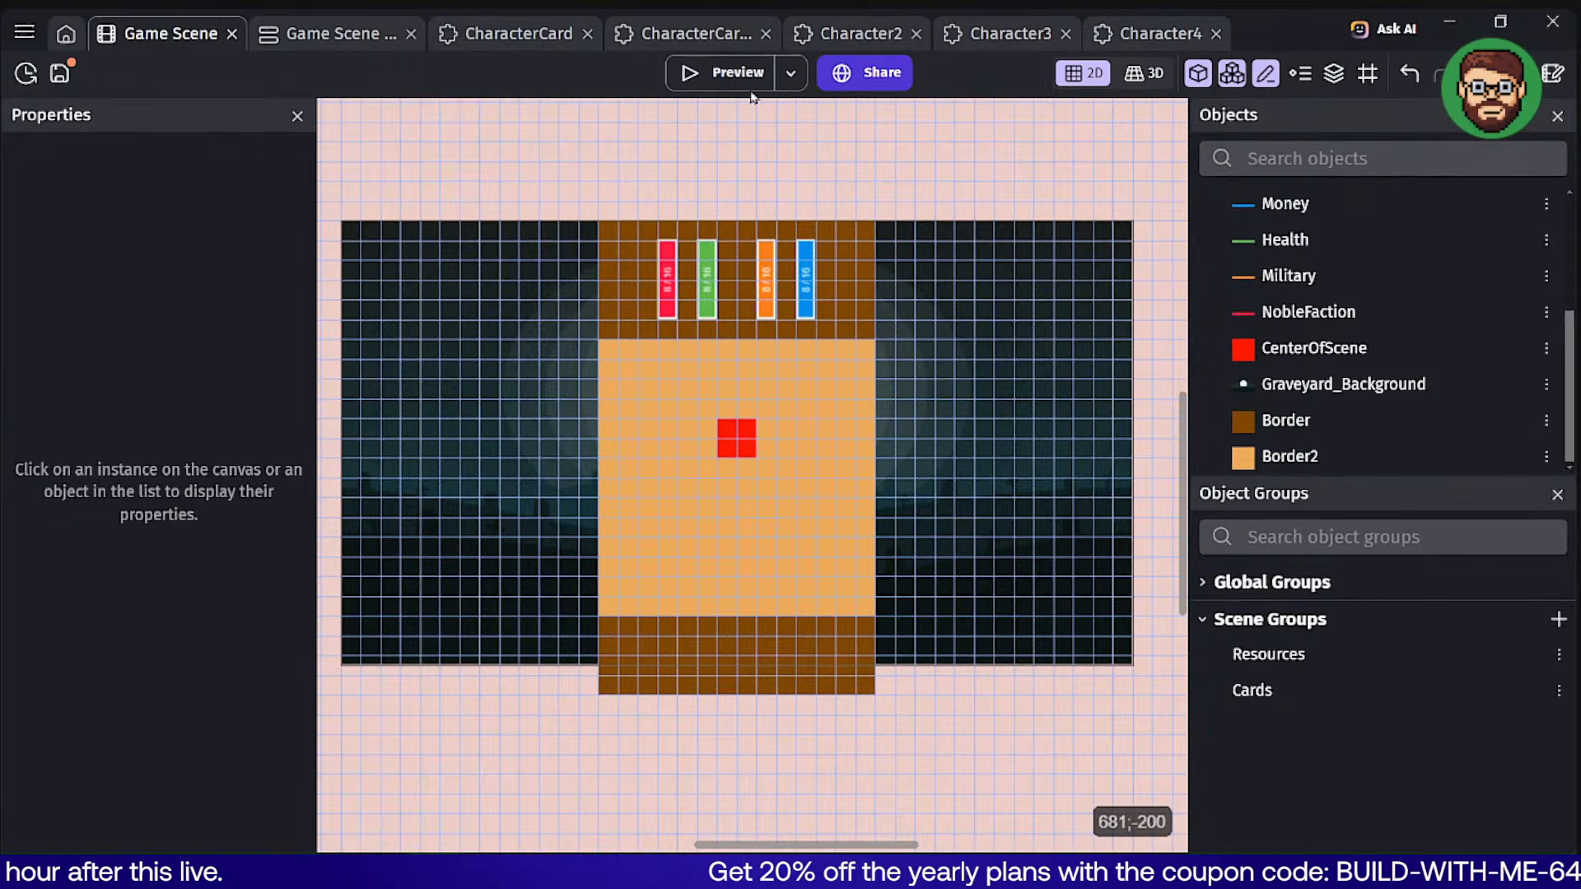
Preview the game again to check the widened border panels around the card and resource bars.
{"action": "key", "text": "F5"}
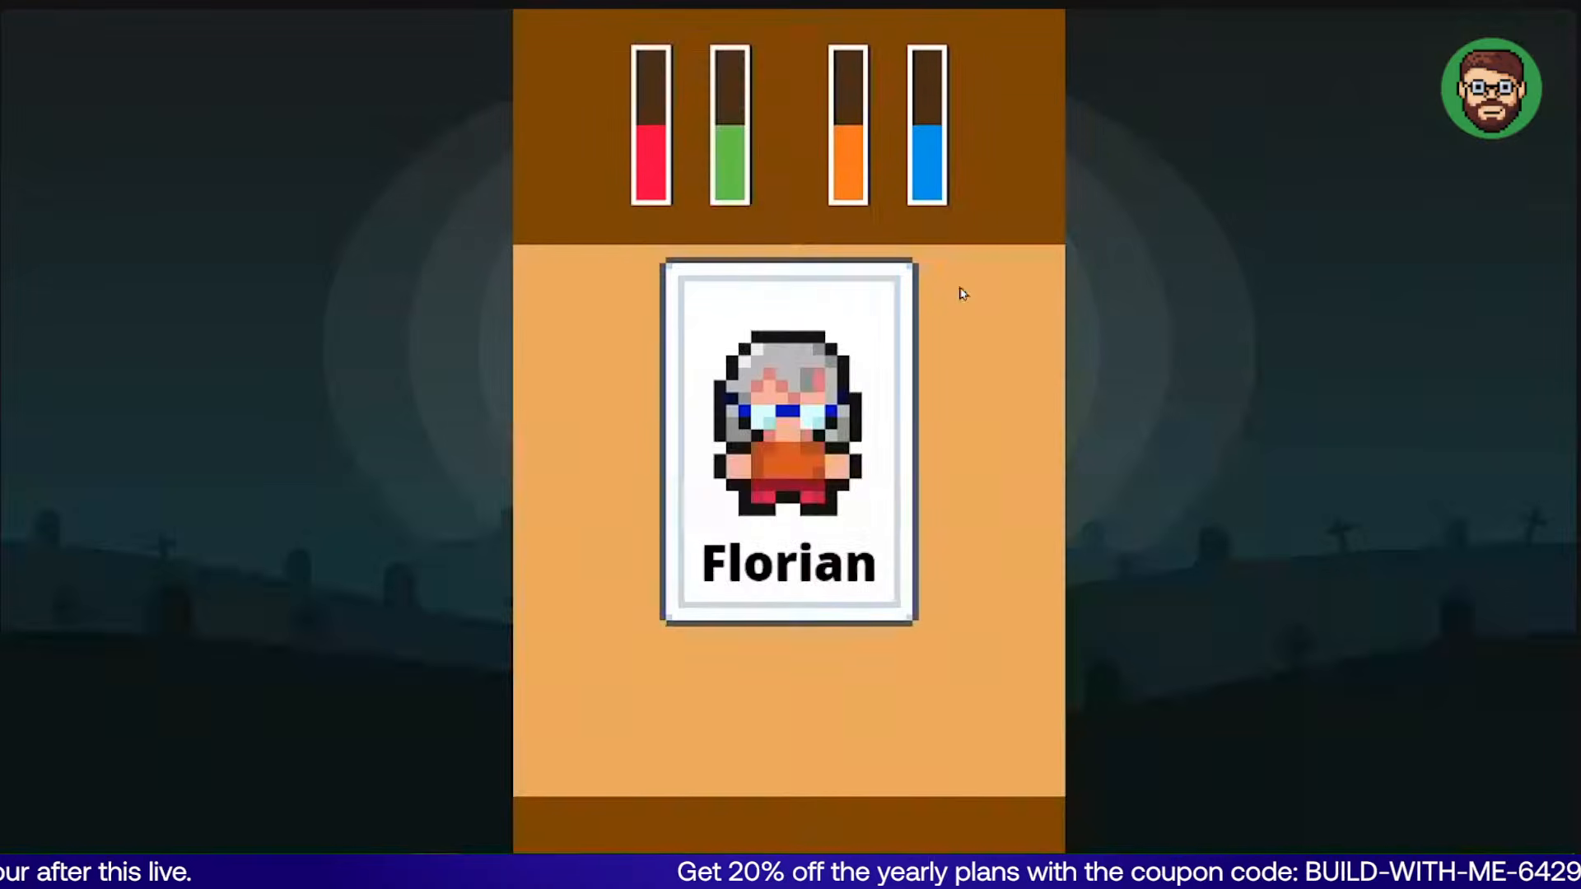
{"action": "key", "text": "space"}
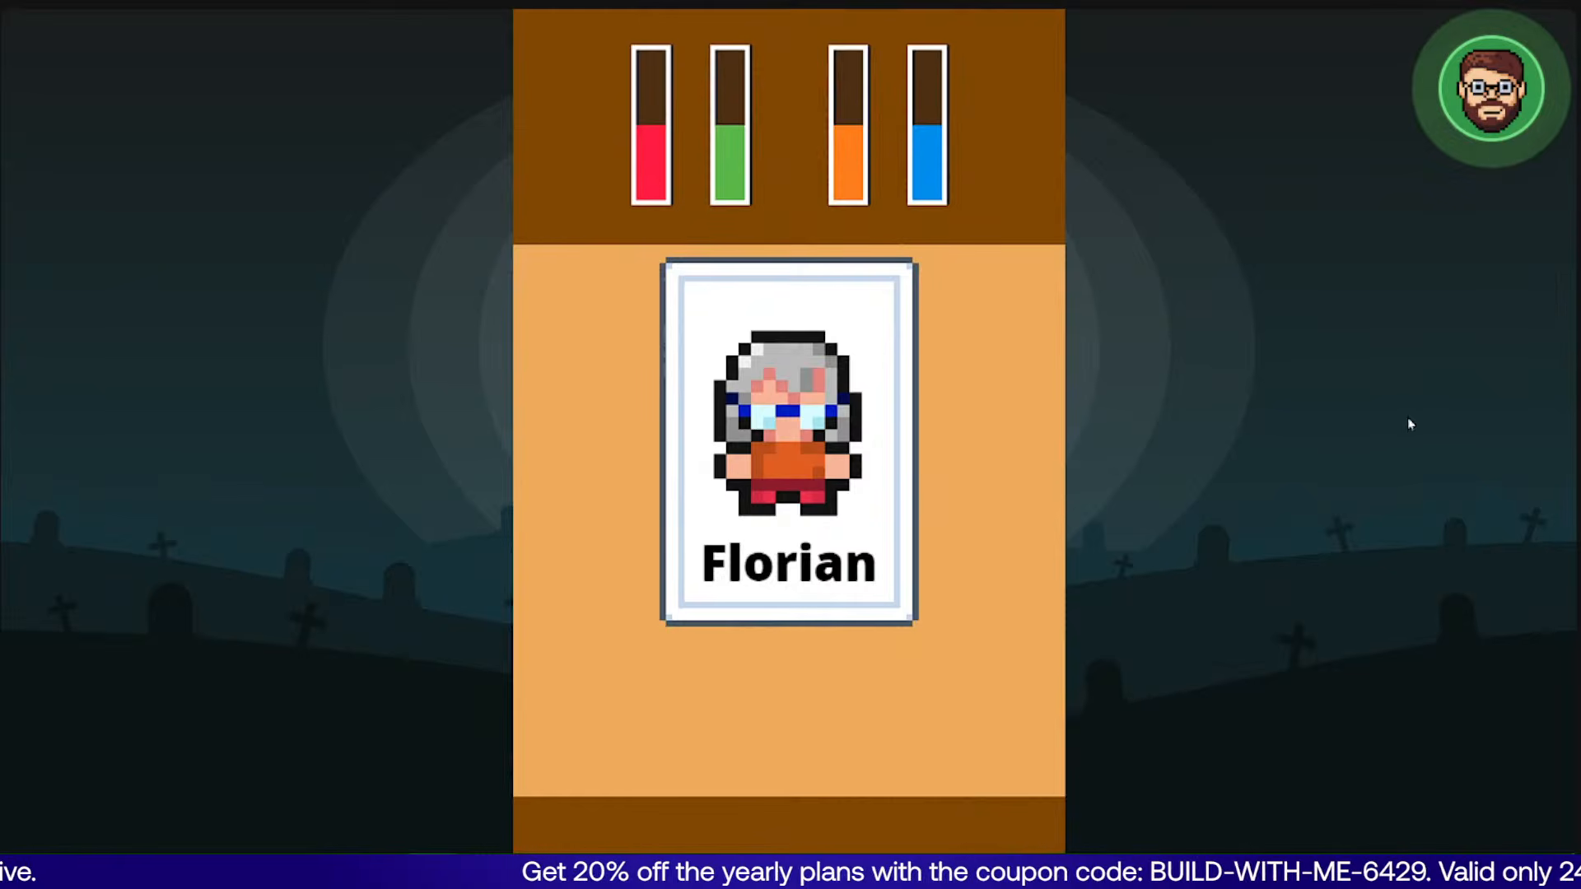
Close the game preview and move the CenterOfScene marker straight down to Y 448.
{"action": "key", "text": "F11"}
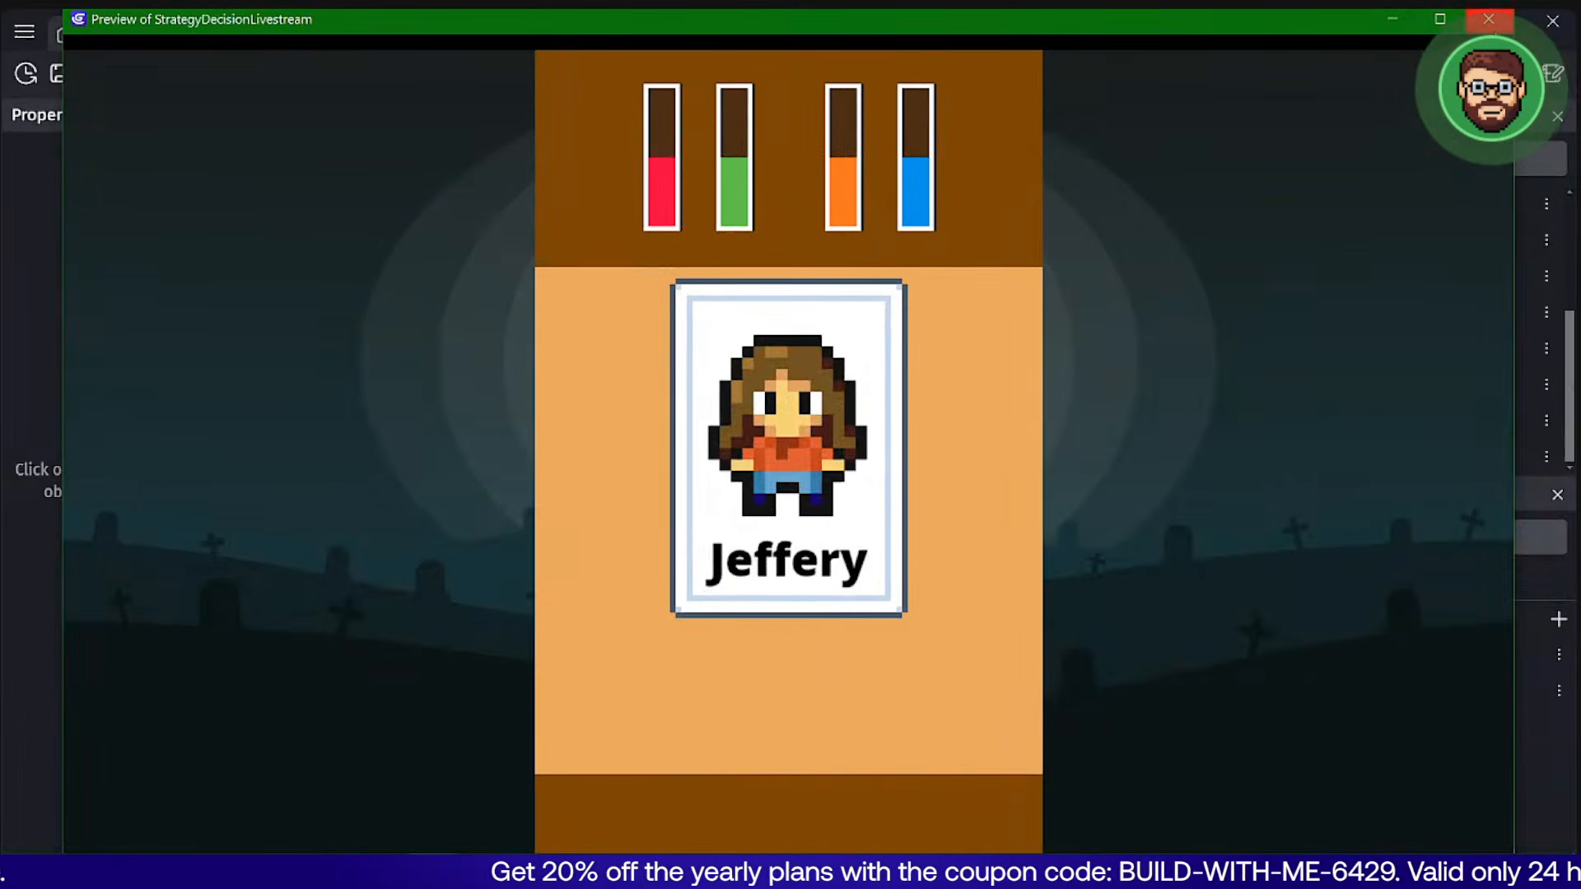
{"action": "left_click", "coordinate": [1489, 18]}
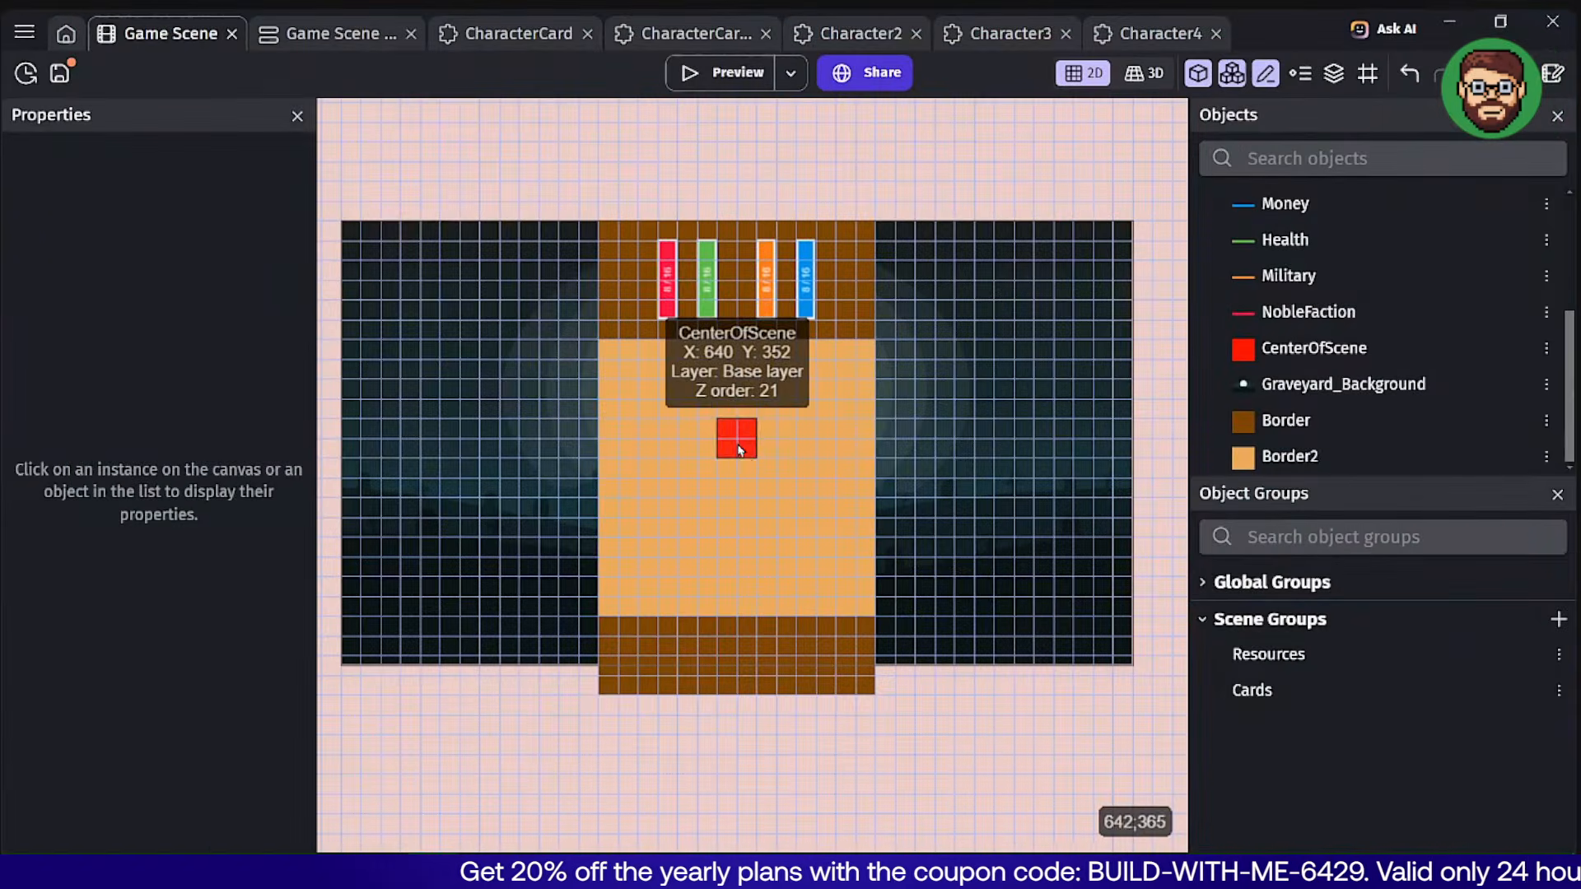
{"action": "left_click_drag", "start_coordinate": [737, 445], "coordinate": [735, 499]}
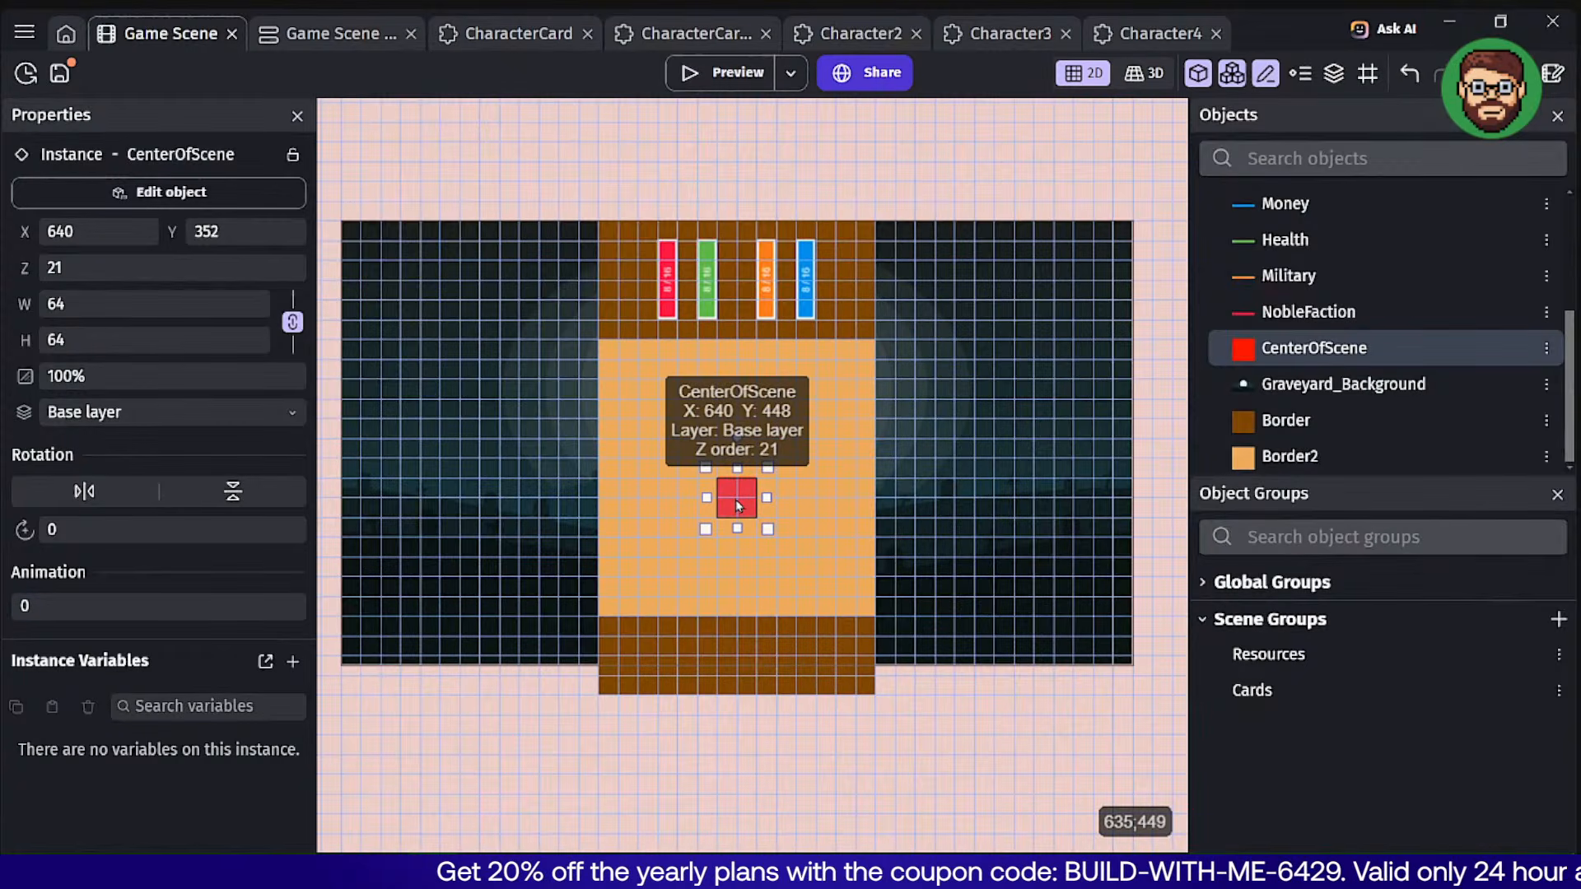
{"action": "left_click", "coordinate": [998, 808]}
Create a new Text object from scratch in the scene objects and name it CharacterText.
{"action": "scroll", "coordinate": [1500, 322], "scroll_direction": "up", "scroll_amount": 3}
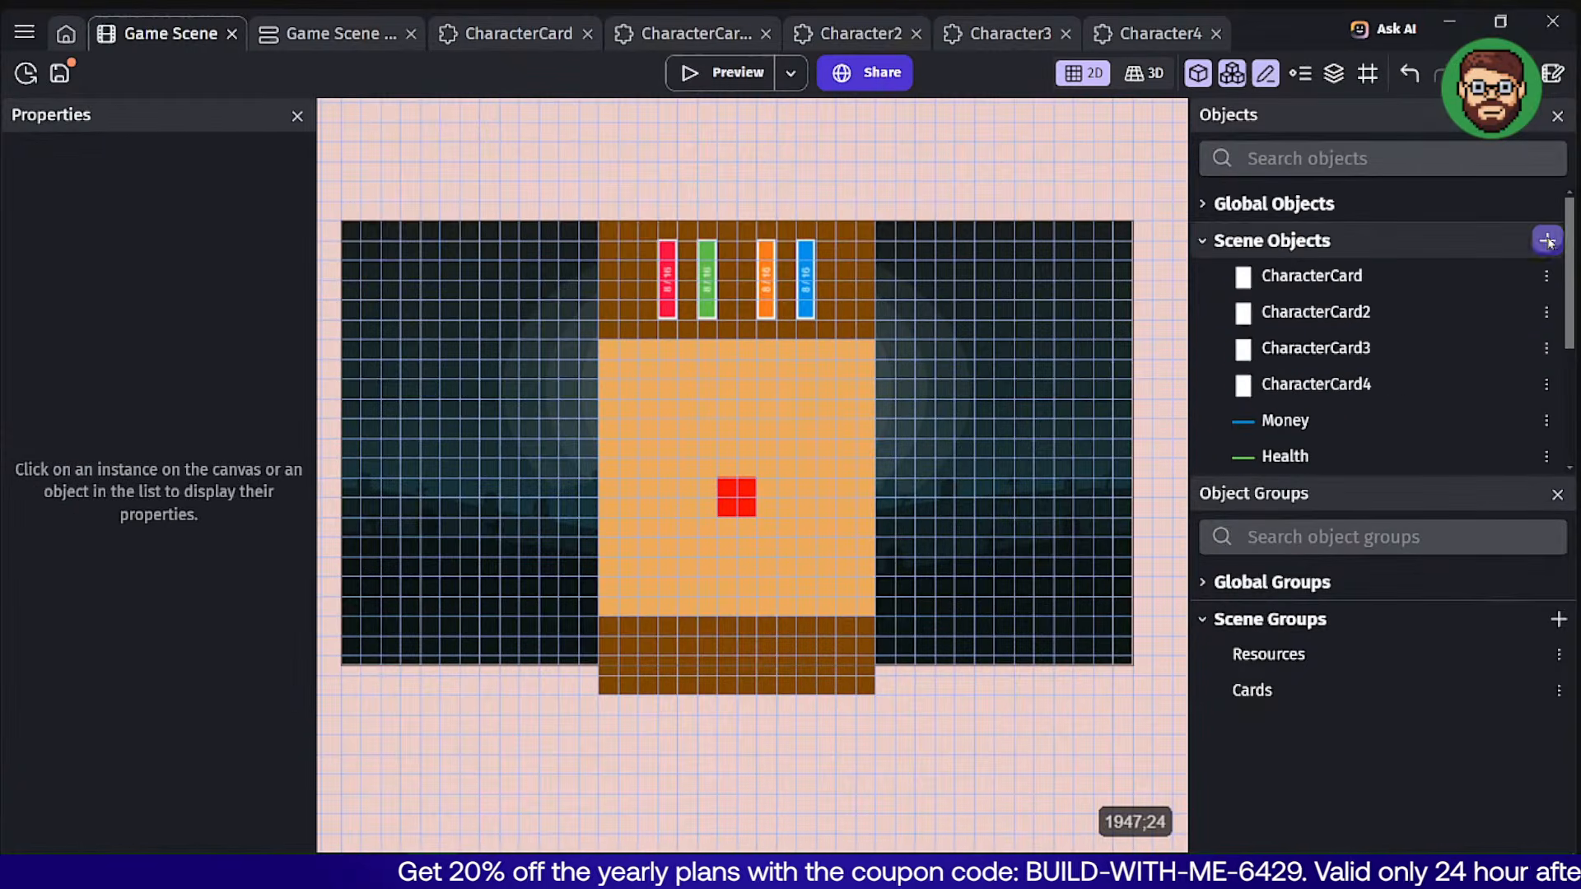
{"action": "left_click", "coordinate": [1548, 241]}
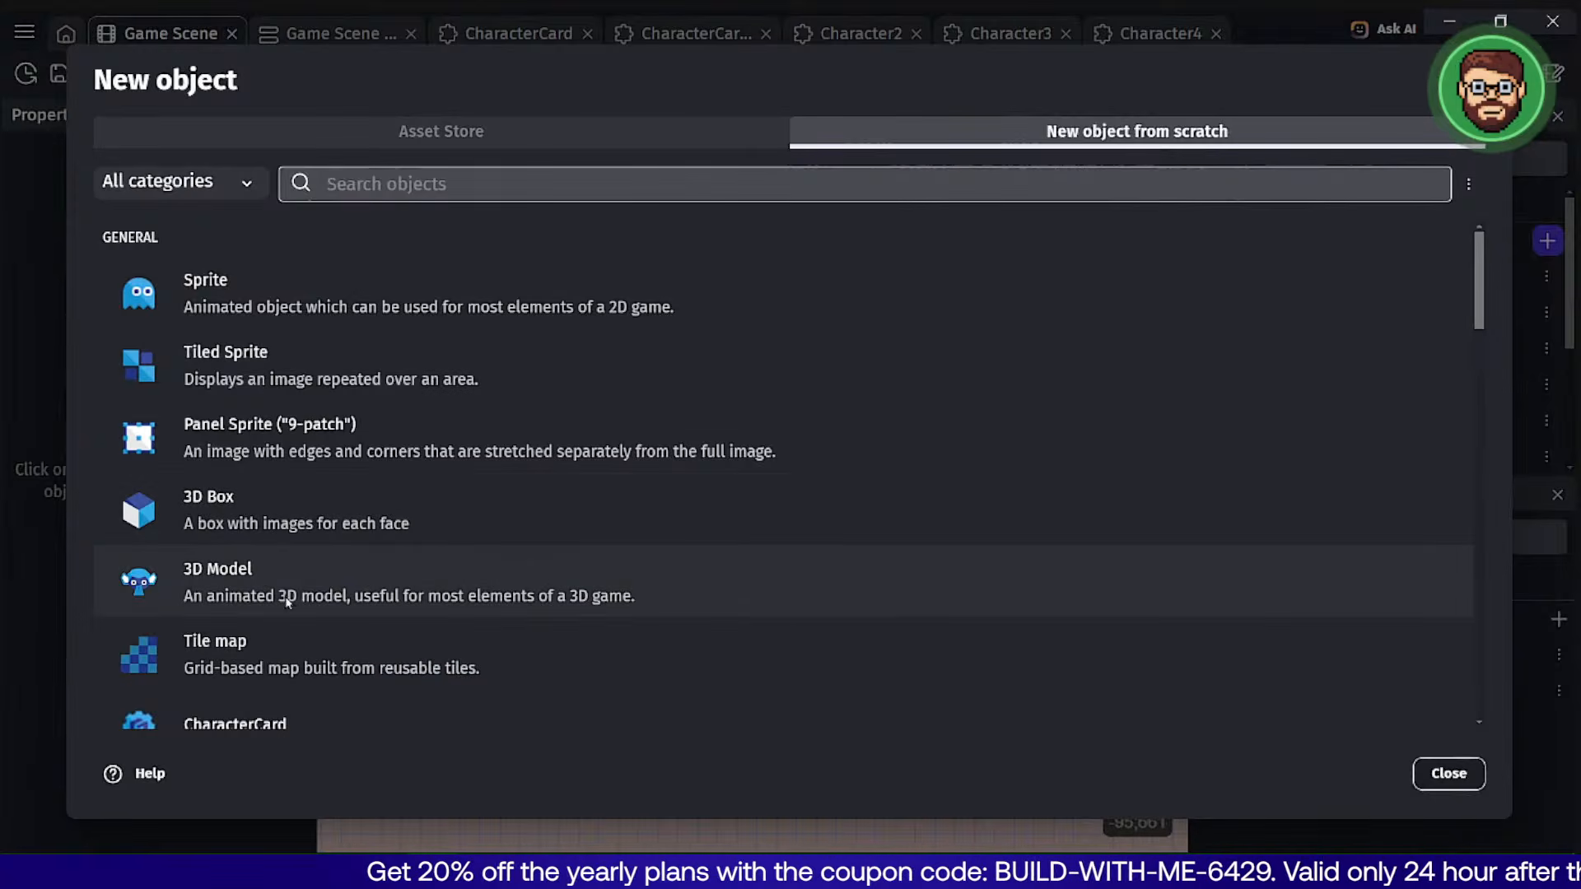
{"action": "scroll", "coordinate": [278, 576], "scroll_direction": "down", "scroll_amount": 3}
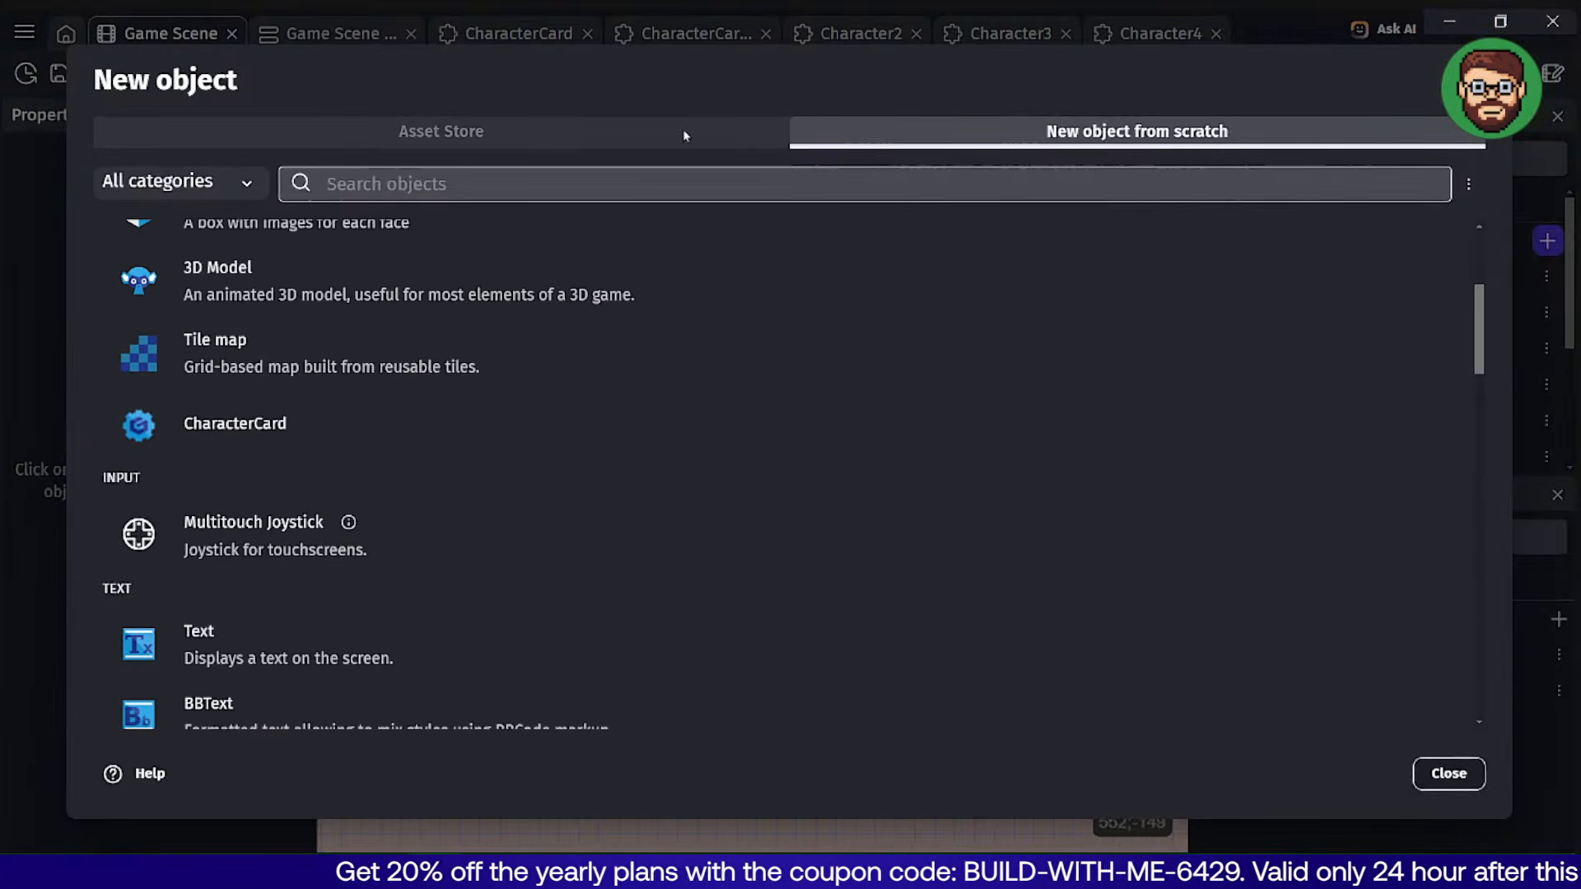
{"action": "scroll", "coordinate": [333, 389], "scroll_direction": "down", "scroll_amount": 3}
{"action": "left_click", "coordinate": [329, 341]}
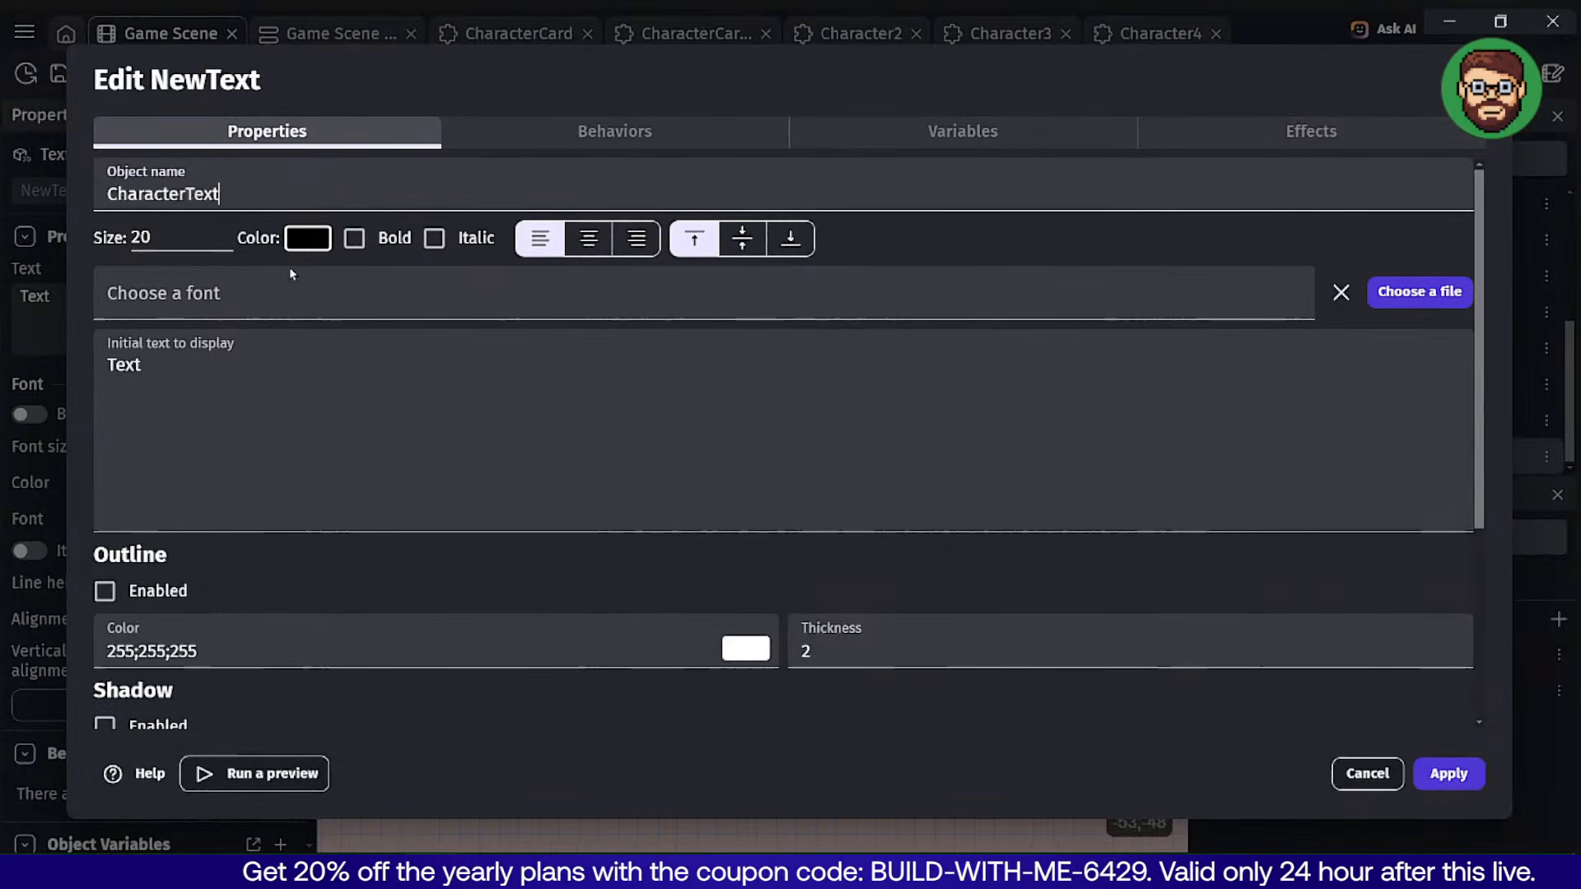
Give CharacterText the NotoSansArabicUI-Black font from the project resources, fill it with a Lorem ipsum placeholder paragraph, and apply.
{"action": "left_click", "coordinate": [268, 295]}
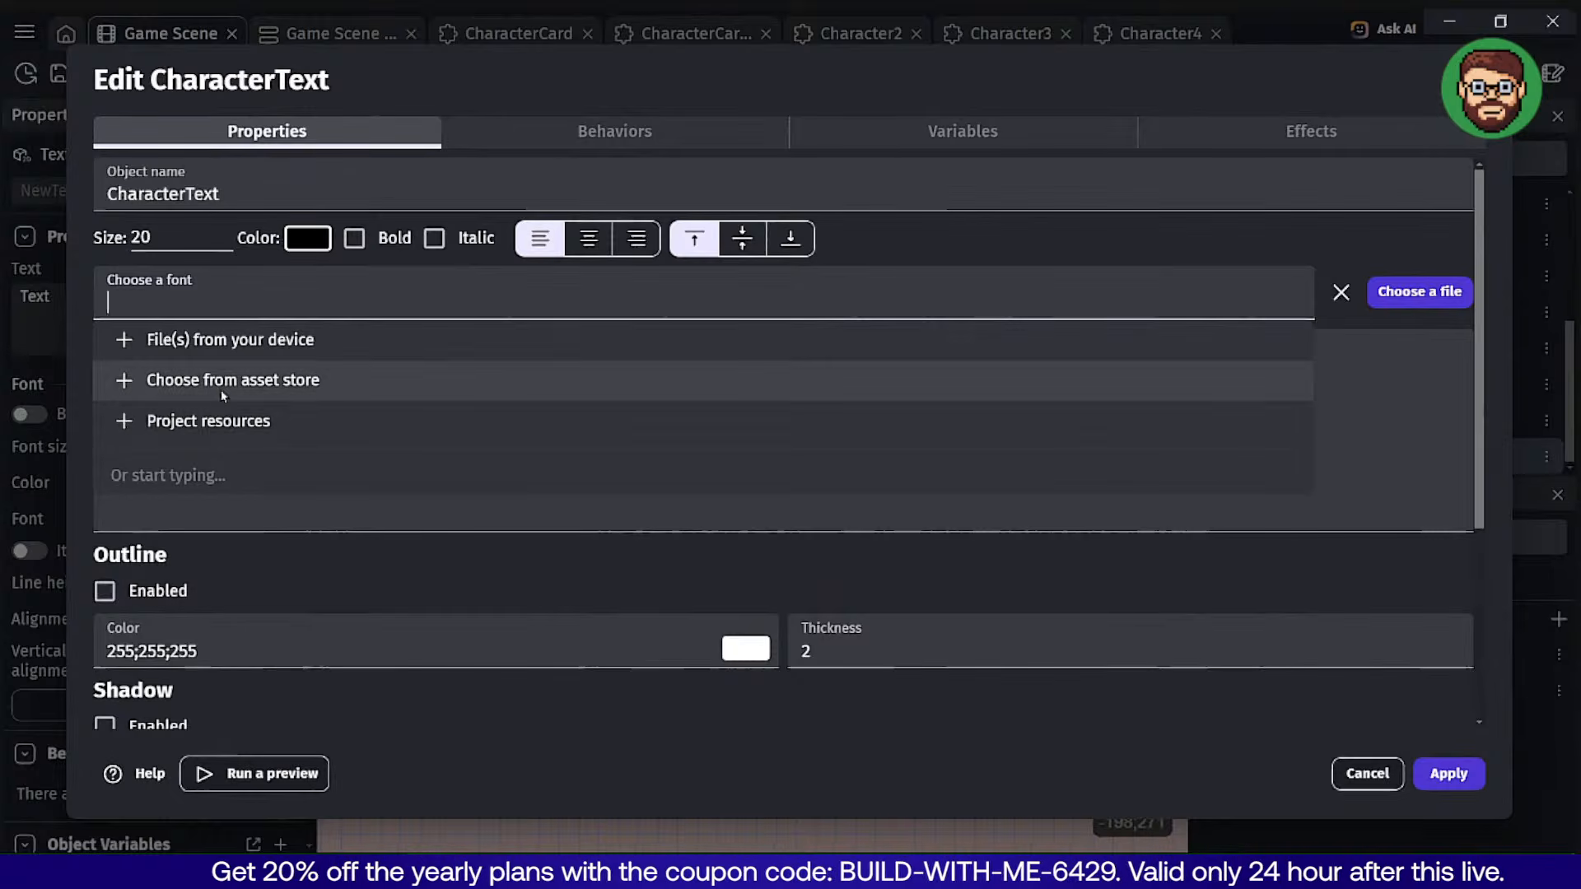
{"action": "left_click", "coordinate": [352, 418]}
{"action": "left_click", "coordinate": [176, 319]}
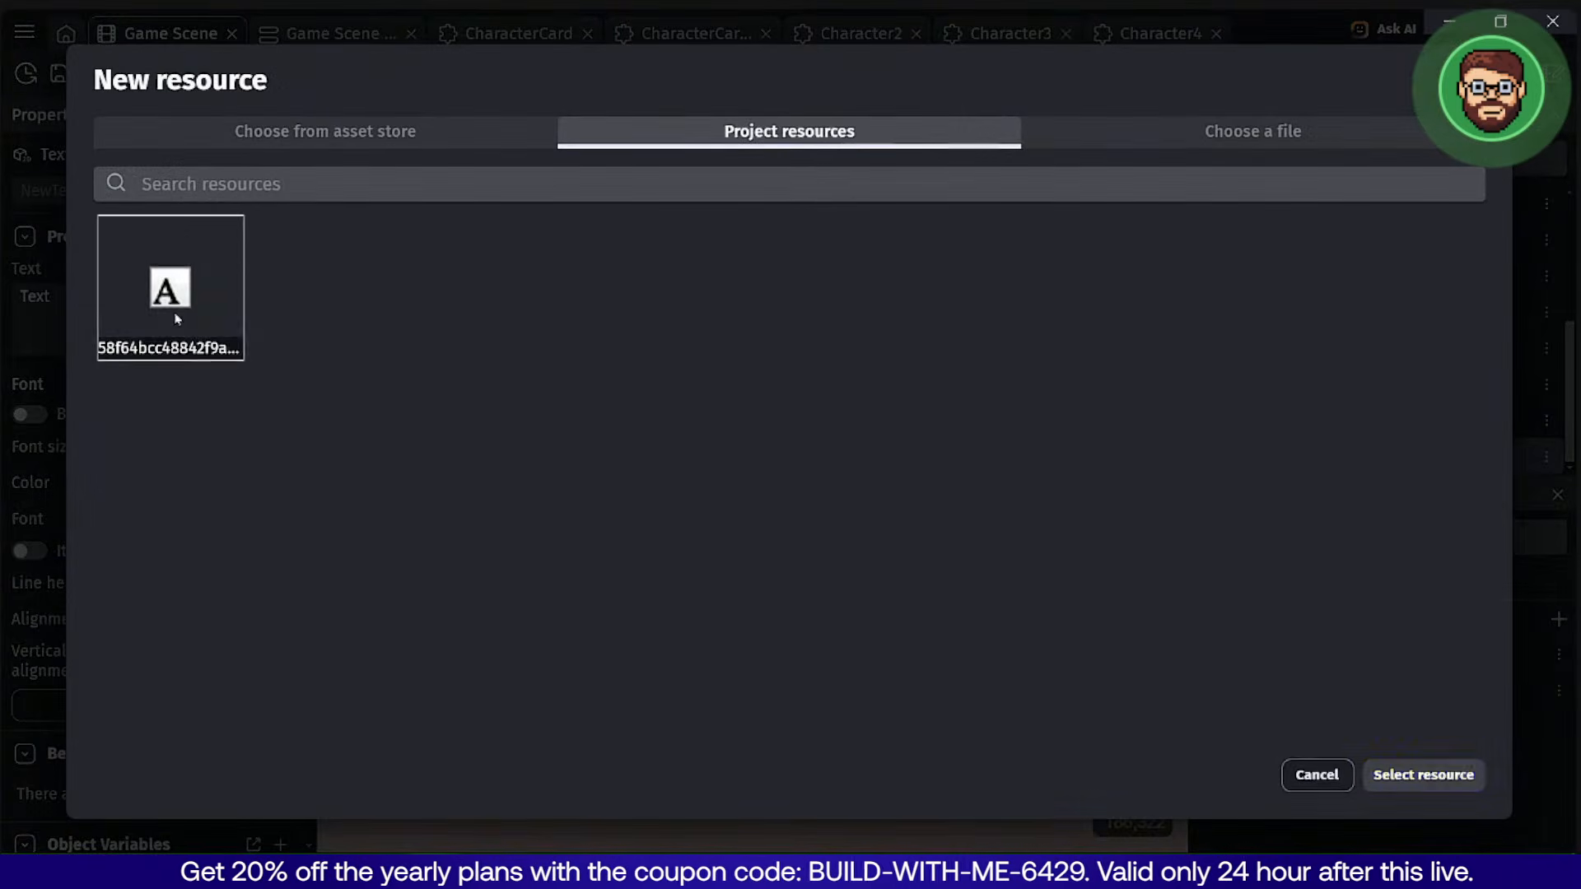
{"action": "left_click", "coordinate": [1442, 774]}
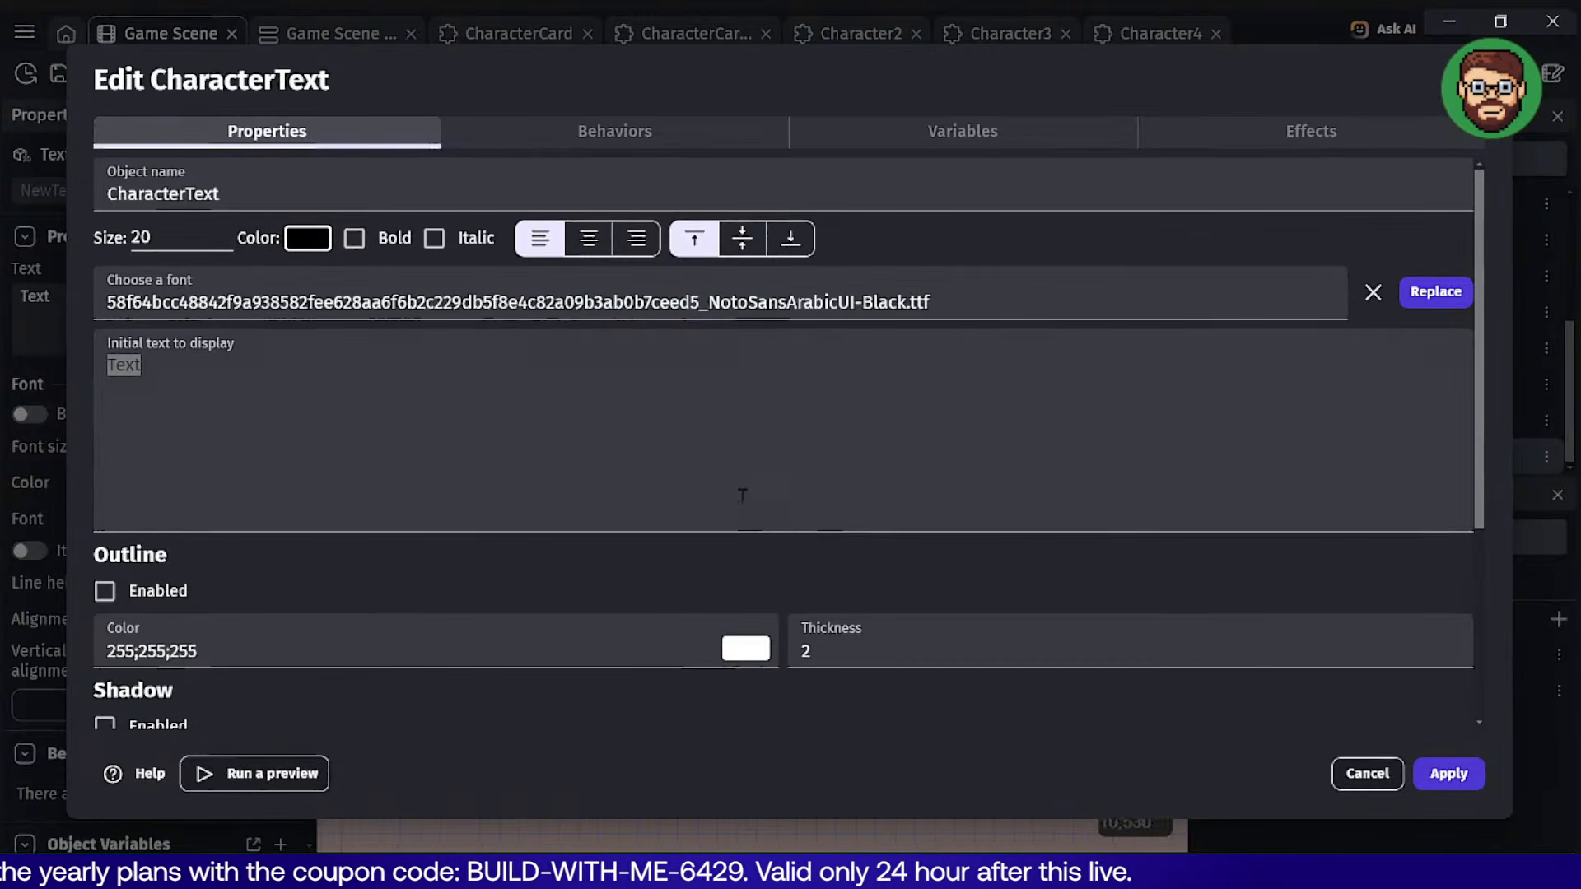
{"action": "type", "text": "Lorem ipsum dolor sit amet, consectetur adipiscing elit, sed do eiusmod tempor incididunt ut labore et dolore magna aliqua. Ut enim ad minim veniam, quis nostrud exercitation ullamco laboris nisi ut aliquip ex ea commodo consequat. Duis aute irure dolor in reprehenderit in voluptate velit esse cillum dolore eu fugiat nulla pariatur. Excepteur sint occaecat cupidatat non proident, sunt in culpa qui officia deserunt mollit anim id est laborum."}
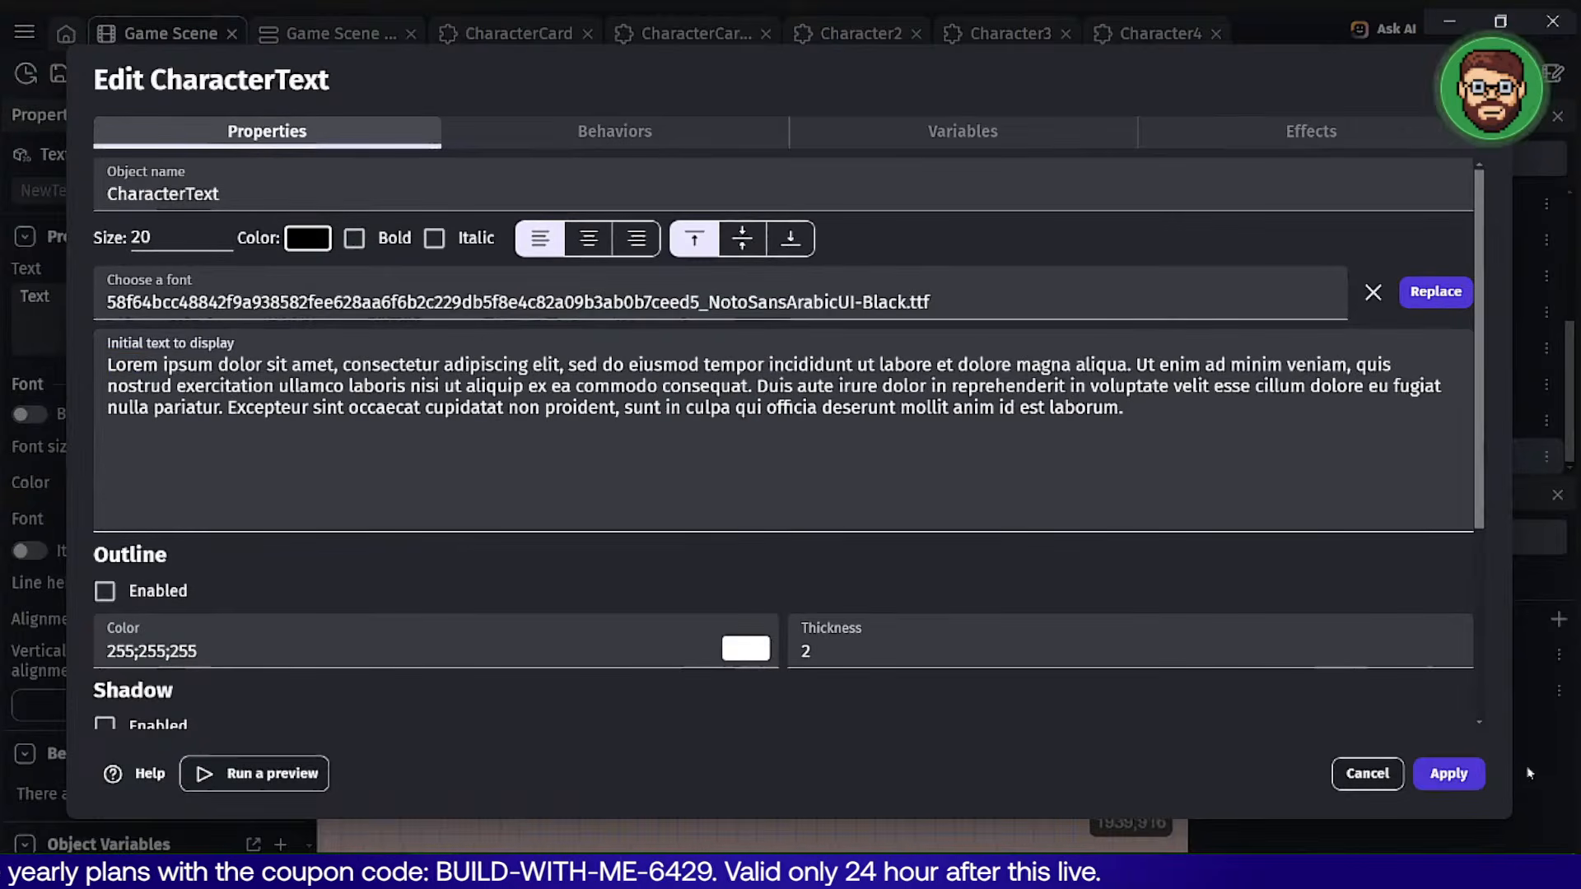
{"action": "left_click", "coordinate": [1448, 773]}
Place a CharacterText instance at X 416, Y 224 on the light-orange panel, and check its object settings without changing them.
{"action": "scroll", "coordinate": [829, 424], "scroll_direction": "up", "scroll_amount": 3}
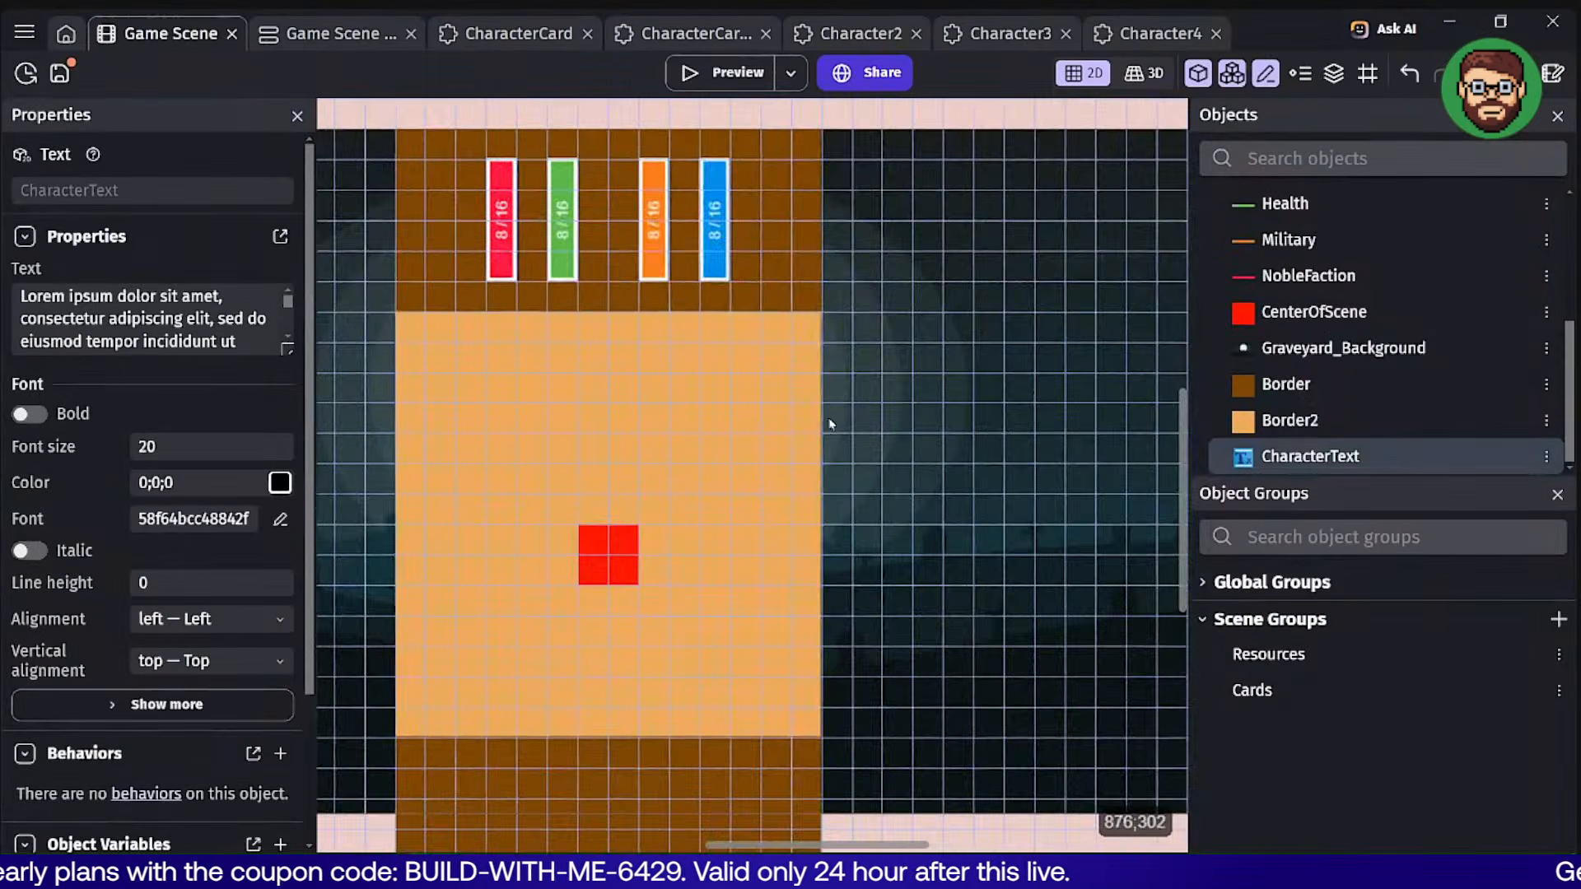
{"action": "middle_click_drag", "start_coordinate": [829, 424], "coordinate": [945, 428]}
{"action": "left_click_drag", "start_coordinate": [1311, 459], "coordinate": [499, 339]}
{"action": "double_click", "coordinate": [581, 356]}
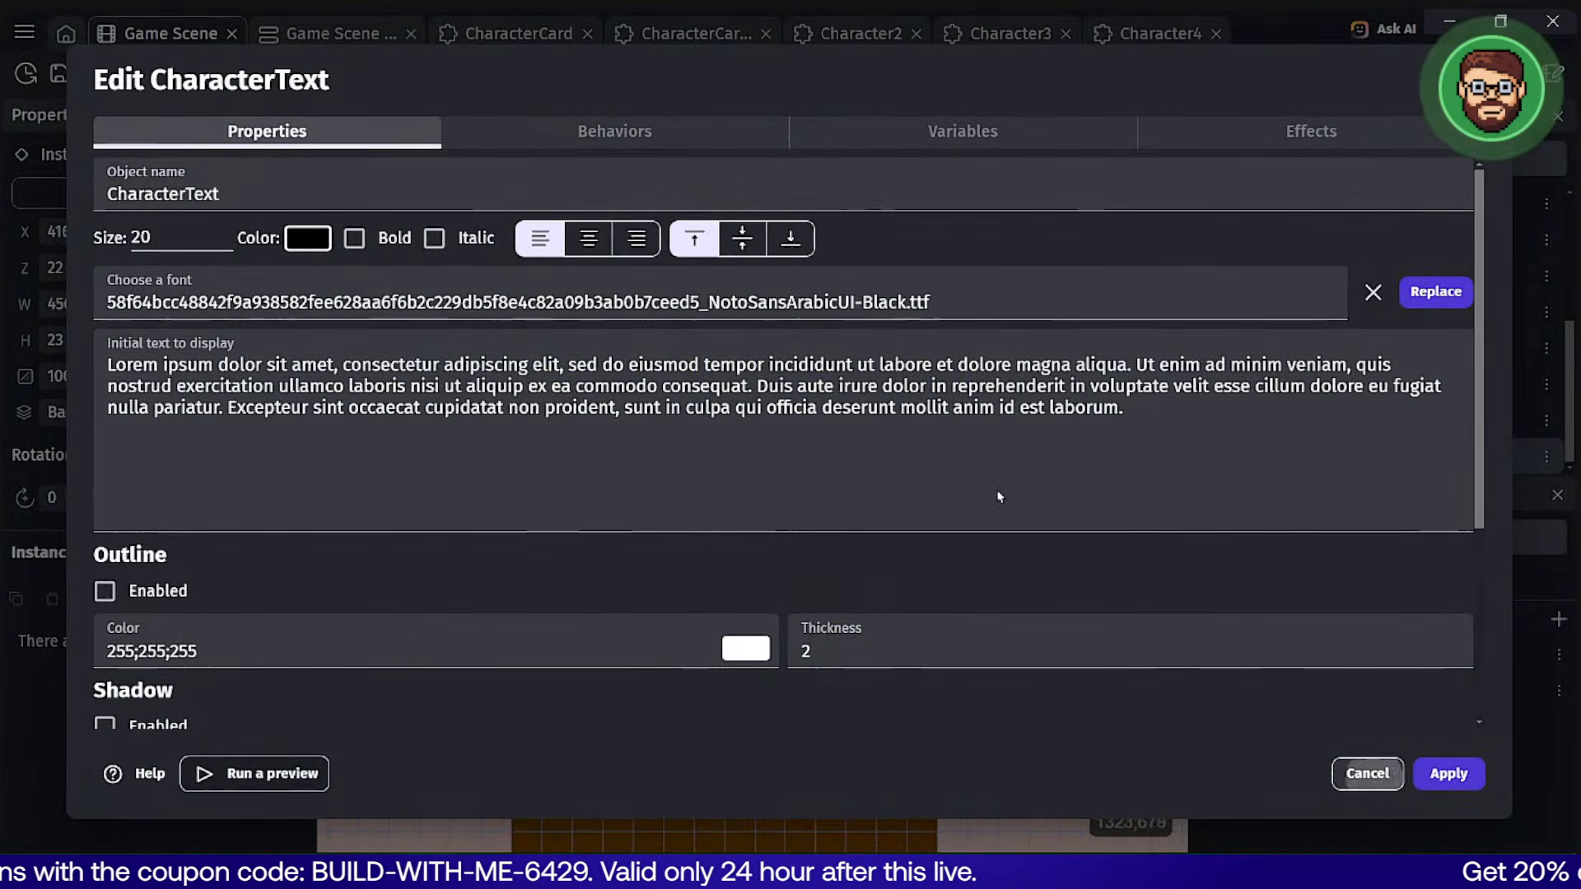
{"action": "left_click", "coordinate": [1367, 773]}
Resize the CharacterText instance to 640 wide and 448 high so its single long line wraps.
{"action": "scroll", "coordinate": [599, 424], "scroll_direction": "down", "scroll_amount": 5, "text": "ctrl"}
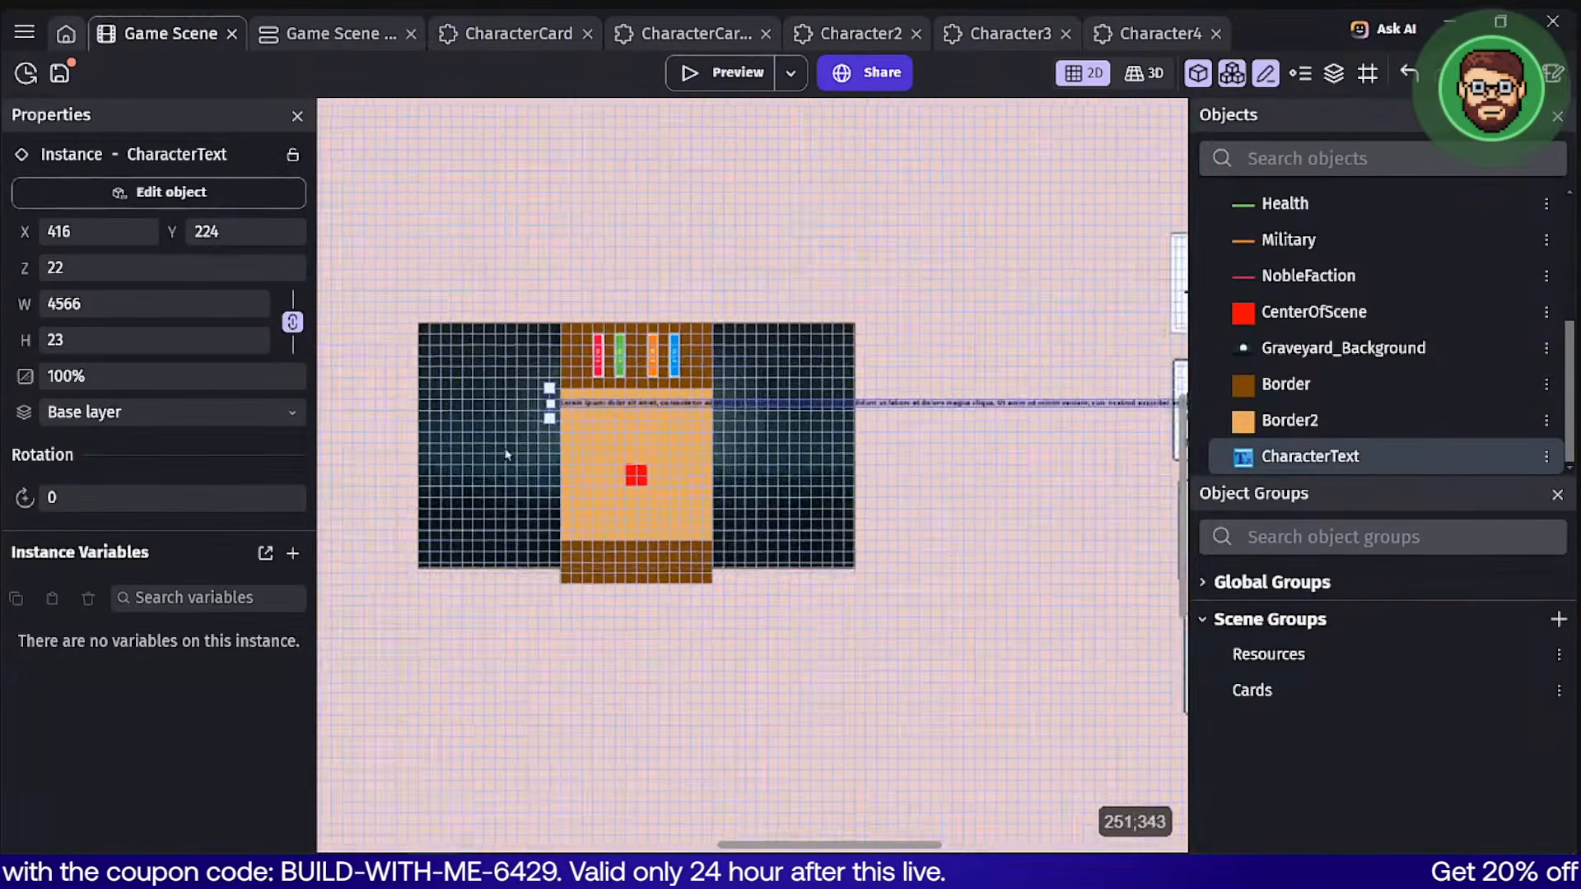
{"action": "left_click_drag", "start_coordinate": [1124, 429], "coordinate": [1118, 541]}
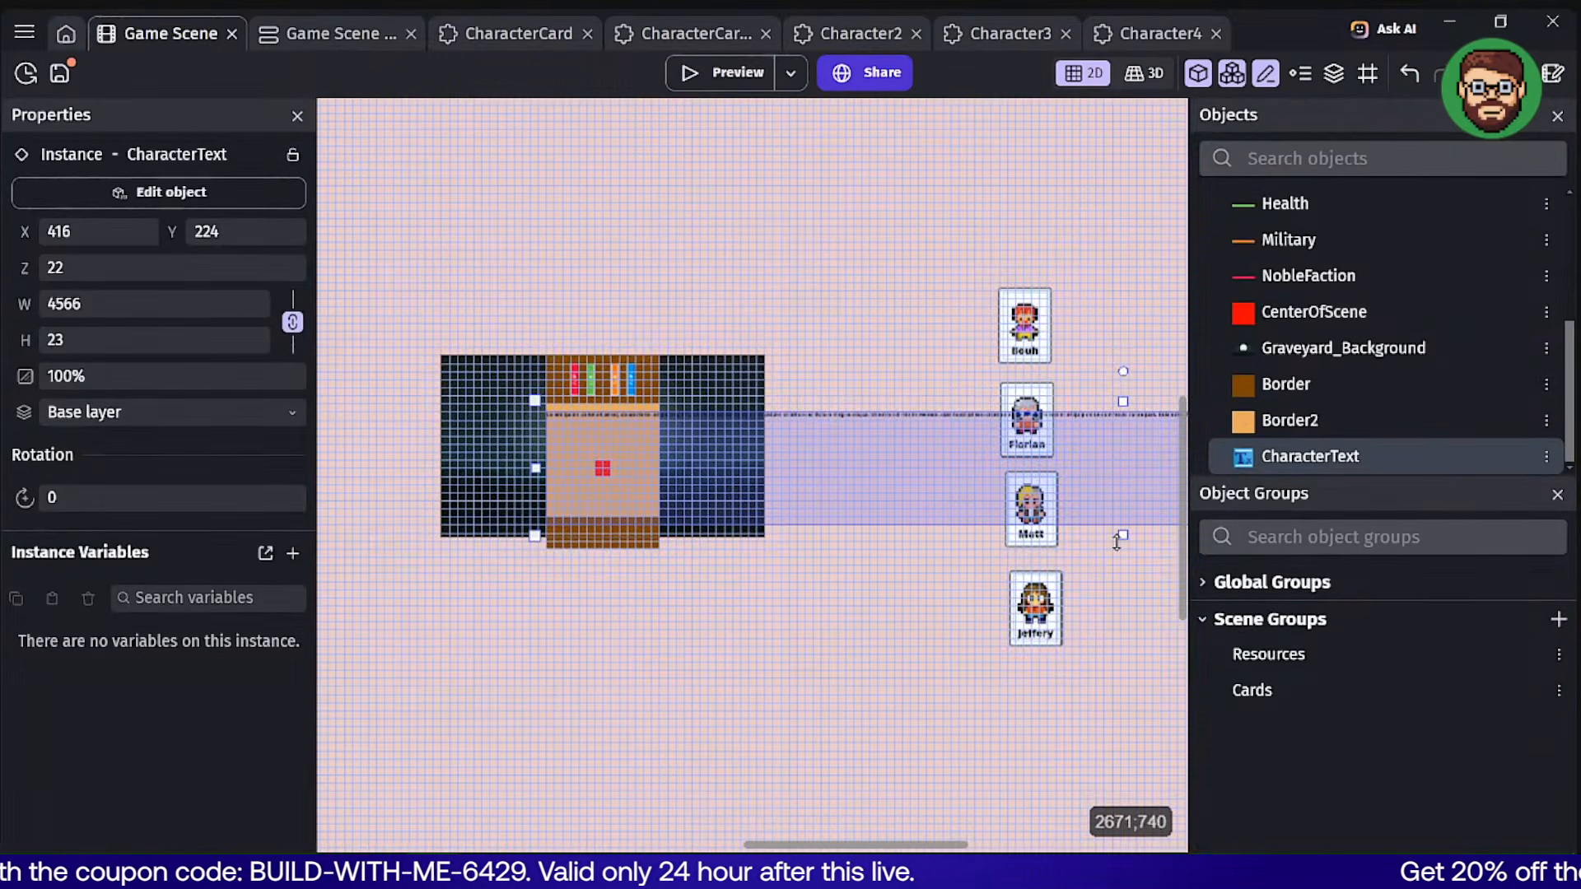
{"action": "middle_click_drag", "start_coordinate": [967, 456], "coordinate": [477, 466]}
{"action": "scroll", "coordinate": [683, 480], "scroll_direction": "down", "scroll_amount": 1}
{"action": "scroll", "coordinate": [684, 480], "scroll_direction": "down", "scroll_amount": 1}
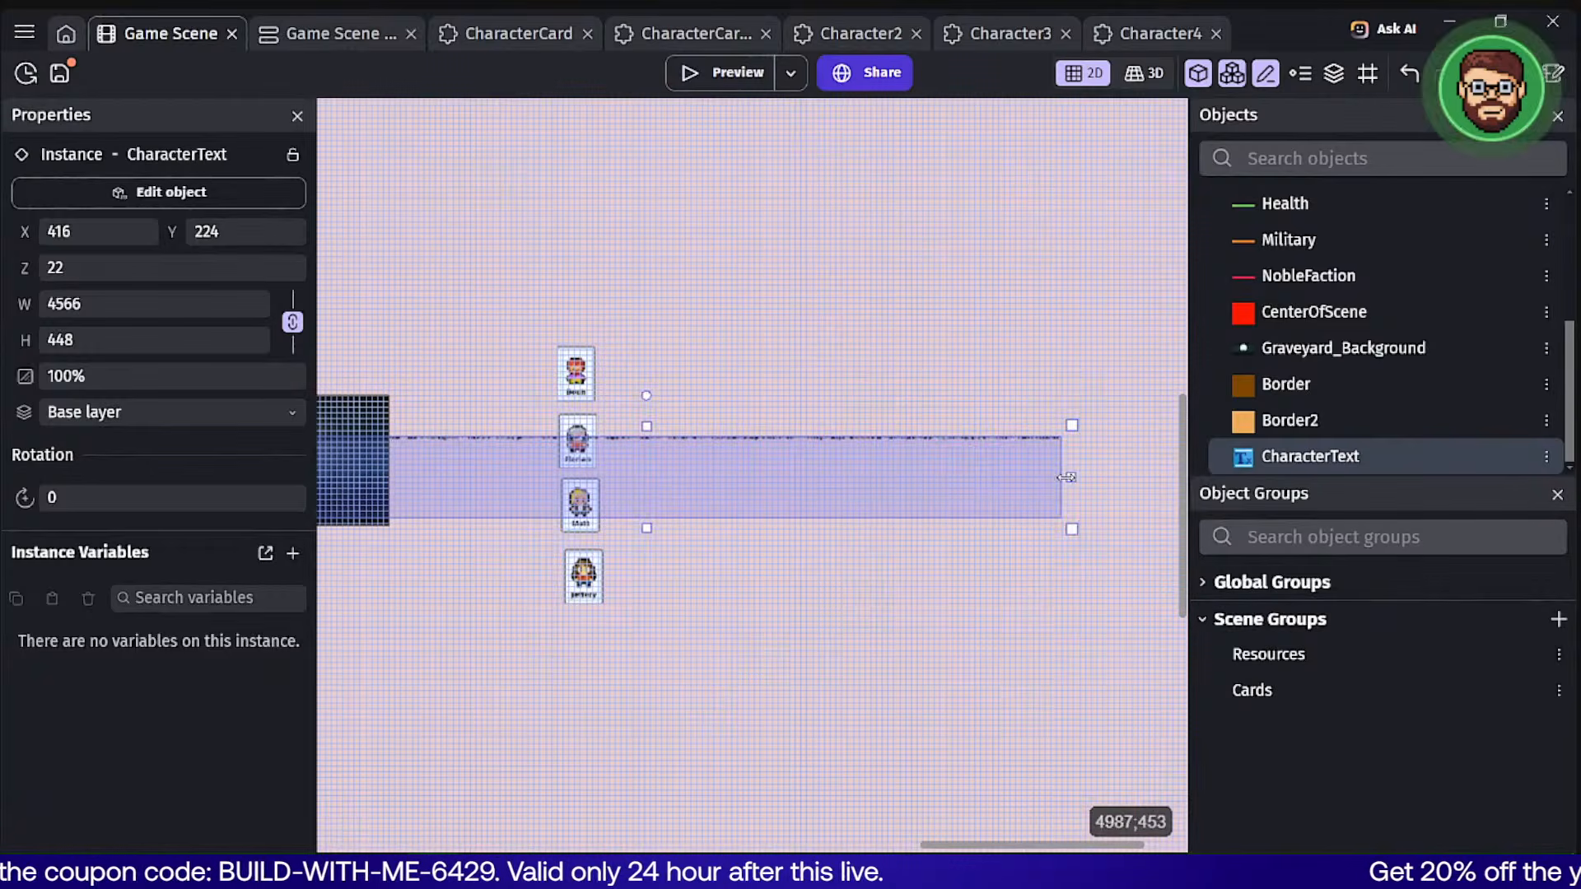
{"action": "left_click_drag", "start_coordinate": [1071, 477], "coordinate": [351, 475]}
{"action": "middle_click_drag", "start_coordinate": [481, 457], "coordinate": [815, 447]}
{"action": "scroll", "coordinate": [635, 447], "scroll_direction": "up", "scroll_amount": 1}
{"action": "scroll", "coordinate": [635, 447], "scroll_direction": "up", "scroll_amount": 8}
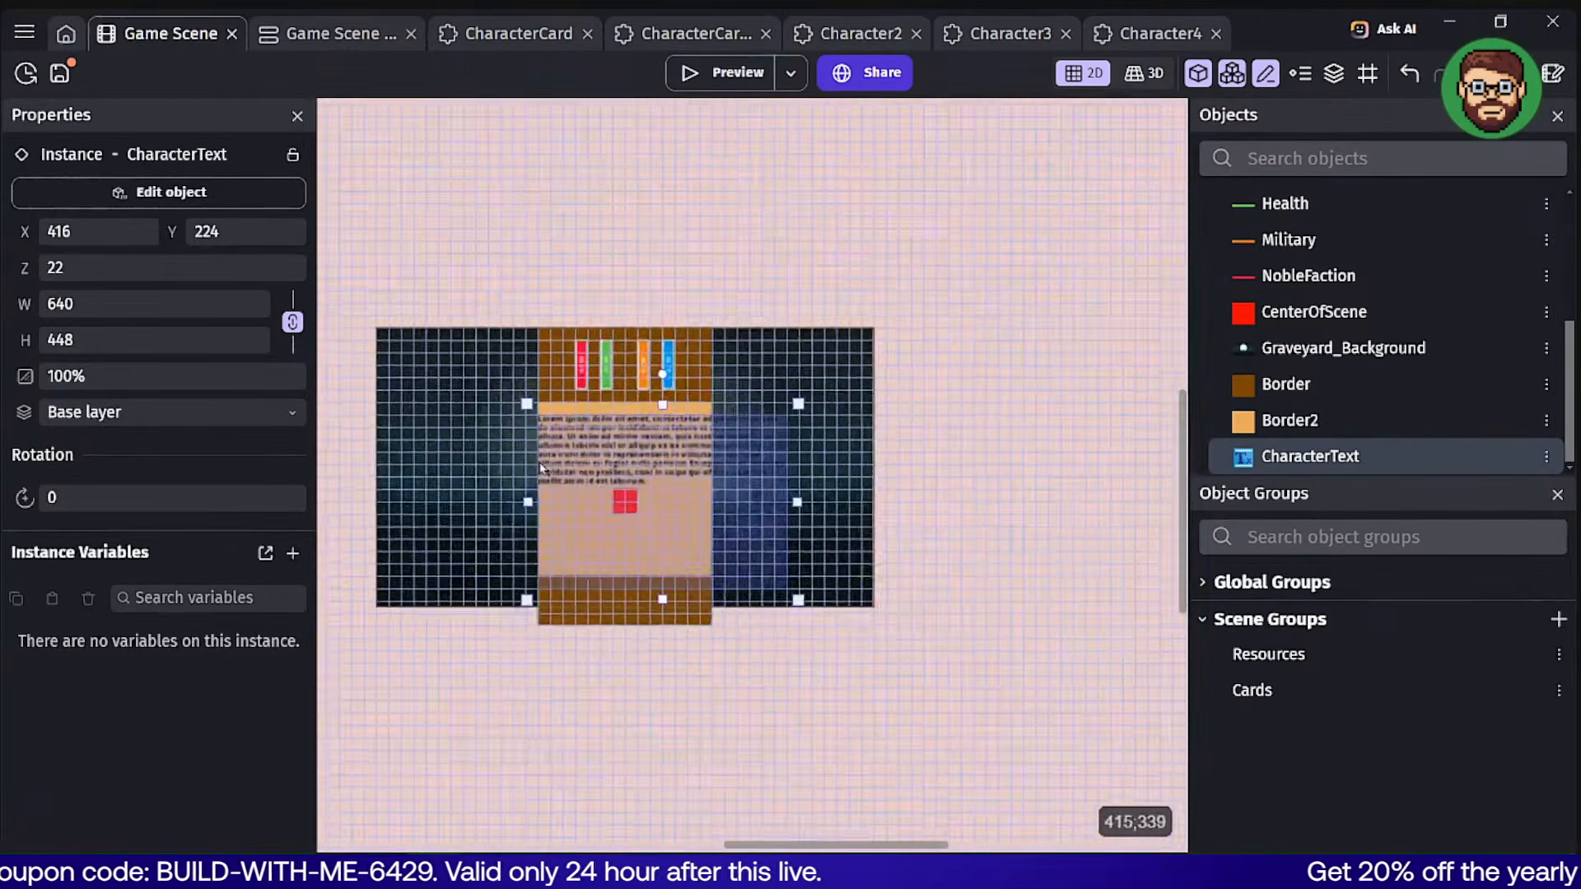
Fit CharacterText inside the light-orange panel by moving it to X 448 and shrinking it to 384 by 128.
{"action": "left_click_drag", "start_coordinate": [557, 398], "coordinate": [583, 397]}
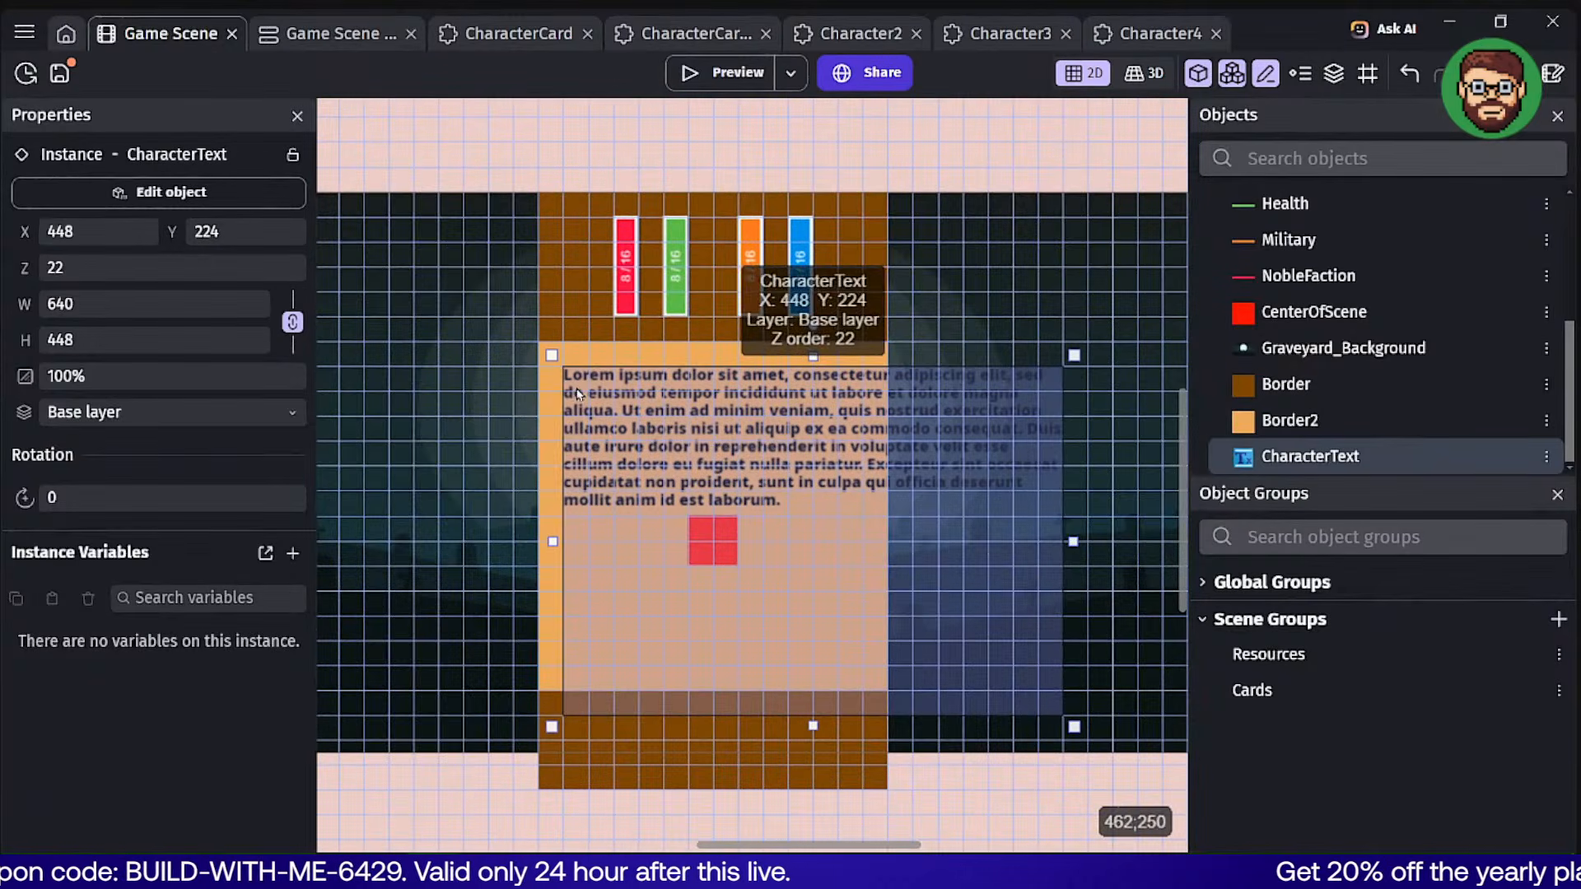
{"action": "left_click_drag", "start_coordinate": [1073, 541], "coordinate": [865, 535]}
{"action": "left_click_drag", "start_coordinate": [715, 725], "coordinate": [713, 475]}
Trim the CharacterText placeholder so it ends at "quis nostrud exercitation", and apply.
{"action": "double_click", "coordinate": [713, 428]}
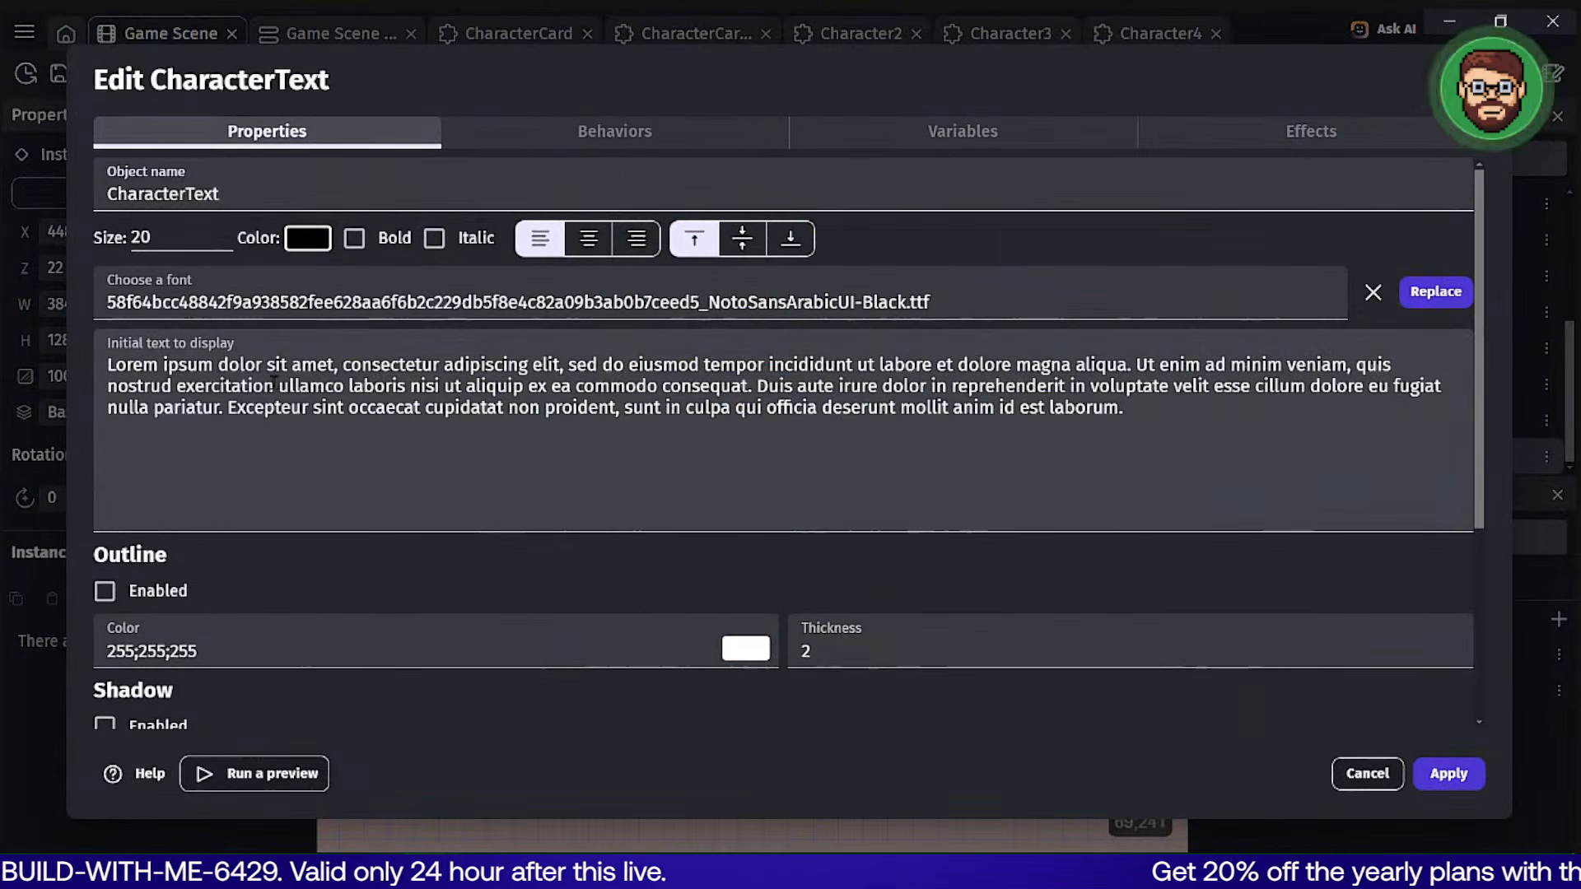
{"action": "left_click_drag", "start_coordinate": [277, 386], "coordinate": [1189, 444]}
{"action": "key", "text": "BackSpace"}
{"action": "left_click", "coordinate": [1475, 780]}
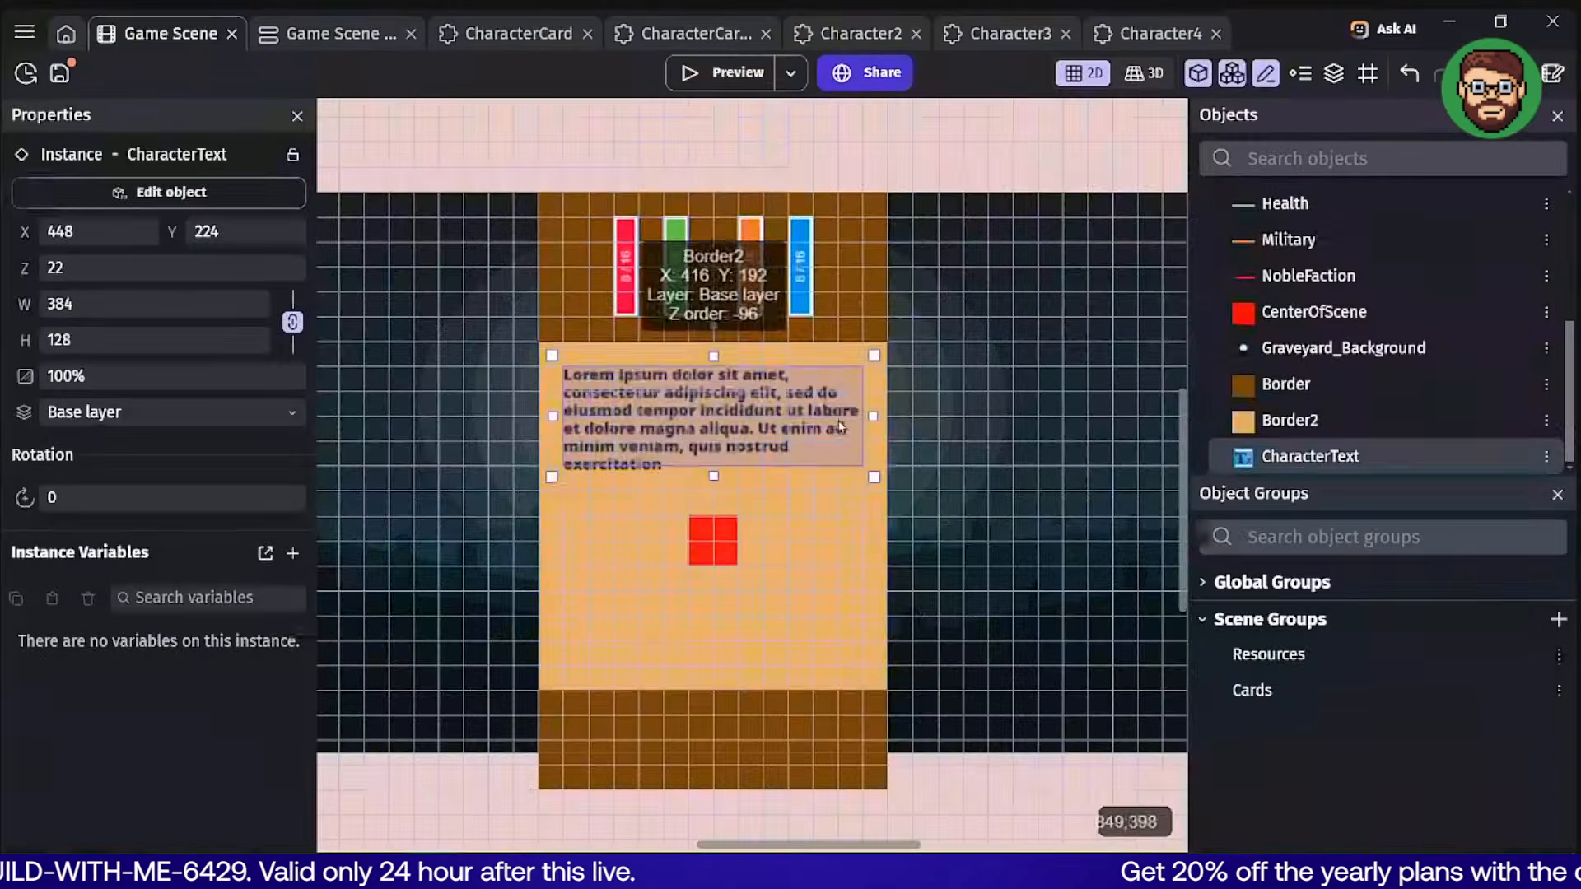
Shorten the CharacterText placeholder to its first sentence, ending at "dolore magna aliqua.", and apply.
{"action": "scroll", "coordinate": [723, 369], "scroll_direction": "up", "scroll_amount": 1}
{"action": "double_click", "coordinate": [705, 417]}
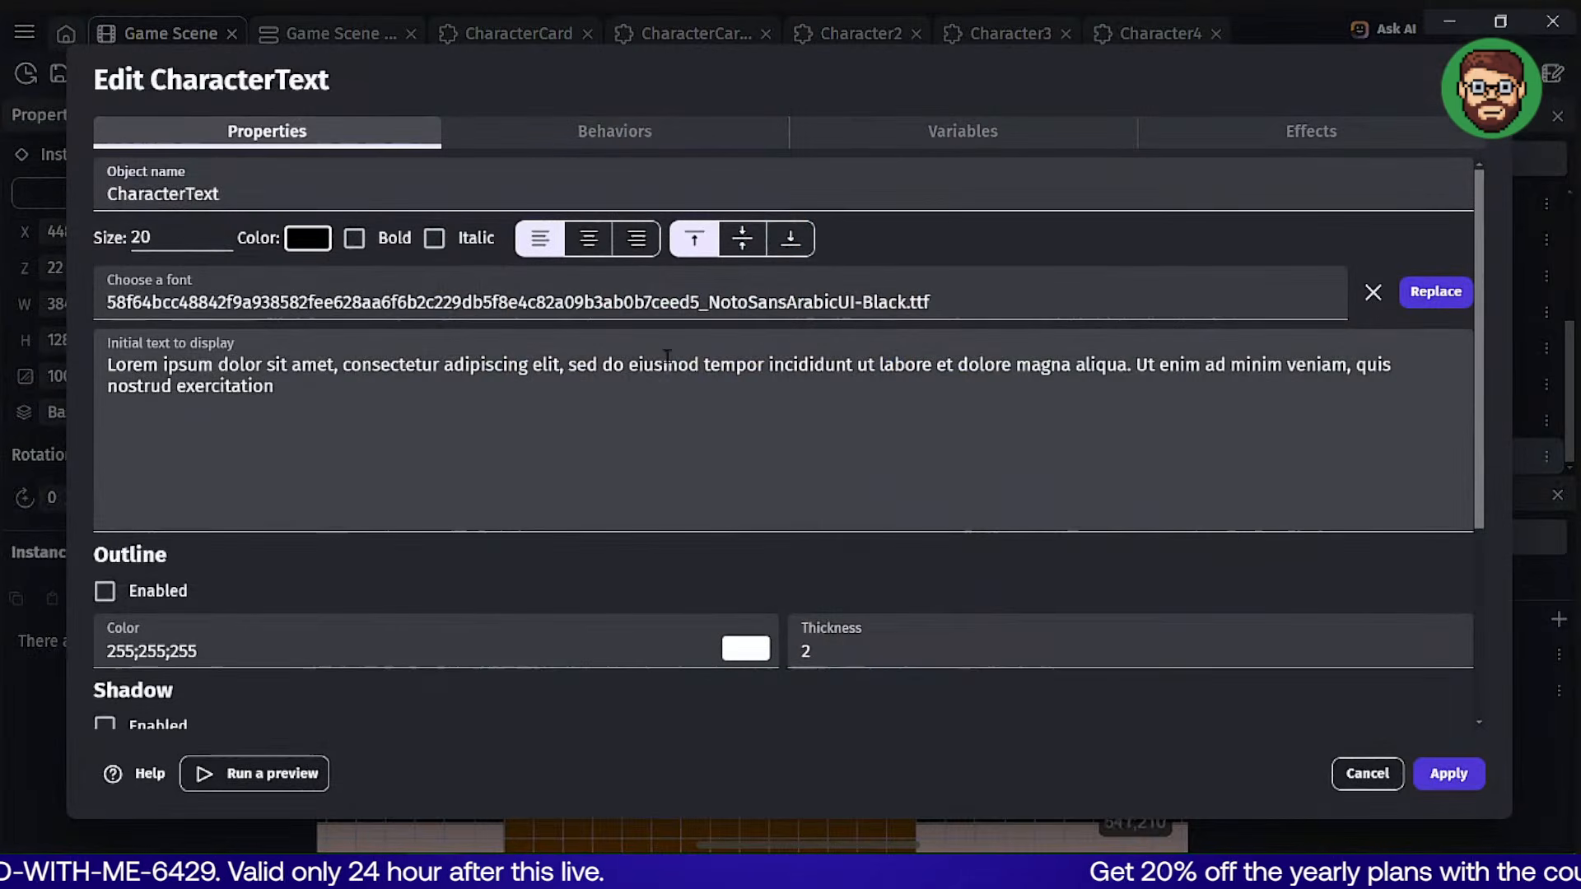
{"action": "left_click_drag", "start_coordinate": [1136, 364], "coordinate": [275, 385]}
{"action": "key", "text": "BackSpace"}
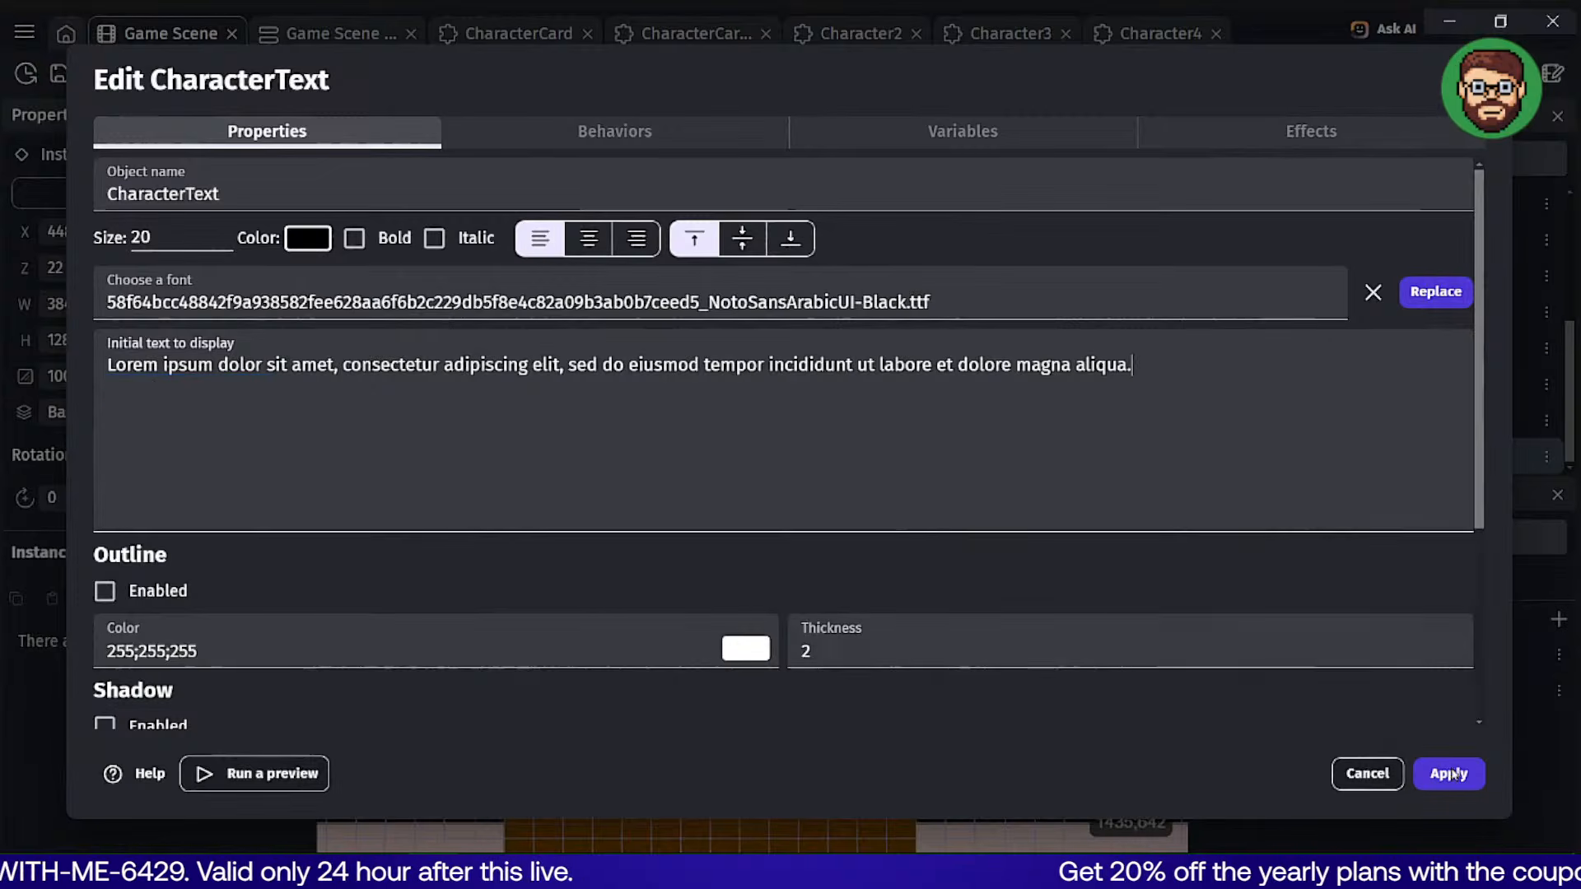
{"action": "left_click", "coordinate": [1463, 766]}
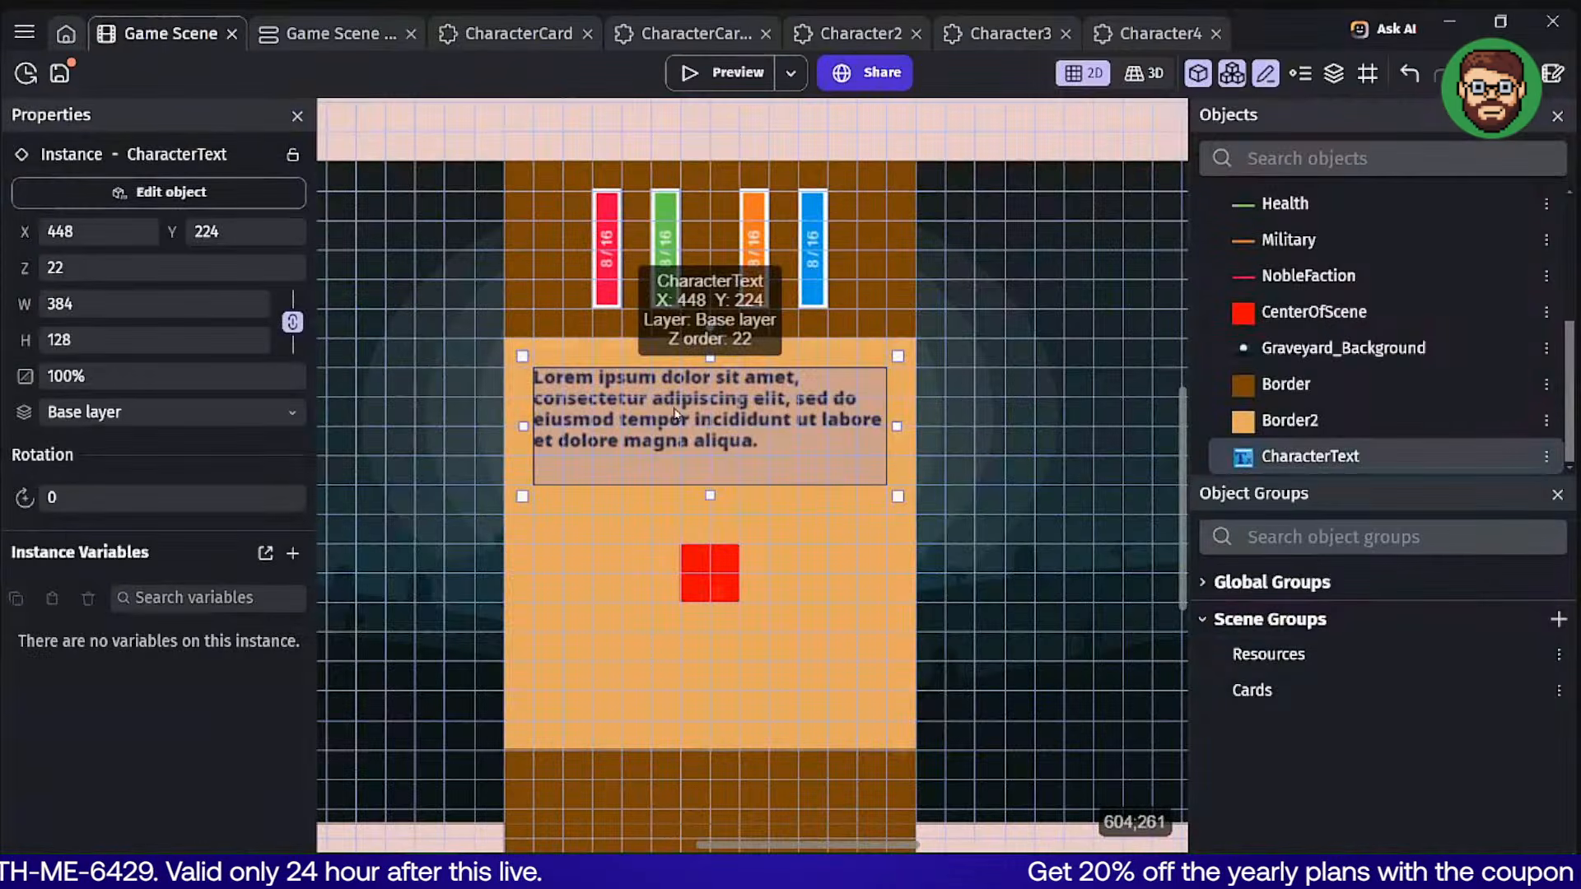
Reduce the height of the CharacterText instance to 96.
{"action": "scroll", "coordinate": [780, 408], "scroll_direction": "up", "scroll_amount": 1}
{"action": "left_click_drag", "start_coordinate": [726, 535], "coordinate": [717, 503]}
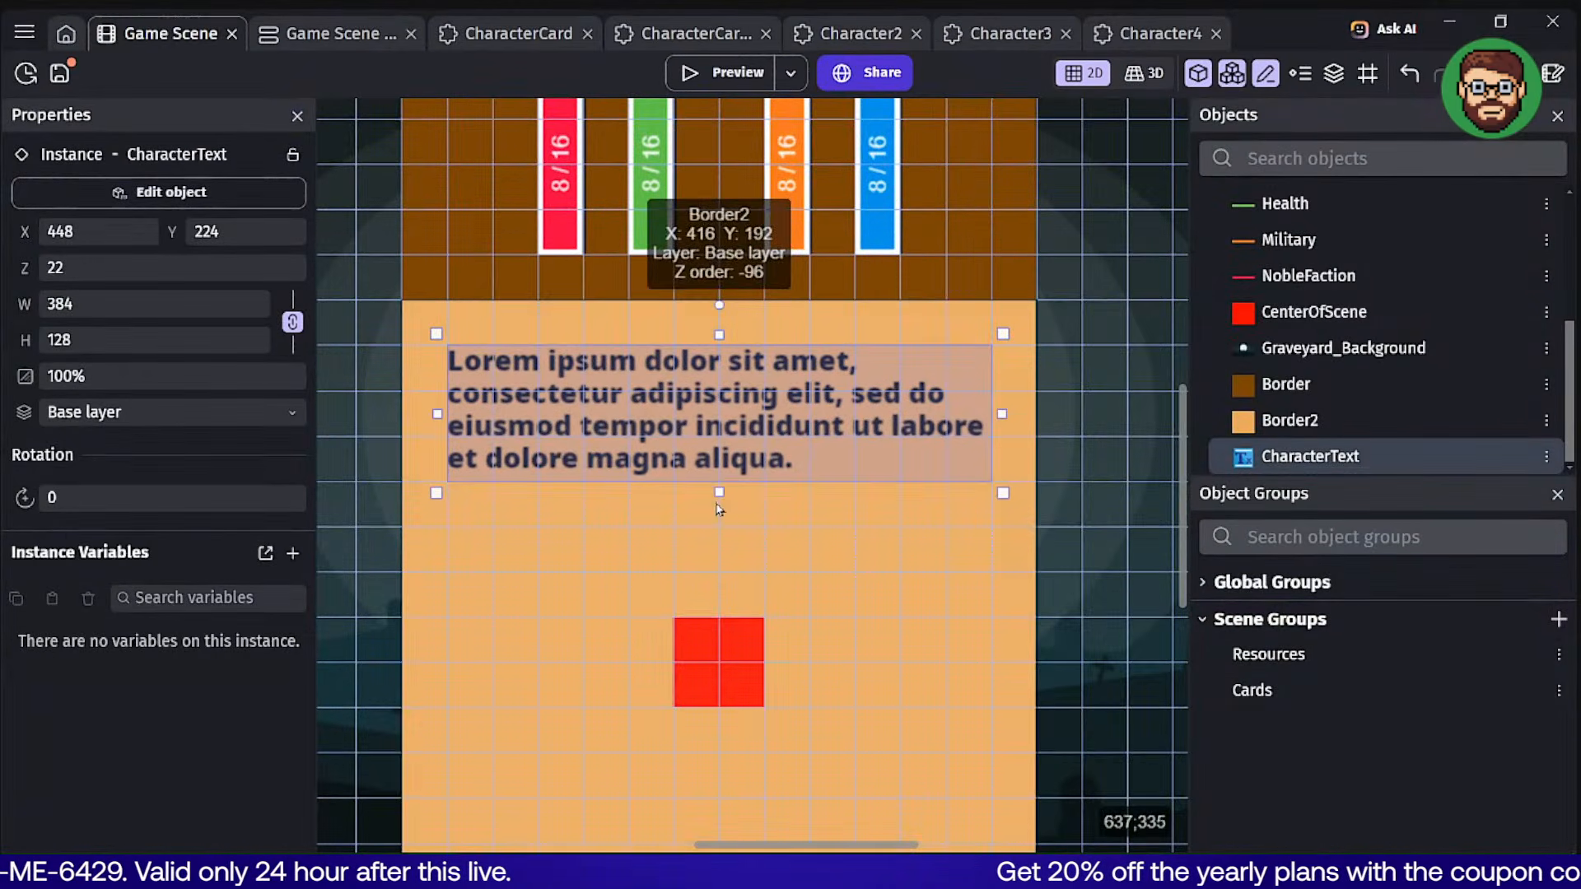
{"action": "scroll", "coordinate": [704, 446], "scroll_direction": "down", "scroll_amount": 2}
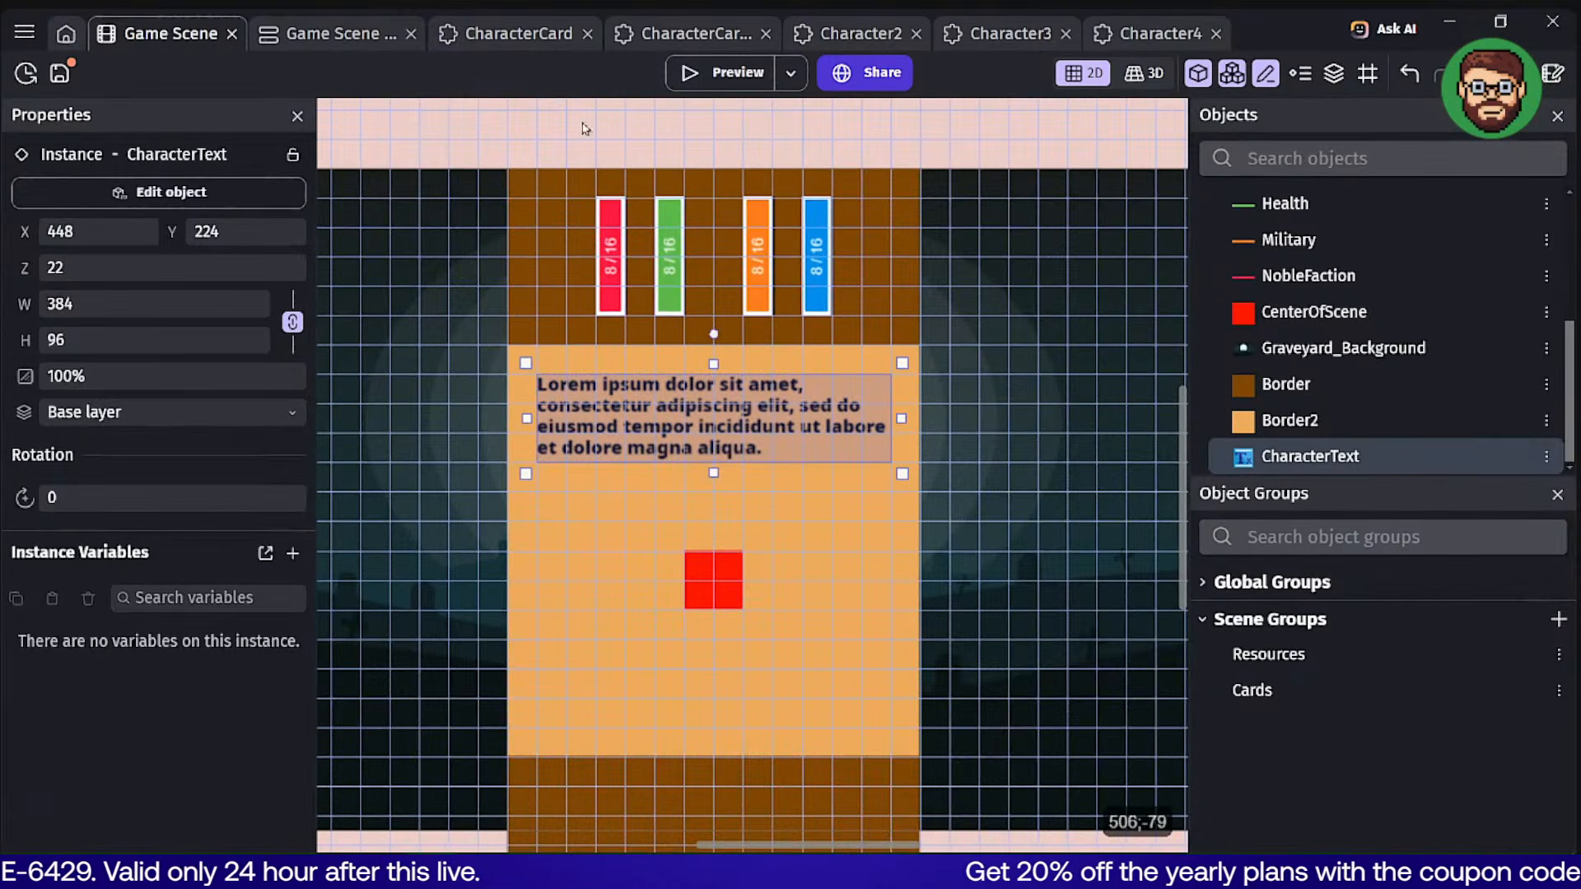
Preview the game to check how the text sits above the character card, and close the preview.
{"action": "left_click", "coordinate": [694, 112]}
{"action": "left_click", "coordinate": [718, 73]}
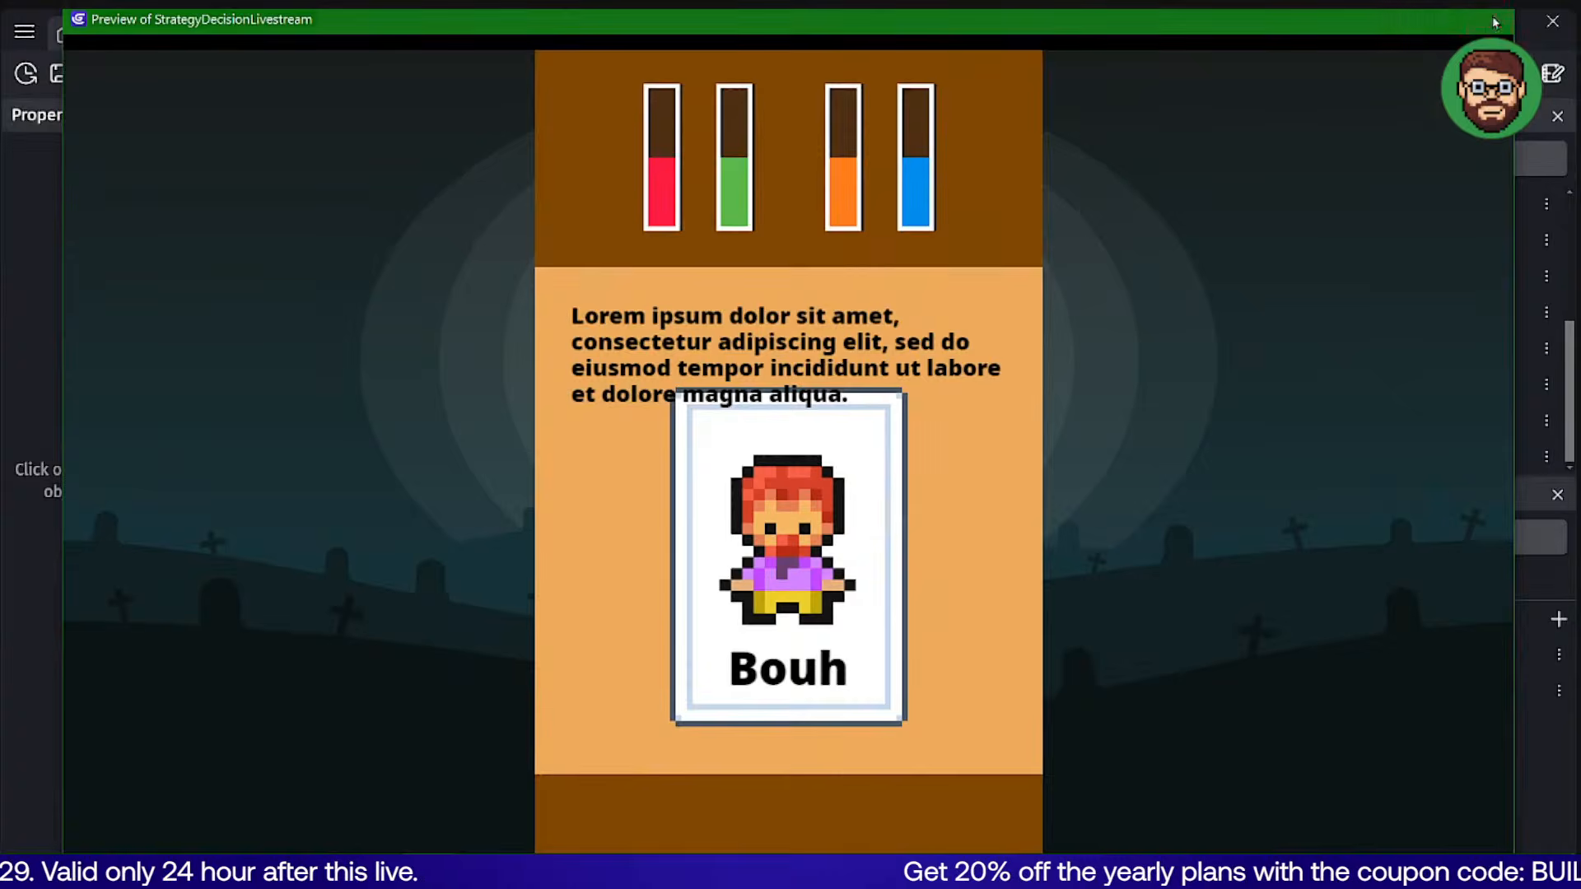
{"action": "left_click", "coordinate": [1489, 18]}
Cut the CharacterText placeholder down to "Lorem ipsum dolor sit amet, consectetur adipiscing elit, sed do eiusmod" and apply.
{"action": "double_click", "coordinate": [724, 387]}
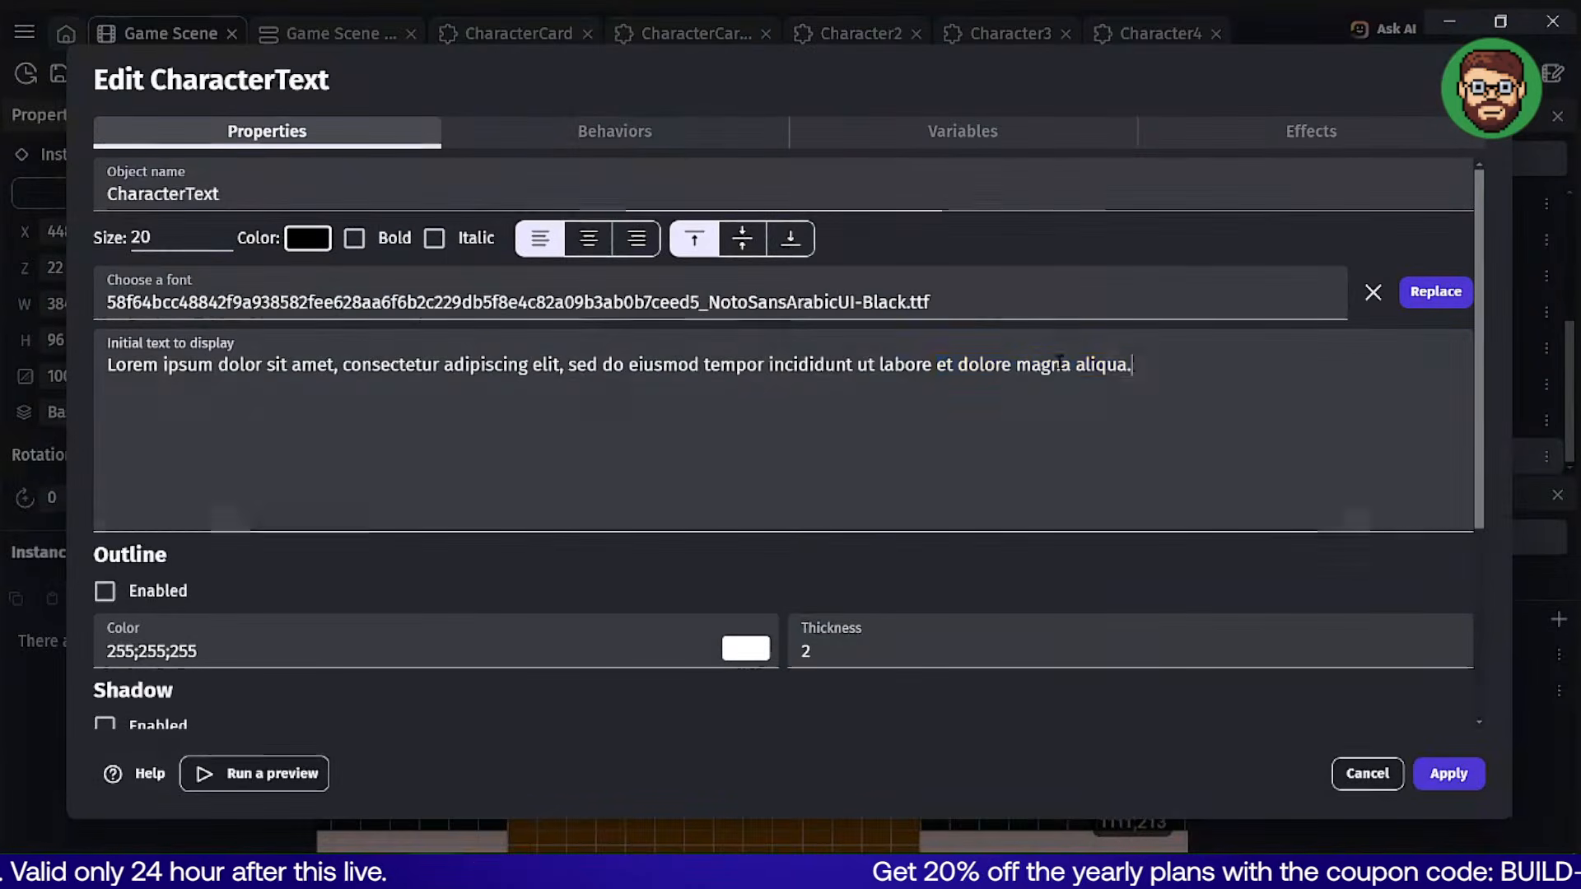
{"action": "left_click_drag", "start_coordinate": [1133, 364], "coordinate": [566, 365]}
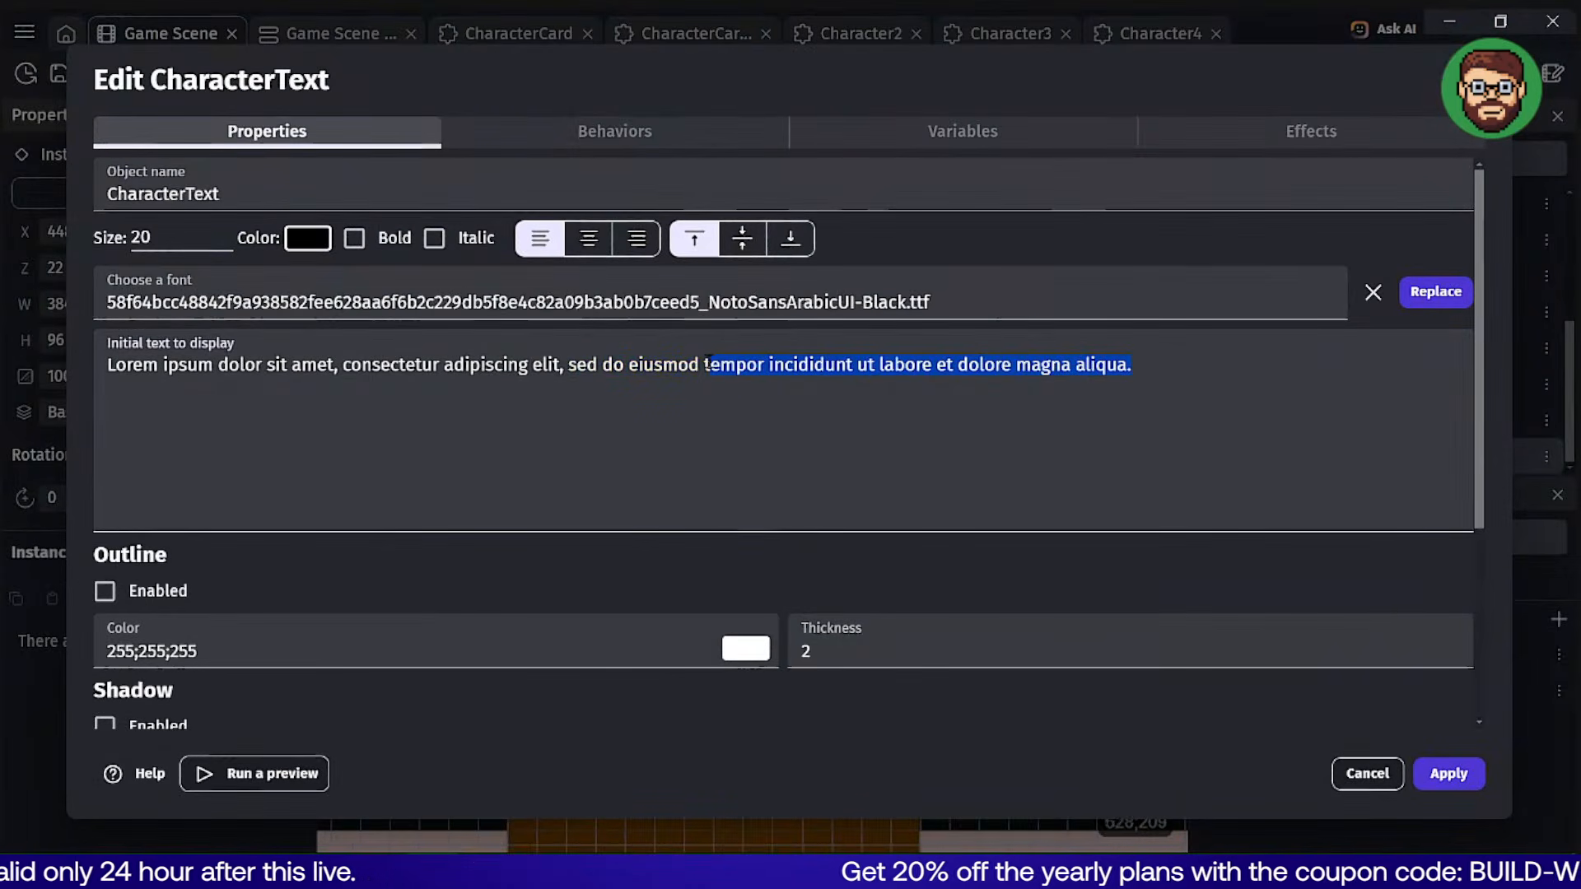
{"action": "key", "text": "BackSpace"}
{"action": "left_click", "coordinate": [1452, 775]}
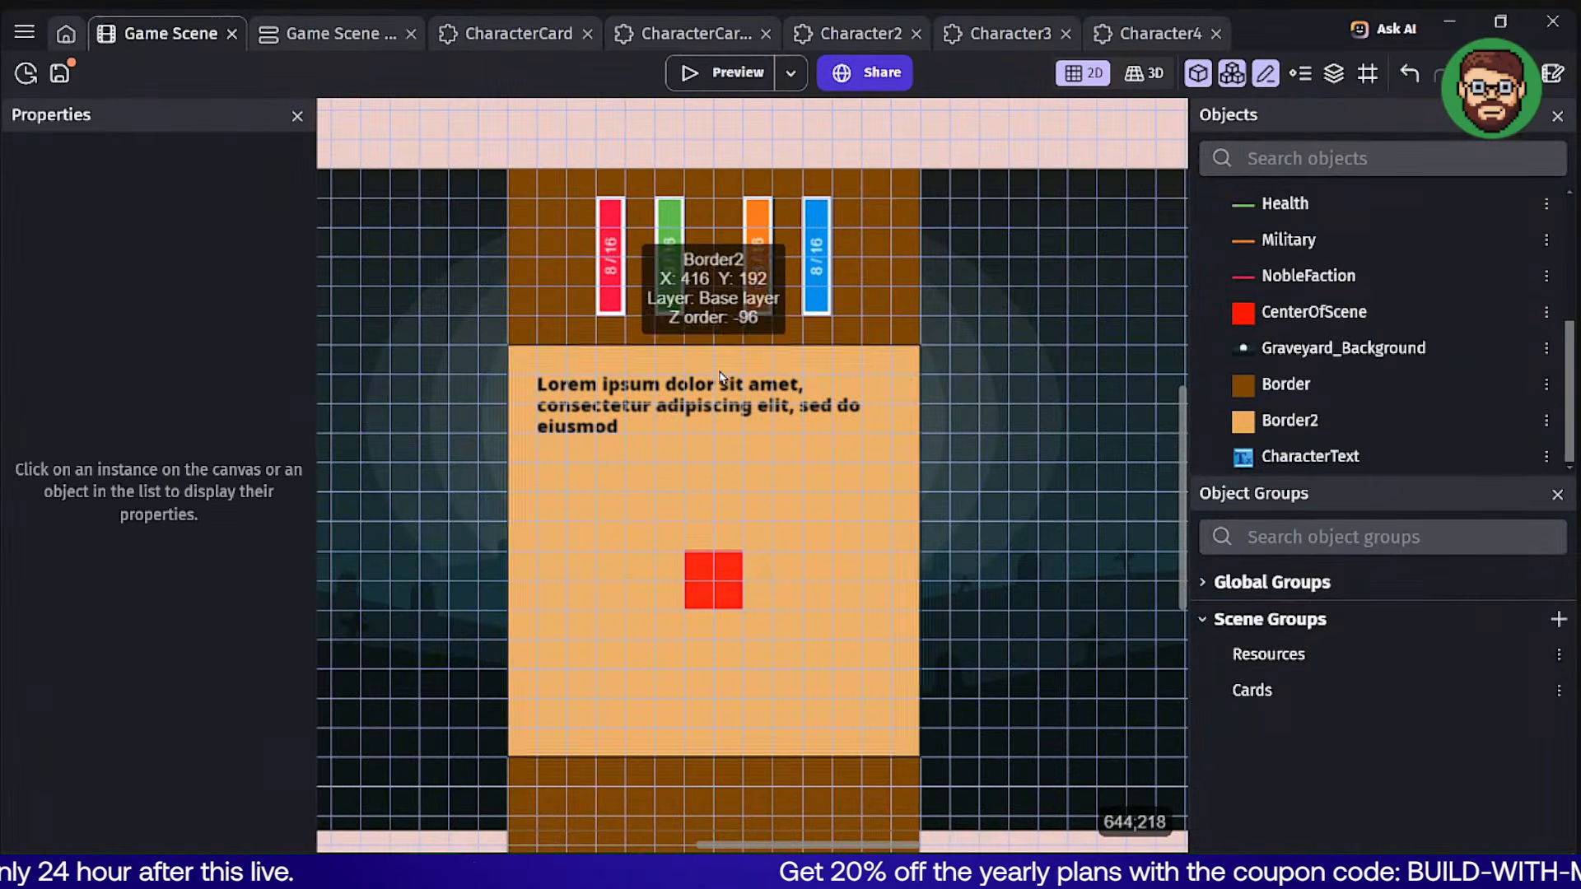
Center the CharacterText alignment horizontally and apply the change.
{"action": "double_click", "coordinate": [696, 395]}
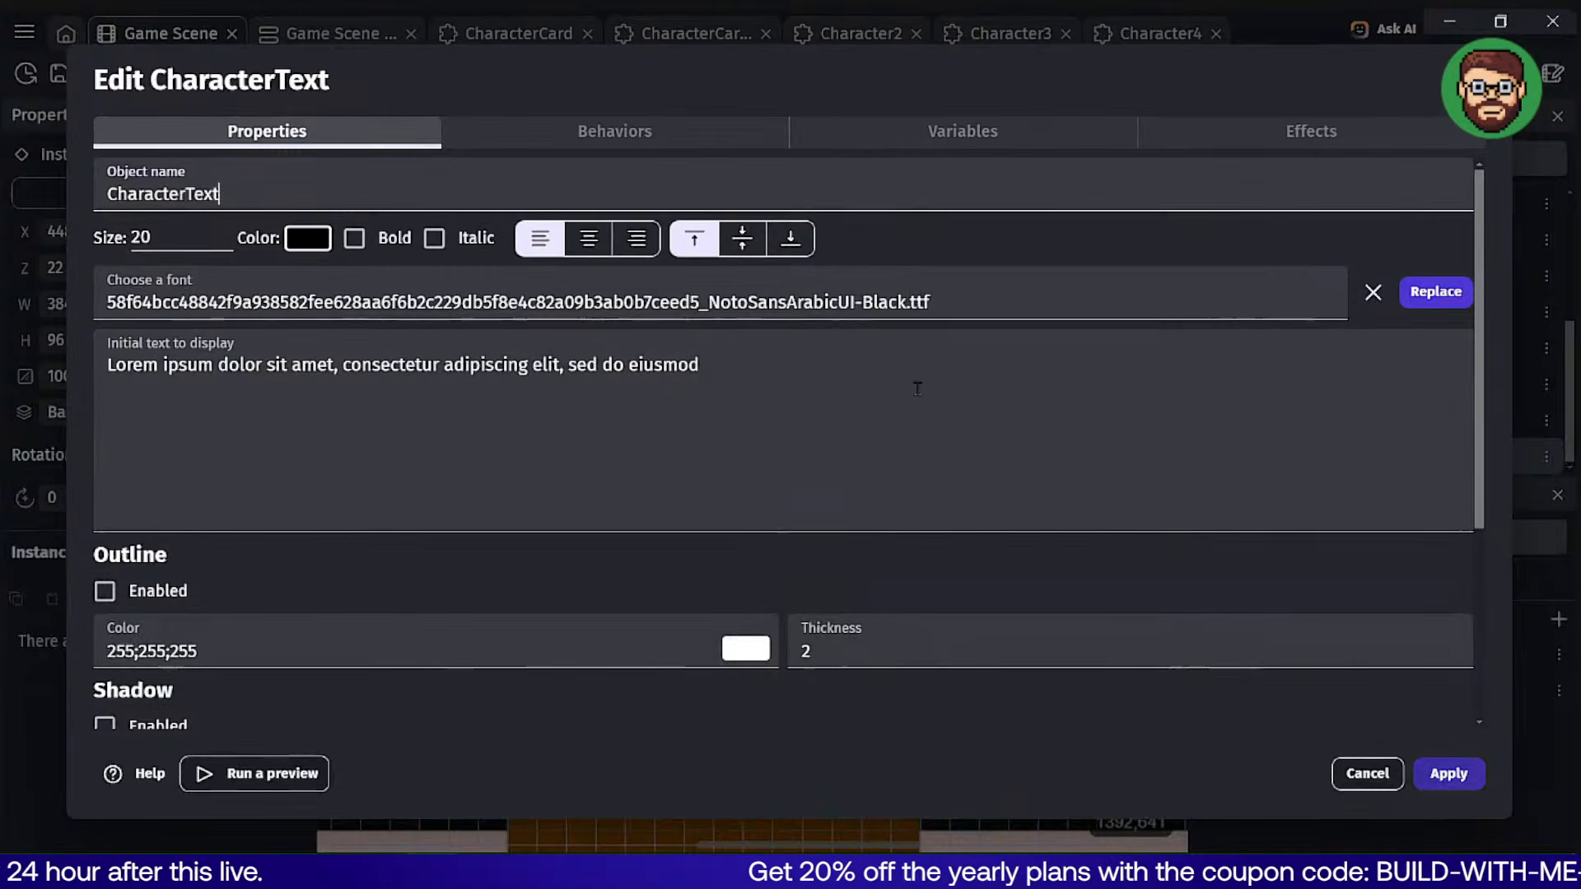
{"action": "left_click", "coordinate": [588, 238]}
{"action": "left_click", "coordinate": [1449, 774]}
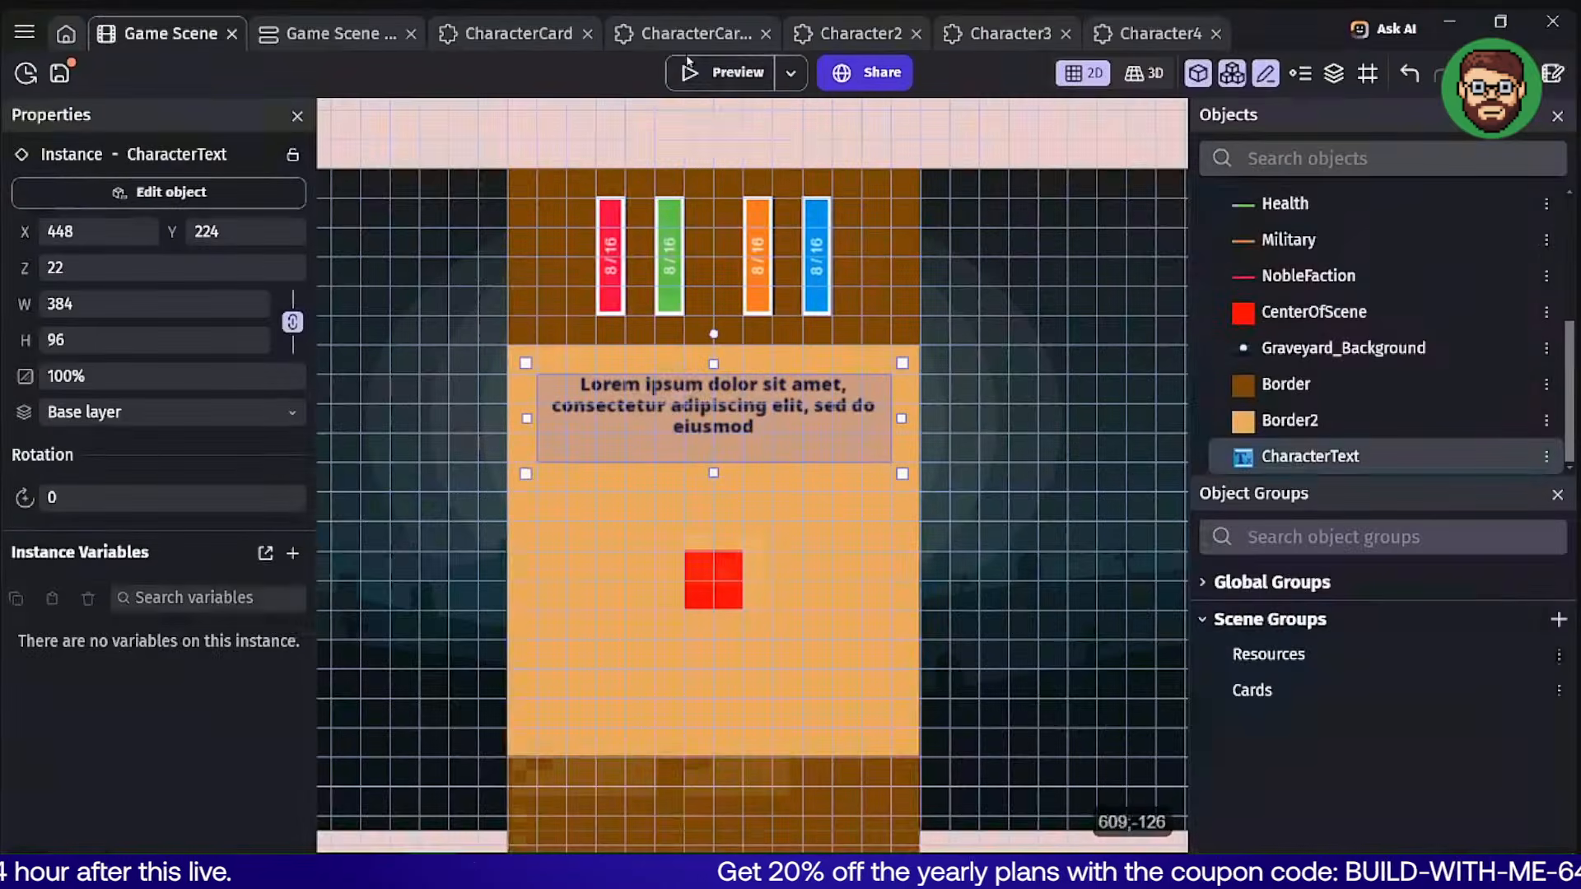
Preview the game to check the centered text above the card, close the preview, and clear the selection.
{"action": "left_click", "coordinate": [729, 71]}
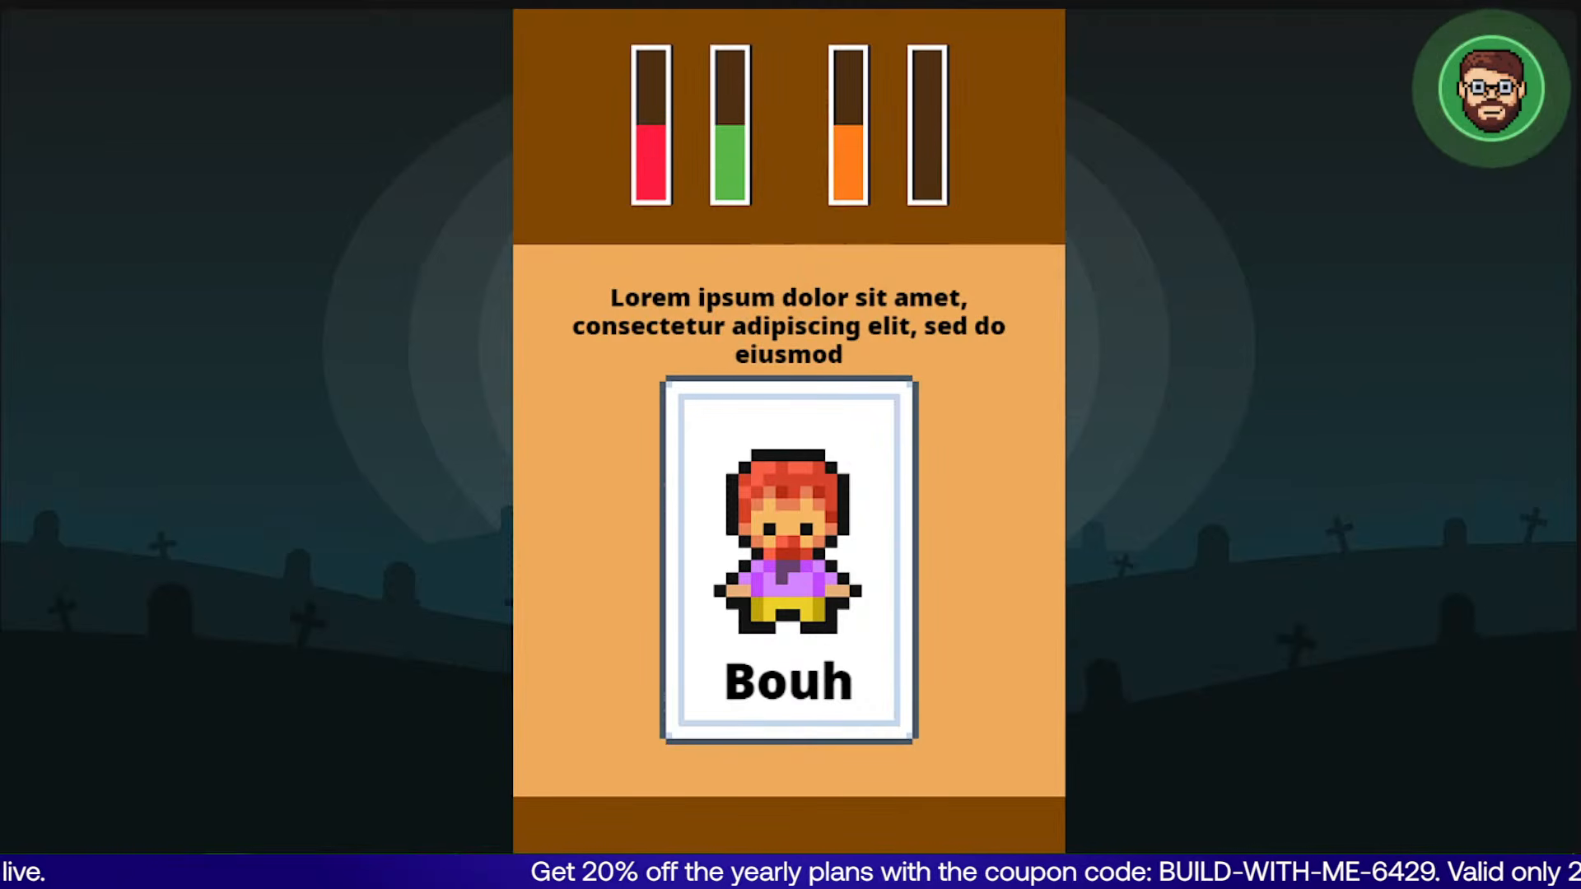
{"action": "left_click_drag", "start_coordinate": [1580, 123], "coordinate": [1579, 263]}
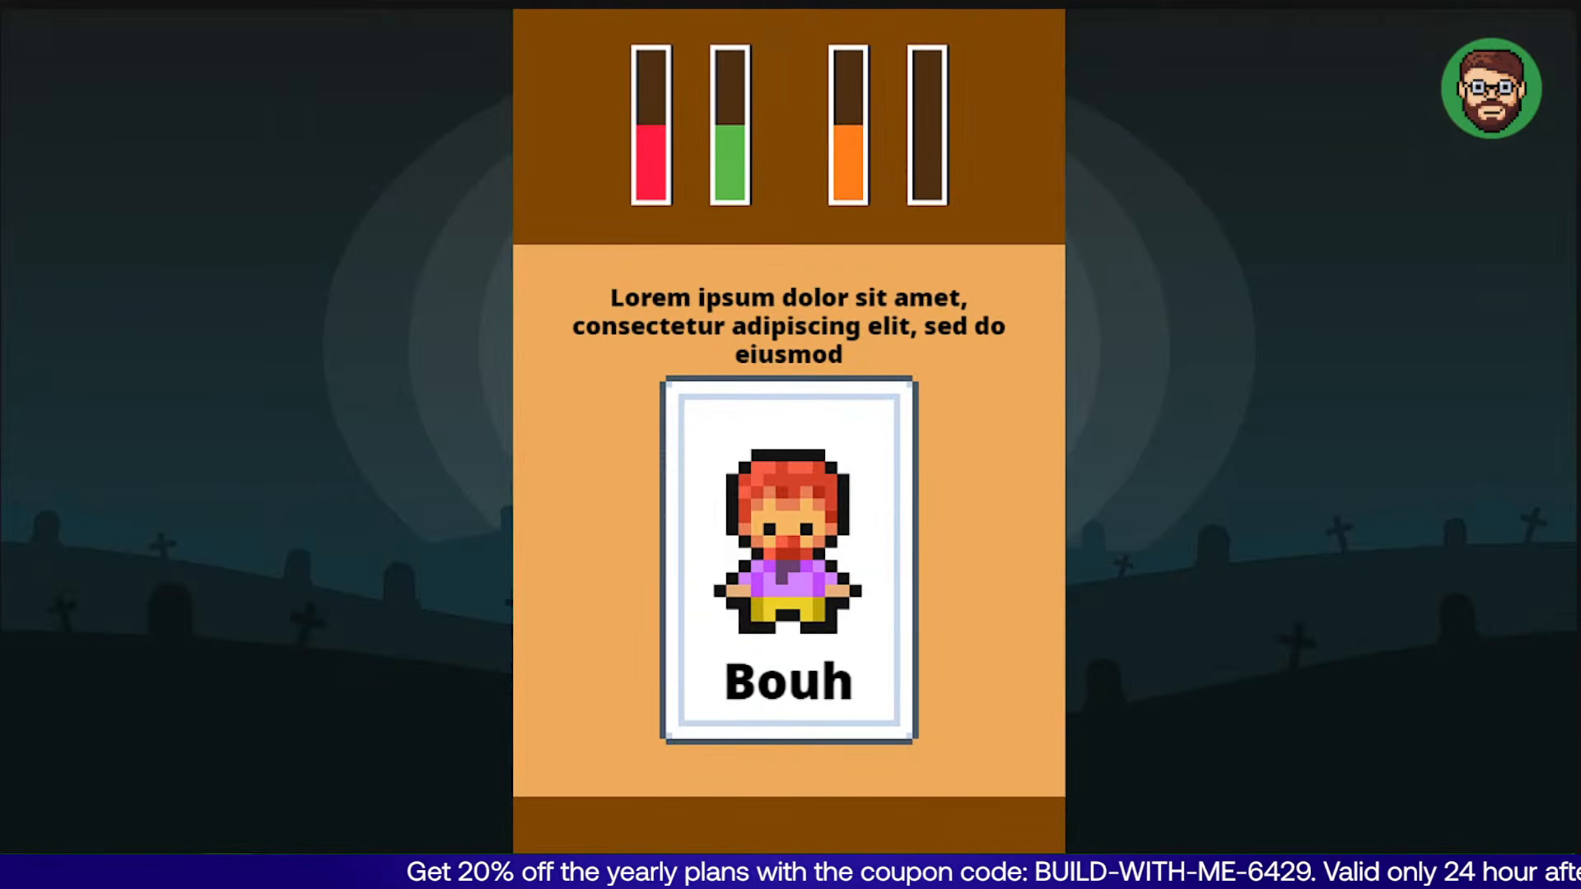
{"action": "key", "text": "F11"}
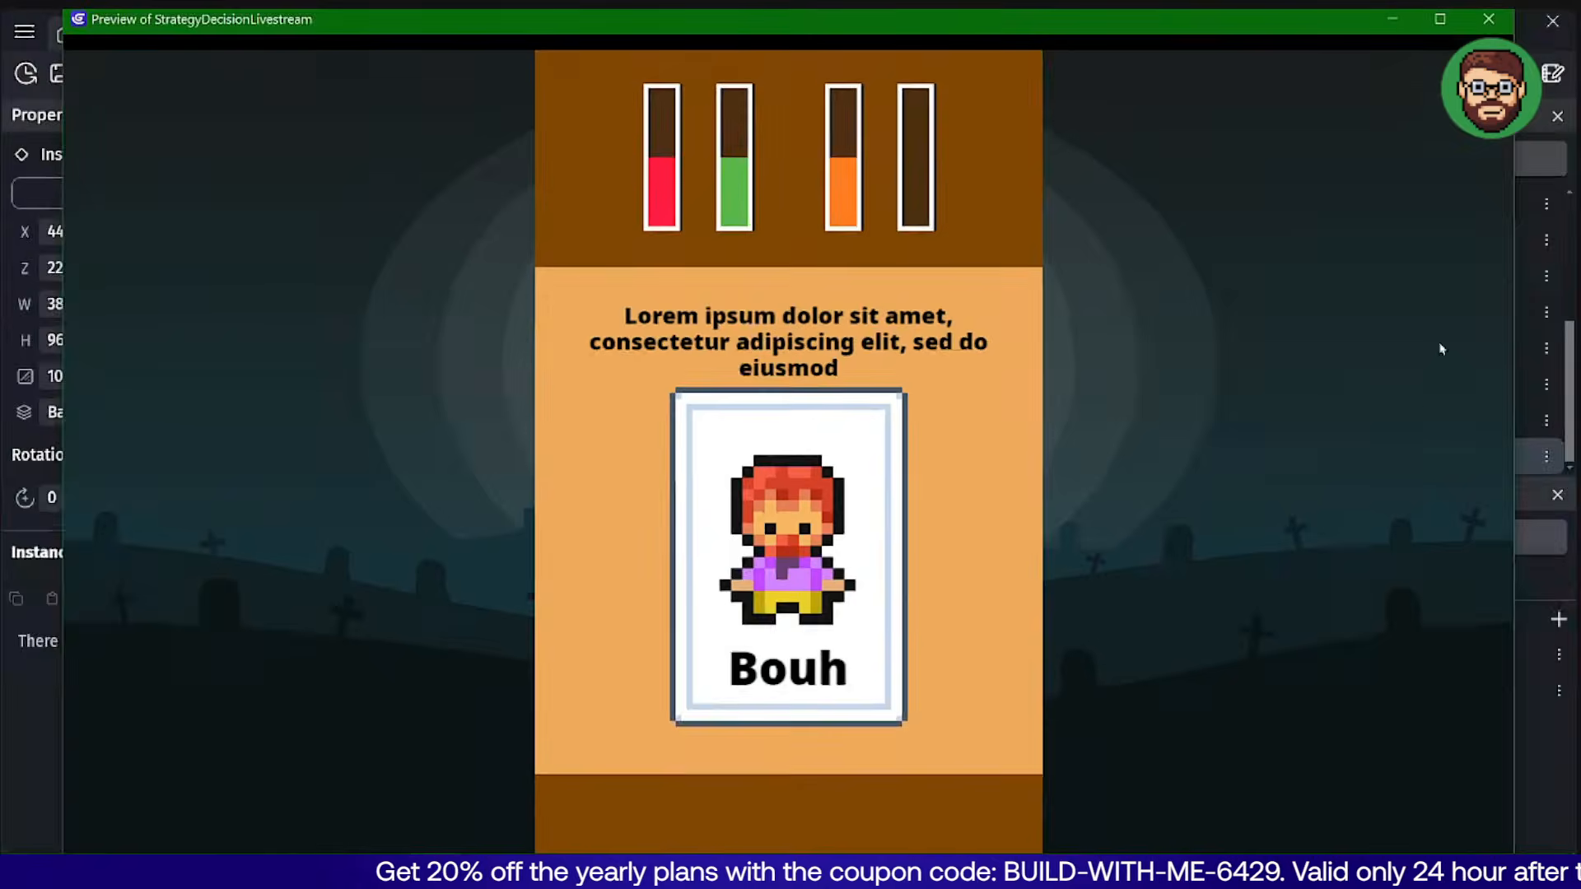
{"action": "left_click", "coordinate": [1485, 28]}
{"action": "left_click", "coordinate": [981, 156]}
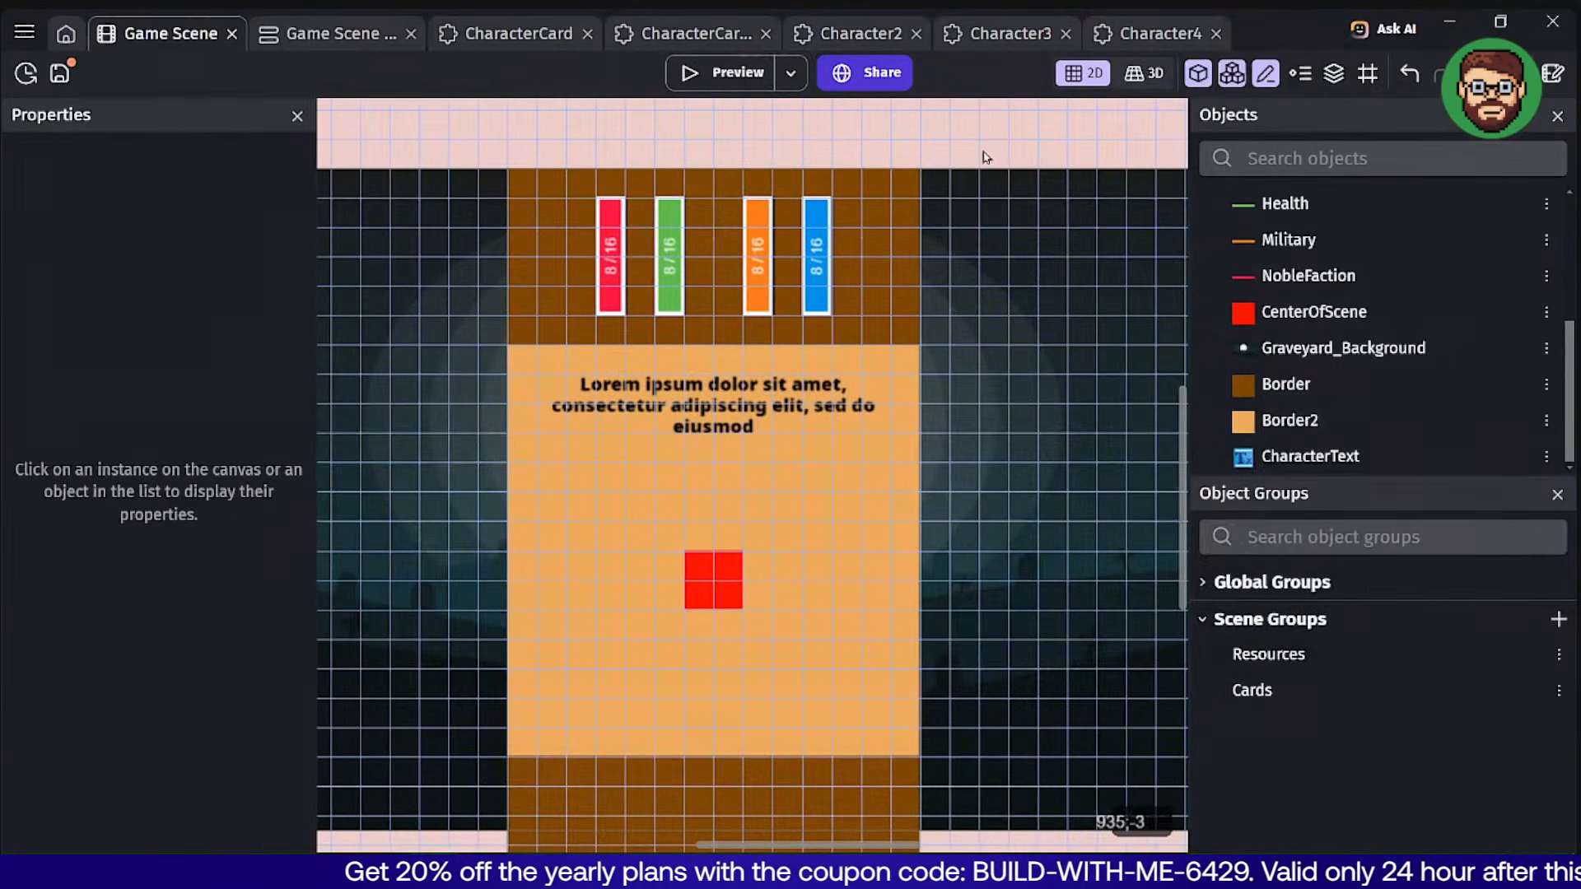
{"action": "left_click", "coordinate": [303, 36]}
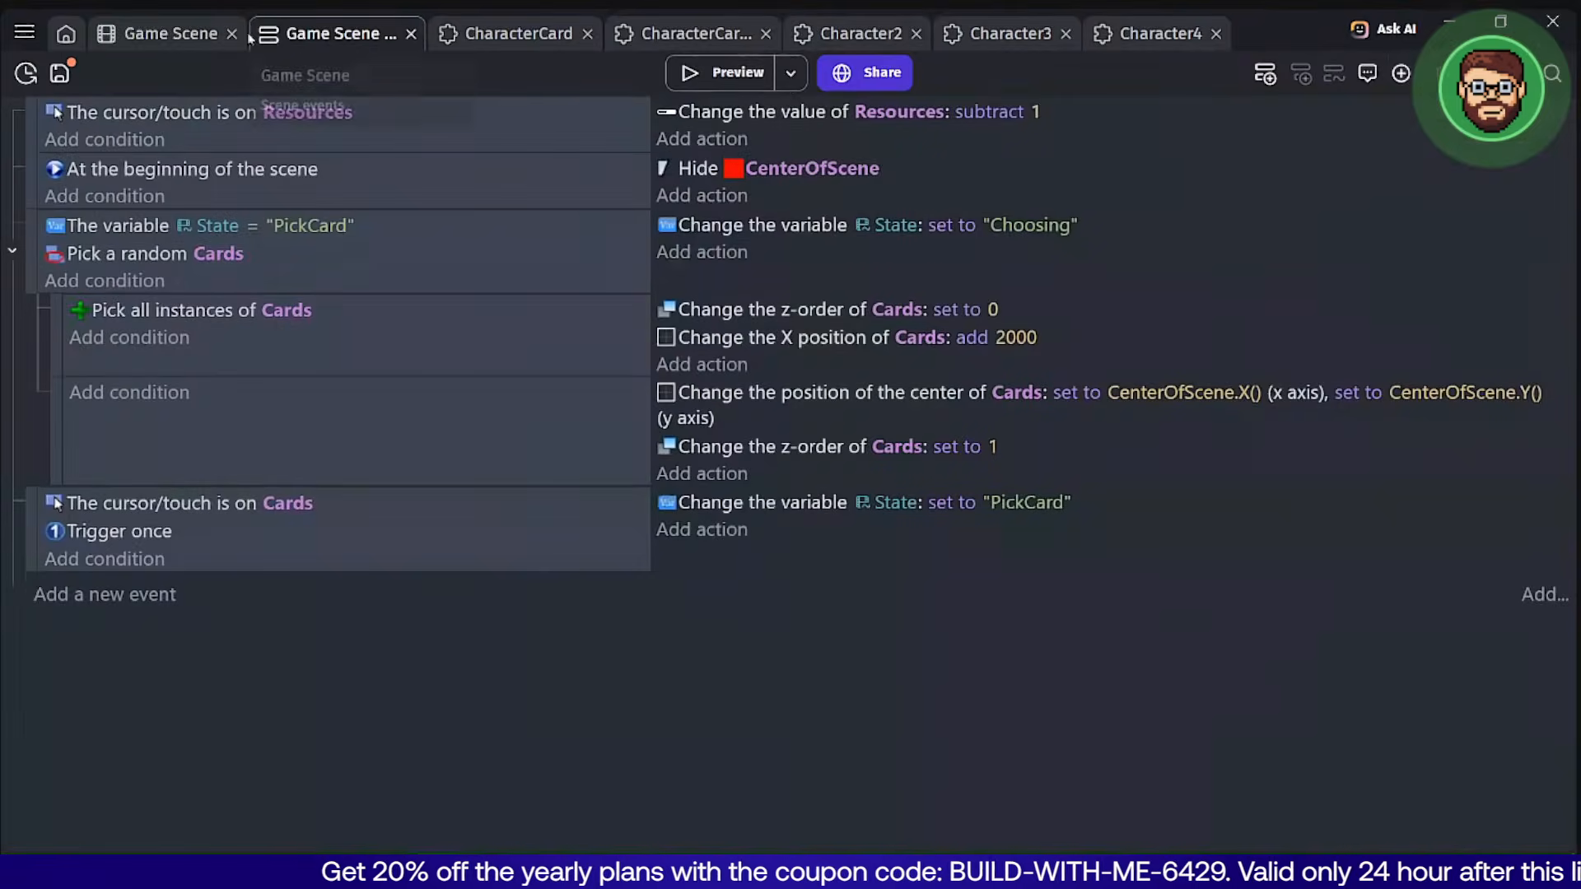
{"action": "left_click", "coordinate": [171, 29]}
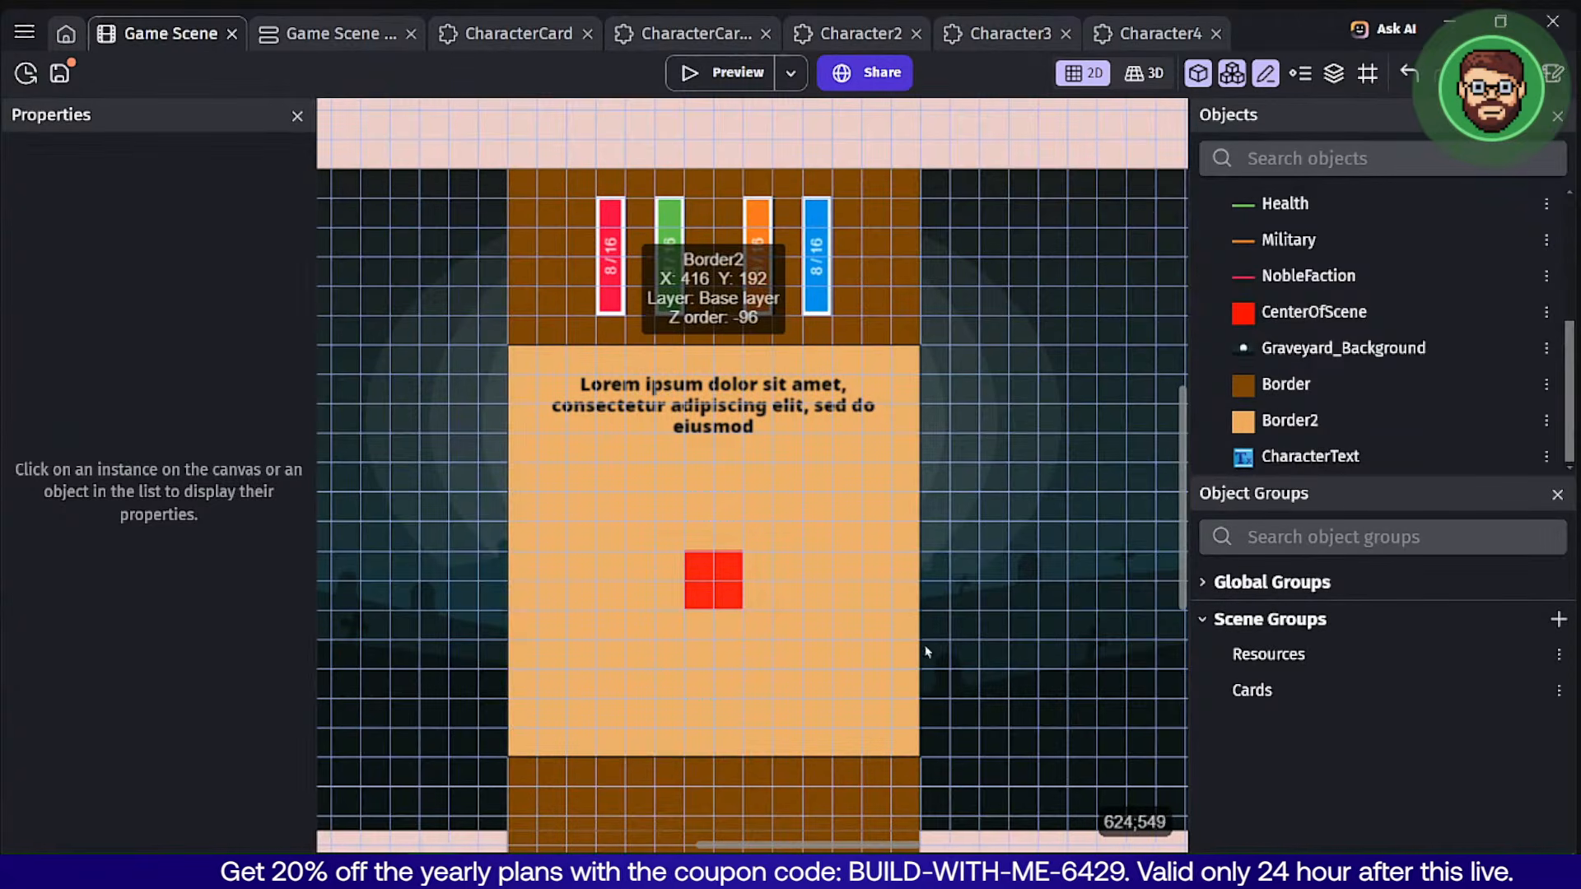
Duplicate the CenterOfScene object and name the copy Yes.
{"action": "scroll", "coordinate": [769, 522], "scroll_direction": "down", "scroll_amount": 3}
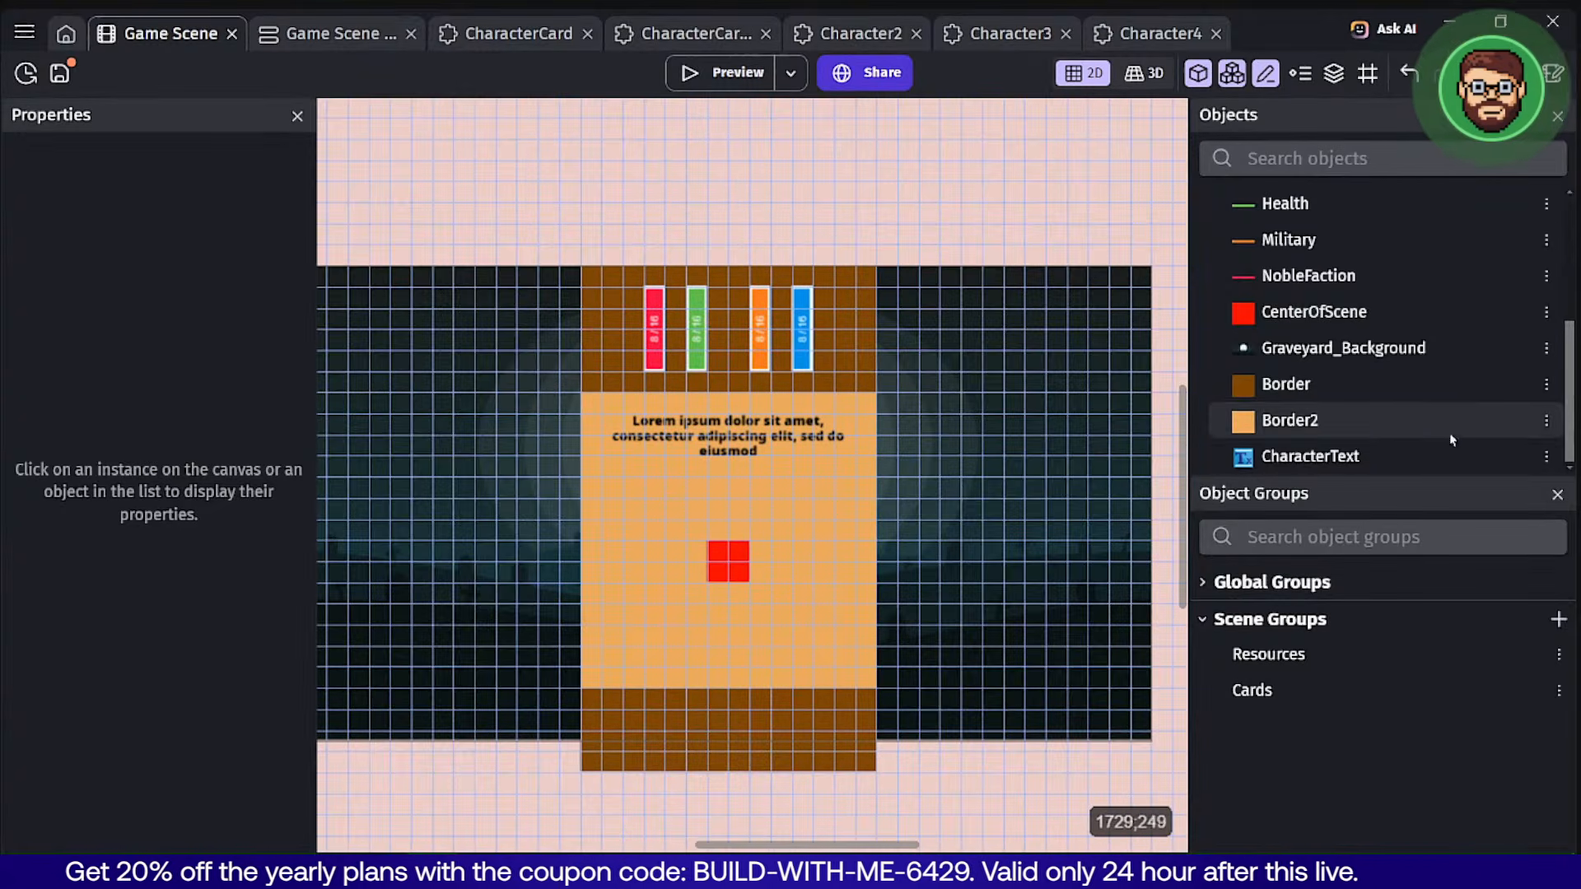
{"action": "scroll", "coordinate": [811, 239], "scroll_direction": "down", "scroll_amount": 2}
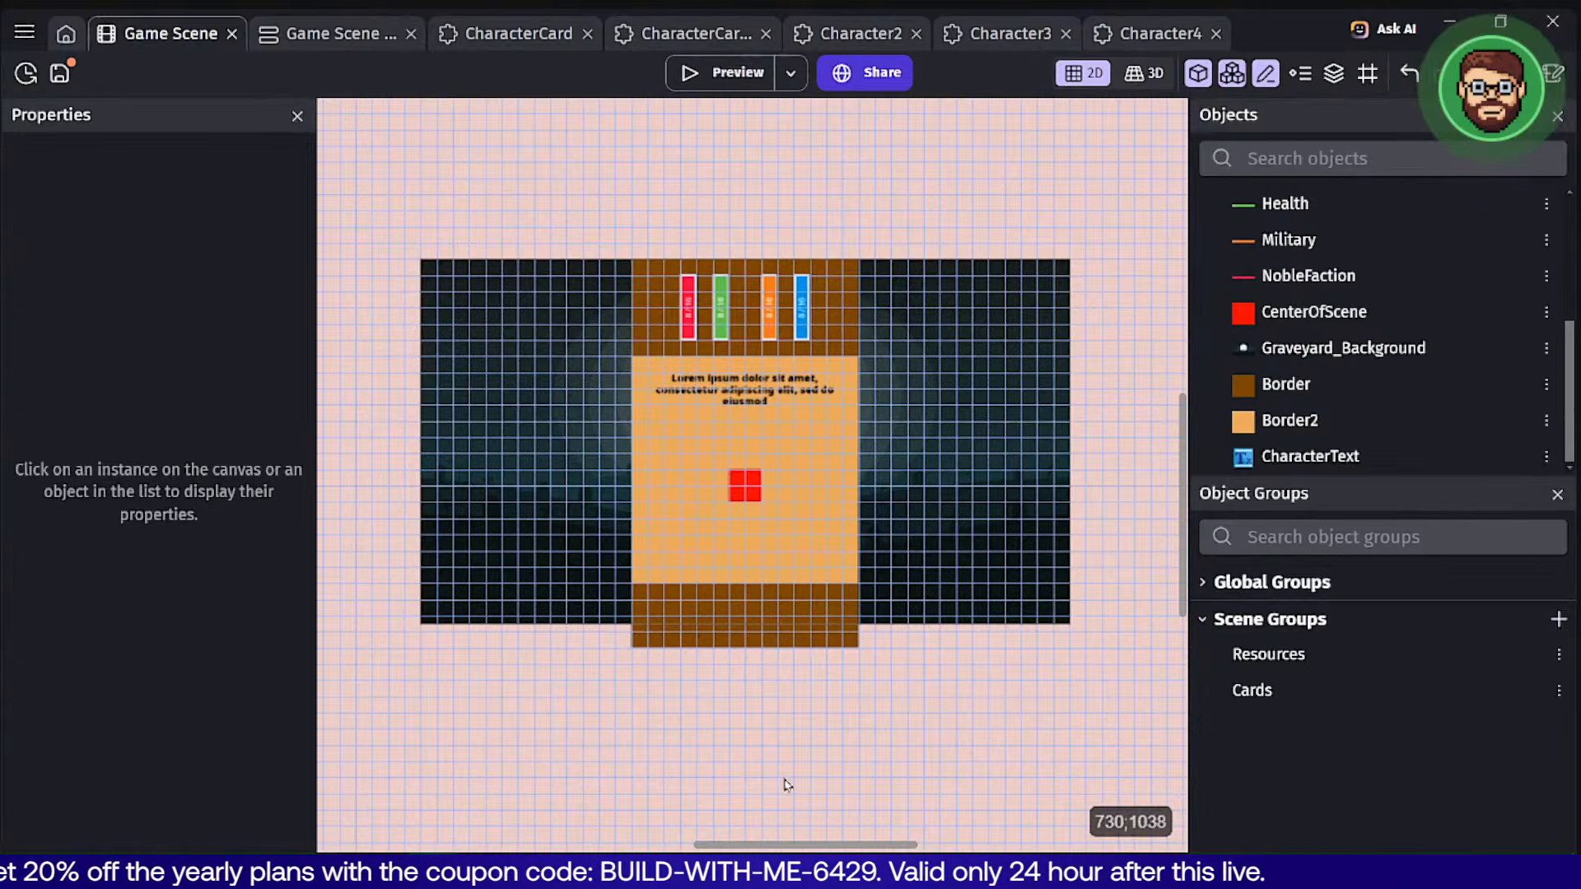
{"action": "scroll", "coordinate": [782, 758], "scroll_direction": "up", "scroll_amount": 1}
{"action": "middle_click_drag", "start_coordinate": [755, 679], "coordinate": [774, 721]}
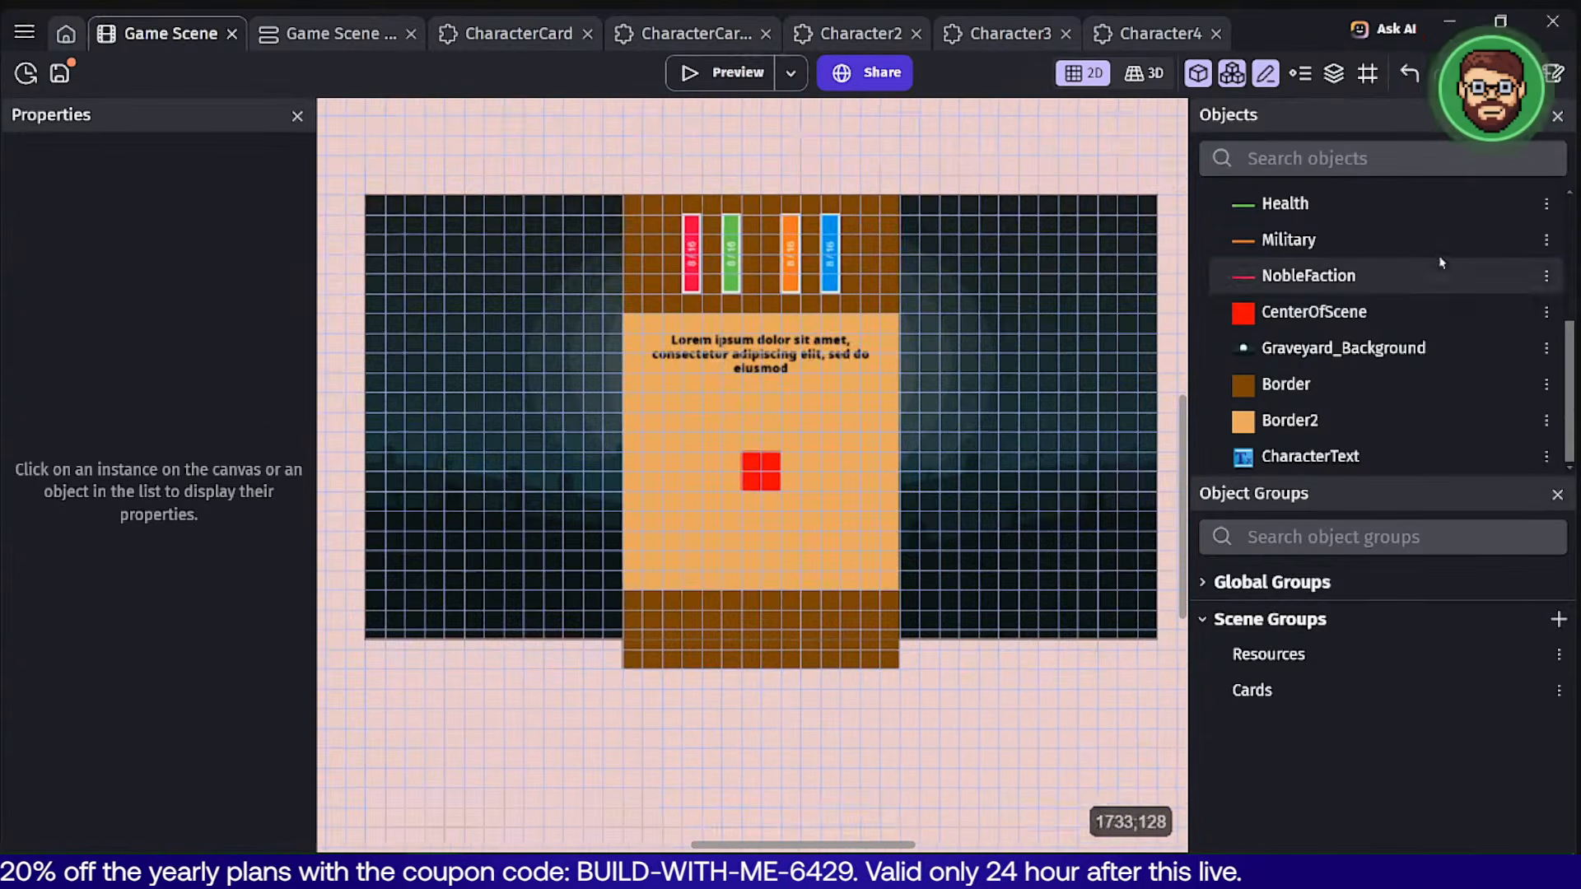
{"action": "right_click", "coordinate": [1336, 309]}
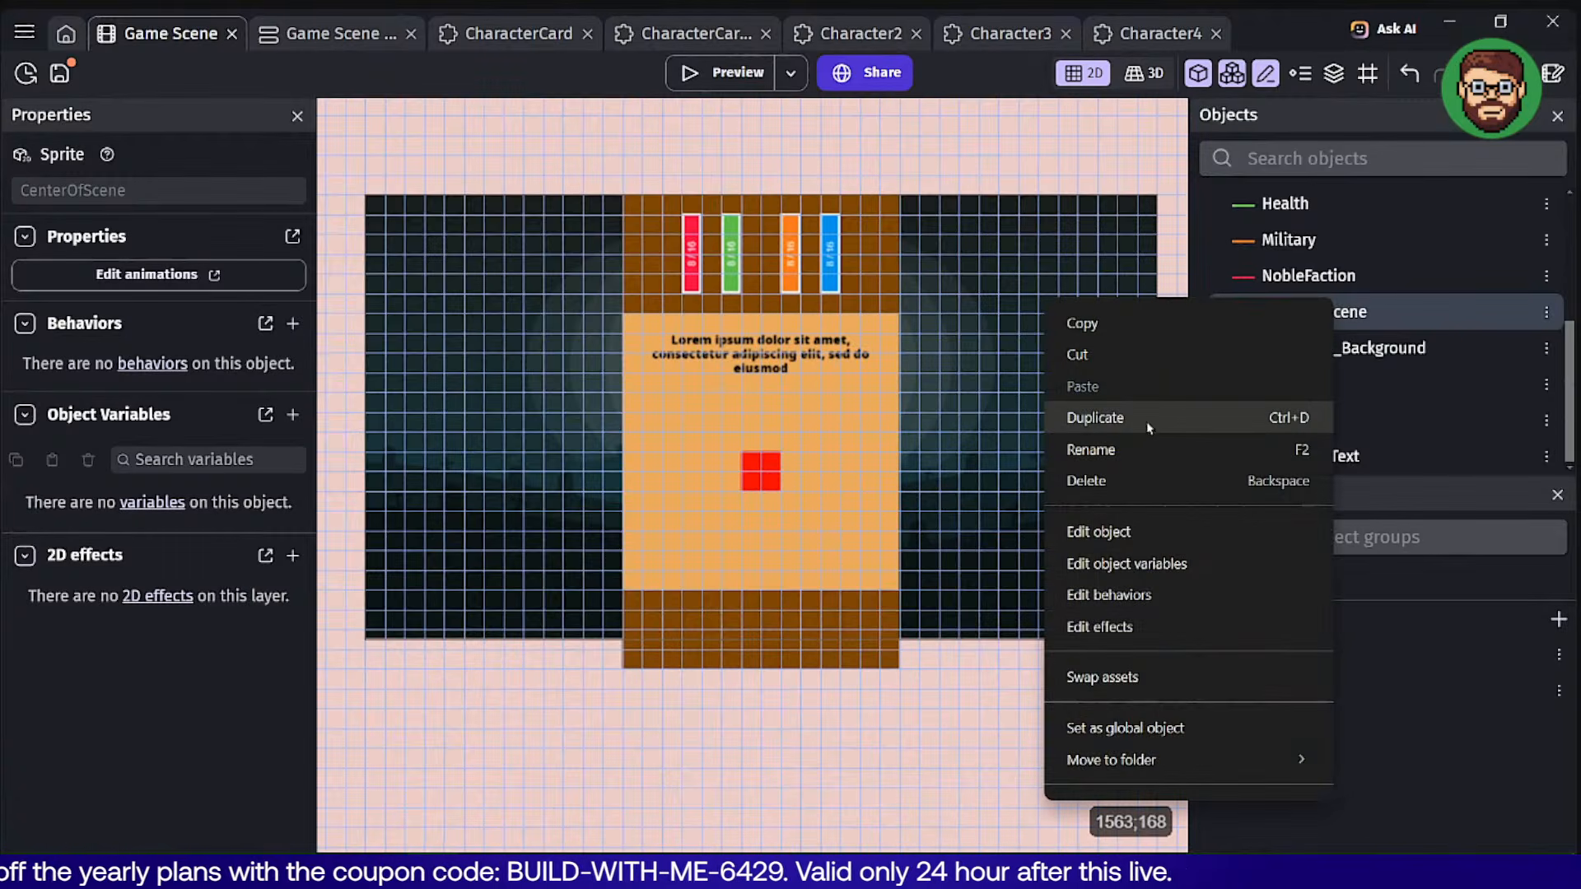
{"action": "left_click", "coordinate": [1095, 417]}
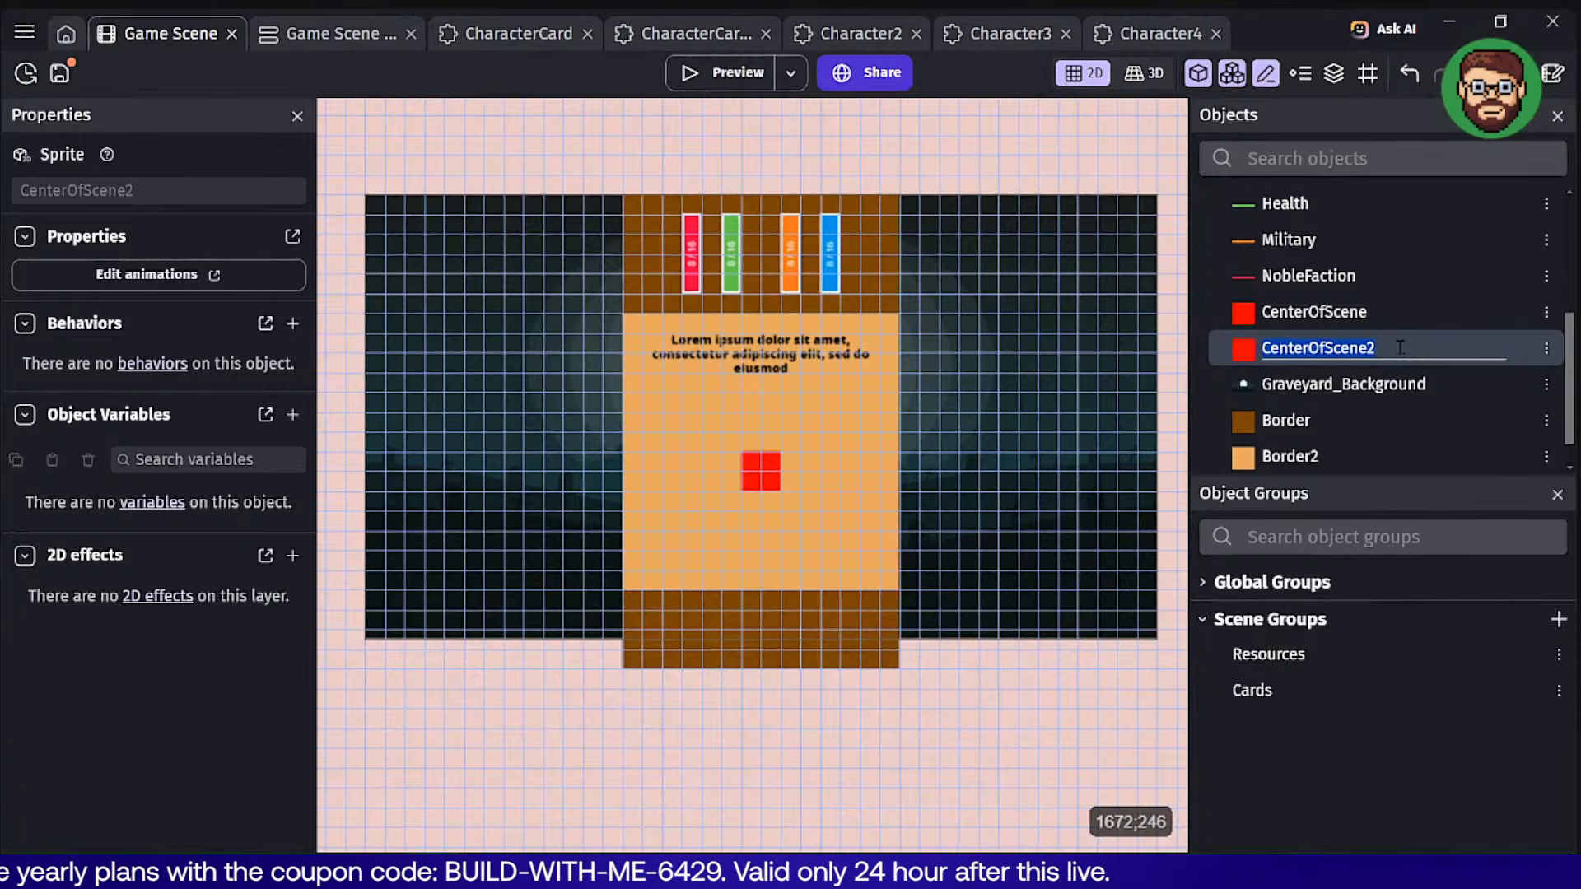
{"action": "type", "text": "YEs"}
{"action": "key", "text": "Return"}
{"action": "right_click", "coordinate": [1309, 358]}
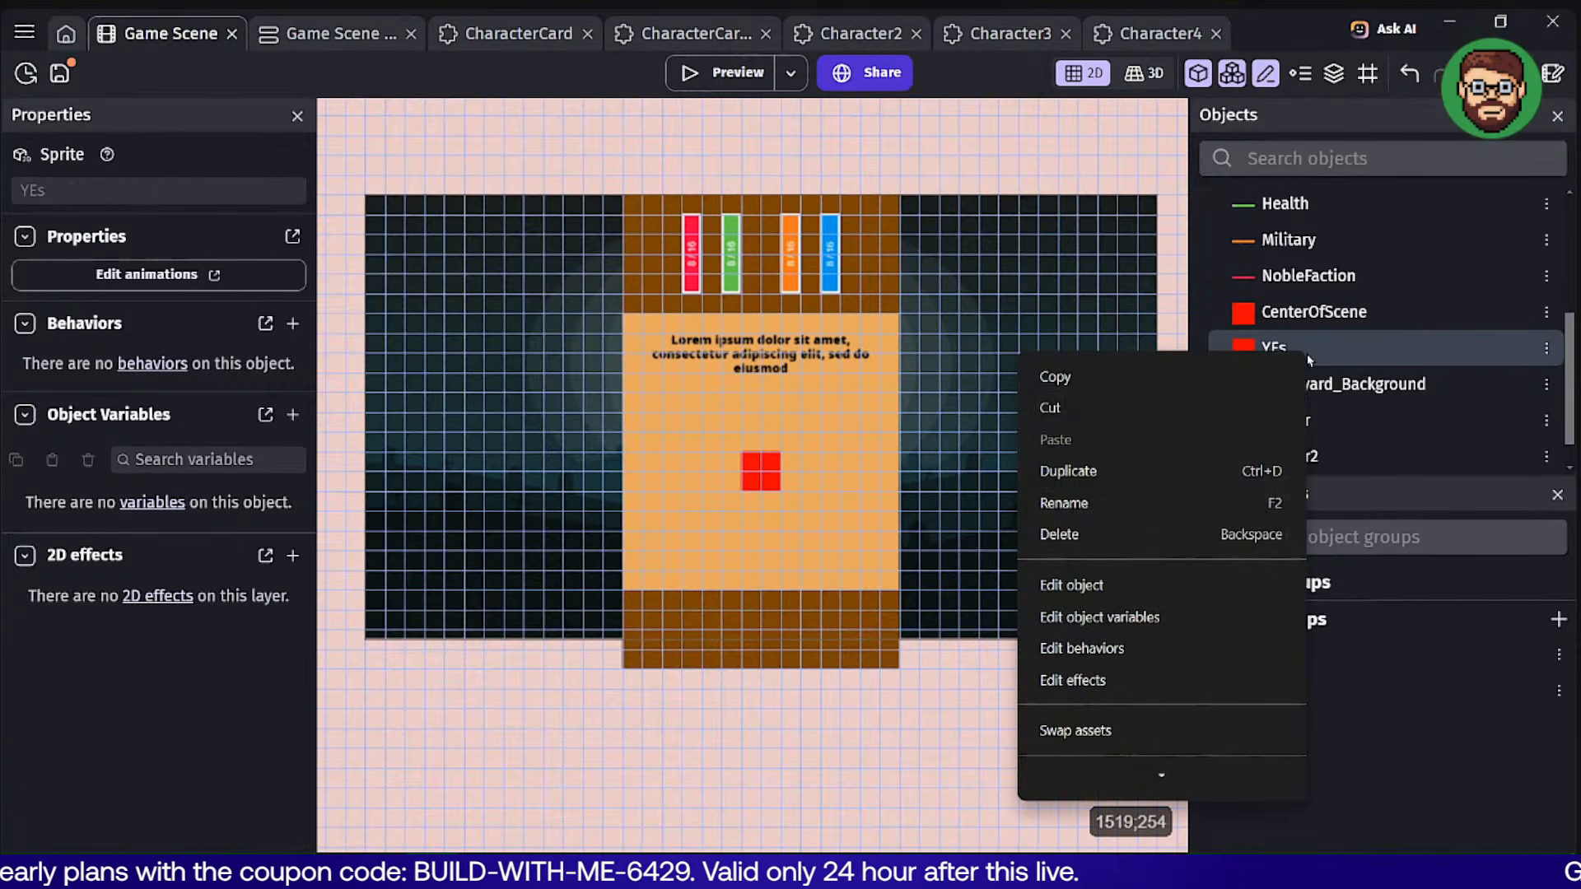
{"action": "left_click", "coordinate": [1070, 503]}
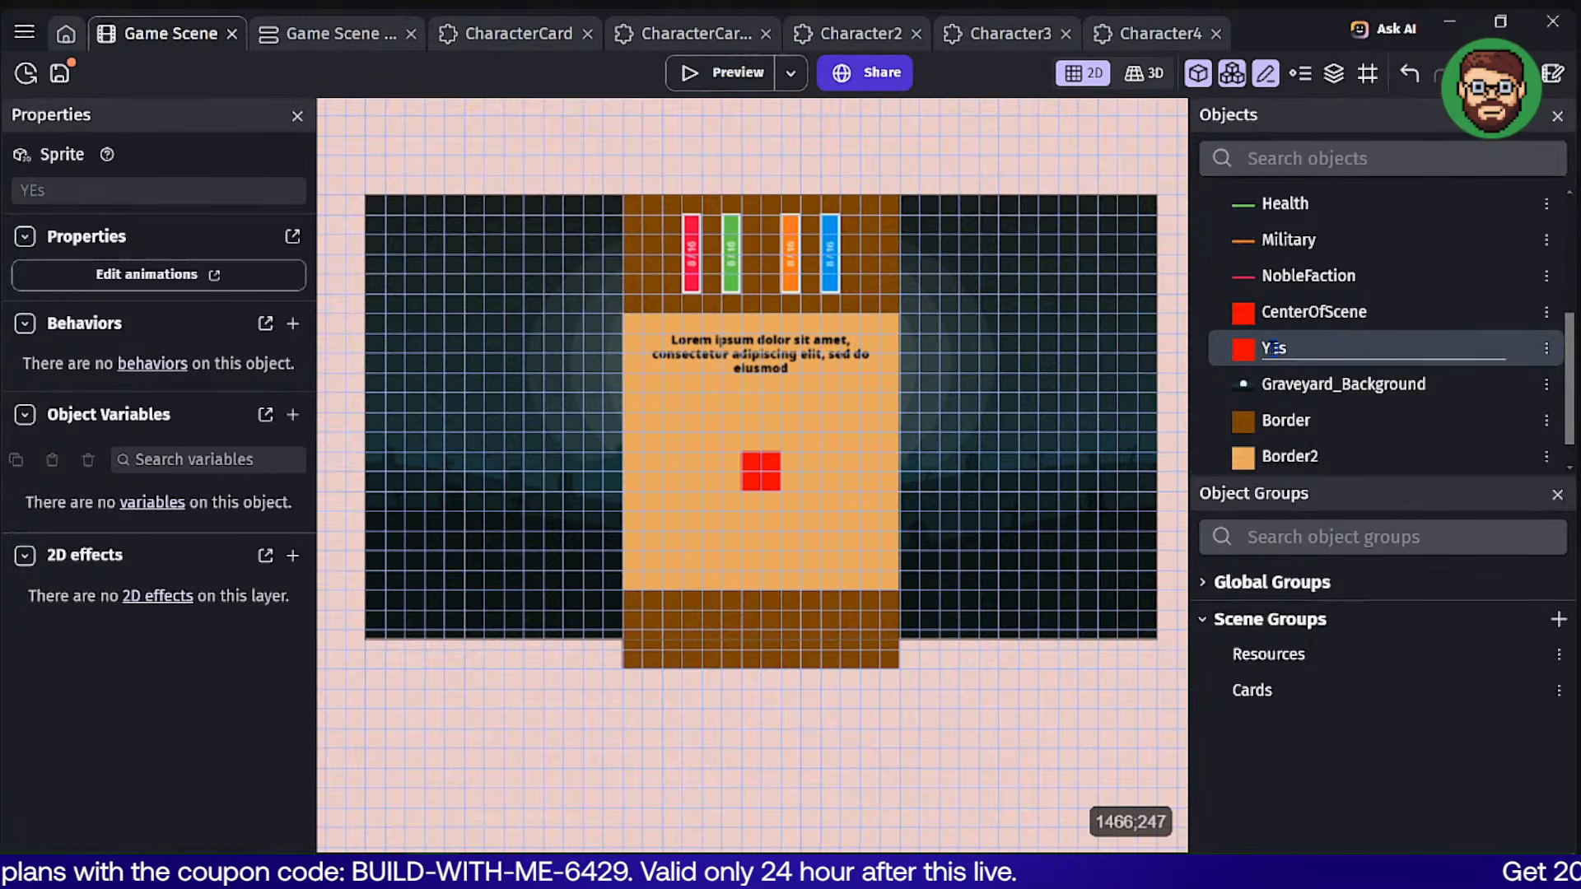
{"action": "type", "text": "e"}
{"action": "key", "text": "Return"}
Duplicate the Yes object and name the copy No.
{"action": "right_click", "coordinate": [1290, 353]}
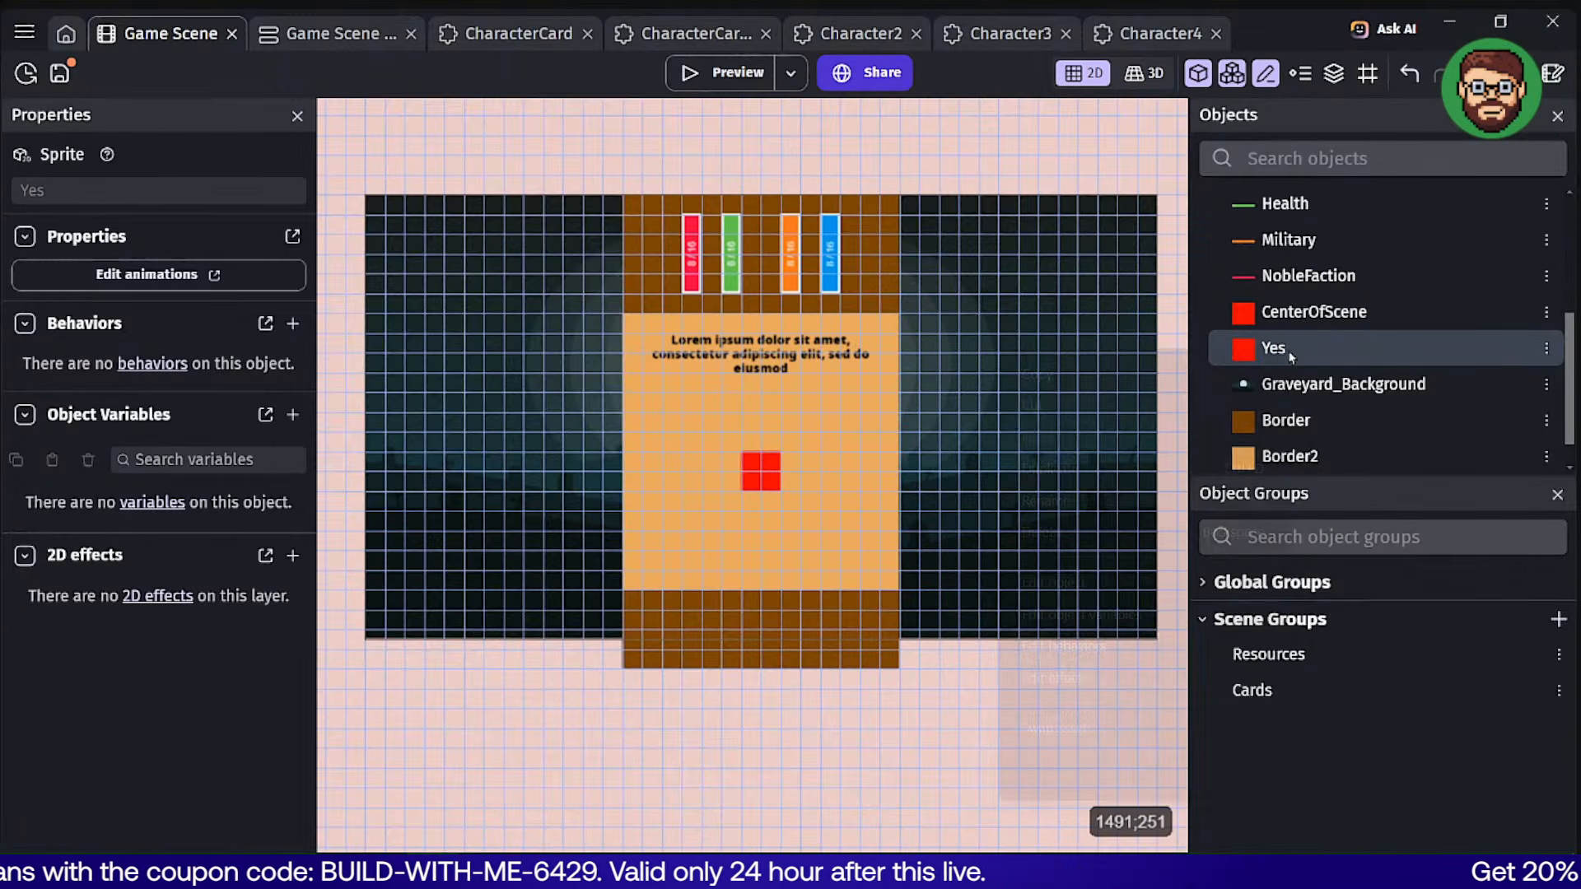
{"action": "left_click", "coordinate": [1083, 470]}
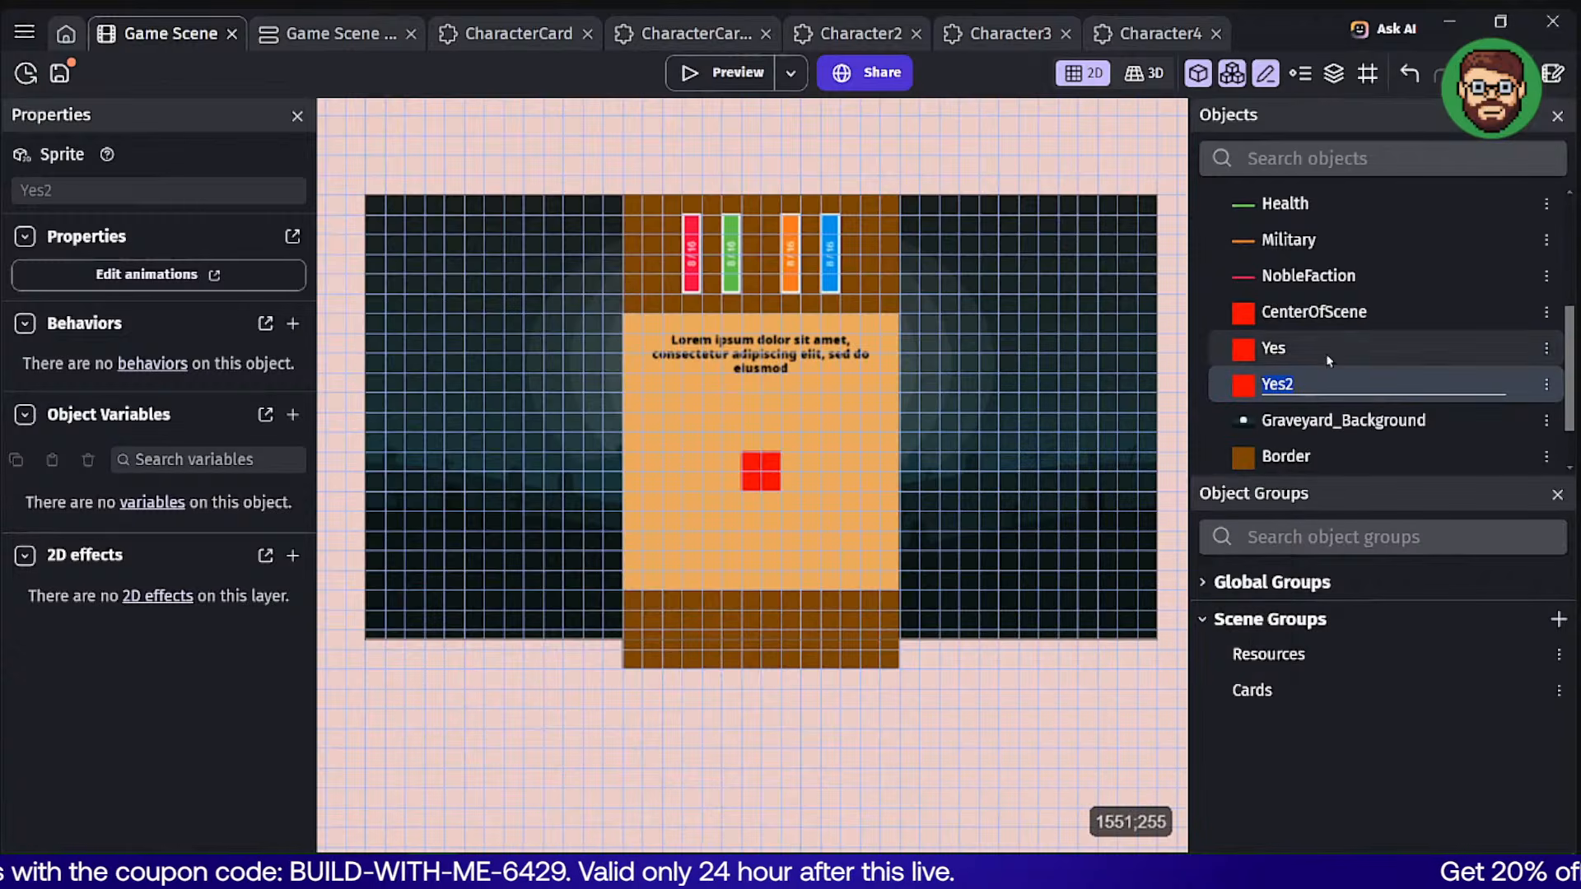
{"action": "key", "text": "Return"}
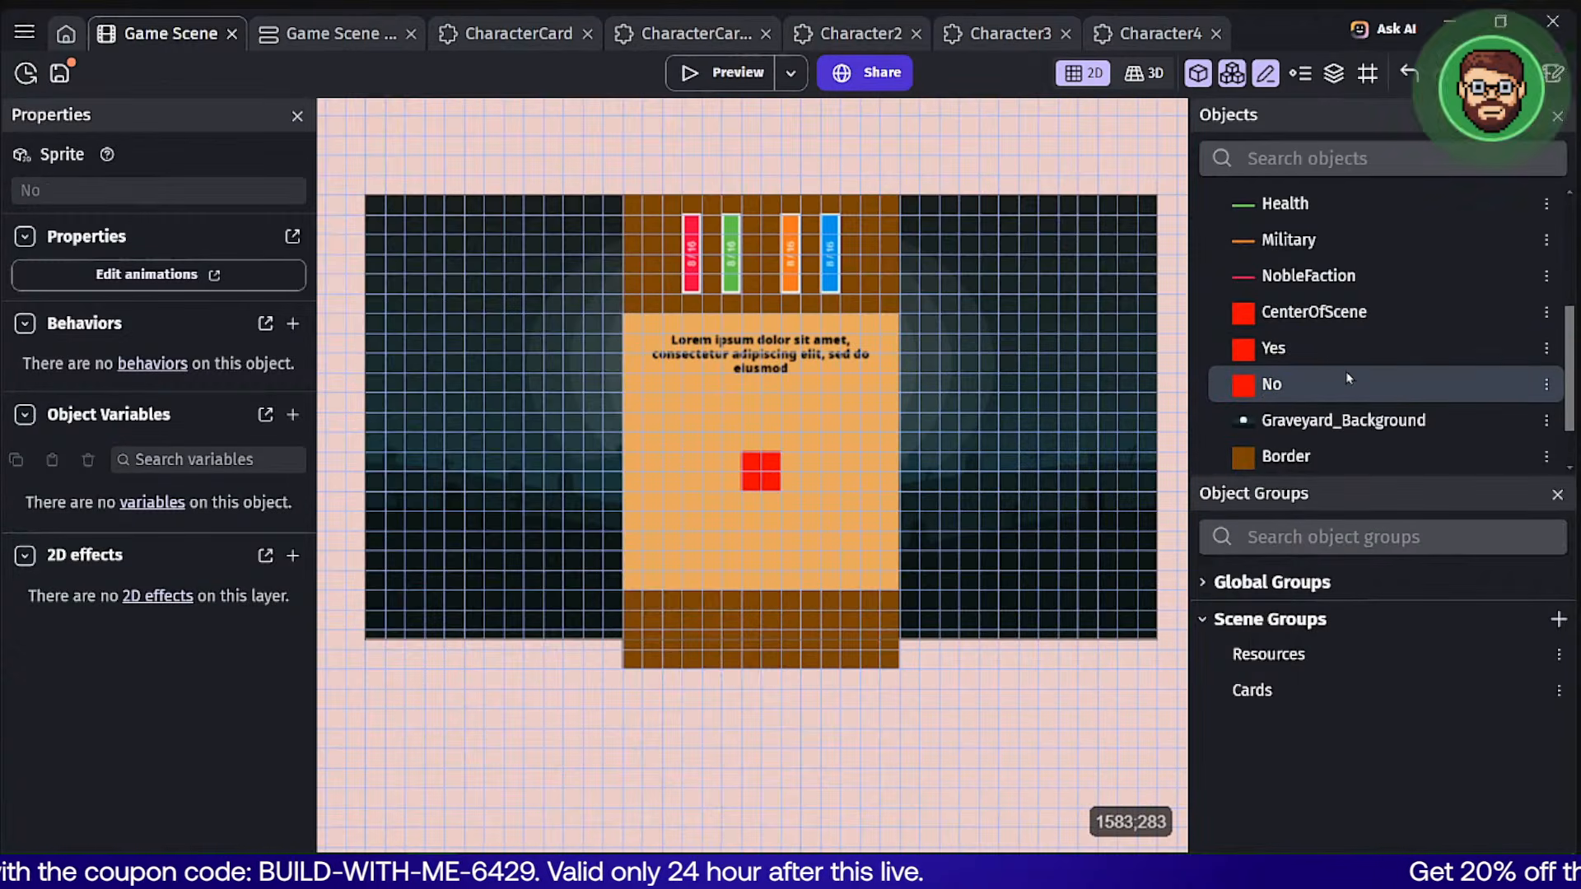
Place Yes left of the central panel, stretched to about 384 by 736, and No right of it, about 416 by 736.
{"action": "left_click_drag", "start_coordinate": [1337, 347], "coordinate": [626, 688]}
{"action": "left_click", "coordinate": [405, 431]}
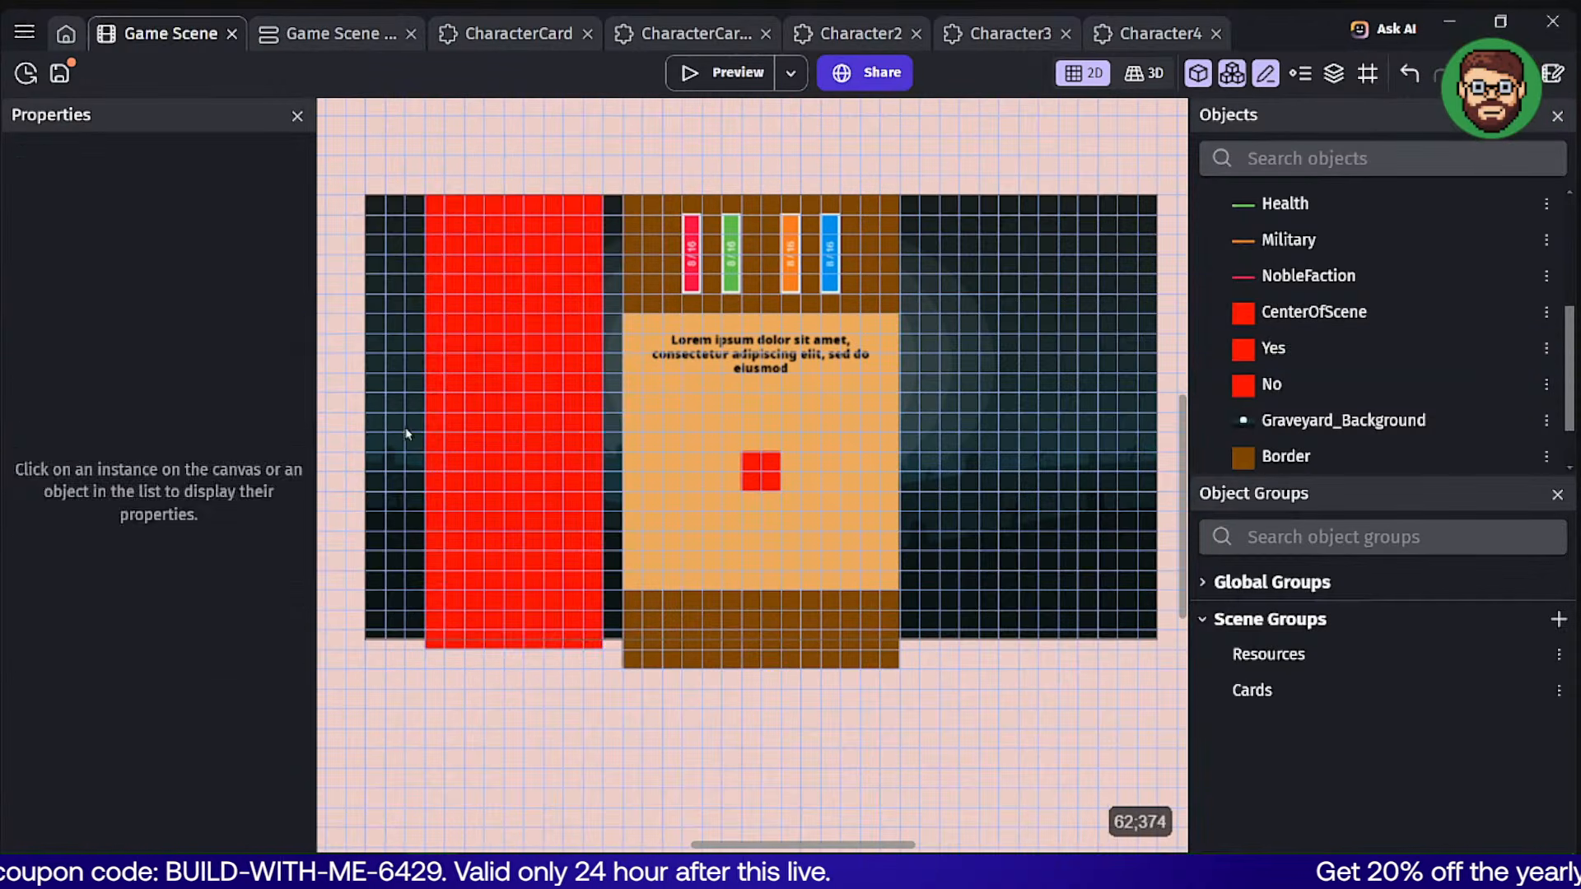
{"action": "left_click", "coordinate": [491, 428]}
{"action": "left_click_drag", "start_coordinate": [542, 434], "coordinate": [563, 439]}
{"action": "left_click_drag", "start_coordinate": [434, 422], "coordinate": [359, 421]}
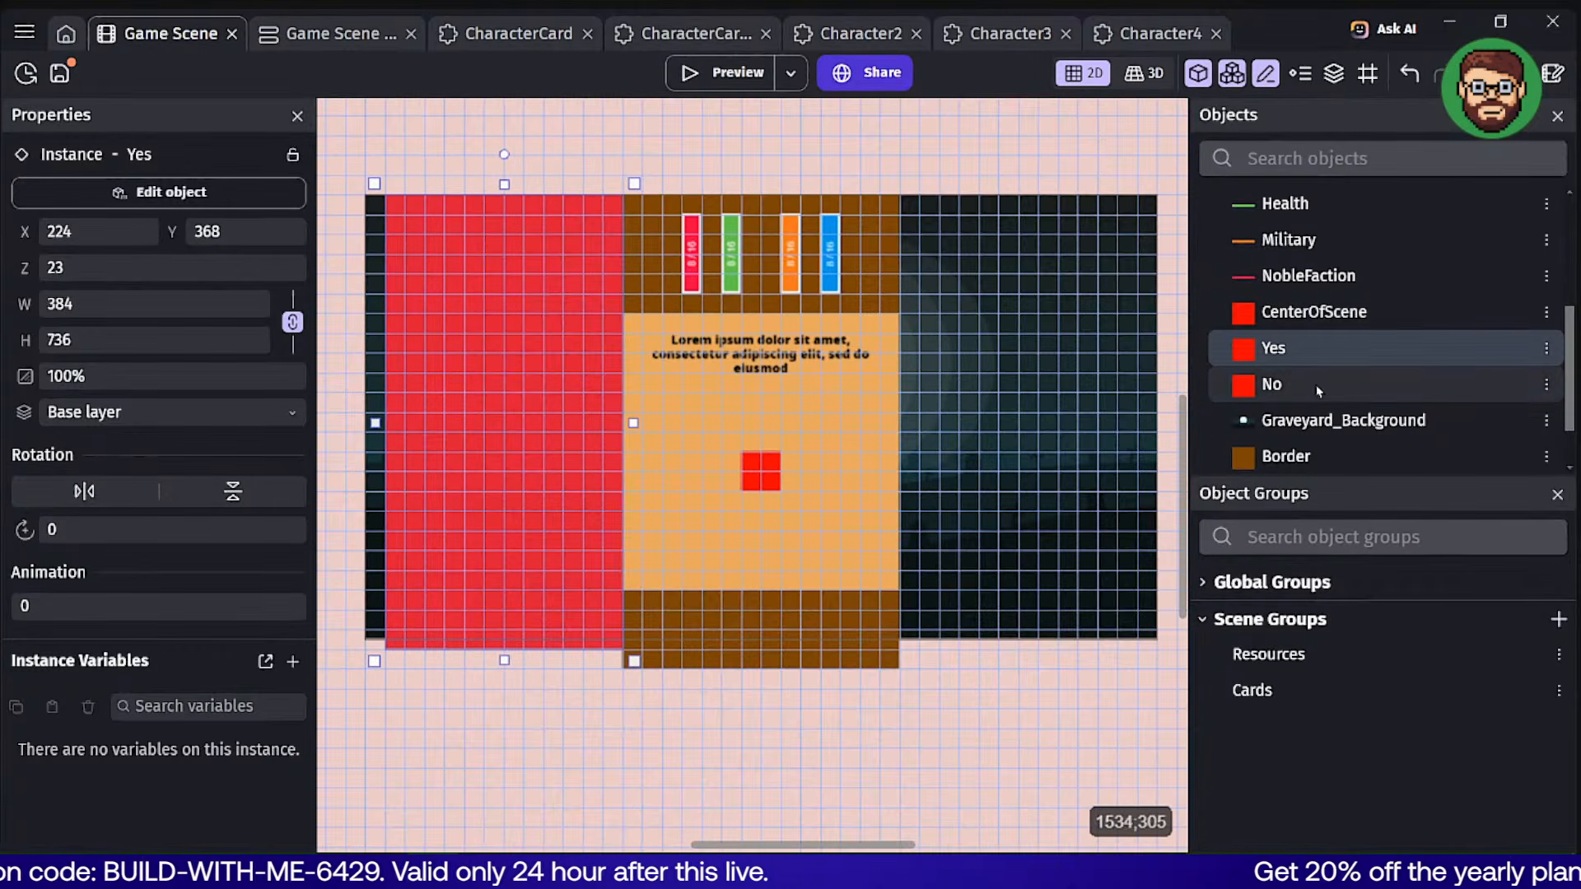
{"action": "left_click_drag", "start_coordinate": [1272, 383], "coordinate": [1171, 660]}
{"action": "left_click", "coordinate": [1156, 731]}
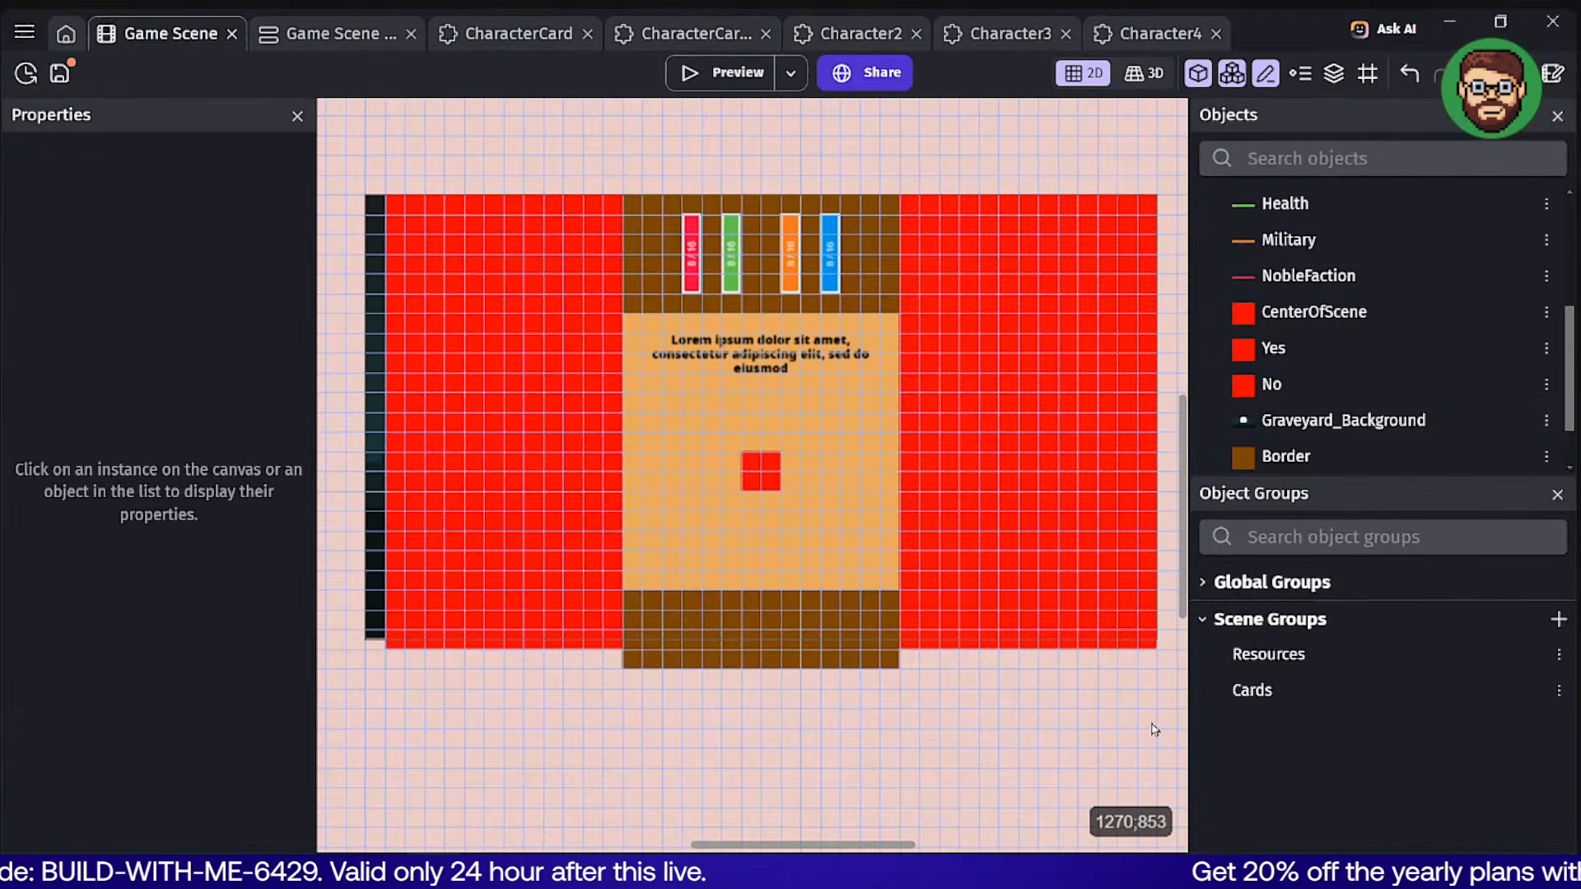
Fill the No object's sprite with bright green in Piskel, overwriting the NewSprite image, and apply the change.
{"action": "double_click", "coordinate": [1047, 502]}
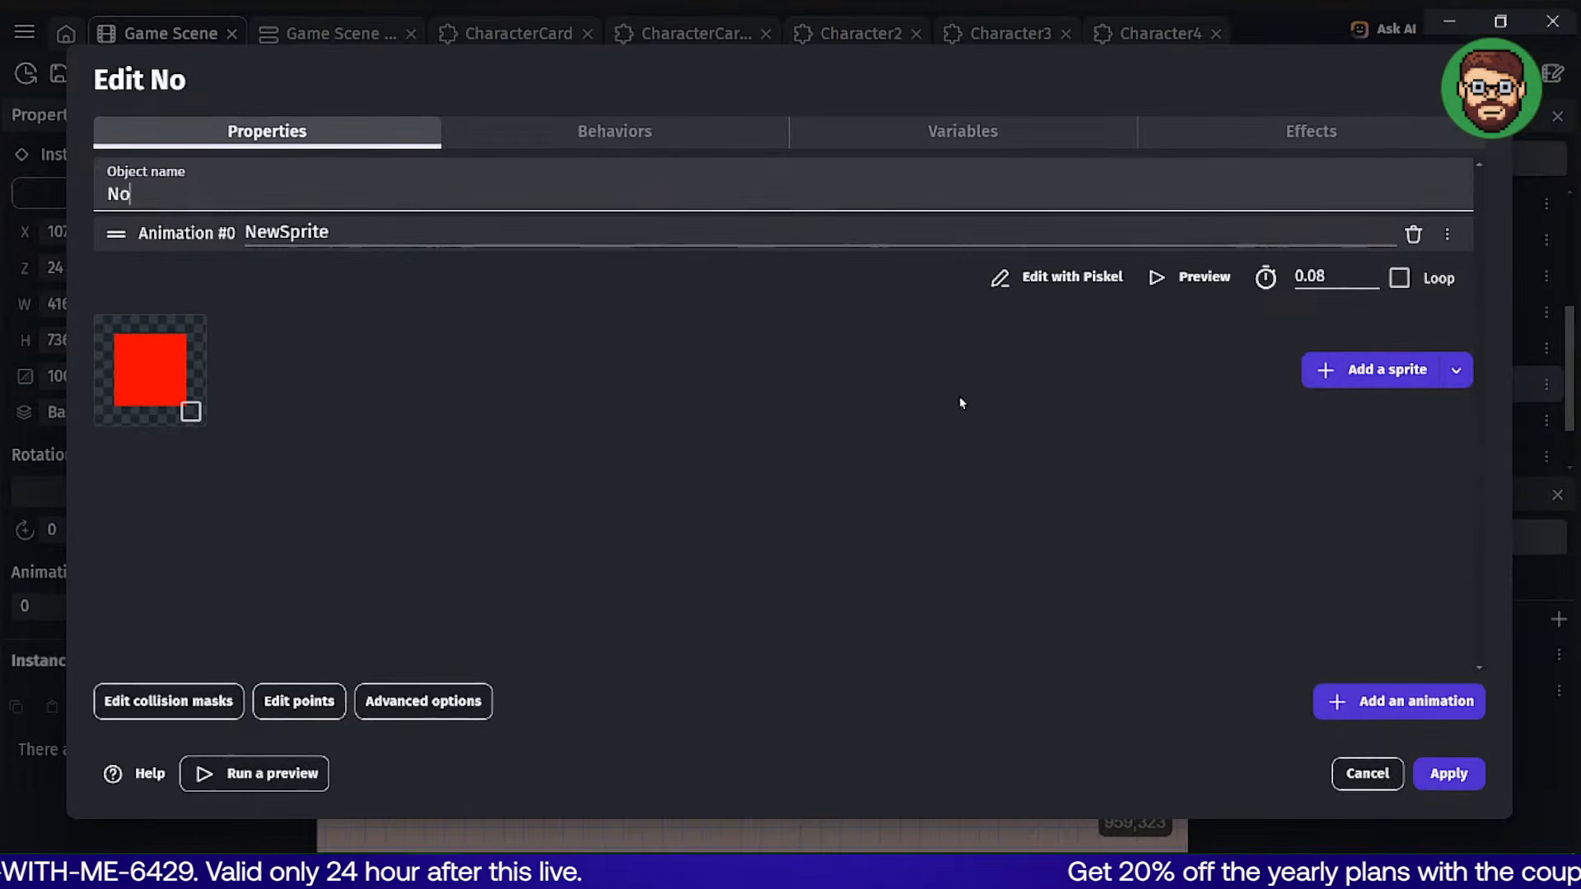
{"action": "left_click", "coordinate": [1070, 281]}
{"action": "left_click", "coordinate": [265, 301]}
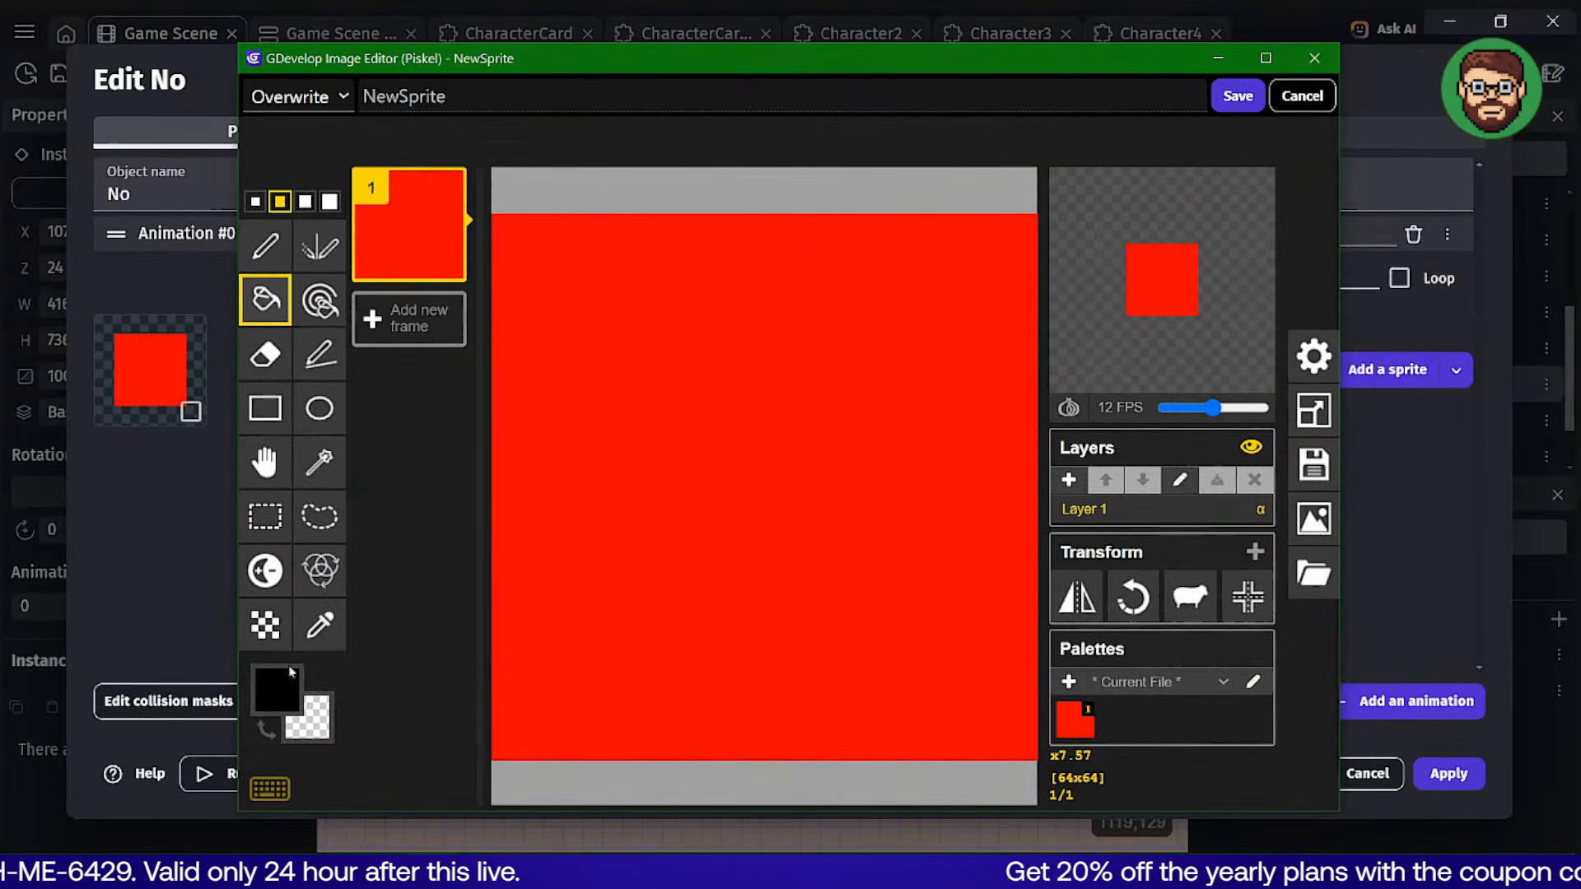
{"action": "left_click", "coordinate": [278, 691]}
{"action": "left_click", "coordinate": [500, 505]}
{"action": "left_click", "coordinate": [454, 494]}
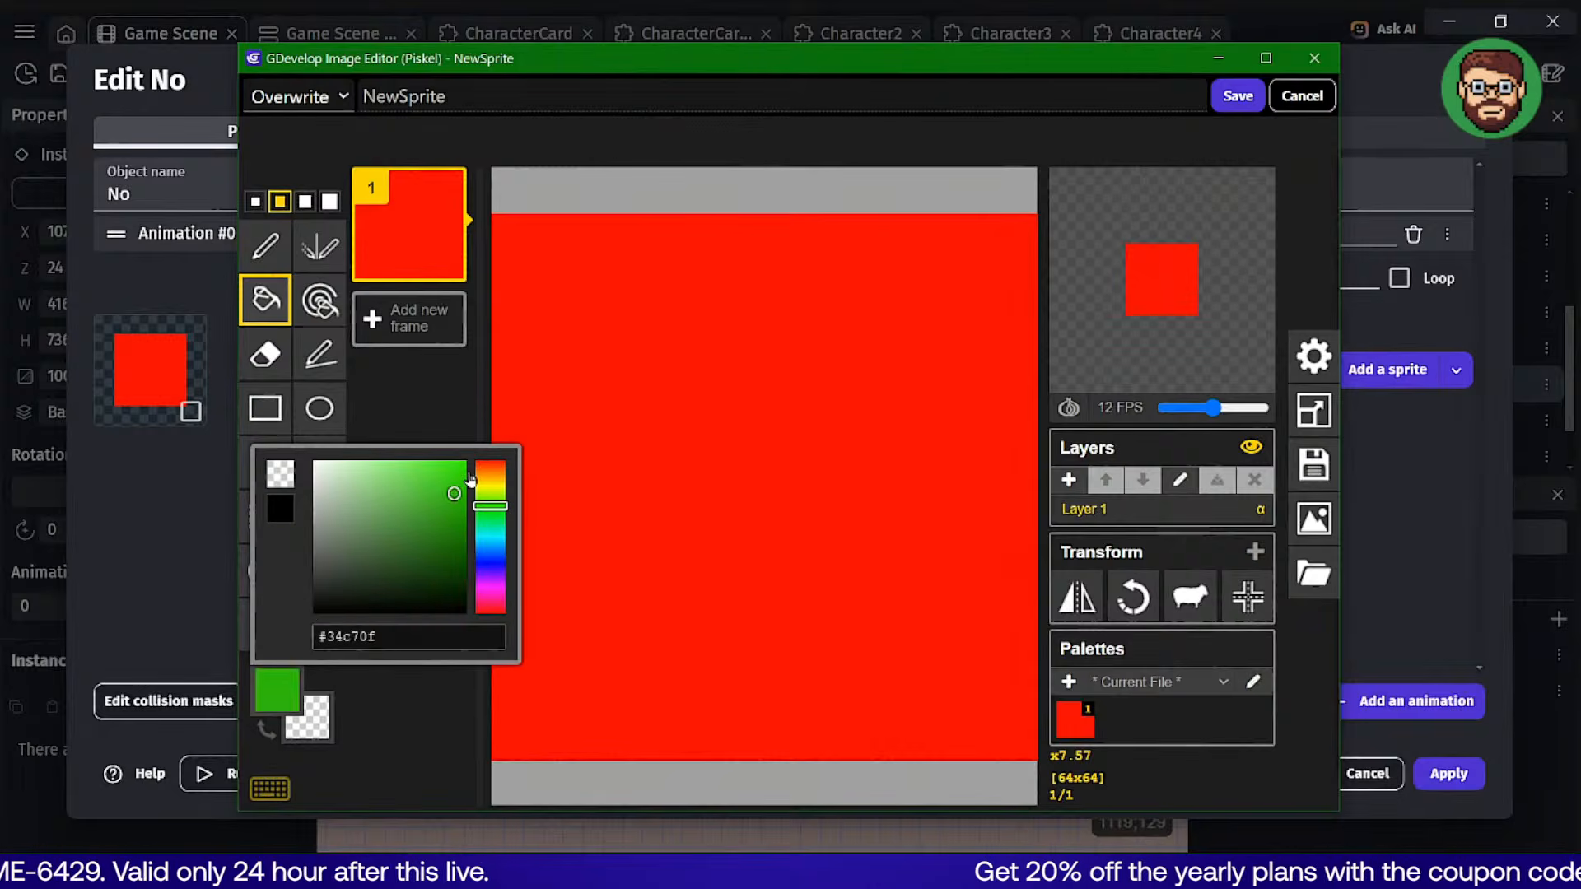
{"action": "left_click", "coordinate": [901, 442]}
{"action": "left_click", "coordinate": [1253, 97]}
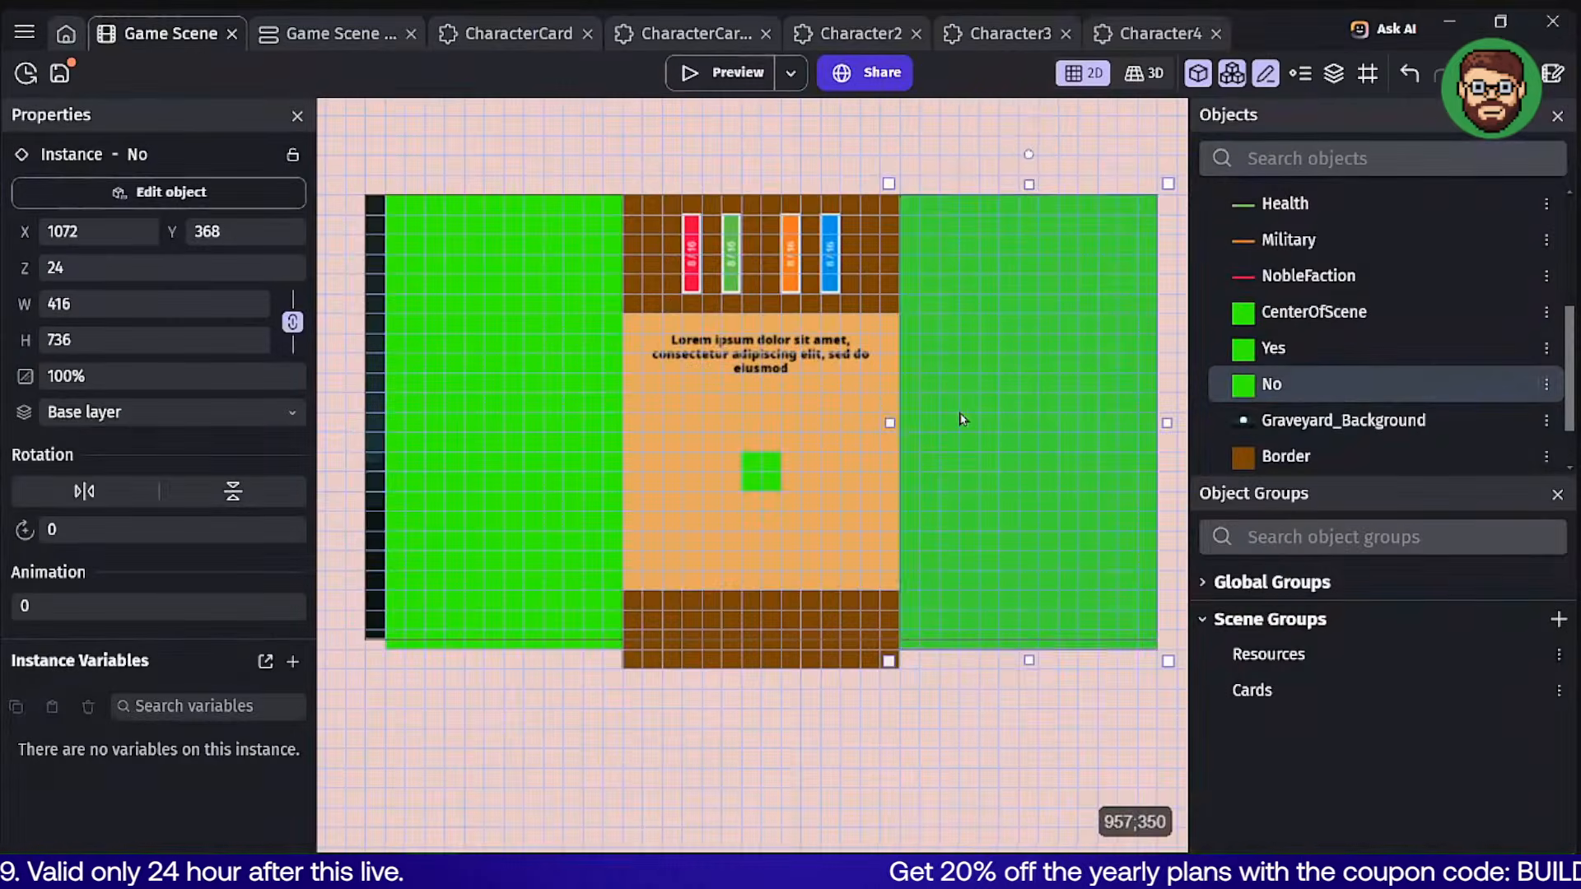
Open the No object's sprite in Piskel again and fill it with bright red.
{"action": "double_click", "coordinate": [961, 417]}
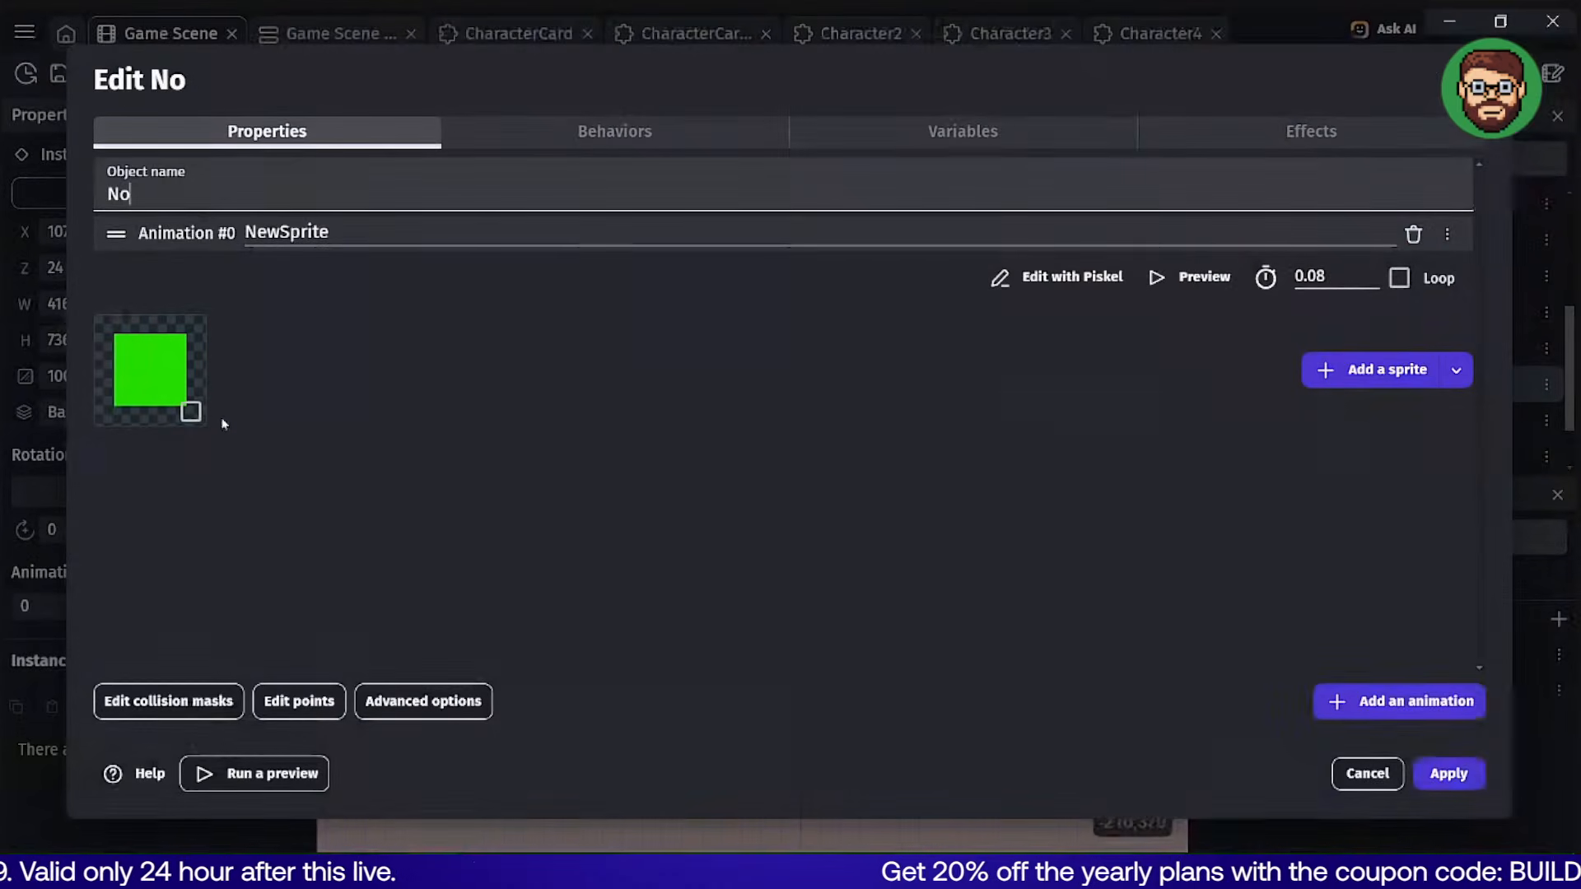
{"action": "left_click", "coordinate": [1068, 277]}
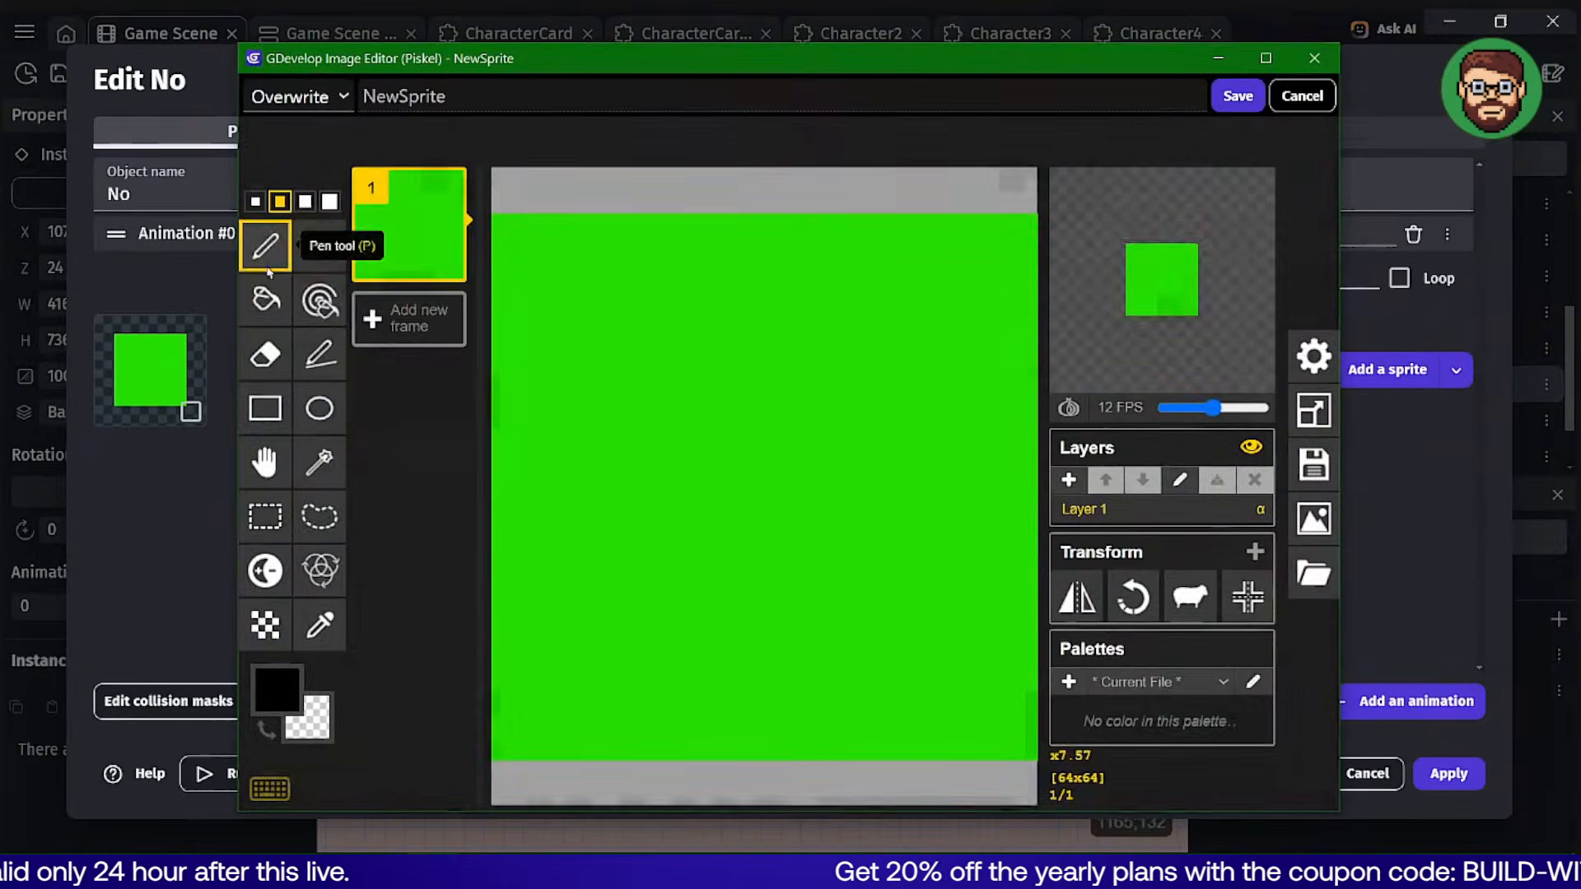
{"action": "left_click", "coordinate": [265, 299]}
{"action": "left_click", "coordinate": [278, 690]}
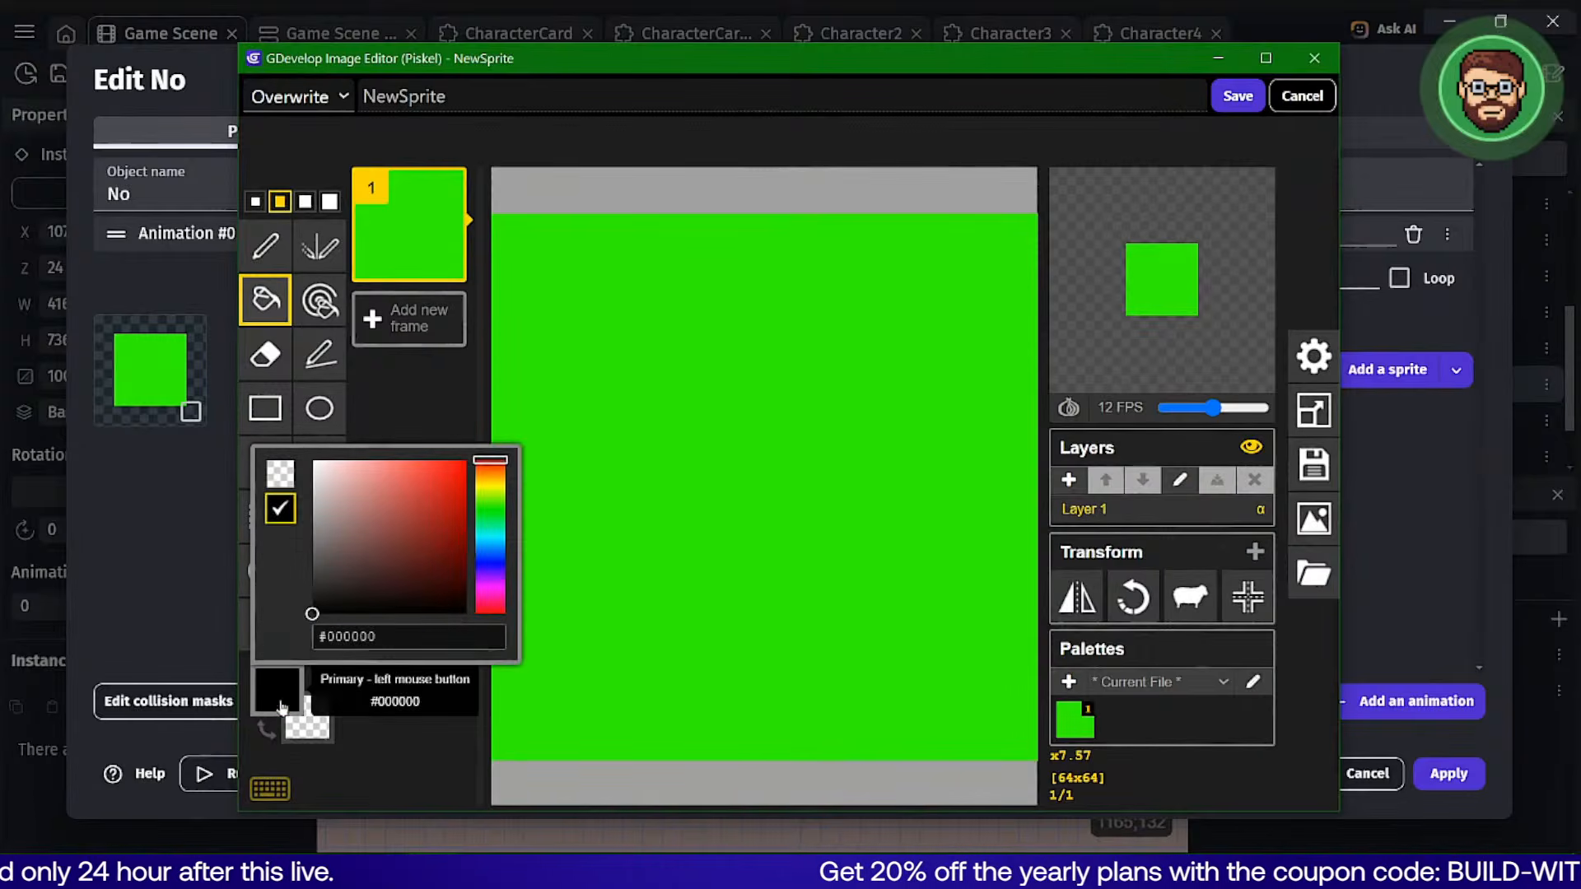
{"action": "left_click_drag", "start_coordinate": [461, 466], "coordinate": [517, 390]}
{"action": "left_click", "coordinate": [709, 294]}
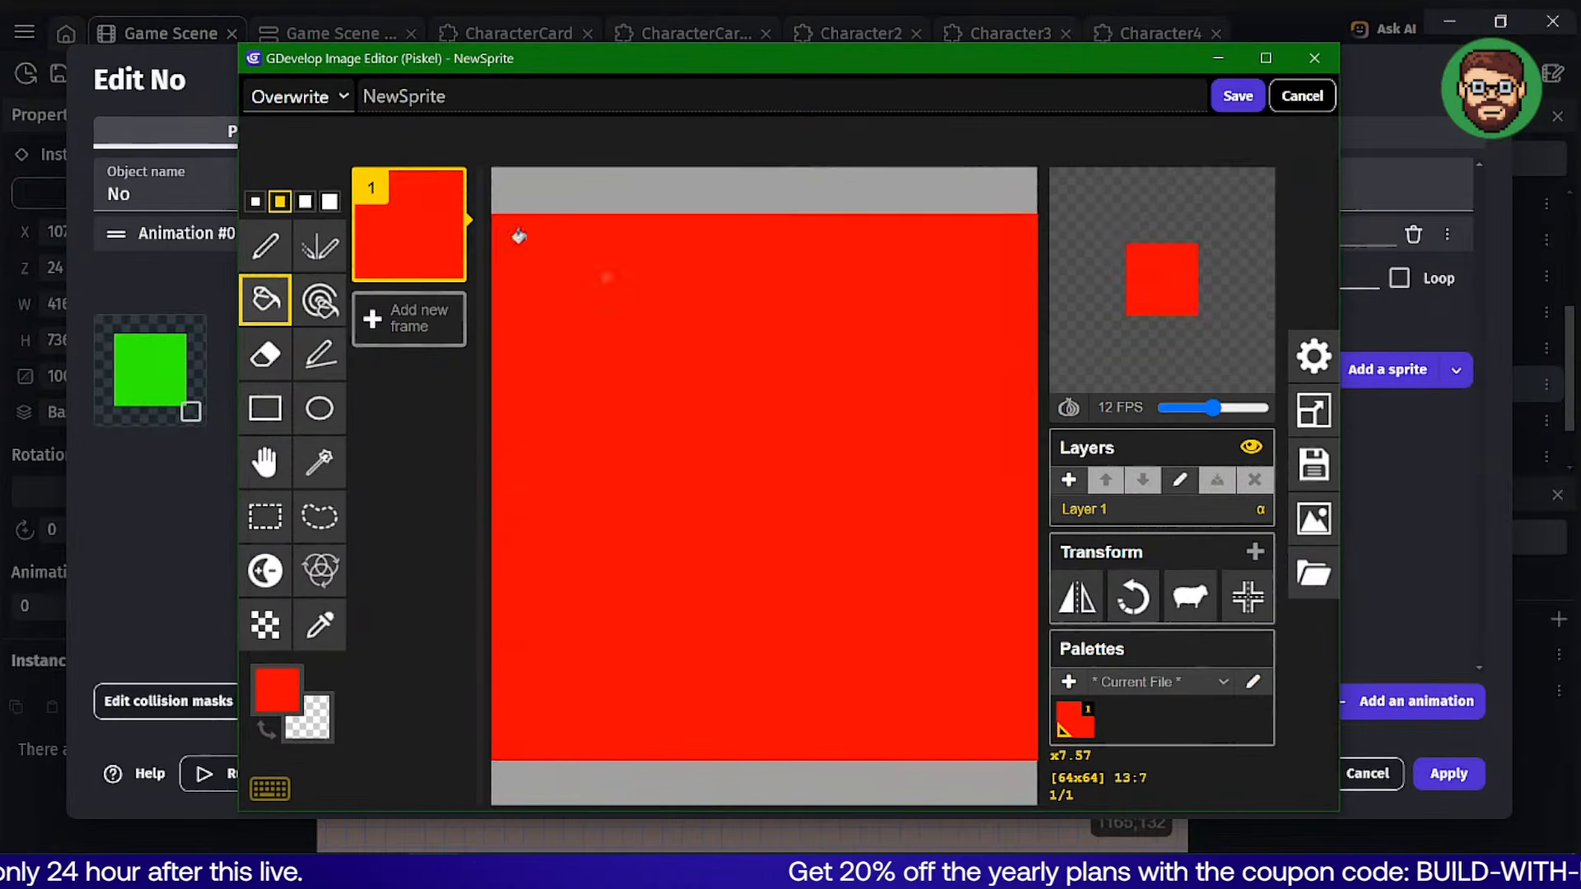
Save the red sprite as a new image named No instead of overwriting, and apply the object changes.
{"action": "left_click", "coordinate": [316, 111]}
{"action": "left_click", "coordinate": [279, 145]}
{"action": "double_click", "coordinate": [408, 96]}
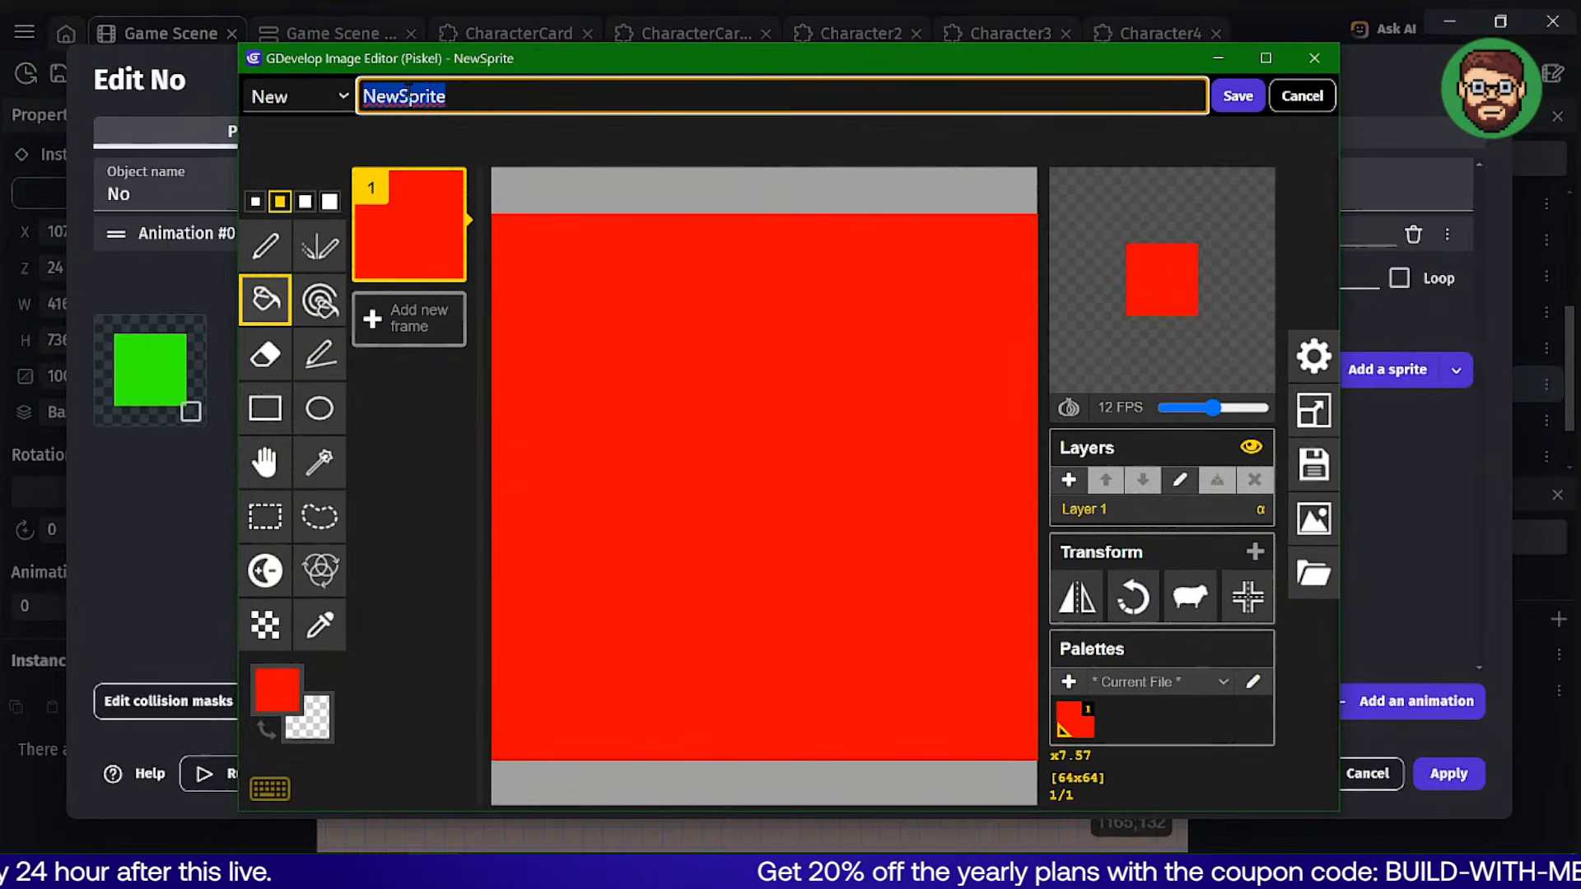
{"action": "type", "text": "No"}
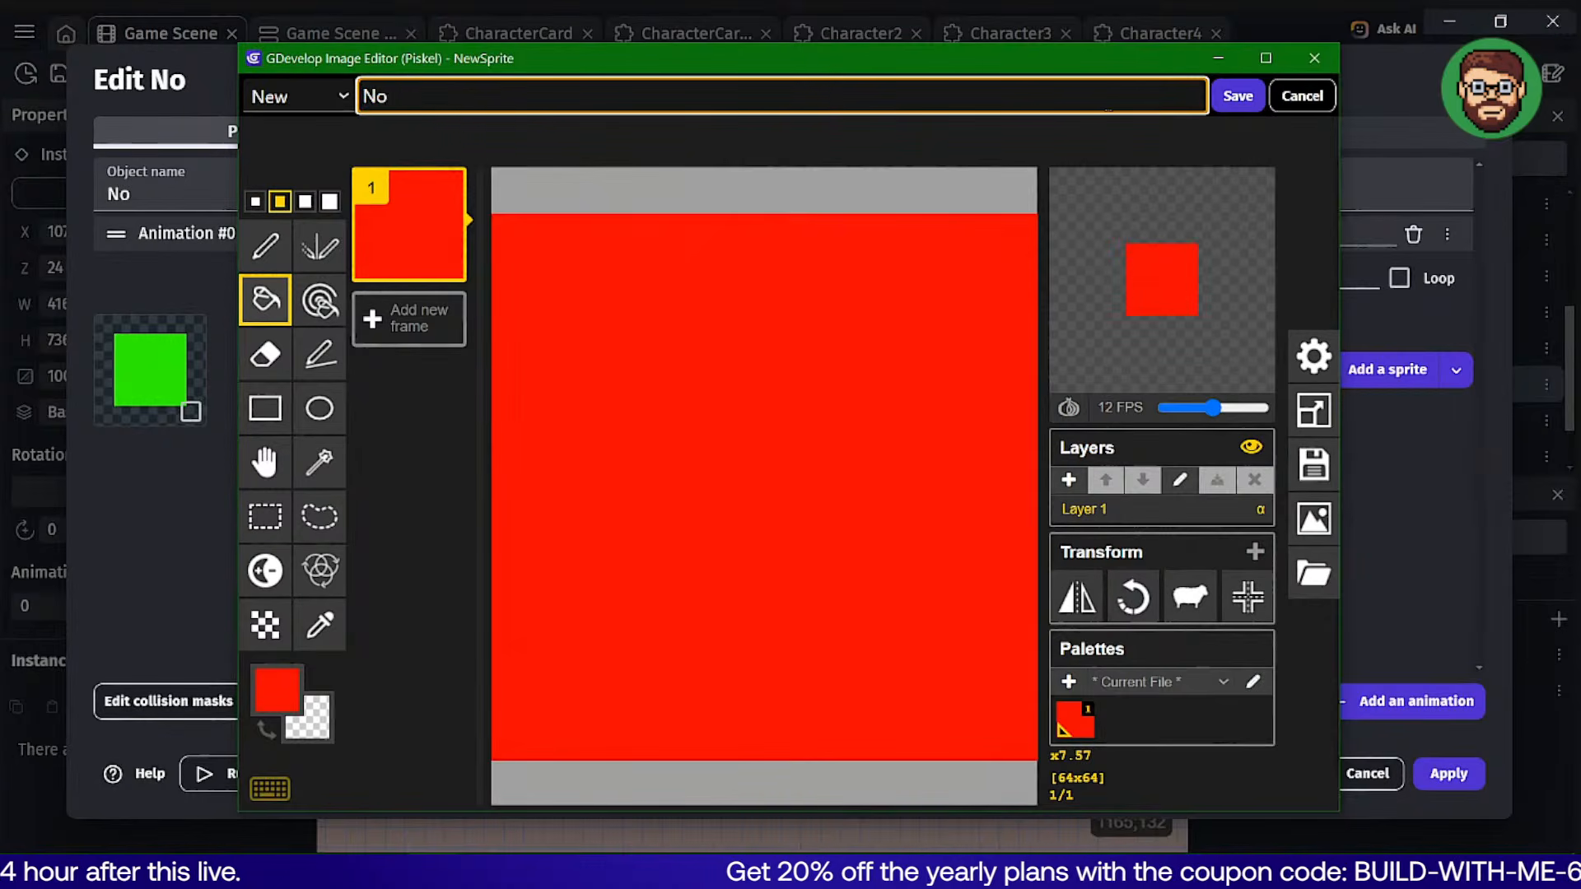
{"action": "left_click", "coordinate": [1236, 96]}
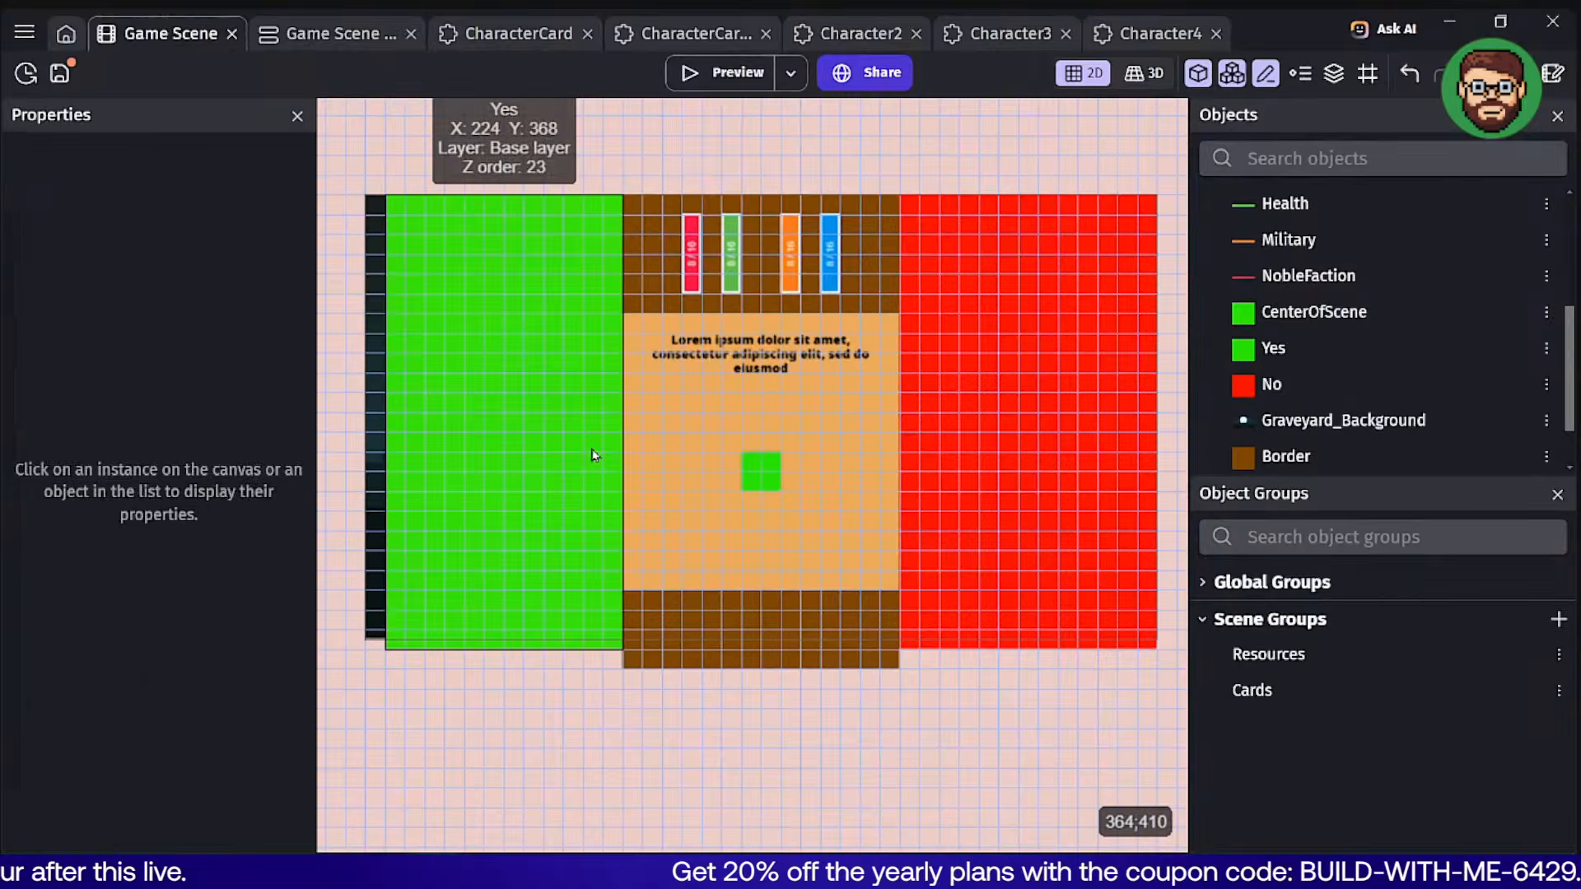
Set the opacity of both the Yes and No instances to 0%.
{"action": "double_click", "coordinate": [591, 448]}
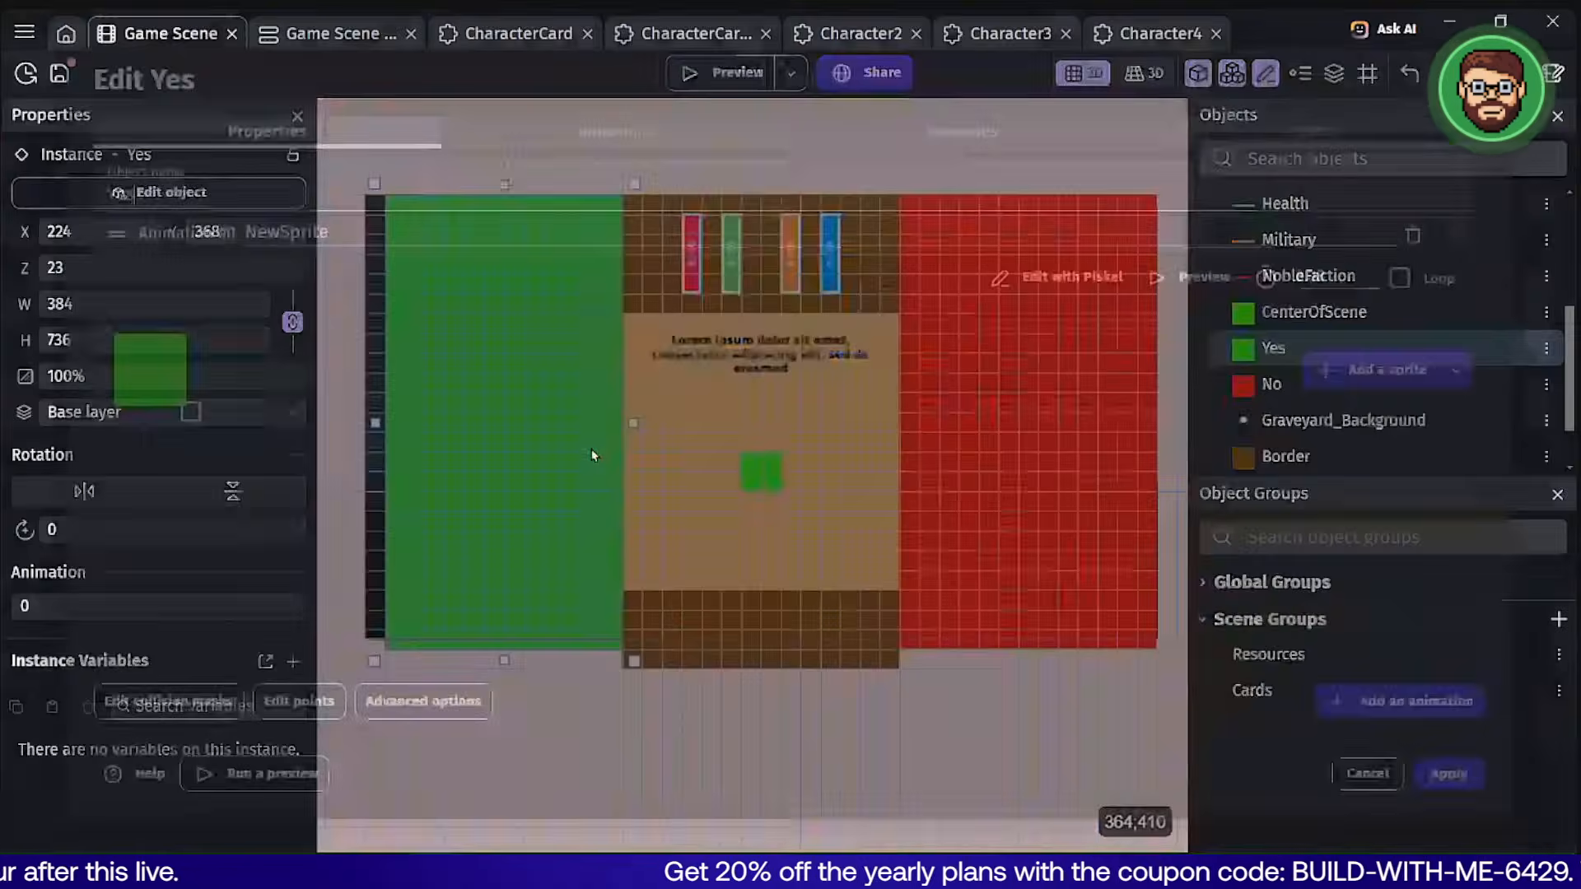
{"action": "left_click", "coordinate": [1373, 782]}
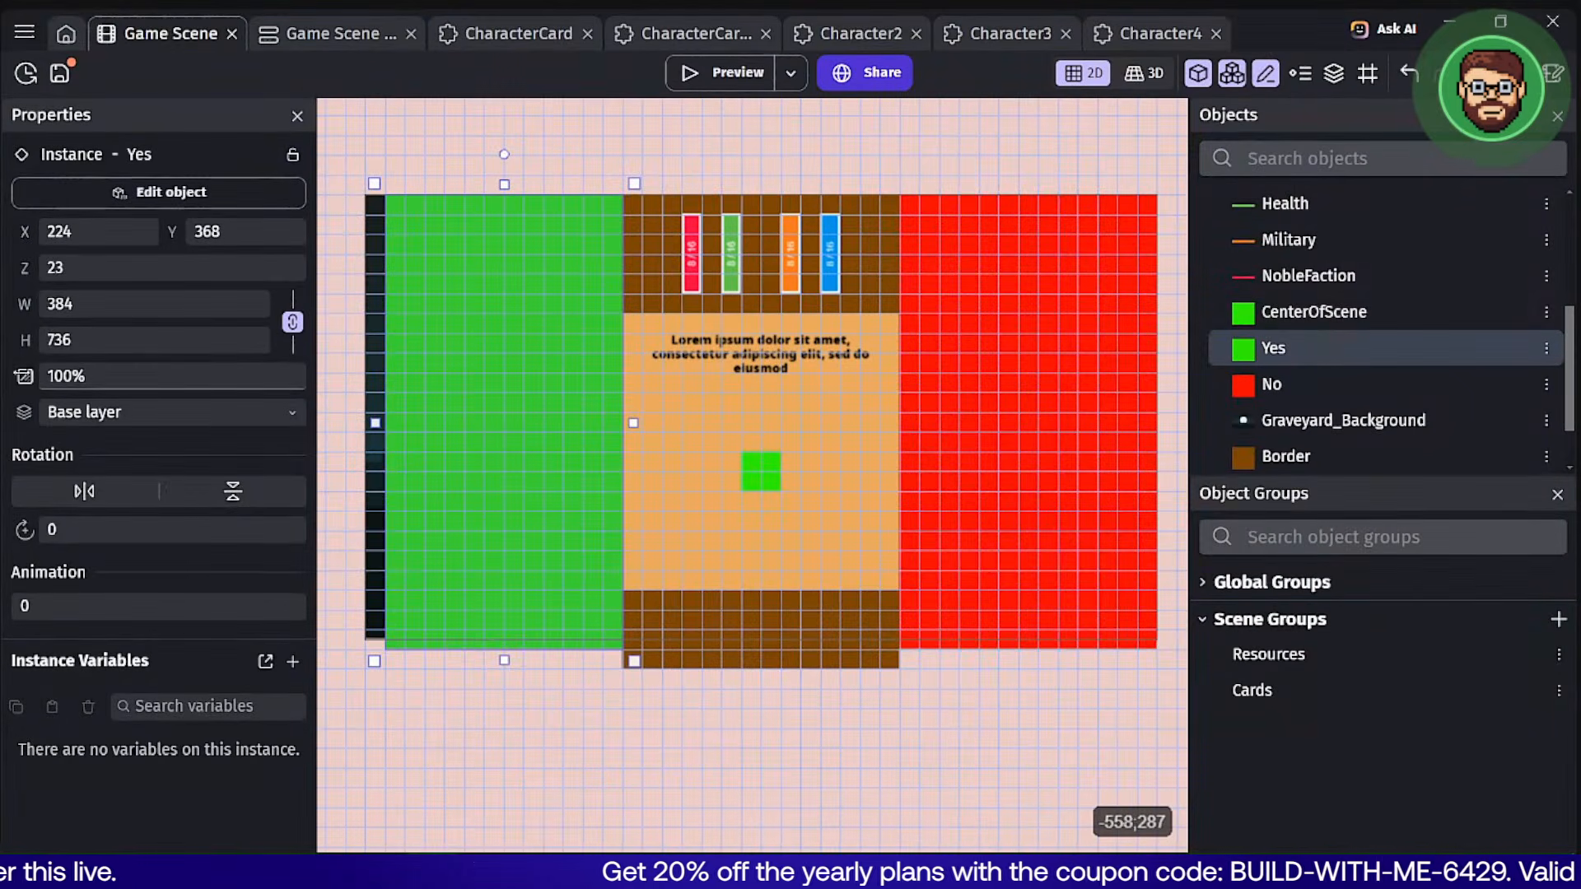
{"action": "left_click_drag", "start_coordinate": [24, 377], "coordinate": [502, 433]}
{"action": "left_click", "coordinate": [947, 396]}
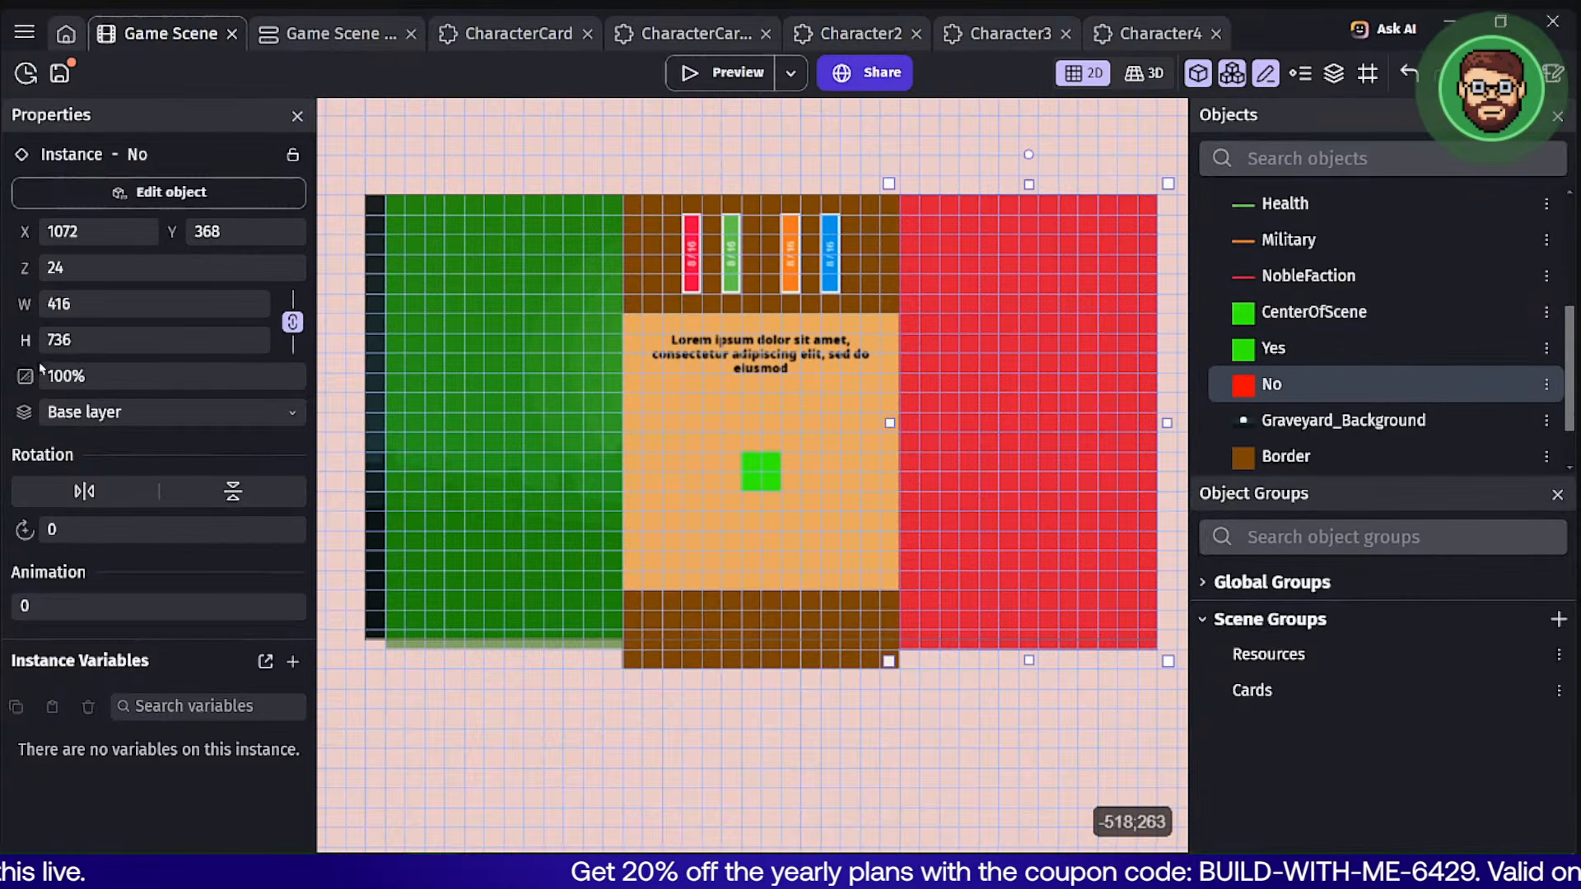
{"action": "left_click_drag", "start_coordinate": [29, 374], "coordinate": [750, 441]}
Shift the Yes instance to X 192 at the background's left edge, and preview the game to check the invisible zones.
{"action": "left_click_drag", "start_coordinate": [466, 249], "coordinate": [434, 246]}
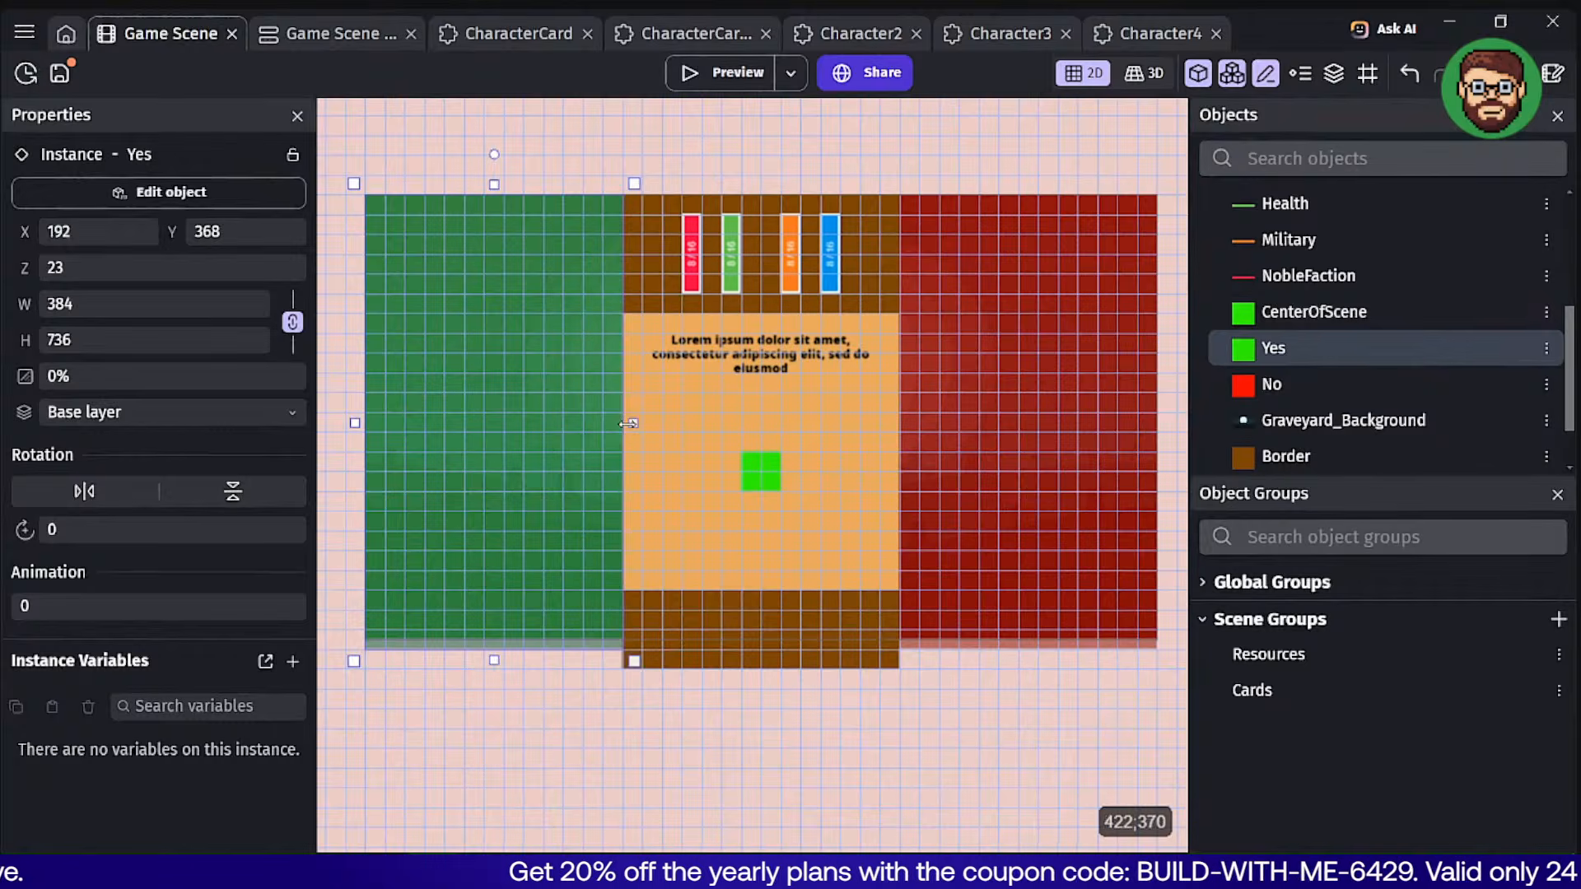
{"action": "left_click", "coordinate": [864, 746]}
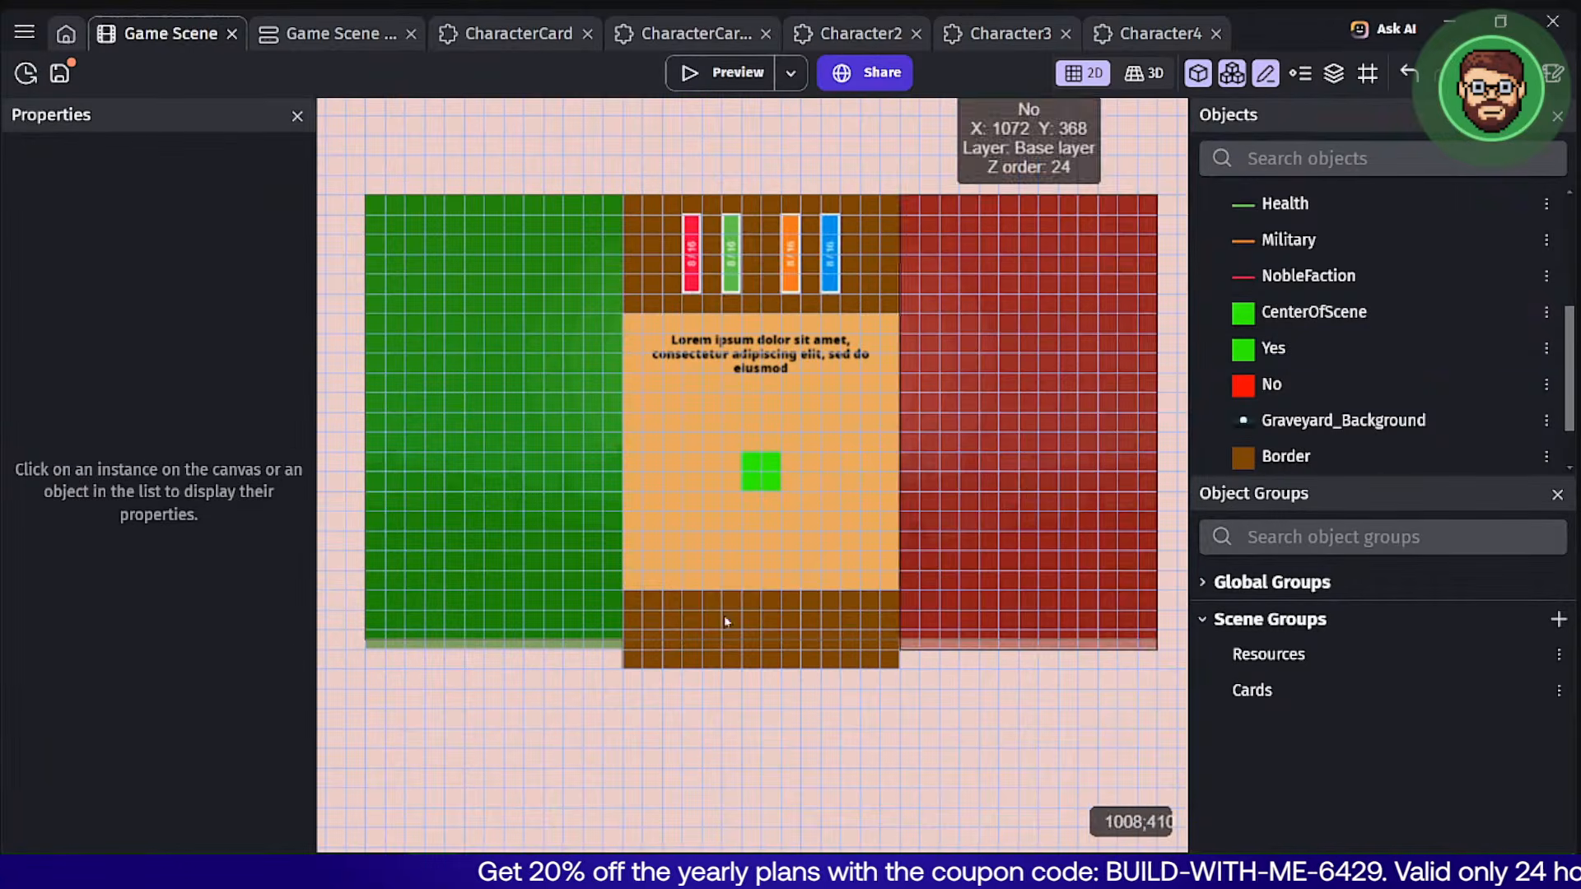
{"action": "left_click", "coordinate": [716, 74]}
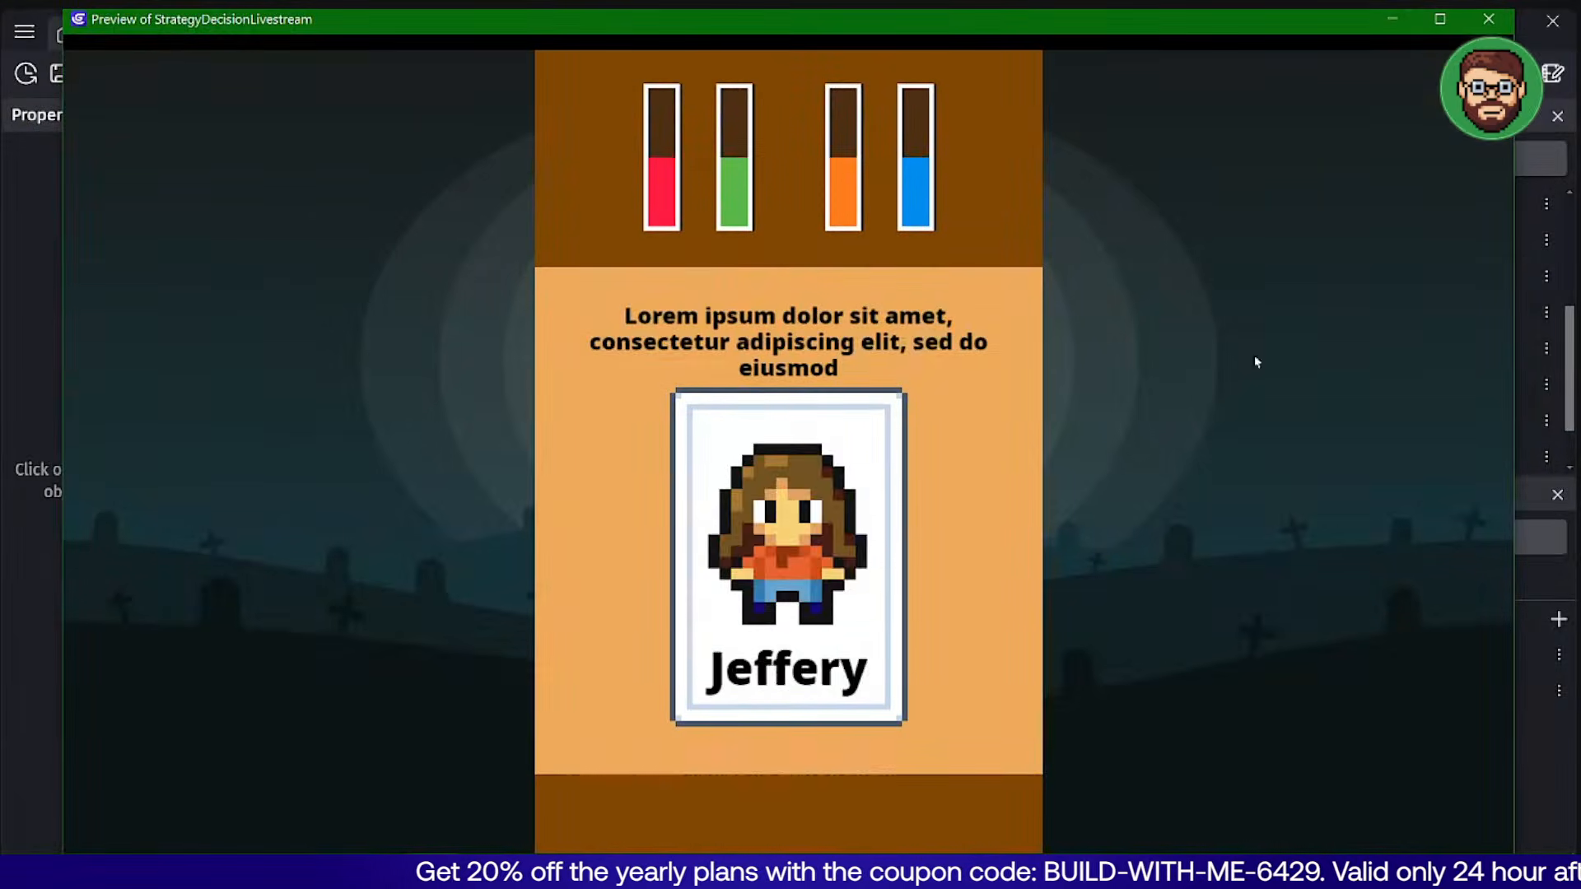
{"action": "left_click", "coordinate": [1488, 20]}
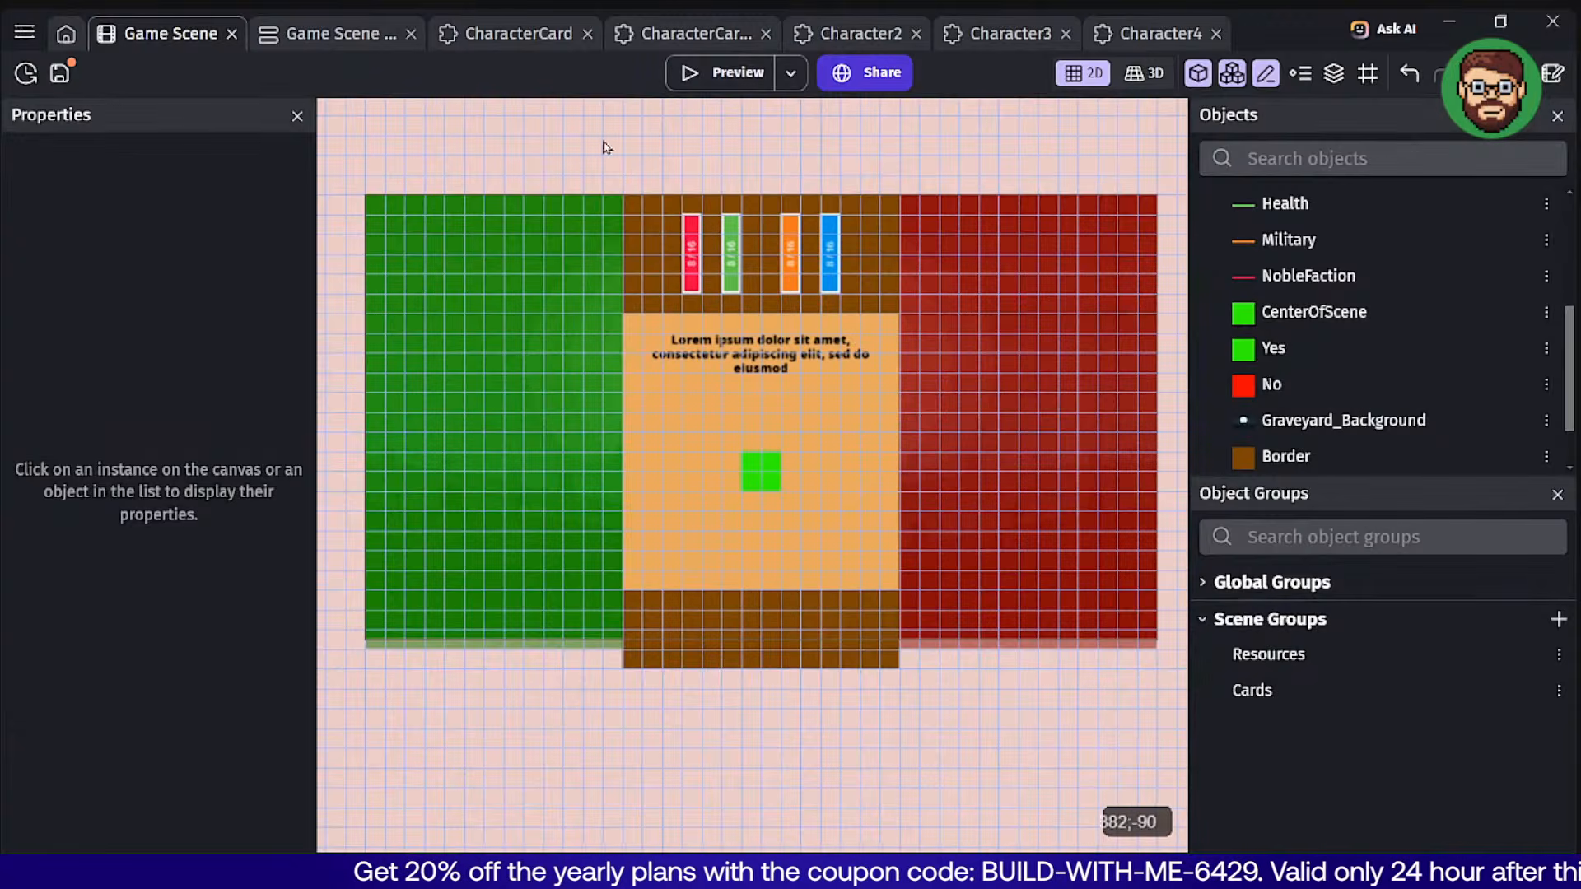
Remove the cursor-on-Cards condition from the scene event that sets State to "PickCard".
{"action": "left_click", "coordinate": [360, 34]}
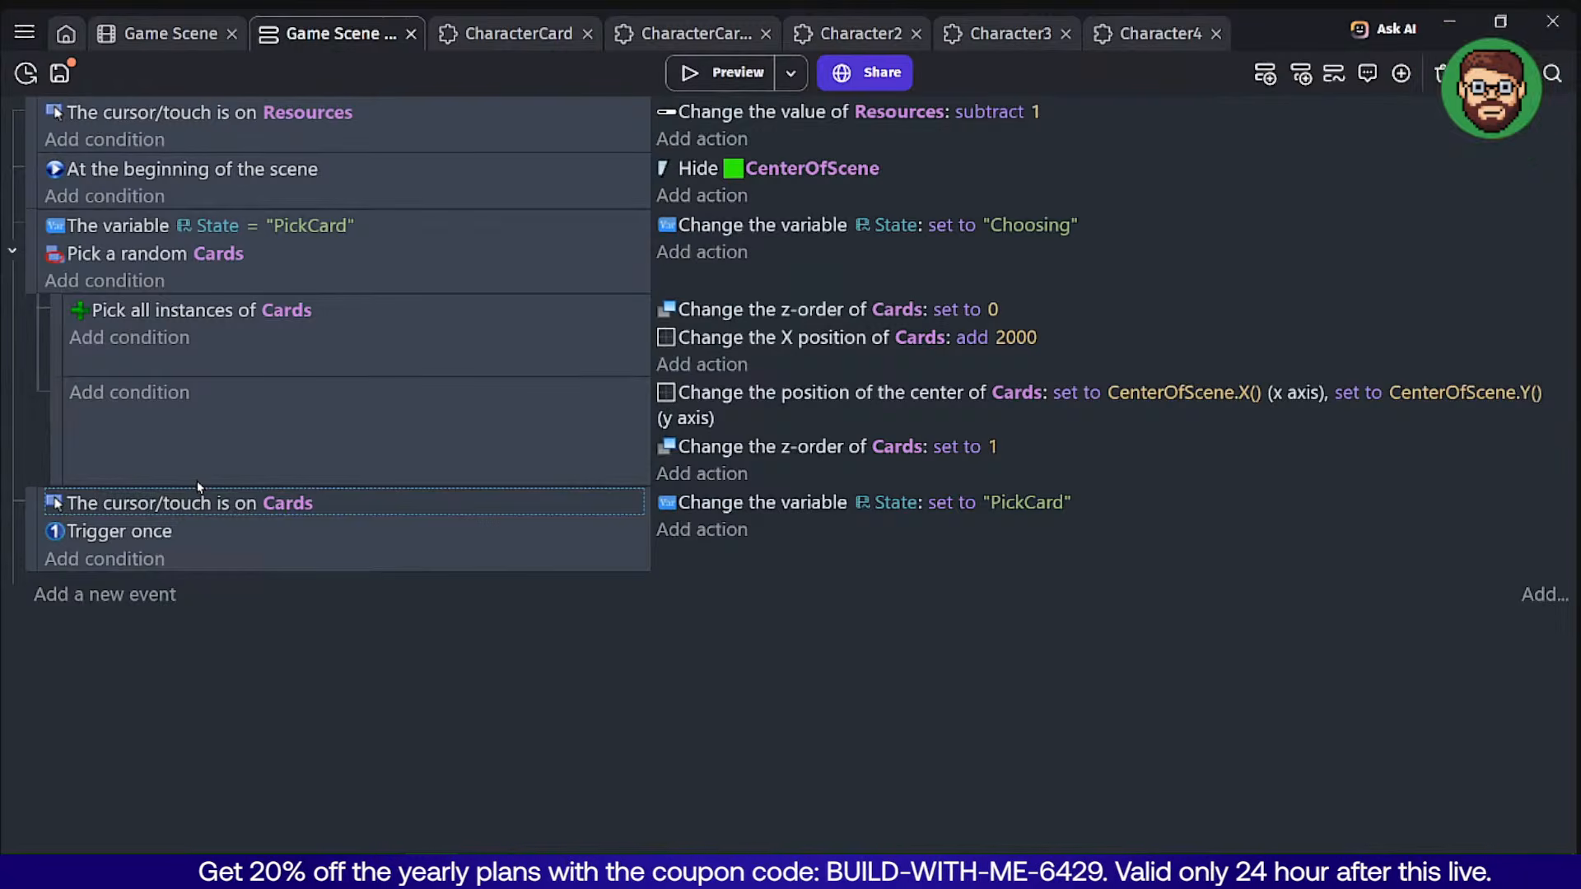
{"action": "key", "text": "Delete"}
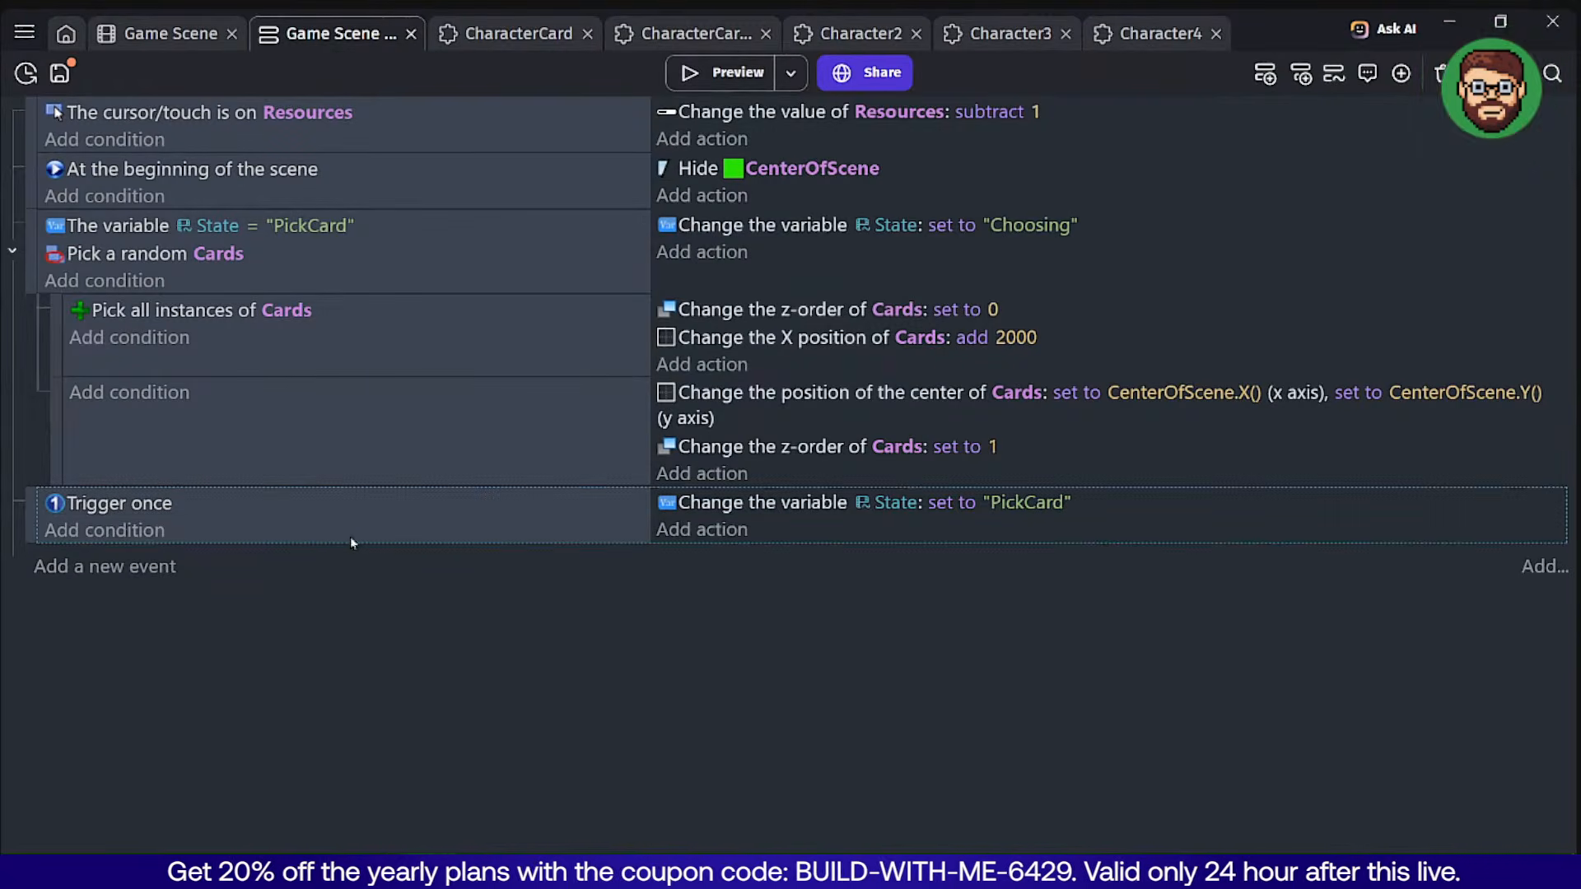
Add the Draggable object behavior to CharacterCard4 in the game scene and apply it.
{"action": "left_click", "coordinate": [156, 33]}
{"action": "scroll", "coordinate": [521, 377], "scroll_direction": "down", "scroll_amount": 2}
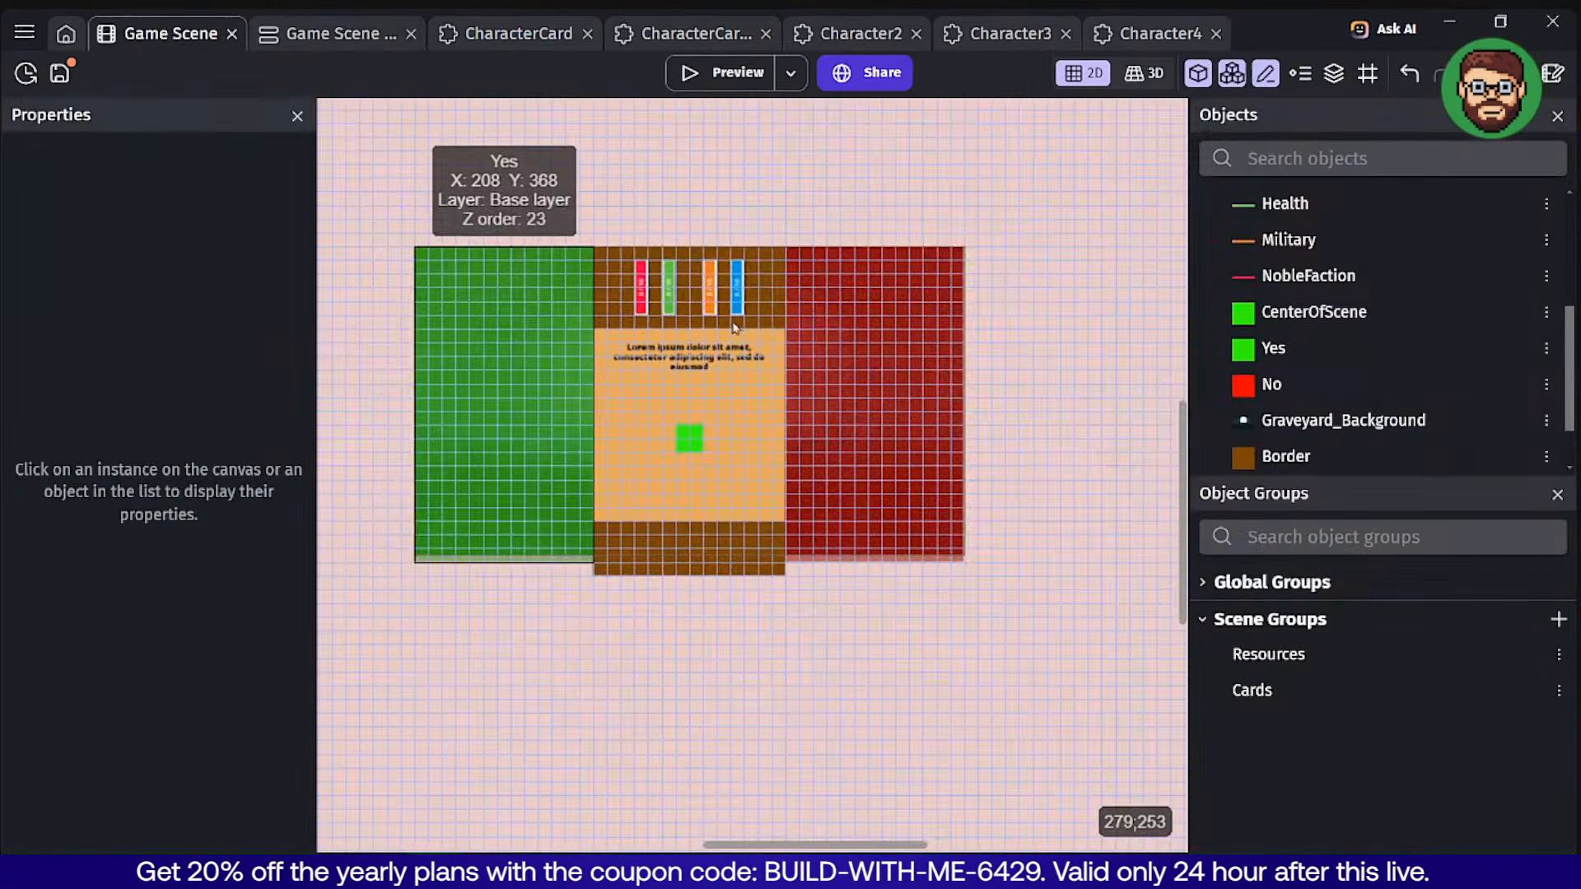
{"action": "middle_click_drag", "start_coordinate": [995, 310], "coordinate": [445, 271]}
{"action": "scroll", "coordinate": [763, 252], "scroll_direction": "down", "scroll_amount": 1}
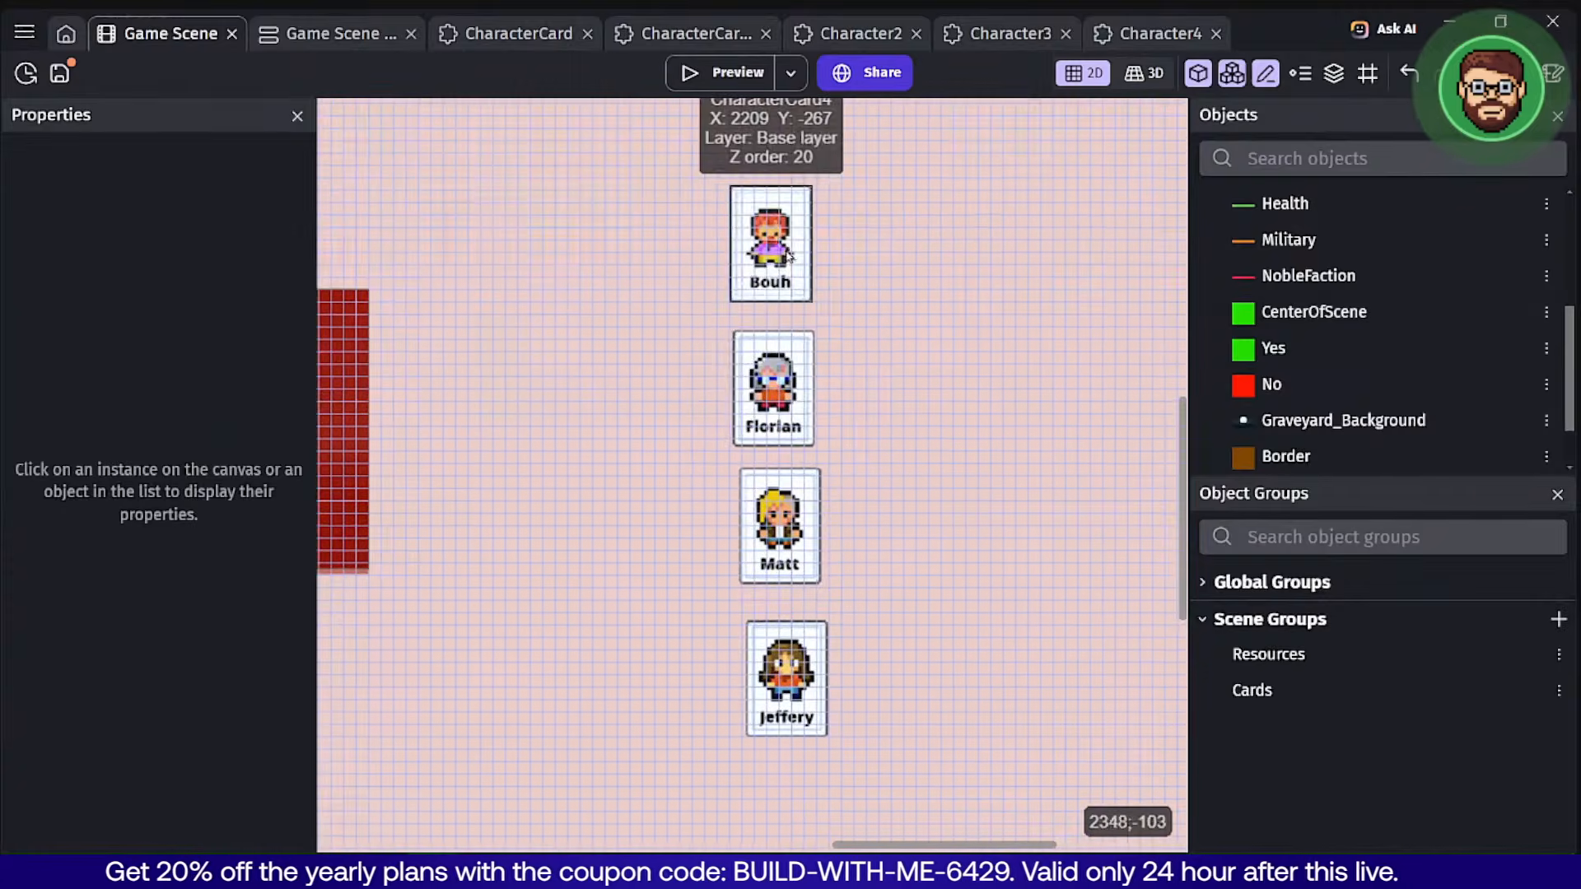
{"action": "double_click", "coordinate": [847, 169]}
{"action": "left_click", "coordinate": [527, 132]}
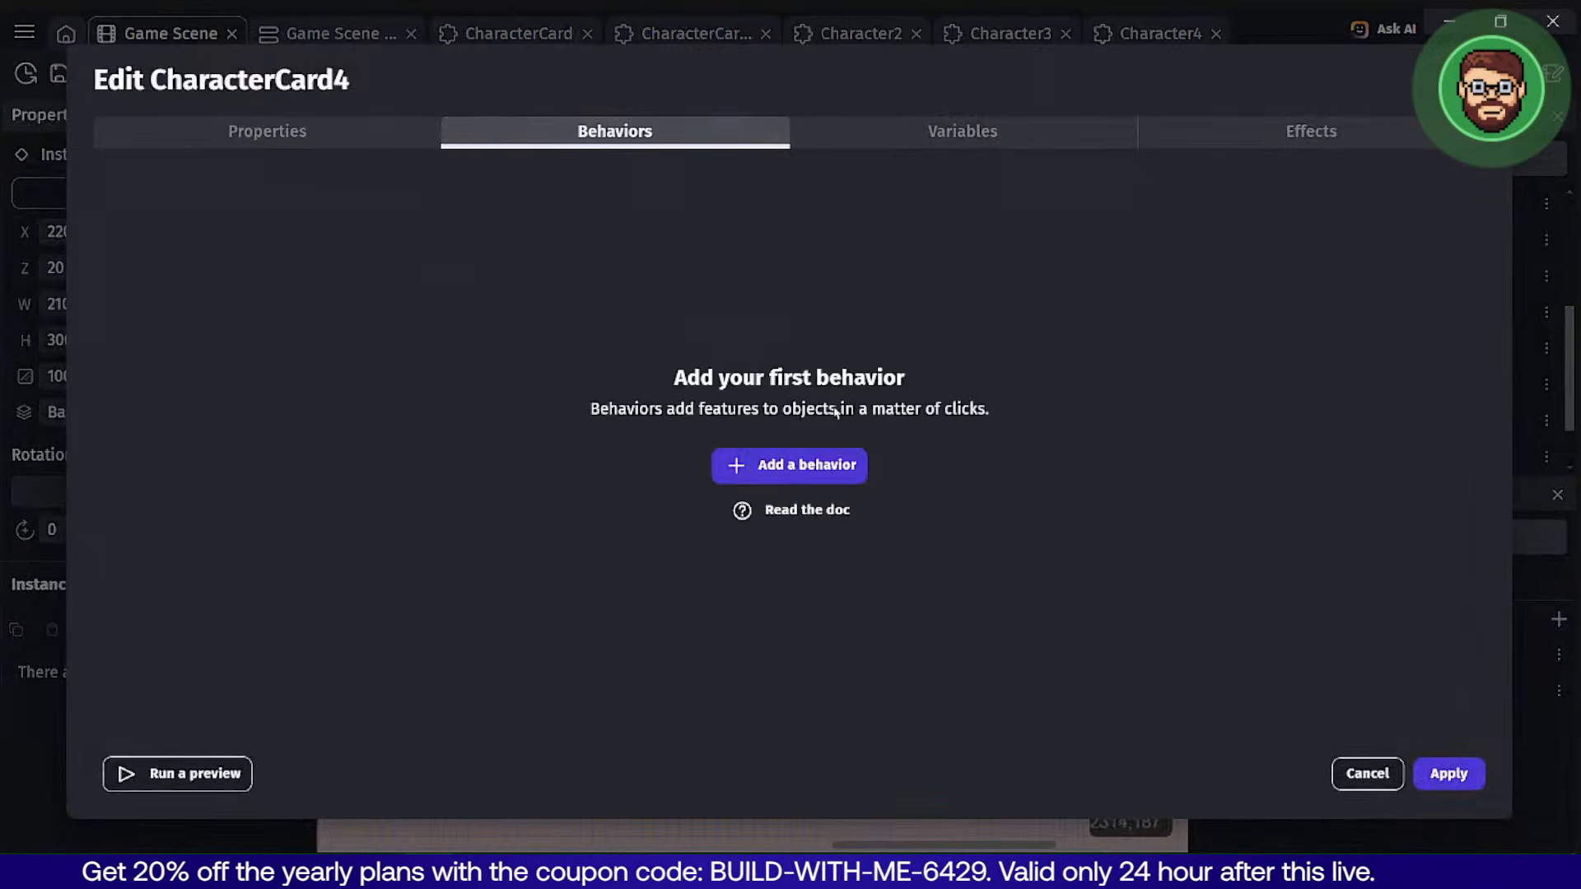
{"action": "left_click", "coordinate": [845, 478]}
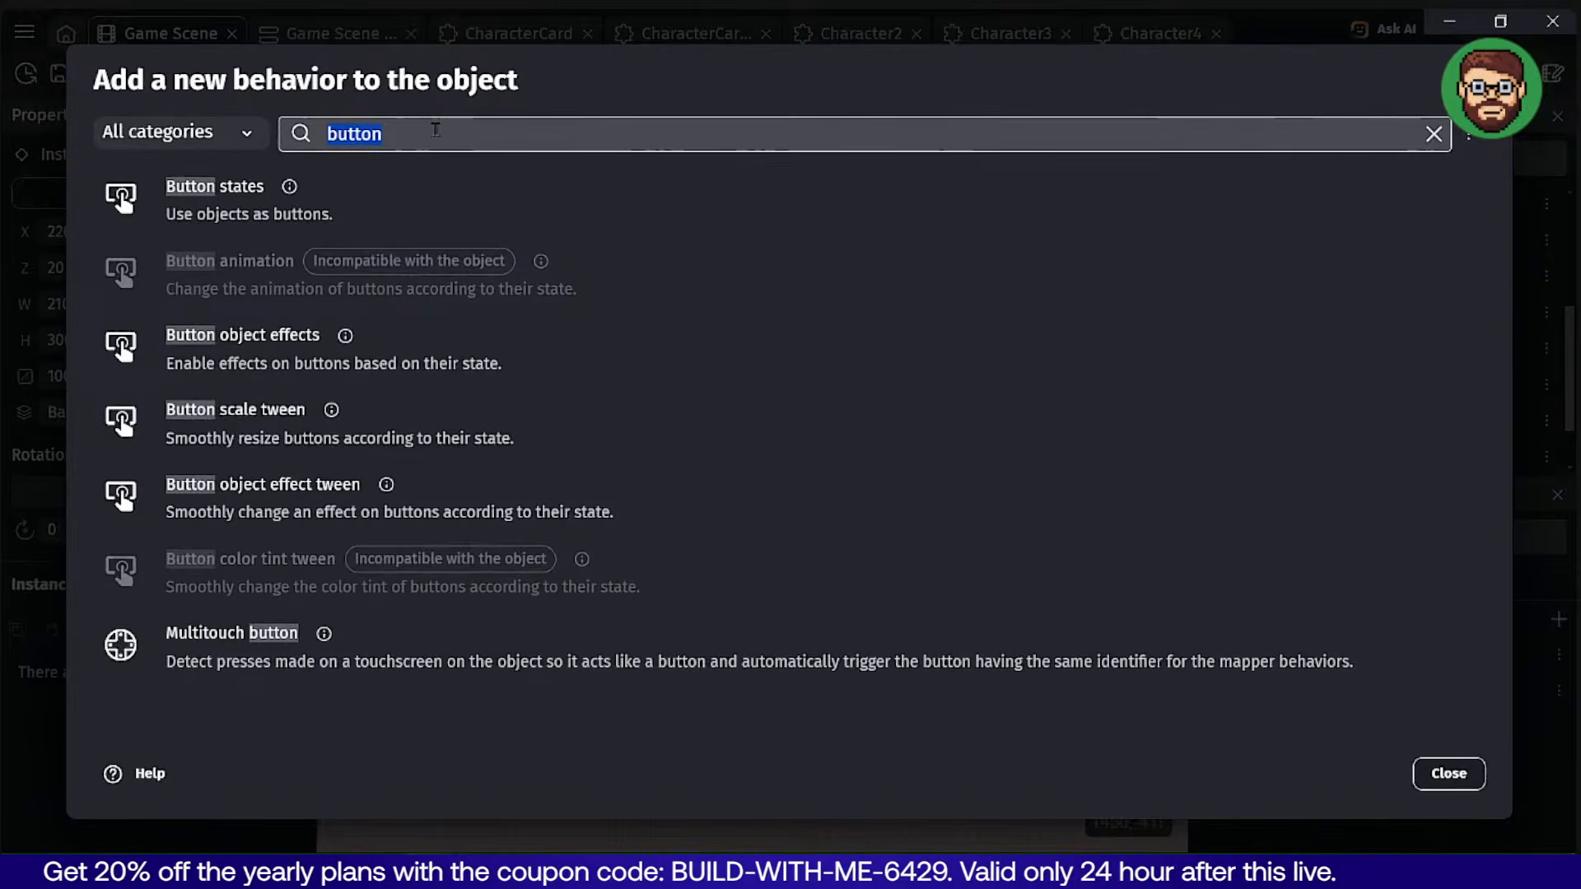
{"action": "type", "text": "Draggable"}
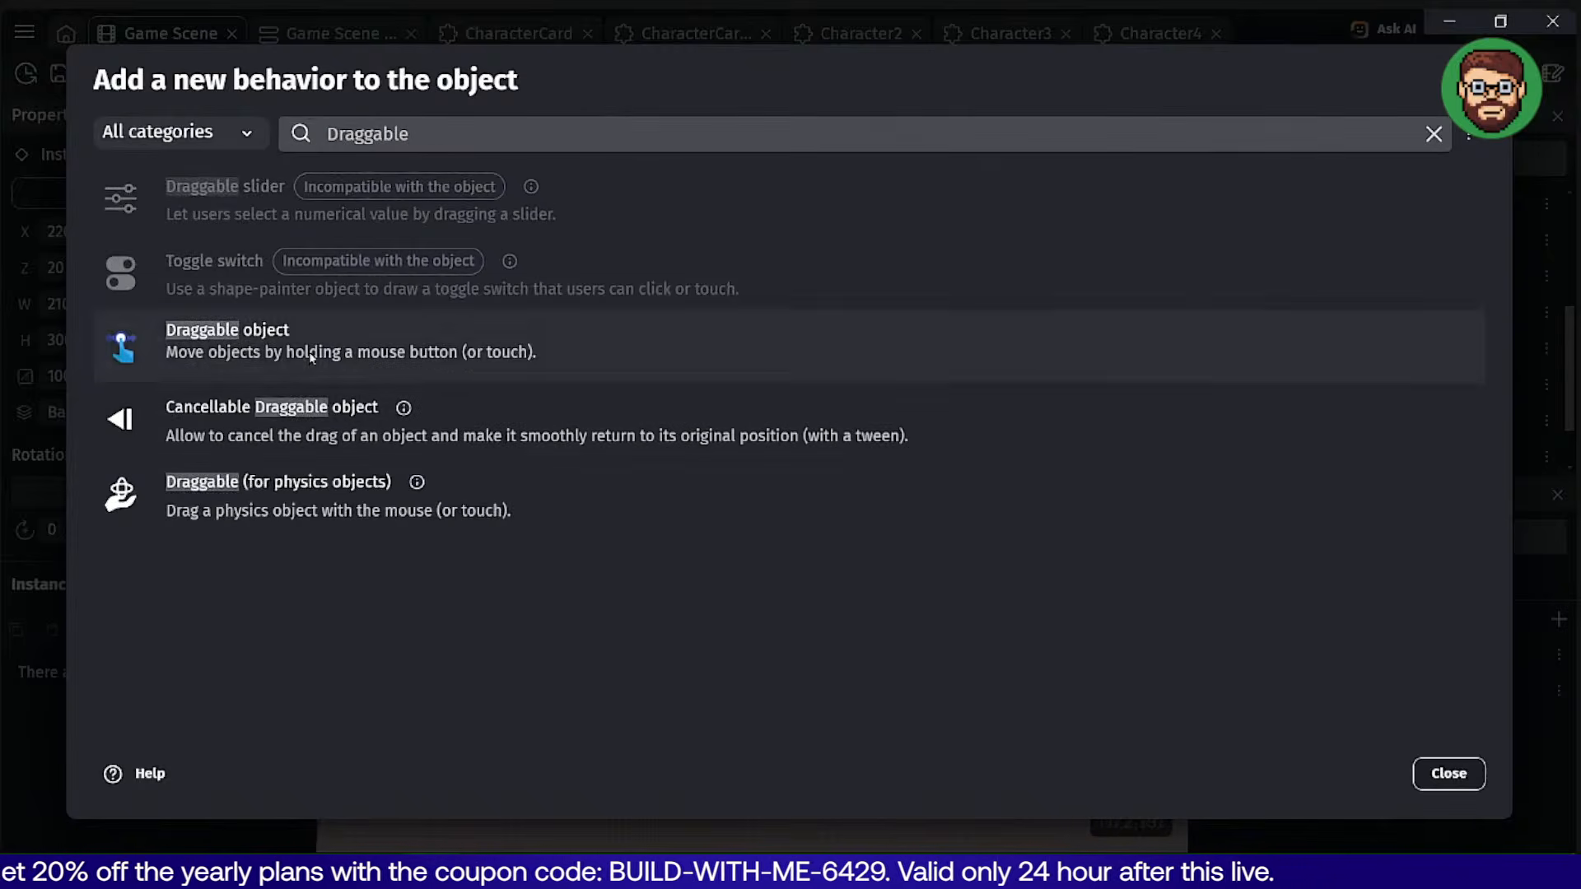
{"action": "left_click", "coordinate": [309, 353]}
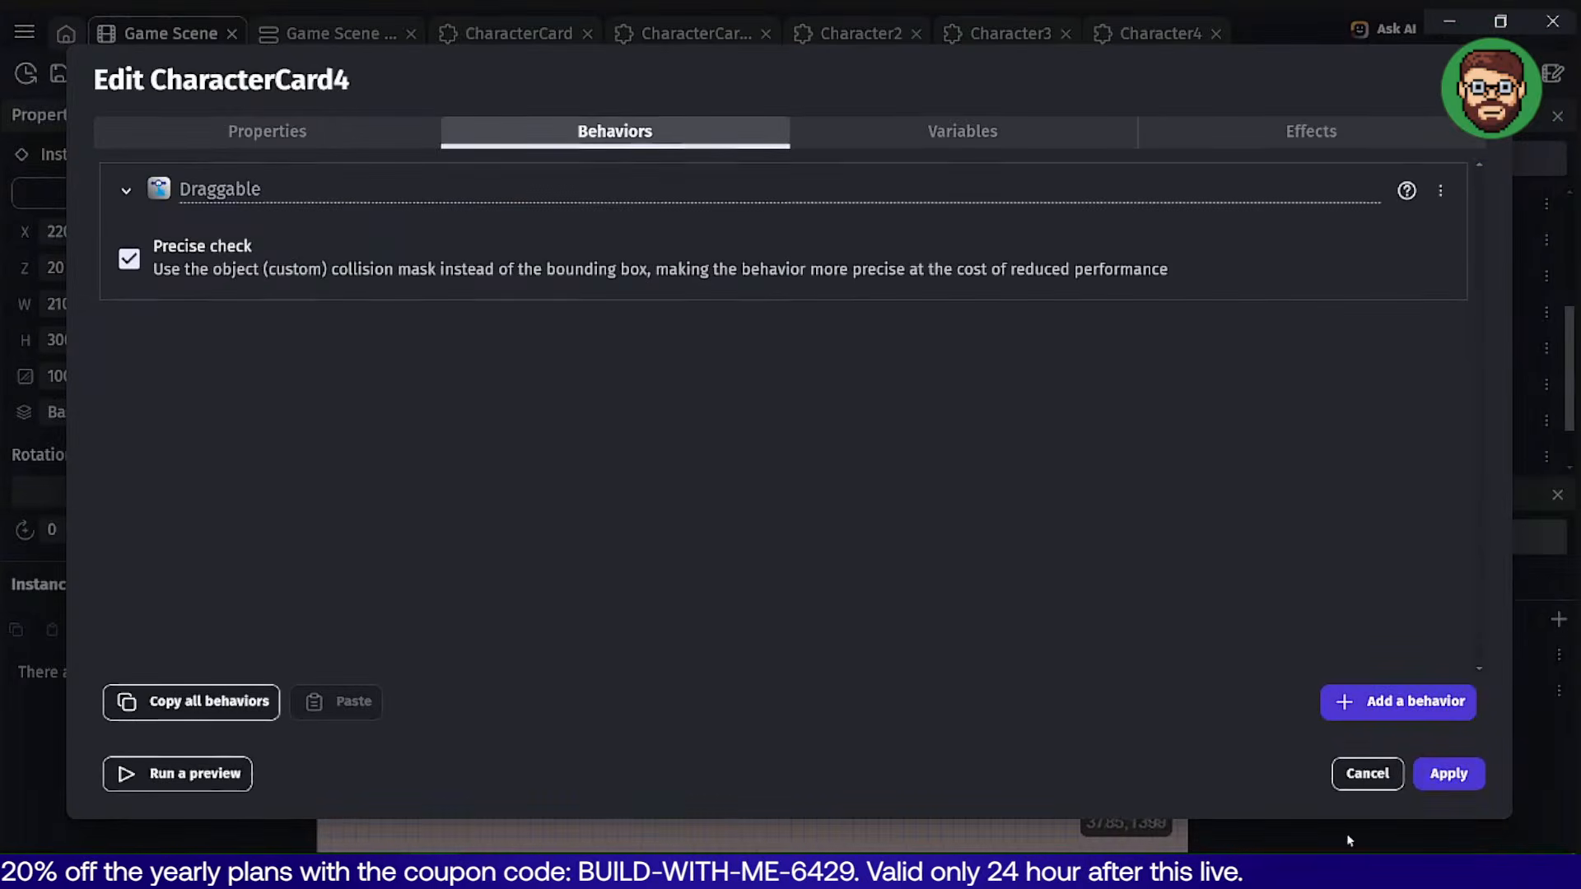
{"action": "left_click", "coordinate": [1449, 774]}
Copy the Draggable behavior from CharacterCard4.
{"action": "double_click", "coordinate": [769, 234]}
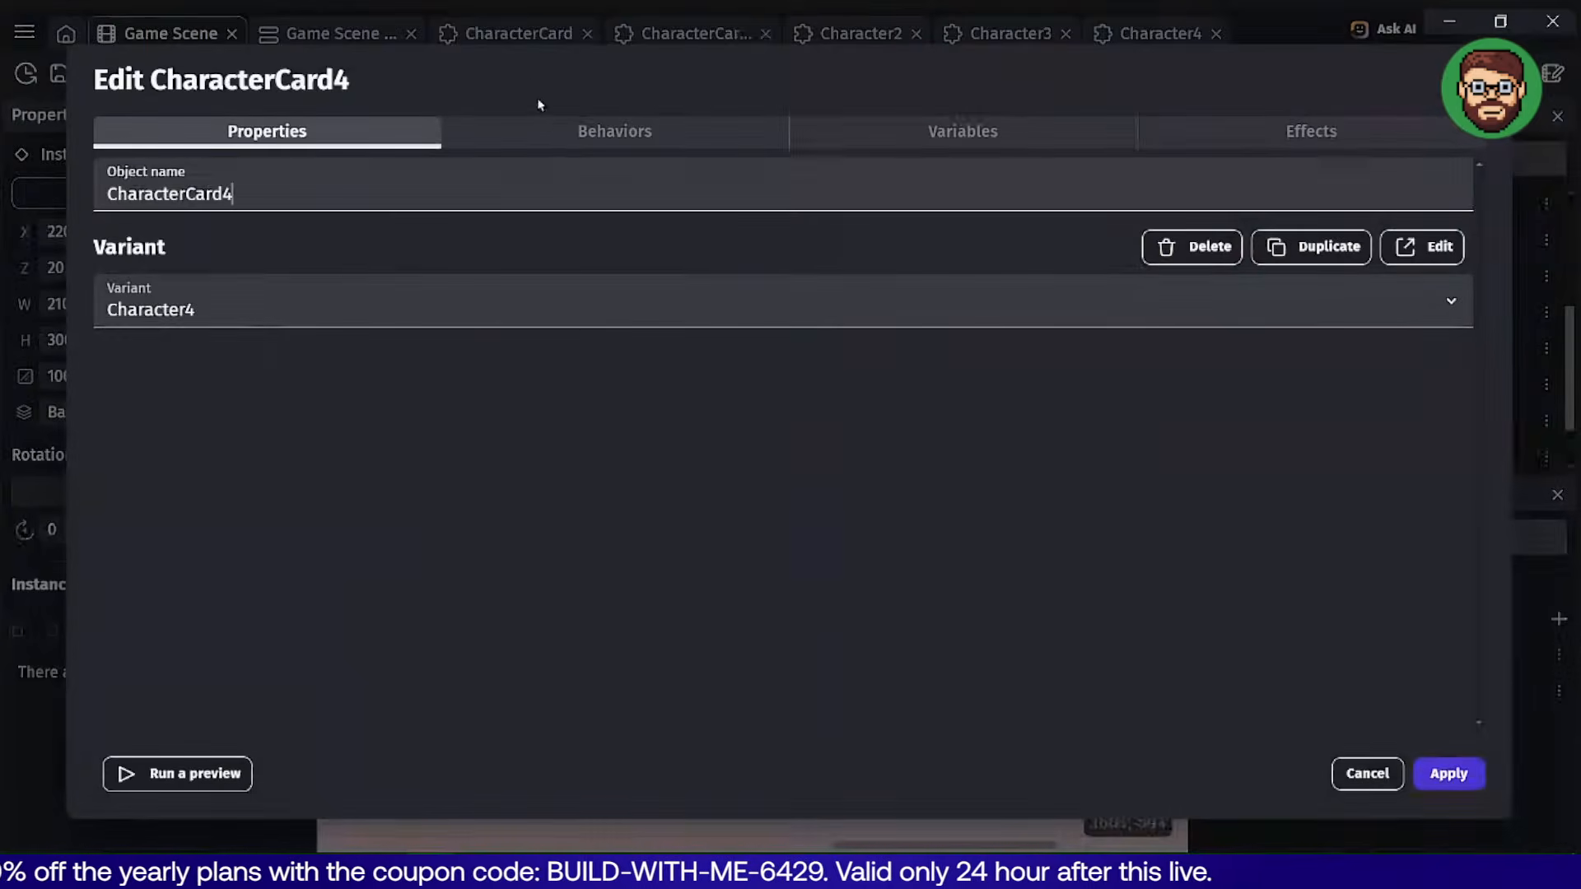
{"action": "left_click", "coordinate": [550, 128]}
{"action": "left_click", "coordinate": [1440, 190]}
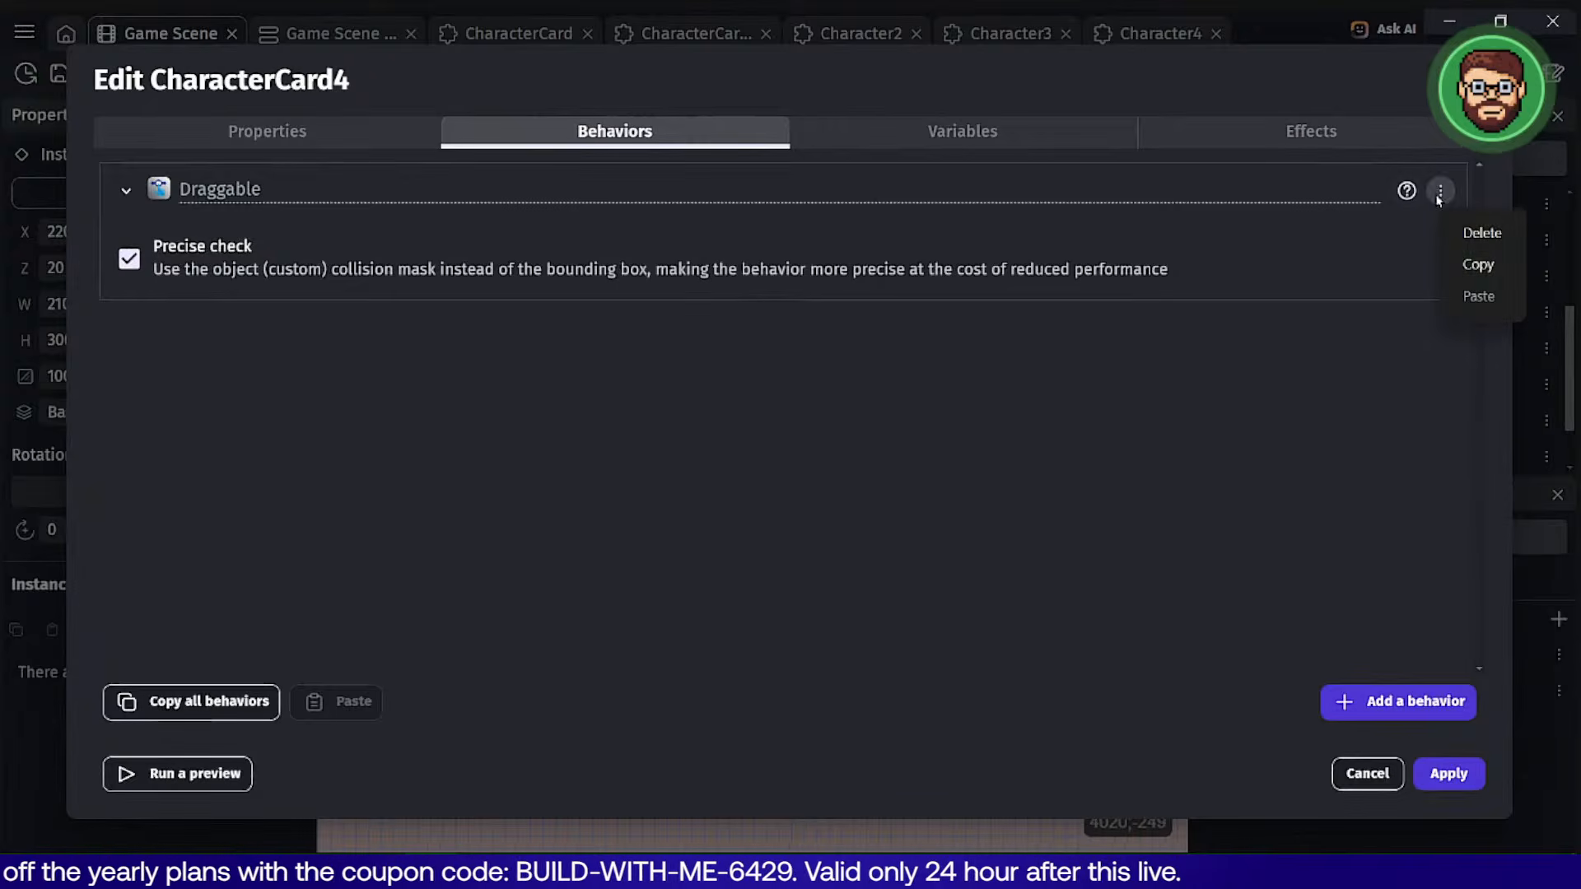
{"action": "left_click", "coordinate": [1501, 262]}
{"action": "left_click", "coordinate": [1448, 774]}
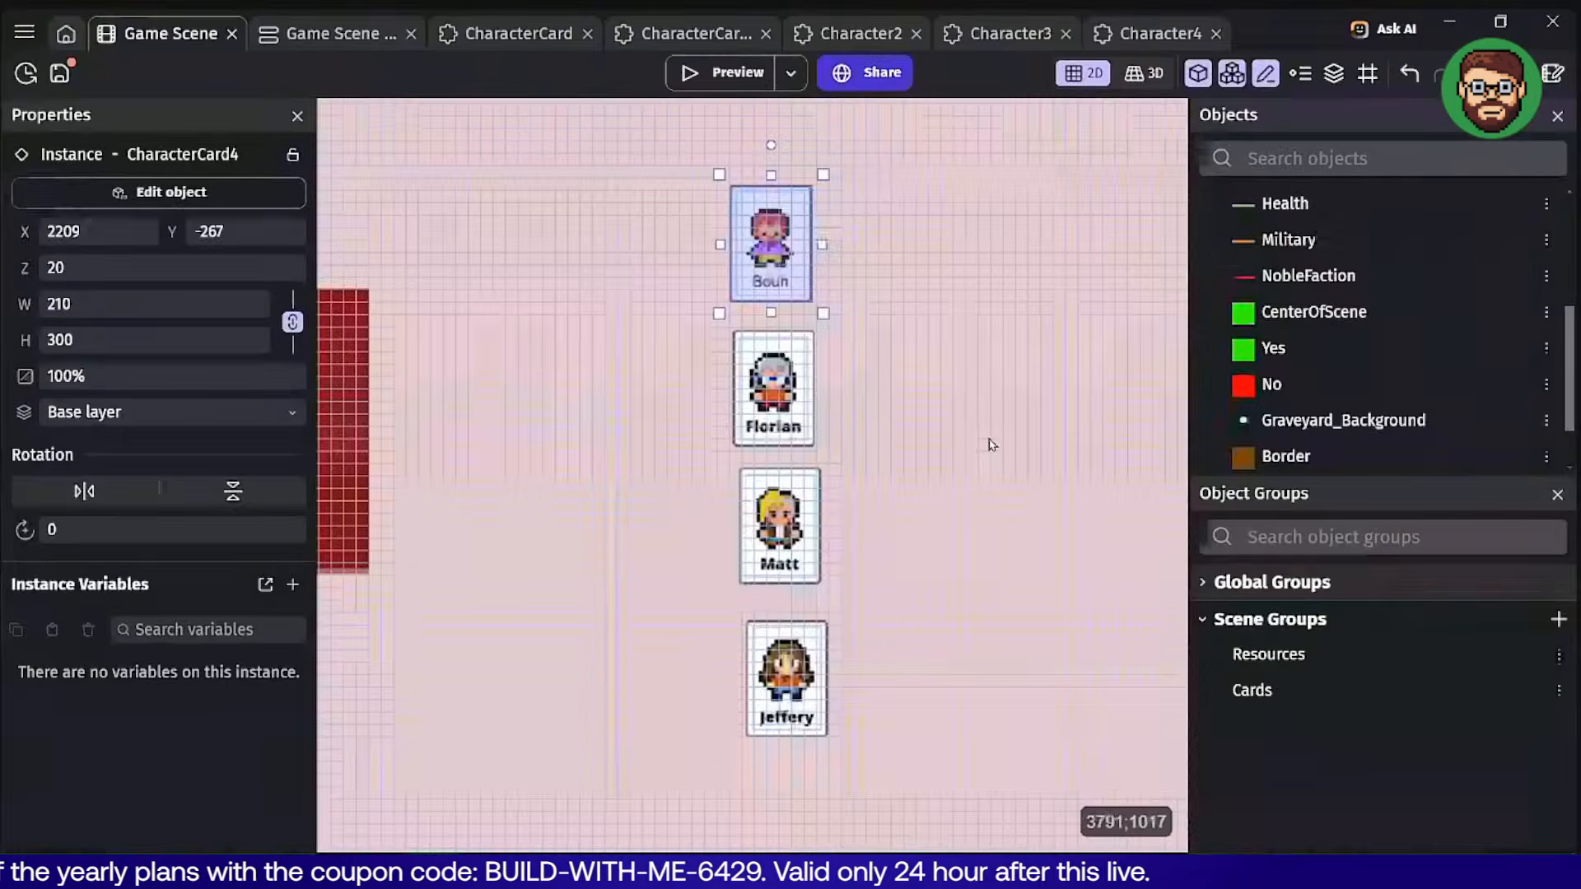
Paste the copied Draggable behavior onto CharacterCard3 and apply it.
{"action": "left_click", "coordinate": [774, 387]}
{"action": "double_click", "coordinate": [793, 394]}
{"action": "left_click", "coordinate": [609, 130]}
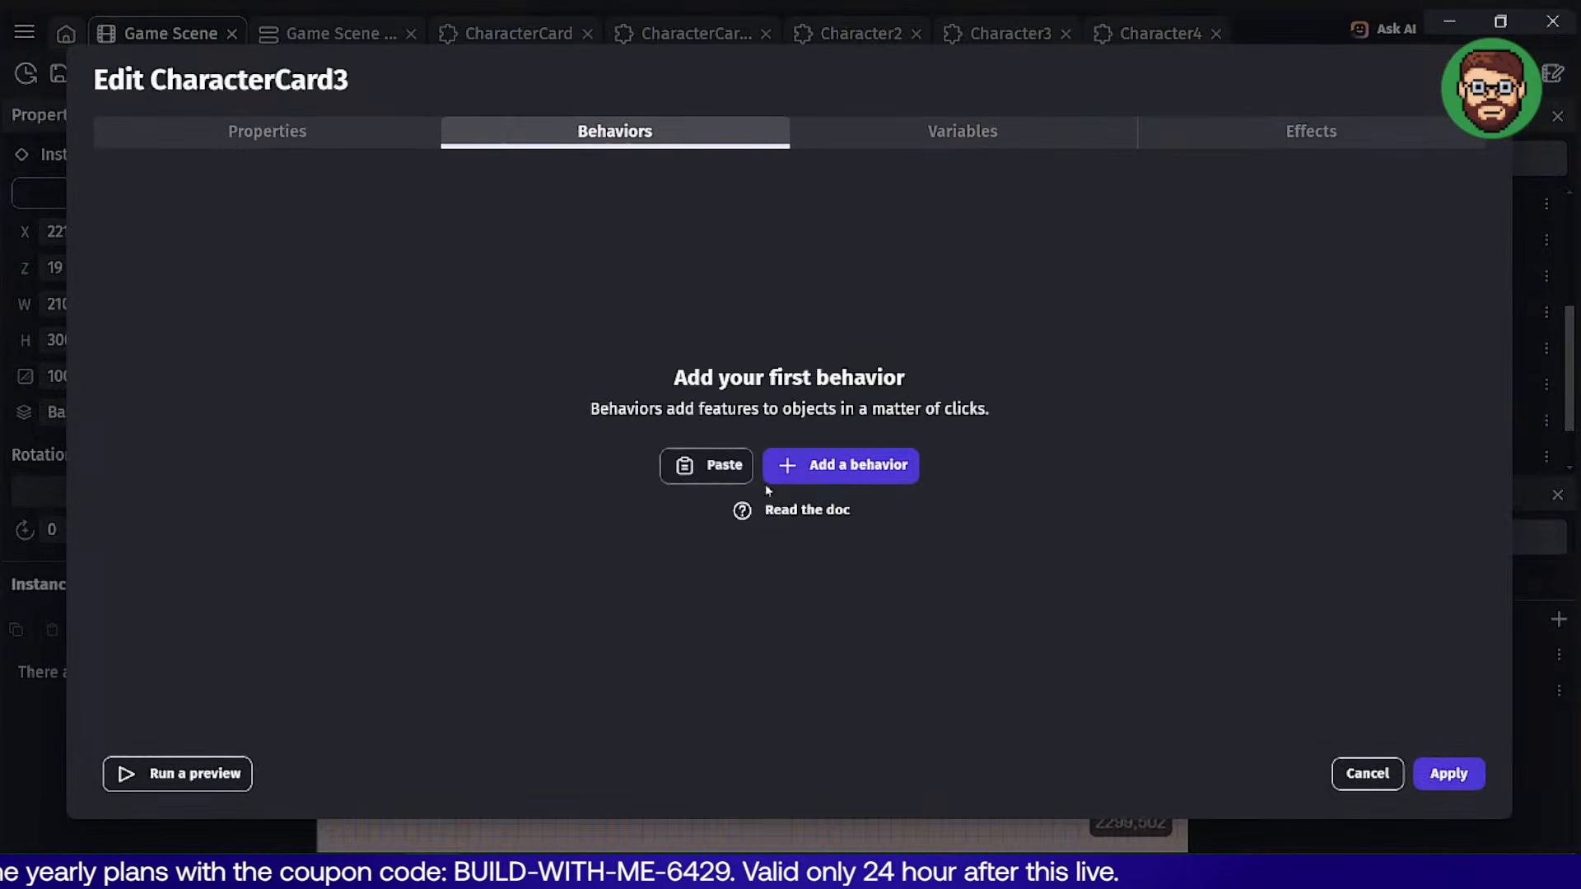
{"action": "left_click", "coordinate": [724, 464]}
{"action": "left_click", "coordinate": [1448, 774]}
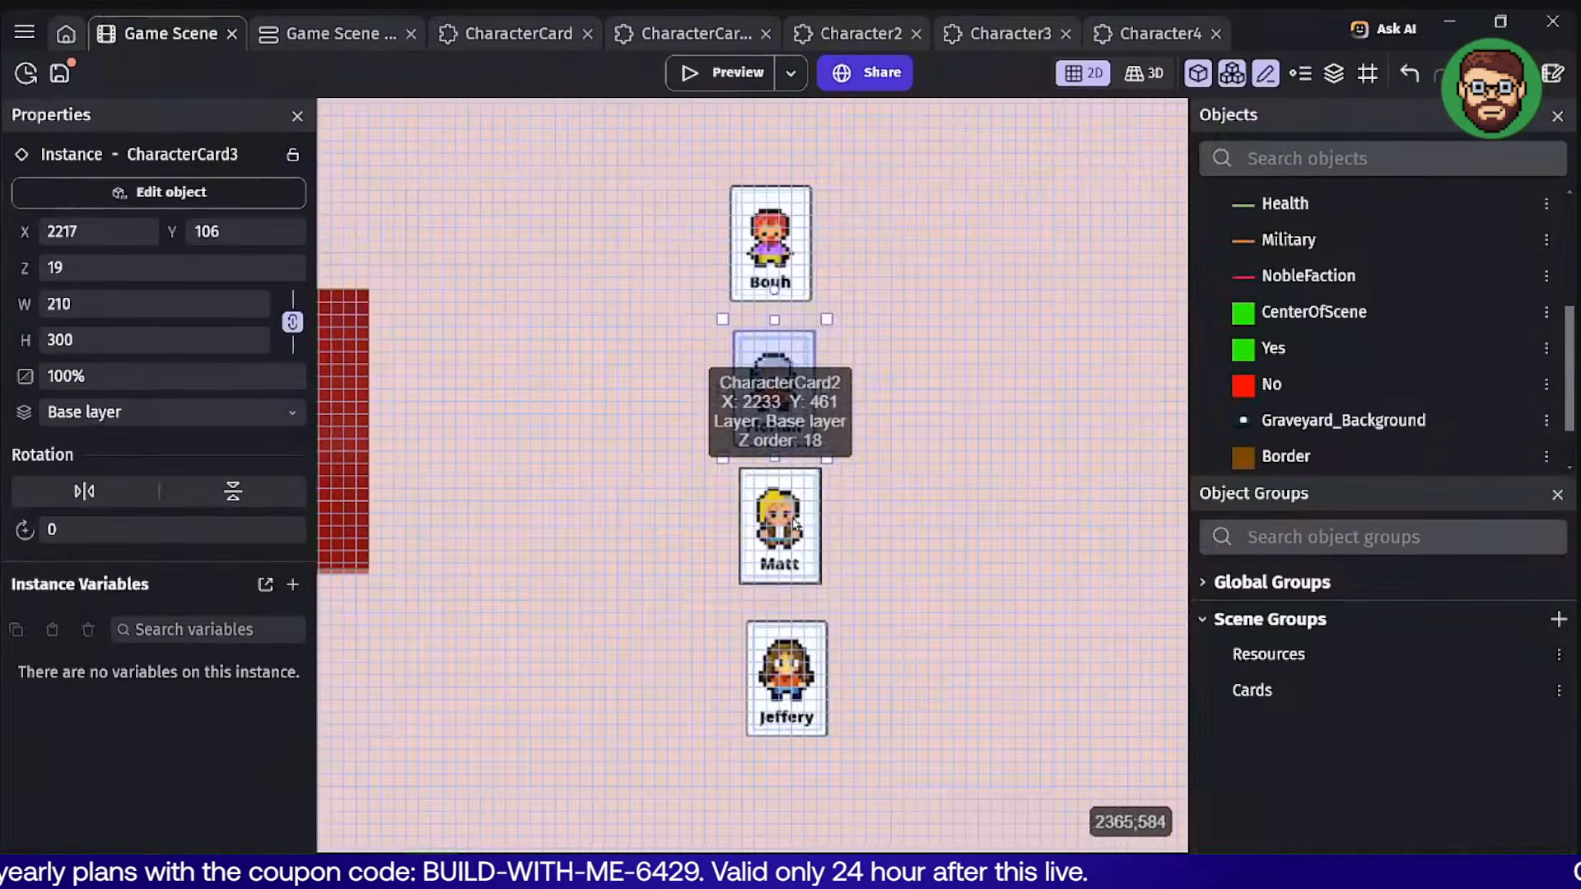
Paste the copied Draggable behavior onto CharacterCard2 and apply it.
{"action": "double_click", "coordinate": [774, 350]}
{"action": "left_click", "coordinate": [677, 132]}
{"action": "left_click", "coordinate": [692, 457]}
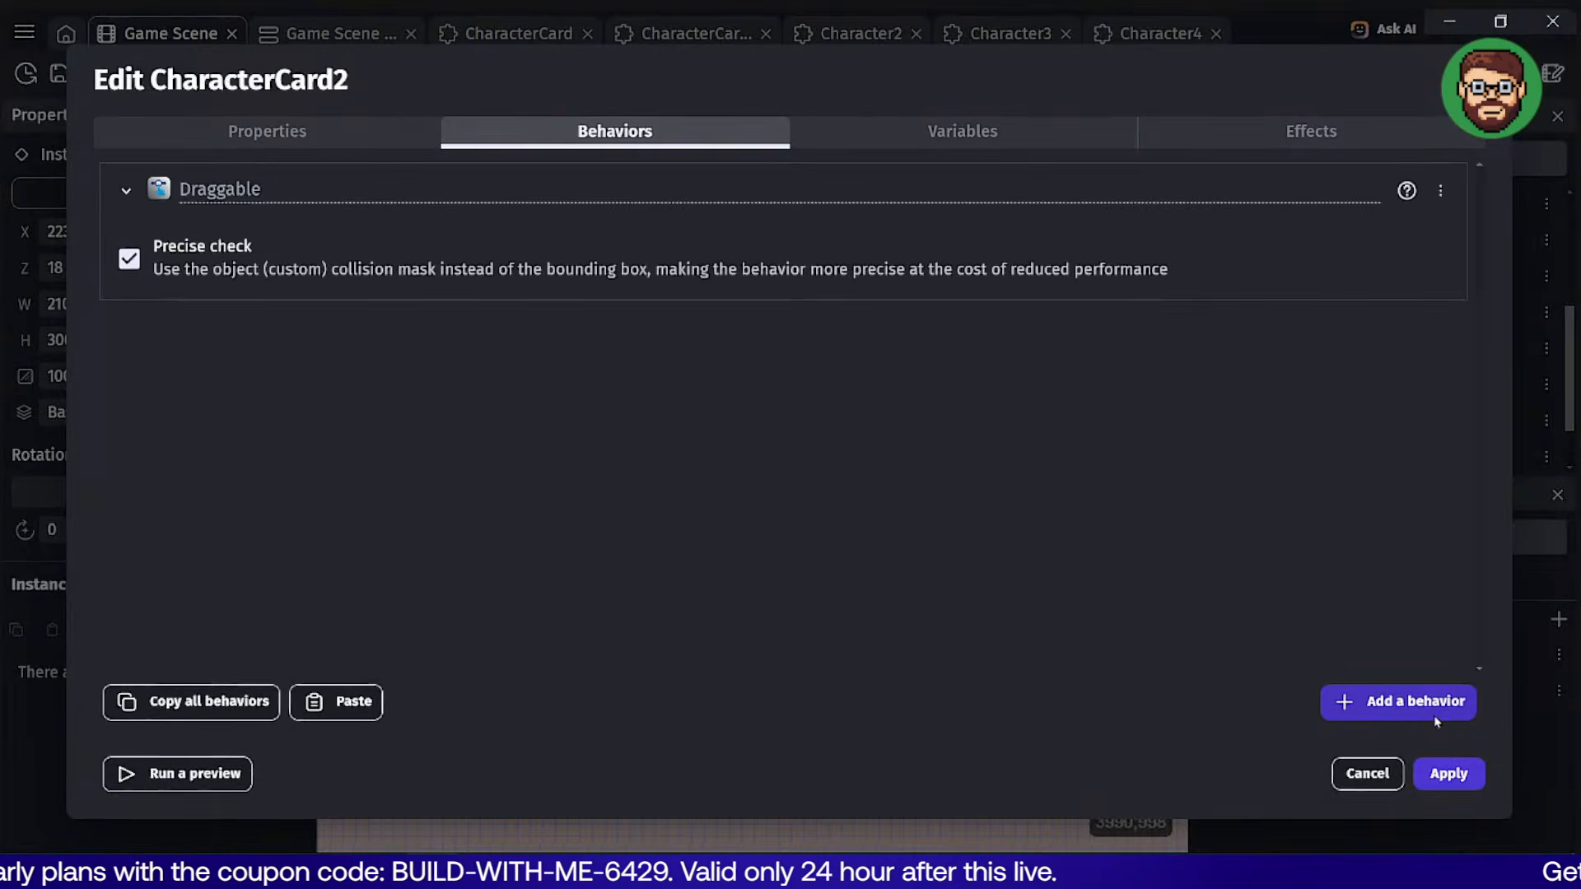
{"action": "left_click", "coordinate": [1448, 774]}
Paste the copied Draggable behavior onto the original CharacterCard and apply it.
{"action": "double_click", "coordinate": [777, 494]}
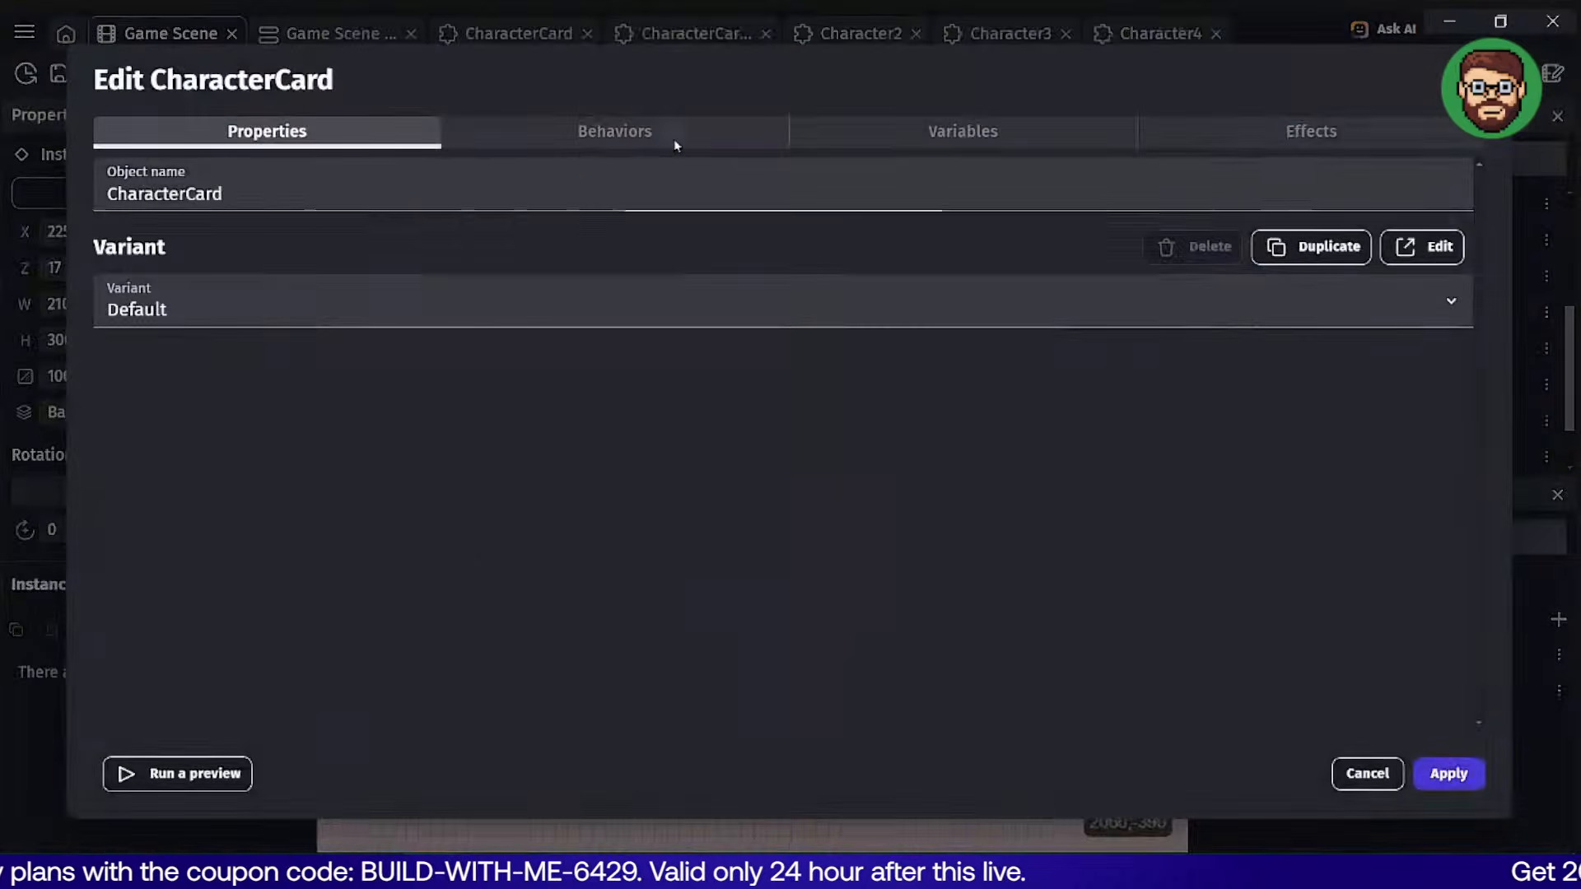
{"action": "left_click", "coordinate": [674, 136]}
{"action": "left_click", "coordinate": [701, 465]}
{"action": "left_click", "coordinate": [1460, 778]}
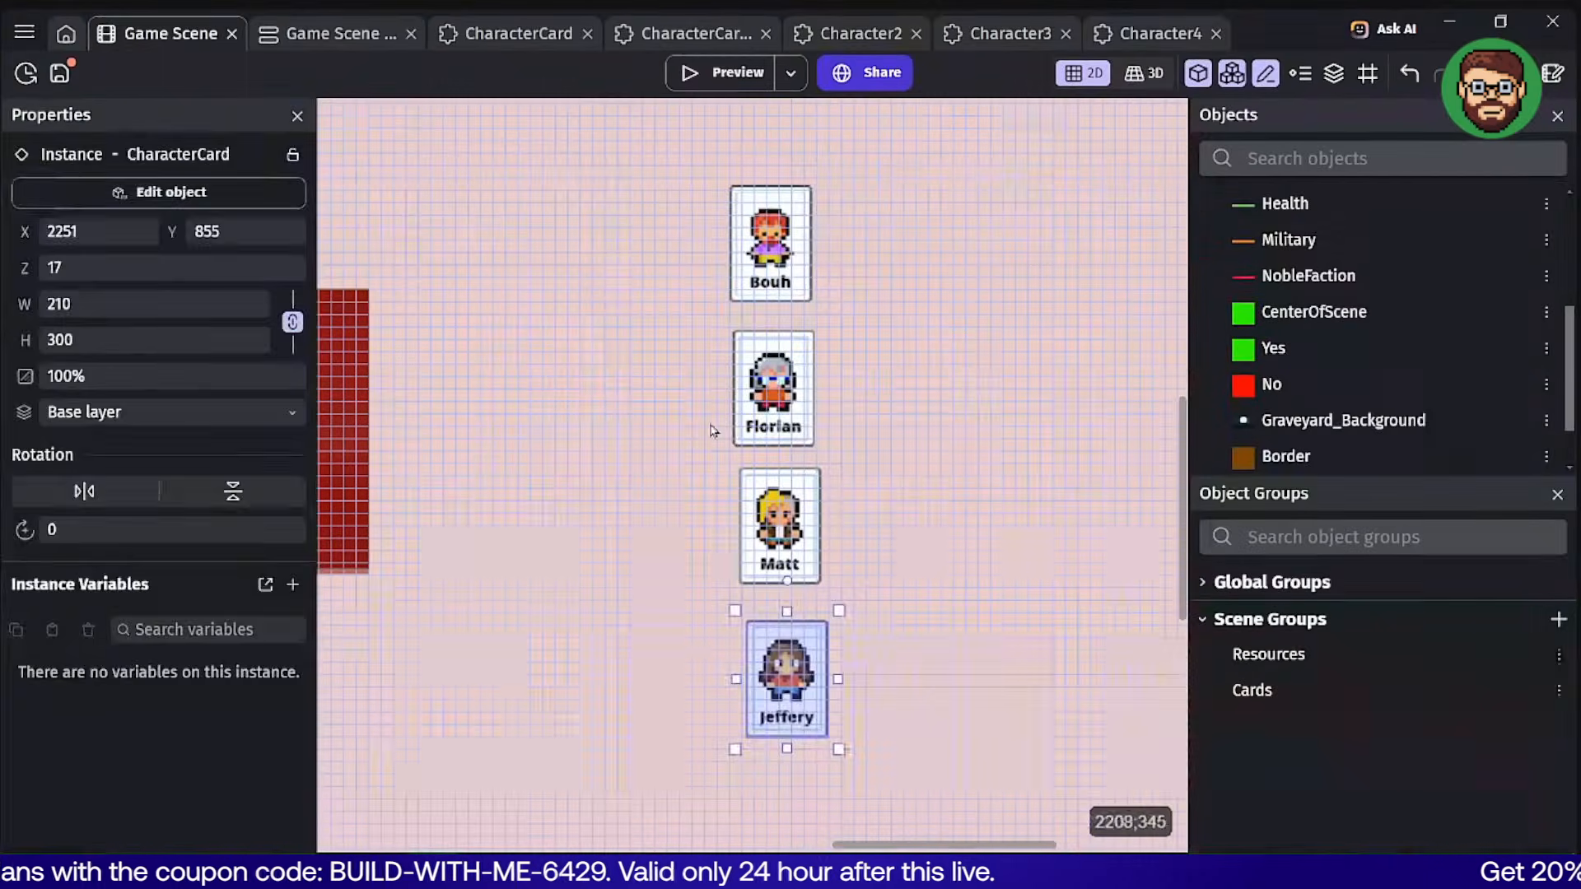
{"action": "left_click", "coordinate": [551, 402]}
{"action": "middle_click_drag", "start_coordinate": [551, 403], "coordinate": [872, 427]}
{"action": "middle_click_drag", "start_coordinate": [731, 299], "coordinate": [859, 298]}
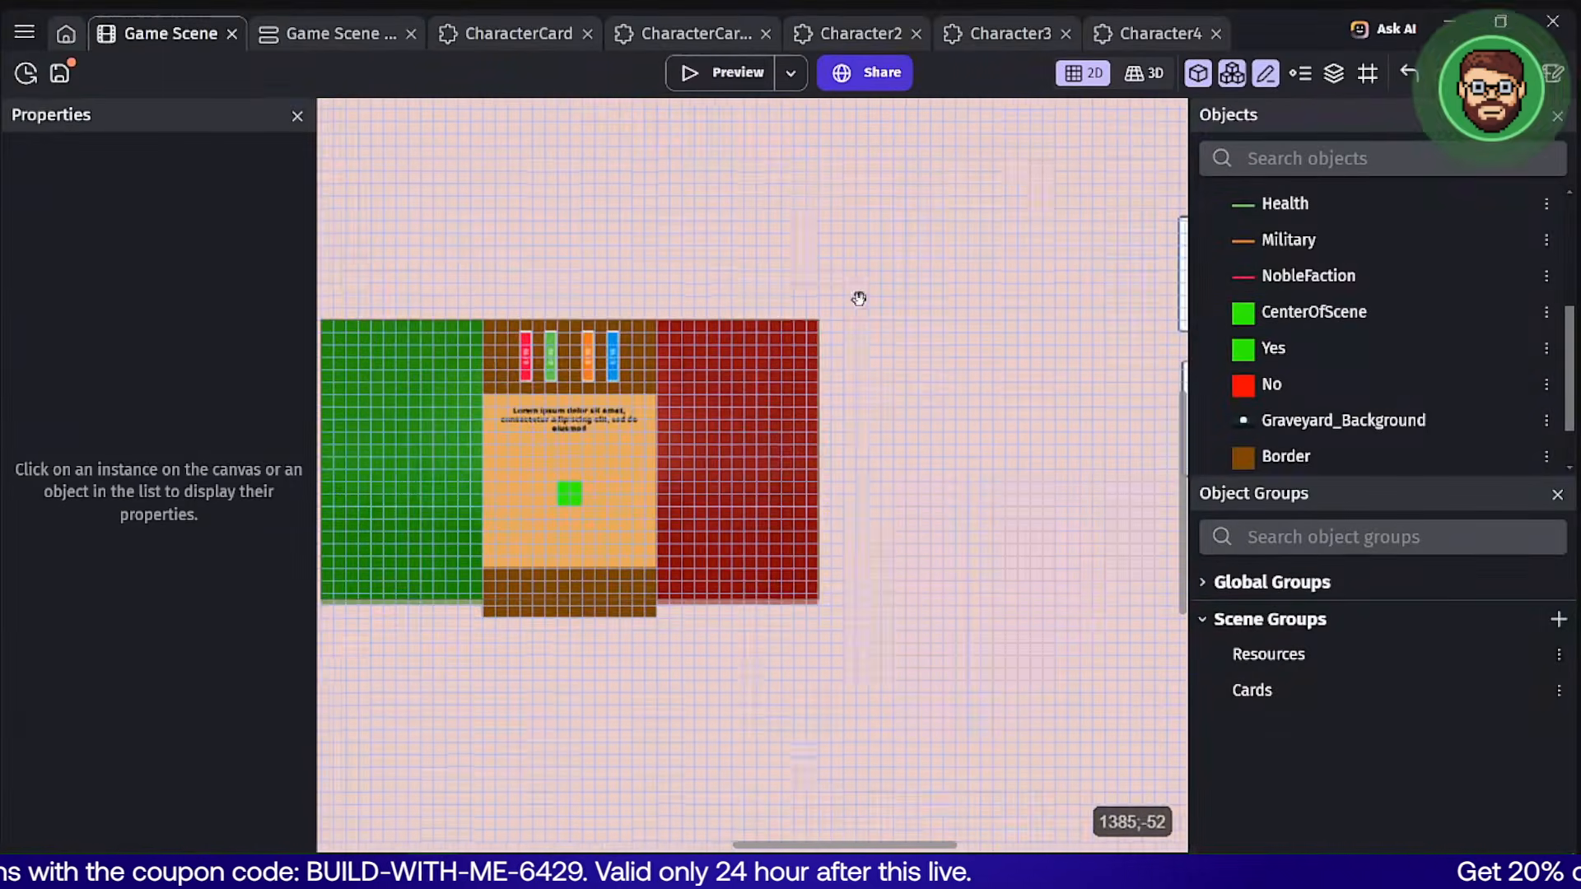
Add a condition that Cards is in collision with Yes to the scene event that sets State to "PickCard".
{"action": "left_click", "coordinate": [320, 37]}
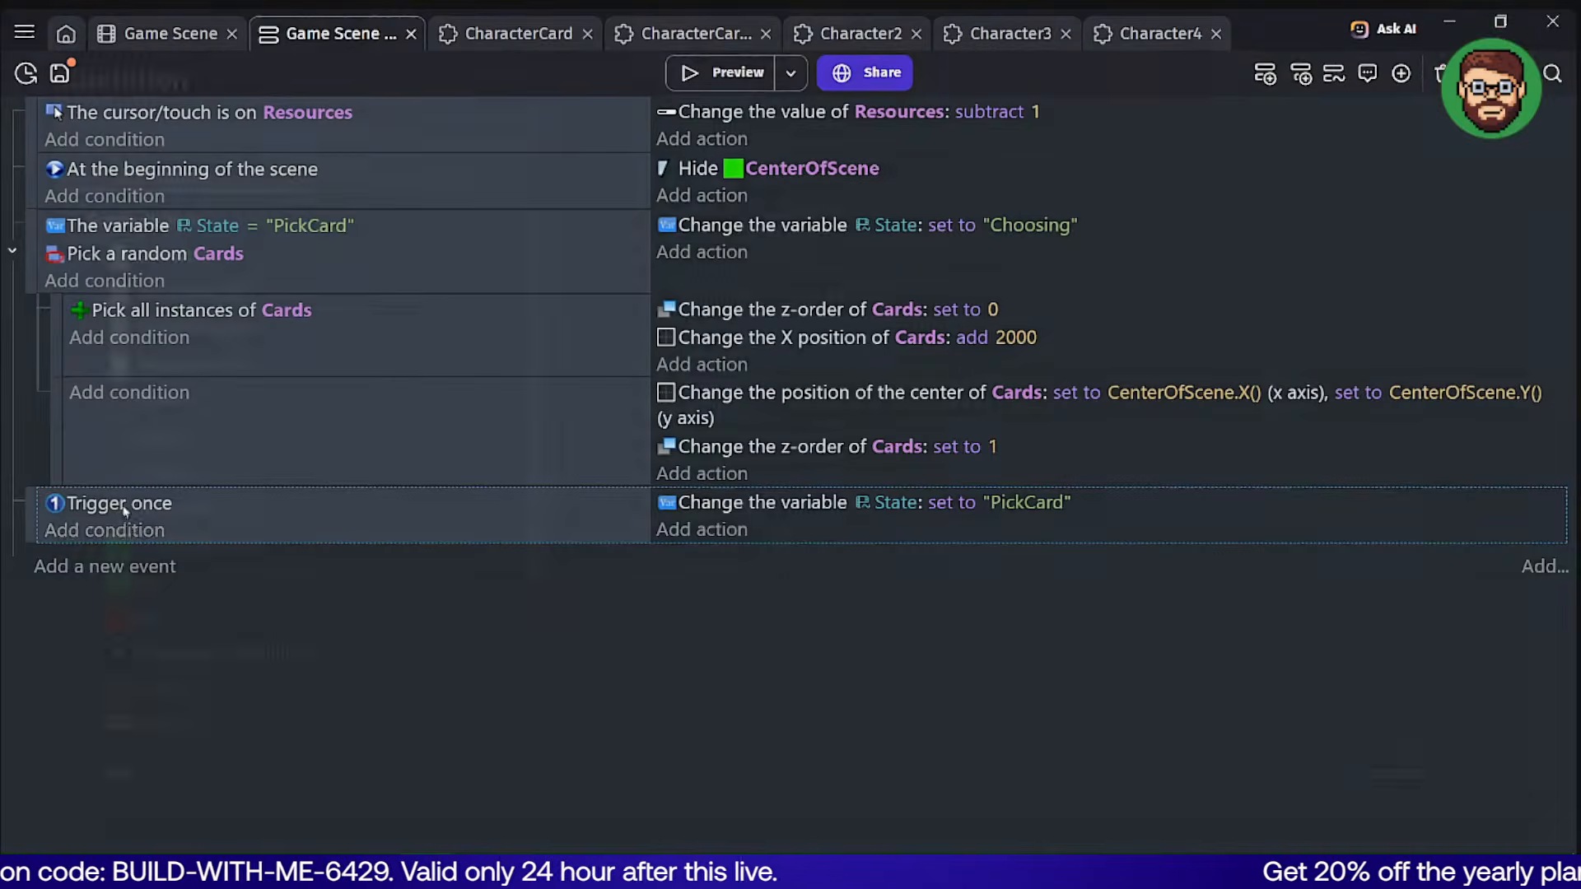
{"action": "left_click", "coordinate": [126, 531]}
{"action": "scroll", "coordinate": [279, 645], "scroll_direction": "down", "scroll_amount": 3}
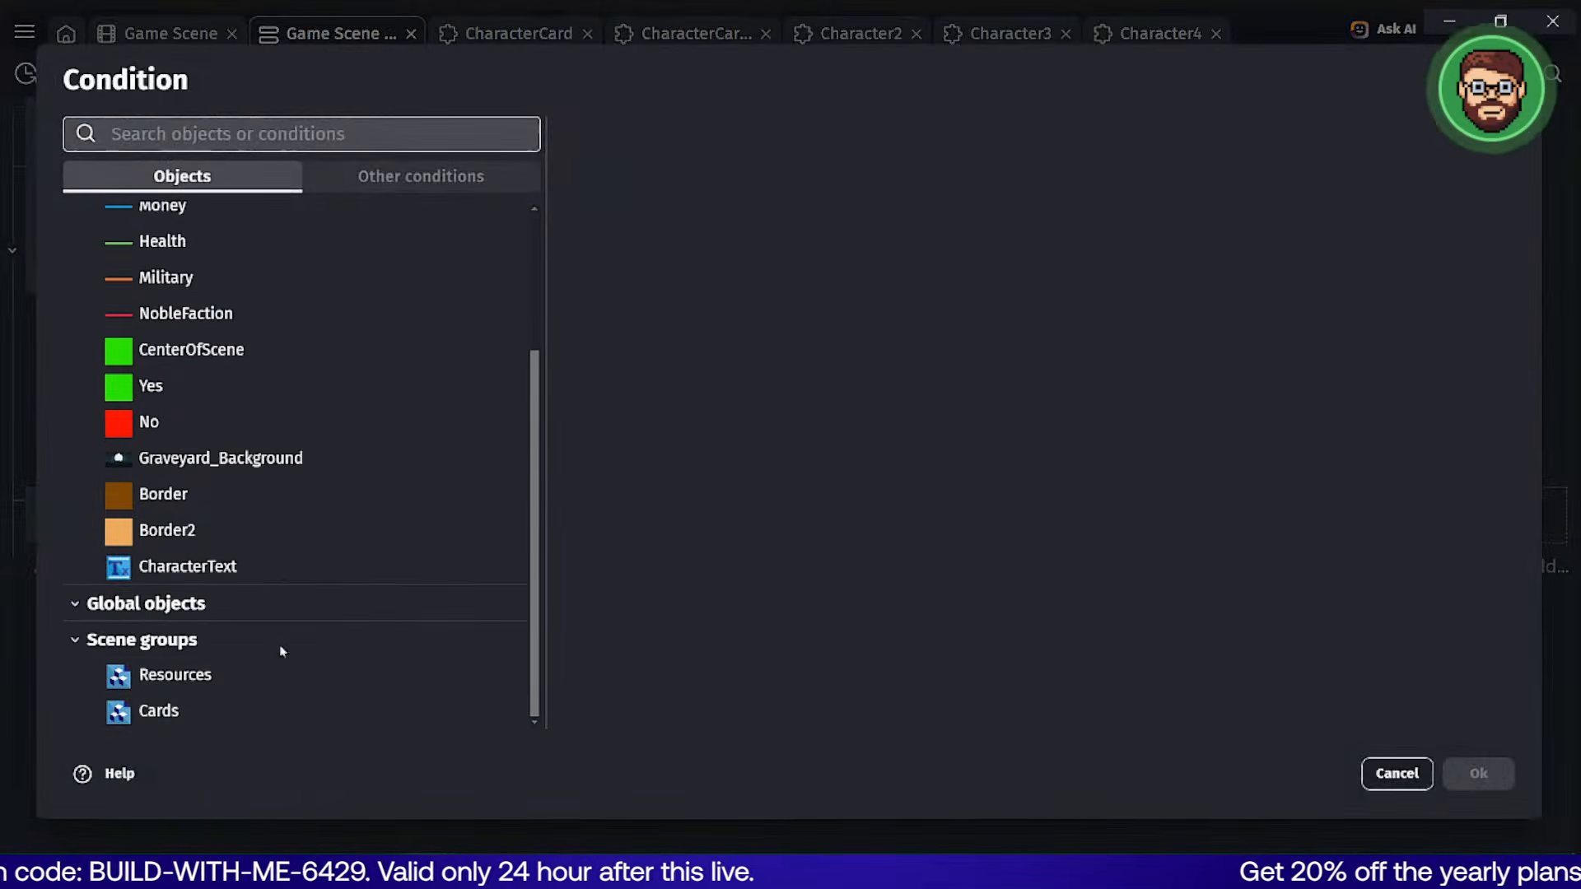
{"action": "left_click", "coordinate": [181, 712]}
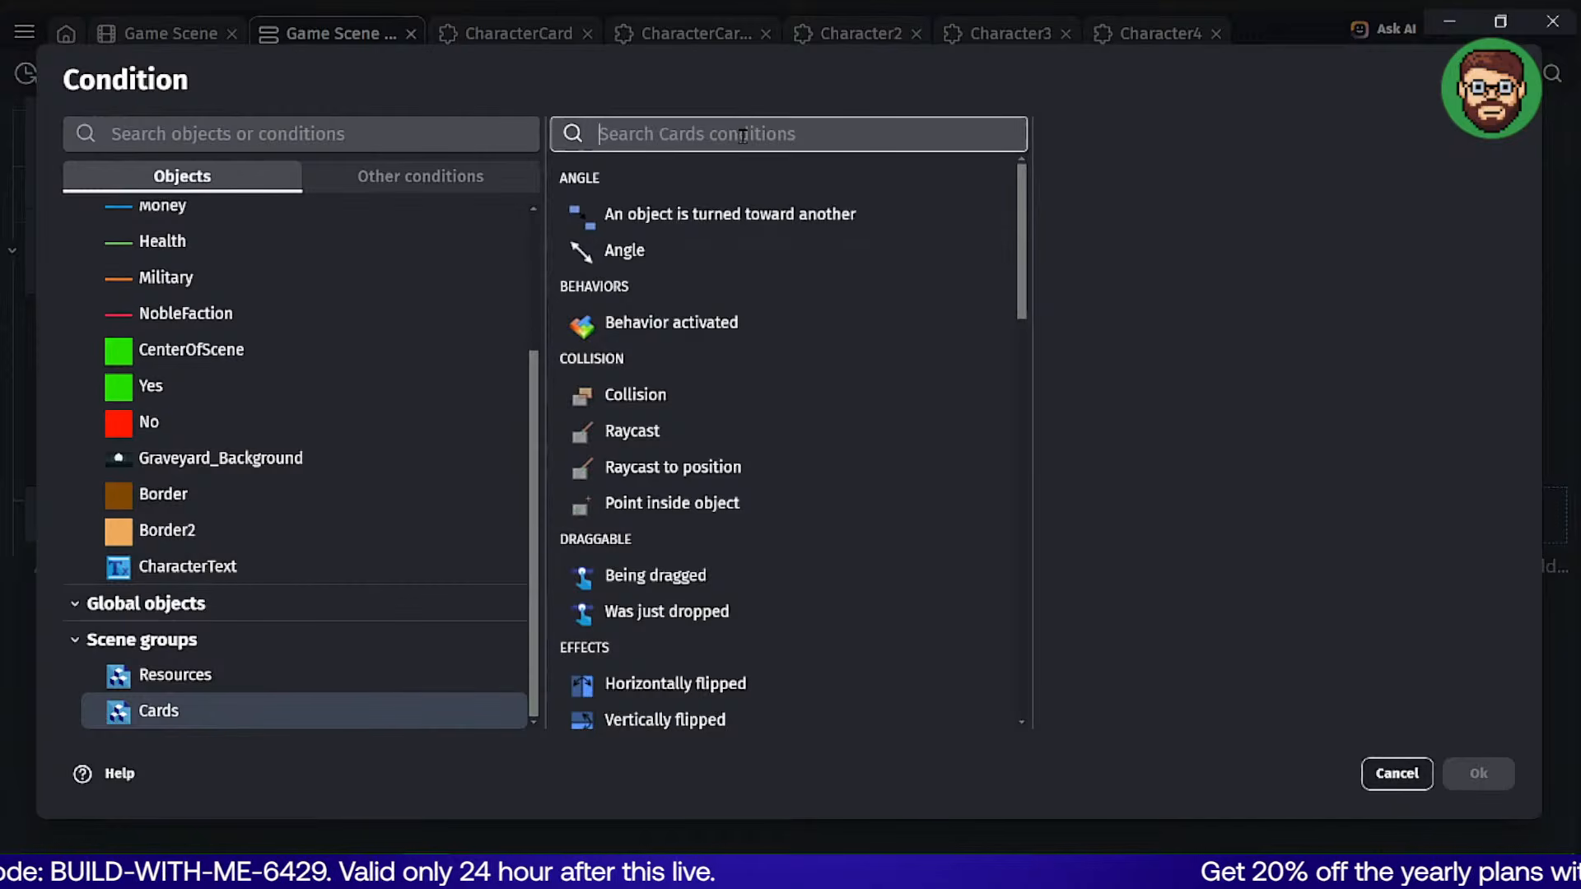
{"action": "type", "text": "collision"}
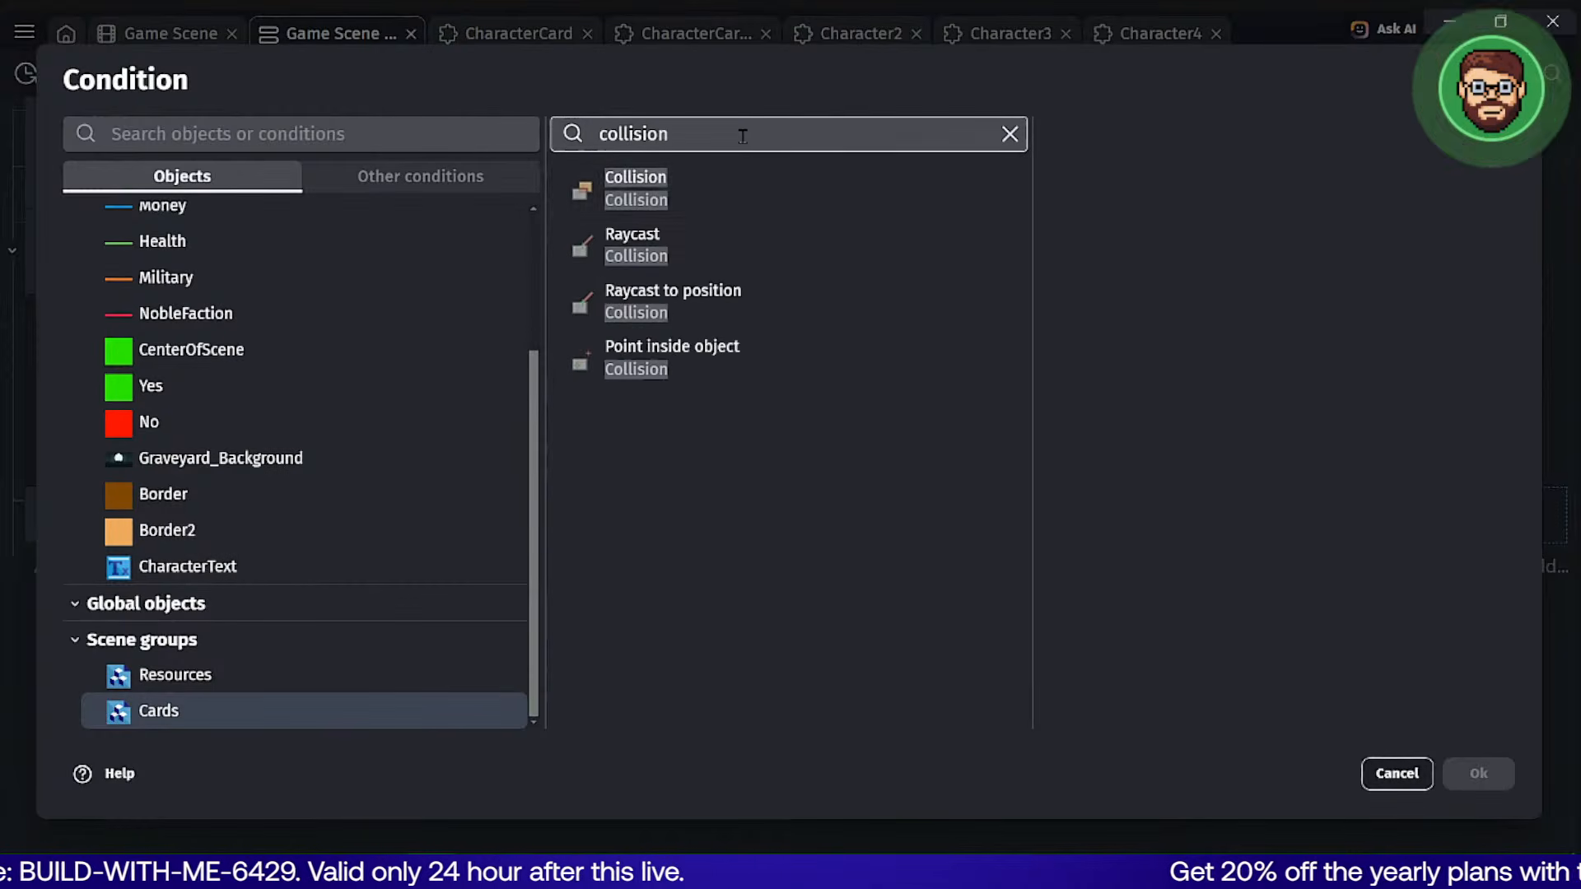
{"action": "left_click", "coordinate": [736, 199]}
{"action": "scroll", "coordinate": [1193, 372], "scroll_direction": "down", "scroll_amount": 3}
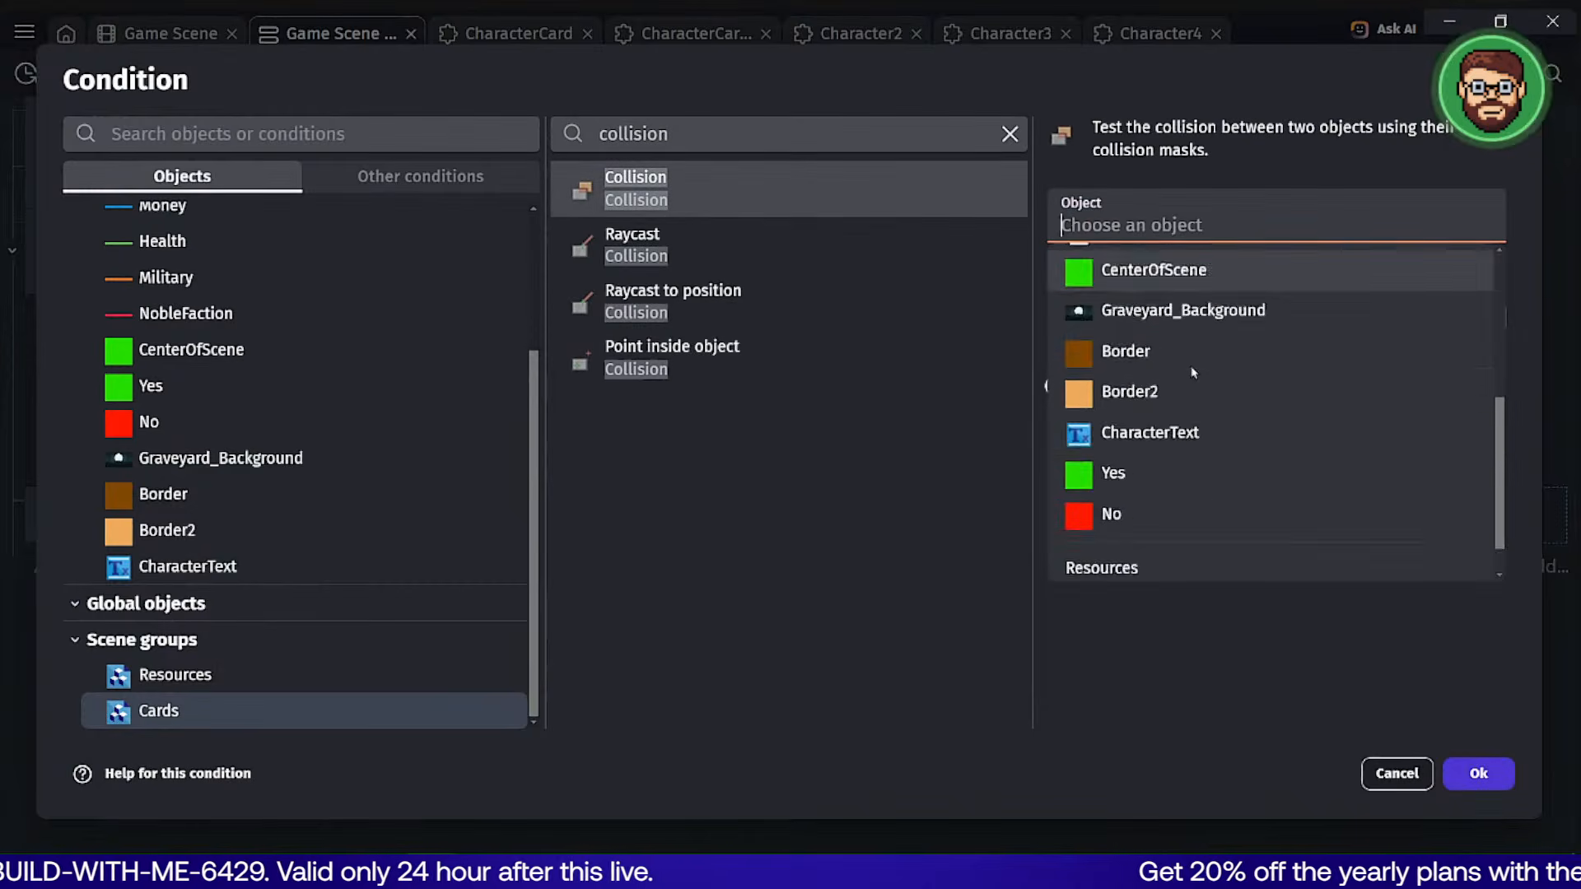
{"action": "scroll", "coordinate": [1193, 372], "scroll_direction": "down", "scroll_amount": 1}
{"action": "left_click", "coordinate": [1131, 430]}
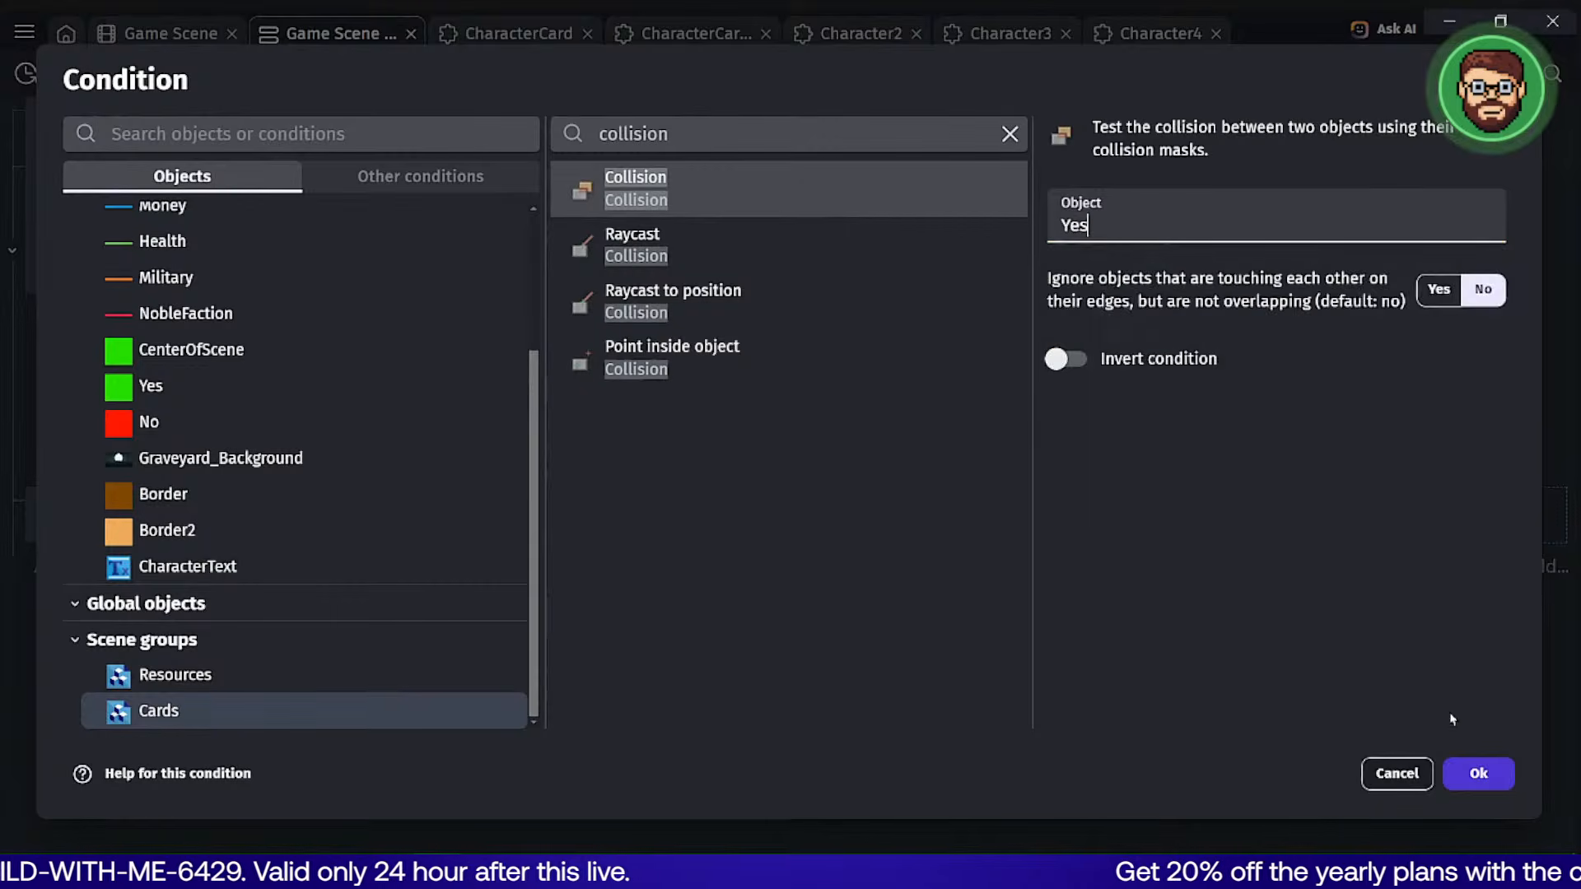
{"action": "left_click", "coordinate": [1479, 774]}
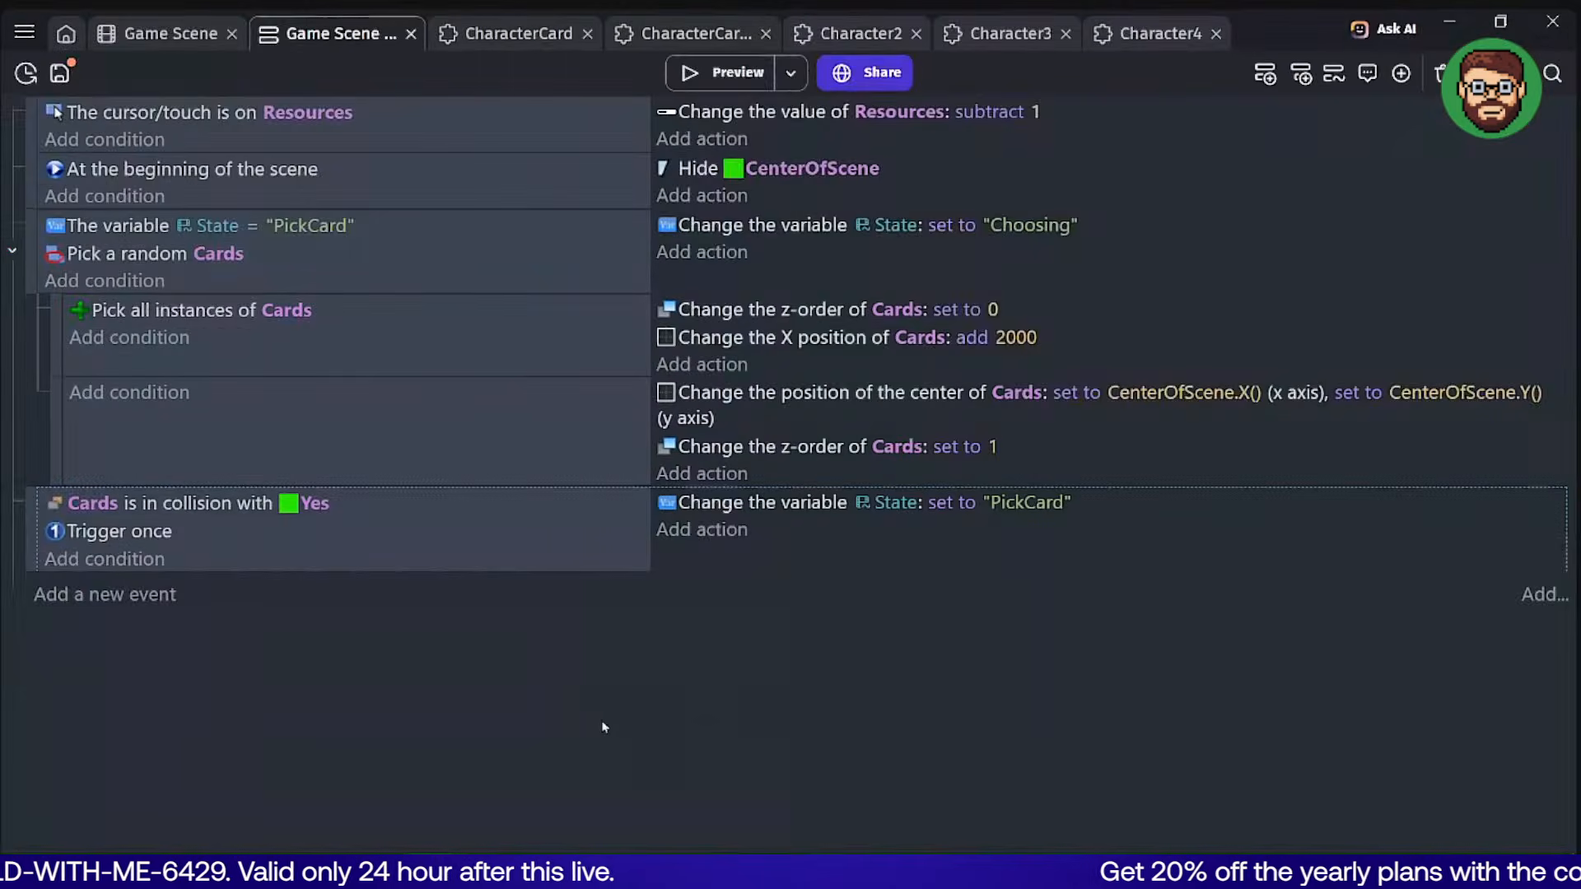
Create a scene object group named Answer containing the Yes and No objects, without any group variables.
{"action": "left_click", "coordinate": [120, 31]}
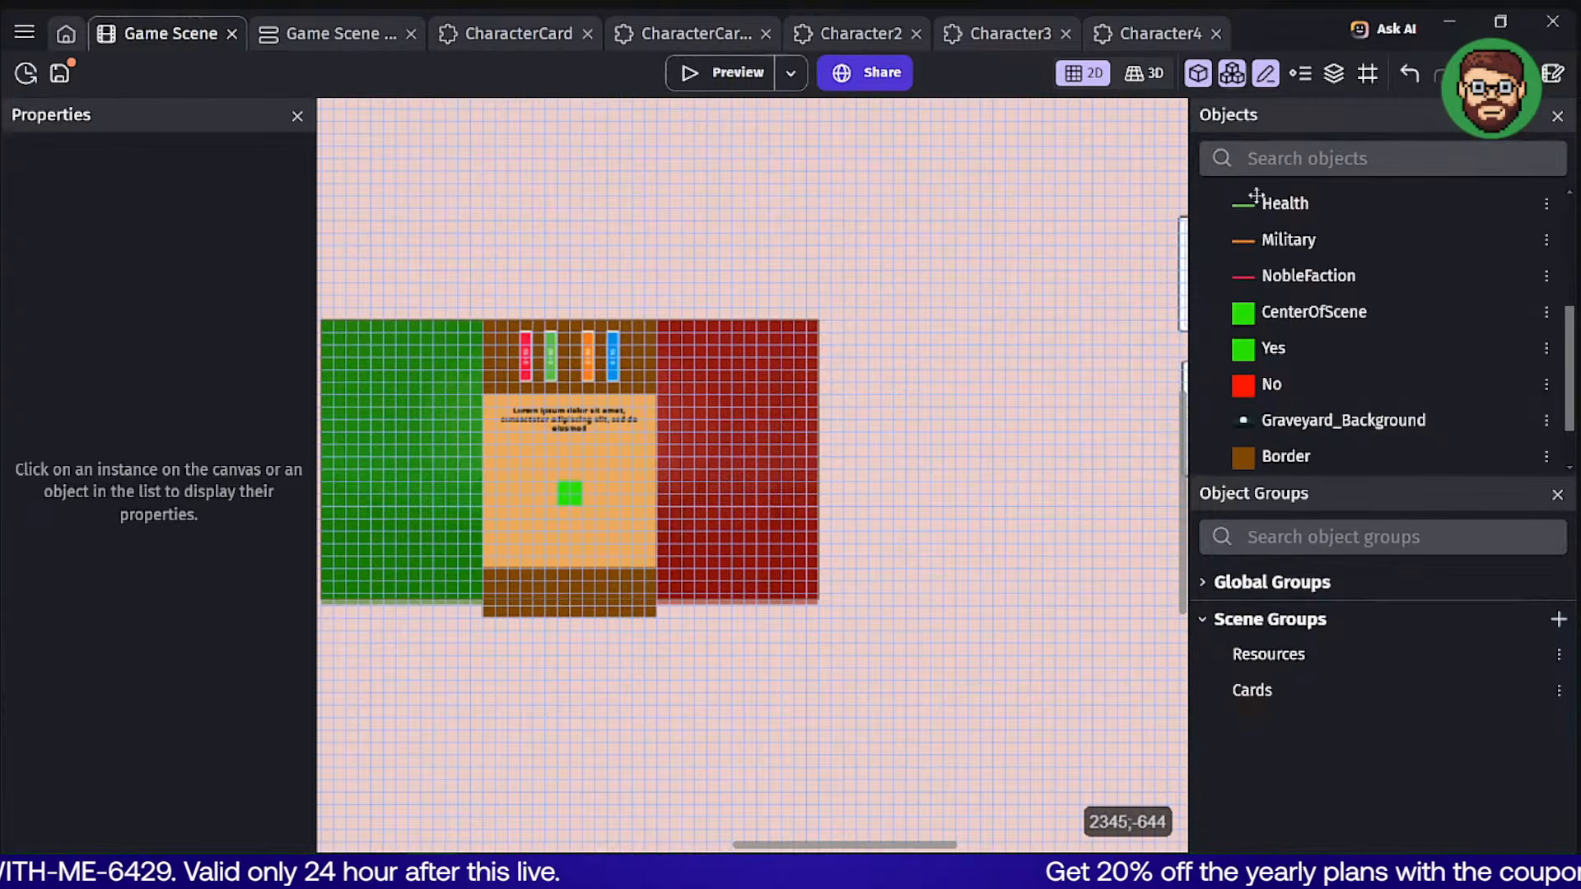
{"action": "left_click", "coordinate": [1558, 619]}
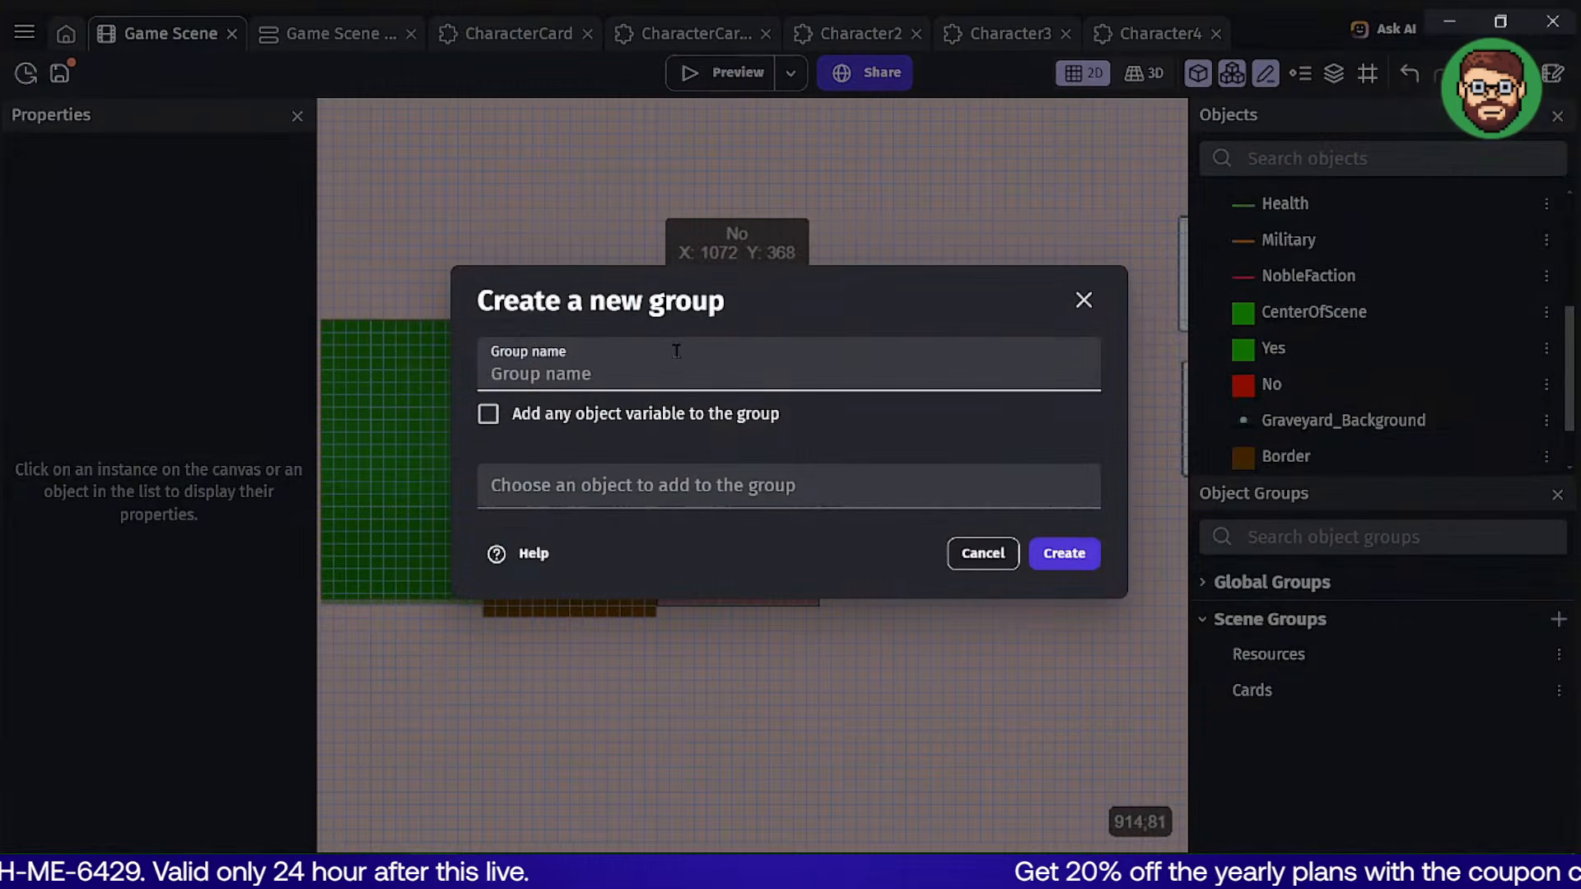
{"action": "type", "text": "Answer"}
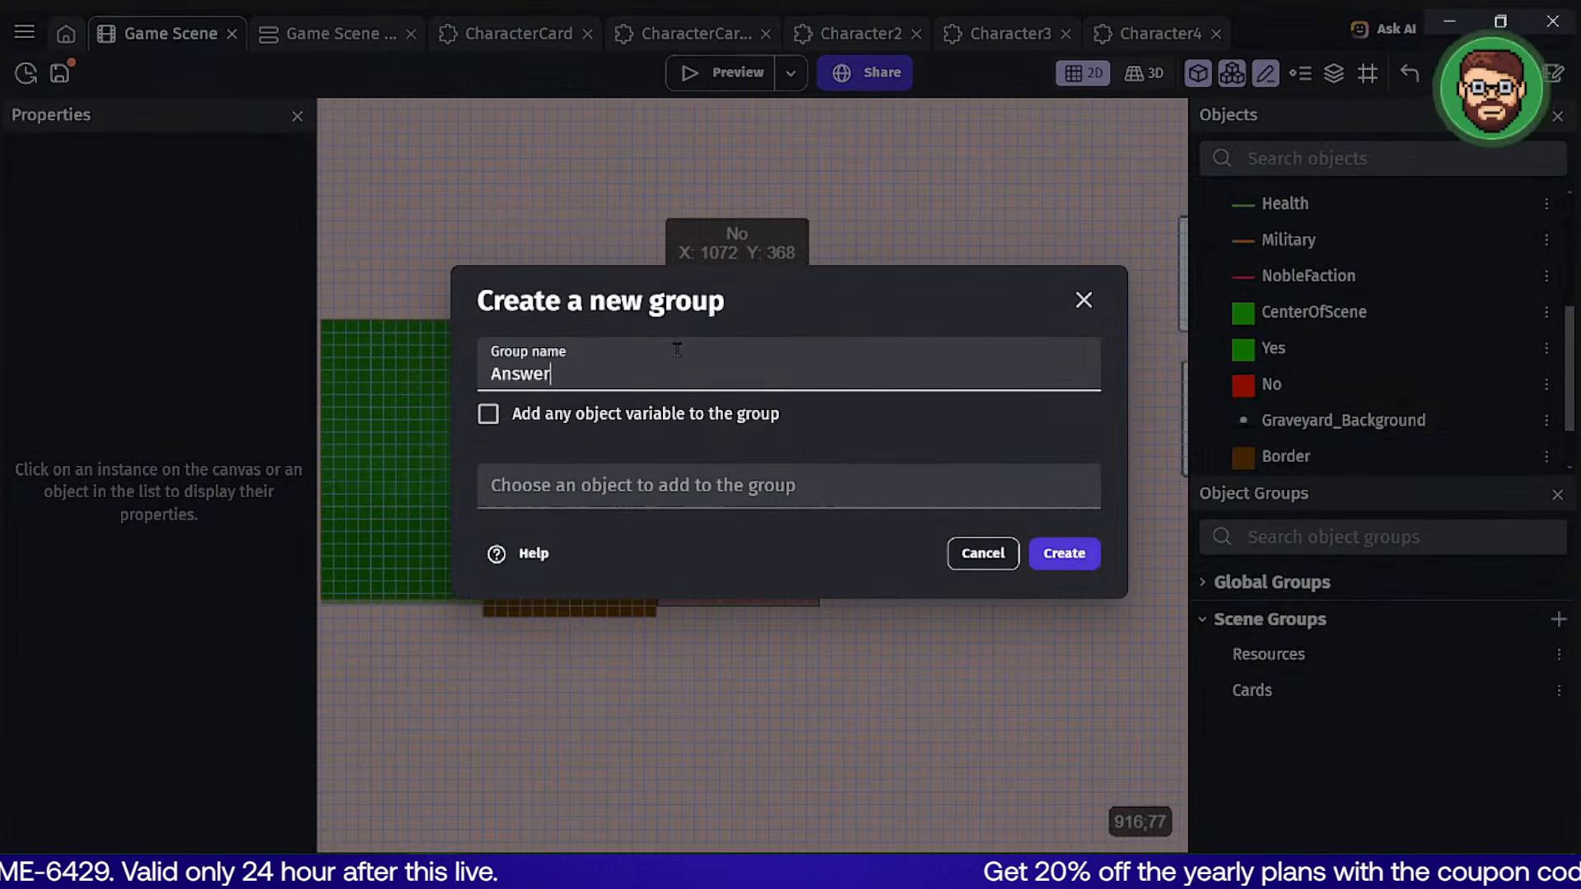
{"action": "left_click", "coordinate": [676, 485]}
{"action": "scroll", "coordinate": [564, 741], "scroll_direction": "down", "scroll_amount": 4}
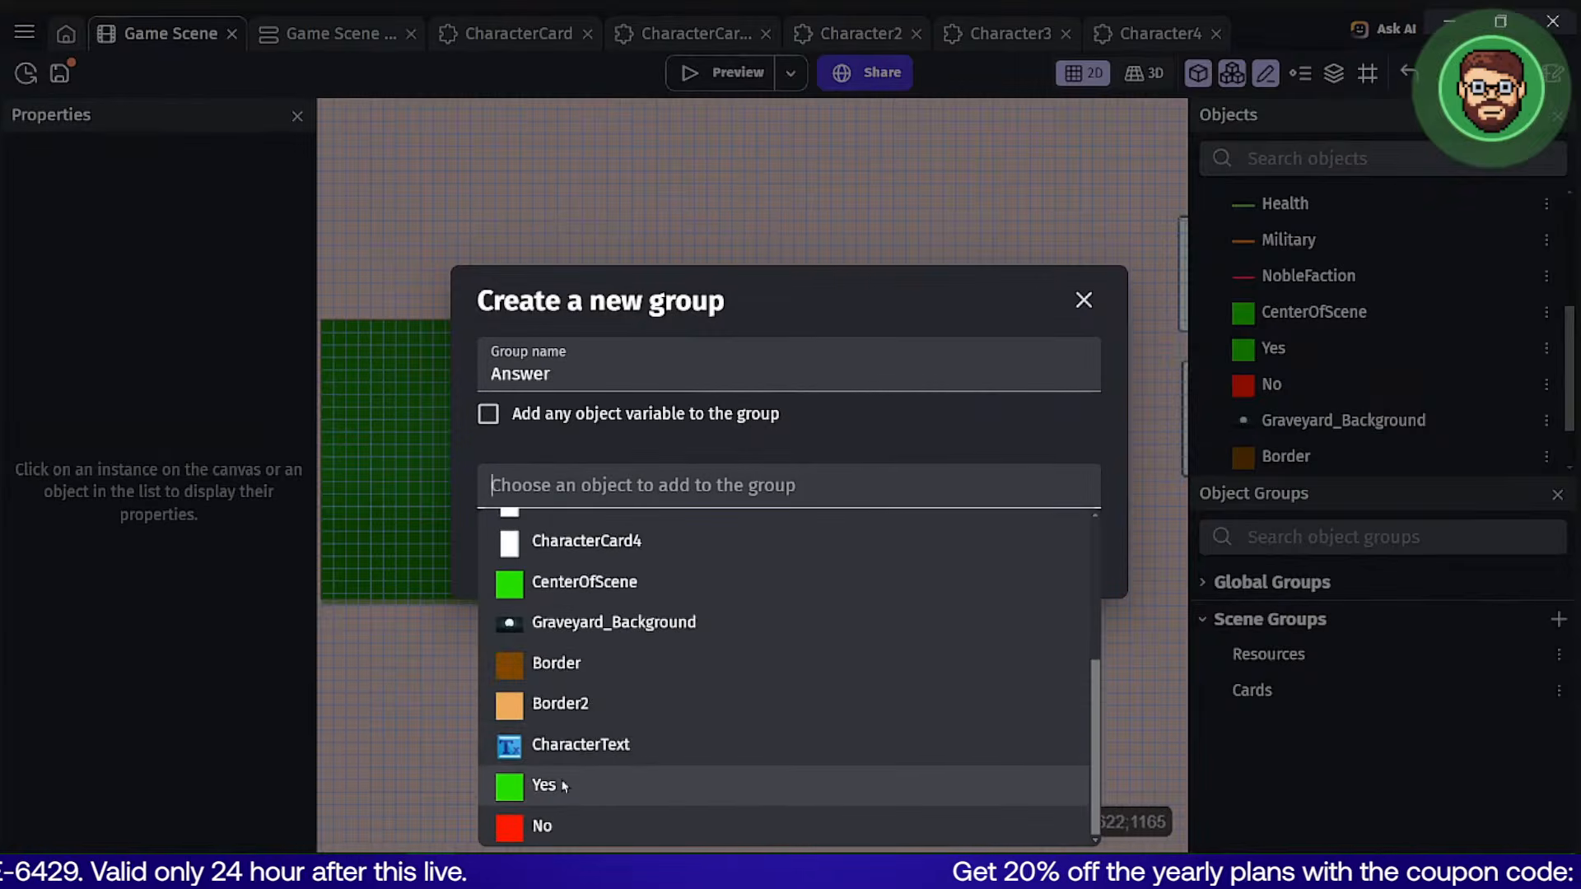
{"action": "left_click", "coordinate": [564, 784]}
{"action": "left_click", "coordinate": [589, 565]}
{"action": "scroll", "coordinate": [582, 493], "scroll_direction": "down", "scroll_amount": 4}
{"action": "left_click", "coordinate": [584, 527]}
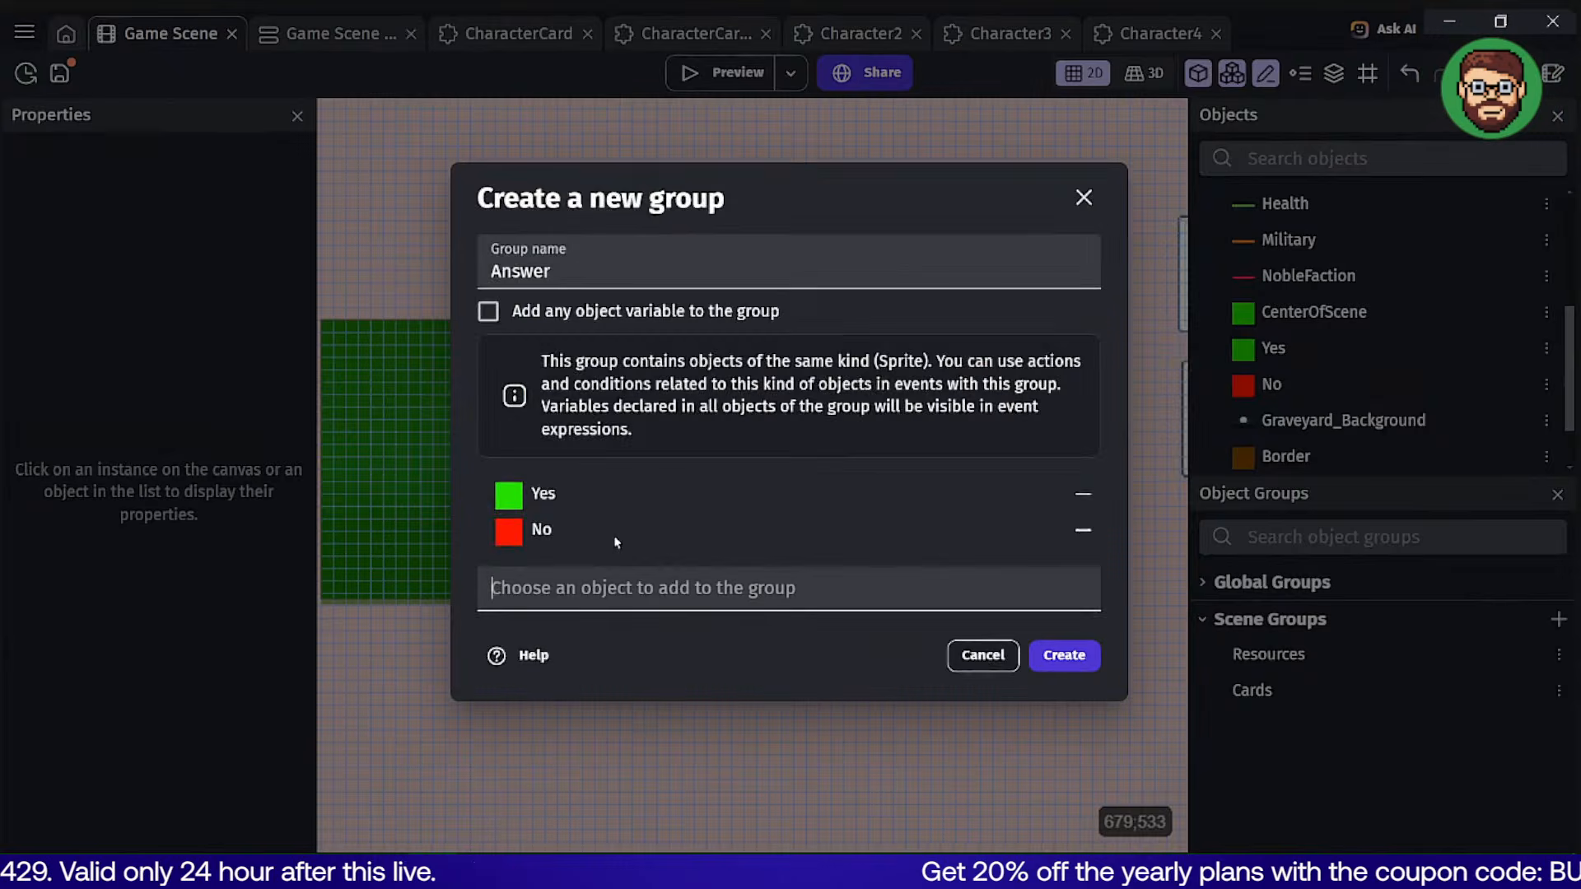
{"action": "left_click", "coordinate": [1064, 655]}
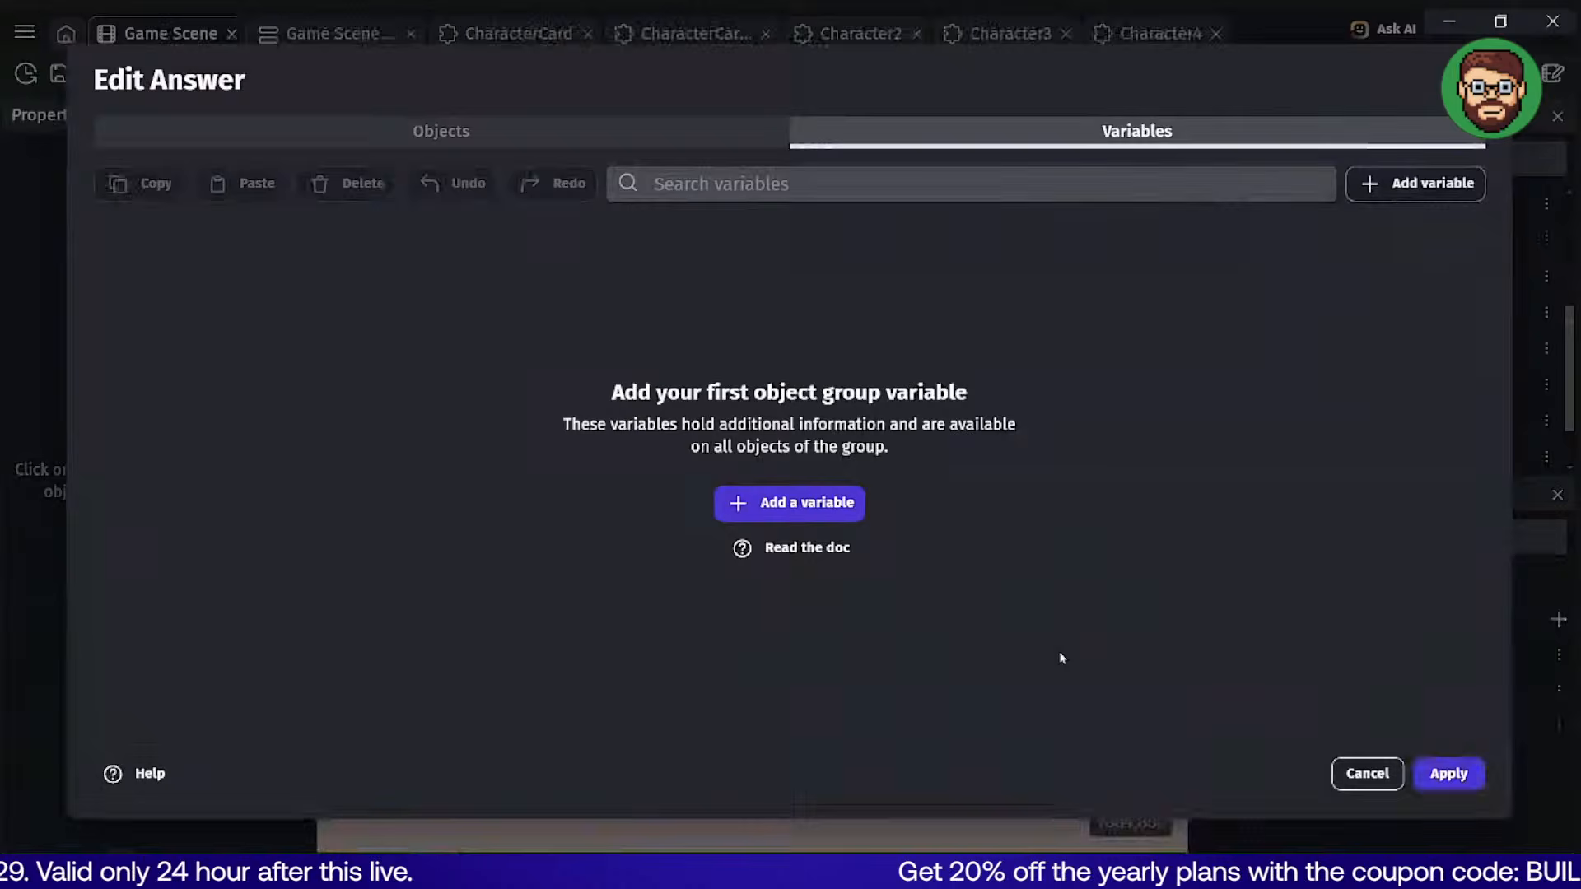
{"action": "left_click", "coordinate": [1449, 773]}
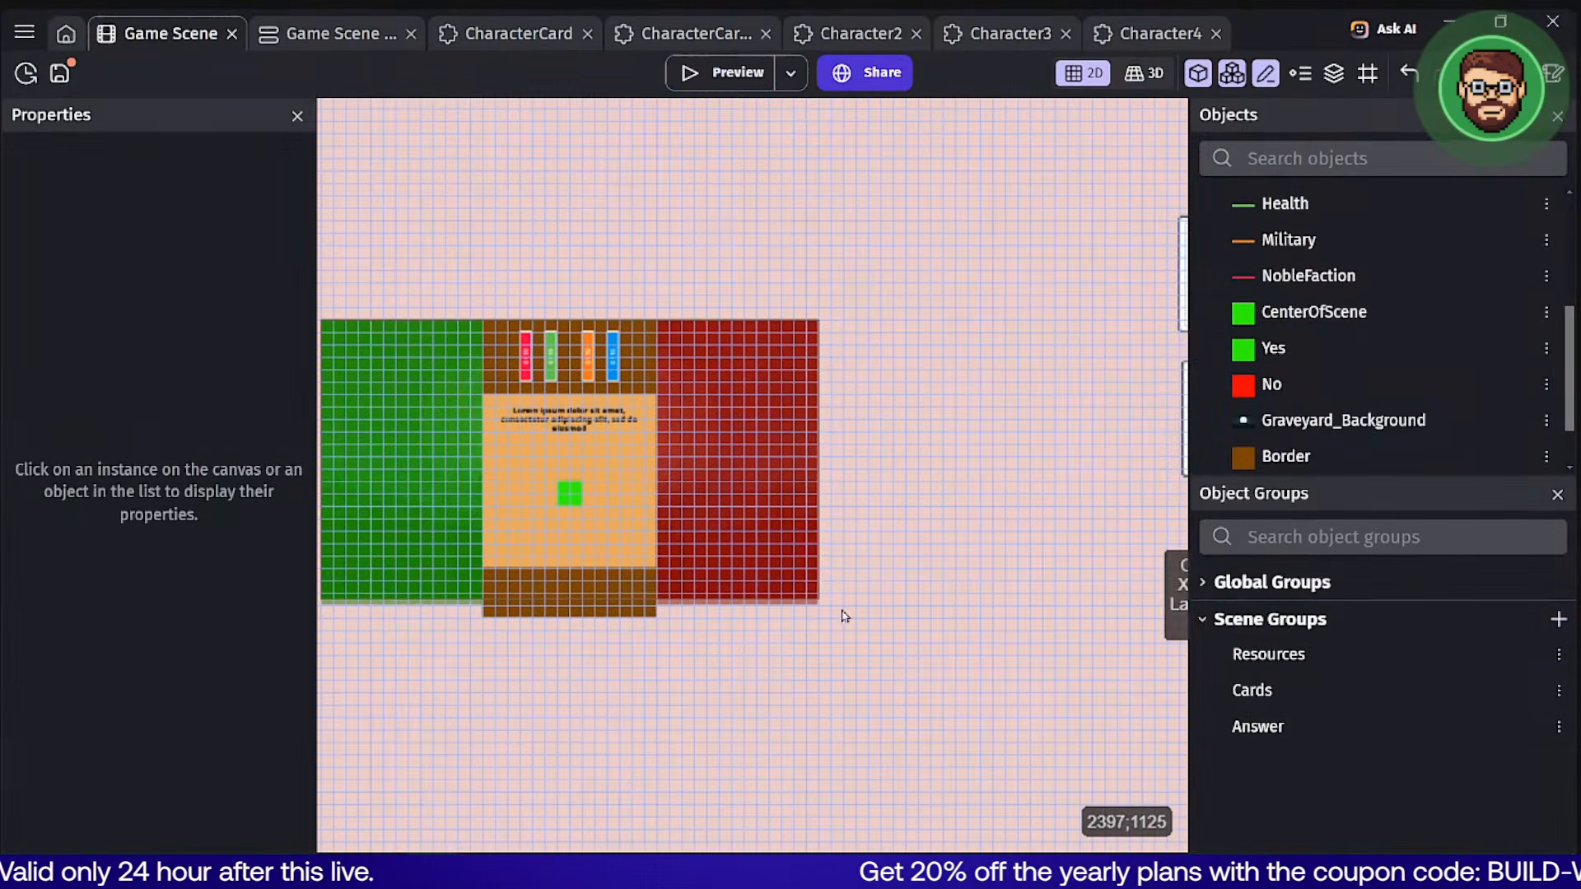
Replace Yes with the Answer group in the Cards collision condition.
{"action": "left_click", "coordinate": [325, 36]}
{"action": "left_click", "coordinate": [317, 504]}
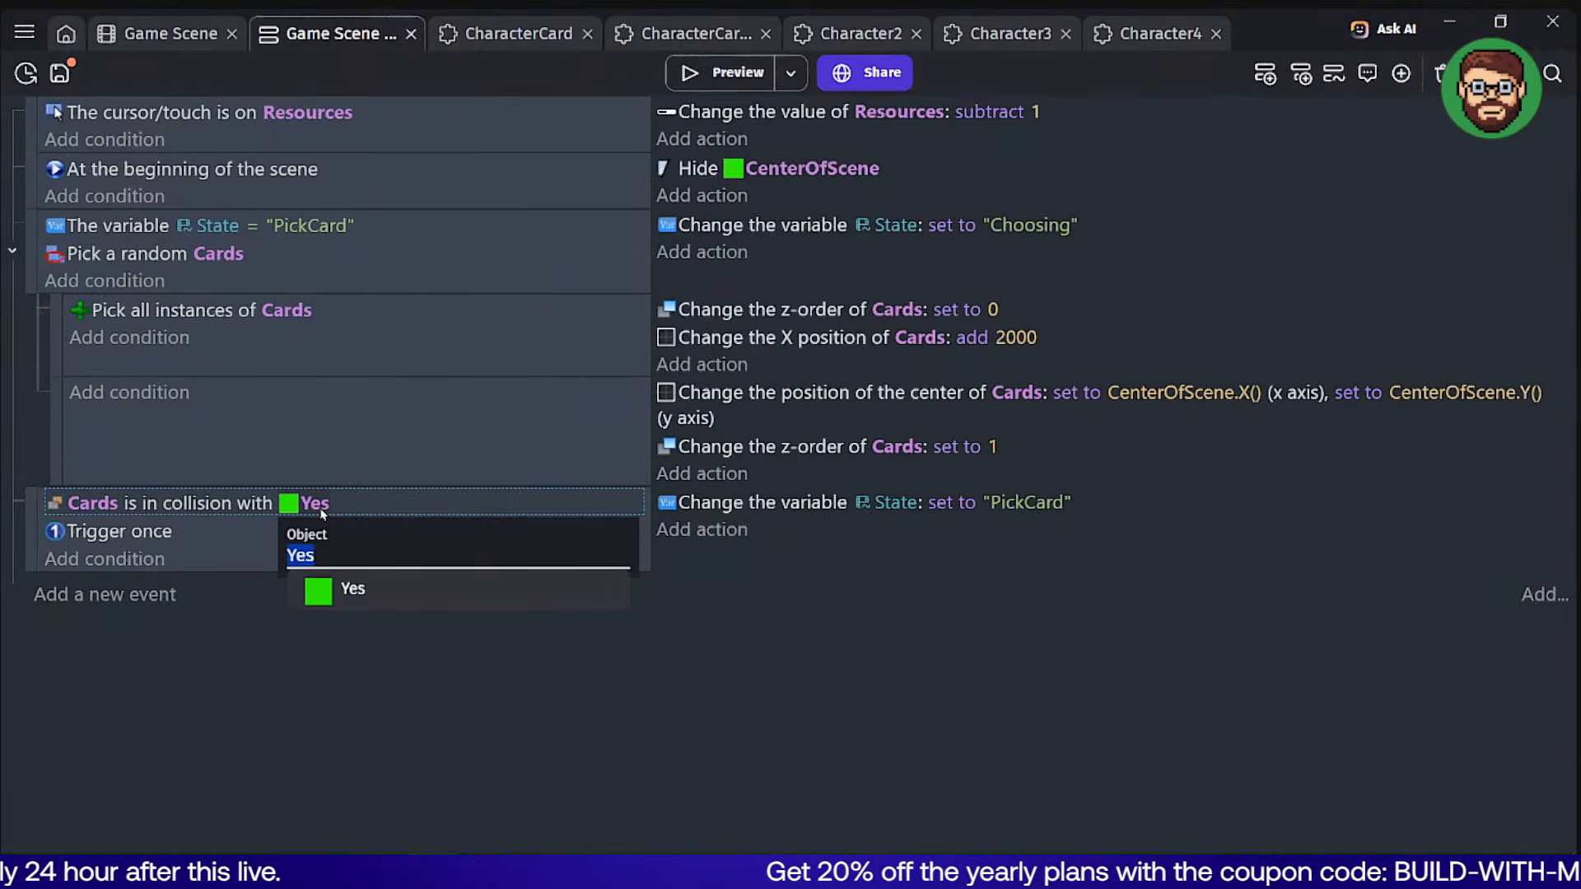
{"action": "type", "text": "answ"}
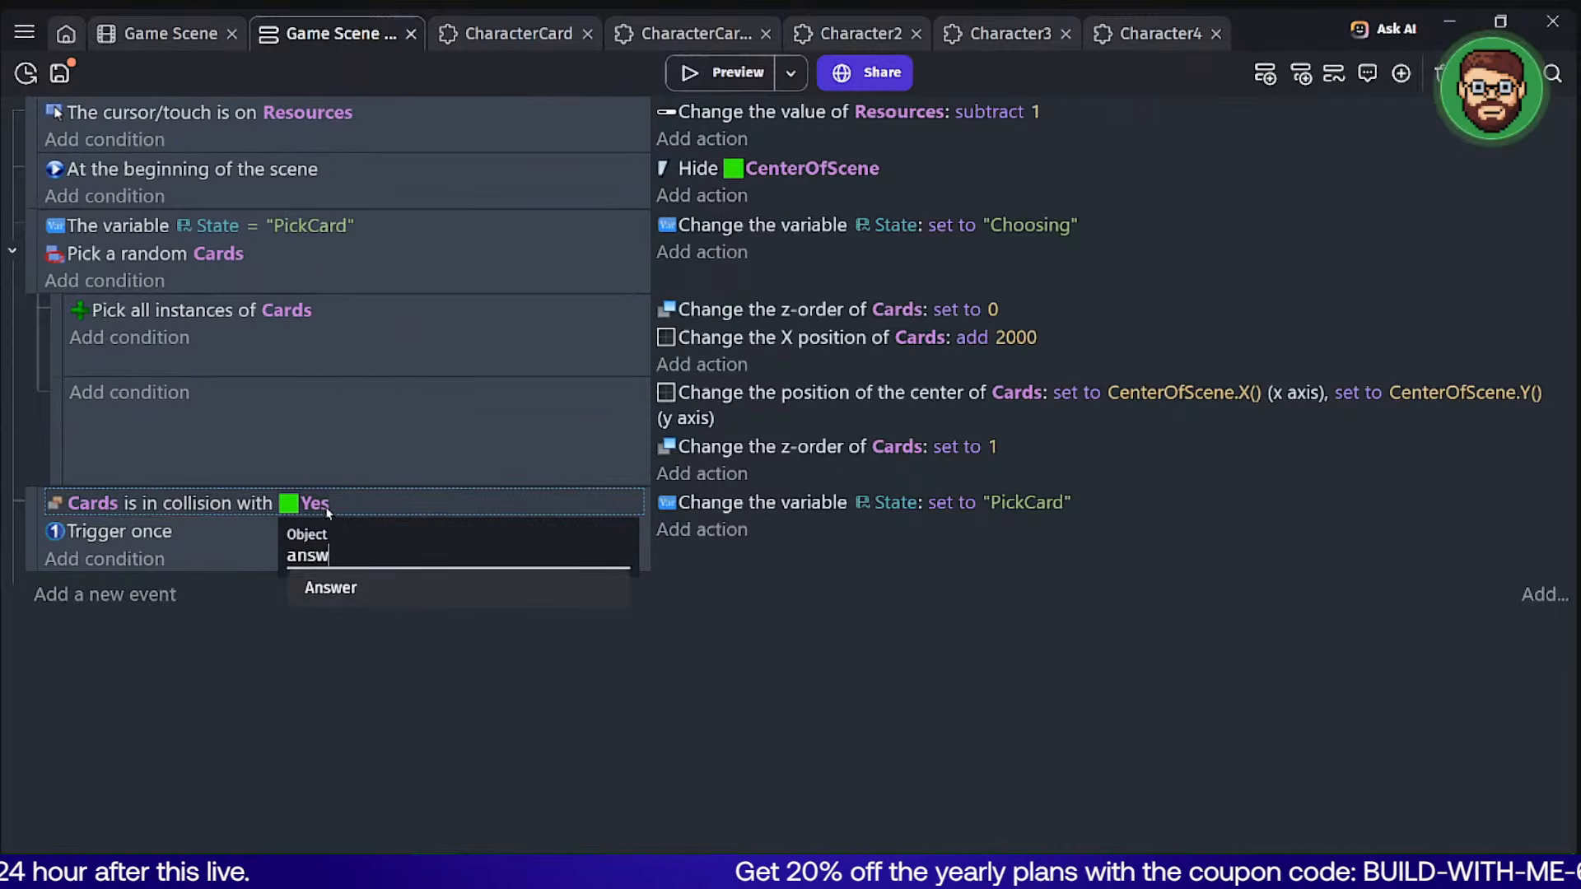
{"action": "left_click", "coordinate": [364, 592]}
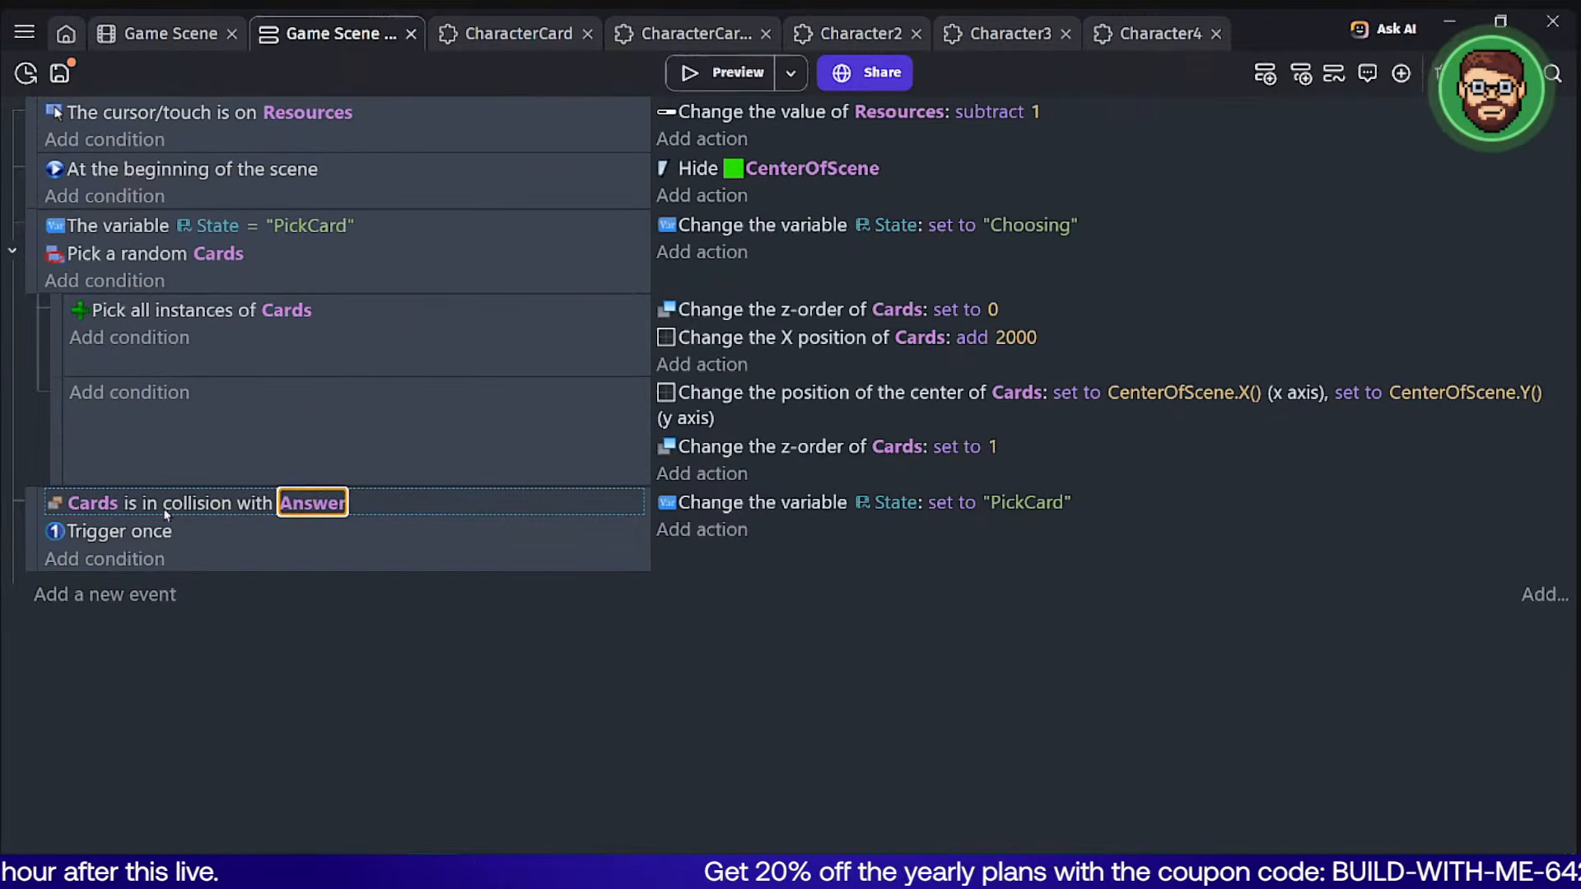
Add a "Was just dropped" condition for the Cards group to the event that checks collision with Answer.
{"action": "left_click", "coordinate": [165, 559]}
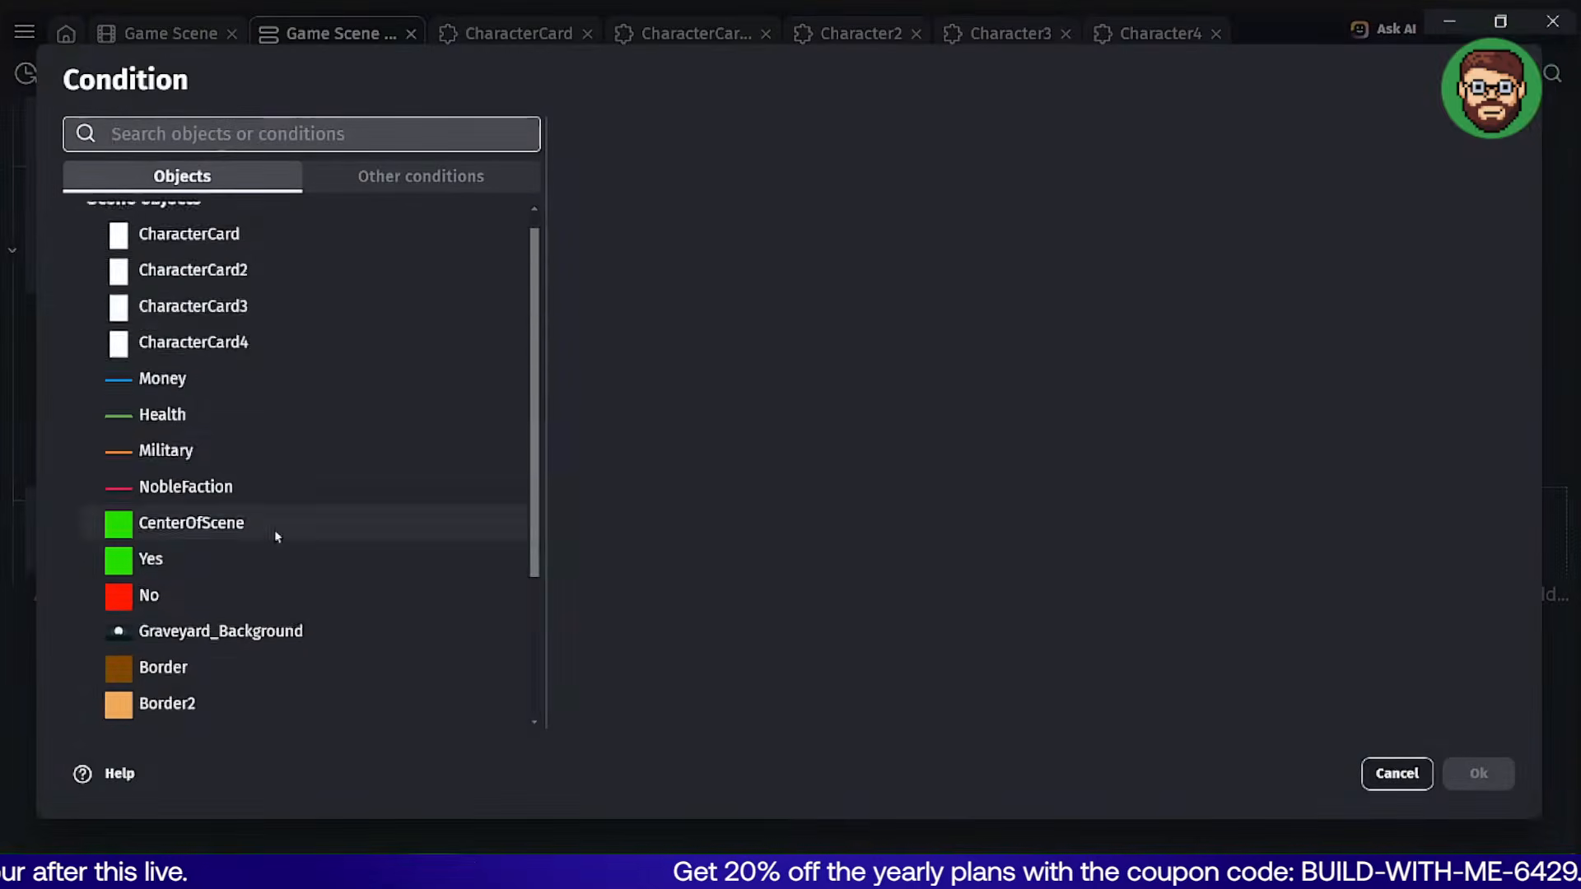
{"action": "scroll", "coordinate": [247, 577], "scroll_direction": "down", "scroll_amount": 3}
{"action": "left_click", "coordinate": [166, 677]}
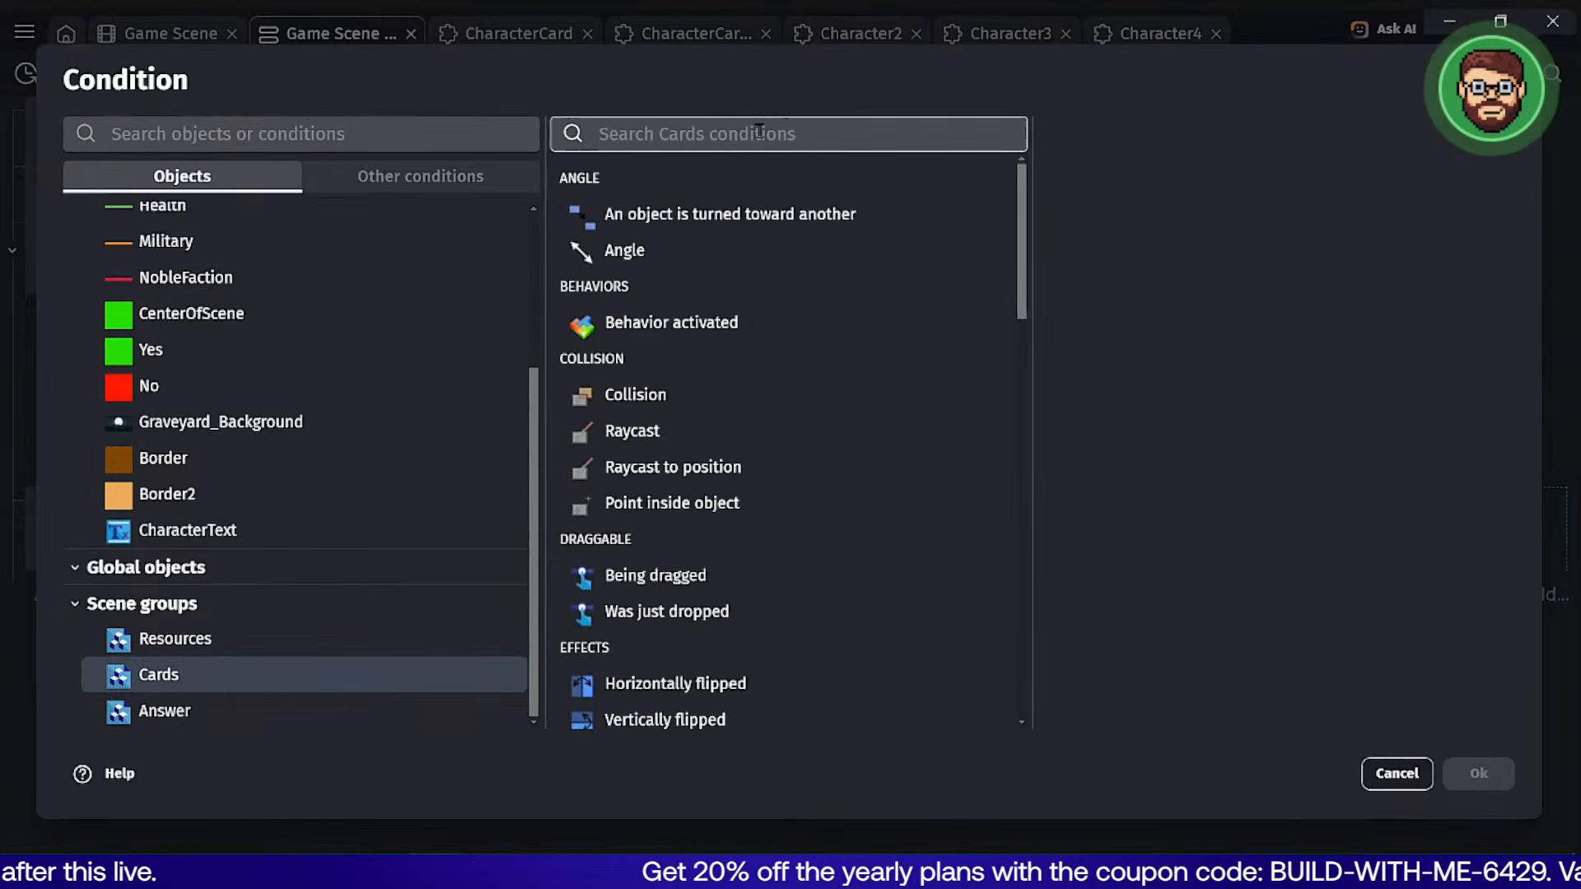
{"action": "type", "text": "dragg"}
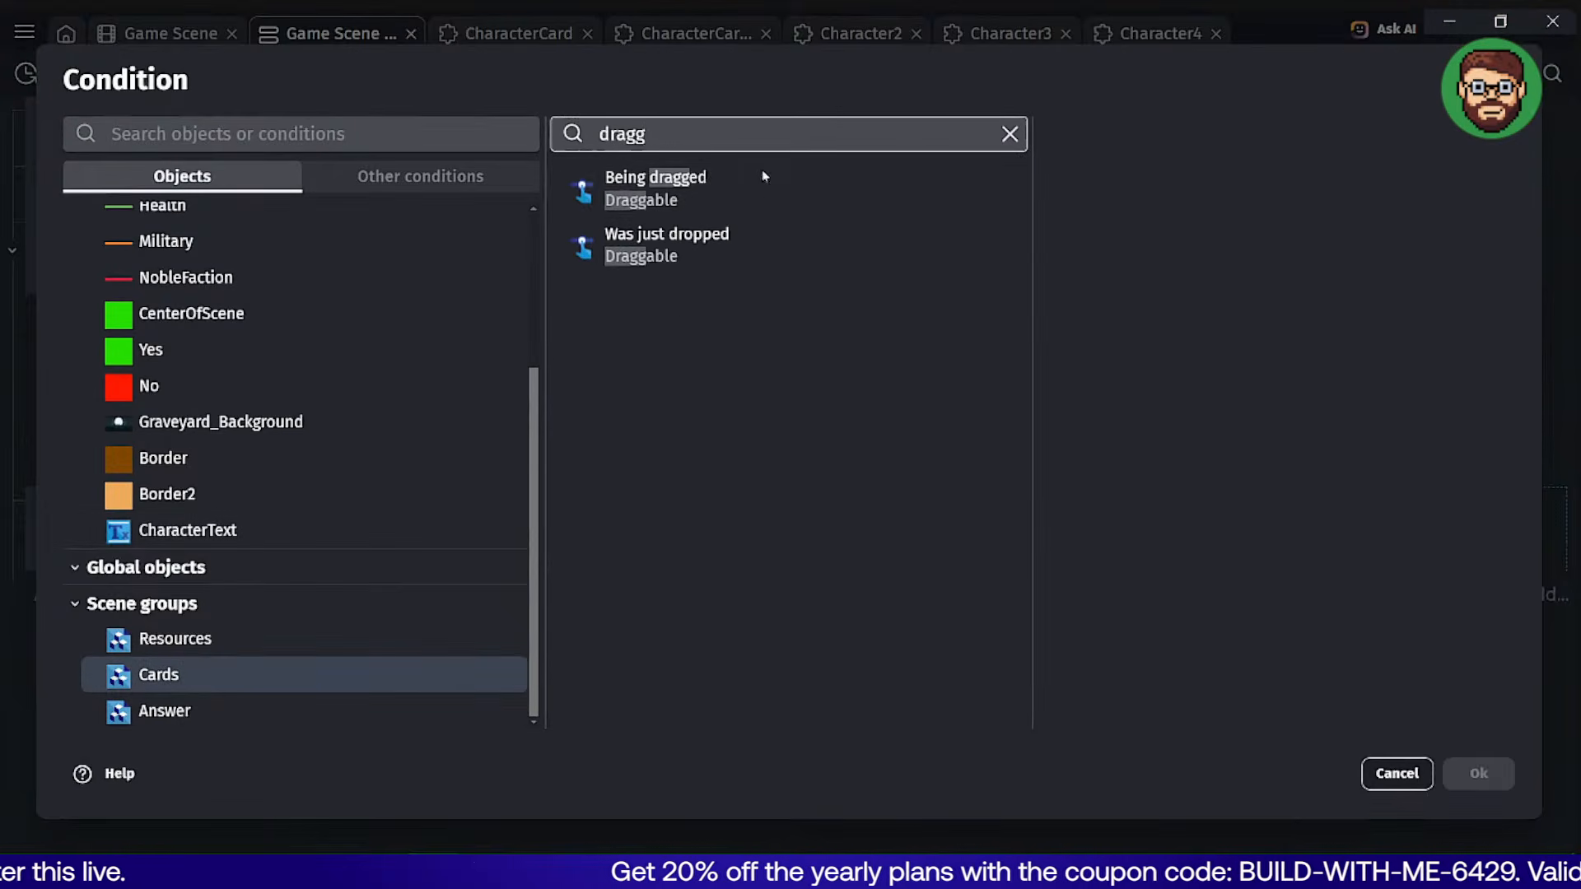
{"action": "left_click", "coordinate": [716, 256]}
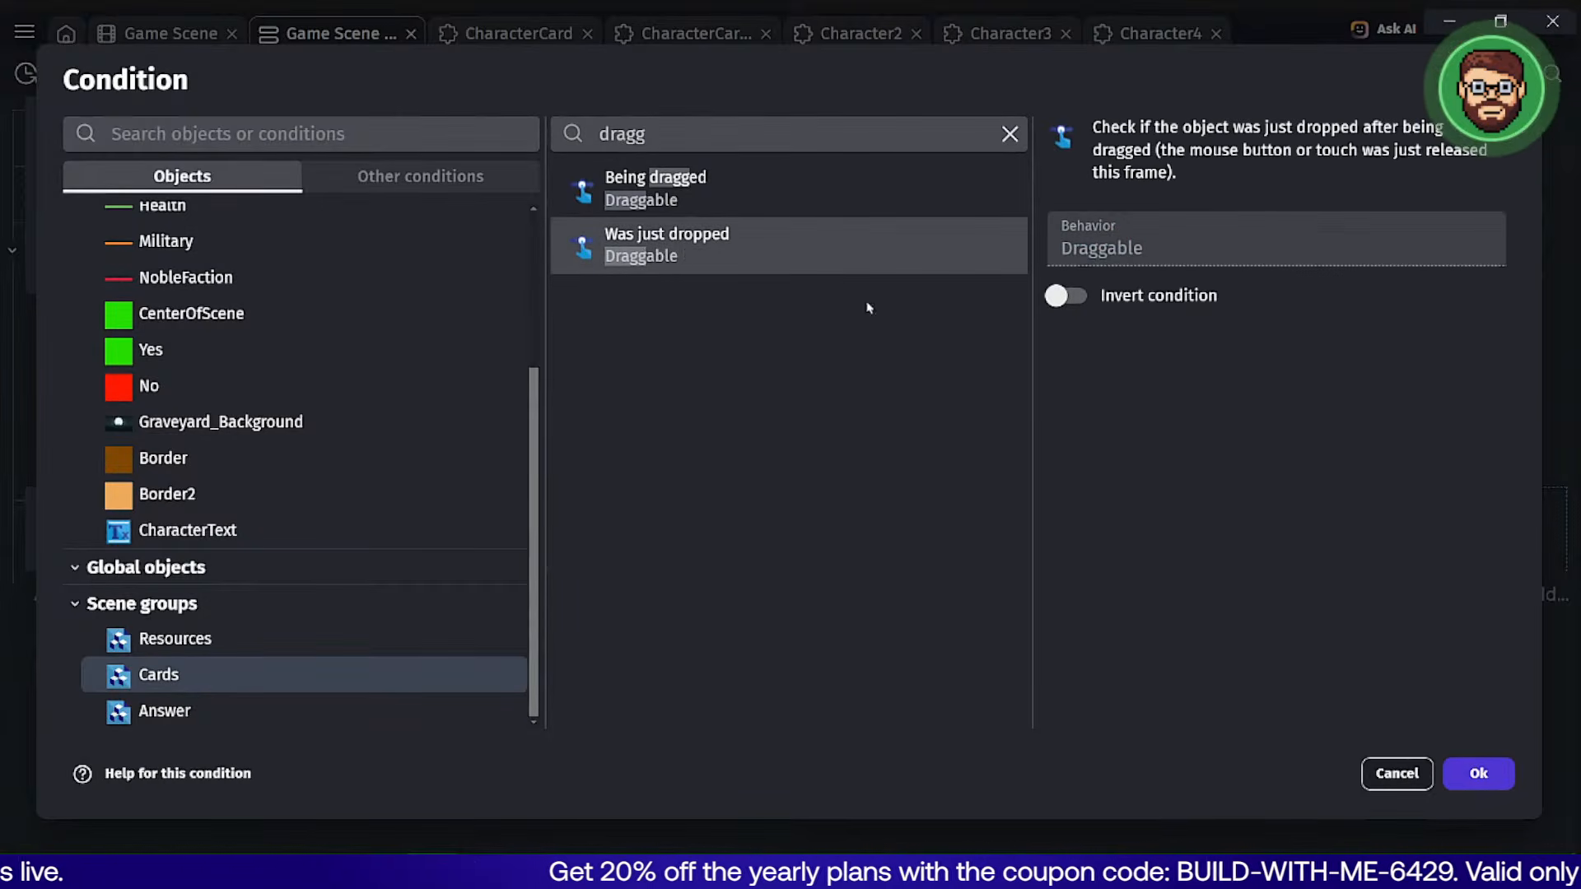
{"action": "left_click", "coordinate": [1477, 771]}
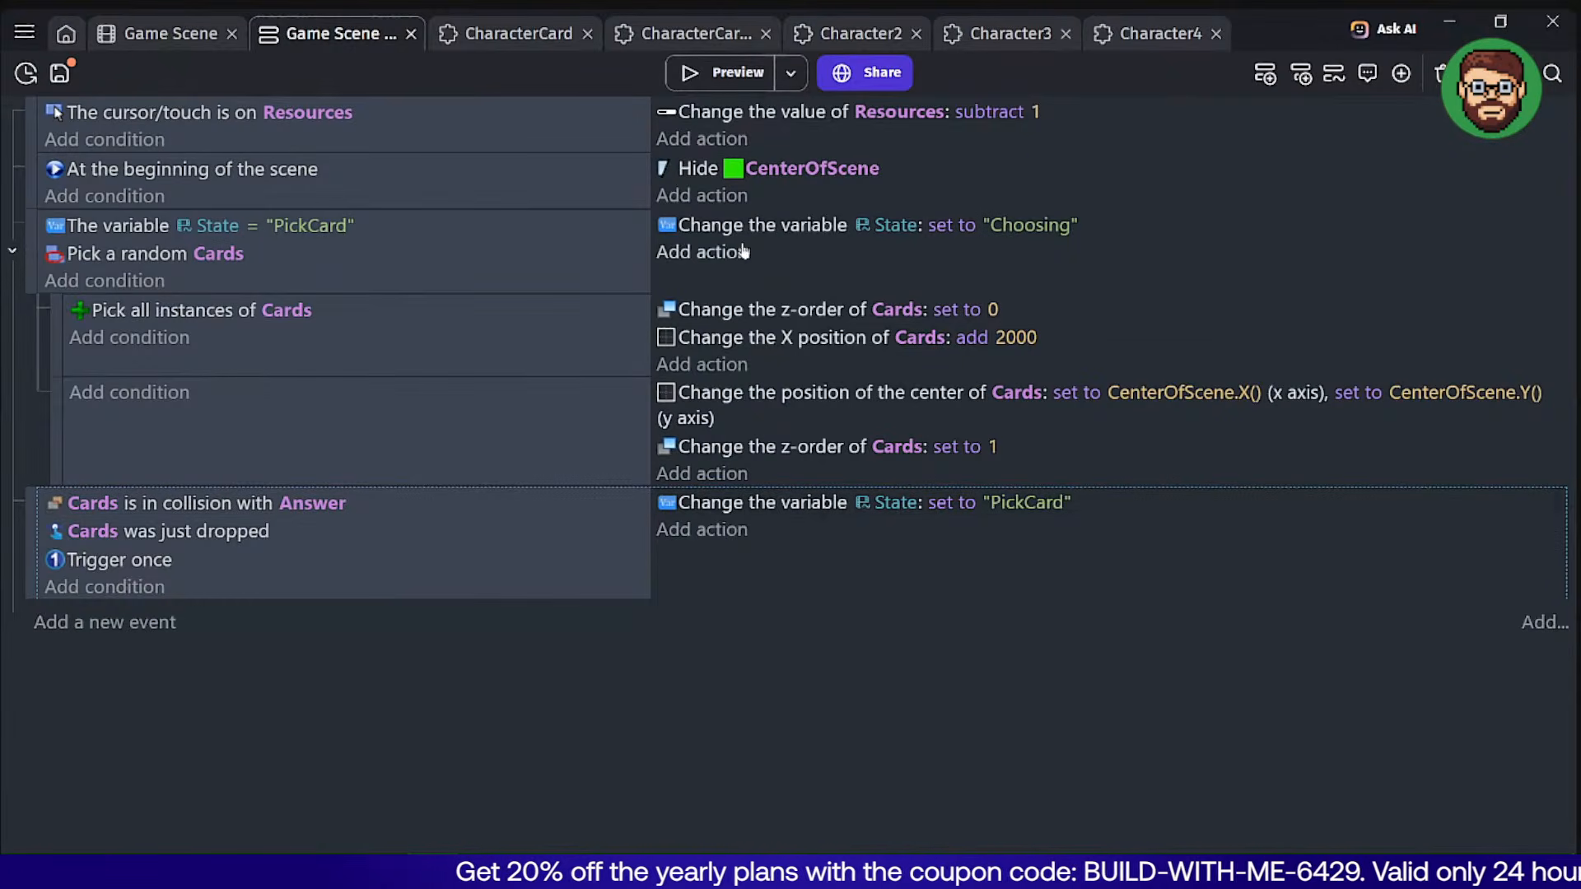
Change the X position action for all Cards instances from adding to "set to" with a value of 3000.
{"action": "left_click", "coordinate": [804, 338]}
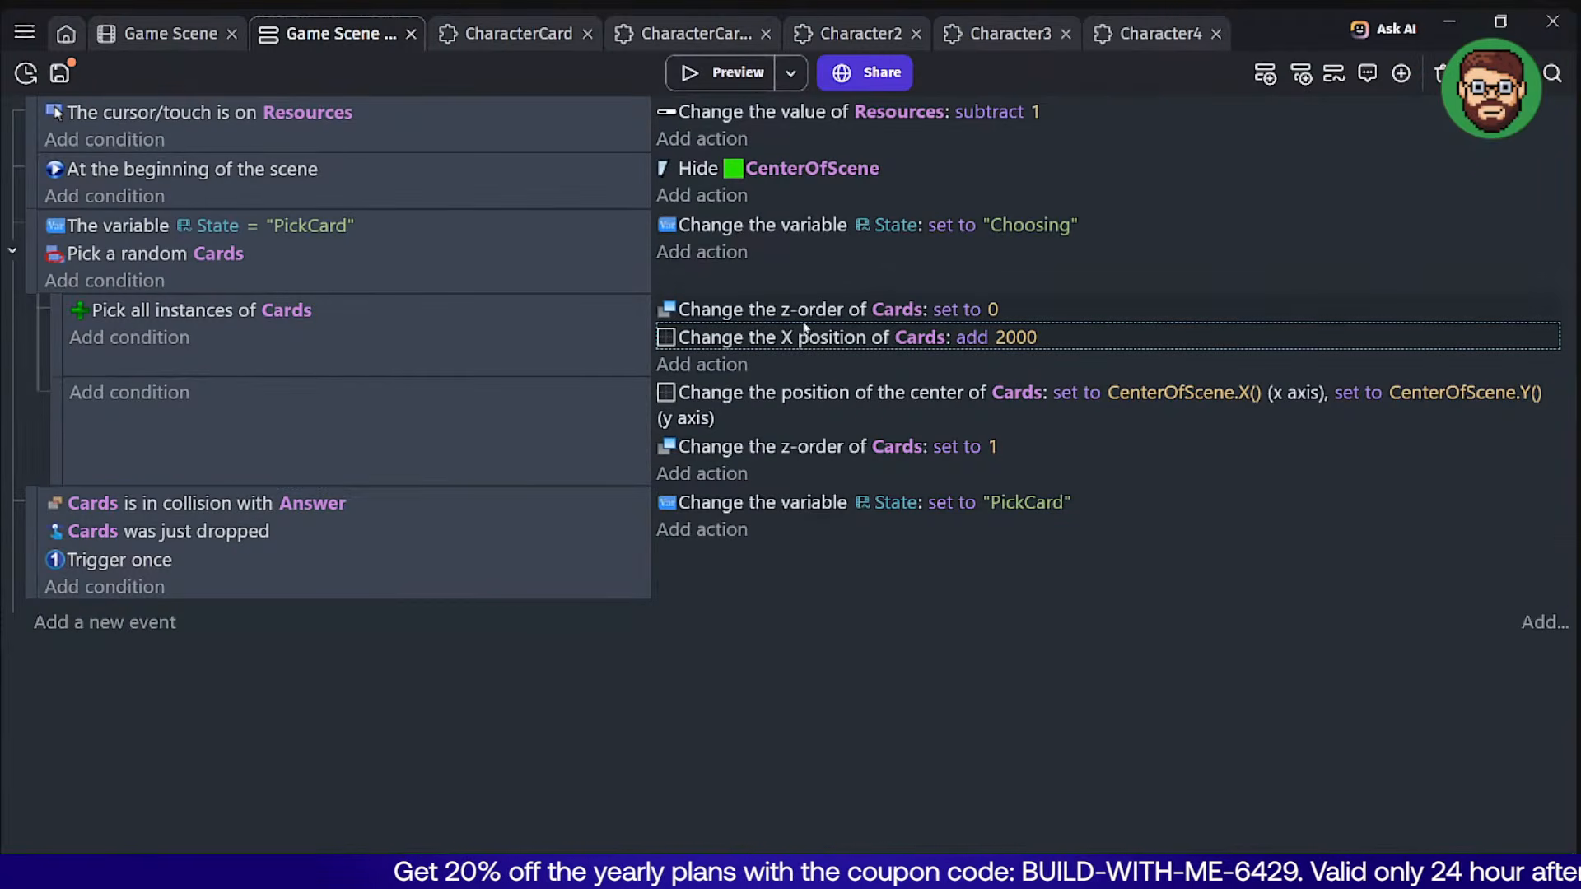
{"action": "left_click", "coordinate": [968, 339]}
{"action": "left_click", "coordinate": [1009, 389]}
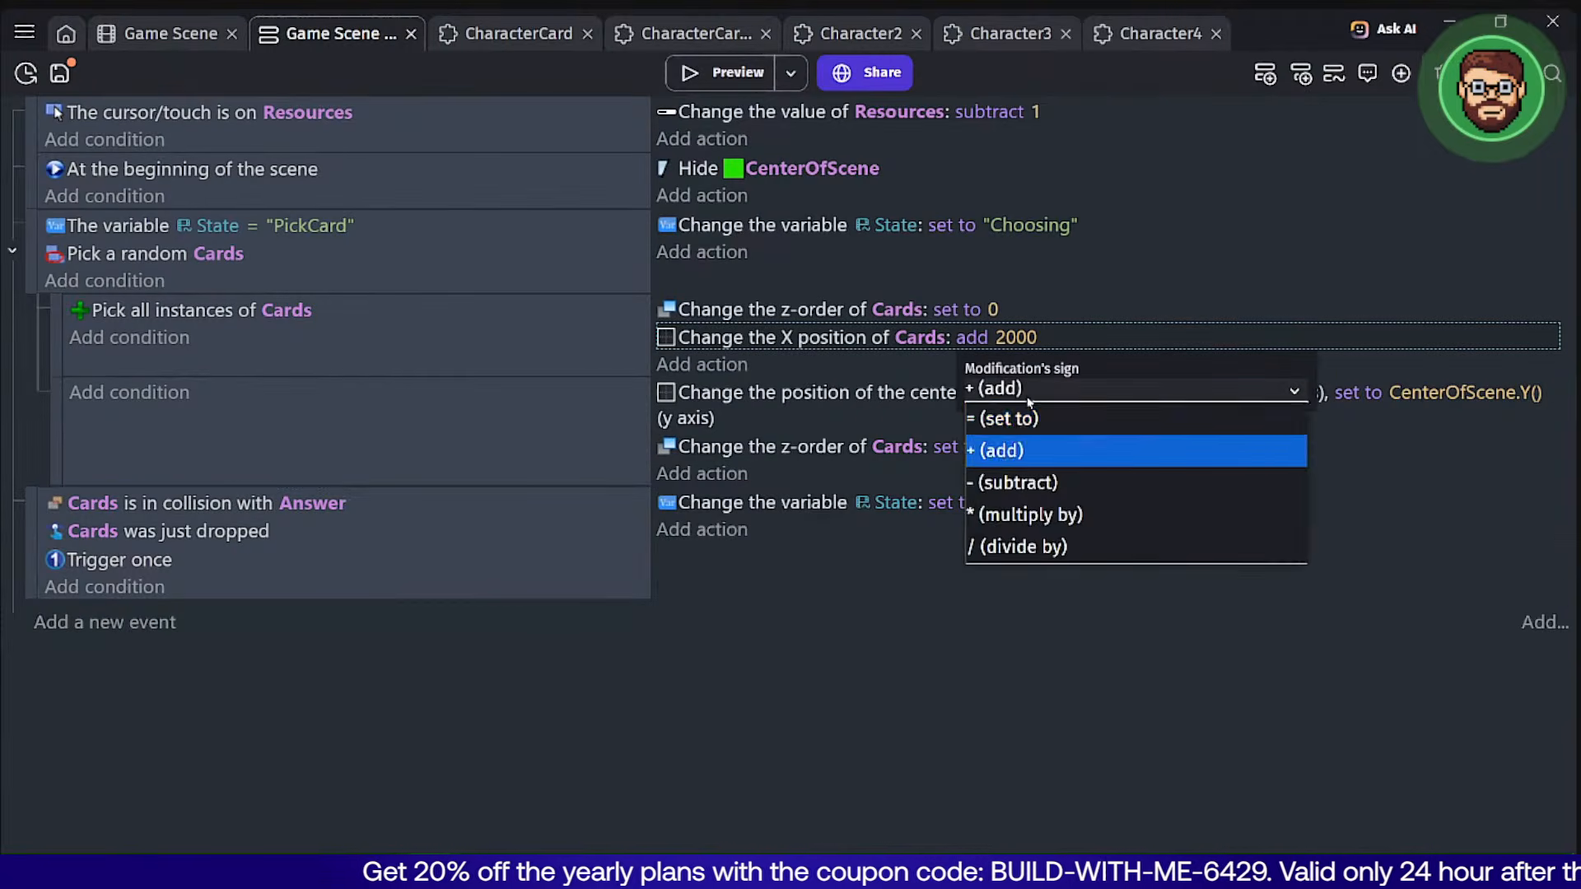
{"action": "left_click", "coordinate": [1008, 418]}
{"action": "left_click", "coordinate": [1025, 346]}
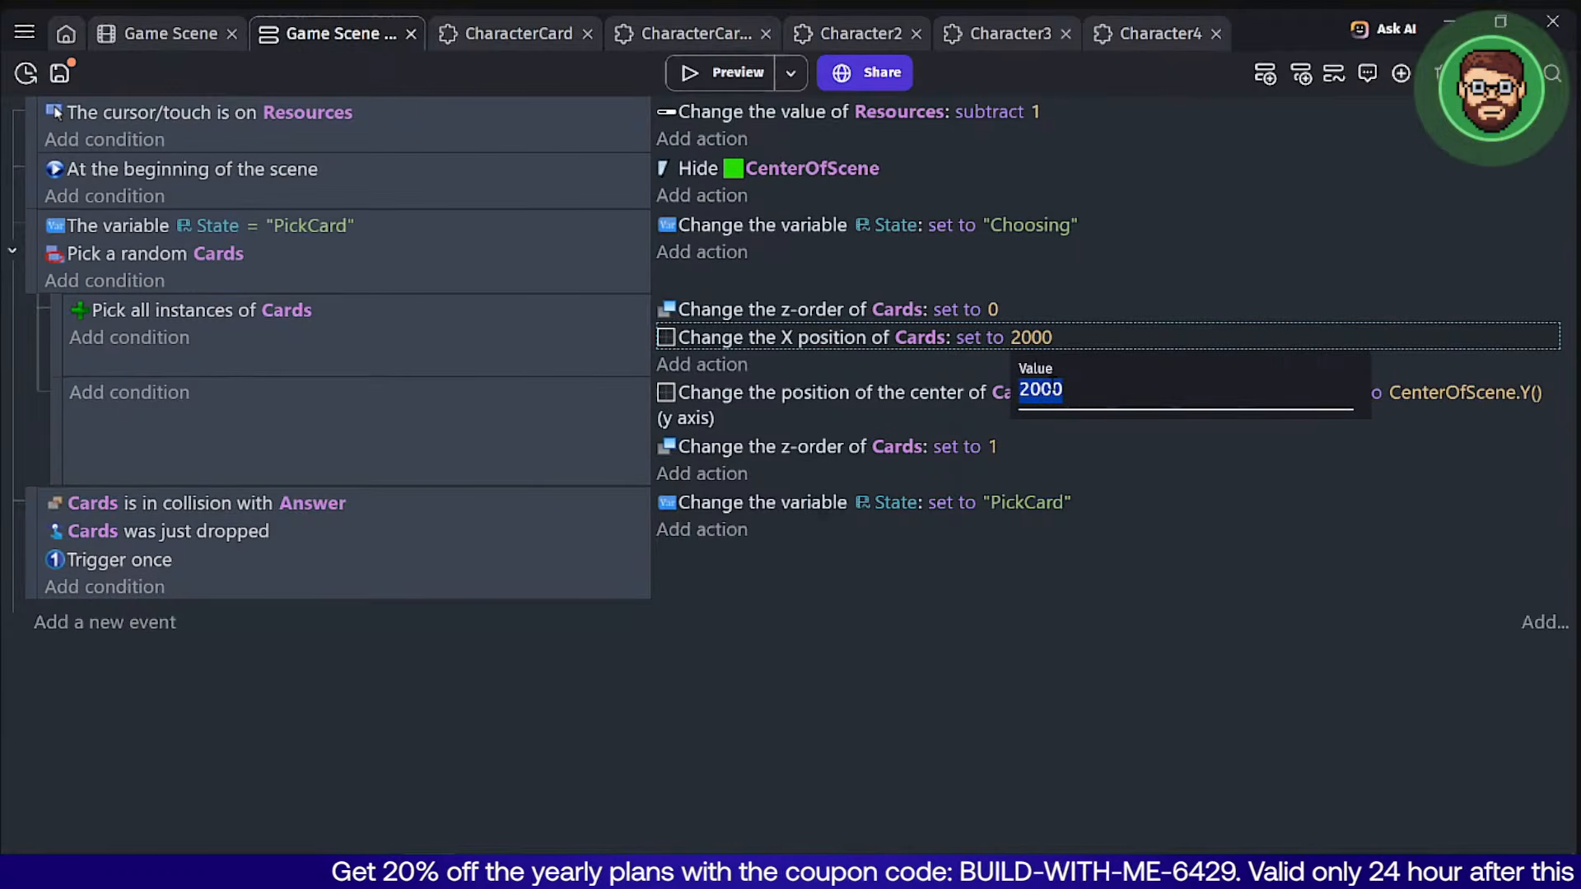
{"action": "type", "text": "3000"}
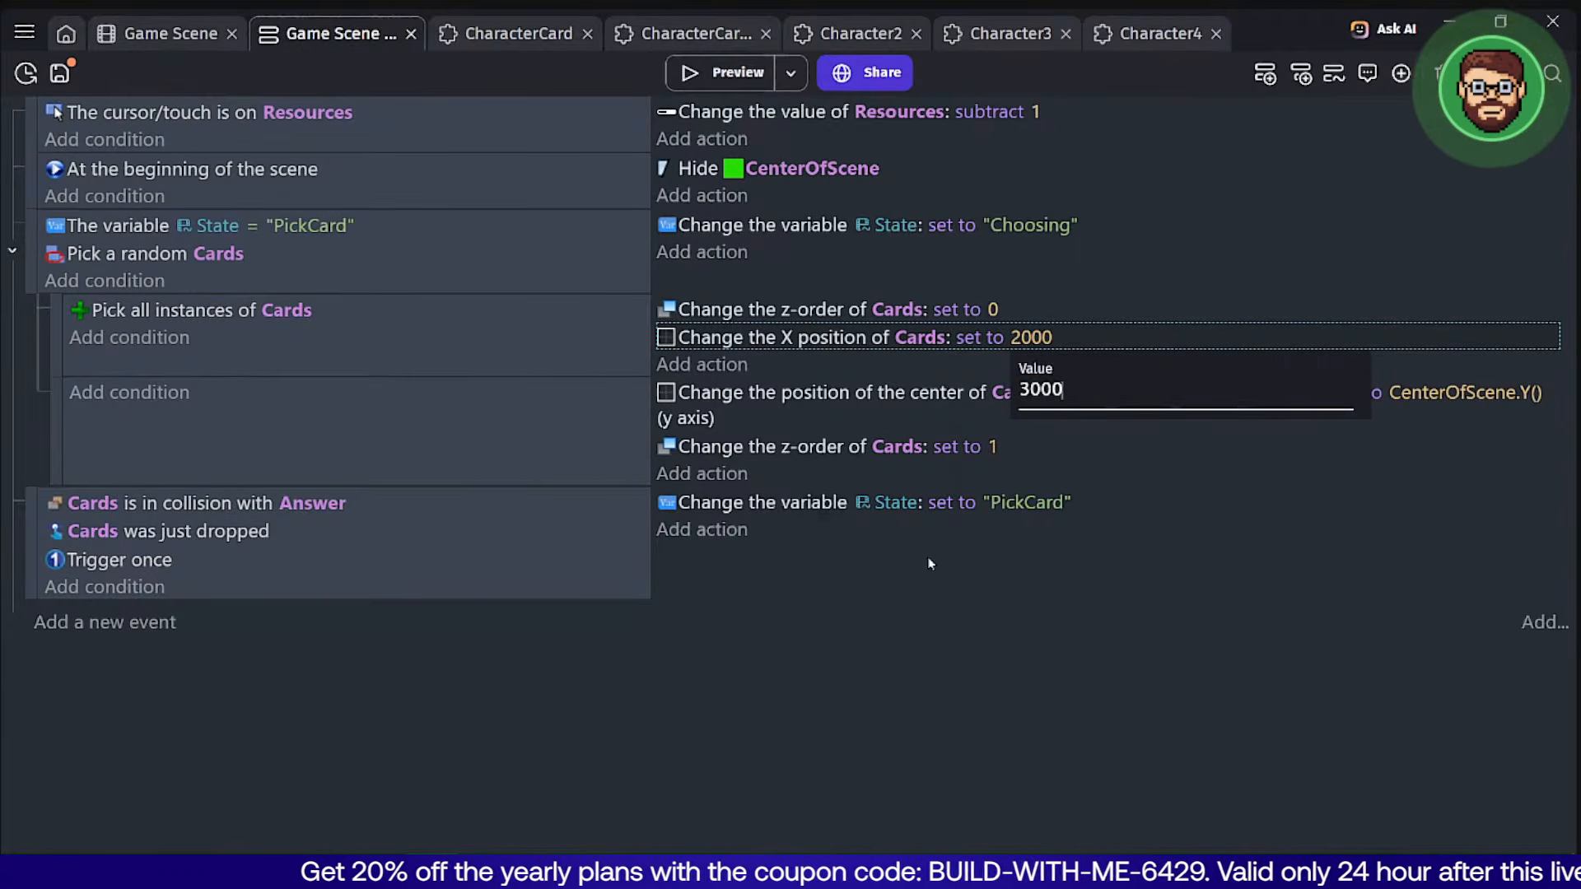
{"action": "left_click", "coordinate": [974, 497]}
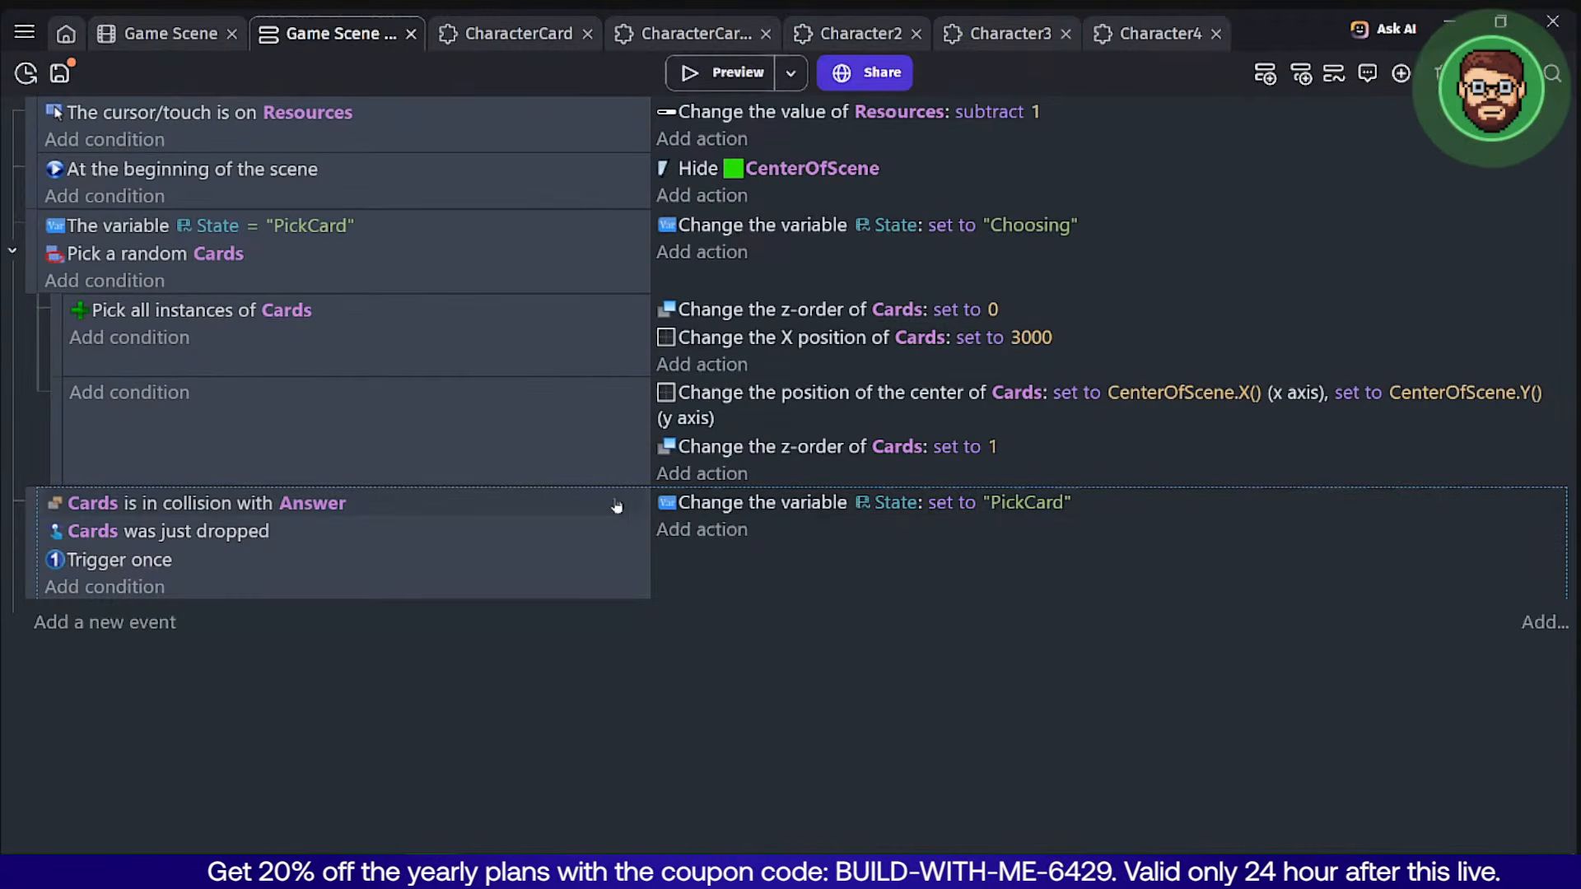
{"action": "left_click", "coordinate": [204, 509]}
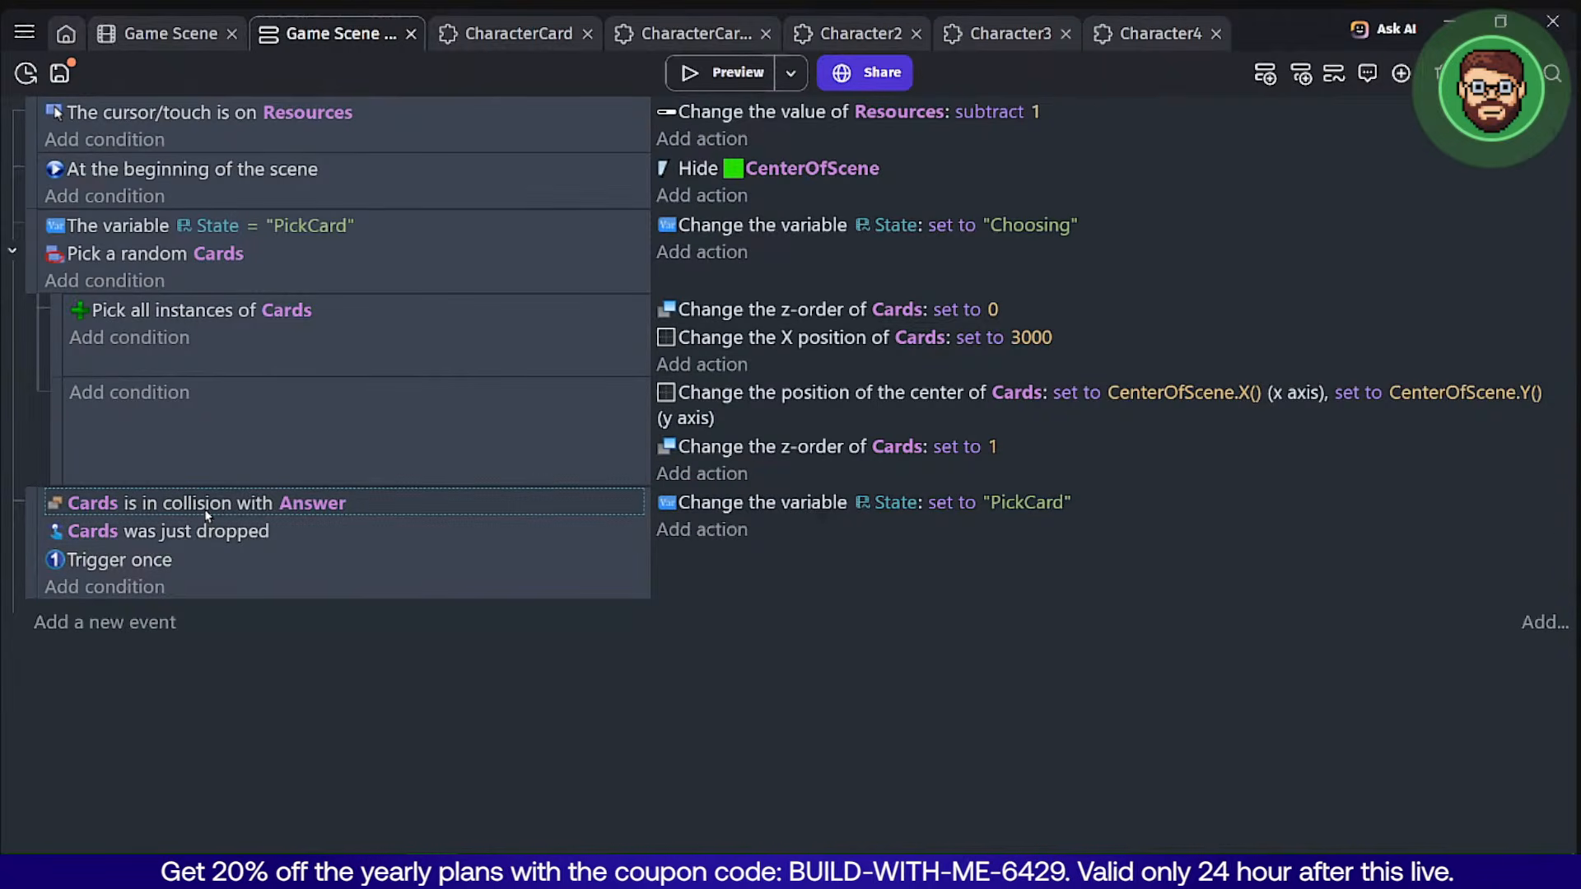
{"action": "left_click", "coordinate": [750, 506]}
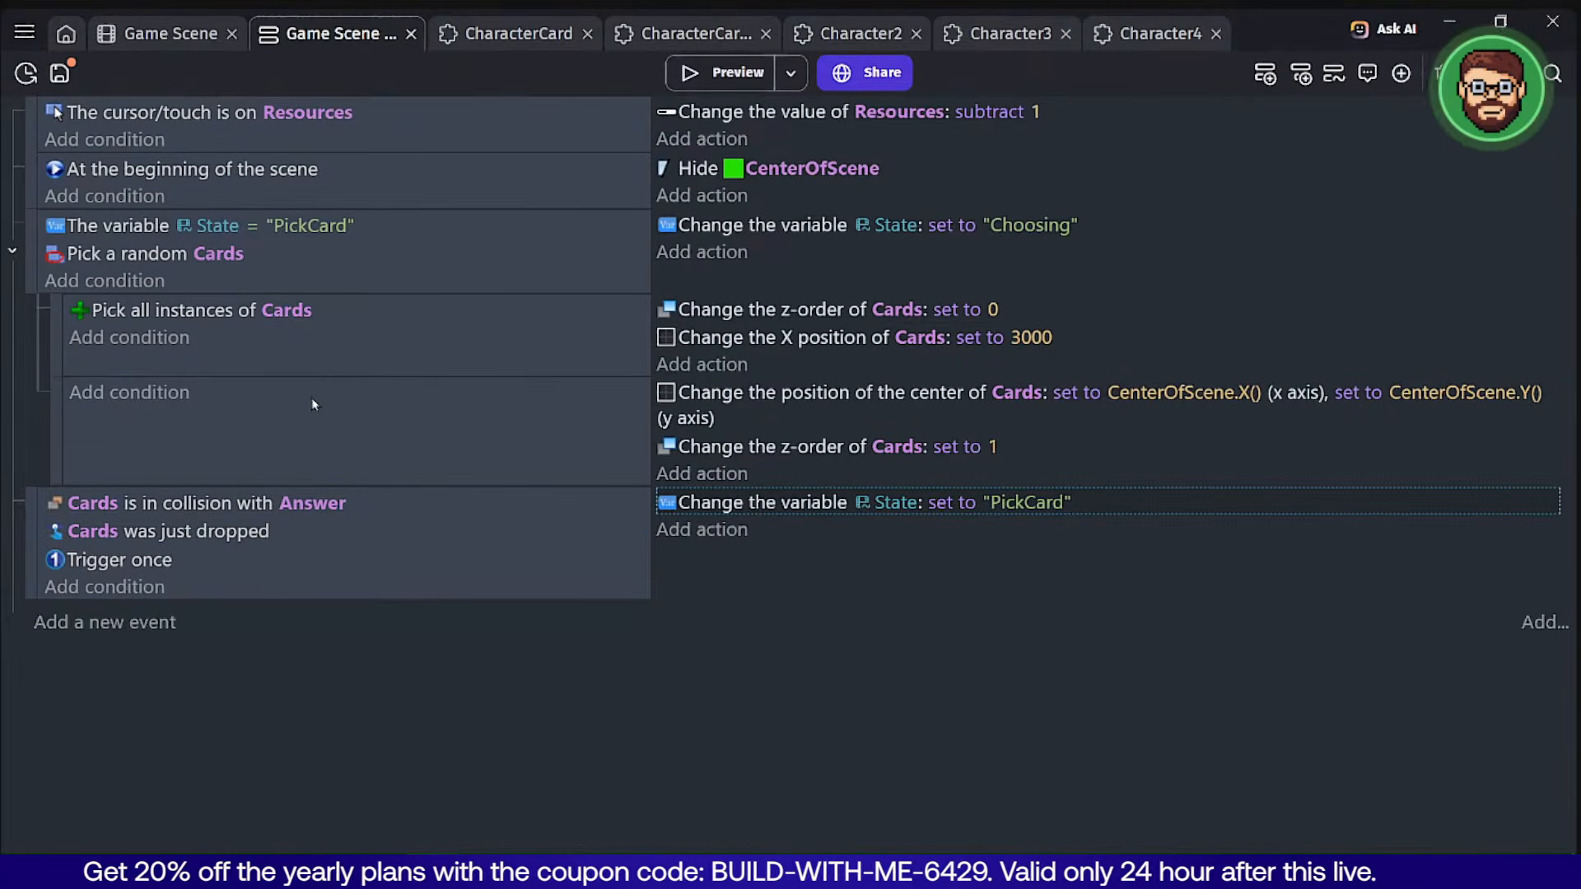
{"action": "left_click", "coordinate": [142, 224]}
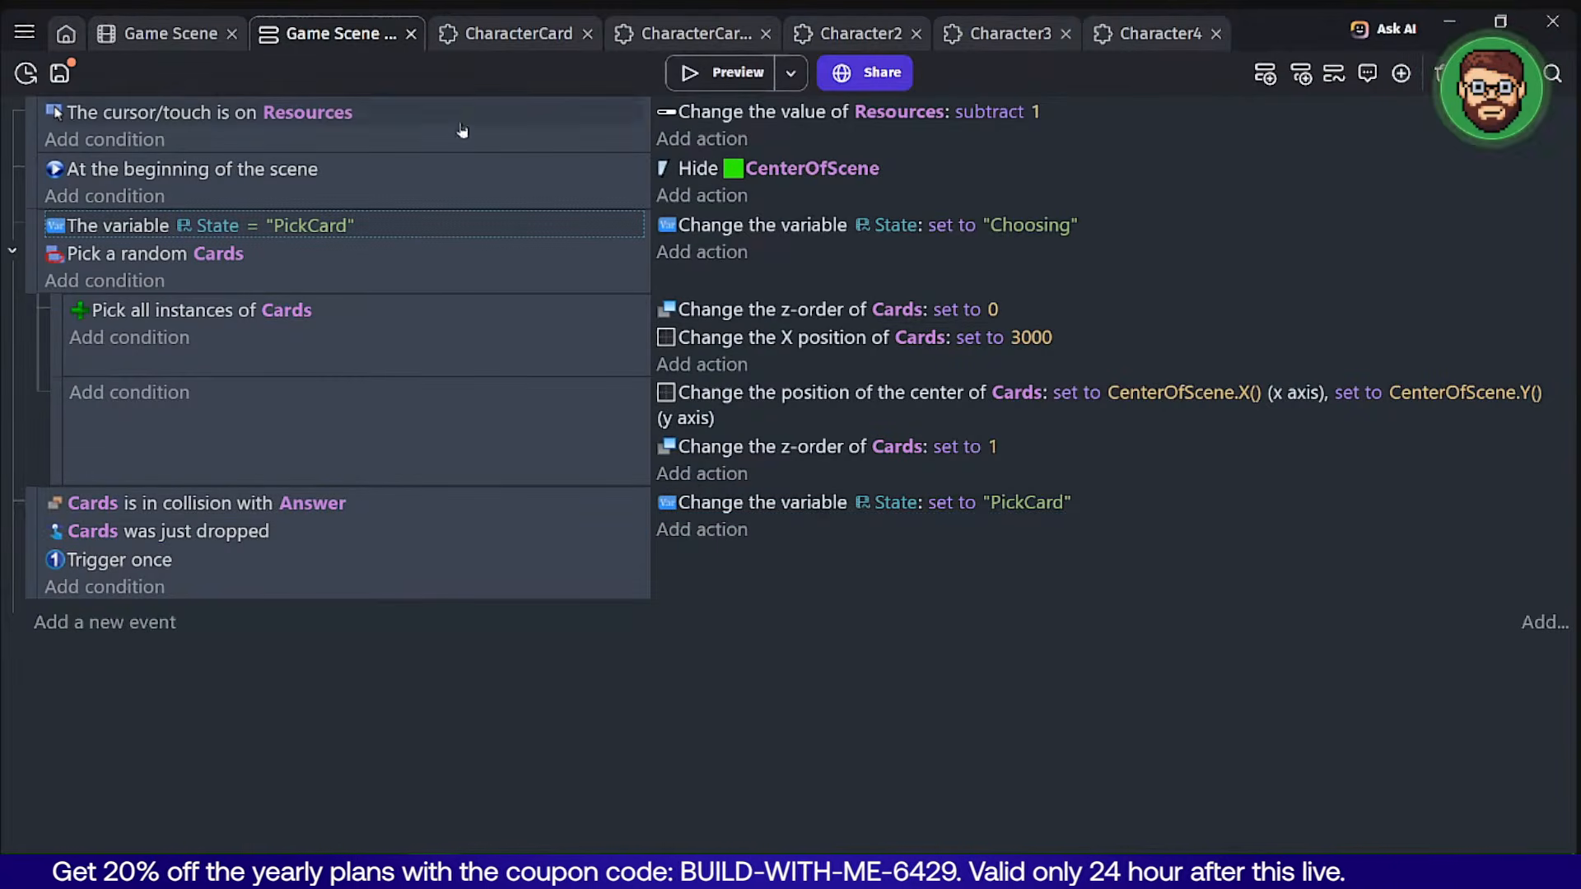
Preview the game scene, test dropping successive cards onto the Yes and No zones, and close the preview.
{"action": "left_click", "coordinate": [156, 35]}
{"action": "left_click", "coordinate": [685, 73]}
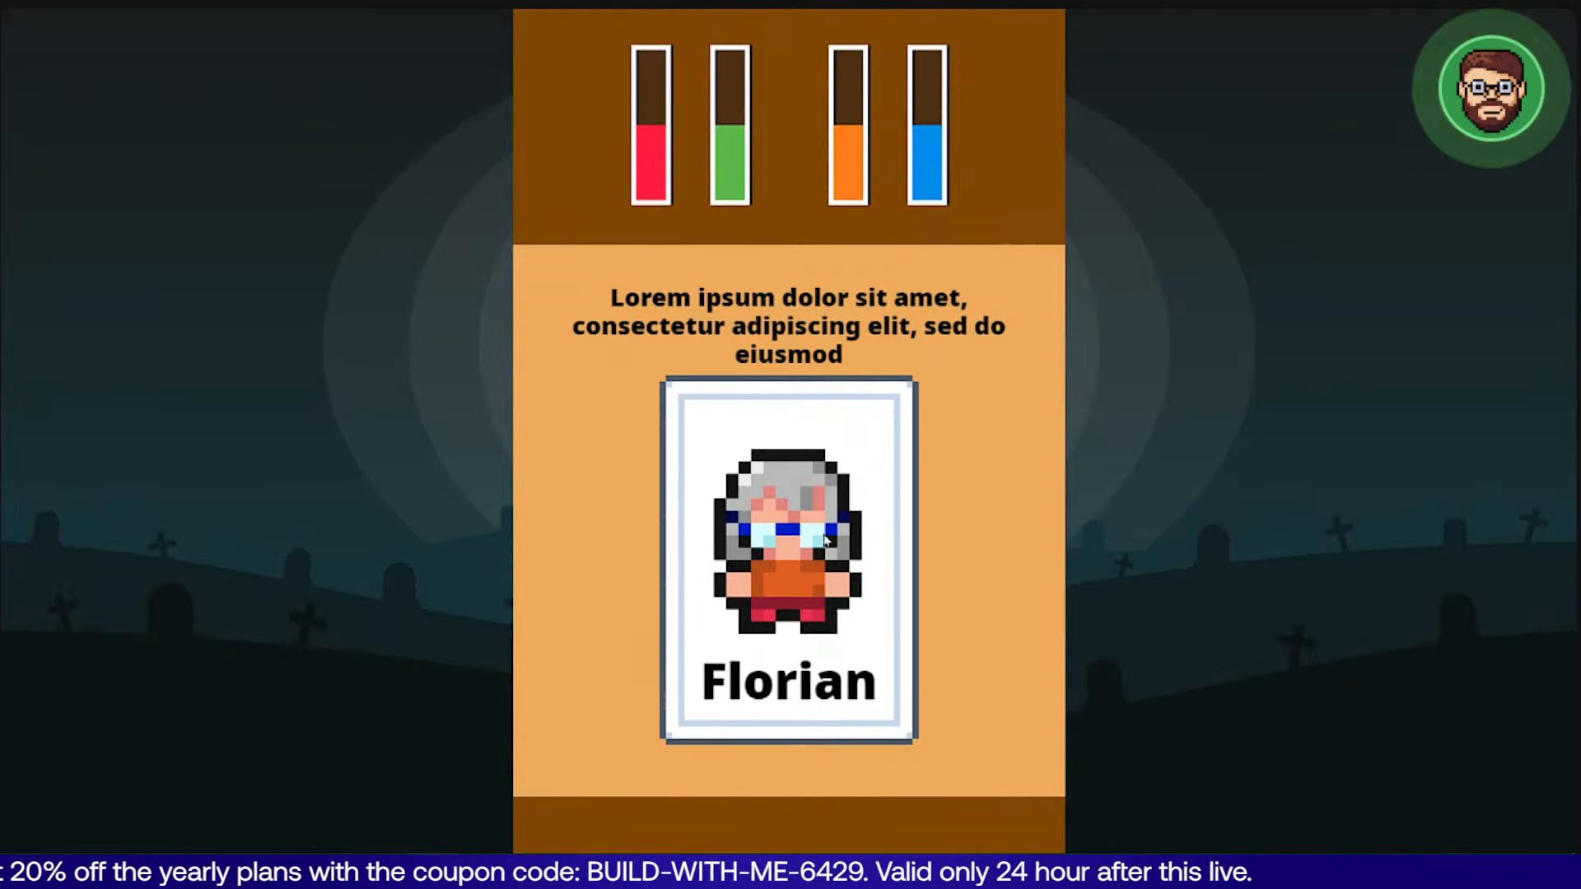
{"action": "left_click_drag", "start_coordinate": [778, 562], "coordinate": [825, 557]}
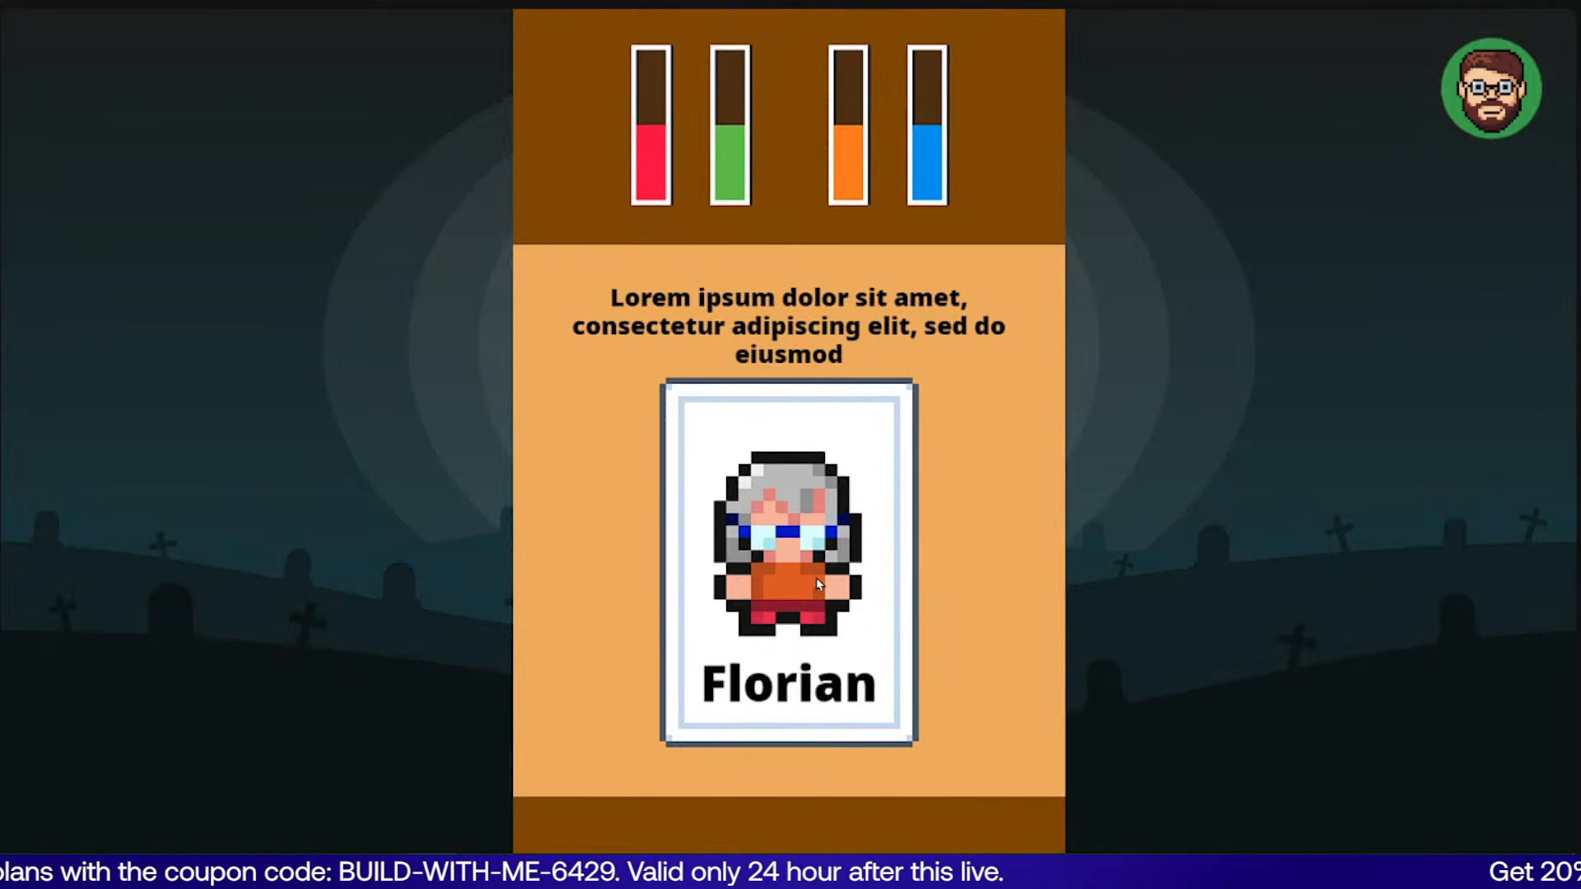
{"action": "left_click_drag", "start_coordinate": [811, 541], "coordinate": [1372, 473]}
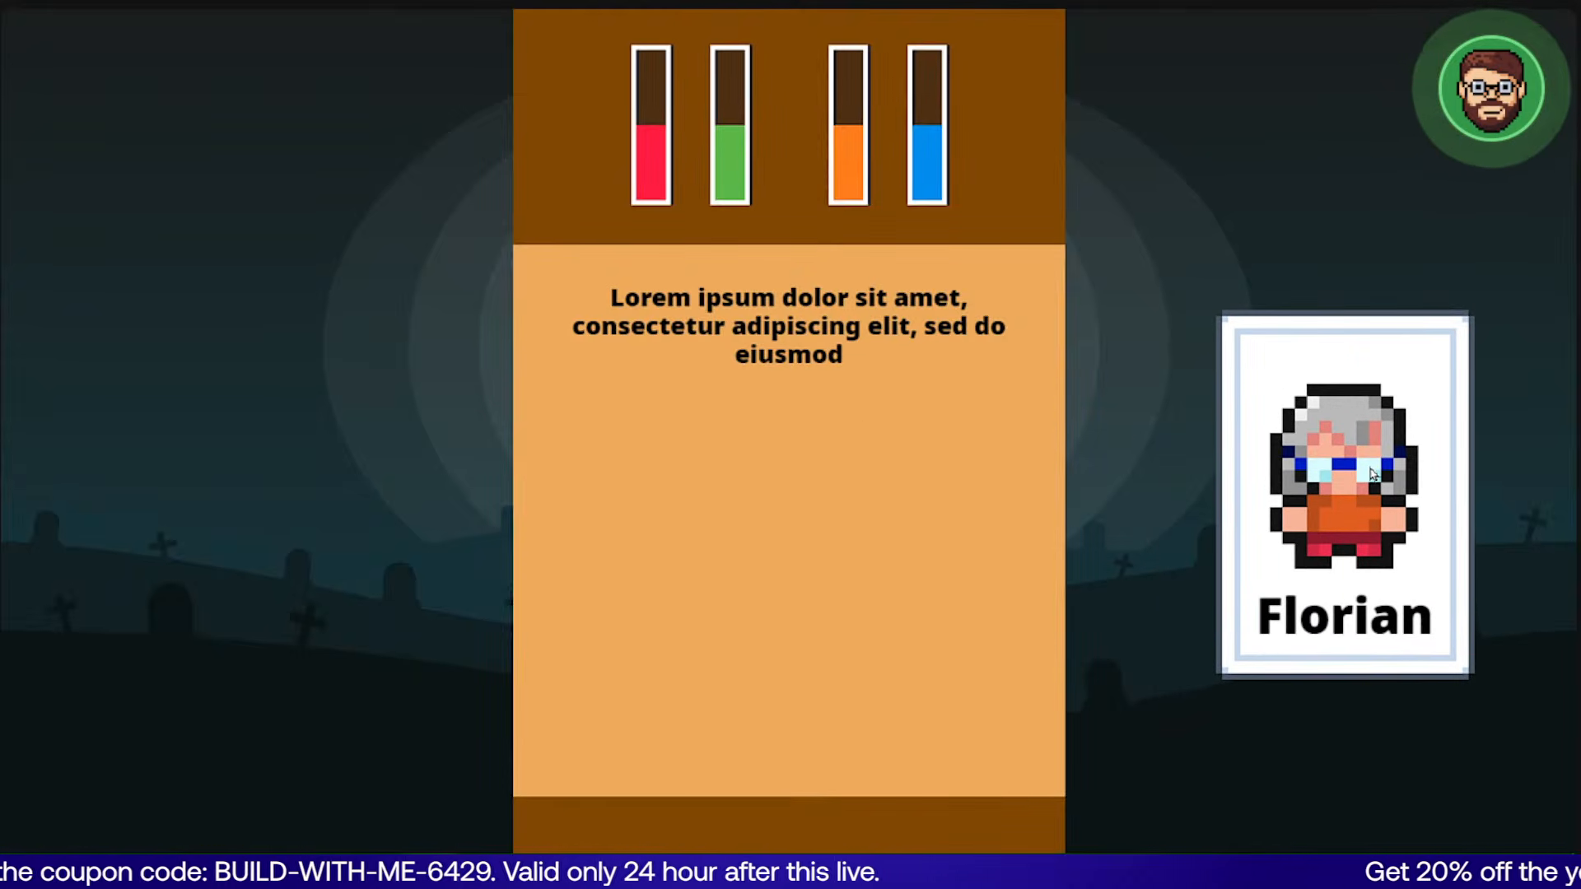
{"action": "left_click_drag", "start_coordinate": [1371, 473], "coordinate": [1372, 474]}
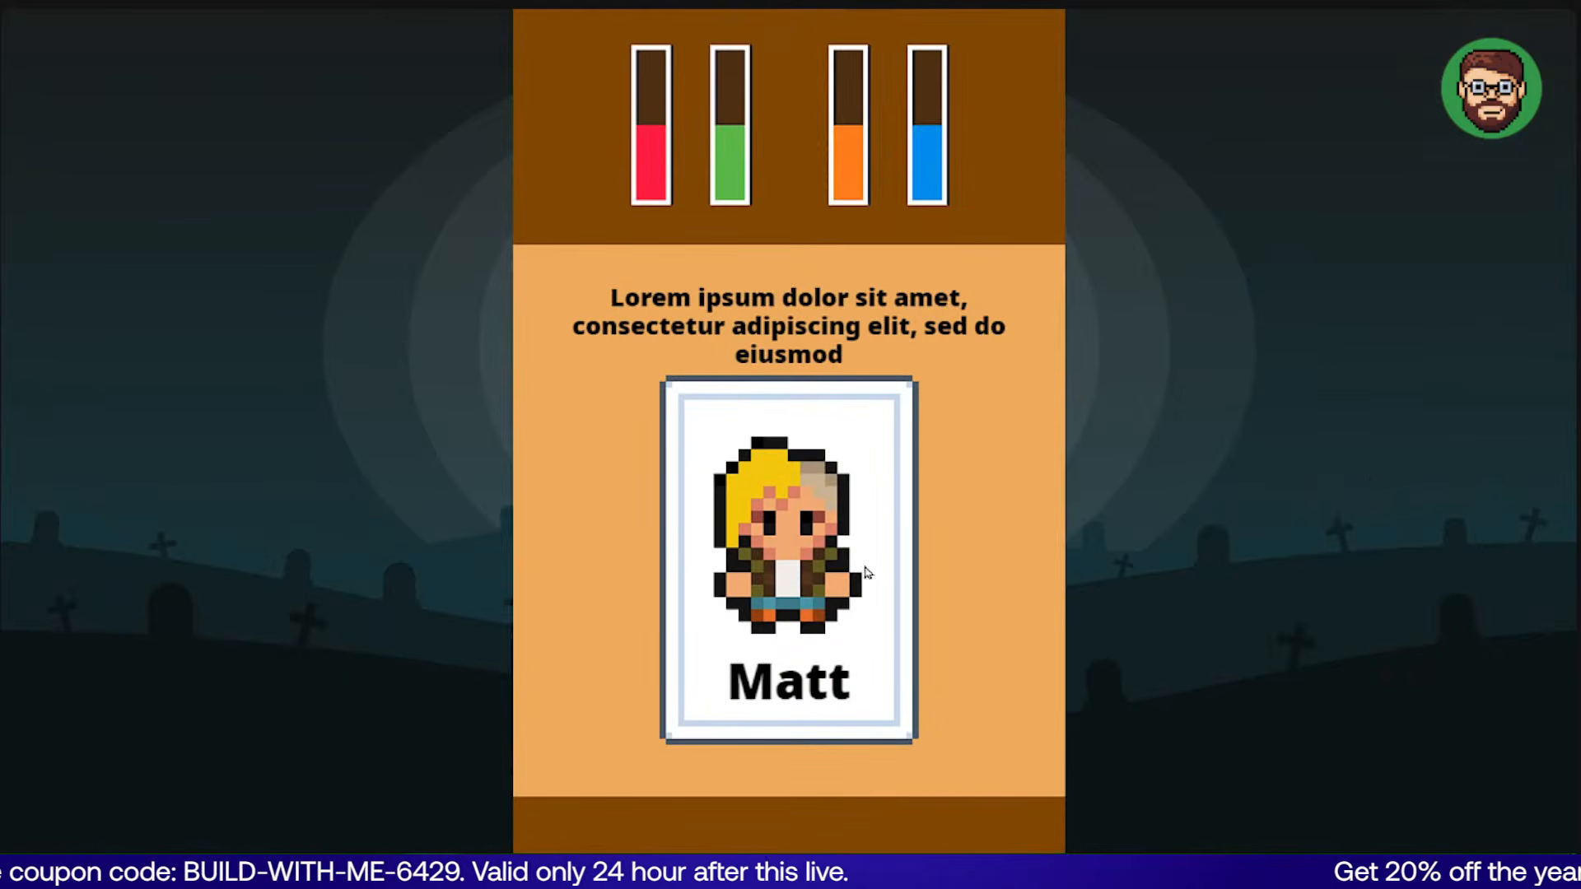
{"action": "left_click_drag", "start_coordinate": [840, 568], "coordinate": [298, 440]}
{"action": "left_click_drag", "start_coordinate": [753, 531], "coordinate": [1298, 434]}
{"action": "left_click_drag", "start_coordinate": [835, 566], "coordinate": [238, 461]}
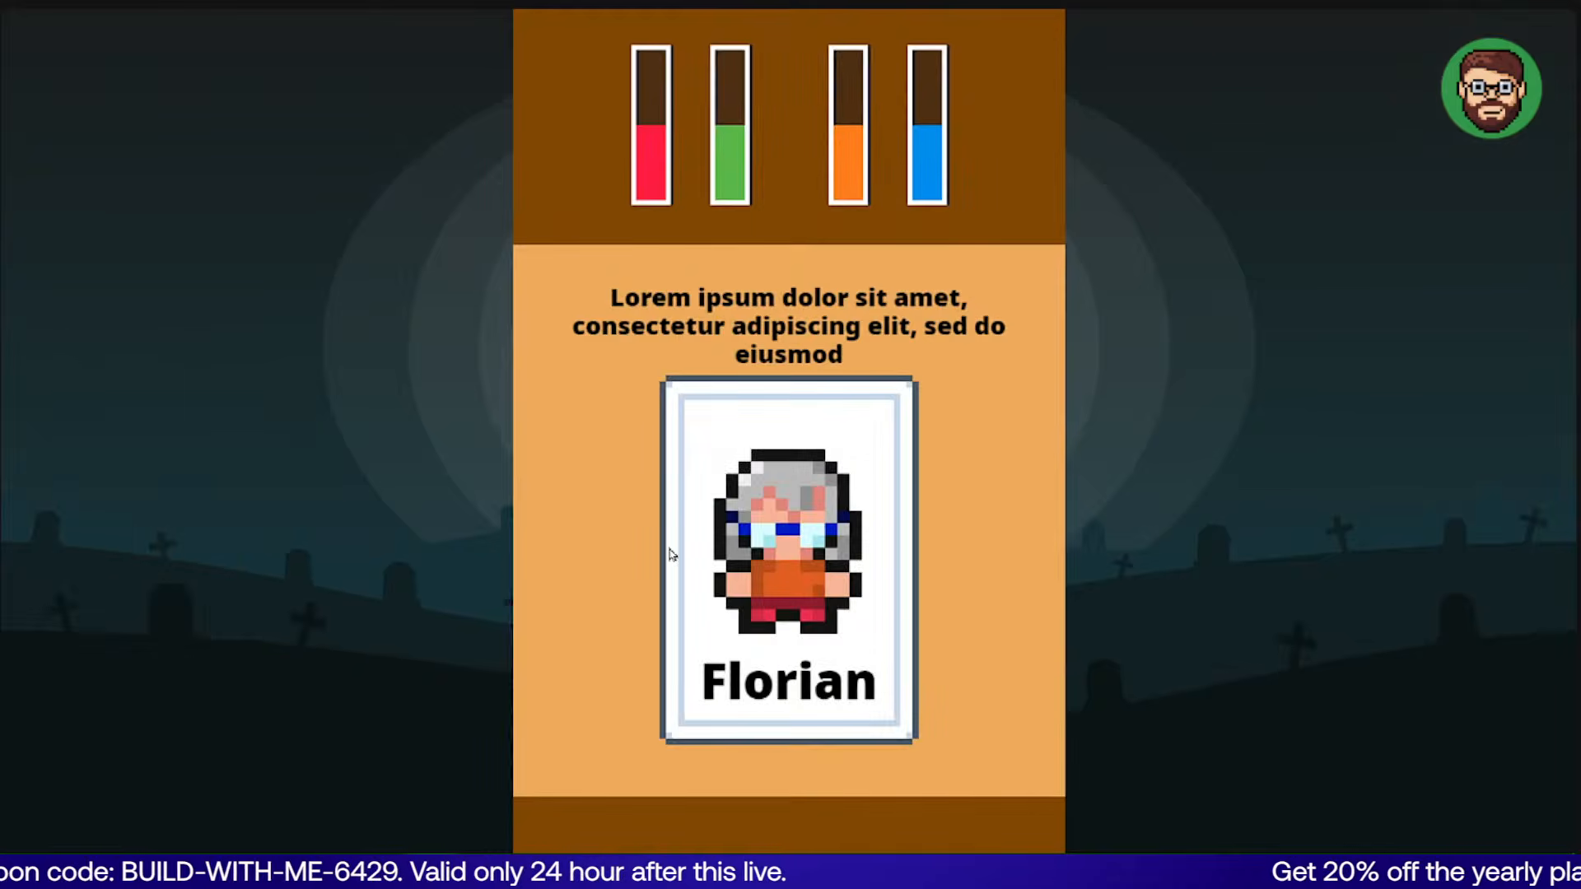
{"action": "left_click_drag", "start_coordinate": [798, 535], "coordinate": [1396, 367]}
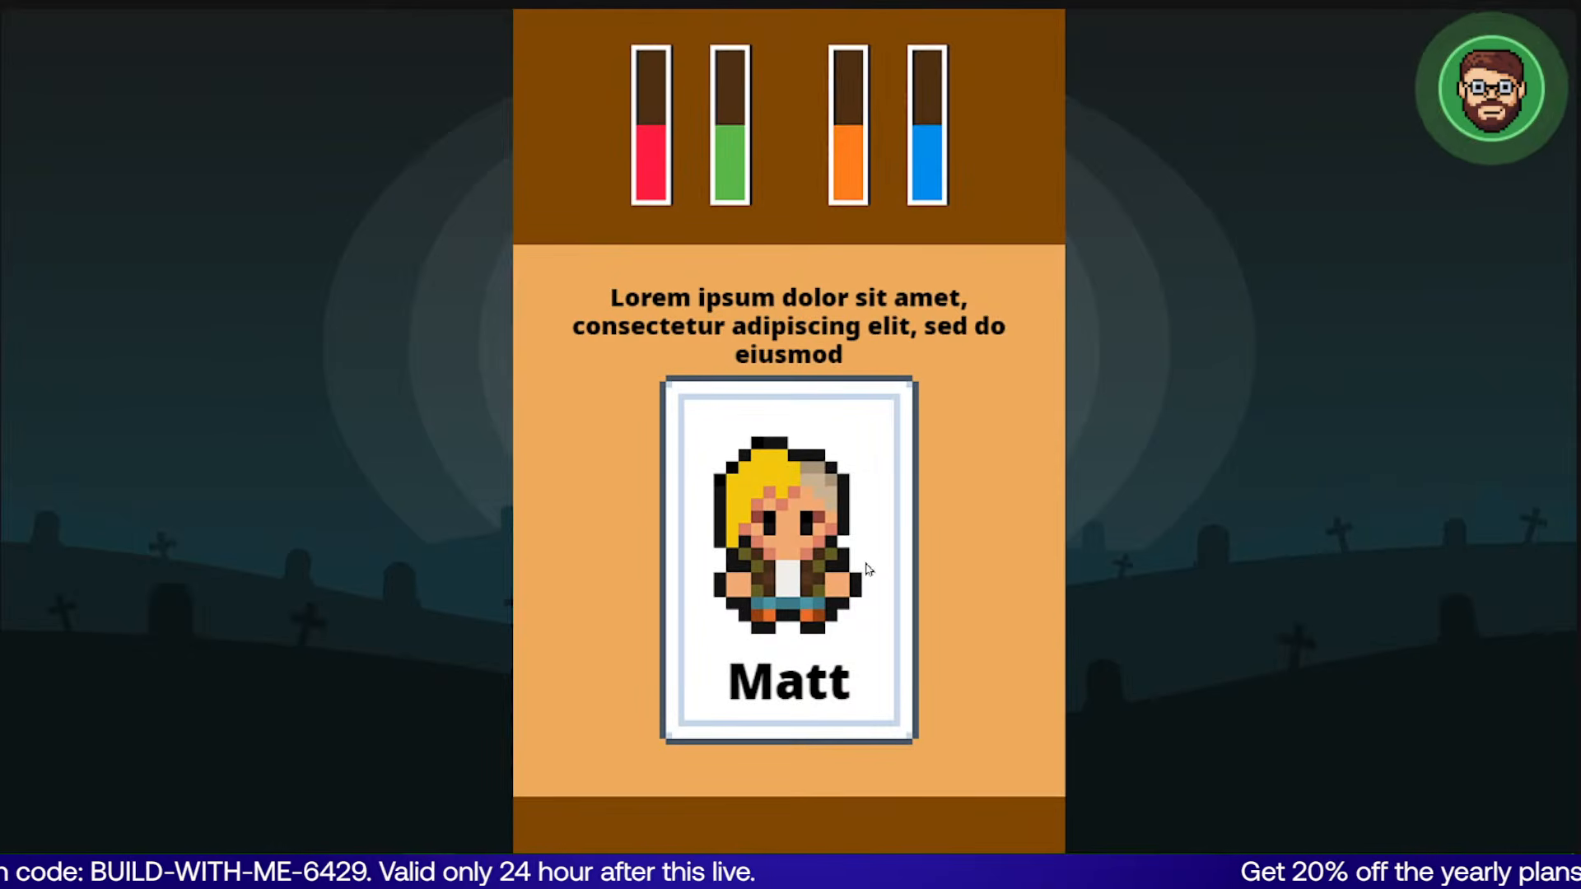
{"action": "left_click_drag", "start_coordinate": [867, 568], "coordinate": [313, 485]}
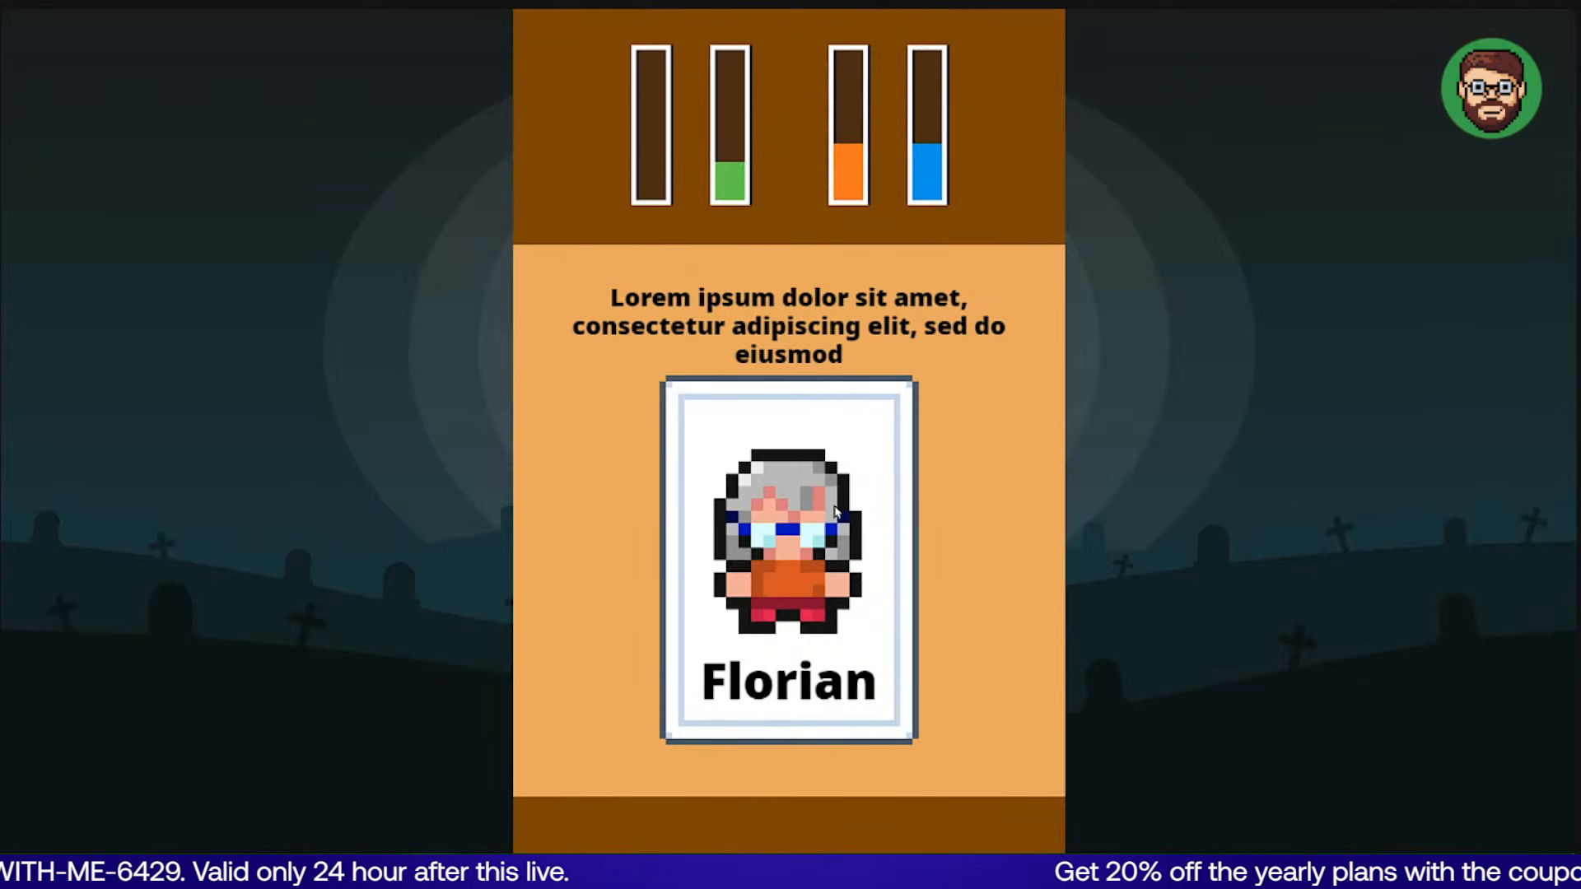
{"action": "key", "text": "F11"}
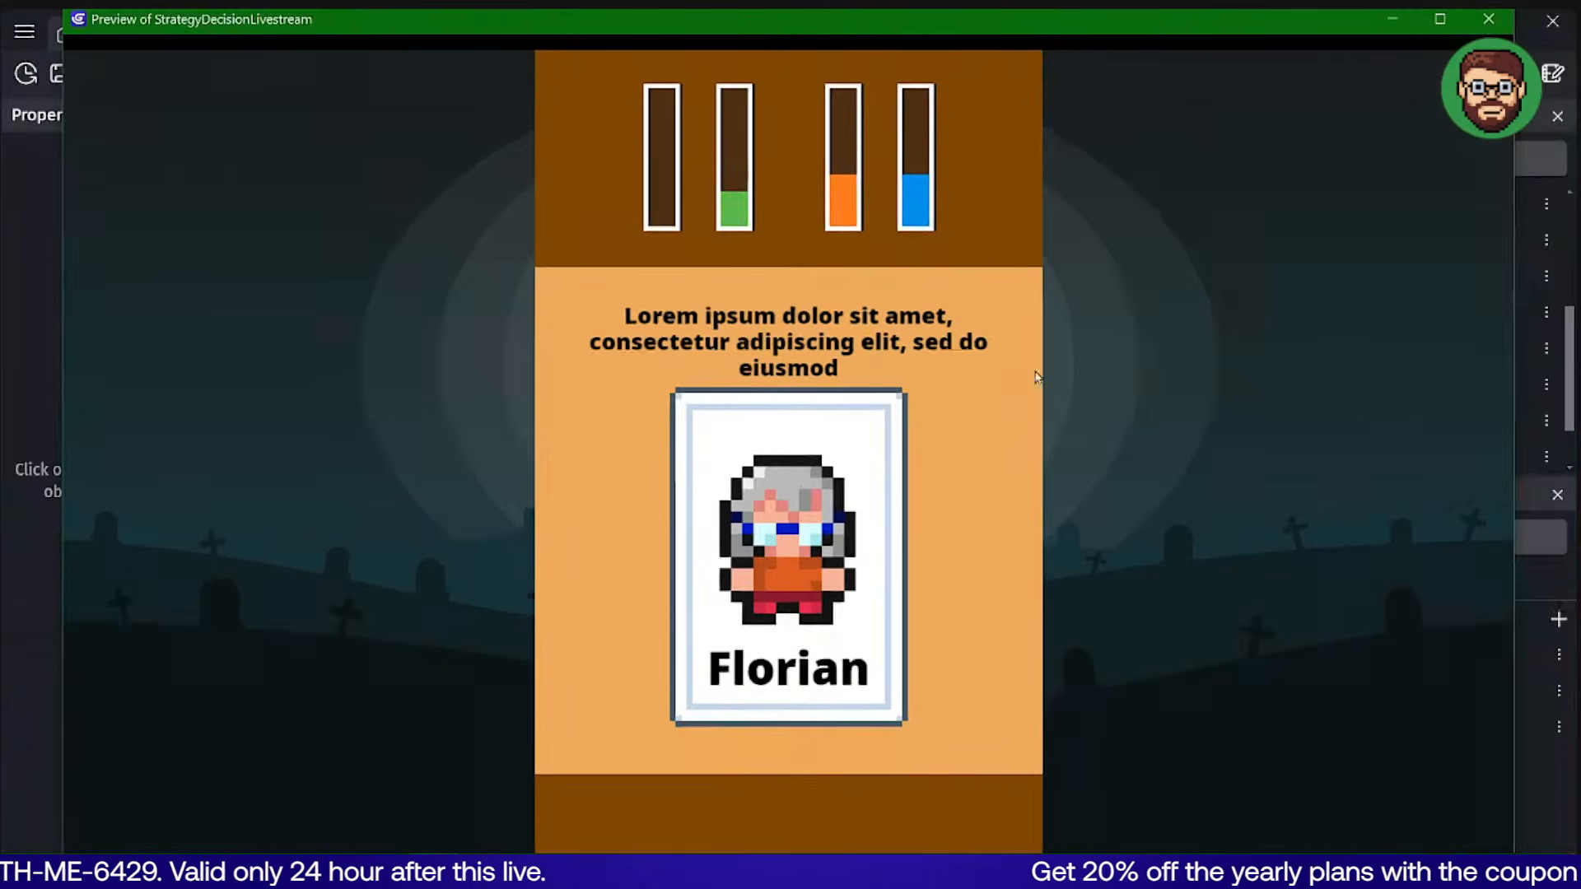
{"action": "left_click", "coordinate": [1488, 19]}
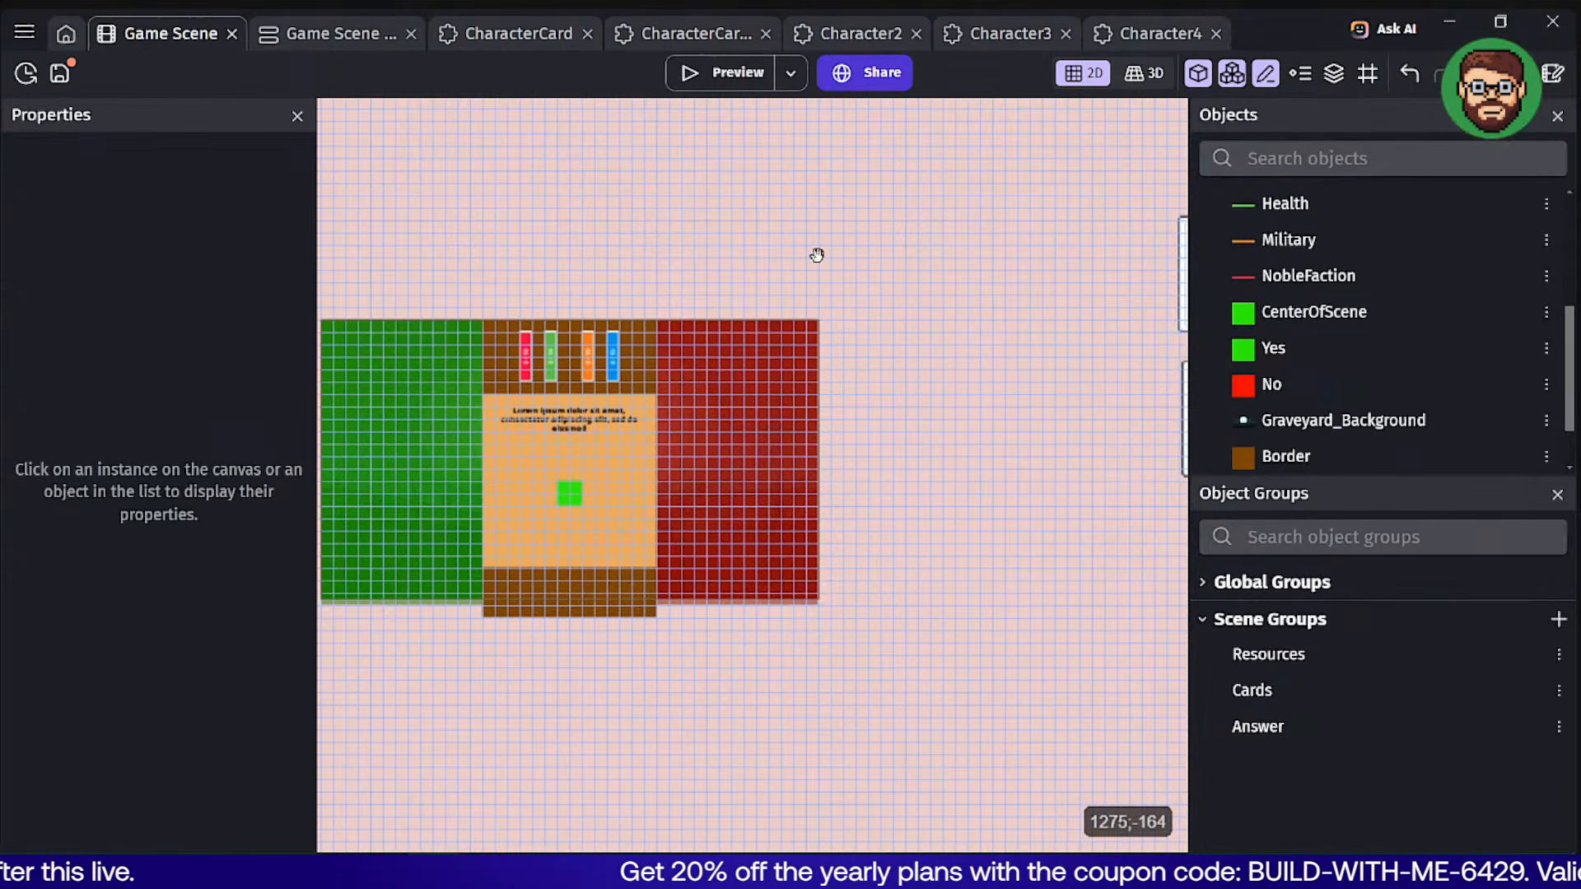
{"action": "middle_click_drag", "start_coordinate": [815, 255], "coordinate": [1014, 214]}
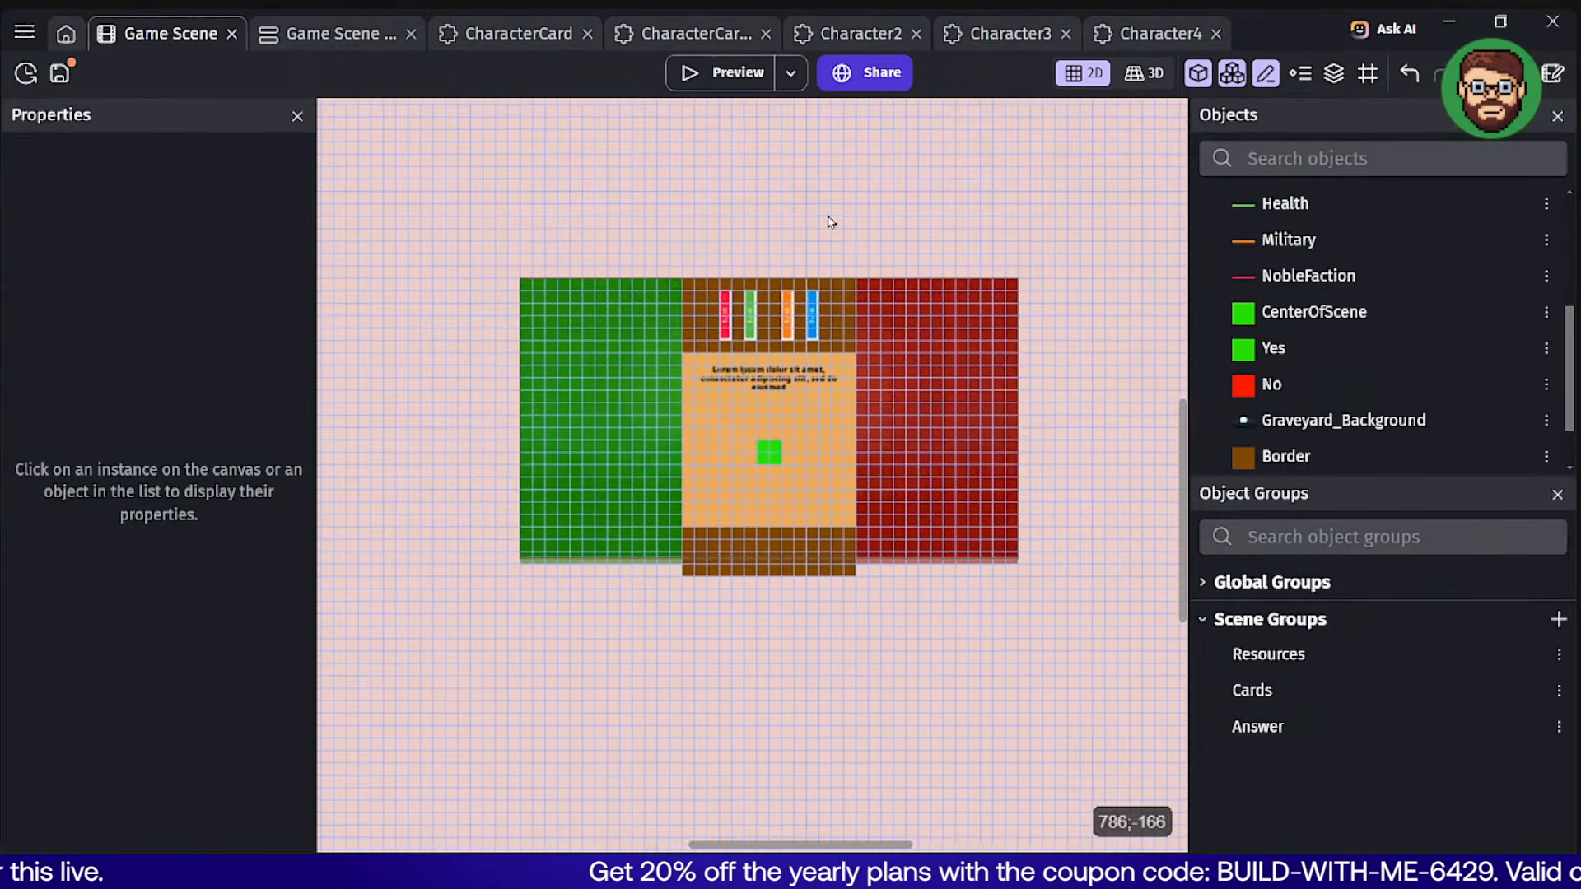